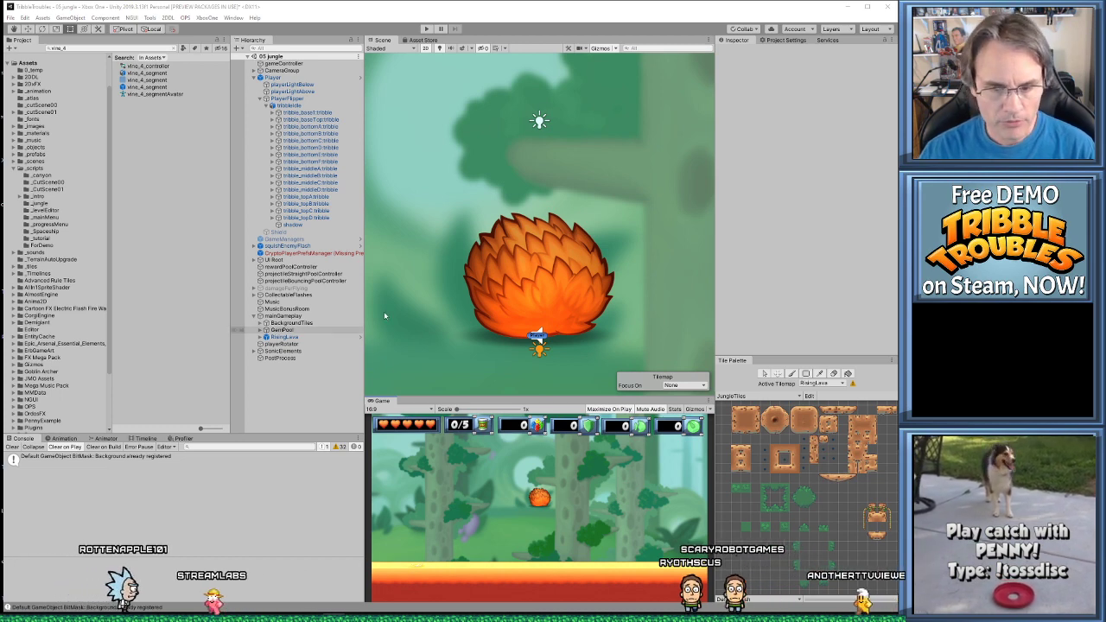
Restart the jungle level play-test with the updated vine tiles, play through it, then exit Play mode
left_click(427, 28)
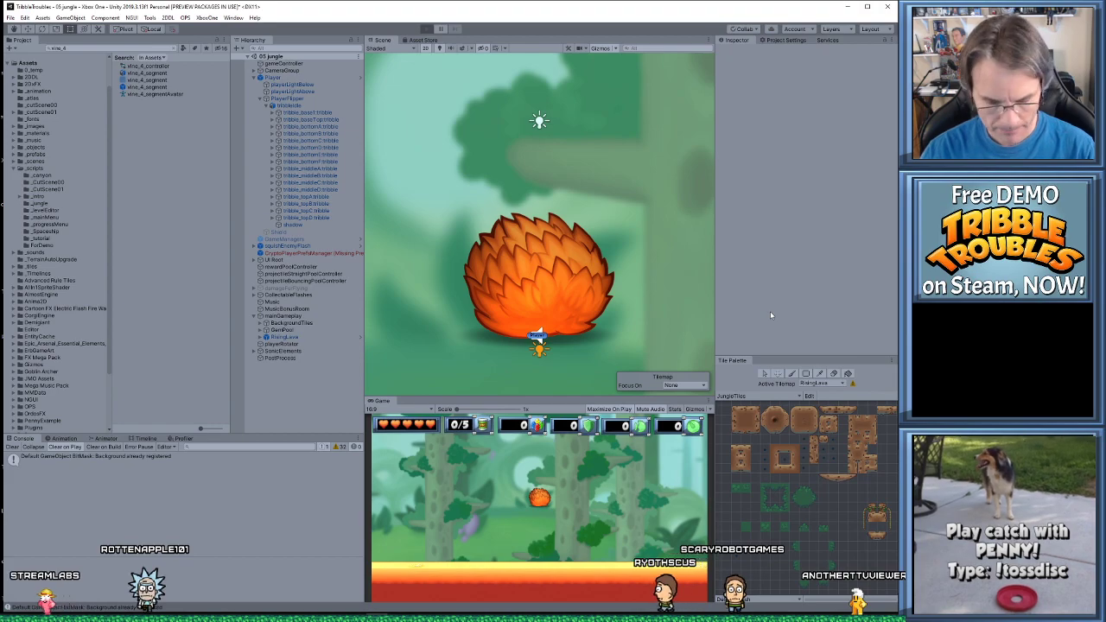
key("ctrl+p")
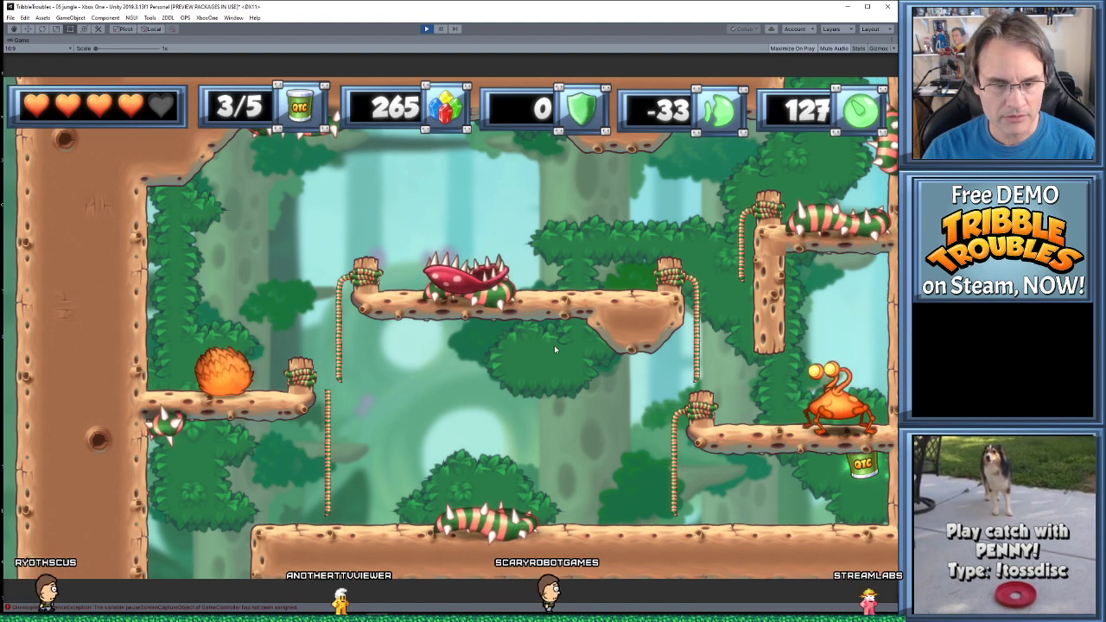
left_click(426, 28)
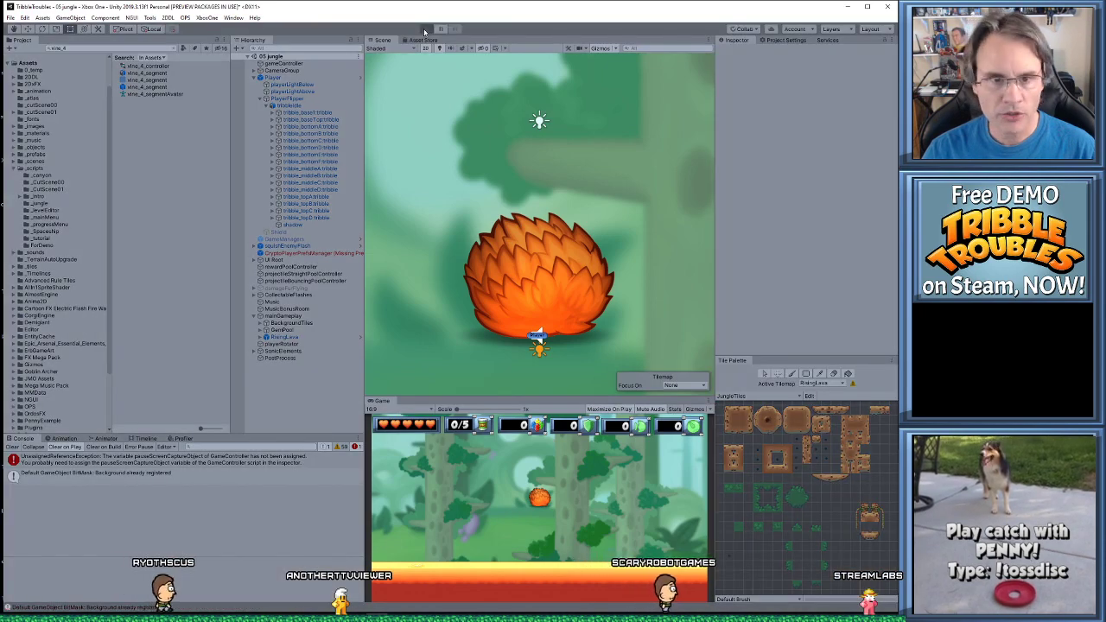
Start another play-test of the 05_jungle level with Ctrl+P
key("ctrl+p")
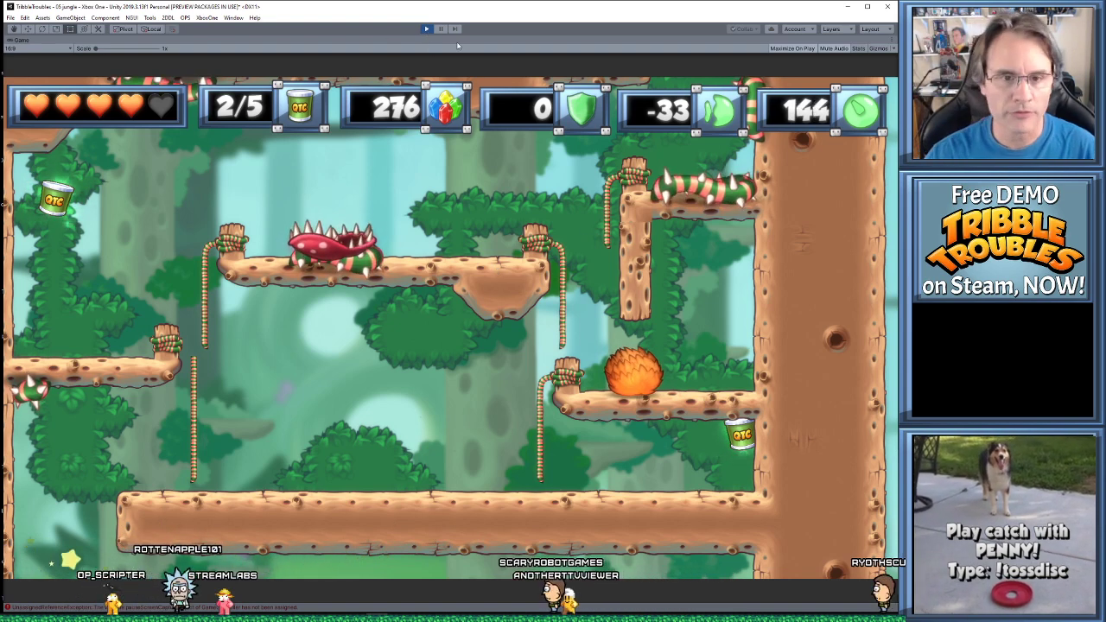
End the play-test, switch to Photoshop, zoom in and select Layer 18 with the rope base piece
left_click(426, 30)
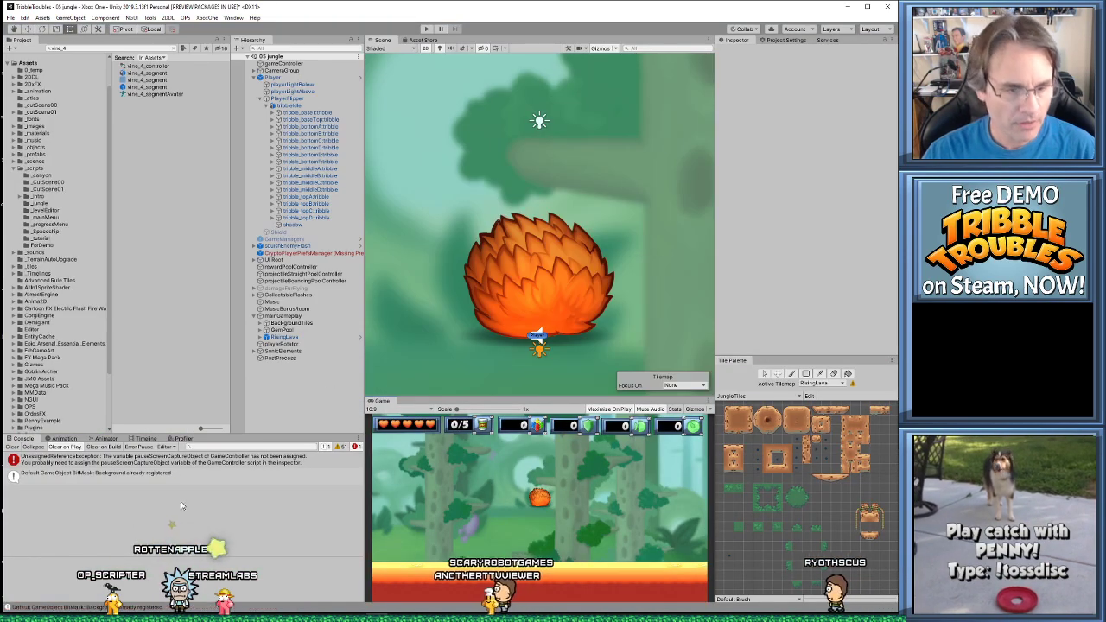
key("alt+Tab")
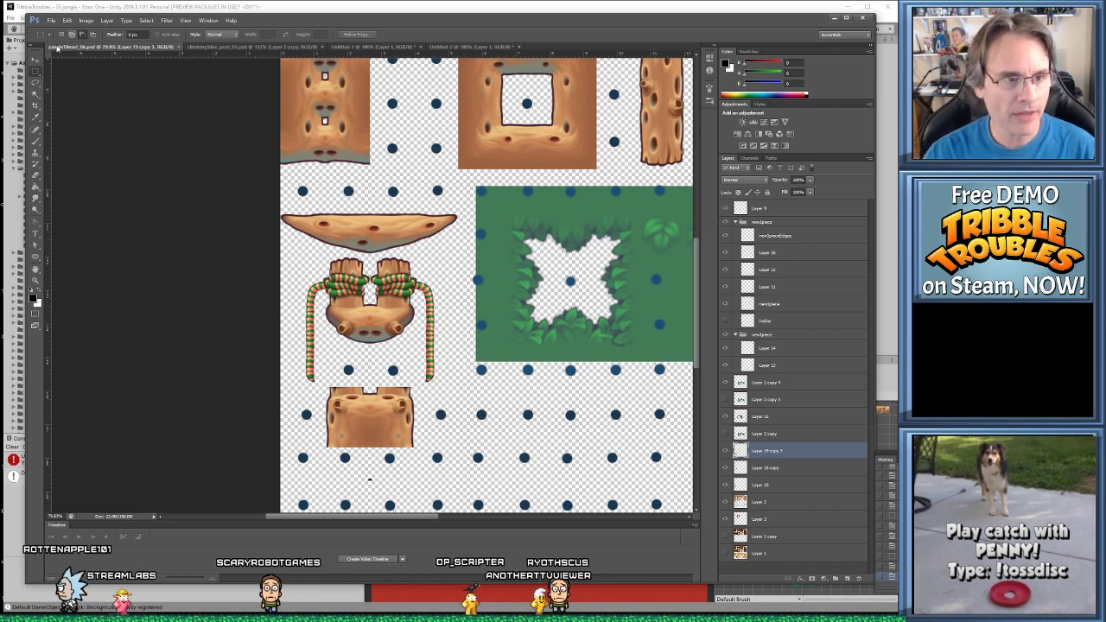
key("v")
scroll(369, 325, "up", 4, "alt")
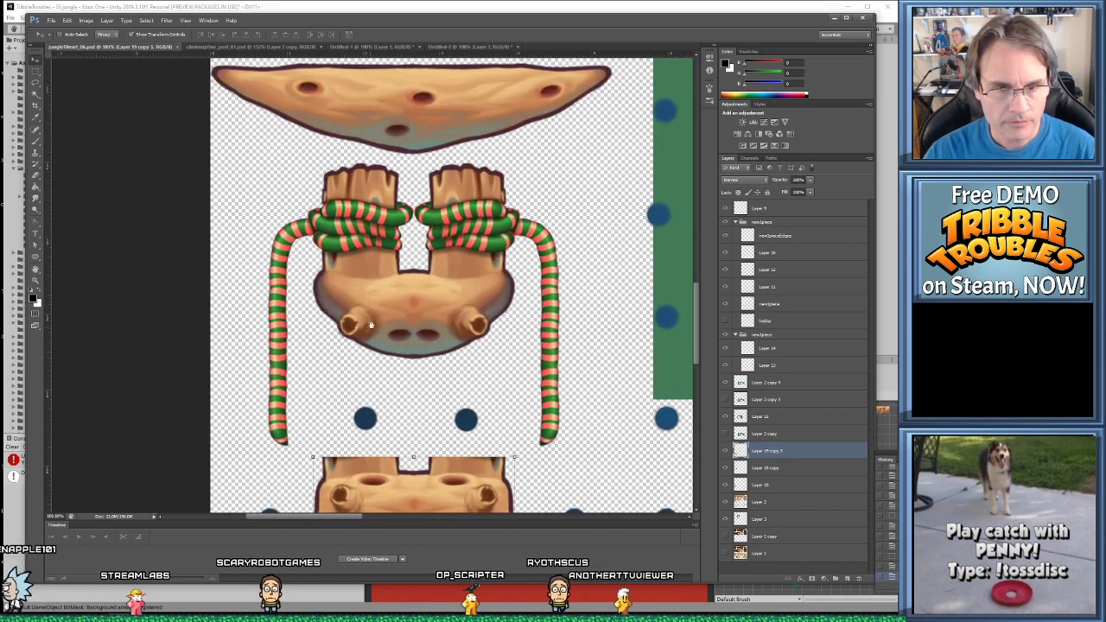
scroll(366, 254, "up", 1, "alt")
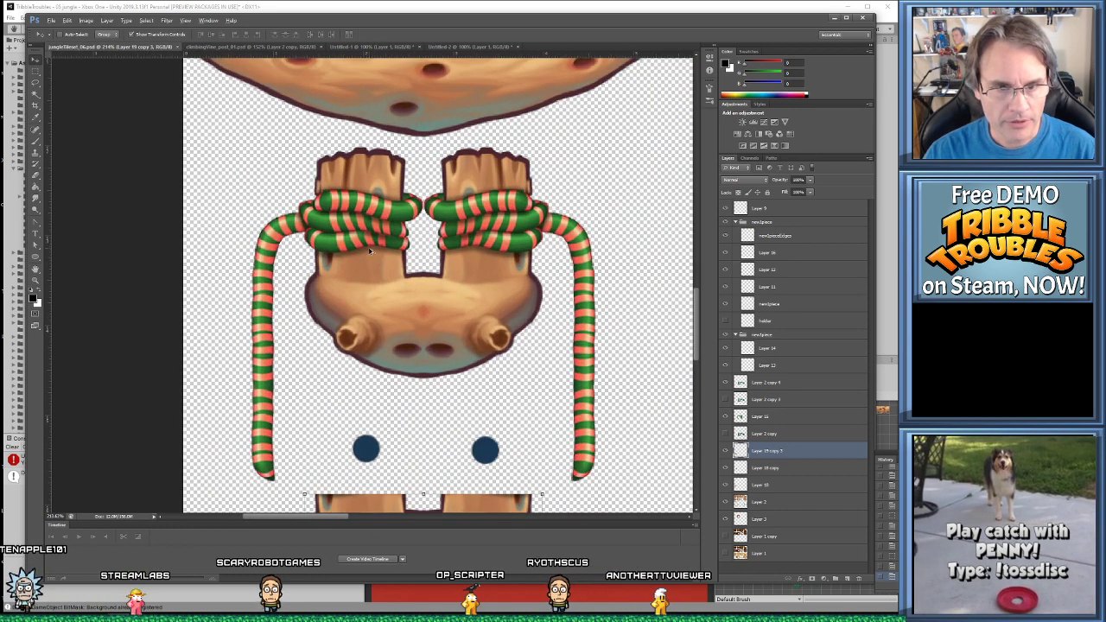
left_click(370, 252)
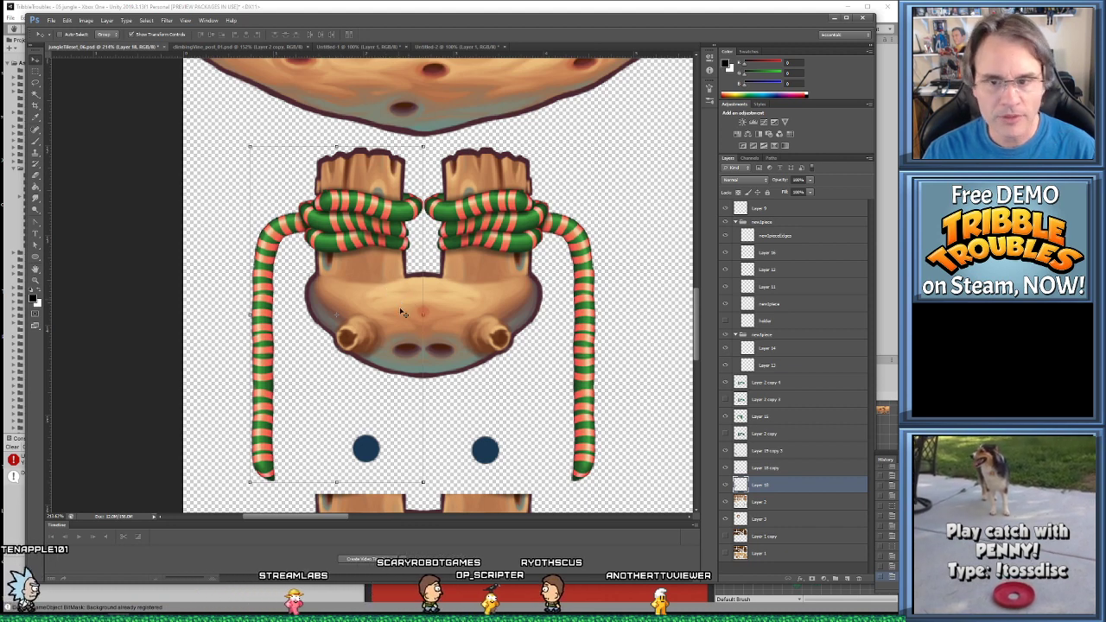
In the climbingVine post document, hide Layer 18 copy and Layer 11 and show the backup layer
left_click(212, 48)
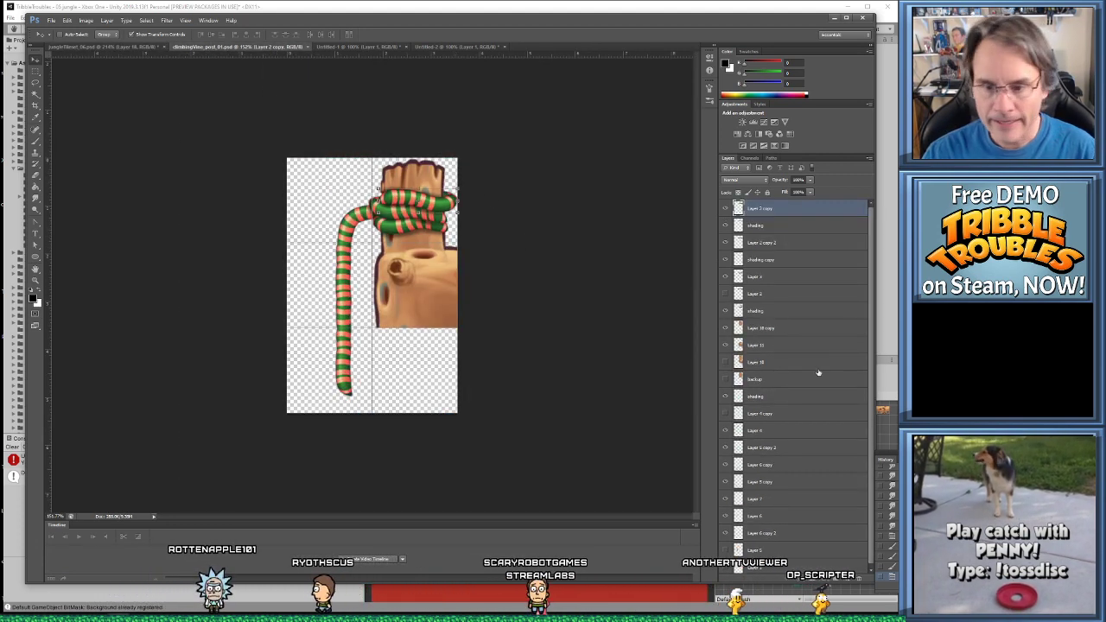
left_click(725, 328)
left_click(725, 345)
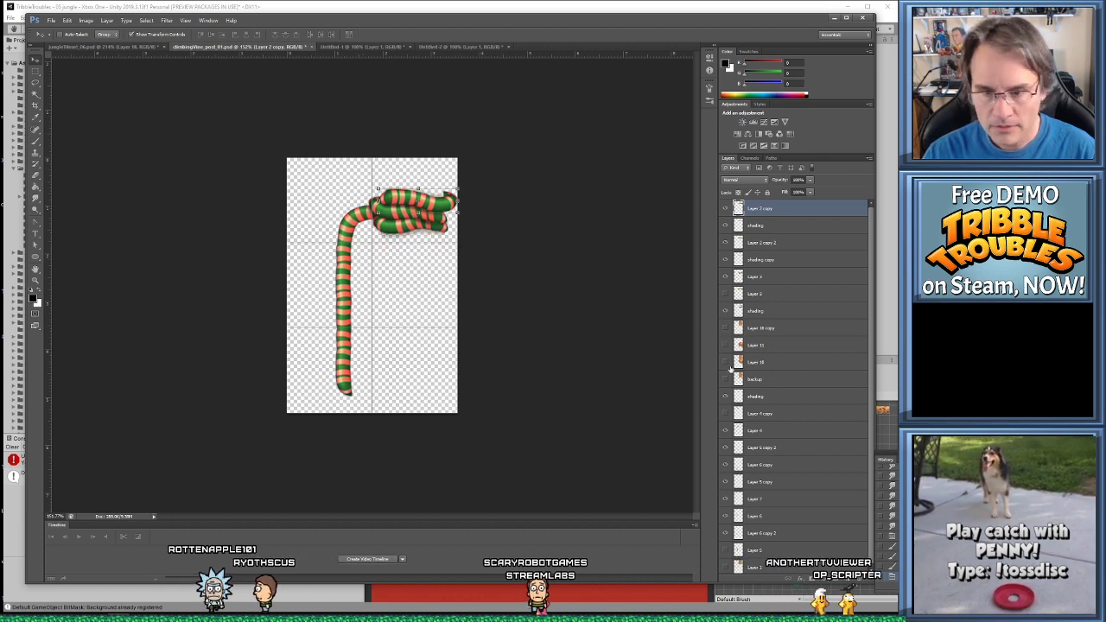
left_click(724, 378)
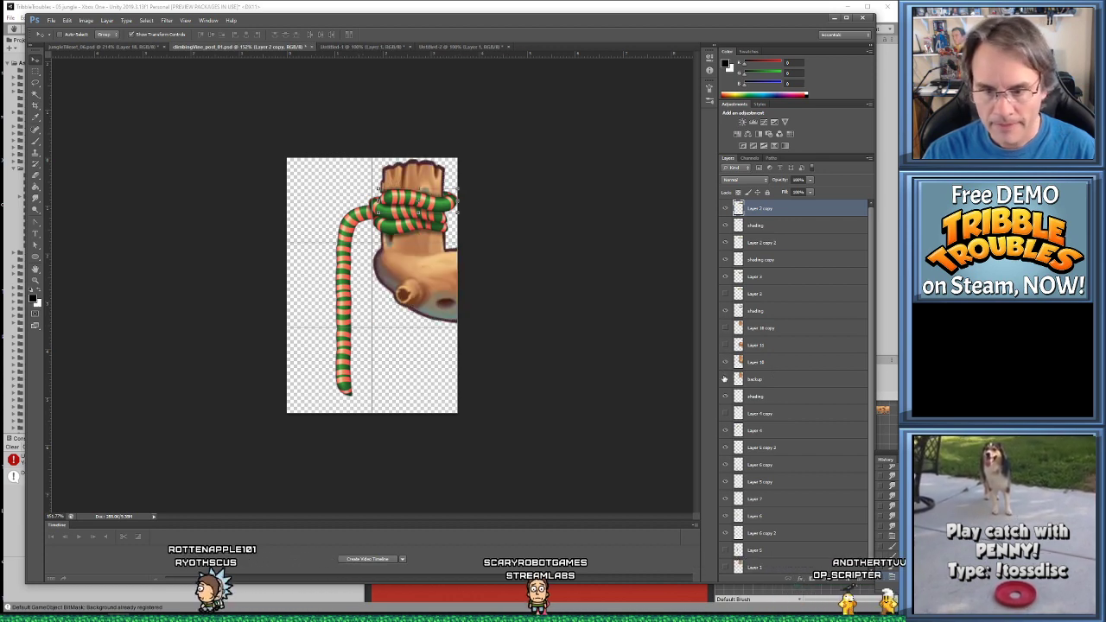
Select Layer 10, which holds the stump body
scroll(420, 245, "up", 3, "alt")
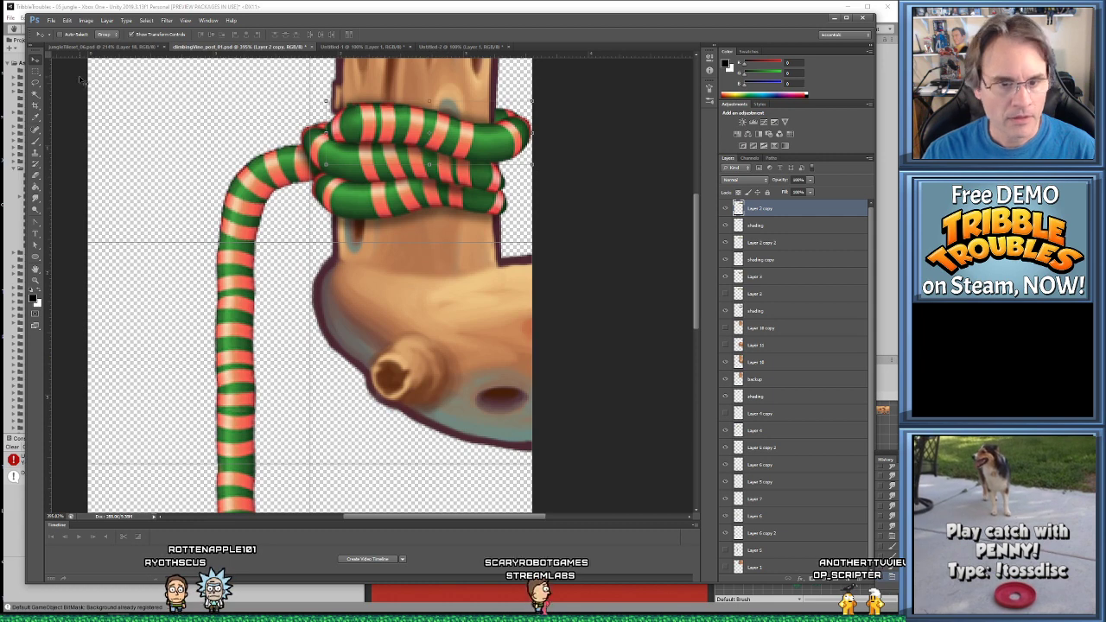
scroll(368, 186, "down", 2, "alt")
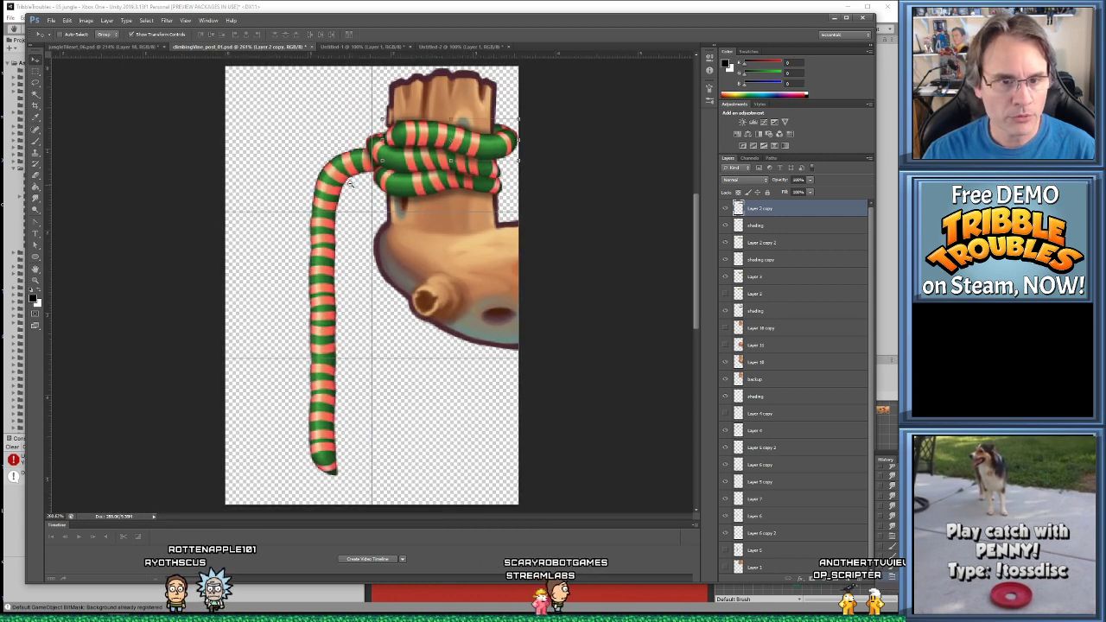
left_click(436, 84)
left_click(498, 283)
left_click(498, 283)
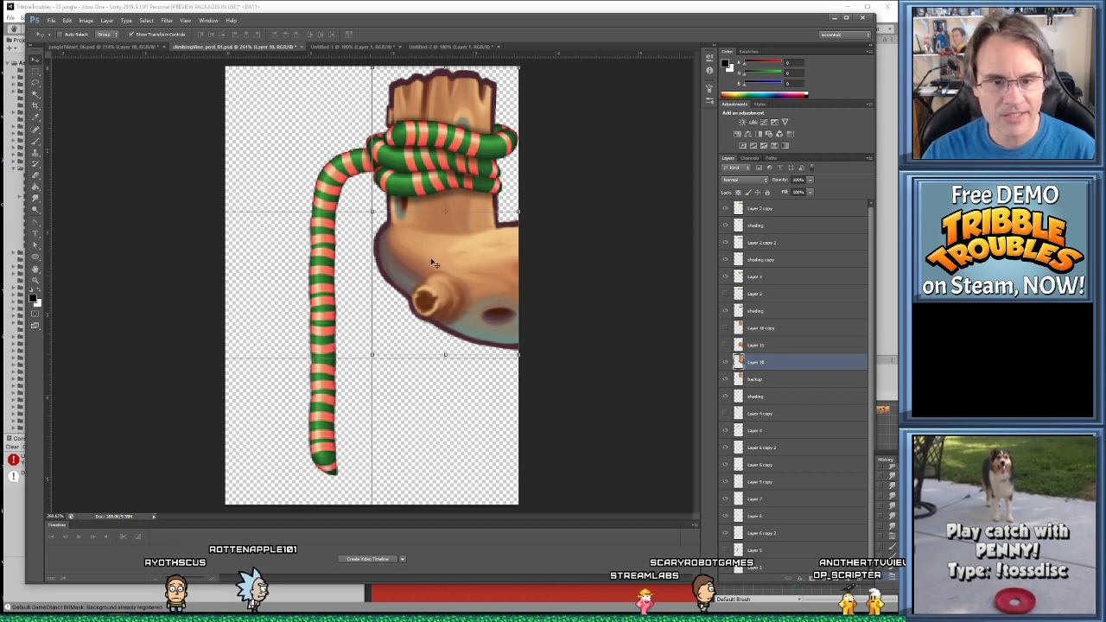
scroll(504, 227, "up", 1, "alt")
scroll(503, 227, "up", 1, "alt")
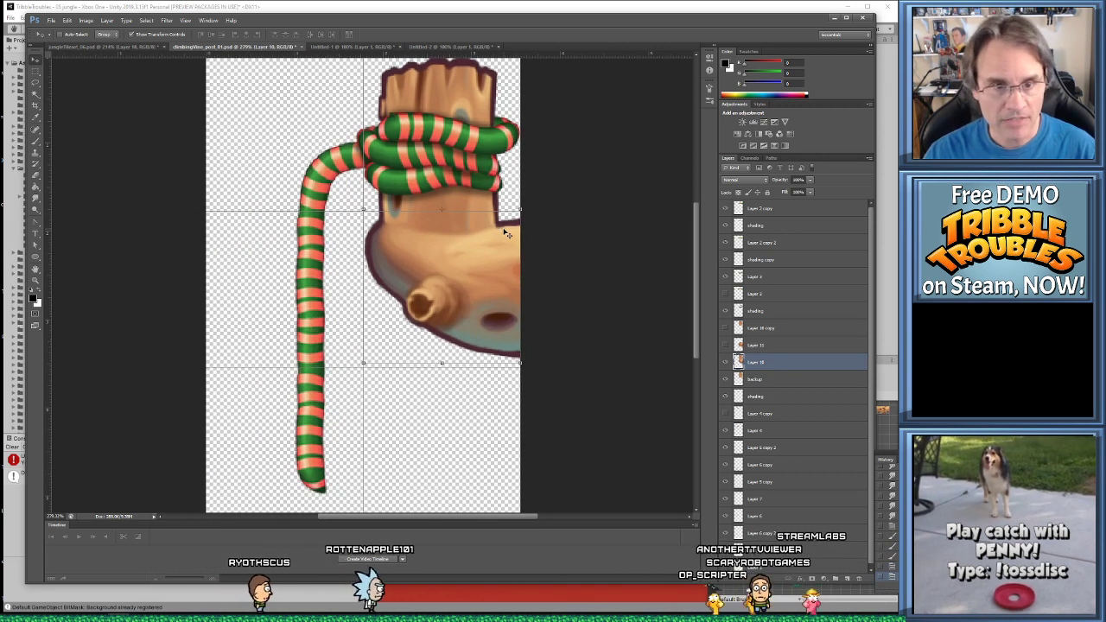
scroll(531, 268, "down", 2, "alt")
scroll(556, 301, "up", 1, "alt")
scroll(557, 302, "up", 1, "alt")
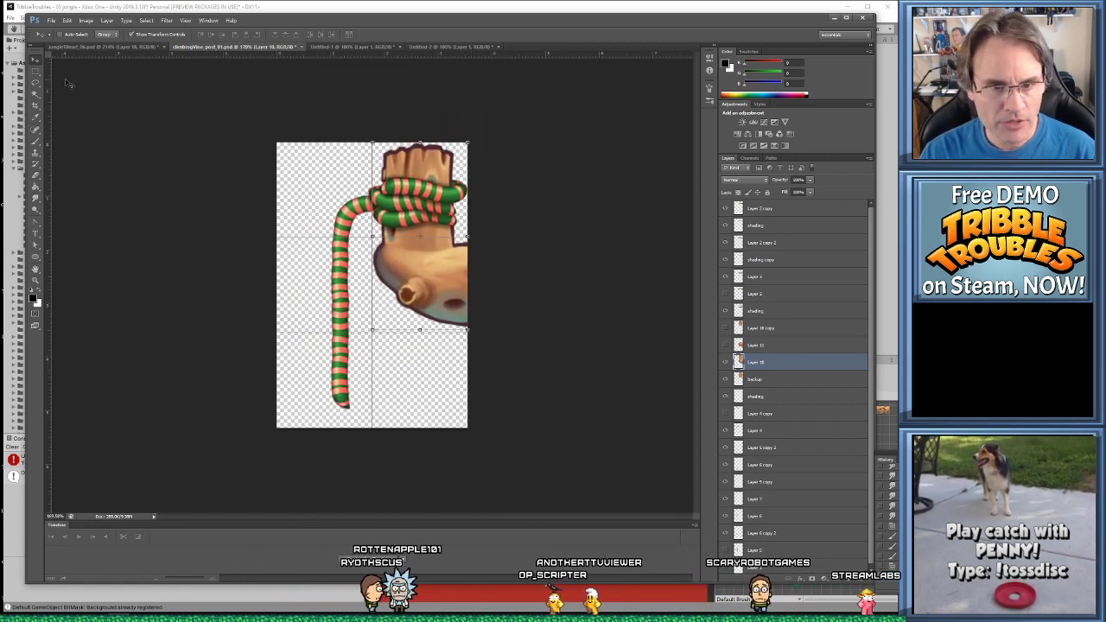
Merge Visible from Layer 10, undo it to keep layers separate, and switch to jungleTileset_06
left_click(36, 71)
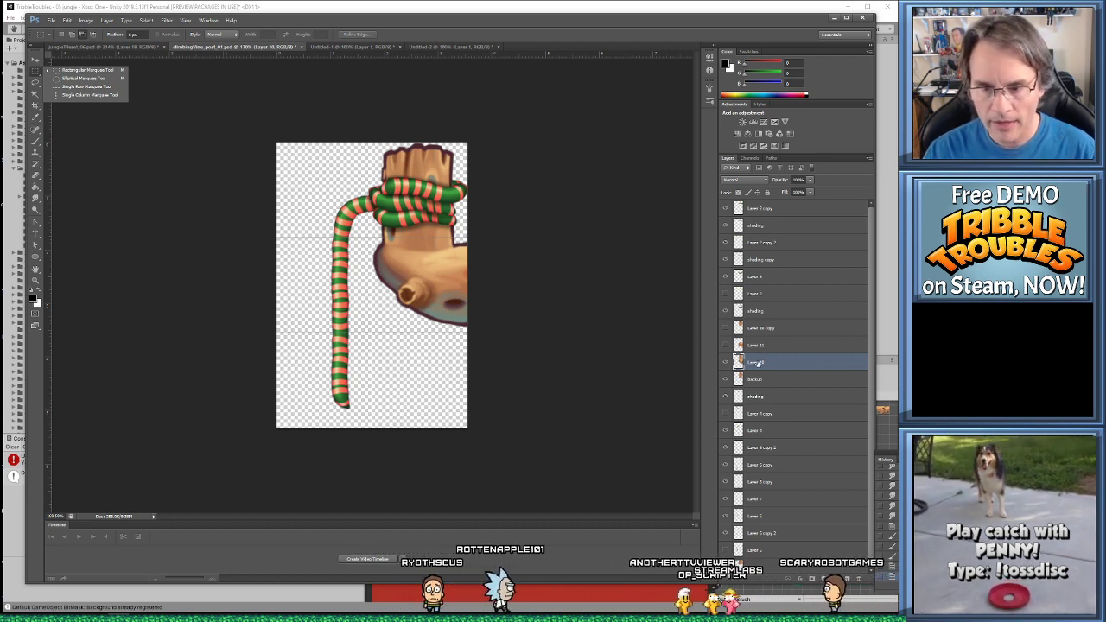
left_click(130, 87)
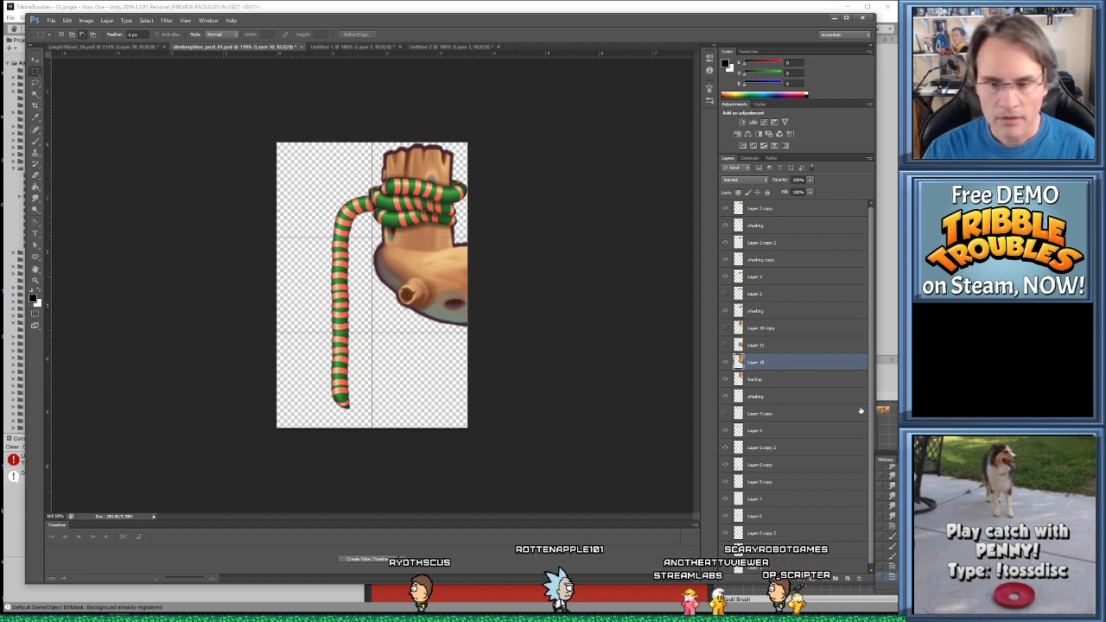
right_click(758, 363)
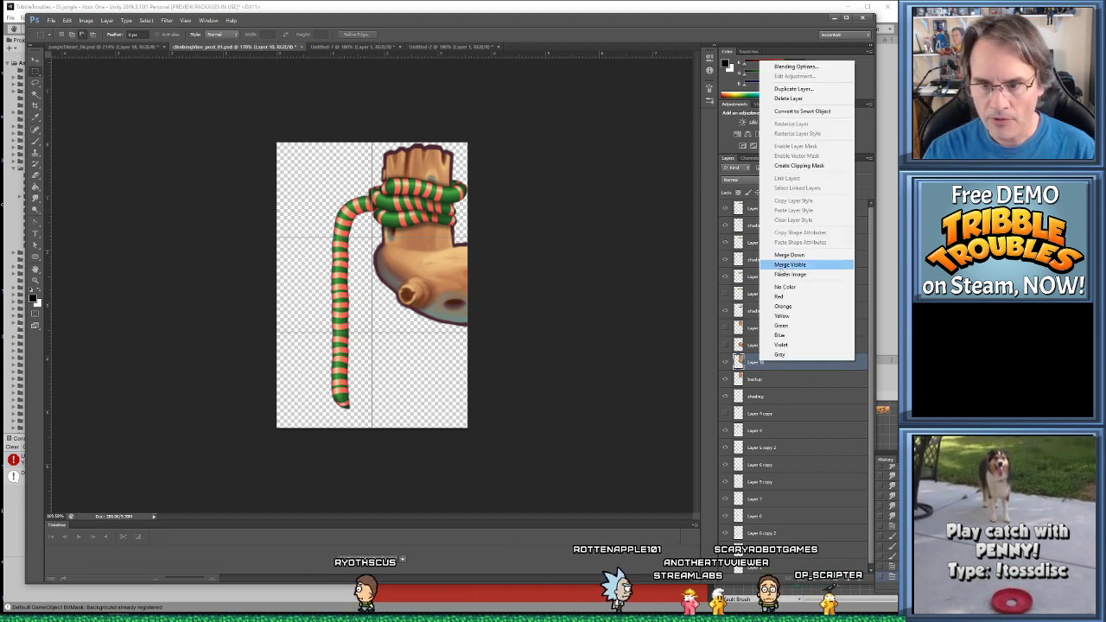
left_click(790, 265)
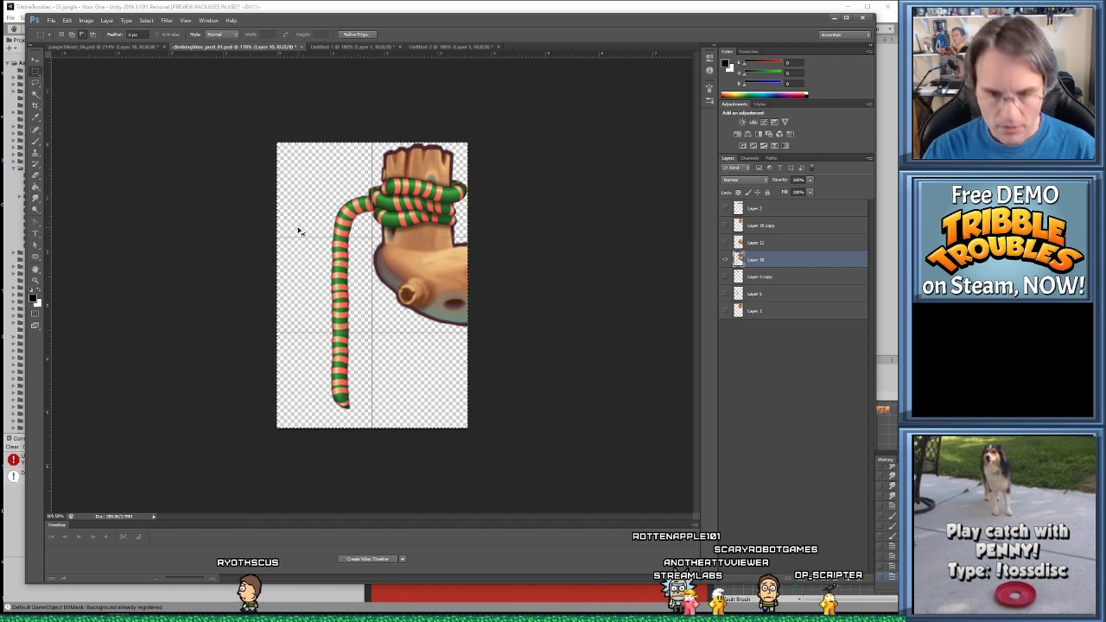
key("ctrl+z")
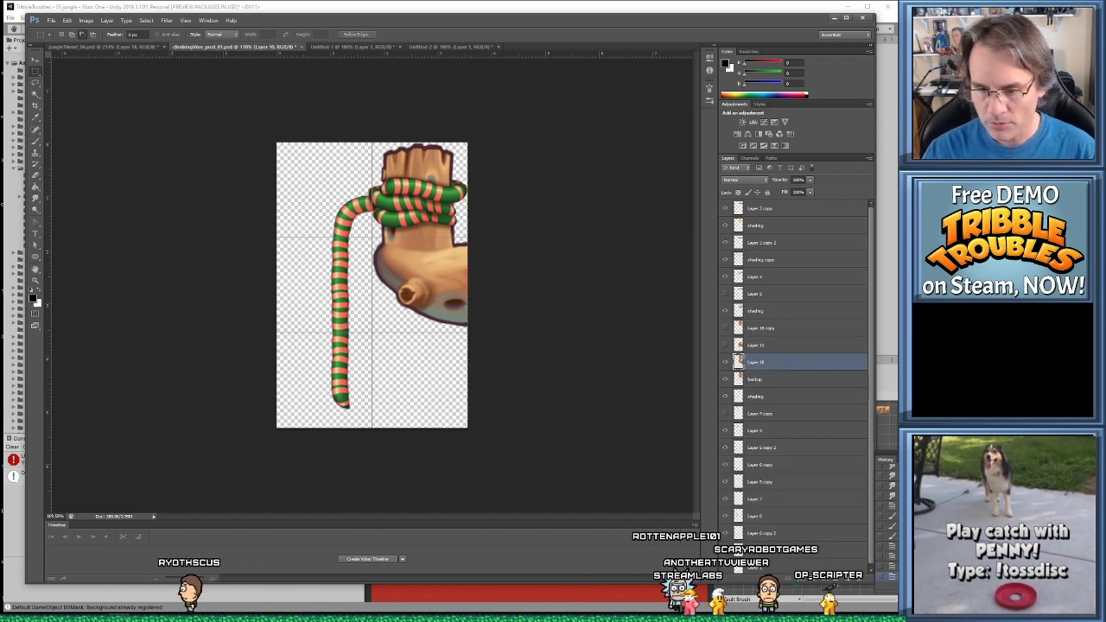
left_click(111, 47)
Paste the stump-and-rope piece as a new layer and align it with the existing stump
key("ctrl+v")
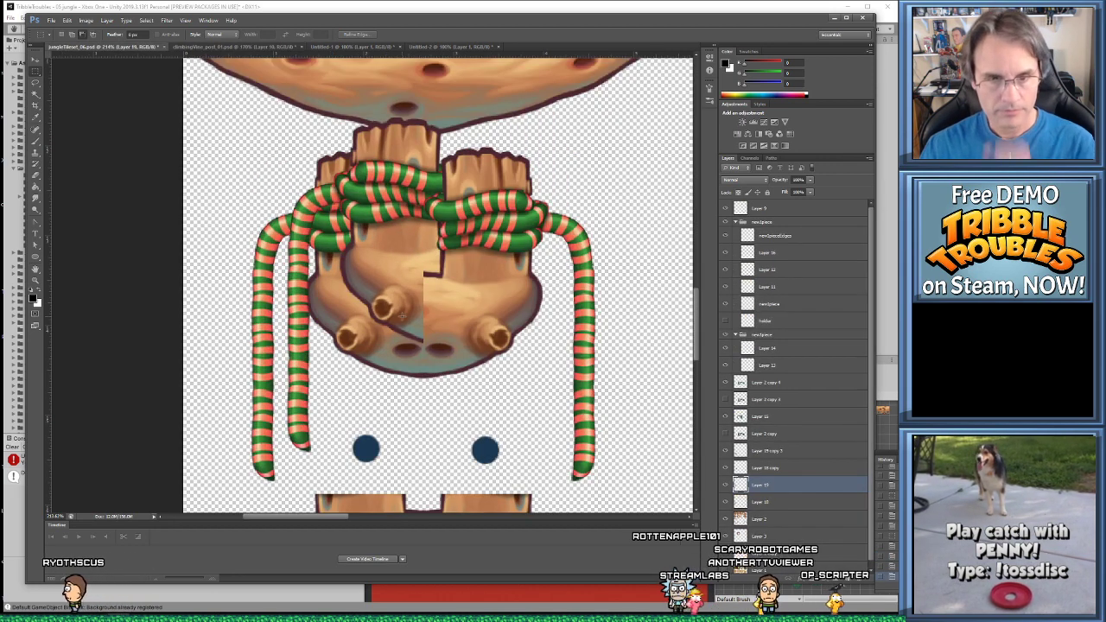
key("v")
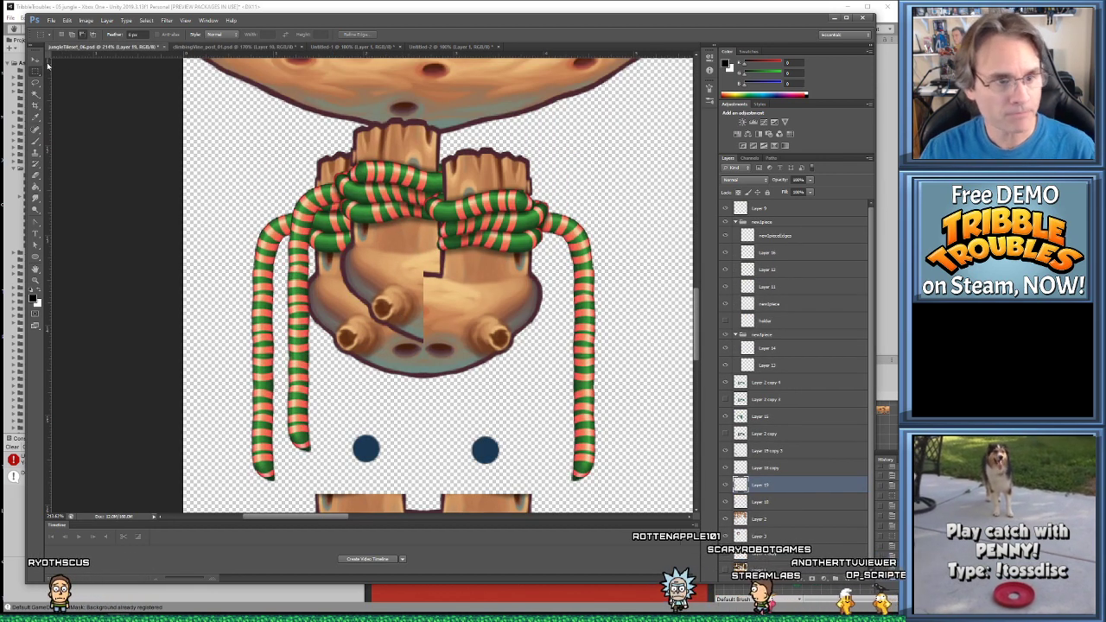
left_click_drag(419, 257, 371, 285)
scroll(760, 397, "down", 1)
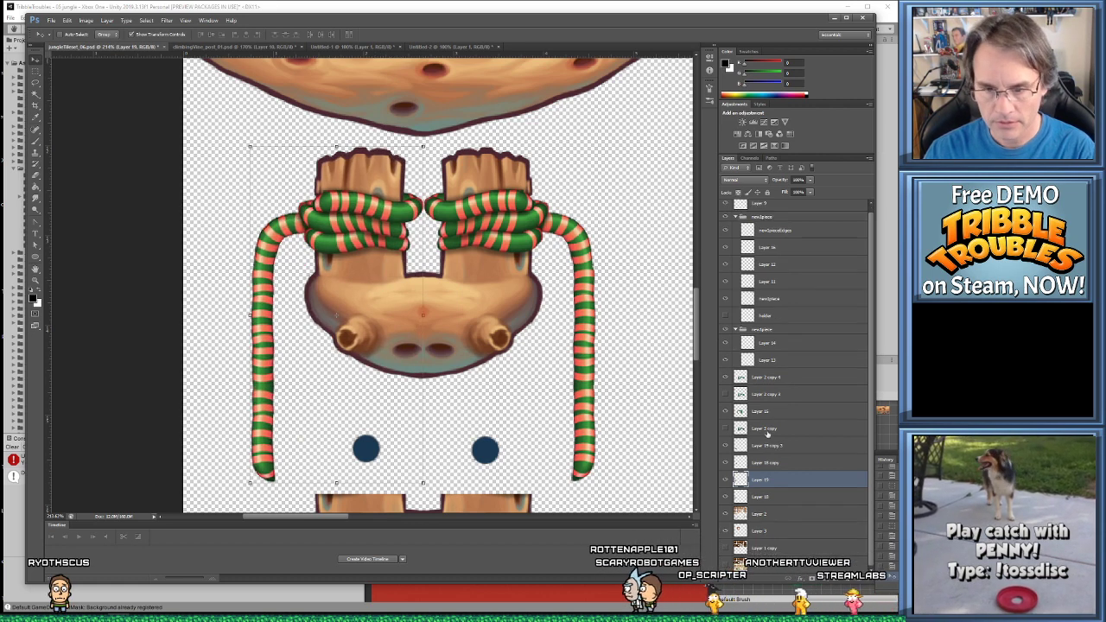
Toggle Layer 19 and Layer 15 visibility to compare the ropes, then slide the body half right
left_click(725, 479)
left_click(727, 480)
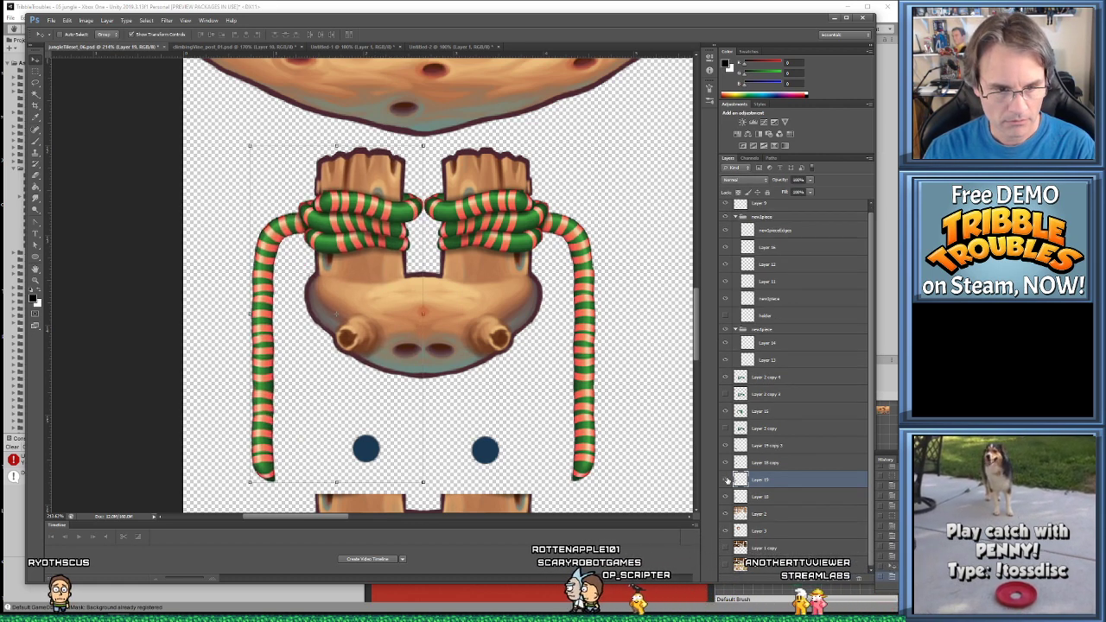
left_click(726, 479)
left_click(726, 479)
left_click(727, 479)
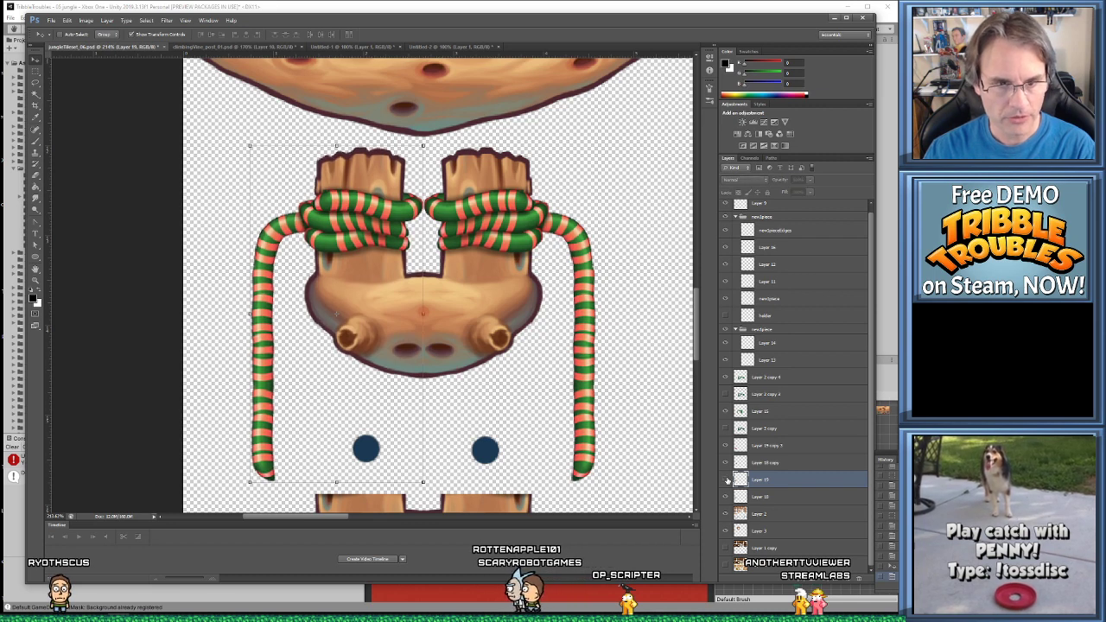
left_click(726, 479)
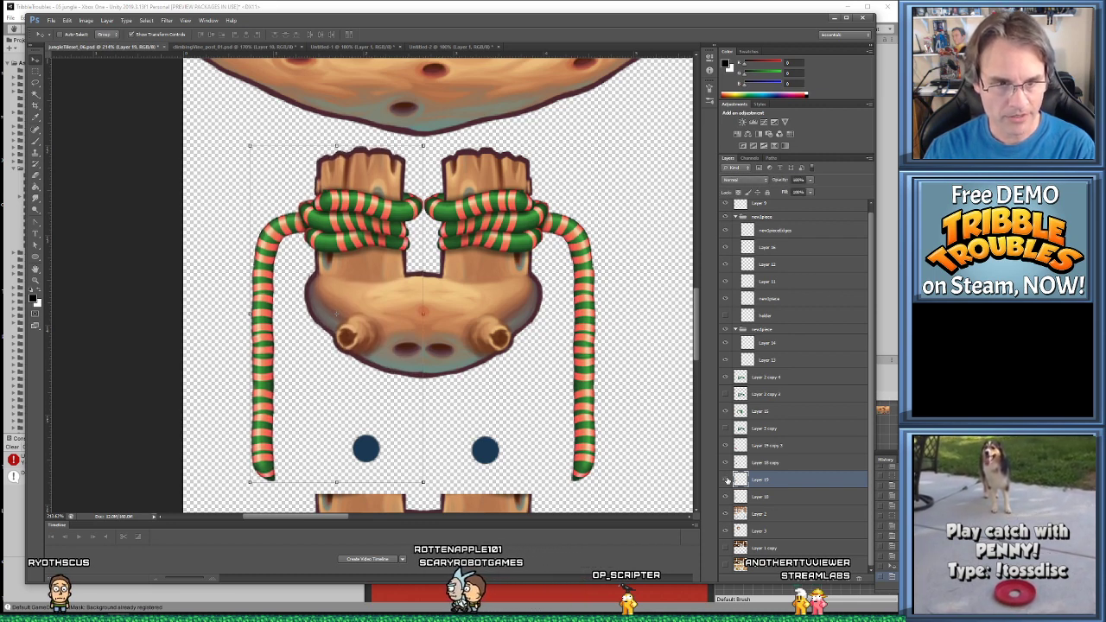
left_click(727, 479)
left_click(726, 480)
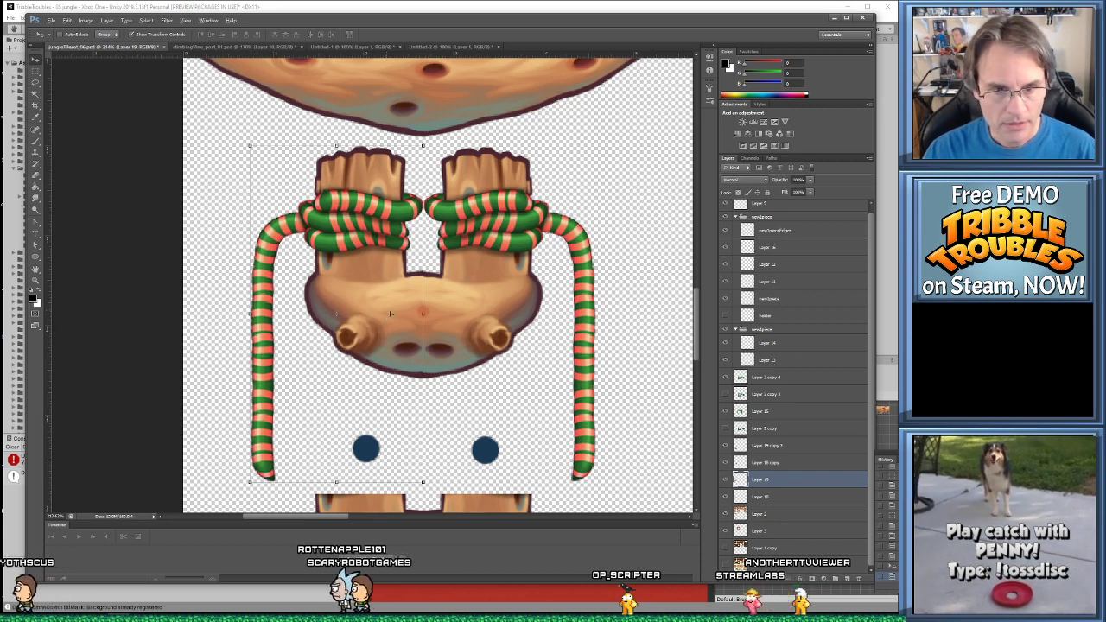
left_click_drag(386, 313, 513, 325)
Duplicate the body half above the rope layers, flip it horizontally, and place it mirrored beside the original
key("ctrl+j")
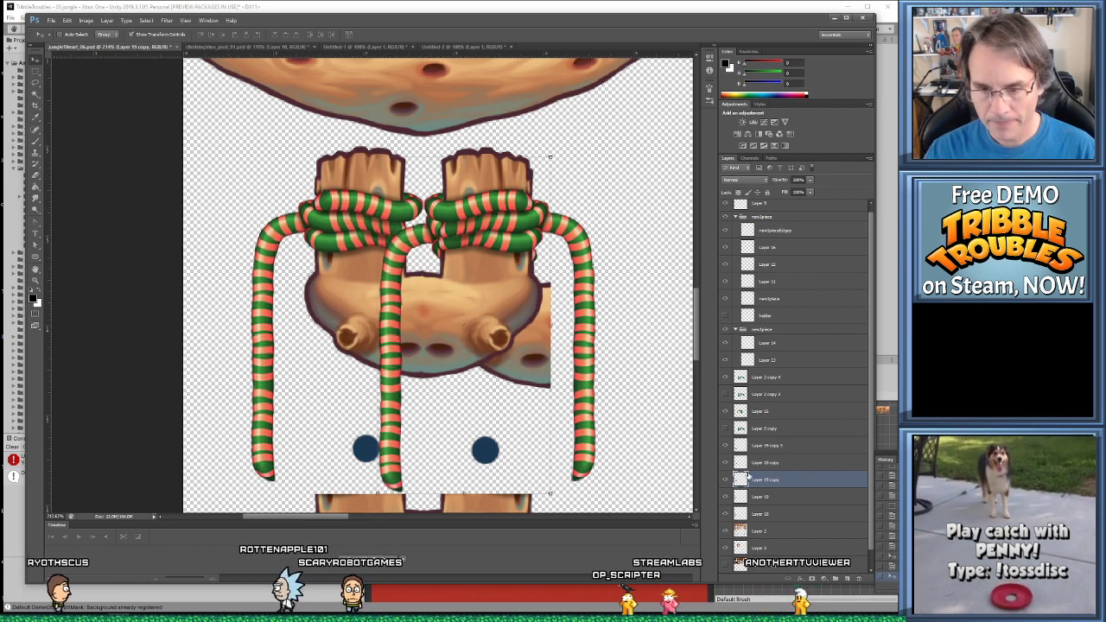
left_click_drag(752, 478, 752, 448)
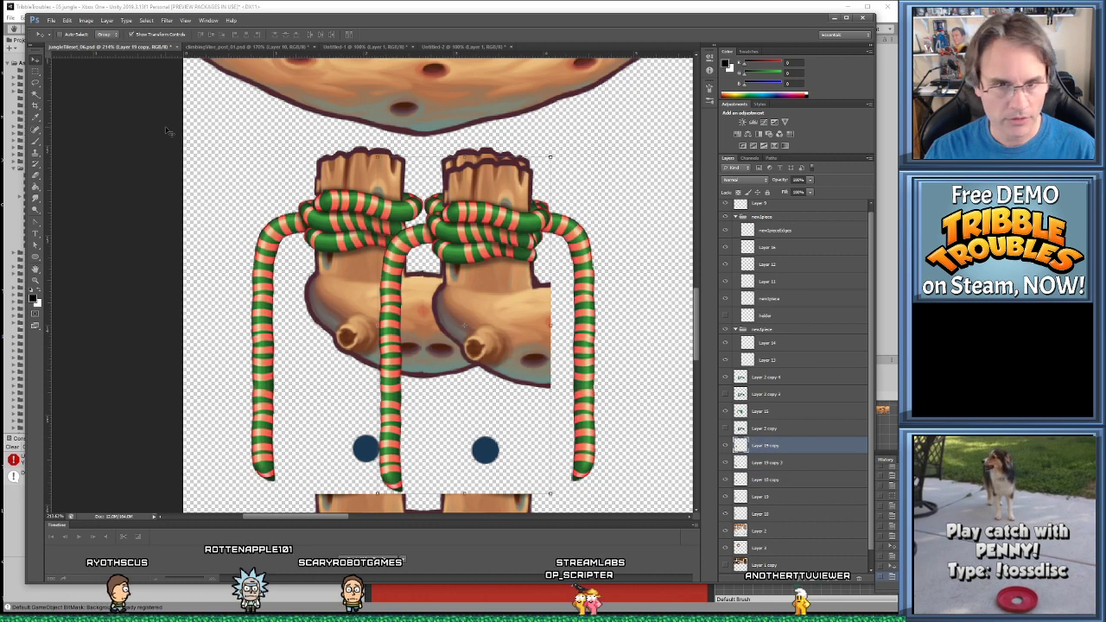
left_click(67, 20)
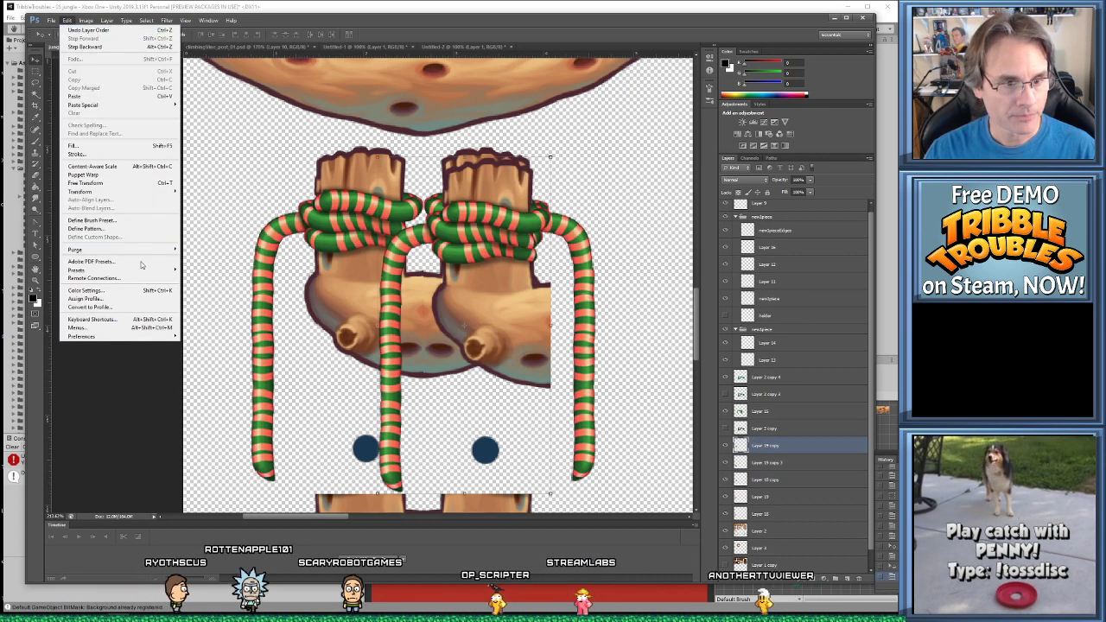
mouse_move(130, 191)
left_click(212, 290)
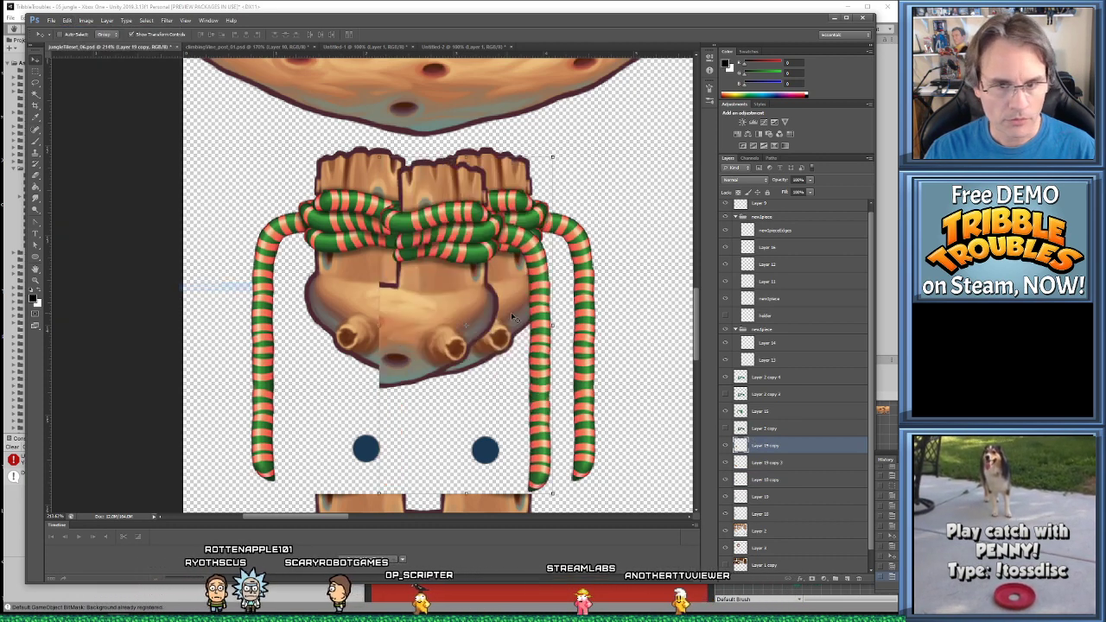
left_click_drag(458, 296, 524, 257)
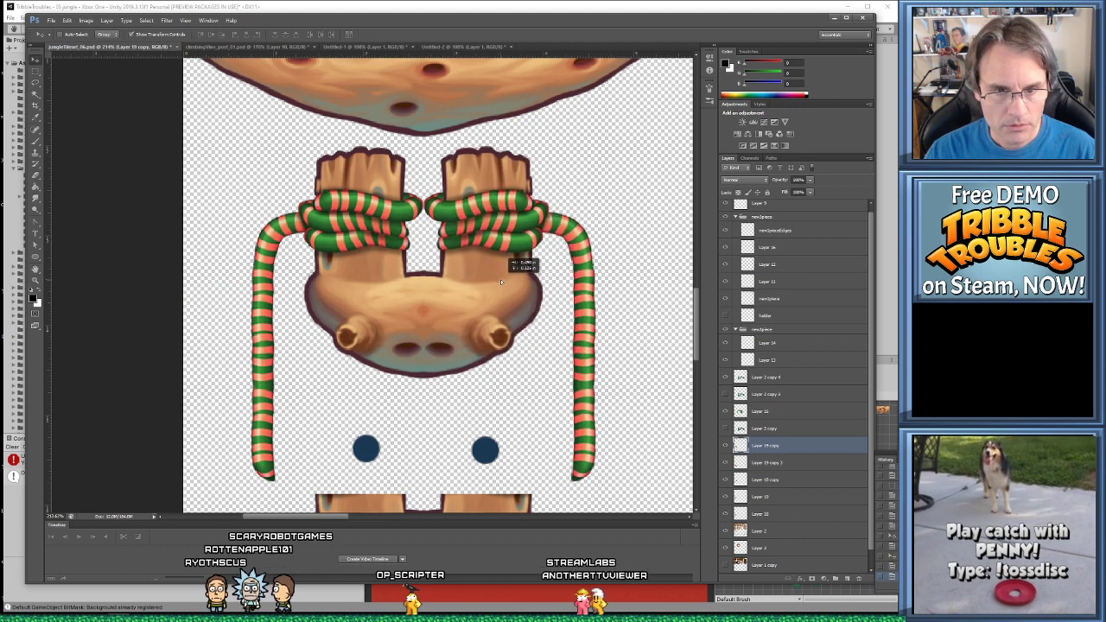
Toggle Layer 19 copy and the right half's visibility to check the stump halves
left_click(725, 445)
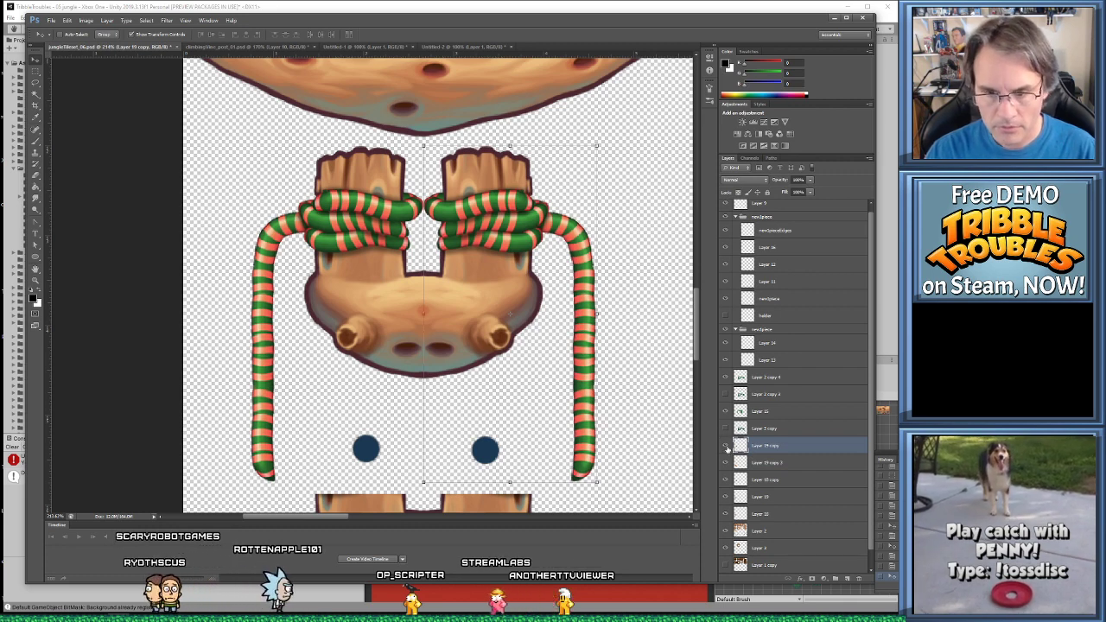
left_click(725, 446)
left_click(723, 480)
left_click(724, 480)
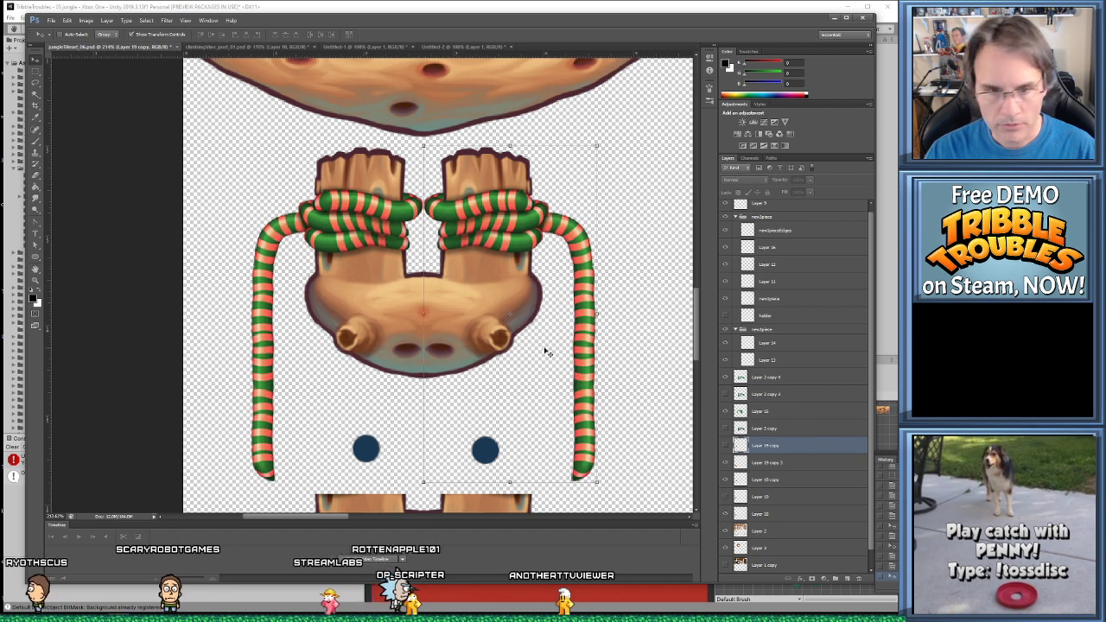
Select Layer 18 copy and Layer 18, merge them with Ctrl+E, and toggle visibility to verify
left_click(508, 302, "ctrl")
left_click(339, 285, "ctrl+shift")
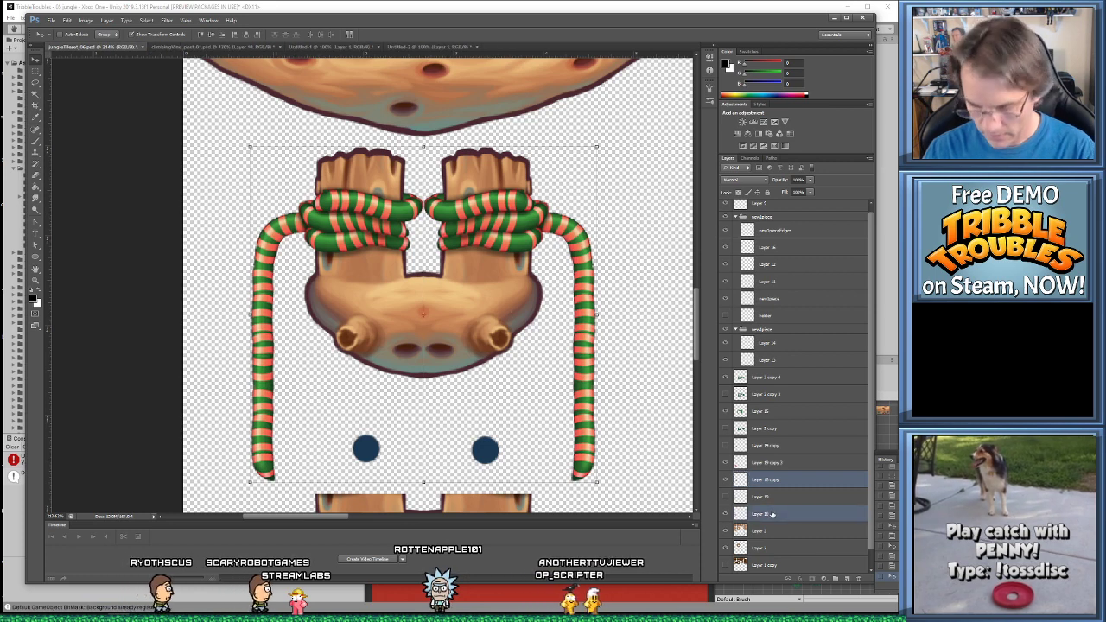
key("ctrl+e")
left_click(724, 484)
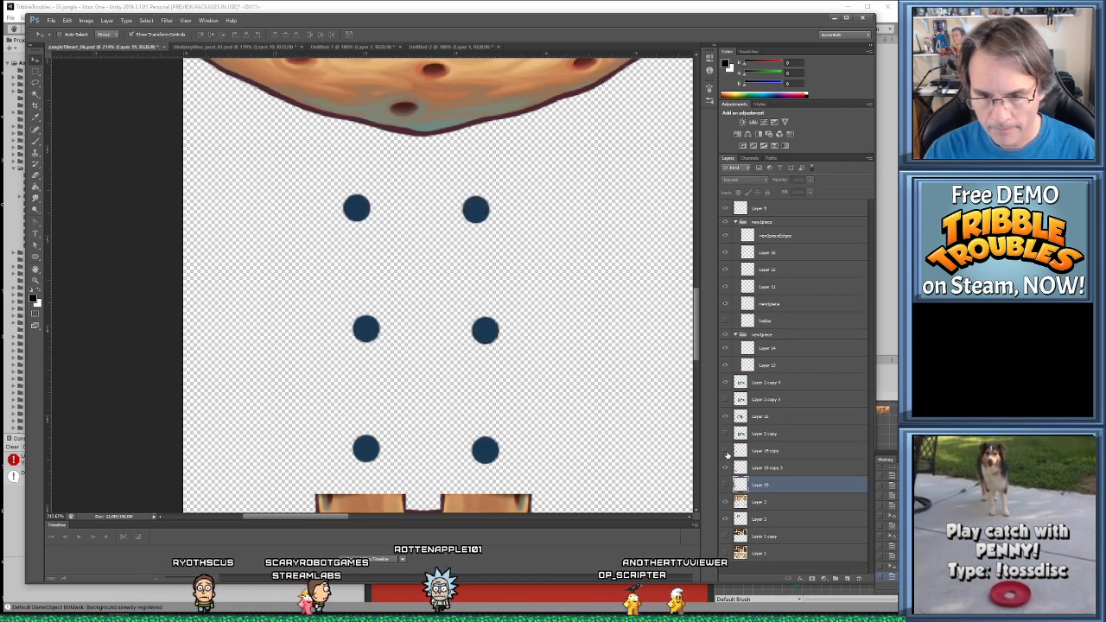
left_click(724, 450)
left_click(725, 468)
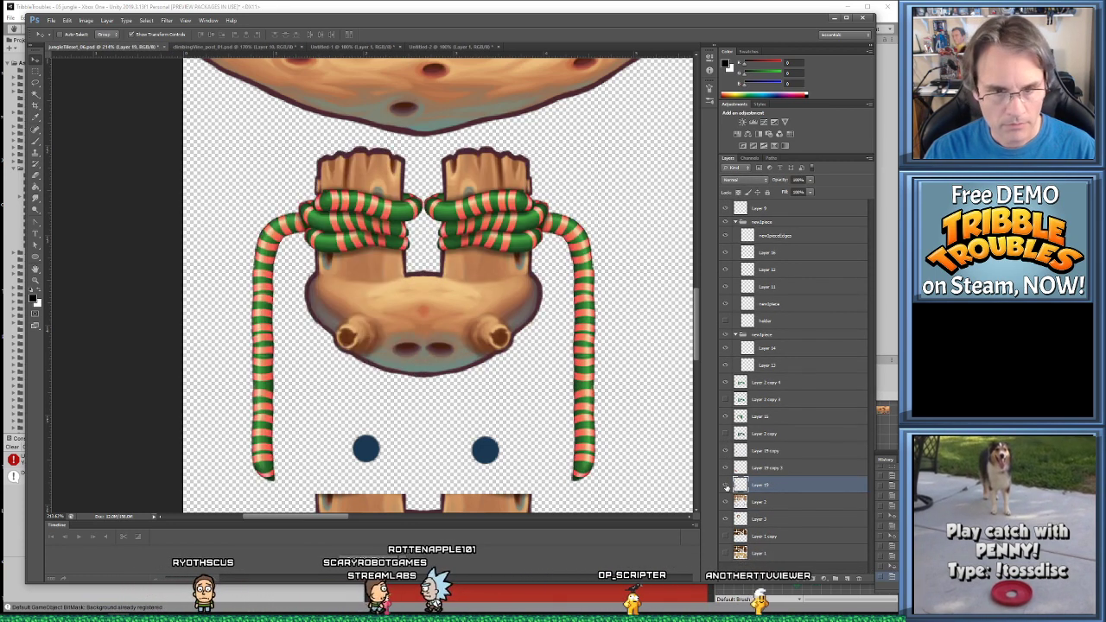
Save as PNG over jungleTileset.png in TribbleTroubles/Assets/_images/Jungle, then switch to Unity
key("ctrl+shift+s")
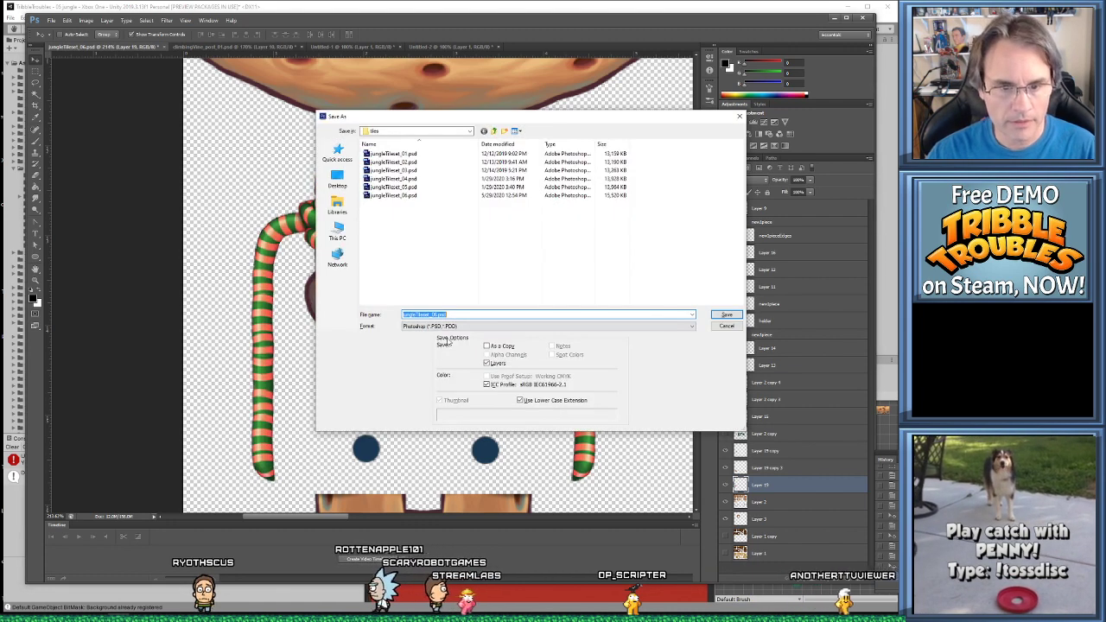
left_click(546, 326)
left_click(429, 425)
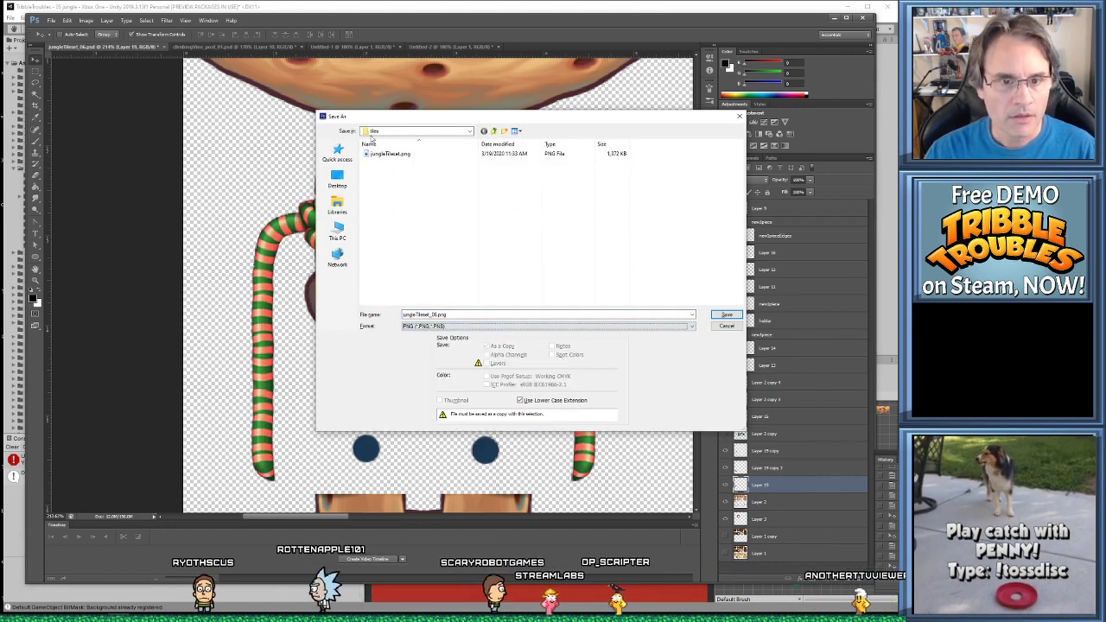
left_click(337, 229)
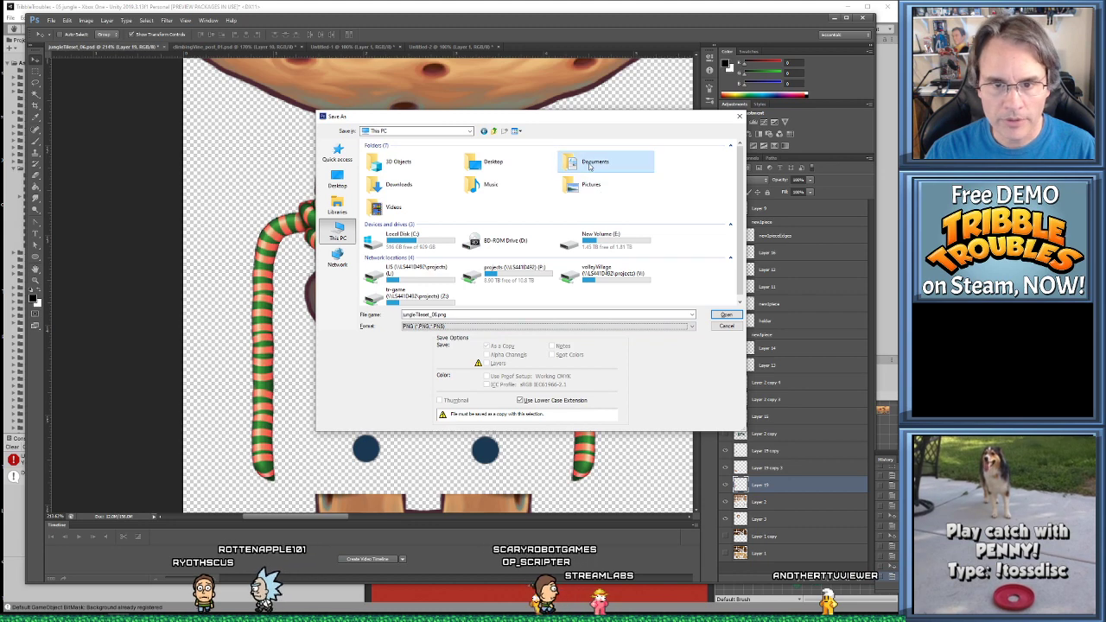
double_click(605, 171)
double_click(373, 154)
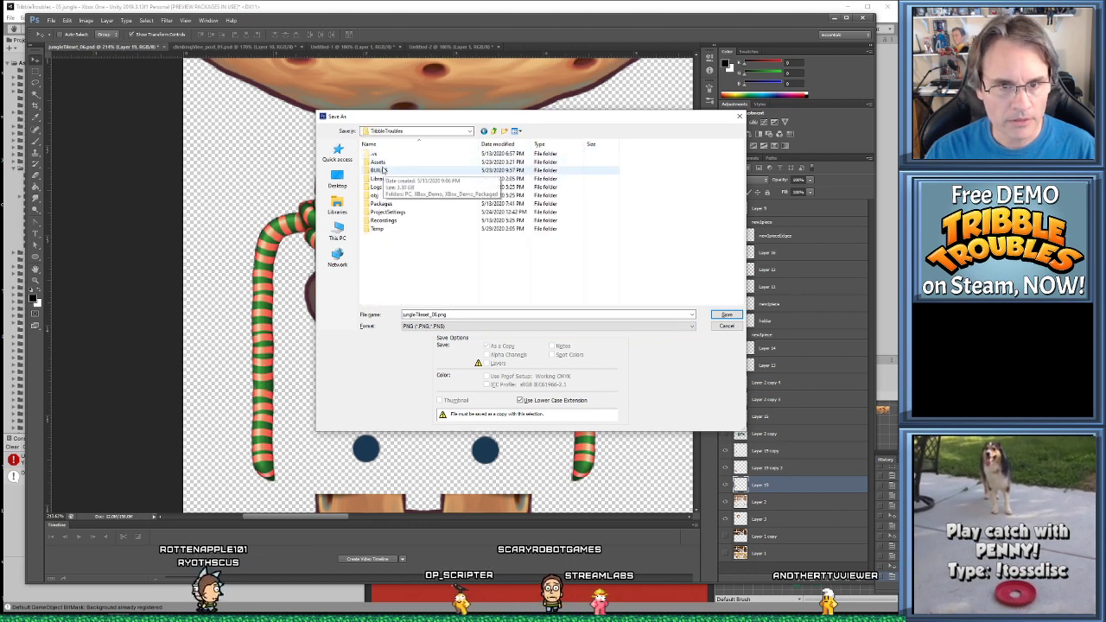
double_click(377, 162)
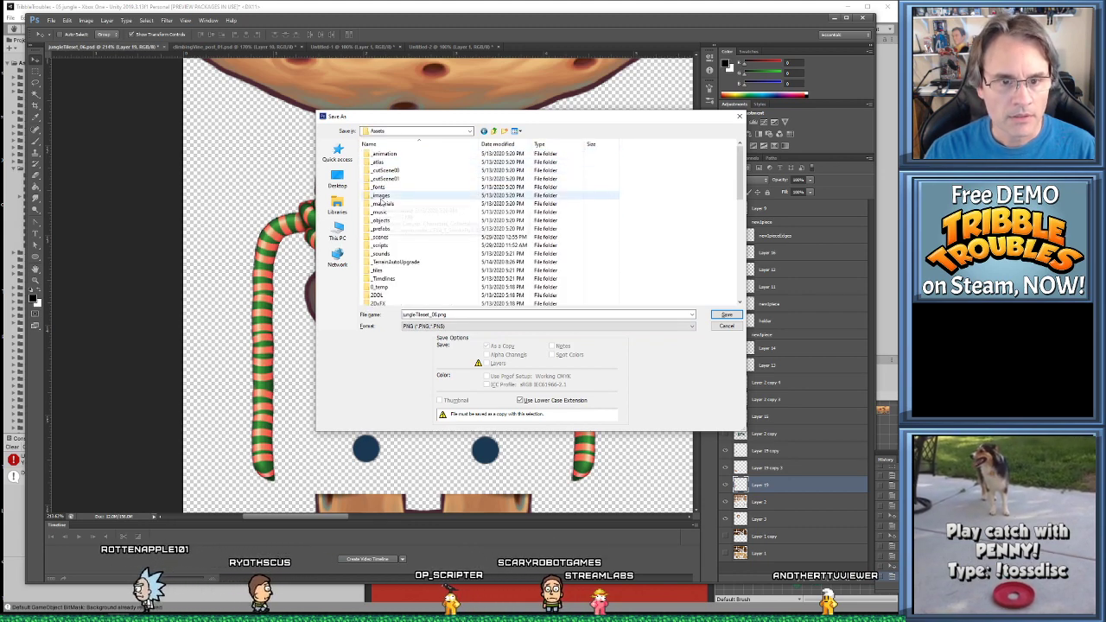
double_click(406, 197)
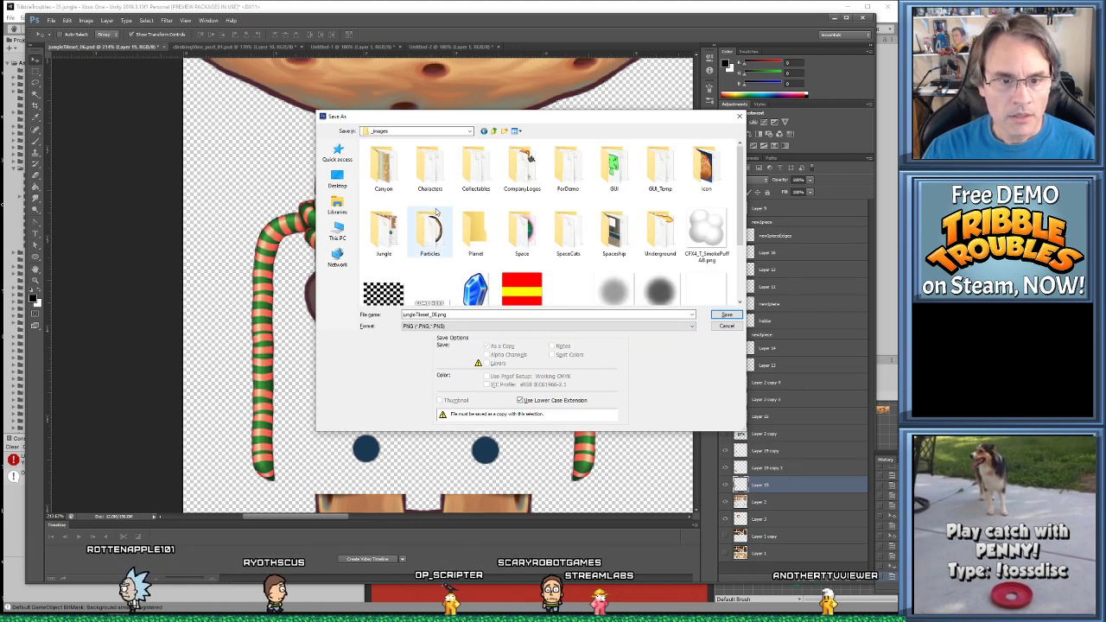
double_click(384, 232)
double_click(613, 168)
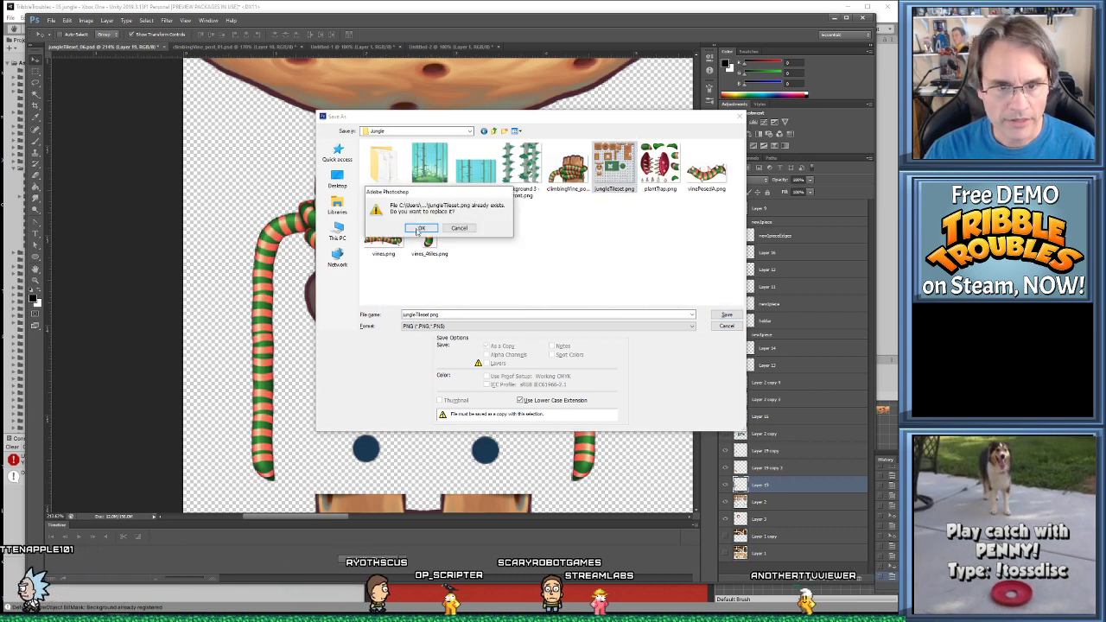
left_click(420, 228)
key("Return")
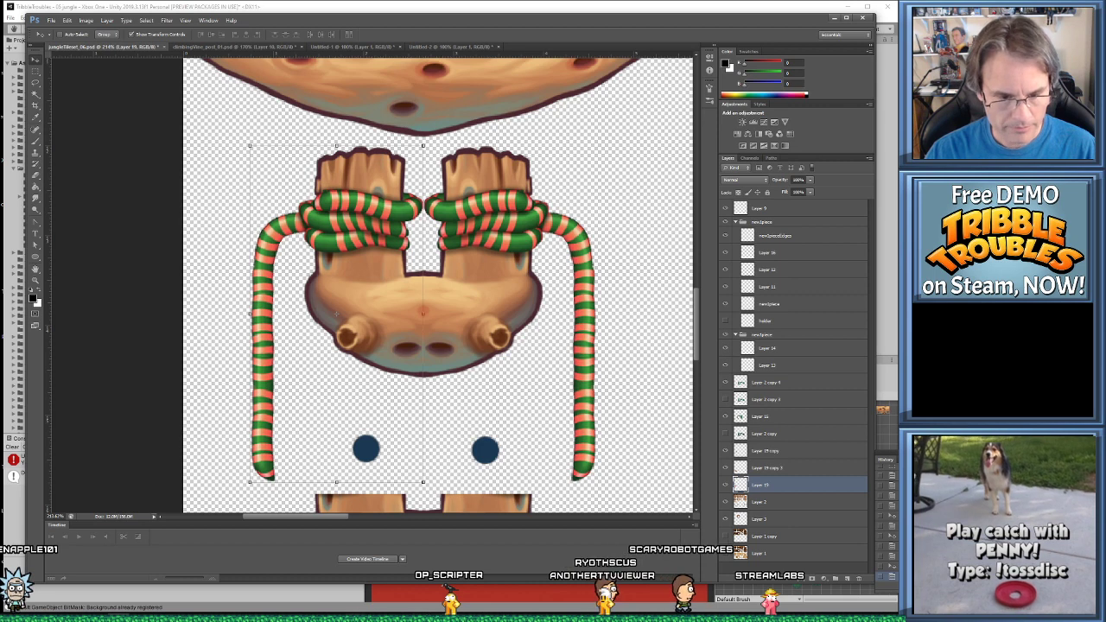
key("alt+Tab")
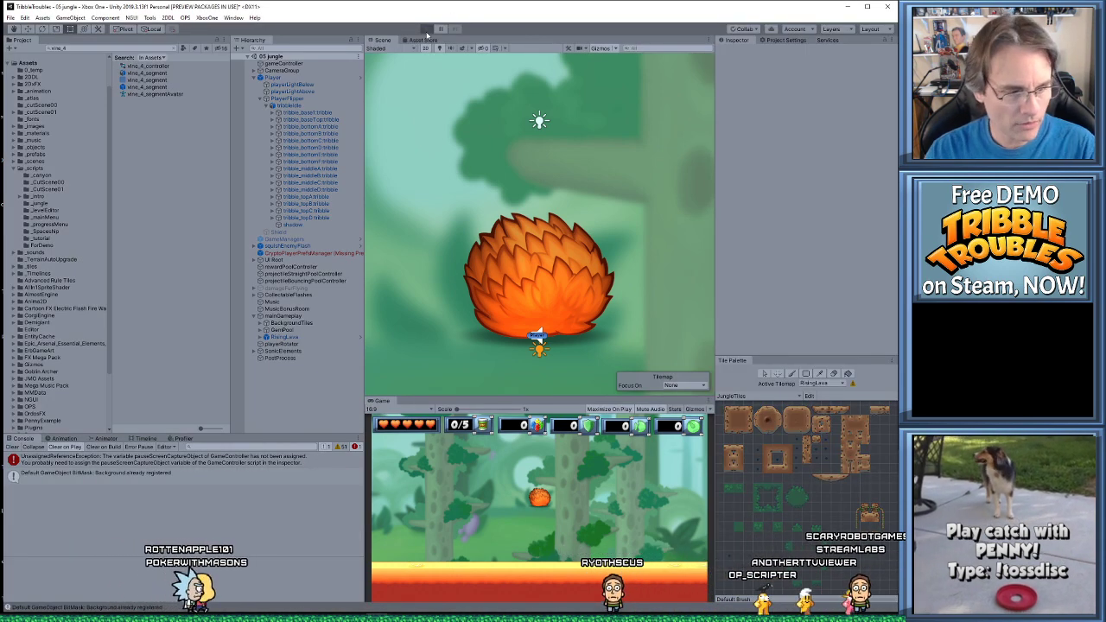
Play-test the jungle level with the re-imported tileset, stop it, and return to Photoshop
left_click(426, 31)
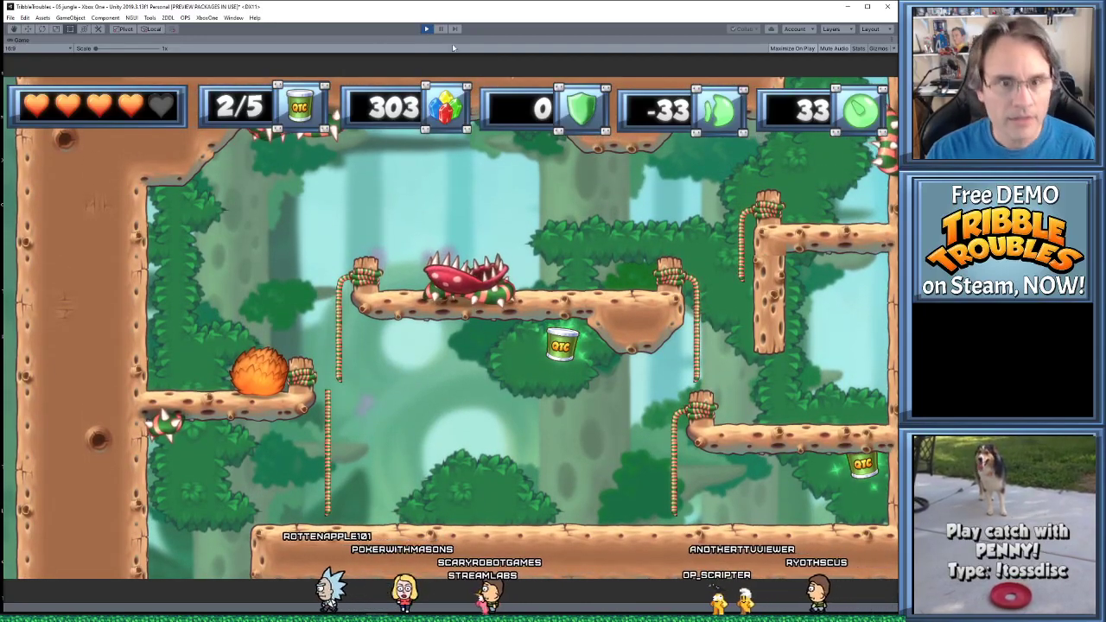
key("ctrl+p")
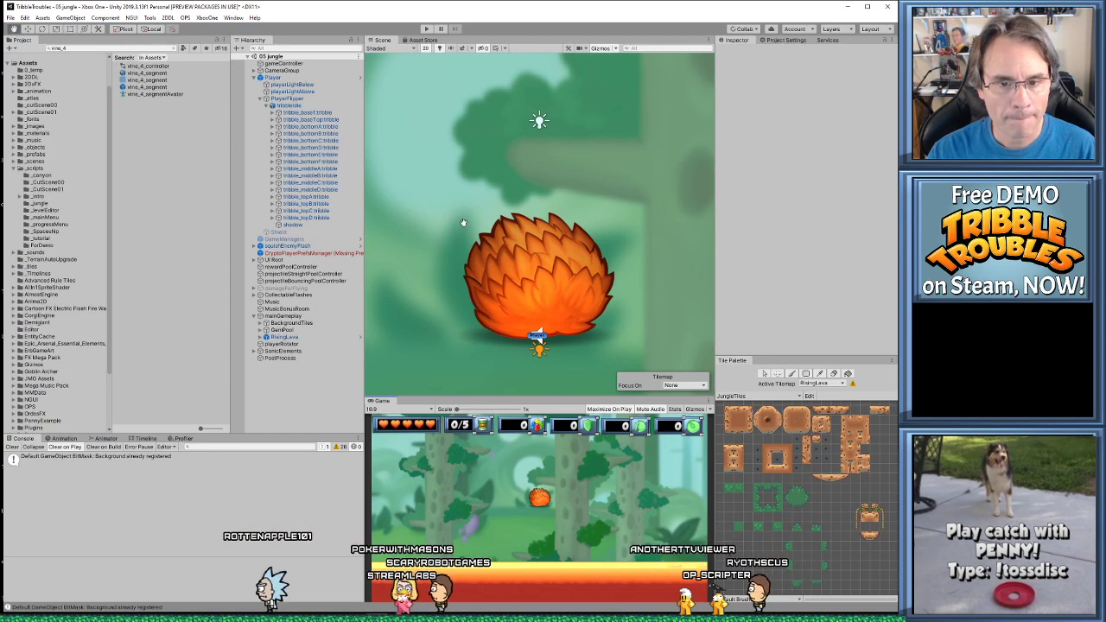
key("alt+Tab")
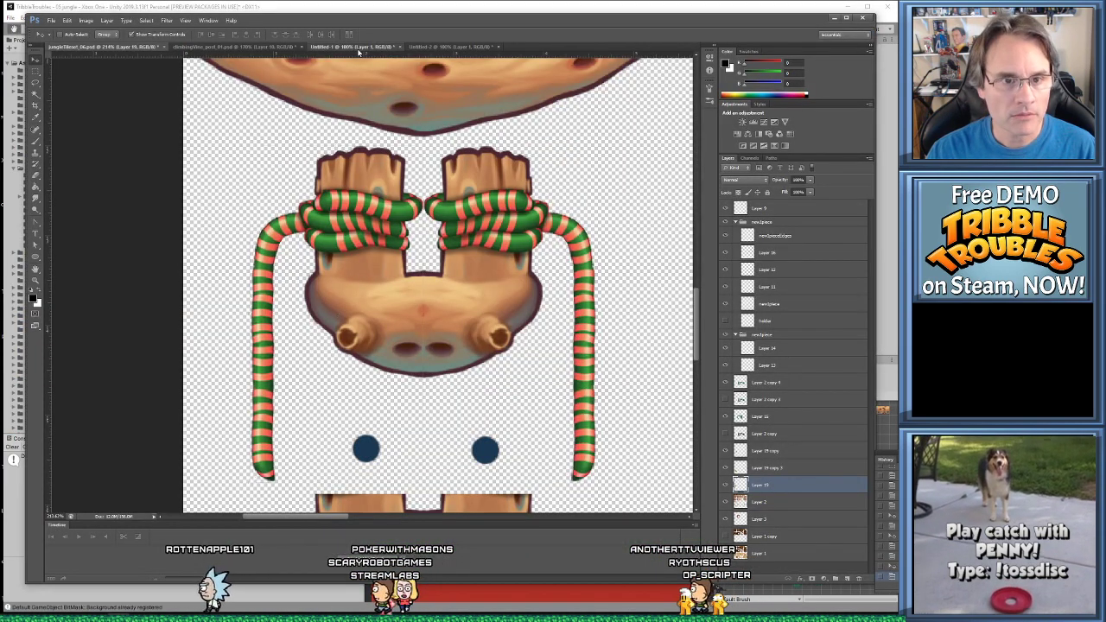
In climbingVine_post_01.psd, run Merge Visible from Layer 10, then undo it with Ctrl+Z
left_click(357, 48)
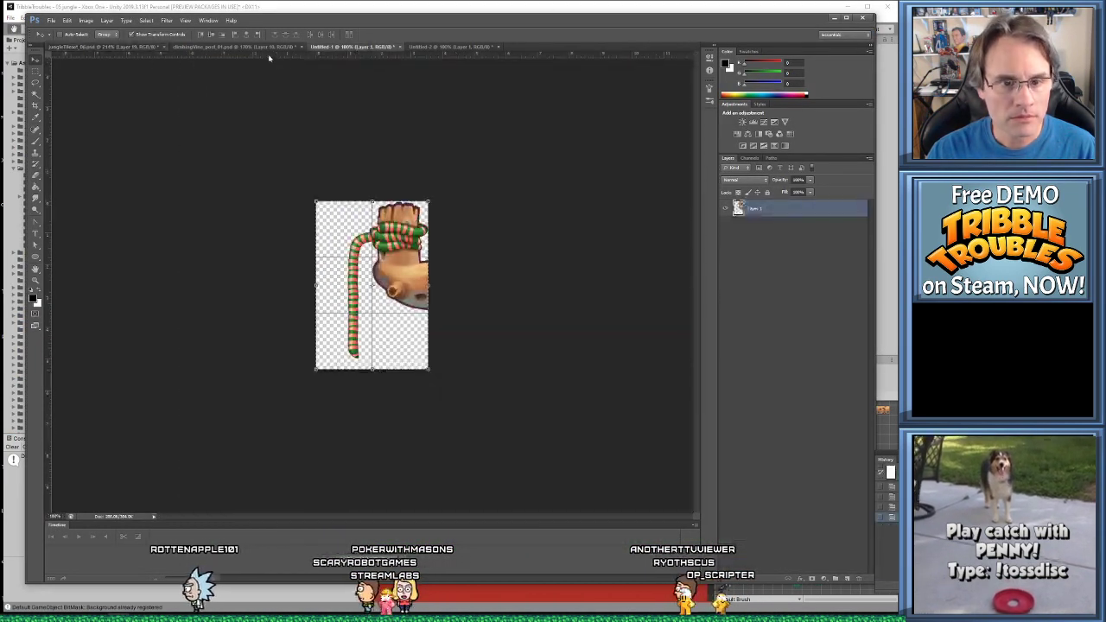
left_click(221, 47)
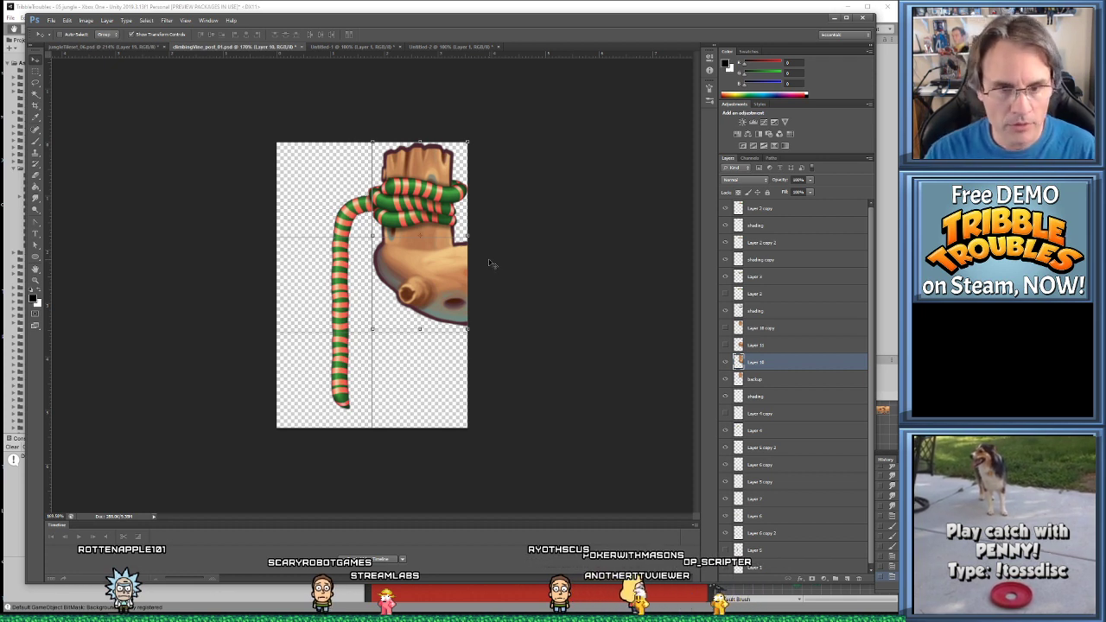
right_click(770, 363)
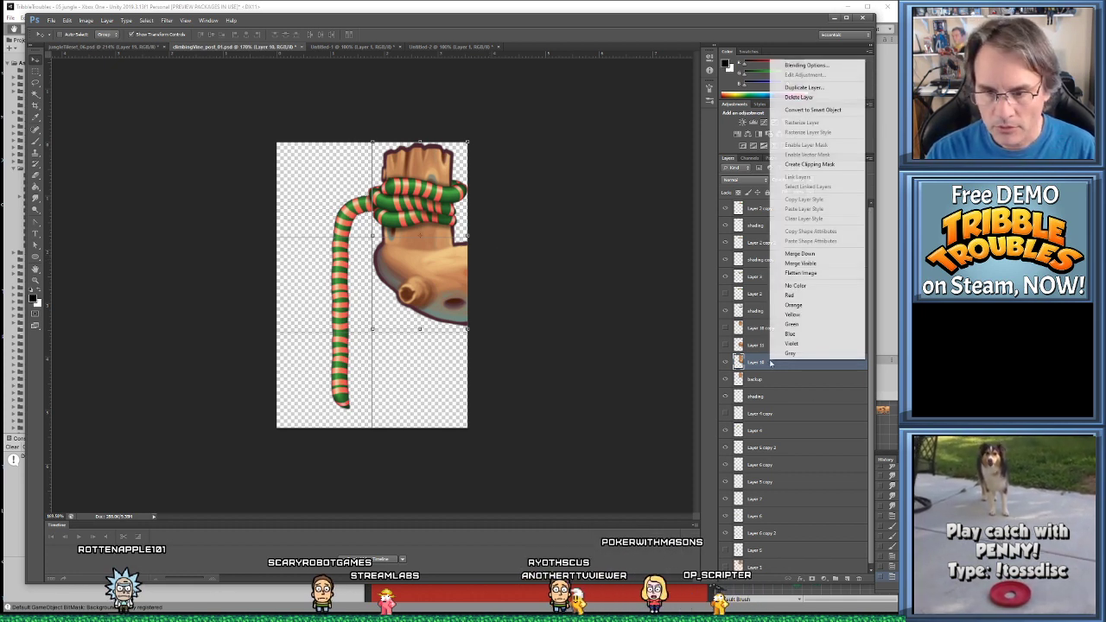
left_click(810, 264)
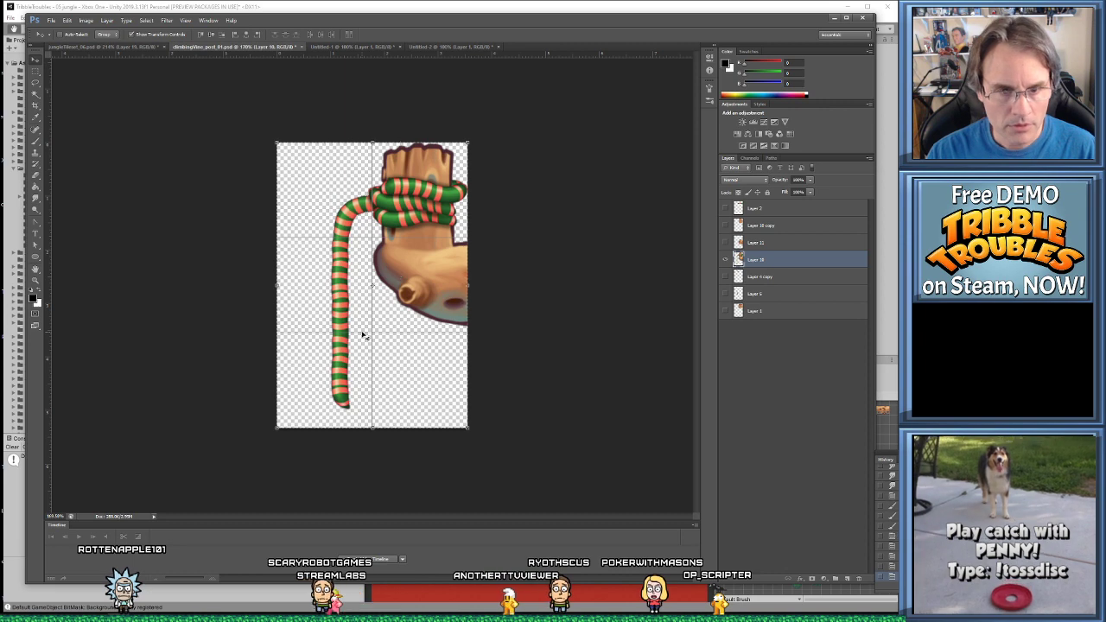
key("ctrl+z")
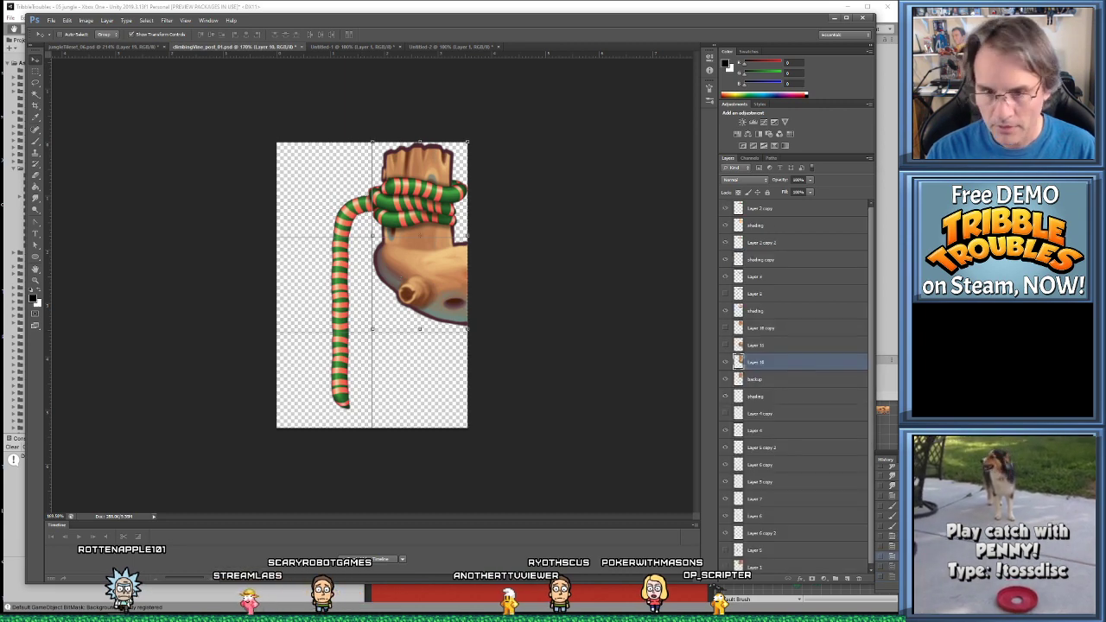
In jungleTileset_06, line up the offset rope with the trunk body, comparing against Layer 20
left_click(117, 47)
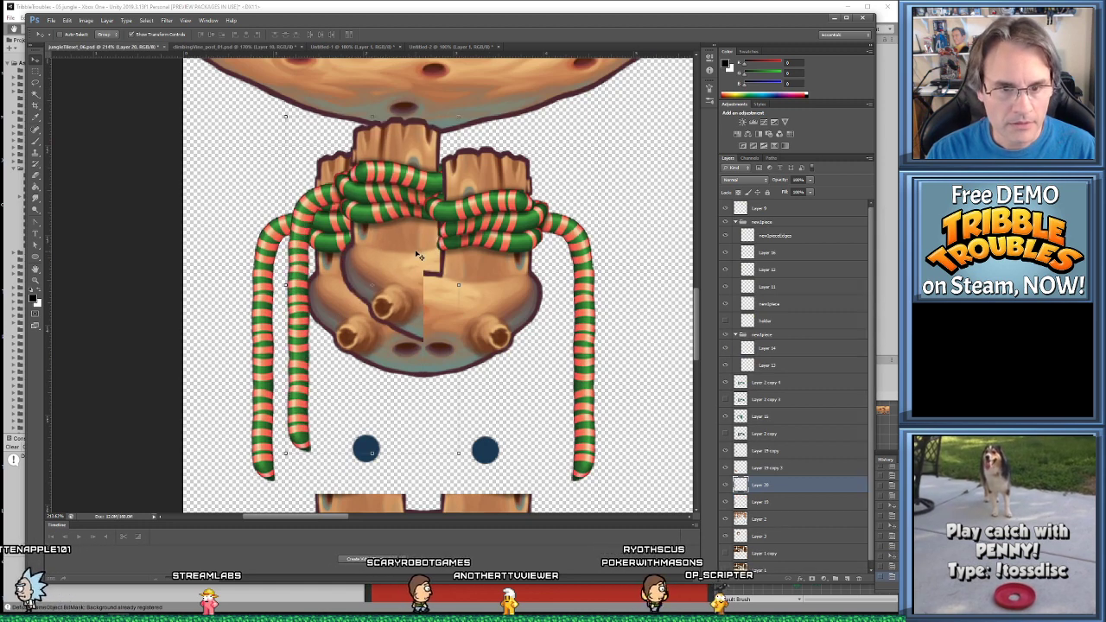
left_click_drag(419, 247, 385, 278)
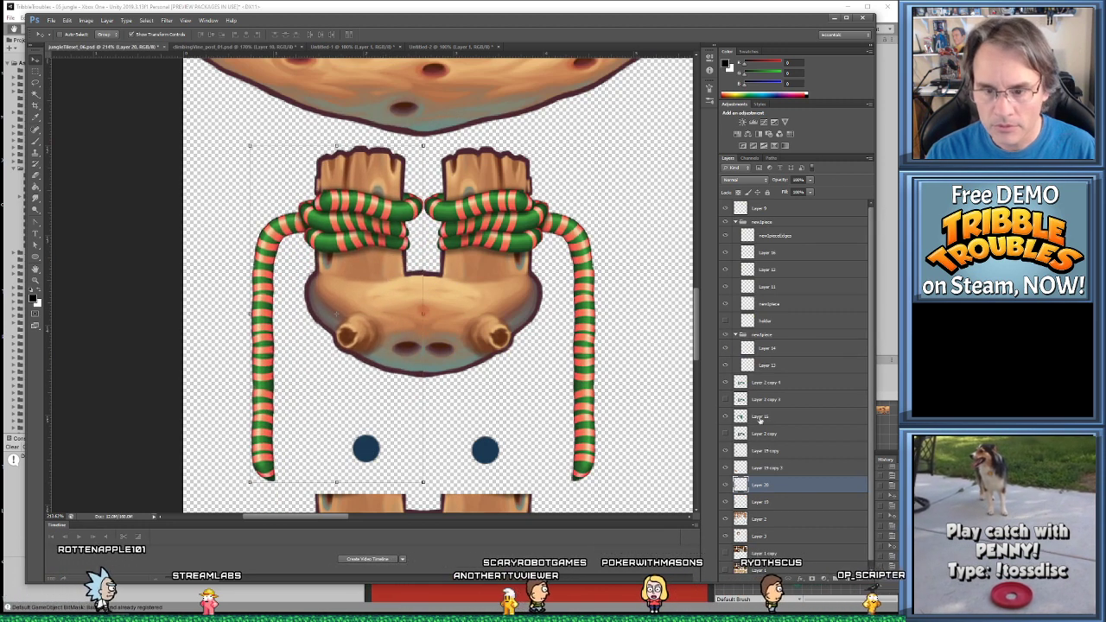
left_click(725, 484)
left_click(725, 485)
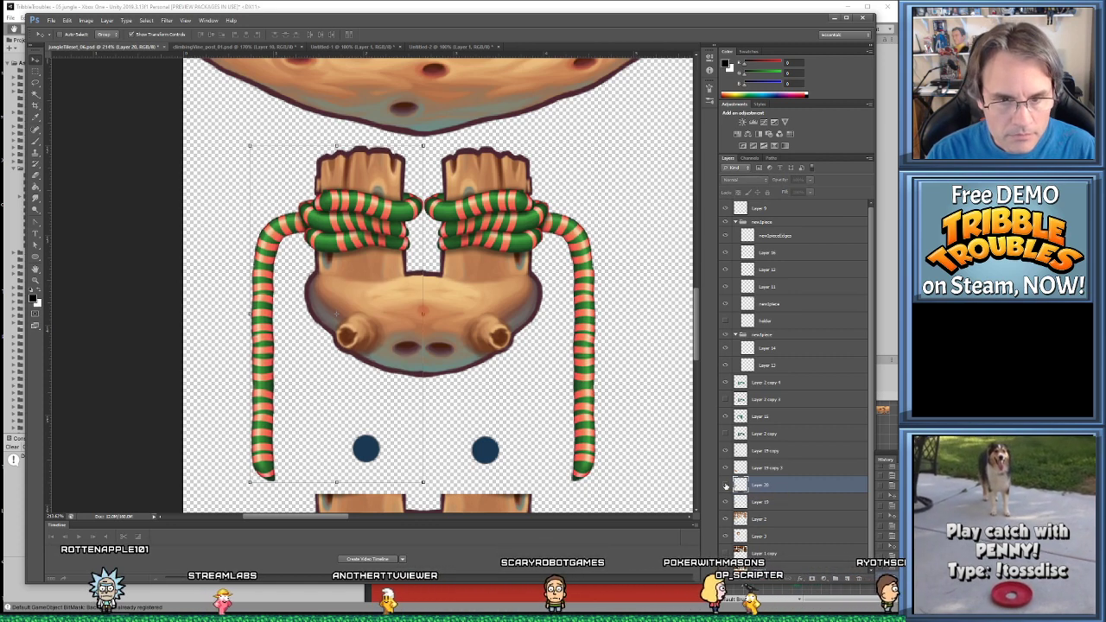
left_click(725, 484)
left_click(725, 485)
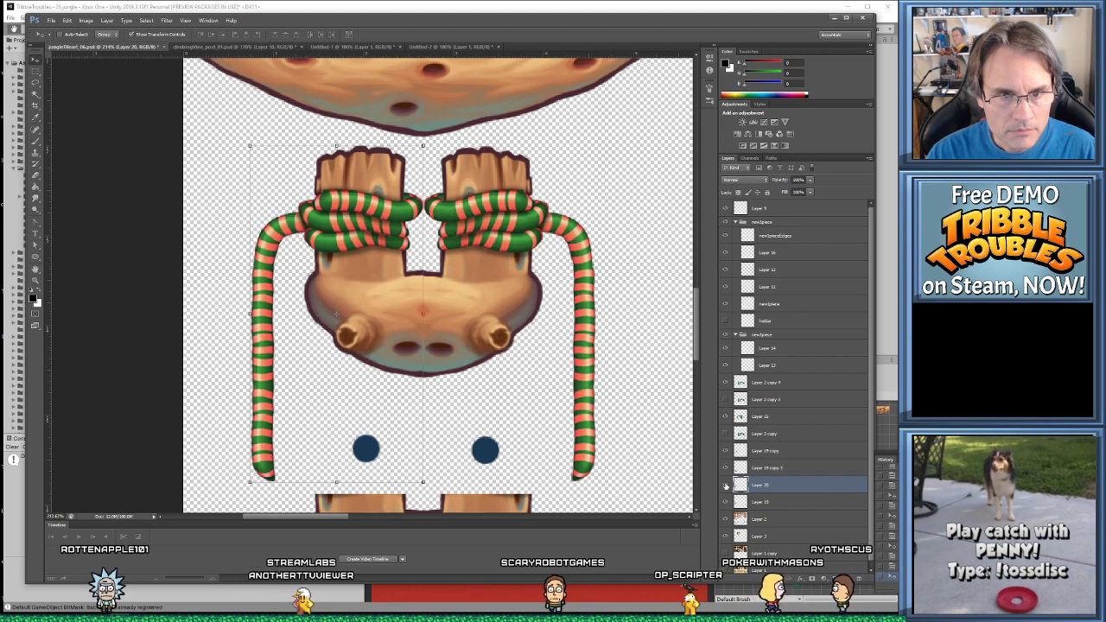
left_click(725, 484)
left_click(725, 484)
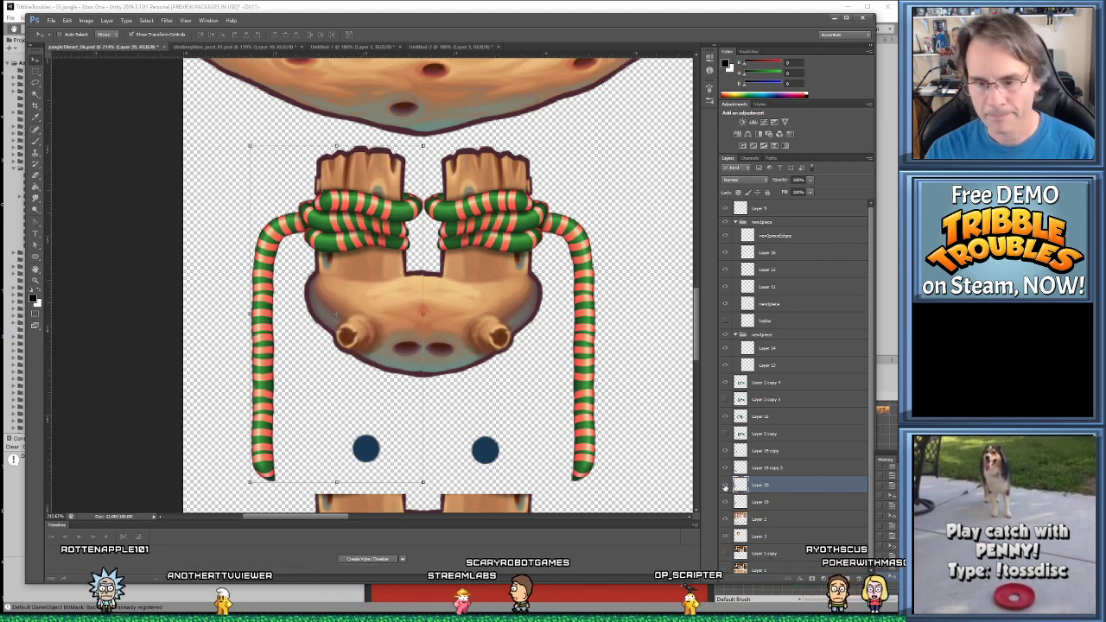
Delete Layer 19's trunk and rope, leaving Layer 20's left trunk visible and active
left_click(725, 486)
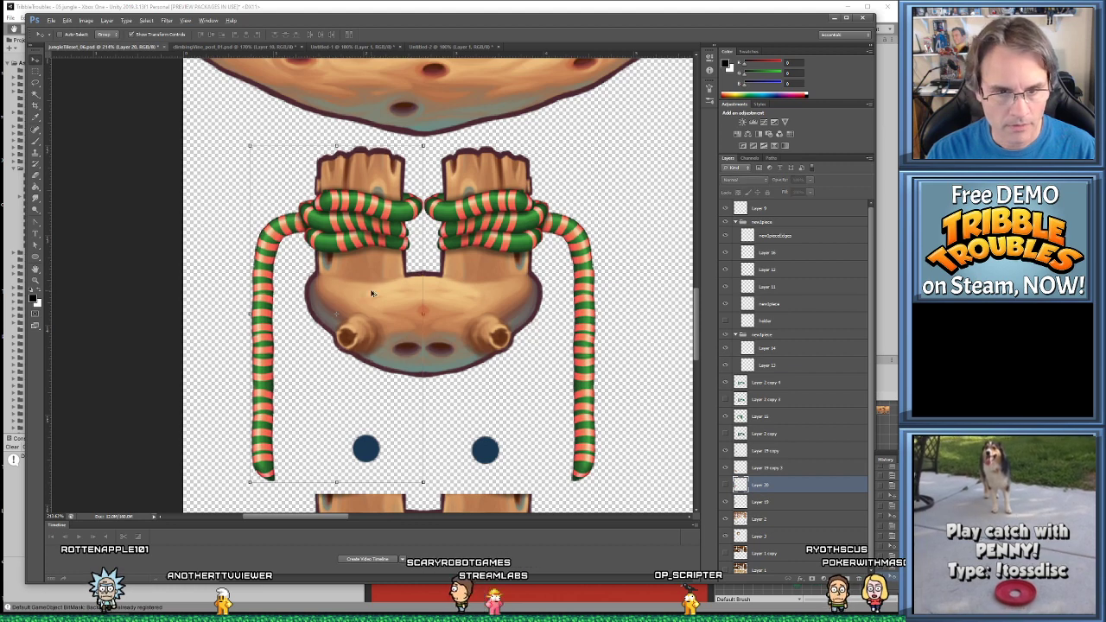
key("alt+bracketleft")
key("Delete")
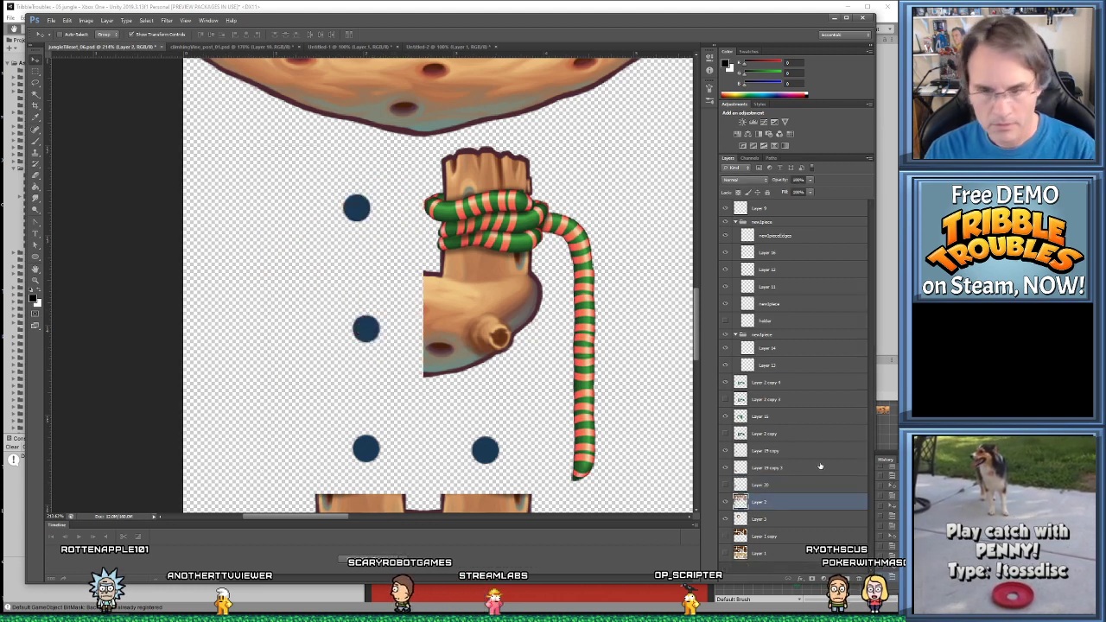
left_click(724, 486)
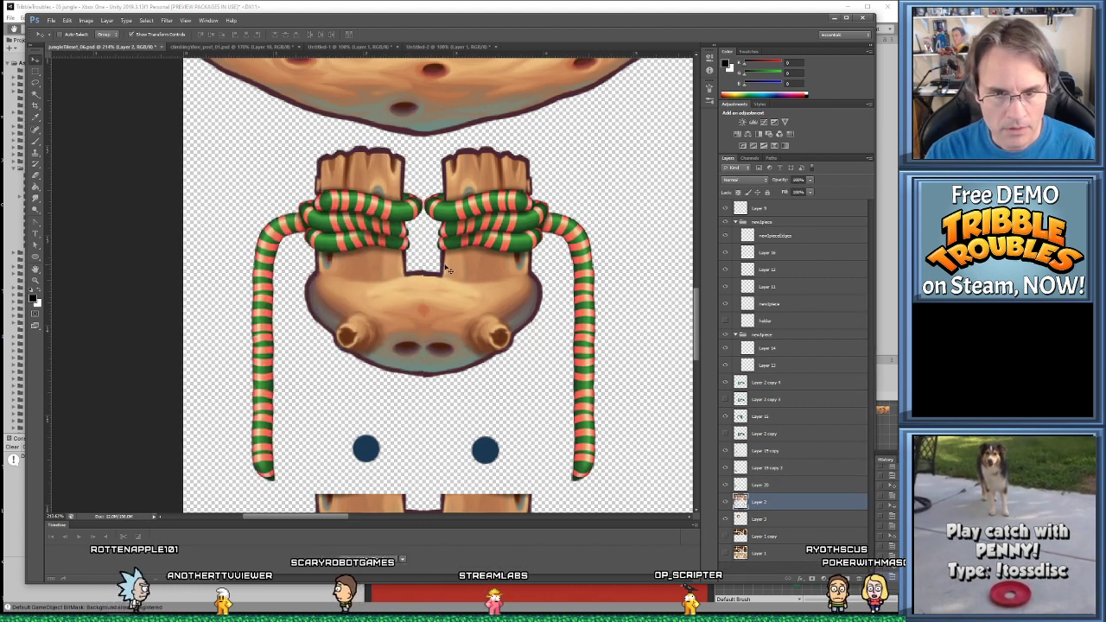
key("alt+bracketright")
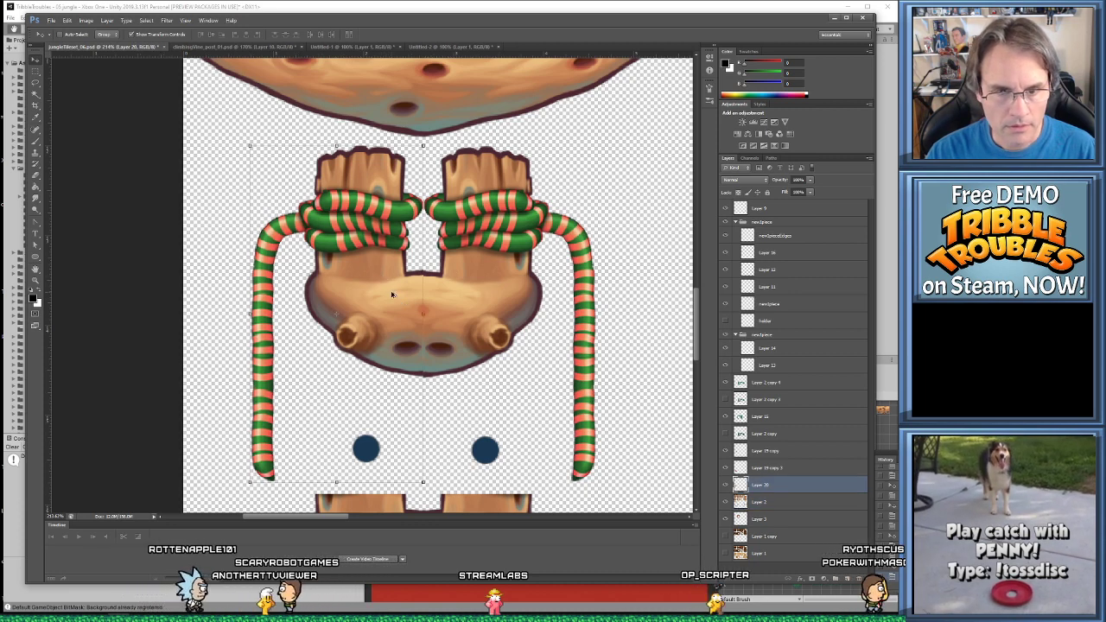
Duplicate the left trunk, flip it horizontally, stack it on top, and slide it into a symmetric pair
left_click_drag(391, 294, 502, 296, "alt")
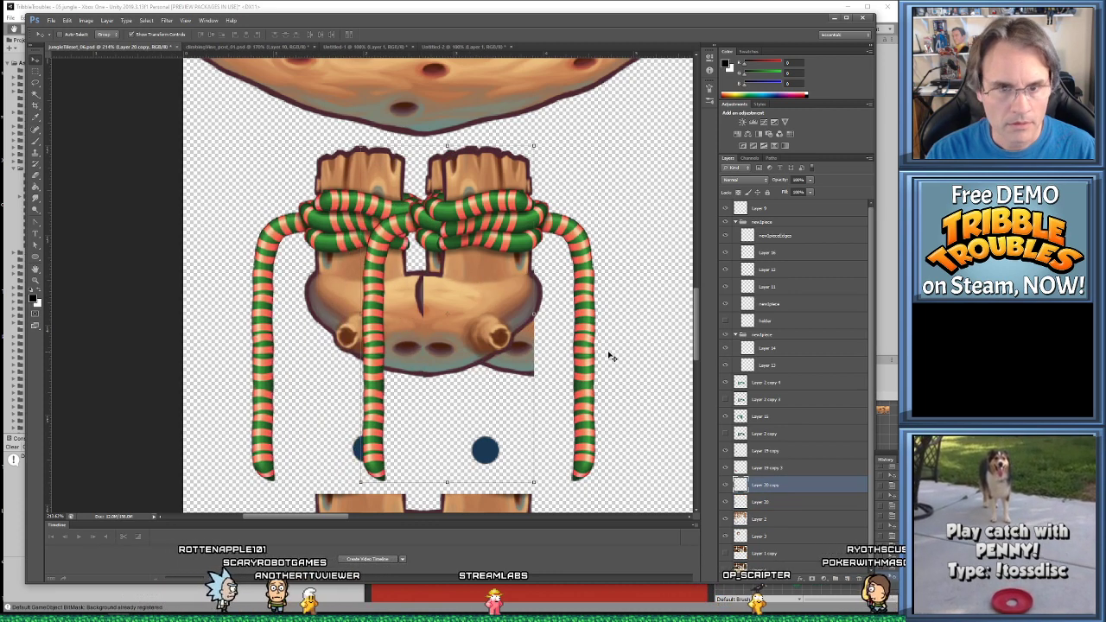
left_click(64, 20)
mouse_move(155, 191)
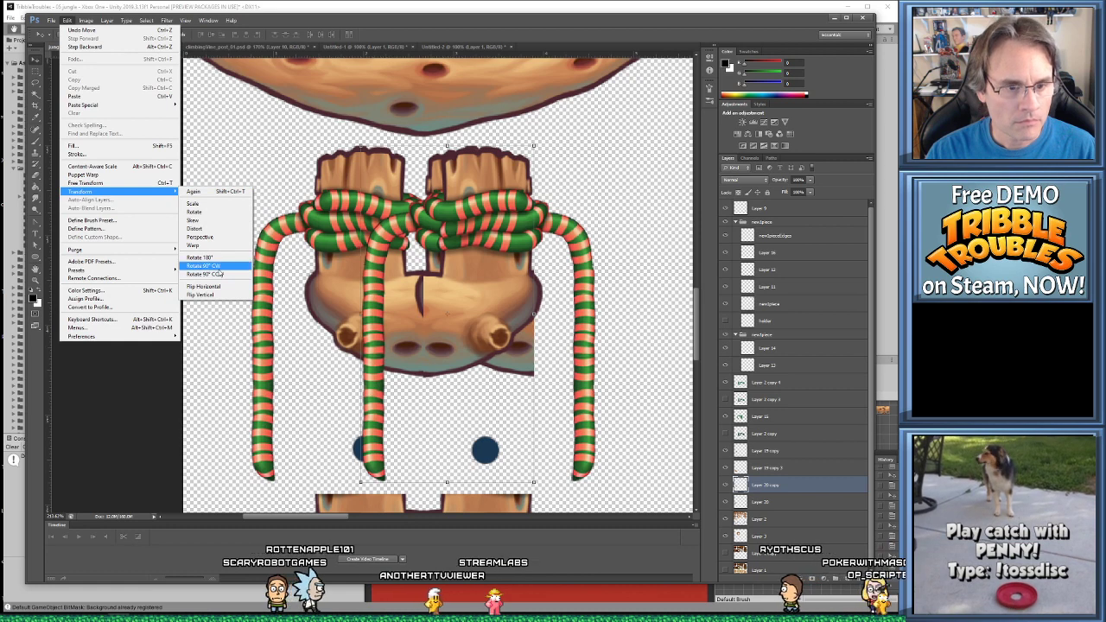
left_click(204, 286)
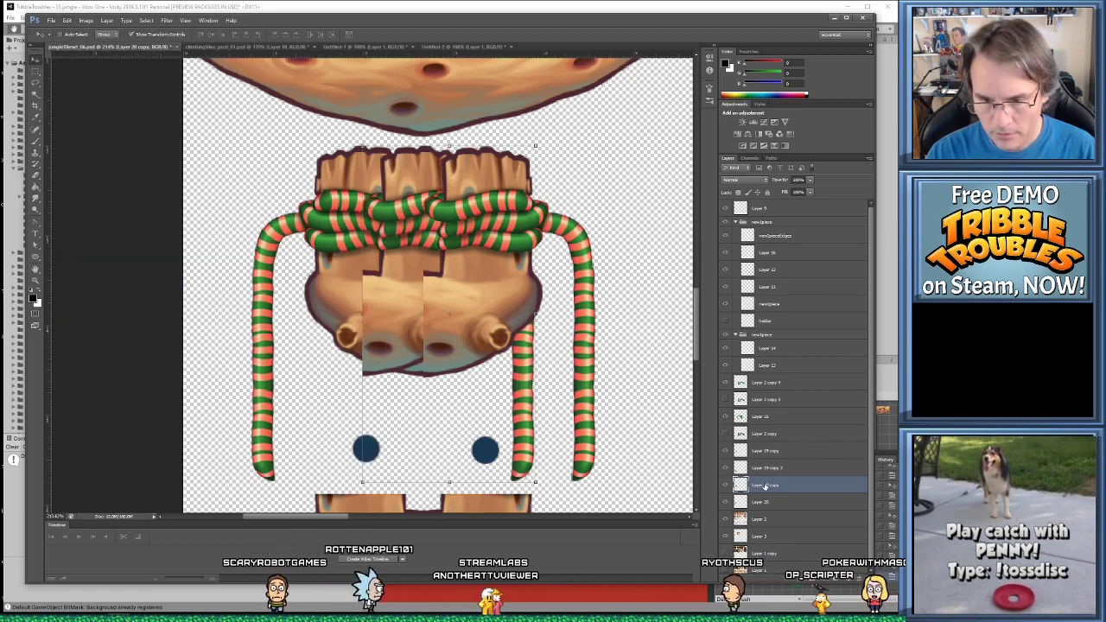
left_click_drag(764, 487, 764, 443)
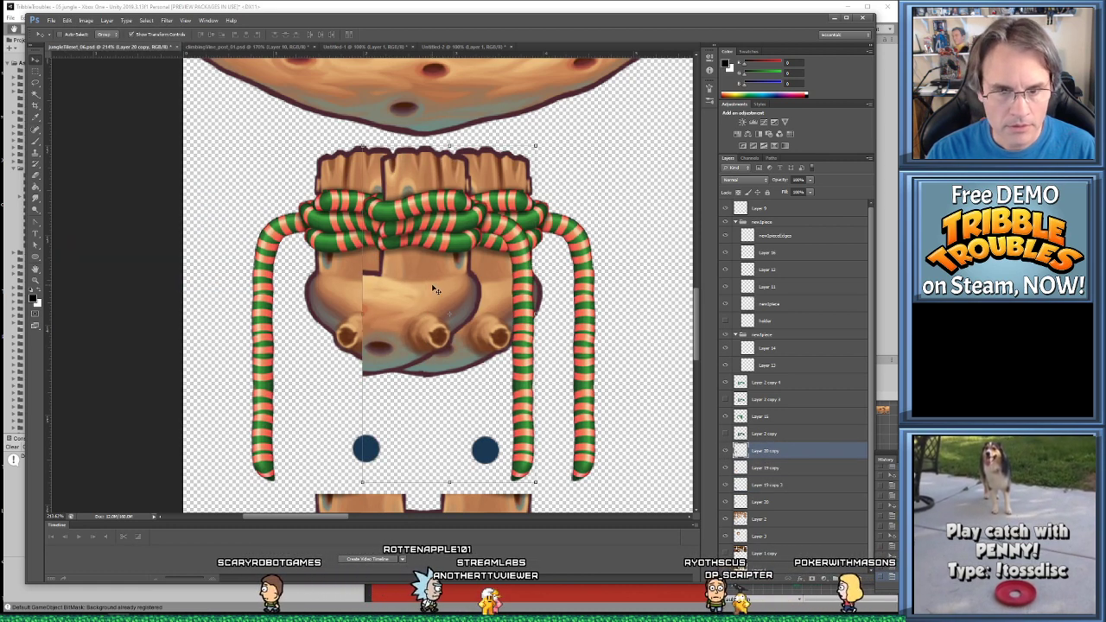
left_click_drag(436, 290, 496, 290)
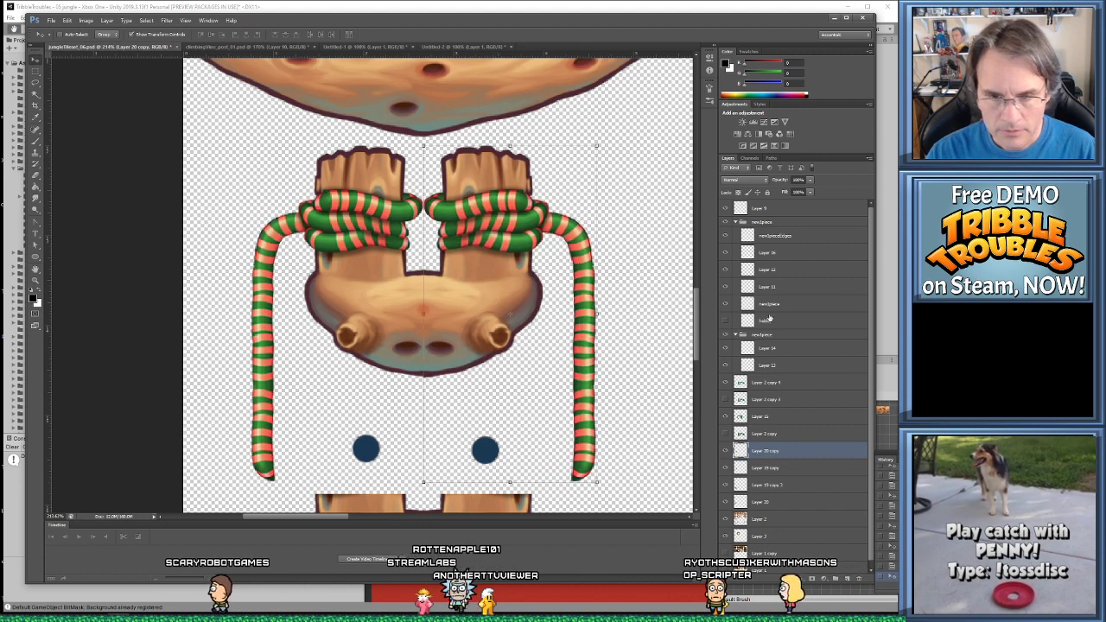
Check the flipped copy and delete the leftover Layer 19 copy
left_click(725, 451)
left_click(725, 451)
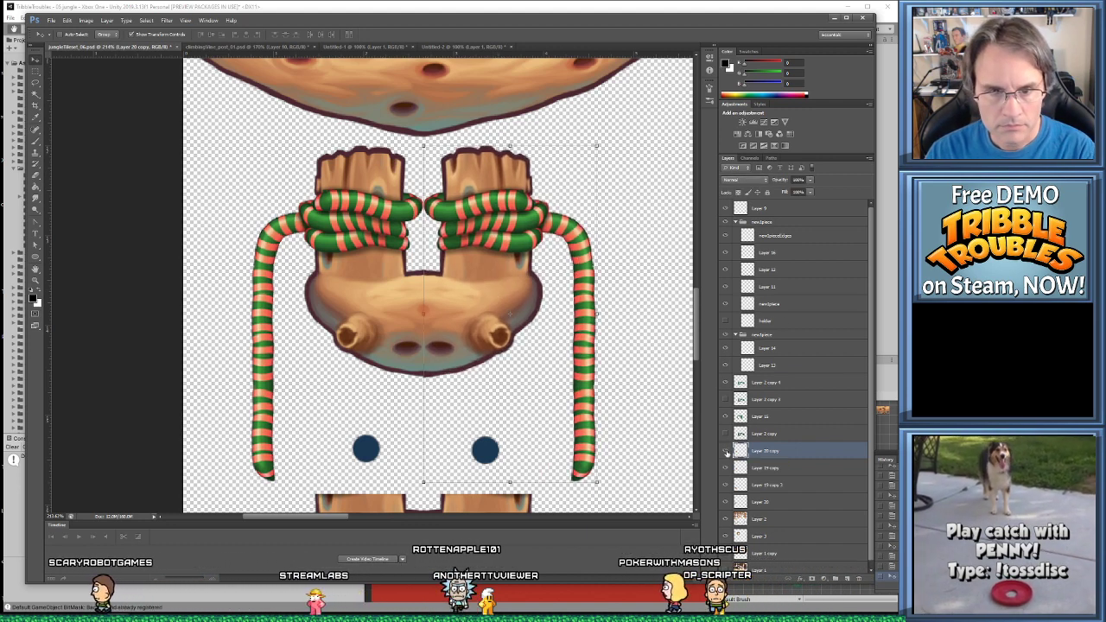
left_click(769, 468)
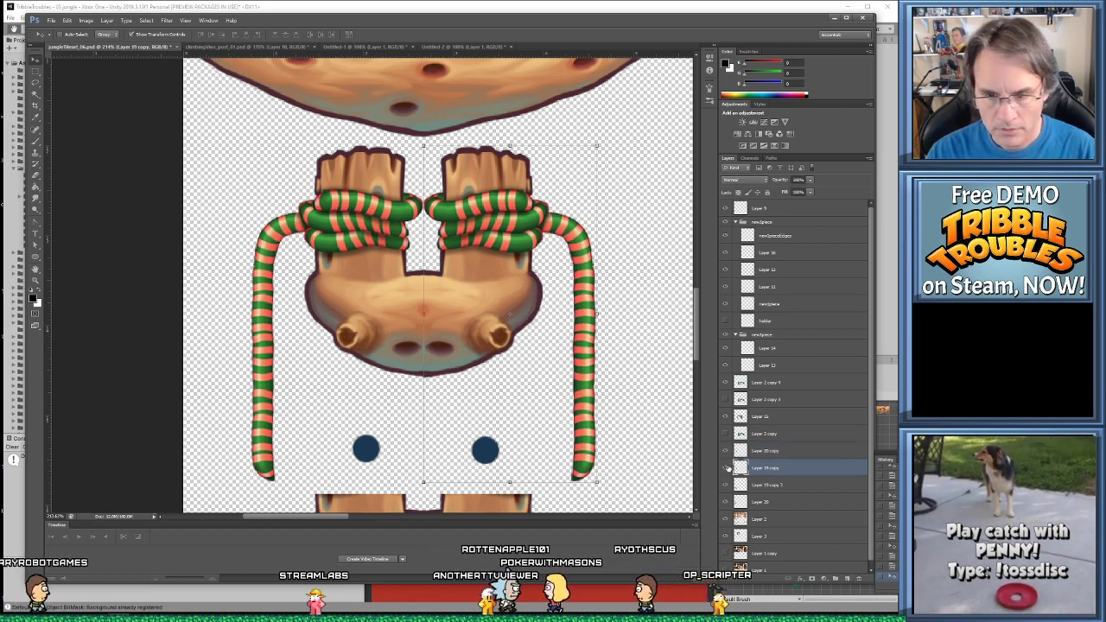
key("Delete")
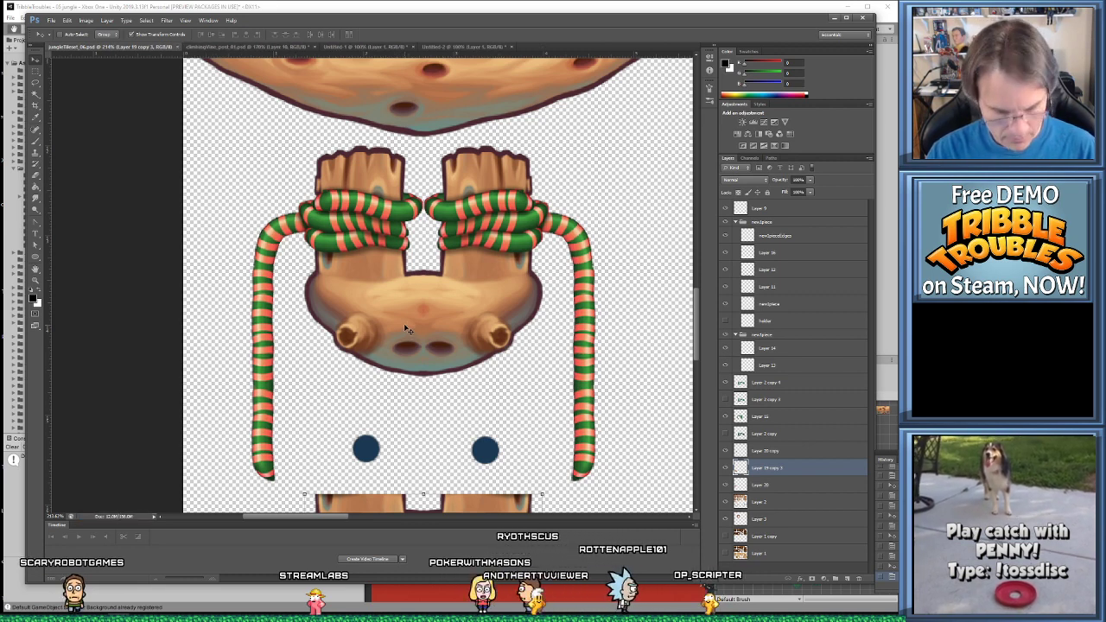
Save the tileset as PNG over Assets/_images/Jungle/jungleTileset.png, then switch back to Unity
key("ctrl+shift+s")
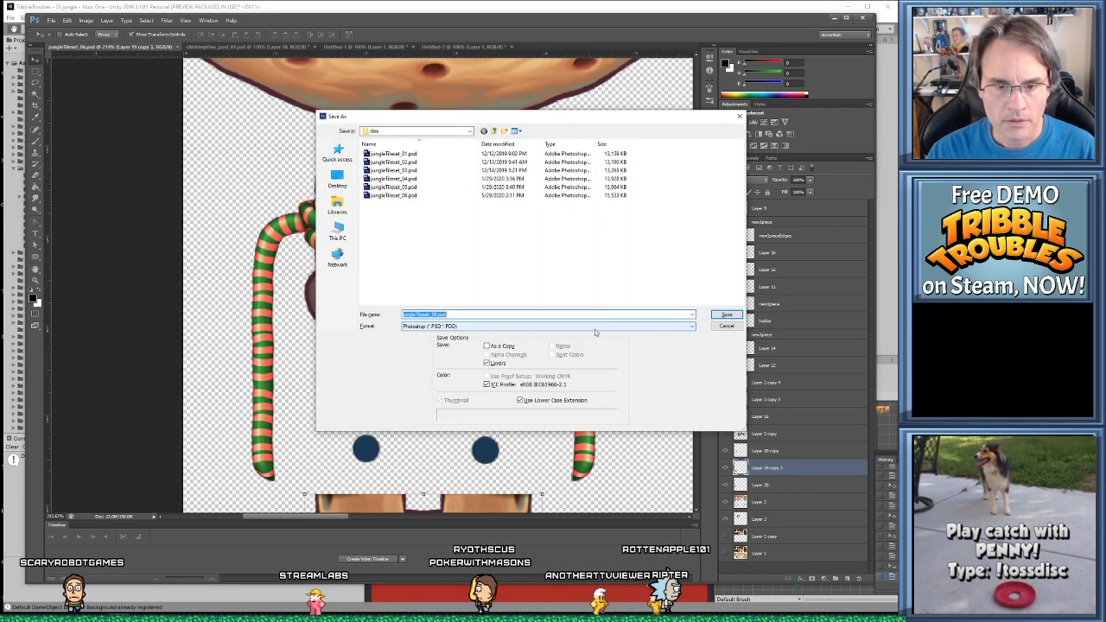
left_click(463, 328)
left_click(432, 422)
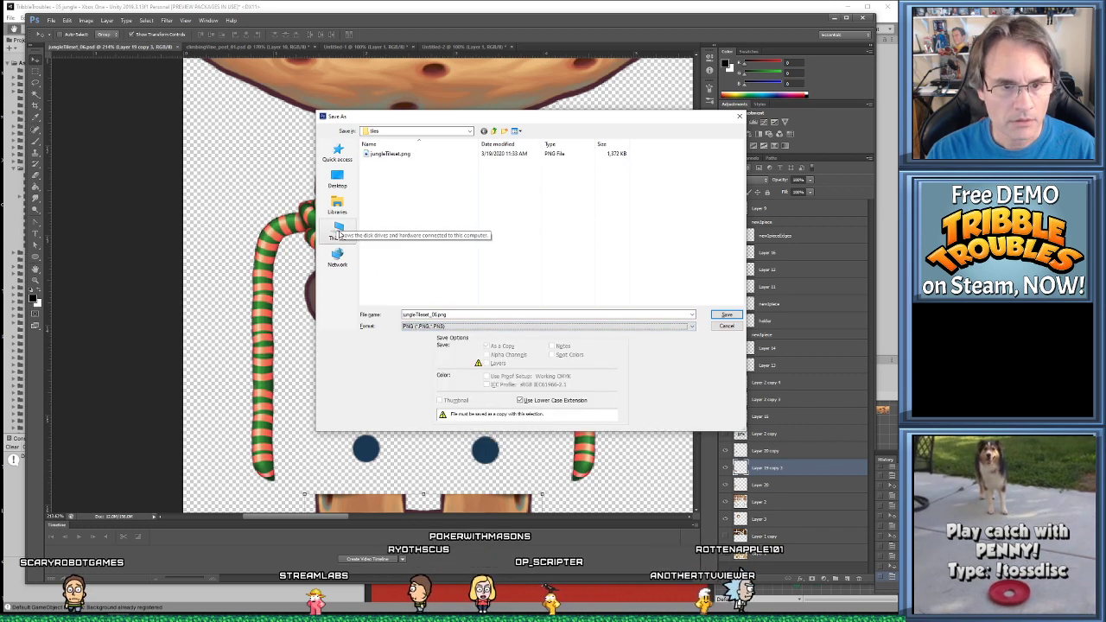
left_click(337, 228)
double_click(575, 161)
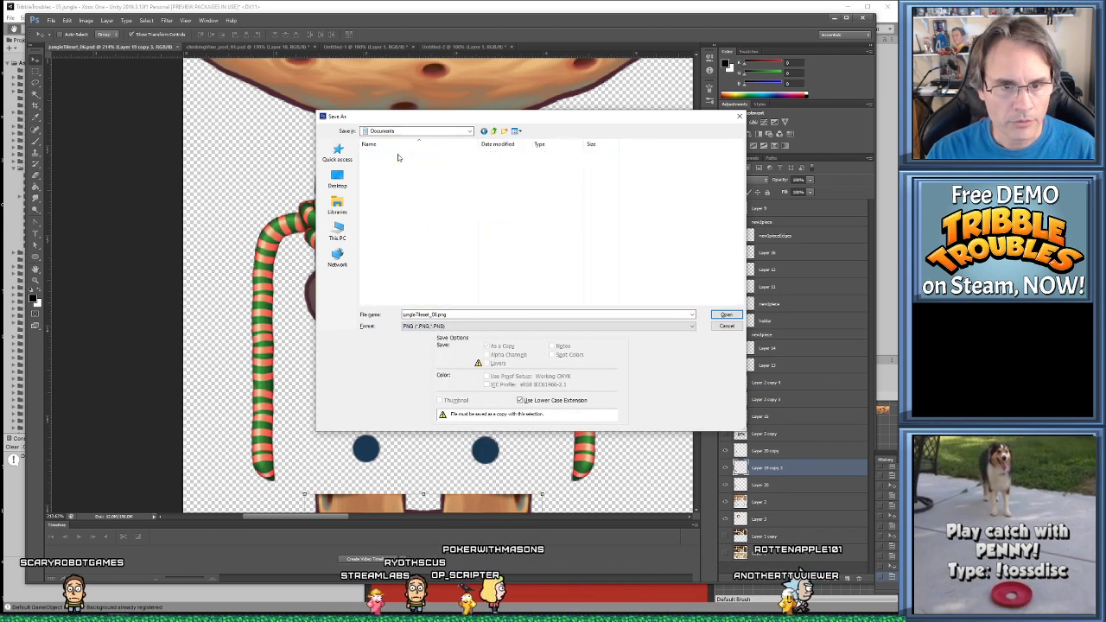
double_click(398, 158)
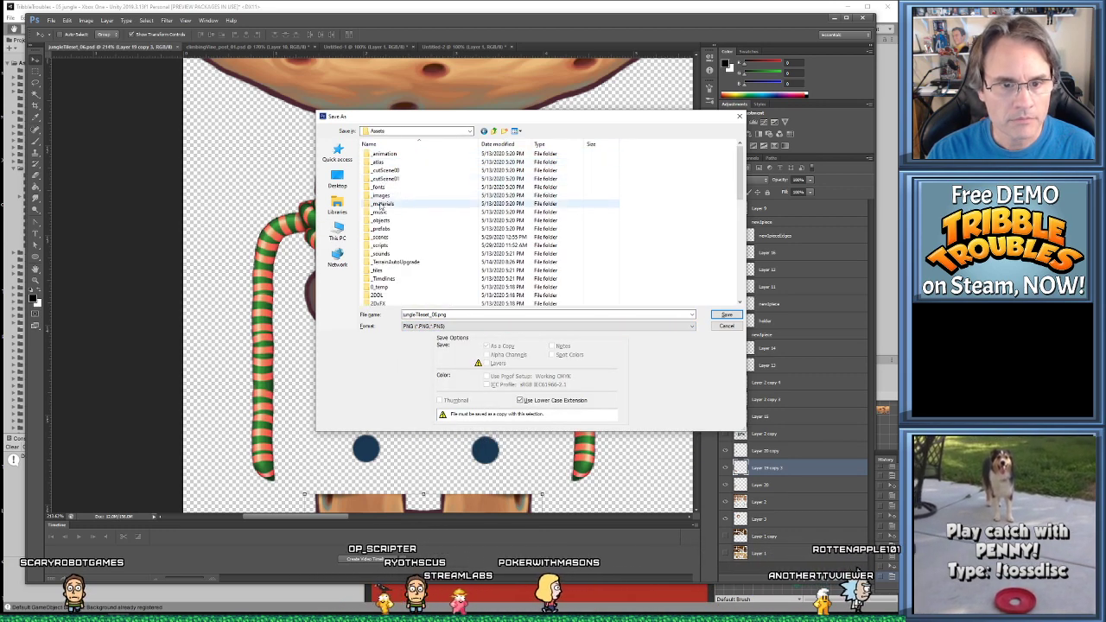
double_click(381, 195)
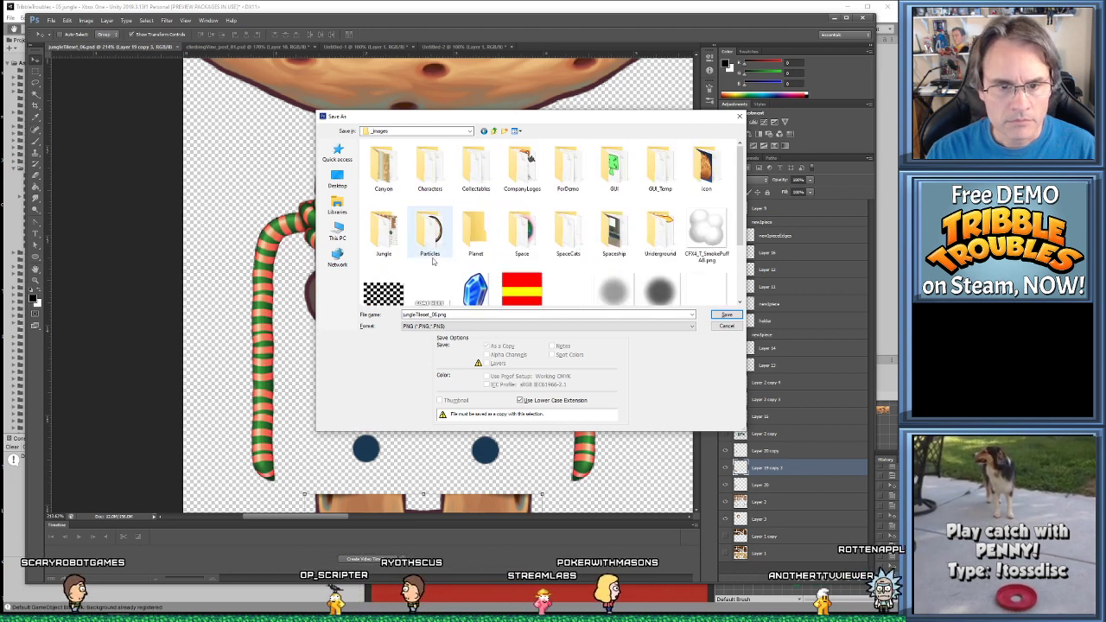
double_click(382, 232)
double_click(614, 164)
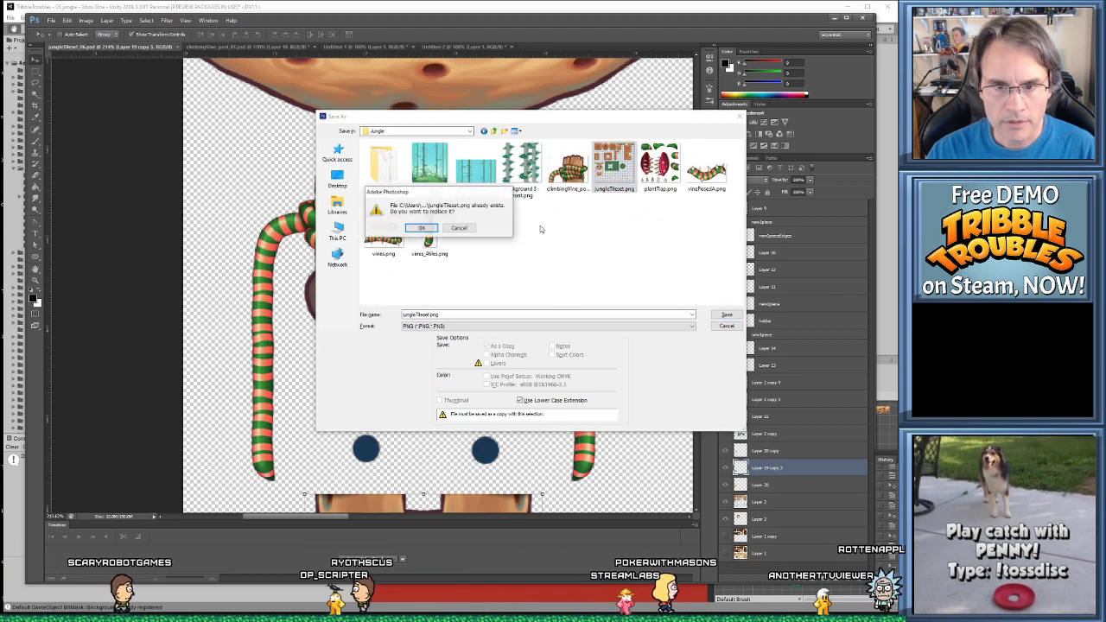
left_click(421, 227)
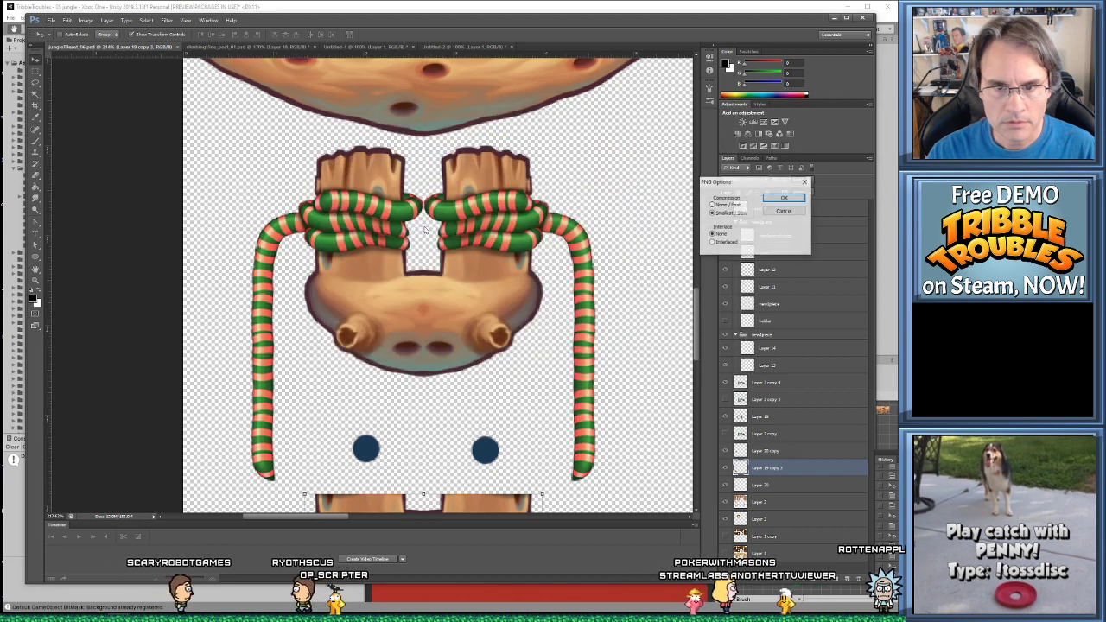
key("Return")
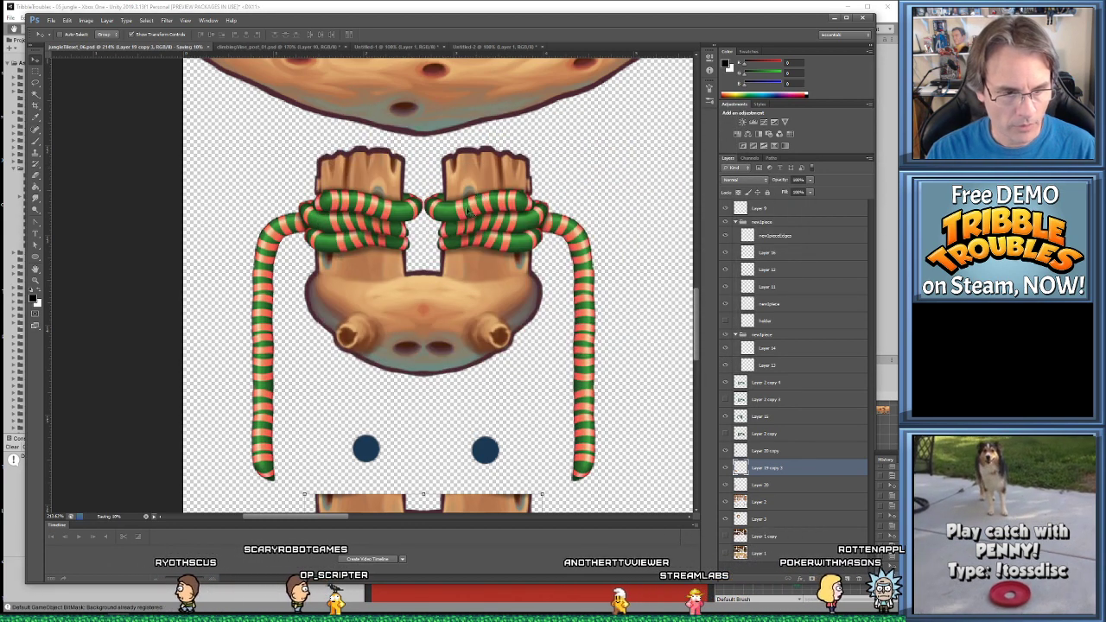
key("alt+Tab")
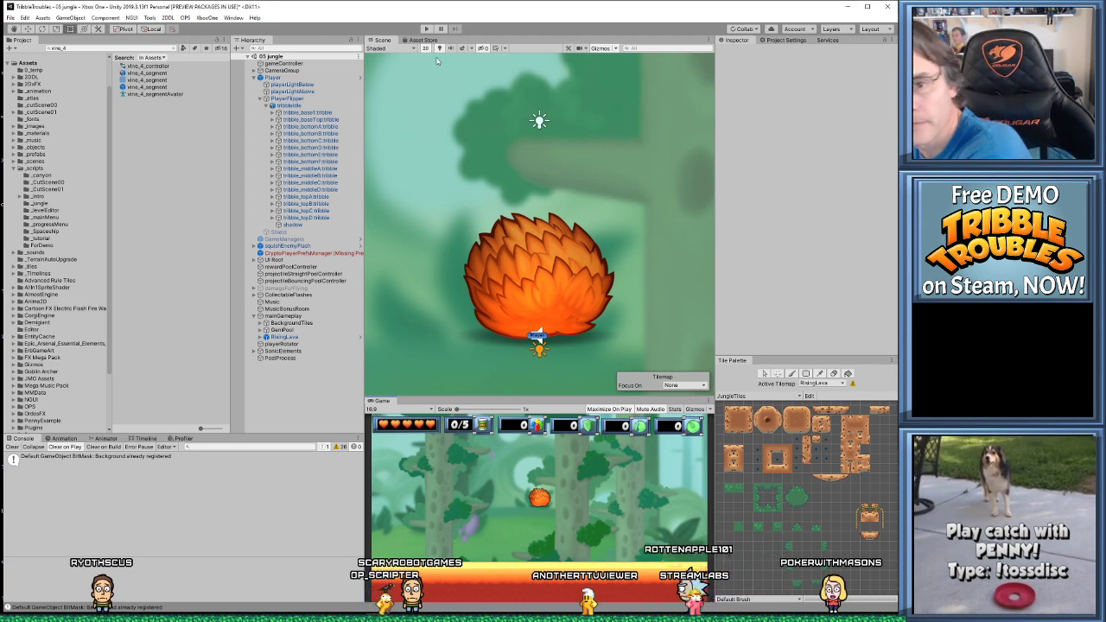
Run the 05_jungle level in Play mode with the revised tileset, then stop it
left_click(425, 29)
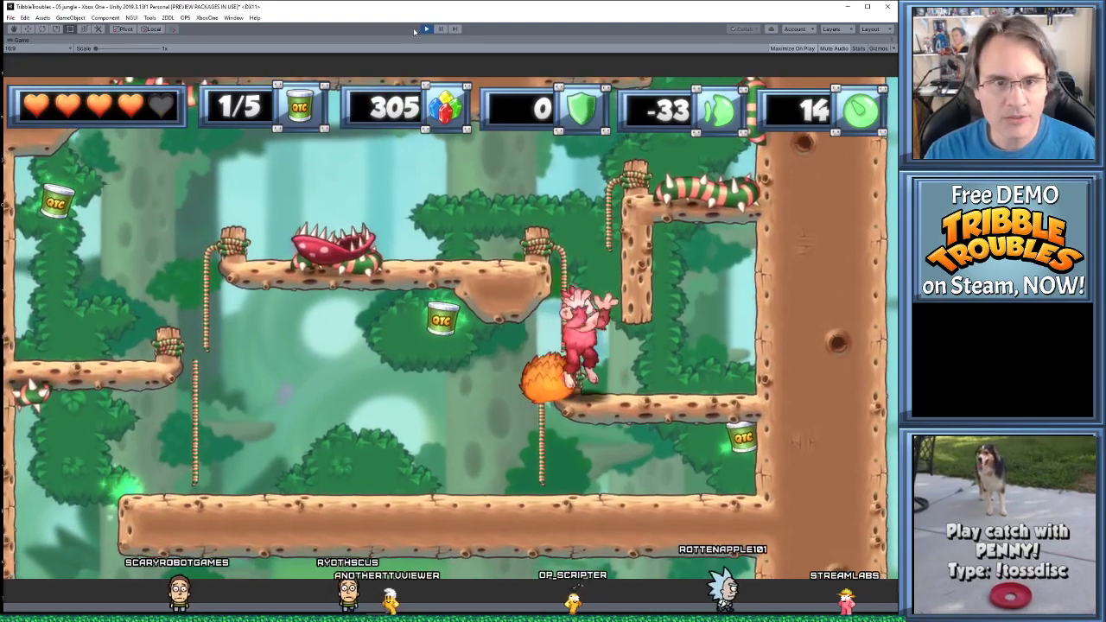
left_click(426, 29)
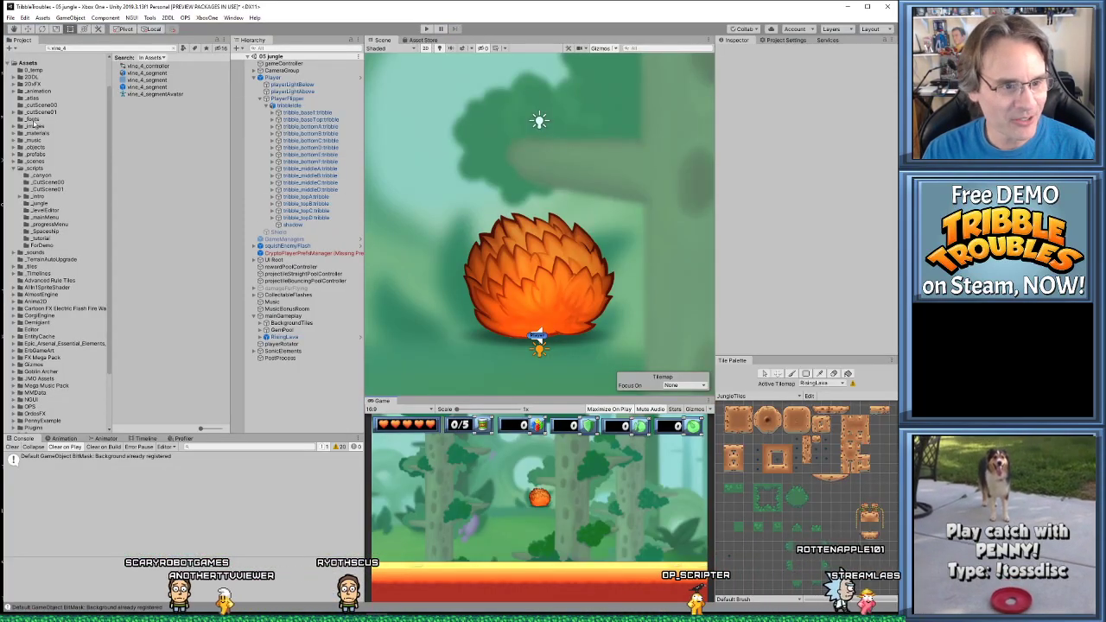
In the Project panel, go to _images > Jungle and select the jungleTileset texture
scroll(33, 125, "up", 2)
left_click(50, 162)
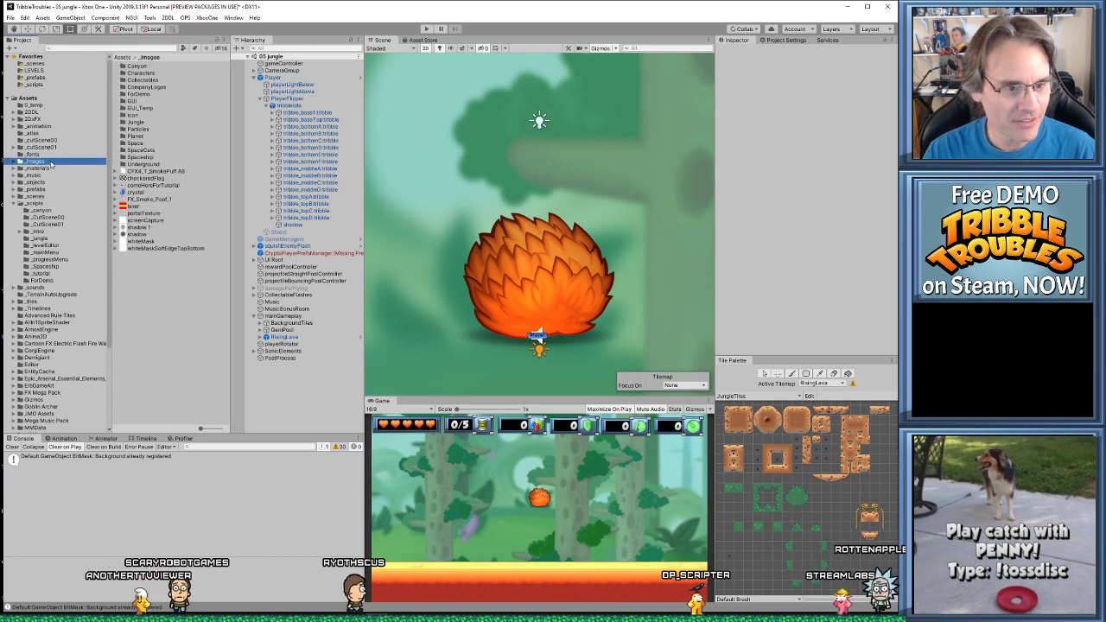
double_click(151, 123)
left_click(160, 101)
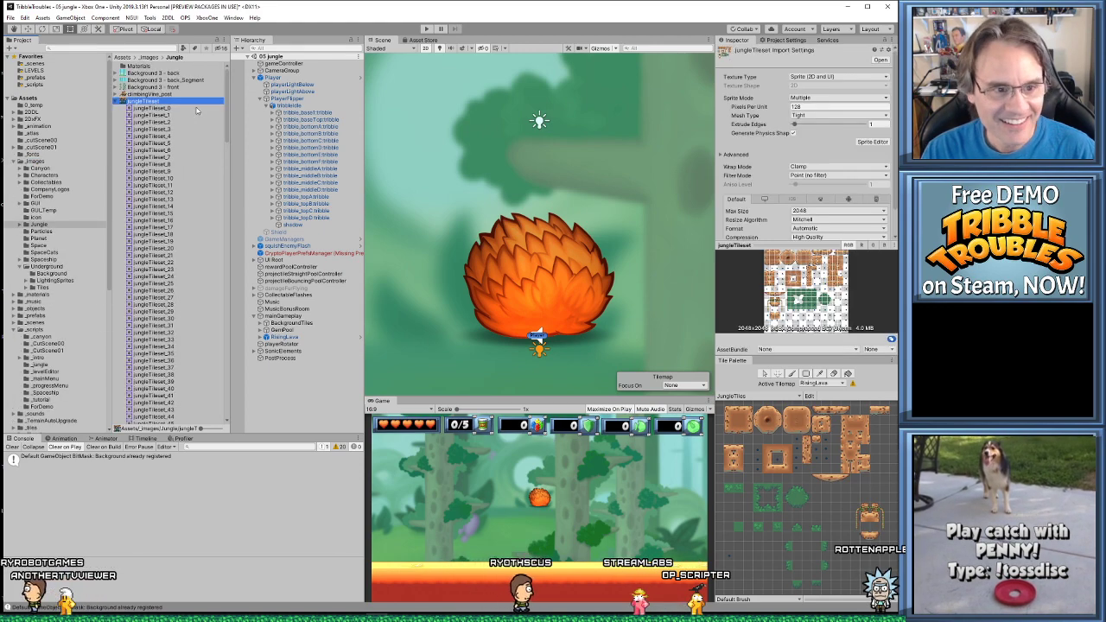
Open jungleTileset in the Sprite Editor and switch to Custom Physics Shape mode
left_click(871, 142)
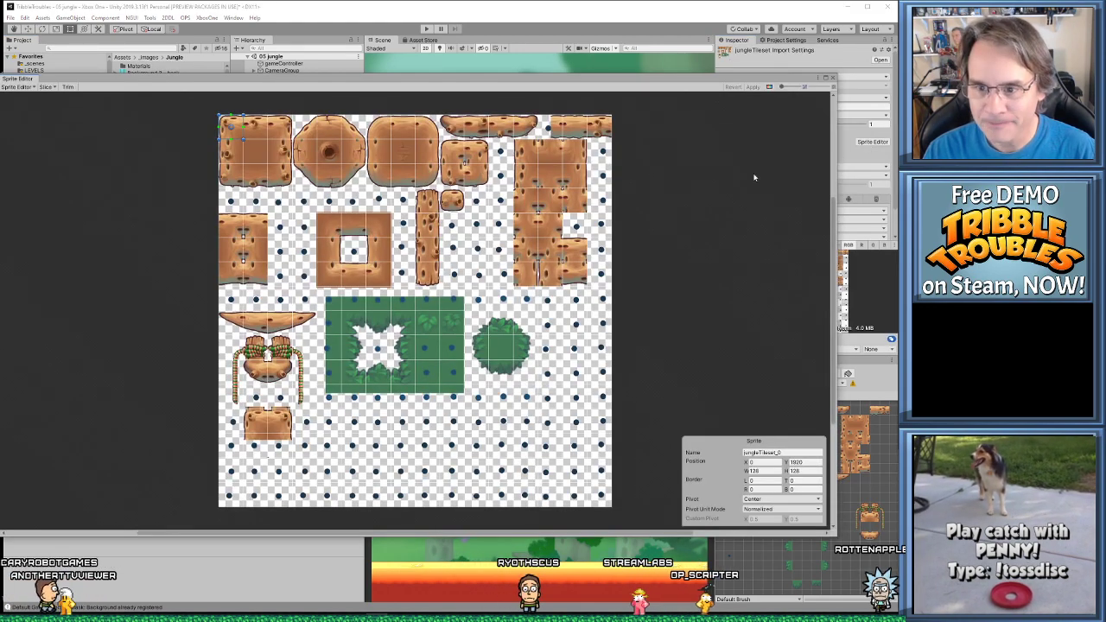
left_click(312, 381)
scroll(313, 380, "up", 5)
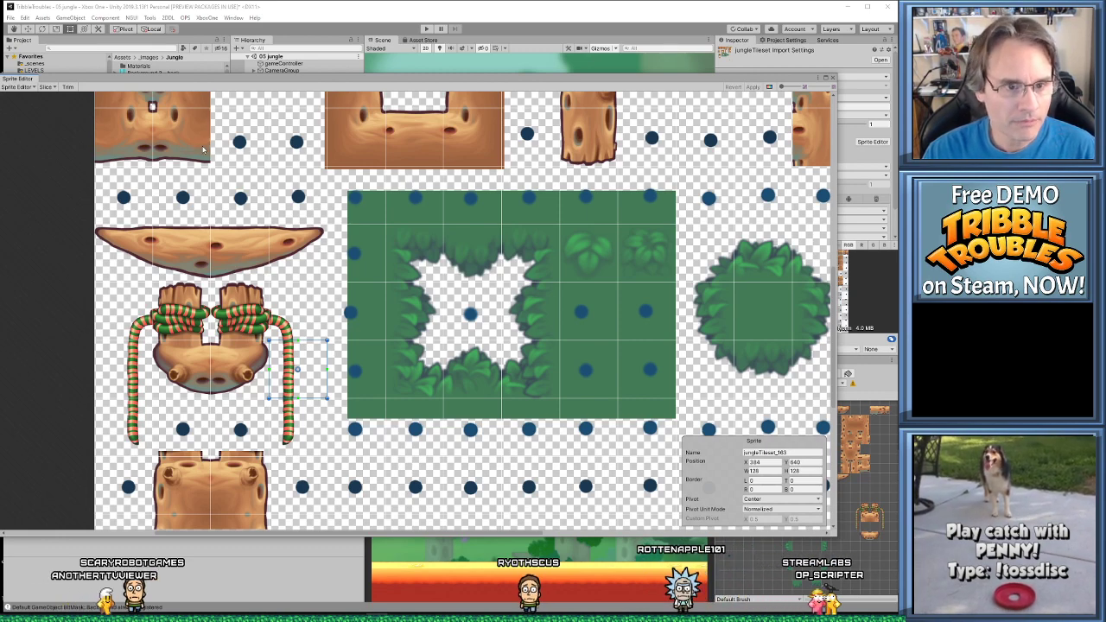
left_click_drag(207, 85, 245, 68)
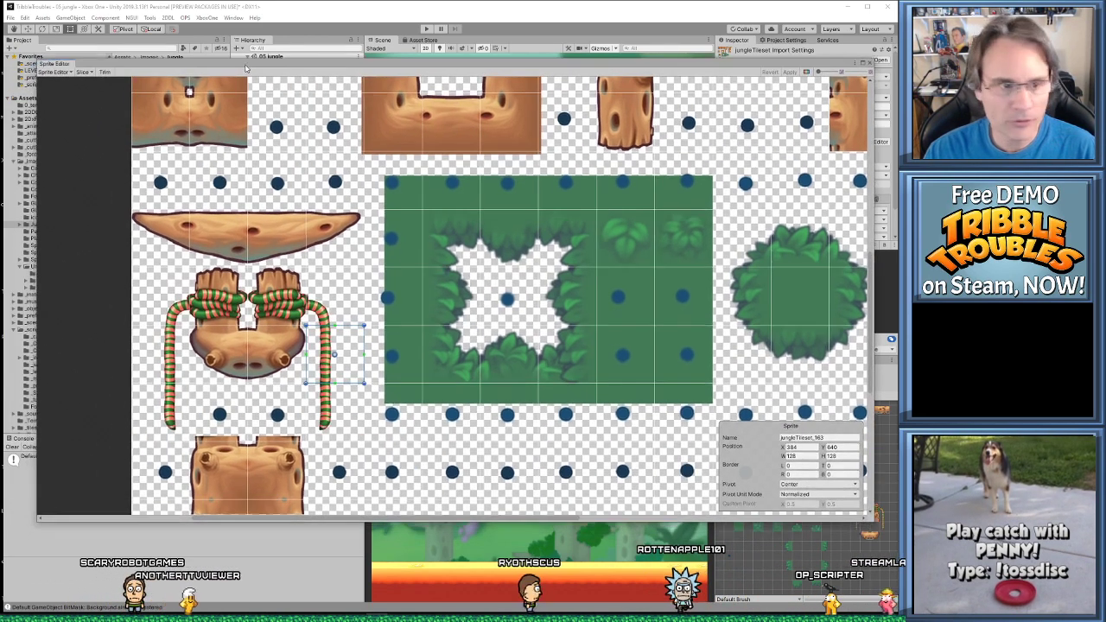
left_click(53, 71)
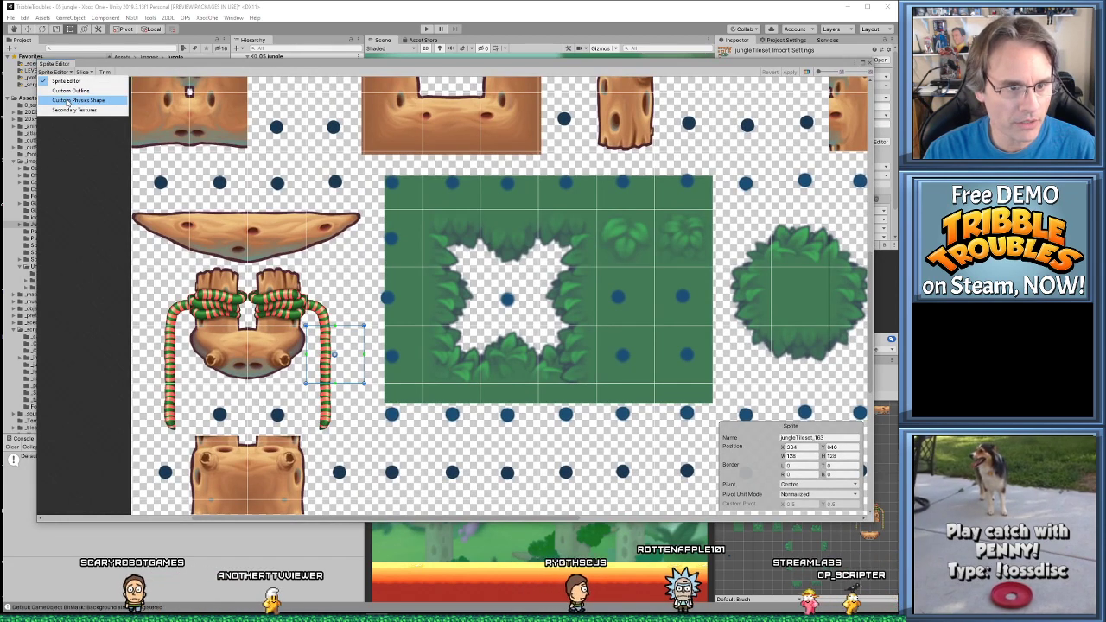
left_click(69, 100)
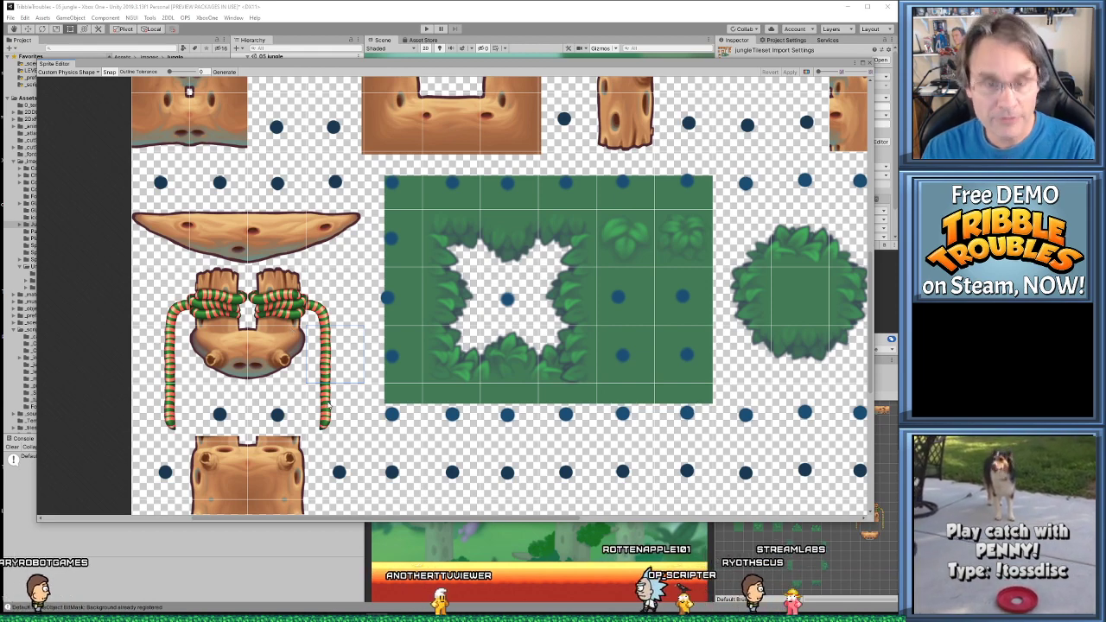
Generate default physics shapes and select the vine post base sprite
scroll(328, 406, "up", 1)
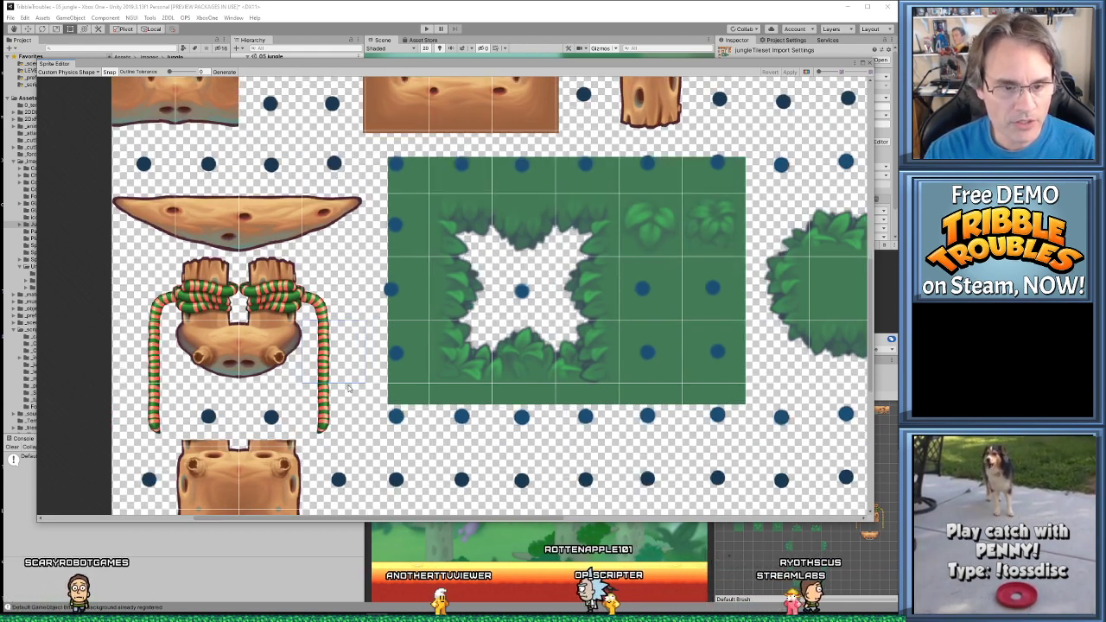
scroll(346, 380, "up", 1)
left_click(224, 73)
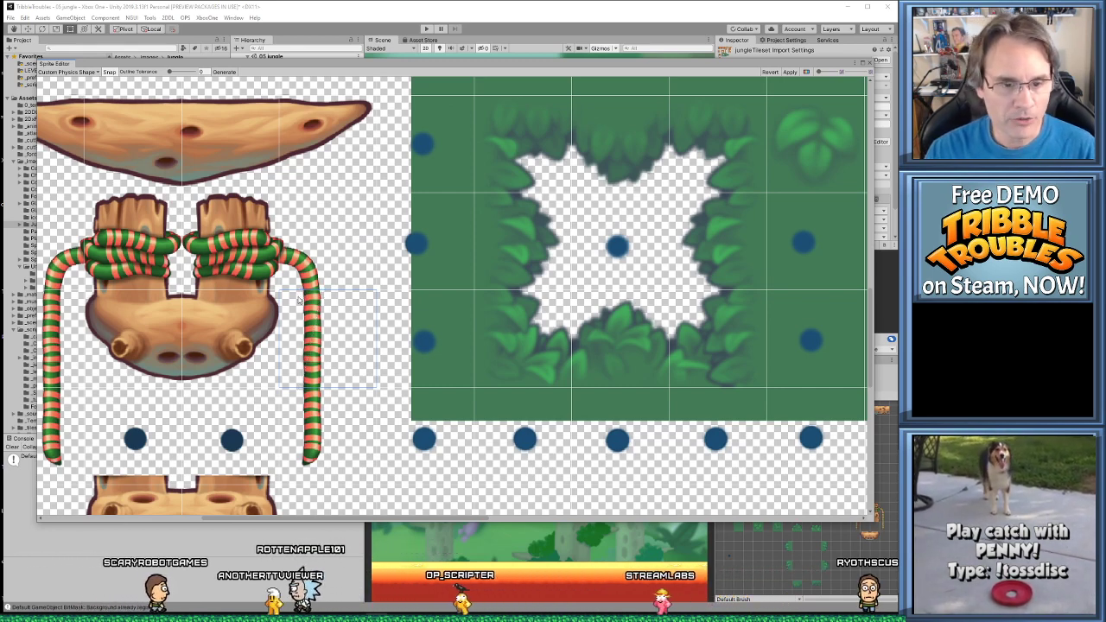
scroll(352, 353, "down", 4)
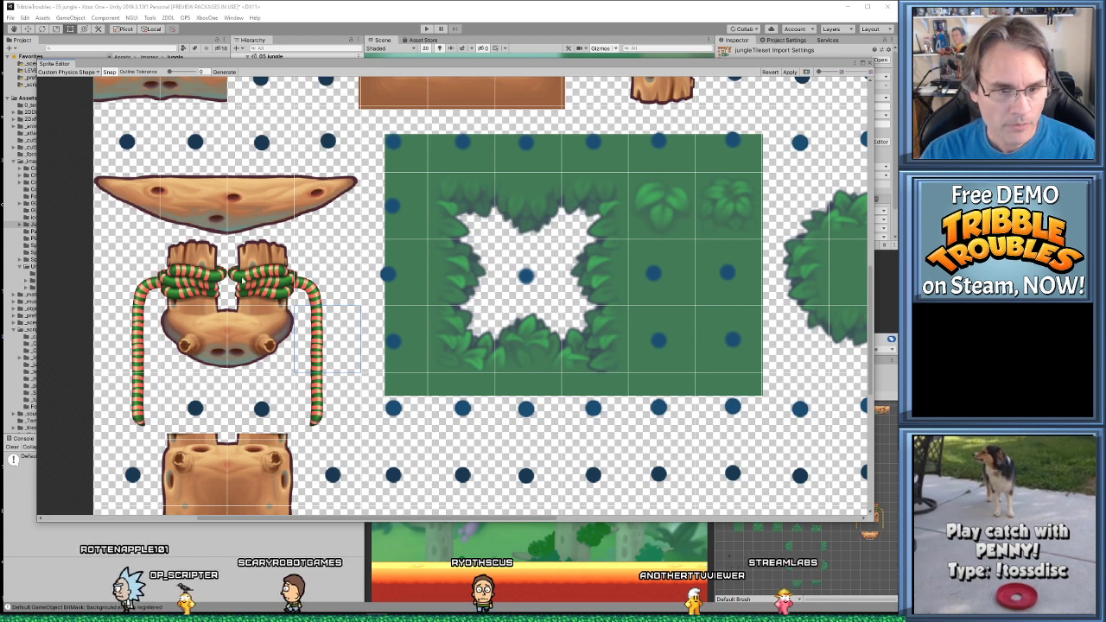
left_click(254, 343)
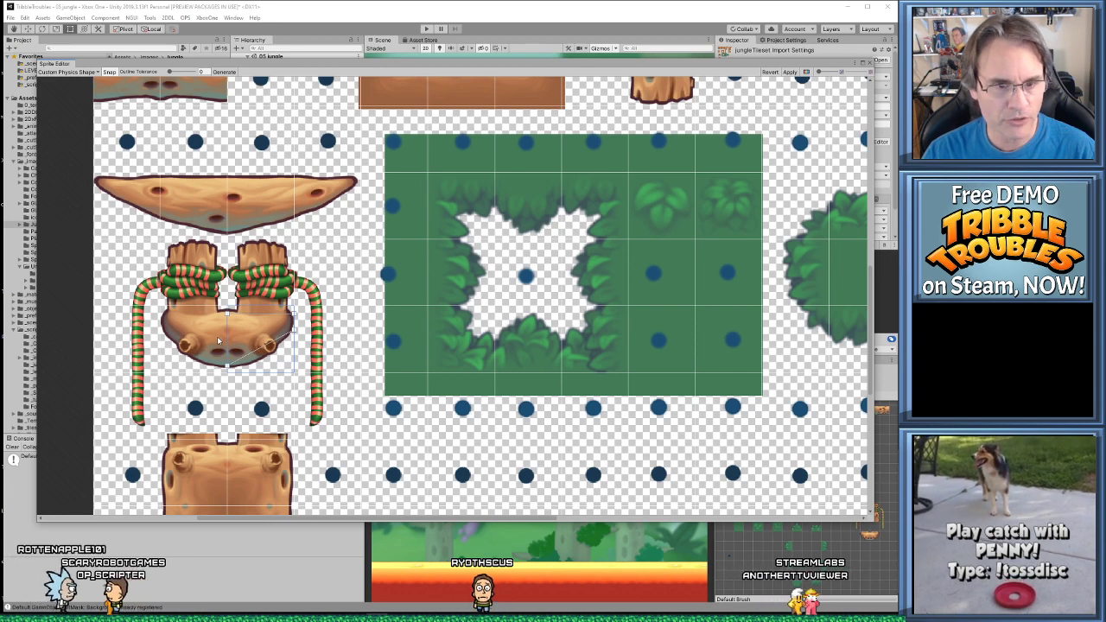
scroll(226, 383, "down", 3)
scroll(253, 246, "up", 6)
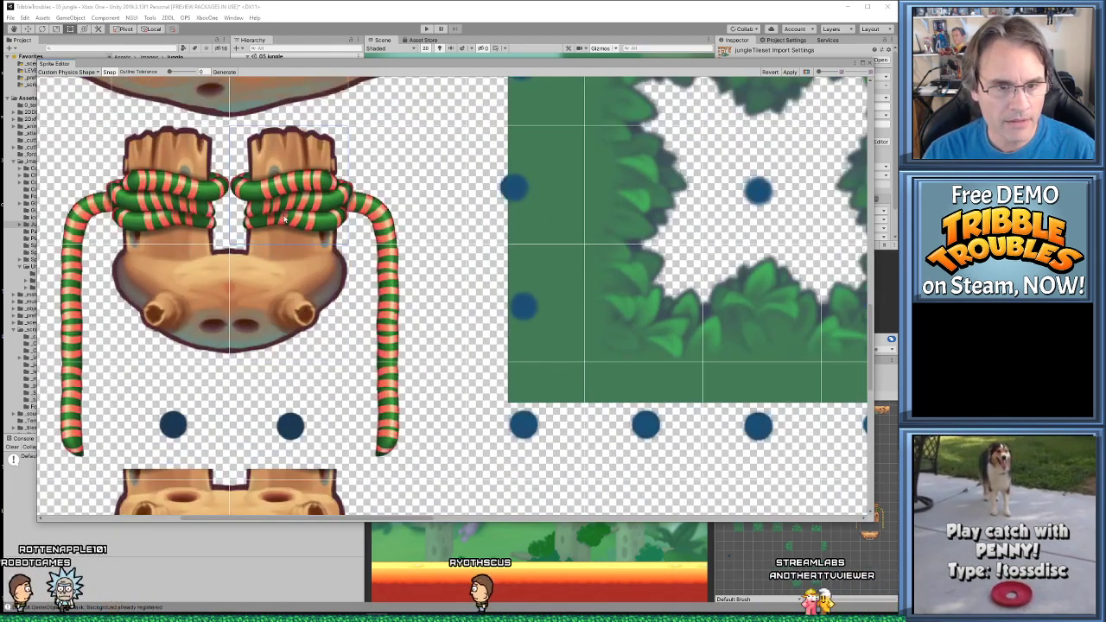
Close the Sprite Editor, resolve the unapplied import settings prompt, and start Play mode
key("alt+Tab")
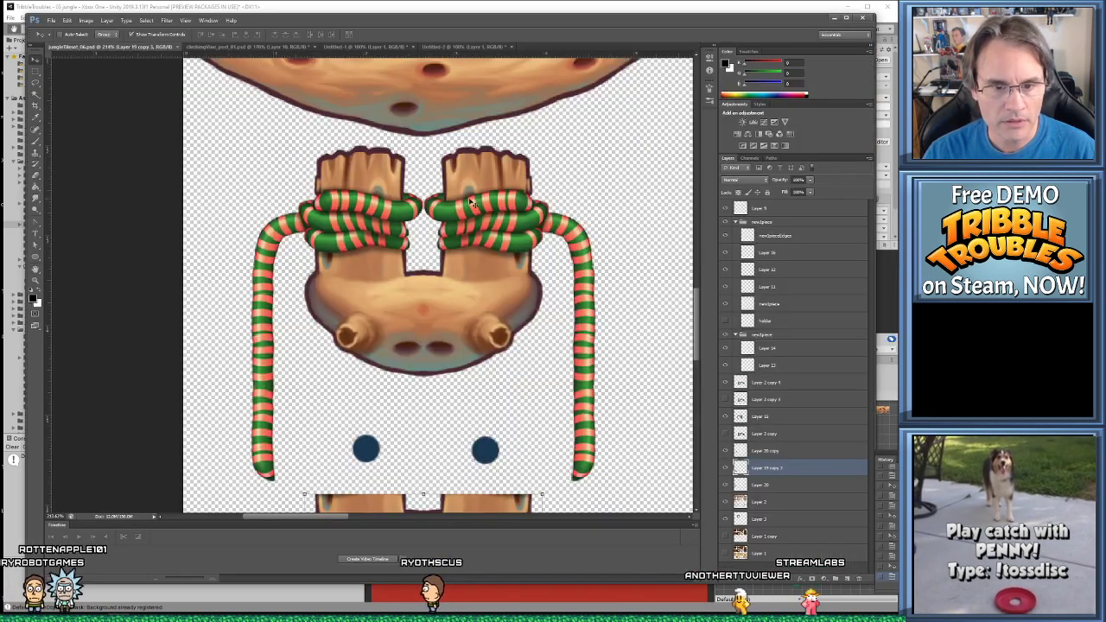
key("alt+Tab")
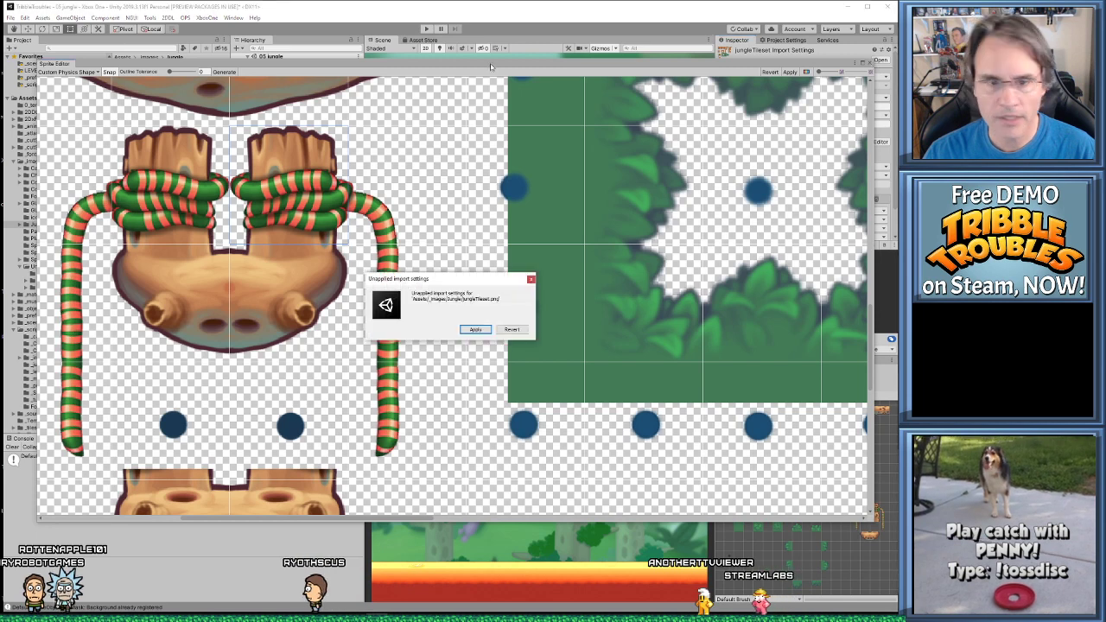
left_click(475, 329)
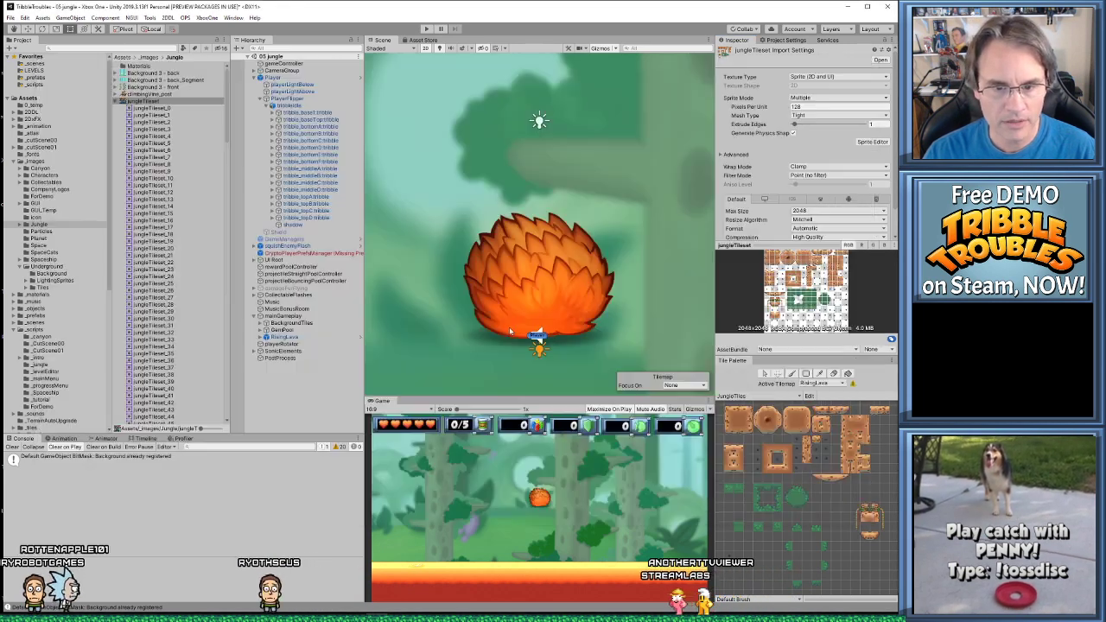
left_click(426, 30)
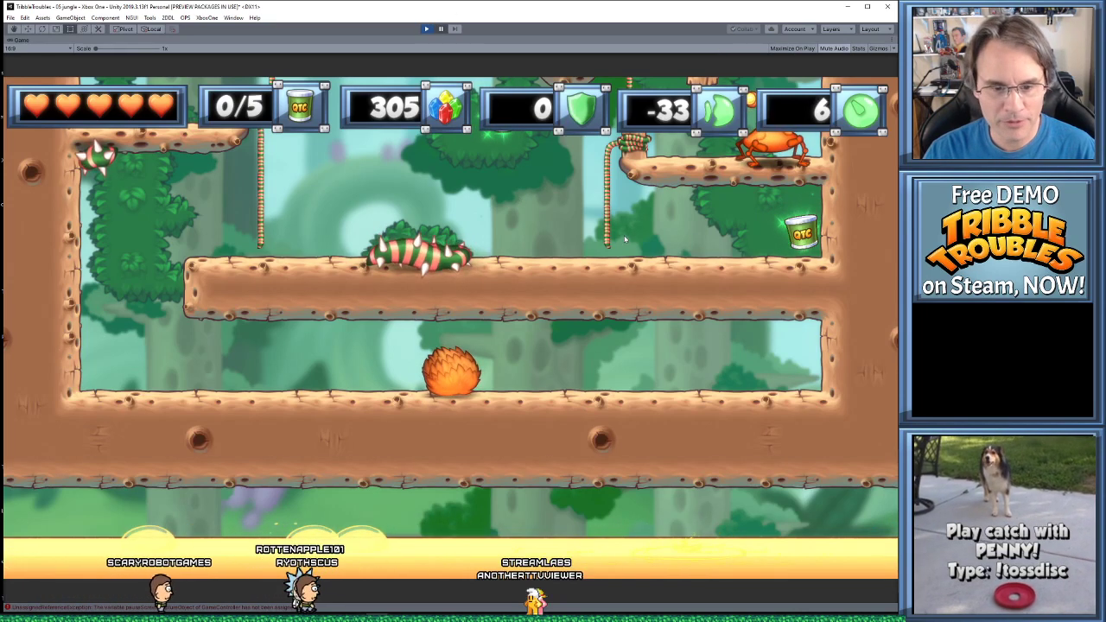
Pause and resume the game, then select the foreground tilemap to inspect its collider
key("ctrl+shift+p")
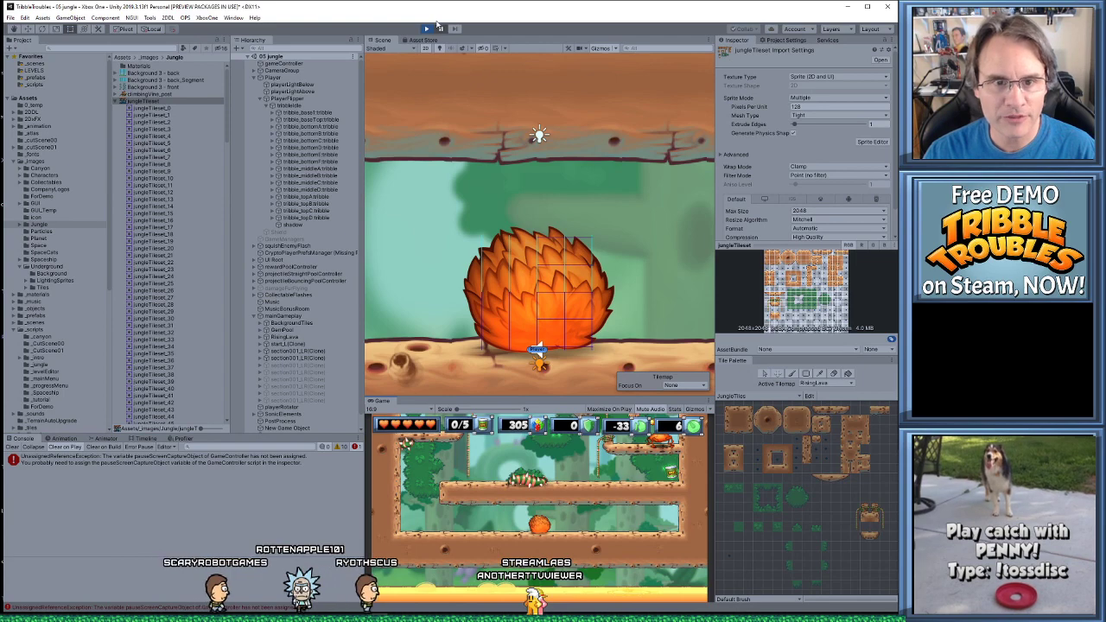
left_click(439, 28)
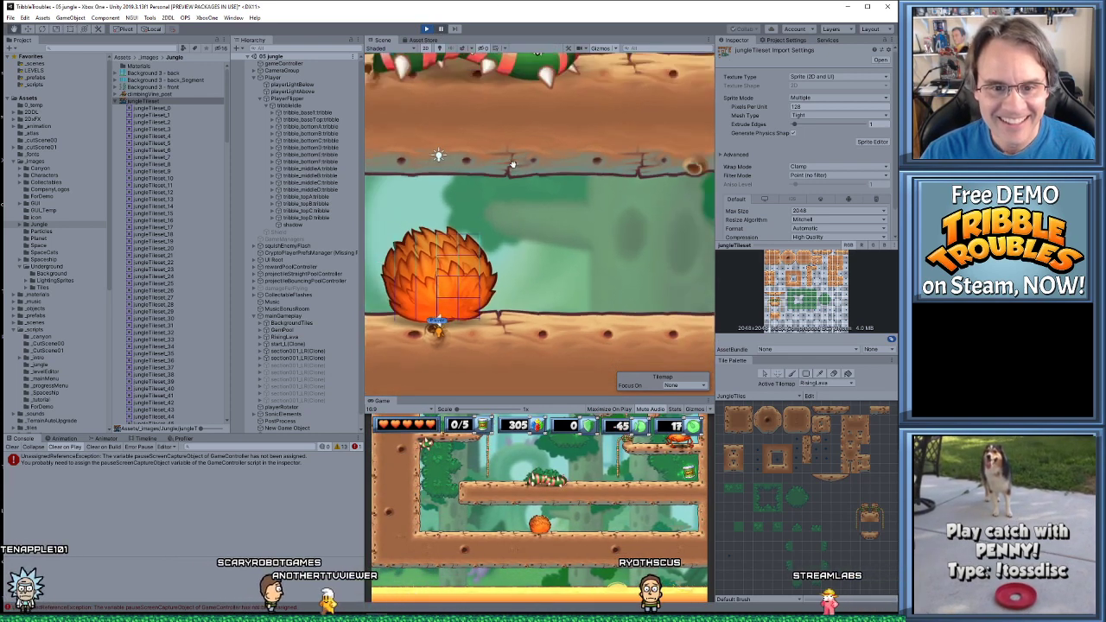
scroll(571, 280, "up", 5)
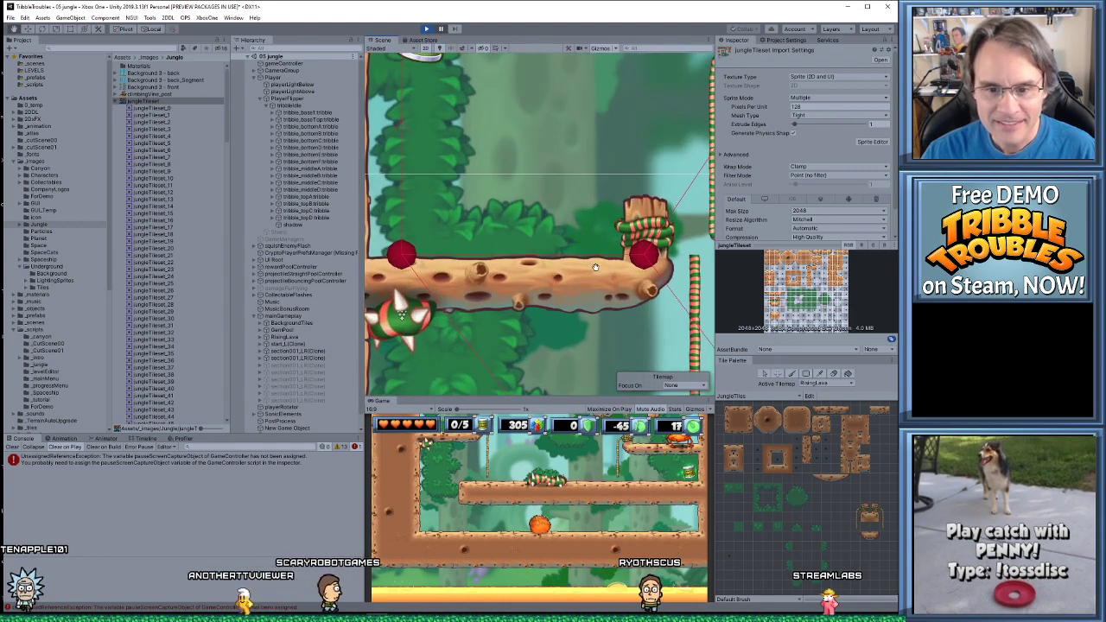
left_click(543, 217)
scroll(542, 217, "up", 2)
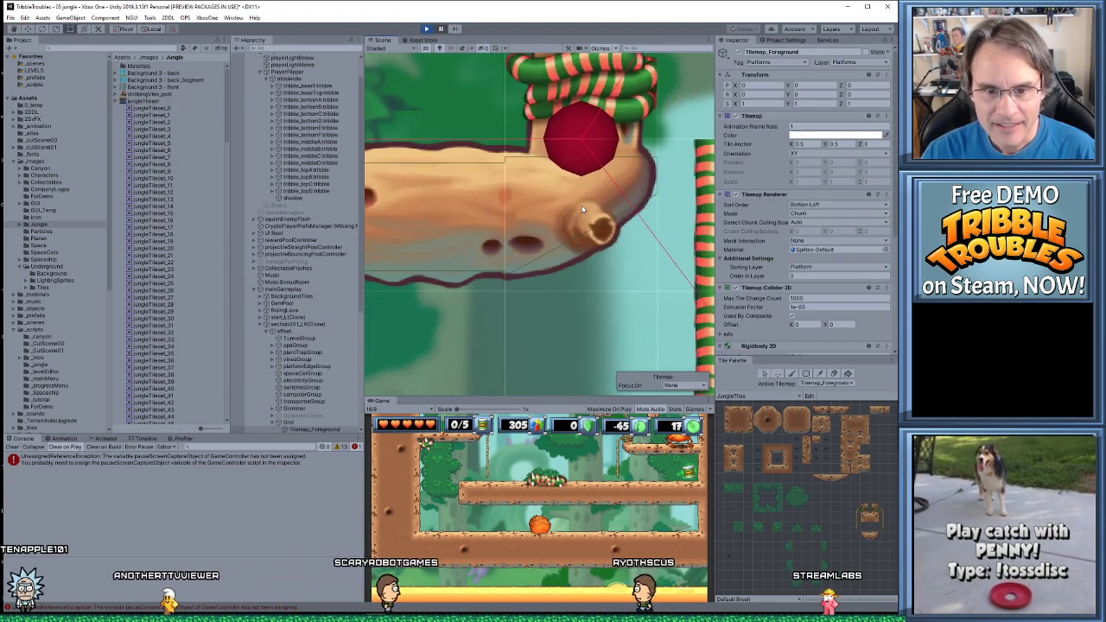
scroll(526, 207, "up", 3)
scroll(530, 207, "up", 1)
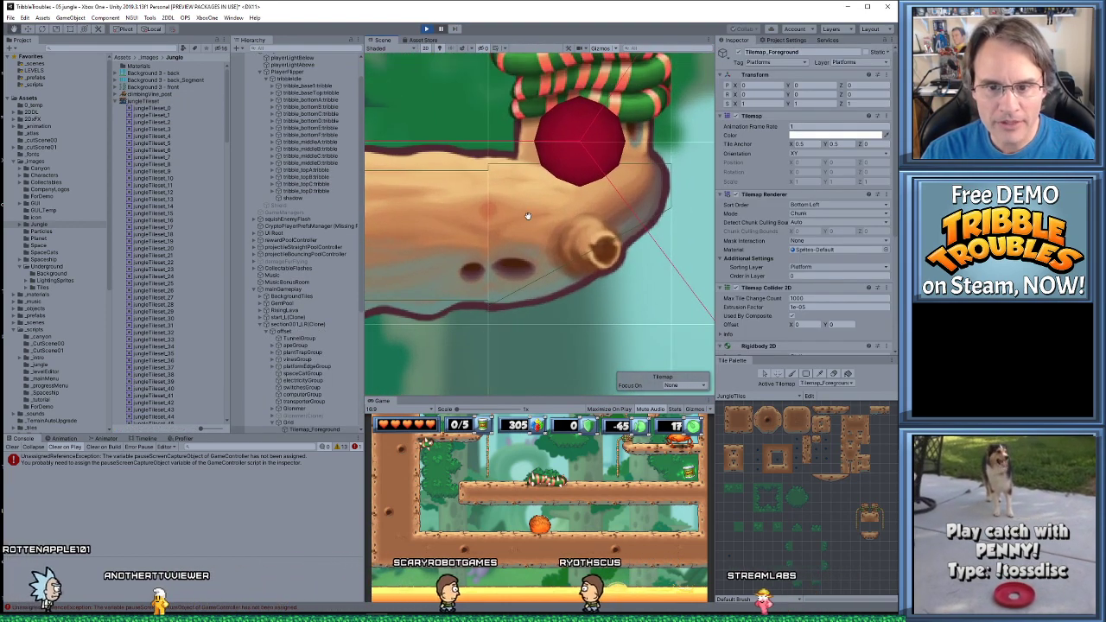
scroll(527, 216, "up", 1)
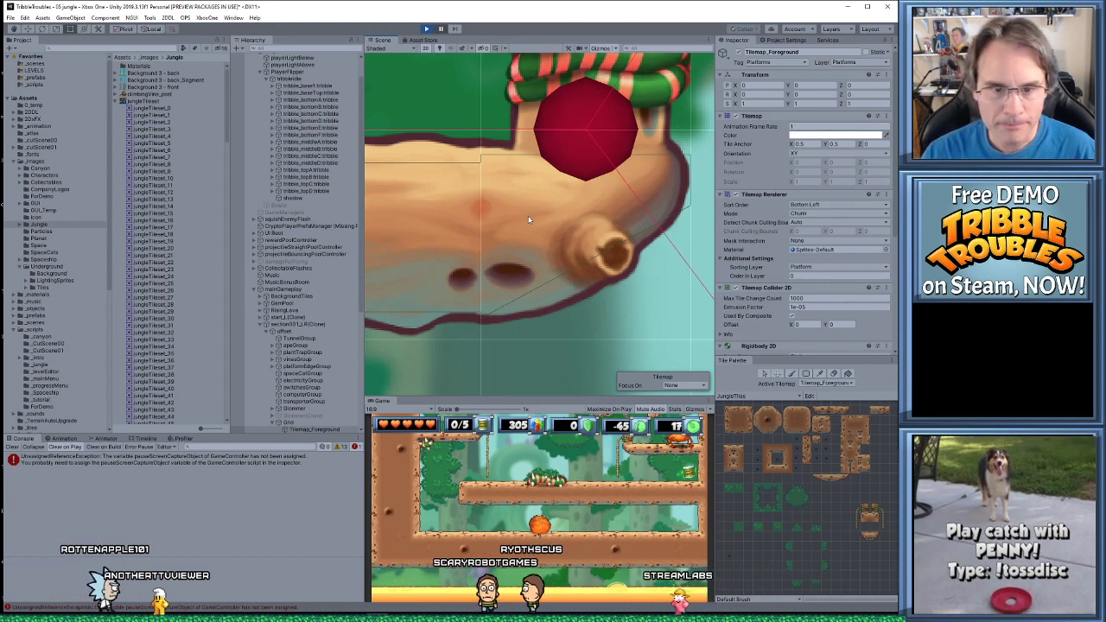
scroll(599, 152, "down", 4)
Pan the Scene view around the vine platforms, inspecting nearby objects like Graphway and the foreground tilemap
middle_click_drag(620, 192, 626, 235)
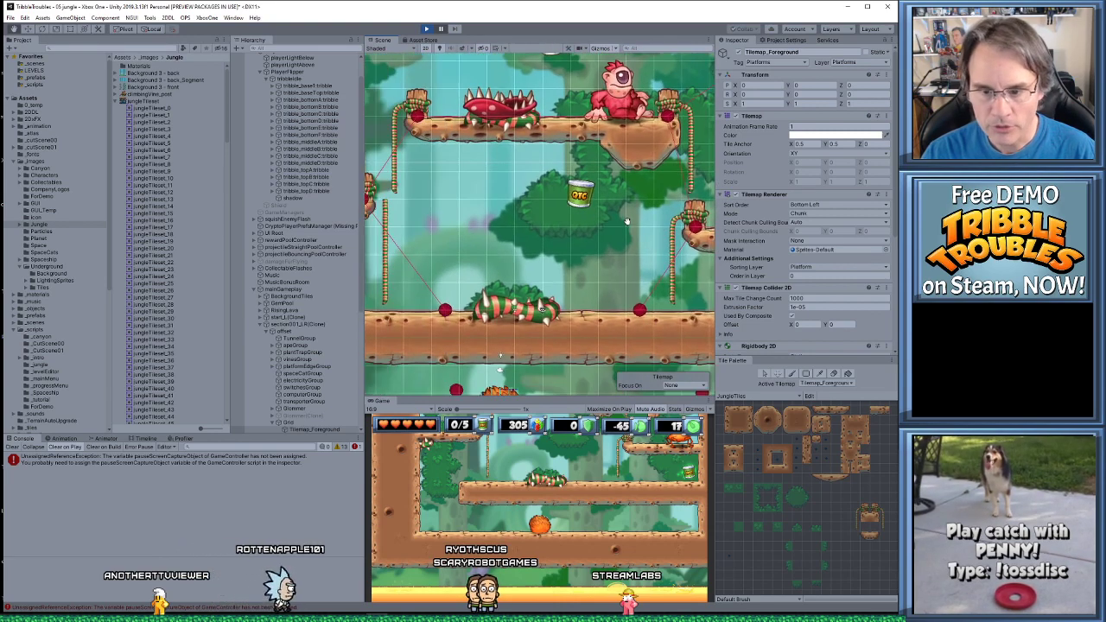
scroll(626, 237, "up", 3)
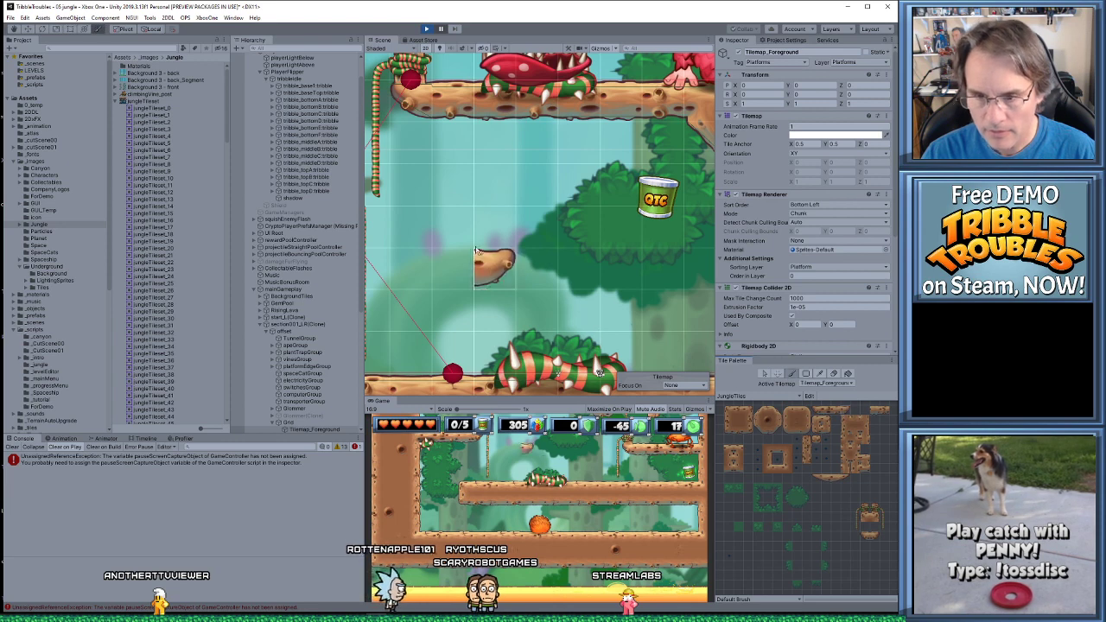
middle_click_drag(476, 250, 546, 238)
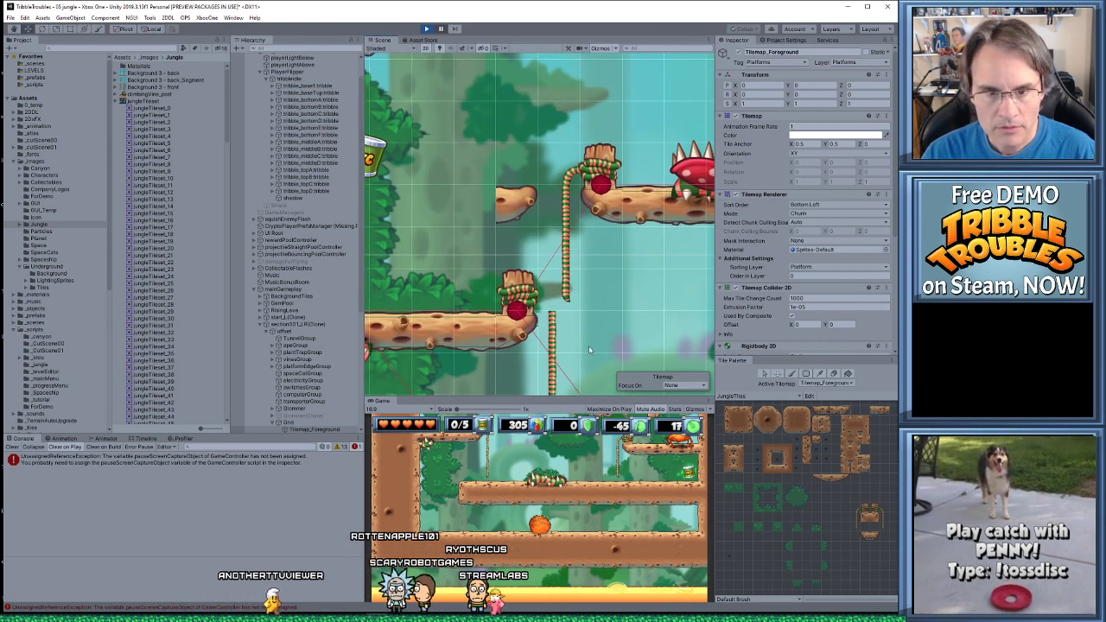
scroll(533, 218, "up", 4)
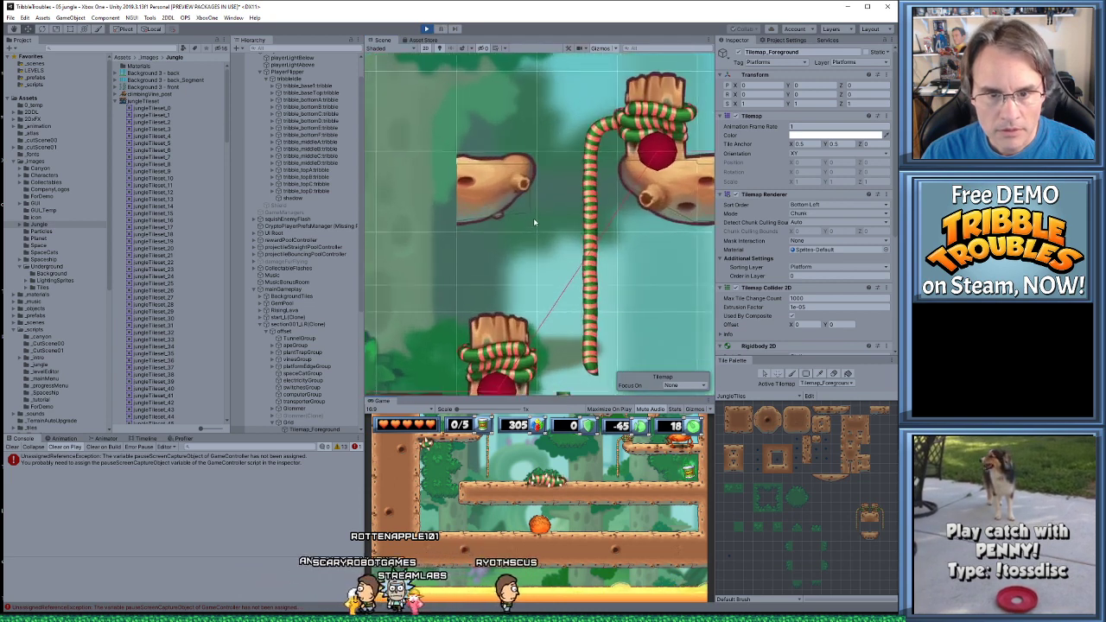
left_click(512, 199)
left_click(540, 100)
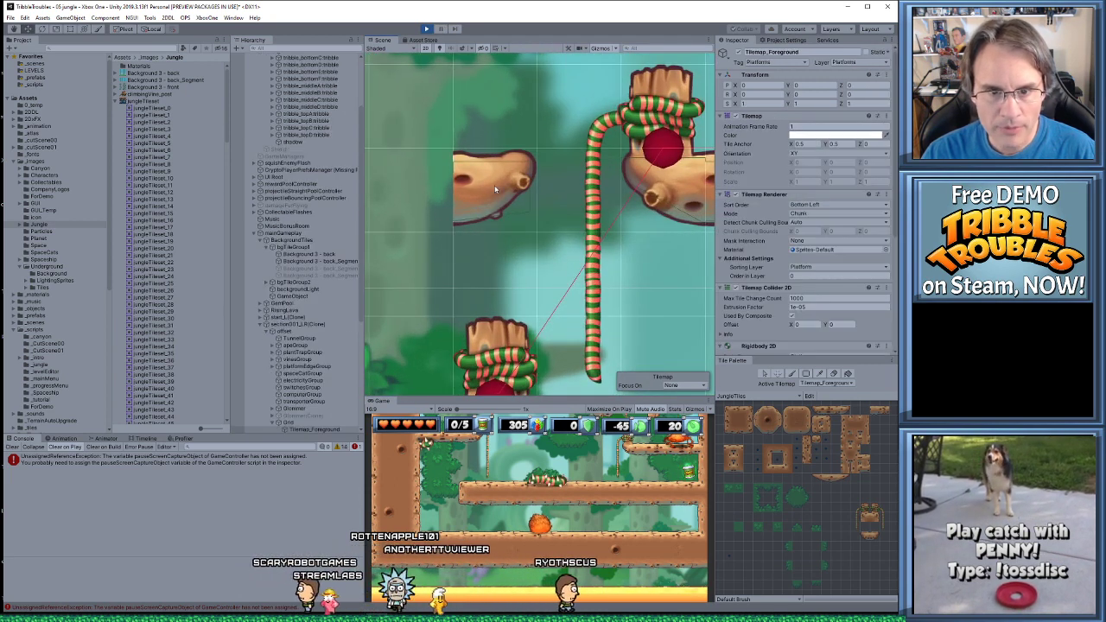
middle_click_drag(486, 308, 507, 261)
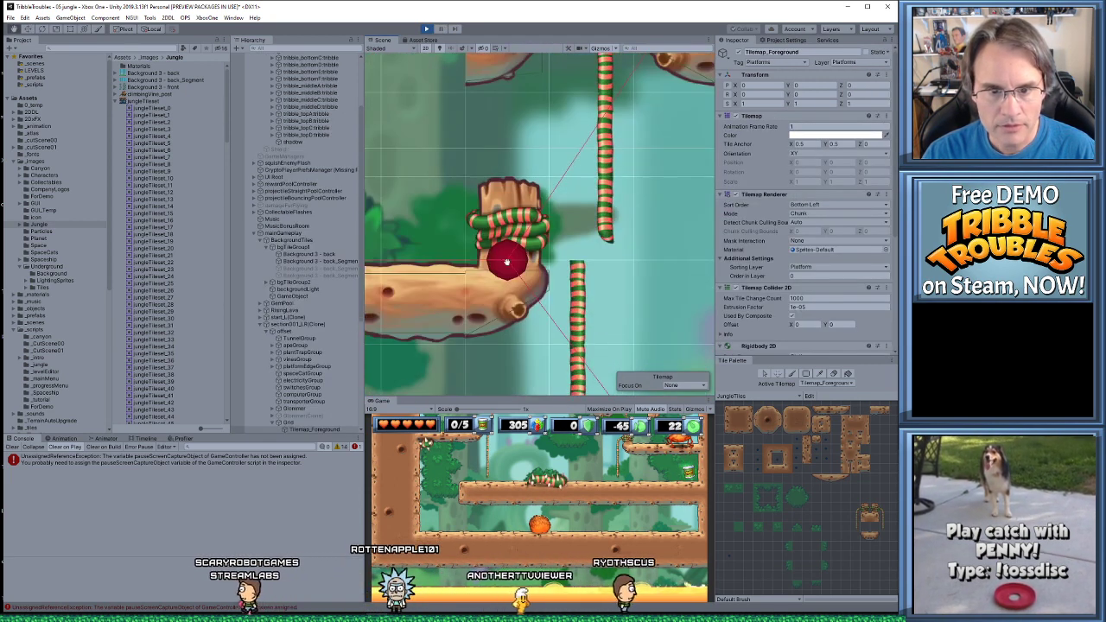
left_click(510, 309)
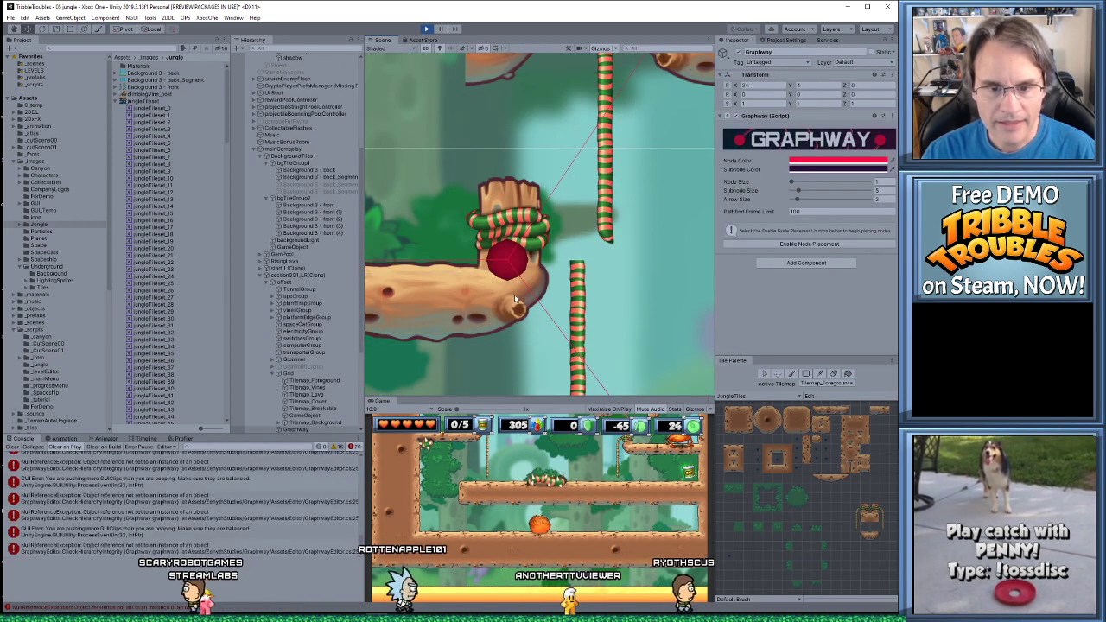
left_click(514, 299)
Clear the Console errors, check the upper platforms, and stop the game
left_click(12, 449)
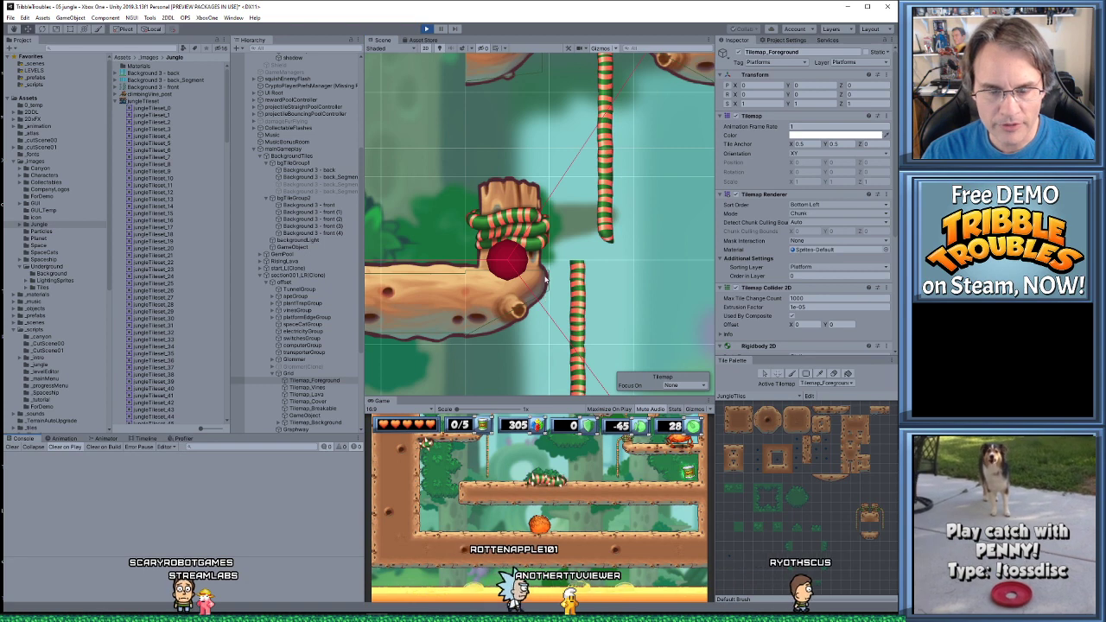
scroll(550, 294, "down", 1)
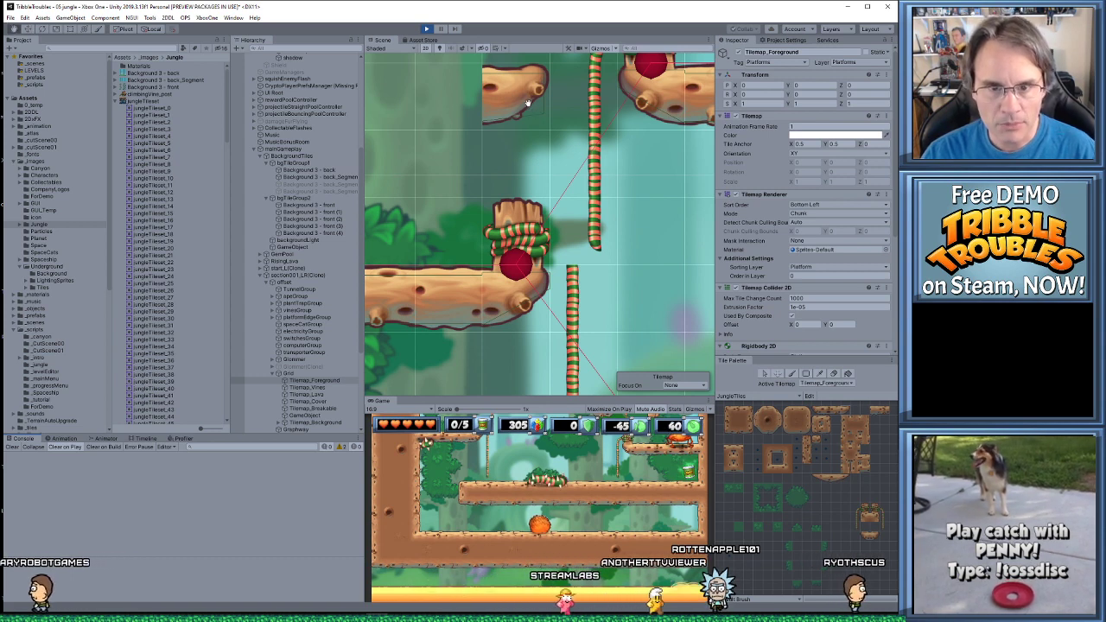
middle_click_drag(562, 72, 555, 101)
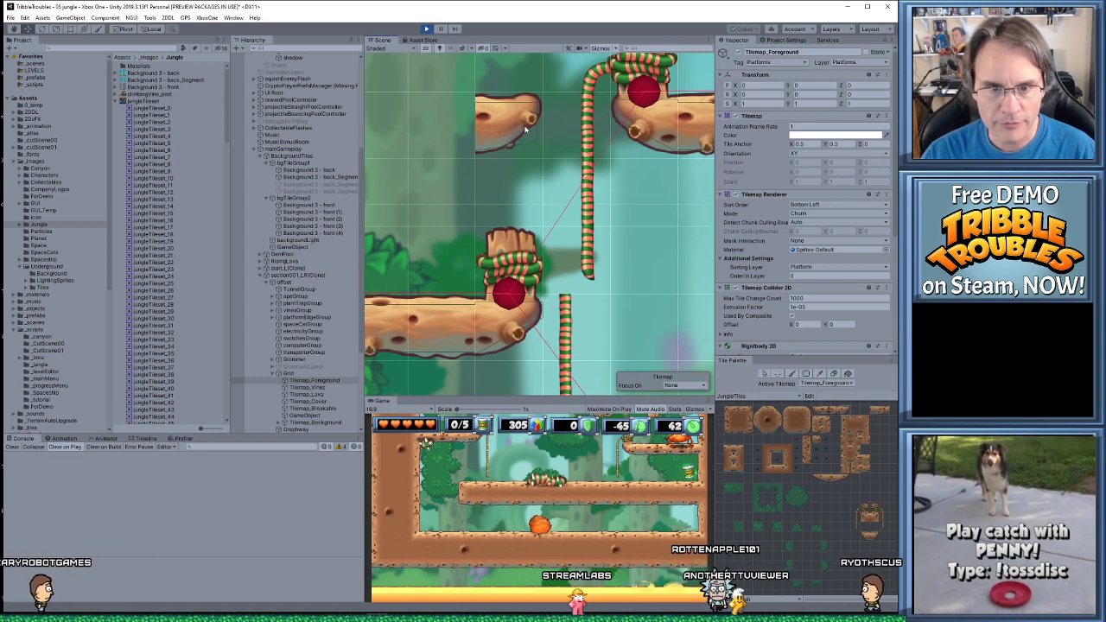
scroll(525, 128, "up", 2)
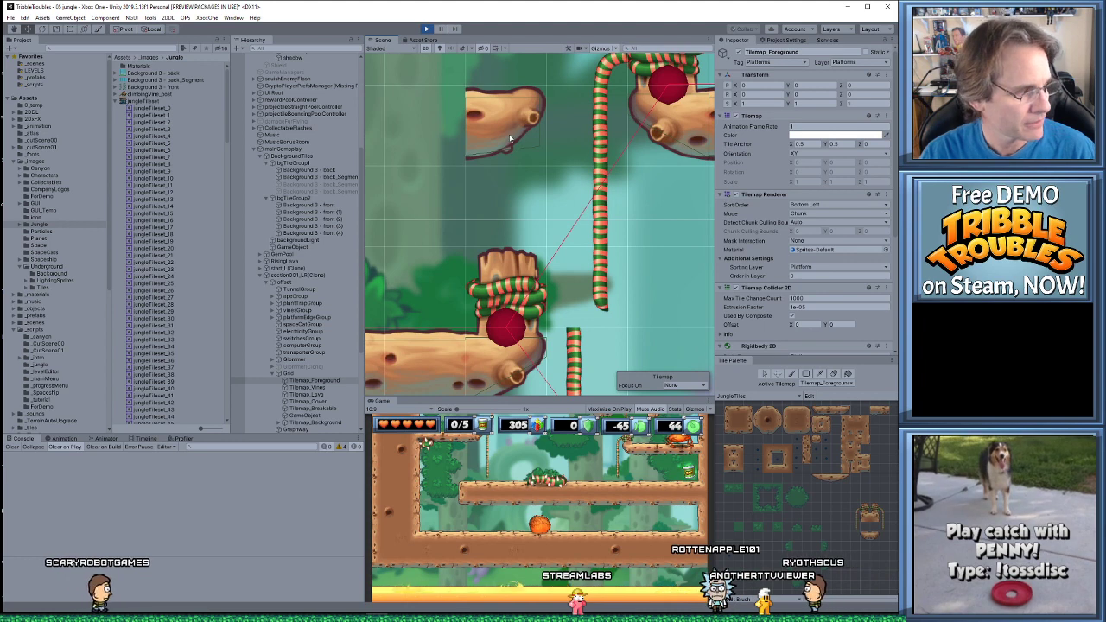
scroll(497, 145, "up", 1)
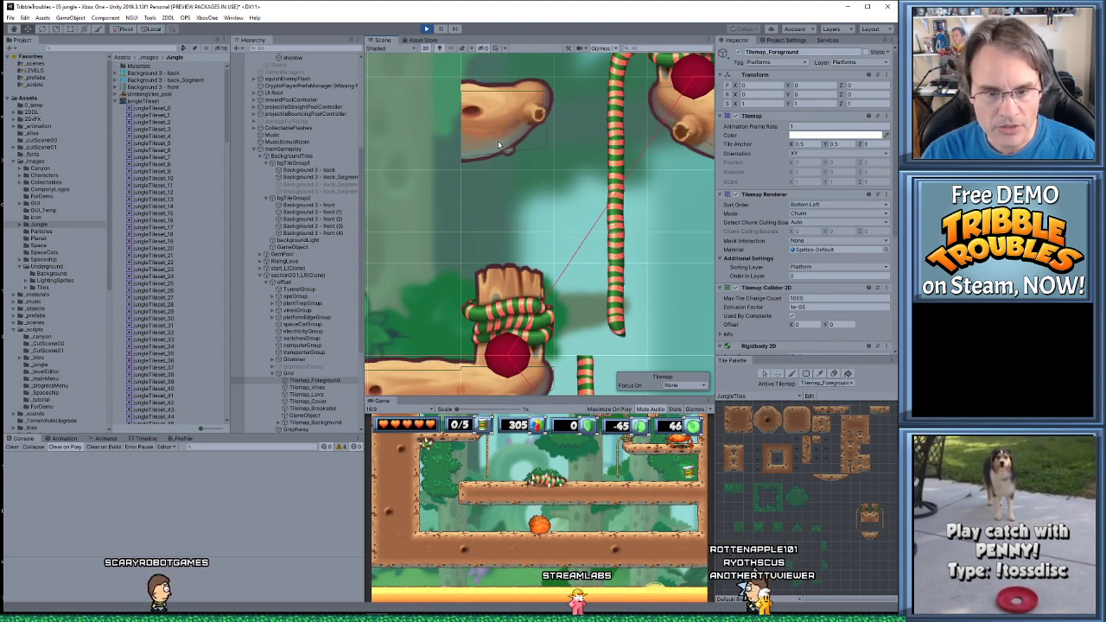
left_click(426, 30)
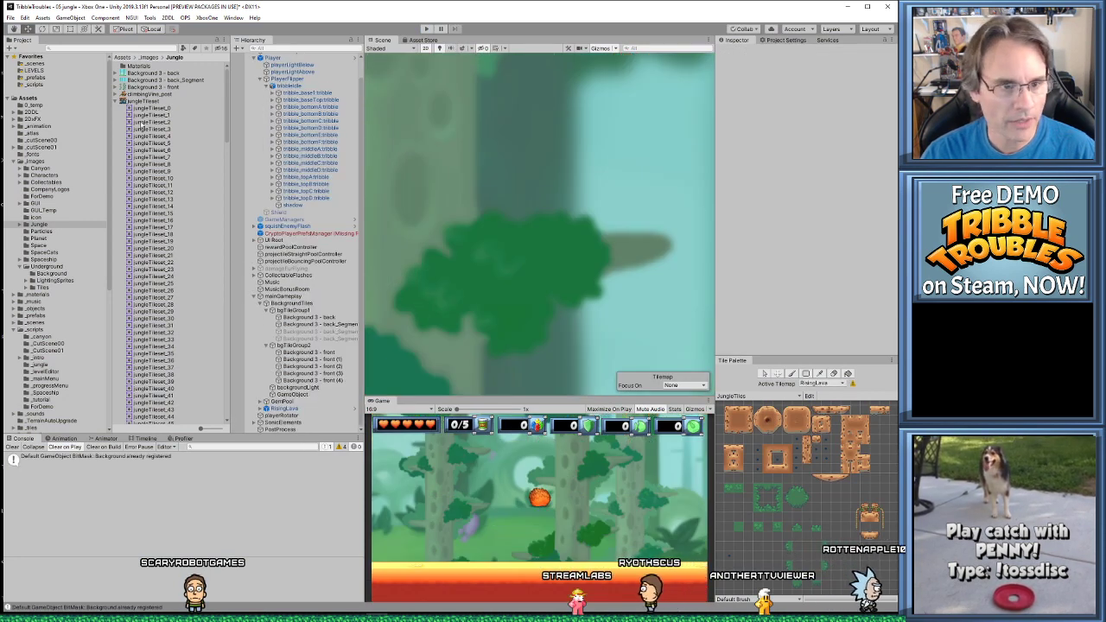
Open jungleTileset's long log sprite jungleTileset_12 in the Sprite Editor's Custom Physics Shape mode
left_click(154, 101)
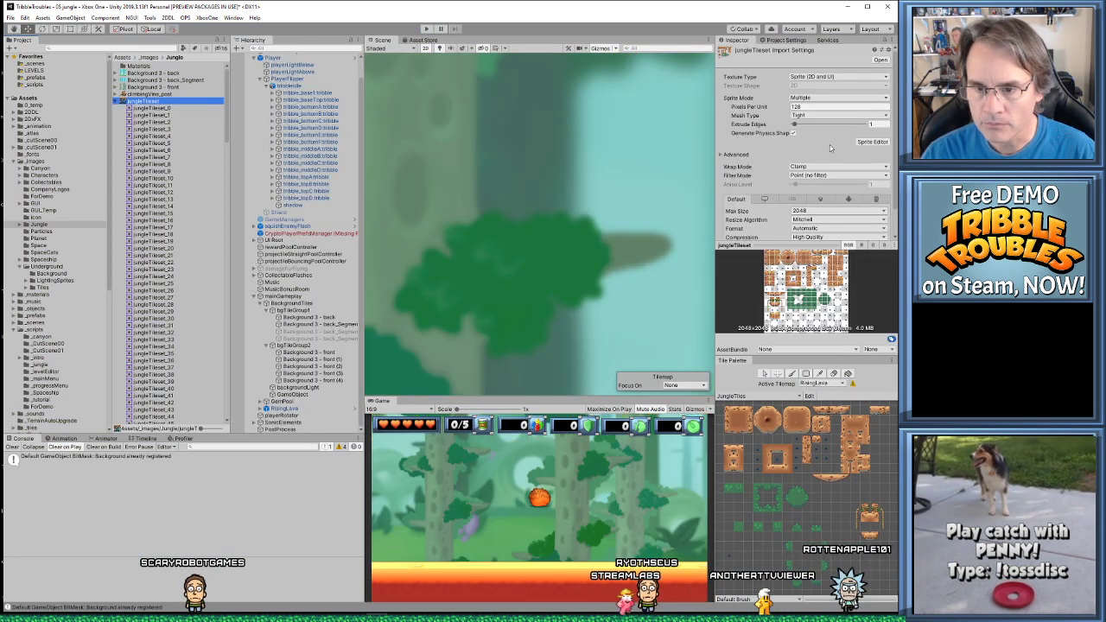
left_click(874, 143)
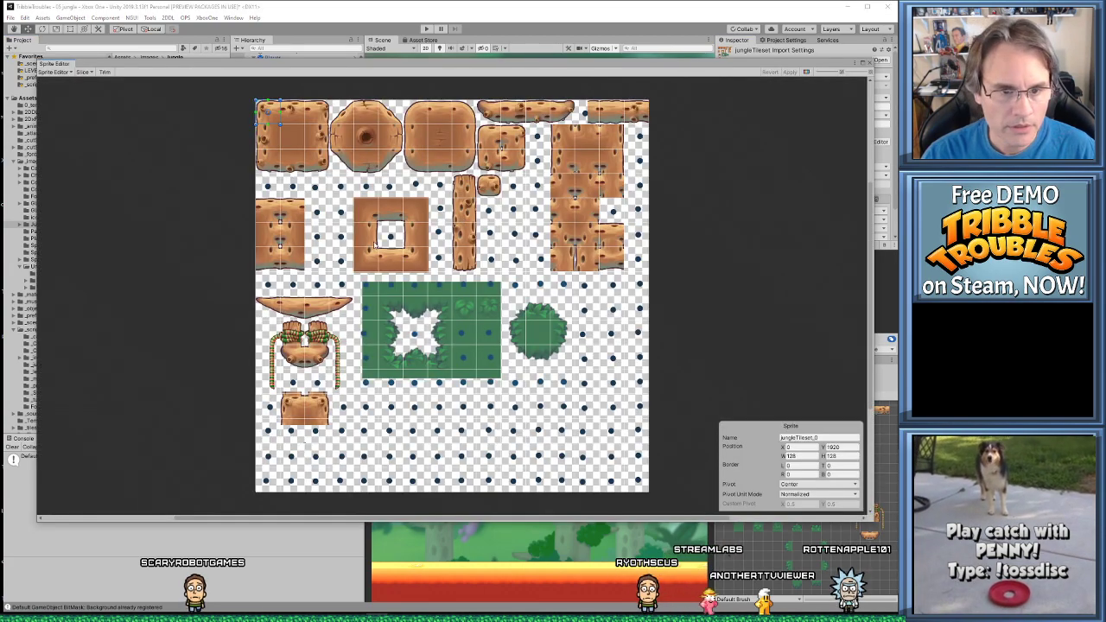
left_click(555, 112)
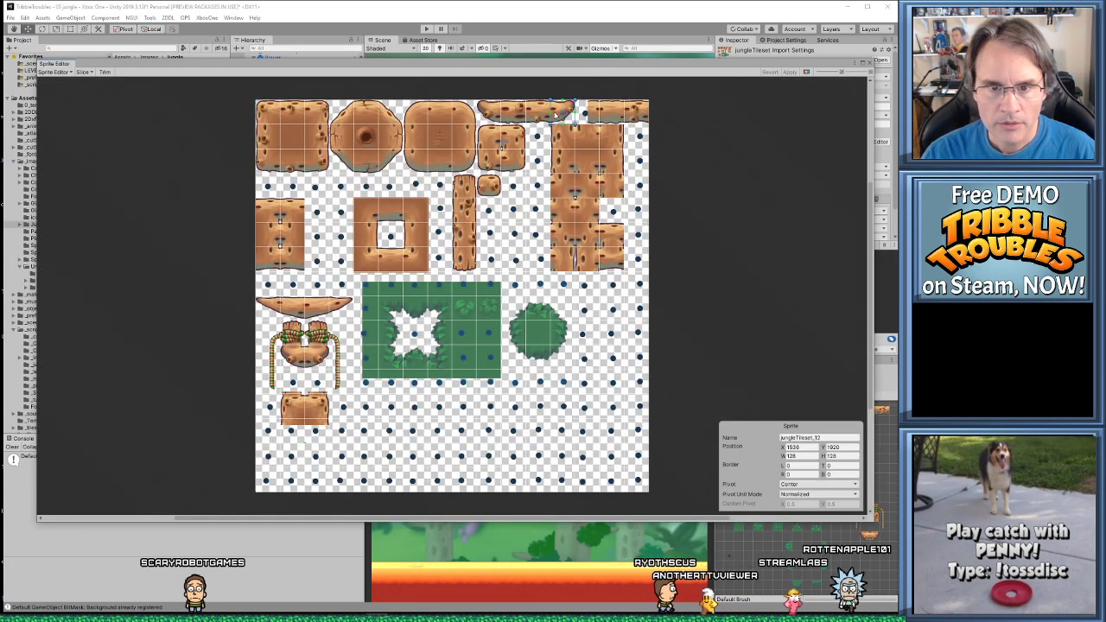
scroll(574, 131, "up", 6)
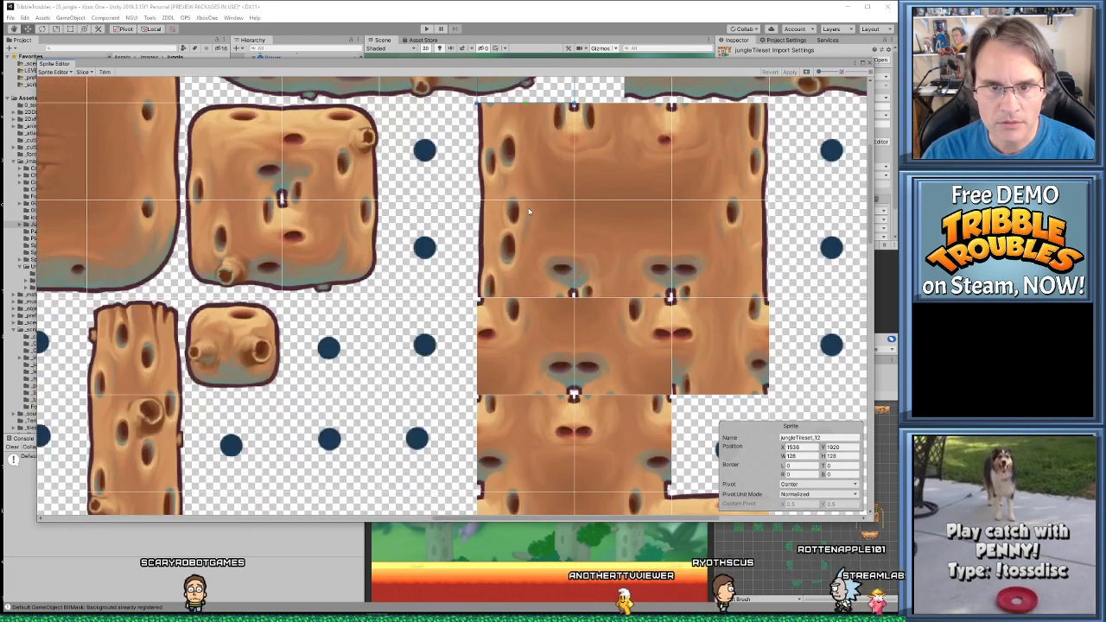
scroll(529, 211, "up", 2)
middle_click_drag(527, 186, 276, 252)
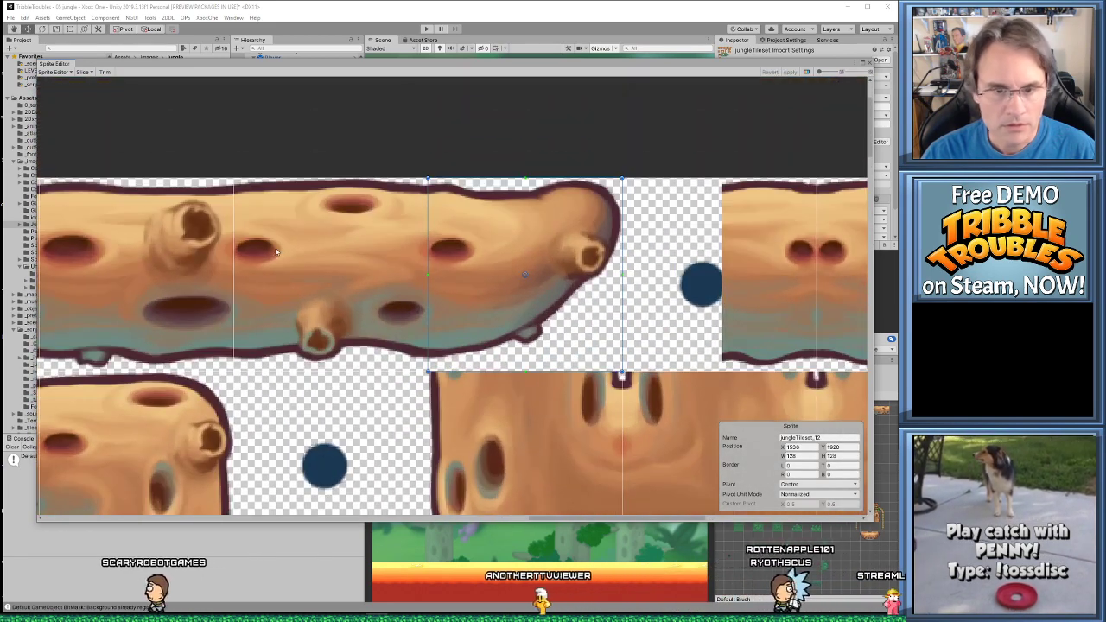
left_click(60, 72)
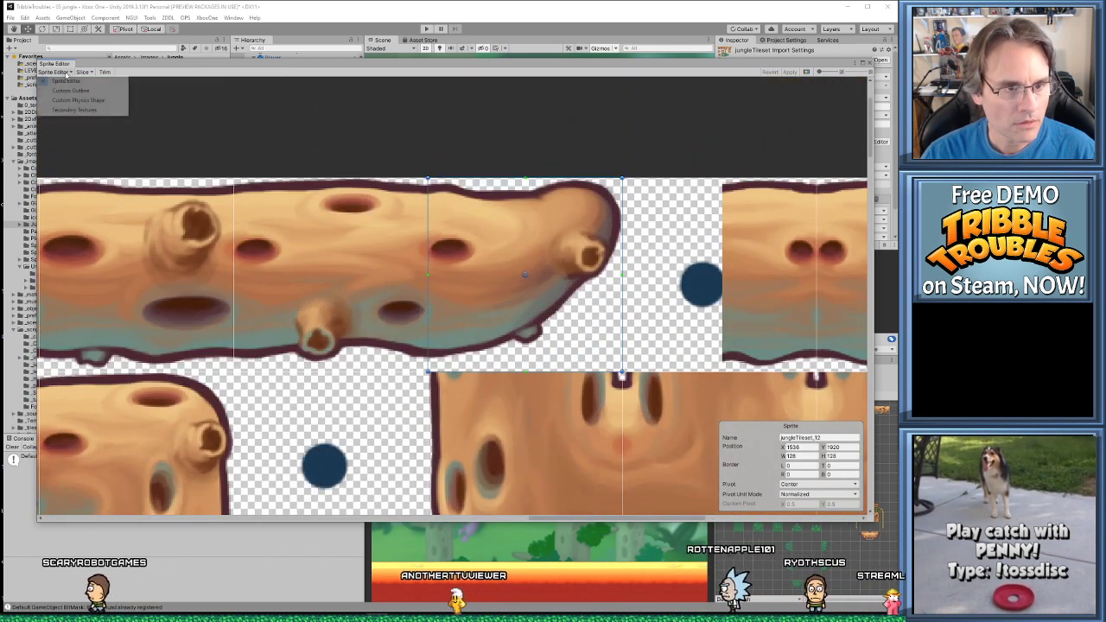
left_click(78, 99)
Raise the log platform's physics shape top-left vertex toward the log's top edge
scroll(450, 221, "up", 1)
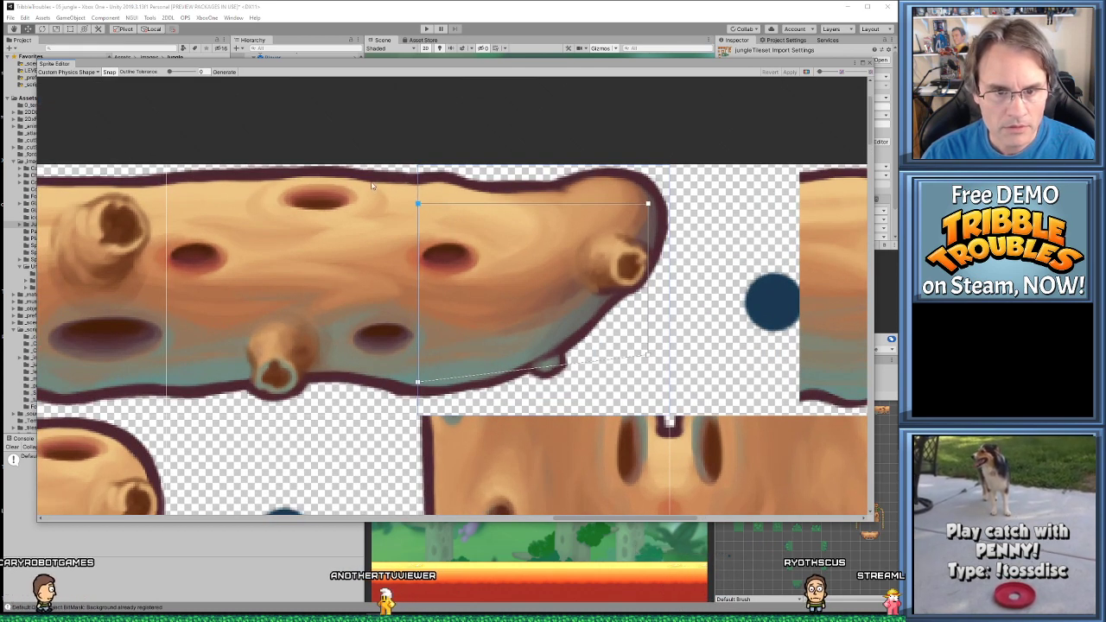
left_click(371, 187)
left_click(436, 206)
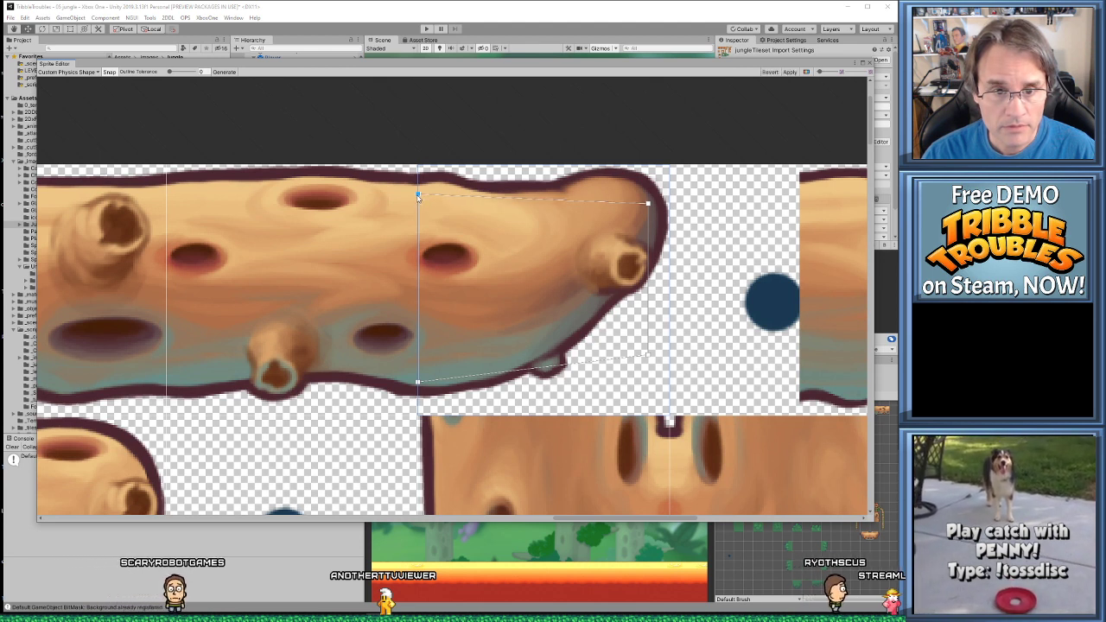
mouse_move(418, 197)
left_mouse_down()
mouse_move(413, 170)
mouse_move(417, 204)
left_mouse_up()
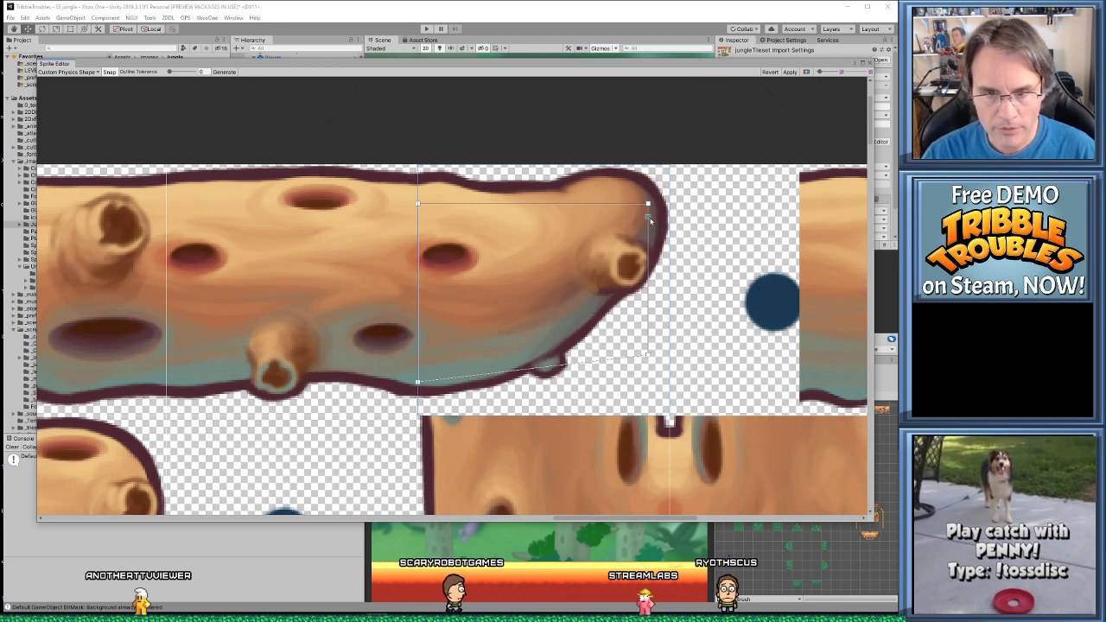
Pan the sprite sheet to review the other tiles, including the square log and ring tiles
scroll(602, 324, "down", 3)
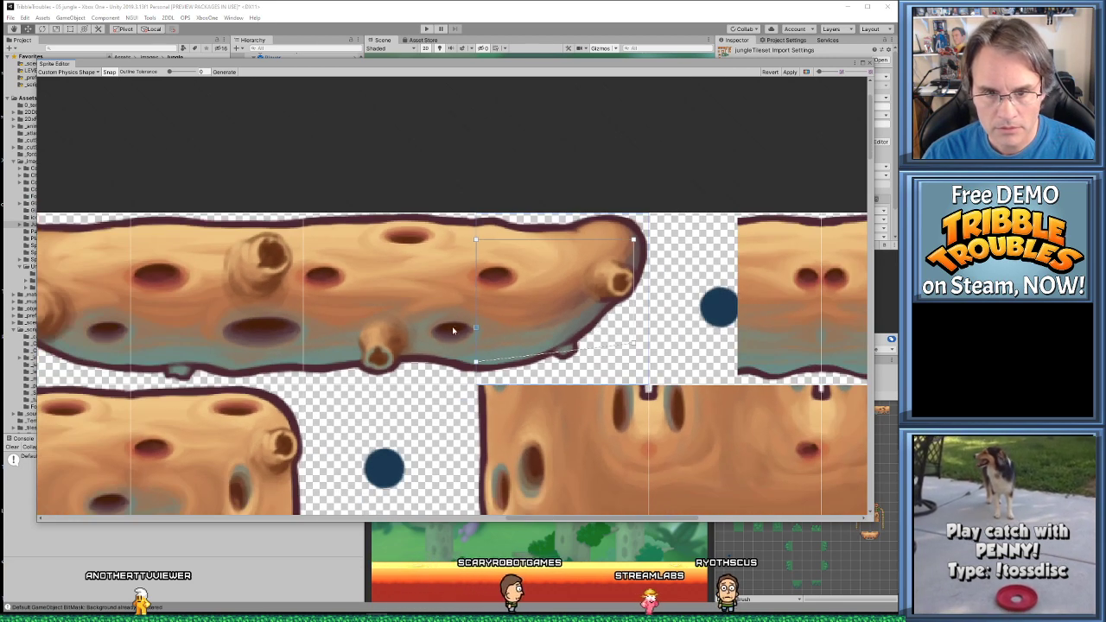
middle_click_drag(640, 196, 716, 53)
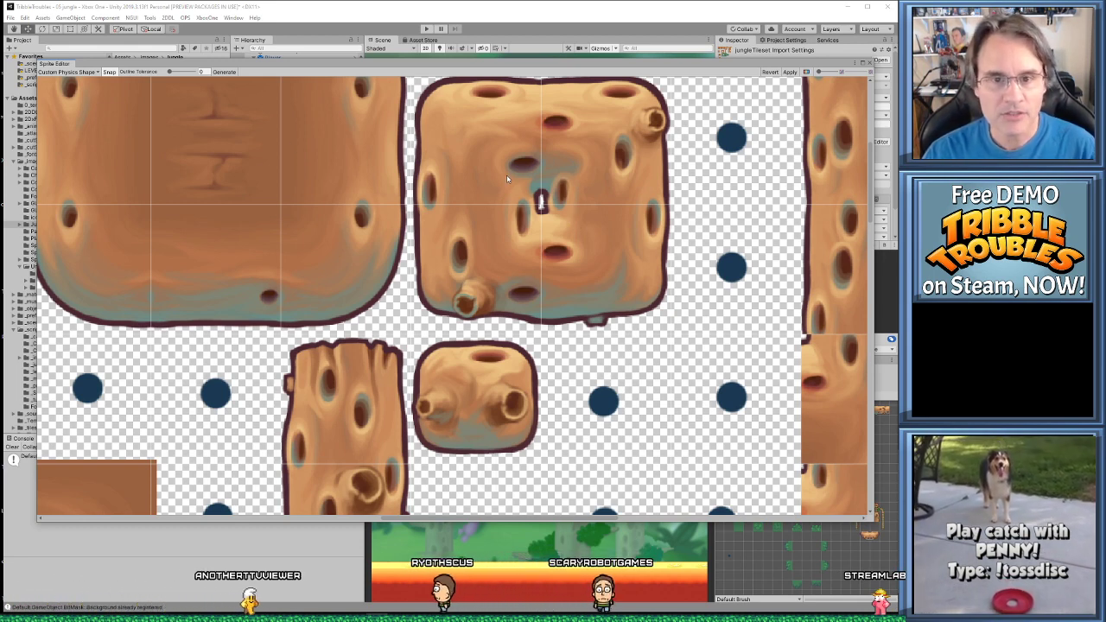
middle_click_drag(445, 225, 621, 166)
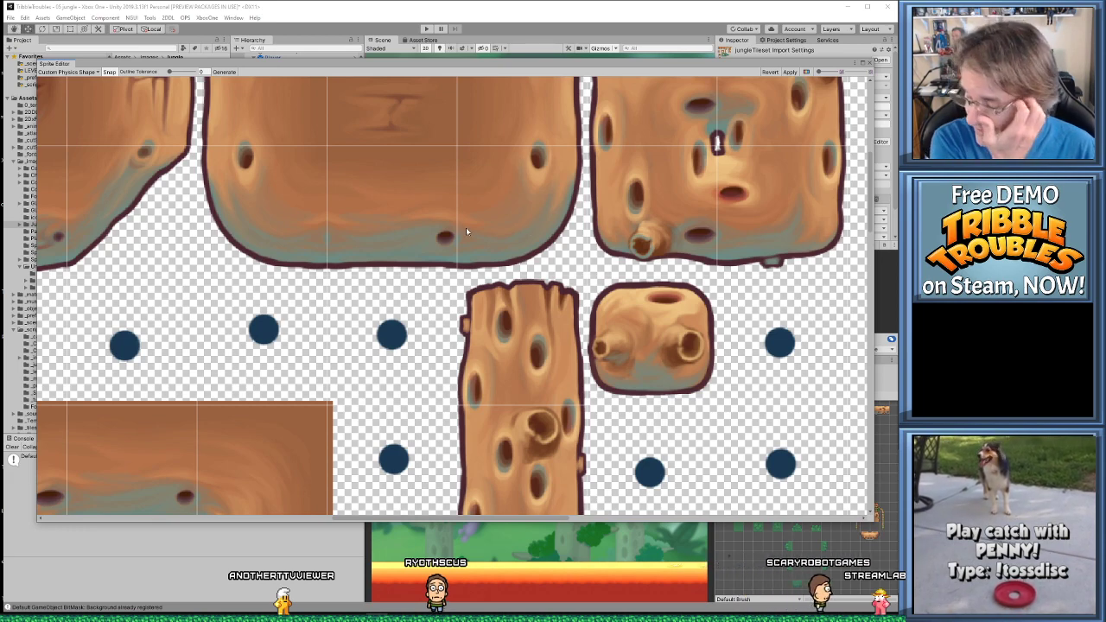
middle_click_drag(457, 406, 487, 89)
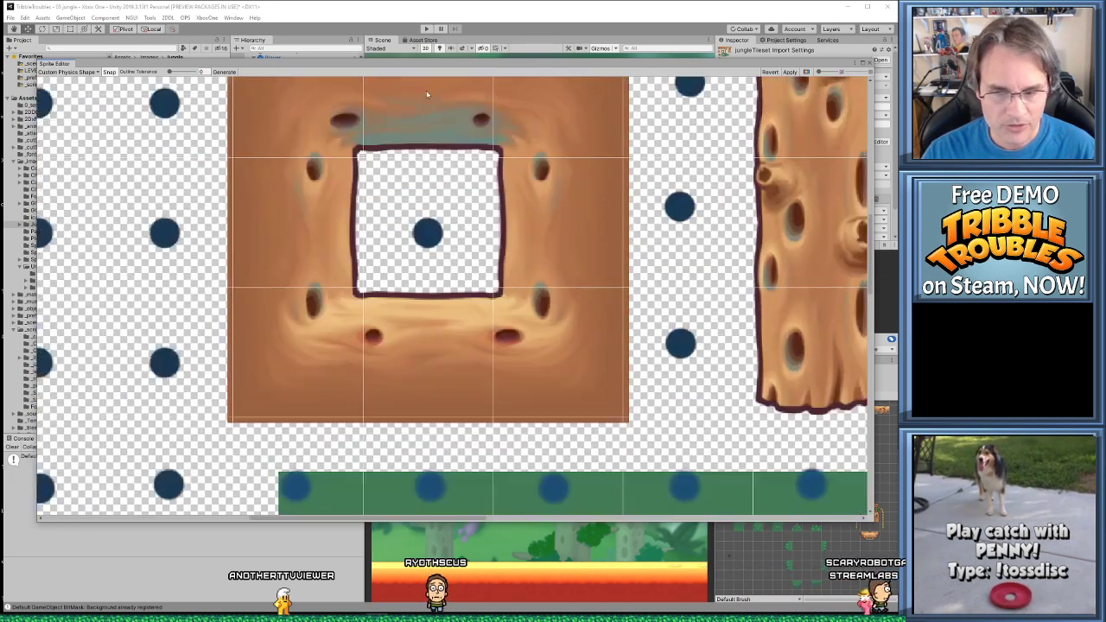
Centre the vine post base tile and lower its physics outline's top vertex
scroll(443, 276, "down", 2)
scroll(443, 277, "down", 2)
middle_click_drag(186, 439, 463, 229)
scroll(463, 229, "up", 2)
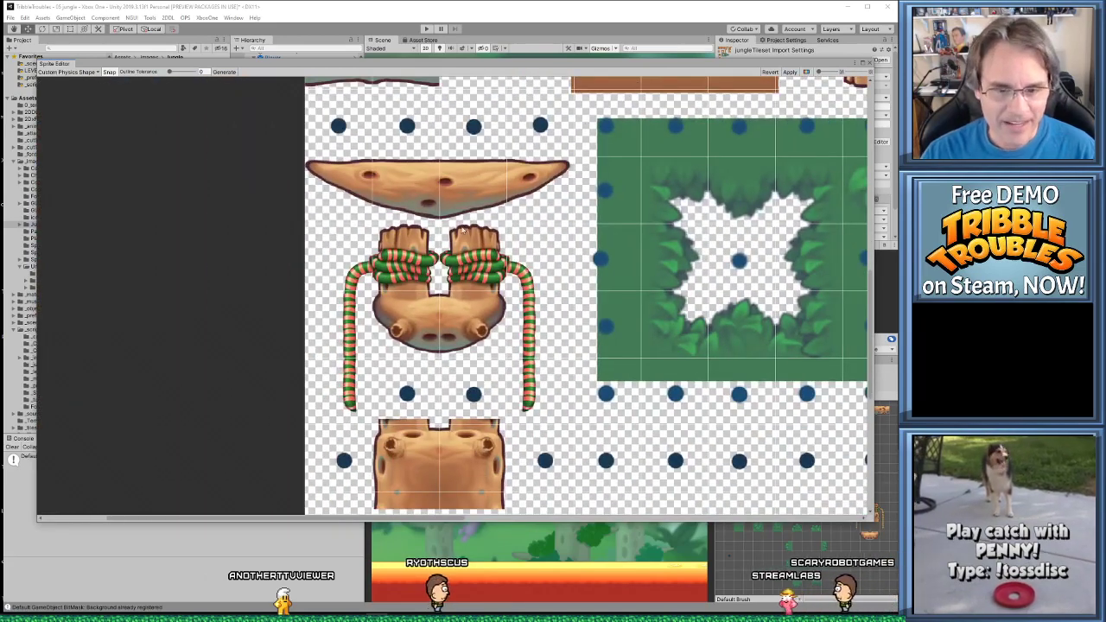
scroll(463, 228, "up", 2)
middle_click_drag(486, 364, 516, 208)
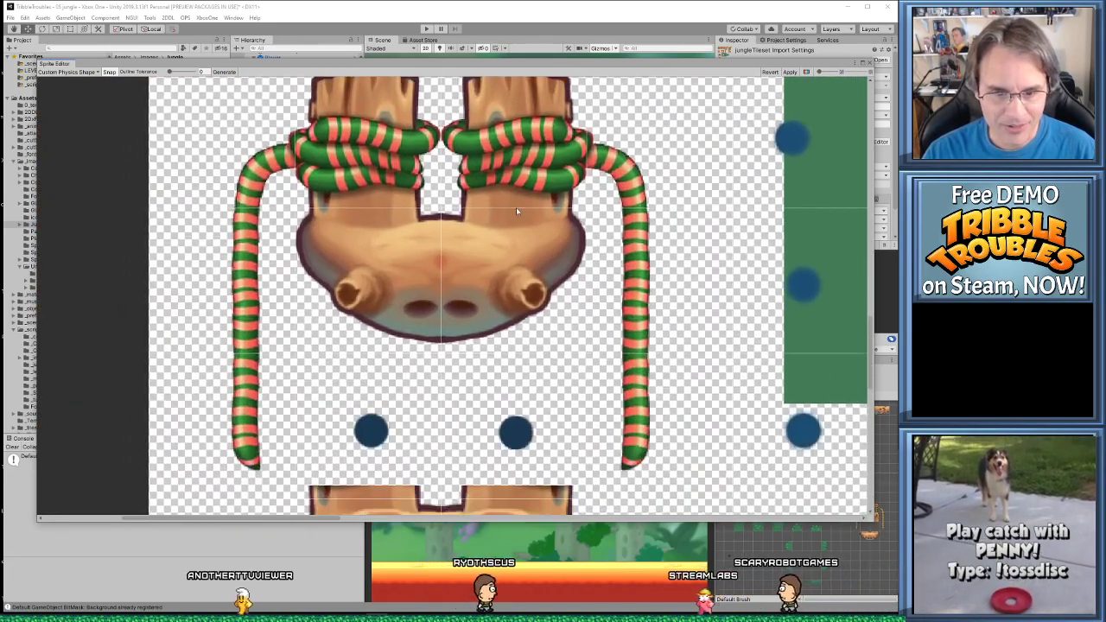
scroll(510, 225, "up", 2)
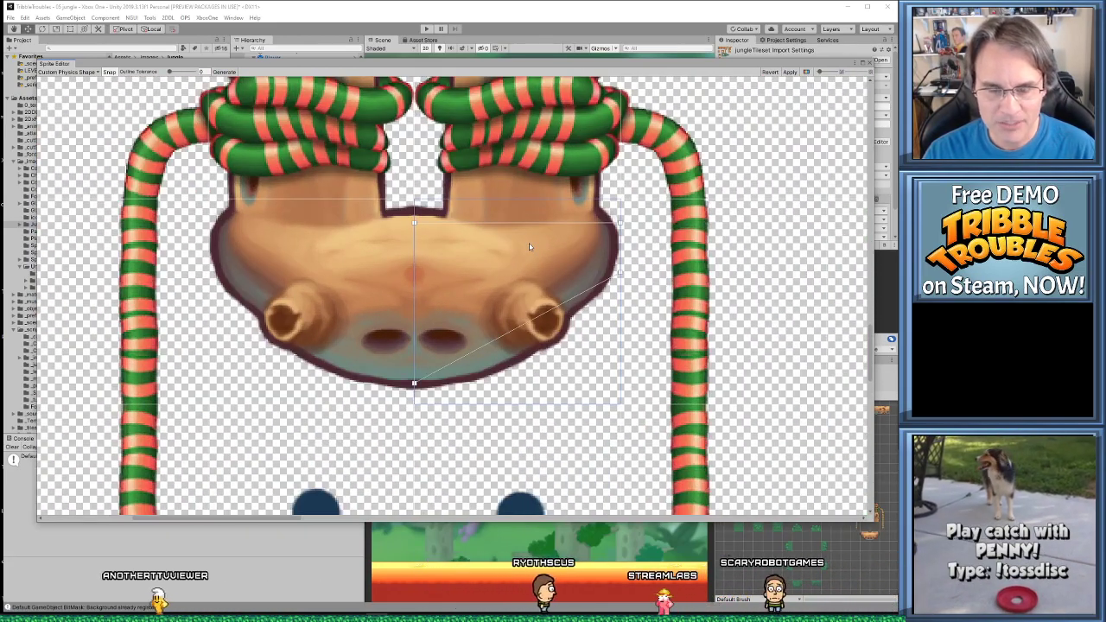
scroll(519, 240, "up", 2)
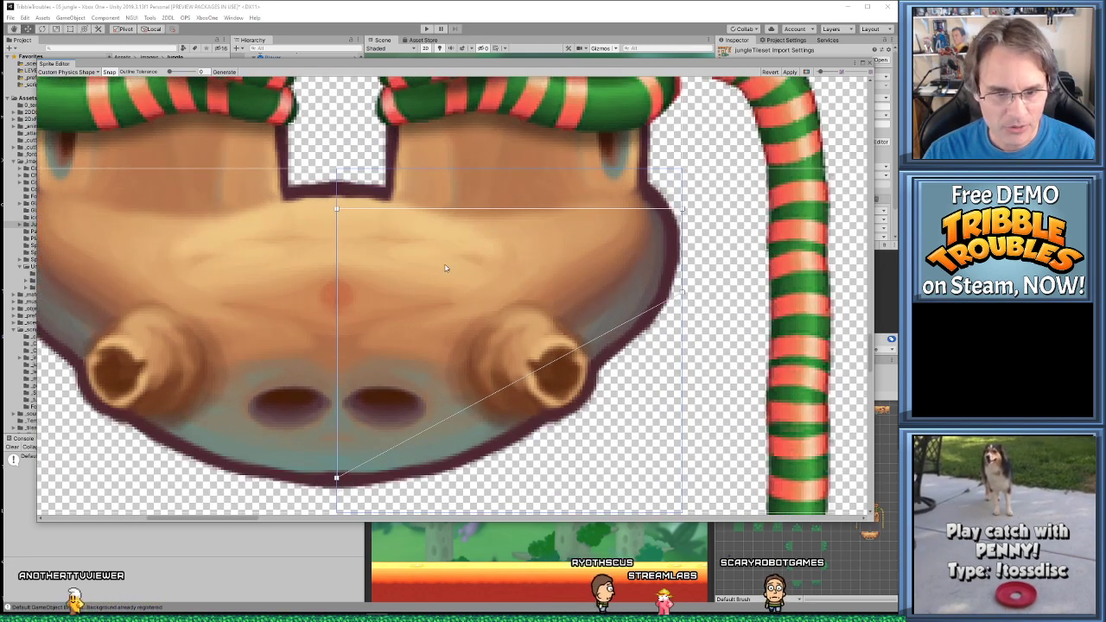
middle_click_drag(345, 231, 420, 259)
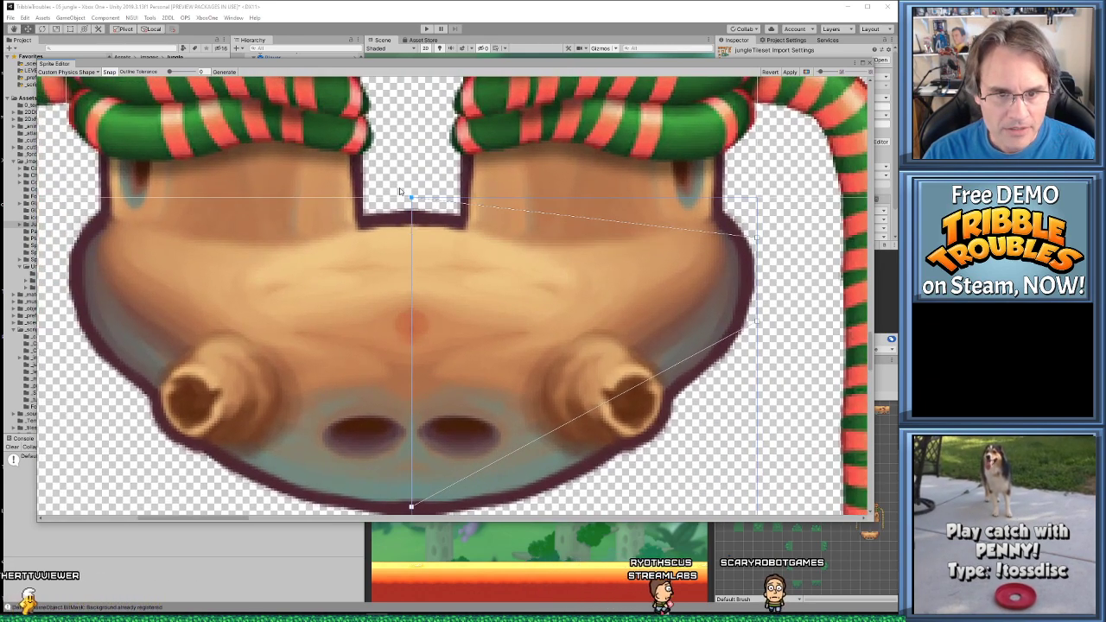
scroll(410, 238, "up", 2)
left_click_drag(409, 186, 350, 275)
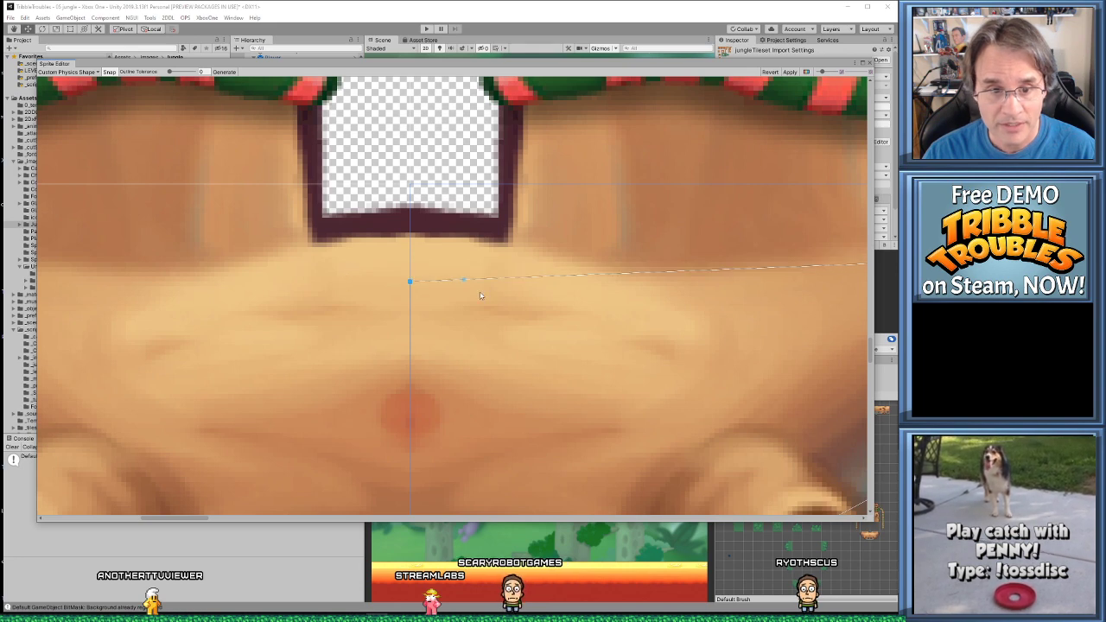
Move the right-edge and bottom outline points onto the sprite's rounded side and base
scroll(596, 311, "down", 2)
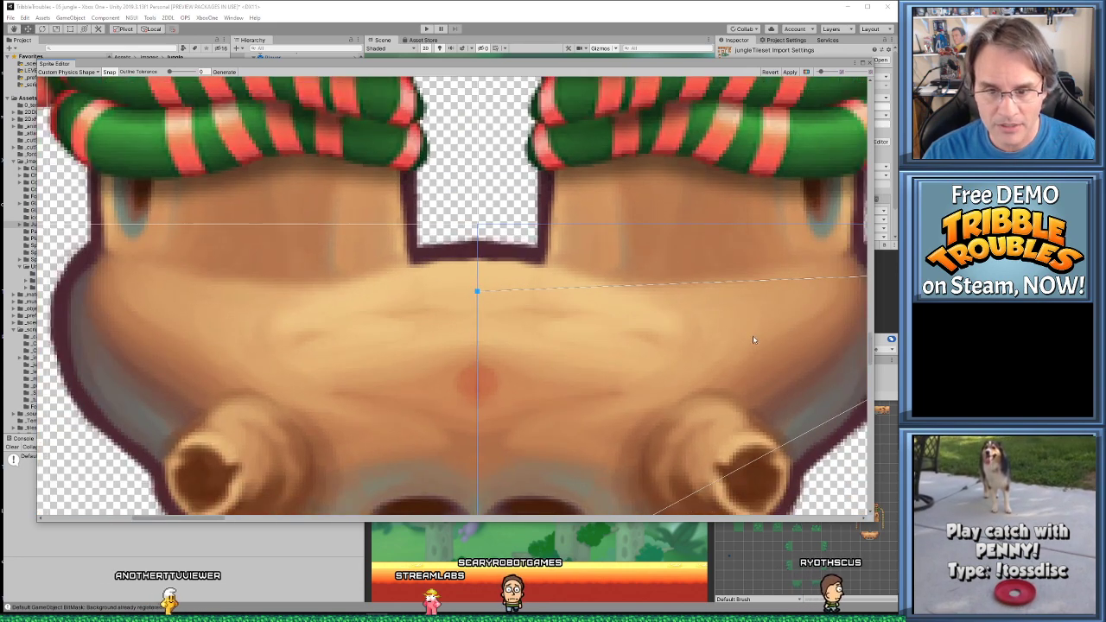
middle_click_drag(754, 336, 530, 304)
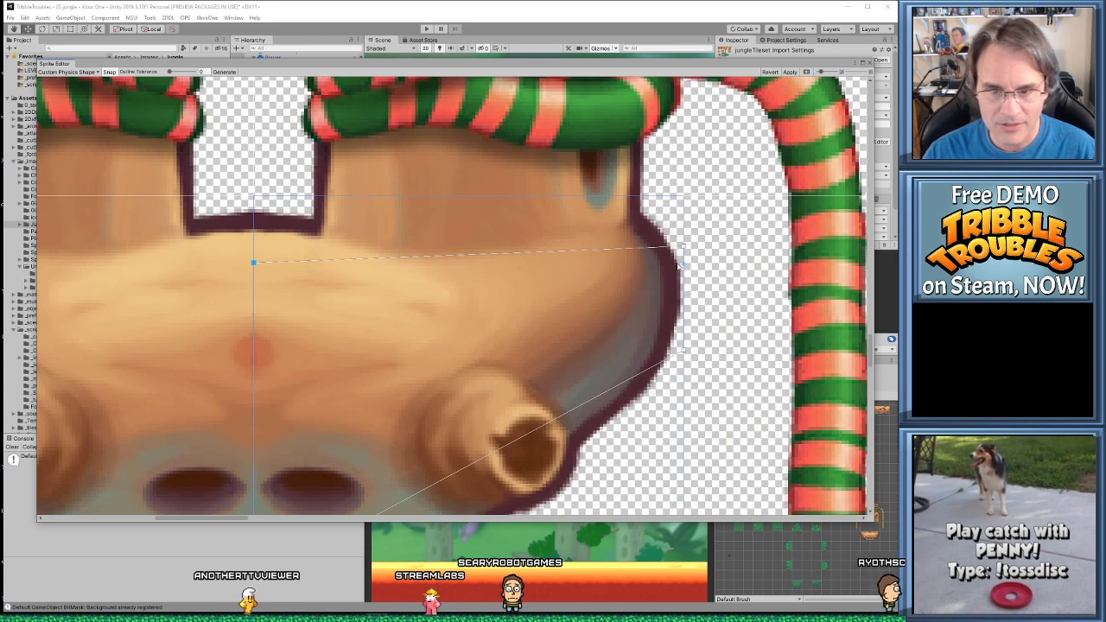
left_click_drag(682, 248, 602, 266)
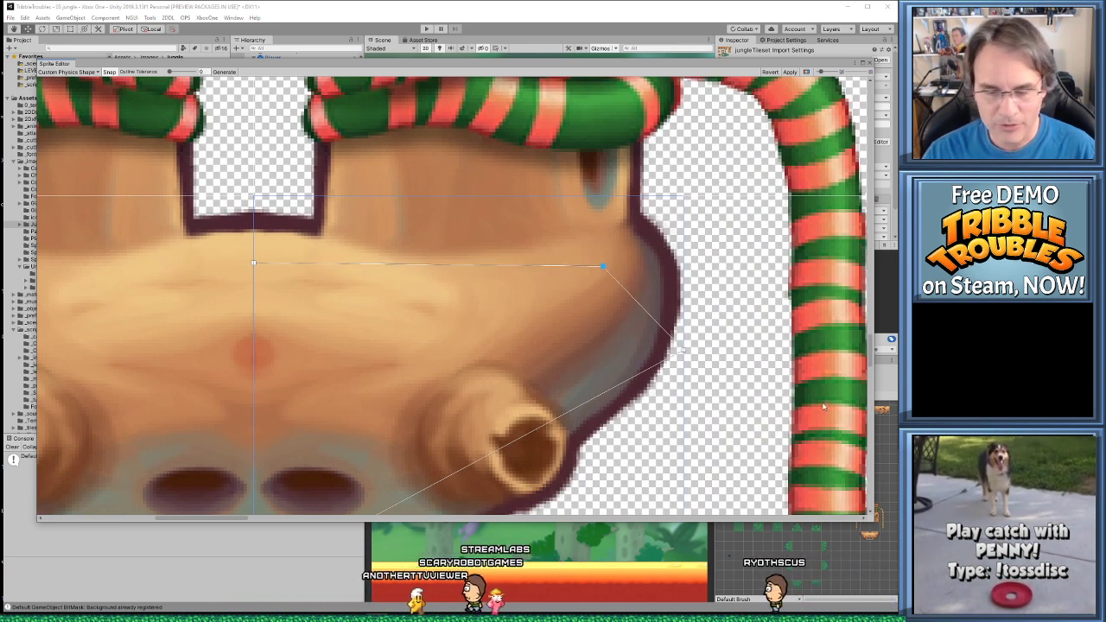
scroll(466, 264, "up", 1)
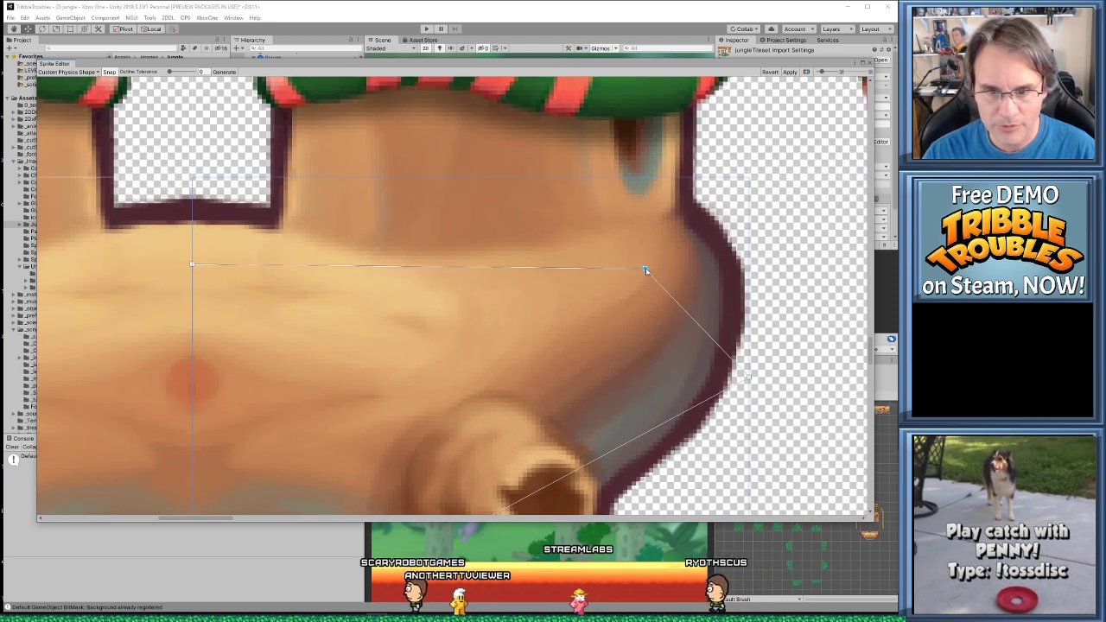
left_click_drag(645, 267, 677, 272)
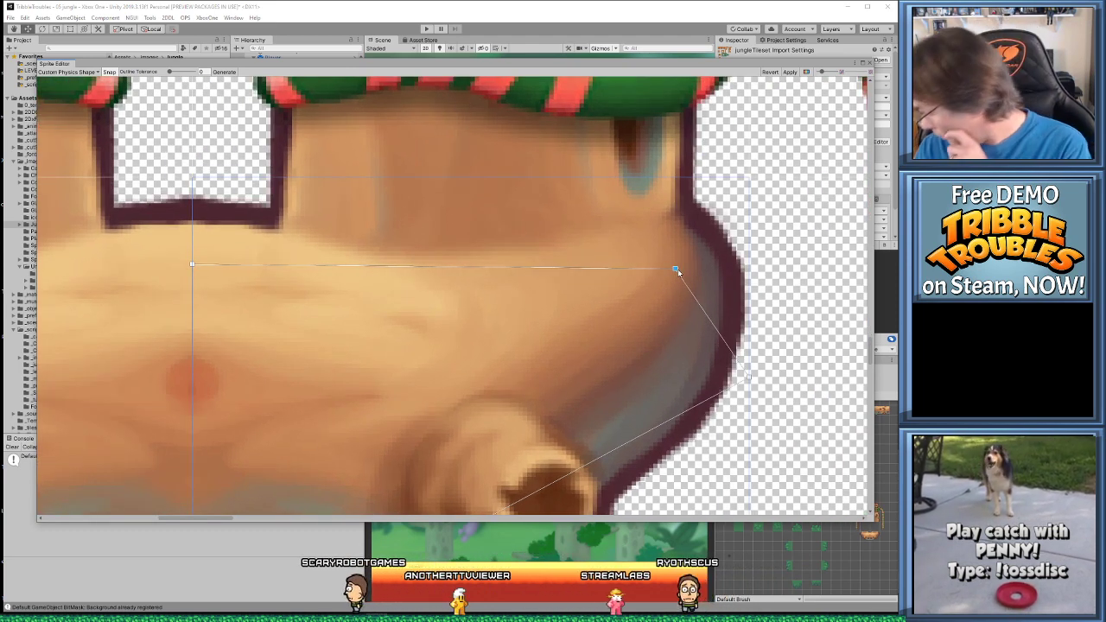
left_click_drag(677, 270, 680, 267)
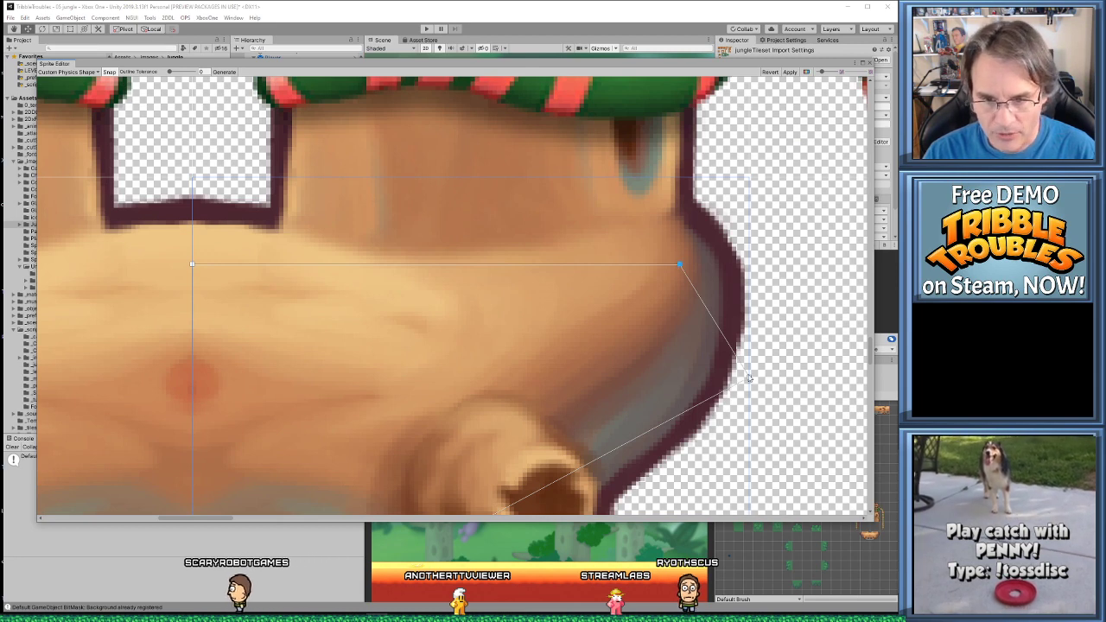
left_click_drag(740, 383, 679, 449)
scroll(669, 428, "down", 5)
middle_click_drag(363, 509, 454, 353)
left_click_drag(439, 378, 423, 402)
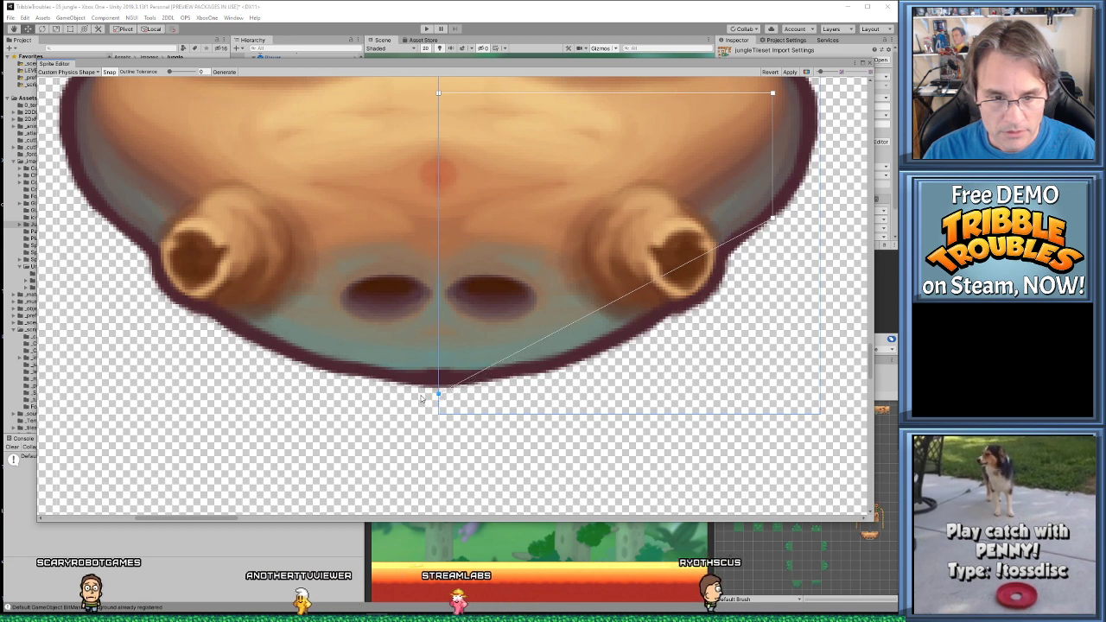
Raise the bottom outline point, then lower the left outline's bottom and left-edge vertices
left_click_drag(422, 401, 409, 360)
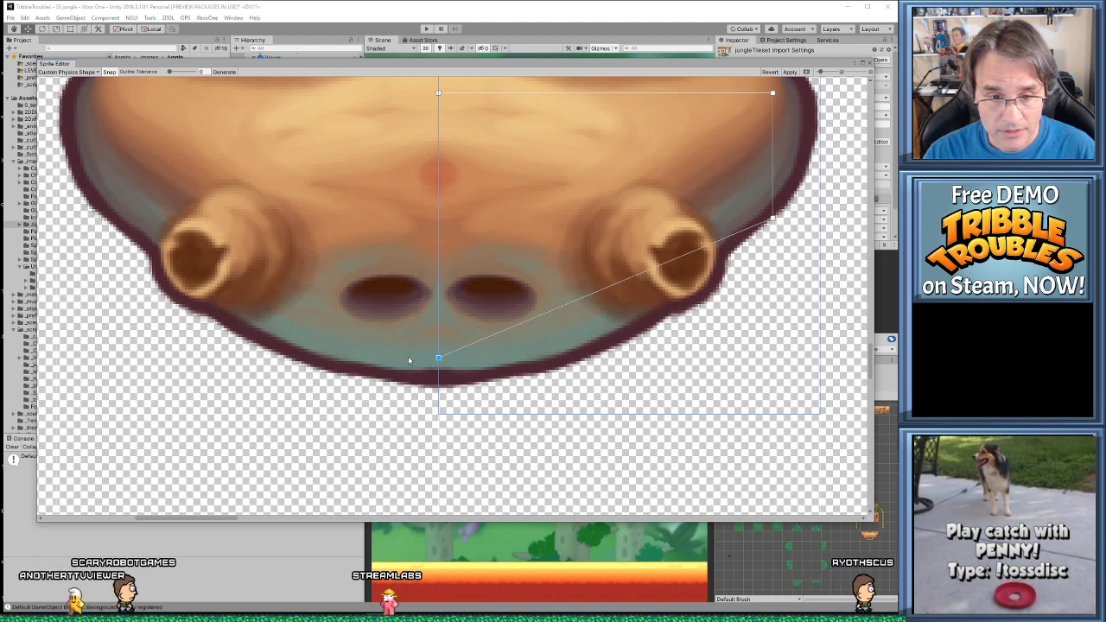
left_click(370, 305)
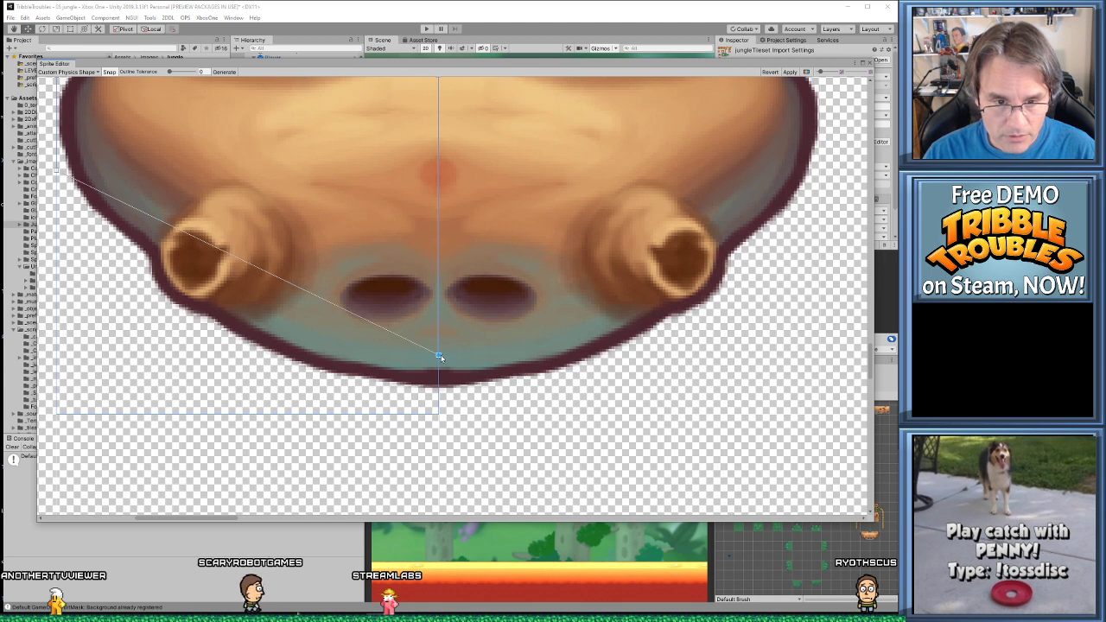
left_click_drag(441, 358, 440, 363)
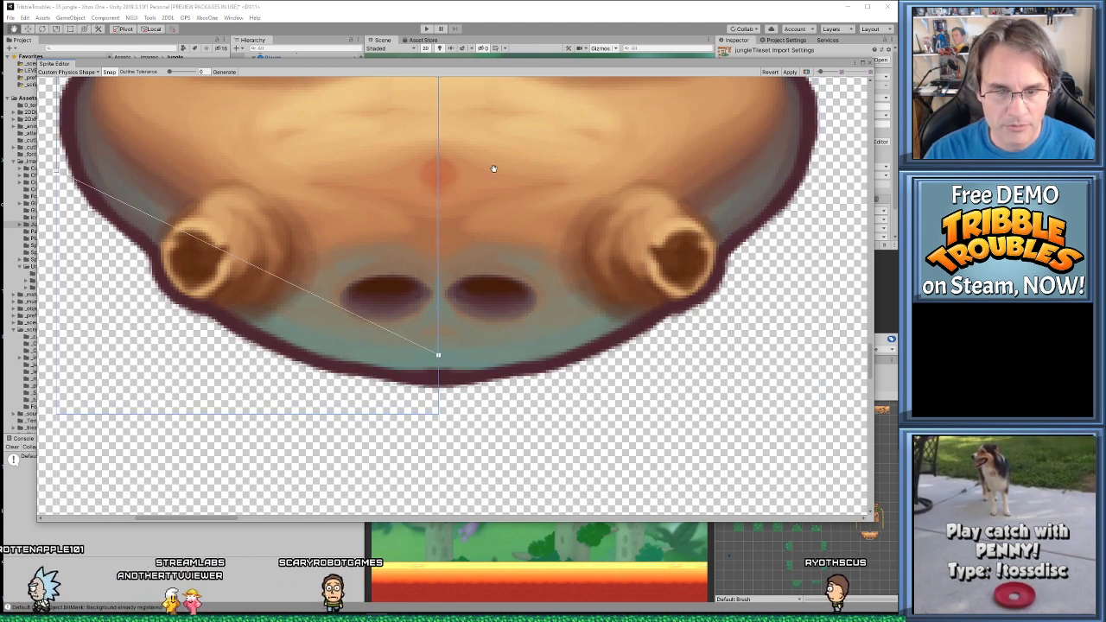
middle_click_drag(490, 155, 498, 476)
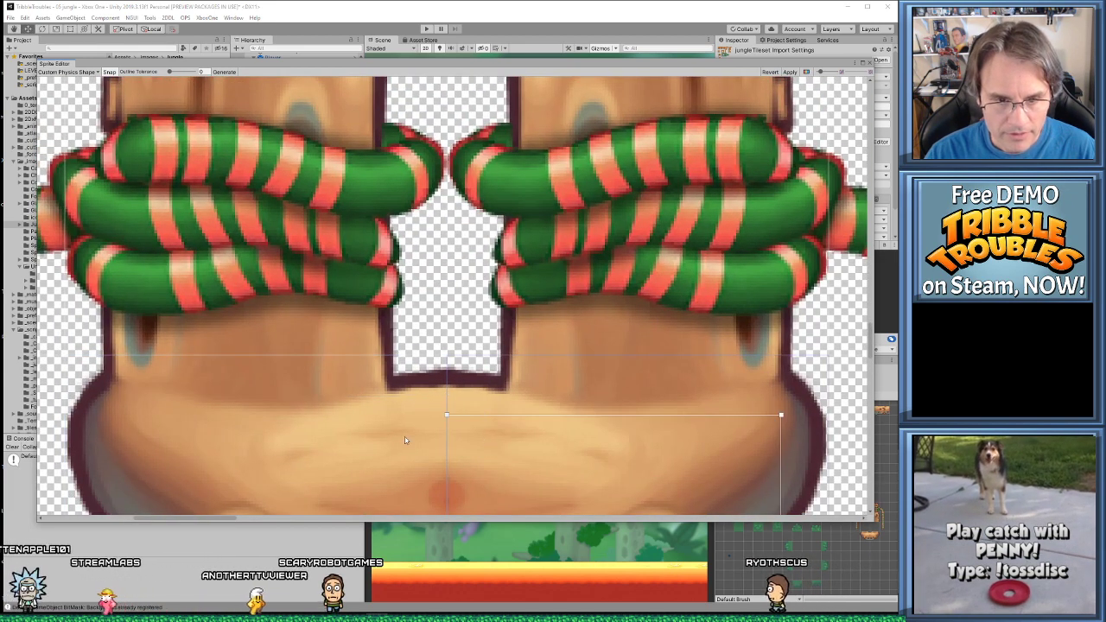
left_click_drag(445, 398, 446, 414)
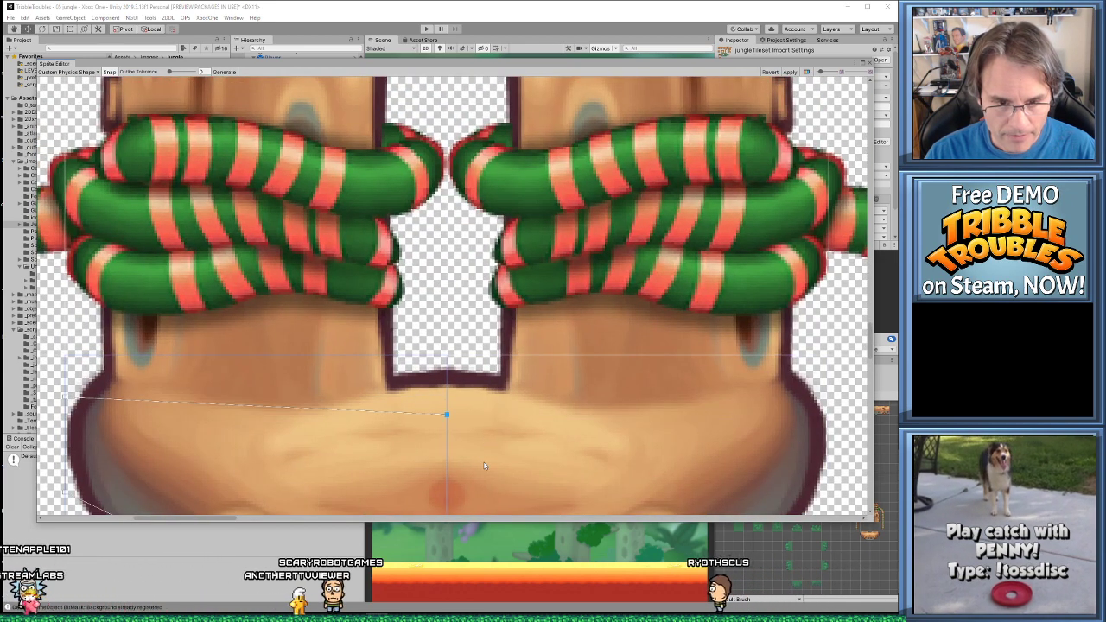
Move the left outline point inward onto the sprite edge, then apply and close the Sprite Editor
middle_click_drag(404, 404, 501, 297)
left_click_drag(160, 292, 204, 307)
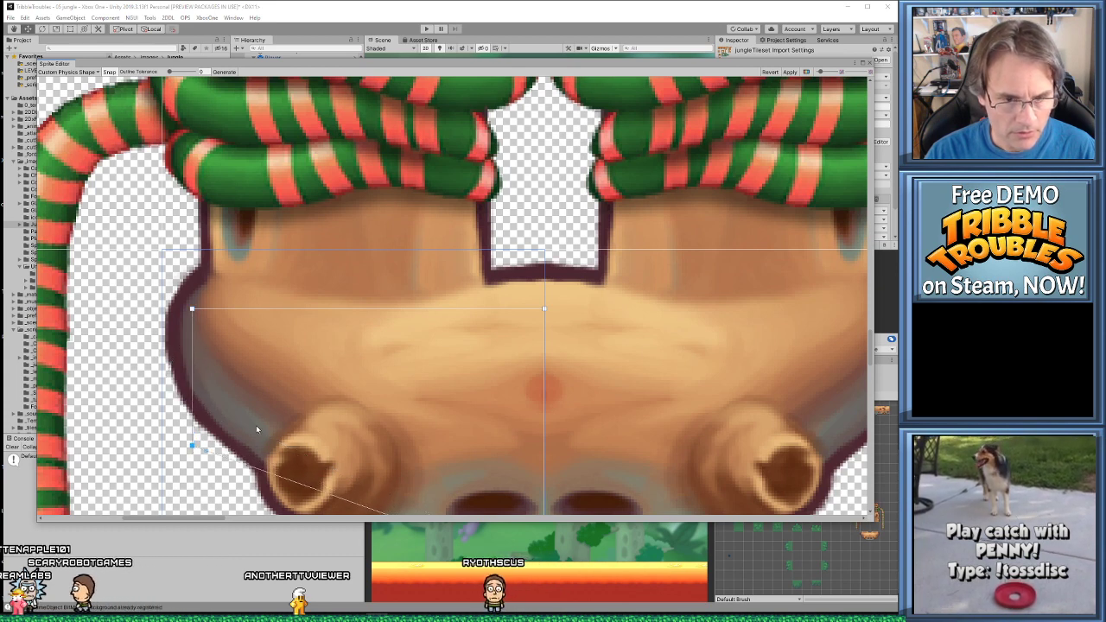
scroll(256, 430, "down", 3)
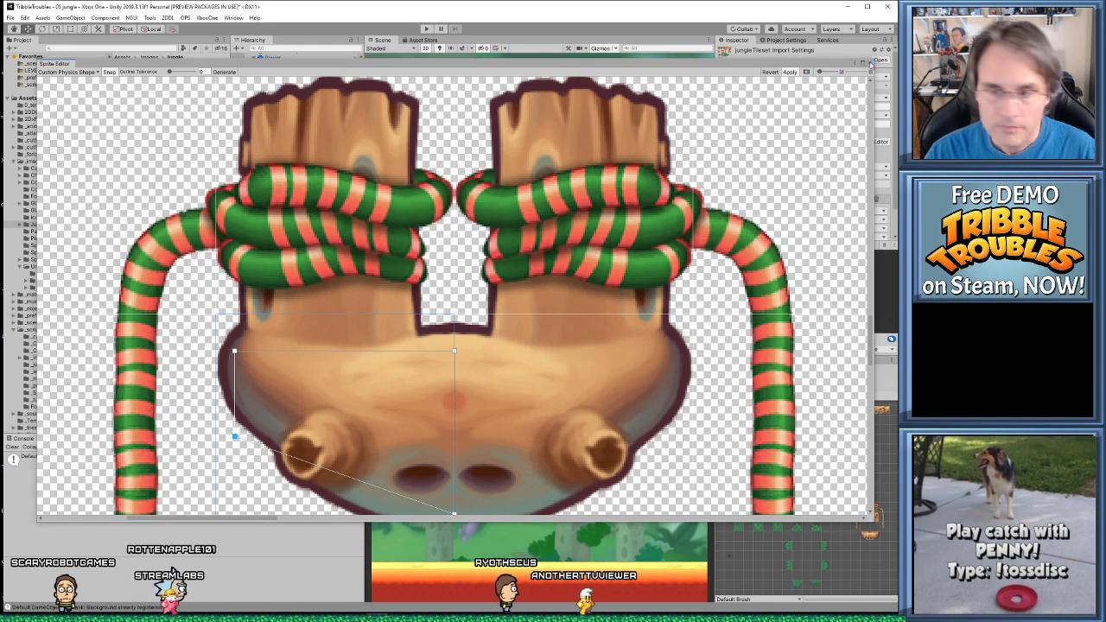
scroll(530, 247, "down", 5)
left_click(530, 247)
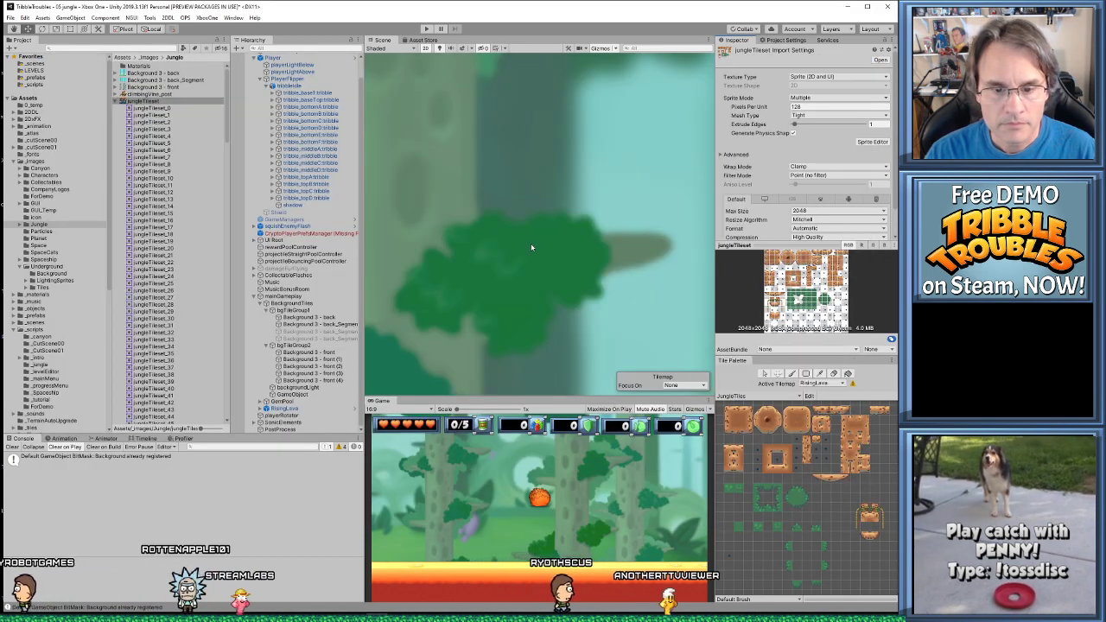
Start Play mode, maximize the Game view, then restore the normal editor layout
left_click(426, 29)
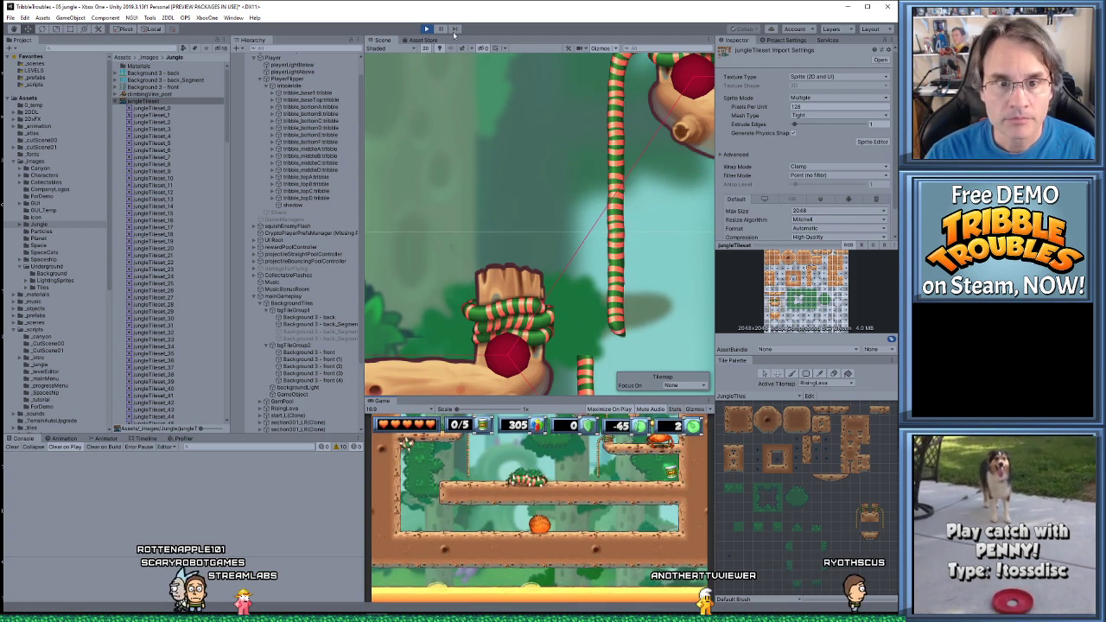
double_click(381, 401)
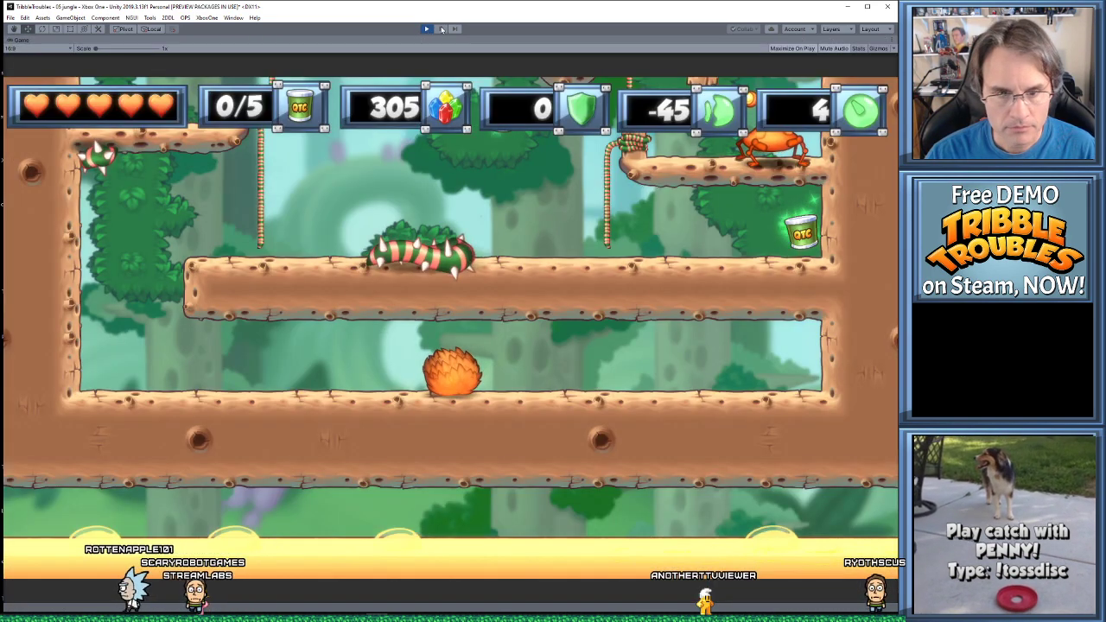
key("shift+space")
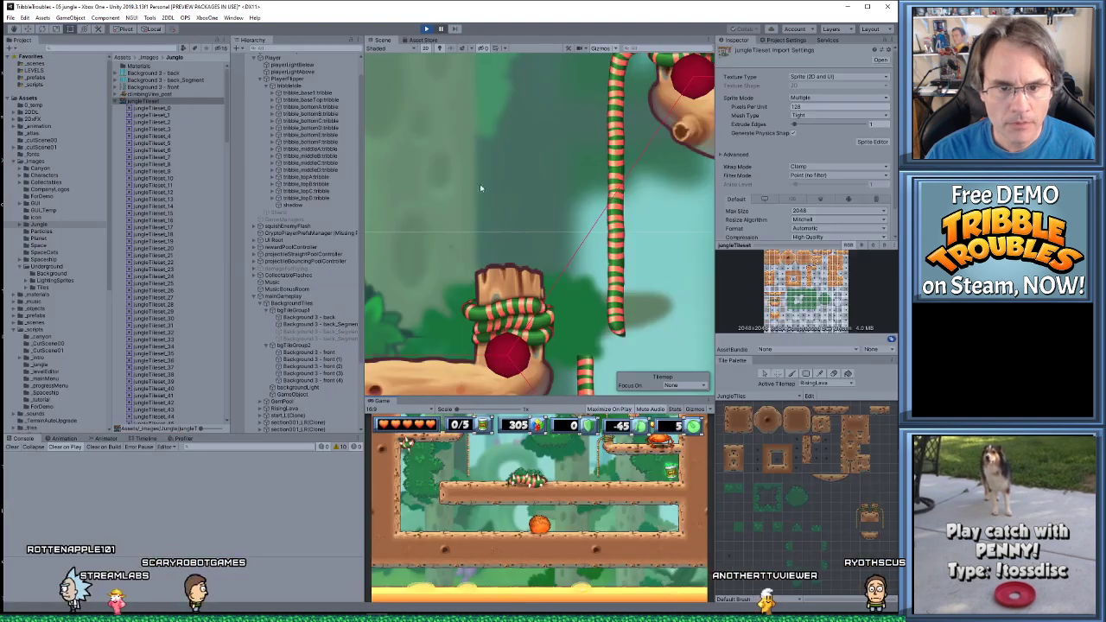
Select the Tilemap_Foreground platform and zoom around it in the Scene view
left_click(554, 264)
scroll(631, 228, "up", 4)
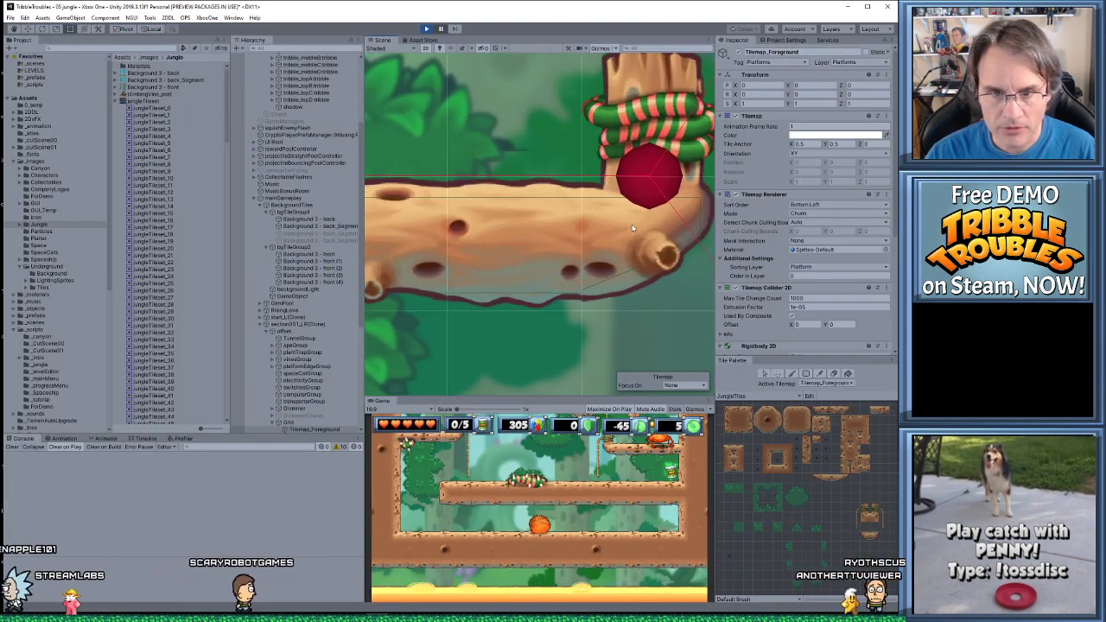
scroll(632, 228, "up", 6)
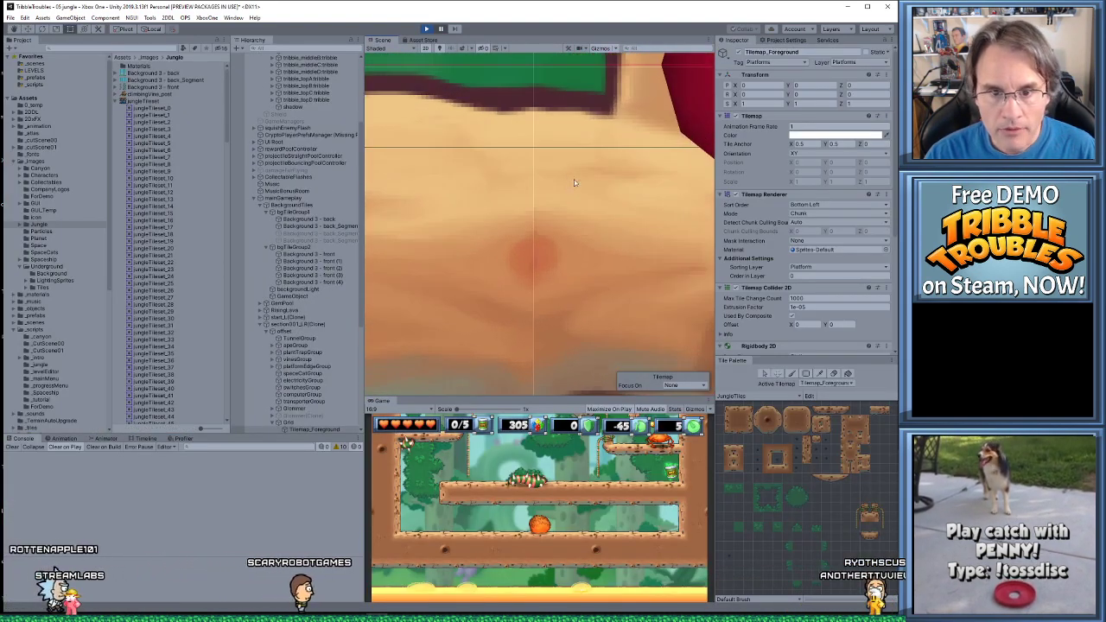
scroll(470, 199, "down", 4)
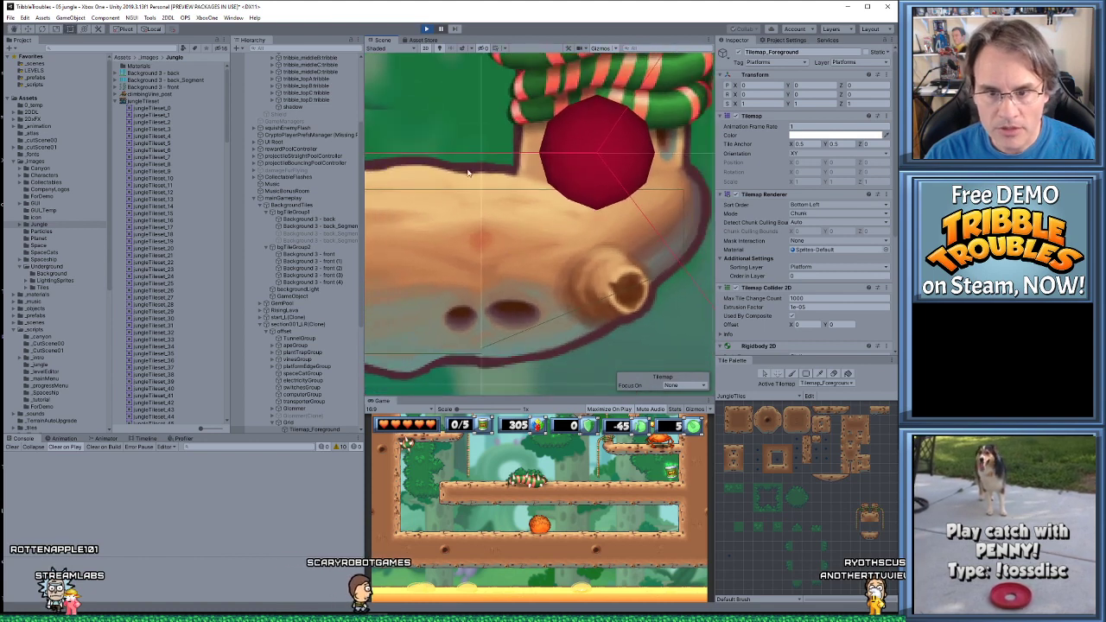
scroll(501, 200, "up", 4)
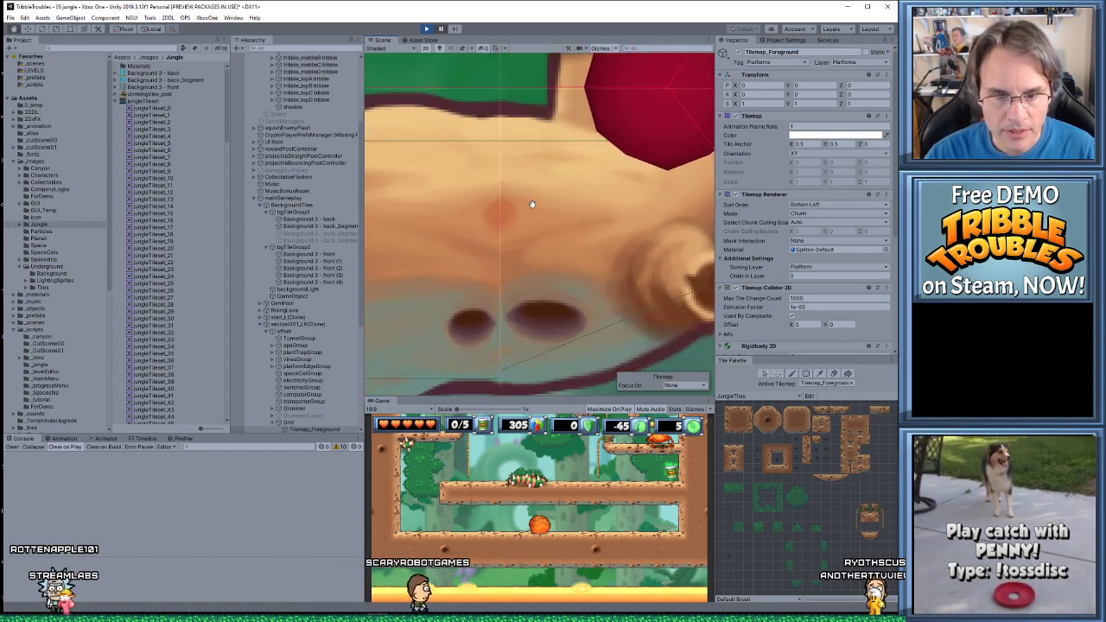
scroll(533, 272, "down", 2)
scroll(539, 261, "up", 5)
scroll(539, 261, "up", 5)
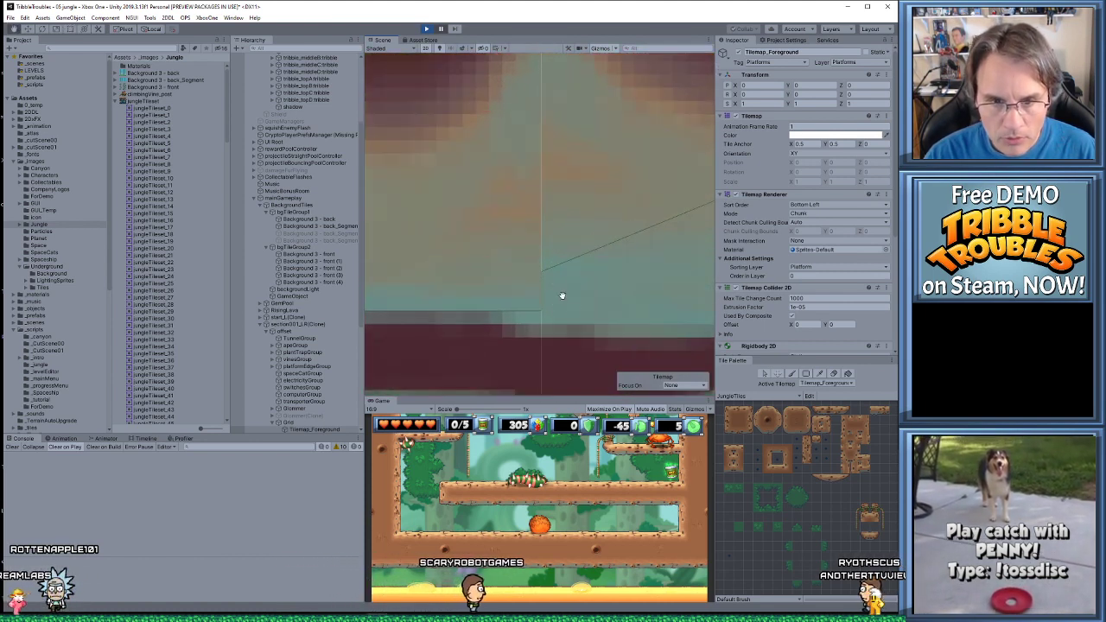
scroll(564, 250, "up", 1)
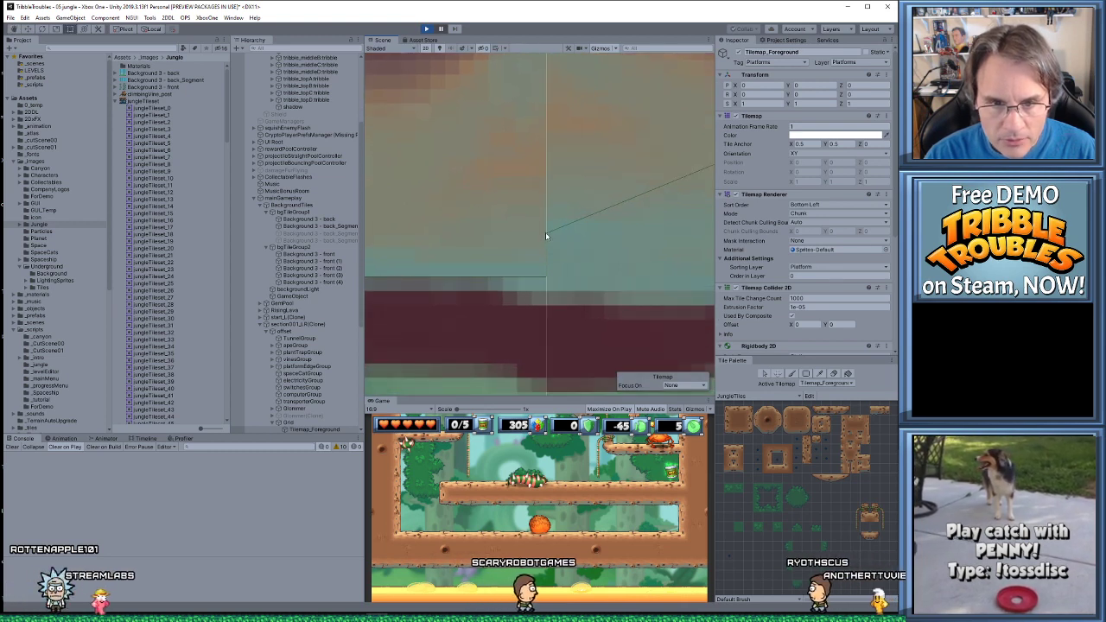
scroll(545, 285, "down", 6)
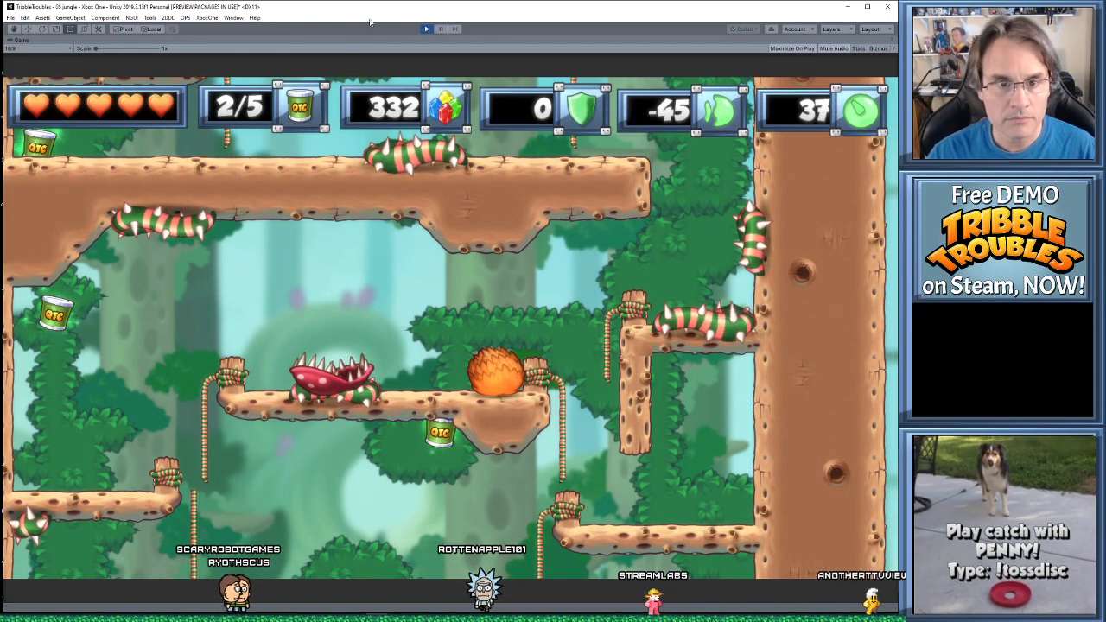
Stop the play-test, open jungleTileset in the Sprite Editor and select jungleTileset_162
left_click(426, 29)
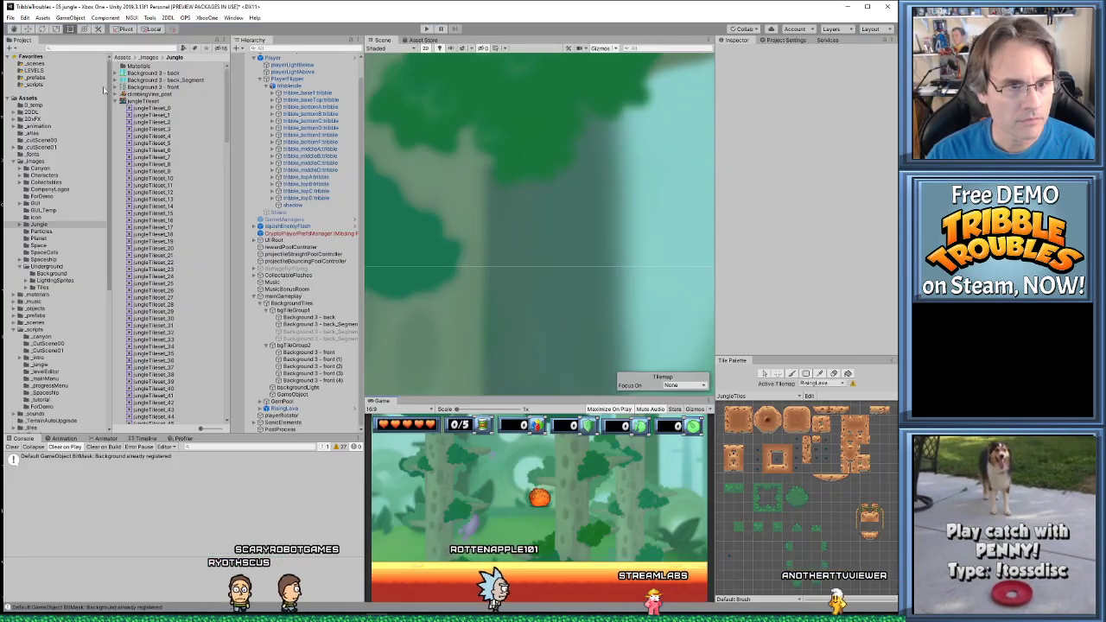
left_click(147, 101)
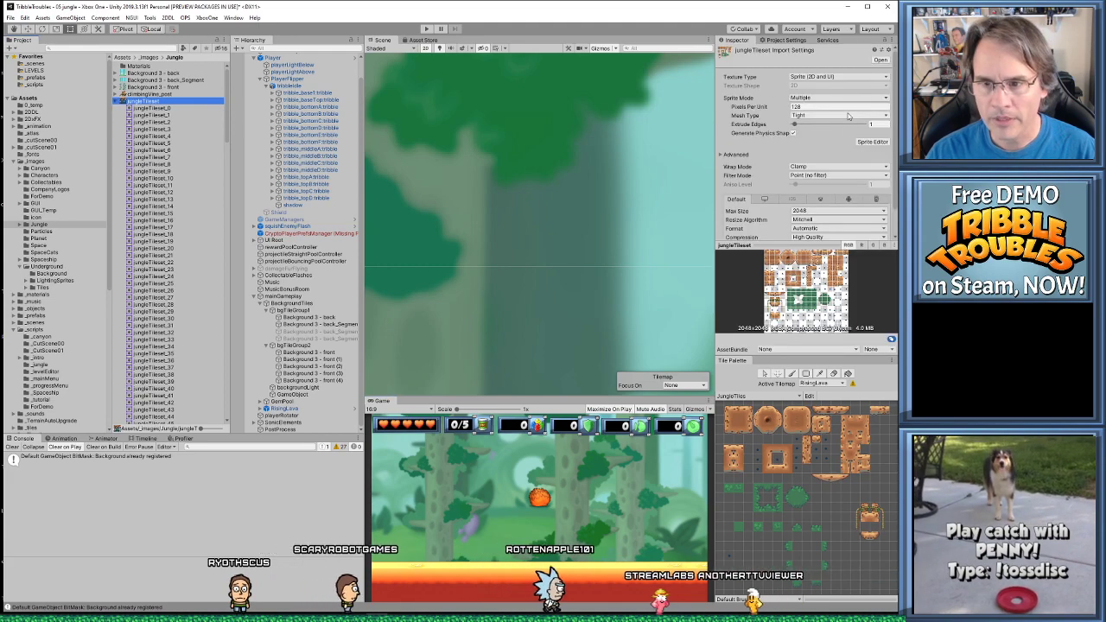
left_click(871, 142)
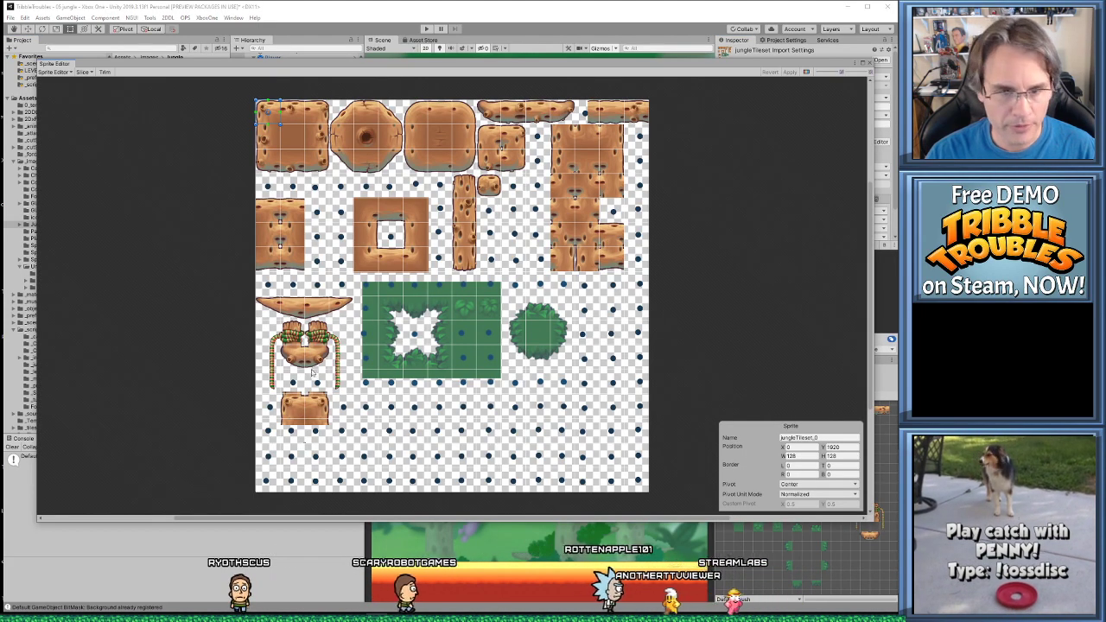
scroll(292, 354, "up", 10)
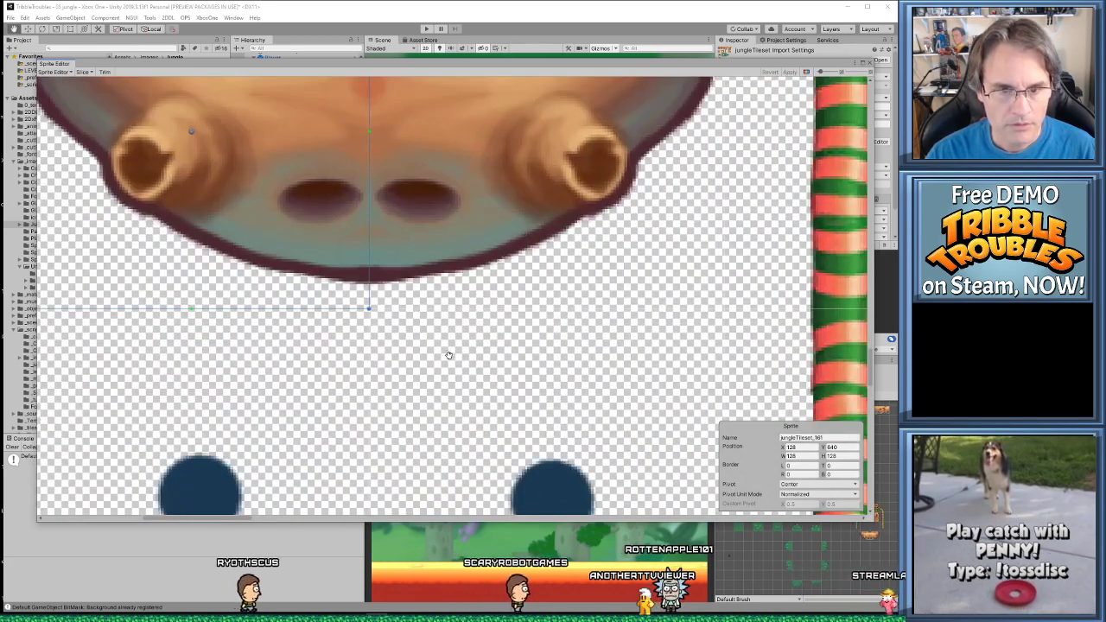
middle_click_drag(448, 355, 440, 406)
left_click(446, 372)
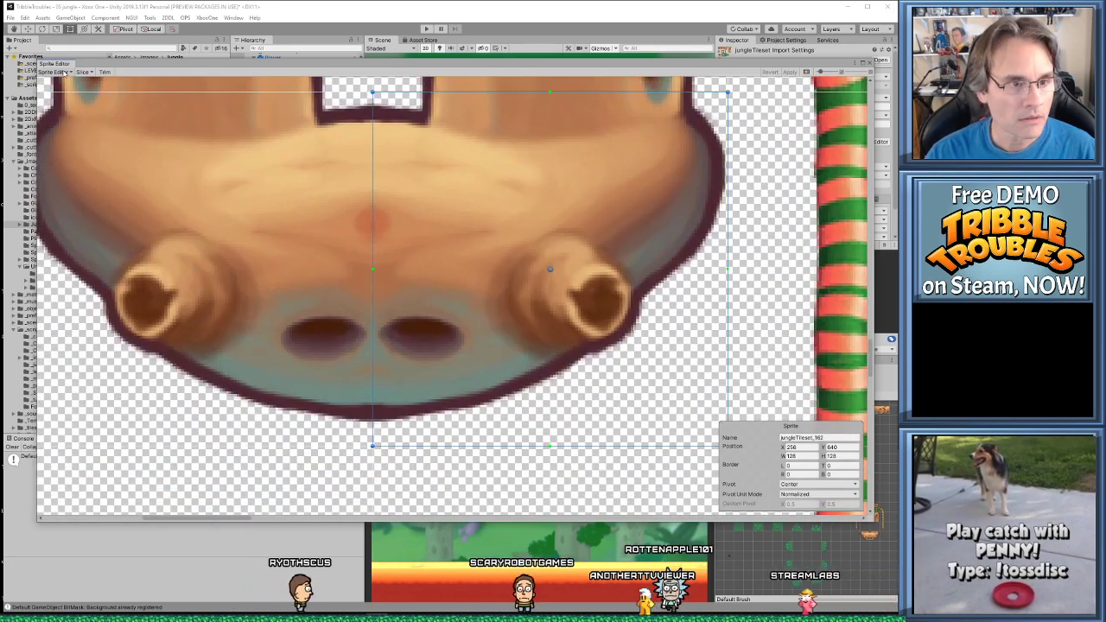
Switch the editor mode to Custom Physics Shape and zoom over the tileset sprites
left_click(54, 72)
left_click(69, 97)
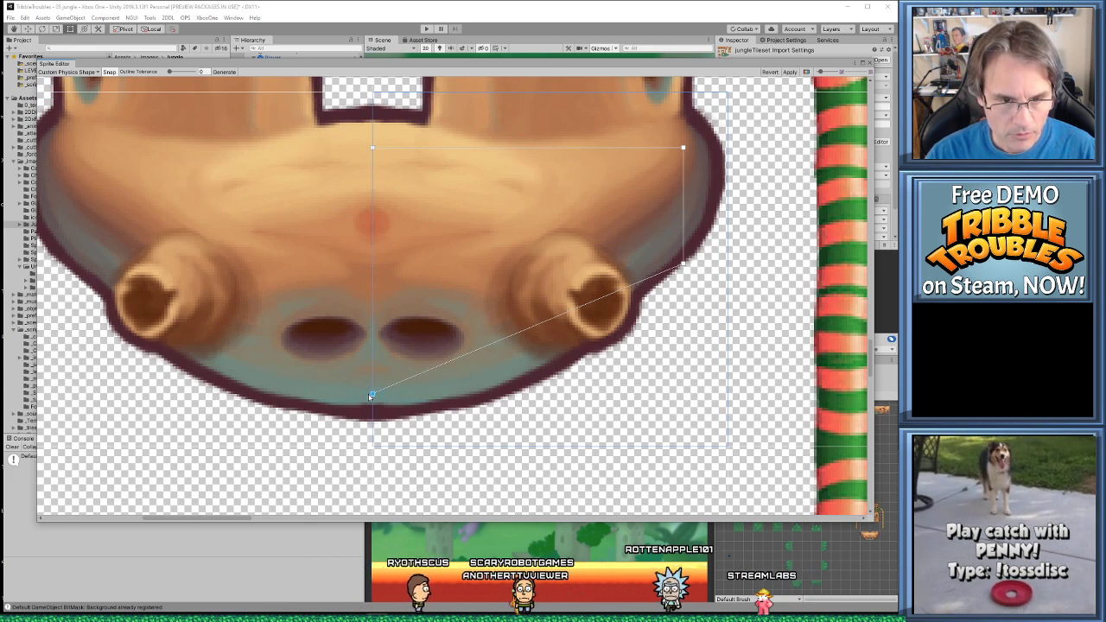
scroll(368, 400, "down", 8)
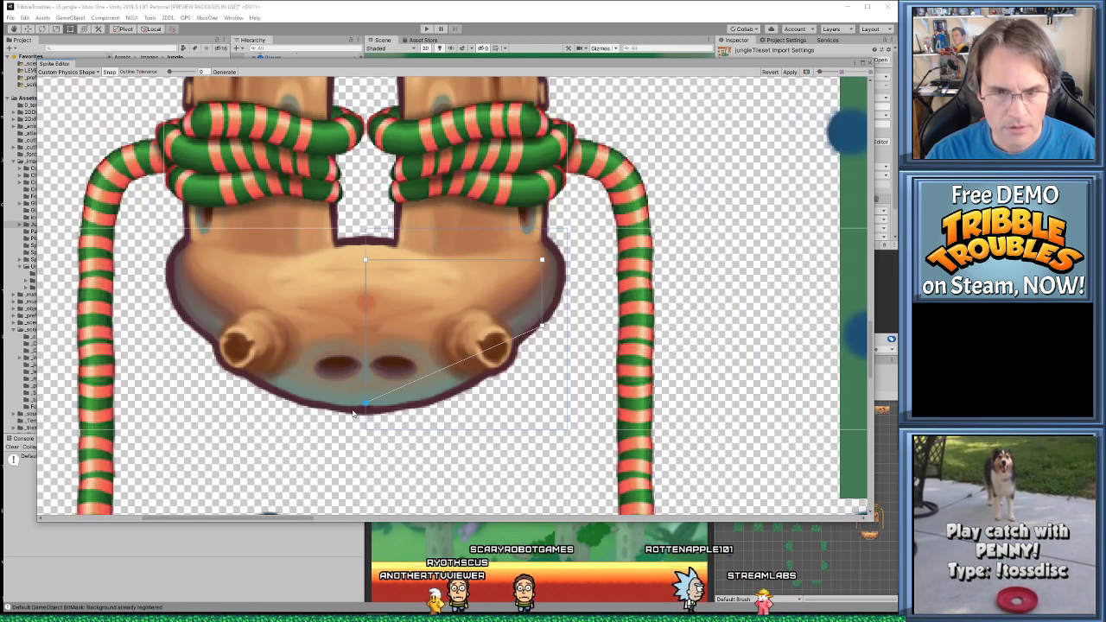
scroll(466, 402, "down", 3)
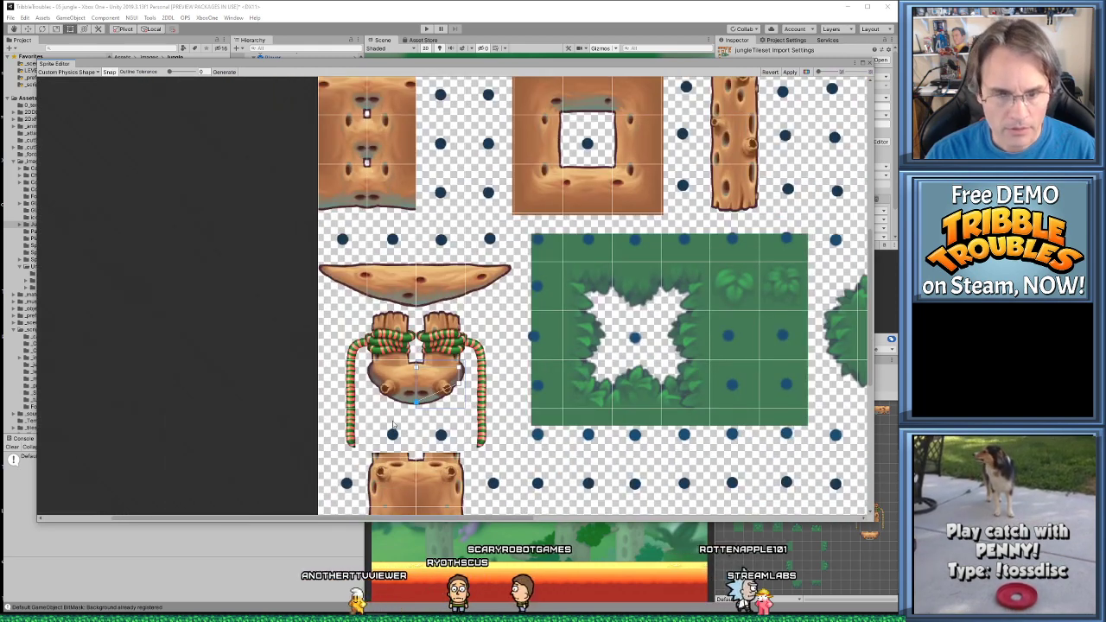
scroll(418, 353, "up", 8)
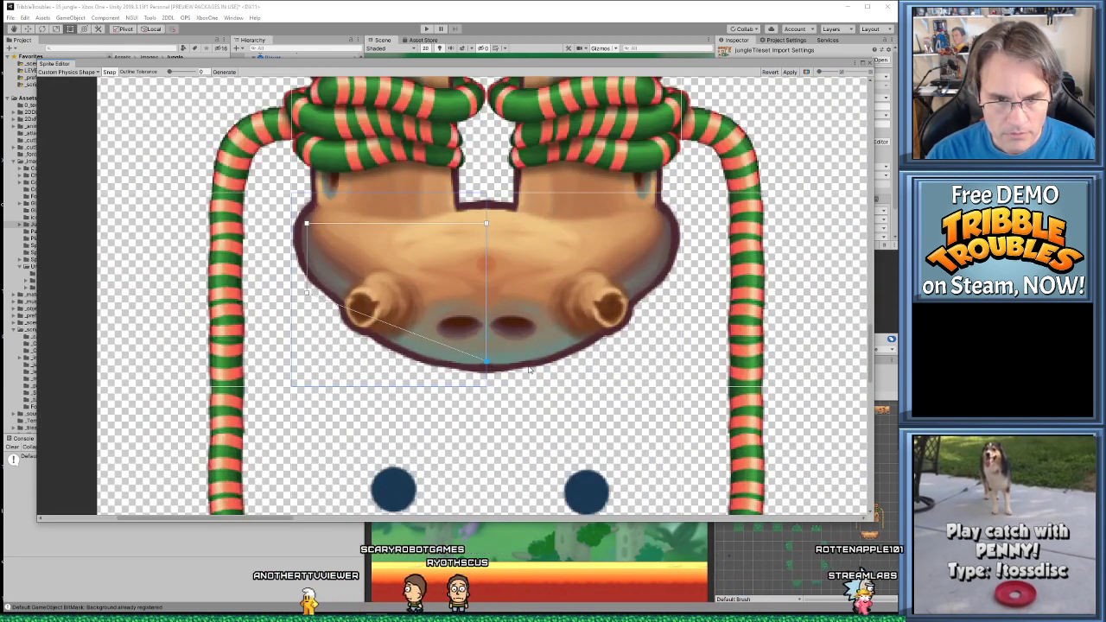
scroll(496, 367, "down", 1)
scroll(501, 370, "down", 2)
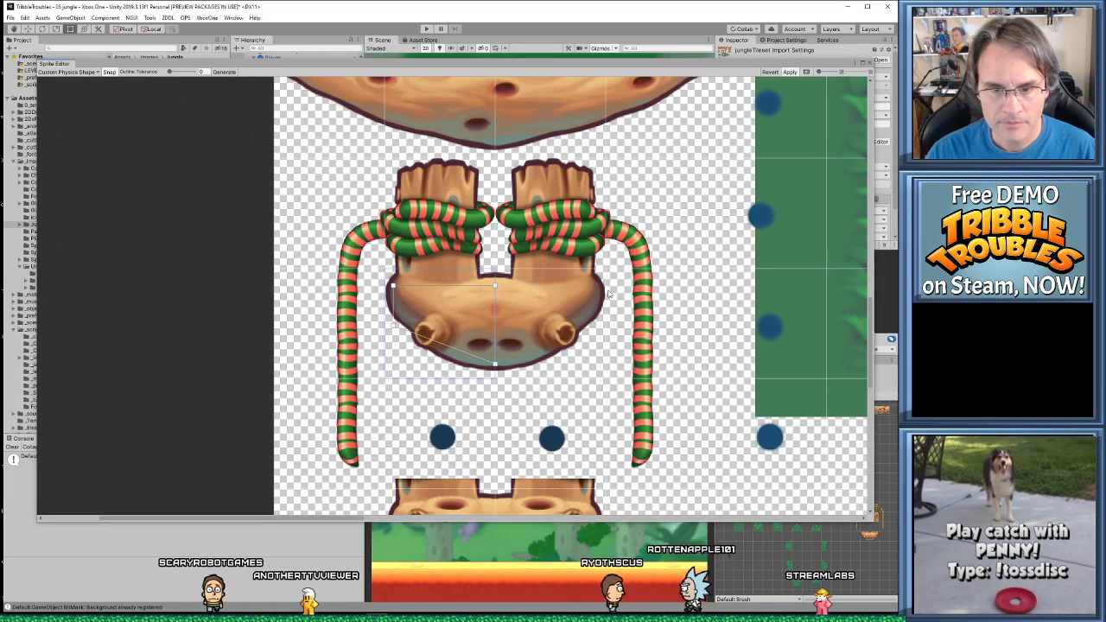
scroll(608, 290, "down", 5)
scroll(579, 213, "up", 1)
scroll(578, 224, "up", 2)
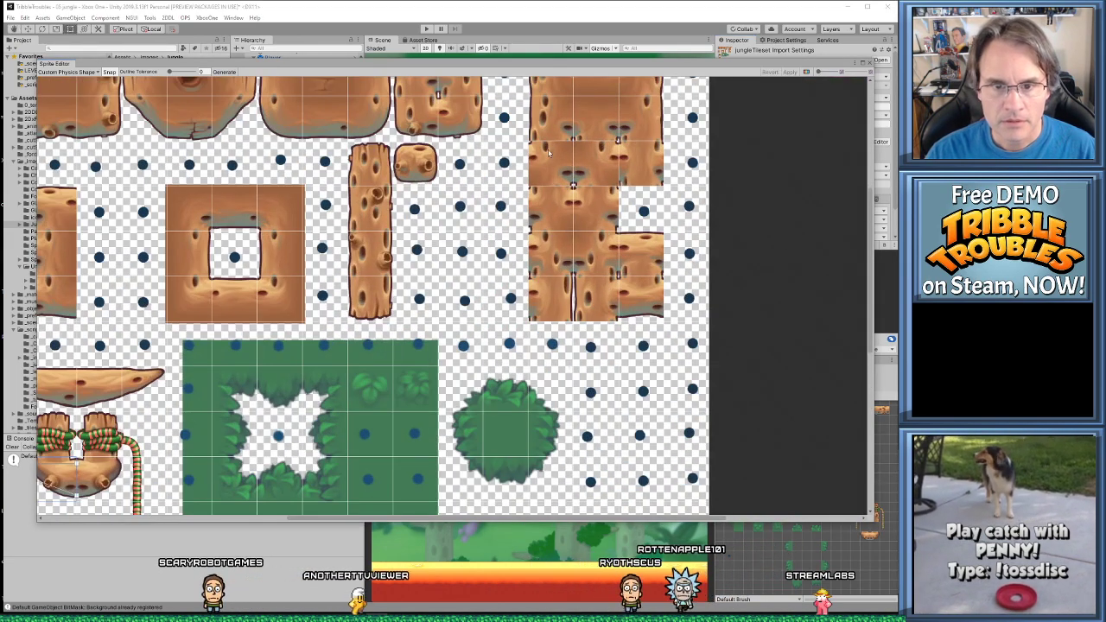
middle_click_drag(549, 152, 548, 381)
scroll(522, 233, "up", 4)
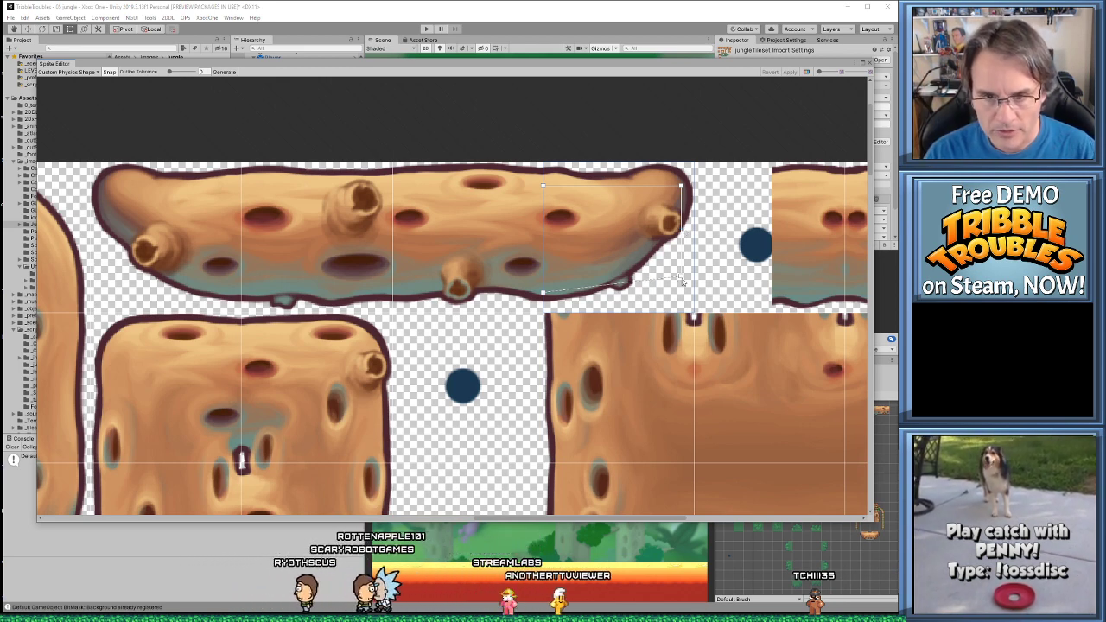
scroll(681, 281, "up", 2)
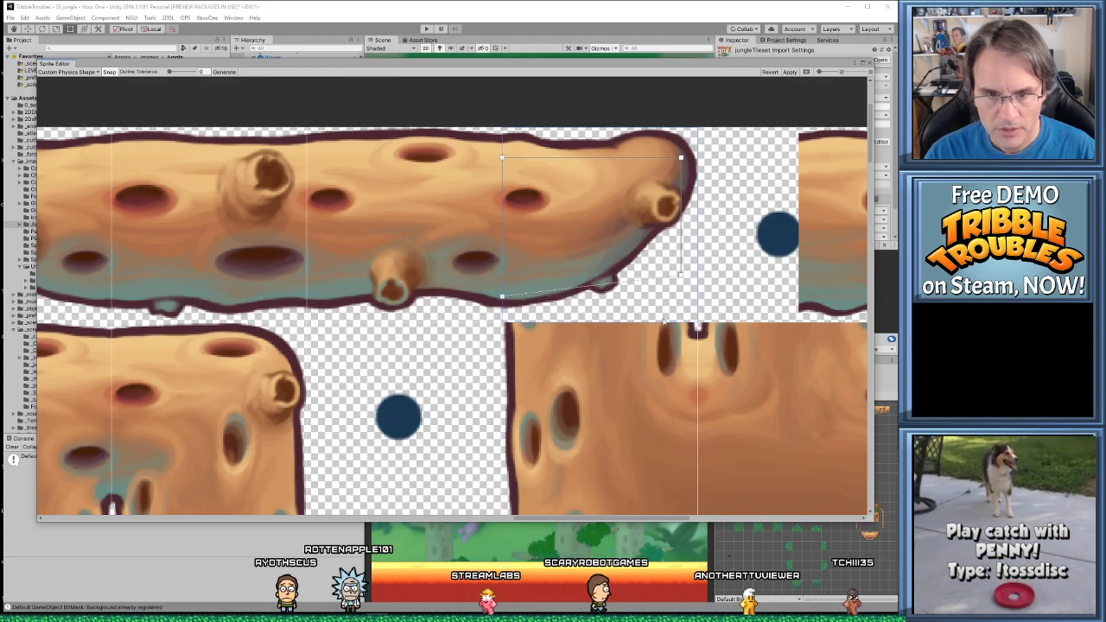
scroll(182, 441, "down", 5)
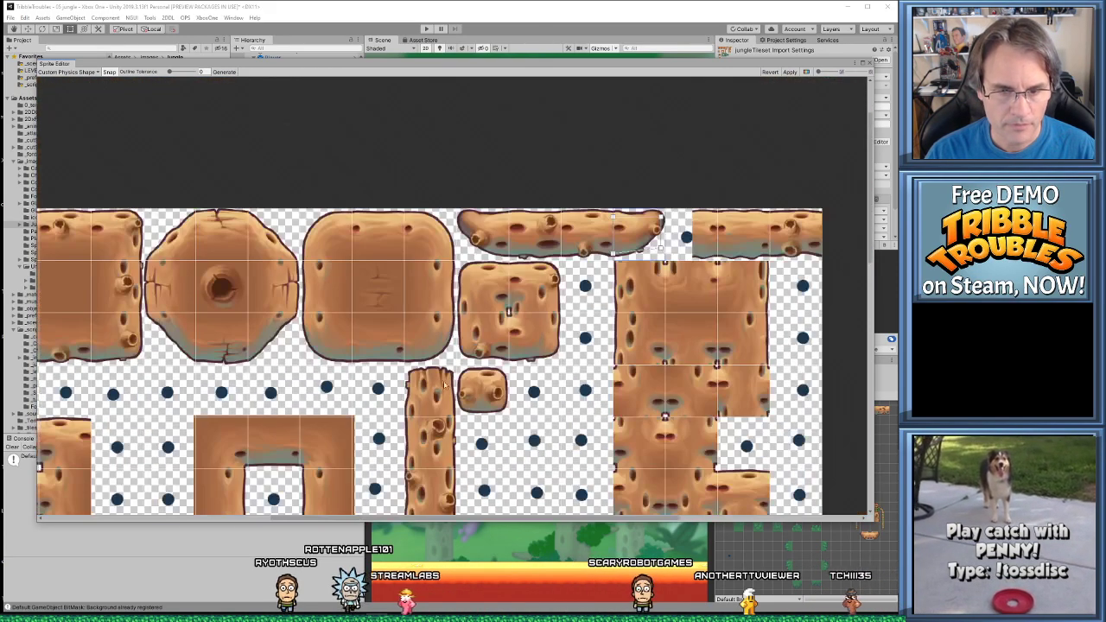
middle_click_drag(183, 440, 381, 194)
scroll(337, 349, "up", 5)
scroll(337, 349, "down", 2)
middle_click_drag(337, 349, 522, 343)
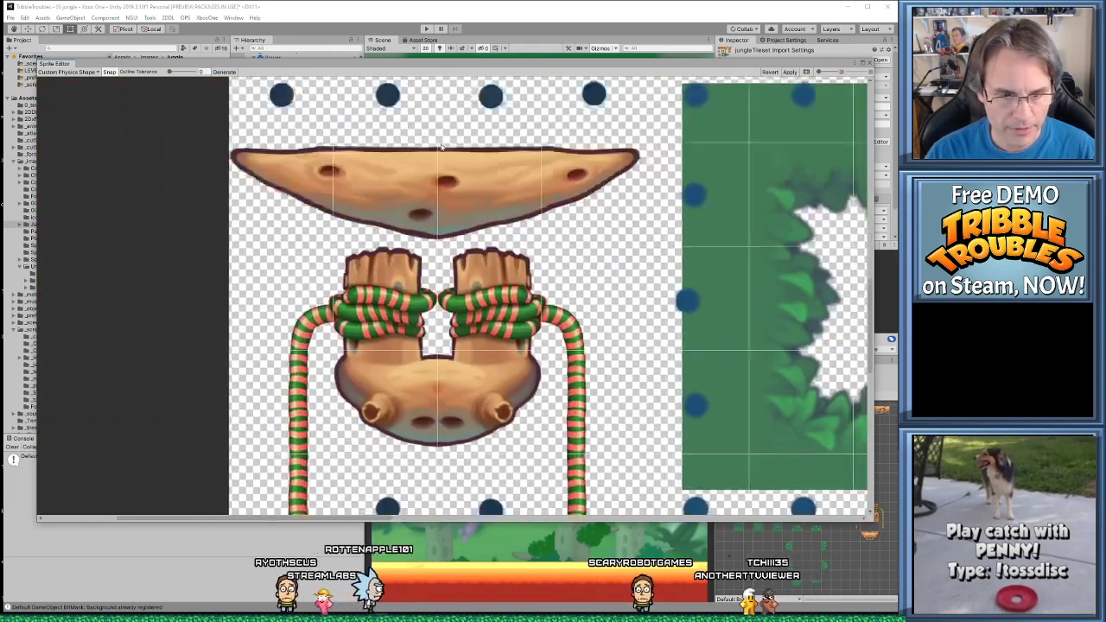
scroll(521, 343, "up", 4)
Lower the outer outline vertices of the right and left vine base halves onto the rounded bottom
left_click(522, 343)
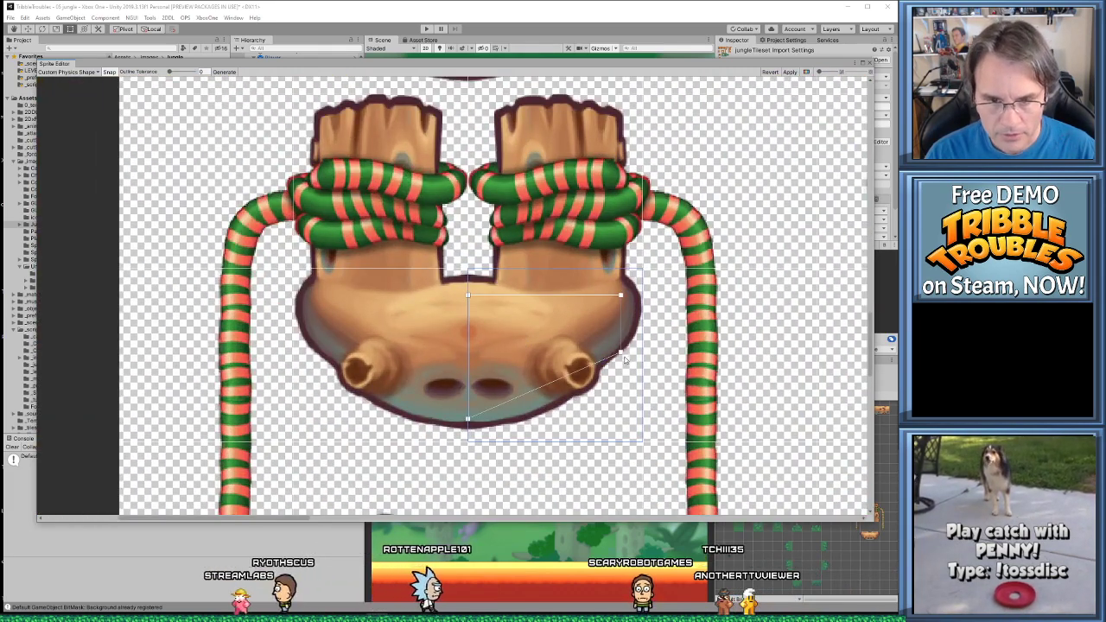
left_click_drag(620, 392, 616, 420)
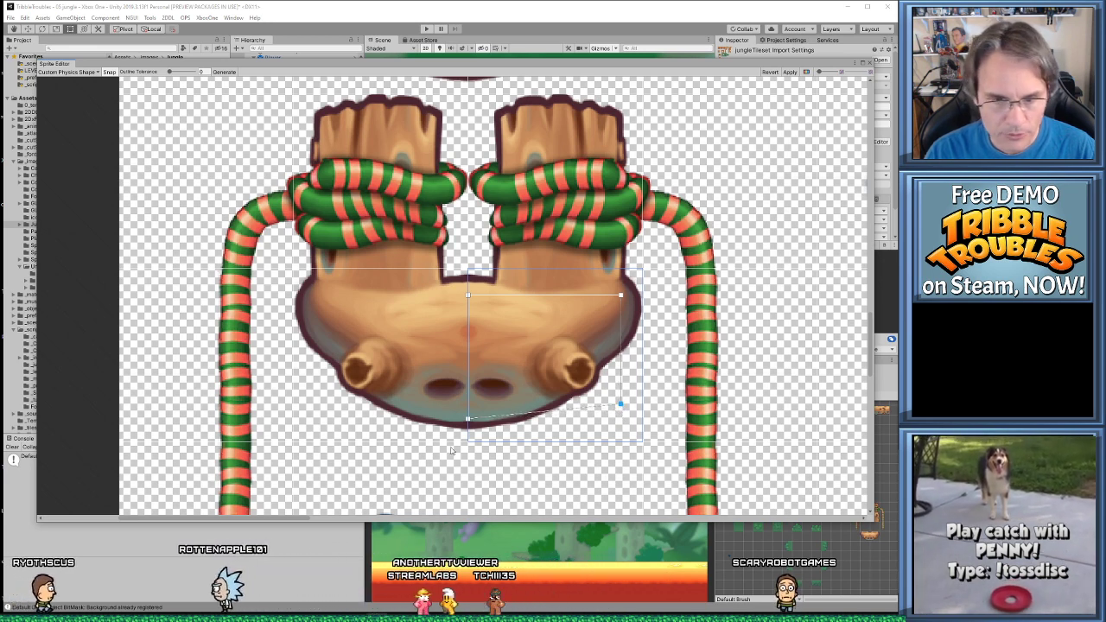
left_click(341, 406)
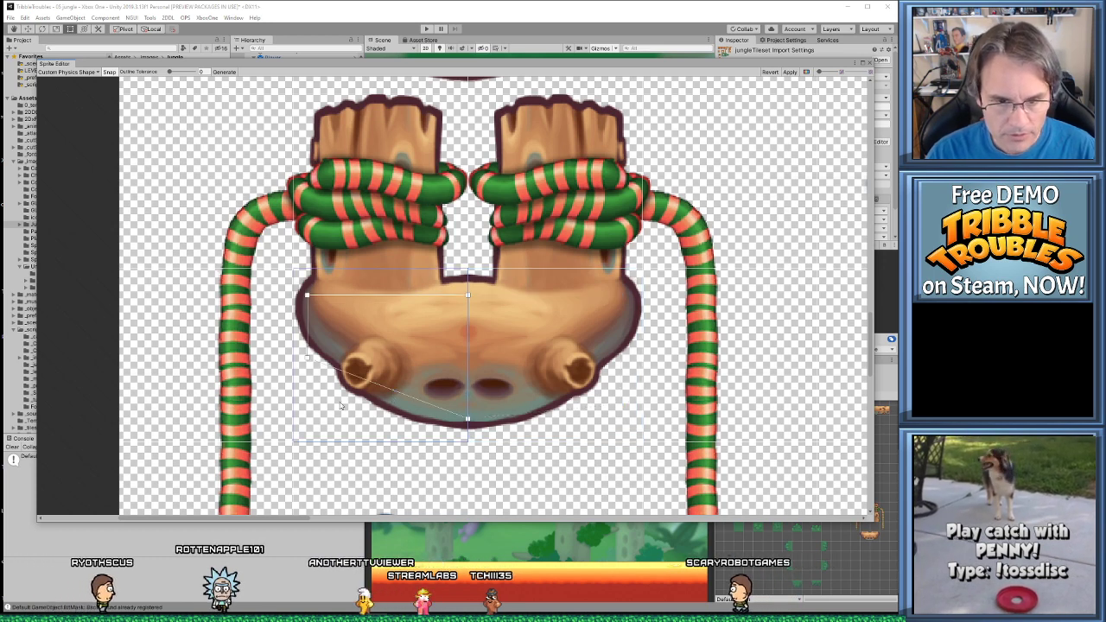
left_click_drag(308, 357, 308, 404)
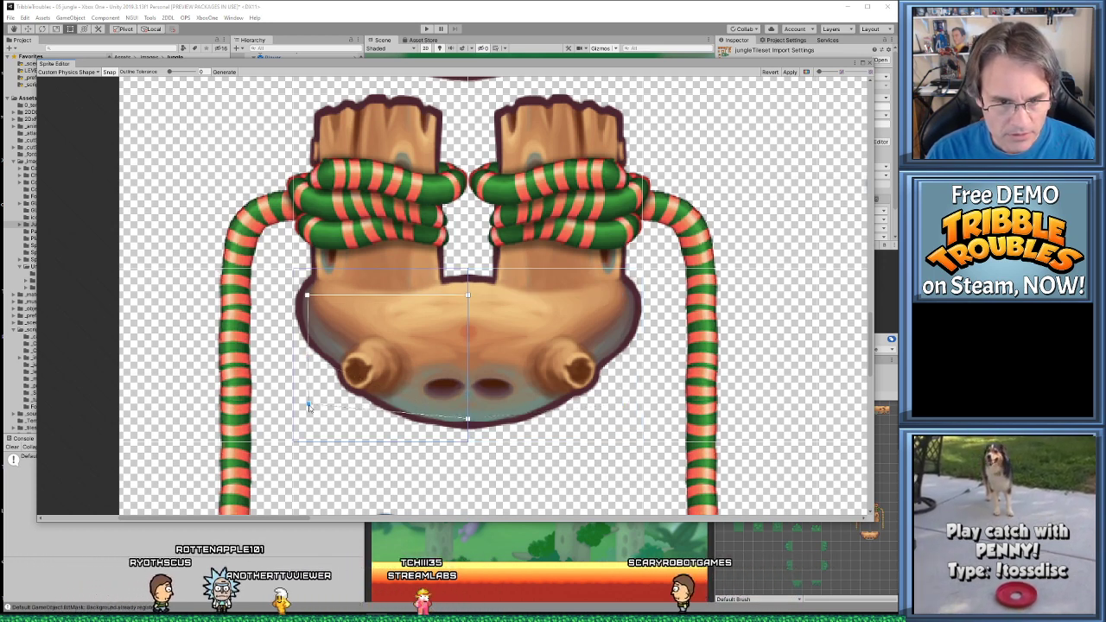
Recheck and compare the right and left halves' physics outlines
left_click(553, 435)
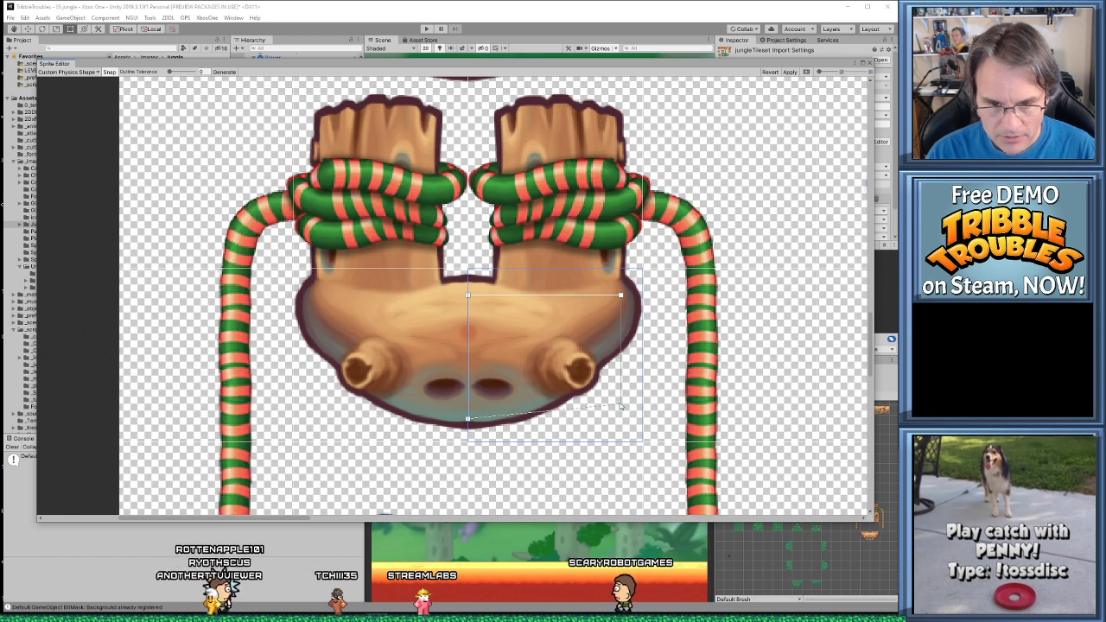
left_click(305, 410)
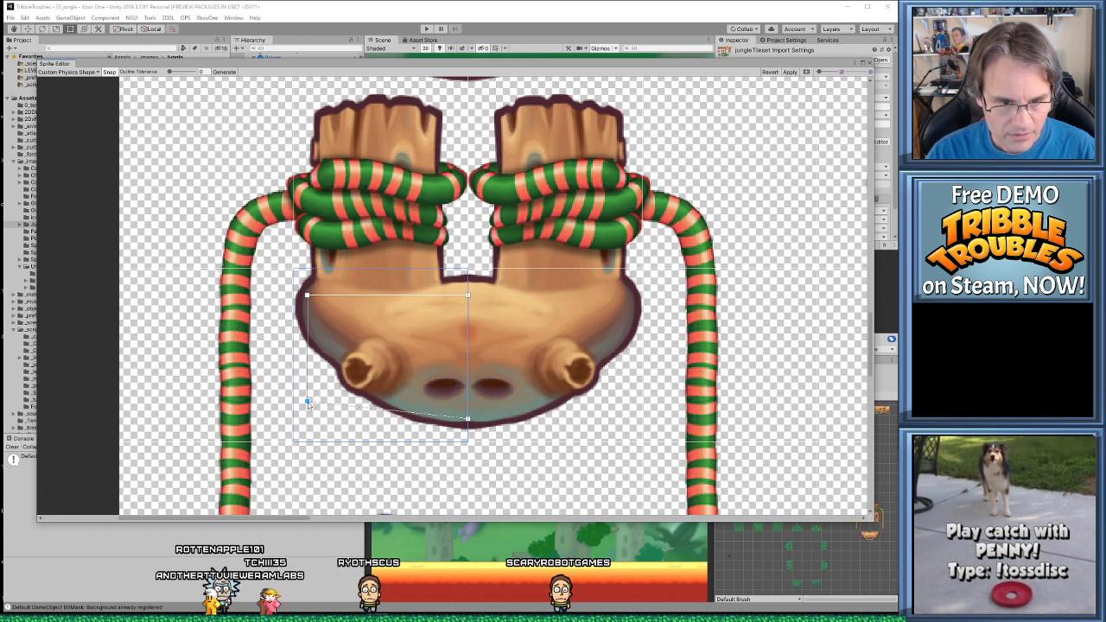
left_click(552, 429)
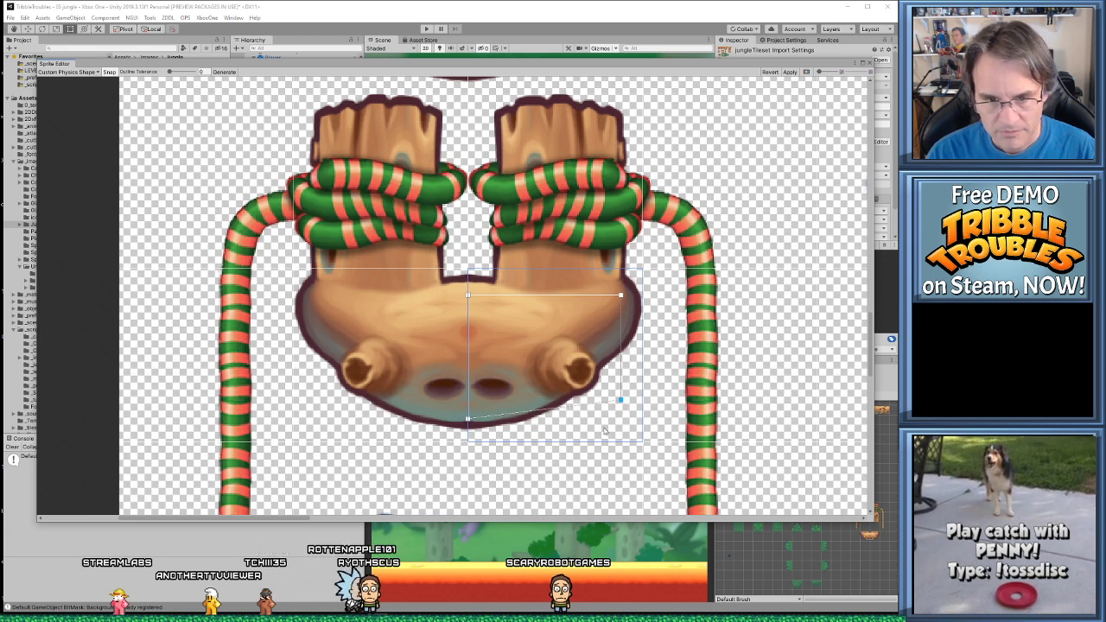
scroll(569, 471, "down", 5)
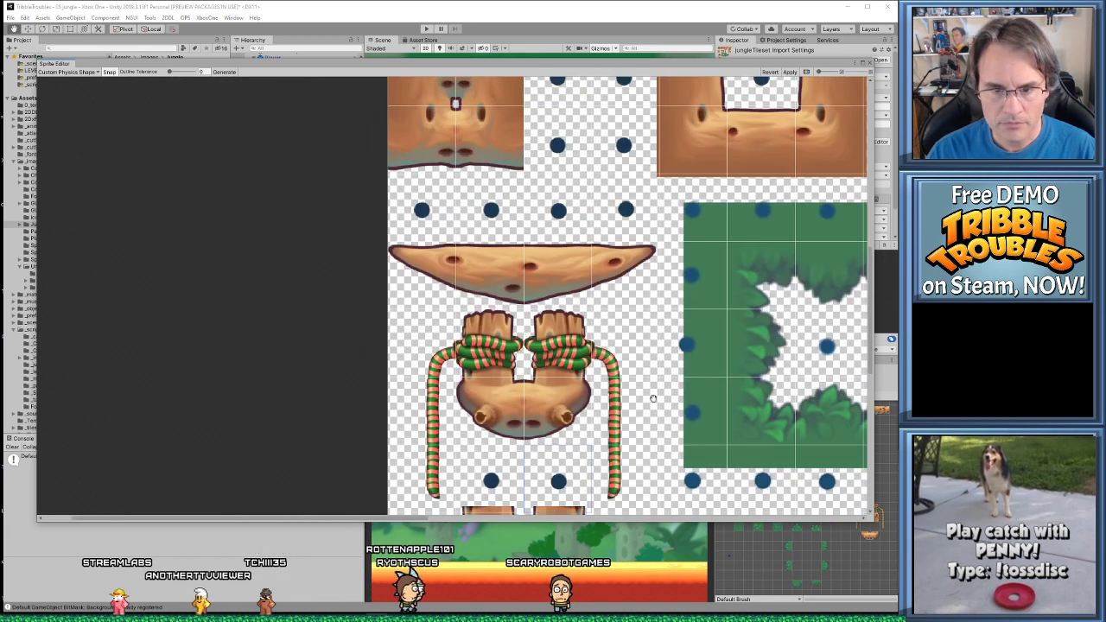
scroll(577, 387, "down", 3)
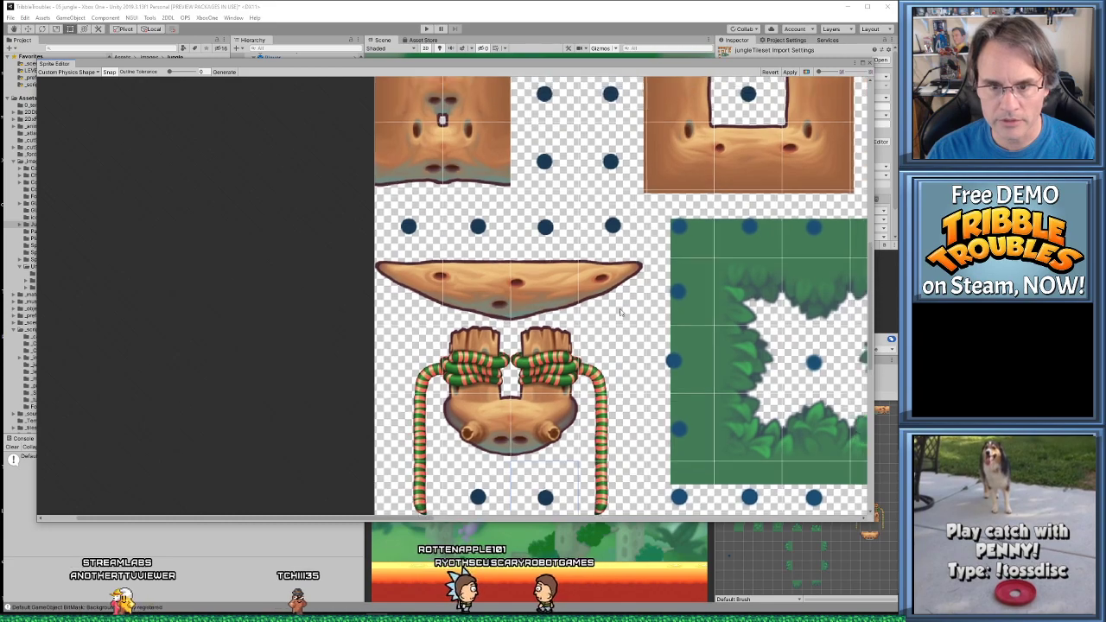
scroll(577, 387, "up", 6)
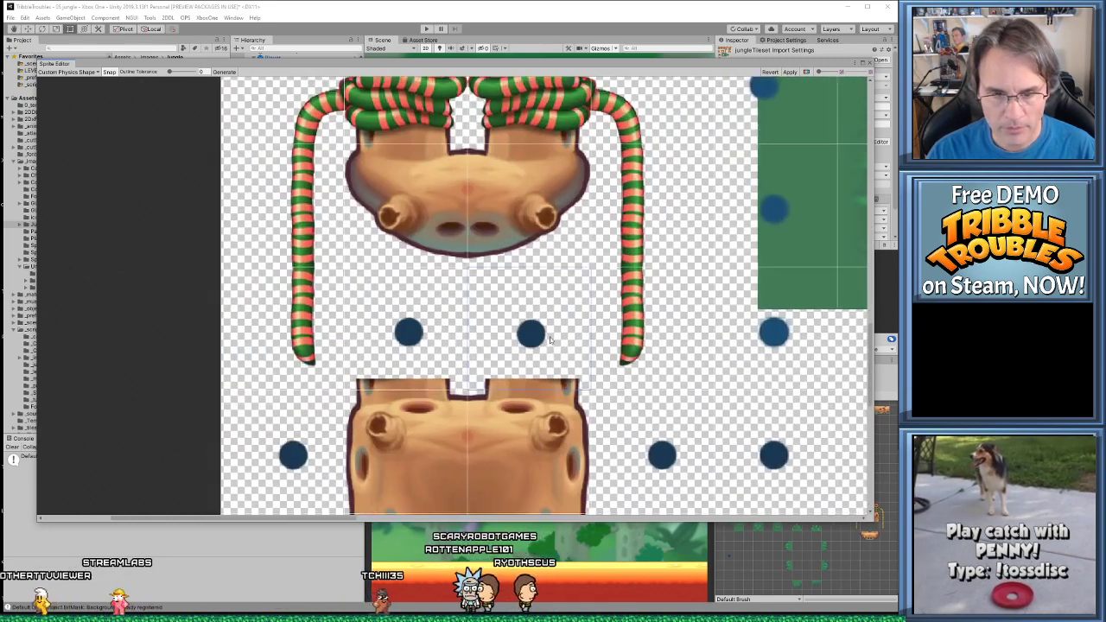
scroll(573, 283, "up", 2)
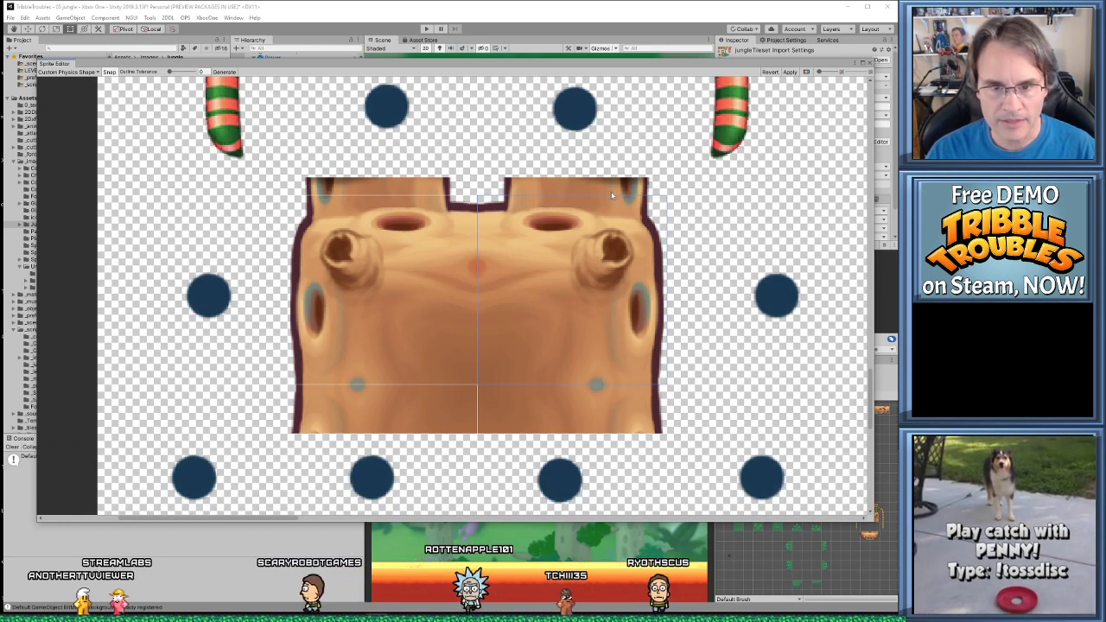
left_click(67, 72)
Generate the stump tile's outline, drop the top-centre point below the notch, pull bottom-right inward
left_click(69, 98)
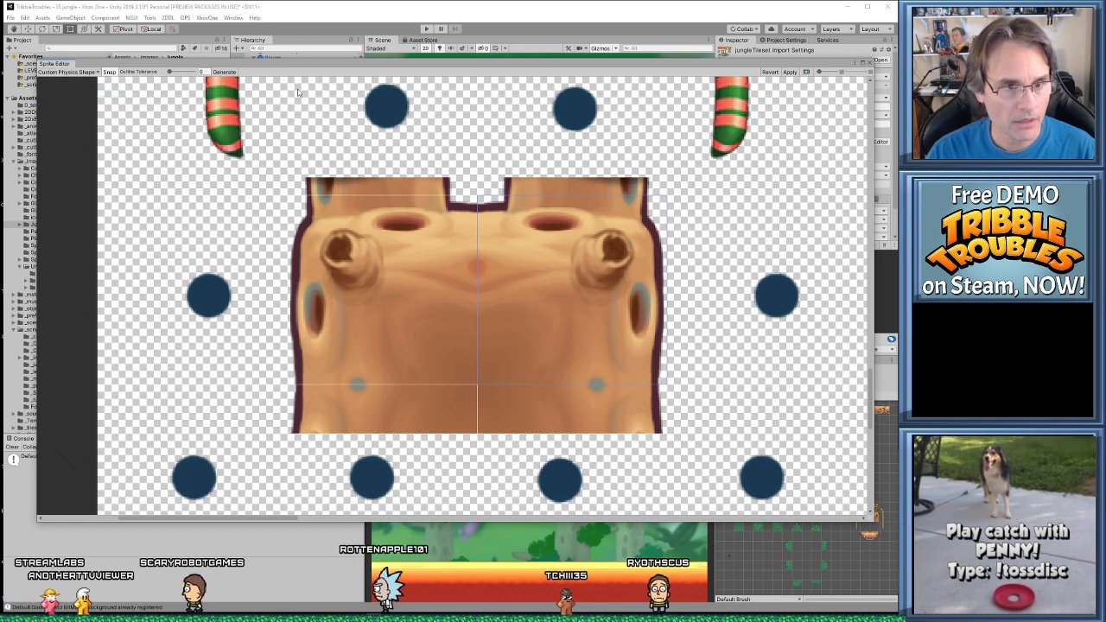
left_click(225, 73)
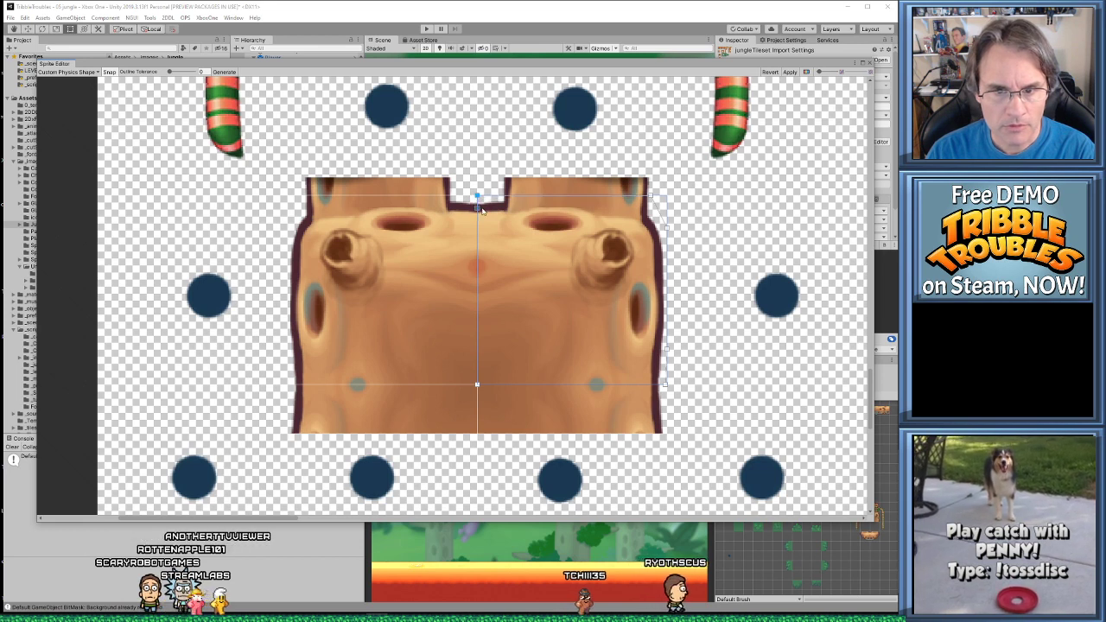
scroll(482, 210, "up", 2)
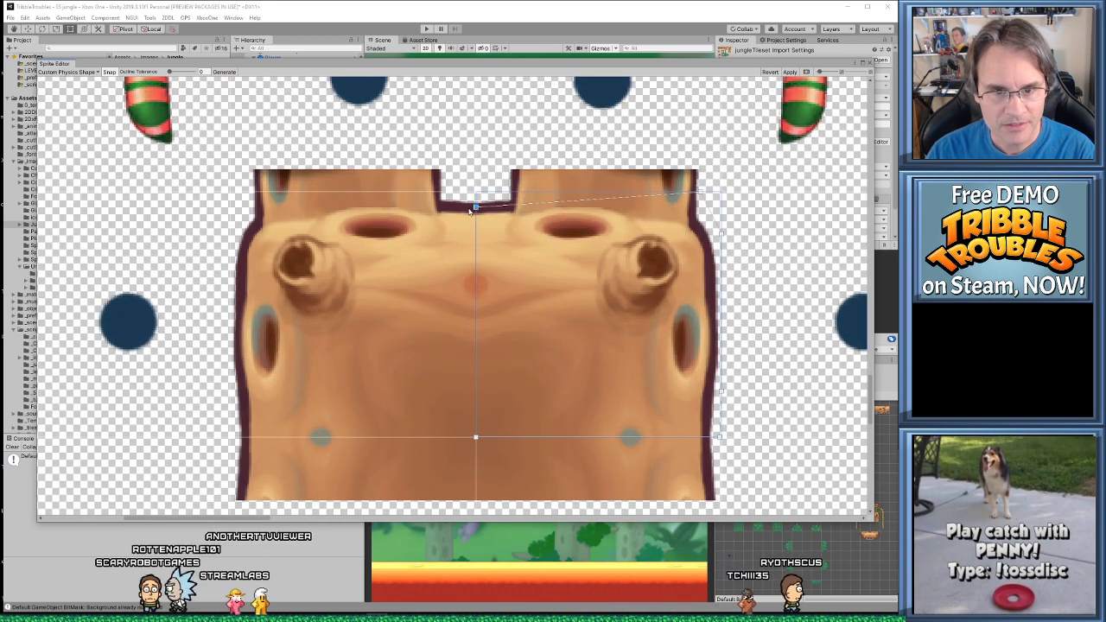
left_click_drag(472, 207, 475, 235)
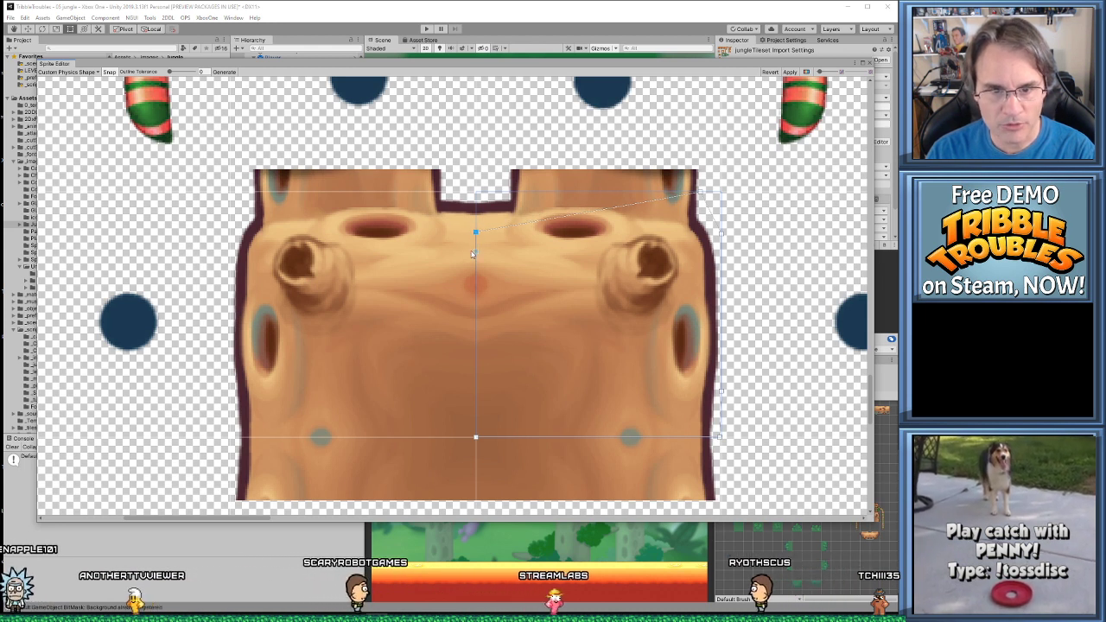
left_click(722, 234)
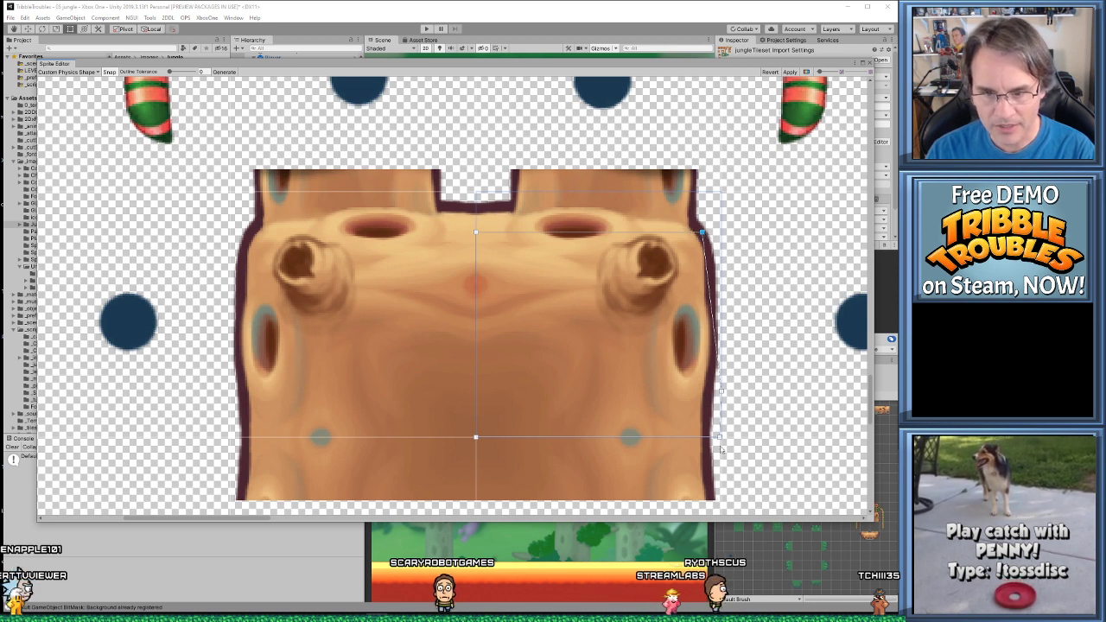
left_click_drag(719, 436, 702, 437)
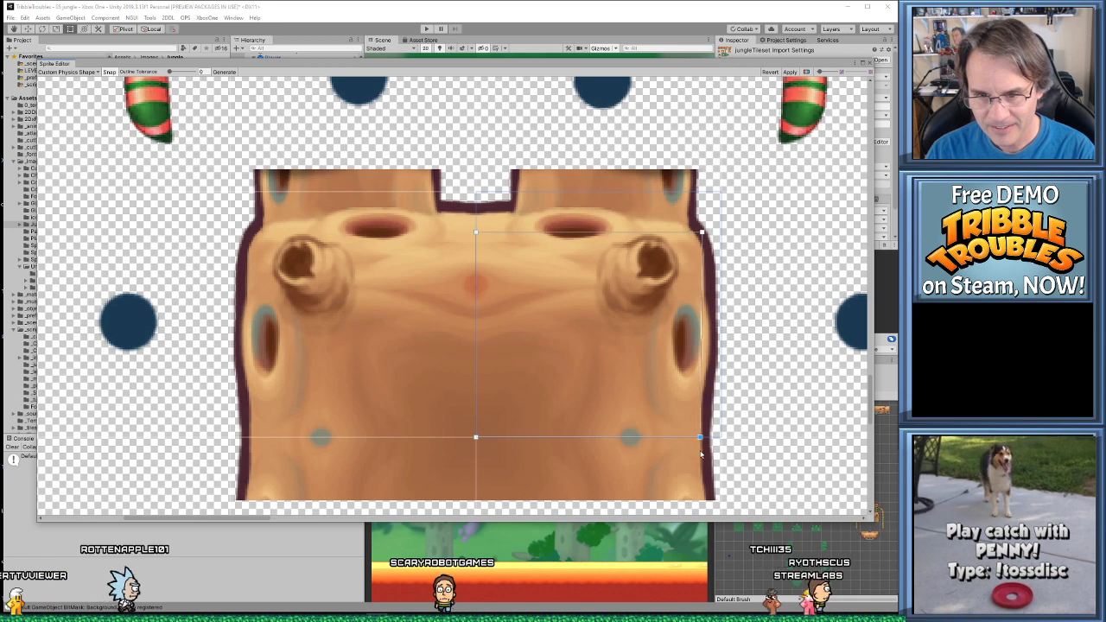
Move the top-left point down onto the wood, straighten the left edge, and apply
scroll(671, 414, "down", 2)
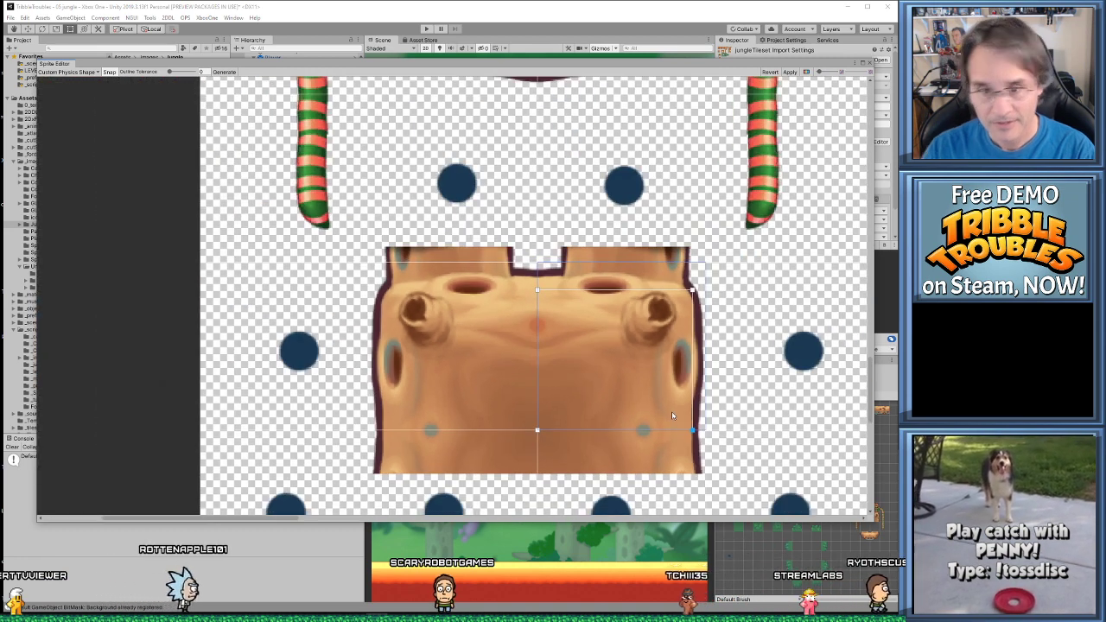
scroll(445, 350, "up", 2)
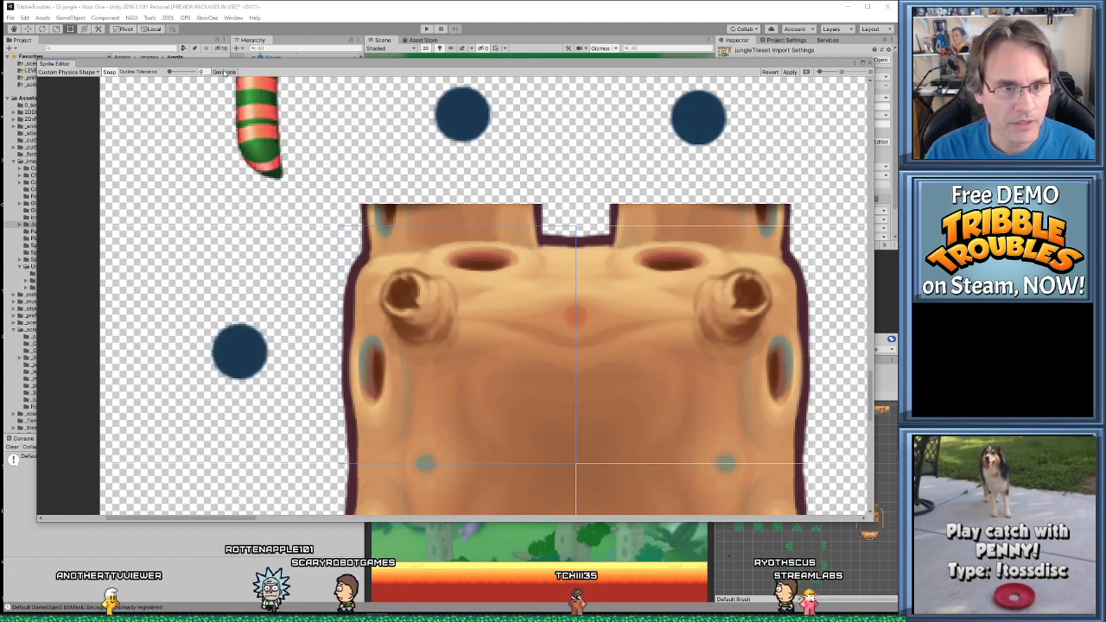
left_click(575, 463)
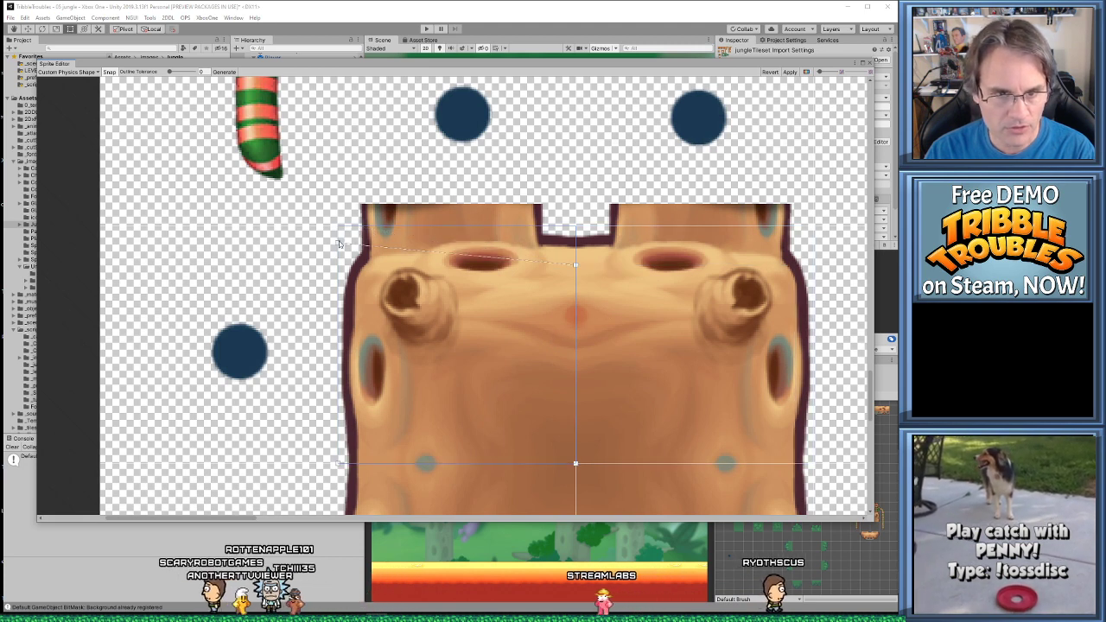
left_click_drag(339, 245, 362, 268)
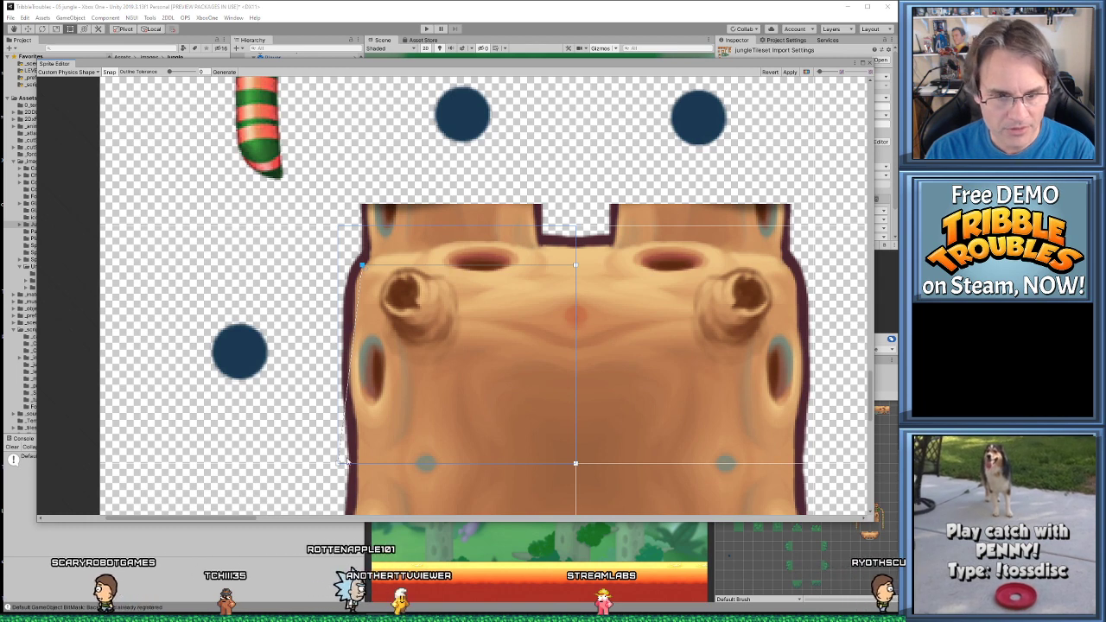
left_click_drag(346, 460, 362, 464)
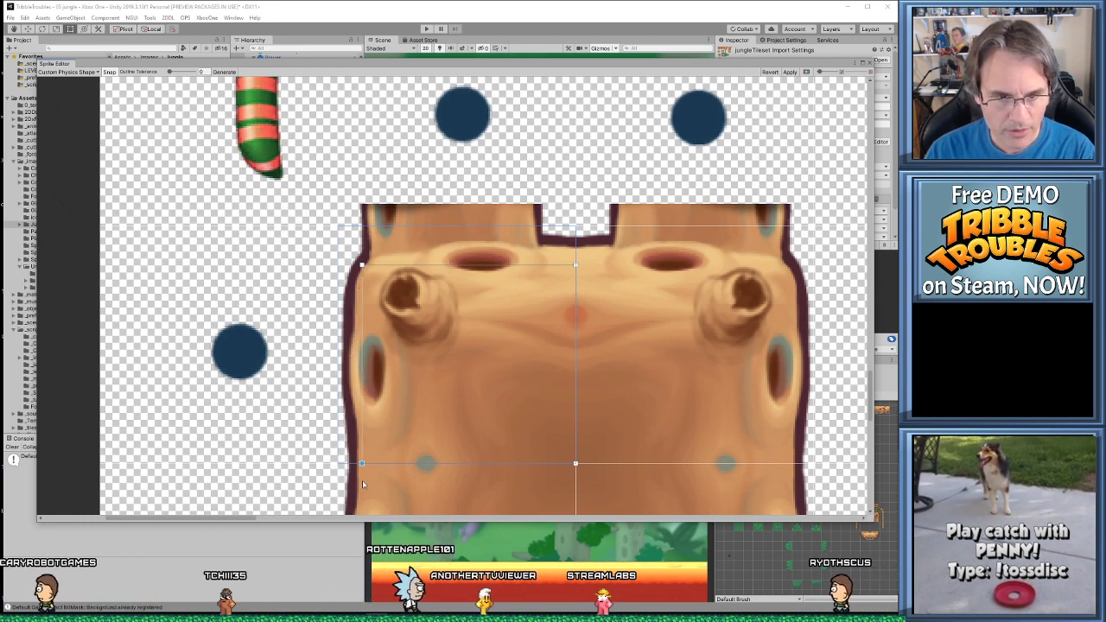
left_click(788, 72)
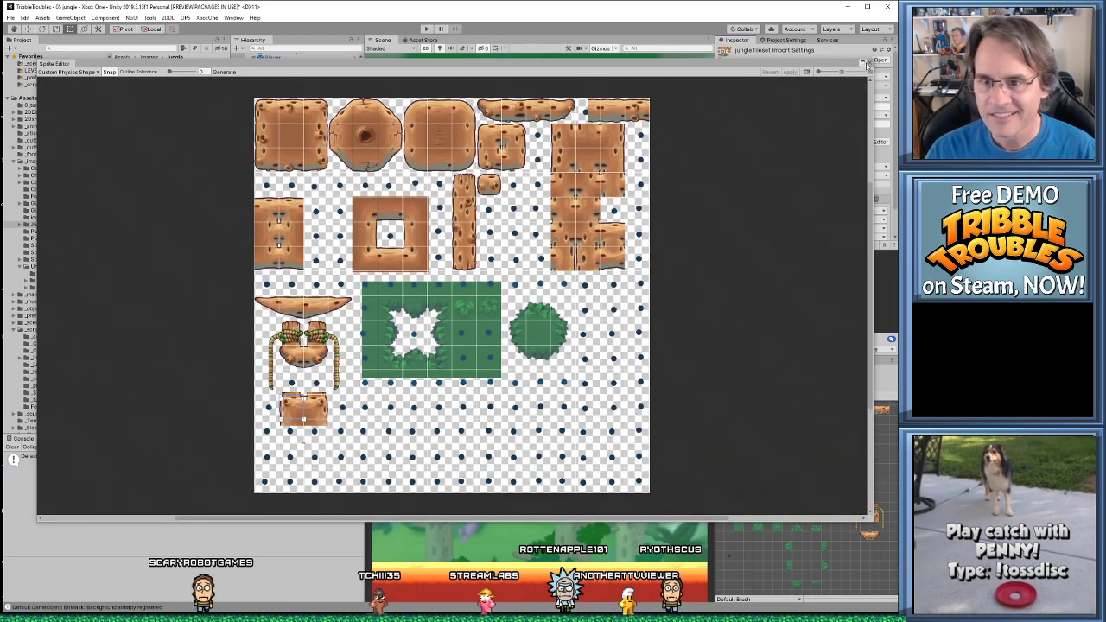
Close the Sprite Editor and start playing the 05_jungle level
left_click(862, 63)
left_click(426, 29)
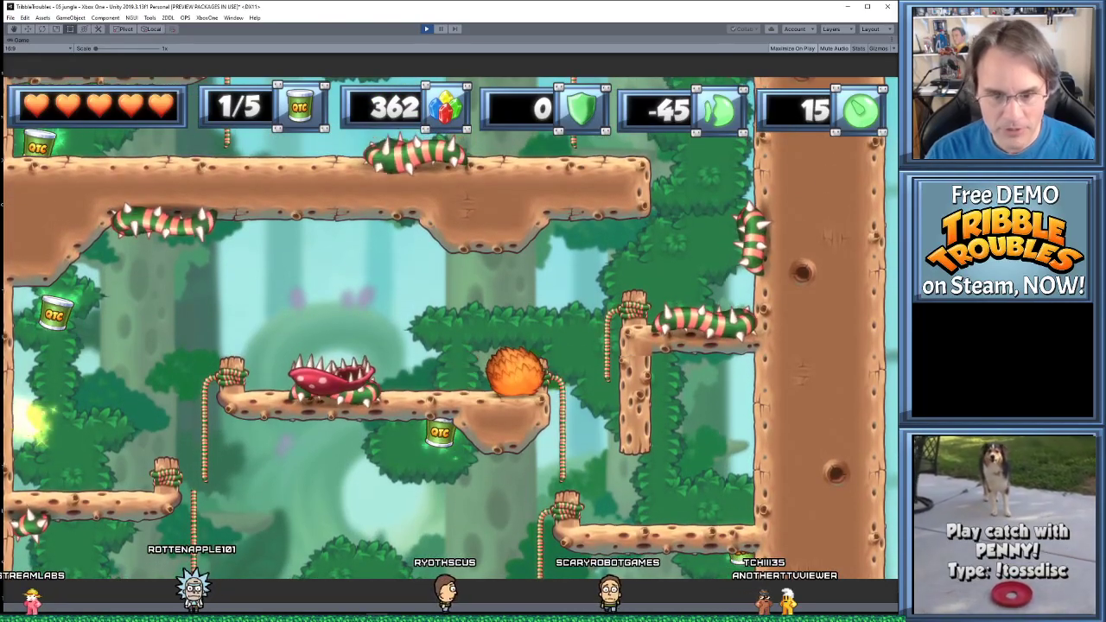
Leave the maximized Game view and frame the Player in the Scene view
key("shift+space")
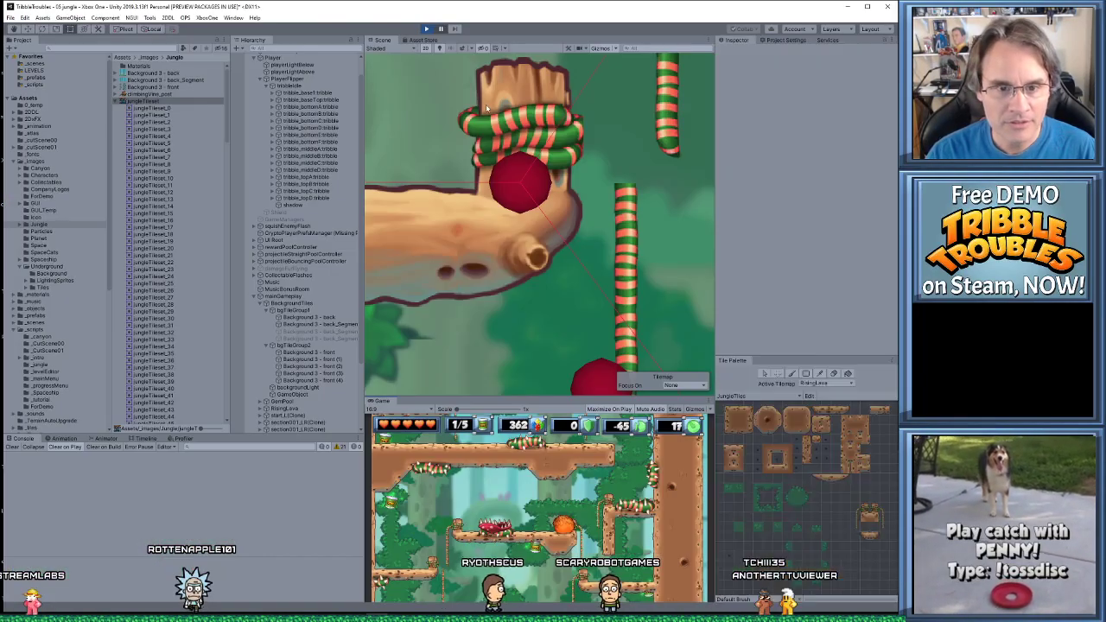
scroll(415, 225, "down", 3)
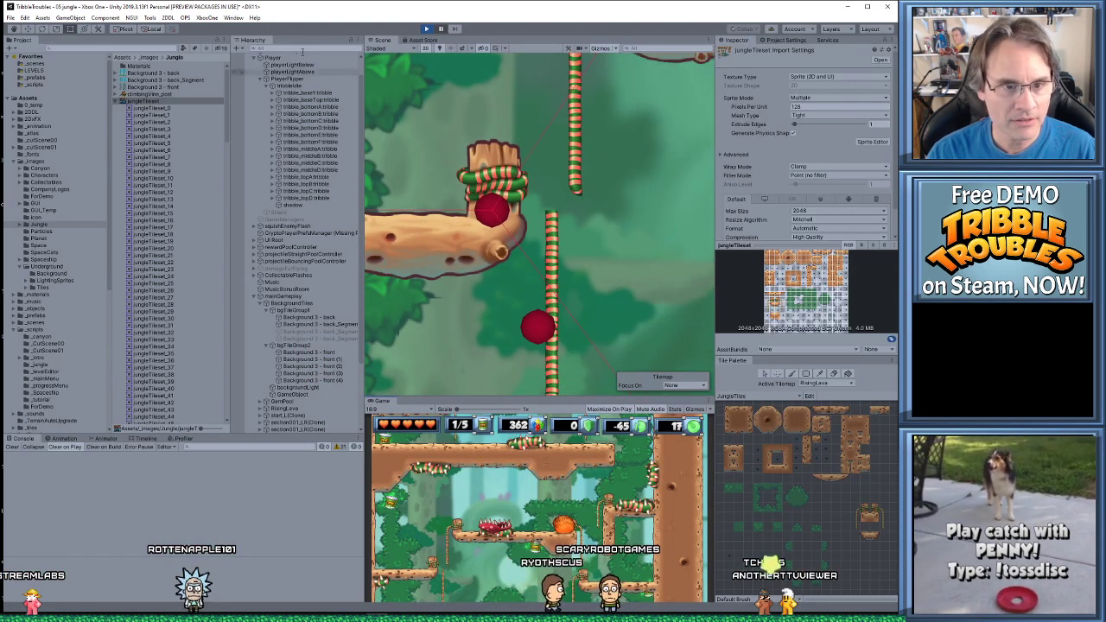
scroll(301, 65, "up", 2)
left_click(293, 77)
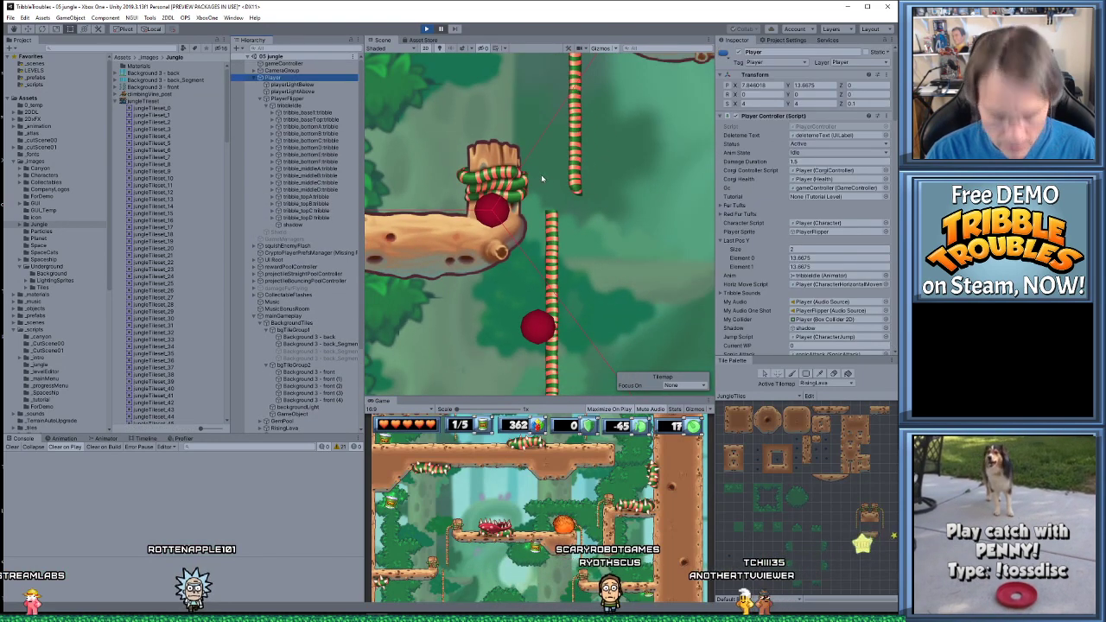
key("f")
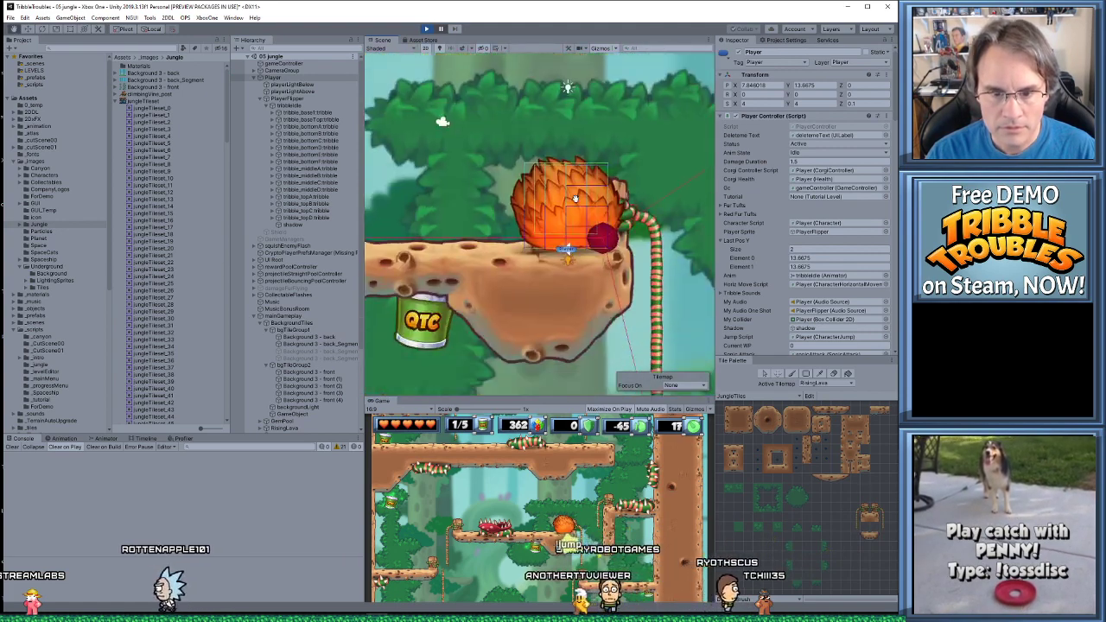
Select Tilemap_Foreground and zoom and pan along its collider around the vine-wrapped stump
left_click(586, 215)
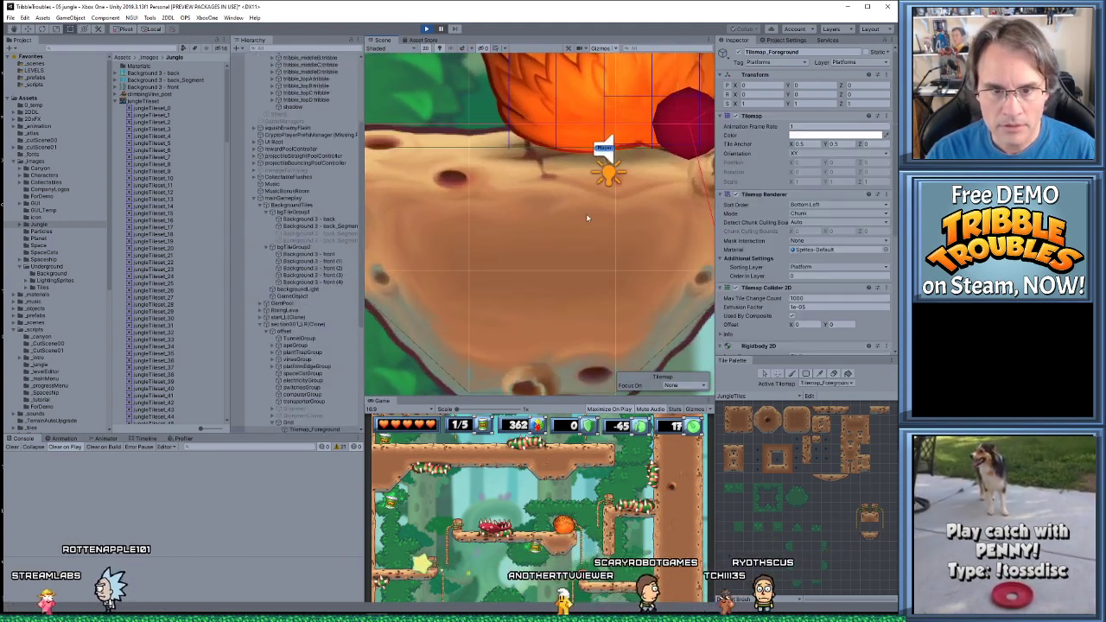
scroll(545, 252, "down", 3)
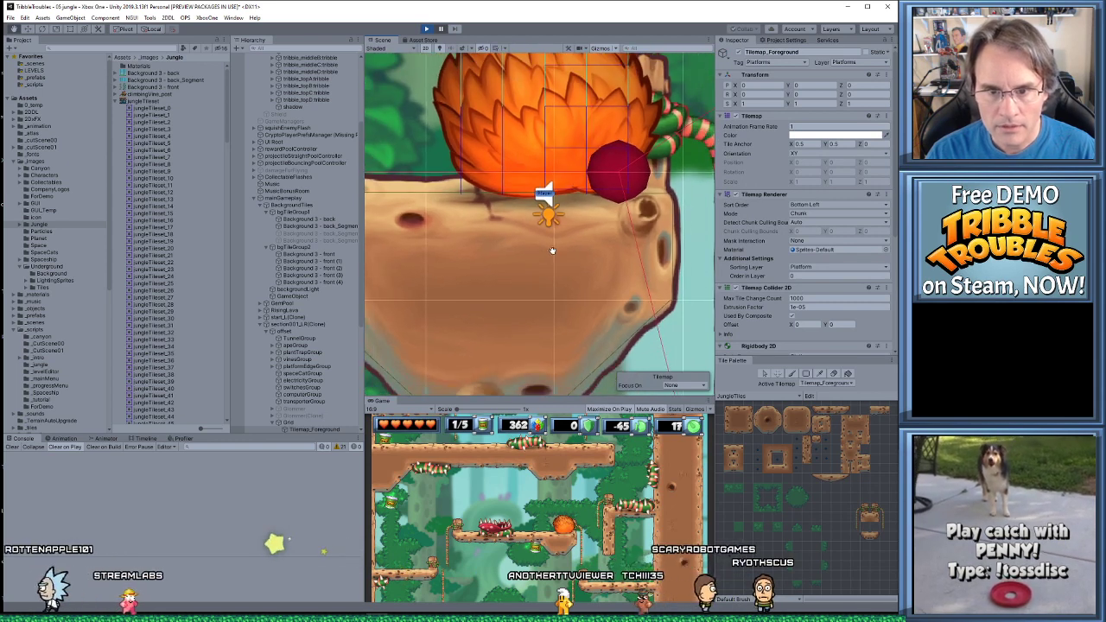
scroll(640, 202, "up", 1)
scroll(640, 202, "down", 3)
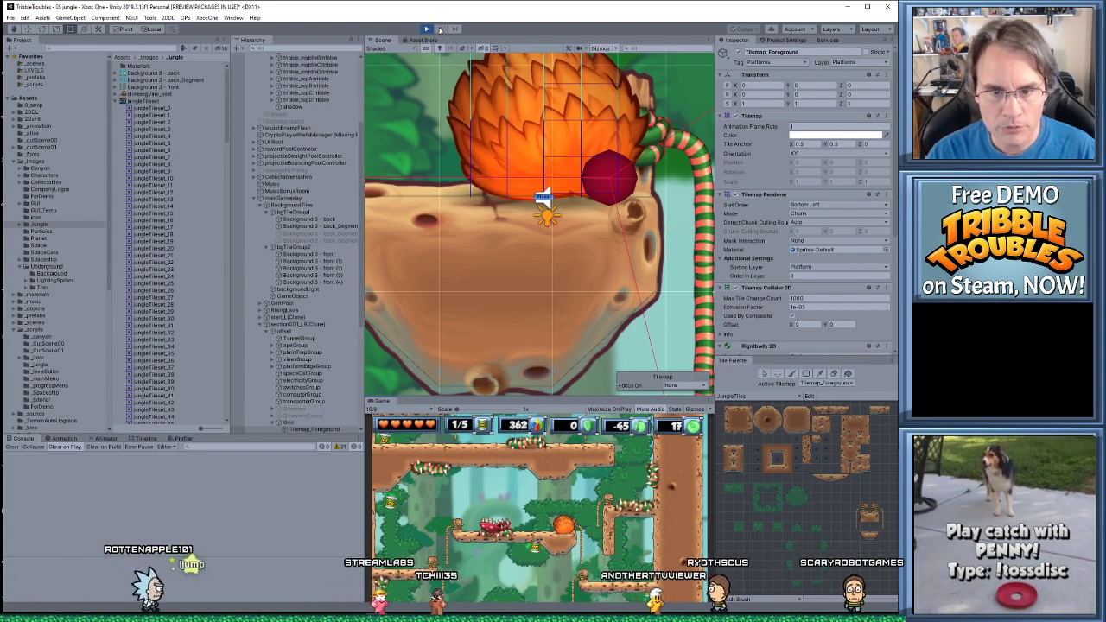
scroll(559, 255, "up", 6)
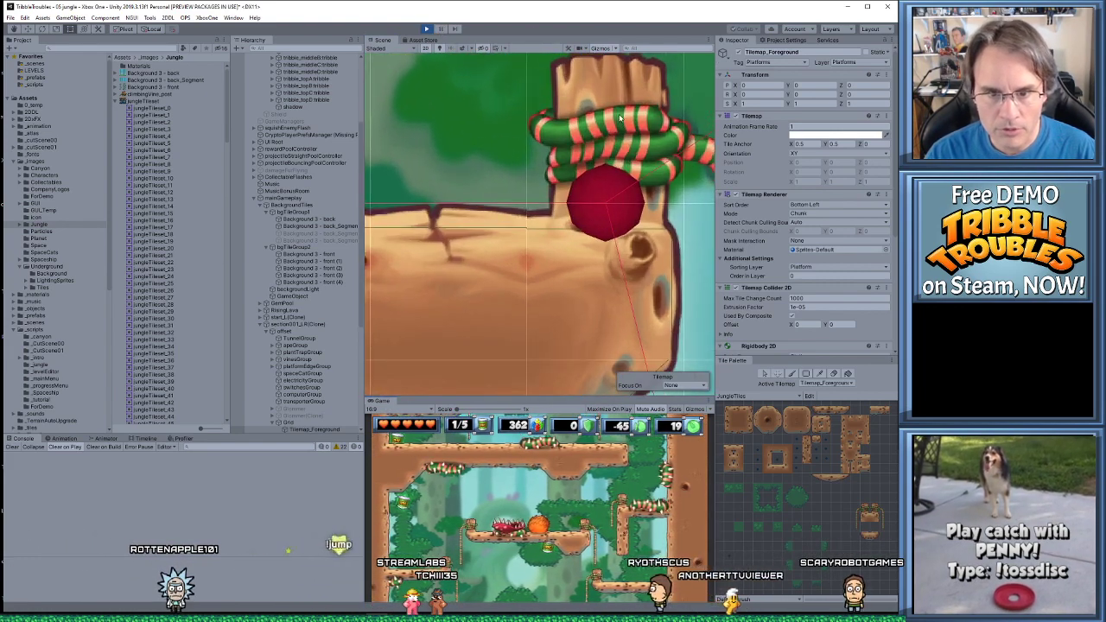
scroll(557, 255, "up", 8)
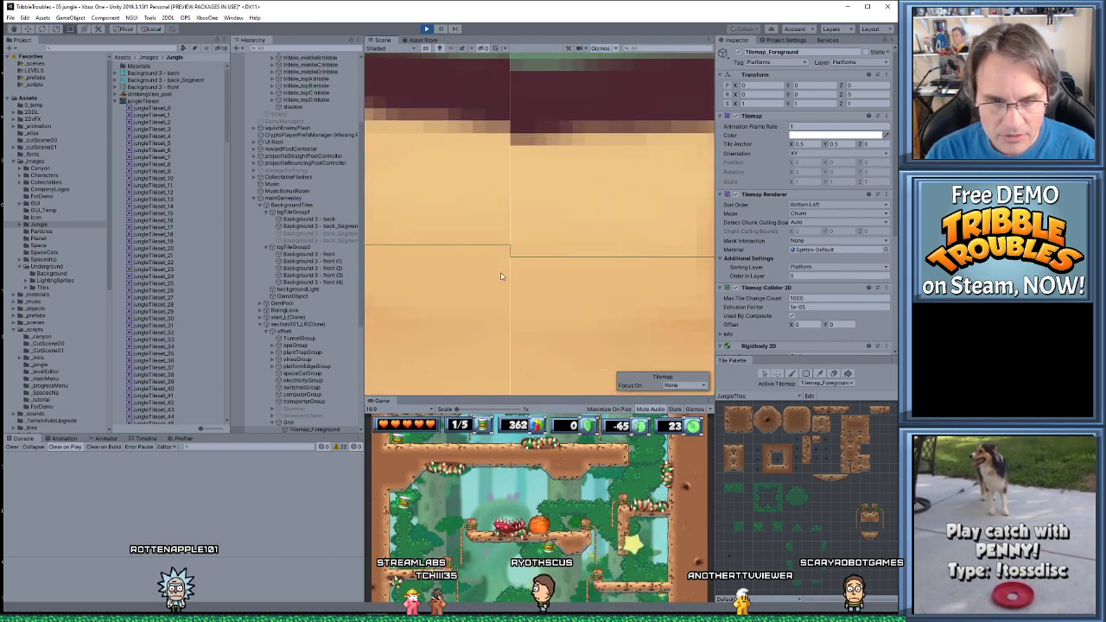
scroll(500, 275, "down", 1)
scroll(499, 278, "down", 1)
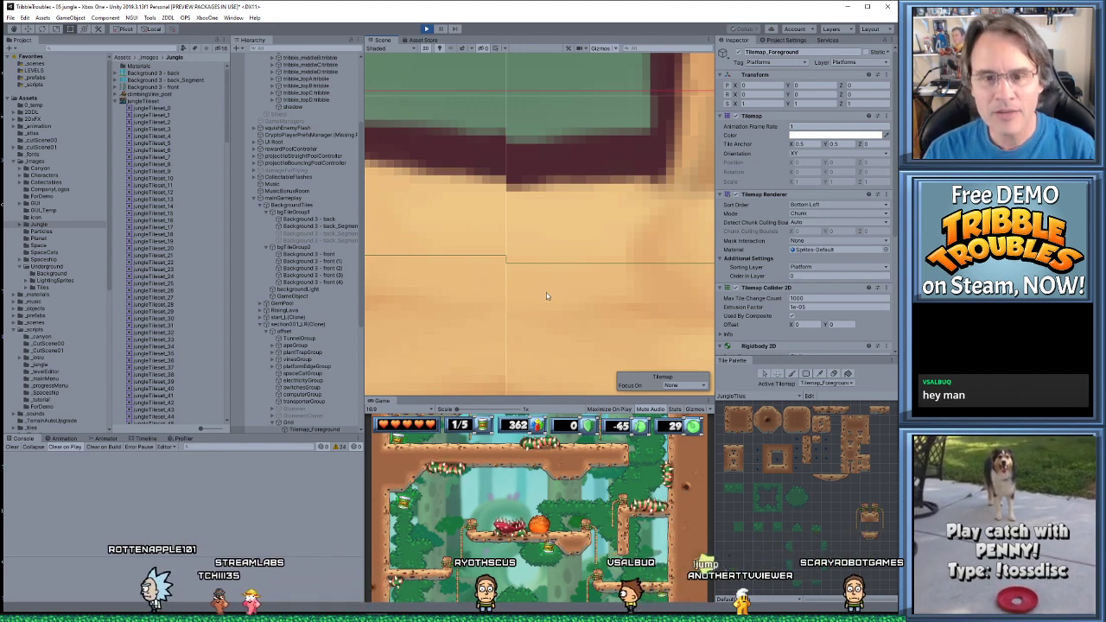
middle_click_drag(546, 294, 530, 354)
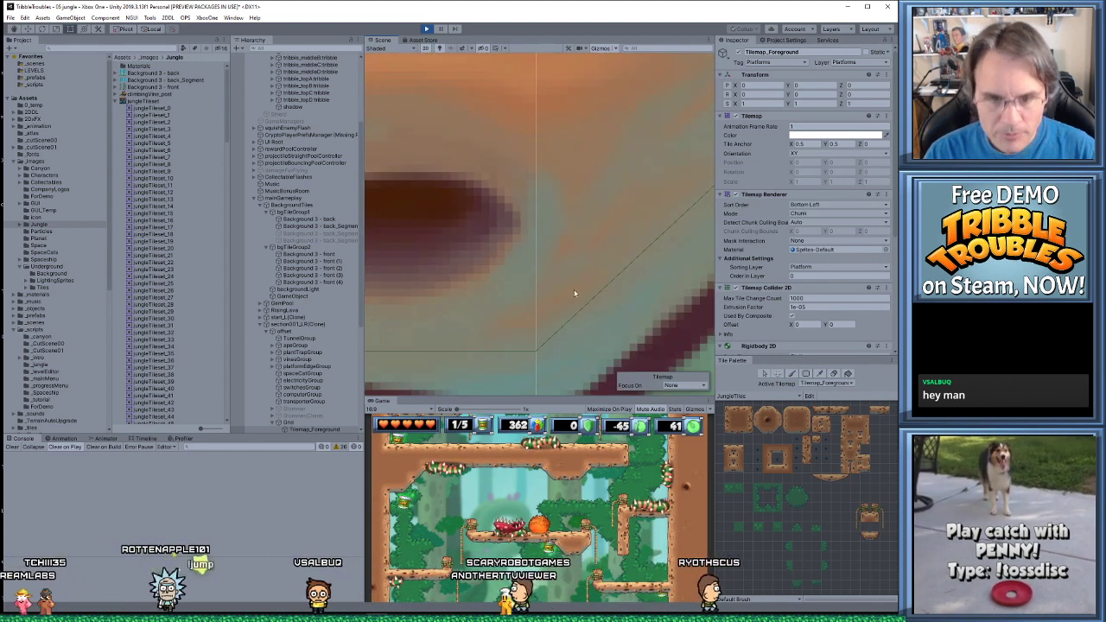
middle_click_drag(575, 294, 536, 186)
middle_click_drag(525, 296, 516, 233)
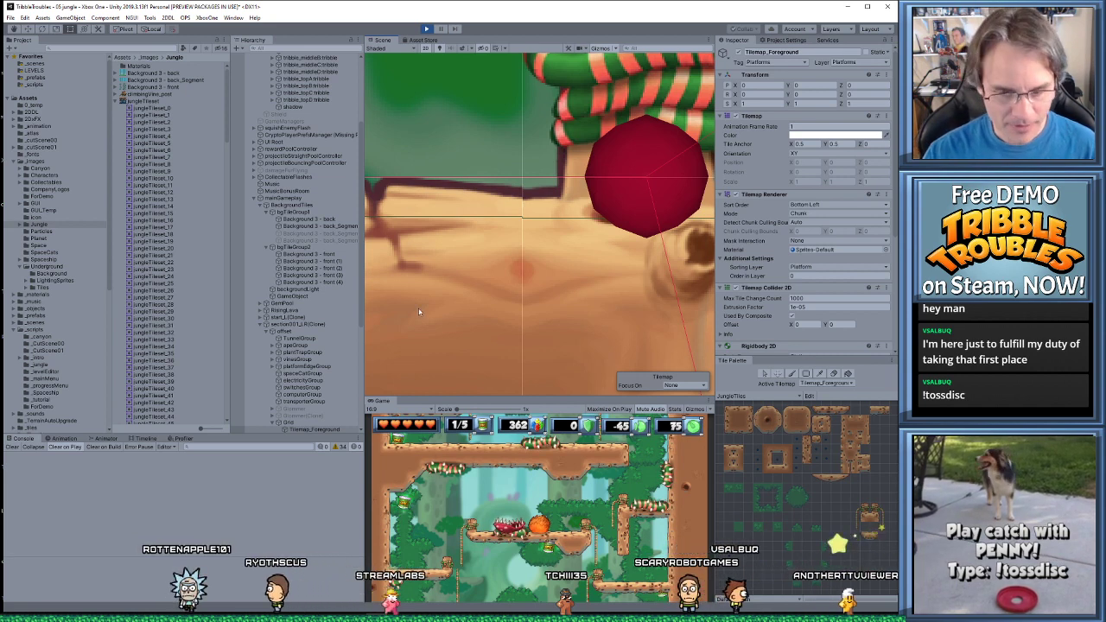
Stop Play mode, reopen jungleTileset's Sprite Editor, select the log base tile and list editing modes
key("ctrl+p")
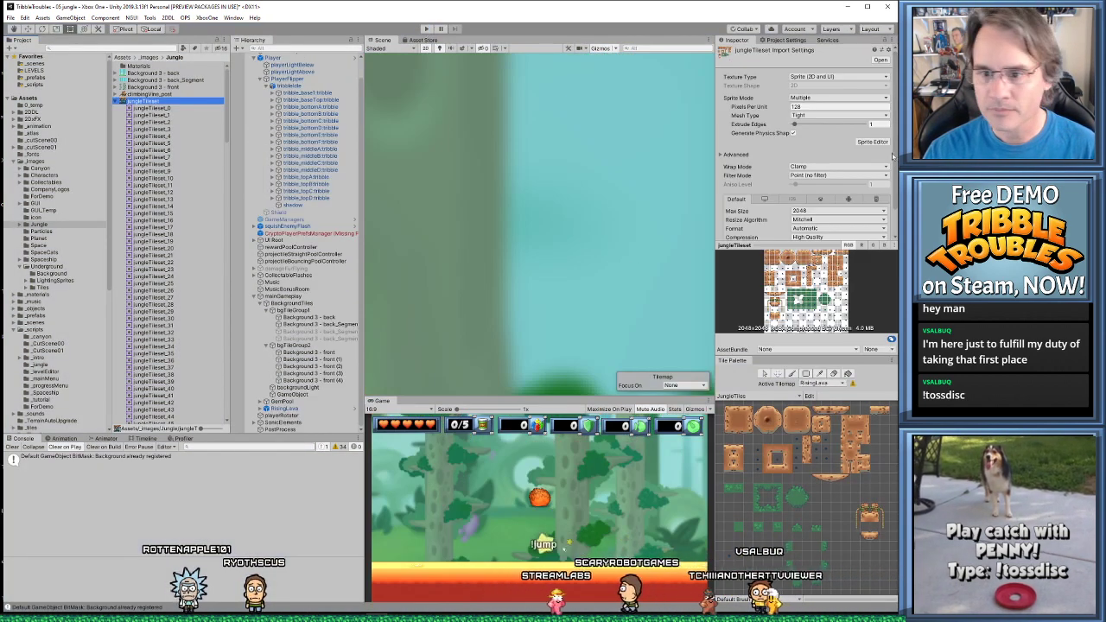
left_click(871, 142)
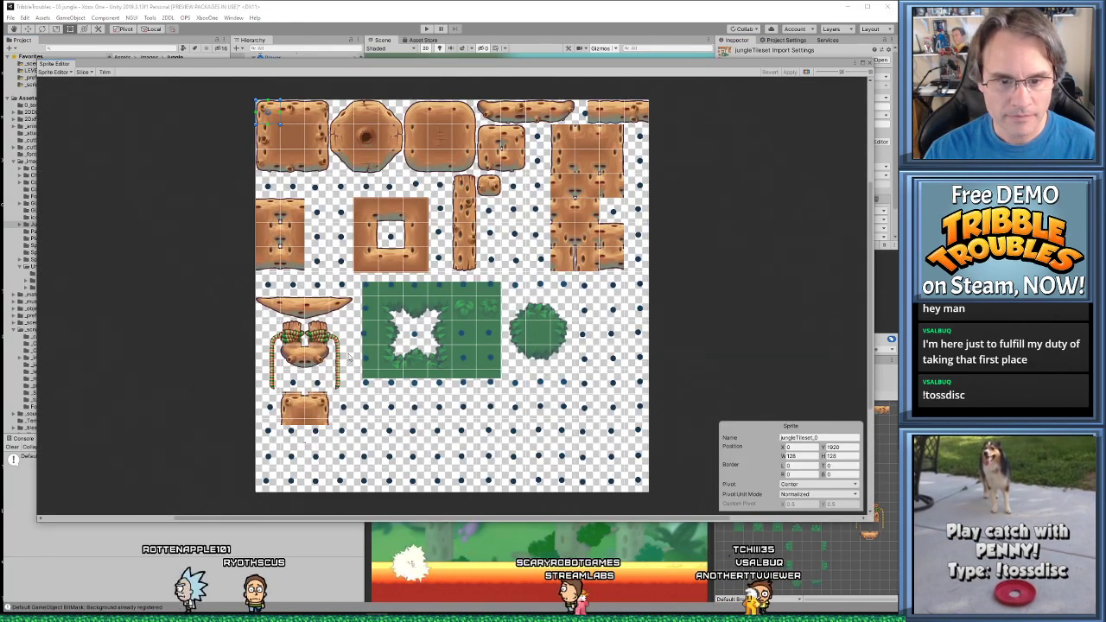
scroll(349, 357, "up", 10)
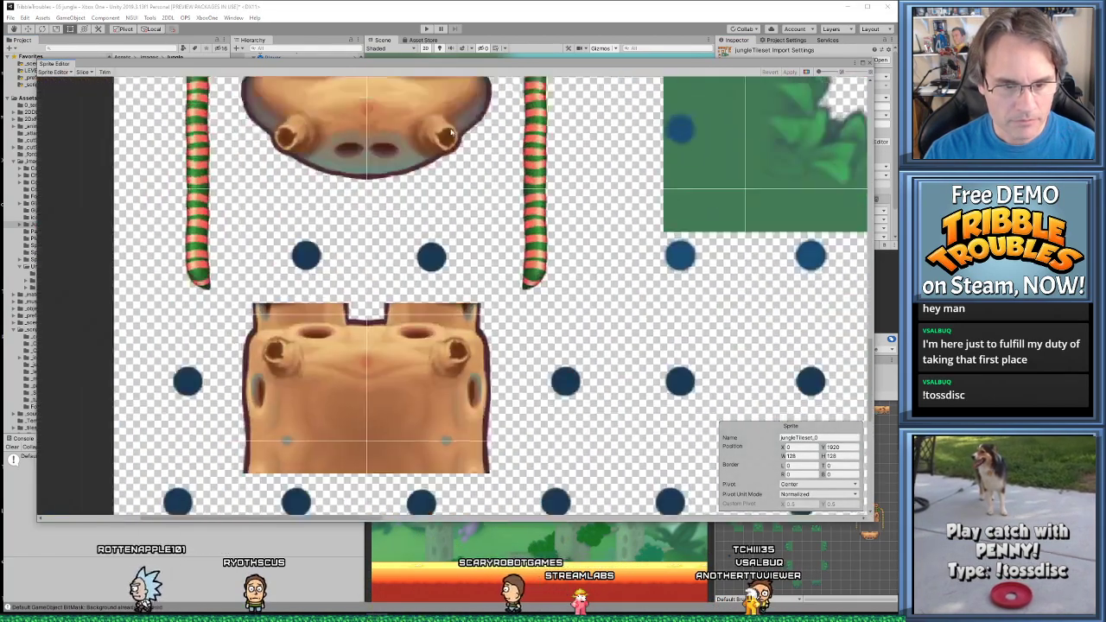
scroll(432, 450, "up", 5)
left_click(373, 248)
scroll(374, 247, "up", 2)
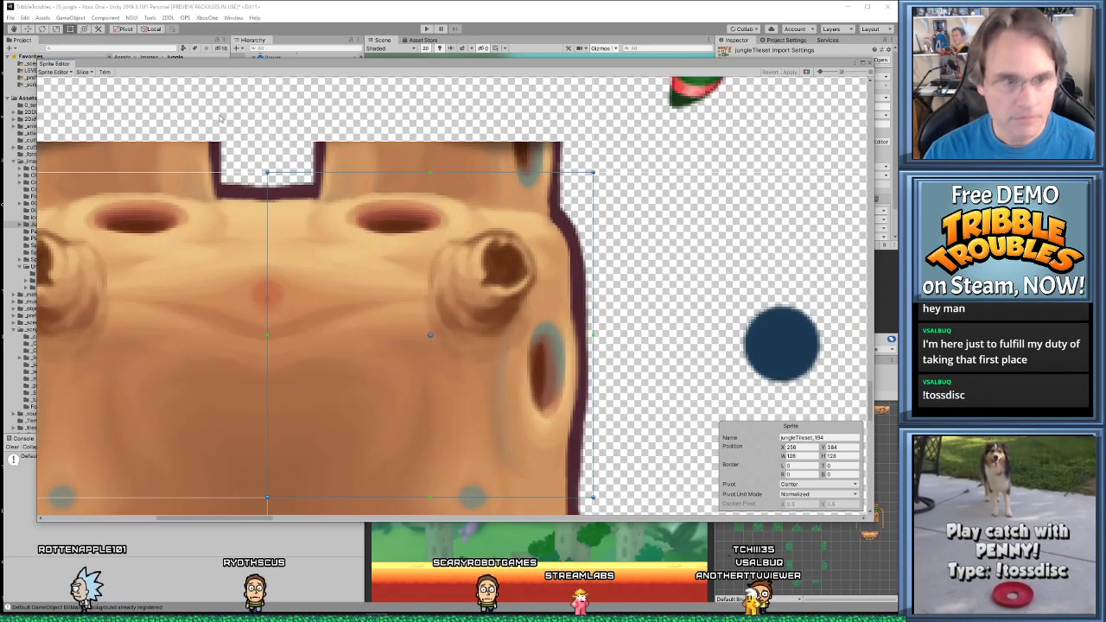
left_click(53, 71)
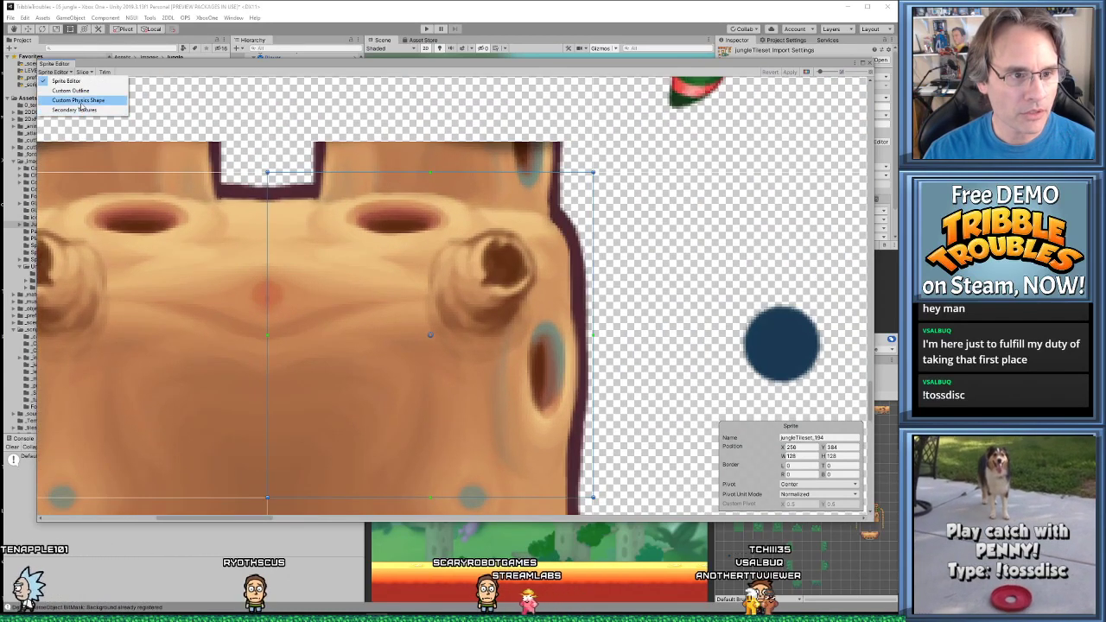
In Custom Physics Shape mode, nudge the log tile's top-middle and left points level, then close
left_click(63, 100)
scroll(465, 220, "up", 2)
left_click_drag(211, 228, 210, 224)
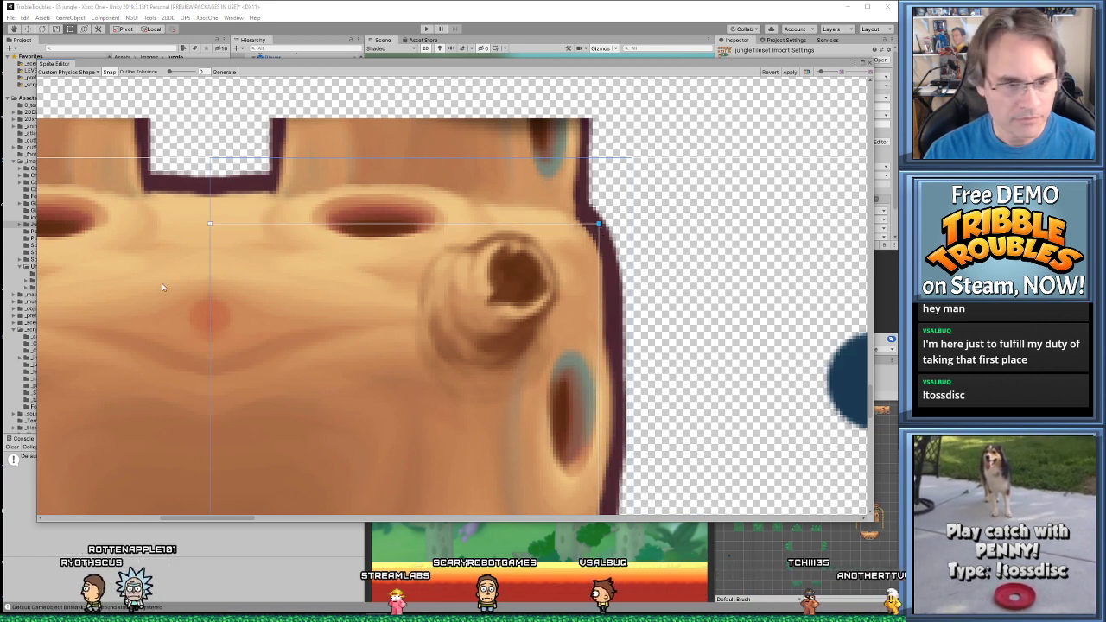
middle_click_drag(162, 281, 513, 242)
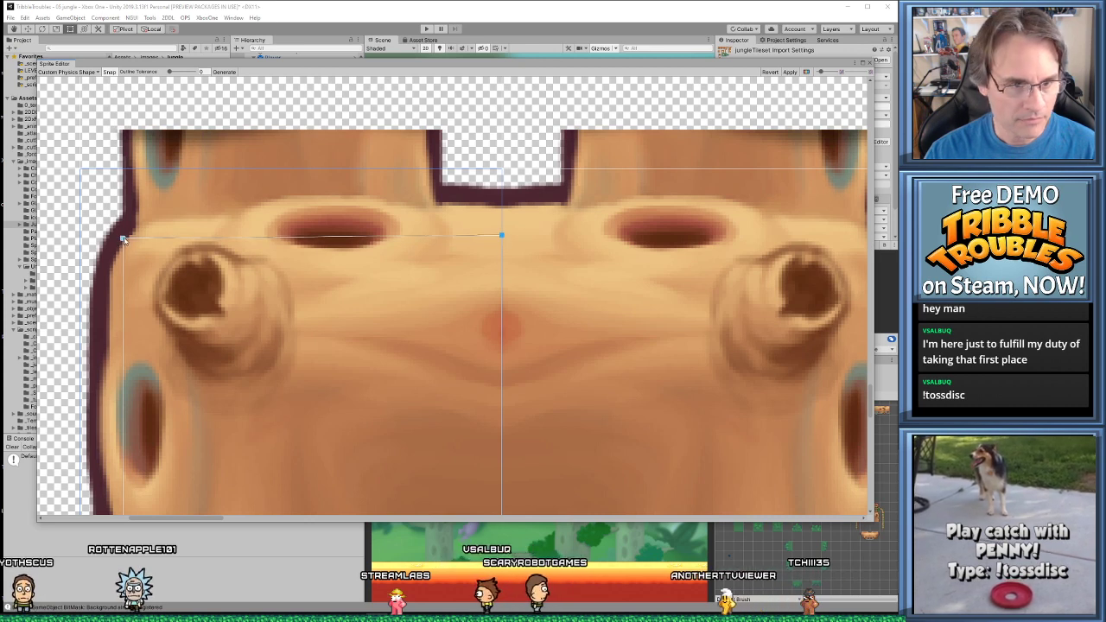
left_click_drag(123, 239, 124, 235)
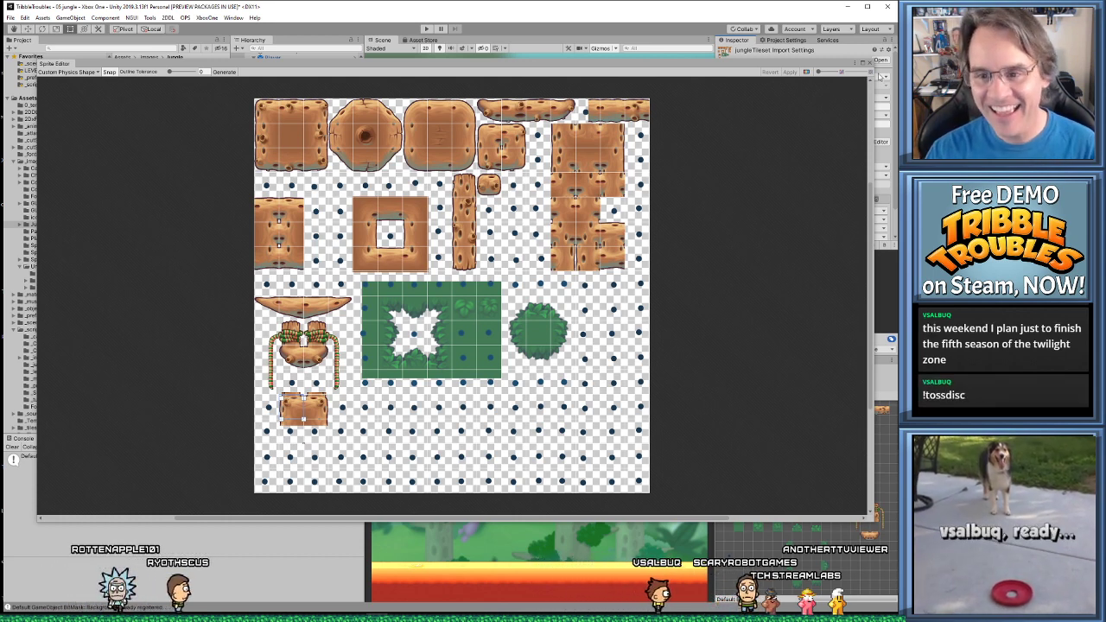
left_click(870, 62)
Start Play mode and zoom the Scene view out over the platform and vine post
left_click(426, 29)
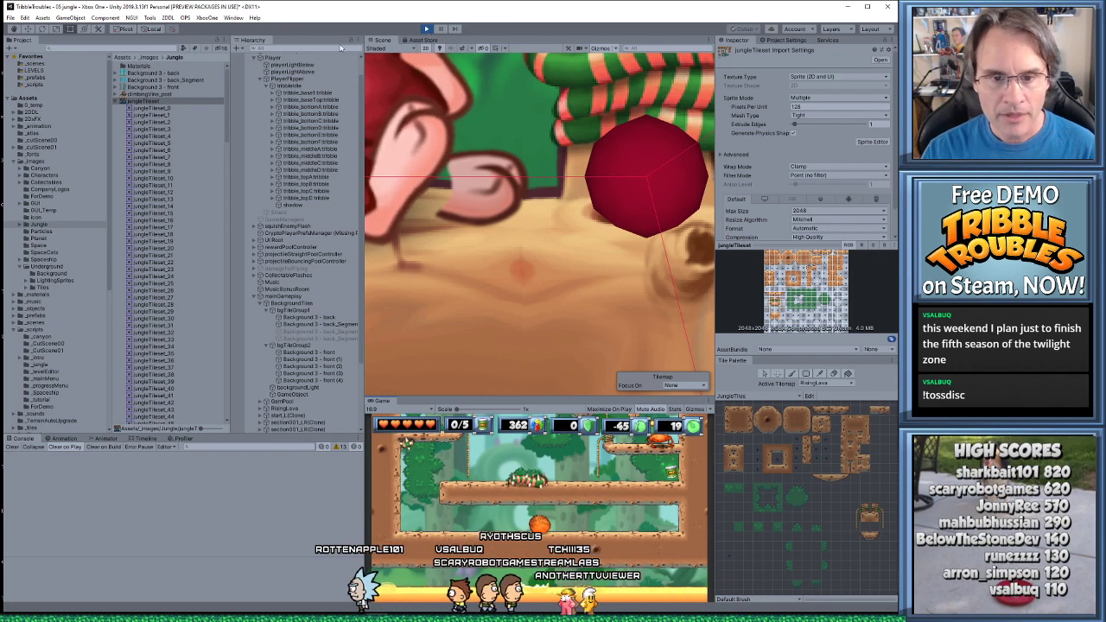
scroll(616, 266, "down", 4)
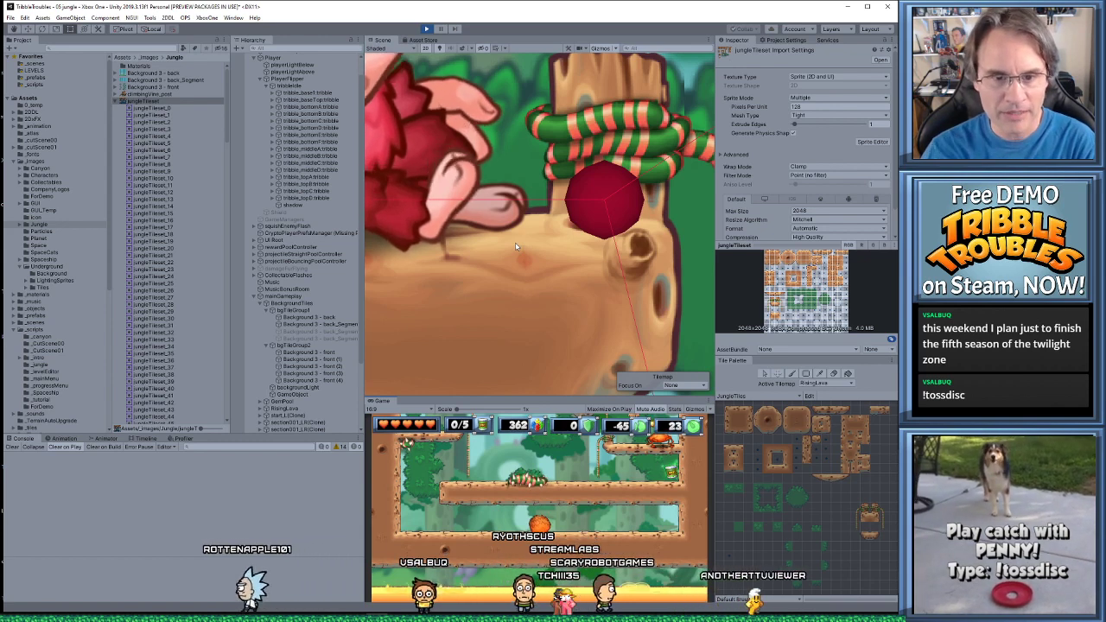
scroll(515, 248, "down", 2)
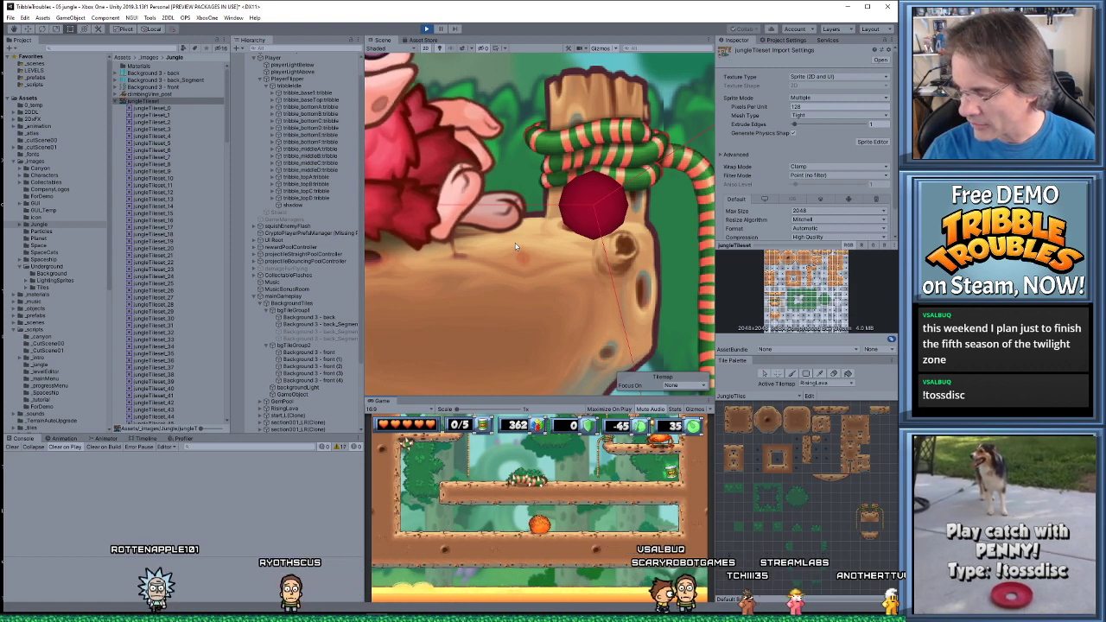
scroll(516, 246, "down", 2)
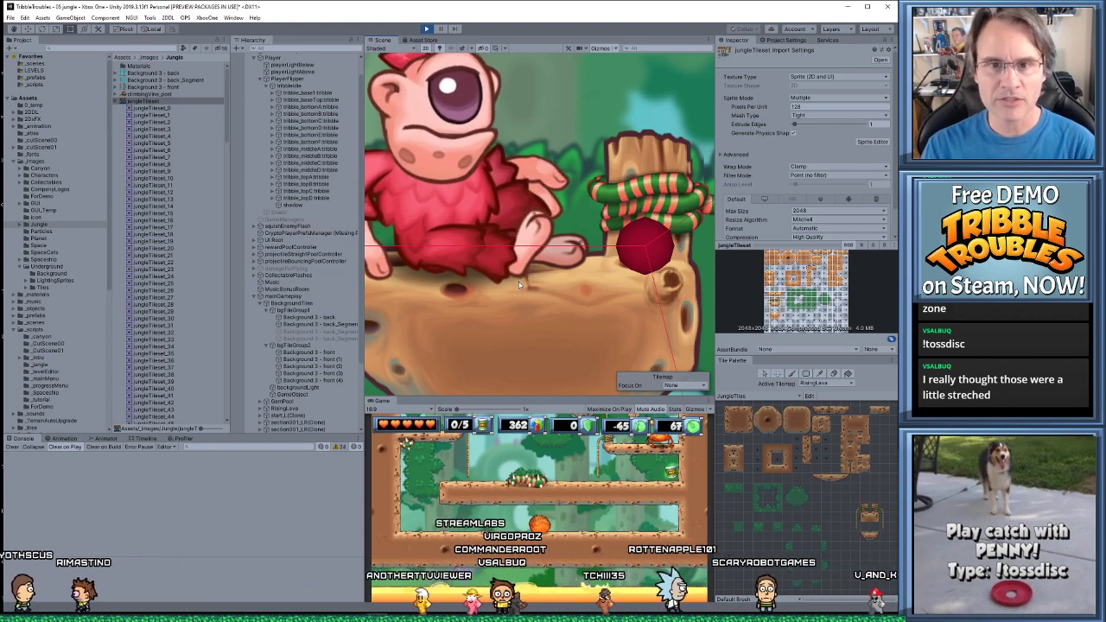
scroll(519, 285, "down", 3)
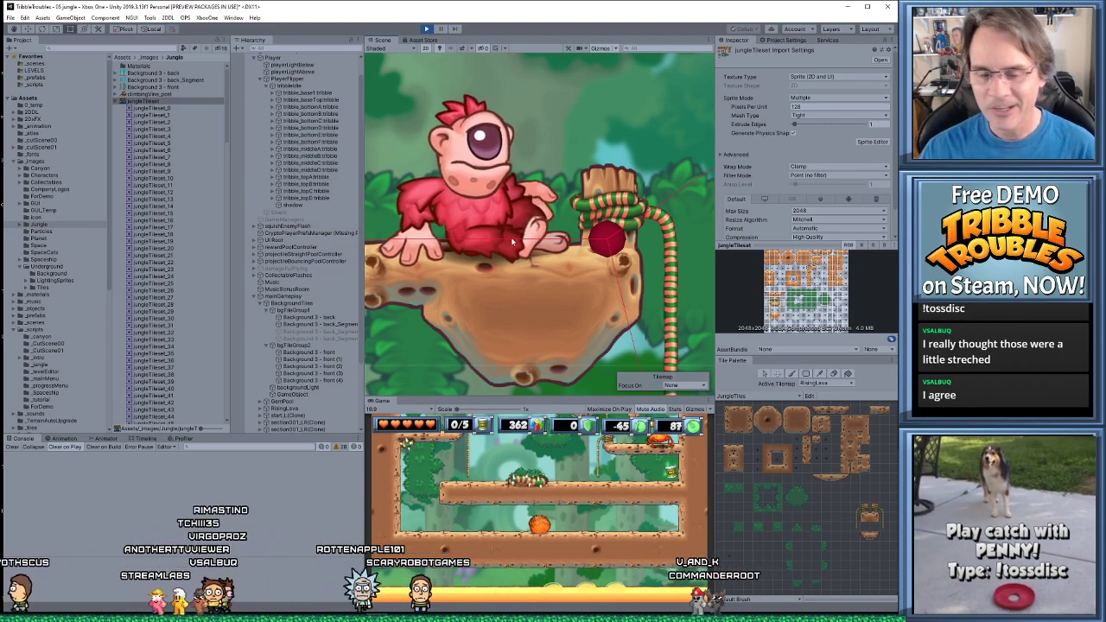
scroll(534, 261, "down", 1)
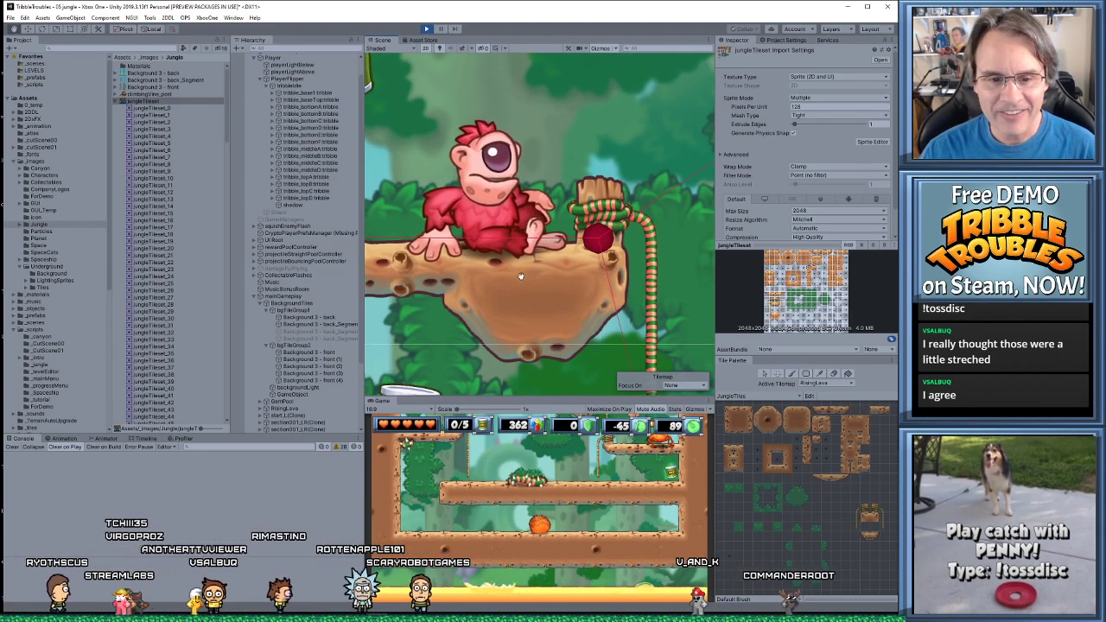
Reframe the platform with pans and zooms, then select the Tilemap_Foreground tilemap
middle_click_drag(537, 265, 531, 248)
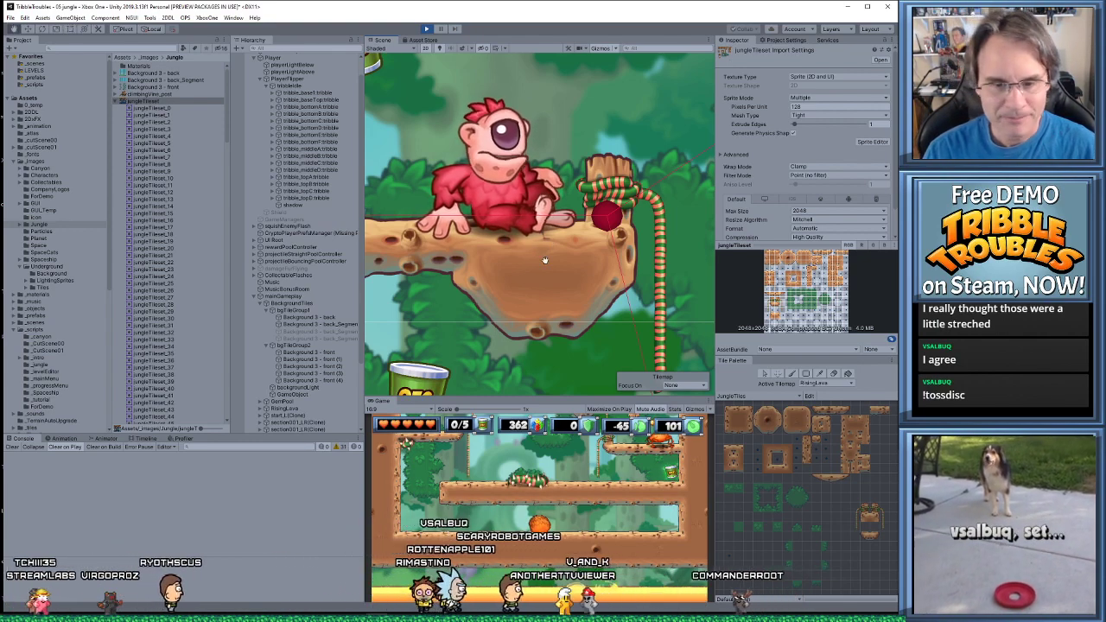
scroll(535, 242, "down", 1)
scroll(548, 259, "up", 1)
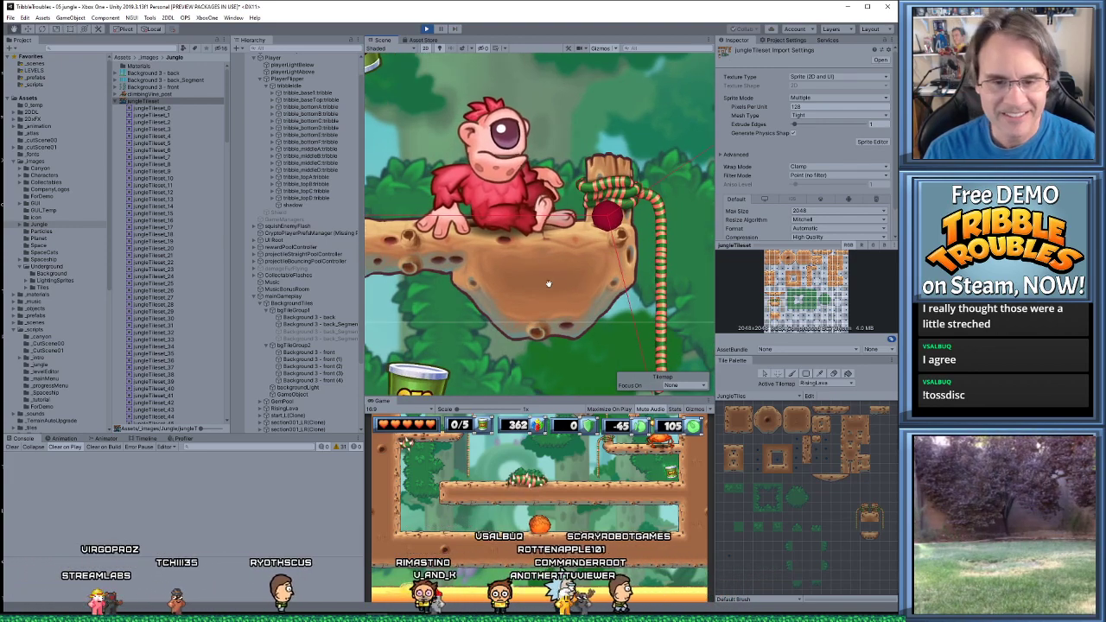
scroll(544, 272, "up", 2)
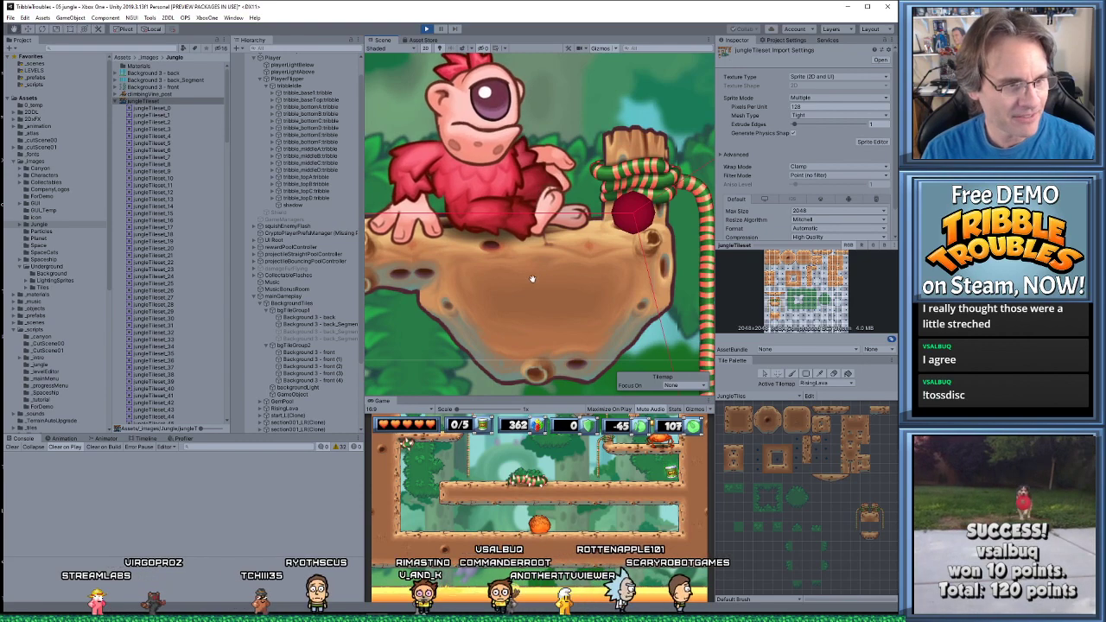
scroll(540, 280, "up", 3)
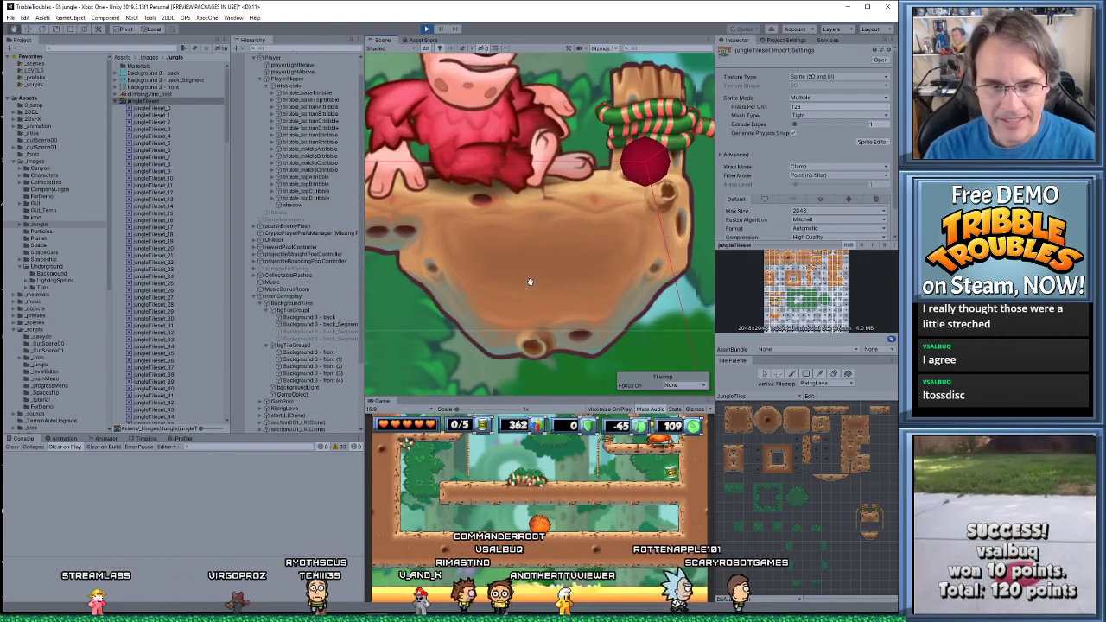
scroll(531, 282, "down", 4)
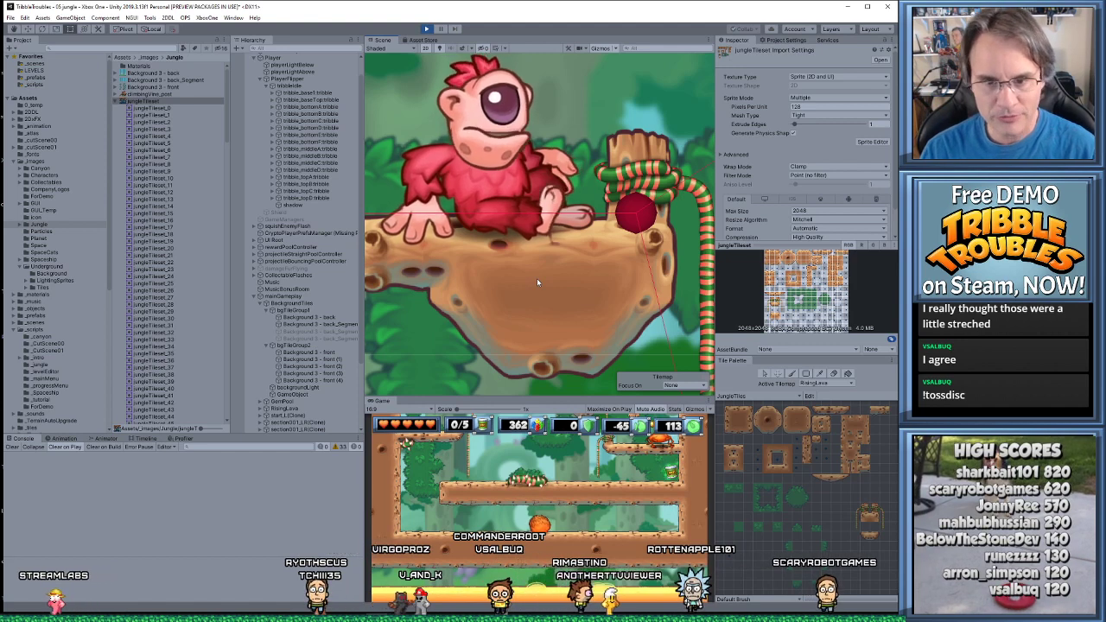
left_click(583, 249)
Maximize the Game view so the running 05_jungle level fills the whole editor
scroll(577, 251, "up", 2)
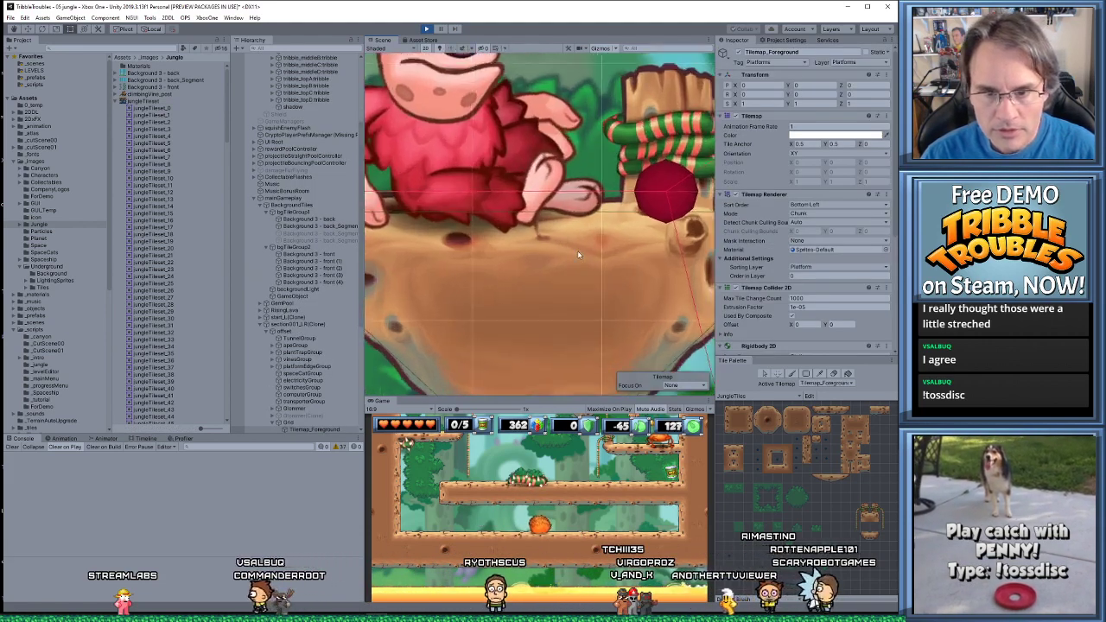
scroll(577, 250, "down", 5)
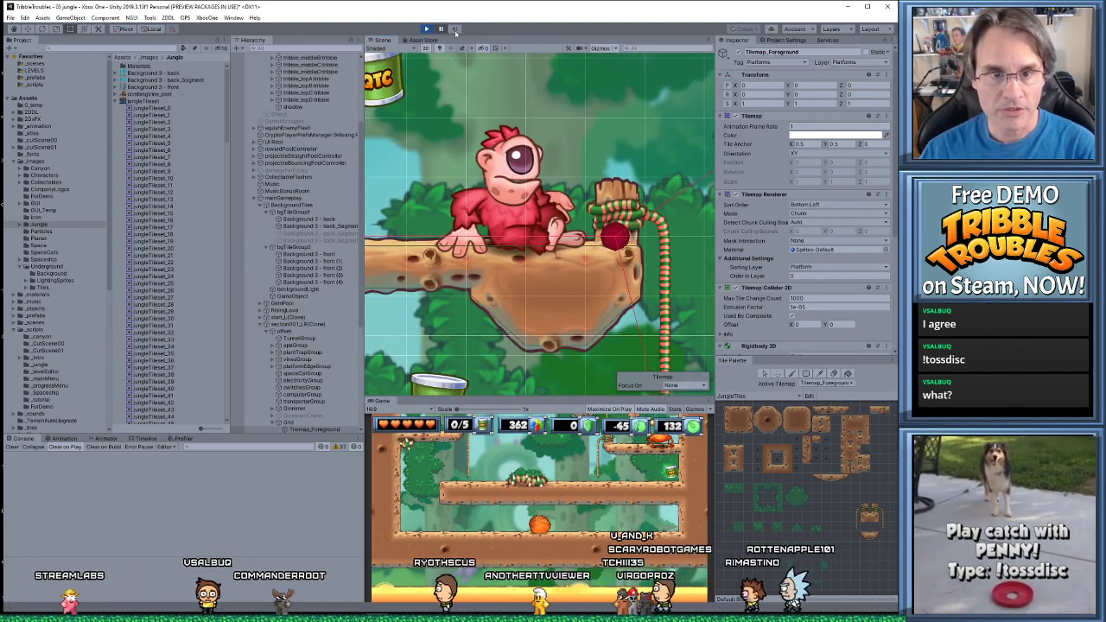
key("shift+space")
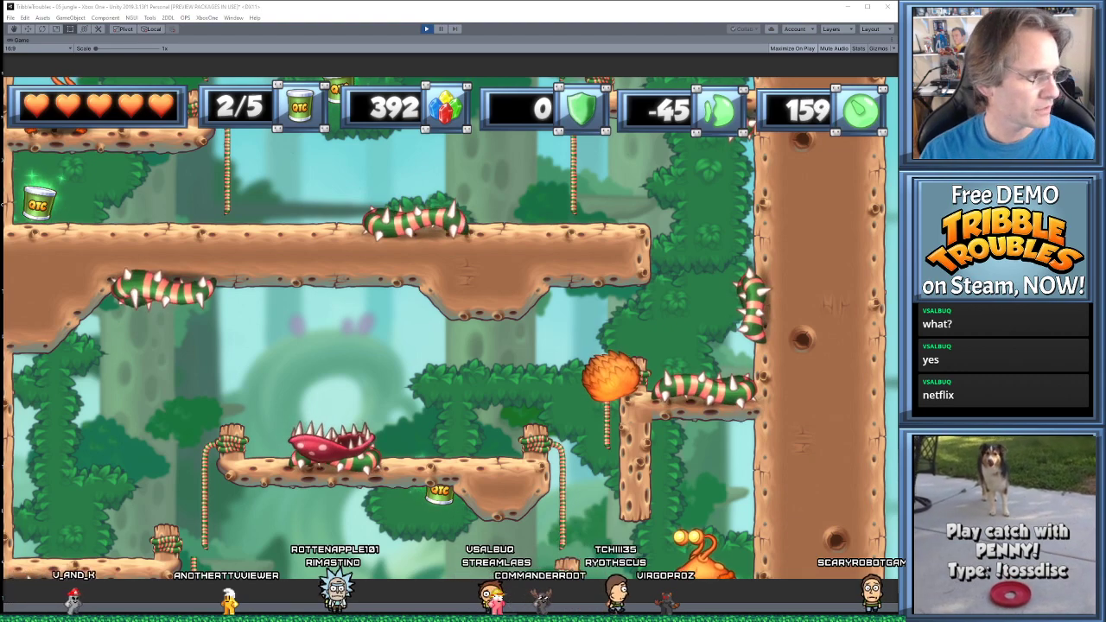
Bring the Netflix browser window over the game, choose the profile, and search 'twil'
left_click_drag(1105, 159, 385, 158)
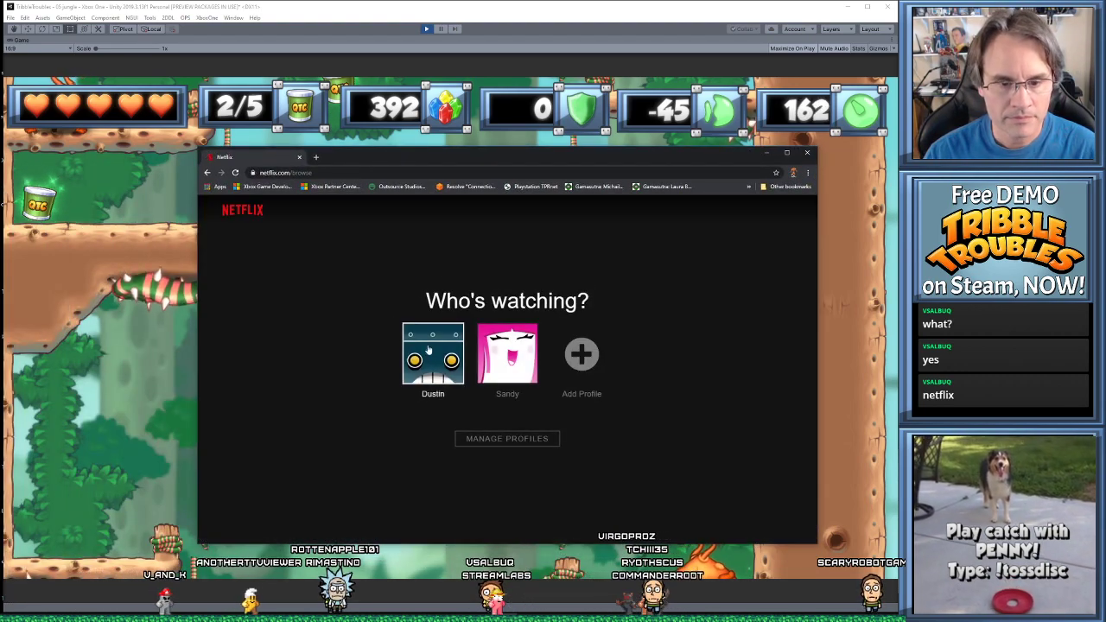
left_click(428, 354)
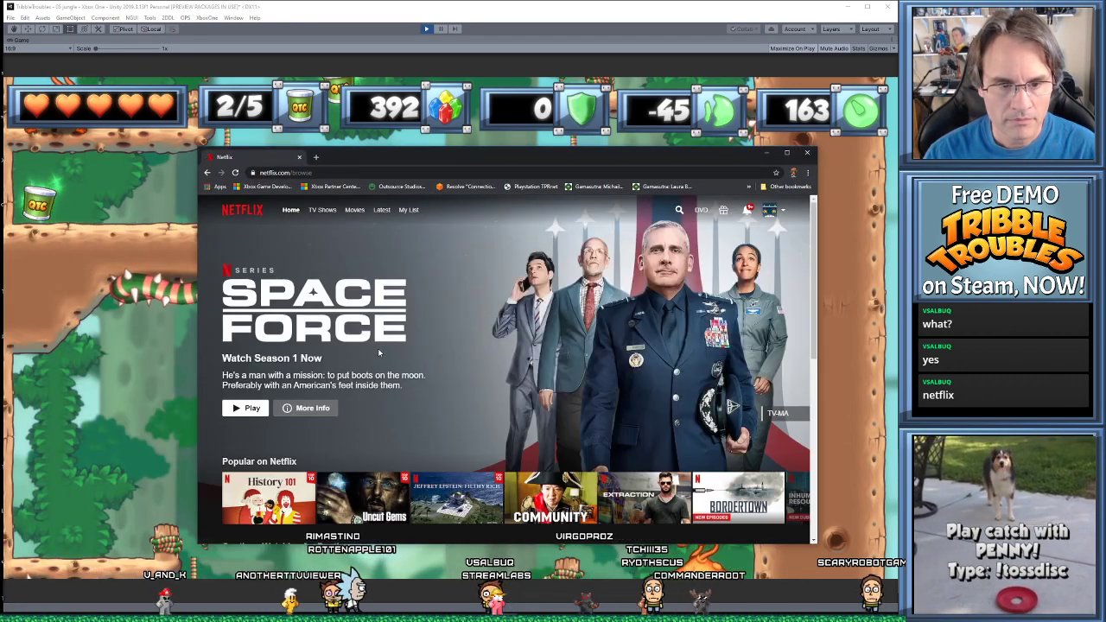
left_click(679, 210)
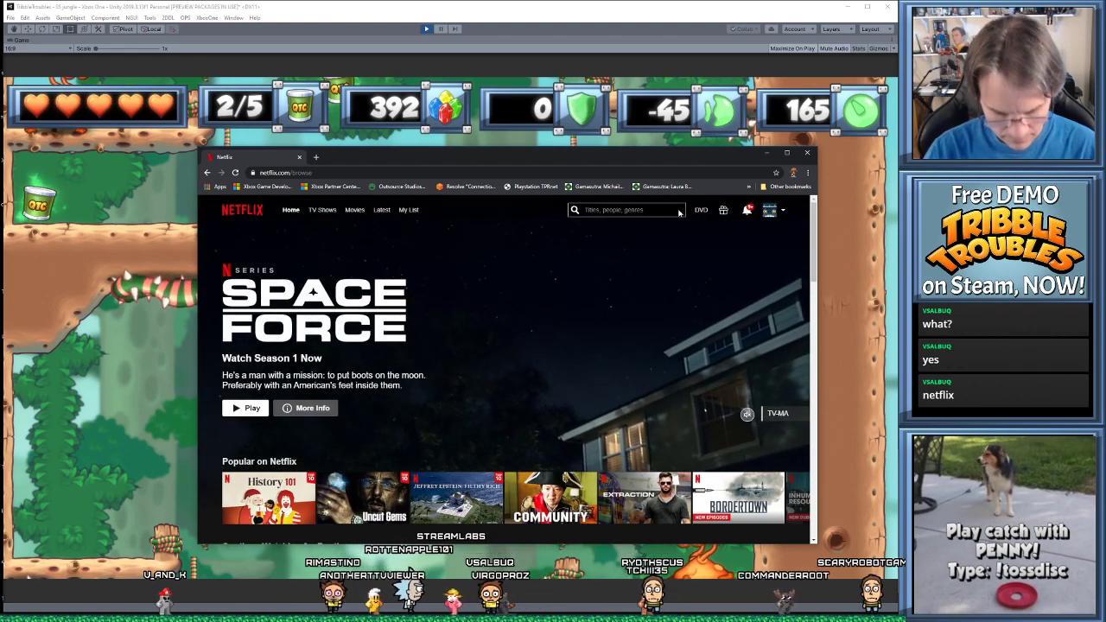
type("twilight zon")
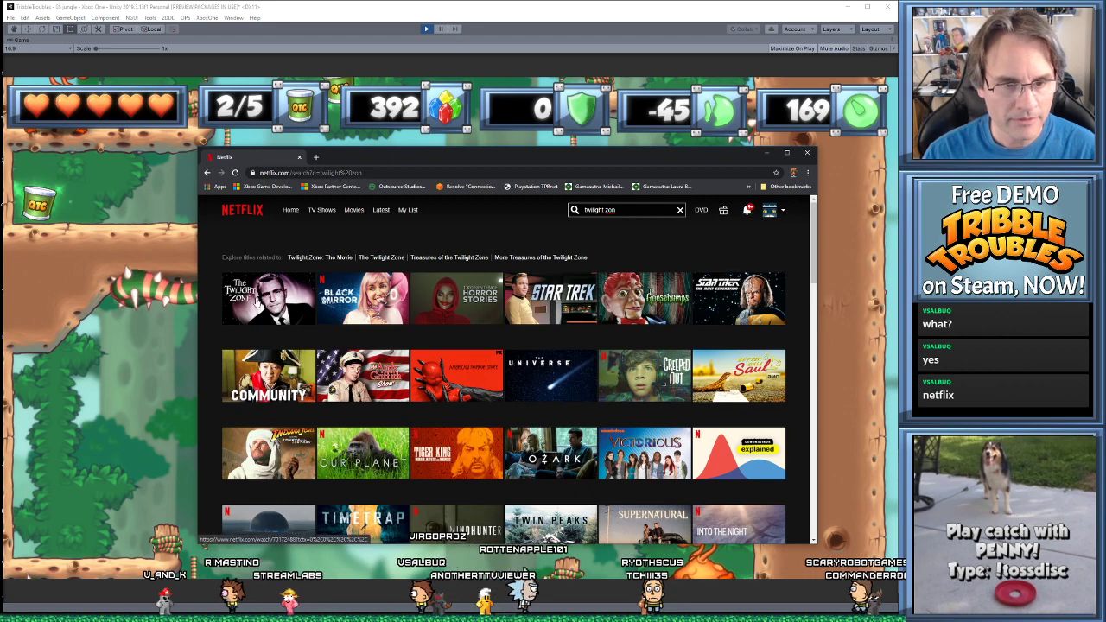
Start The Twilight Zone, pause it, and go back to the search results
left_click(294, 320)
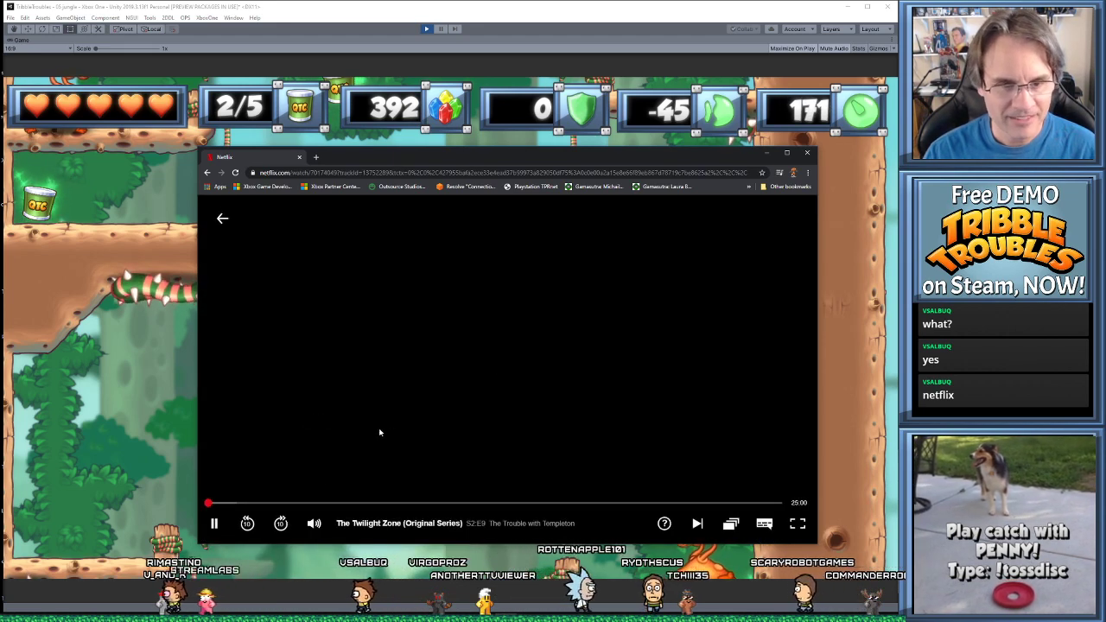
left_click(376, 522)
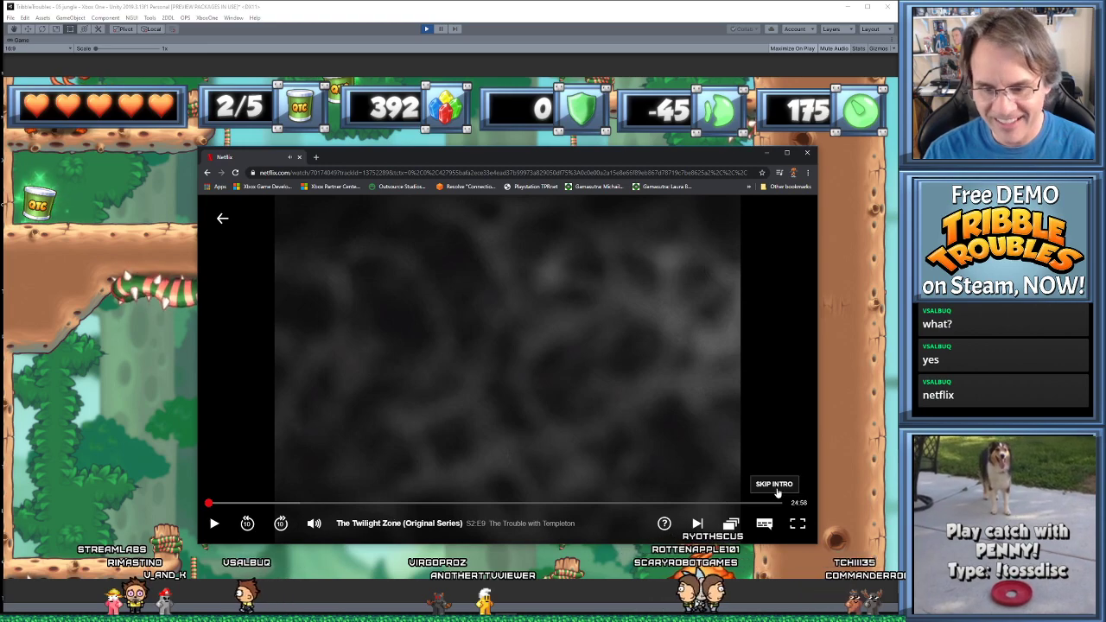
left_click(226, 218)
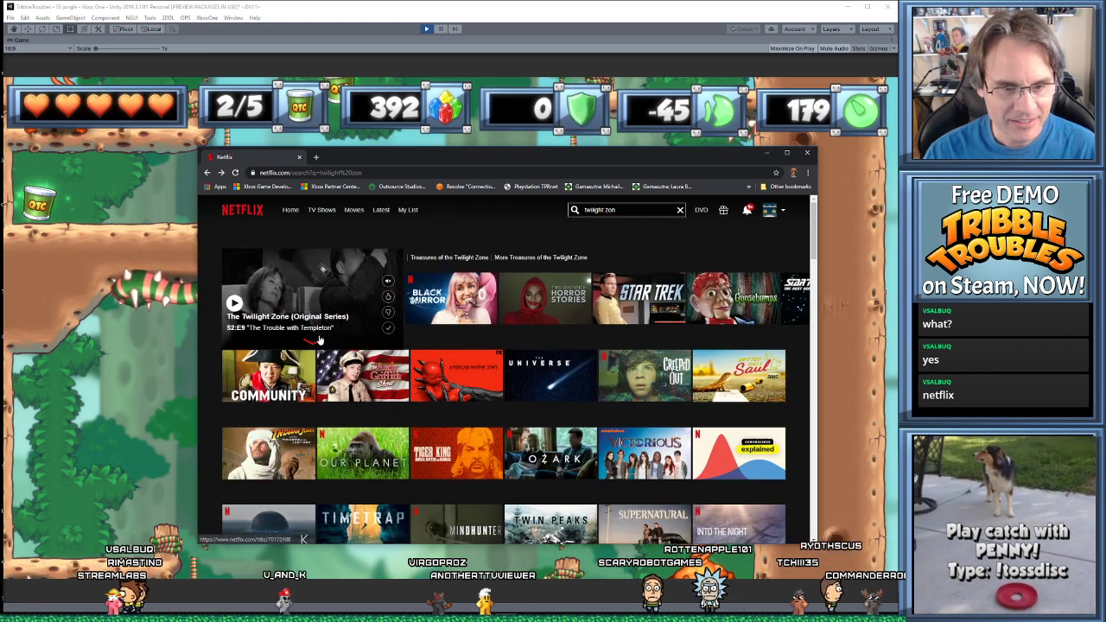
Open The Twilight Zone details and list its Season 5 episodes
left_click(313, 336)
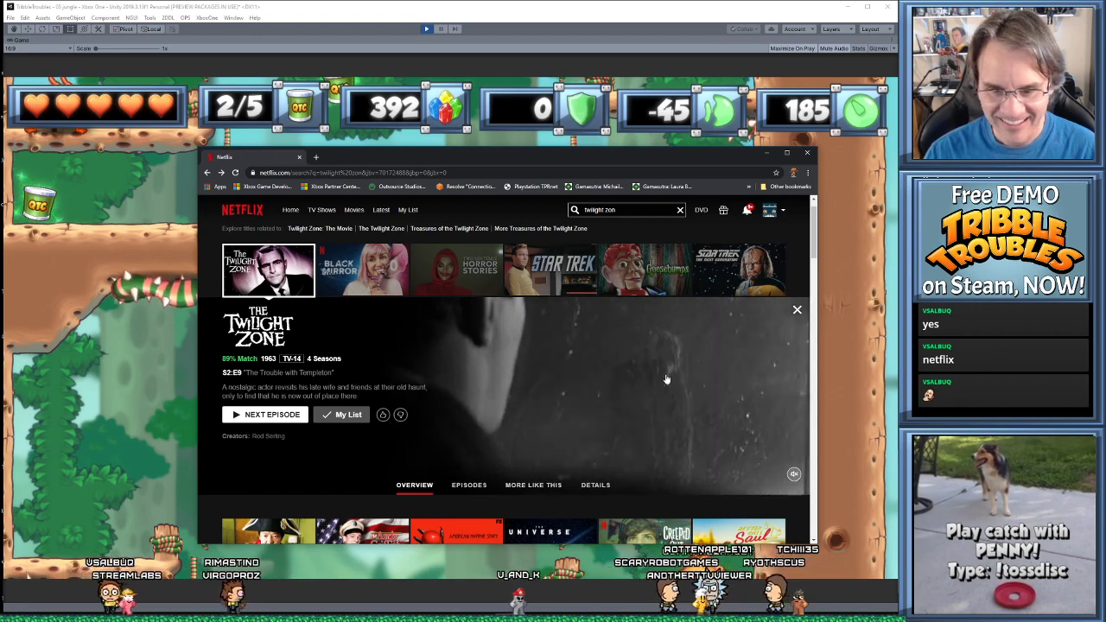
left_click(467, 489)
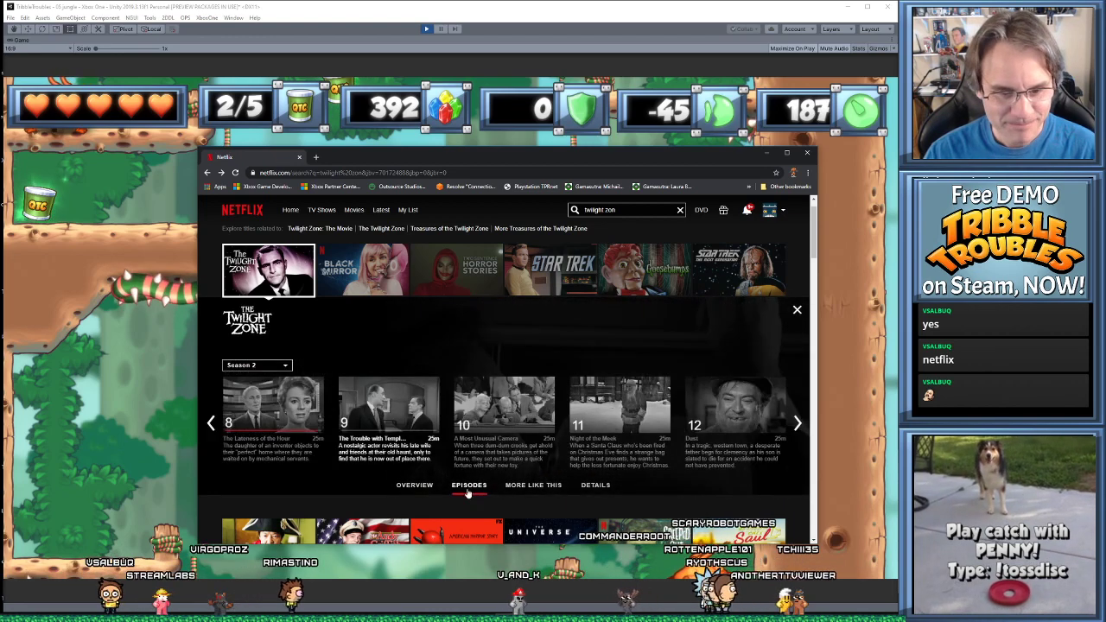
left_click(241, 366)
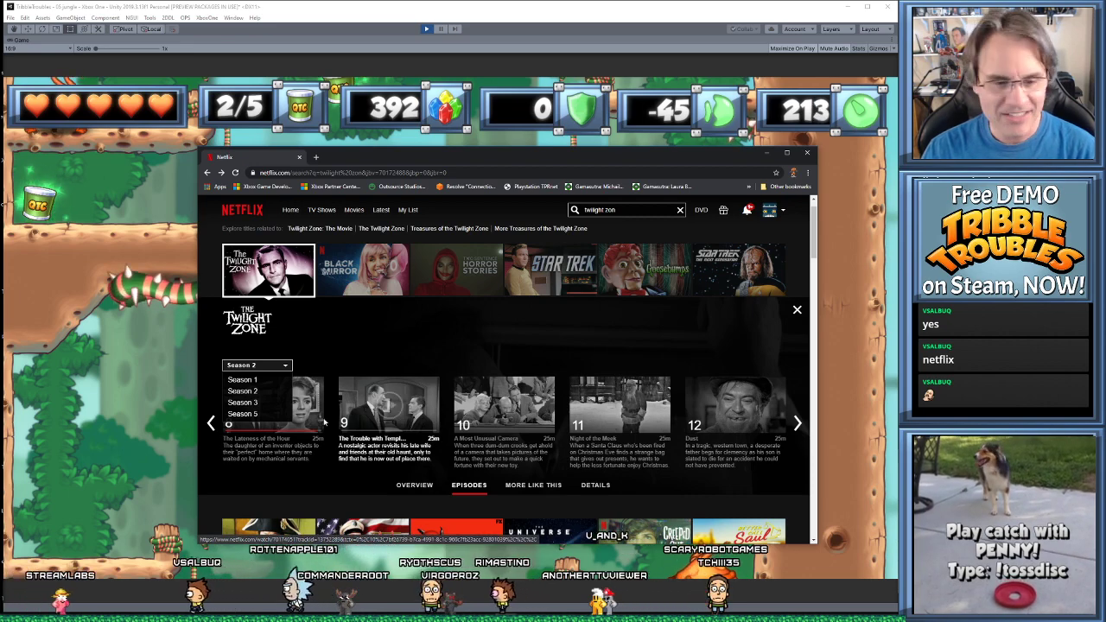
left_click(242, 414)
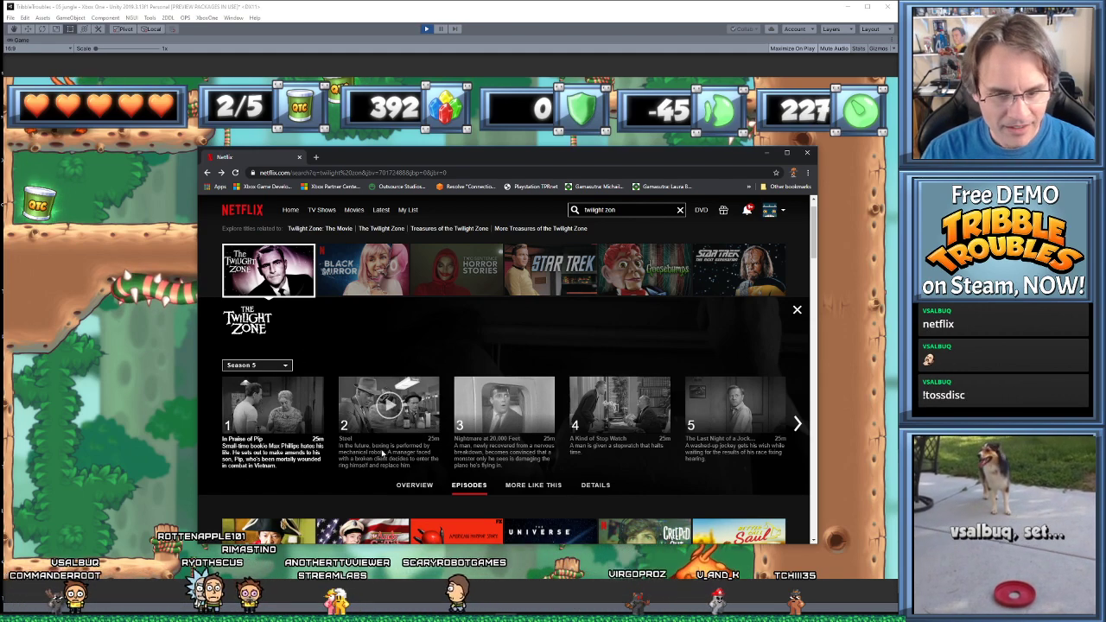
scroll(377, 432, "down", 1)
scroll(373, 416, "down", 1)
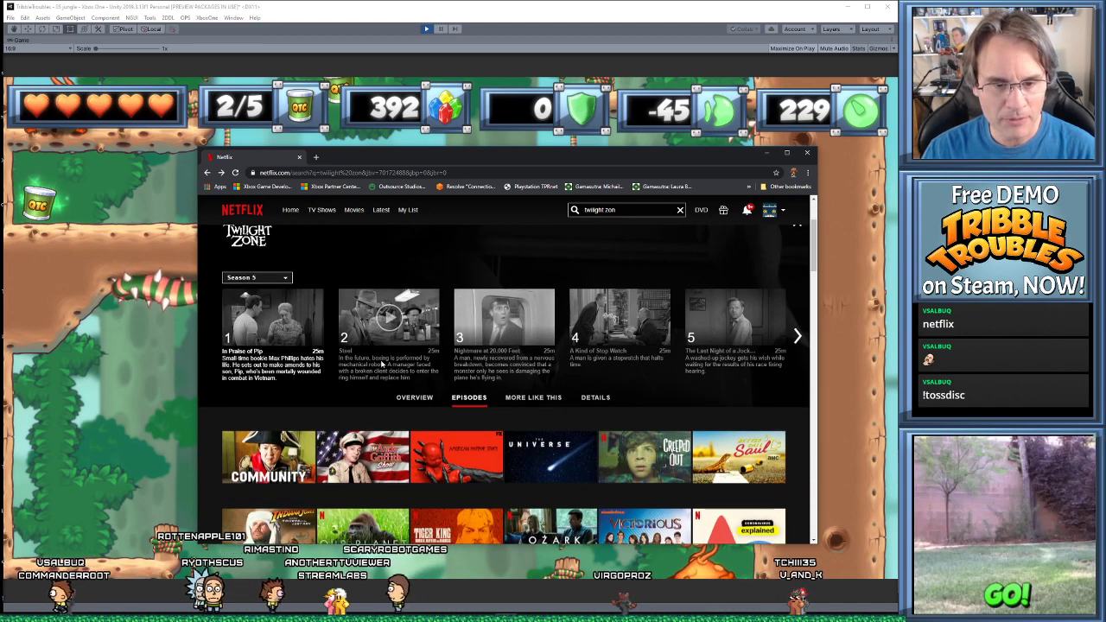
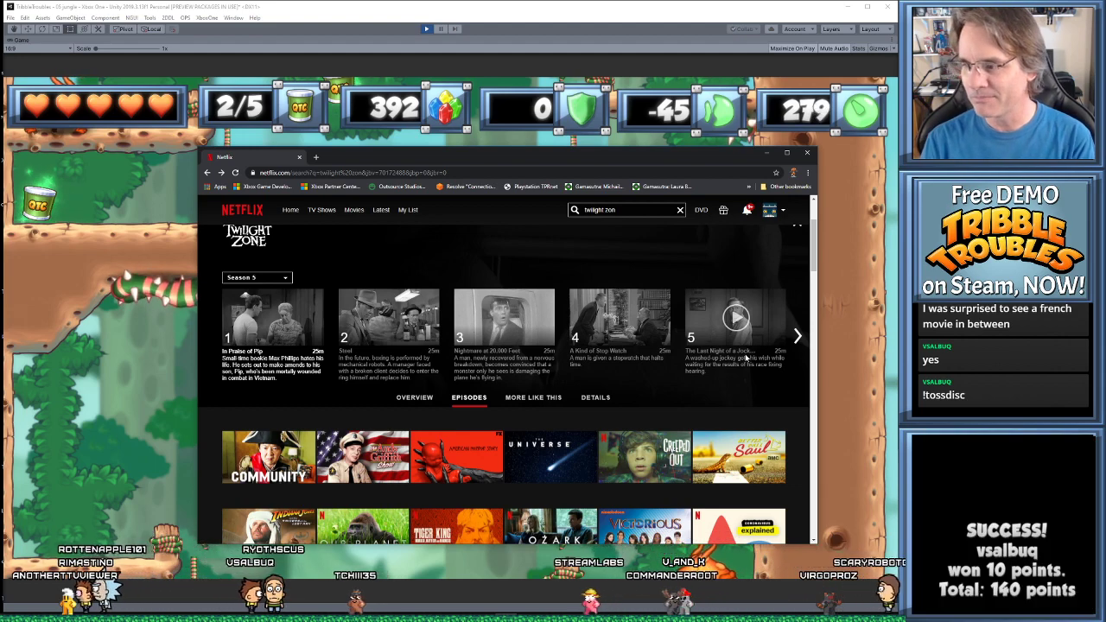
Page the Twilight Zone Season 5 episode row forward from episodes 1–5 to 21–25
left_click(797, 337)
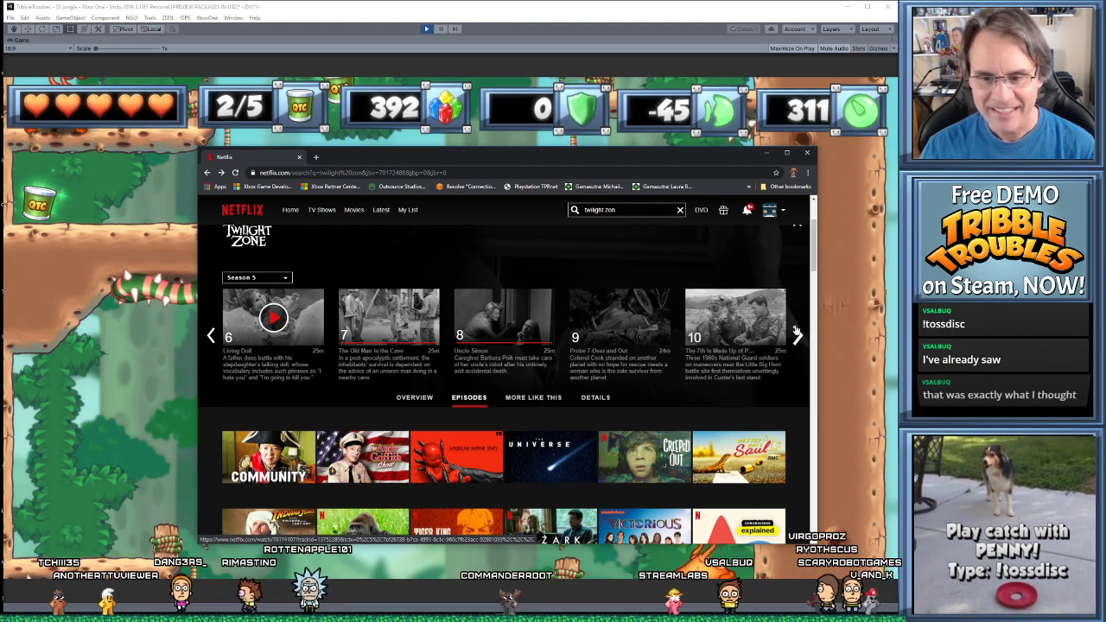
left_click(796, 334)
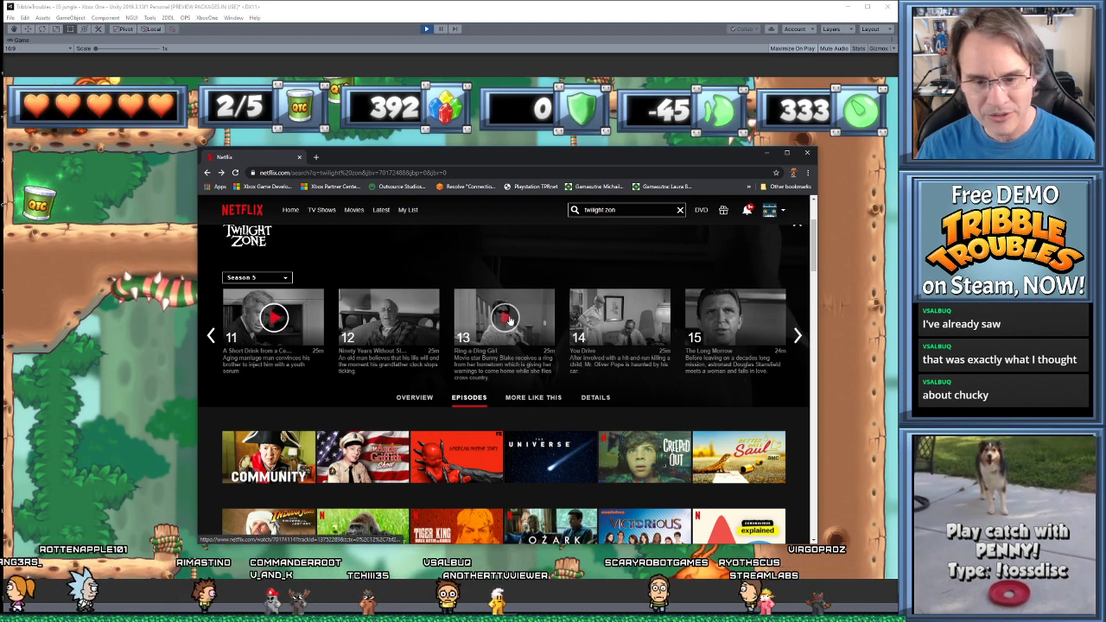
left_click(798, 339)
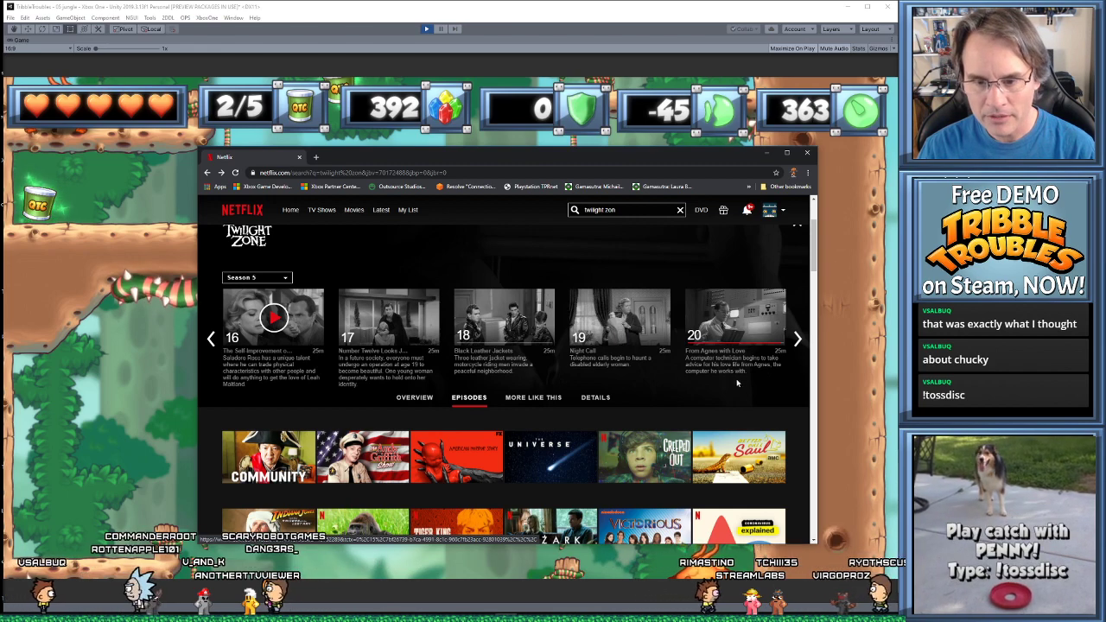
left_click(797, 339)
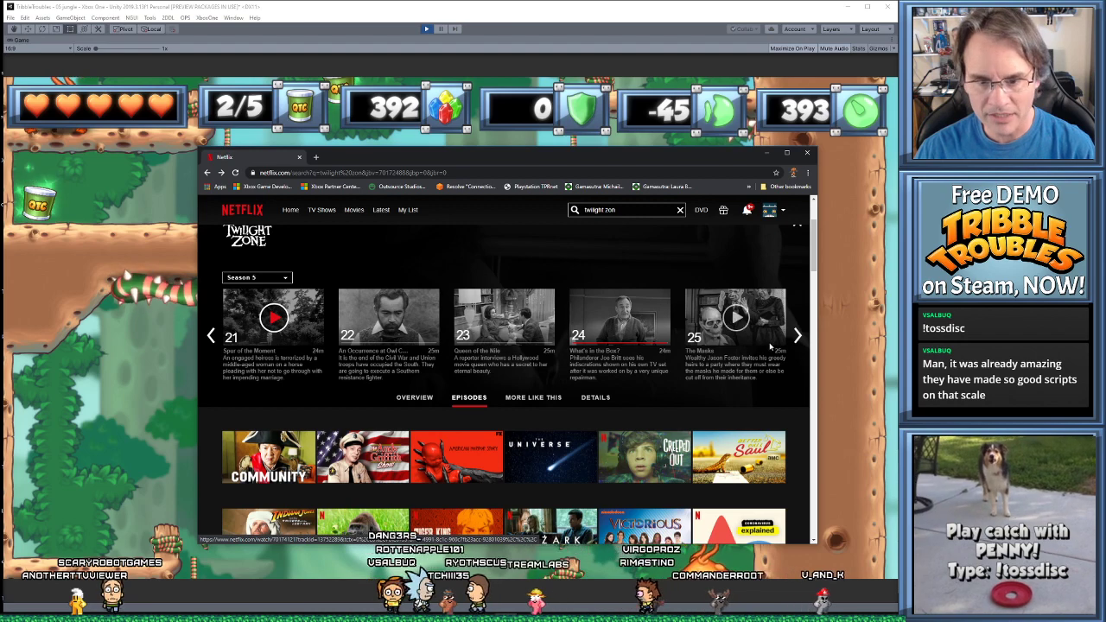
Advance the Season 5 row to the final episodes 32–36, ending with 'The Bewitchin' Pool'
left_click(798, 338)
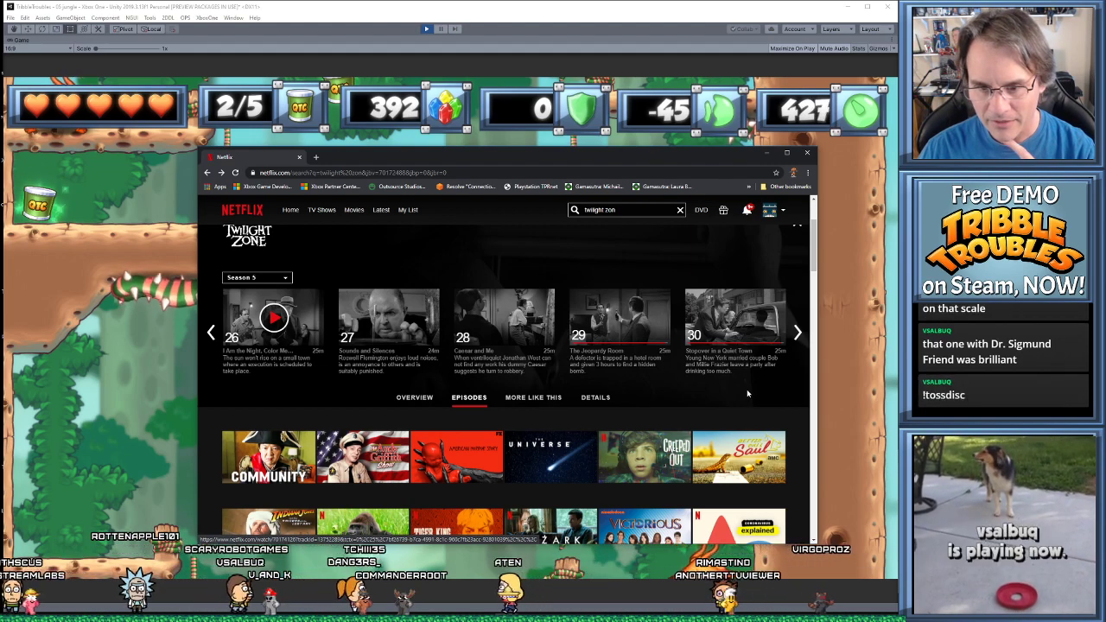
left_click(797, 333)
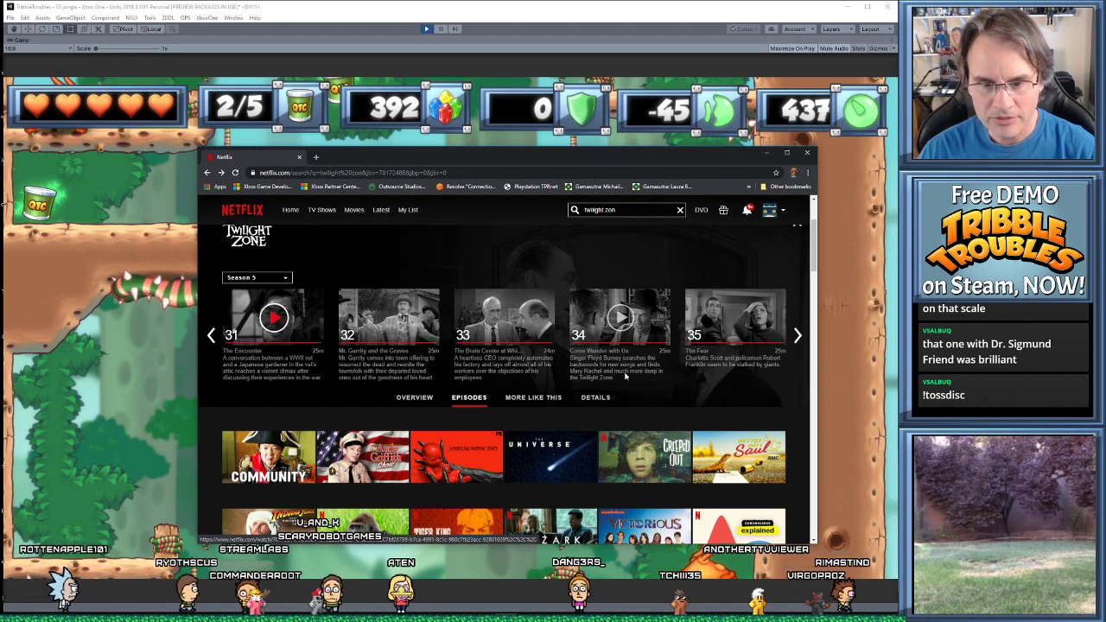
left_click(797, 337)
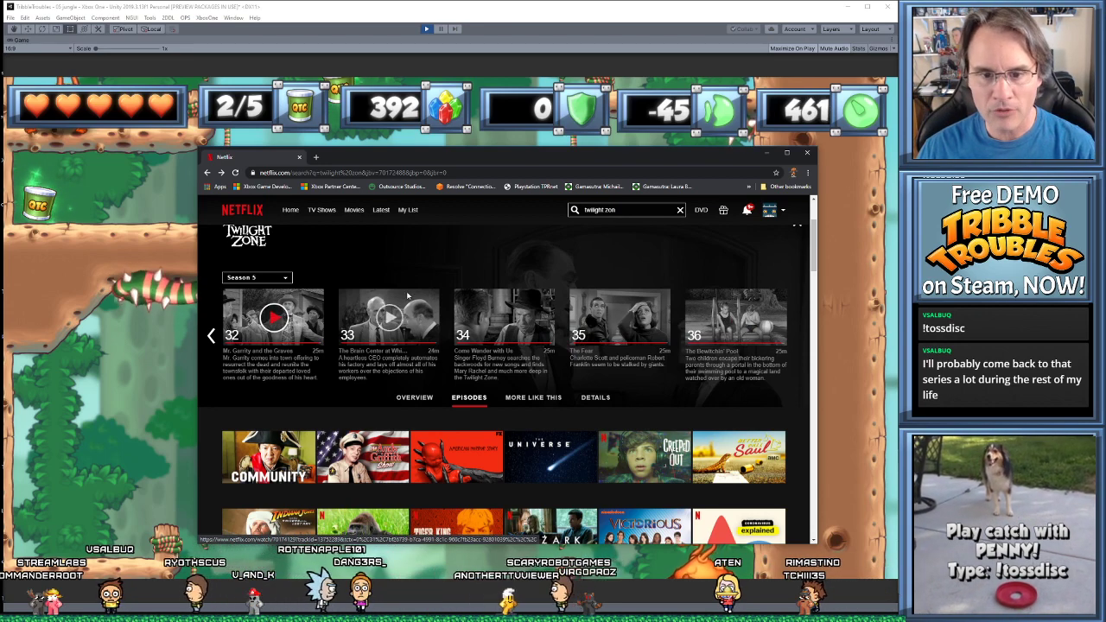
Close the Netflix and Chrome windows to bring back the running jungle level in Unity
left_click(807, 153)
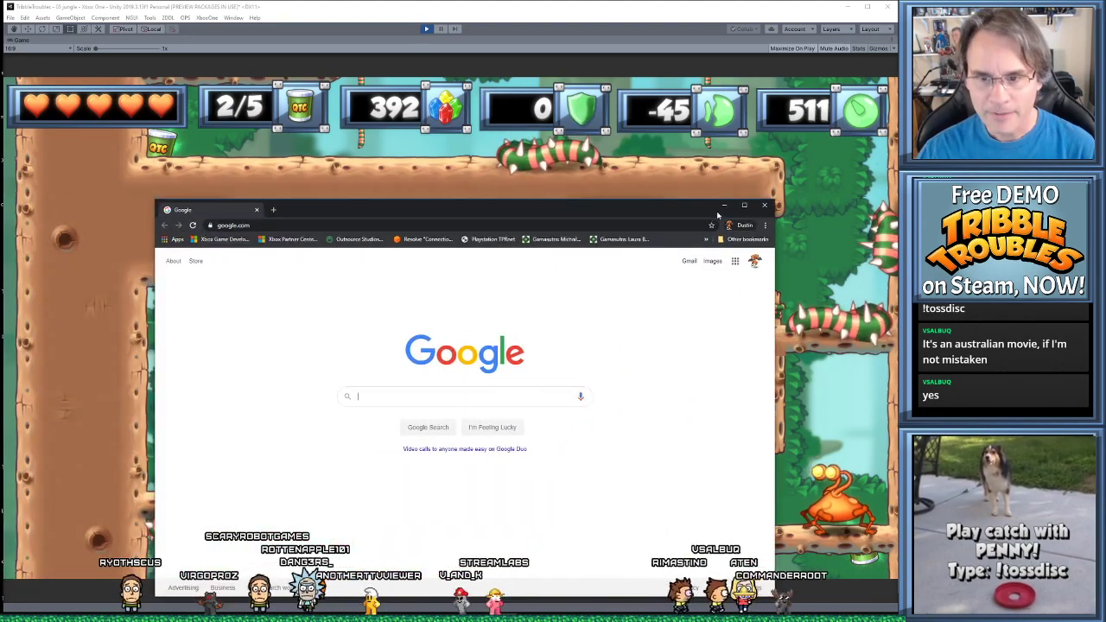
left_click(764, 208)
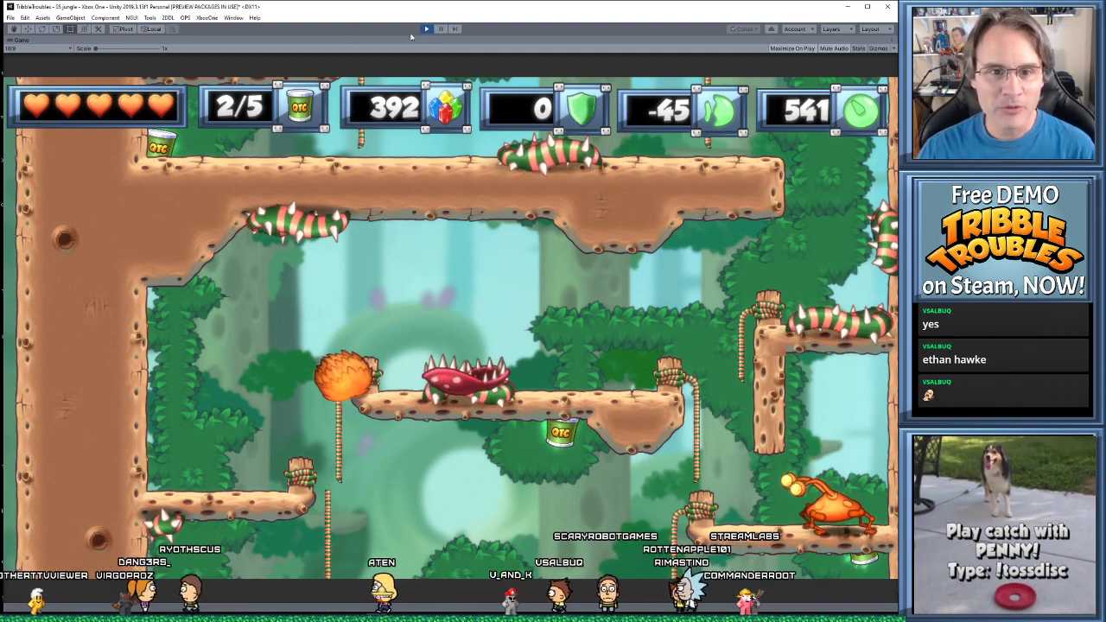
Pause the running jungle level and zoom the Scene view around the vine
left_click(439, 29)
scroll(444, 268, "down", 2)
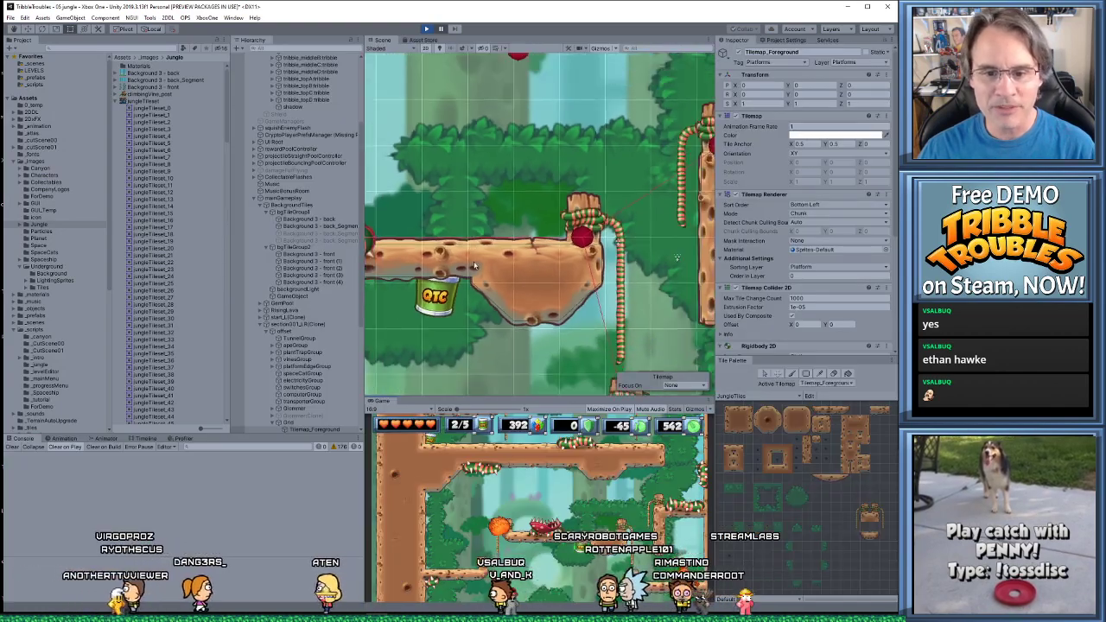
scroll(445, 268, "down", 5)
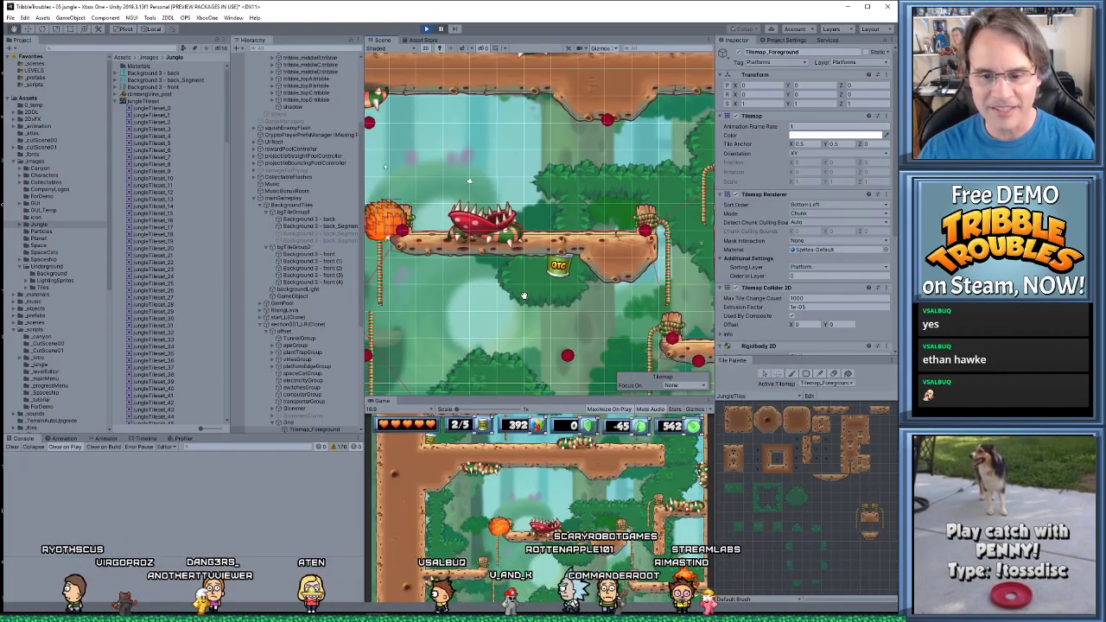
scroll(436, 246, "up", 6)
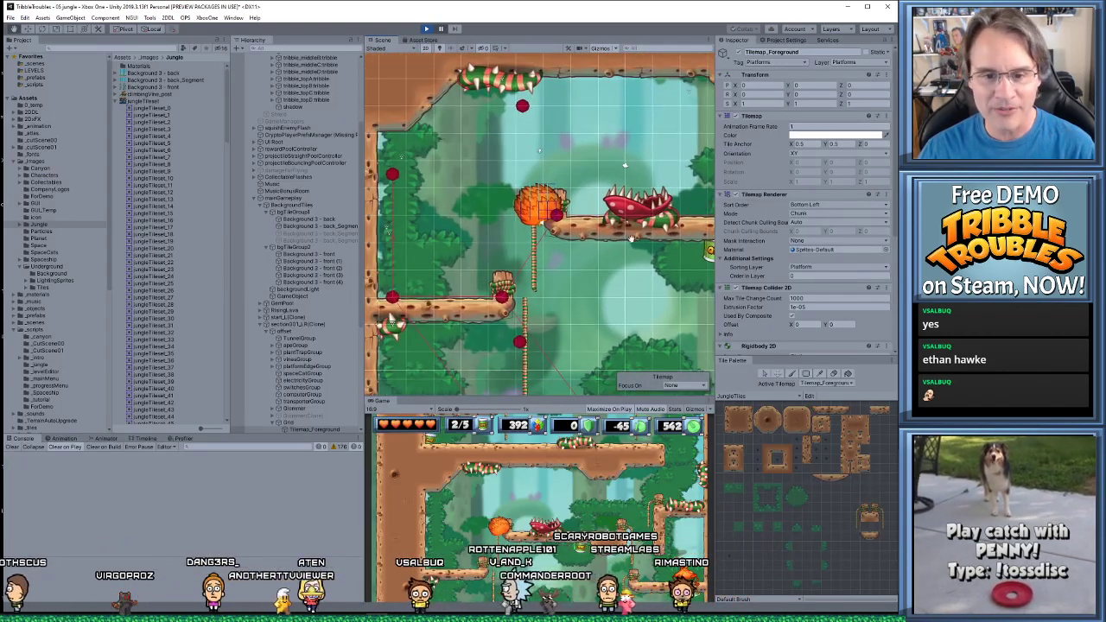
scroll(516, 234, "up", 2)
Select the Player and pan the Scene view to show the tribble and platforms
left_click(549, 195)
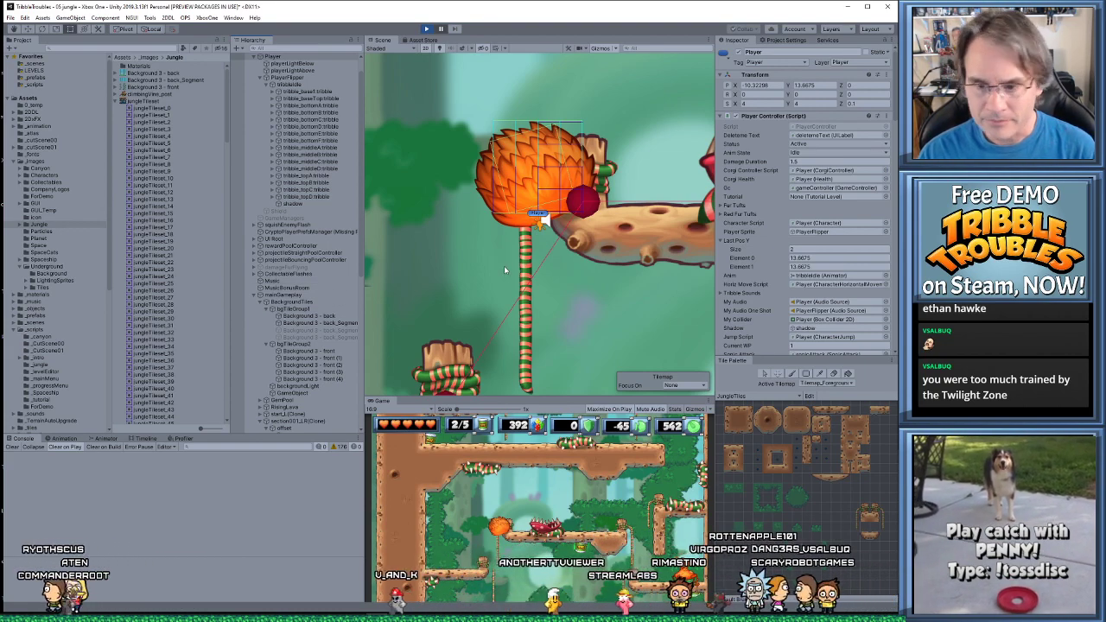
scroll(503, 265, "down", 2)
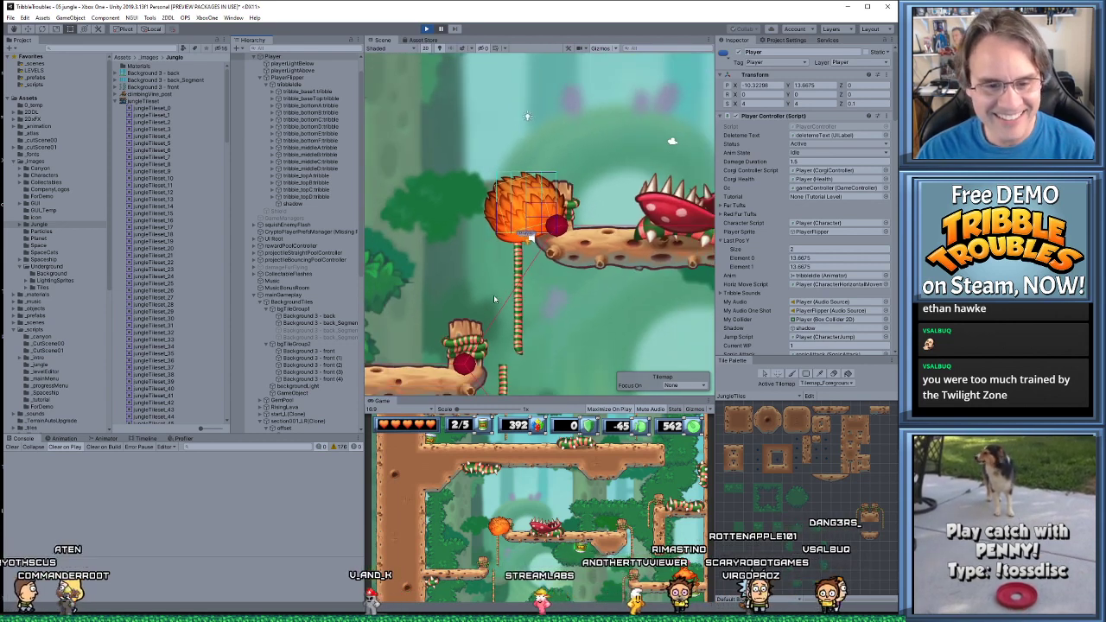
middle_click_drag(493, 295, 529, 285)
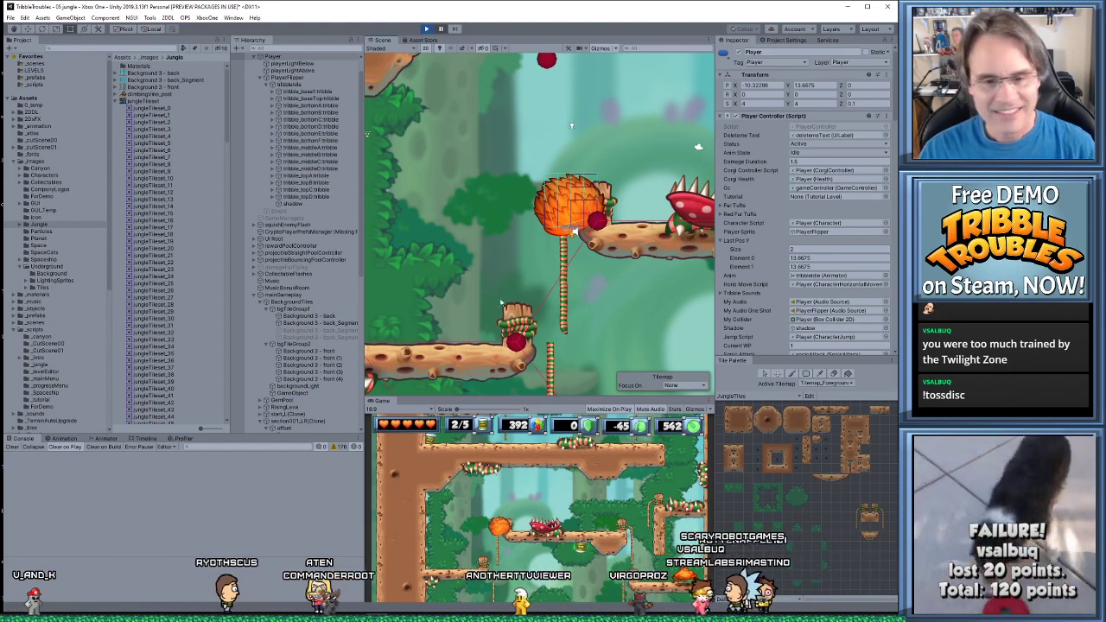
scroll(529, 294, "down", 1)
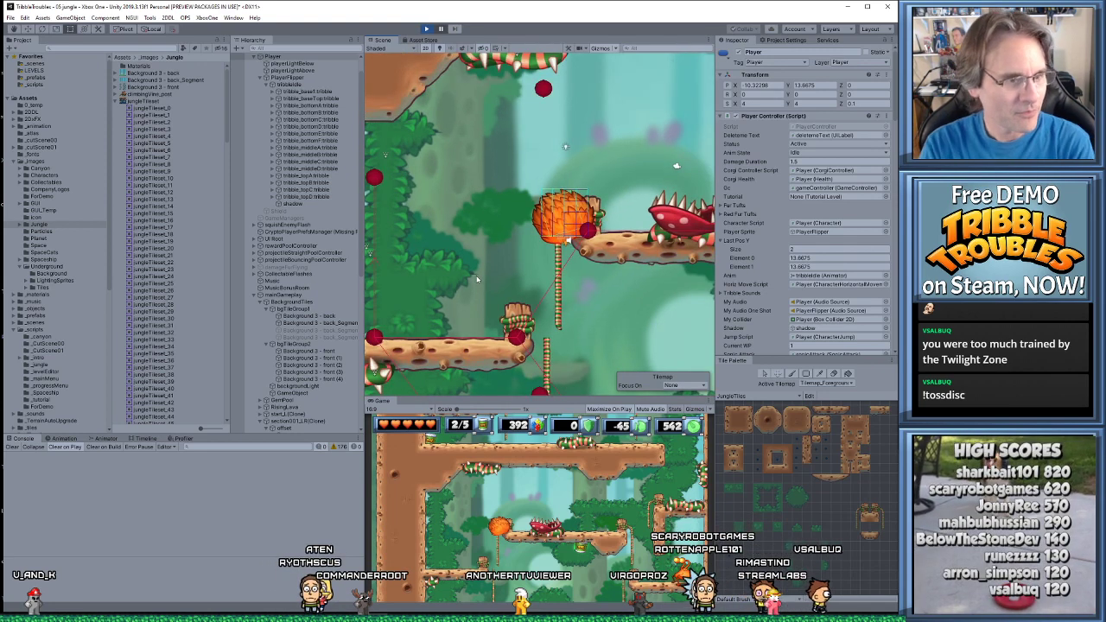
scroll(473, 270, "down", 2)
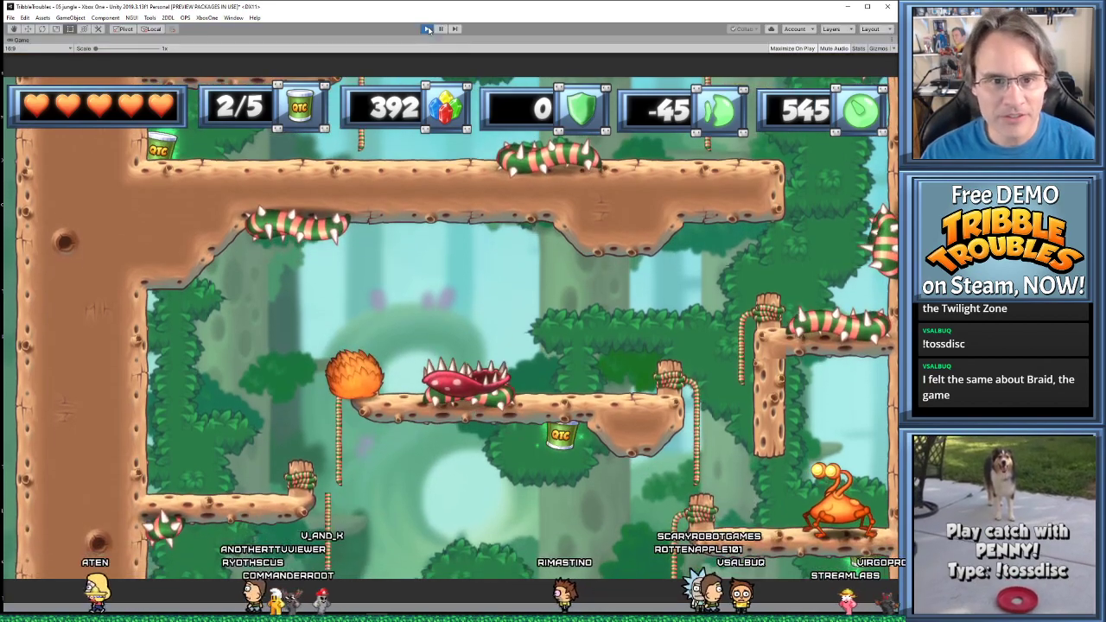
Stop play mode, select the Player and frame it for a Scene view close-up
left_click(426, 29)
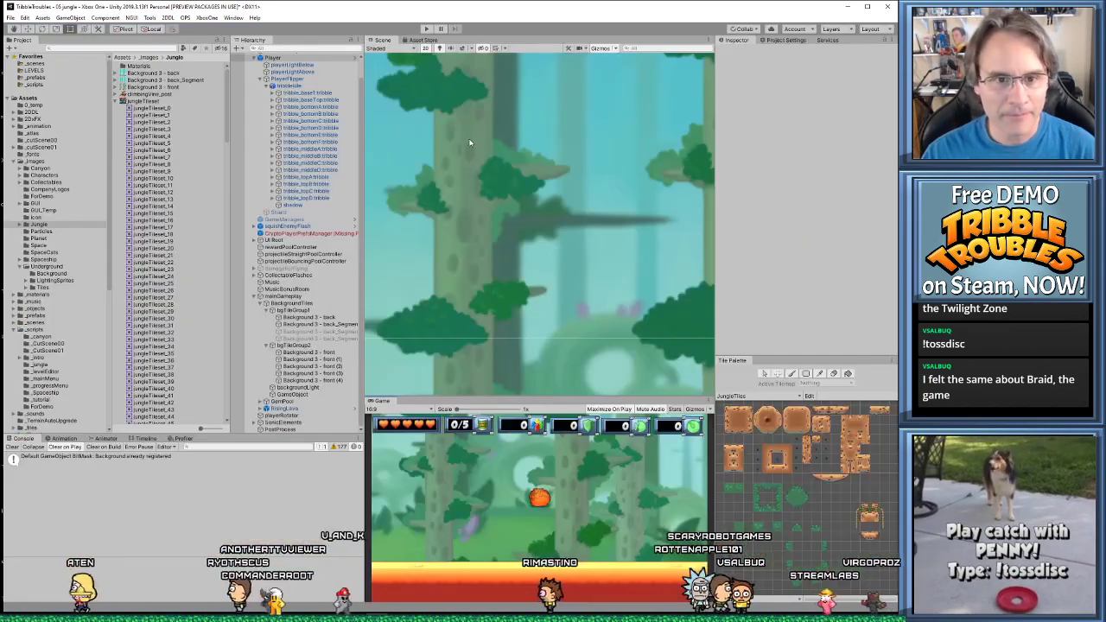
scroll(286, 74, "up", 1)
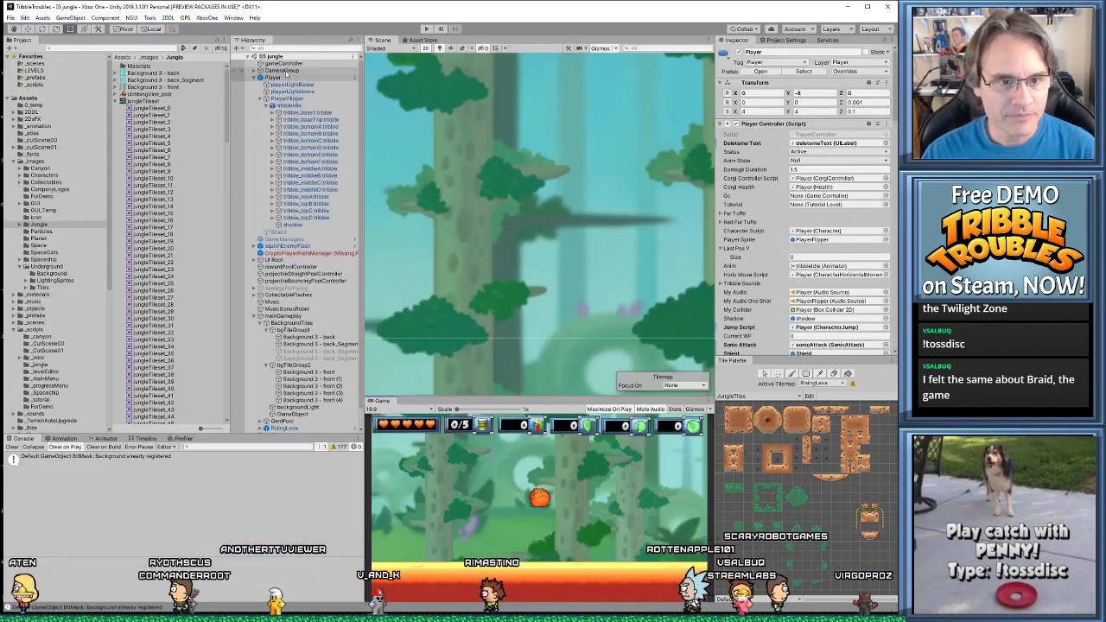
left_click(286, 76)
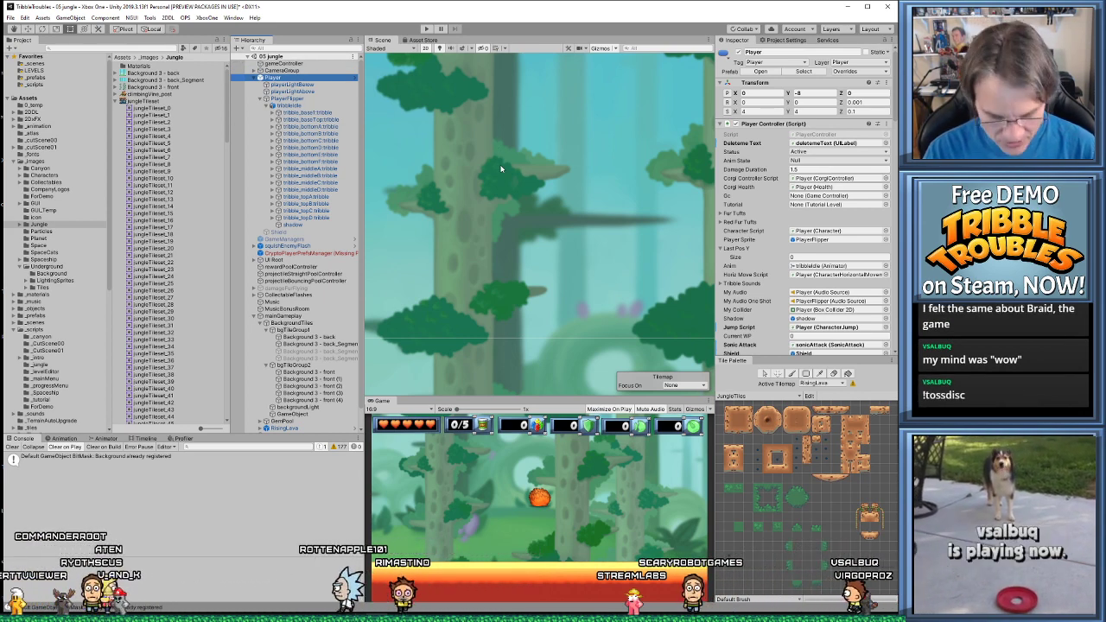
key("f")
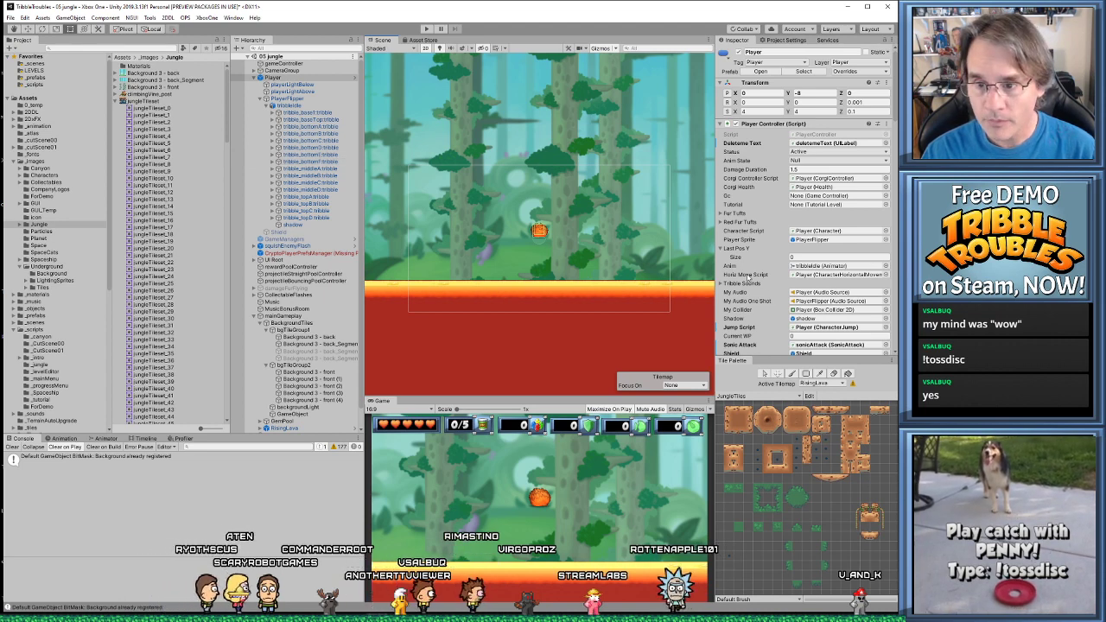
scroll(748, 274, "down", 5)
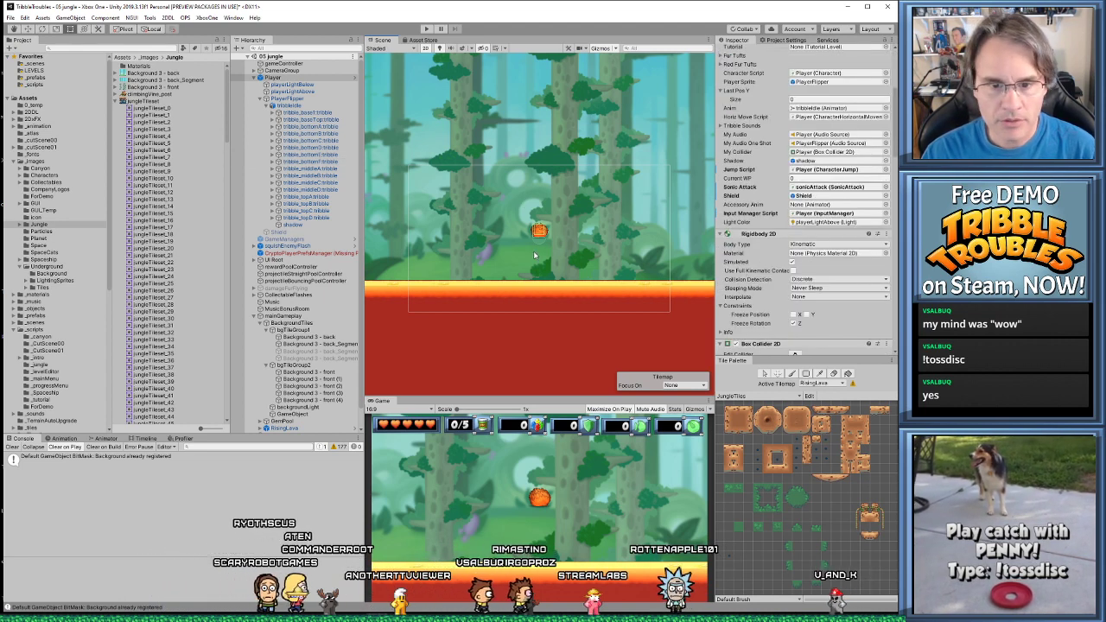
scroll(525, 233, "up", 10)
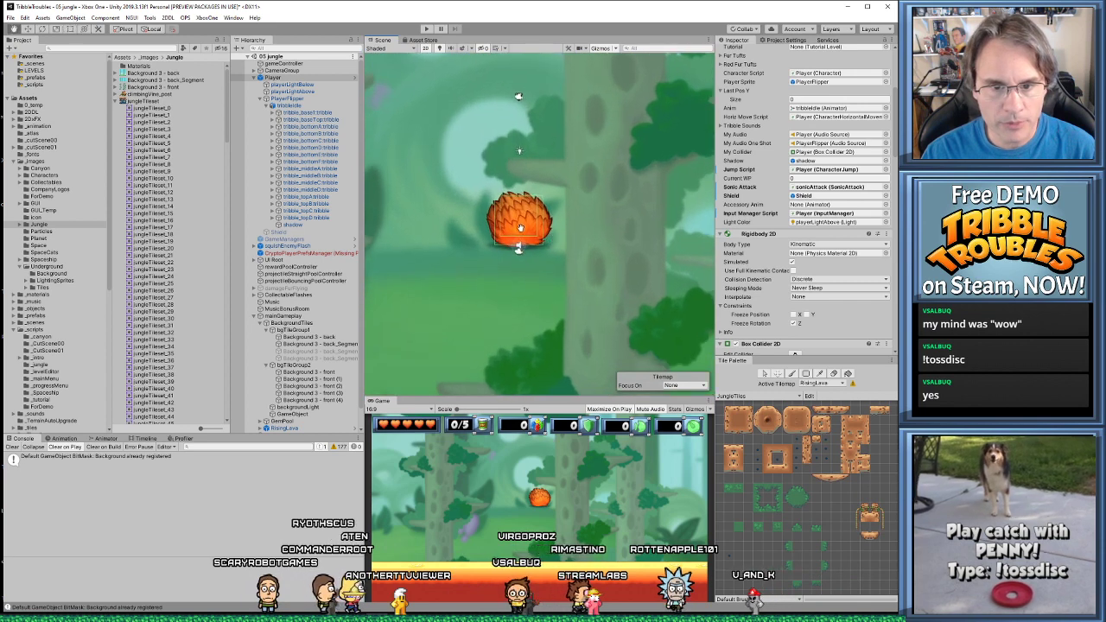
scroll(519, 227, "up", 8)
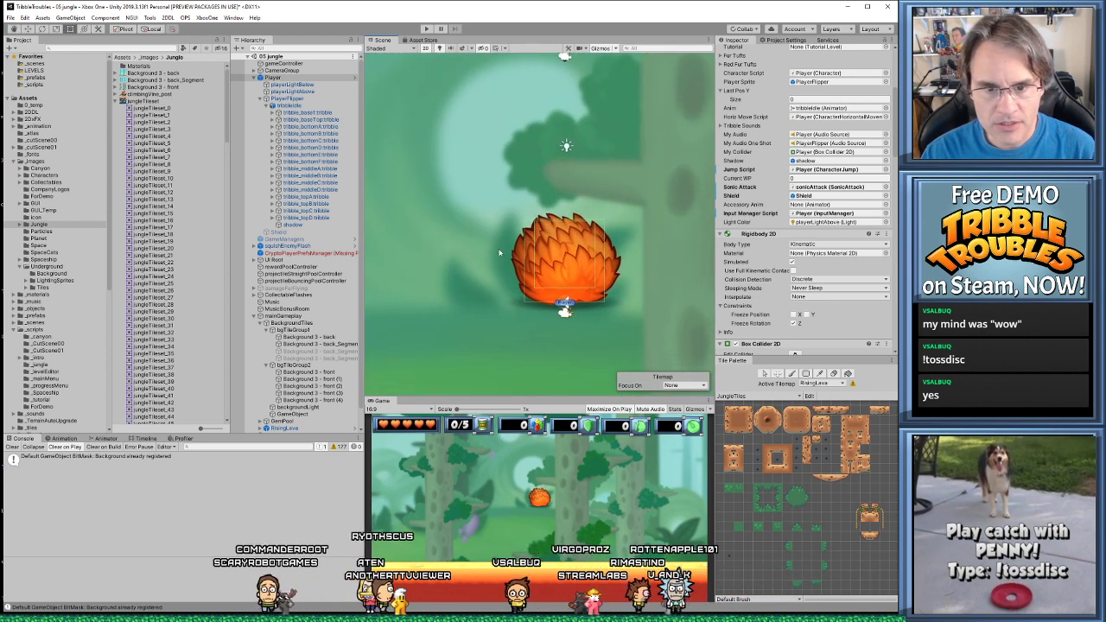
Darken the playerLightBelow colour from bright orange to brown-orange AB6F28
left_click(292, 84)
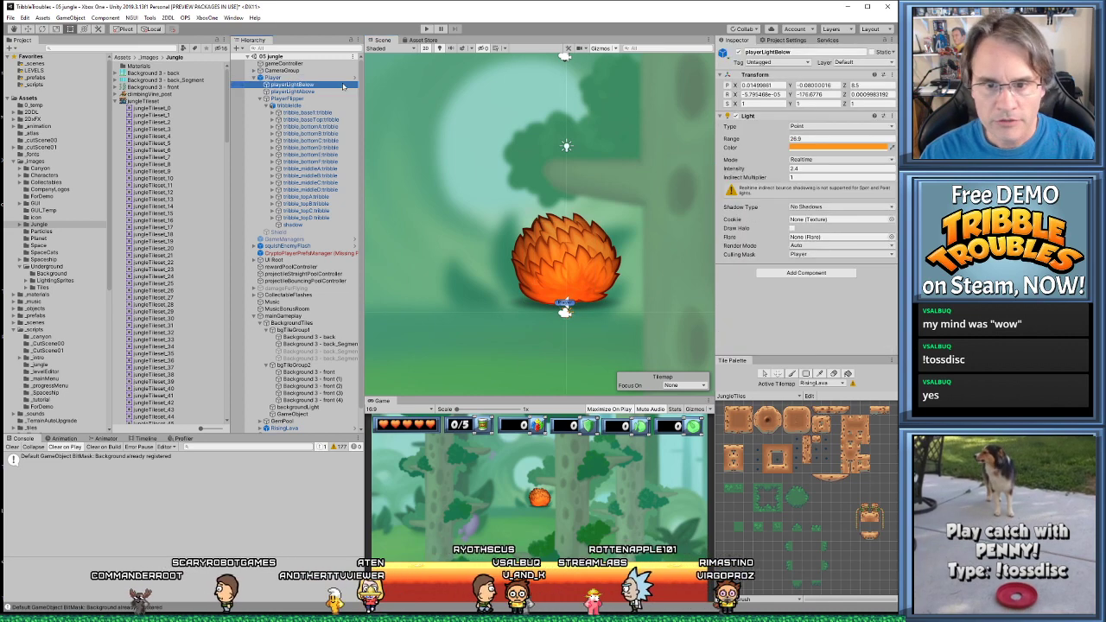
left_click(817, 147)
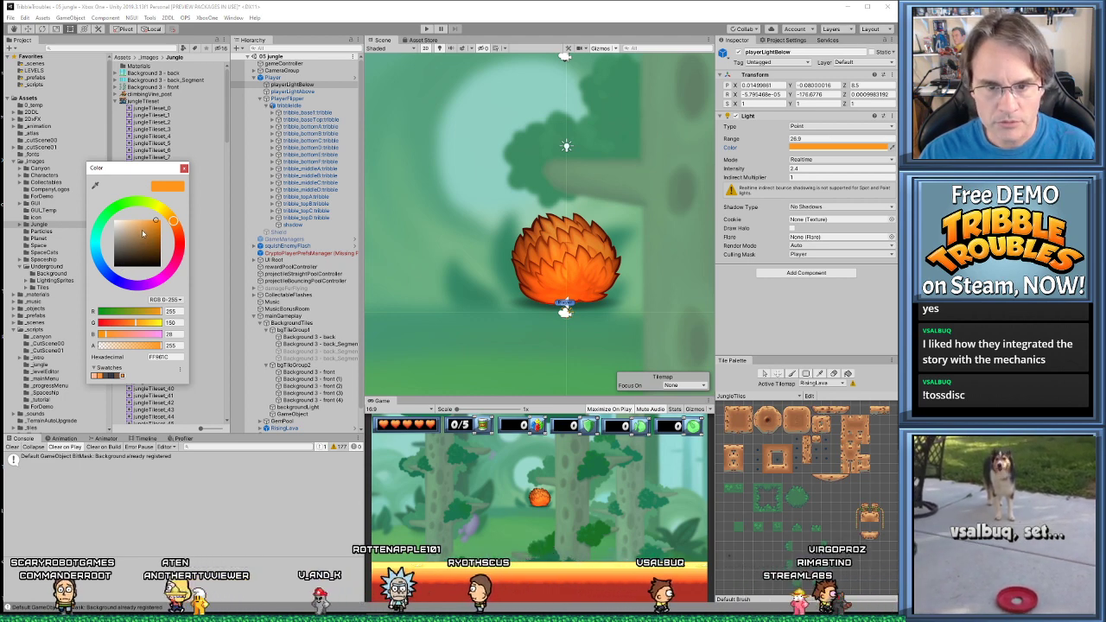
left_click(152, 234)
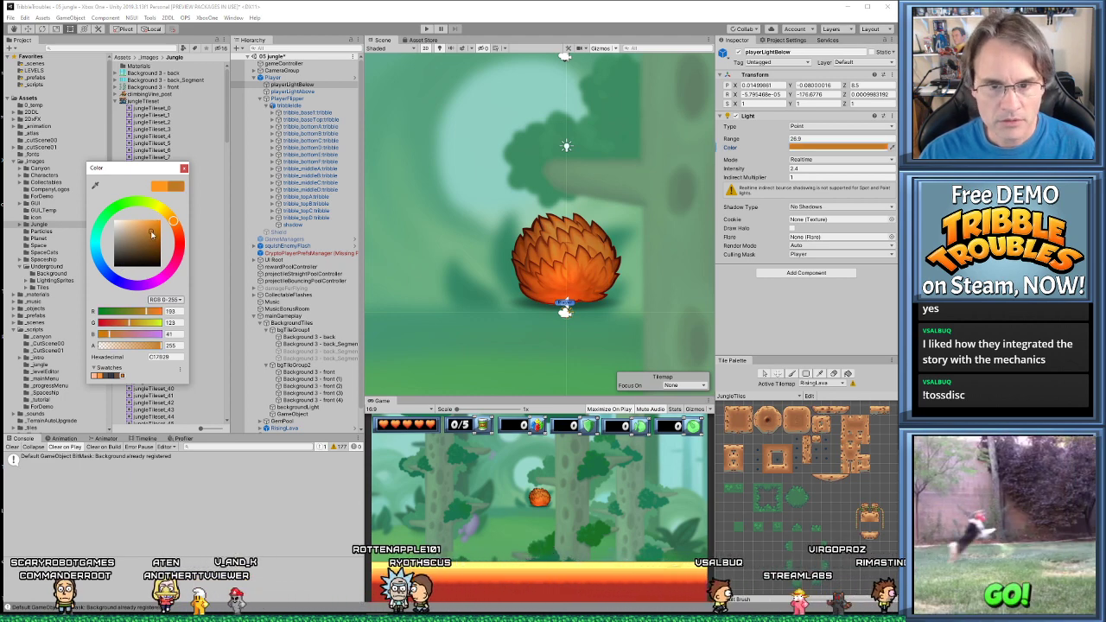
left_click_drag(151, 234, 152, 240)
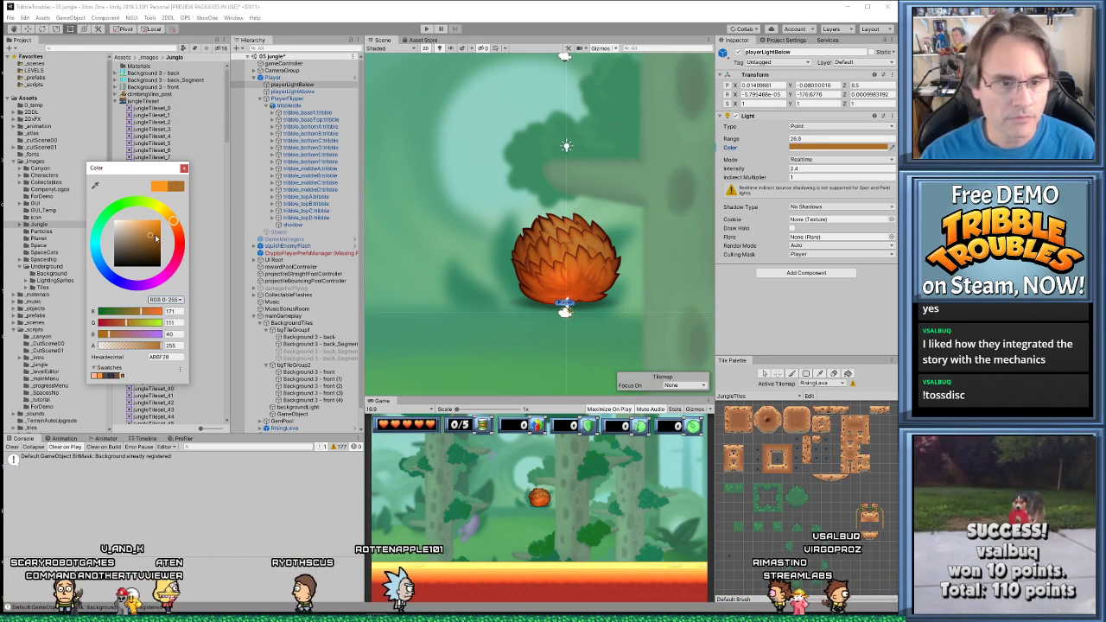
left_click(183, 168)
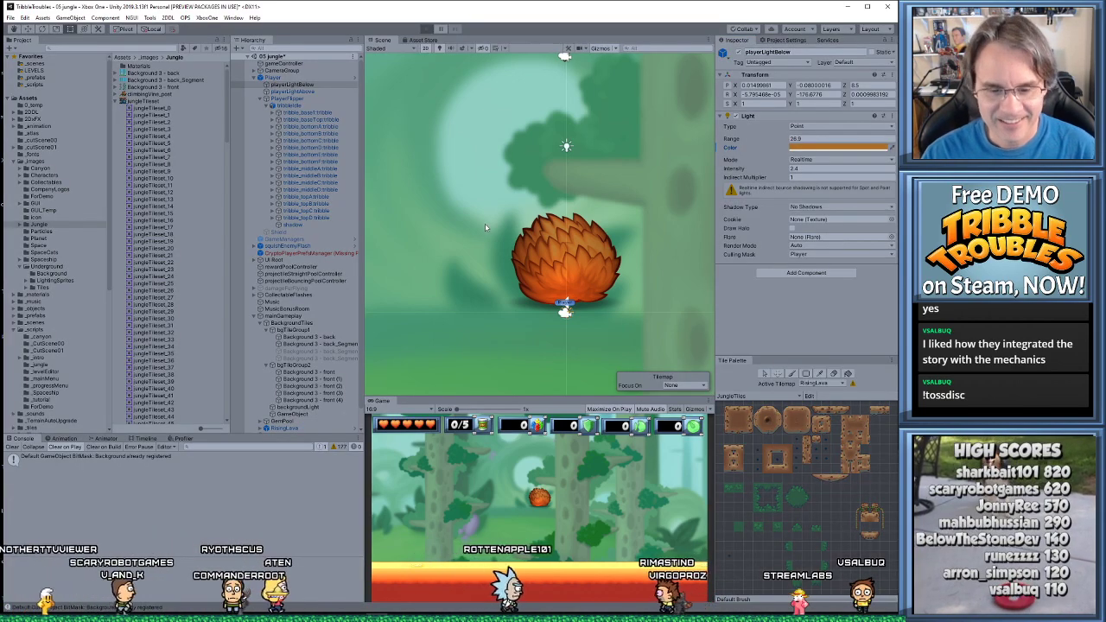
Play-test the level with the dimmer light, rolling the tribble left, then stop
key("ctrl+p")
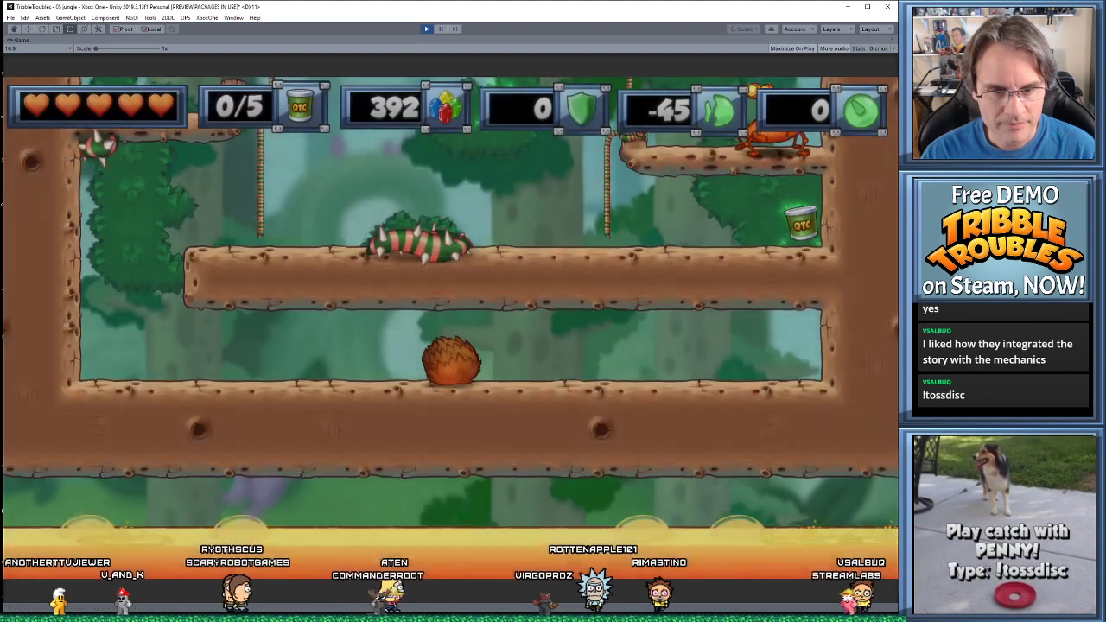
key("Left")
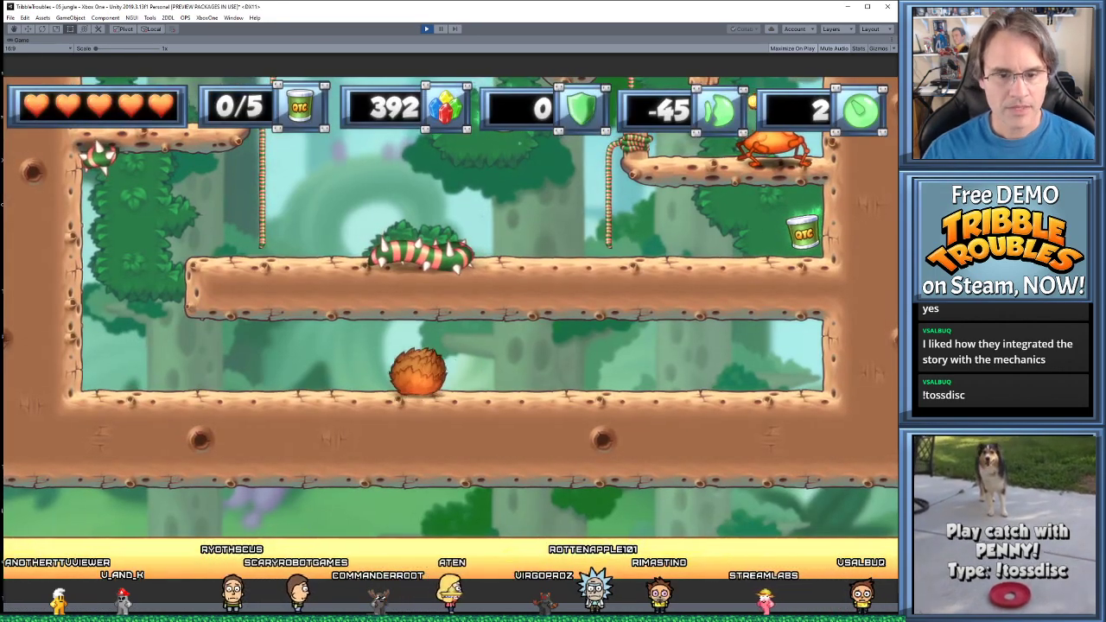
left_click(427, 30)
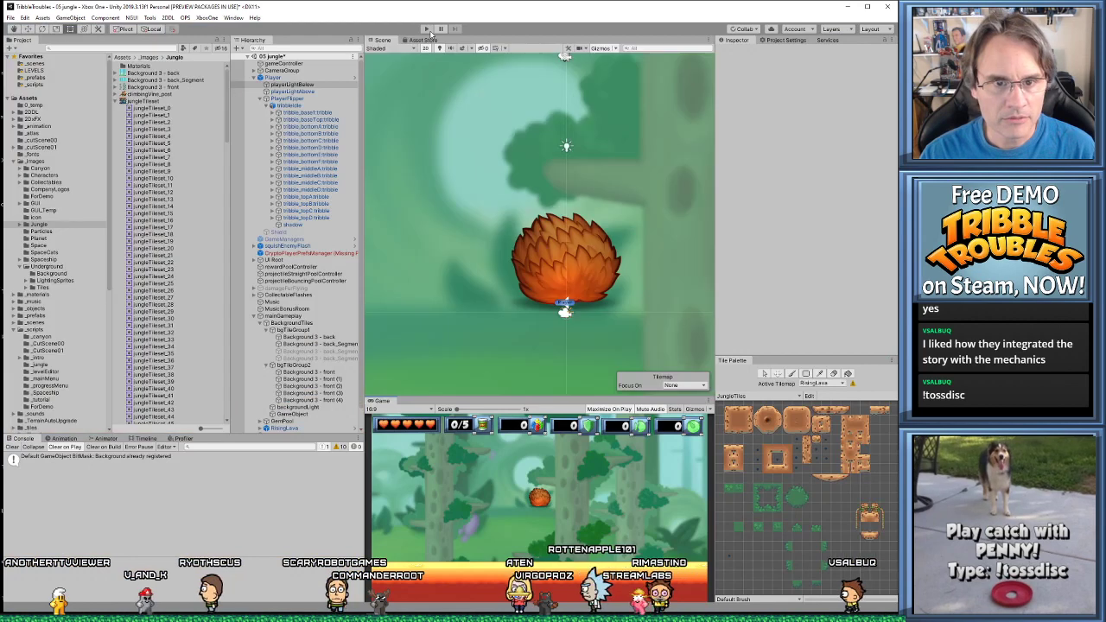
Select playerLightAbove, open the Player prefab, then return to the jungle scene
left_click(294, 92)
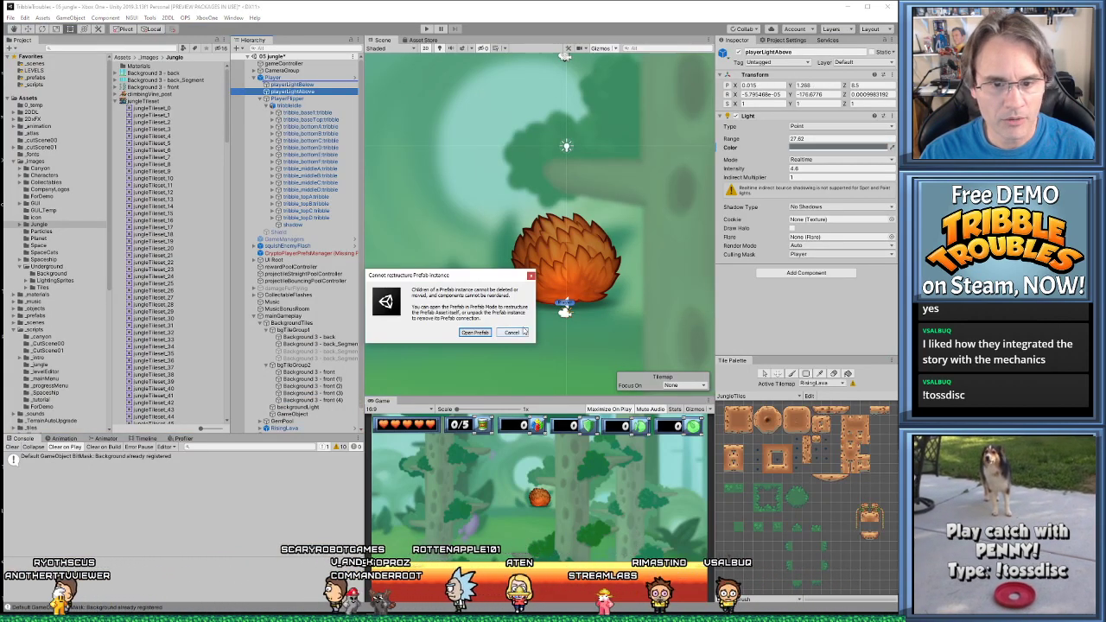
left_click(312, 92)
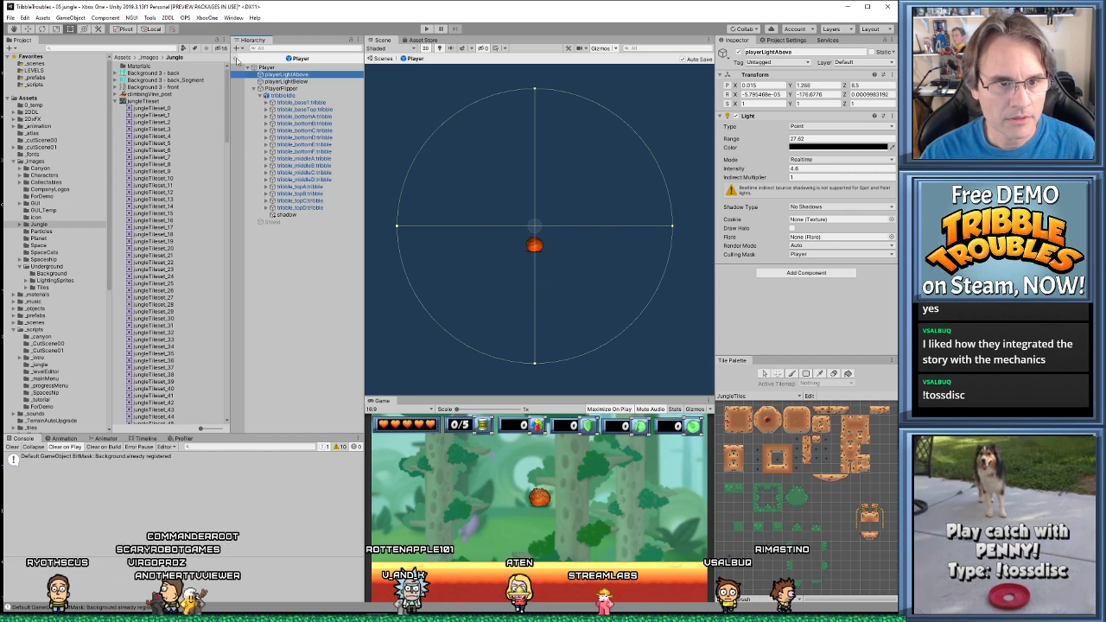
left_click(379, 57)
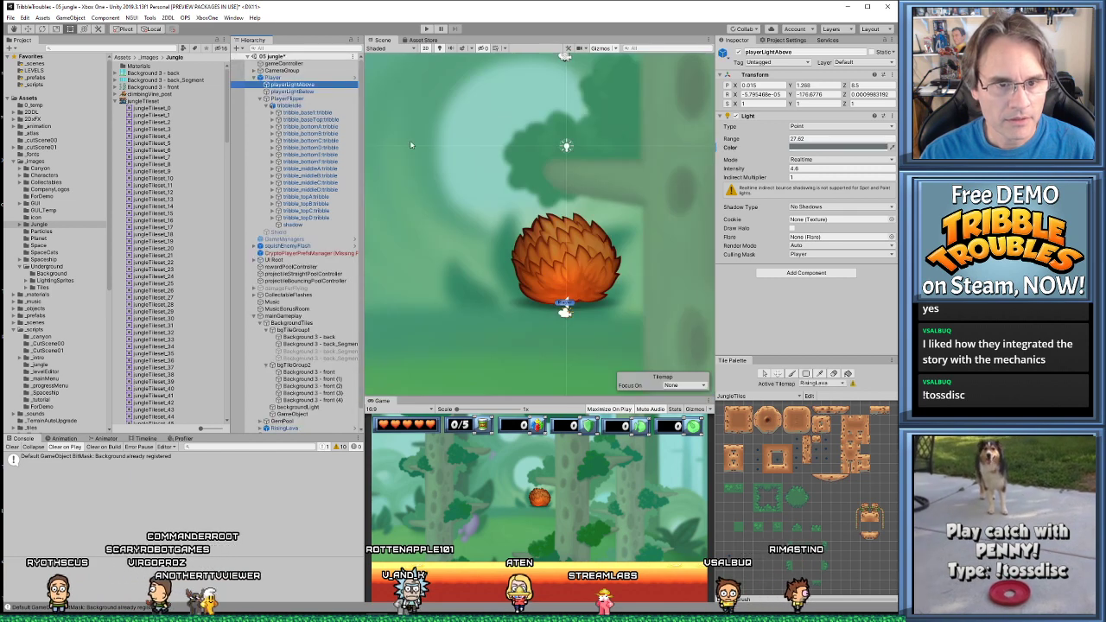
Set the playerLightAbove light colour to muted teal 5DABAB
left_click(836, 148)
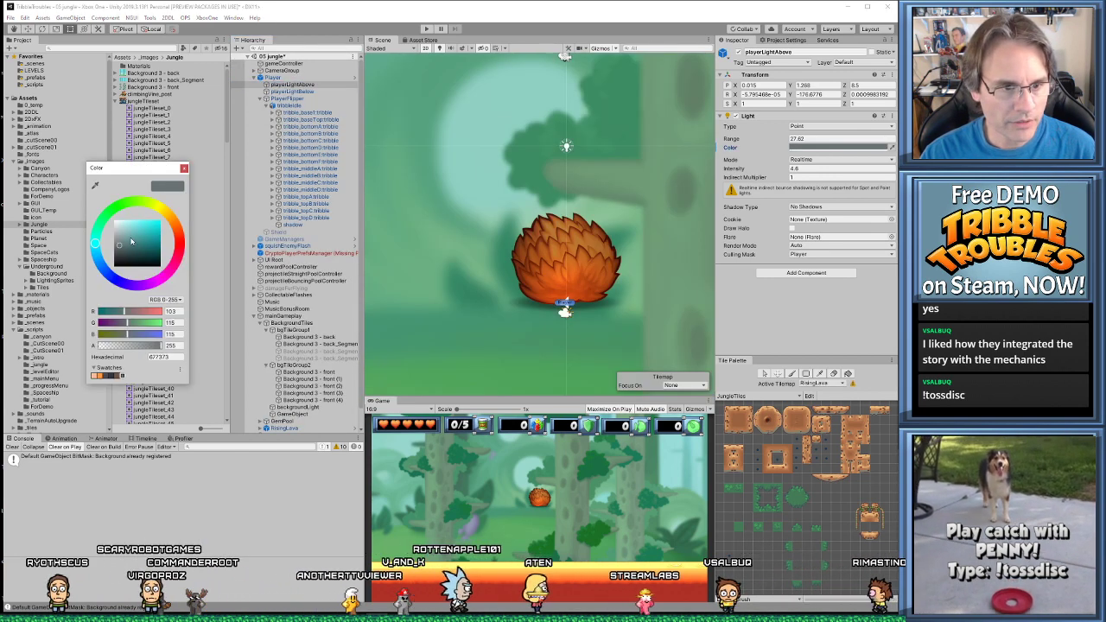
left_click(134, 241)
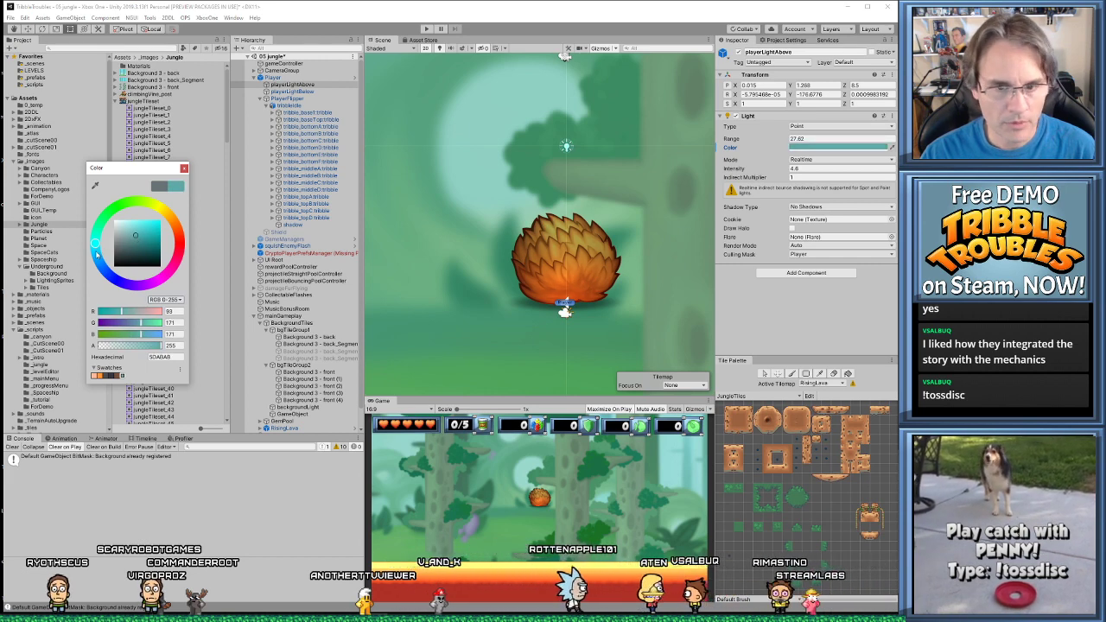
left_click(184, 168)
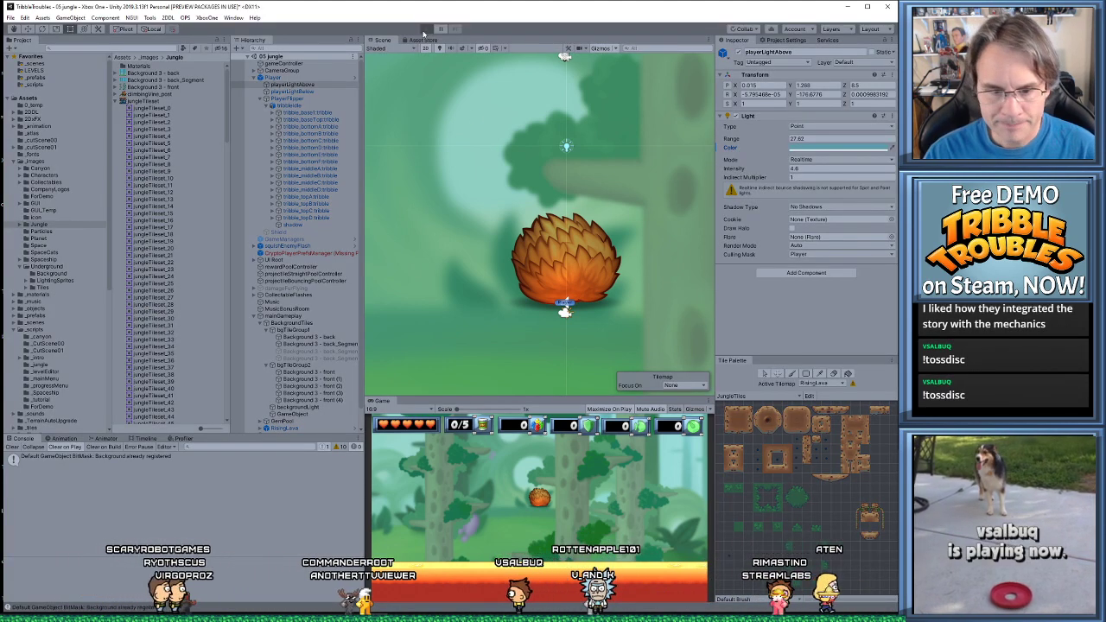
Play-test the jungle level, clear the Console errors, and switch to the tileset in Photoshop
left_click(423, 29)
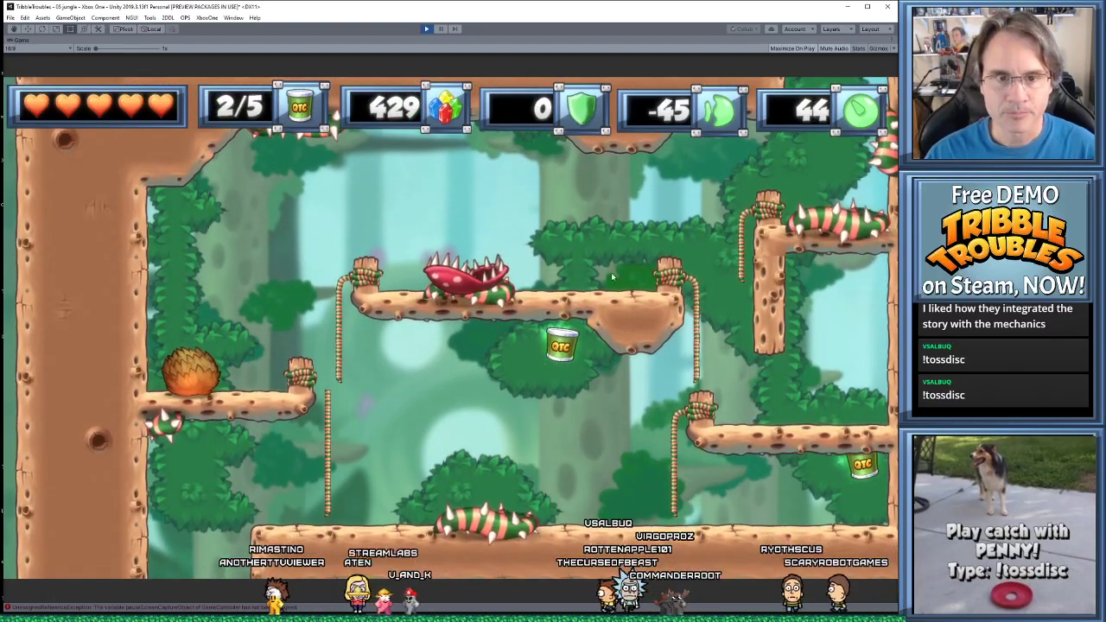
left_click(426, 30)
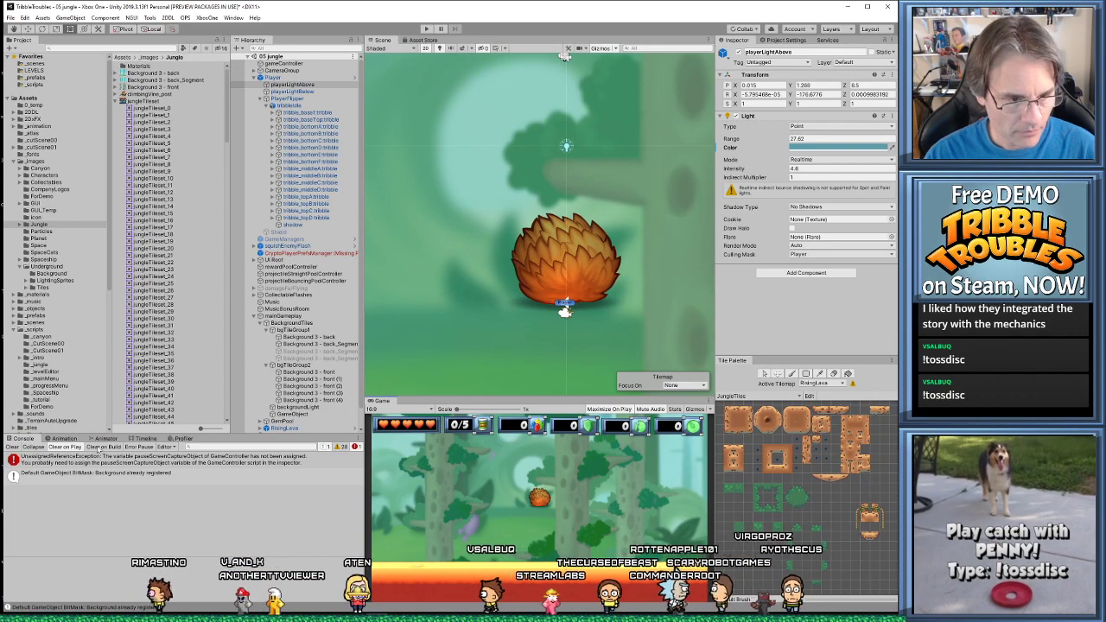
left_click(12, 446)
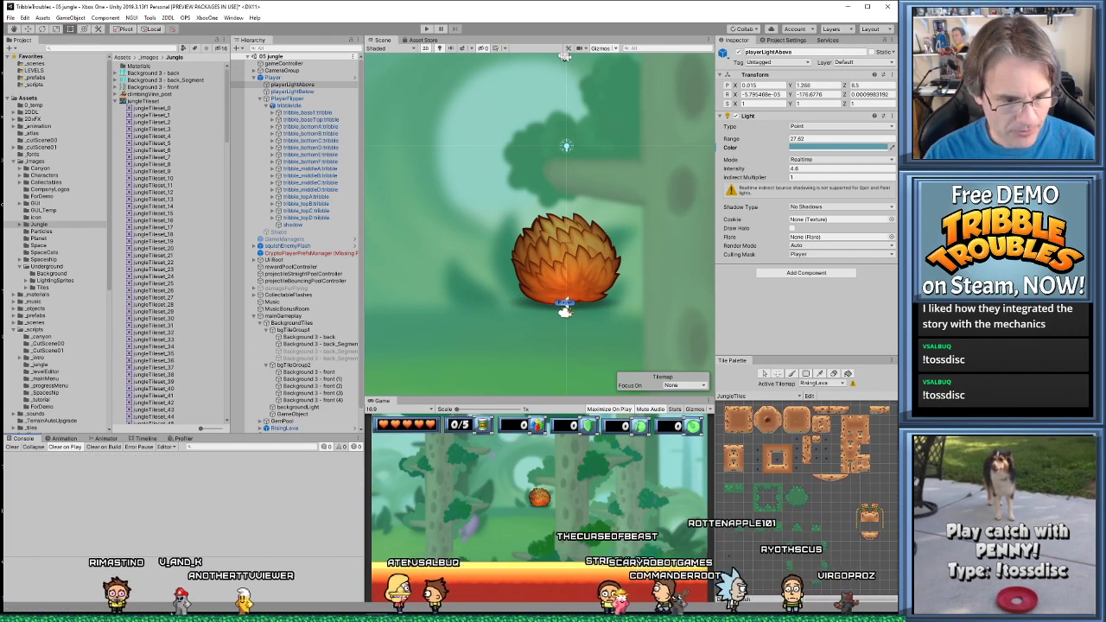
key("alt+Tab")
Toggle the grid on over the jungle sprite sheet to reveal tile boundaries around the rope pieces
scroll(544, 316, "down", 5, "alt")
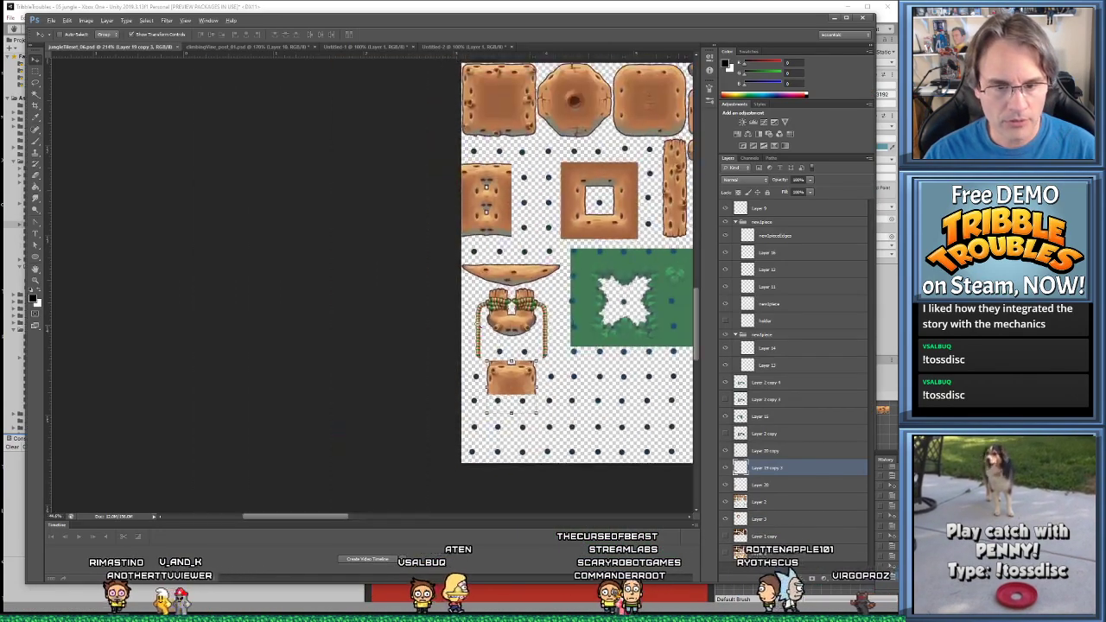
scroll(517, 325, "up", 4, "alt")
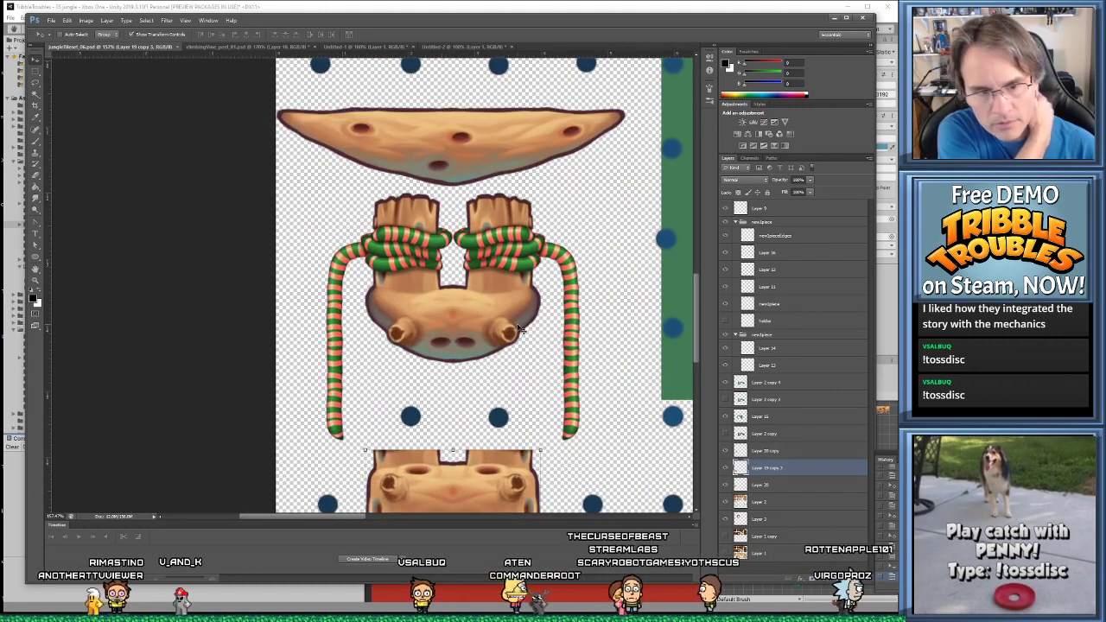
scroll(537, 333, "down", 4, "alt")
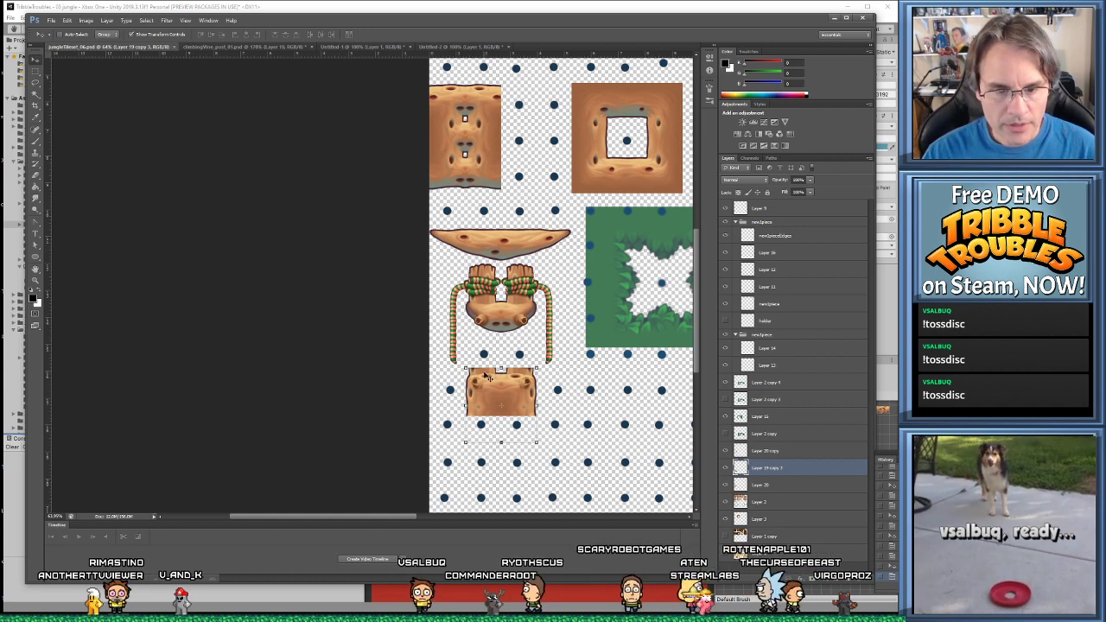
key("ctrl+apostrophe")
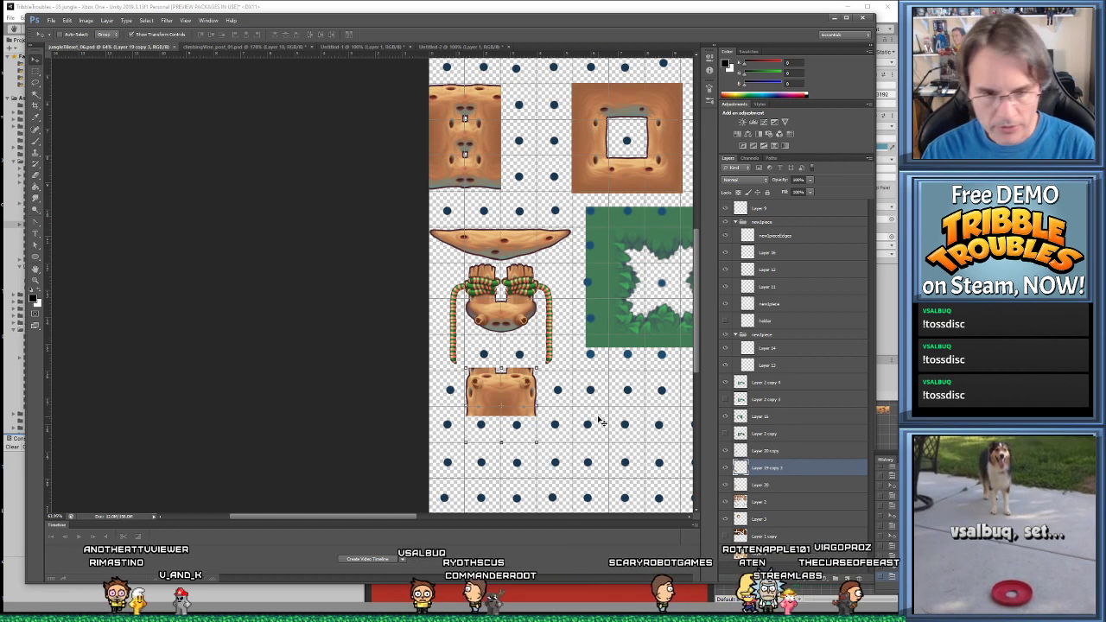
scroll(463, 418, "up", 2, "alt")
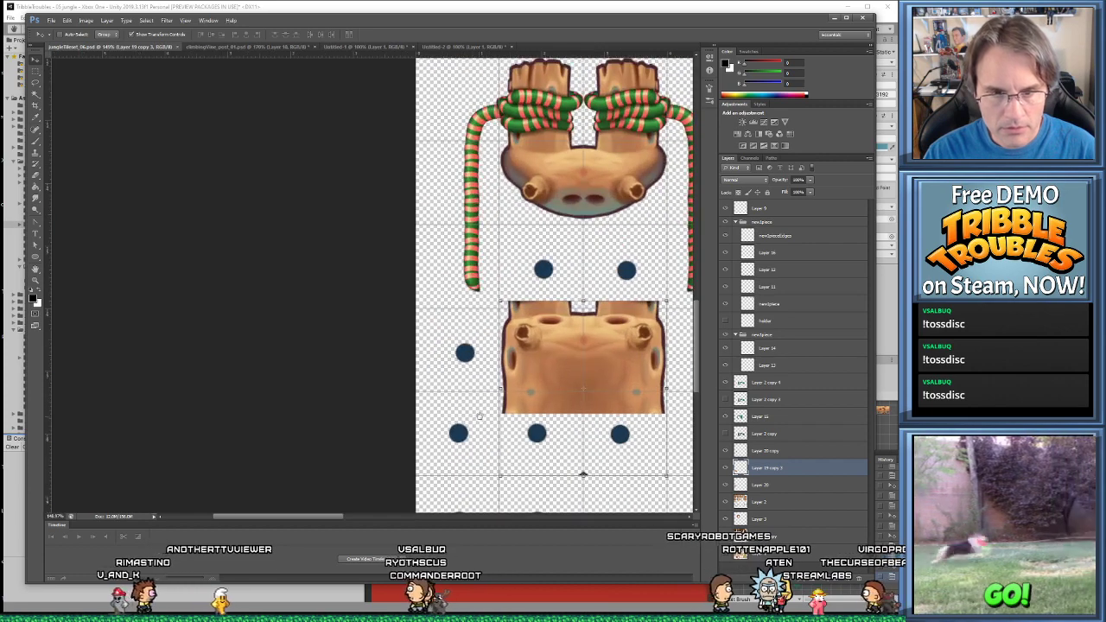
scroll(504, 394, "down", 2, "alt")
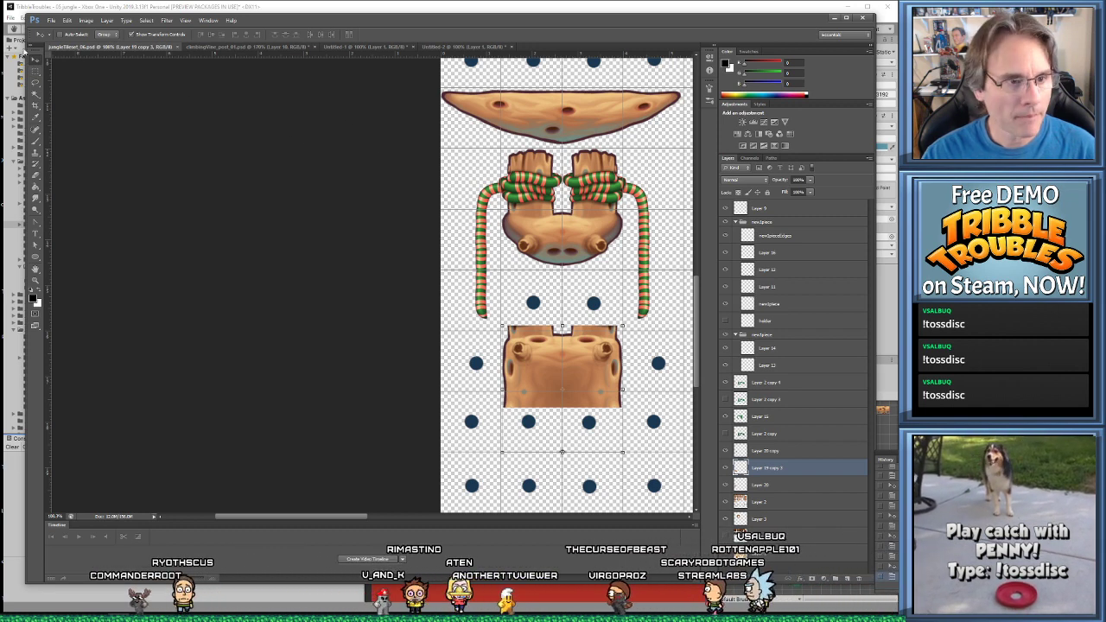
Copy the loose rope end on the left onto its own layer
left_click(515, 188)
right_click(35, 71)
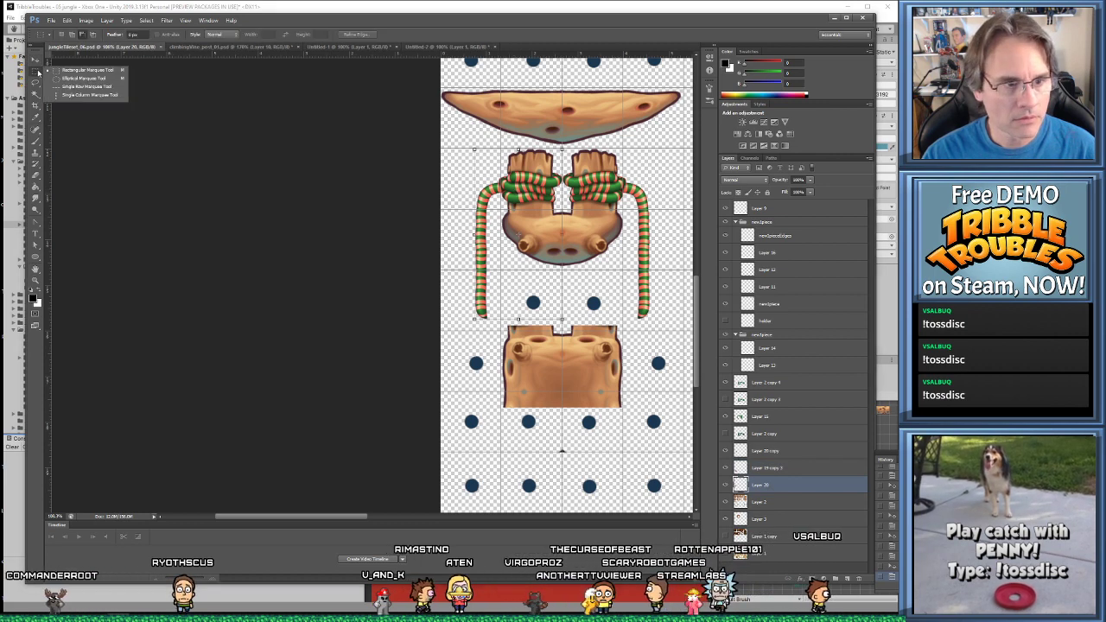
left_click_drag(440, 149, 510, 197)
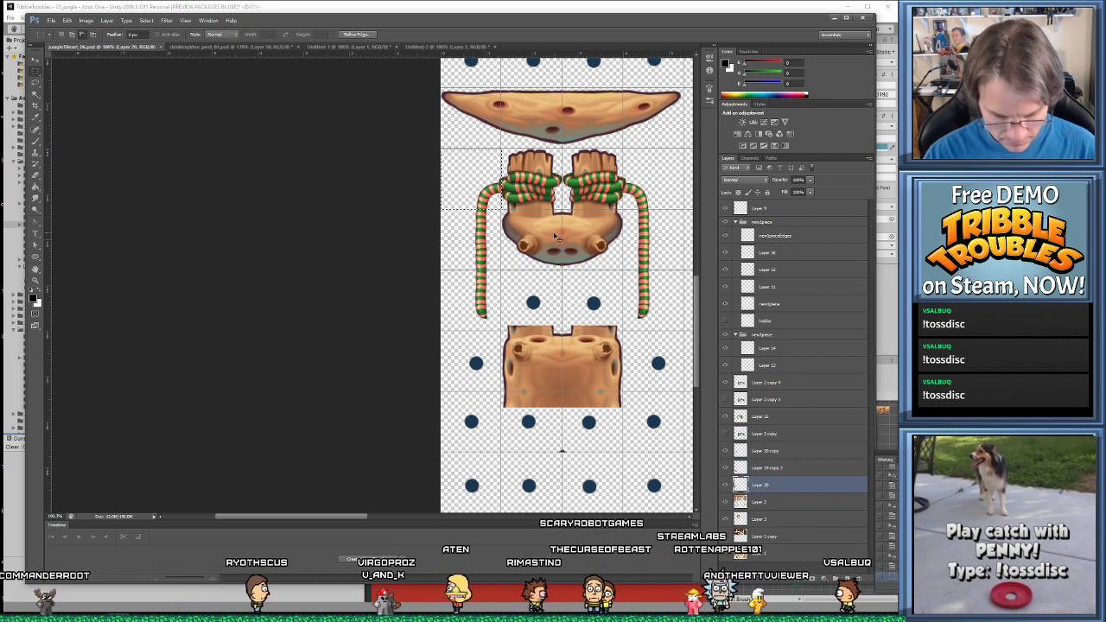
key("ctrl+j")
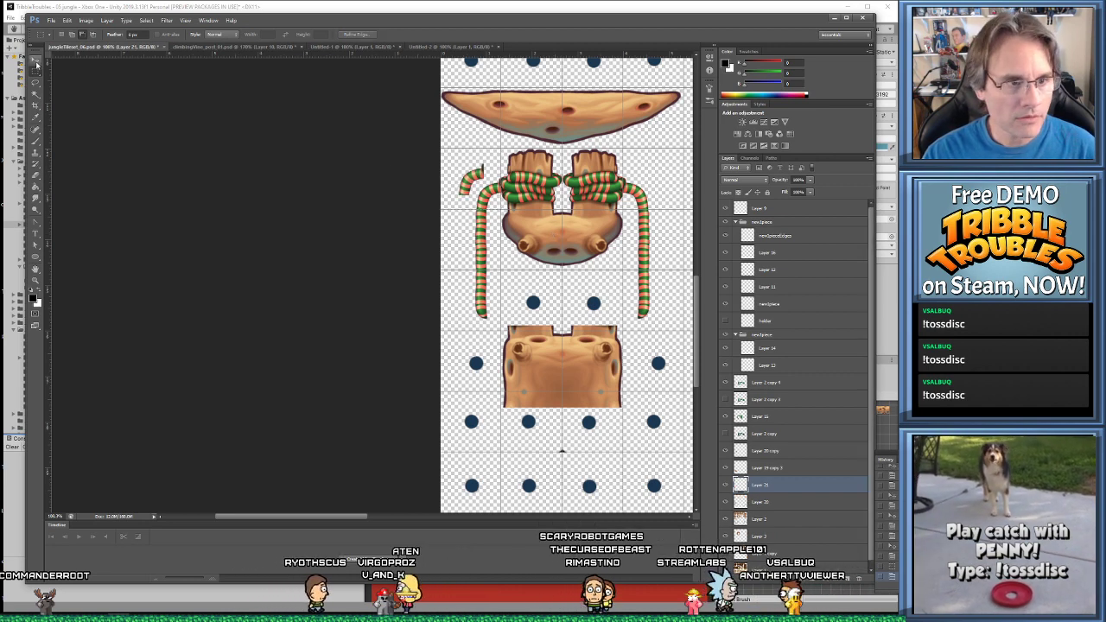
Move the copied rope end down into the next tile row, flush against the tile edge
left_click(36, 64)
left_click_drag(490, 349, 494, 377)
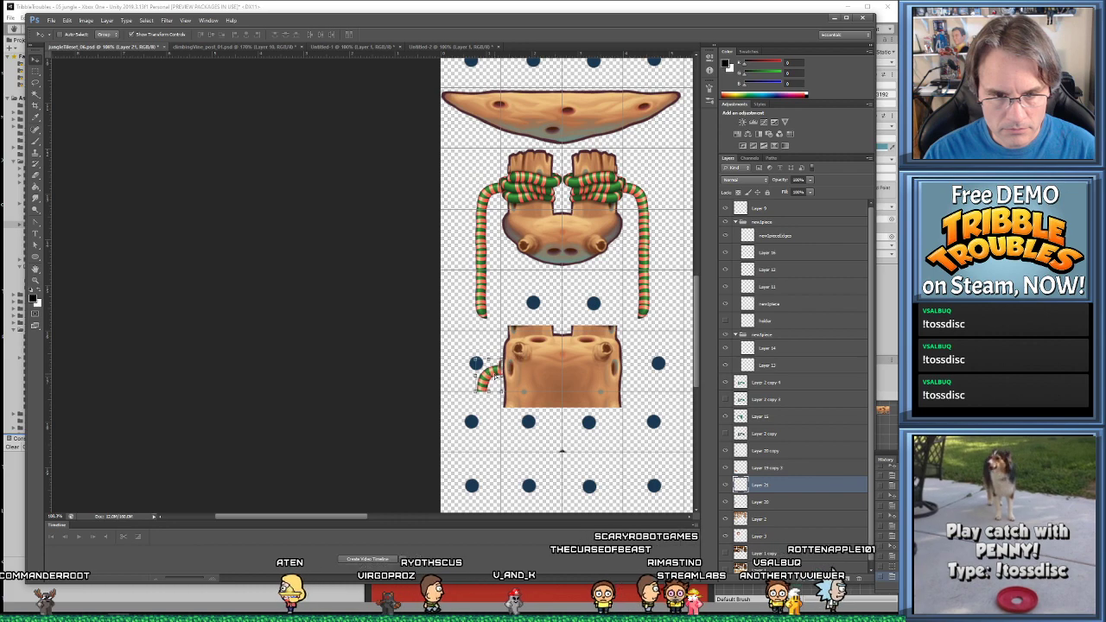
left_click_drag(497, 421, 518, 380)
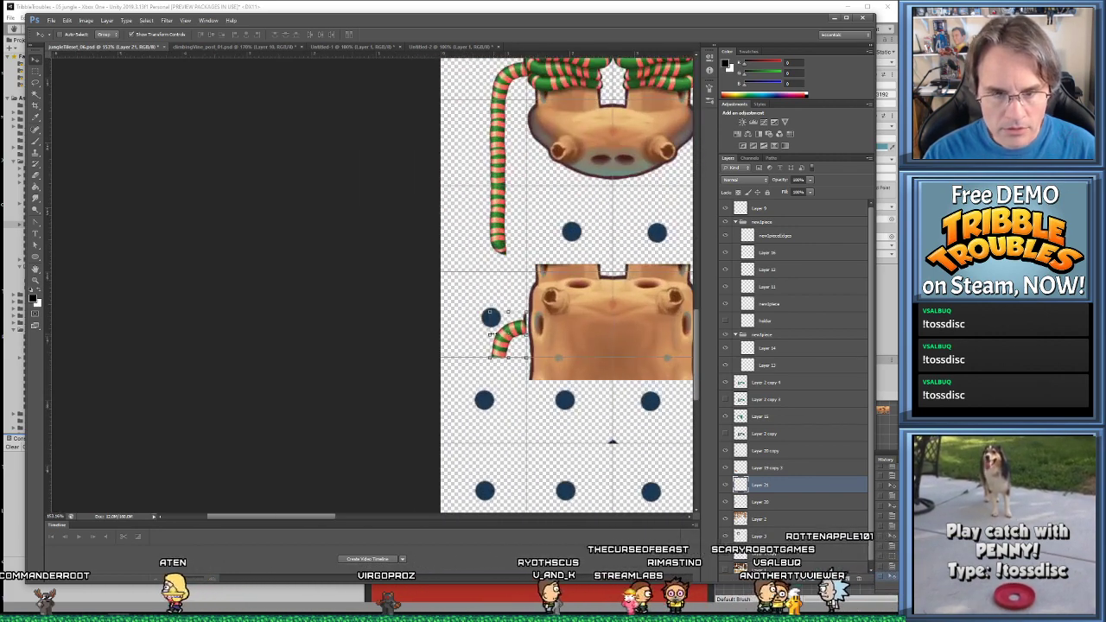
left_click_drag(514, 328, 575, 440)
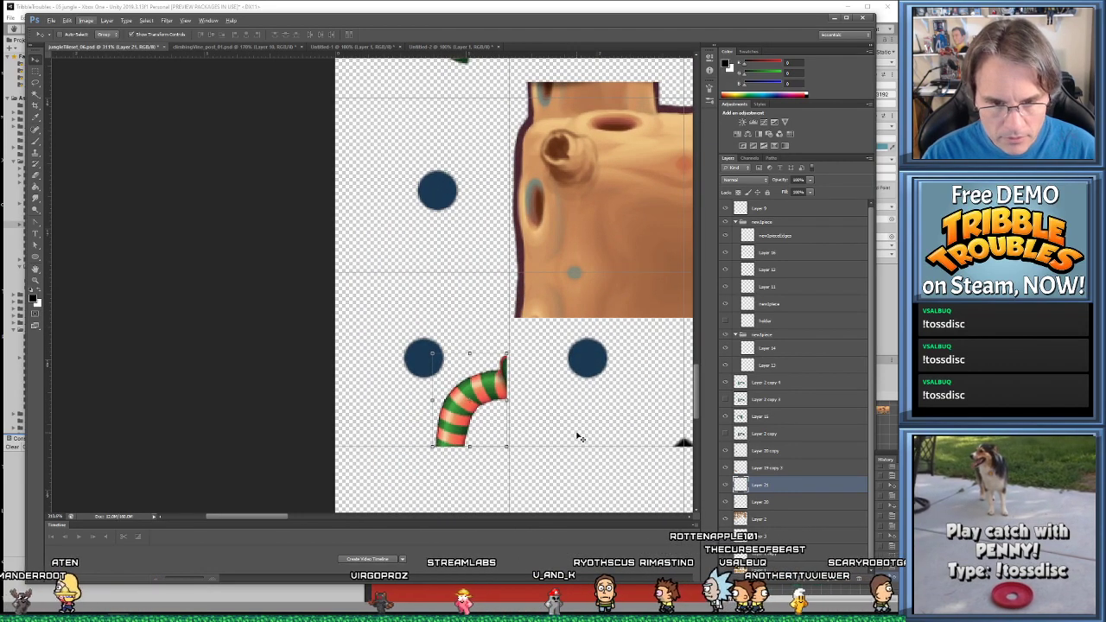
scroll(558, 417, "up", 1)
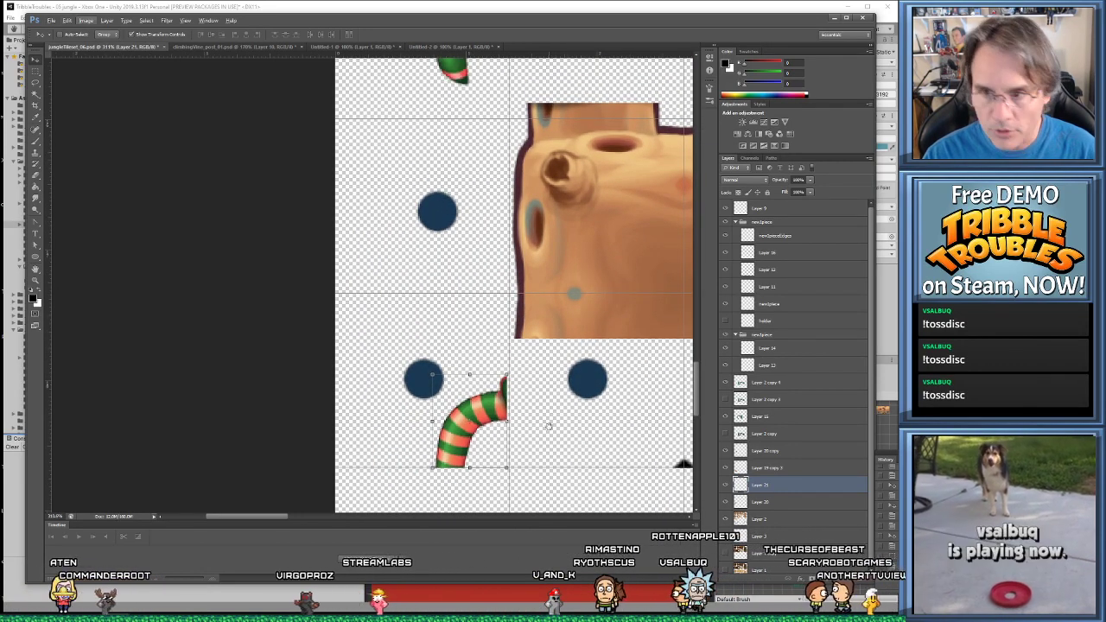
scroll(552, 414, "up", 3, "alt")
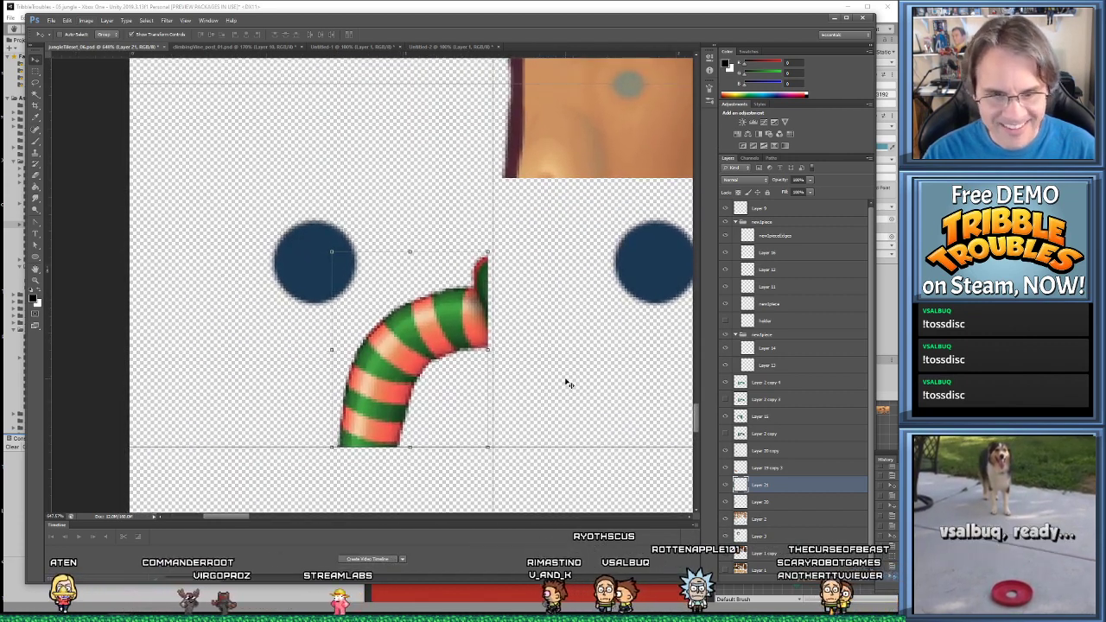
key("Right")
key("Right")
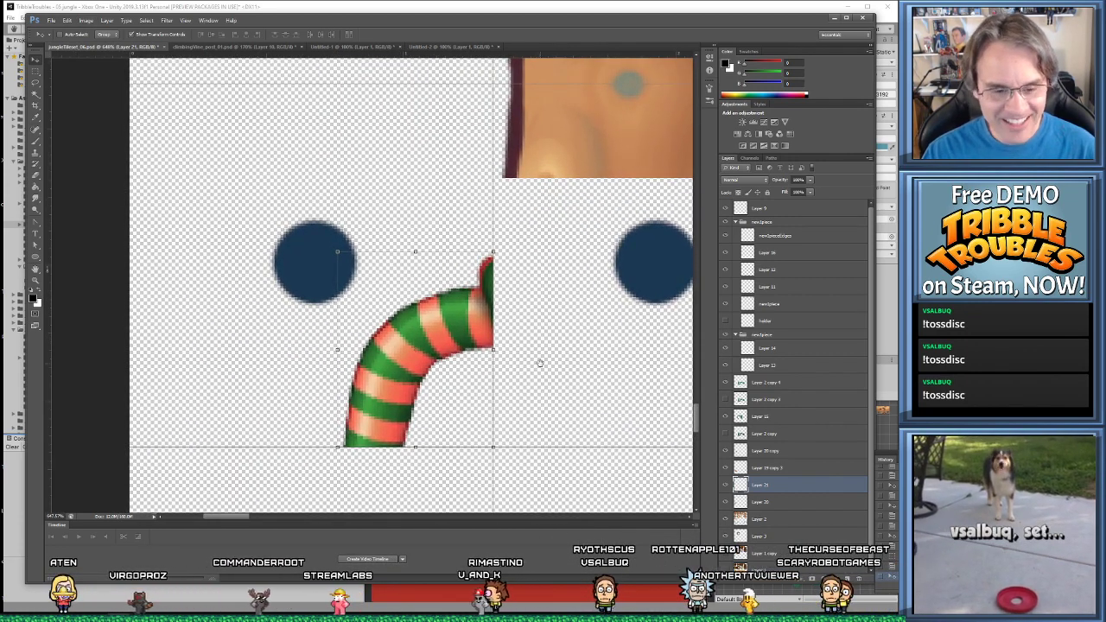
scroll(522, 365, "down", 1, "alt")
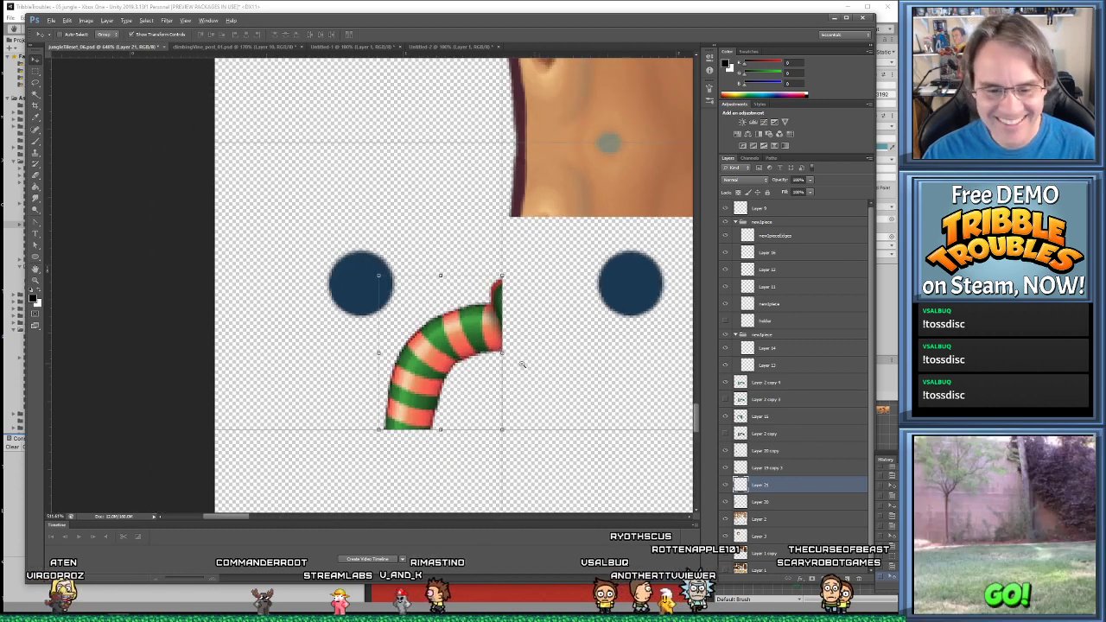
scroll(523, 364, "up", 1, "alt")
scroll(540, 359, "down", 5, "alt")
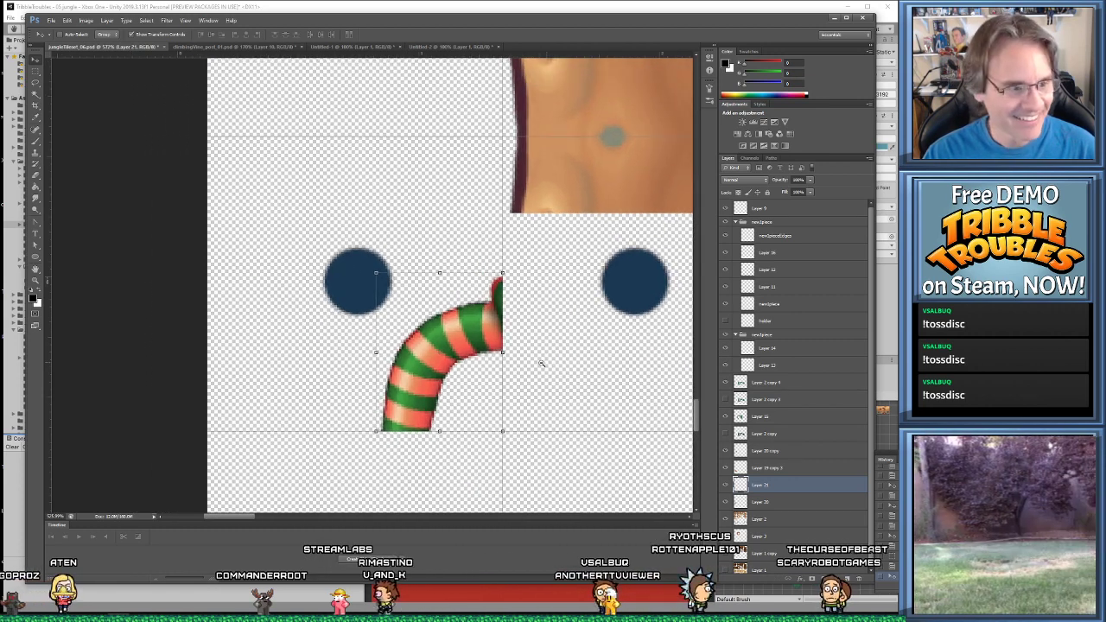
On Layer 2, lasso and delete the dark dot beside the vine's curled end
left_click(458, 335, "ctrl")
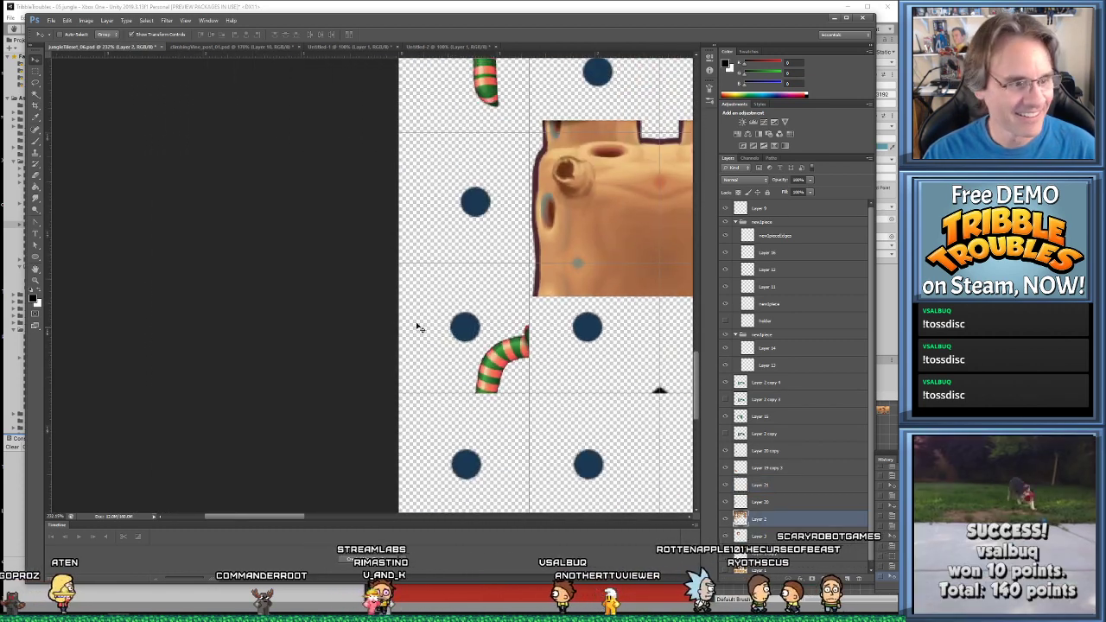
left_click(35, 82)
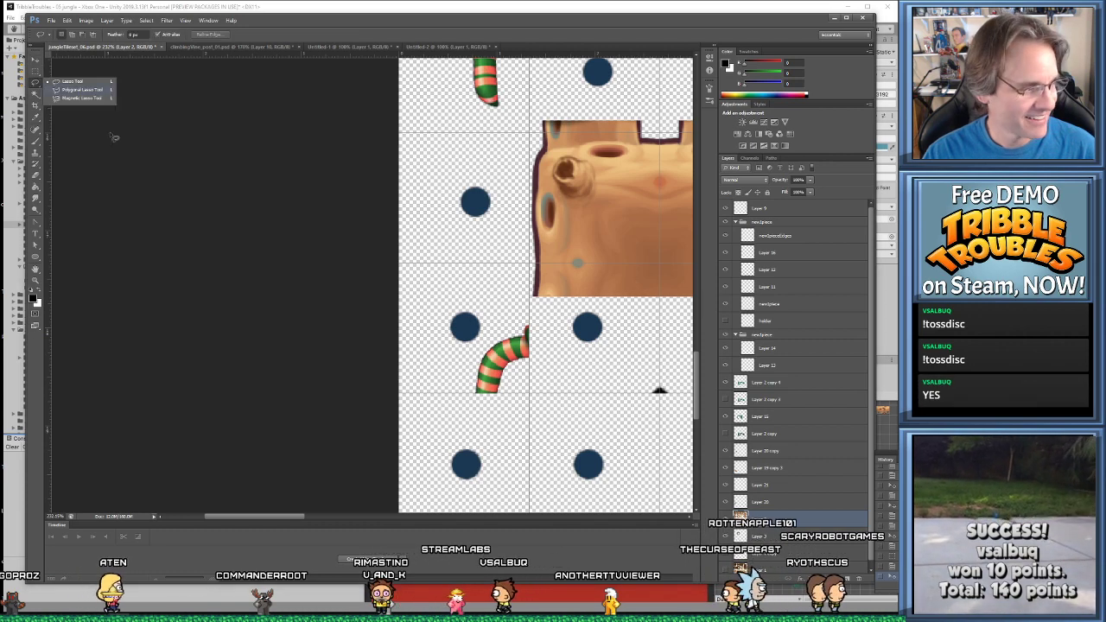
mouse_move(465, 281)
left_mouse_down()
mouse_move(407, 321)
mouse_move(471, 380)
mouse_move(497, 302)
left_mouse_up()
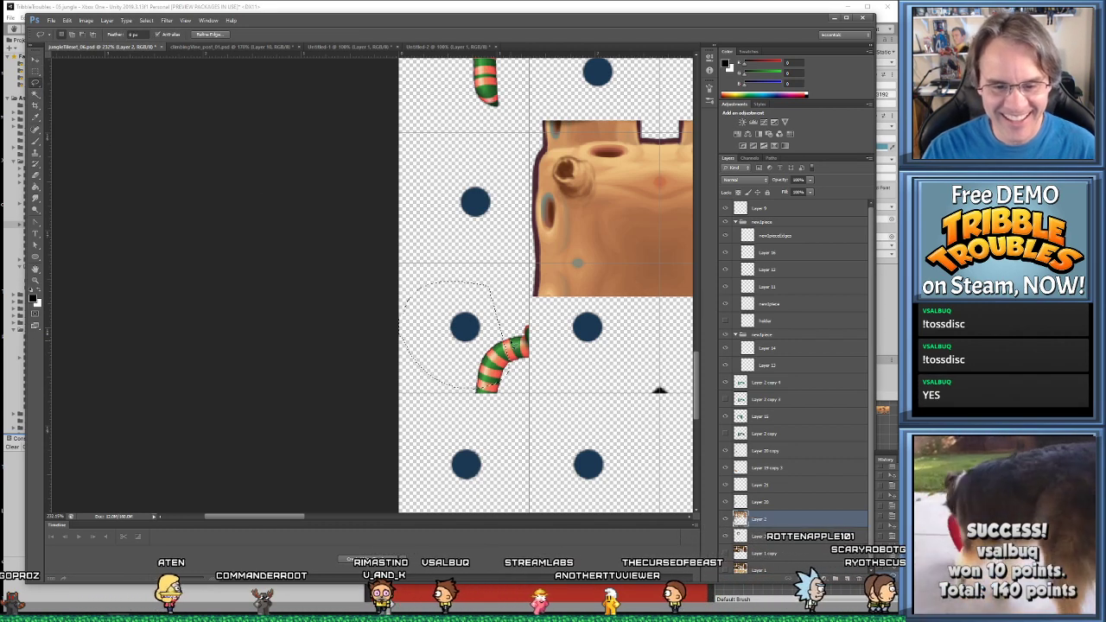
key("Delete")
key("ctrl+d")
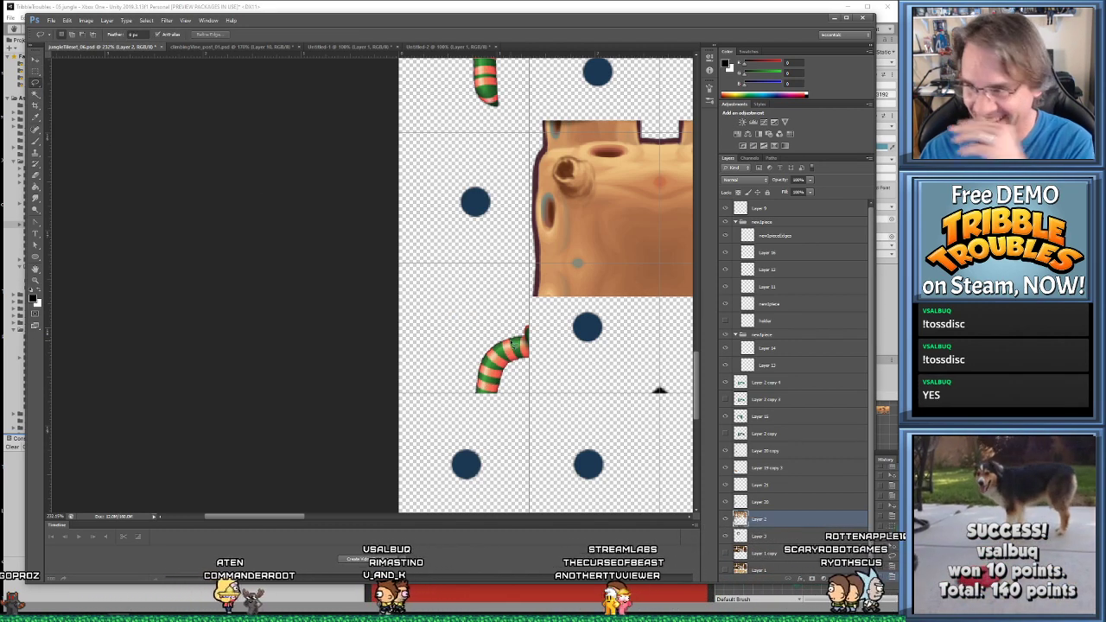
scroll(544, 285, "down", 3, "alt")
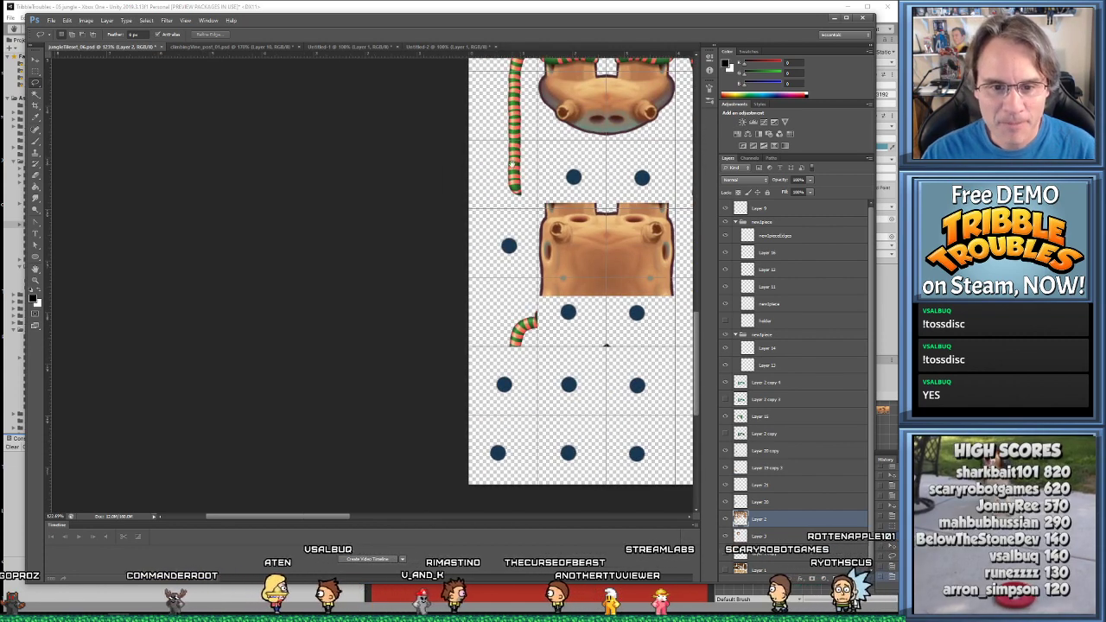
scroll(515, 178, "up", 2, "alt")
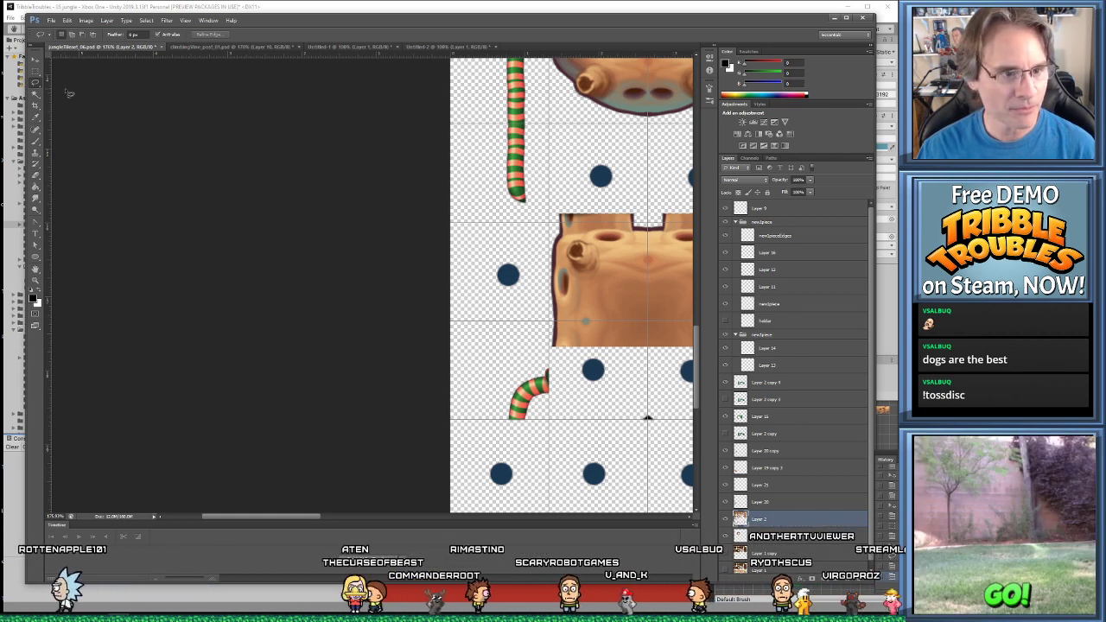
left_click(36, 141)
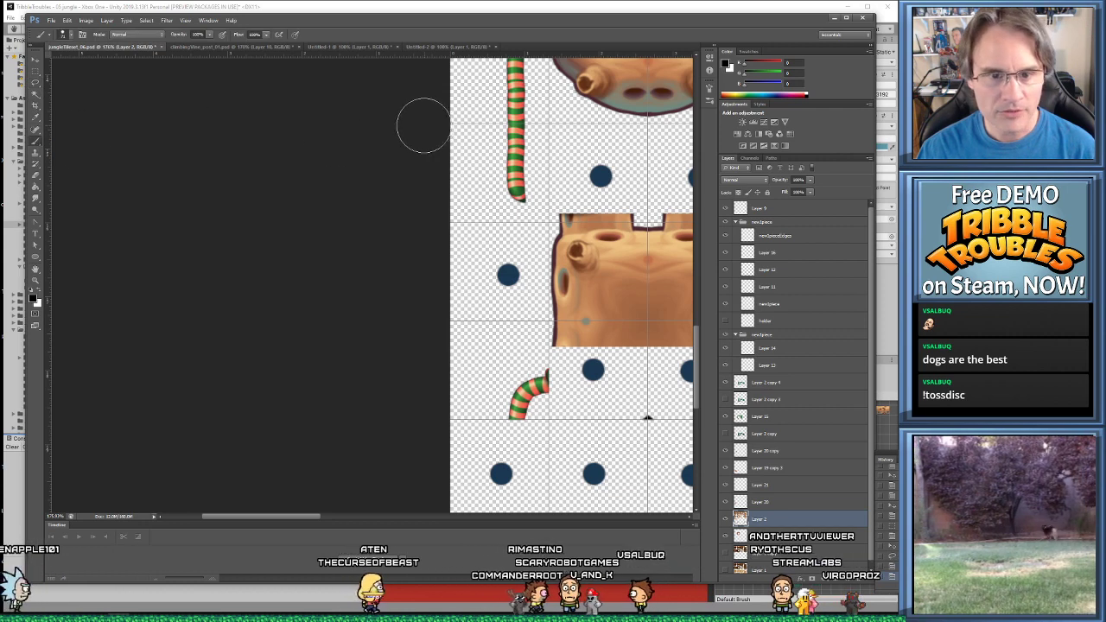
left_click(40, 74)
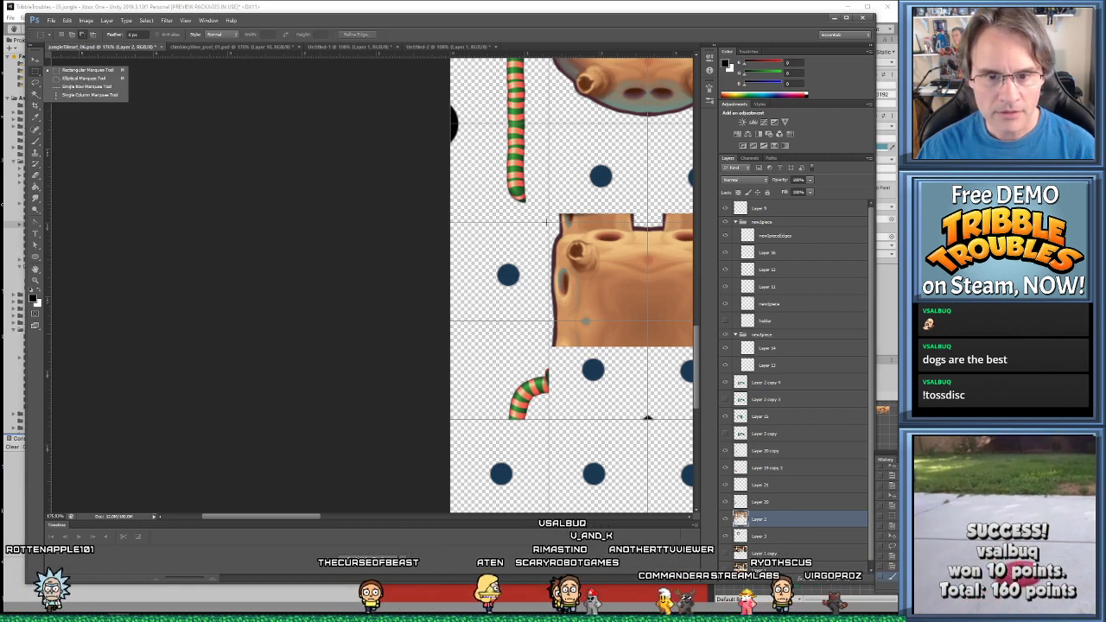
left_click(546, 222)
left_click_drag(467, 162, 449, 122)
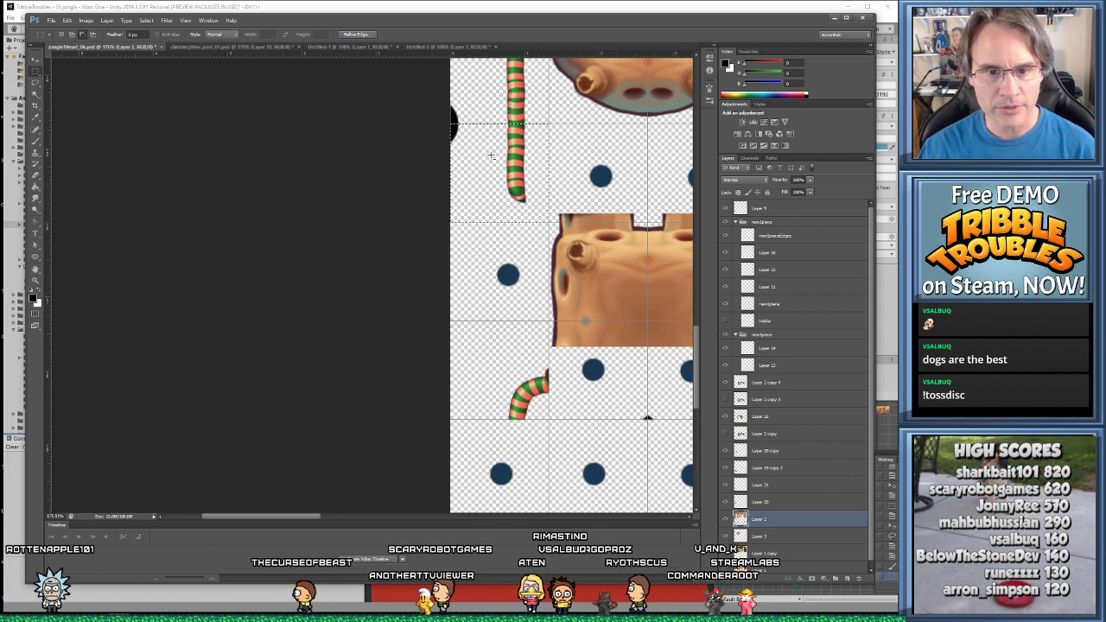
left_click(39, 58)
left_click(510, 155)
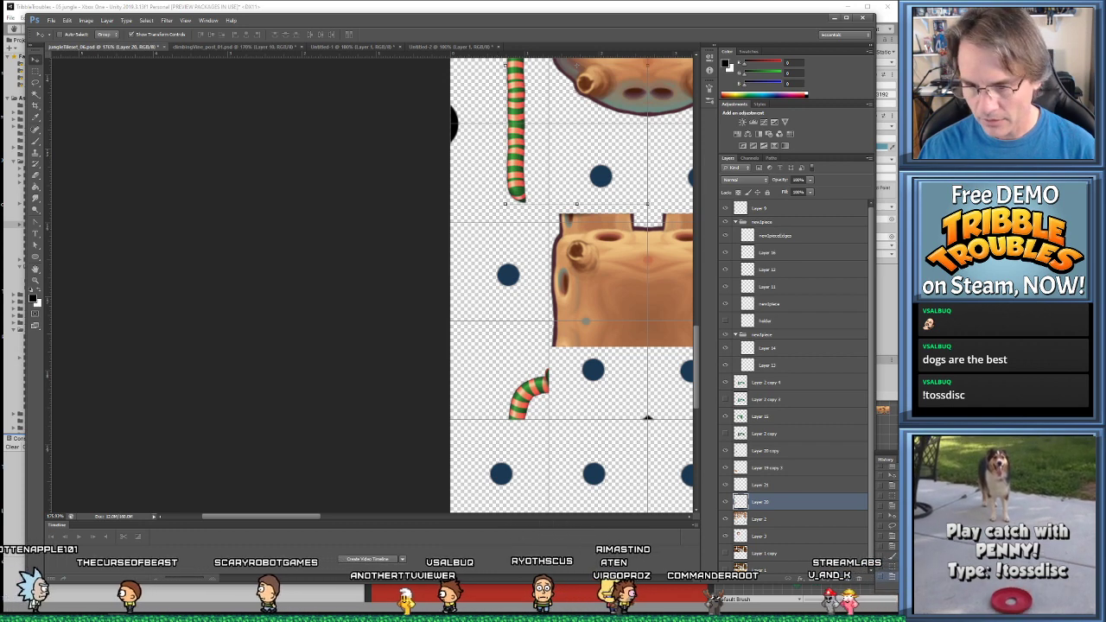
left_click(804, 519)
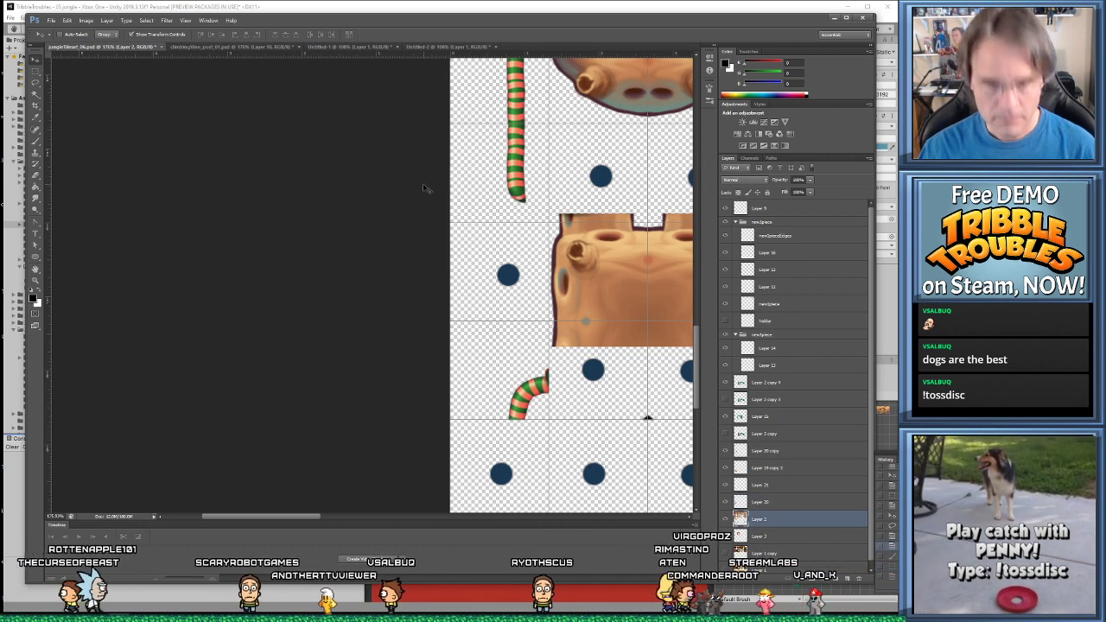
left_click(509, 162)
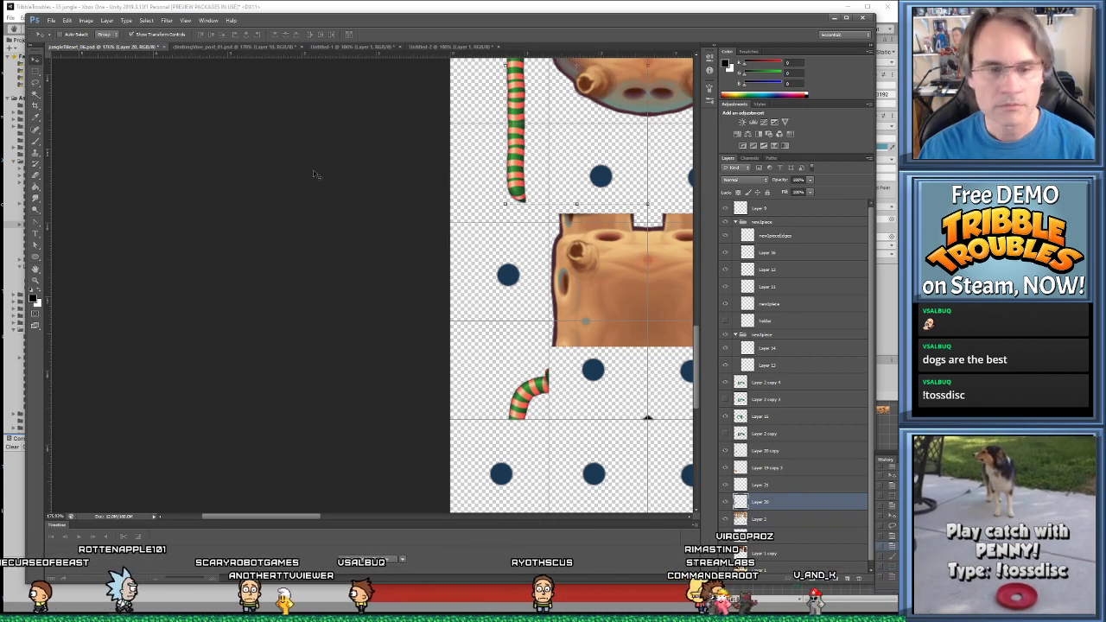
left_click(36, 140)
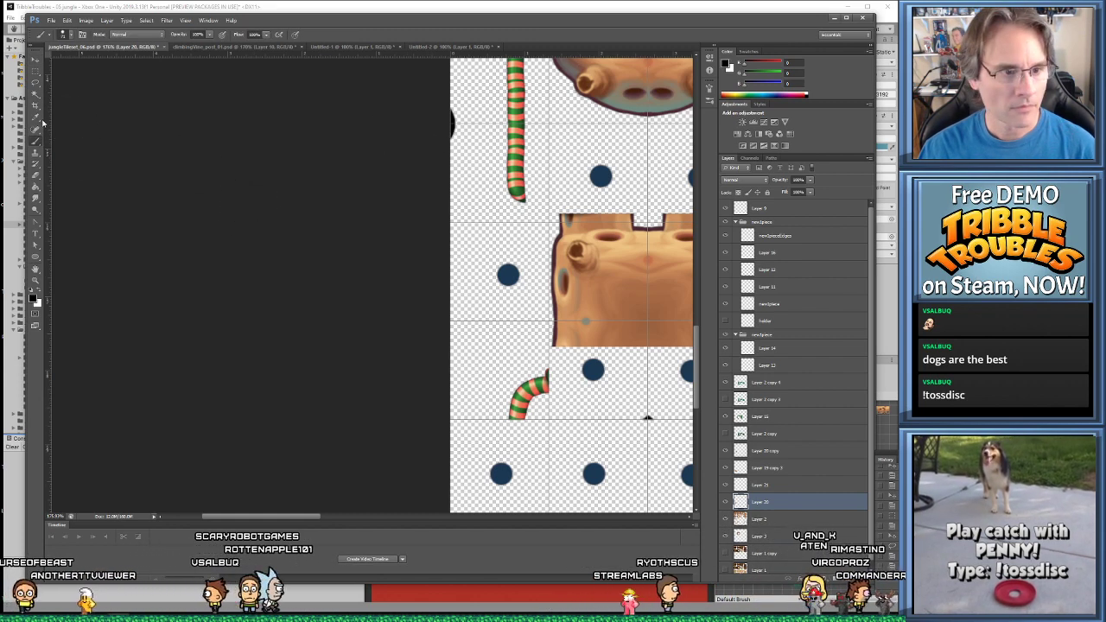
left_click(37, 72)
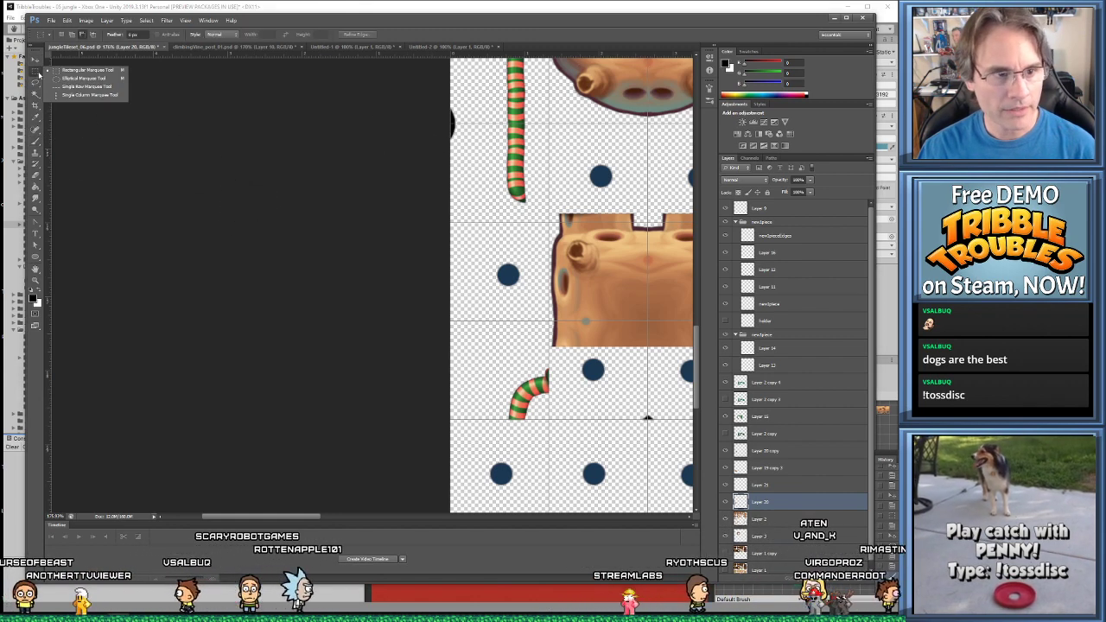
left_click(547, 223)
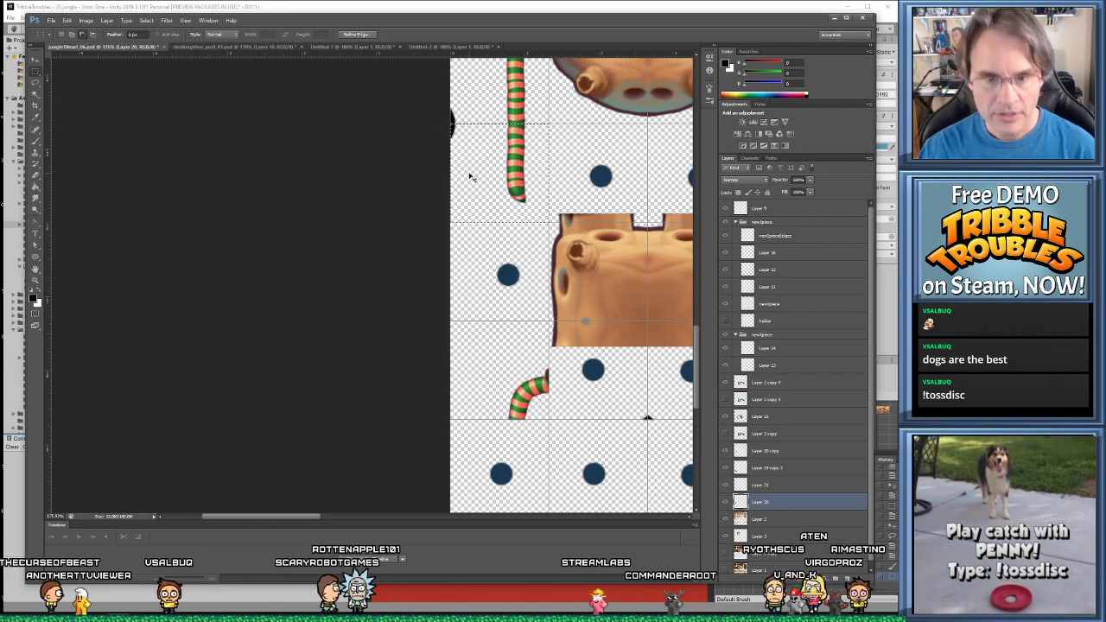
key("v")
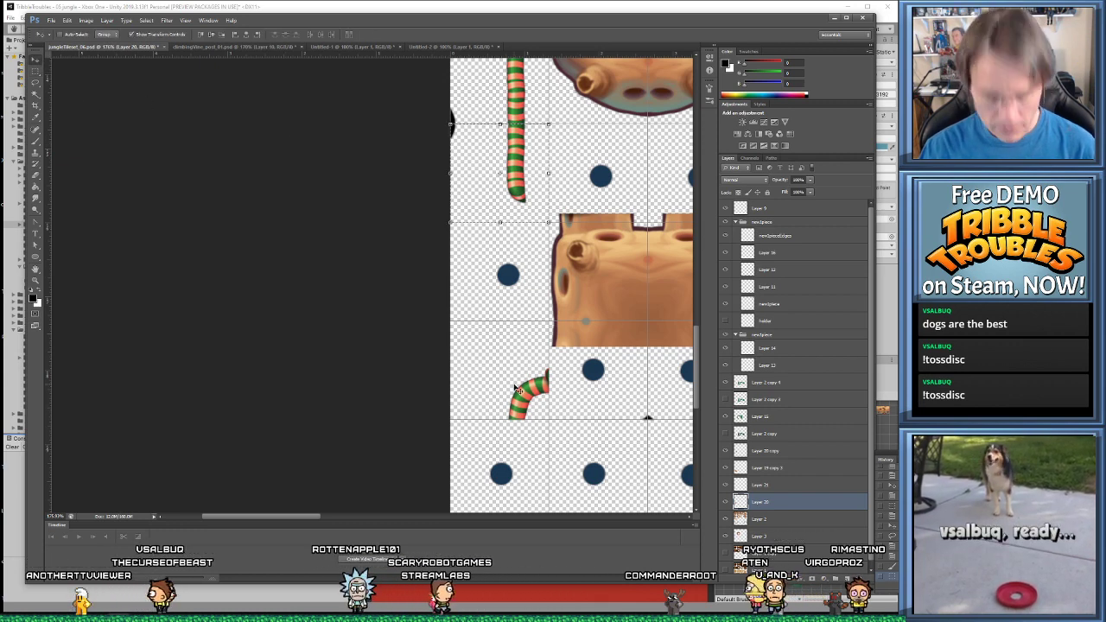
left_click_drag(518, 161, 518, 359)
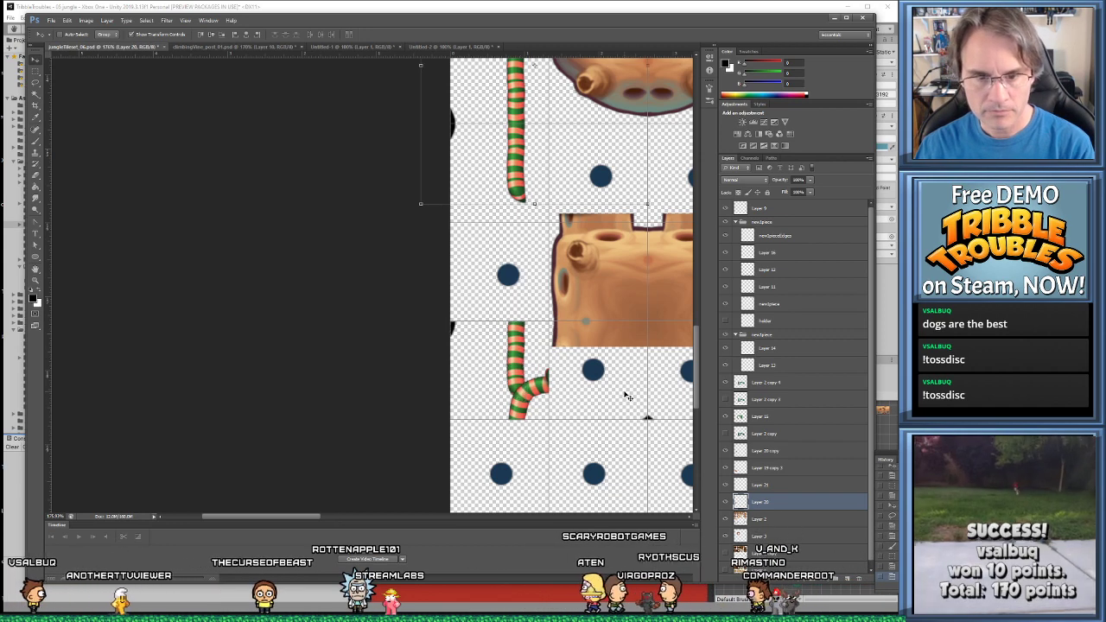
key("ctrl+z")
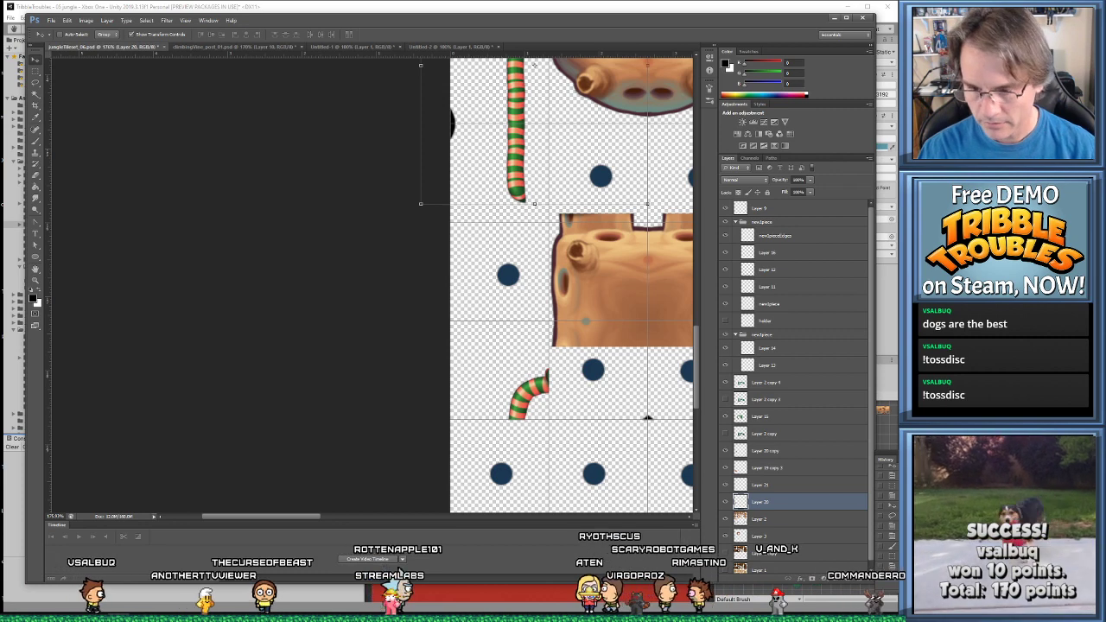
key("alt+bracketleft")
left_click_drag(597, 312, 384, 361)
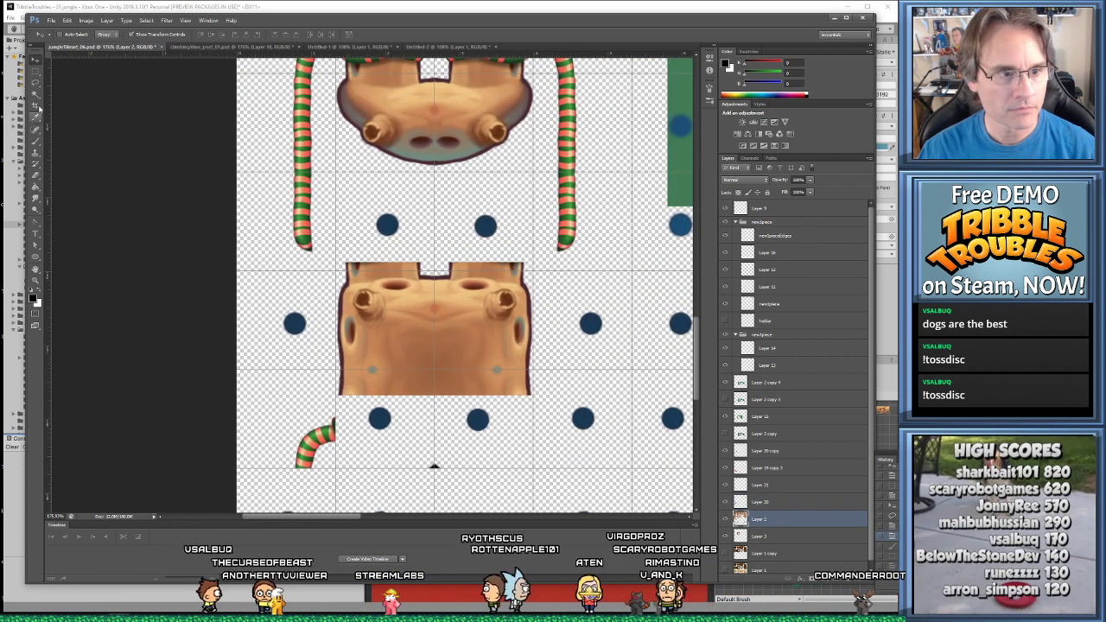
Check the brush tip settings, then marquee a tile-sized square around the right vine
left_click(35, 143)
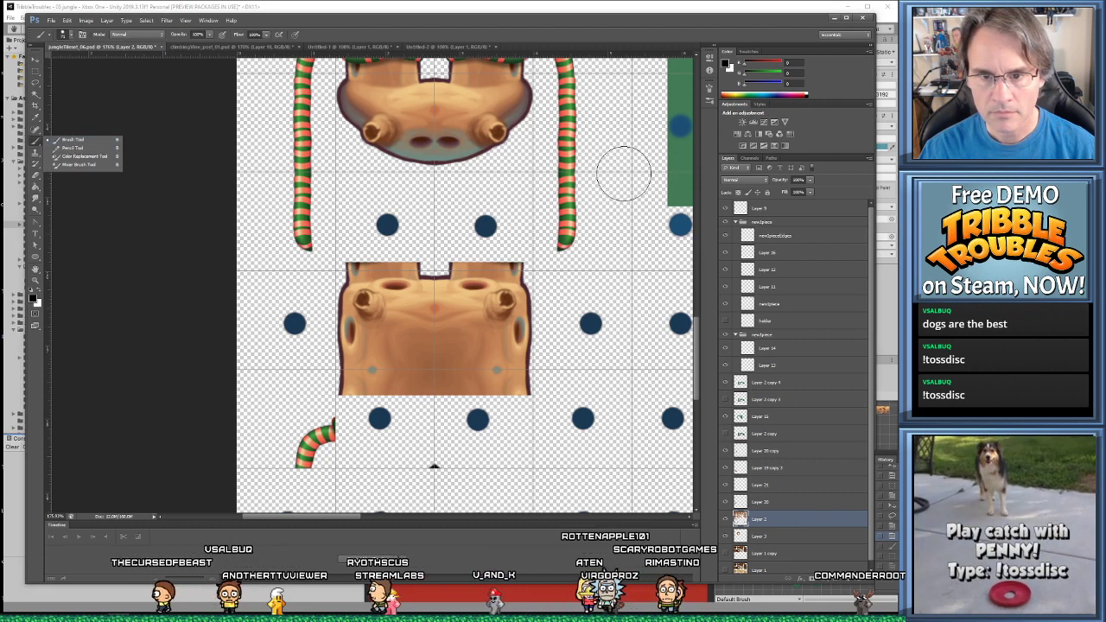
left_click(72, 35)
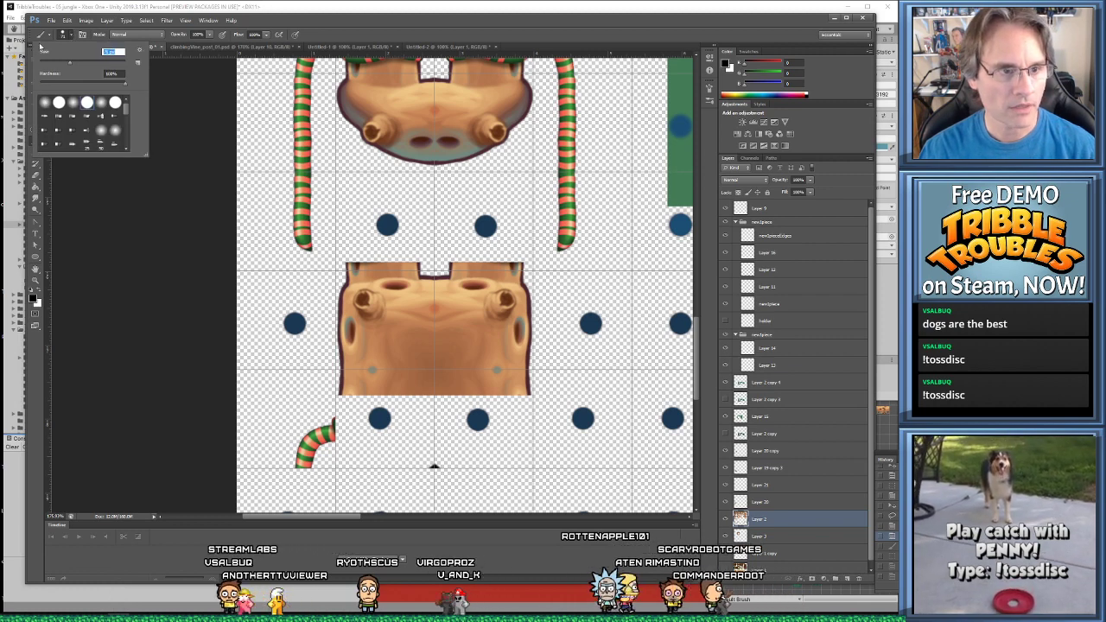
key("Return")
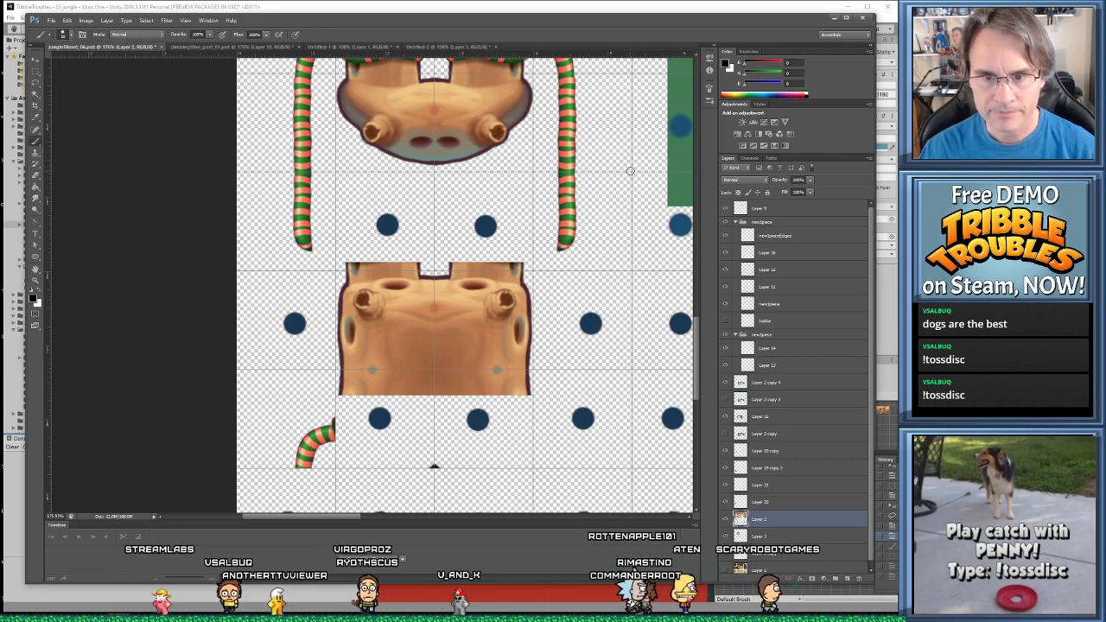
left_click(36, 73)
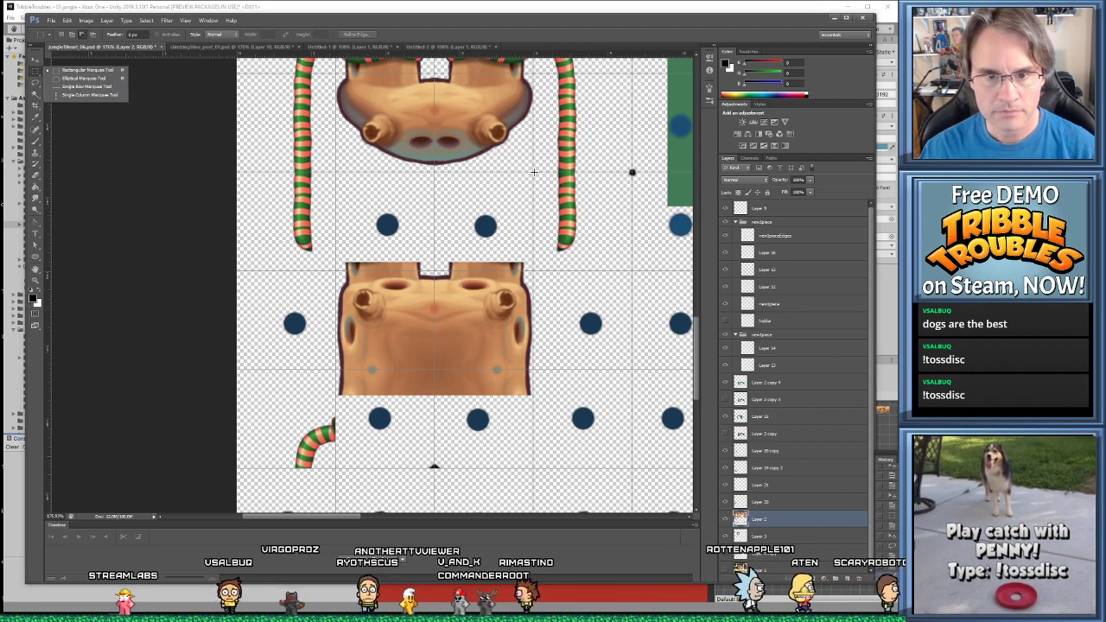
left_click_drag(534, 172, 632, 271)
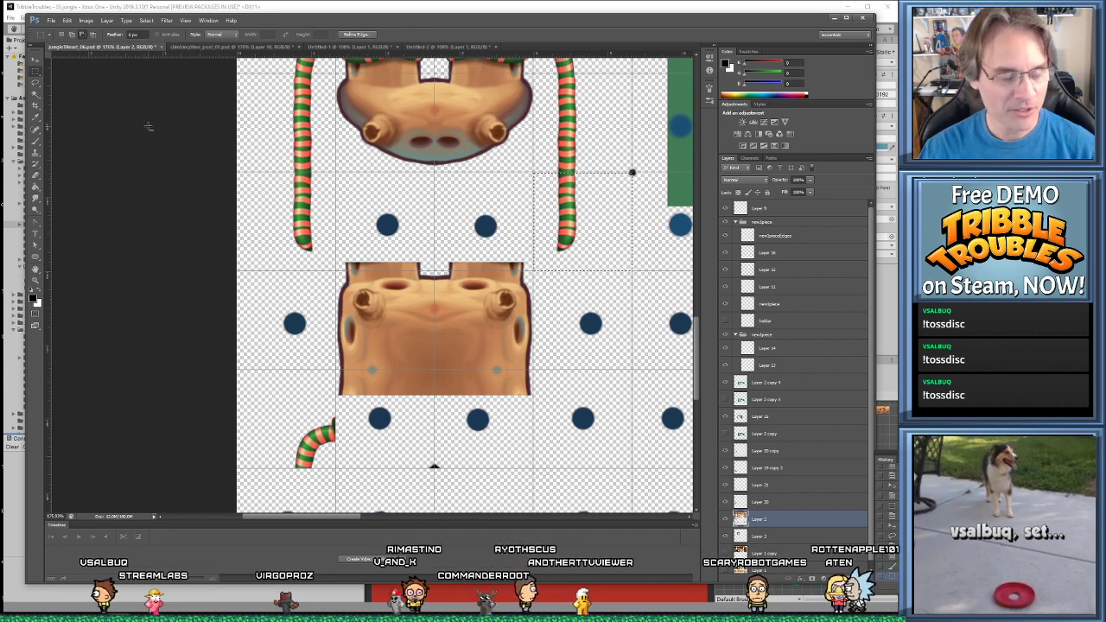
left_click(36, 59)
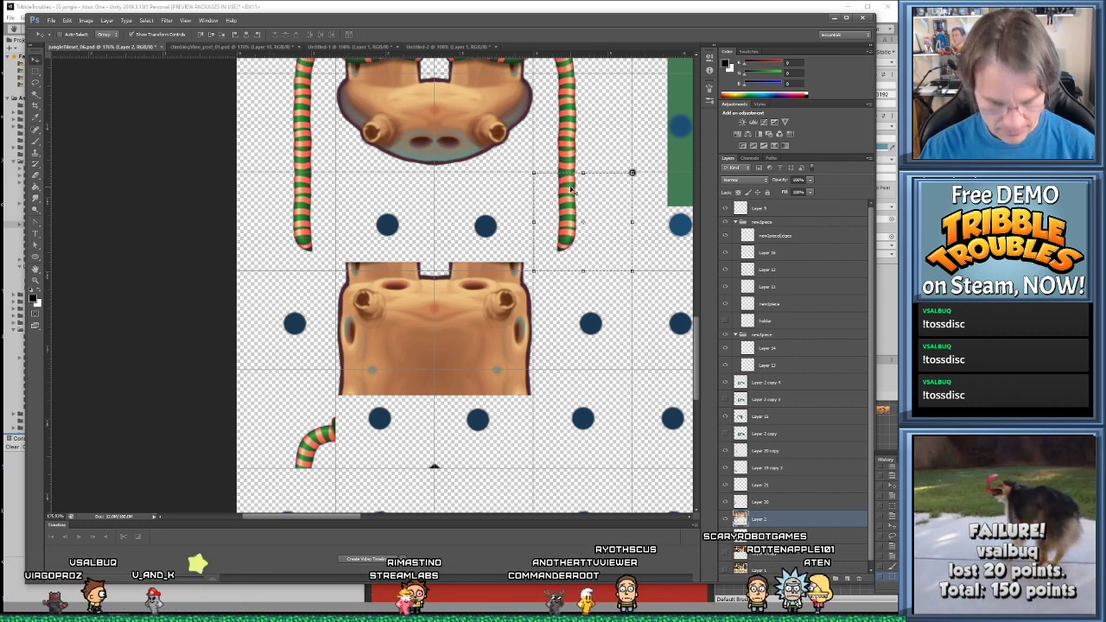
left_click_drag(566, 188, 569, 190)
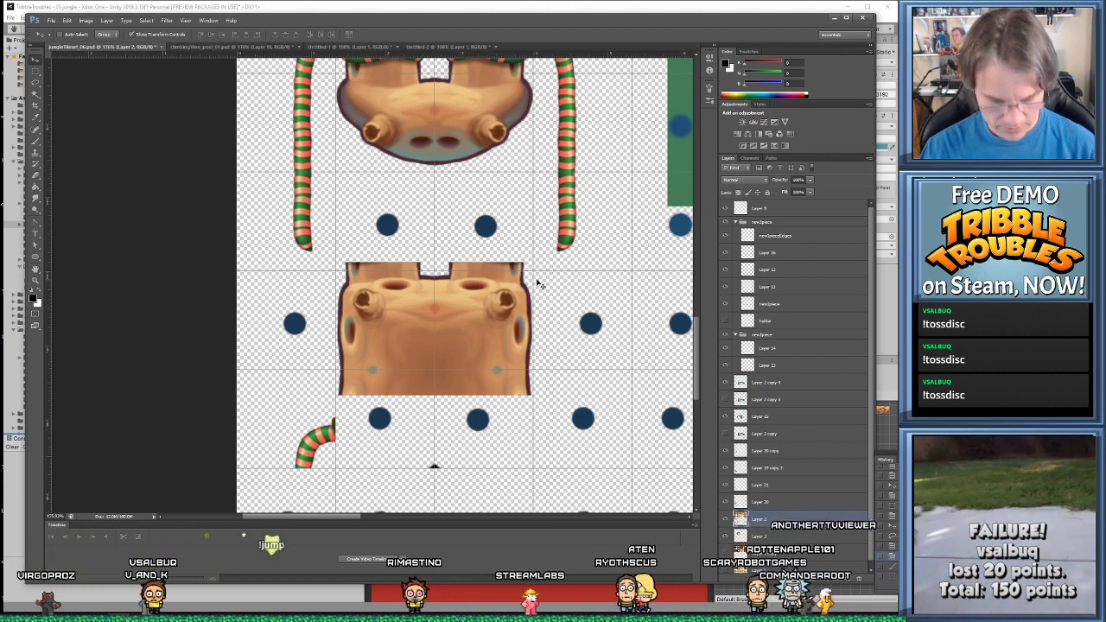
Mark the tile corner with a dot on Layer 20 copy and paste the vine piece as Layer 22
left_click(573, 230)
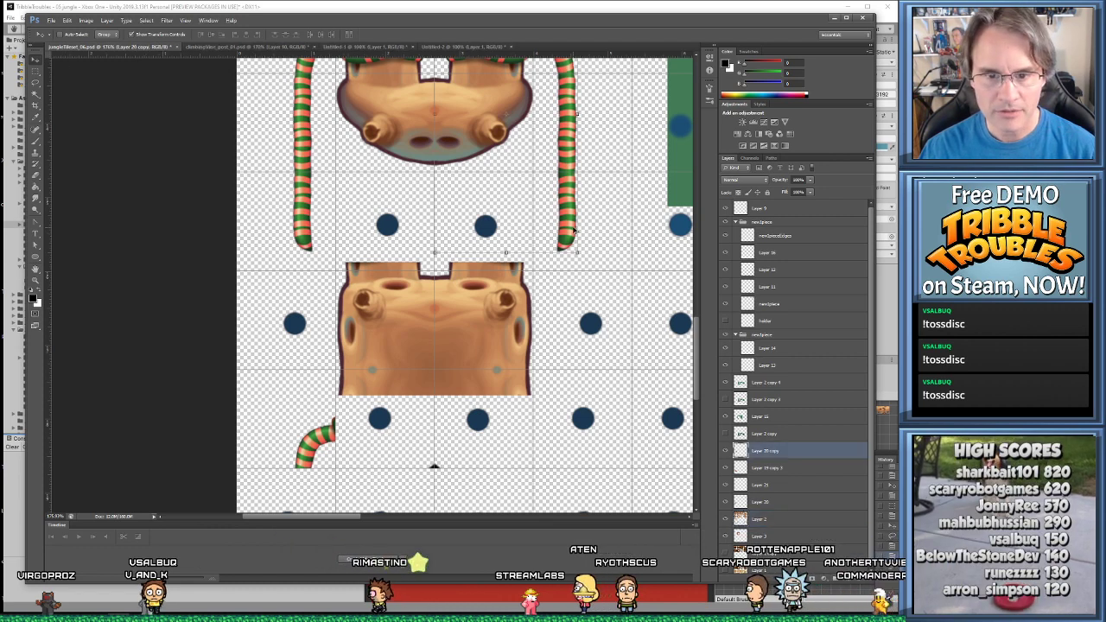
left_click(35, 139)
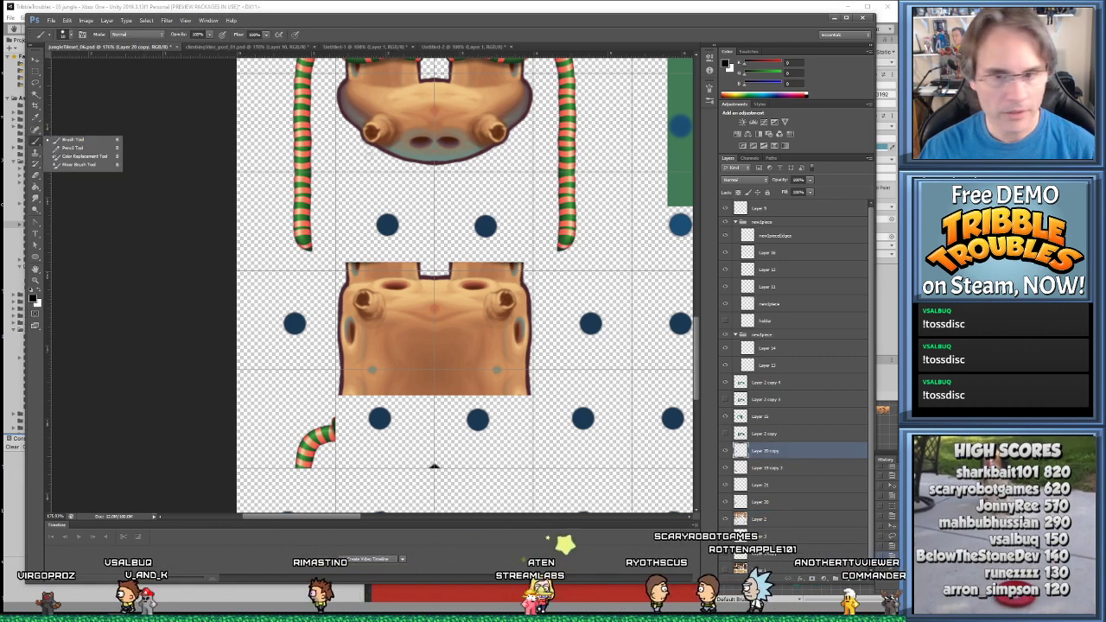
left_click(632, 172)
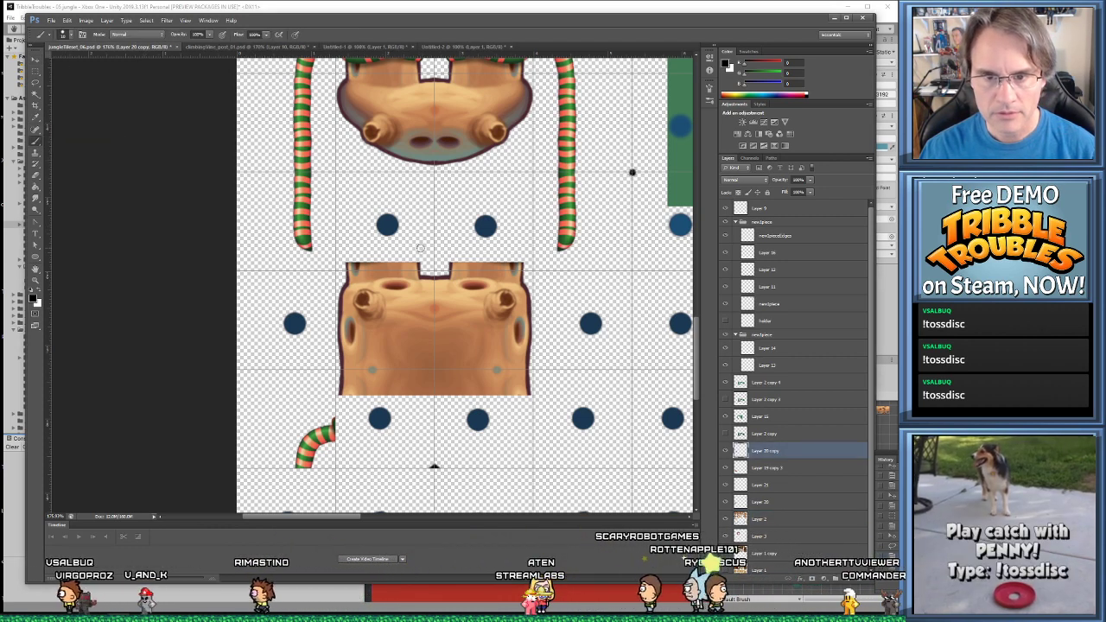
left_click(36, 71)
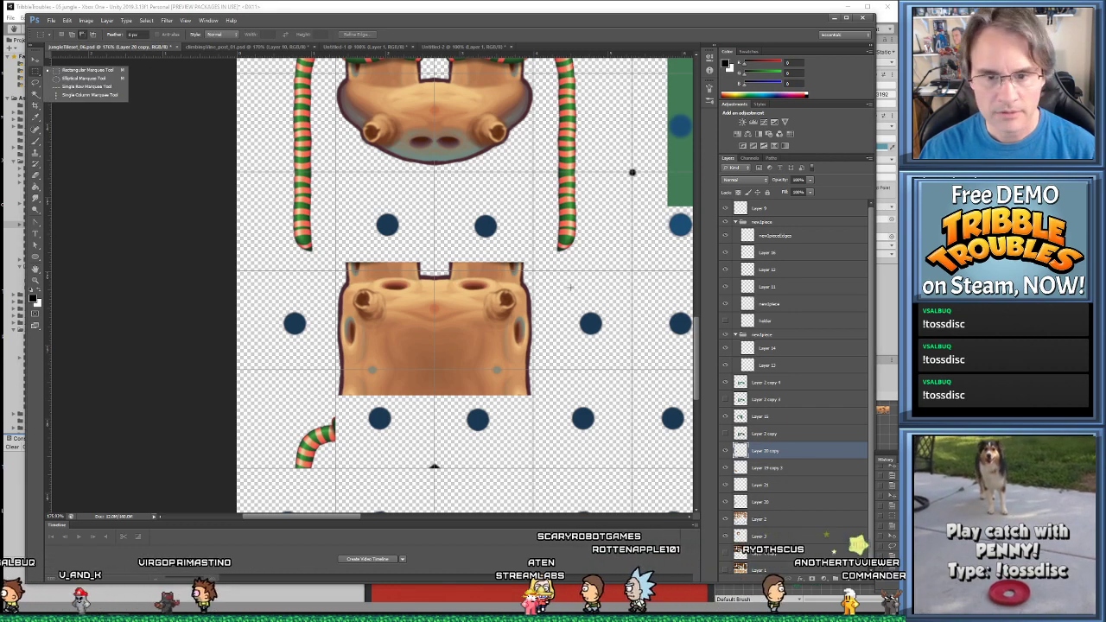
left_click_drag(533, 270, 631, 172)
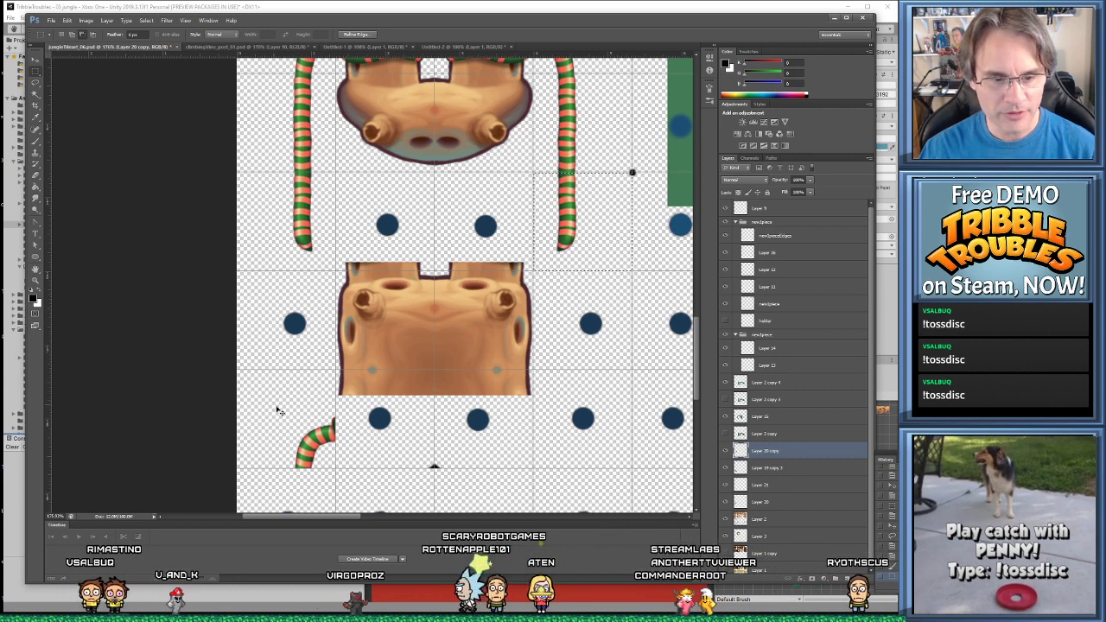
key("ctrl+v")
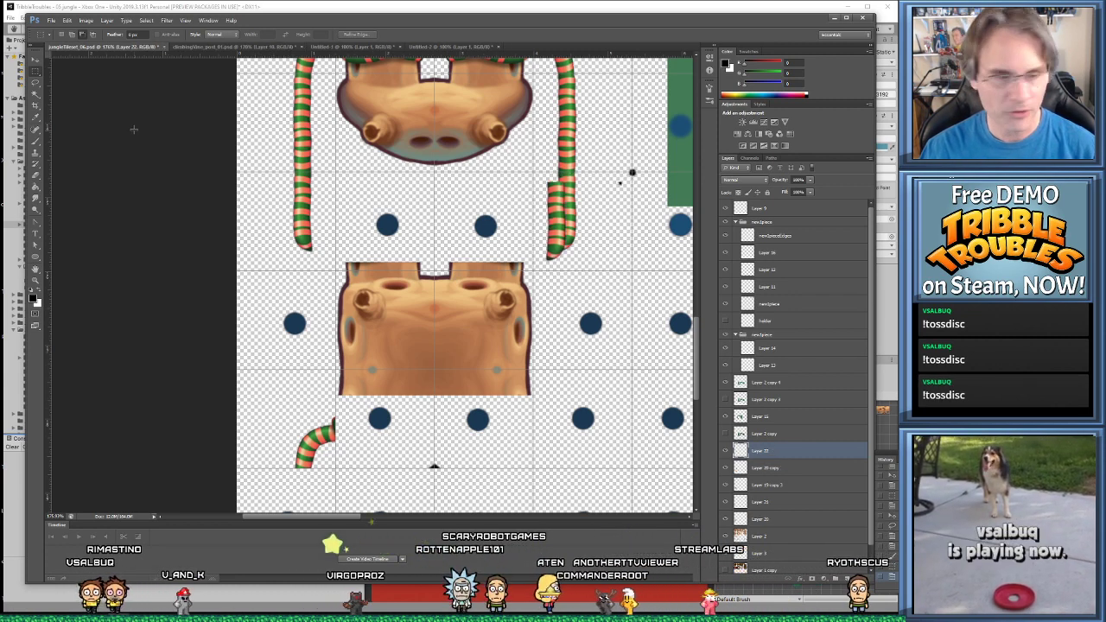
Move the pasted Layer 22 vine piece into the lower-left tile
left_click(38, 57)
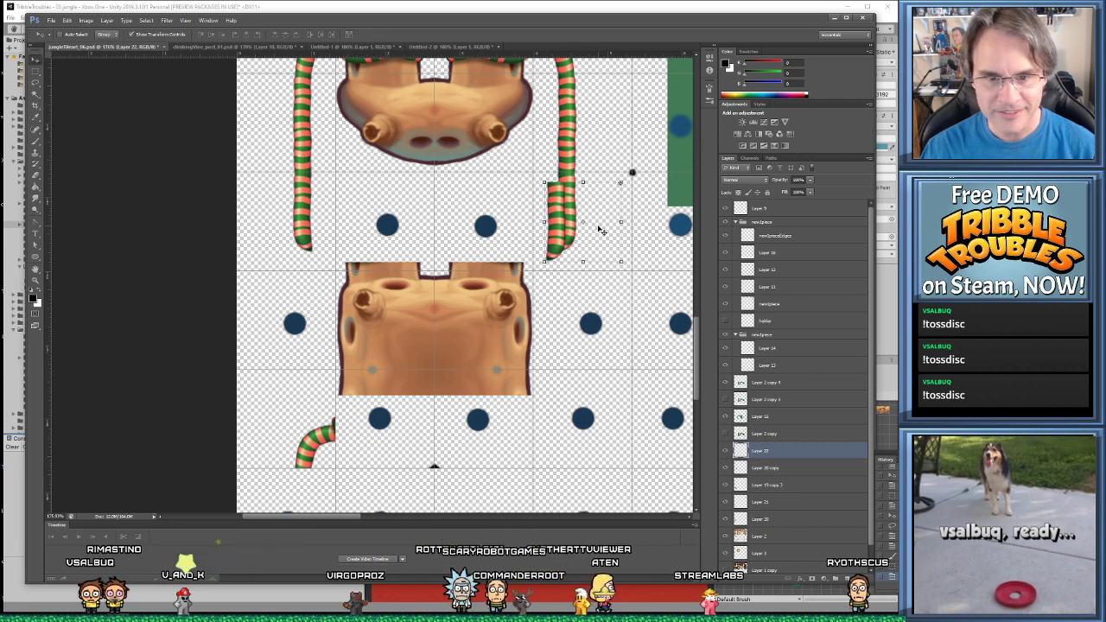
left_click_drag(600, 230, 309, 416)
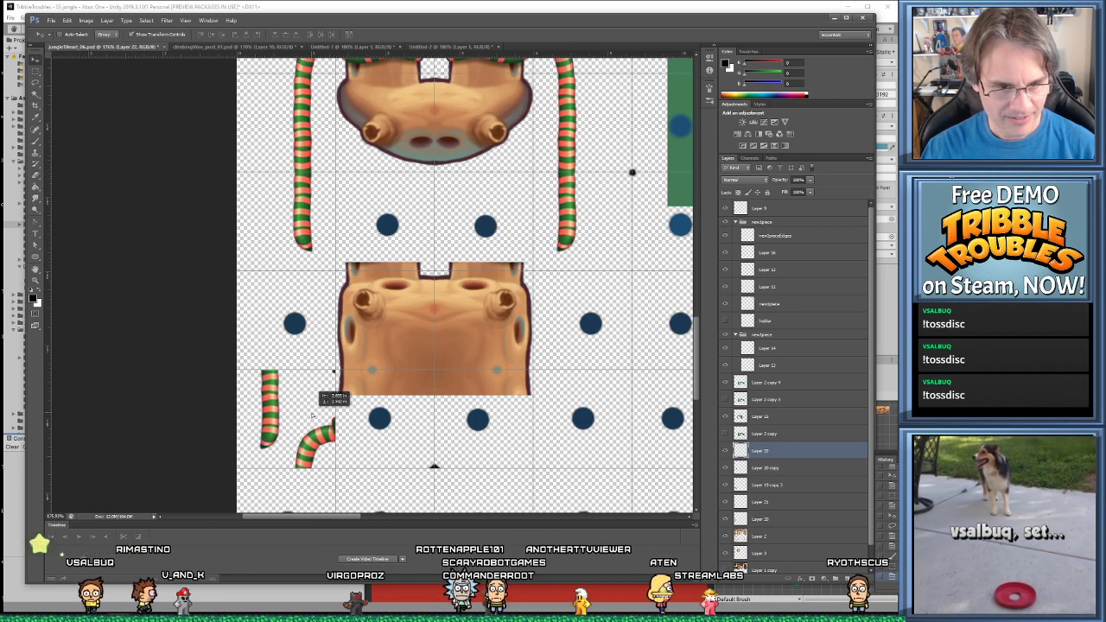
scroll(294, 429, "up", 3, "alt")
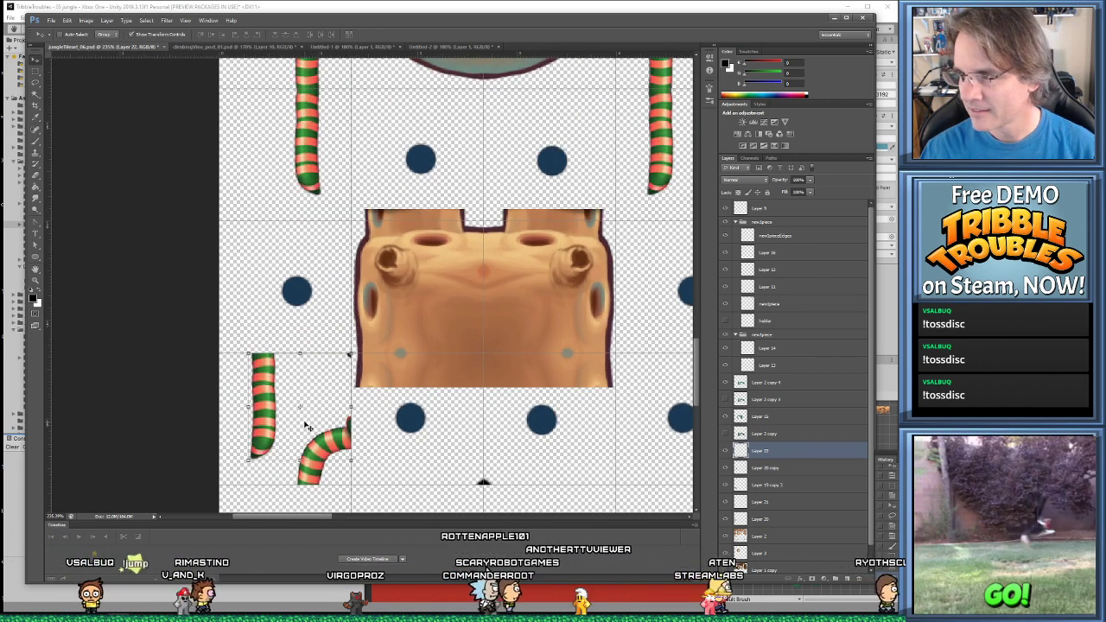
scroll(313, 421, "up", 1, "alt")
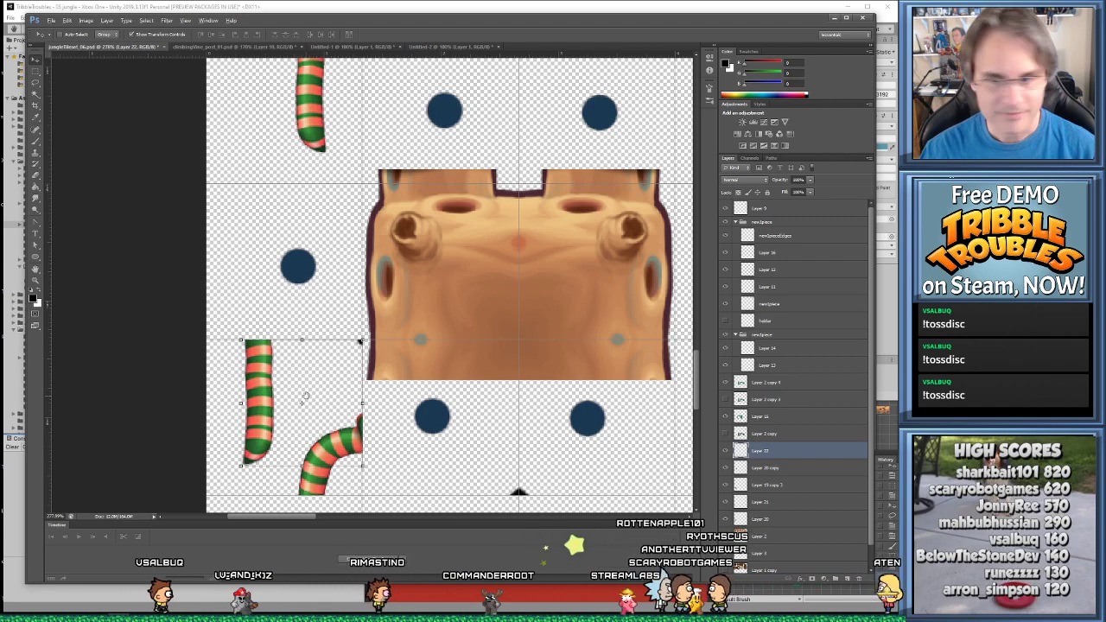
scroll(287, 402, "down", 1, "alt")
scroll(285, 401, "down", 1, "alt")
Verify the vine piece's top sits flush on the tile grid line using small marquee selections
key("m")
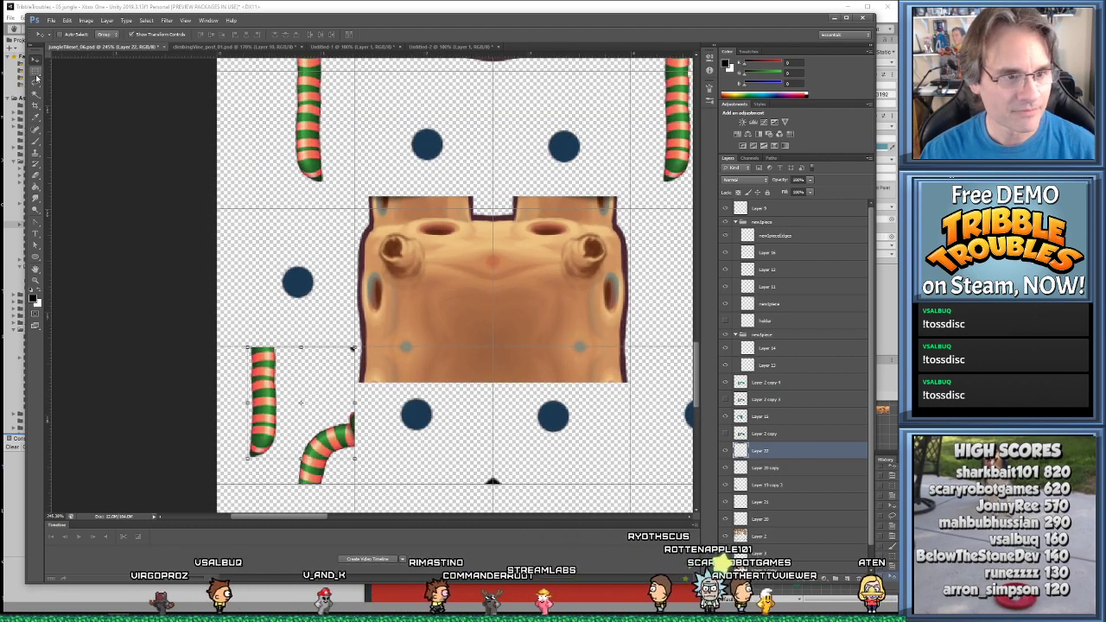
left_click_drag(344, 349, 335, 353)
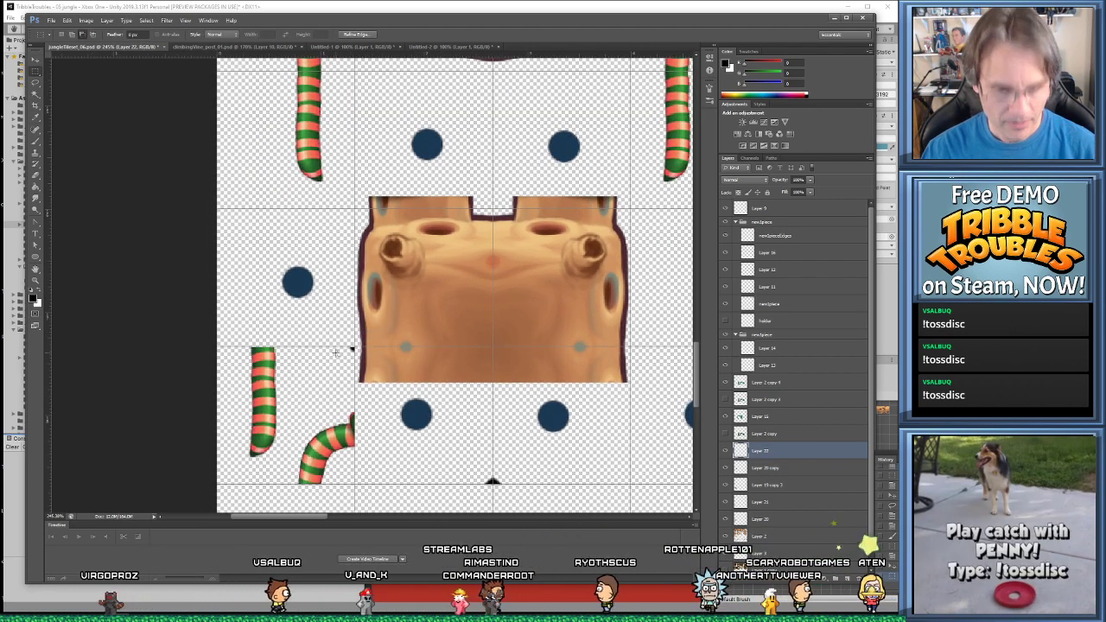
scroll(335, 352, "up", 5, "alt")
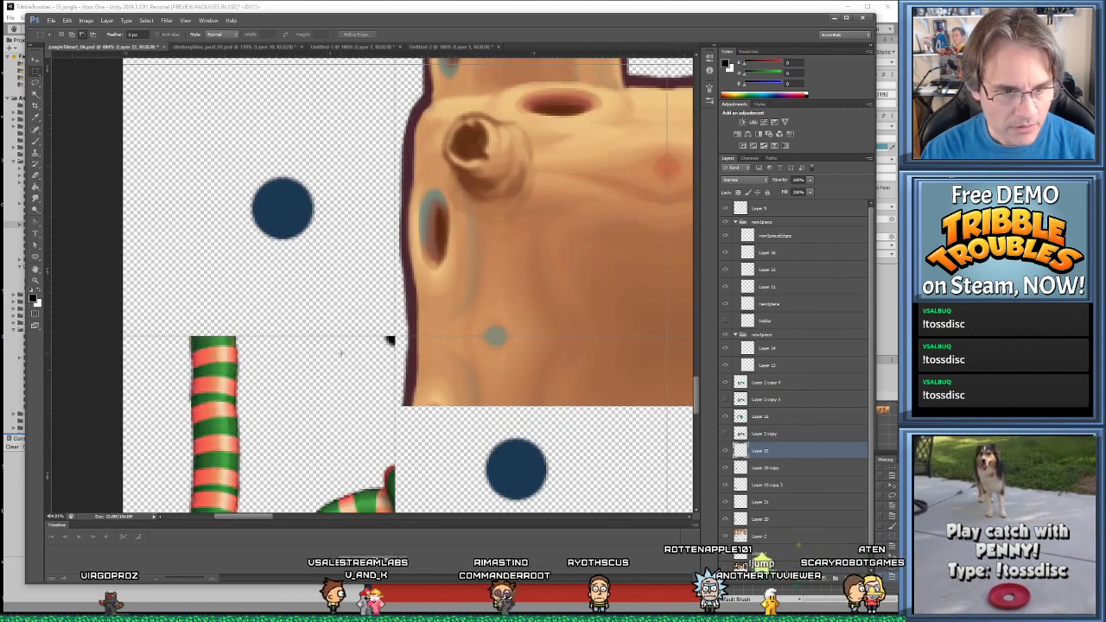
scroll(357, 378, "down", 4, "alt")
scroll(371, 367, "up", 1, "alt")
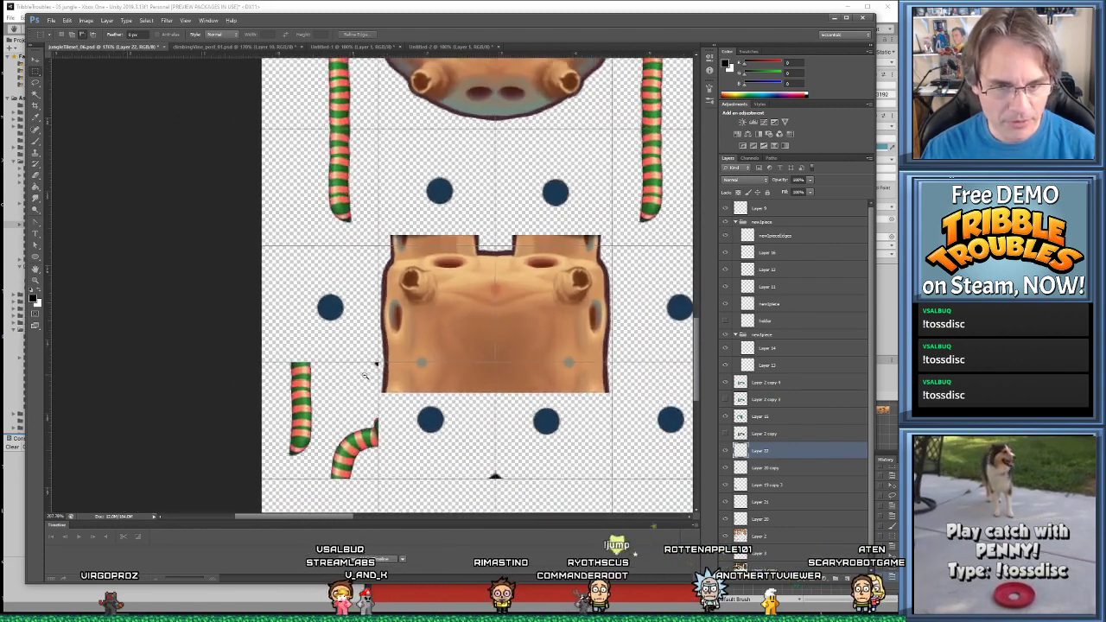
scroll(350, 394, "up", 4, "alt")
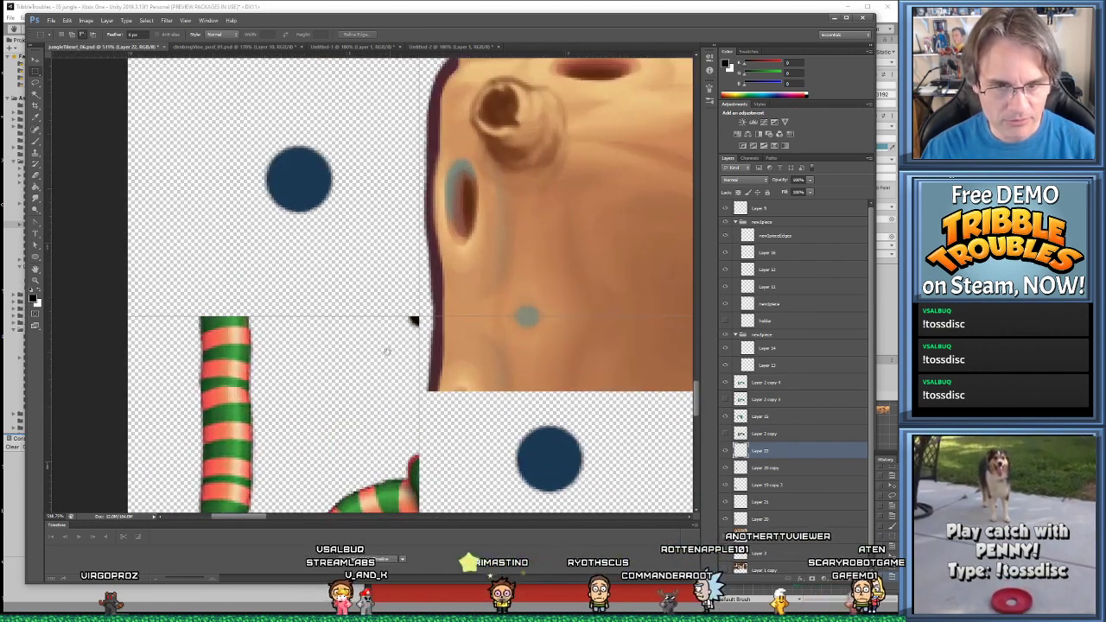
left_click_drag(367, 357, 365, 311)
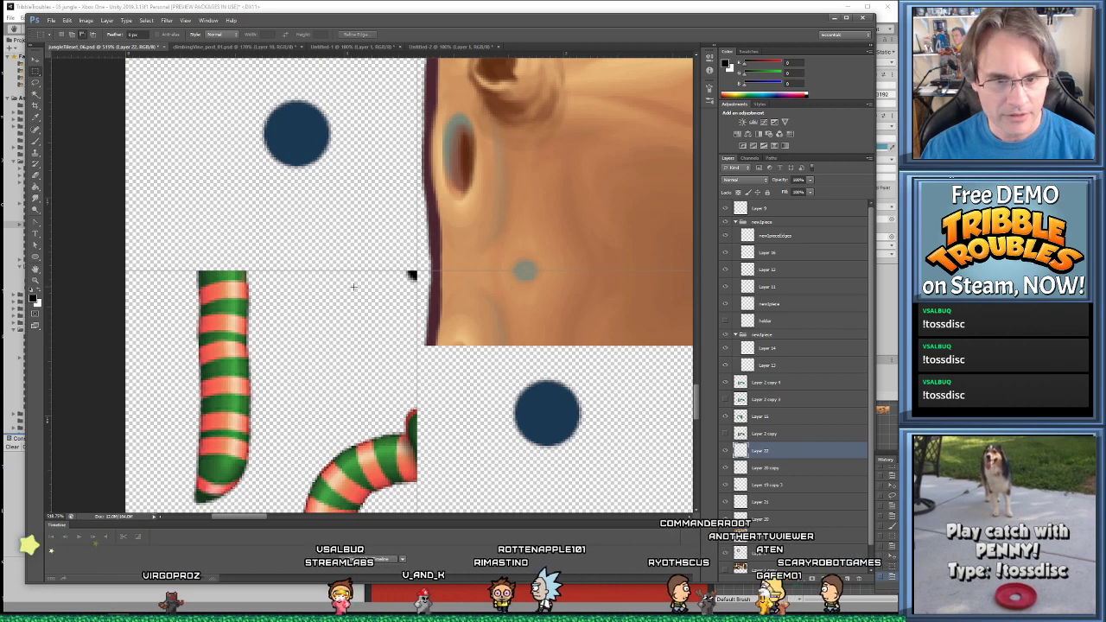
left_click_drag(381, 292, 413, 268)
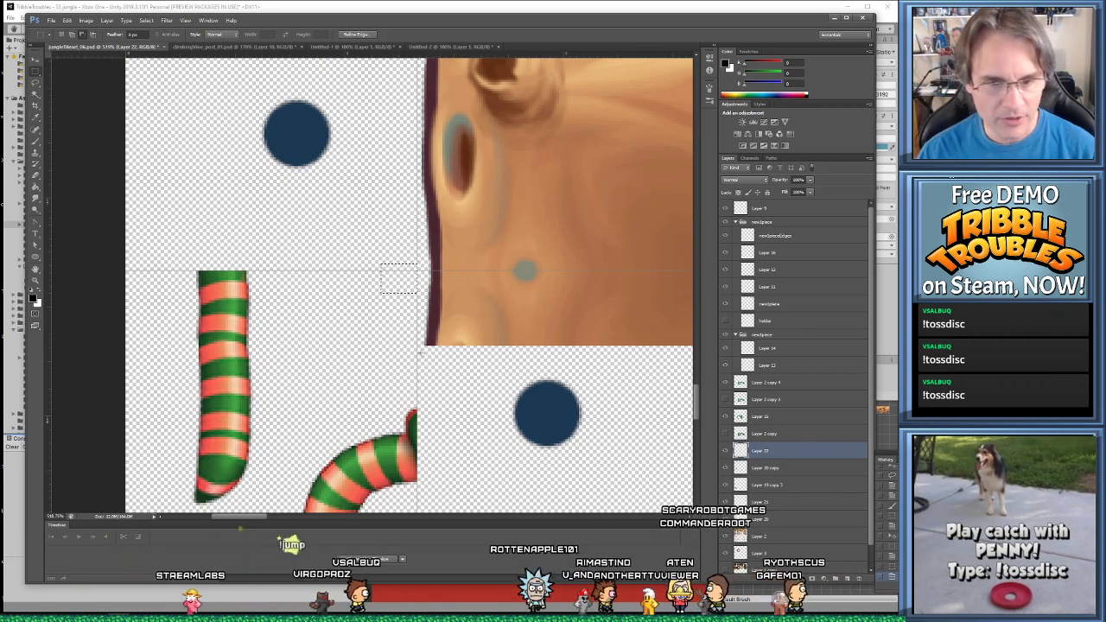
scroll(389, 368, "down", 1, "alt")
scroll(389, 368, "down", 2, "alt")
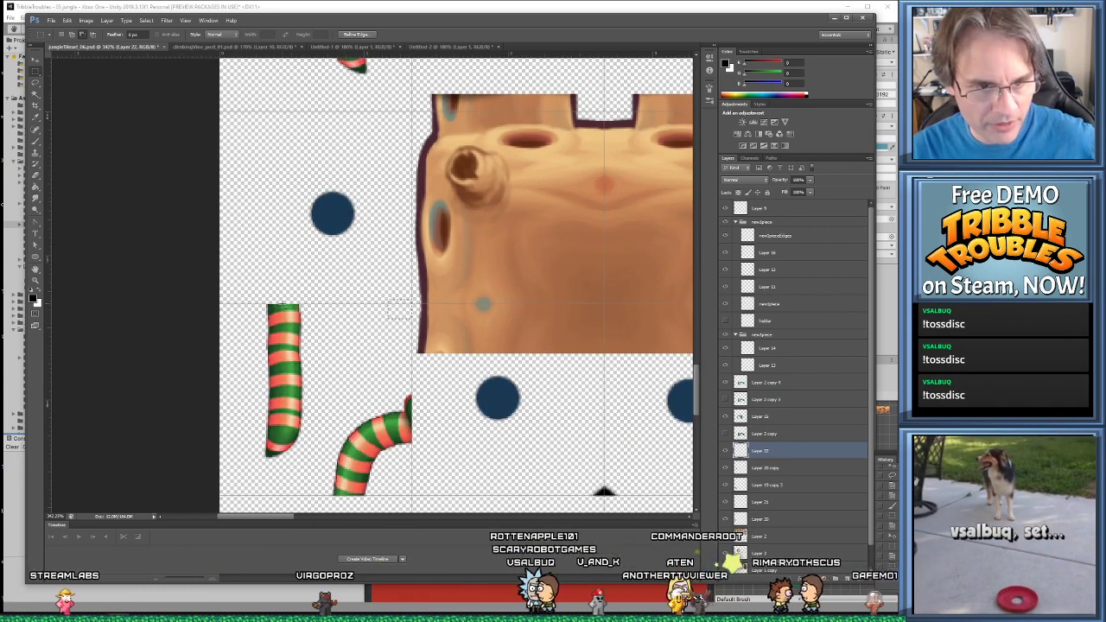
scroll(400, 310, "up", 4, "alt")
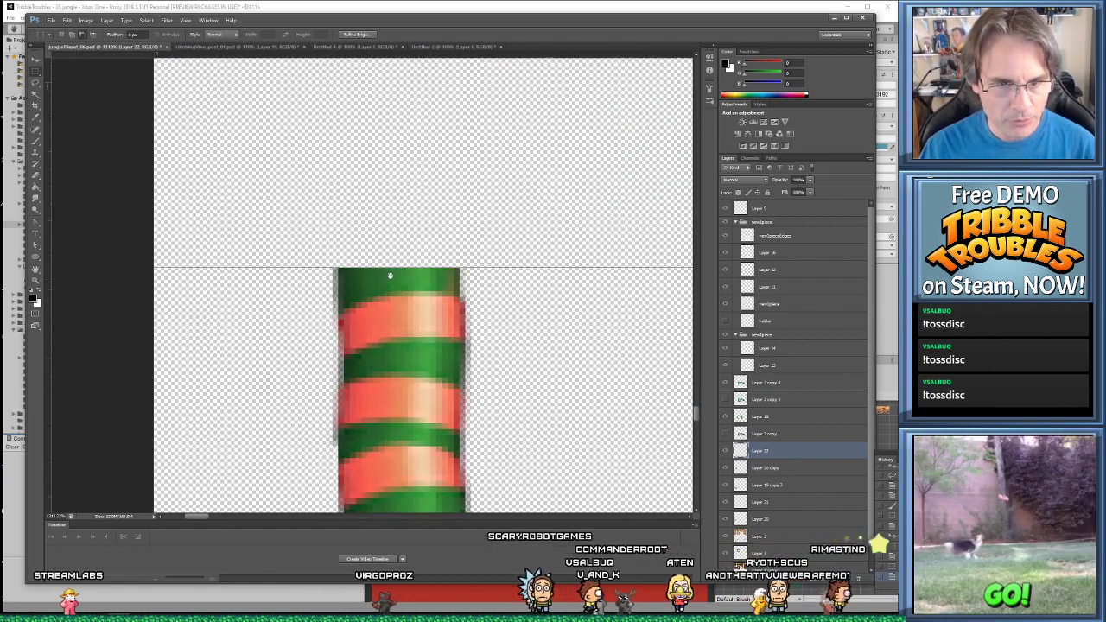
scroll(443, 347, "down", 1, "alt")
scroll(481, 357, "down", 1, "alt")
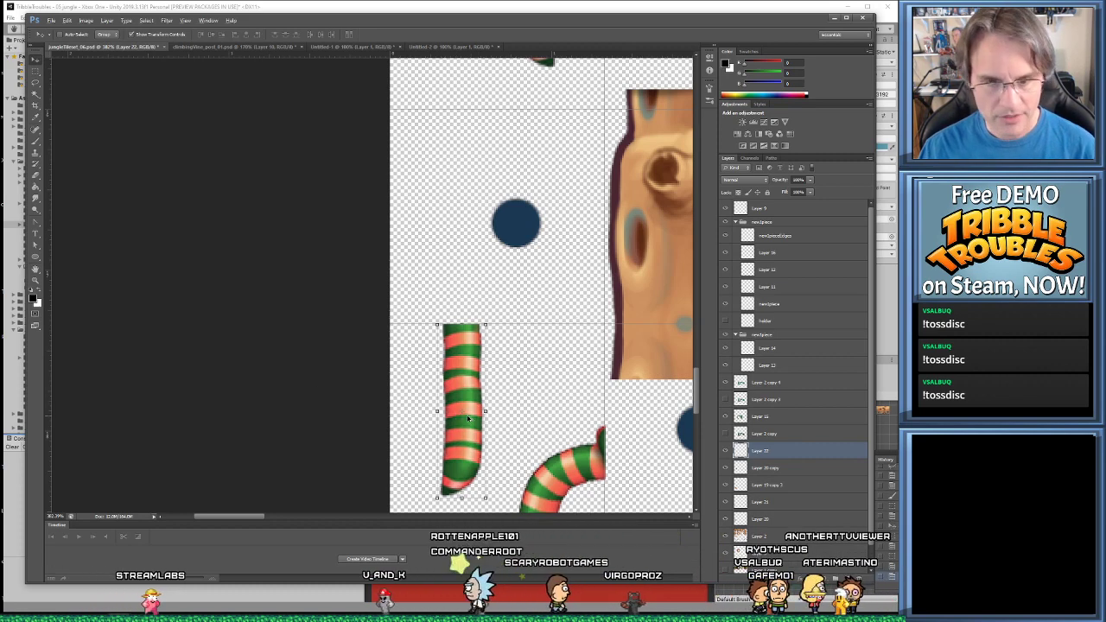
Duplicate the vine piece upward, flip the copy vertically, and nudge it slightly lower
left_click_drag(458, 417, 466, 235, "alt")
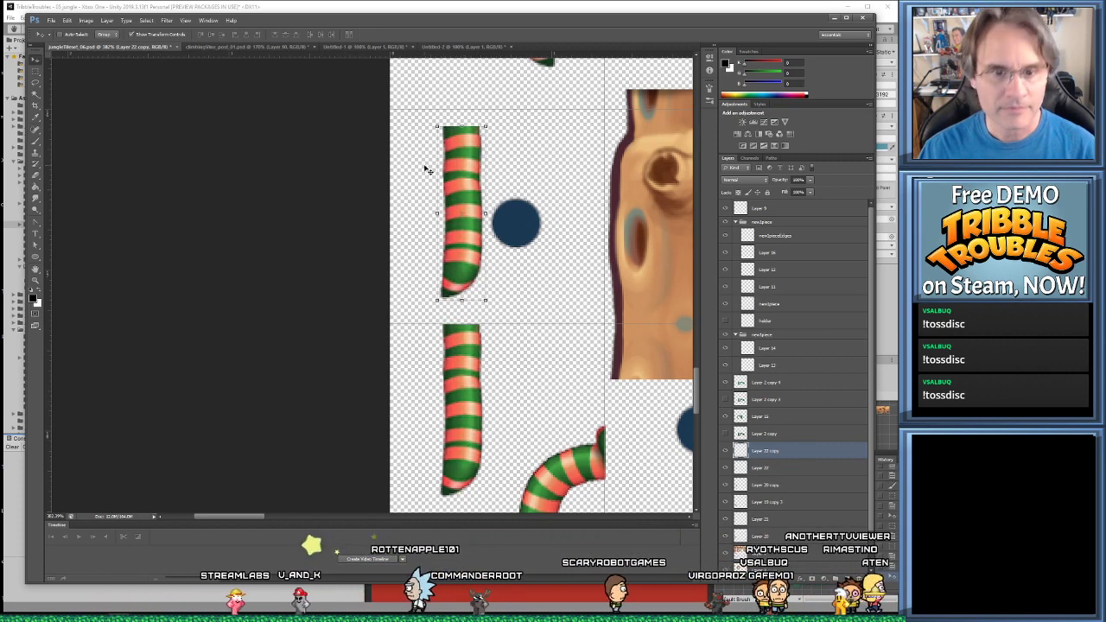
left_click(66, 20)
mouse_move(164, 191)
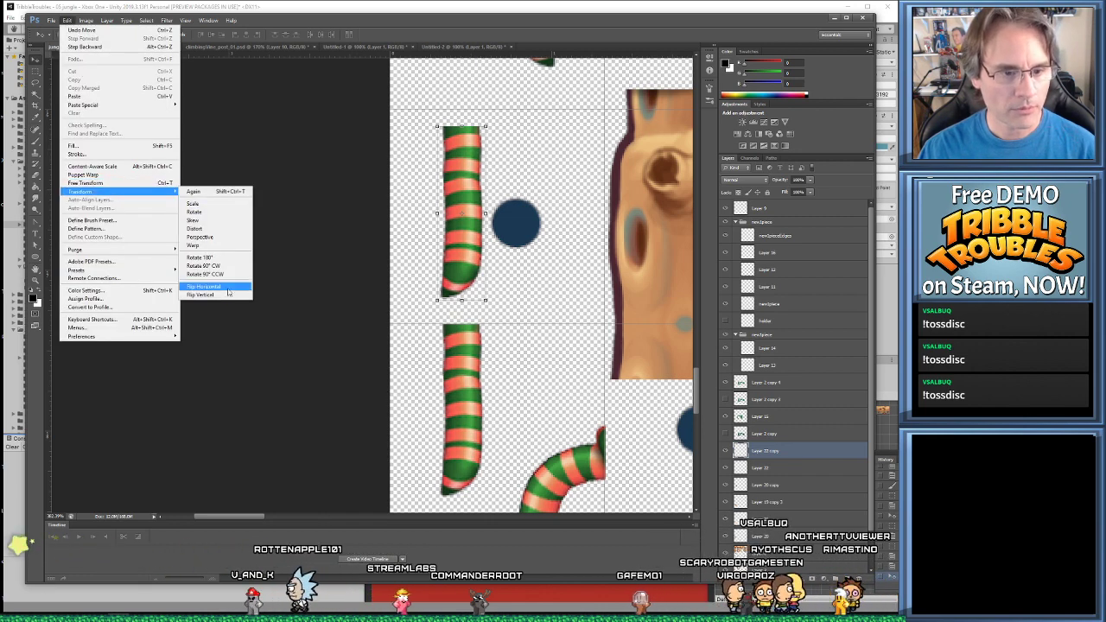
left_click(201, 295)
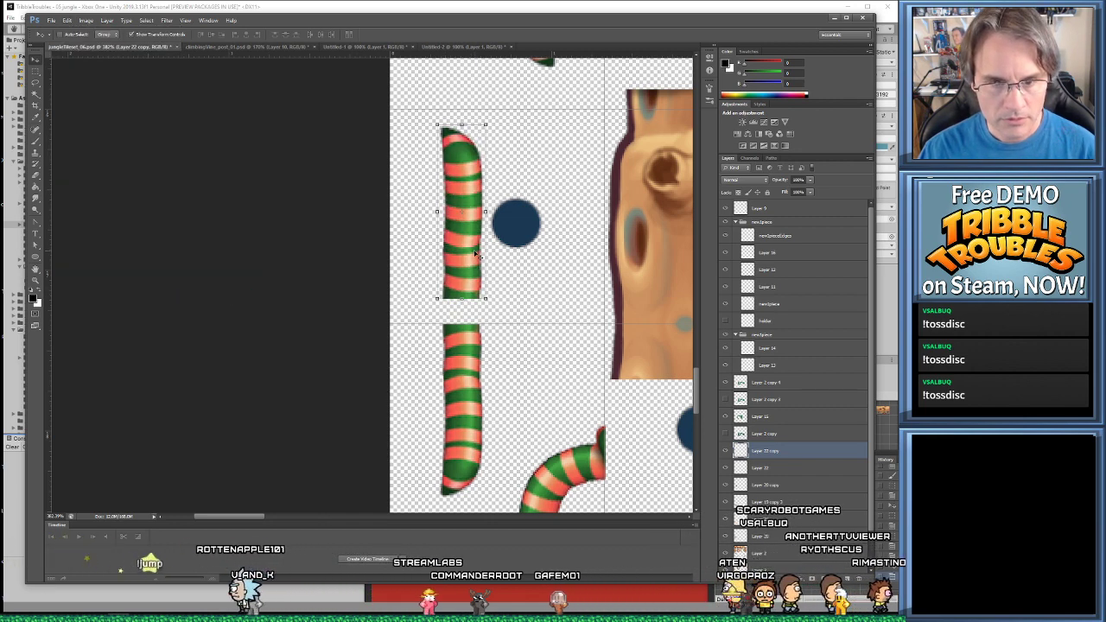
left_click_drag(475, 255, 480, 283)
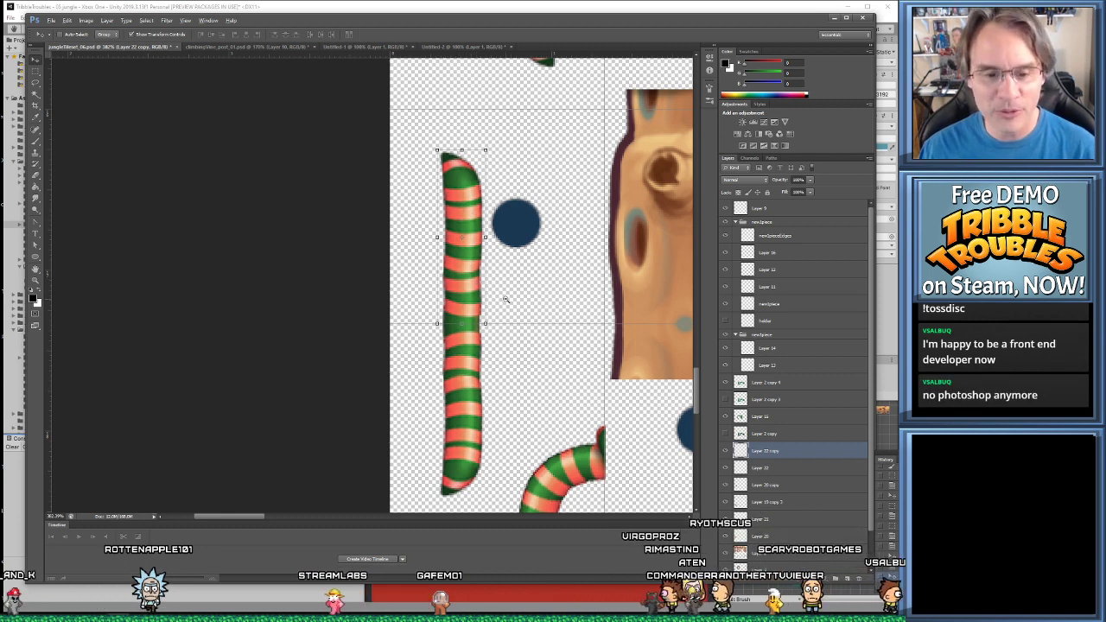
Delete the vine pixels lying above the lower-left tile's edge and deselect
scroll(506, 299, "up", 2, "alt")
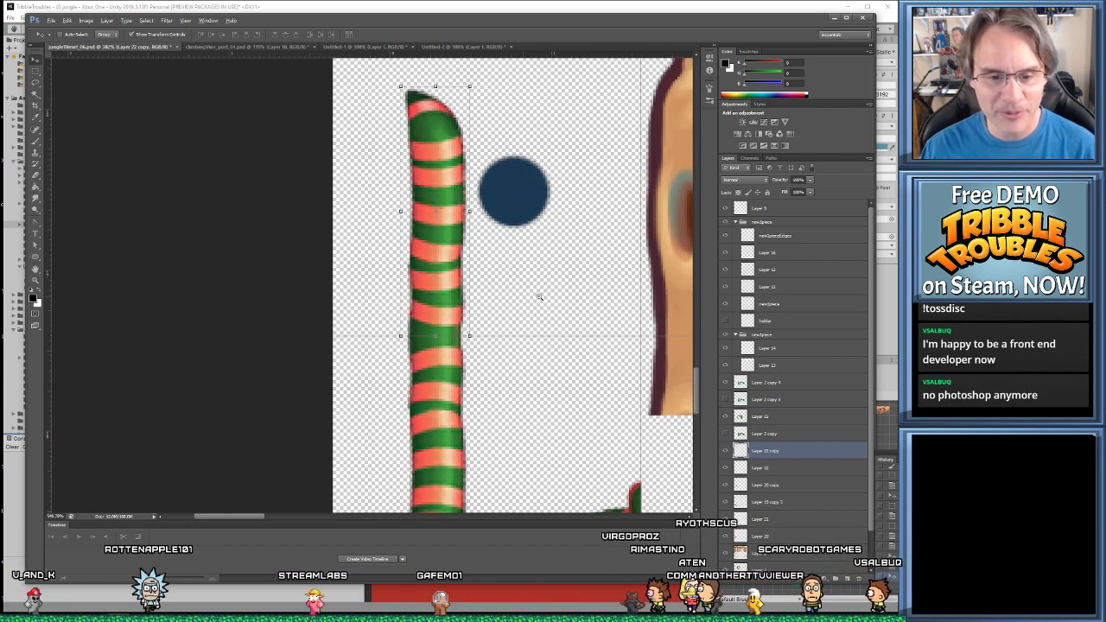
left_click(35, 69)
left_click(82, 70)
left_click_drag(354, 69, 544, 325)
key("Delete")
key("ctrl+d")
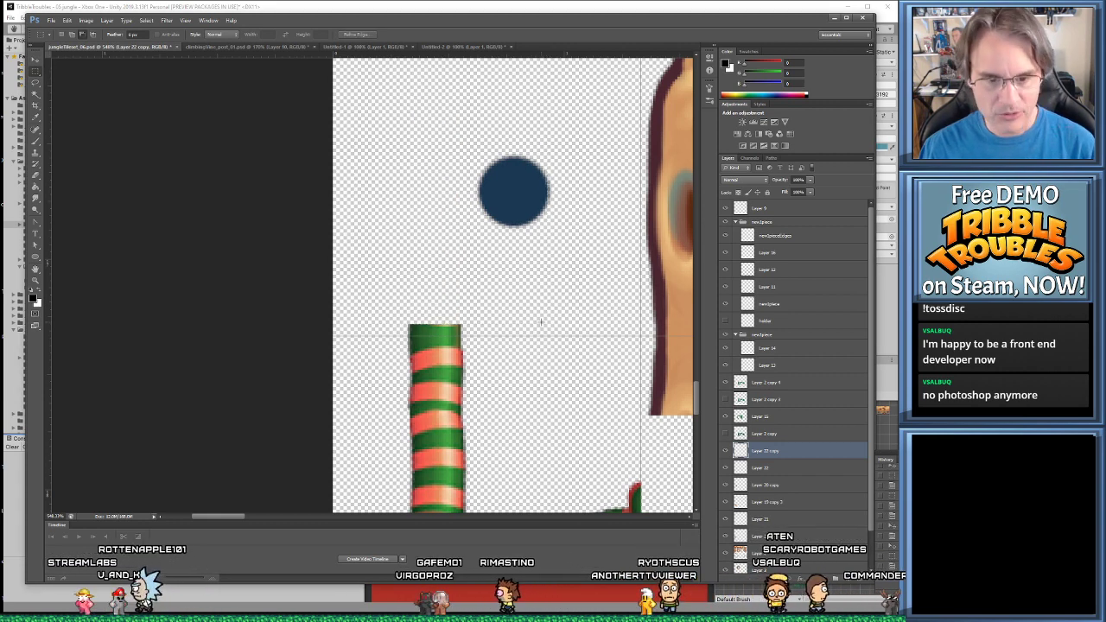
scroll(541, 322, "down", 5, "alt")
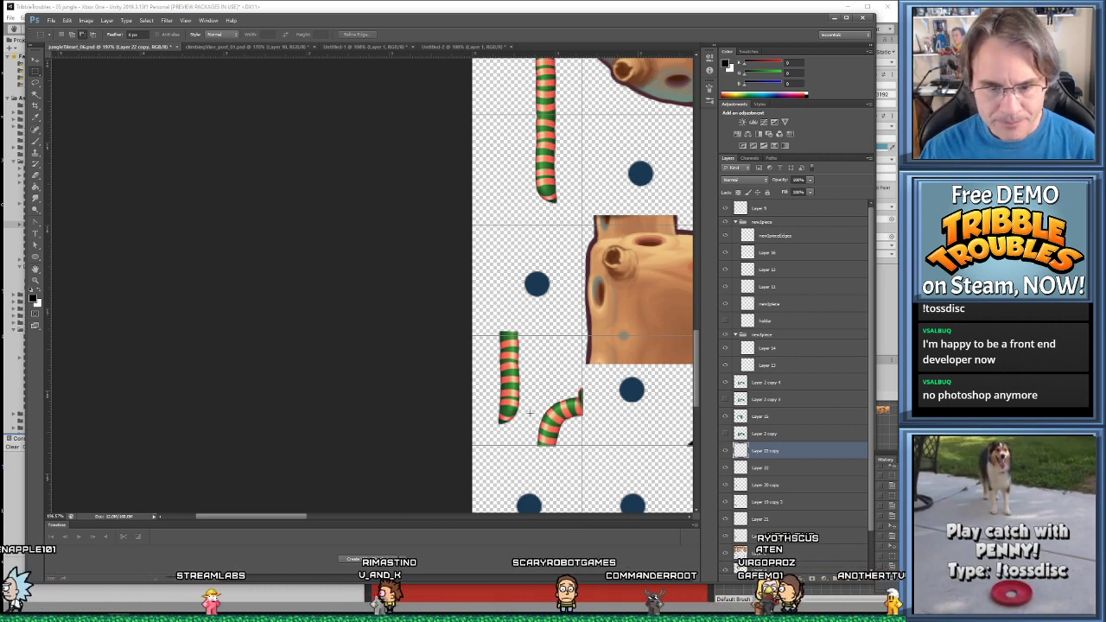
scroll(525, 413, "up", 2, "alt")
scroll(467, 346, "down", 3, "alt")
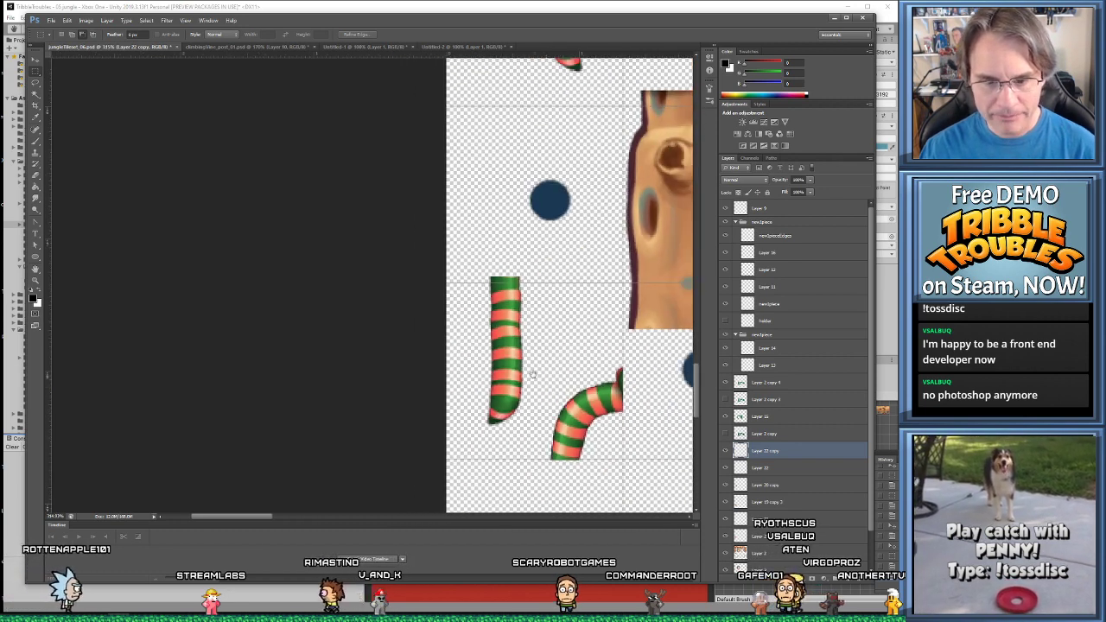
scroll(464, 344, "down", 1, "alt")
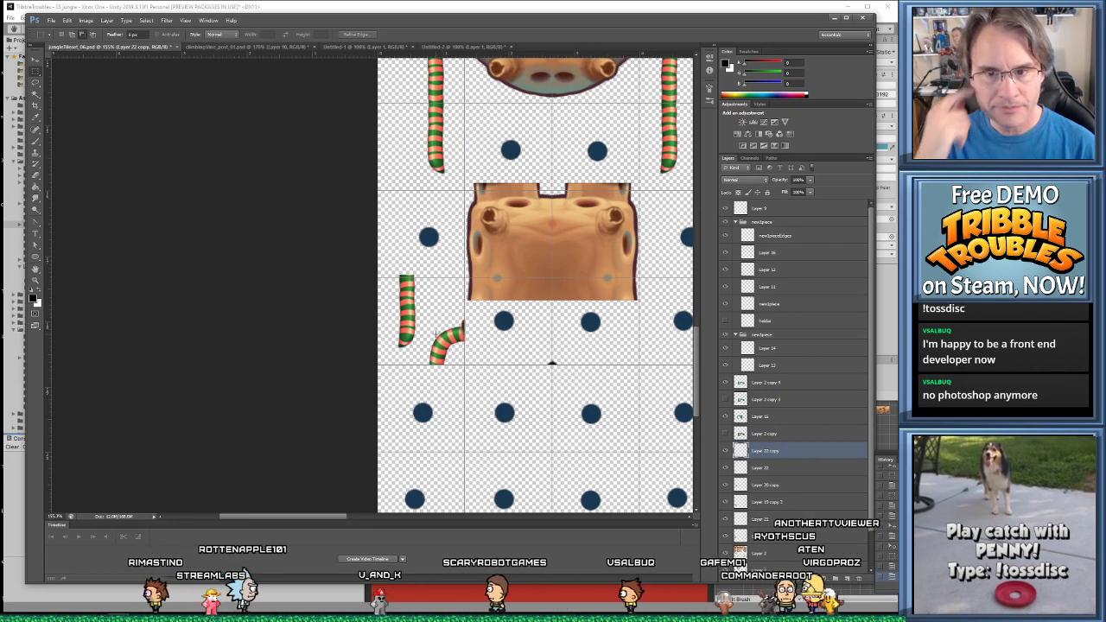
scroll(548, 264, "down", 2, "alt")
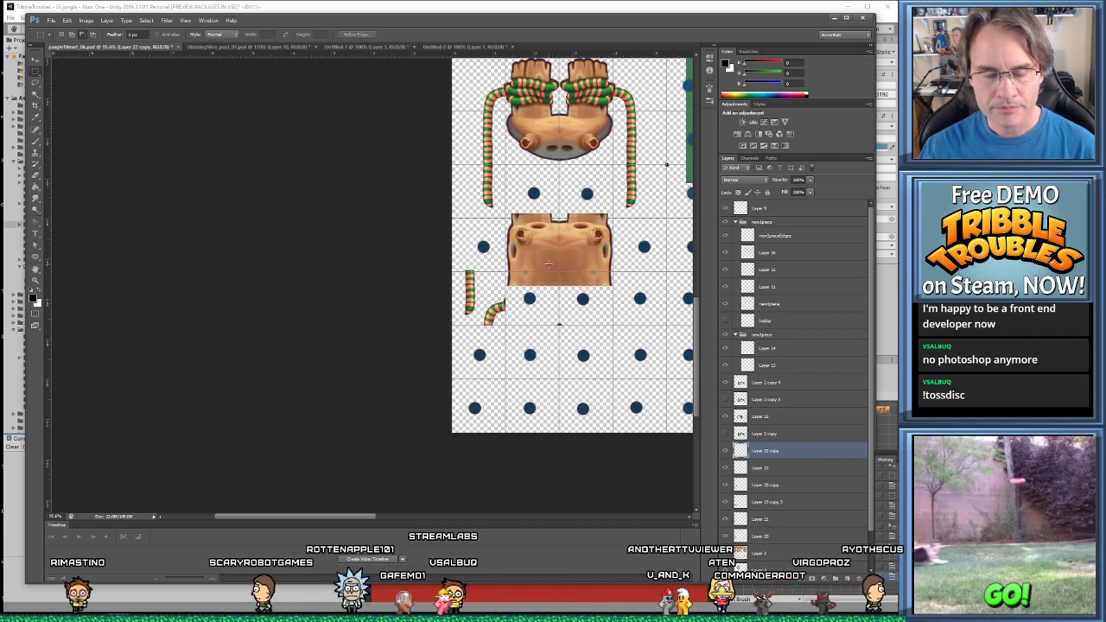
scroll(454, 305, "down", 1, "alt")
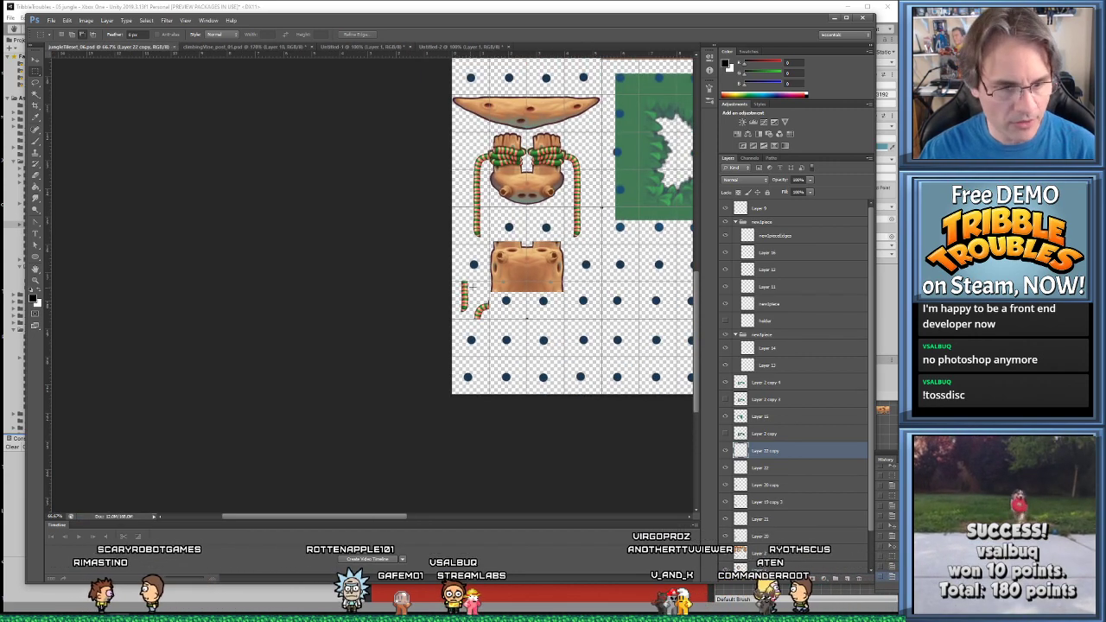
Save the tileset as PNG over jungleTileset.png in Assets/_images/Jungle, accepting the PNG options
key("ctrl+shift+s")
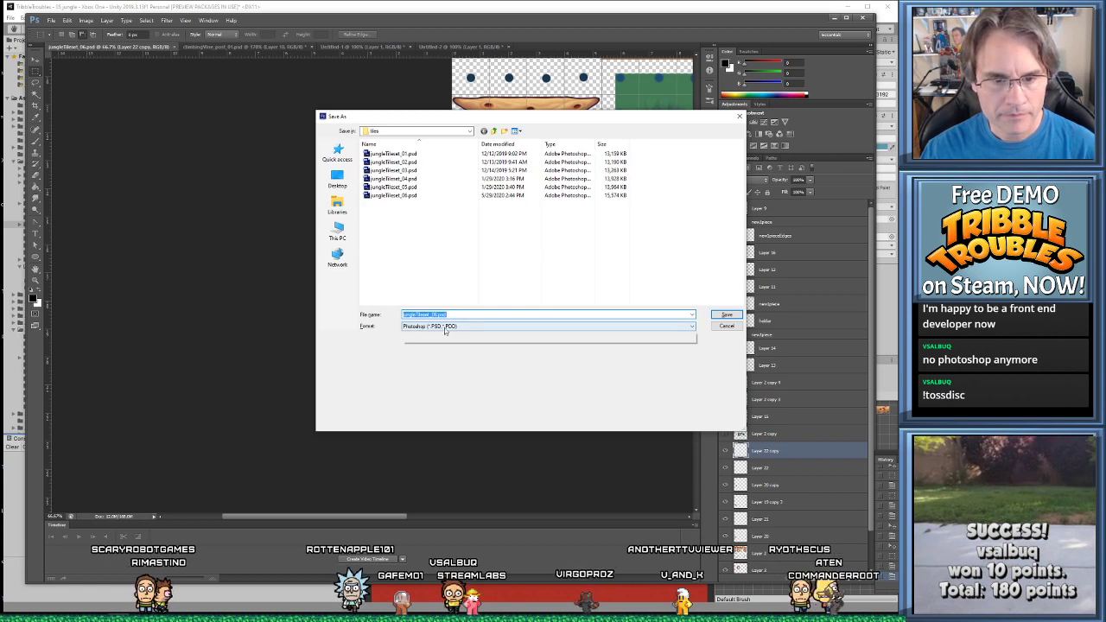
left_click(518, 326)
left_click(462, 425)
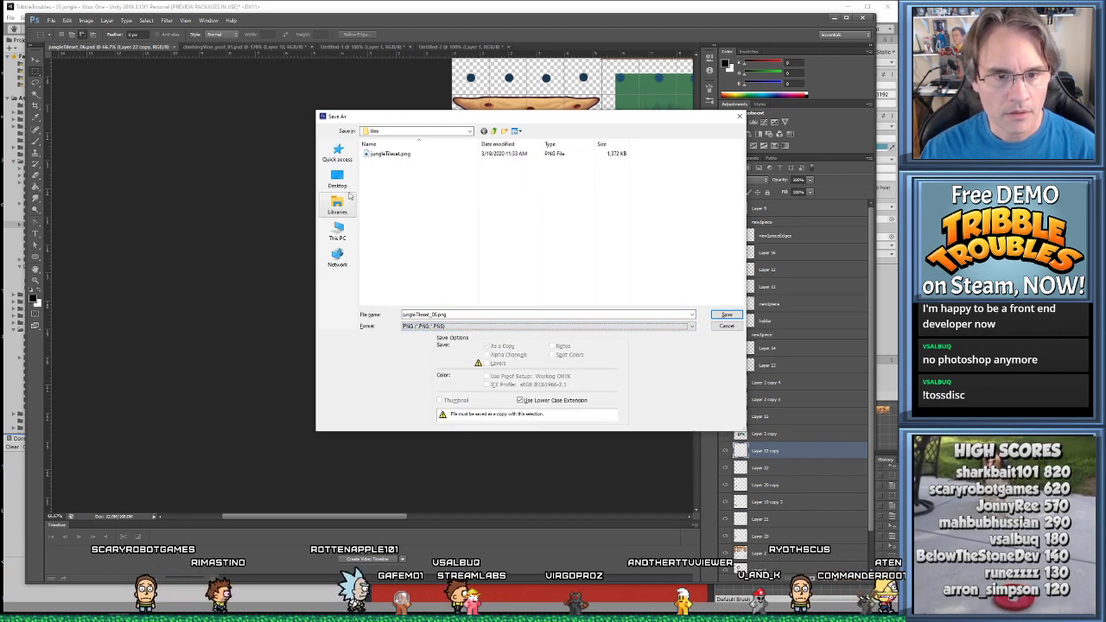
left_click(338, 230)
double_click(604, 162)
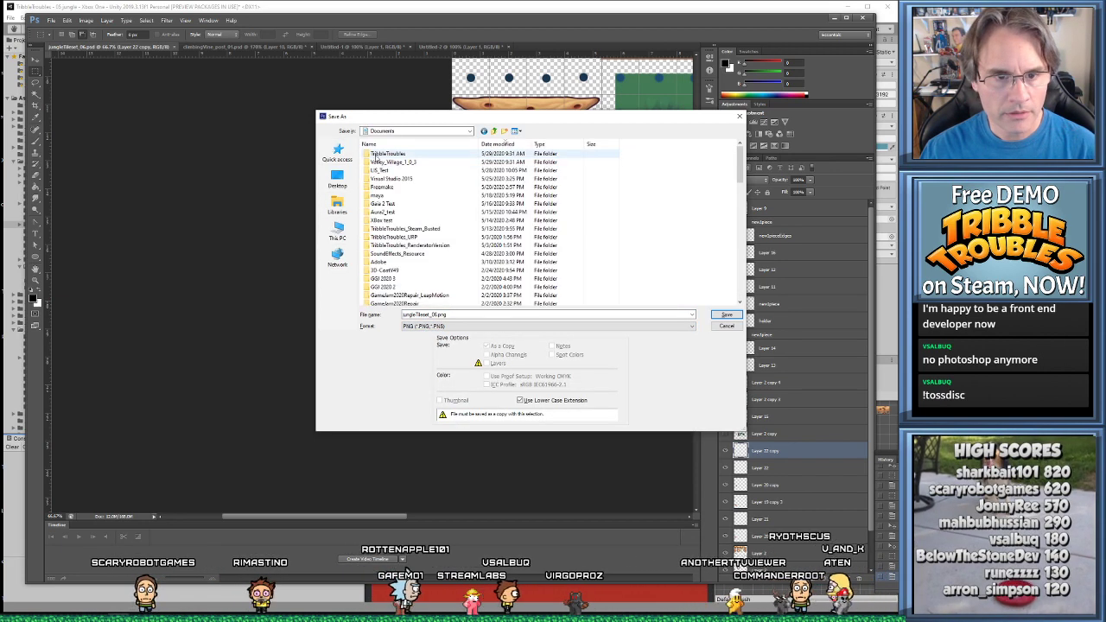
double_click(384, 155)
double_click(378, 162)
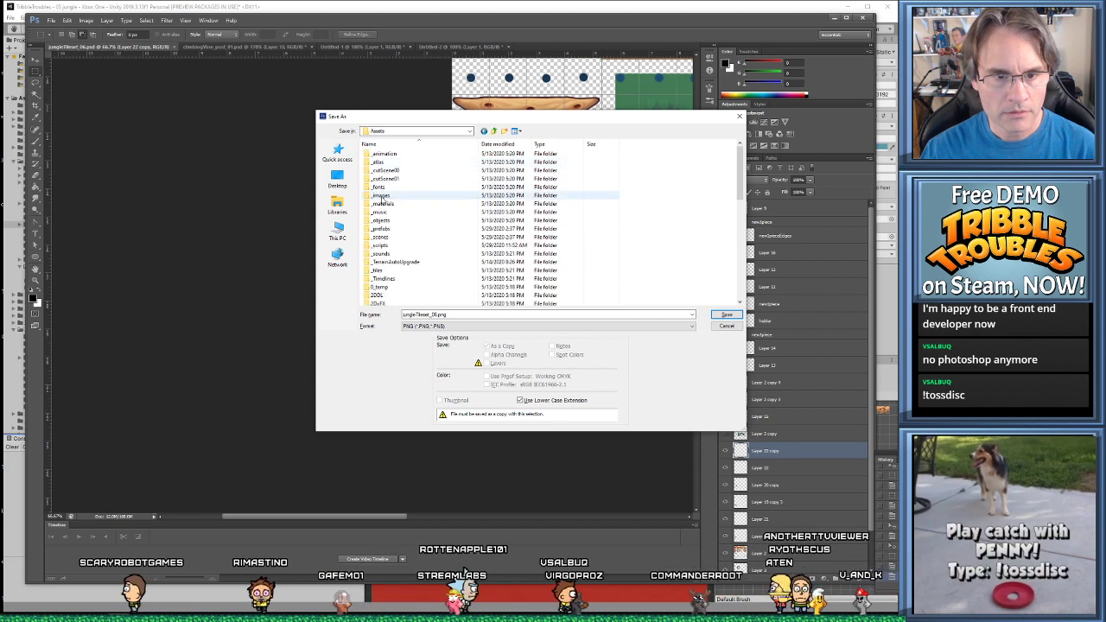
left_click(382, 196)
double_click(382, 196)
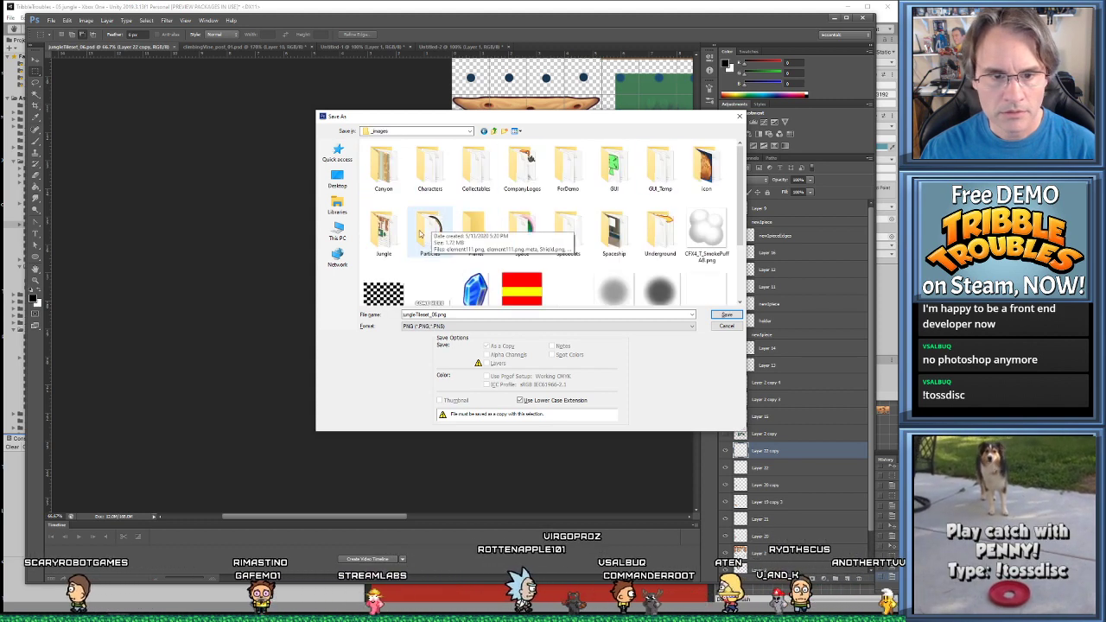
double_click(381, 231)
double_click(614, 165)
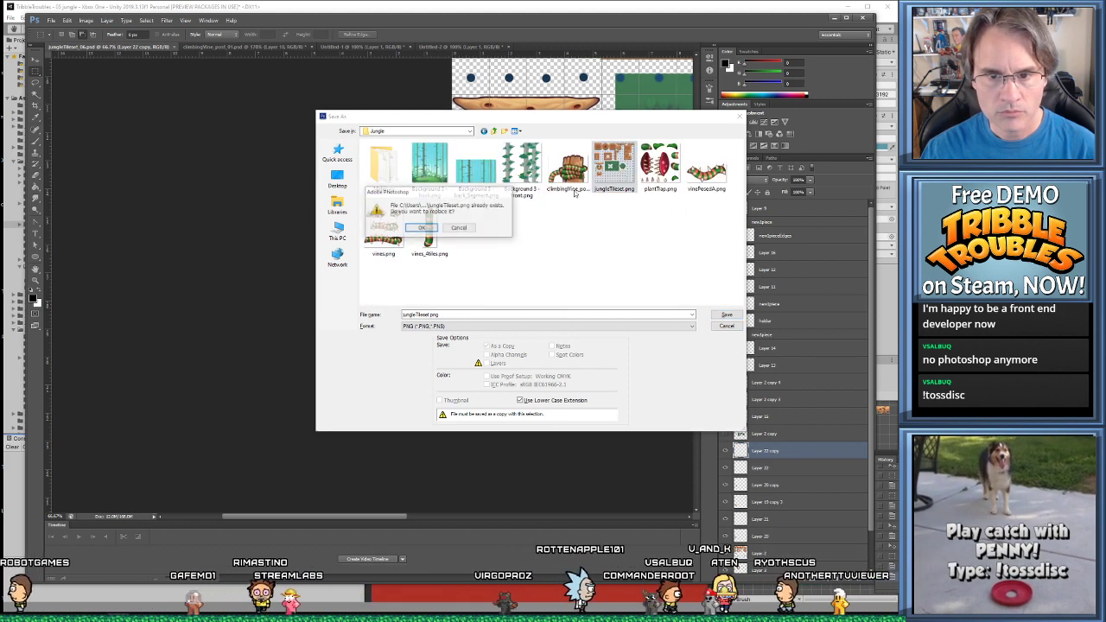
left_click(423, 228)
key("Return")
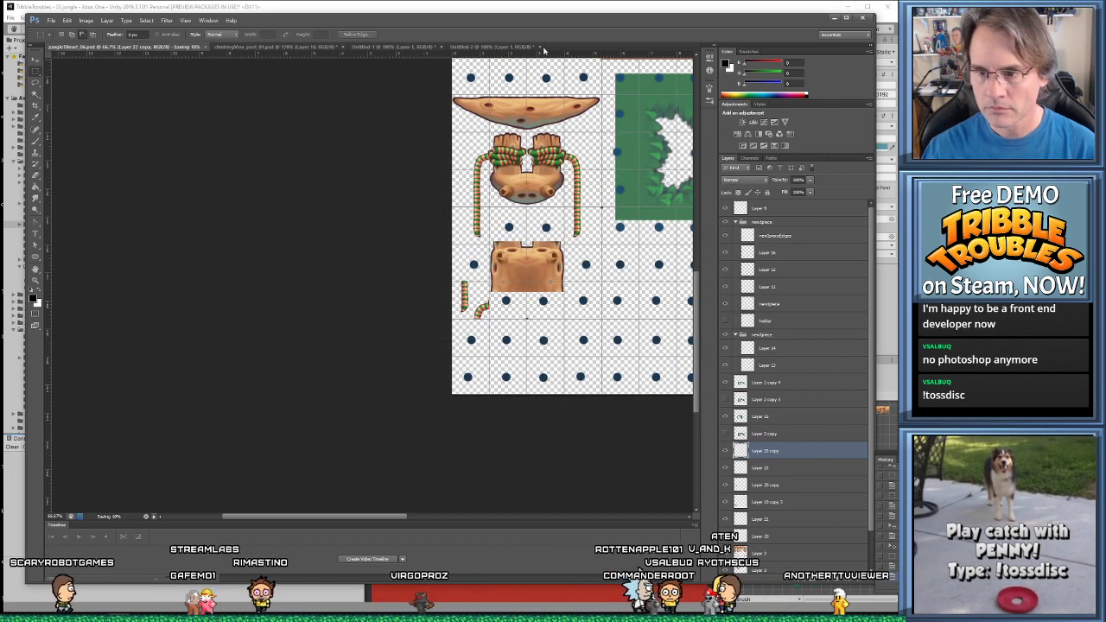
In Unity, inspect the jungleTileset slices in the Sprite Editor, then return to Photoshop
key("alt+Tab")
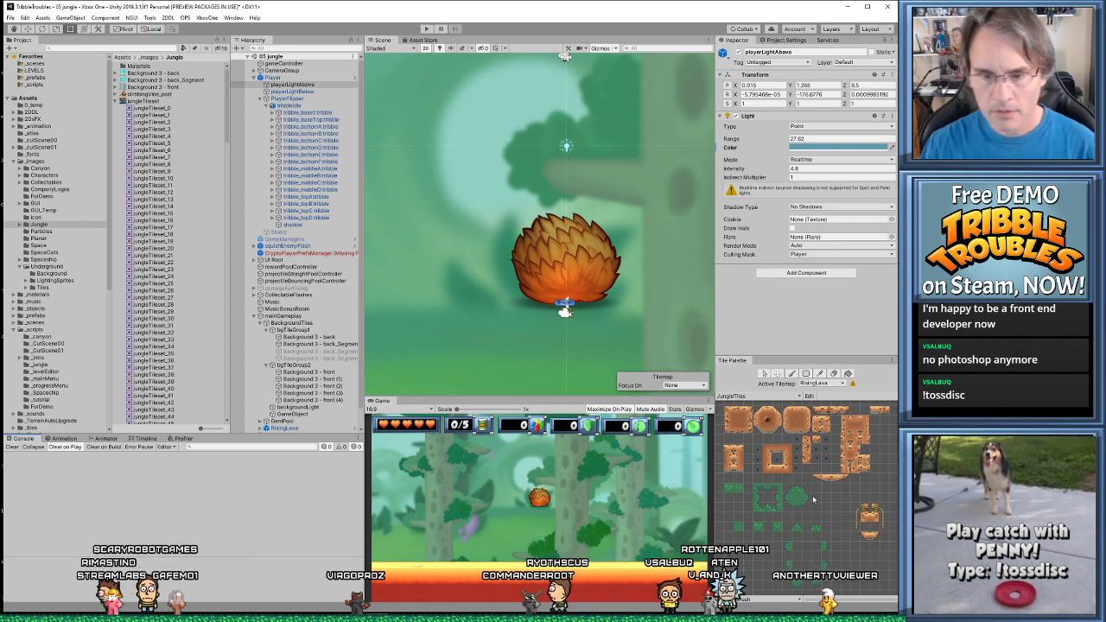
left_click(177, 101)
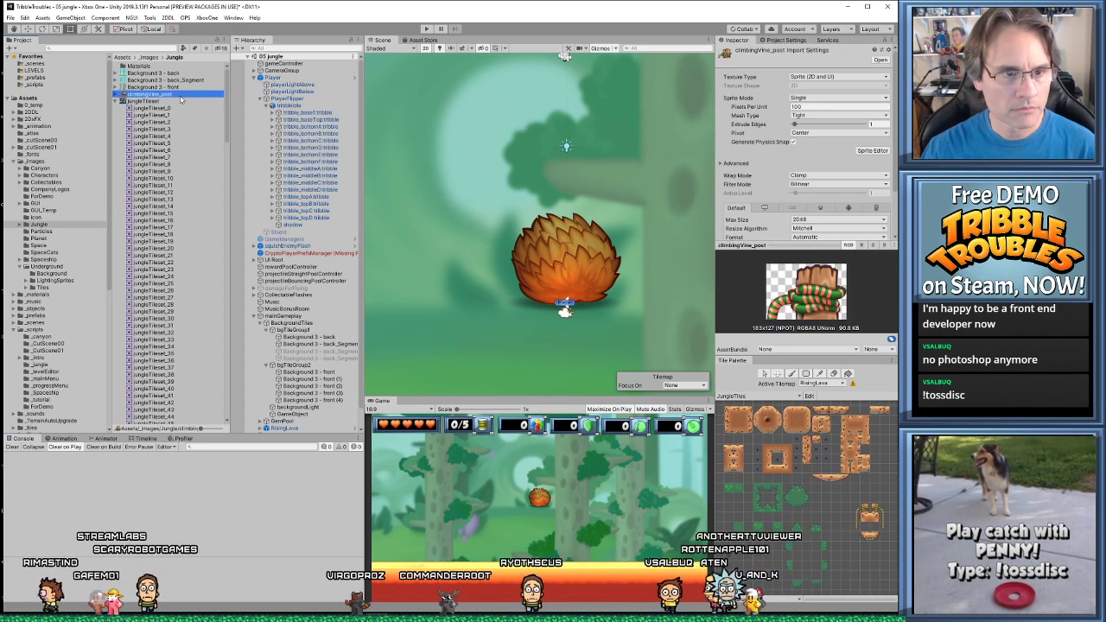
left_click(872, 143)
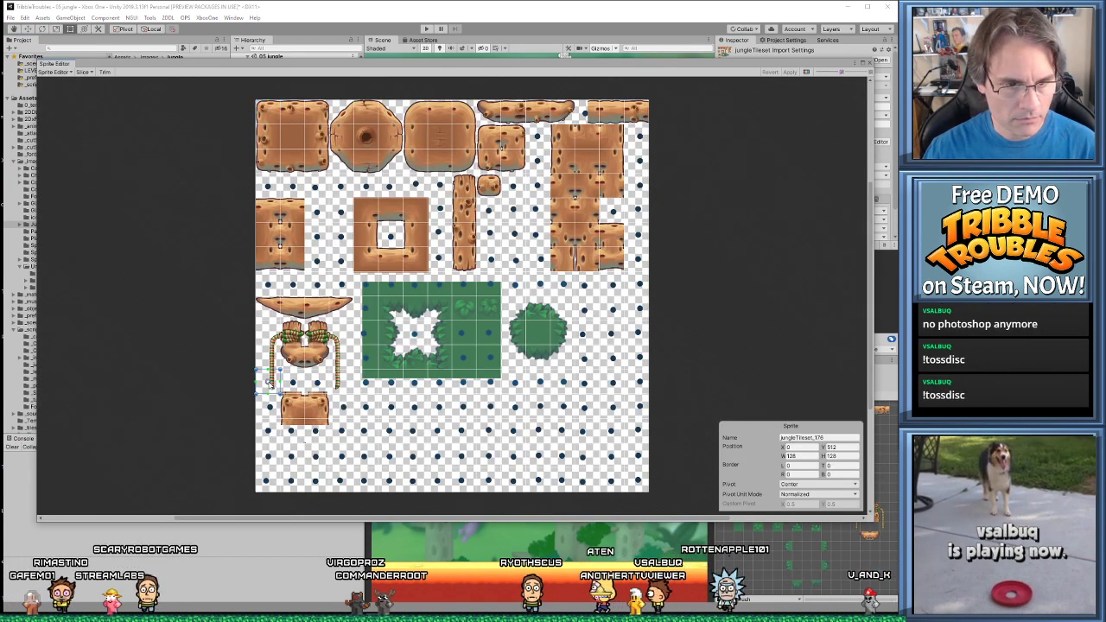
left_click(201, 393)
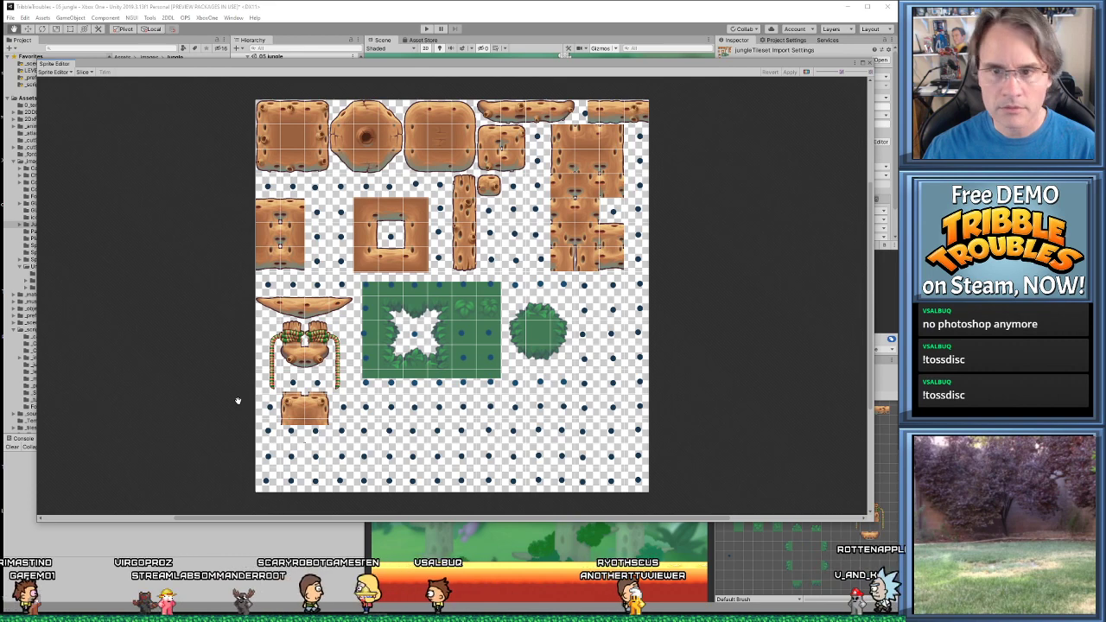
left_click(869, 62)
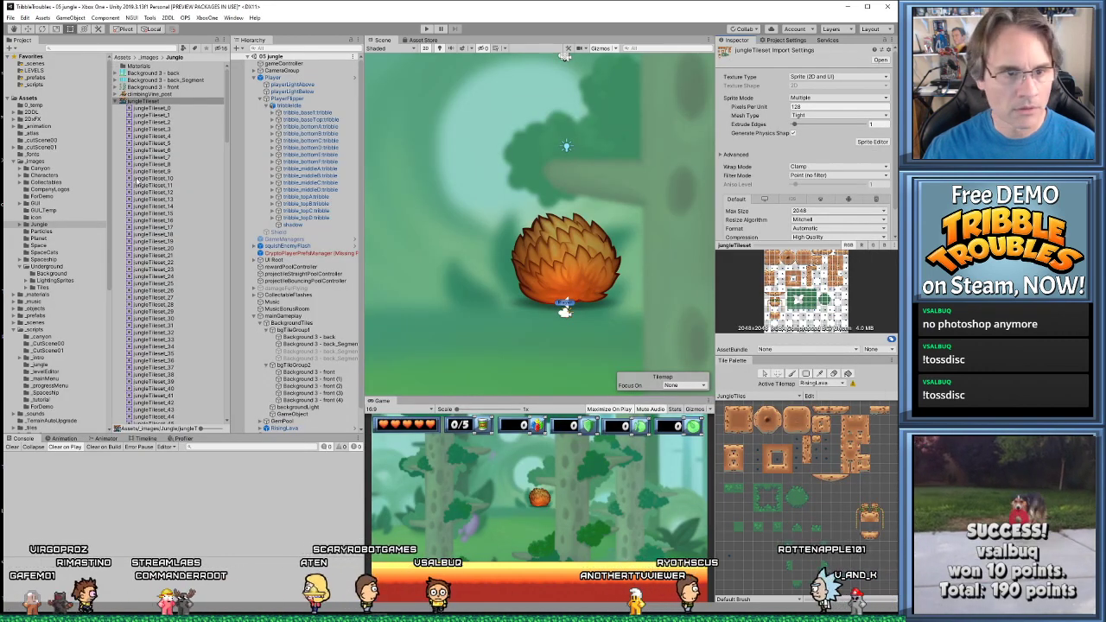
left_click(164, 101)
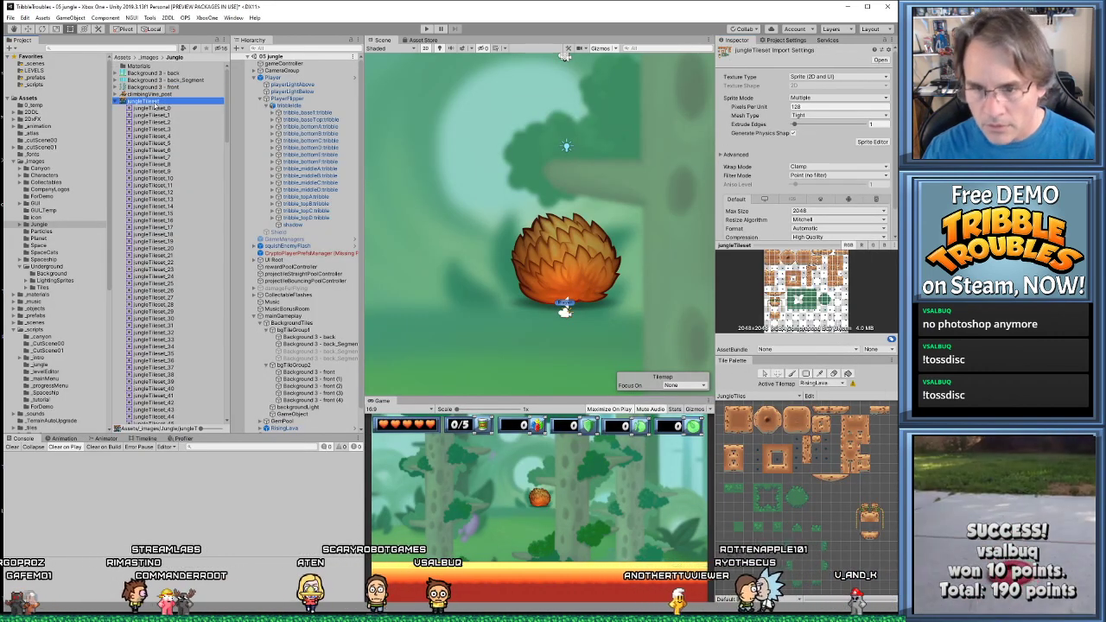
key("alt+Tab")
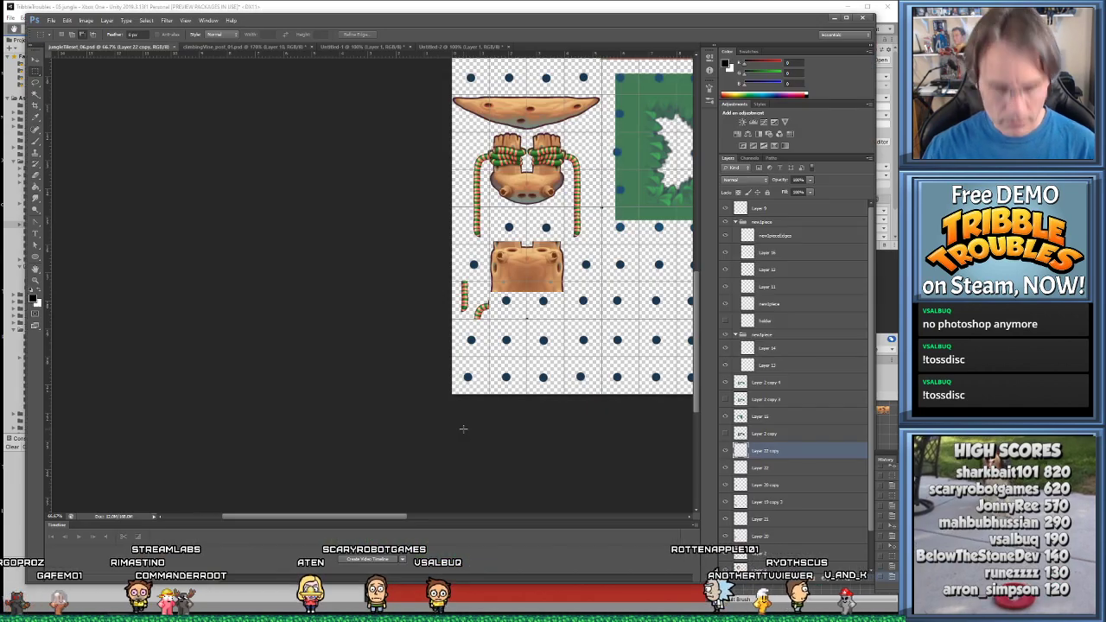
Dismiss the Save As dialog for the tileset and return to Unity
key("ctrl+shift+s")
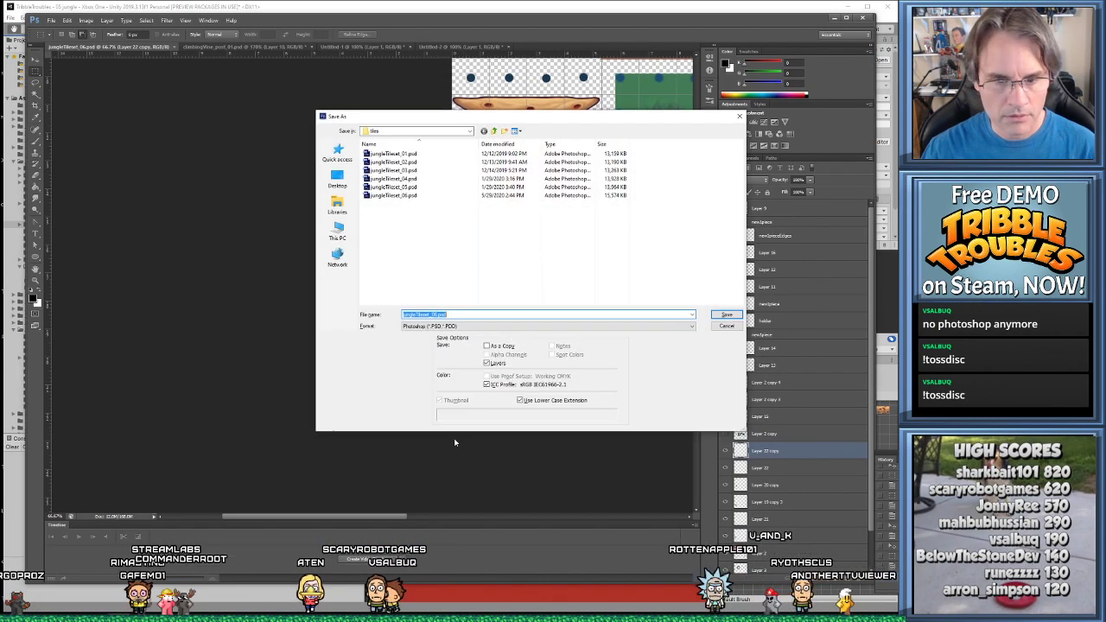
key("Escape")
key("alt+Tab")
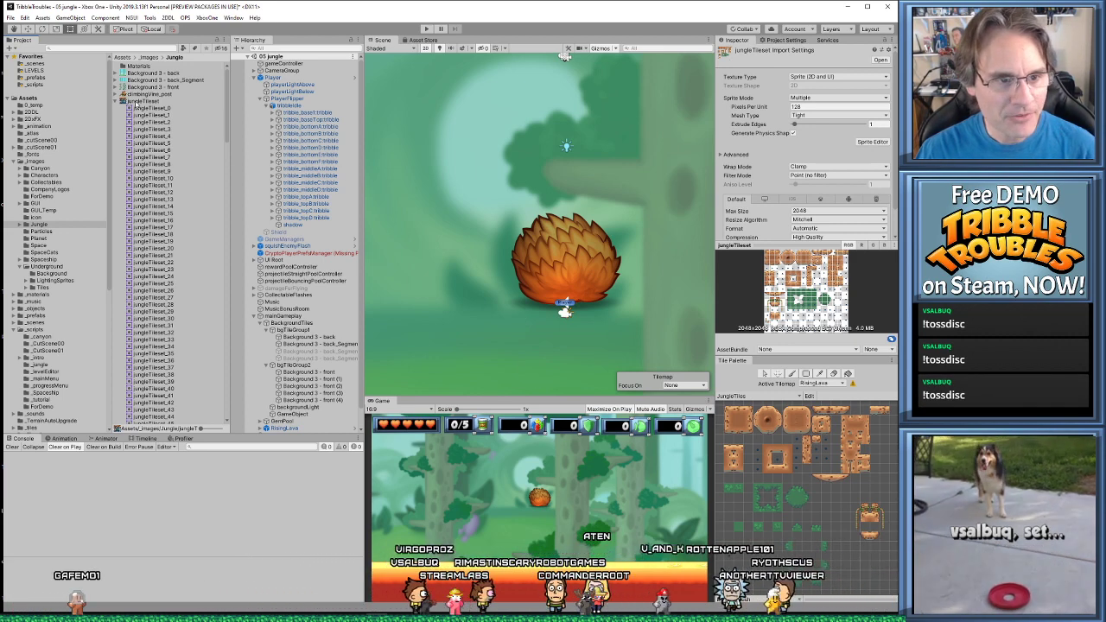
Check the new vine slice in jungleTileset's Sprite Editor, then select the jungleTileset_208 sprite
left_click(138, 101)
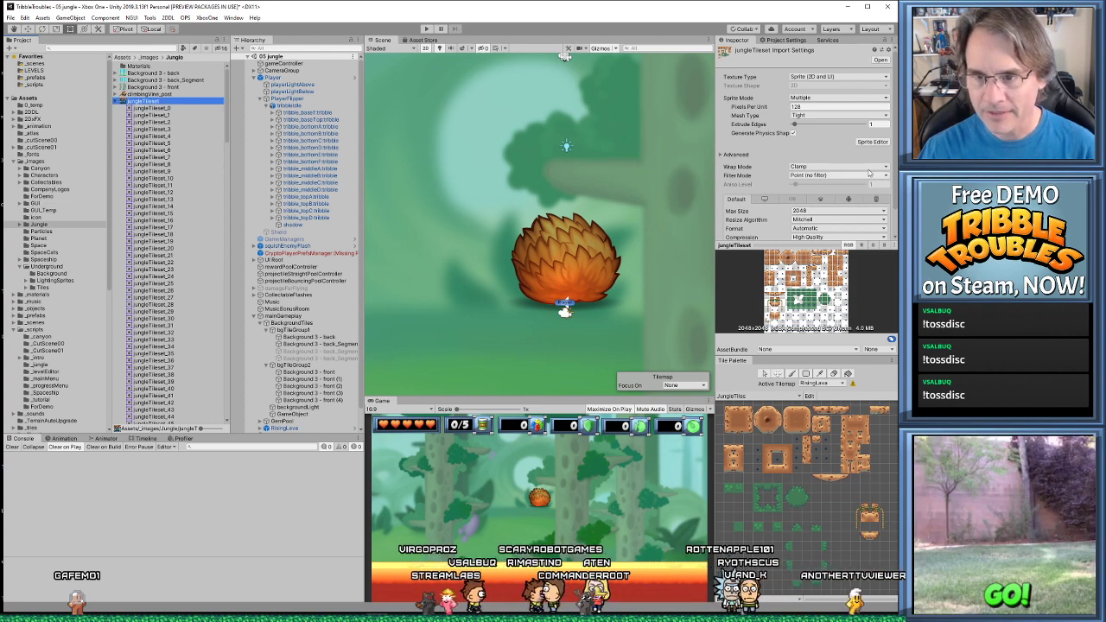
left_click(873, 142)
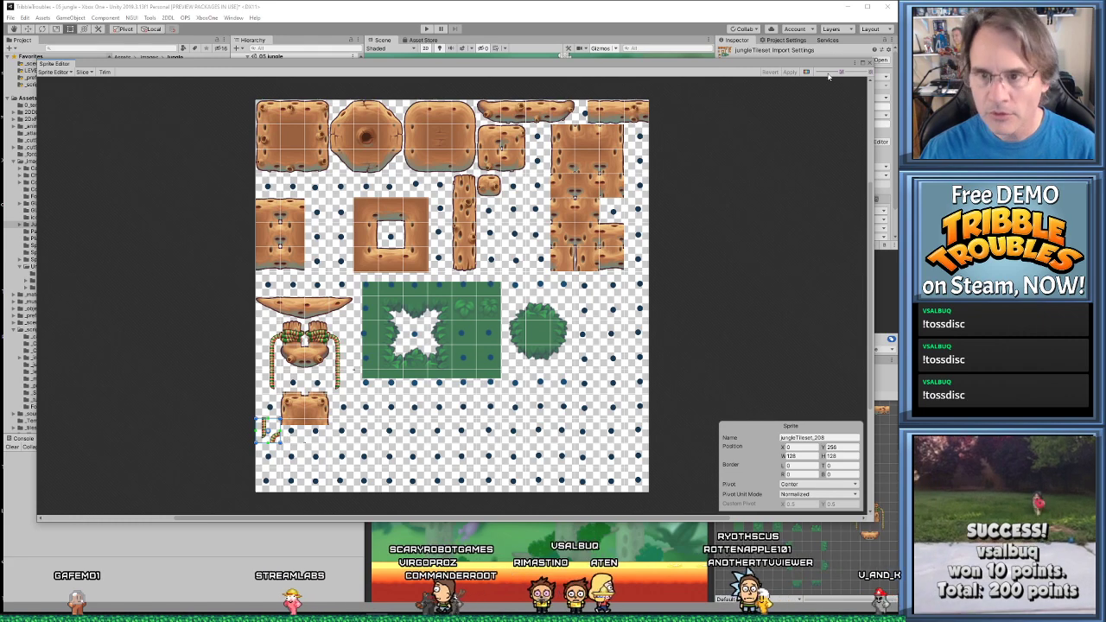
left_click(863, 63)
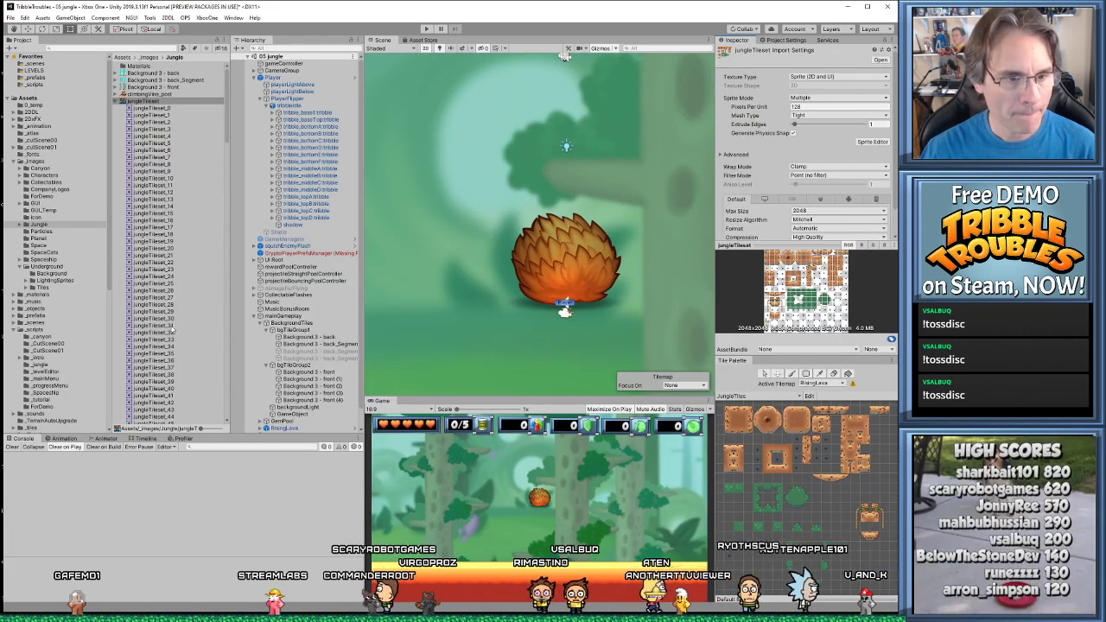
scroll(172, 330, "down", 10)
scroll(170, 363, "down", 6)
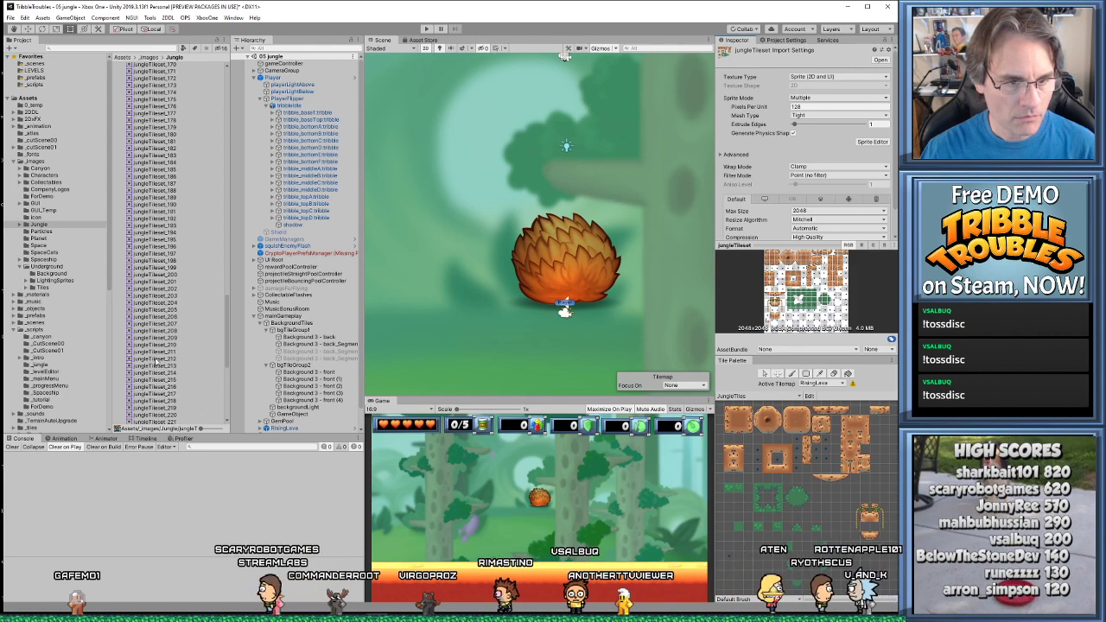
left_click(155, 332)
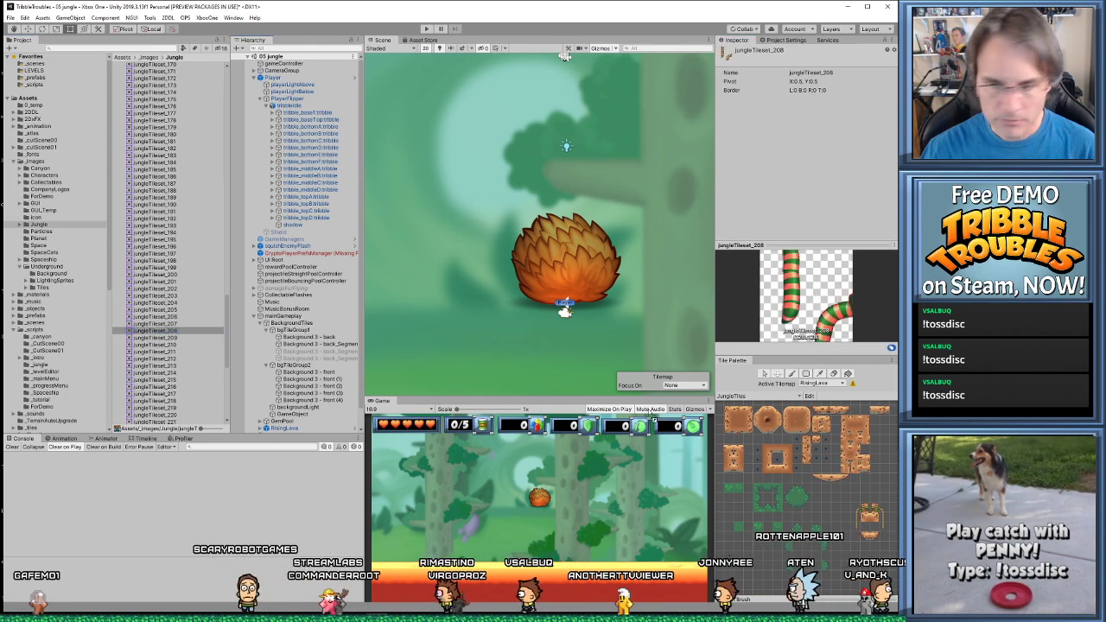
Drop jungleTileset_208 onto the Tile Palette and save the tile in Assets/_tiles/Jungle
left_click_drag(852, 540, 852, 540)
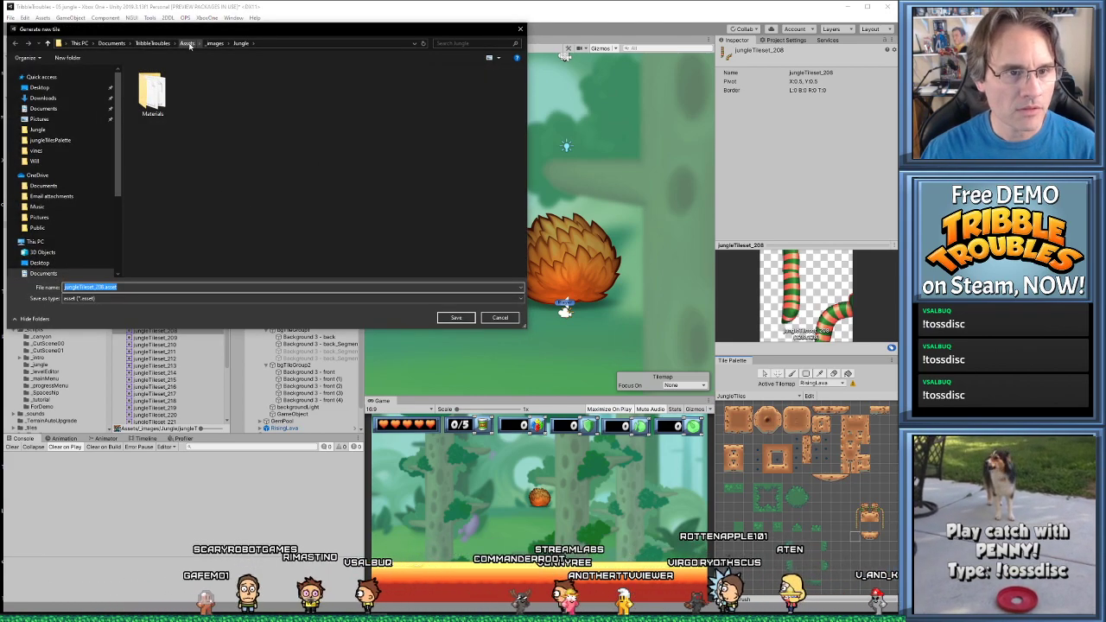
left_click(188, 43)
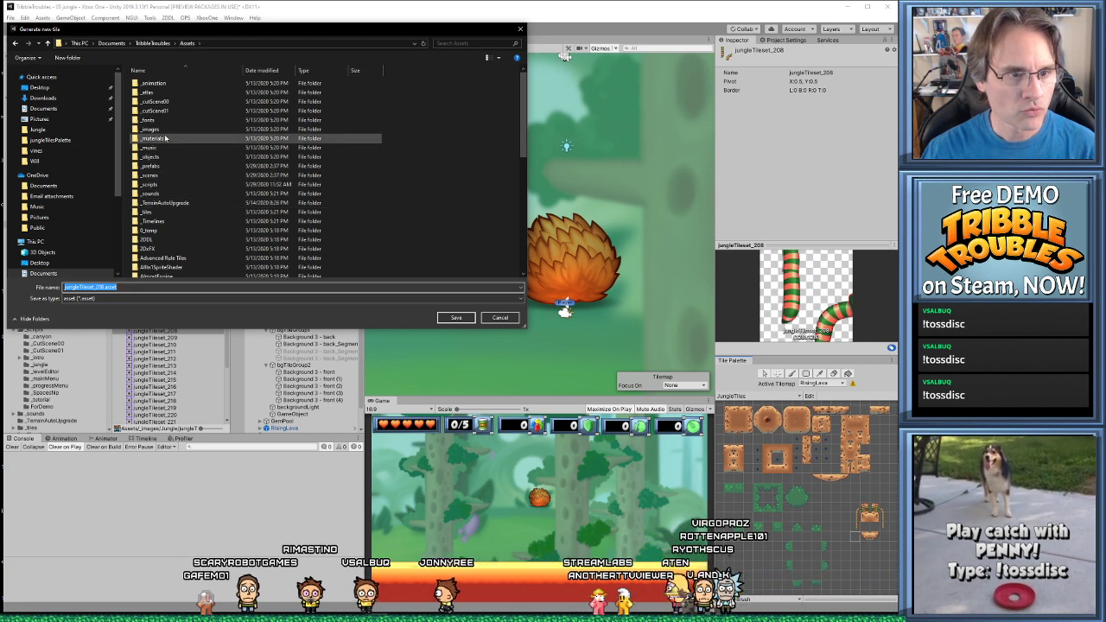
double_click(149, 211)
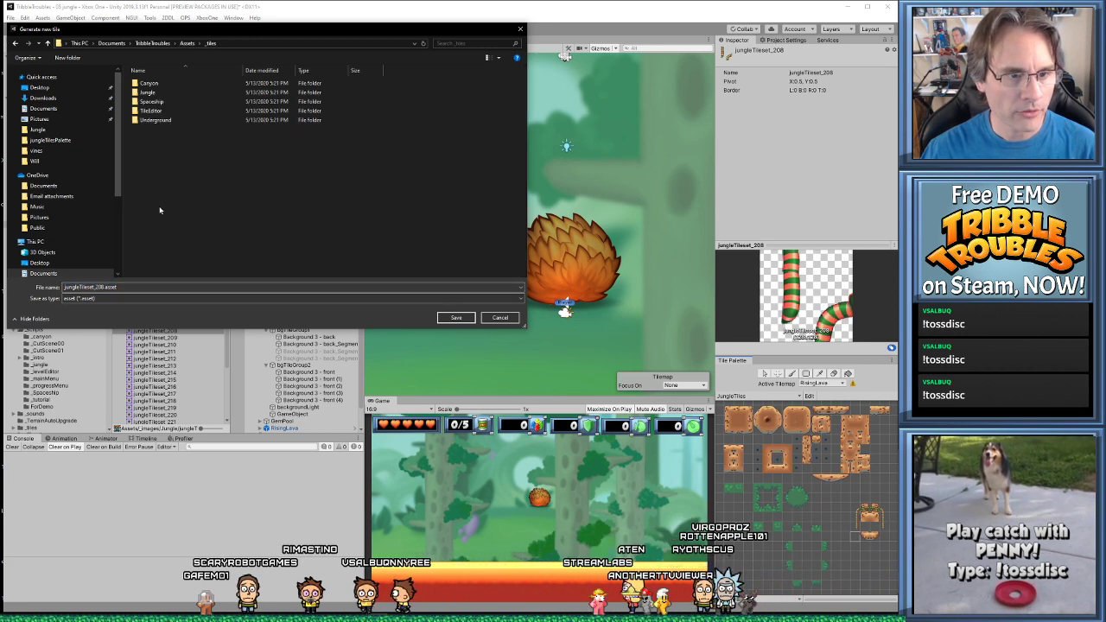
double_click(156, 93)
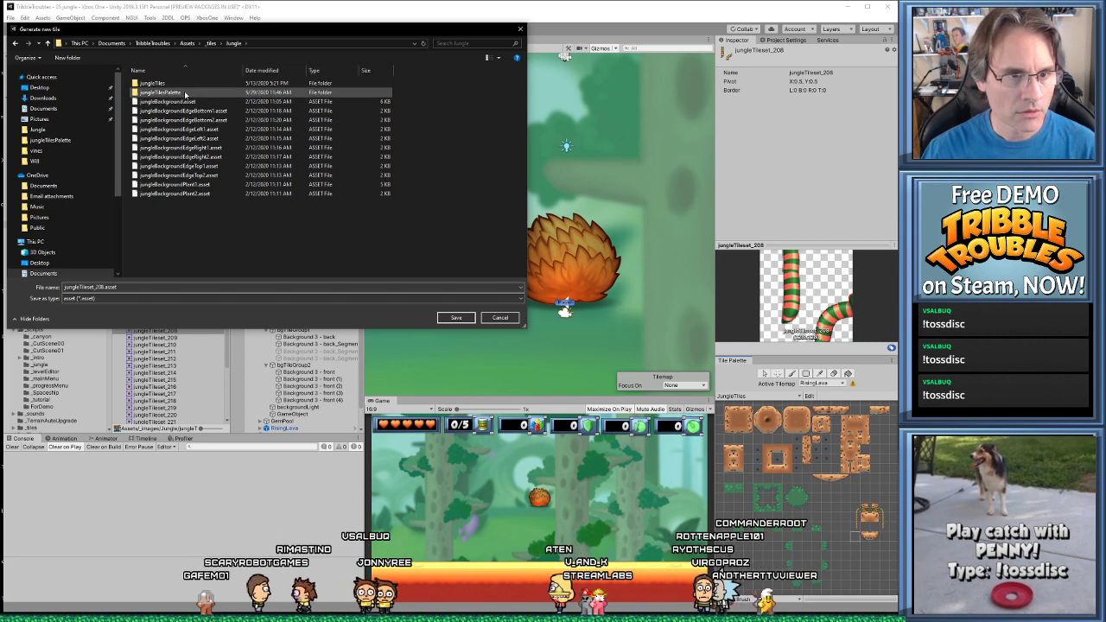
left_click(456, 317)
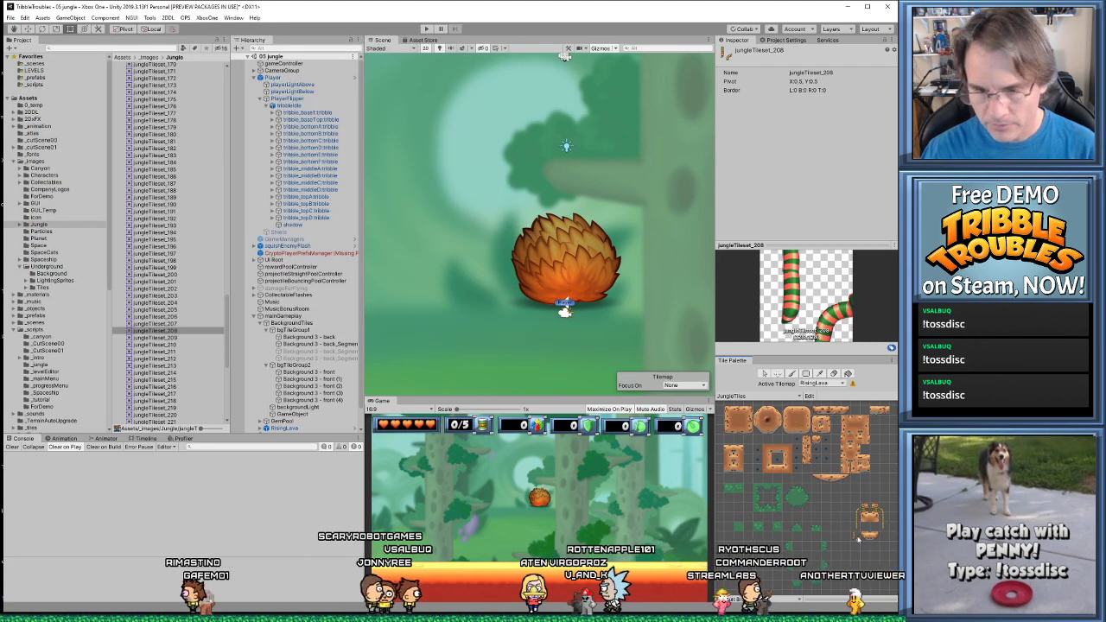
Paint the new vine tile into the scene beside the bush
scroll(497, 260, "down", 3)
left_click(502, 288)
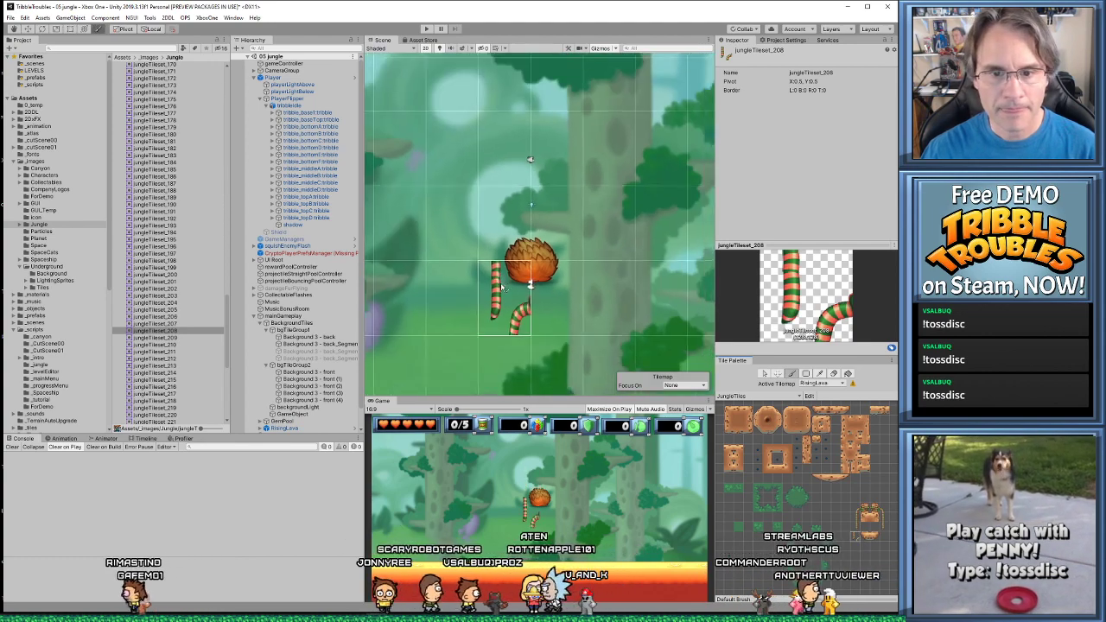
scroll(504, 268, "down", 3)
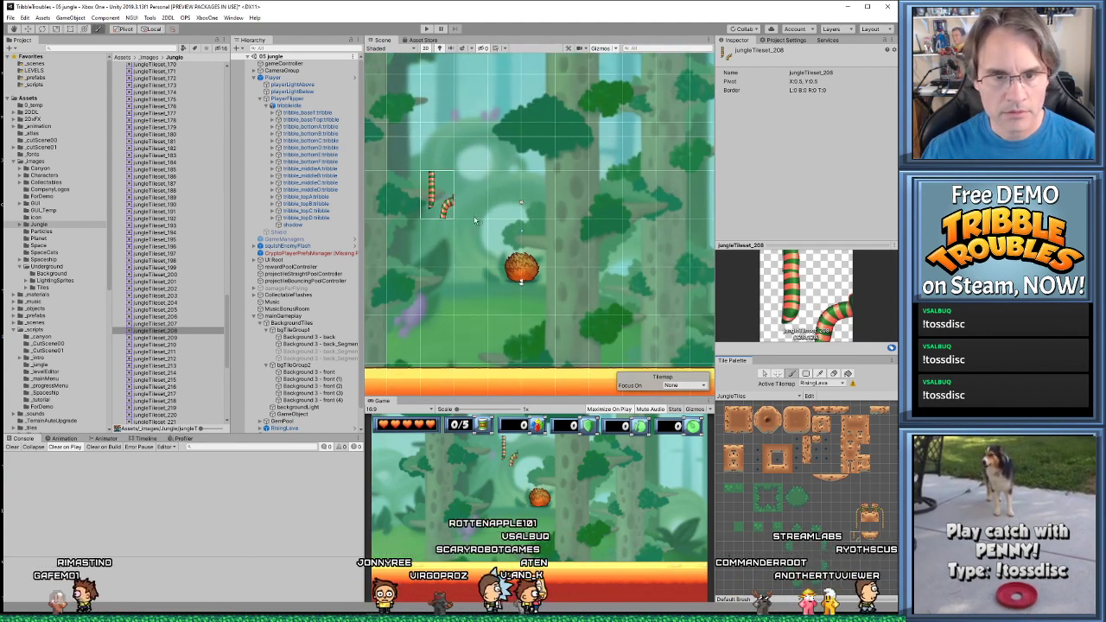
scroll(475, 221, "down", 5)
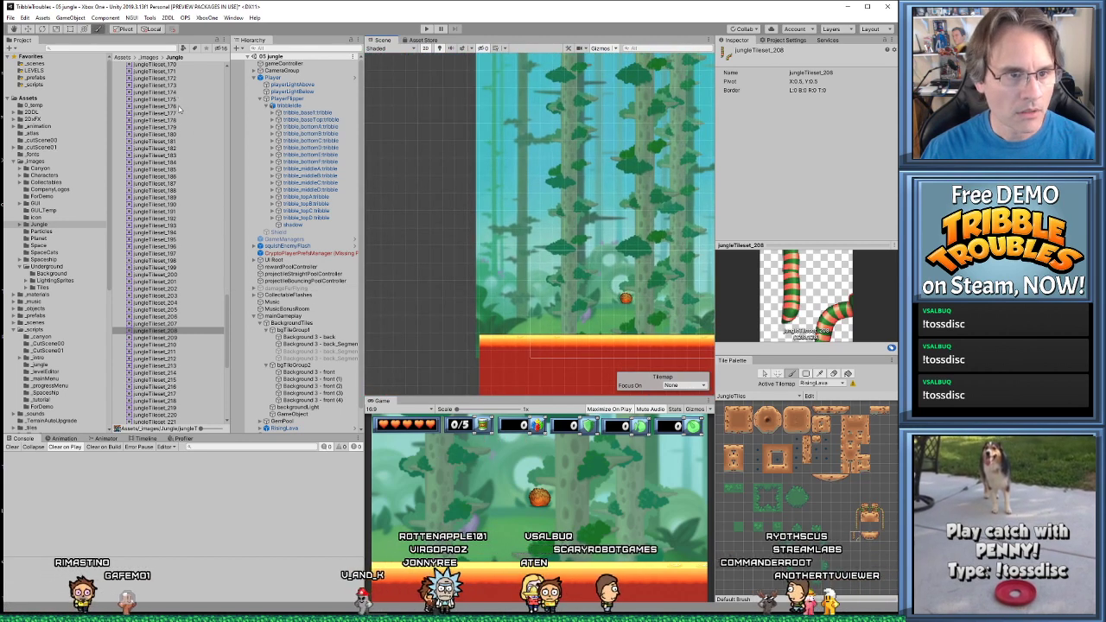
Open the section001_LR level section from the LEVELS/Jungle folder
left_click(34, 70)
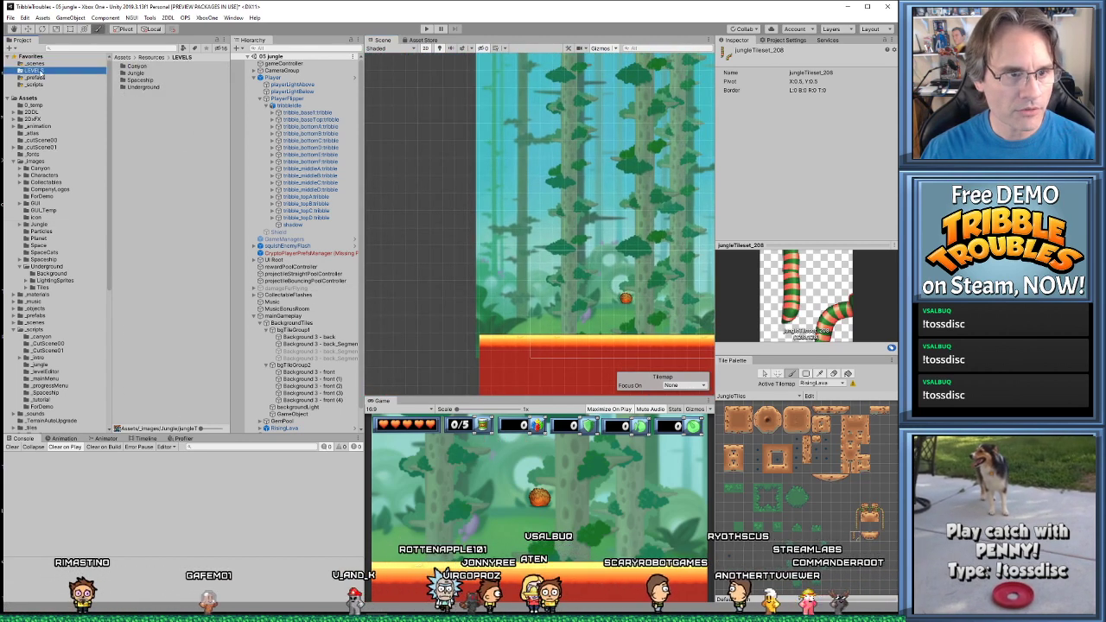
double_click(144, 74)
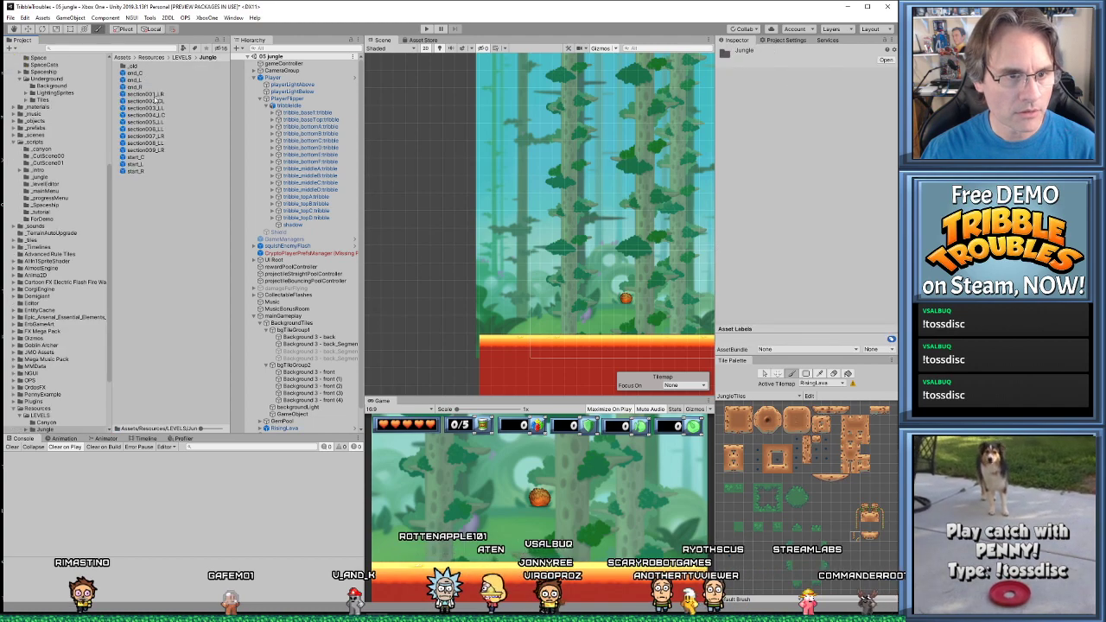
double_click(153, 95)
scroll(533, 163, "up", 5)
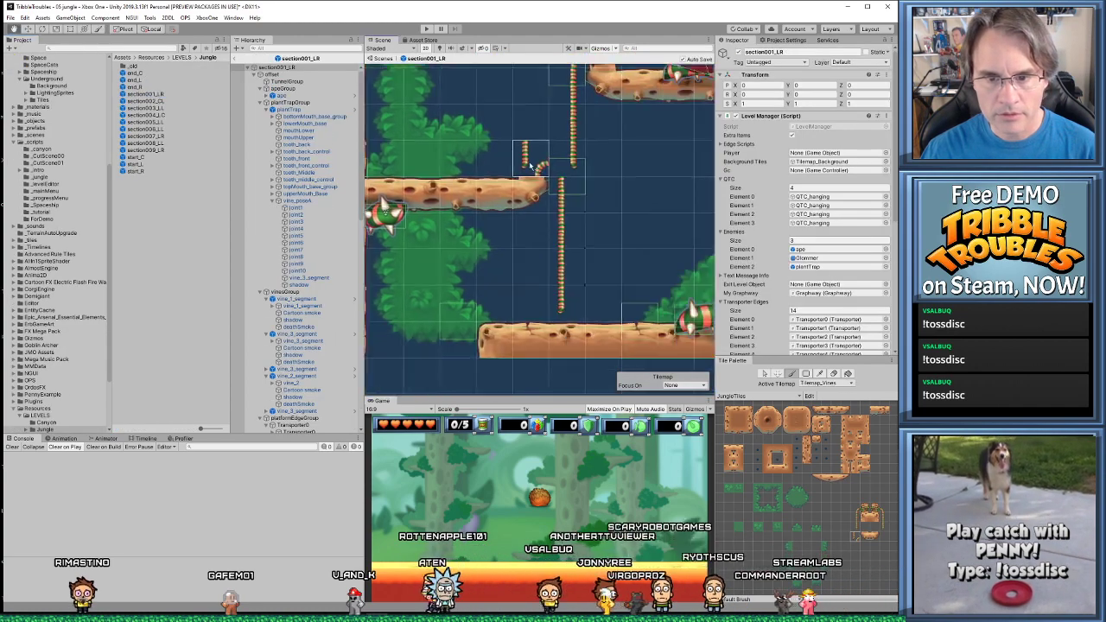
scroll(533, 162, "up", 2)
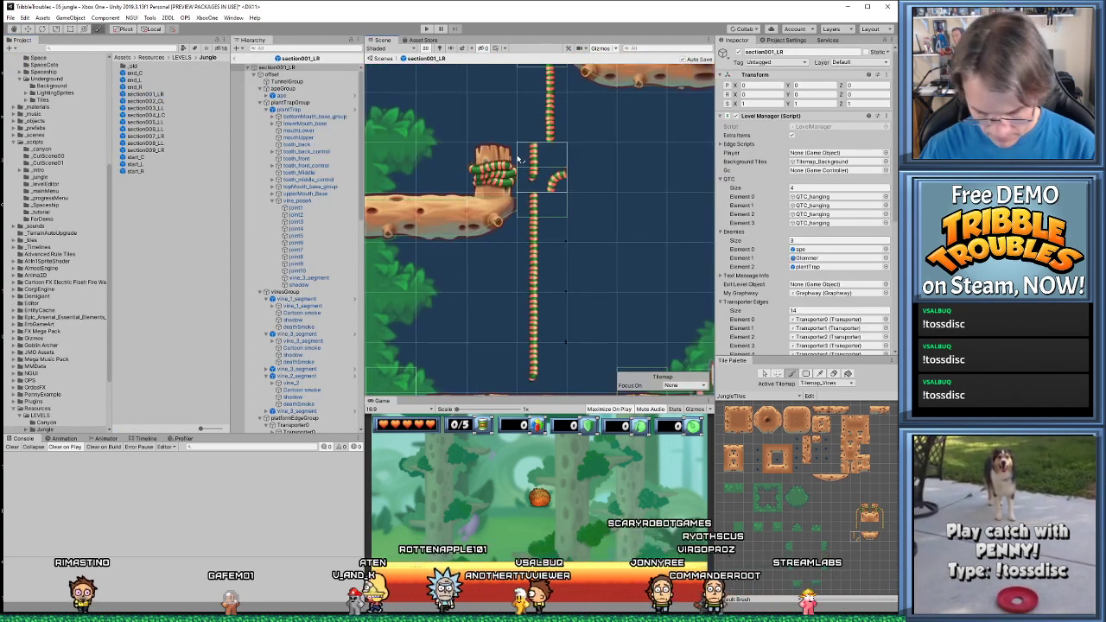
Move the short vine piece one cell right and flip it vertically using Grid Painting/Flip Y
key("shift+bracketright")
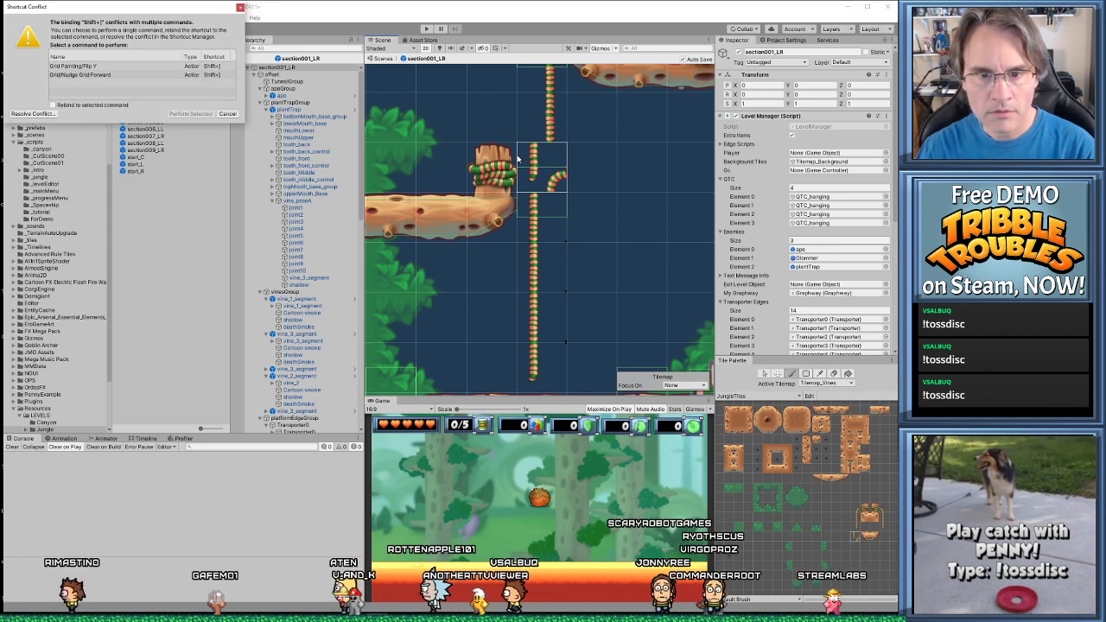
left_click(240, 7)
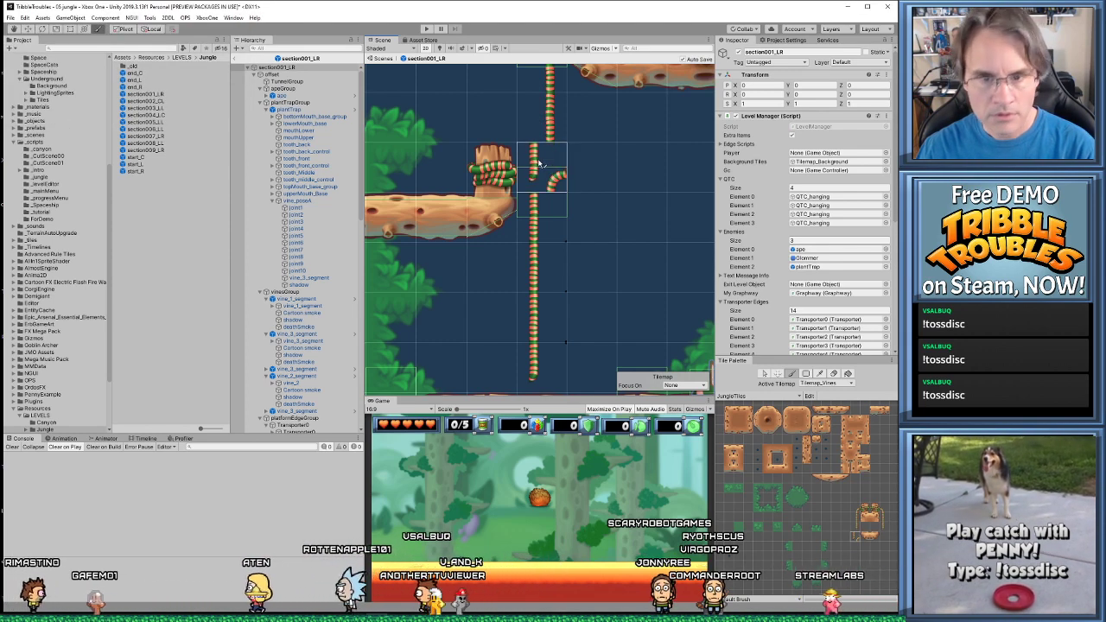
key("shift+bracketright")
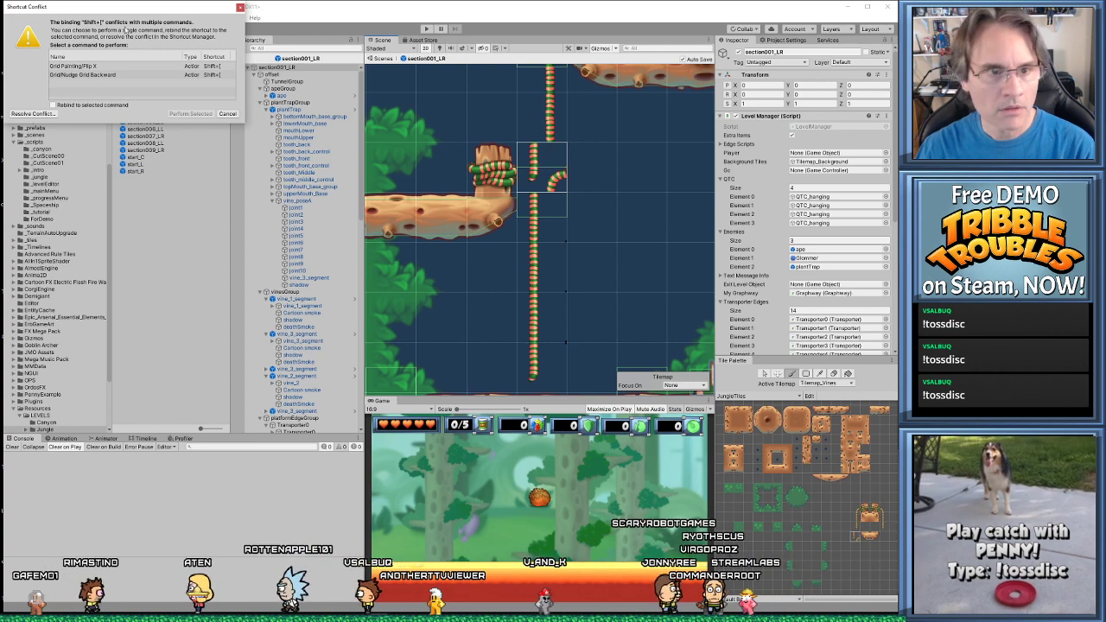
left_click(241, 8)
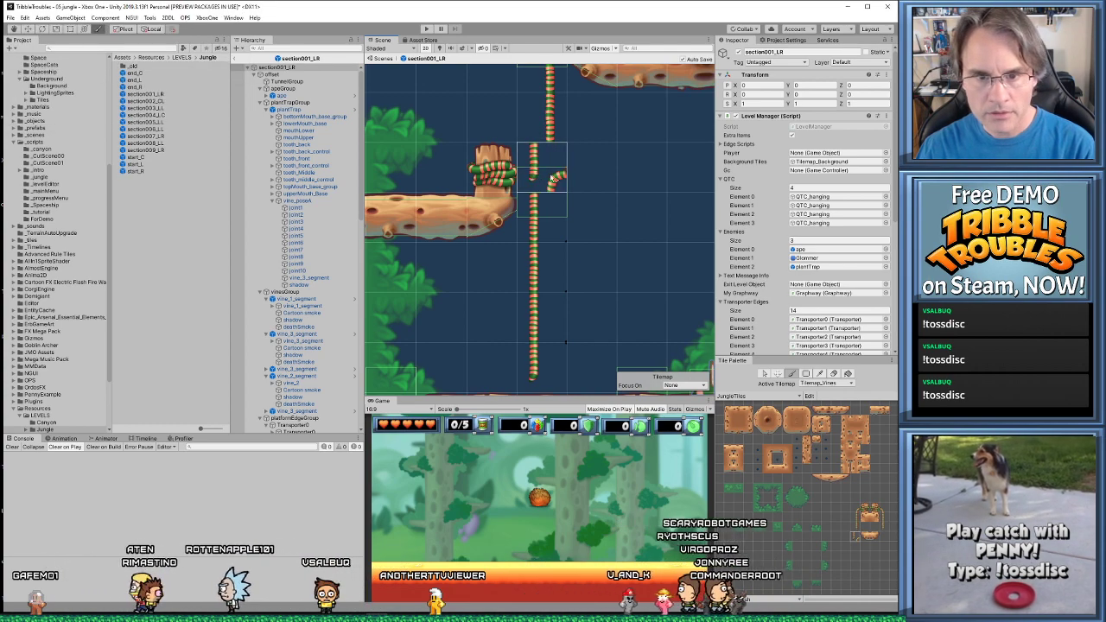
mouse_move(552, 177)
left_mouse_down()
mouse_move(606, 190)
mouse_move(560, 164)
left_mouse_up()
key("shift+bracketright")
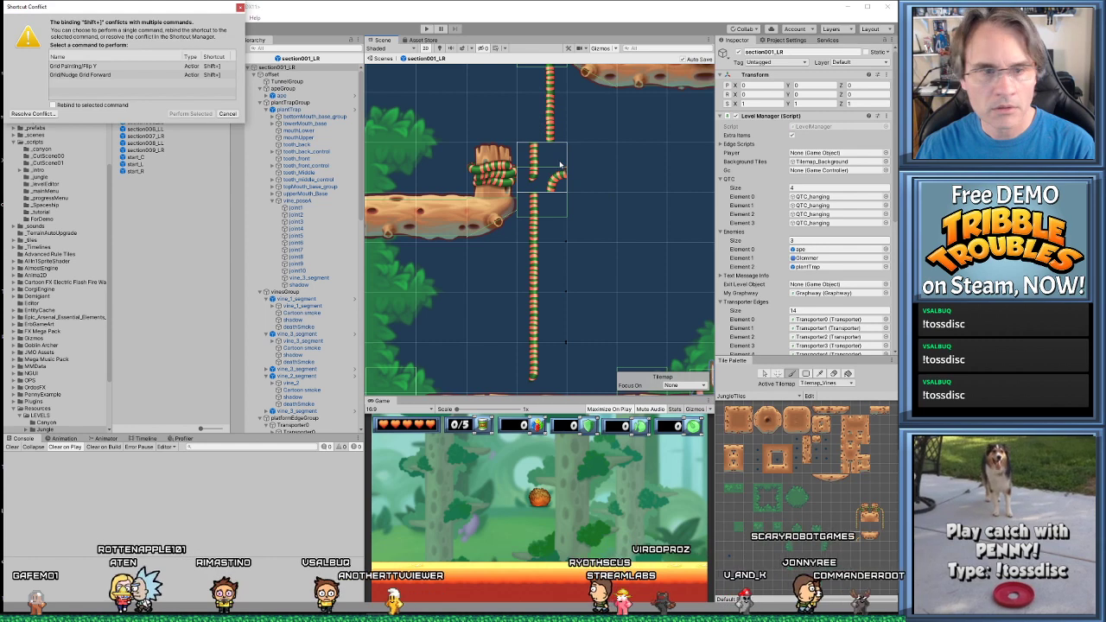
left_click(87, 67)
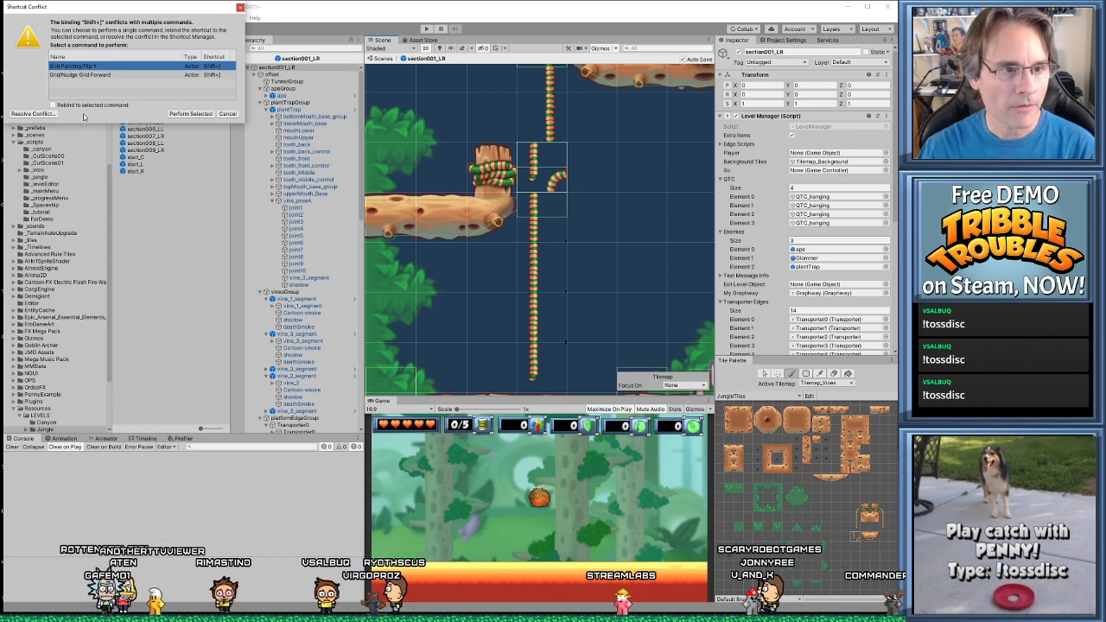
left_click_drag(111, 16, 154, 91)
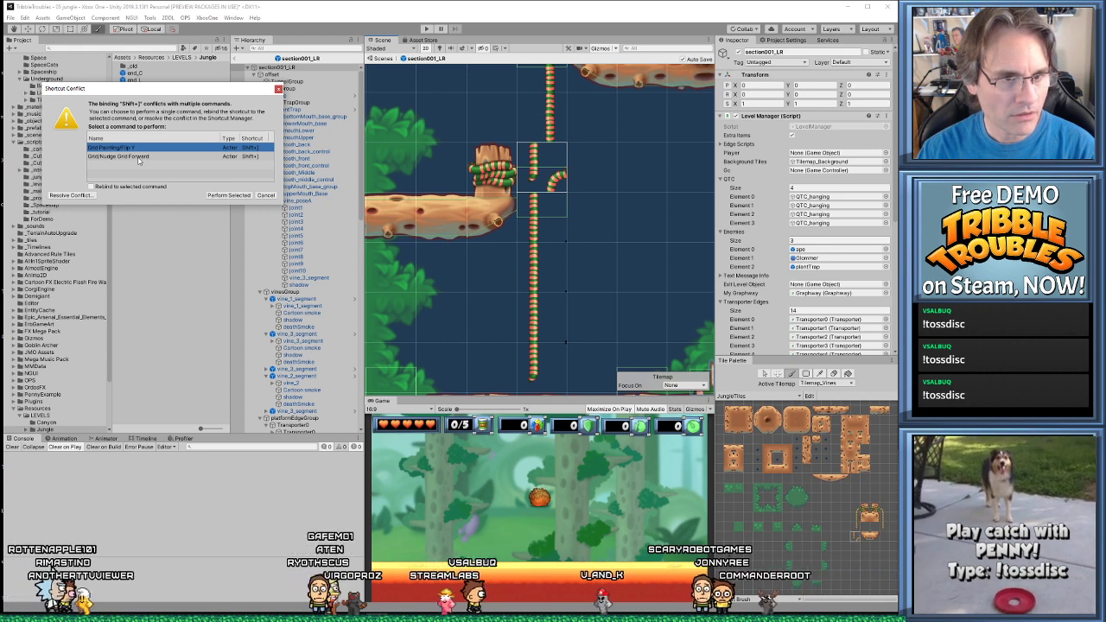
Apply Flip Y, then Flip X, to the vine brush and shift the tile block one cell right
left_click(228, 196)
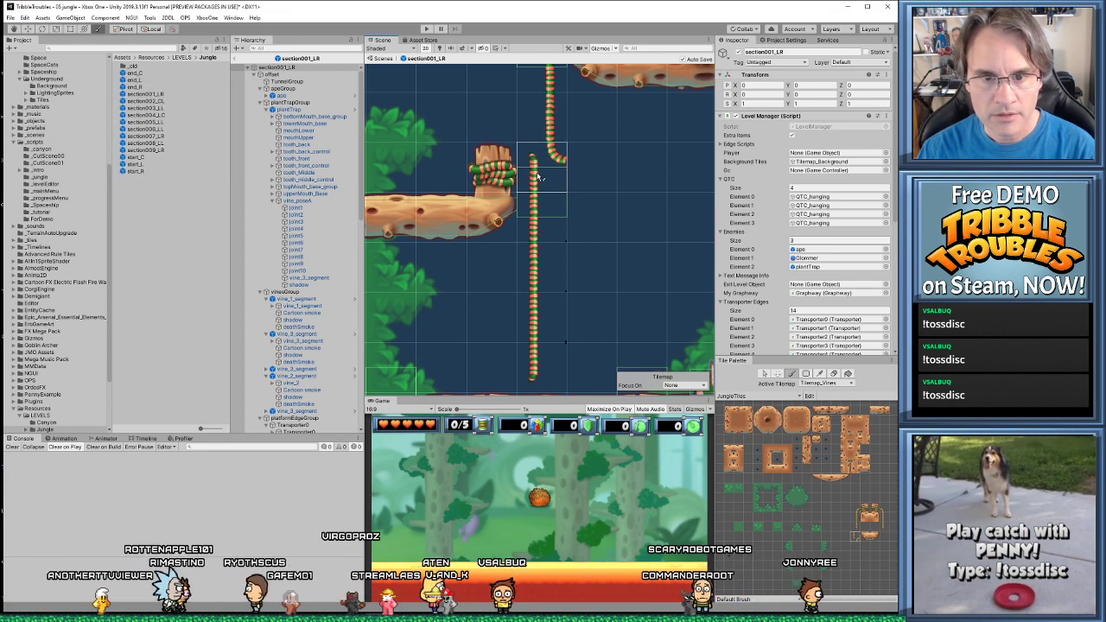
key("shift+bracketleft")
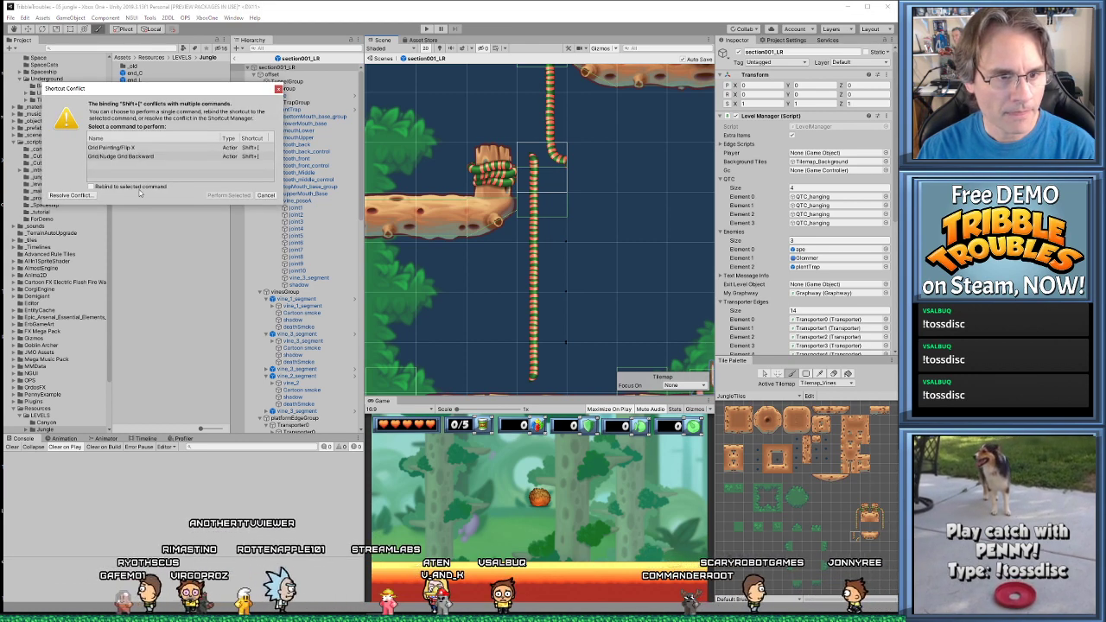
left_click(140, 148)
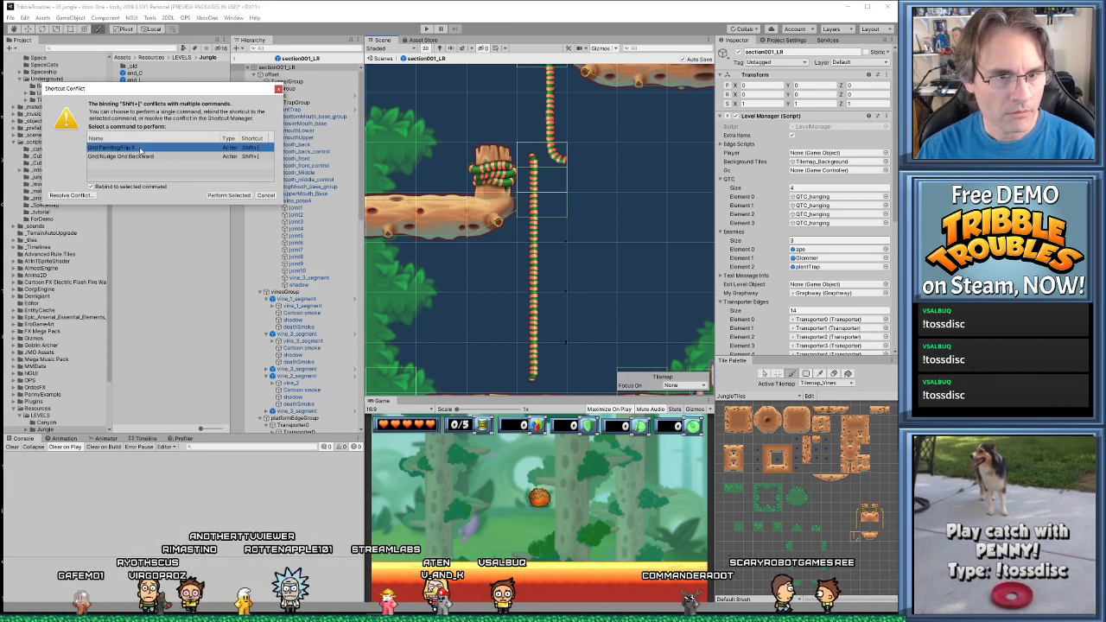
left_click(228, 195)
key("shift+bracketleft")
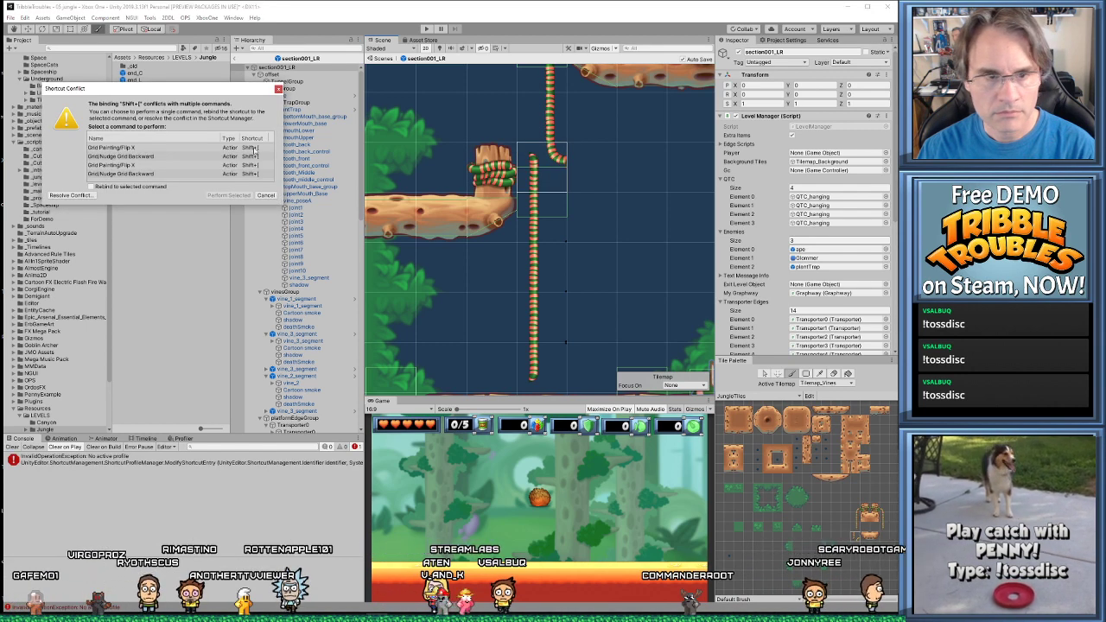
left_click(278, 89)
left_click_drag(546, 177, 599, 183)
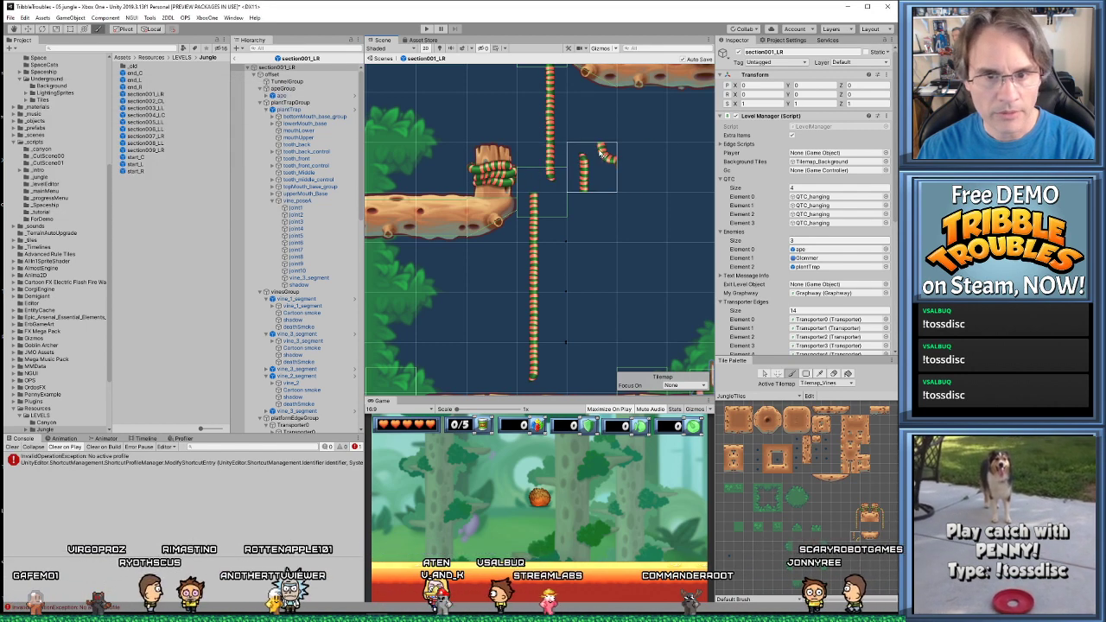
Flip the vine tile brush vertically several more times, choosing Flip Y in each conflict prompt
key("shift+bracketright")
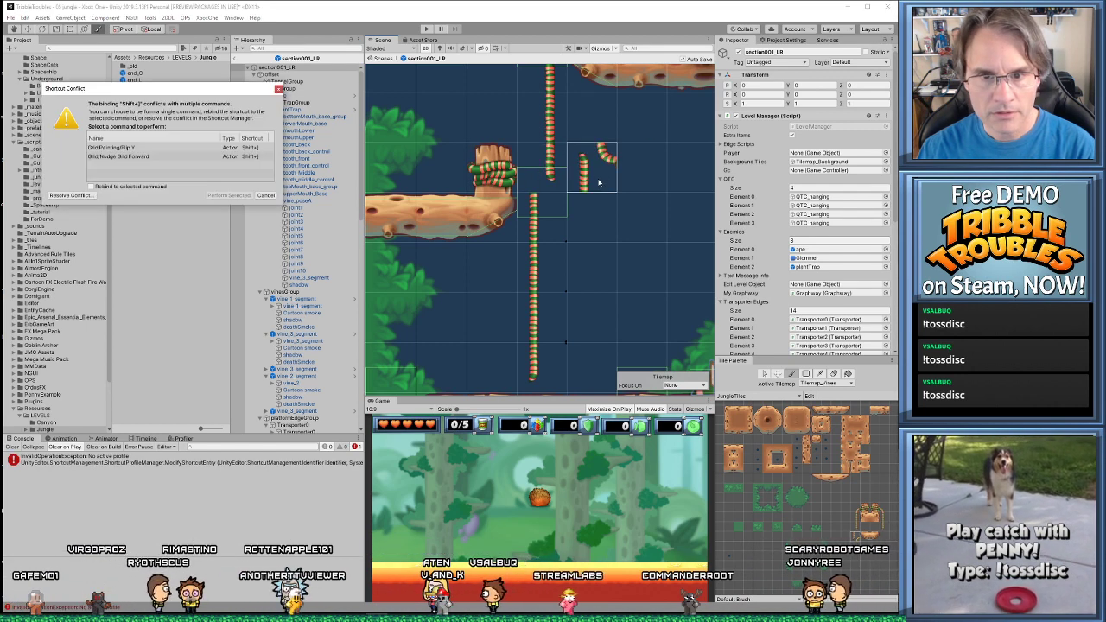
left_click(147, 149)
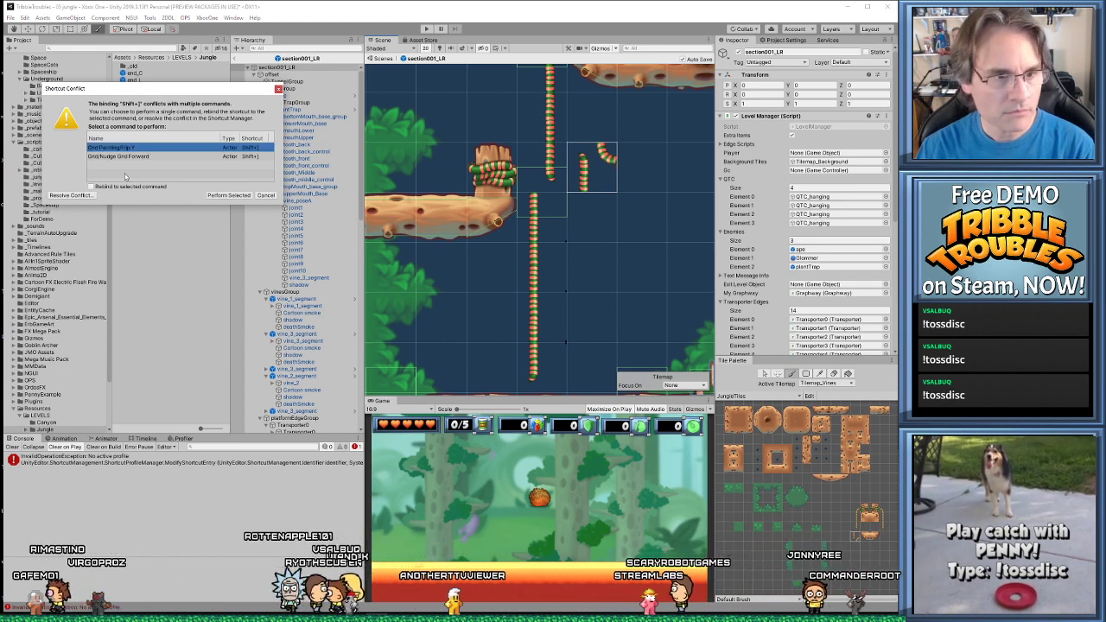
left_click(229, 194)
key("shift+bracketright")
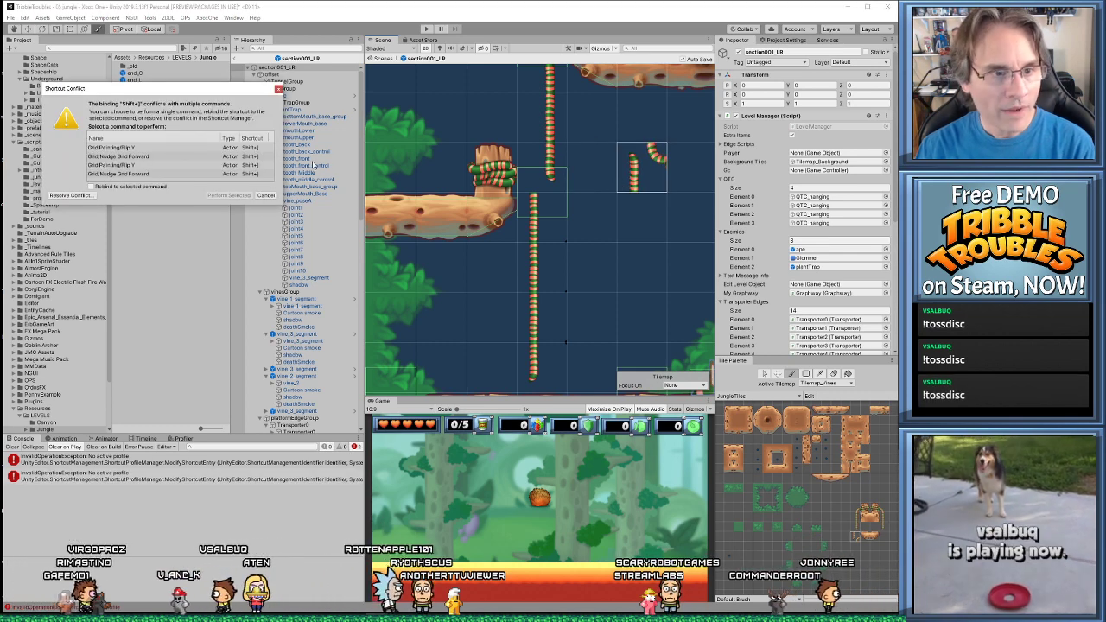
left_click(278, 89)
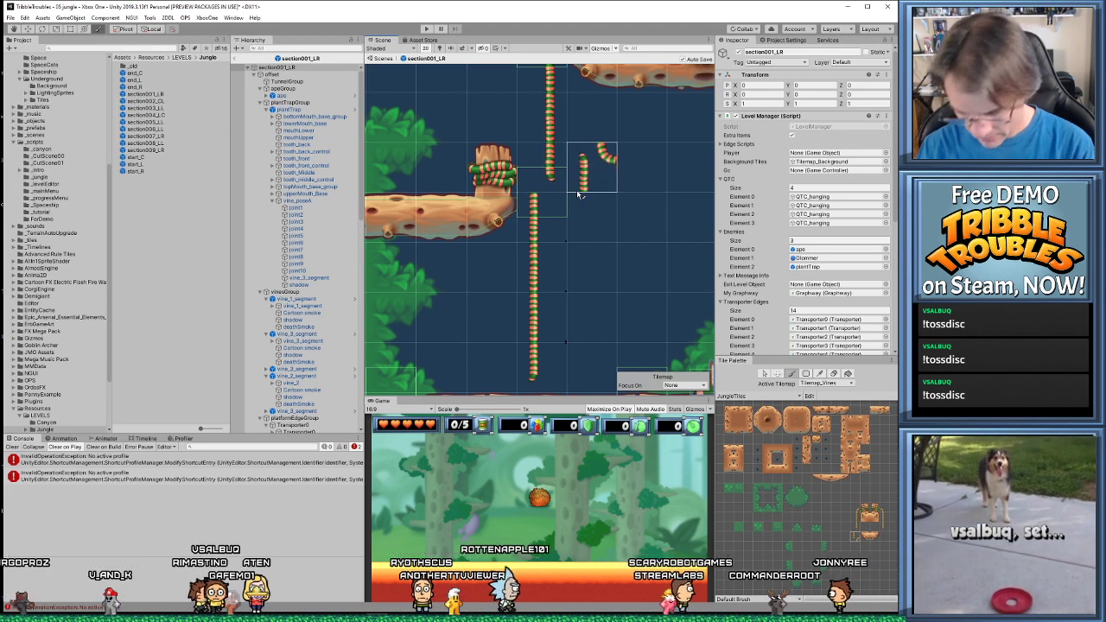
key("shift+bracketright")
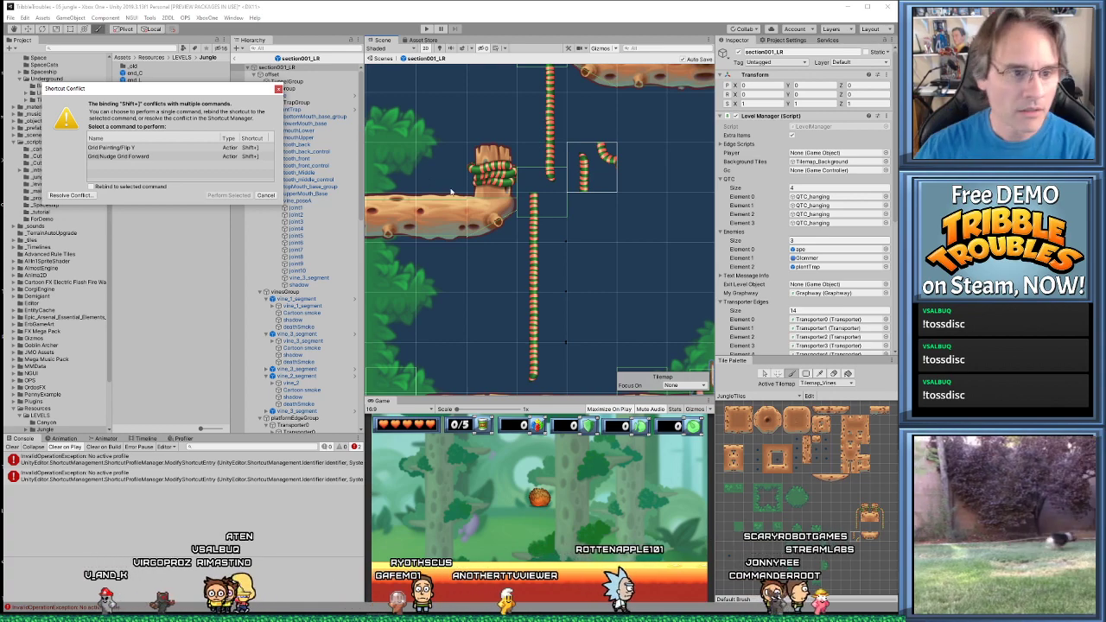
left_click(181, 148)
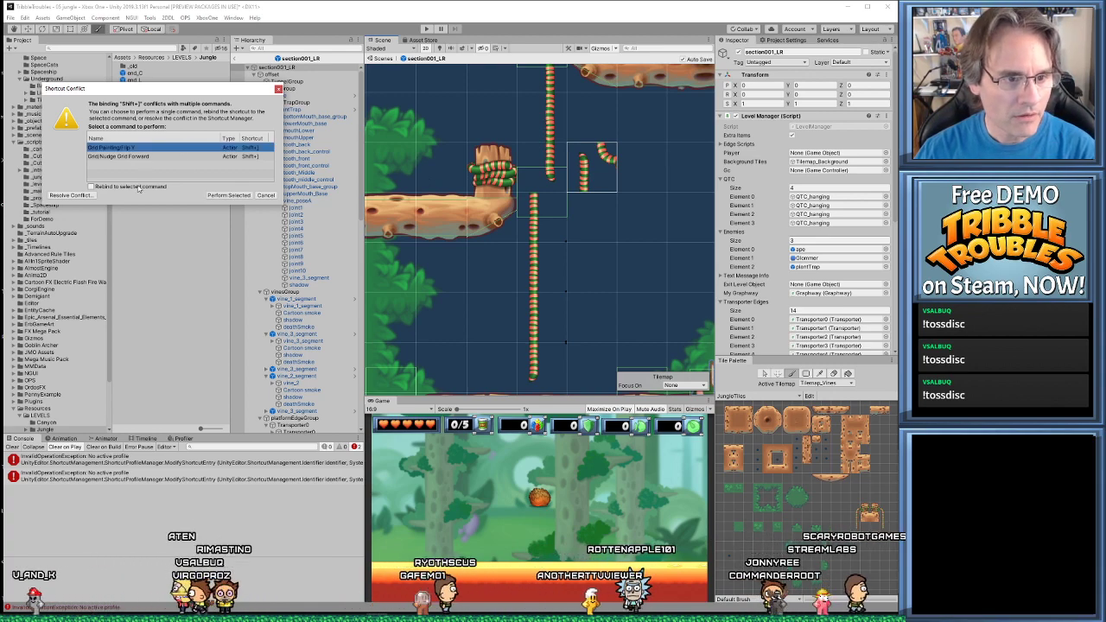
left_click(228, 195)
key("shift+bracketright")
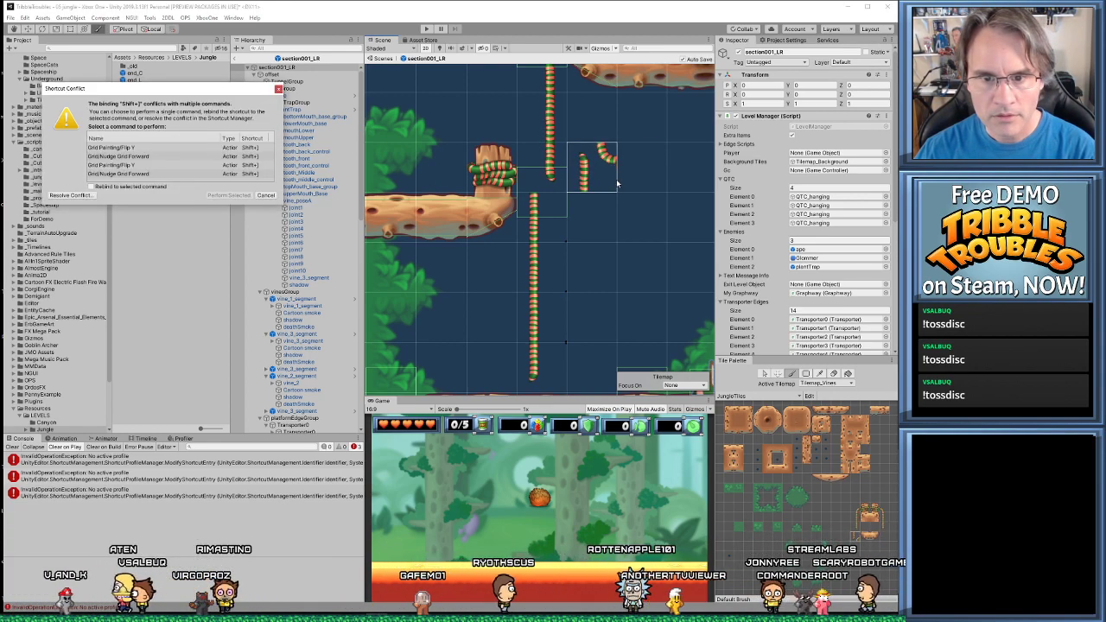
Select Grid Painting/Flip Y in the conflict prompt and tick Rebind to selected command
left_click(195, 156)
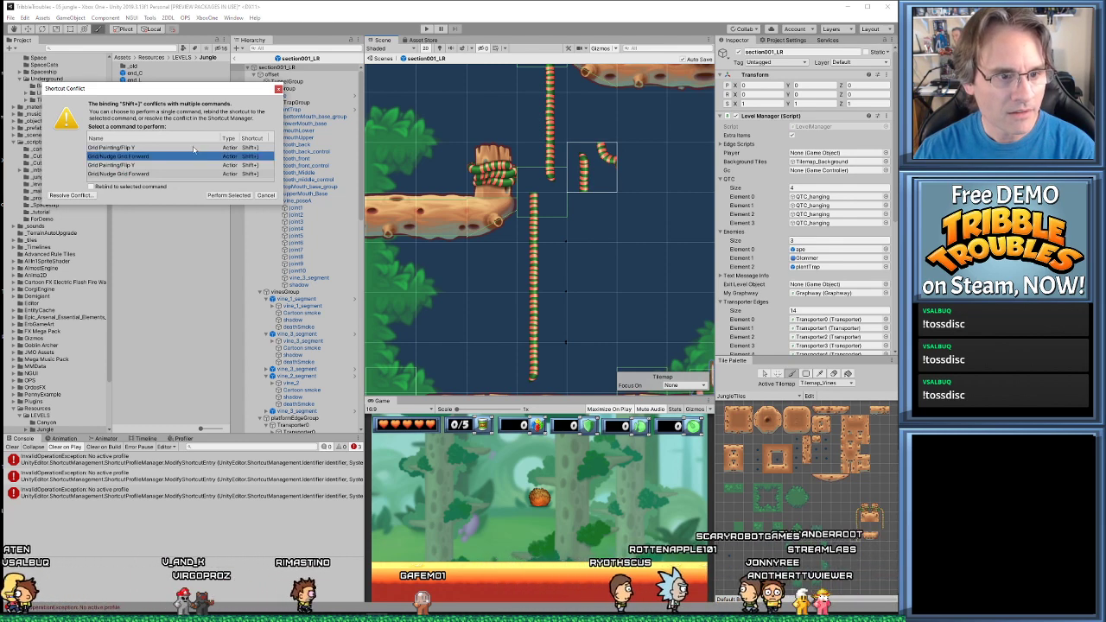
left_click(177, 148)
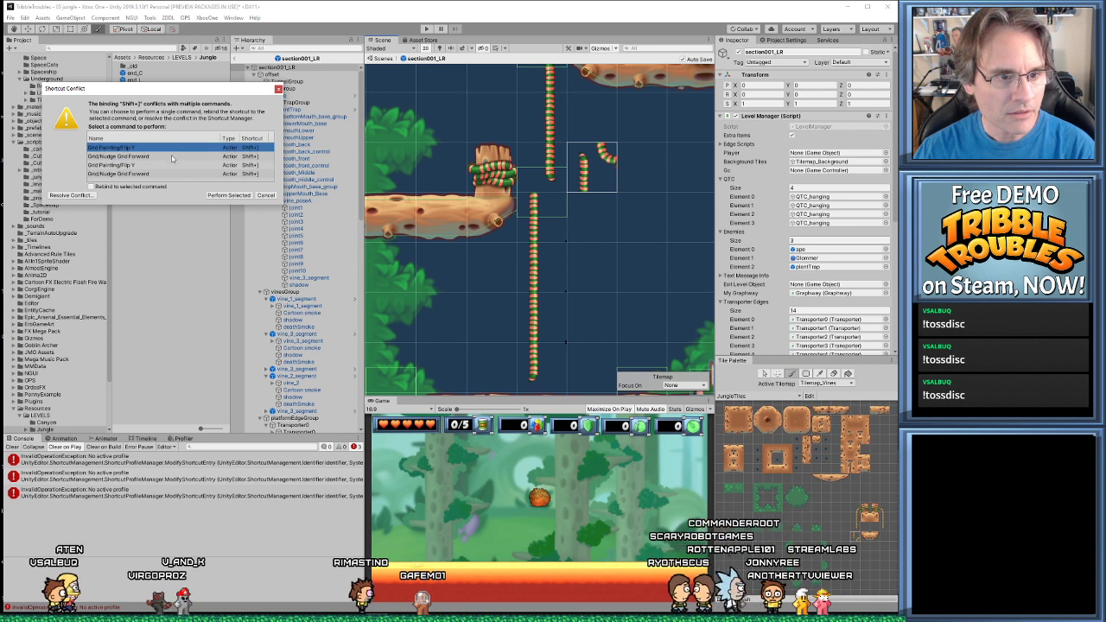
left_click(169, 156)
left_click(164, 173)
left_click(160, 165)
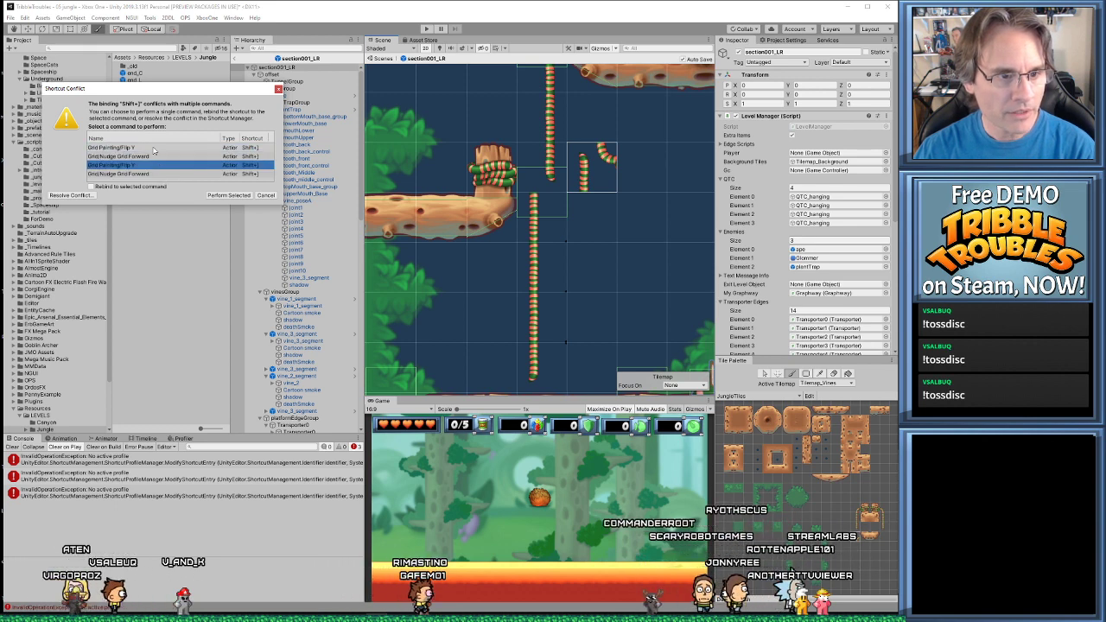
left_click(173, 148)
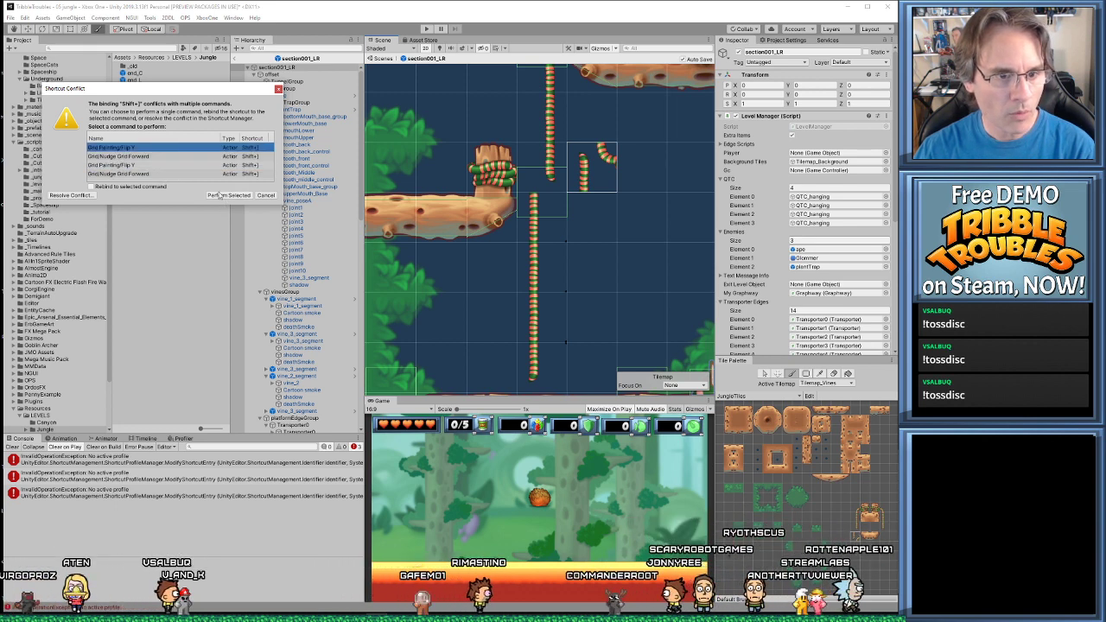
left_click(91, 187)
Search the Shortcut Manager for the conflicting binding, then close it
left_click(92, 196)
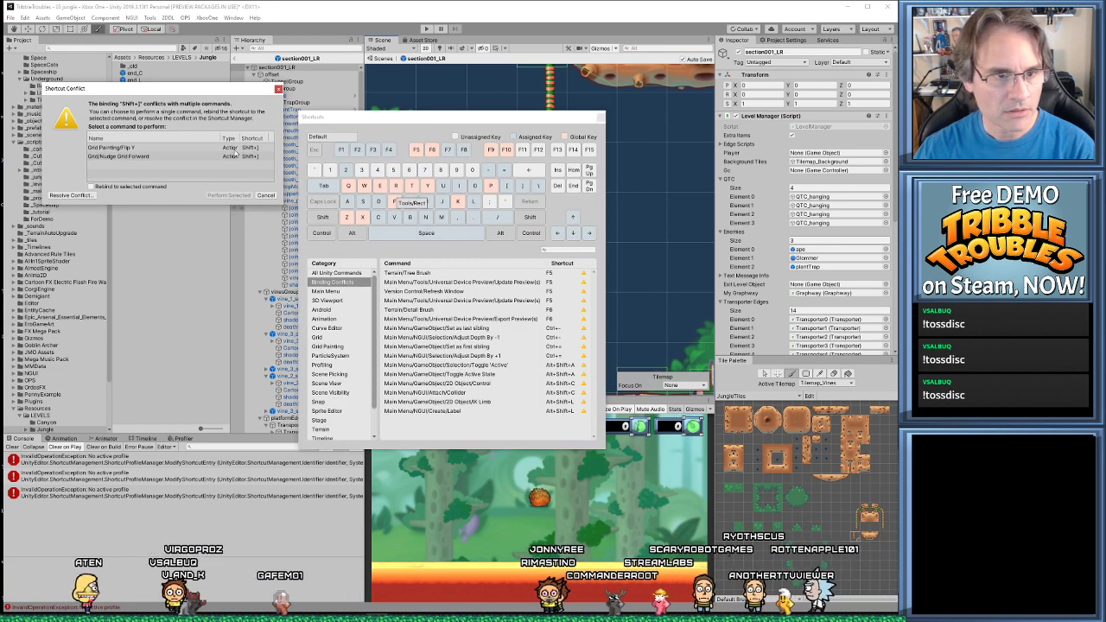
left_click(277, 89)
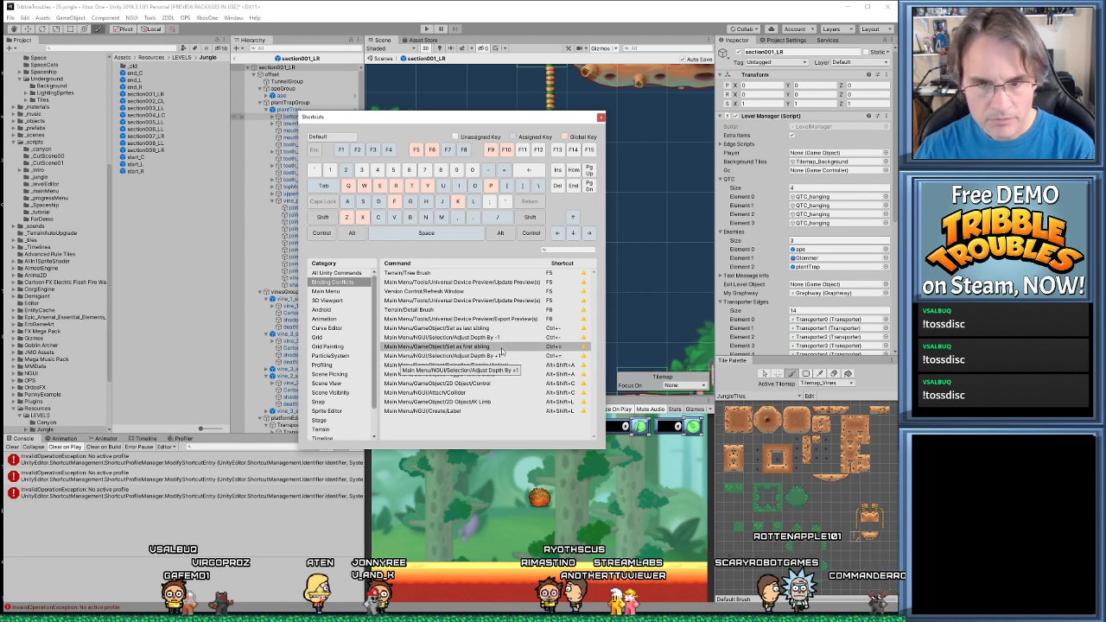
scroll(367, 335, "down", 3)
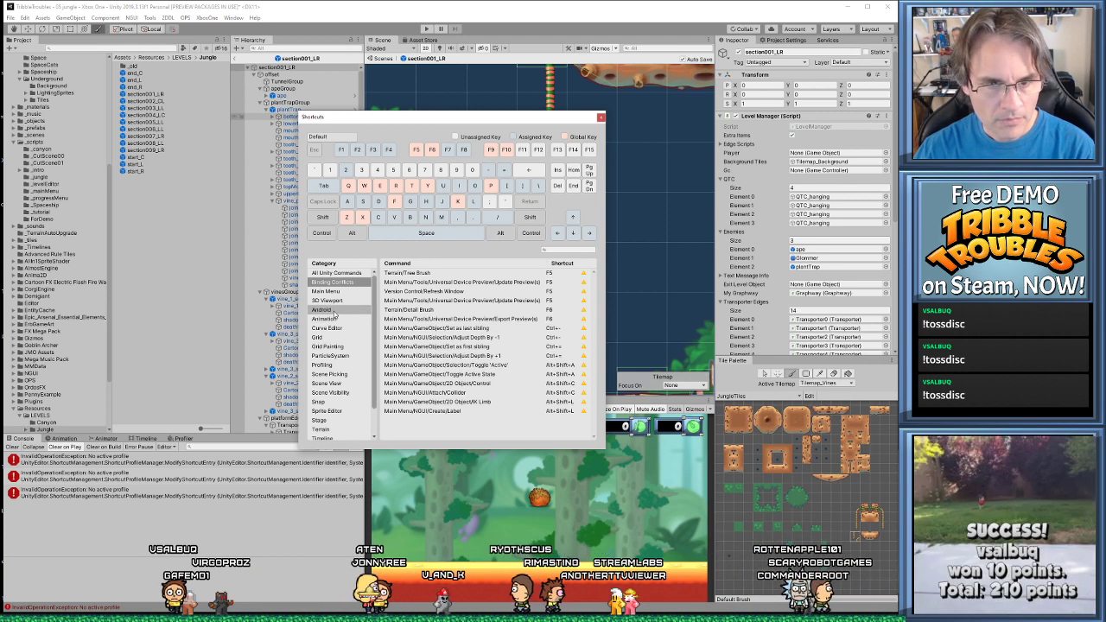
type("s")
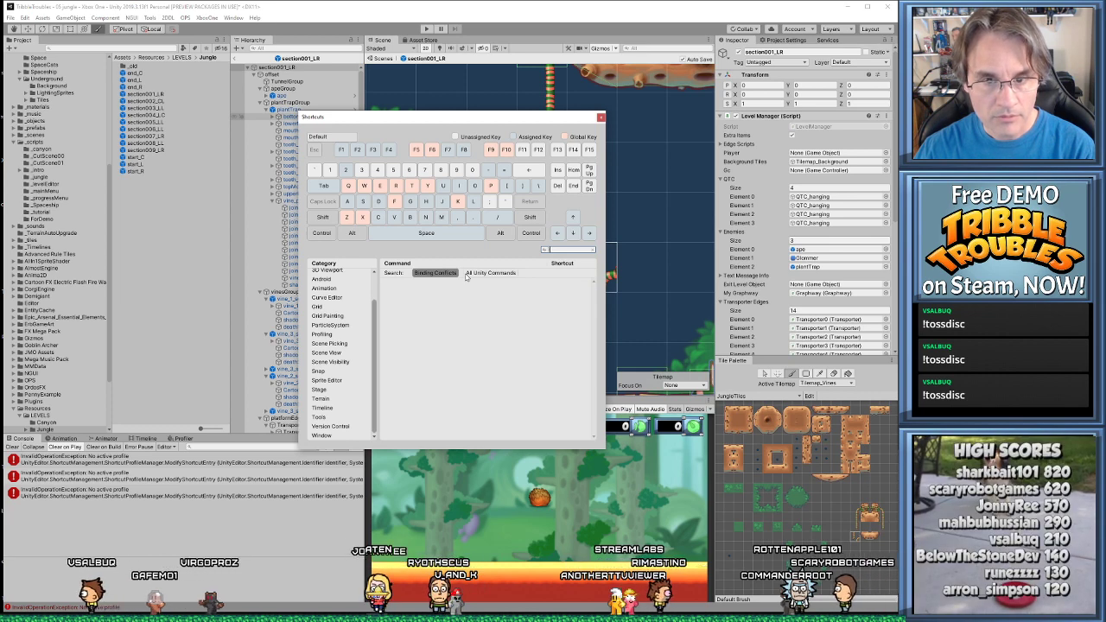
left_click(601, 116)
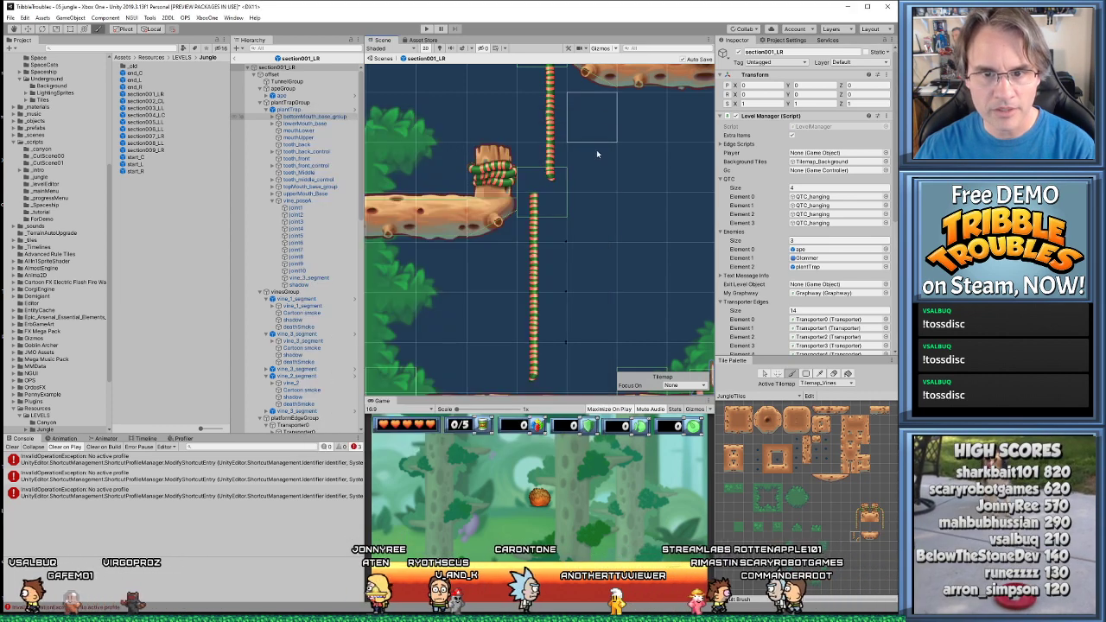
Resolve the Shift+] conflict permanently in favour of Grid Painting/Flip Y
key("shift+bracketright")
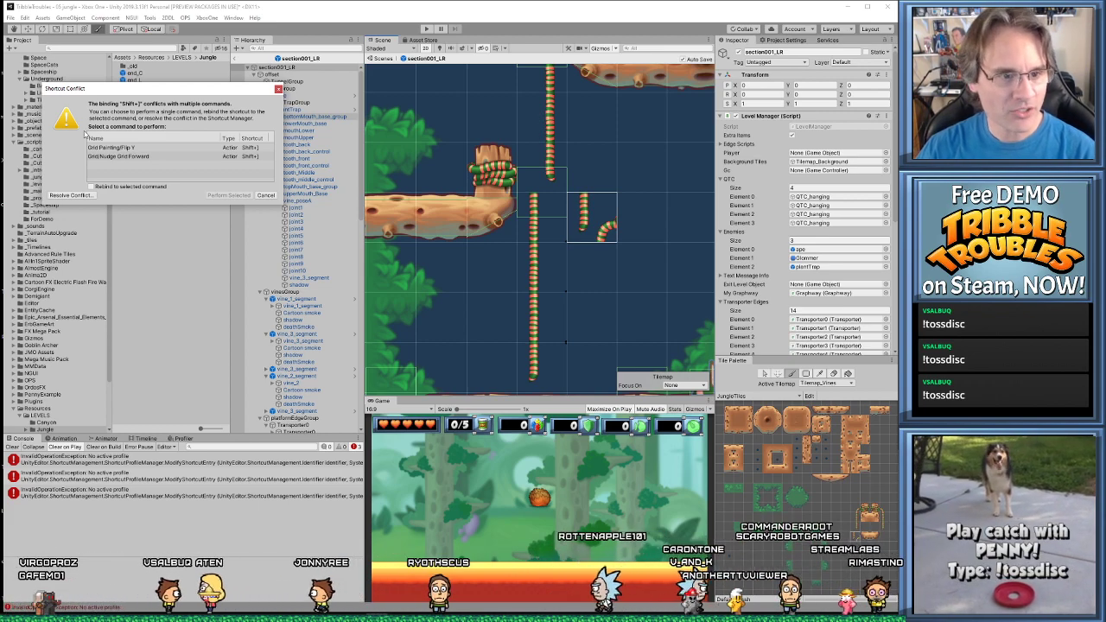
left_click_drag(199, 94, 262, 104)
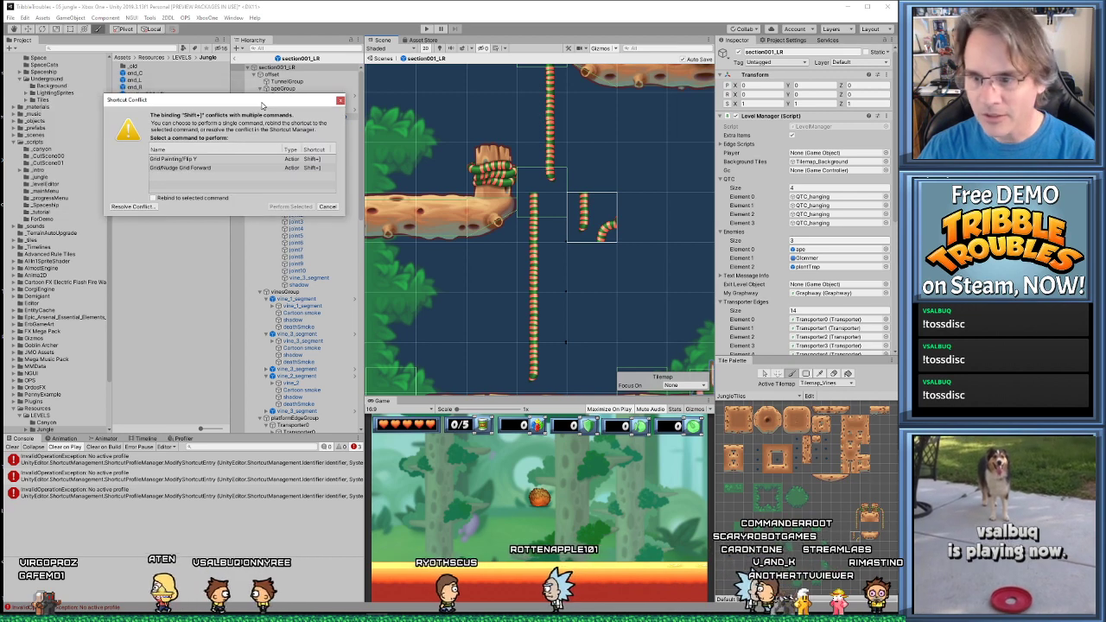
left_click(172, 160)
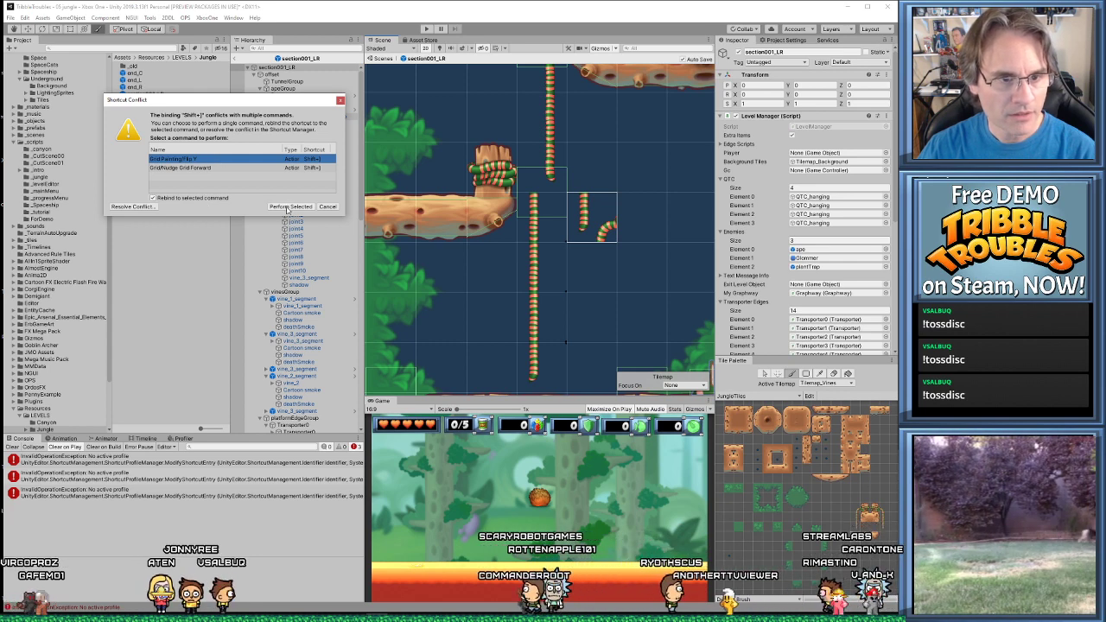
left_click(290, 207)
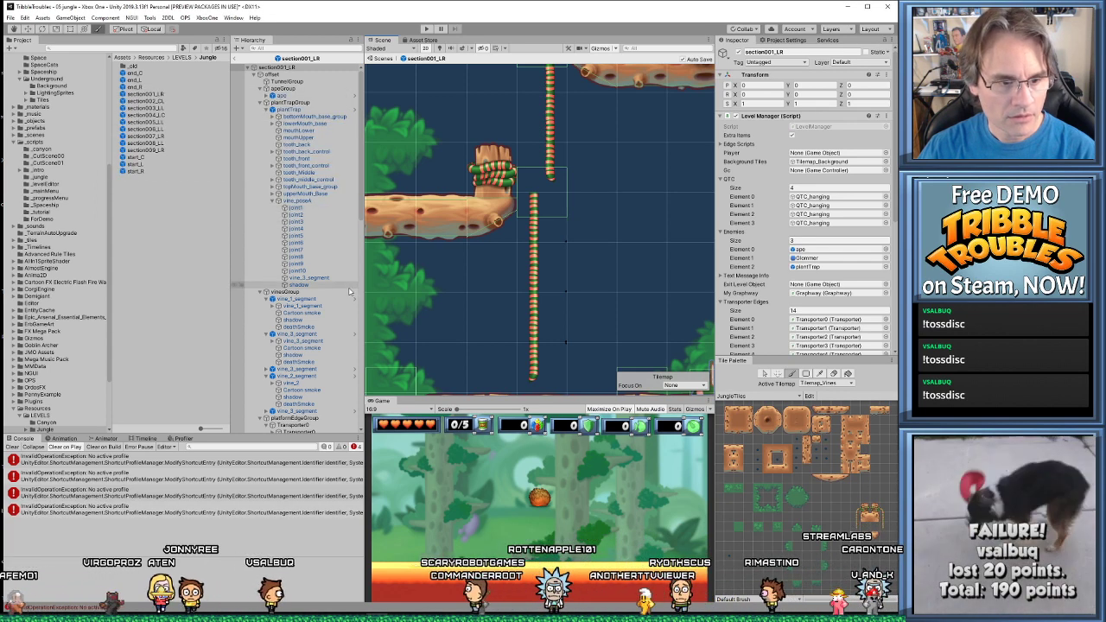
View an error's stack trace, flip the vine brush vertically and select Tilemap_Vines
left_click(190, 512)
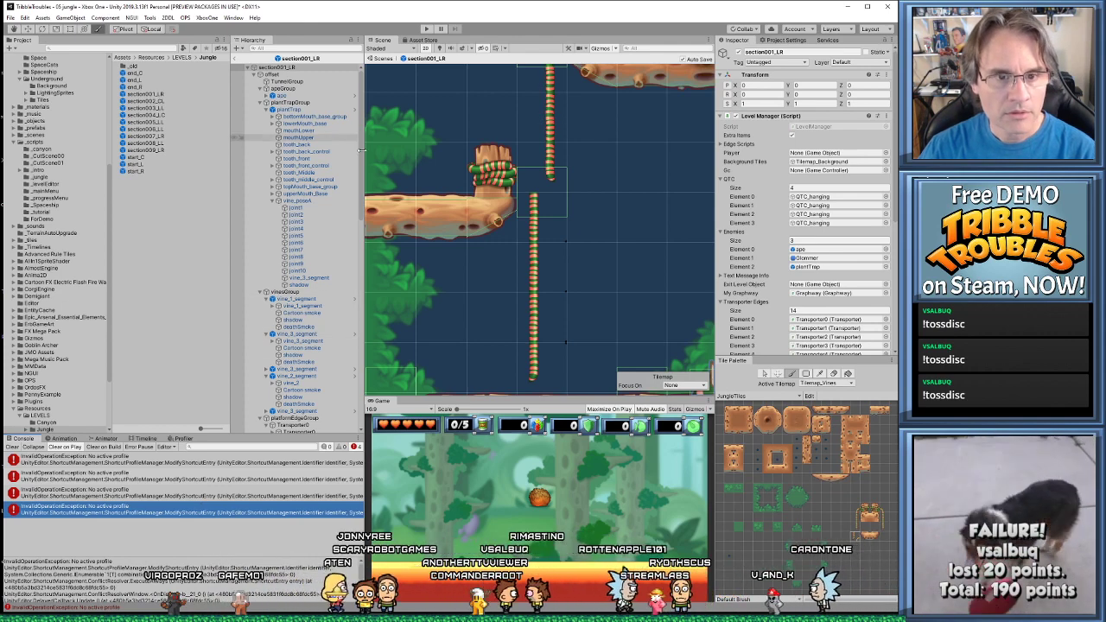
key("shift+bracketright")
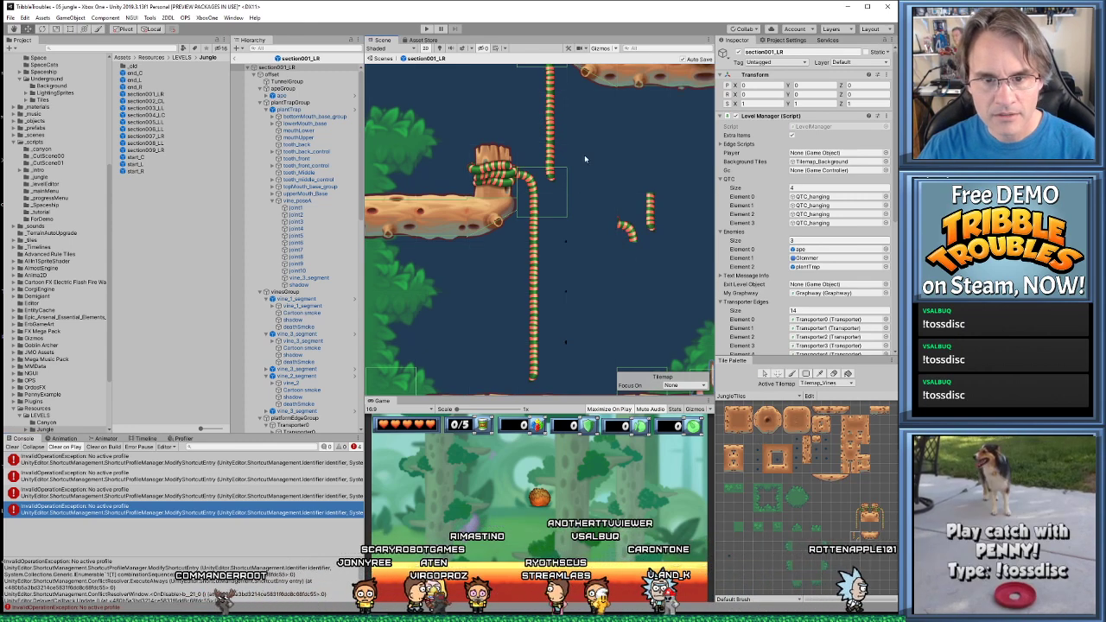
left_click(557, 164)
left_click(511, 203)
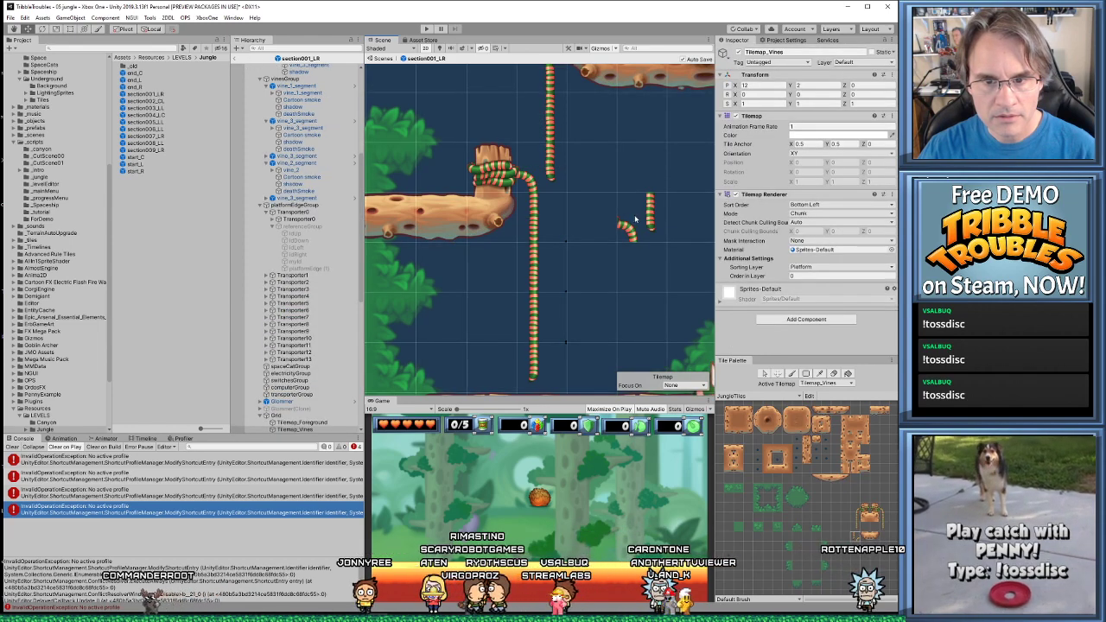
Switch between Tilemap_Foreground and Tilemap_Vines and pan down to the vine's lower part
left_click(524, 173)
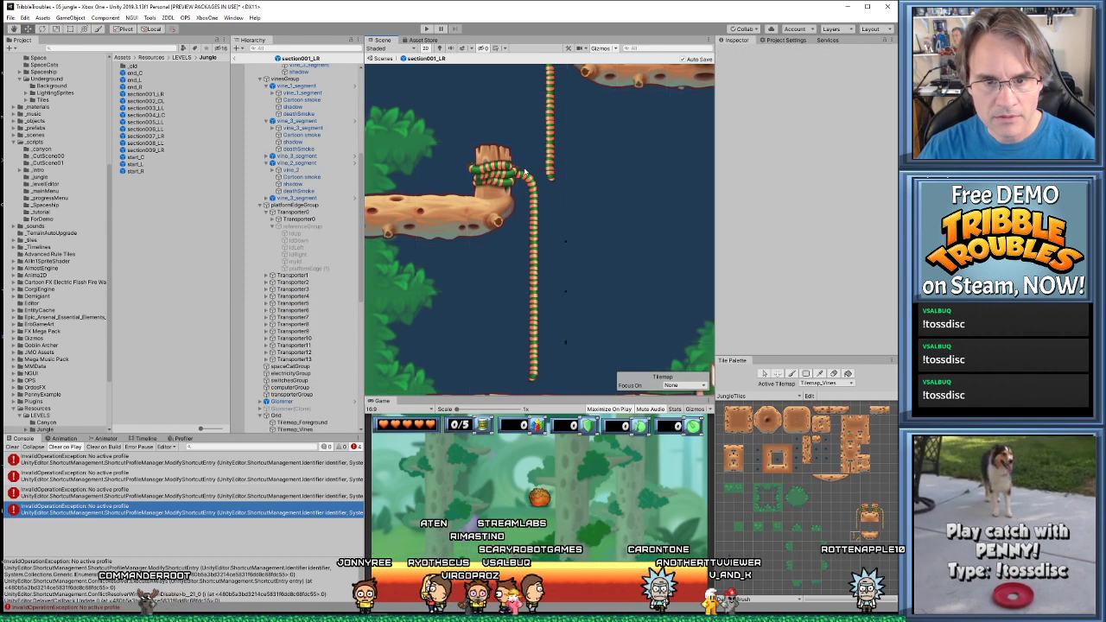
left_click(491, 182)
scroll(490, 183, "up", 3)
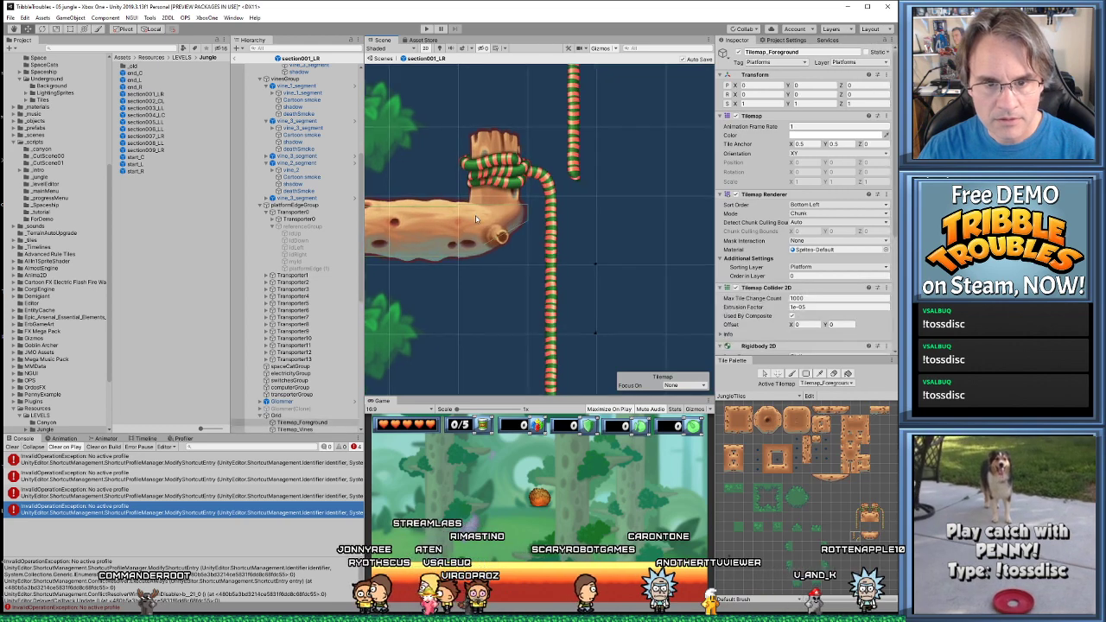
left_click(513, 173)
scroll(561, 208, "down", 3)
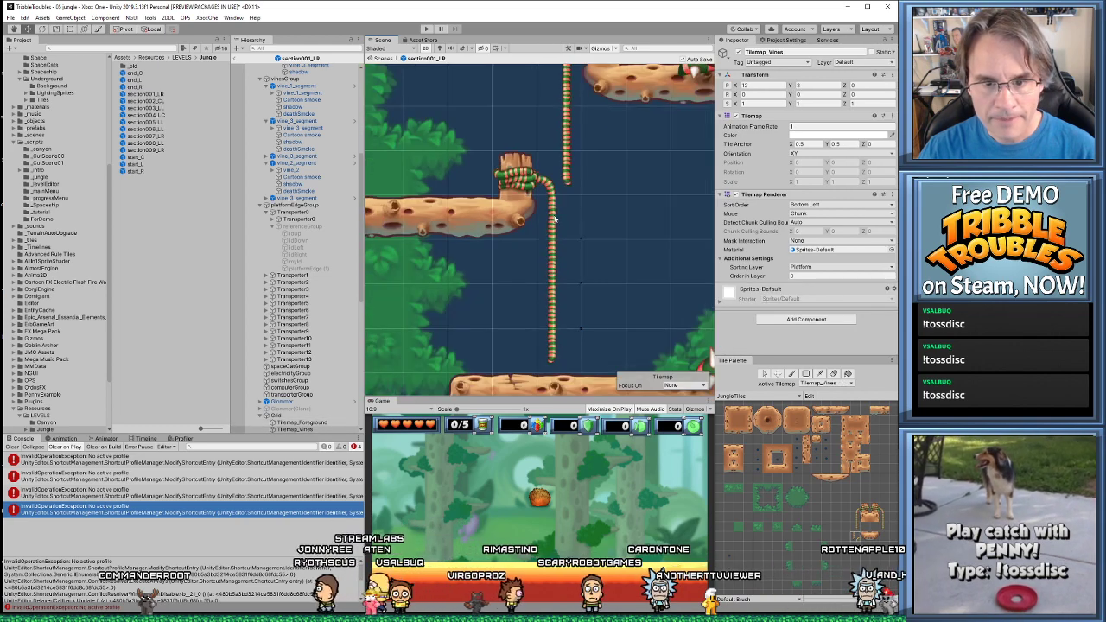
scroll(587, 253, "up", 2)
middle_click_drag(600, 260, 561, 168)
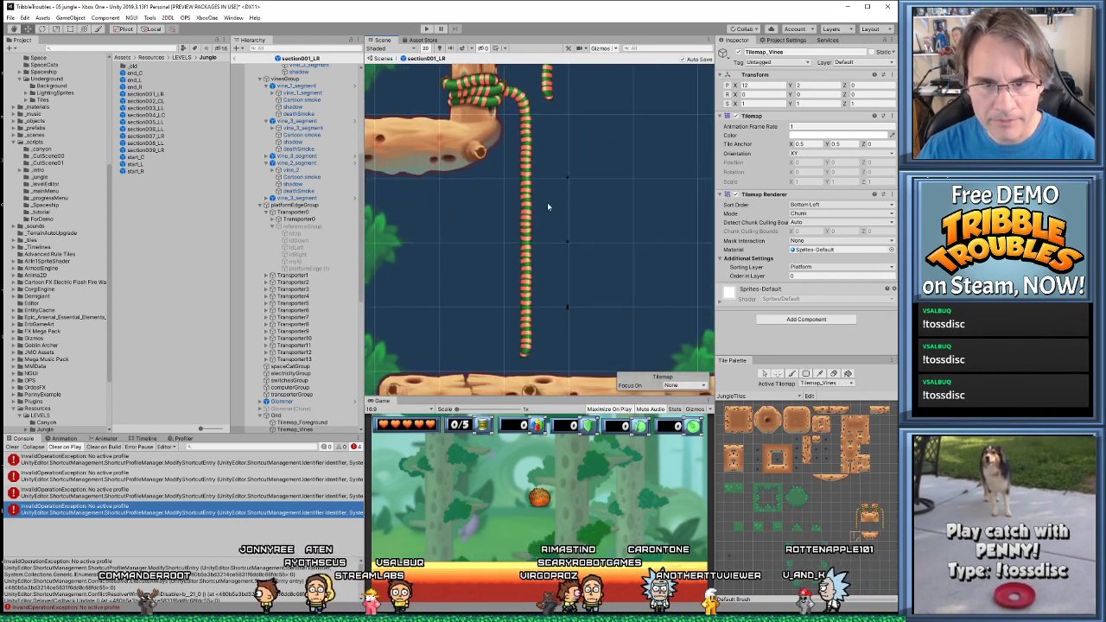
In Photoshop, zoom in on the striped vine sprite and select Layer 20 copy
key("alt+Tab")
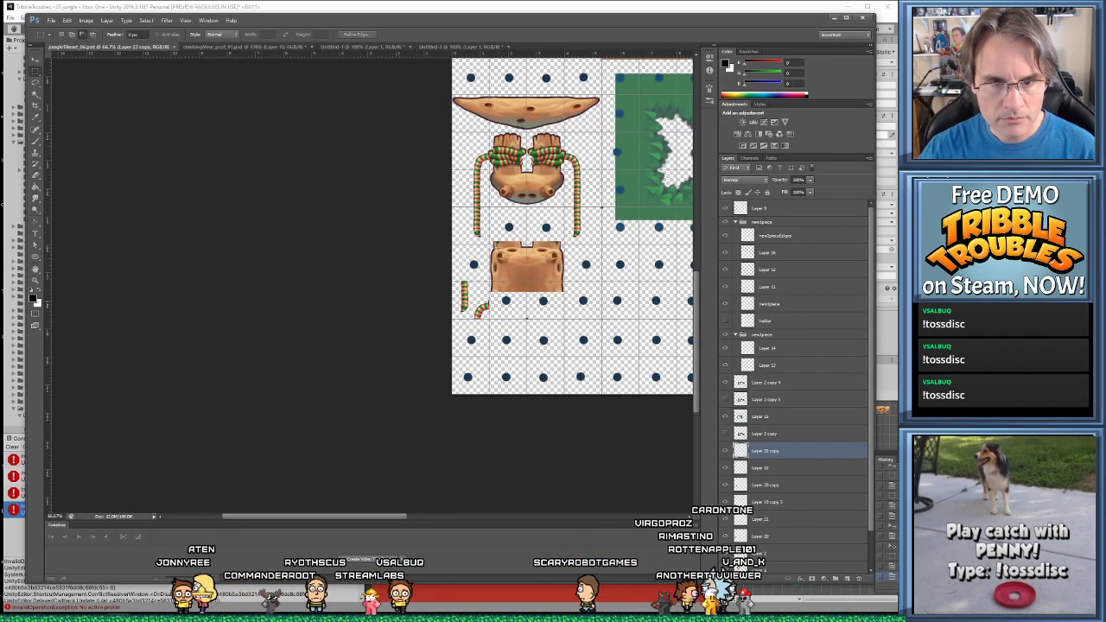
left_click_drag(434, 235, 524, 297)
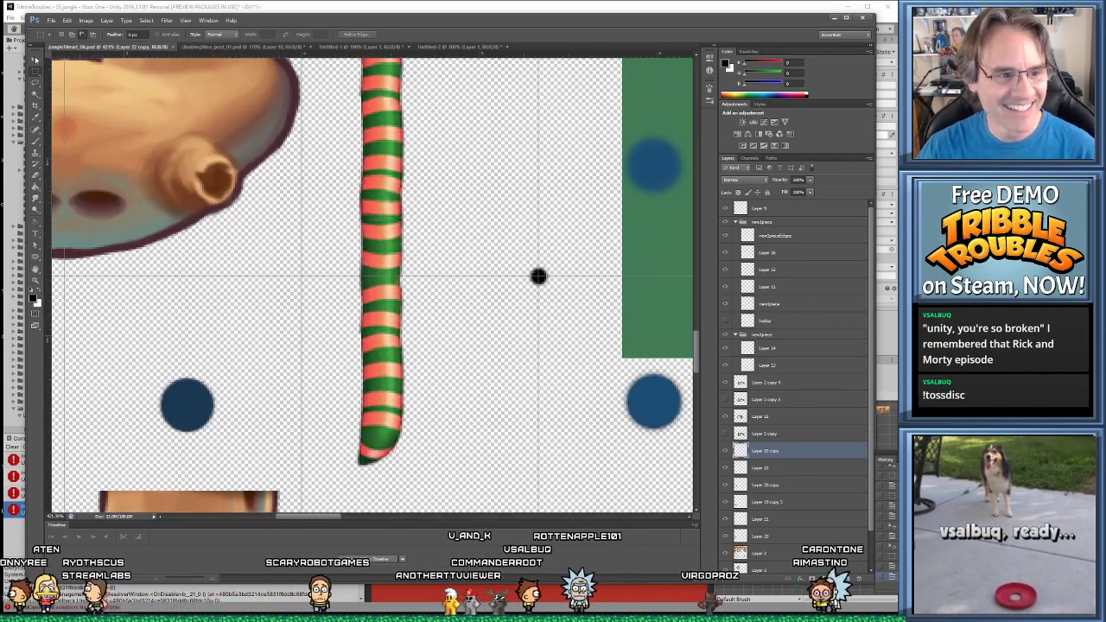
left_click(538, 277)
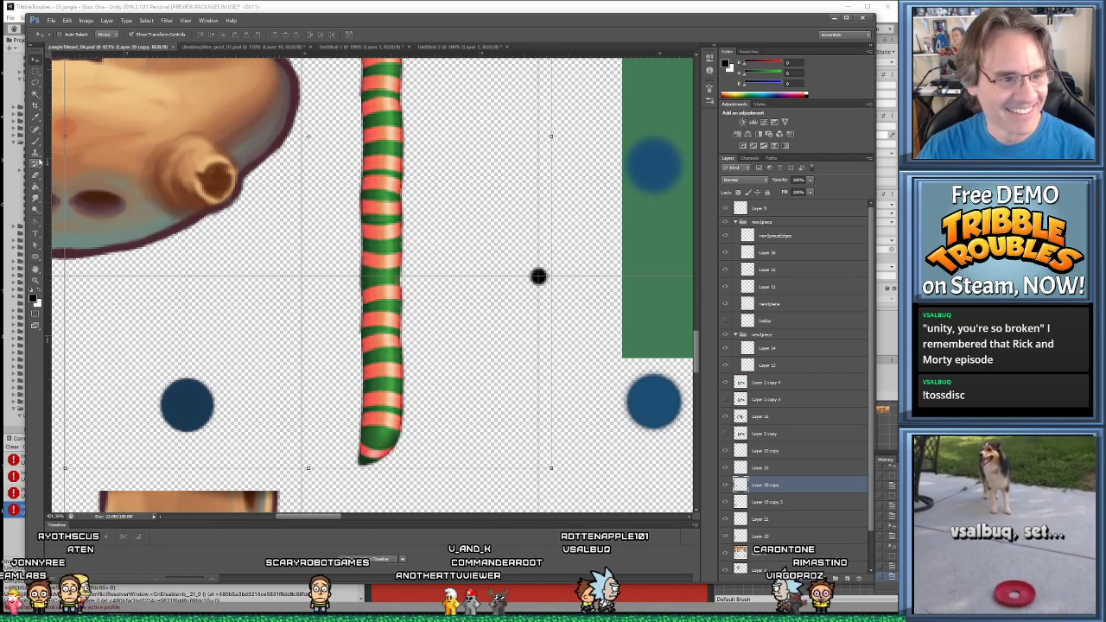
Remove the black dot with a rectangular selection and start Save As
left_click(36, 76)
left_click(78, 70)
left_click_drag(510, 248, 567, 302)
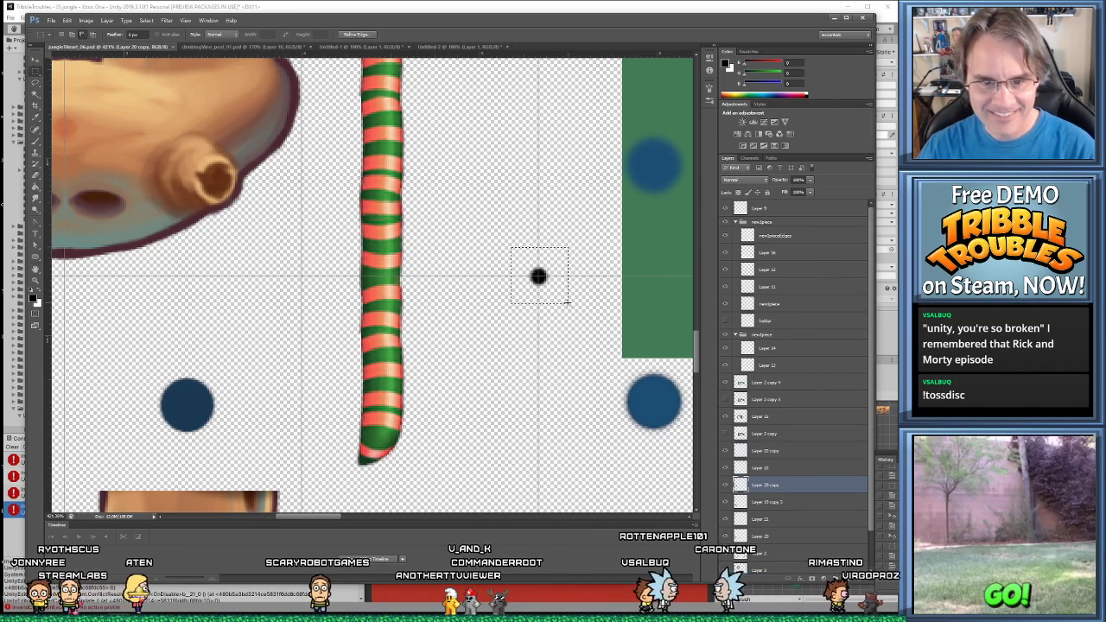
key("ctrl+d")
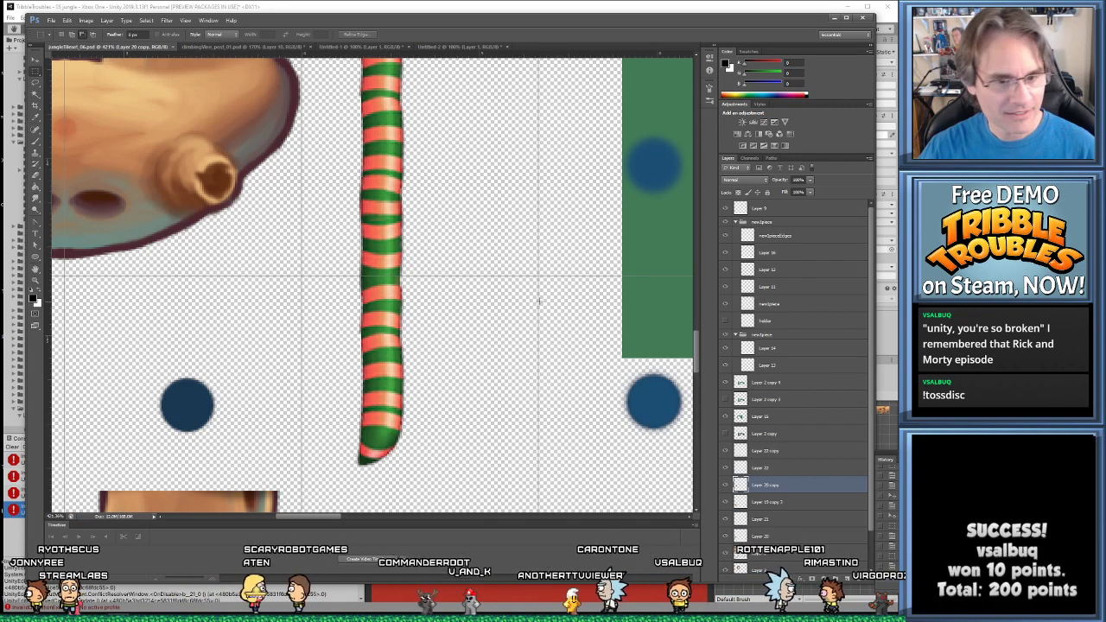
key("ctrl+shift+s")
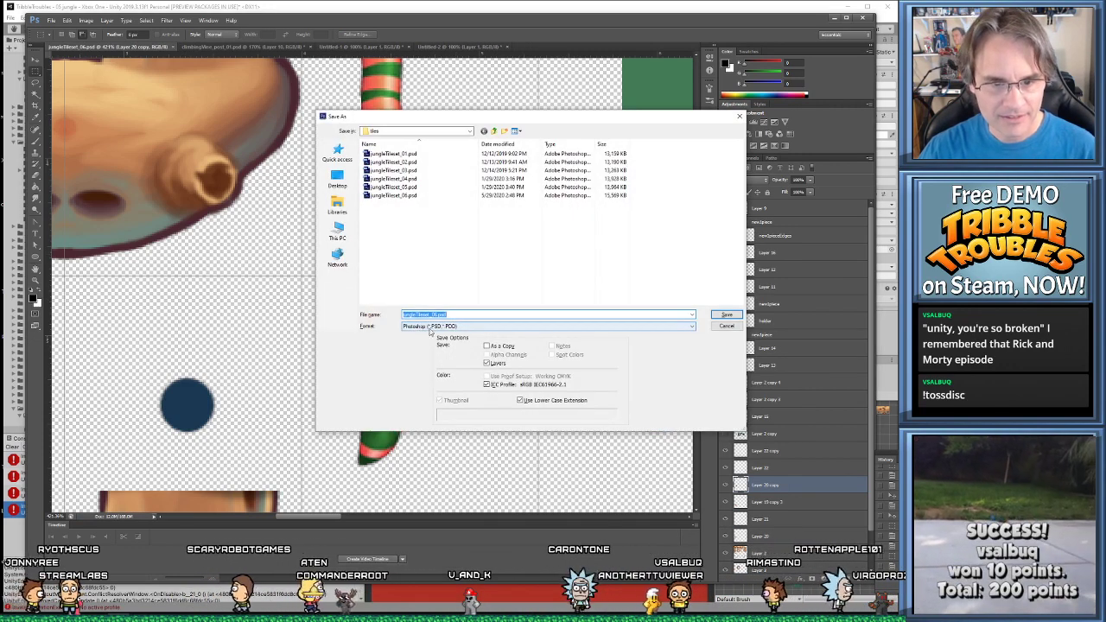
Set the save format to PNG and browse to Documents/TribbleTroubles
left_click(441, 325)
left_click(432, 425)
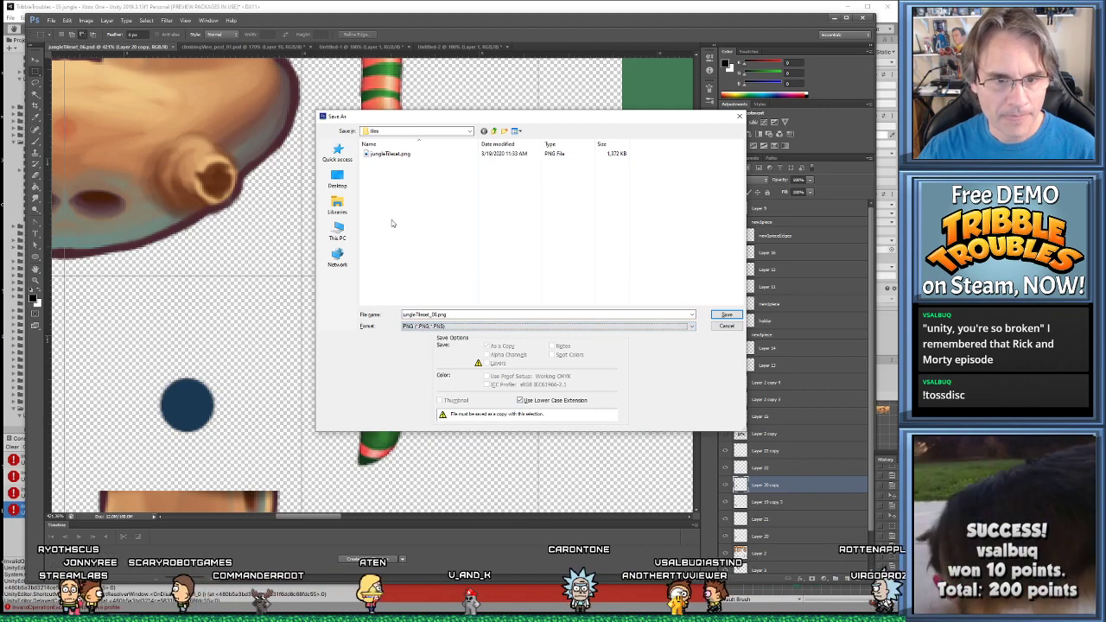
left_click(337, 232)
double_click(561, 160)
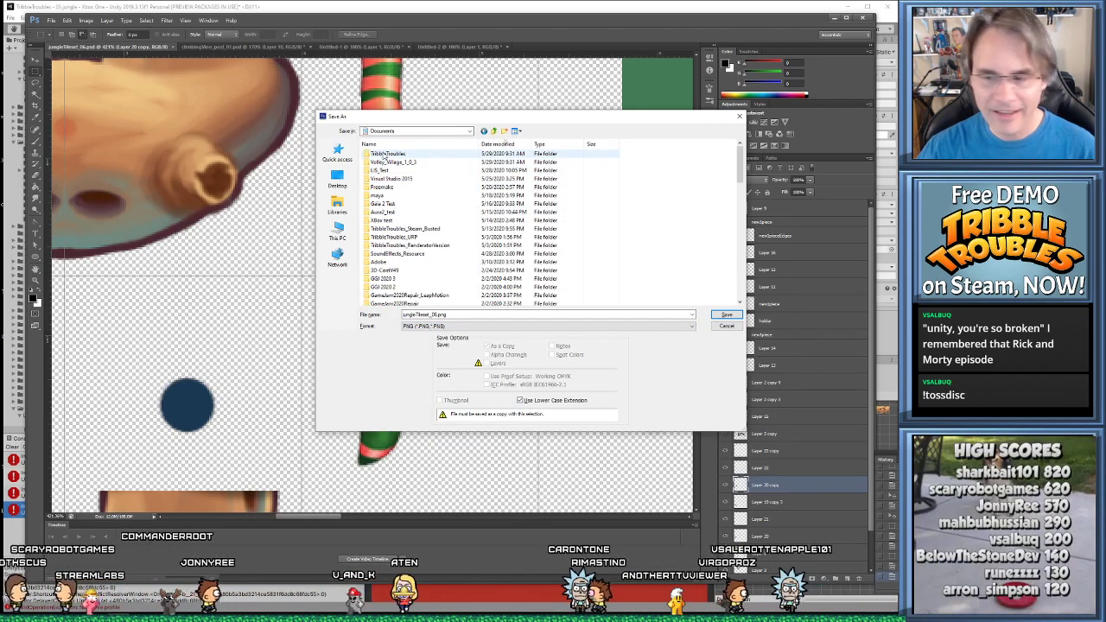
double_click(385, 153)
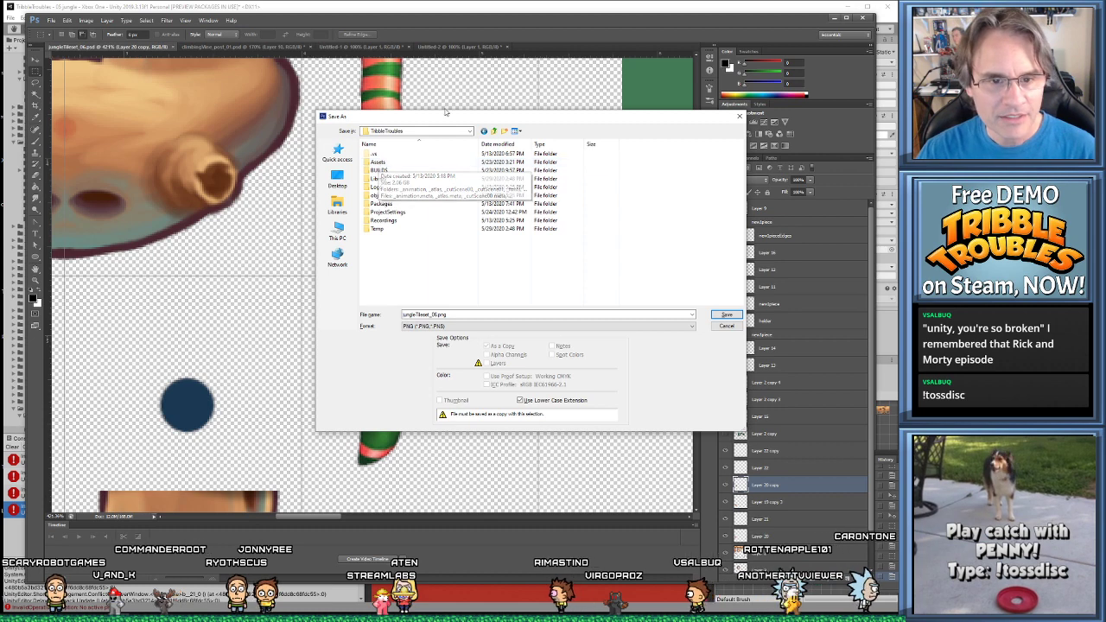
left_click_drag(439, 119, 424, 129)
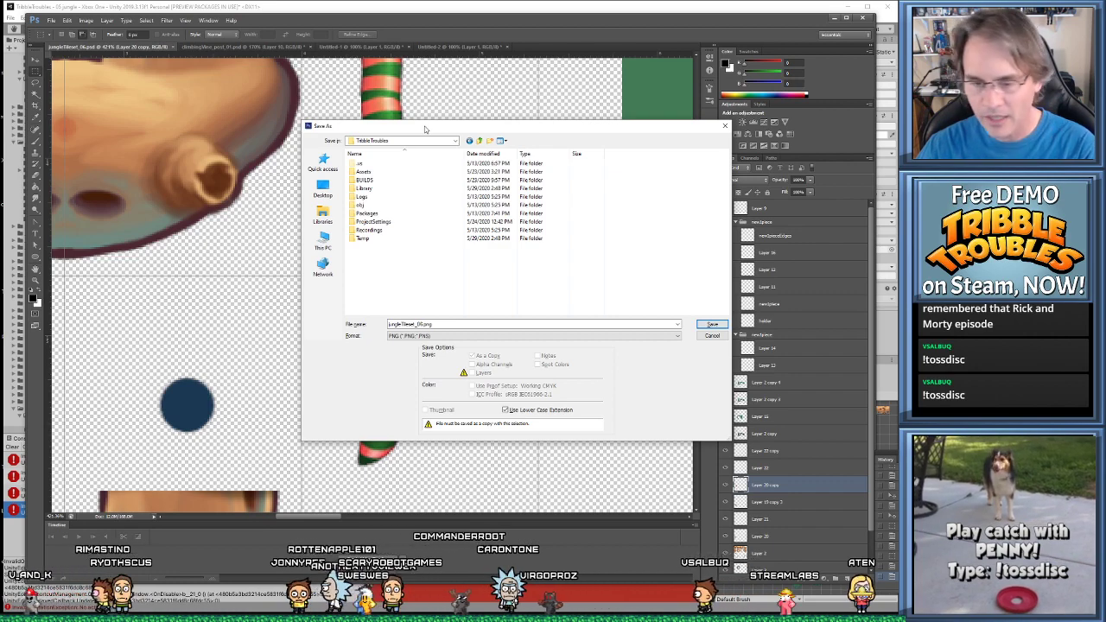
left_click_drag(424, 129, 411, 155)
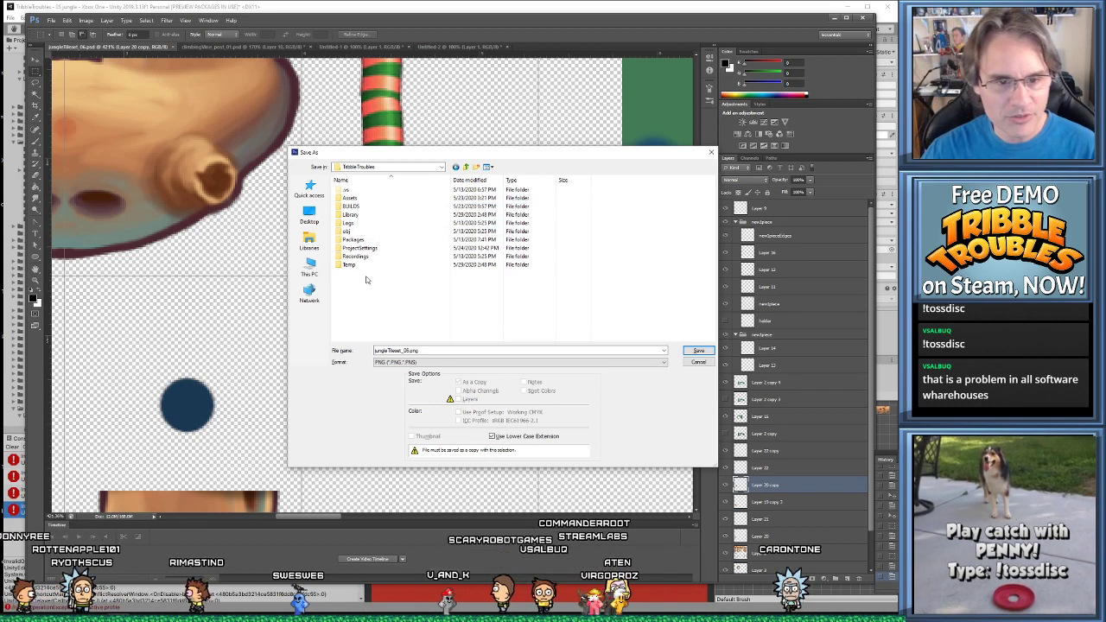
Replace jungleTileset.png in Assets/_images/Jungle and accept the PNG options
left_click(356, 199)
double_click(353, 199)
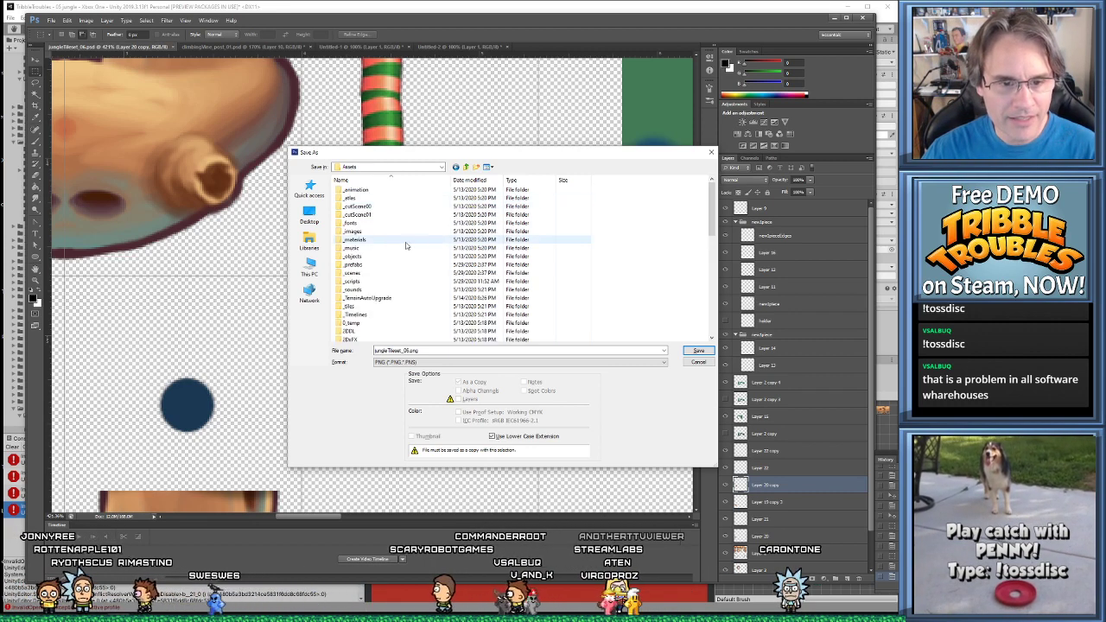
double_click(357, 233)
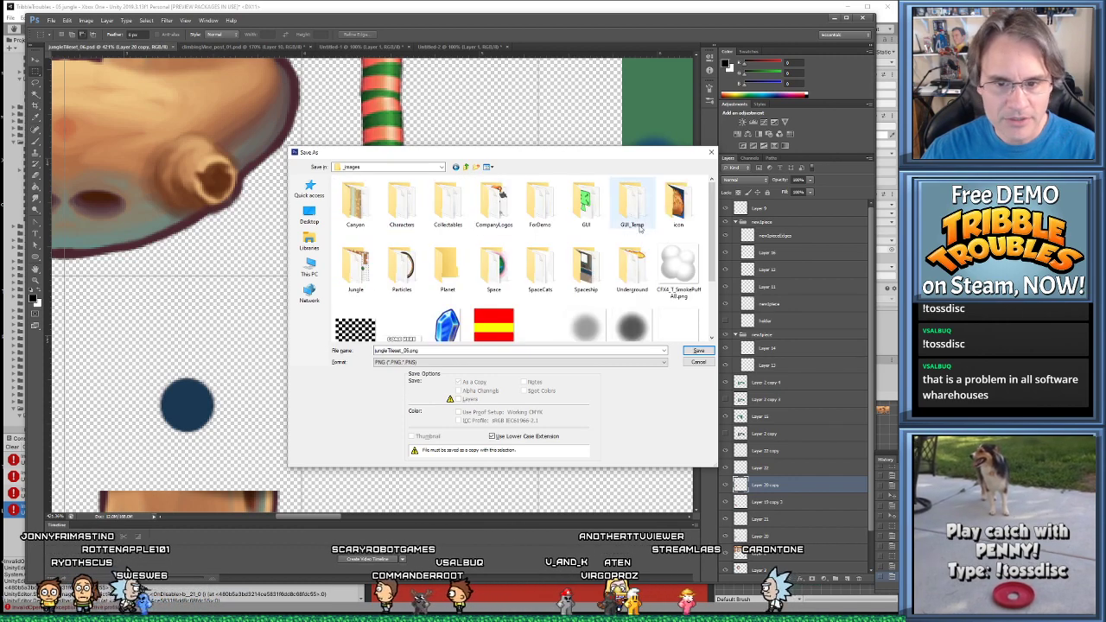
double_click(356, 268)
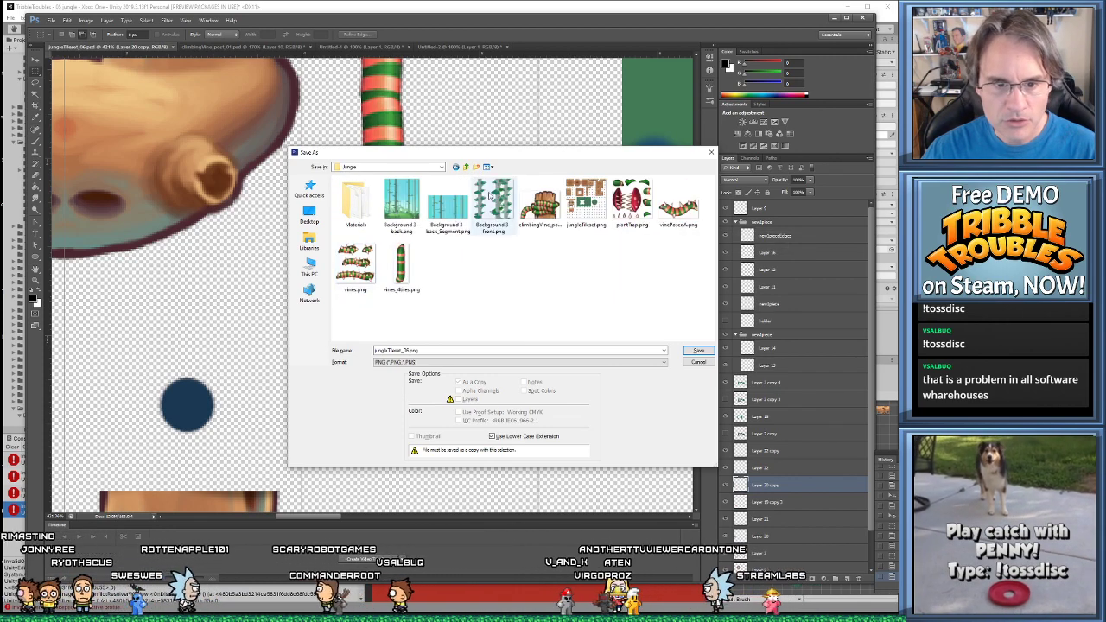
double_click(586, 203)
left_click(431, 229)
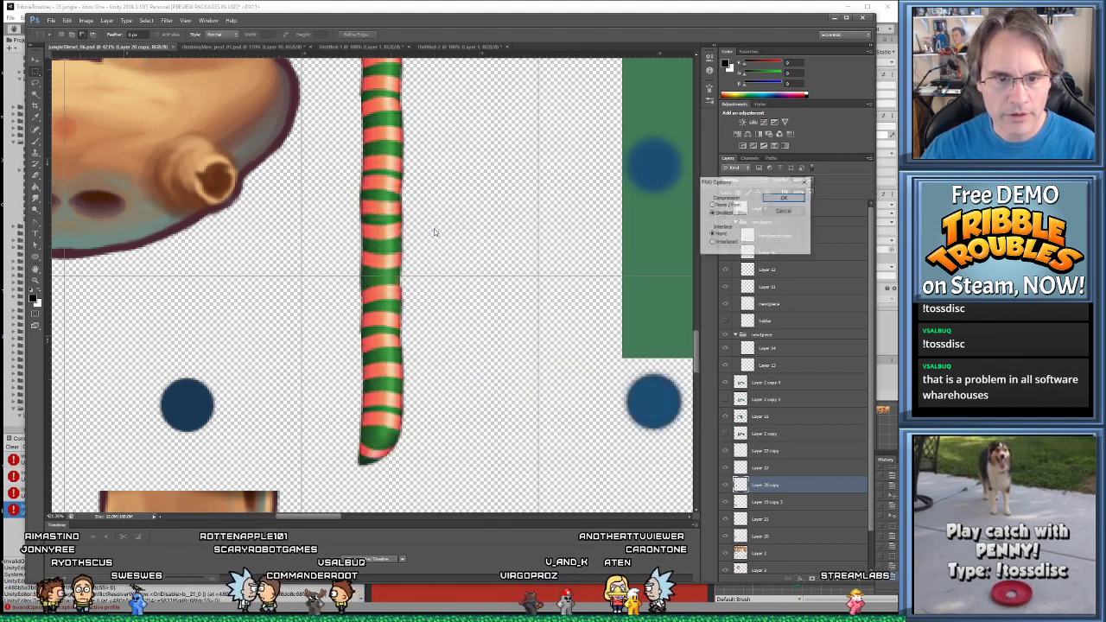
key("Return")
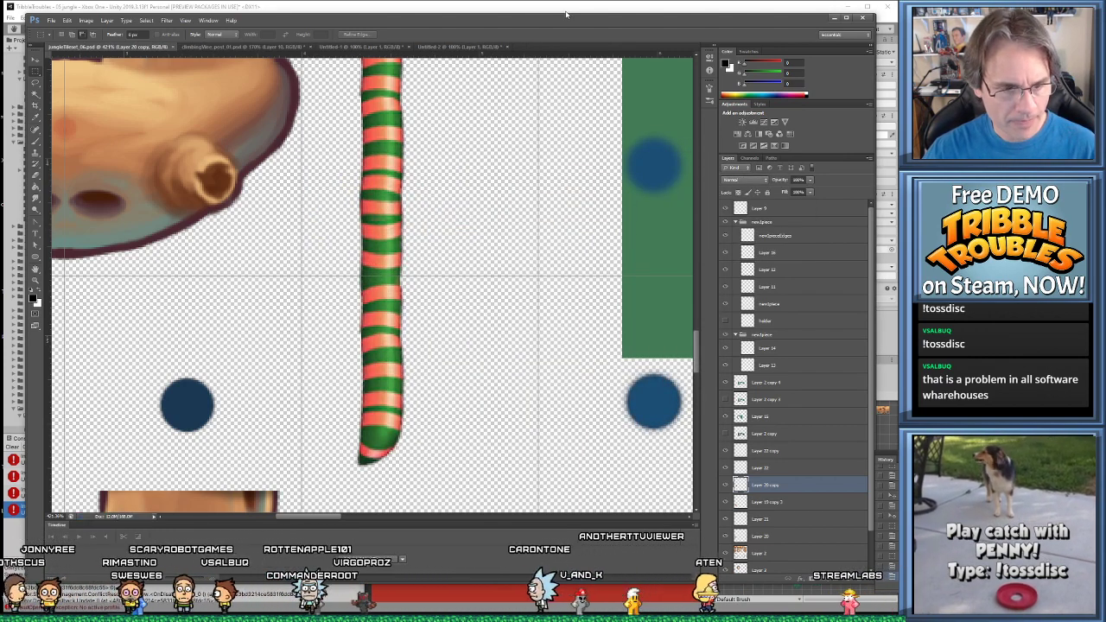
Return to Unity and enter Play mode to test the jungle level's vines
key("alt+Tab")
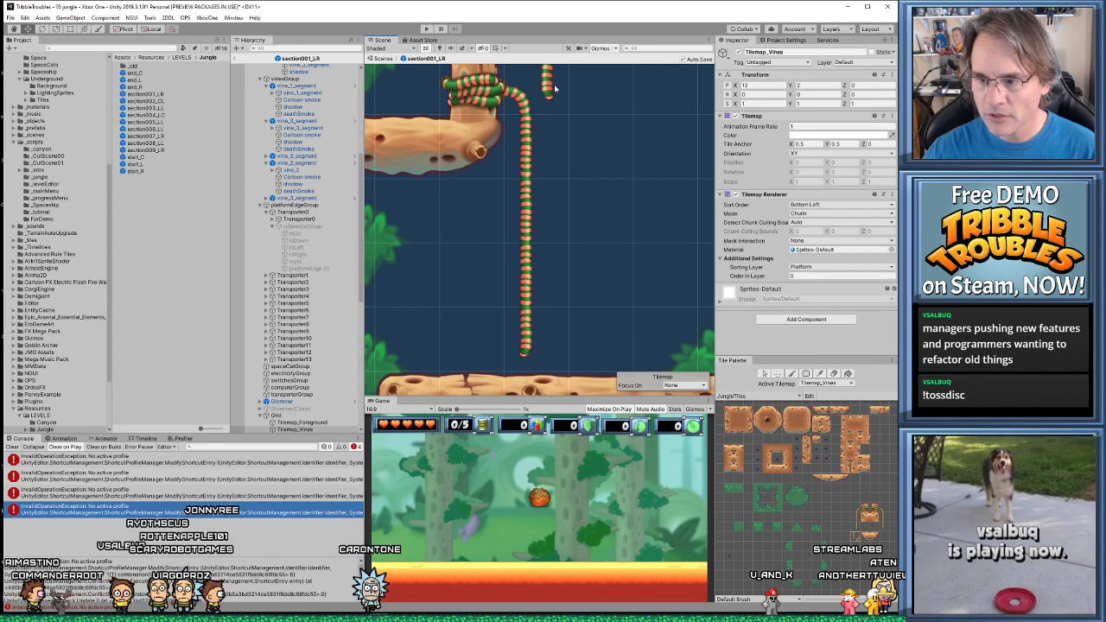
left_click(426, 29)
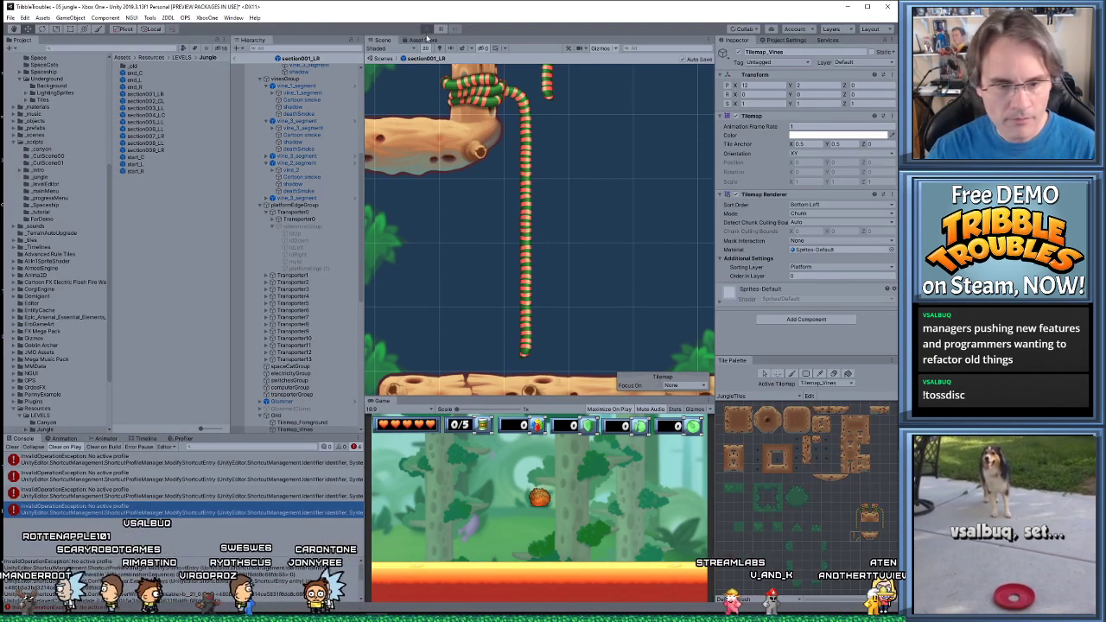
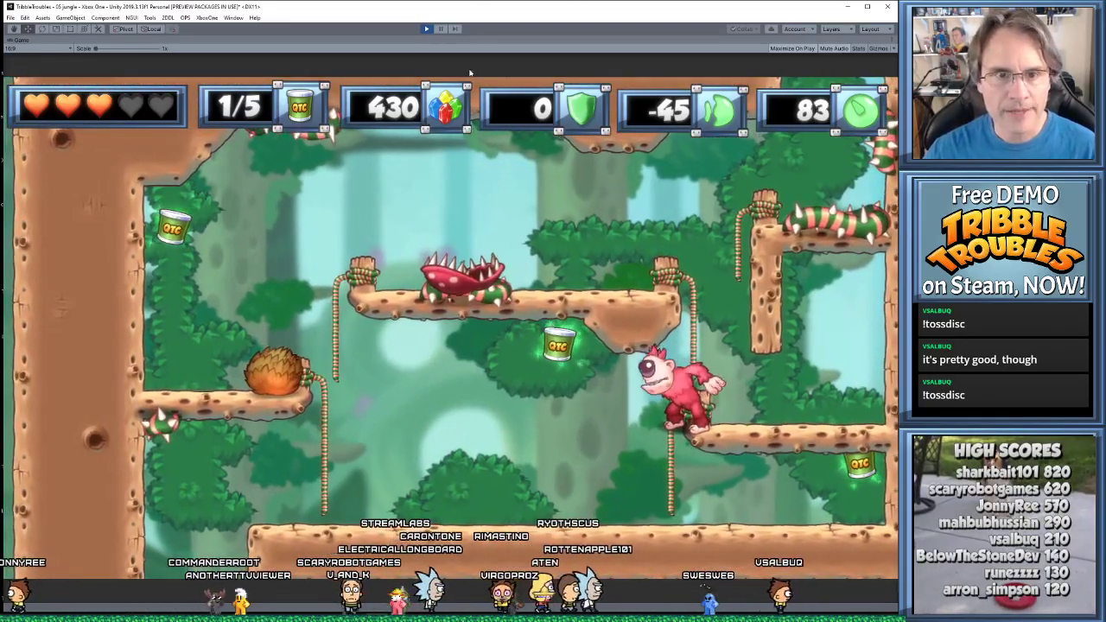
Exit Unity play mode with Ctrl+P to return to the full editor layout
key("ctrl+p")
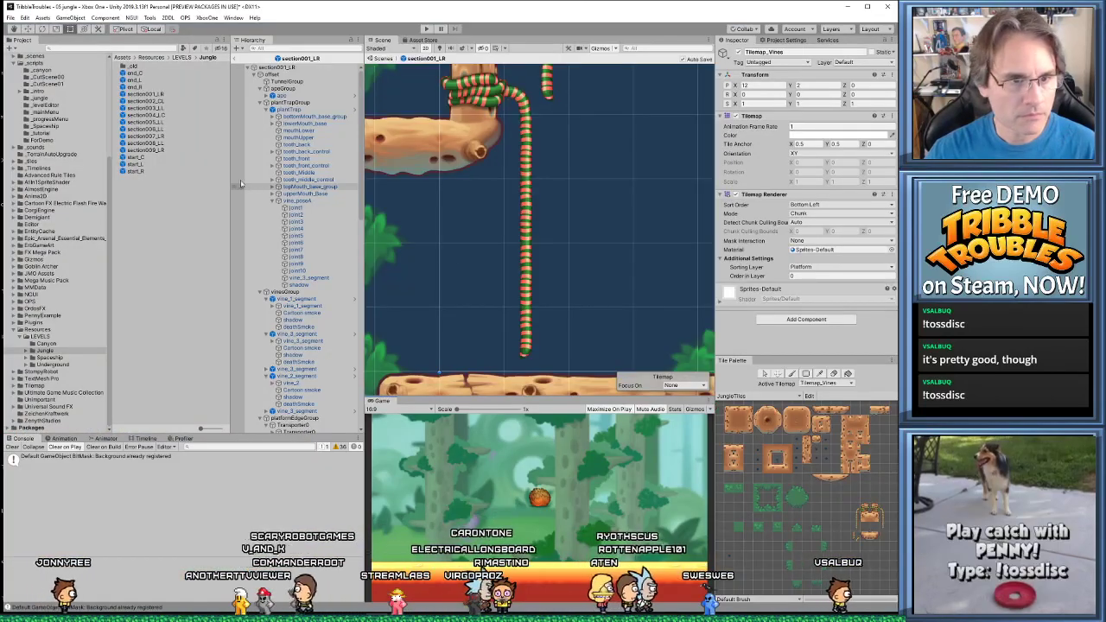
Leave prefab mode back to the 05_jungle scene and frame the Player in the view
left_click(285, 95)
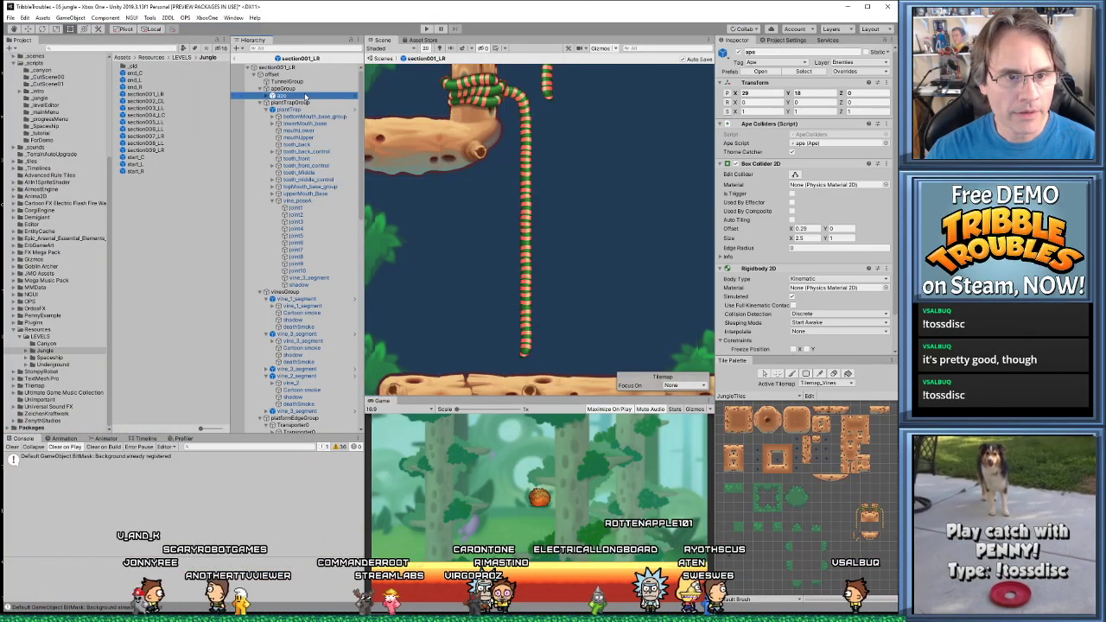
left_click(235, 59)
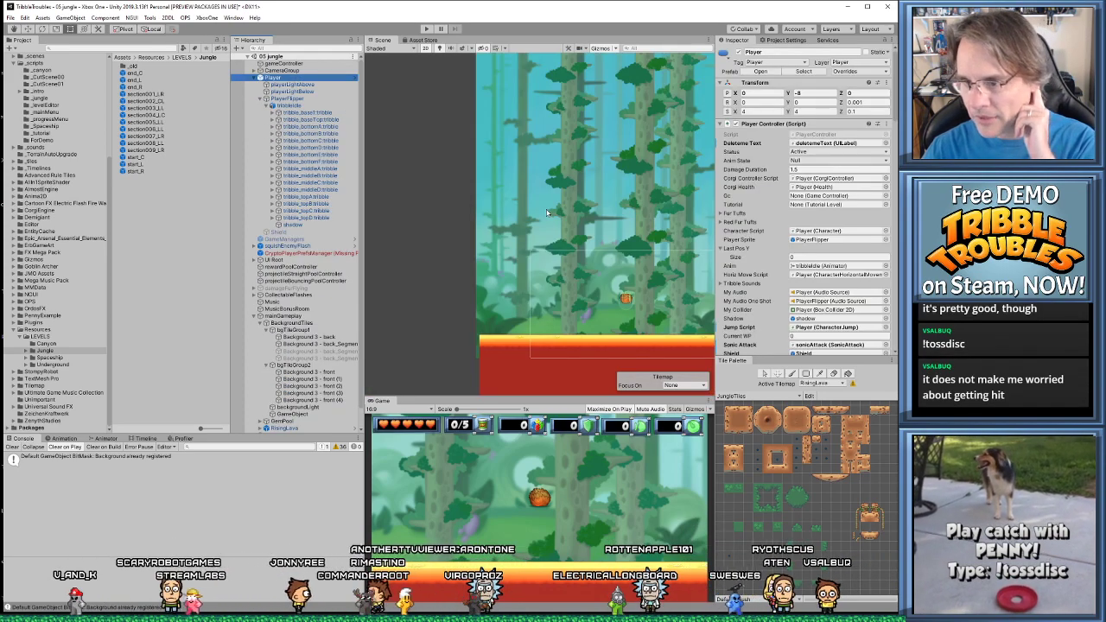
key("f")
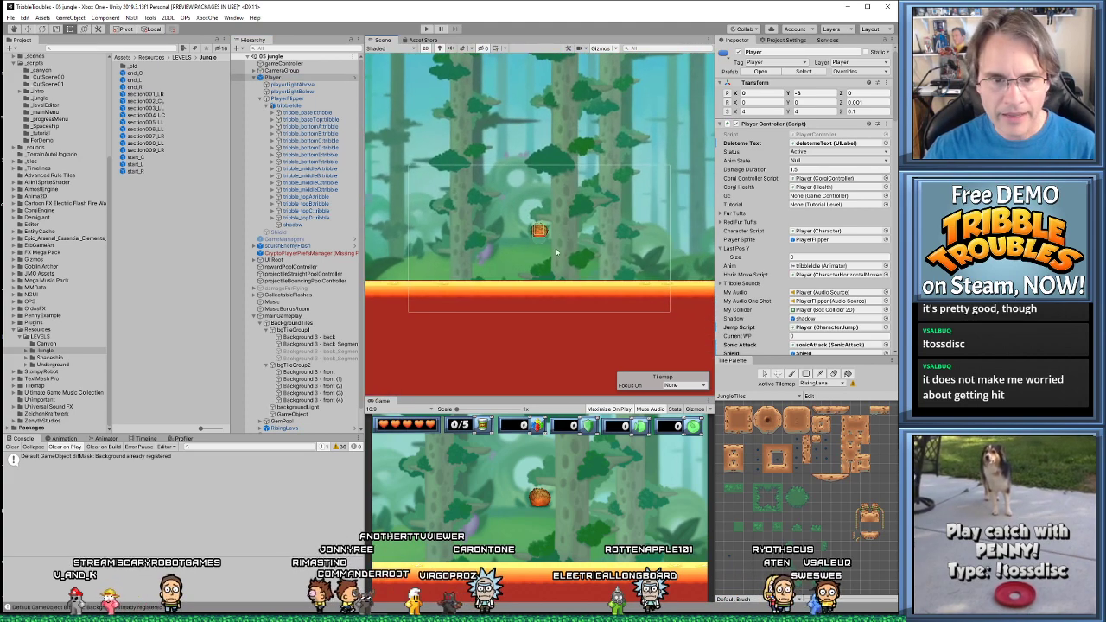
scroll(544, 252, "up", 5)
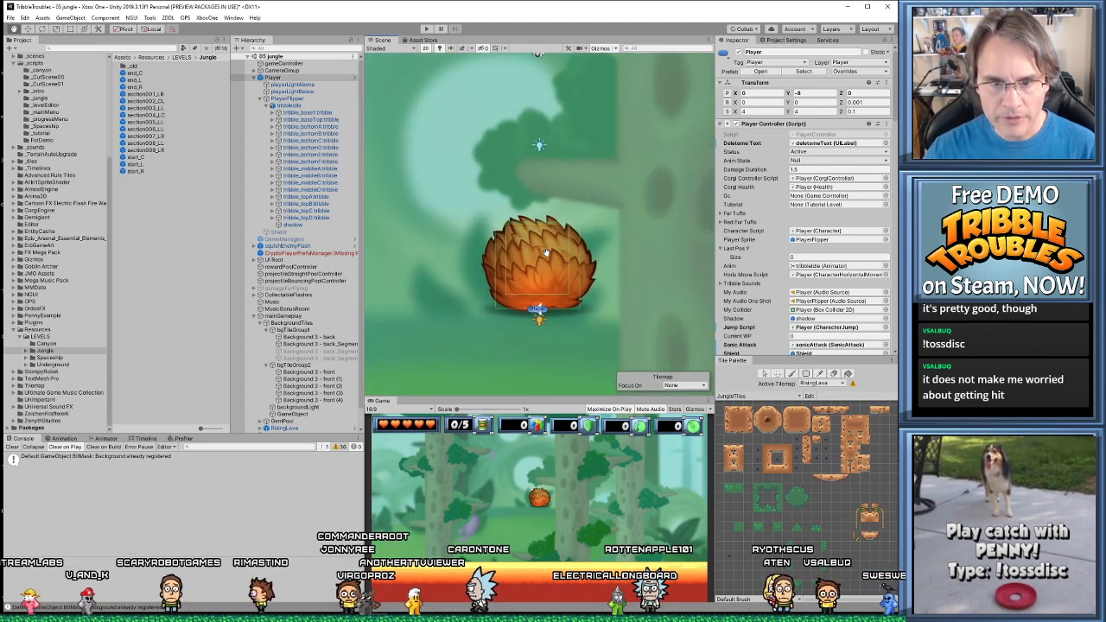
Change playerLightAbove's colour from RGB 93/156/171 to paler blue 142/205/219, then play-test
left_click(293, 85)
left_click(818, 149)
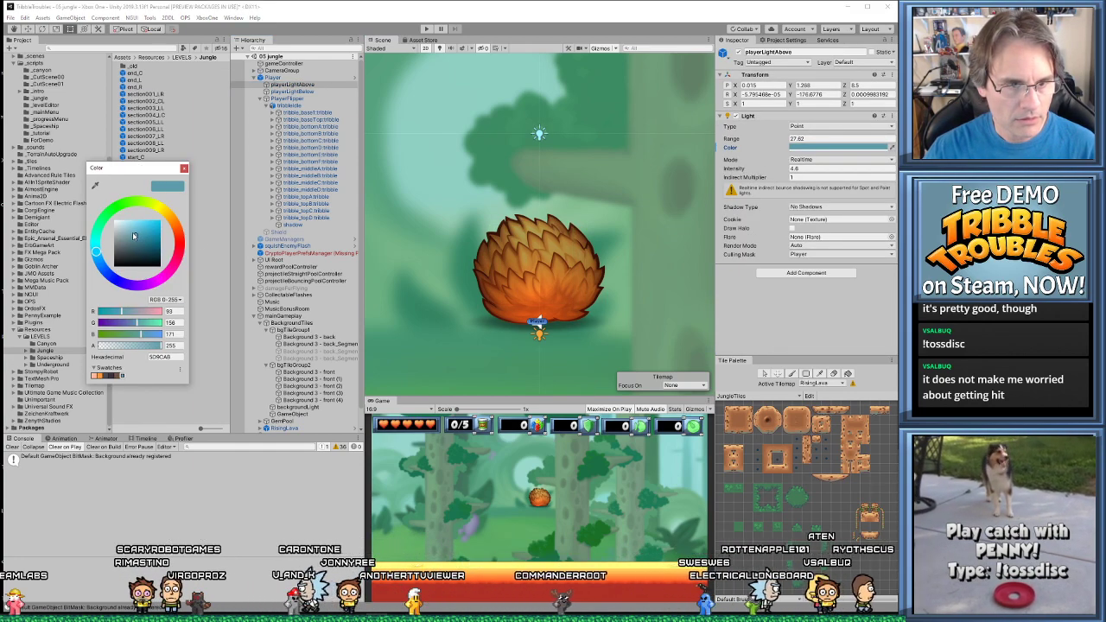
left_click_drag(134, 236, 131, 234)
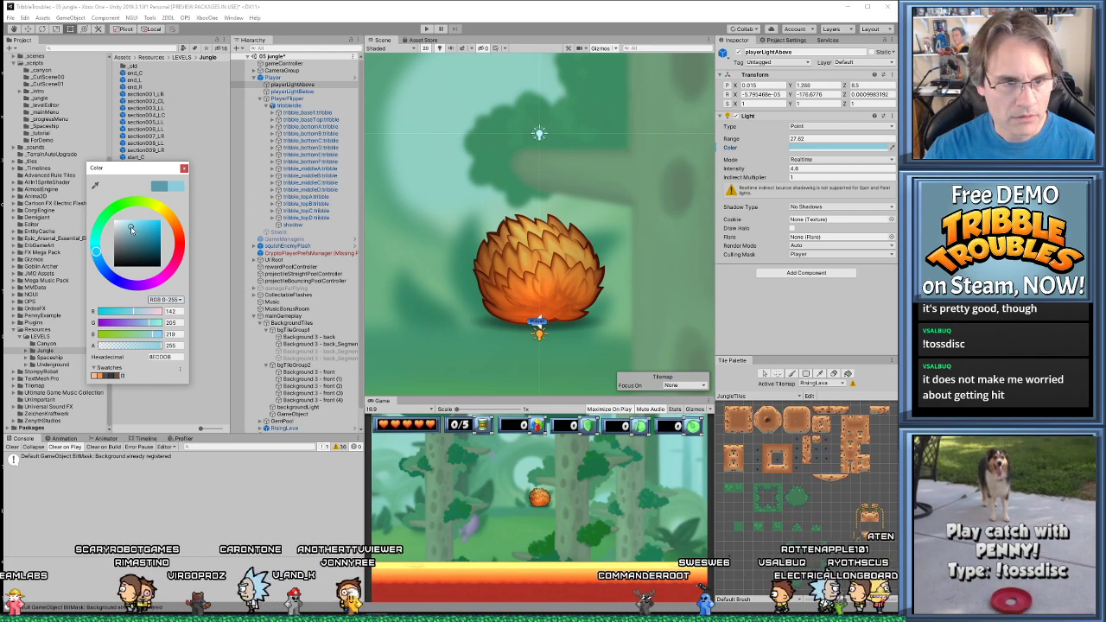
left_click(183, 168)
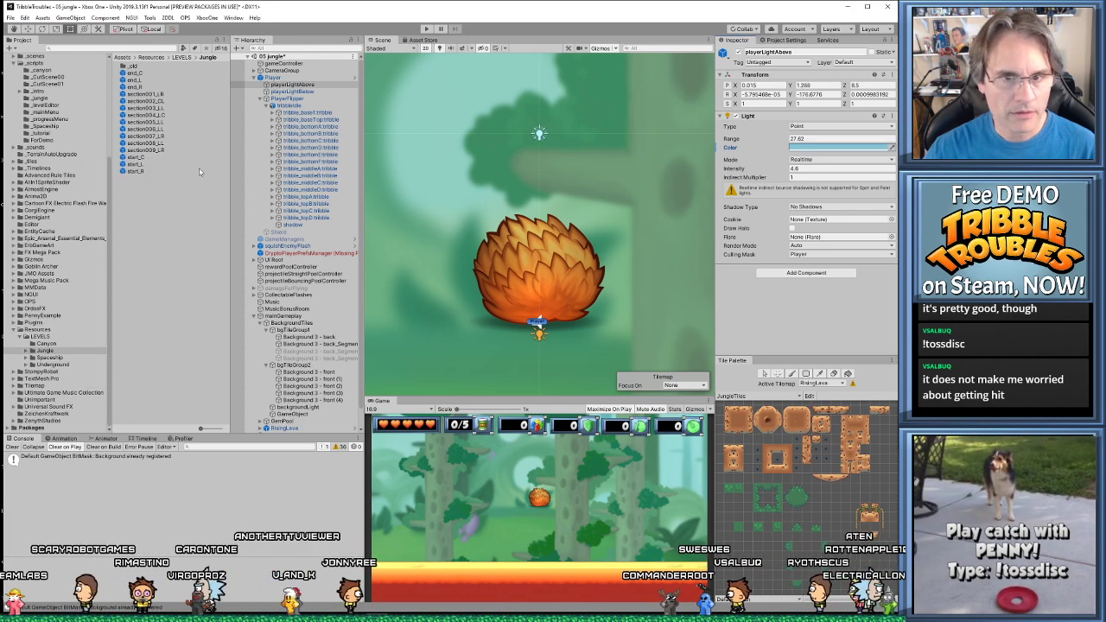
left_click(425, 29)
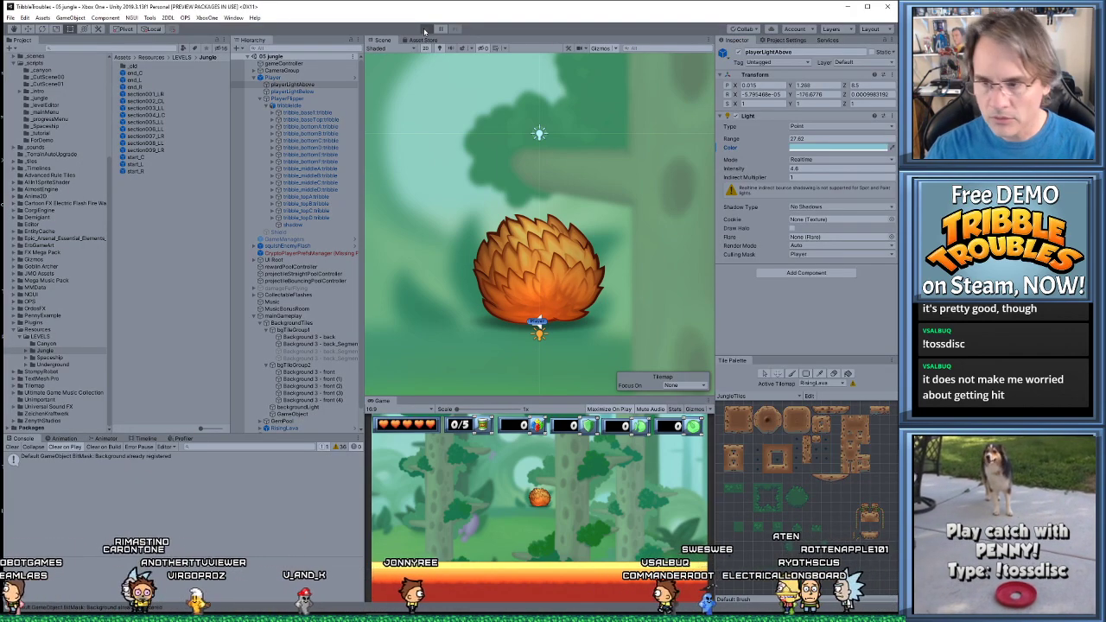
left_click(424, 29)
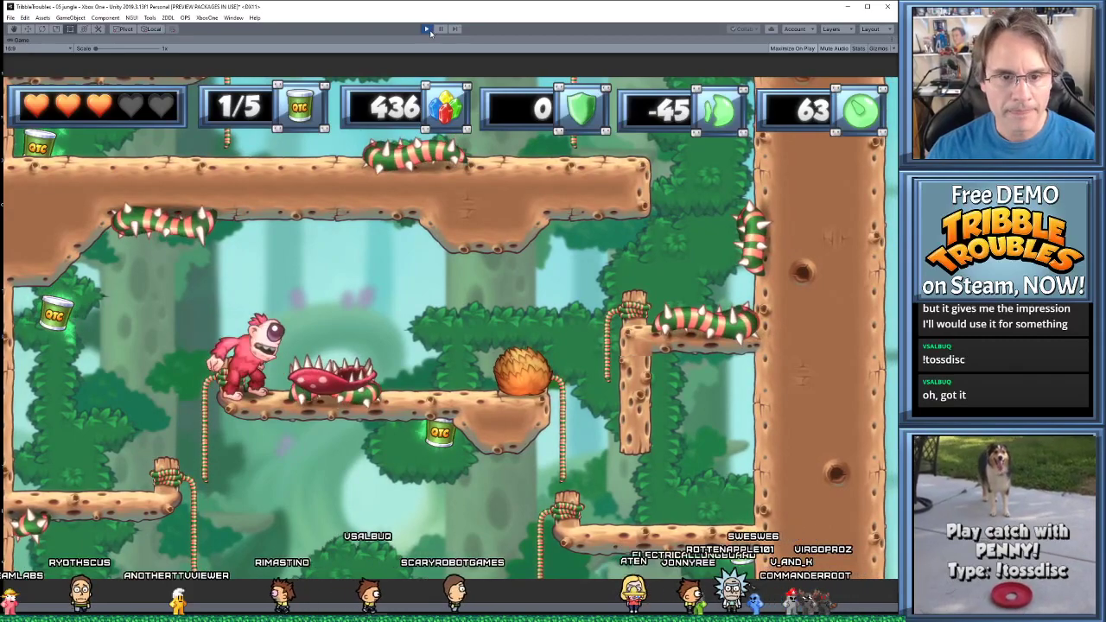
left_click(428, 30)
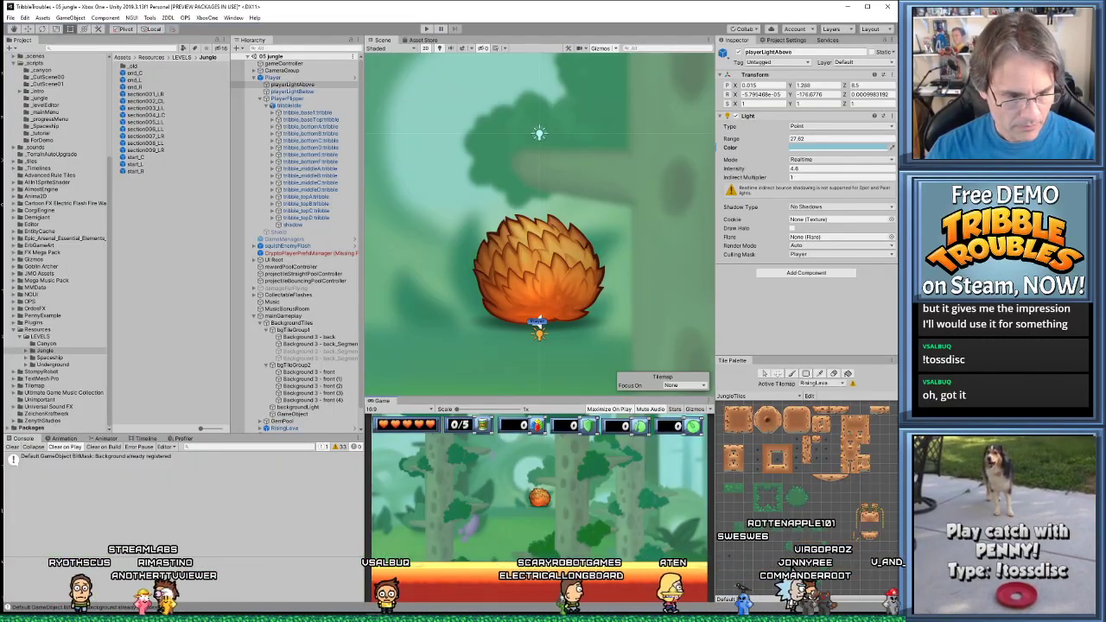
In Photoshop, check the climbingVine and Untitled-2 documents, then return to the jungle tileset sheet
key("alt+Tab")
scroll(485, 377, "down", 5, "alt")
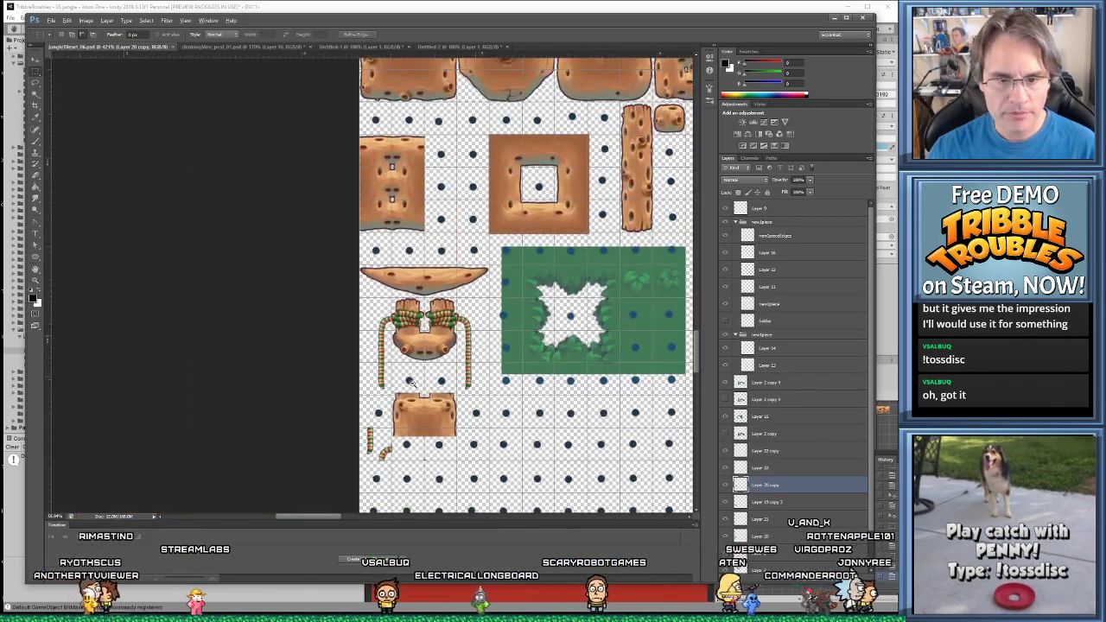
scroll(363, 377, "down", 2, "alt")
scroll(320, 258, "up", 4, "alt")
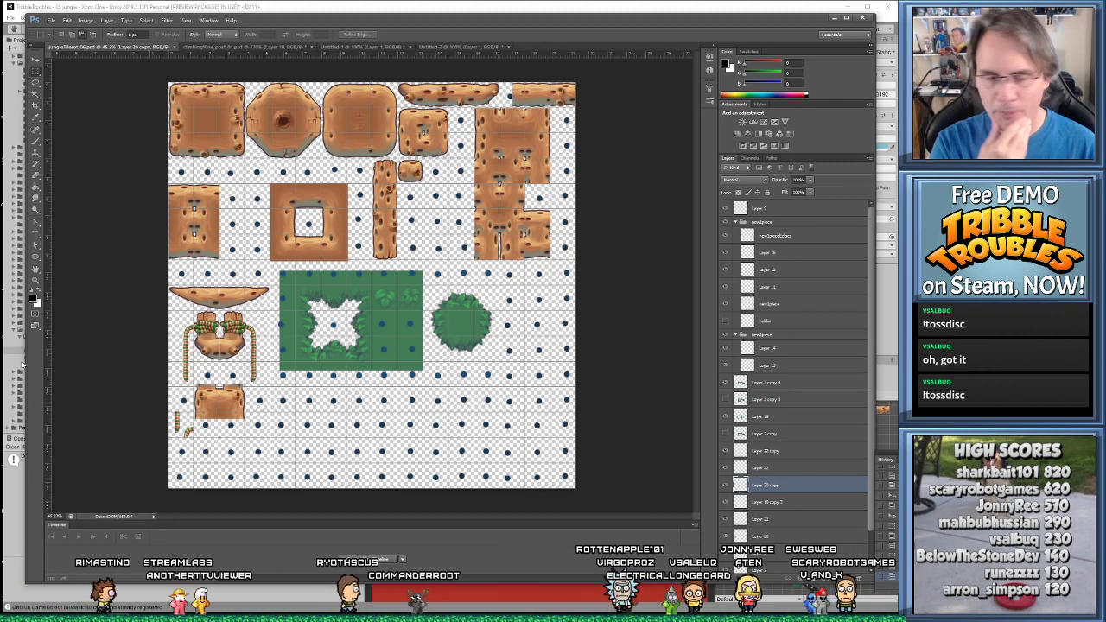
left_click(244, 48)
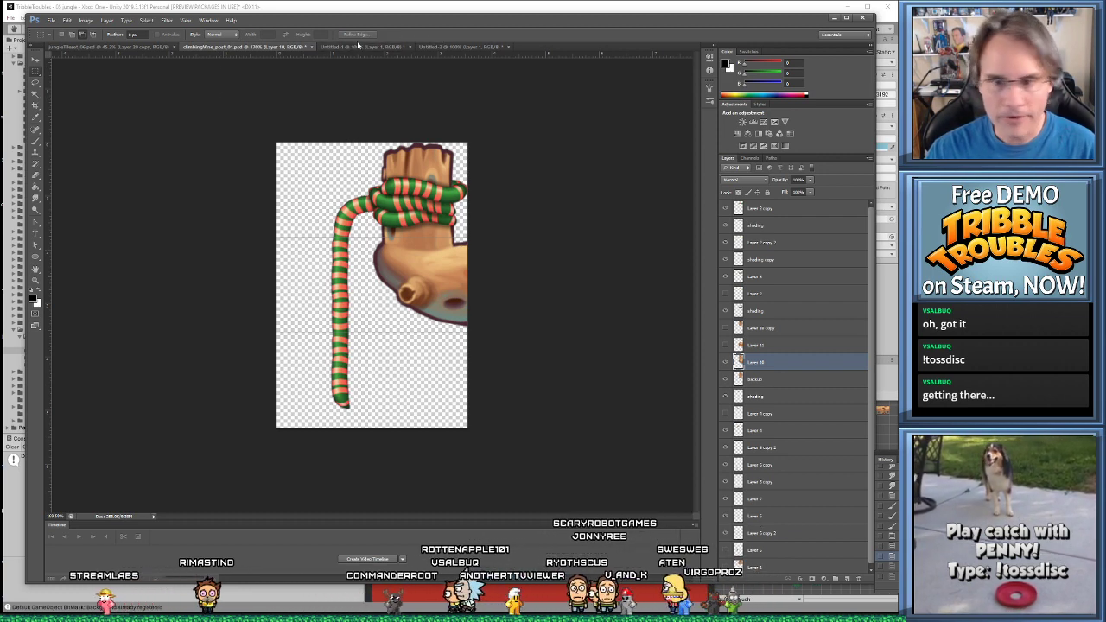
left_click(441, 47)
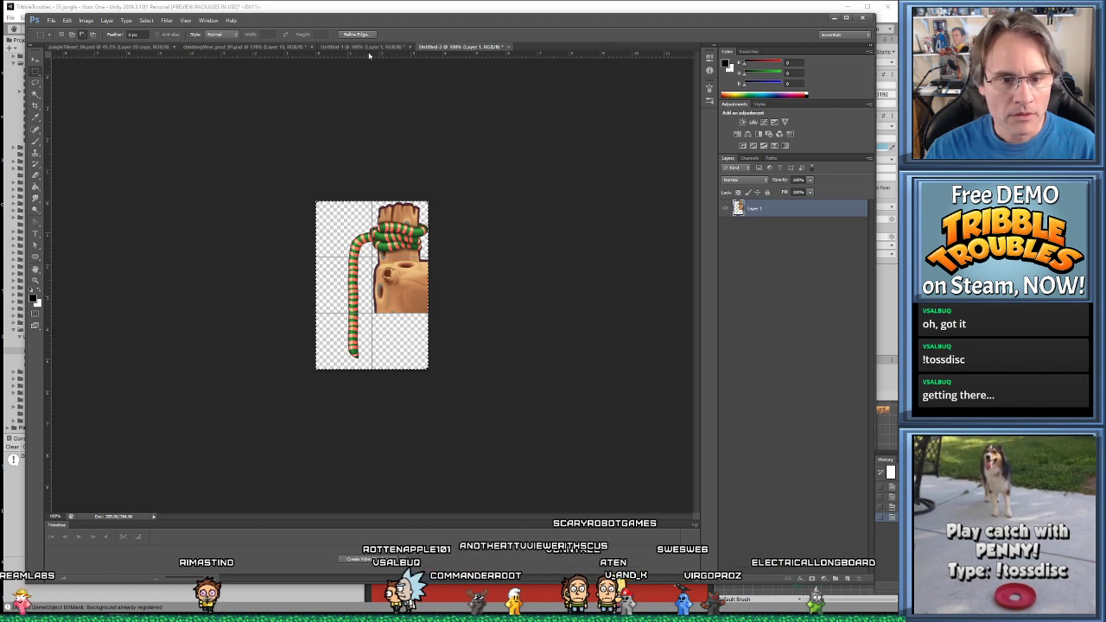
left_click(121, 46)
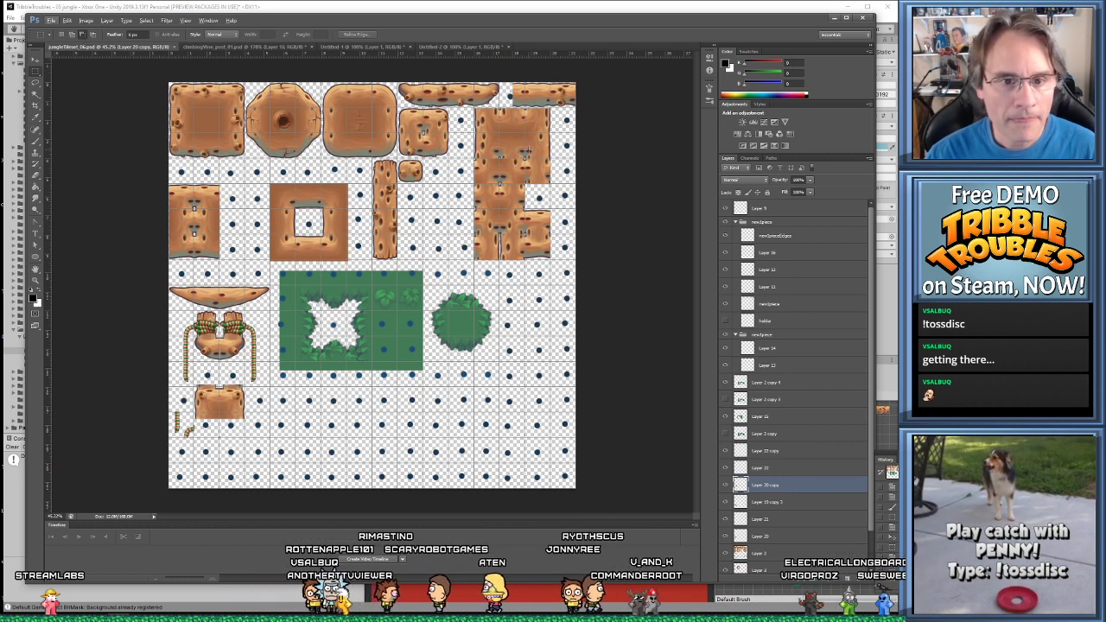
Marquee-select and copy the upper-left part of the square stump tile from the tileset
scroll(407, 113, "up", 5, "alt")
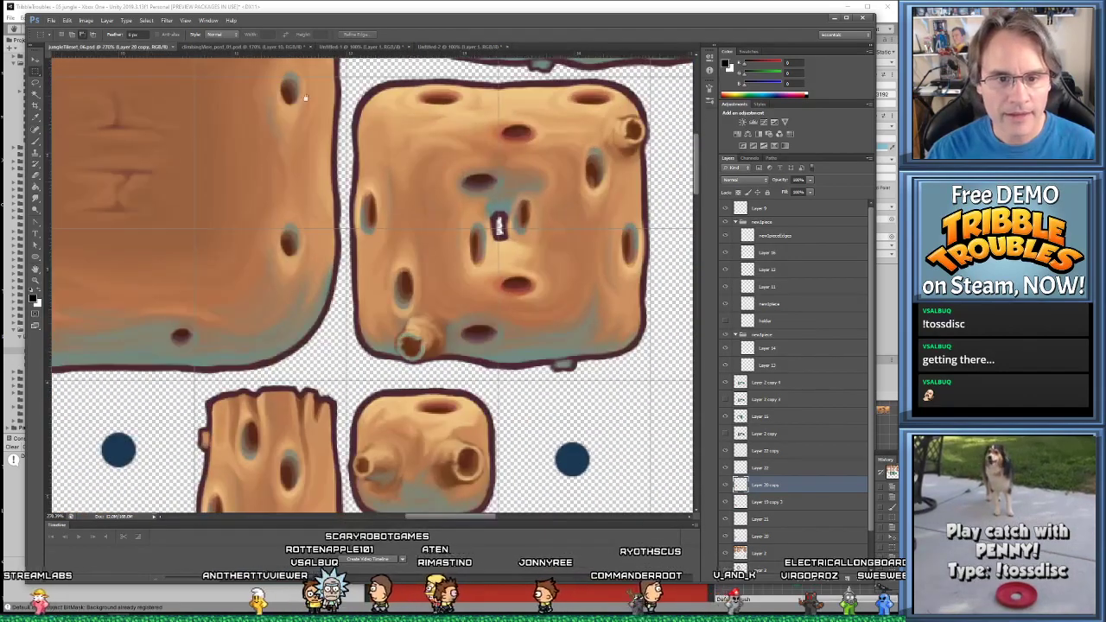
left_click(36, 73)
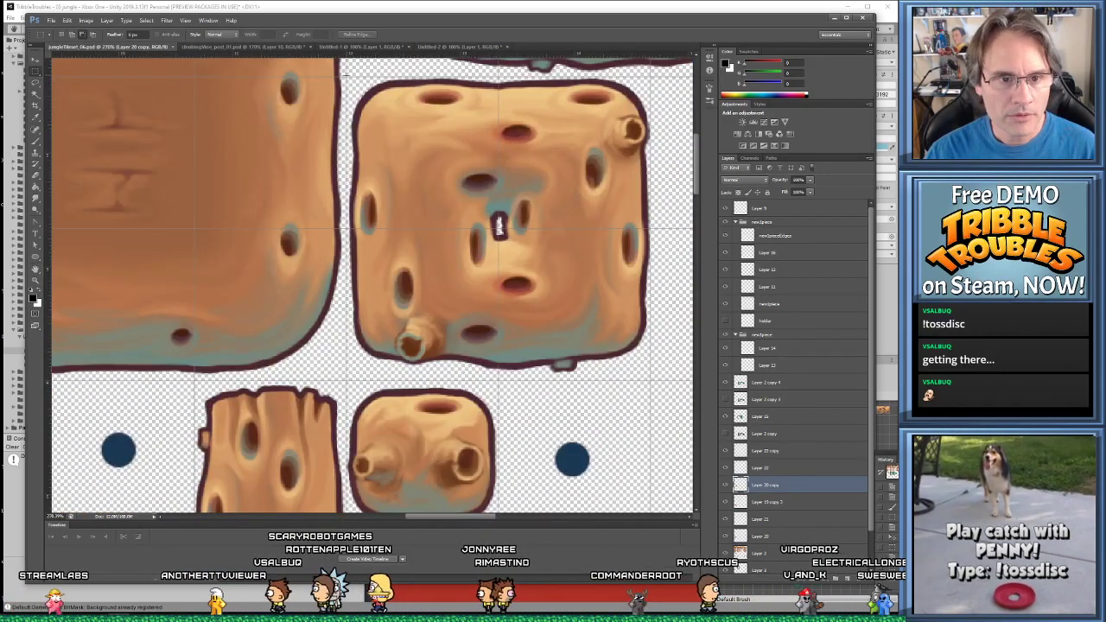
left_click_drag(347, 76, 499, 227)
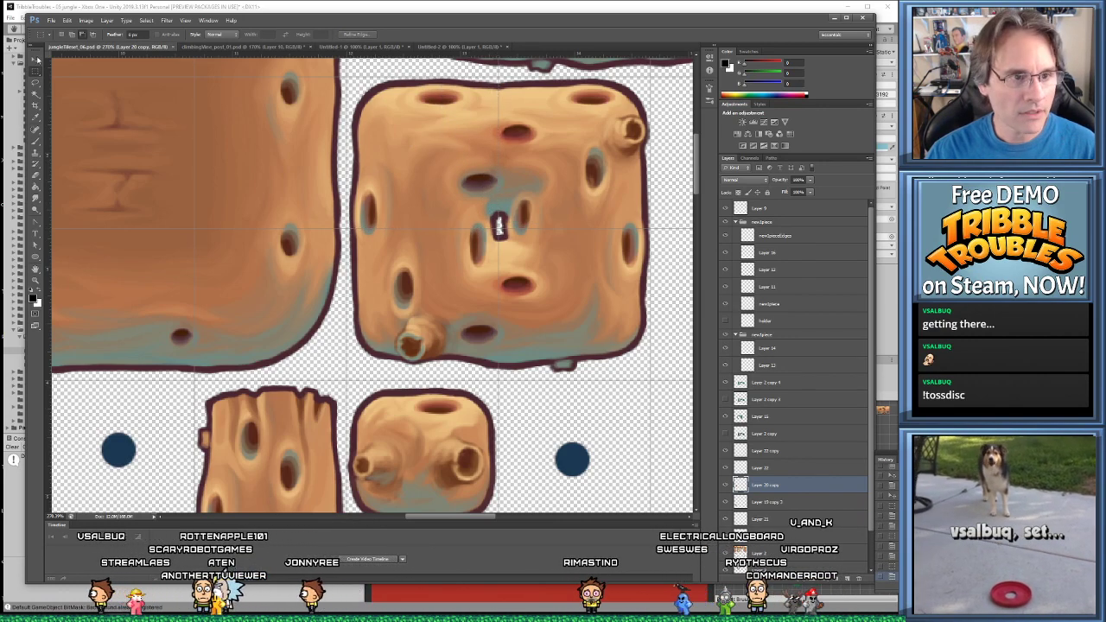
left_click(36, 58)
left_click(451, 195)
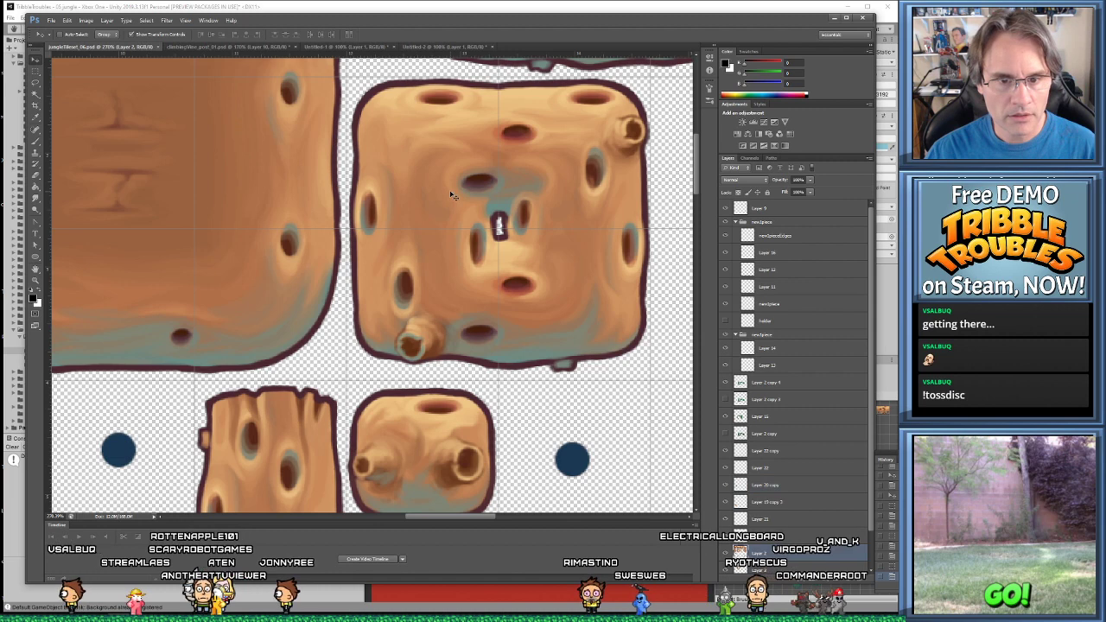
left_click(35, 69)
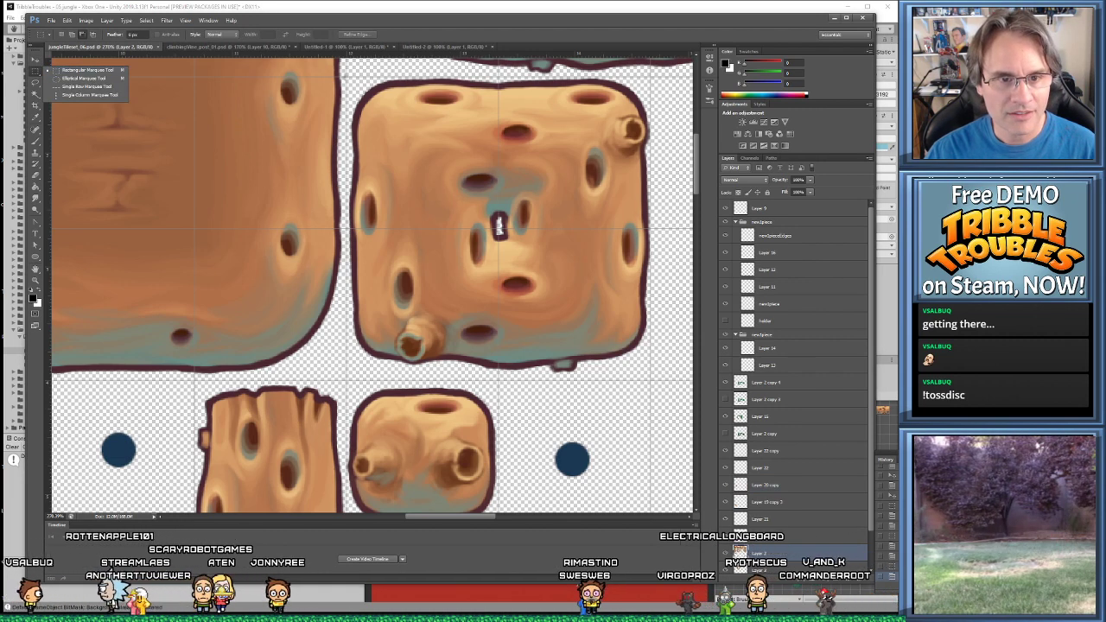
left_click(85, 69)
left_click_drag(345, 76, 402, 119)
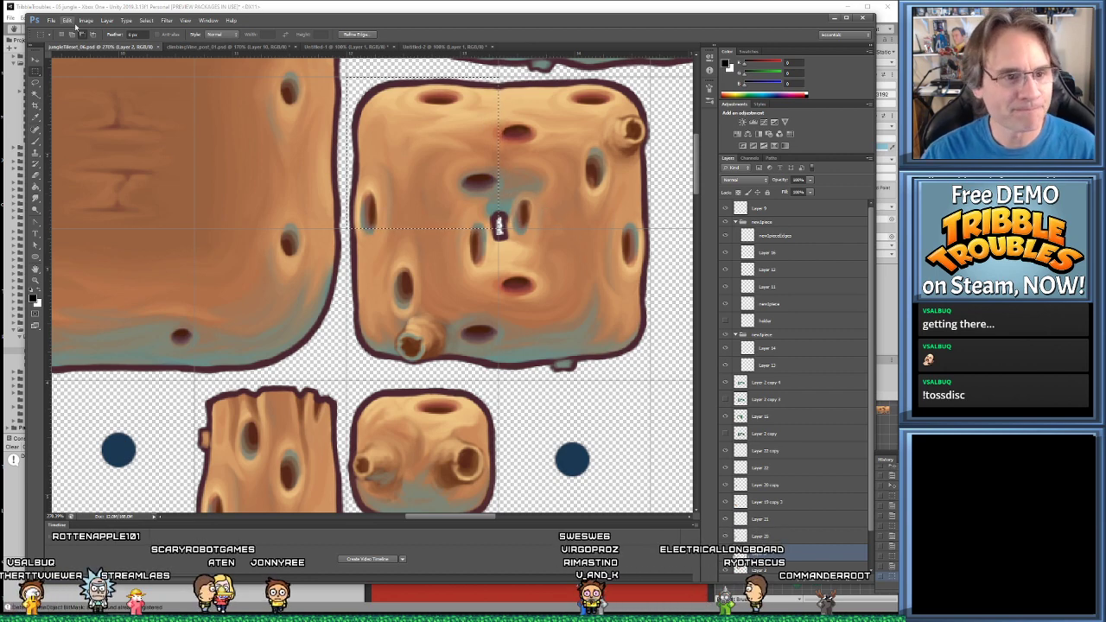
left_click(253, 49)
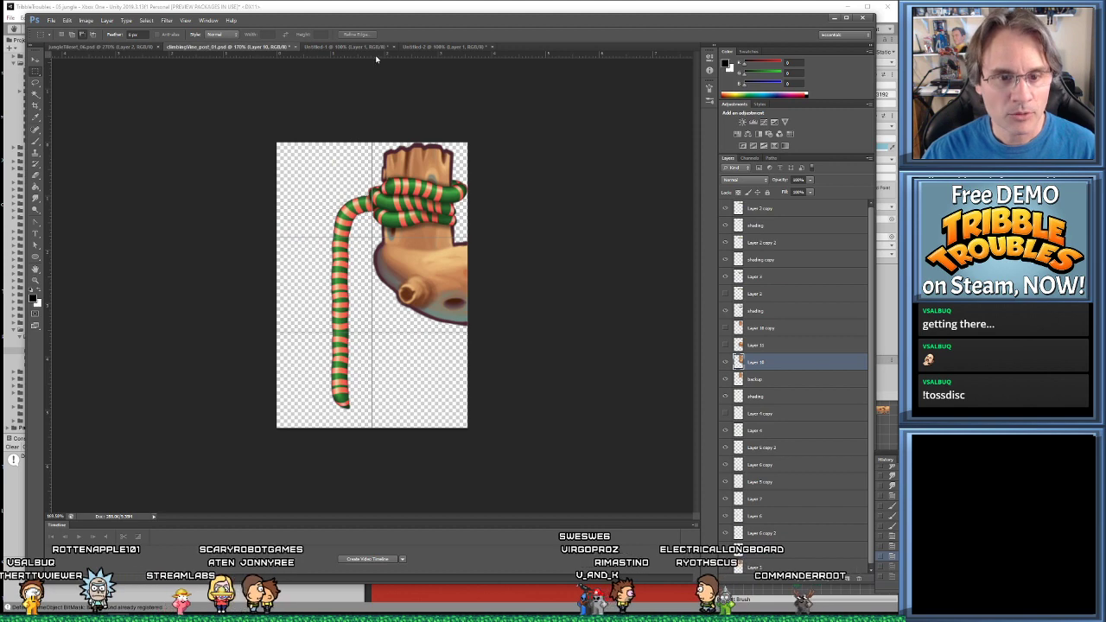
Close the Untitled-1 image without saving it
left_click(339, 49)
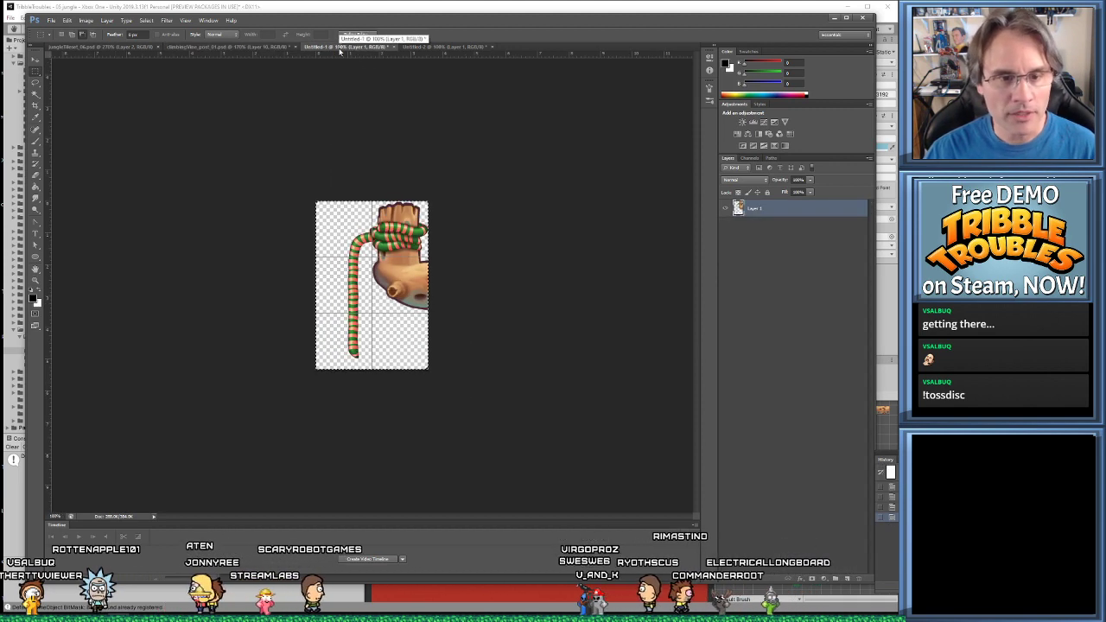
left_click(394, 46)
left_click(445, 227)
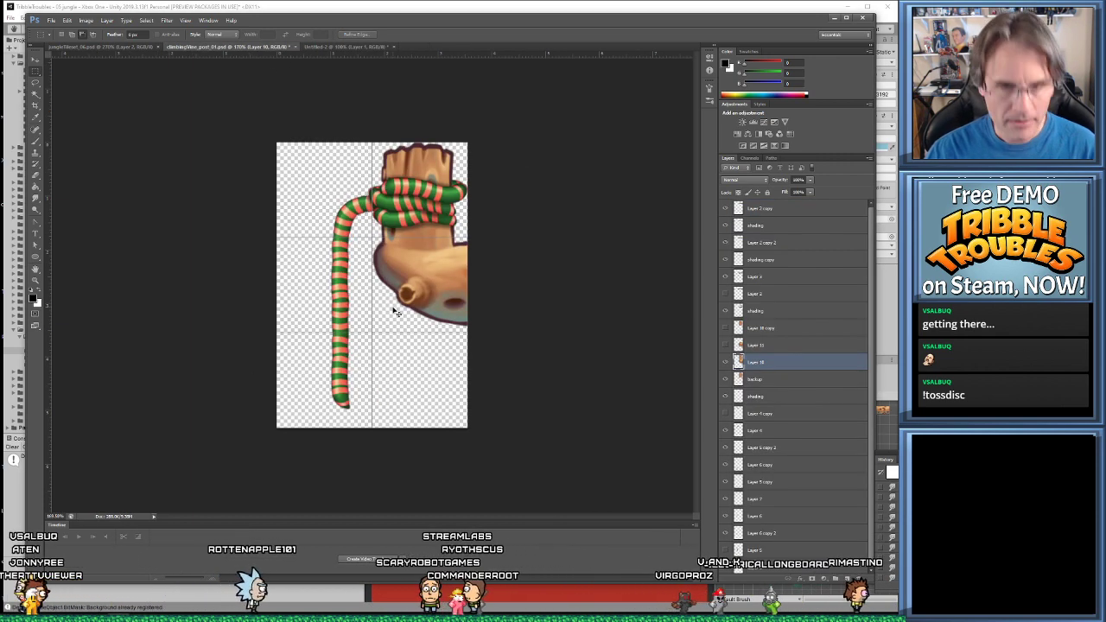
Paste the stump piece into climbingVine_post_01 as a new layer and move it onto the vine trunk
key("ctrl+v")
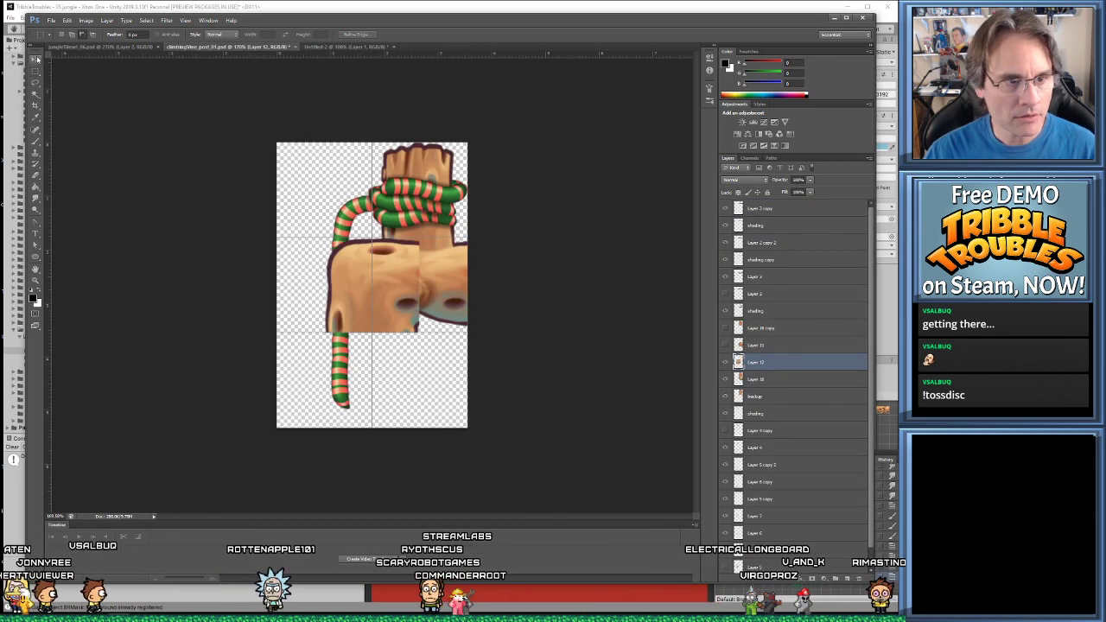
left_click_drag(405, 302, 451, 270)
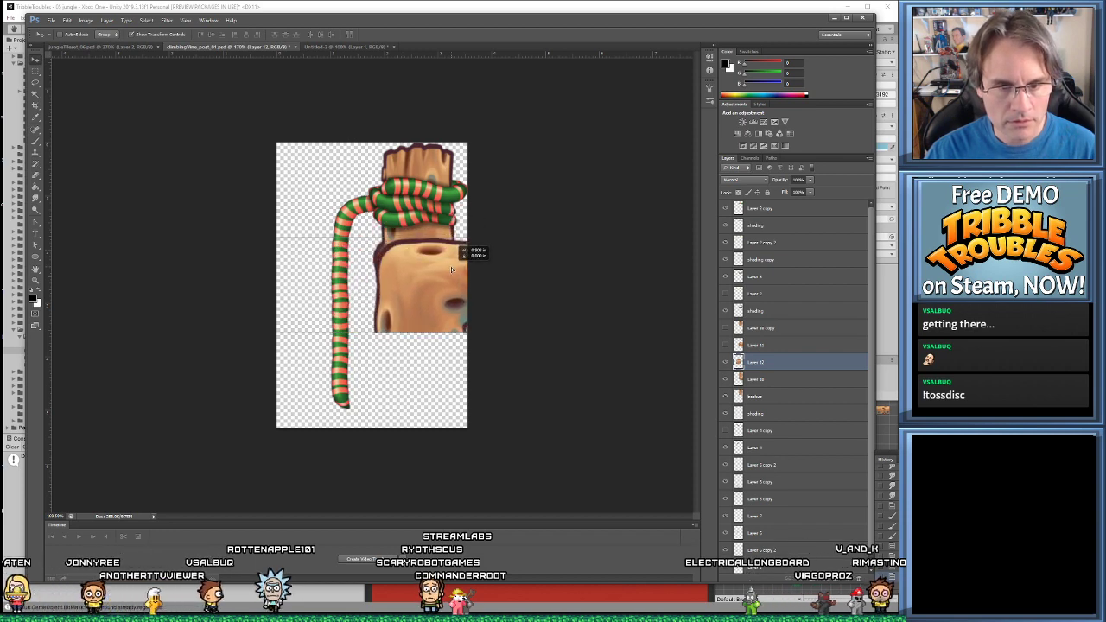
scroll(429, 309, "up", 3, "alt")
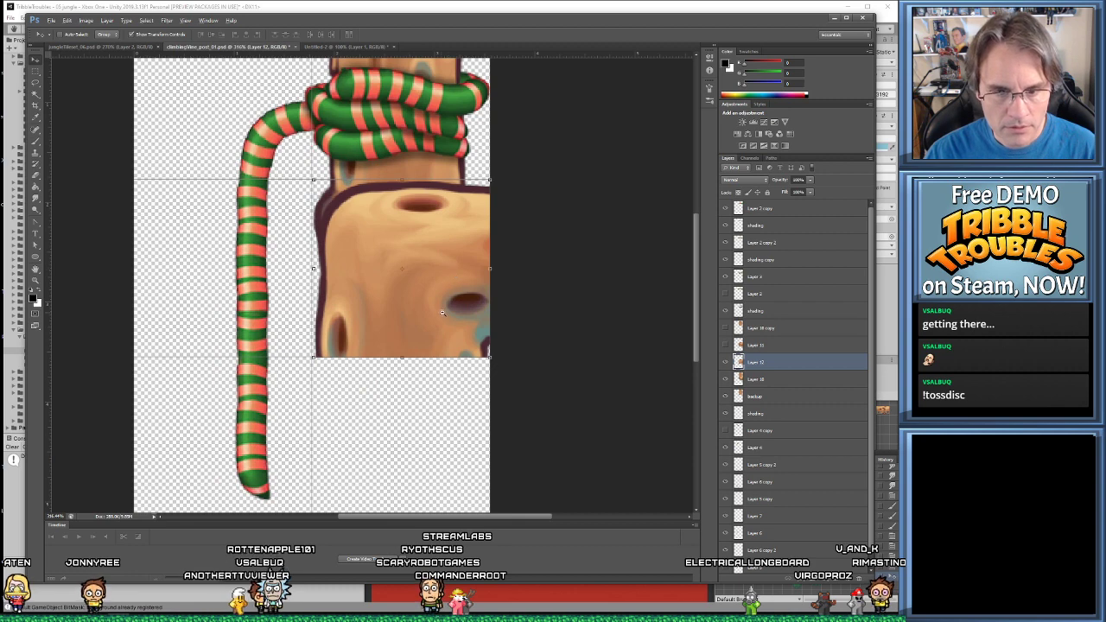
scroll(442, 313, "up", 4, "alt")
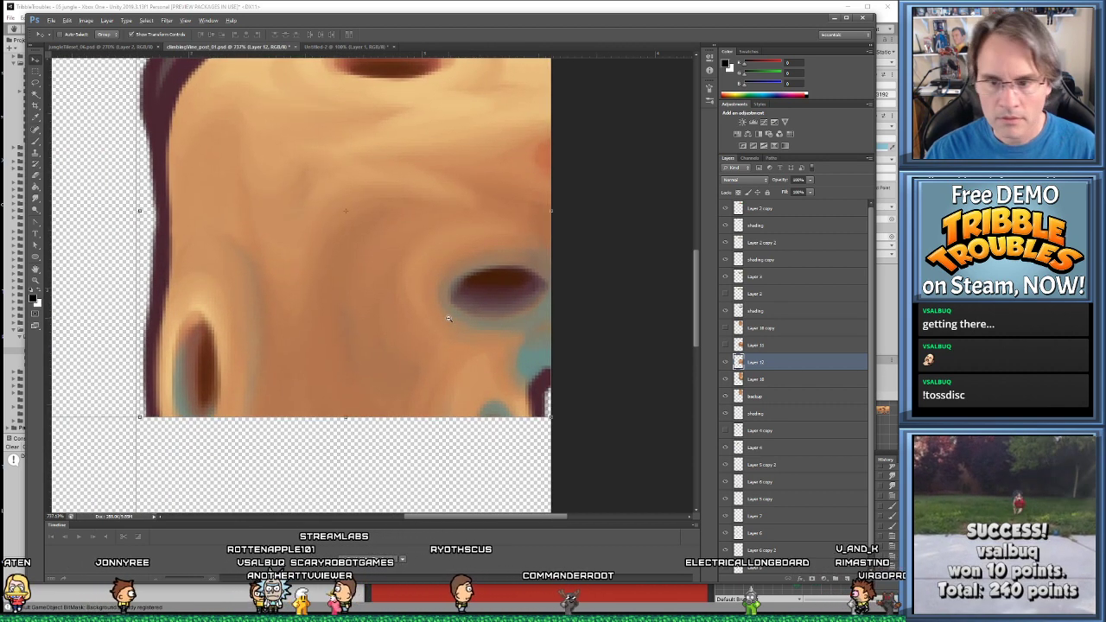
scroll(448, 318, "down", 3, "alt")
Duplicate the backup layer and move the backup copy above Layer 12
left_click(760, 396)
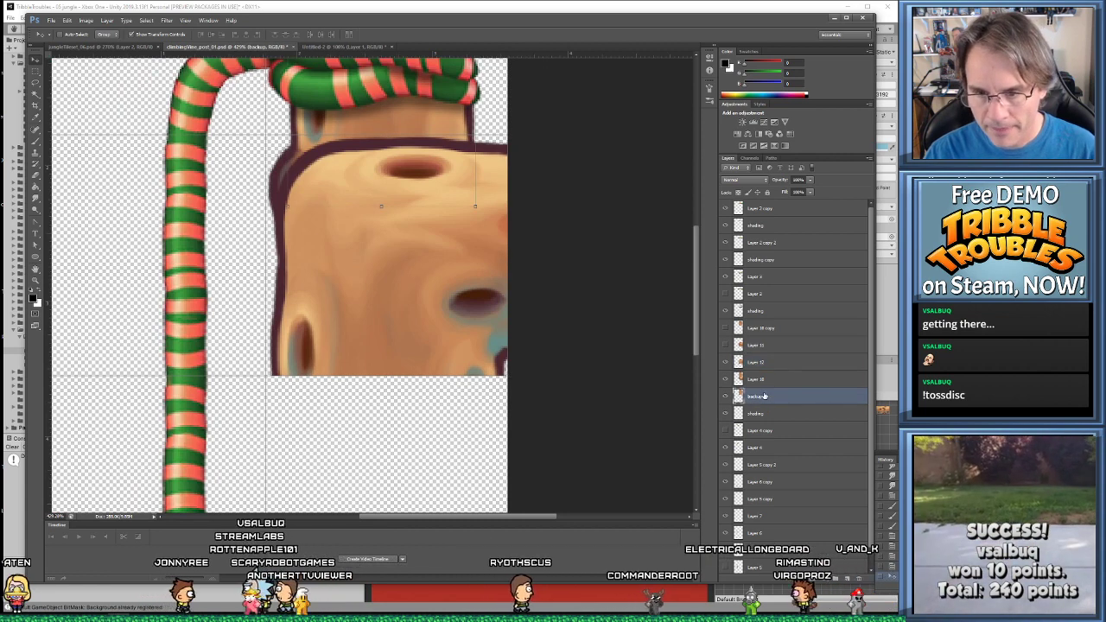
left_click_drag(764, 396, 793, 423)
key("ctrl+j")
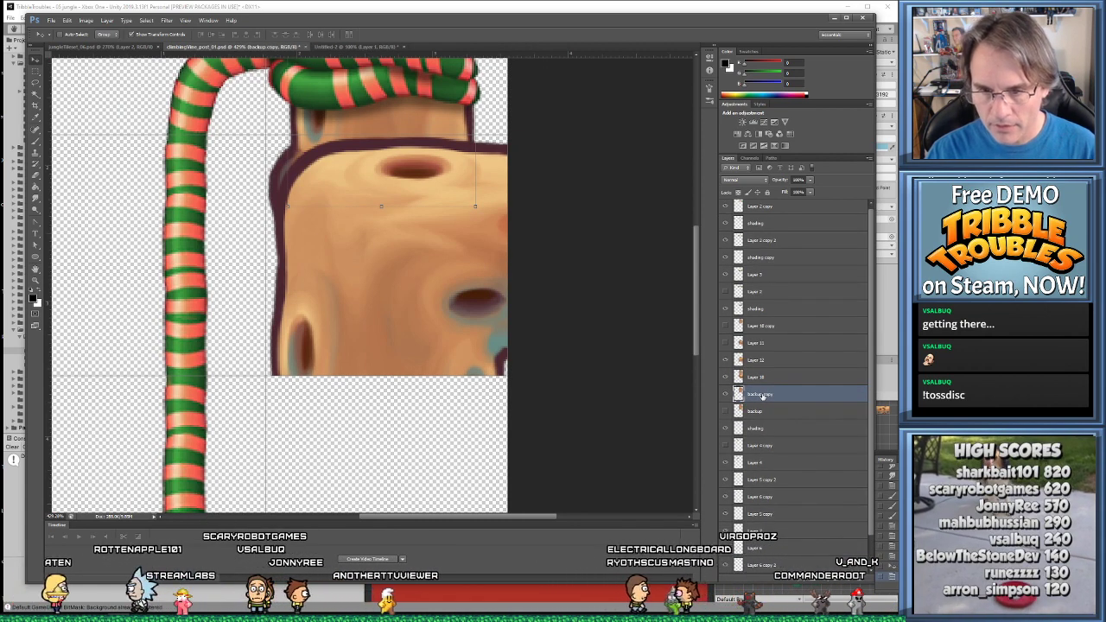
left_click_drag(760, 390, 759, 352)
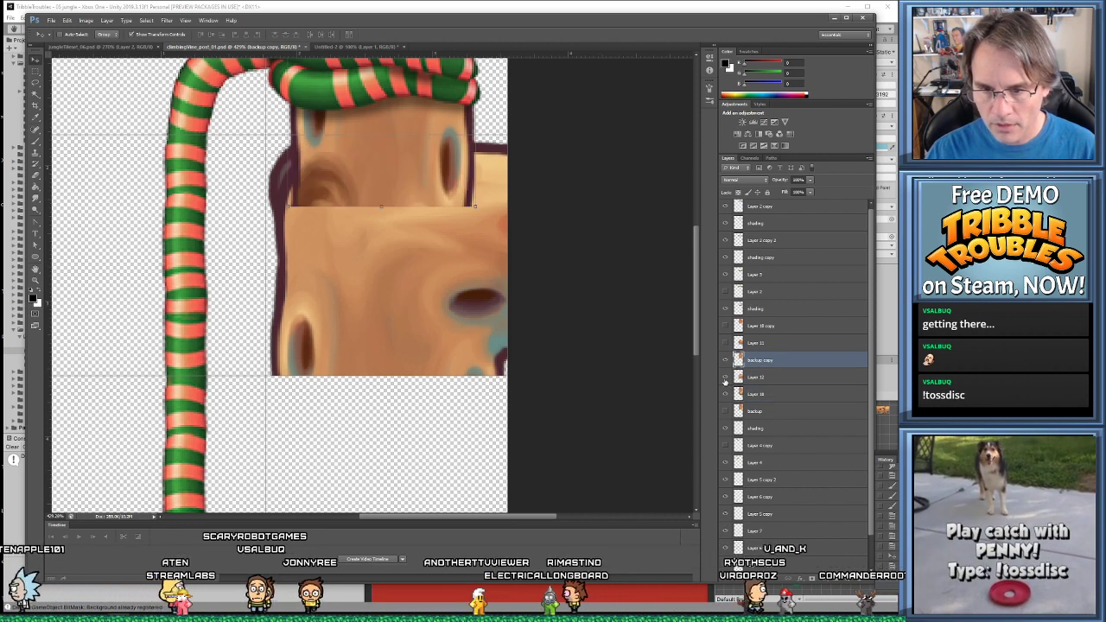
Toggle visibility of Layer 12, the backup copy and the stump layers to compare the stump versions
left_click(725, 378)
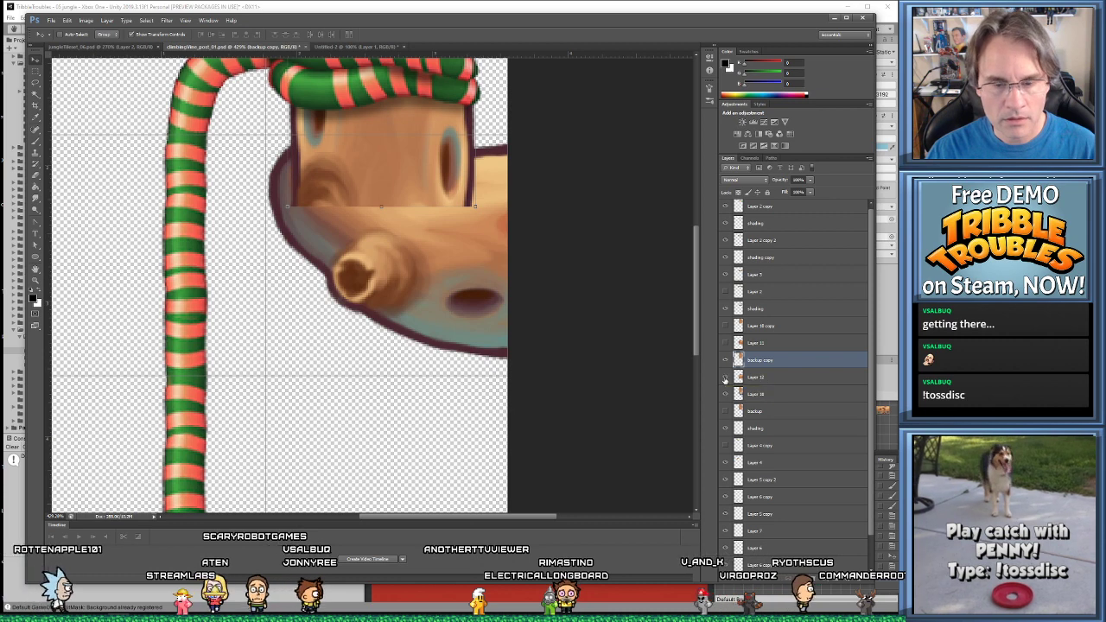
left_click(725, 380)
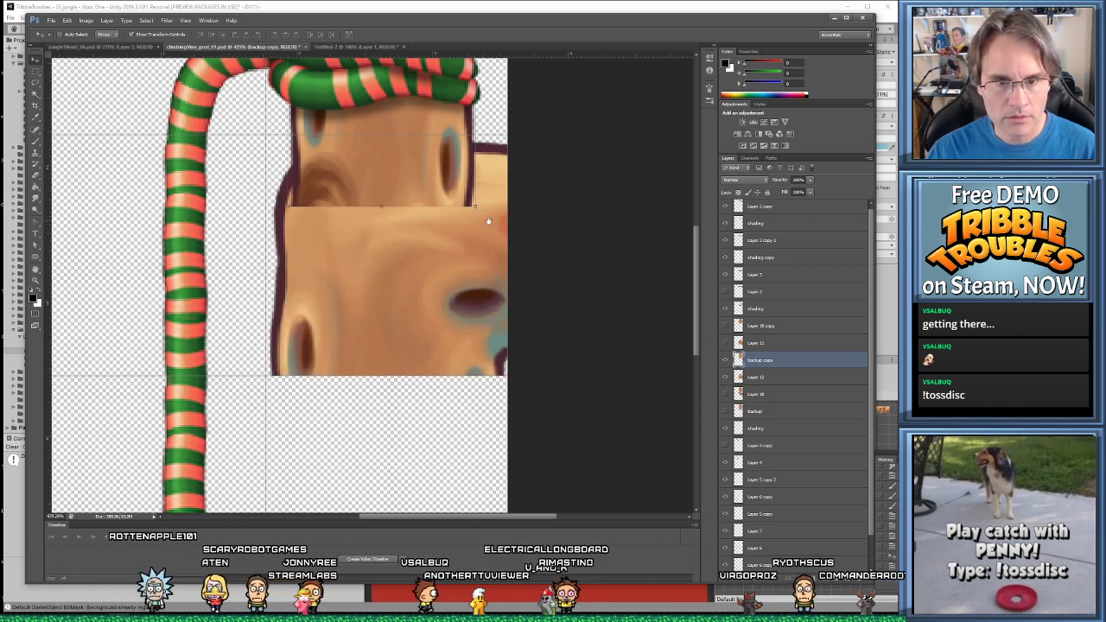
scroll(488, 221, "down", 3, "alt")
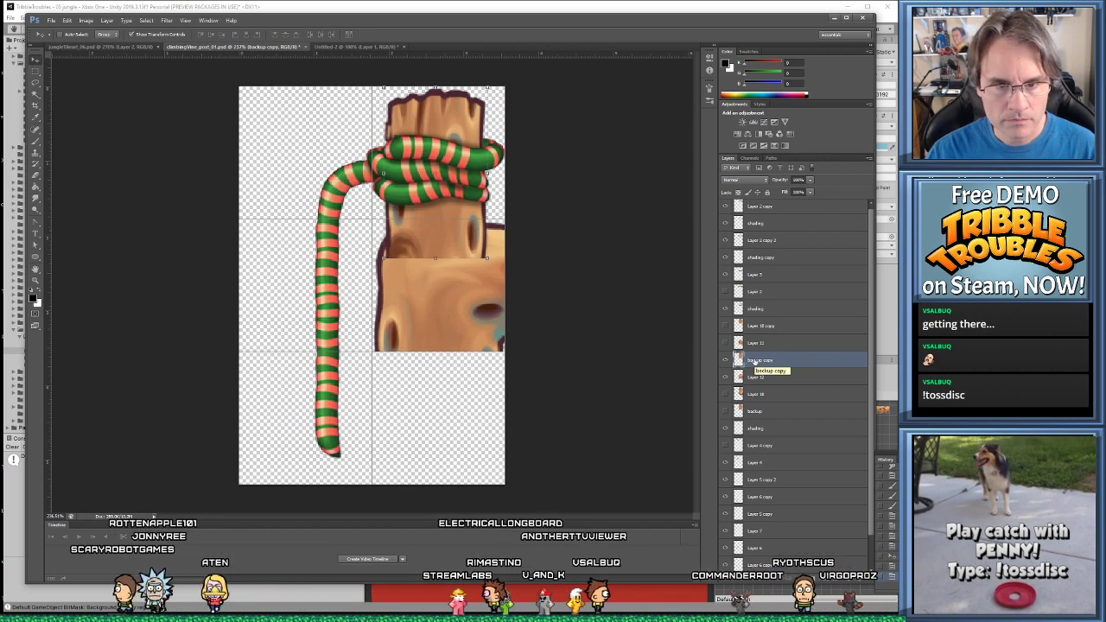
left_click(725, 361)
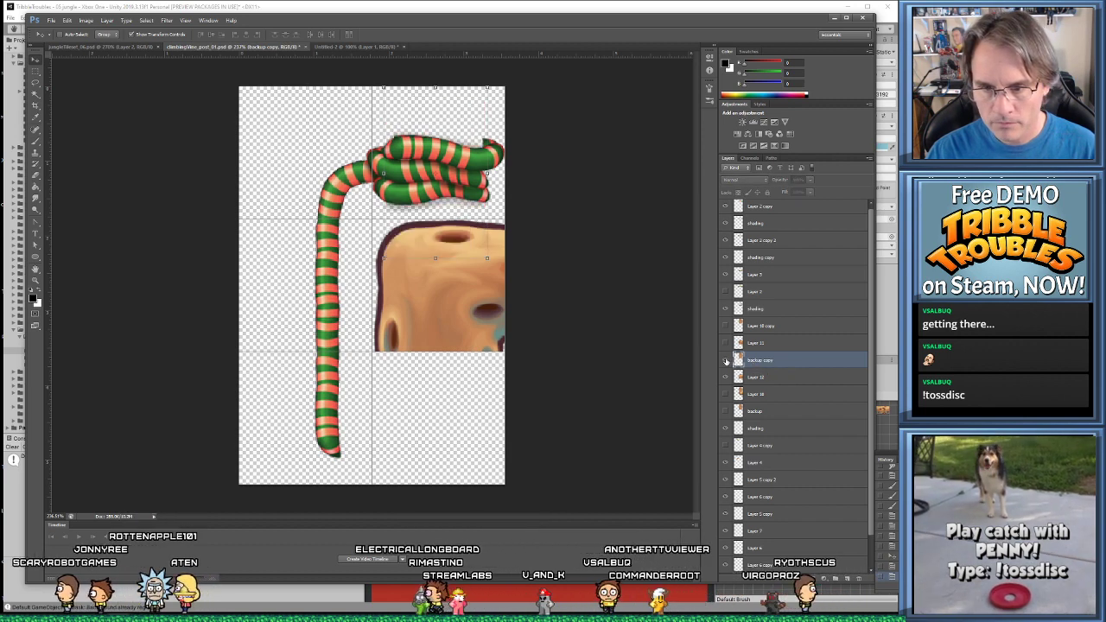
left_click(726, 361)
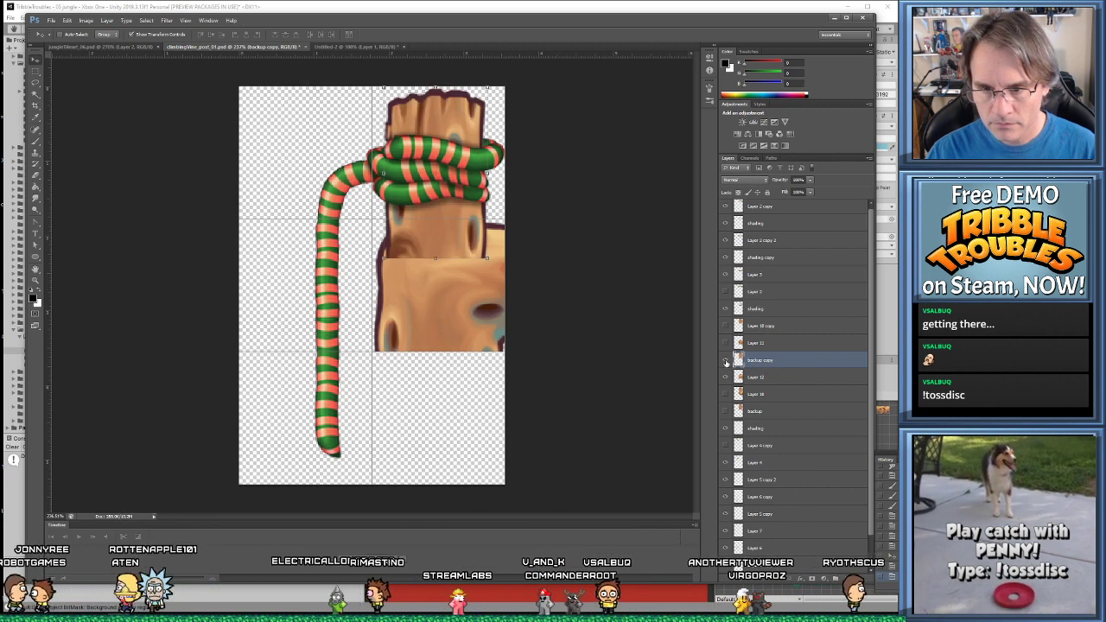
left_click(725, 377)
left_click(726, 327)
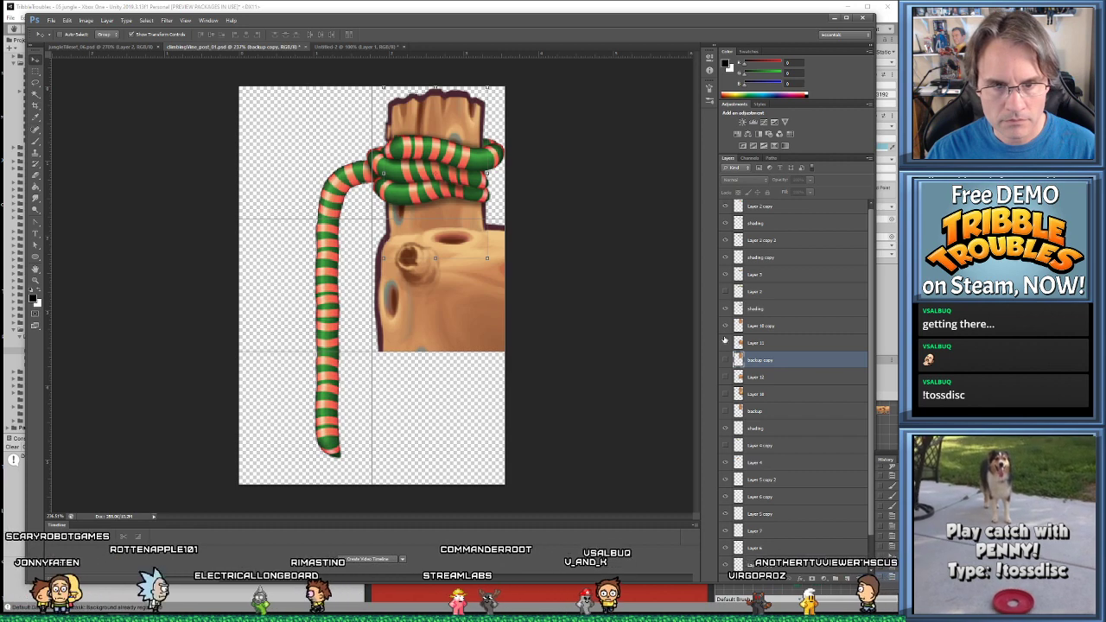
left_click(725, 327)
left_click(726, 377)
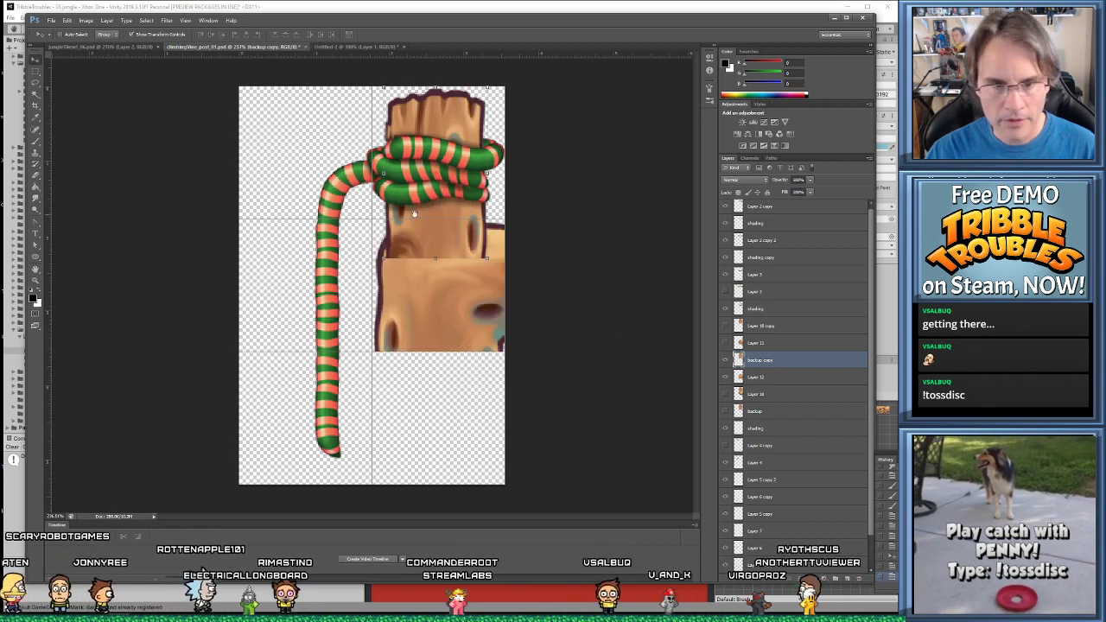
scroll(488, 251, "up", 4, "alt")
scroll(483, 252, "down", 1, "alt")
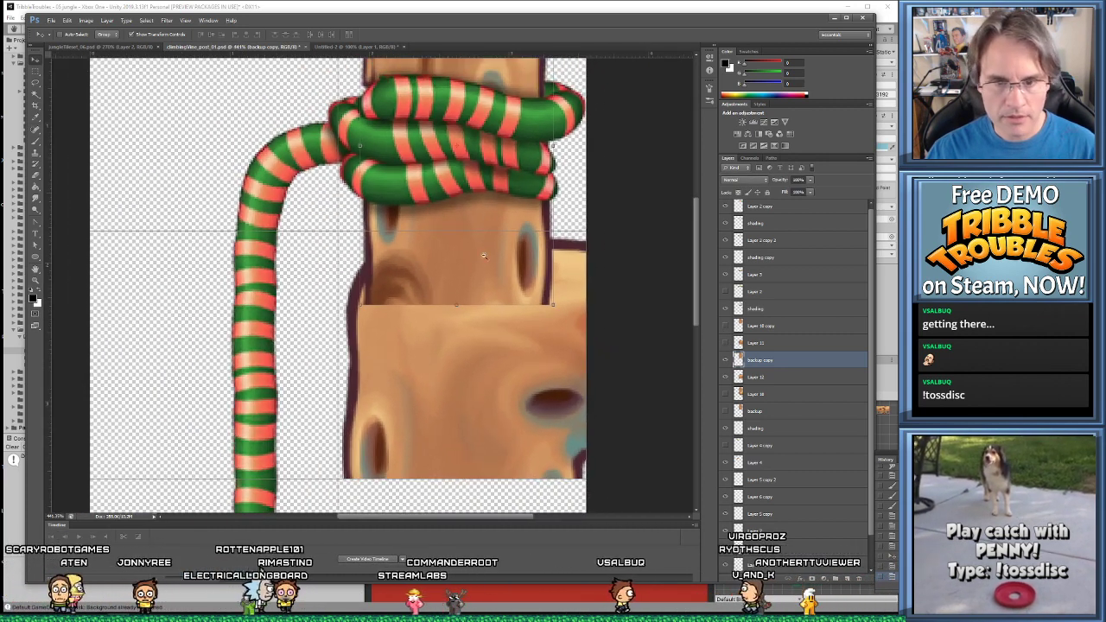
scroll(506, 232, "down", 4, "alt")
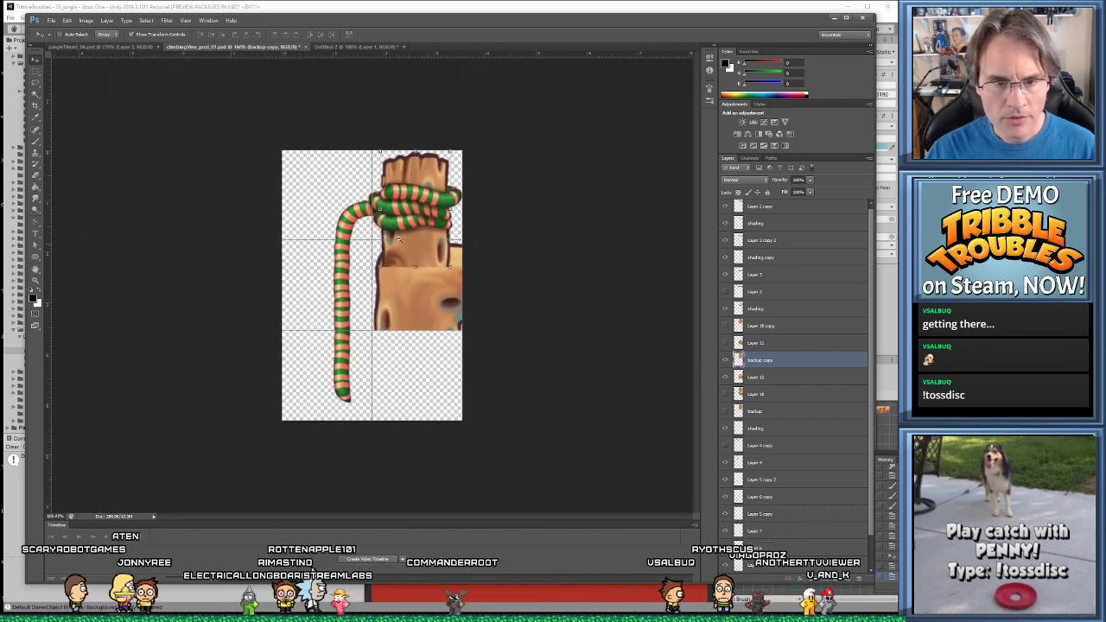
scroll(474, 244, "up", 1, "alt")
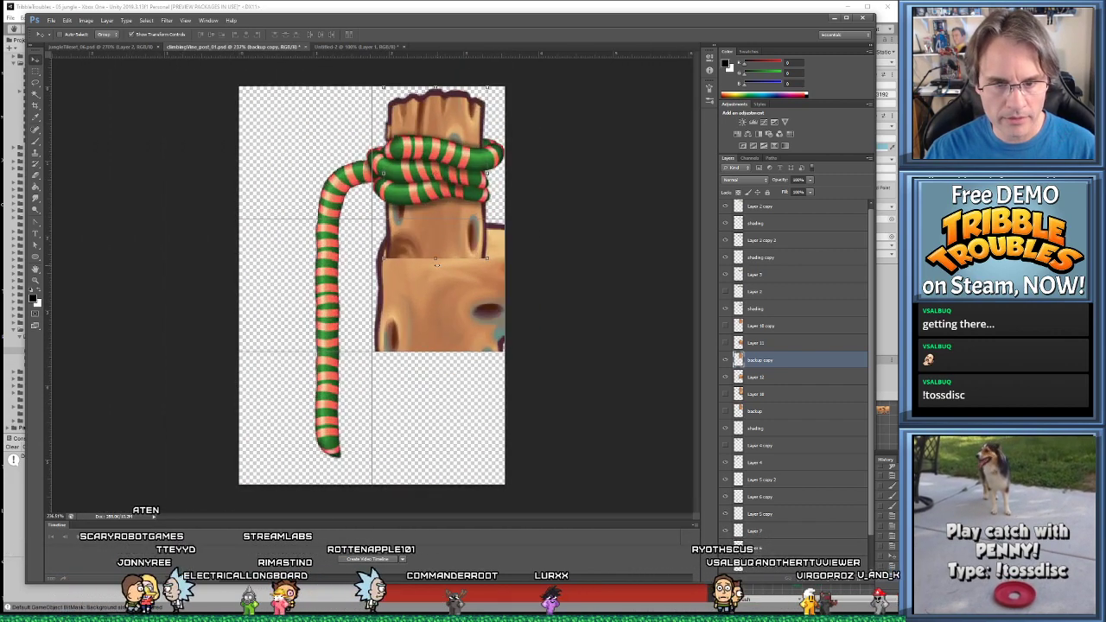
scroll(450, 213, "up", 3, "alt")
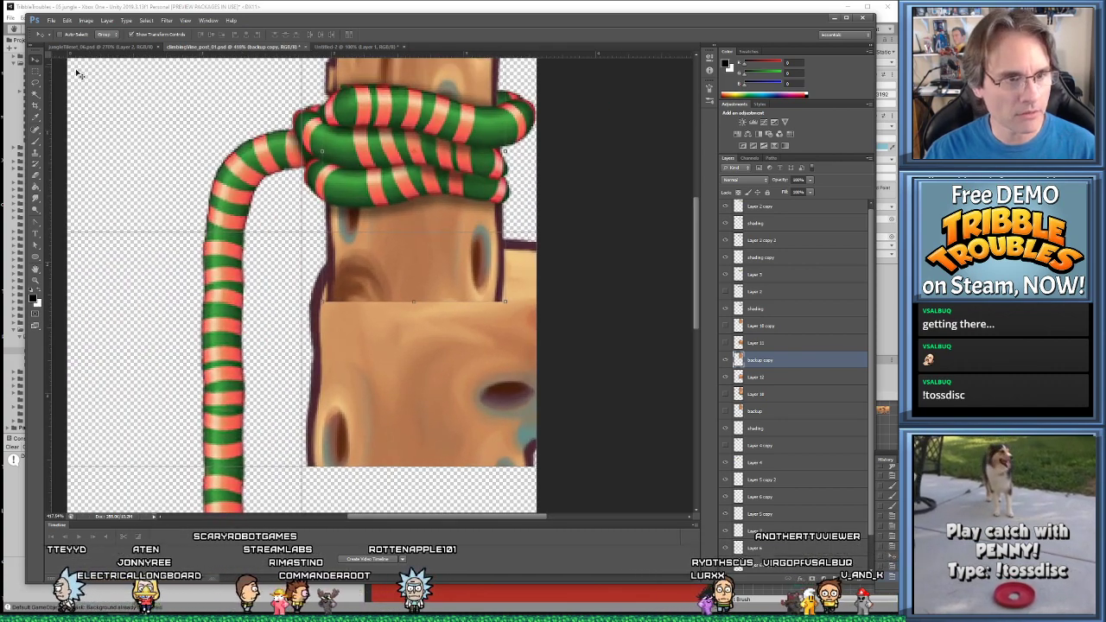
left_click(426, 86)
With the backup copy at 60% opacity, lasso and delete the misaligned wood patch above the hole
left_click(430, 67)
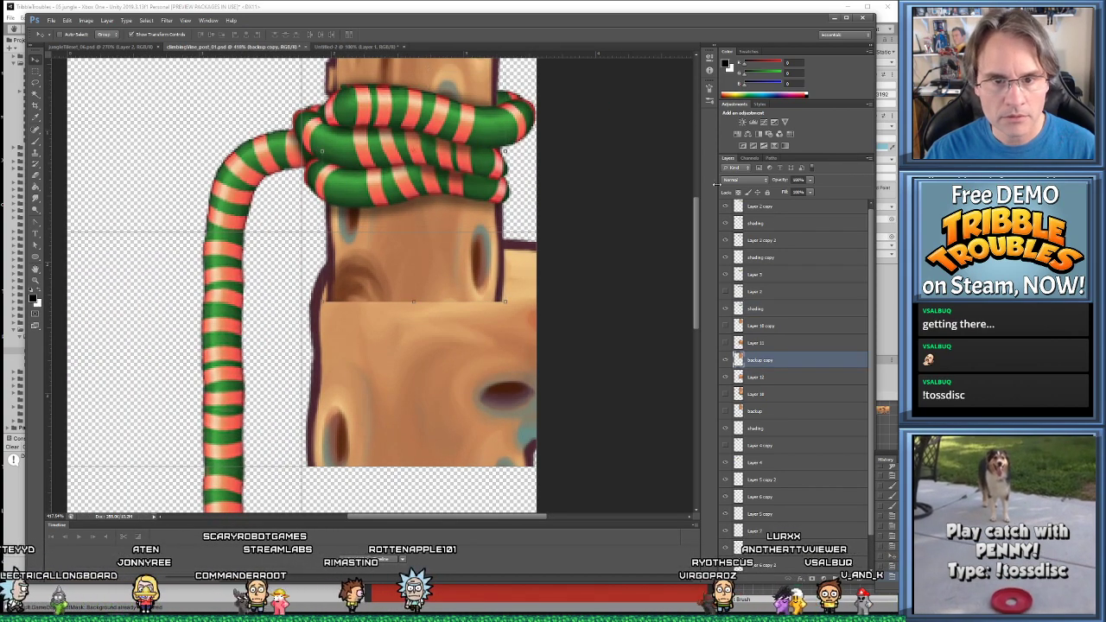
left_click(36, 83)
scroll(505, 301, "up", 1, "alt")
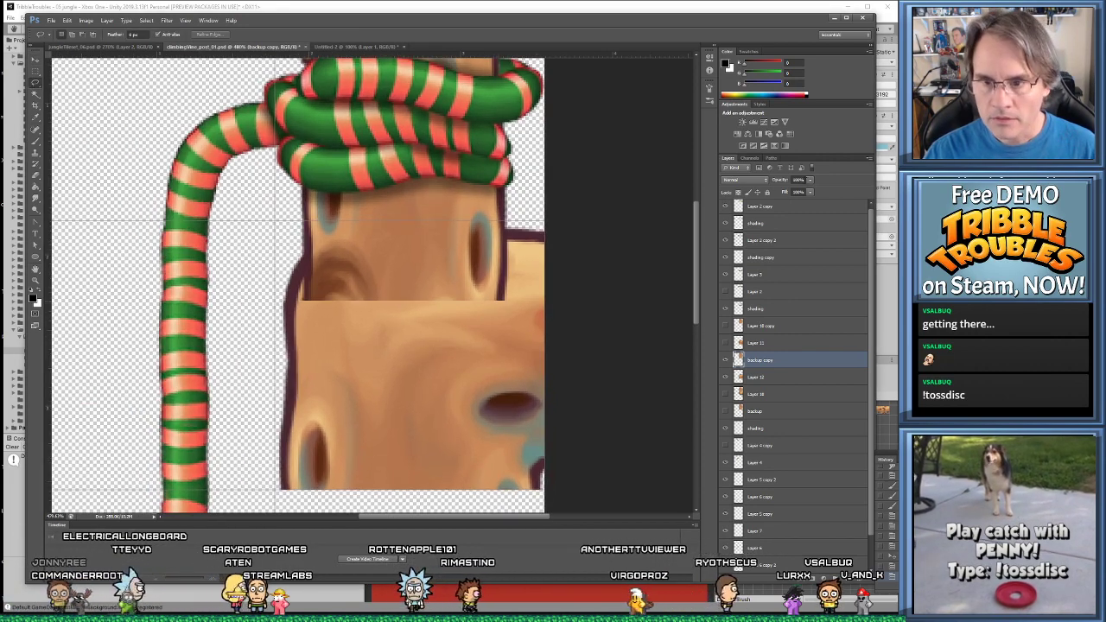
key("6")
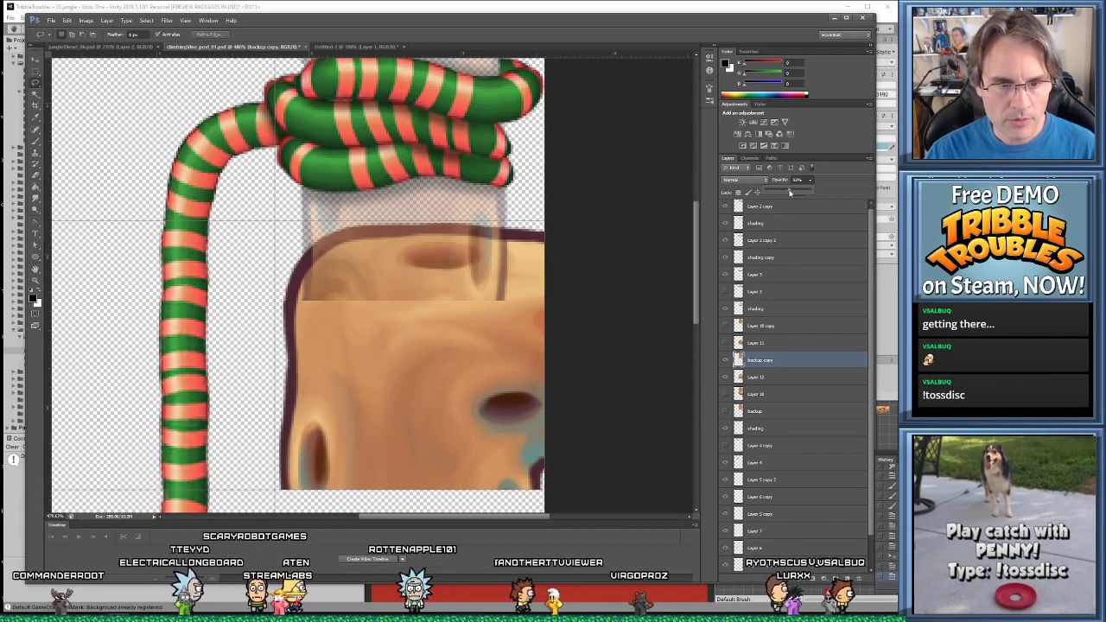
scroll(522, 240, "up", 2, "alt")
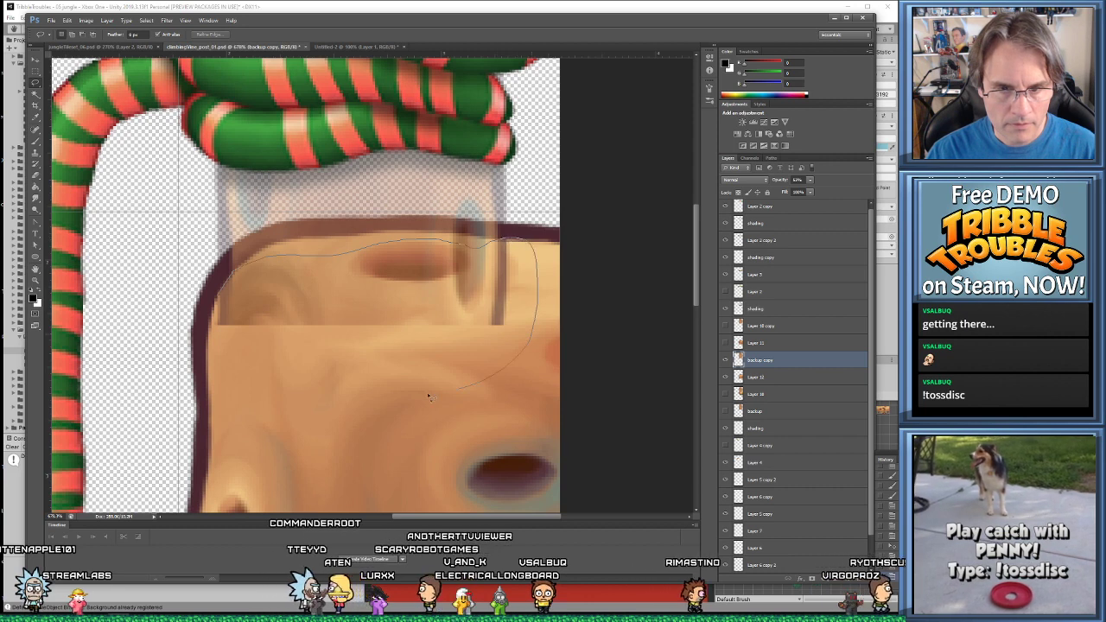
left_click_drag(181, 323, 180, 326)
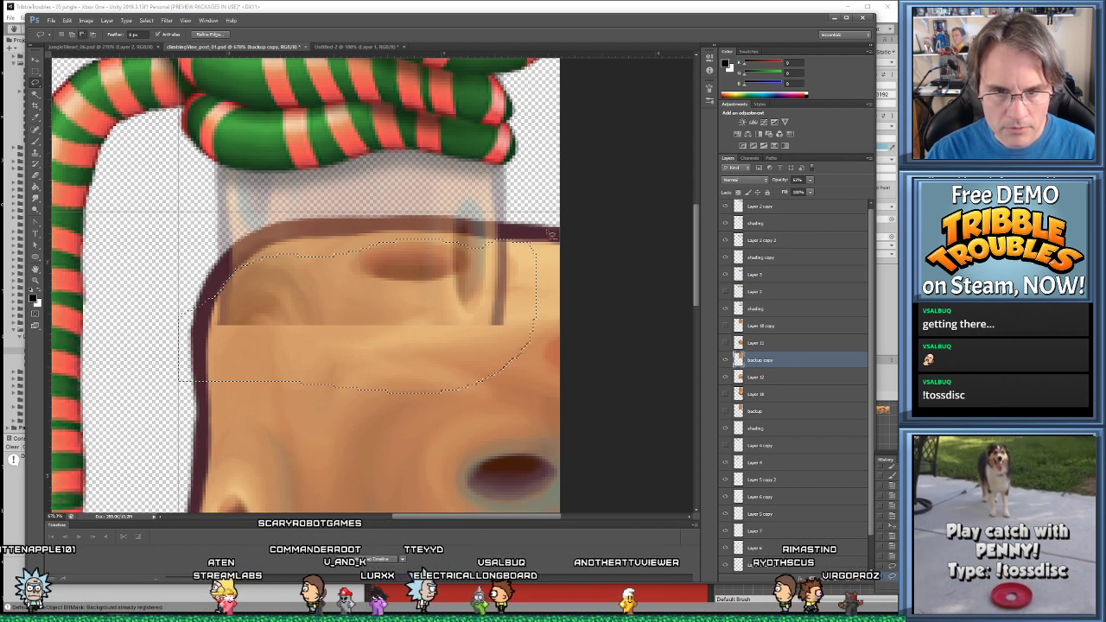
key("Delete")
key("ctrl+d")
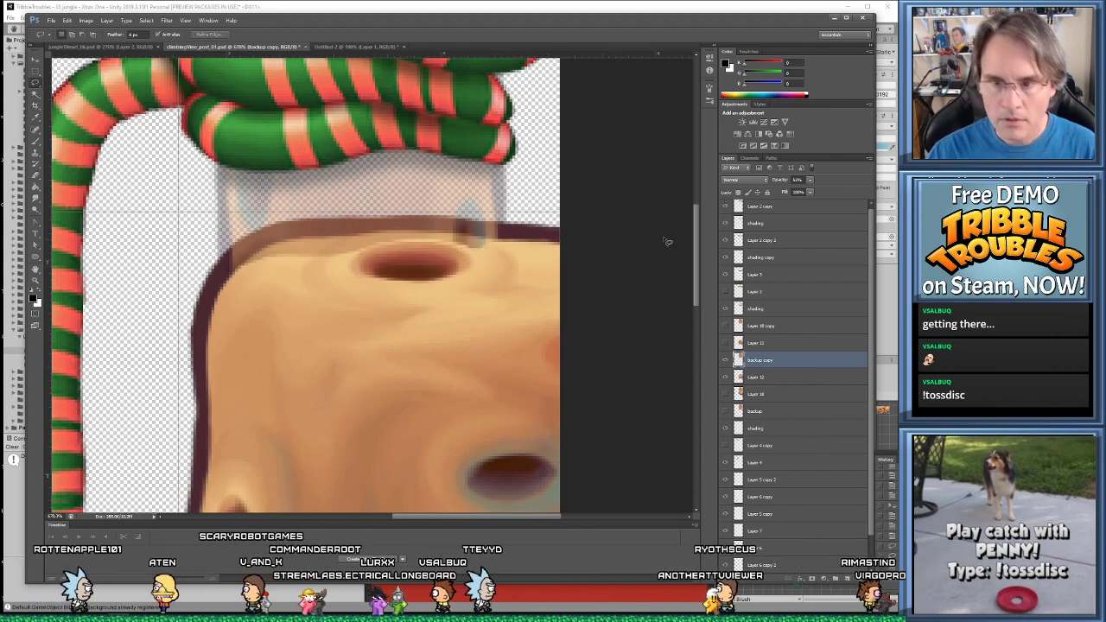
Set the backup copy layer back to 100% opacity
left_click(810, 178)
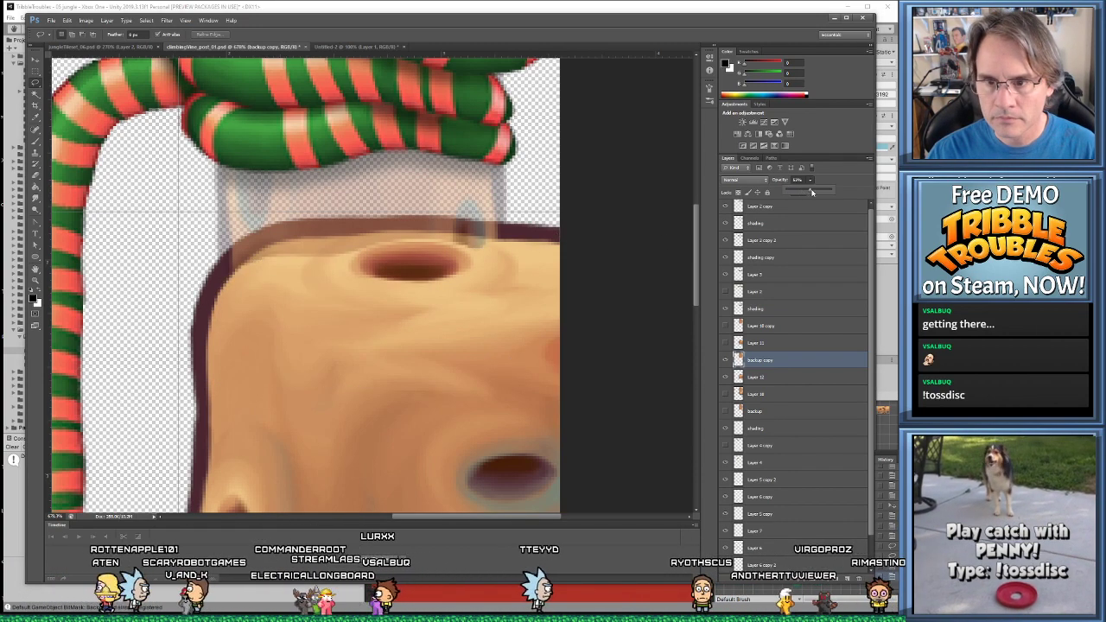
left_click_drag(808, 190, 875, 194)
left_click_drag(343, 225, 367, 224)
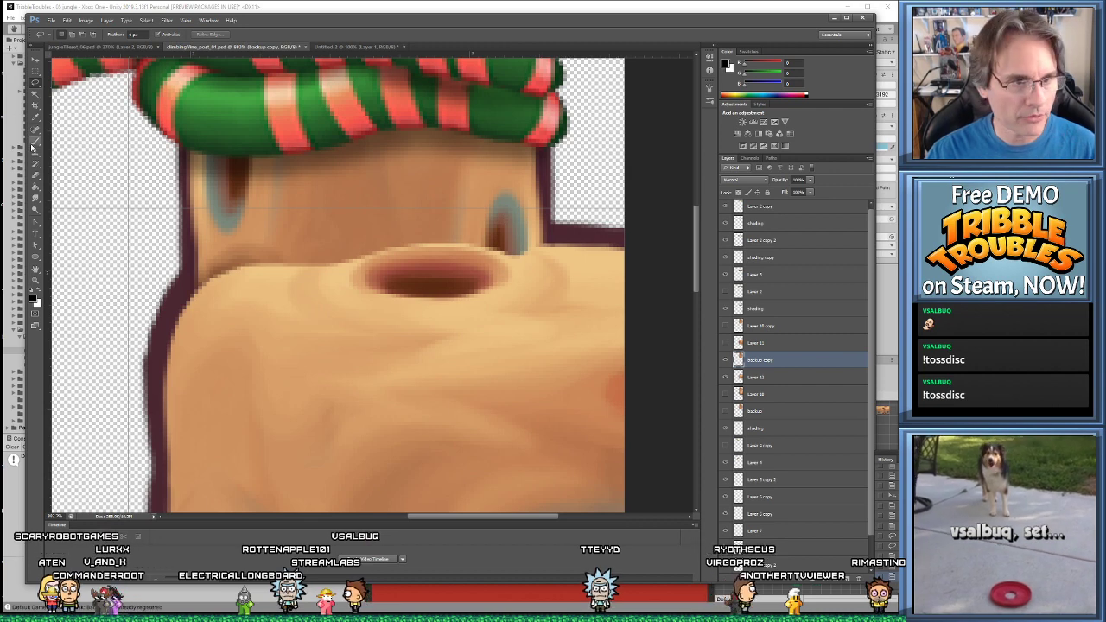
Smudge the seam around the stump's upper knot hole with a resized Smudge brush
left_click_drag(34, 197, 73, 213)
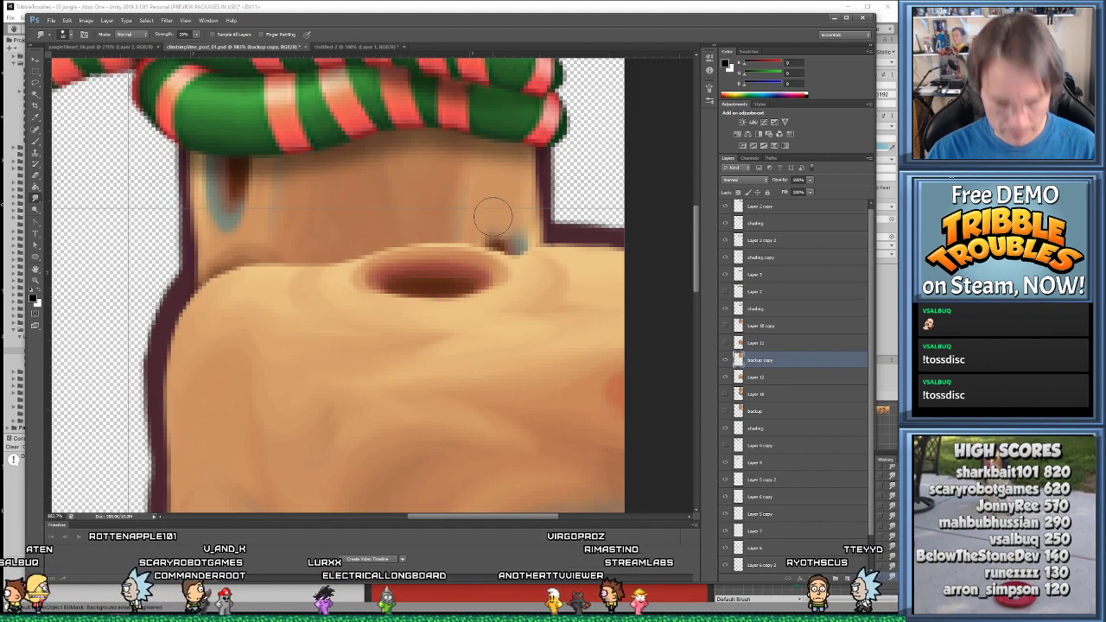
left_click(67, 36)
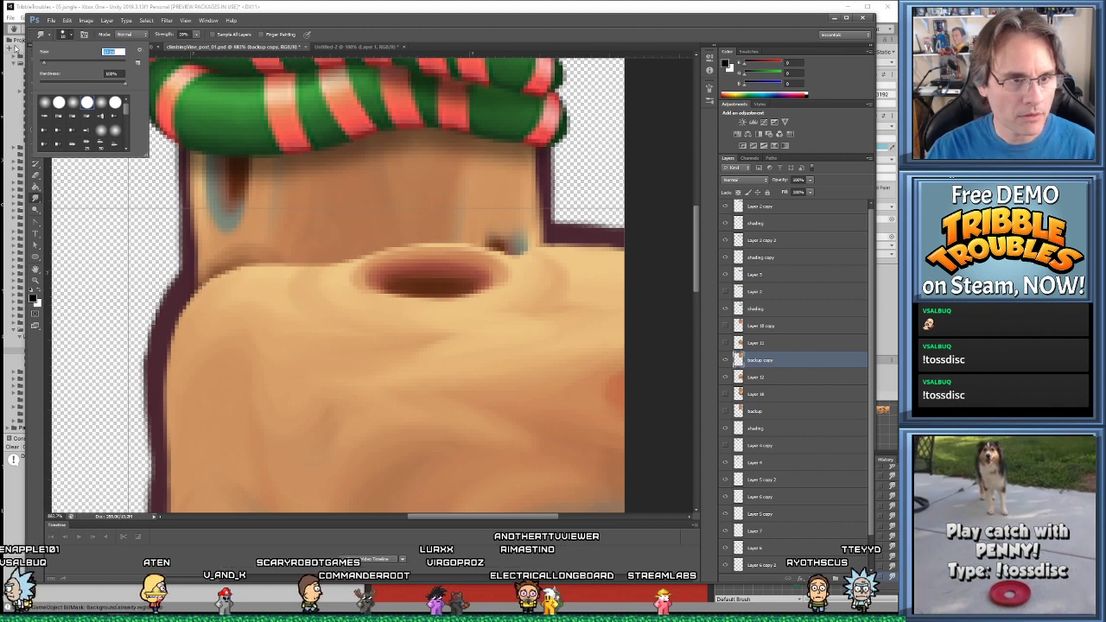
key("Escape")
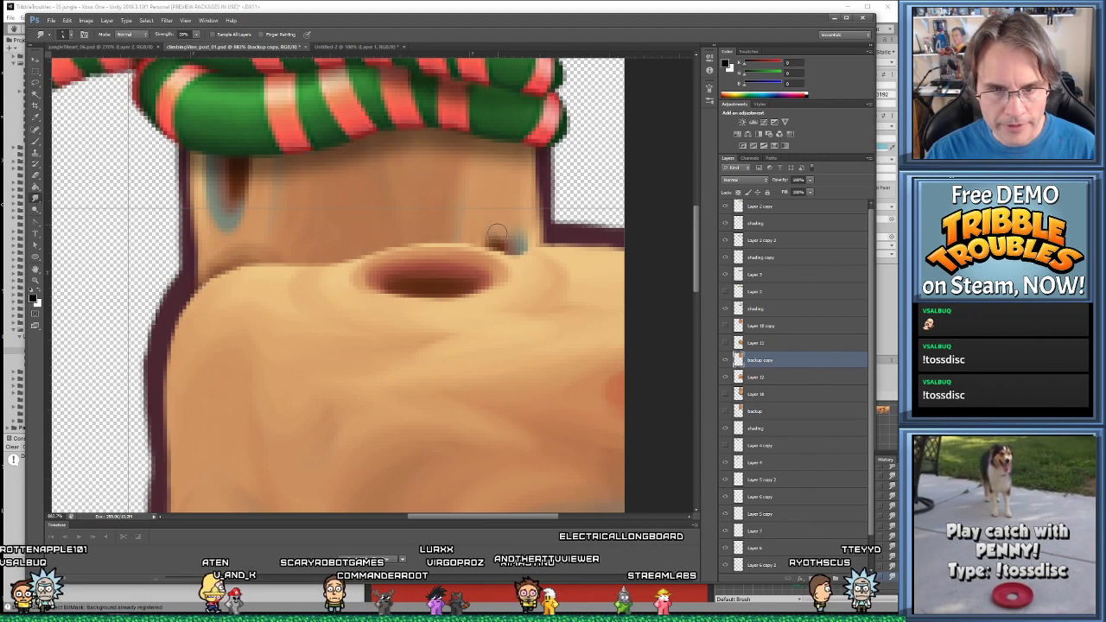
scroll(497, 234, "up", 2, "alt")
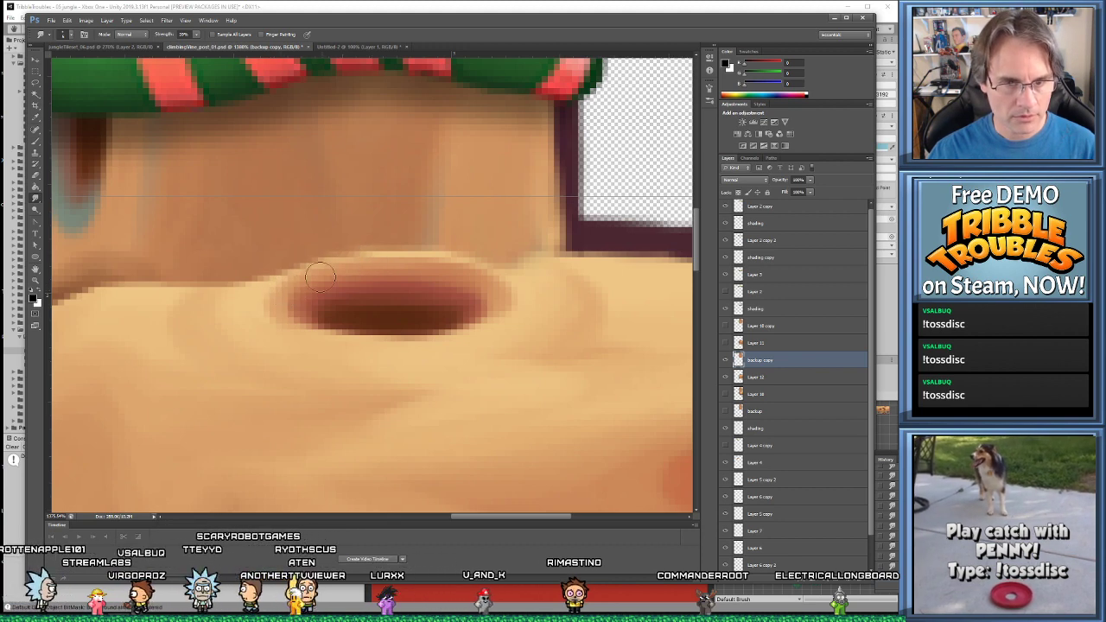
scroll(365, 264, "down", 5, "alt")
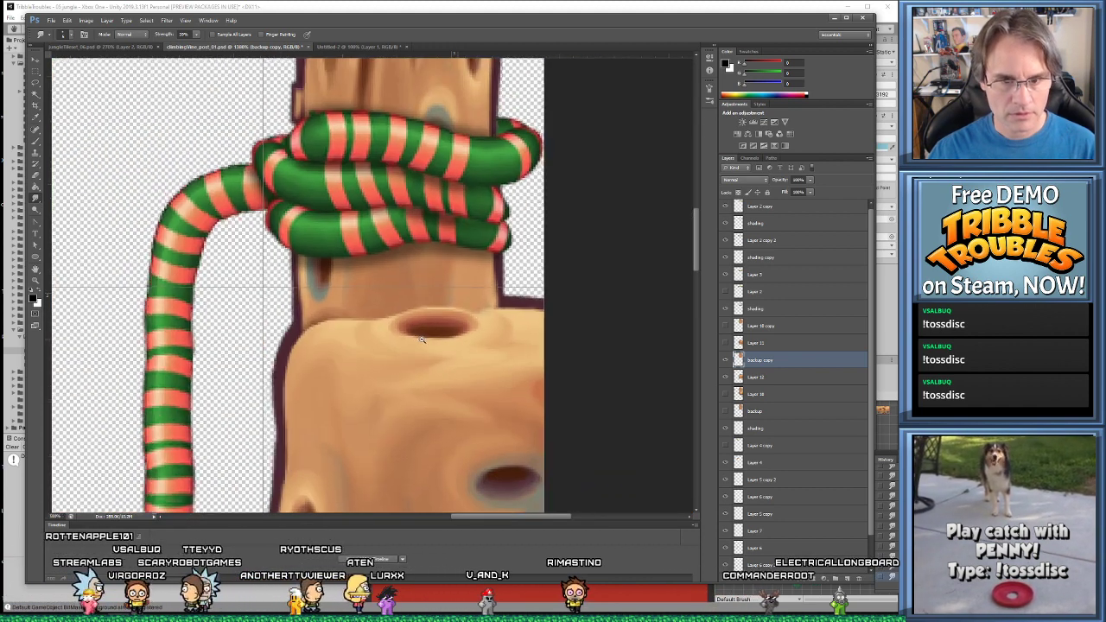
Smudge further around the knot hole and left trunk edge, zooming out to check the blend
scroll(448, 336, "up", 5, "alt")
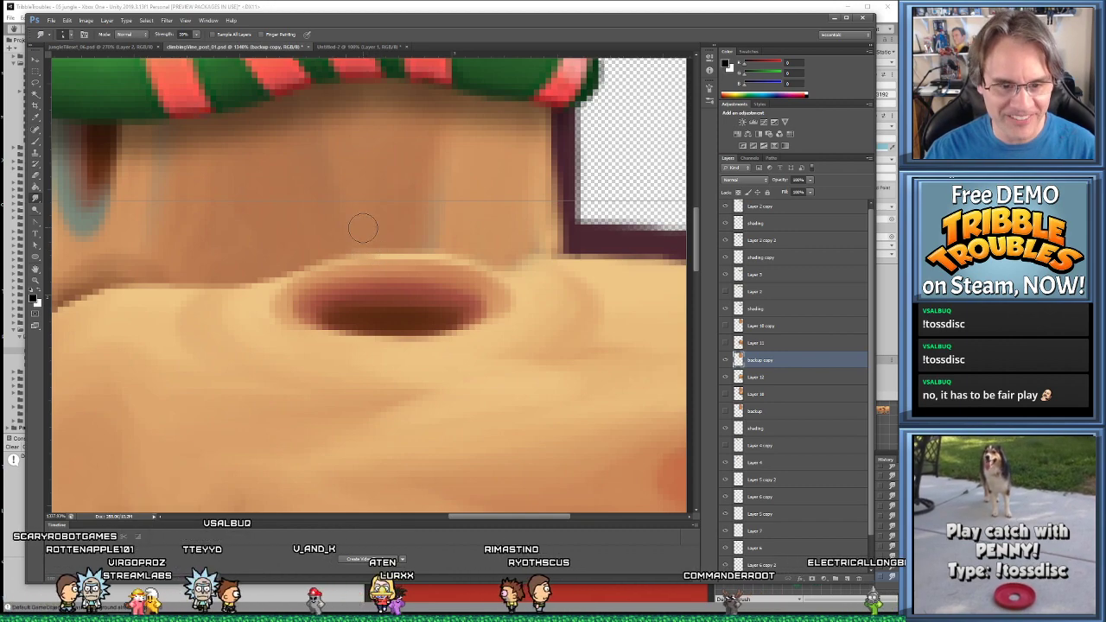
key("ctrl+minus")
scroll(304, 286, "down", 2, "alt")
scroll(302, 294, "up", 4, "alt")
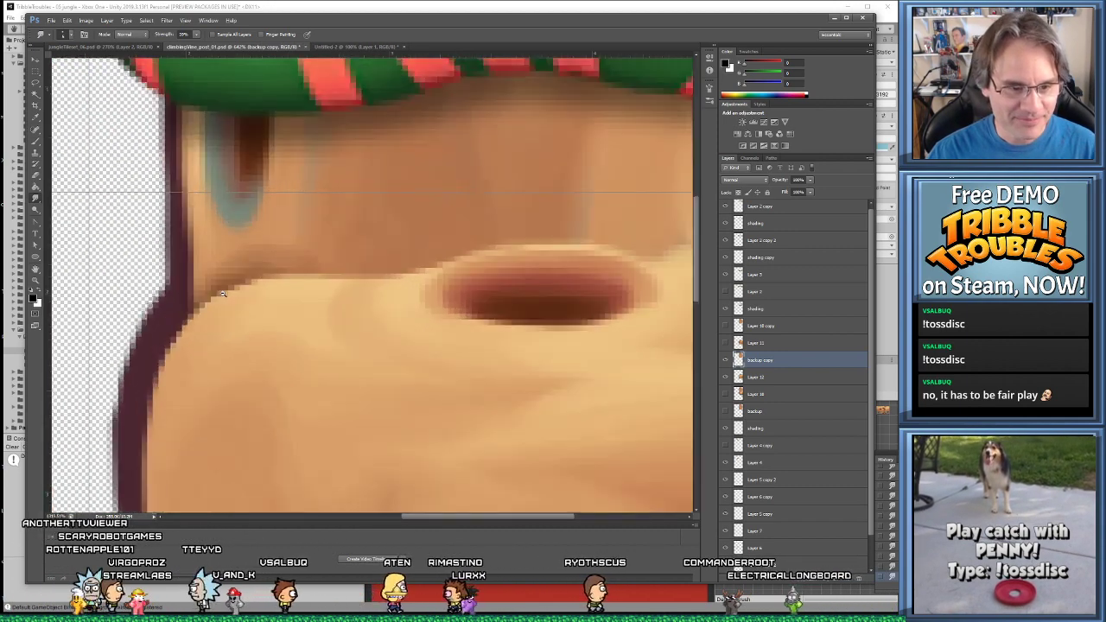
scroll(298, 310, "down", 3, "alt")
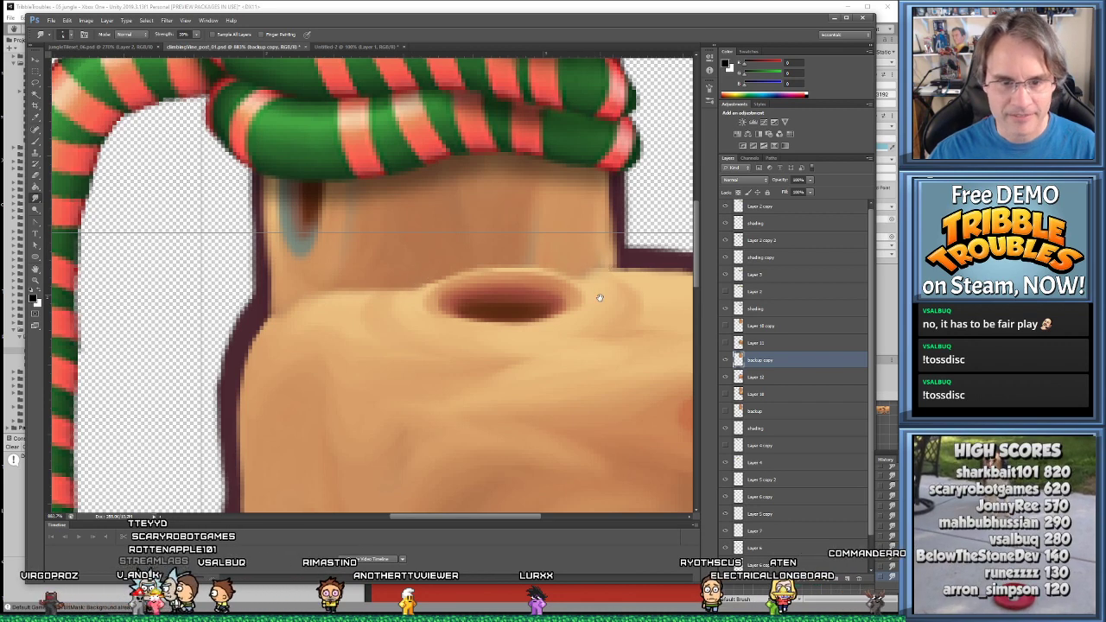
key("ctrl+minus")
key("ctrl+minus")
key("ctrl+minus")
key("ctrl+minus")
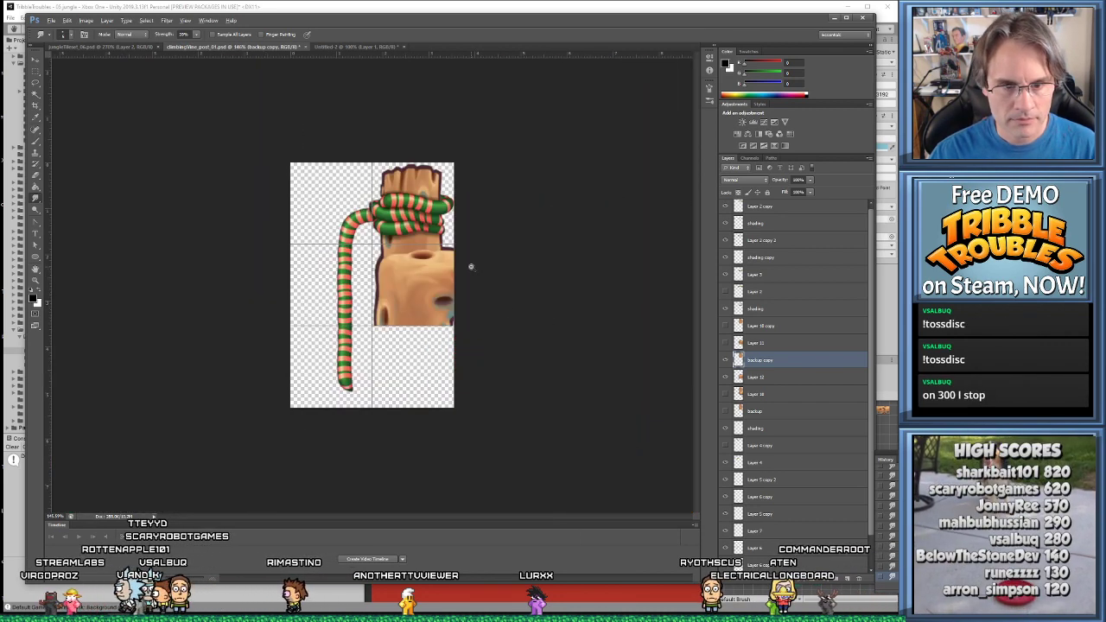
left_click_drag(422, 238, 422, 237)
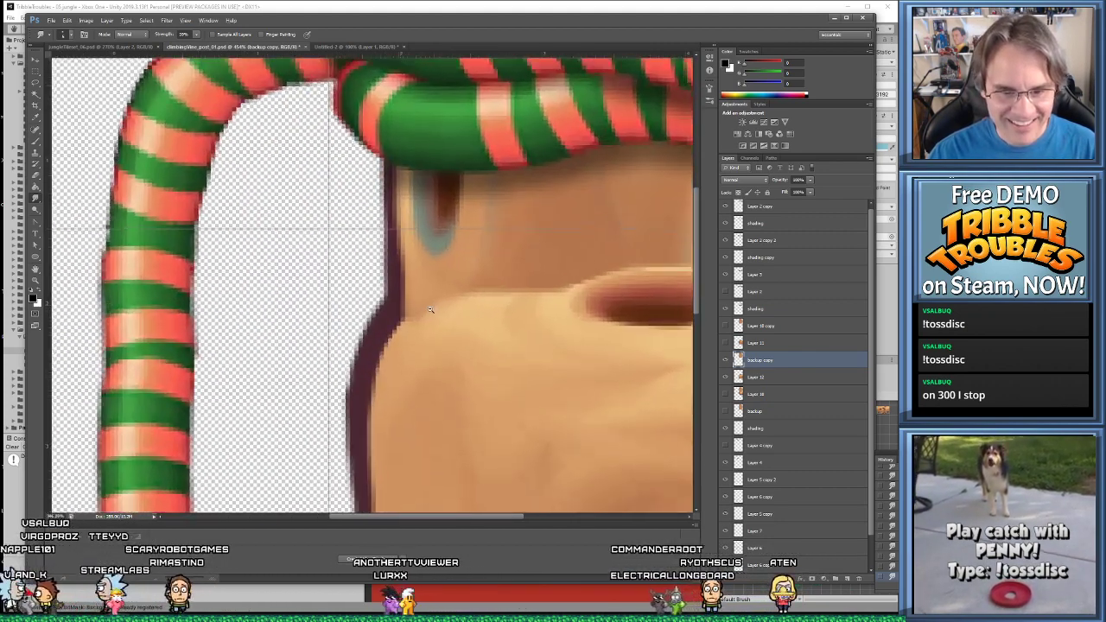
mouse_move(423, 309)
left_mouse_down()
mouse_move(415, 328)
mouse_move(440, 317)
mouse_move(432, 283)
left_mouse_up()
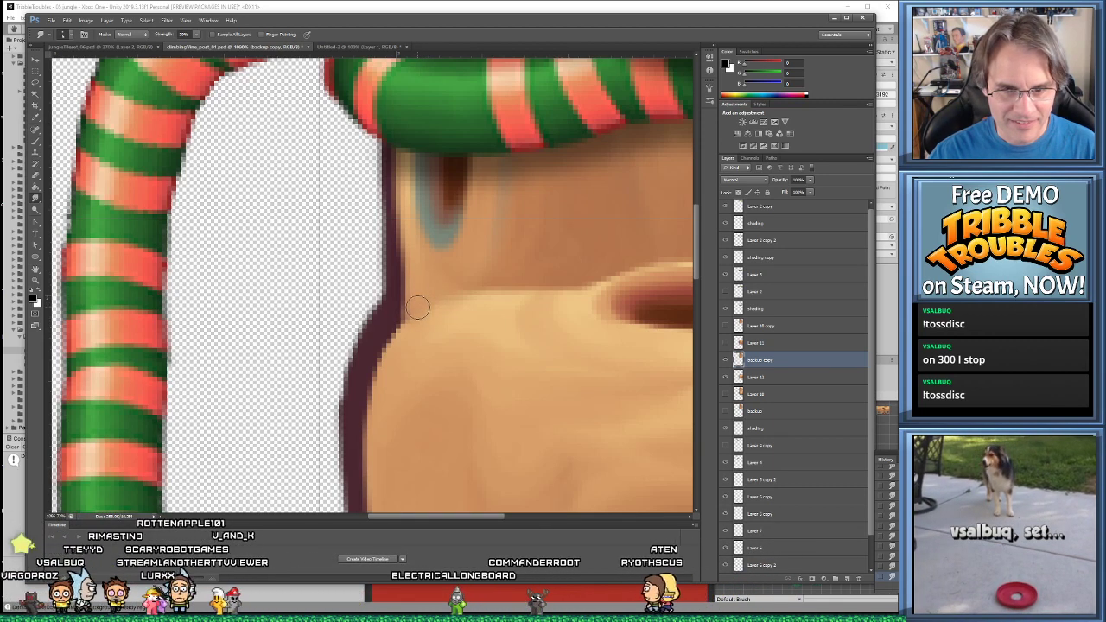
scroll(489, 283, "down", 4, "alt")
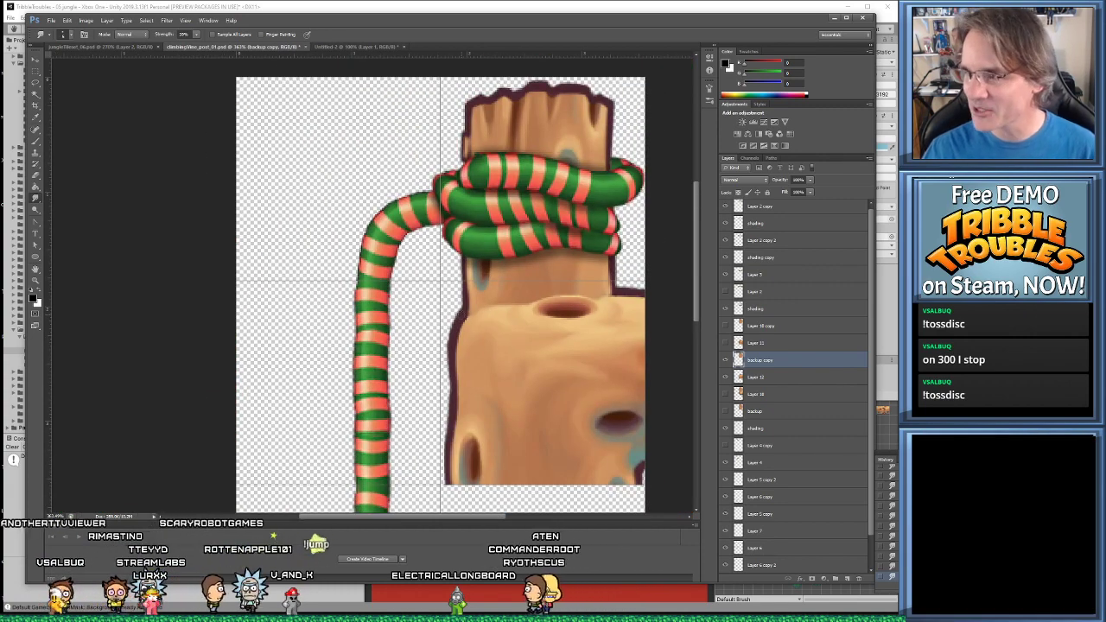
scroll(497, 340, "down", 1, "alt")
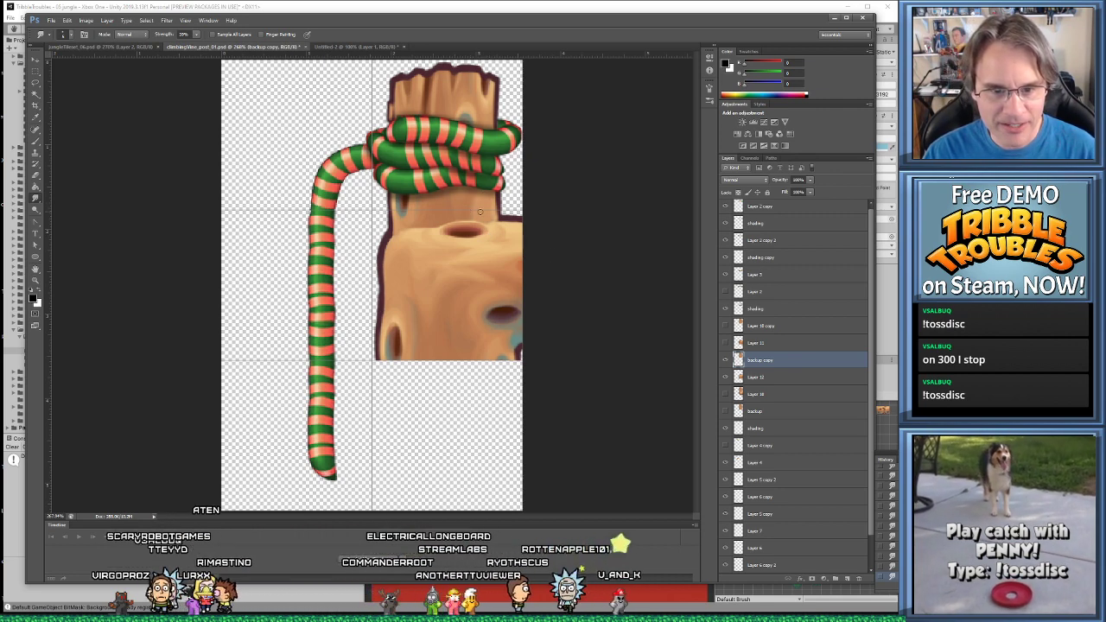
scroll(488, 212, "up", 3, "alt")
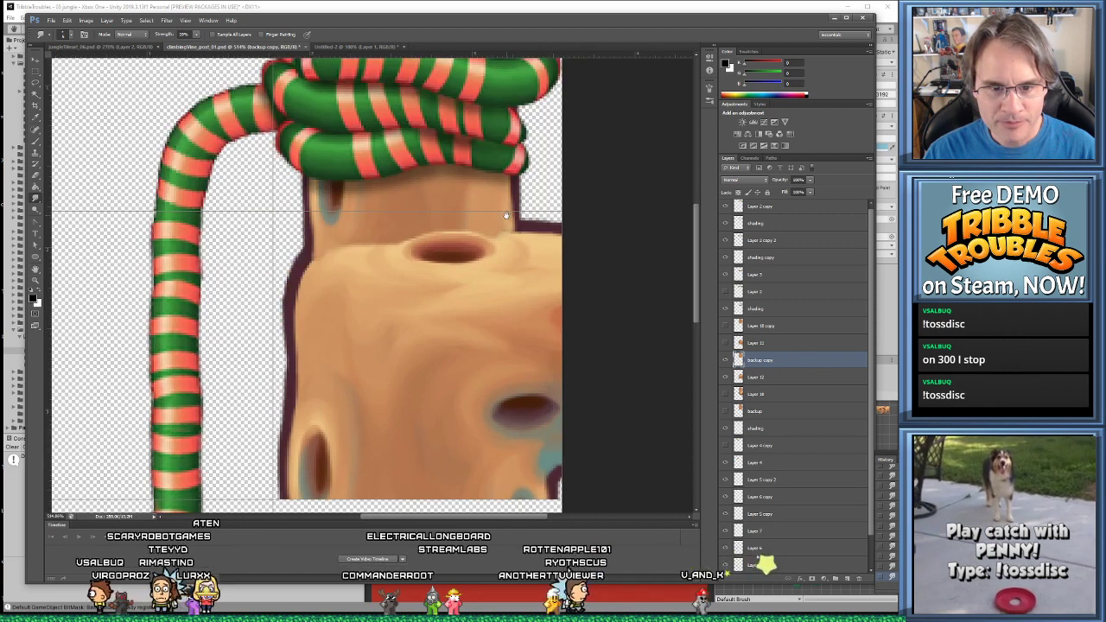
scroll(470, 200, "up", 4, "alt")
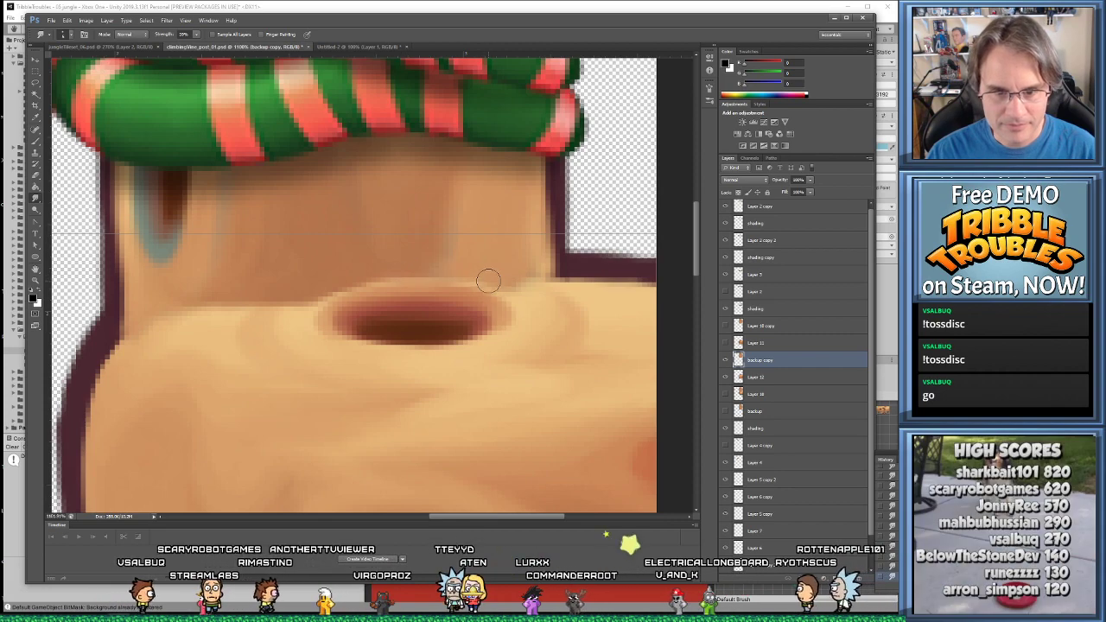
scroll(516, 288, "down", 5, "alt")
scroll(431, 311, "down", 2, "alt")
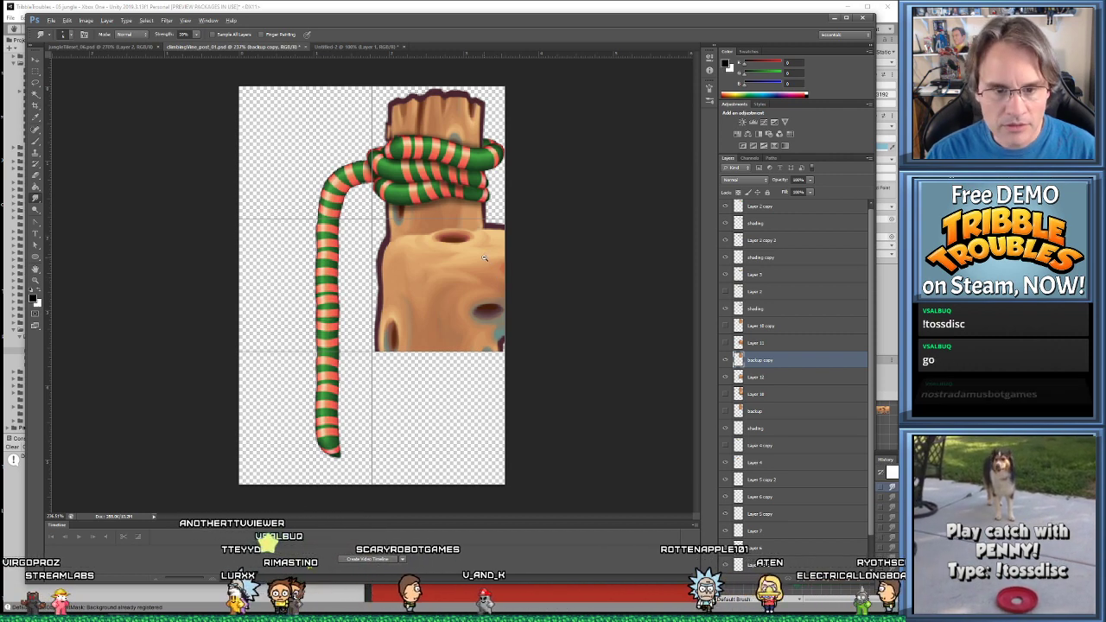
scroll(483, 256, "up", 5, "alt")
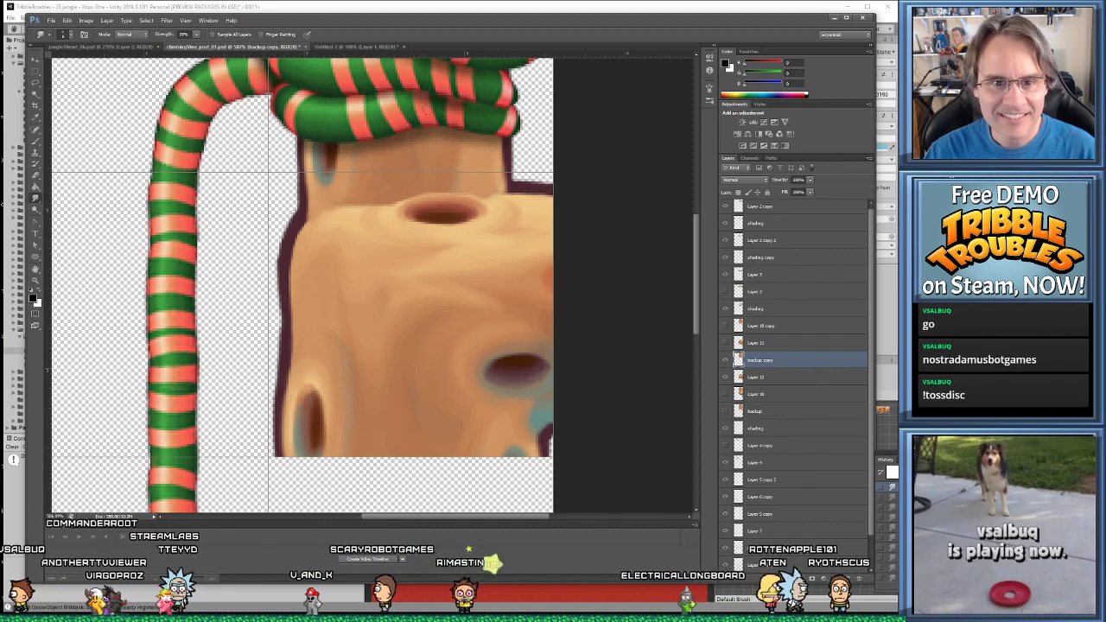
scroll(430, 195, "up", 3, "alt")
Undo the last two strokes to compare the hole's shading before and after
key("ctrl+z")
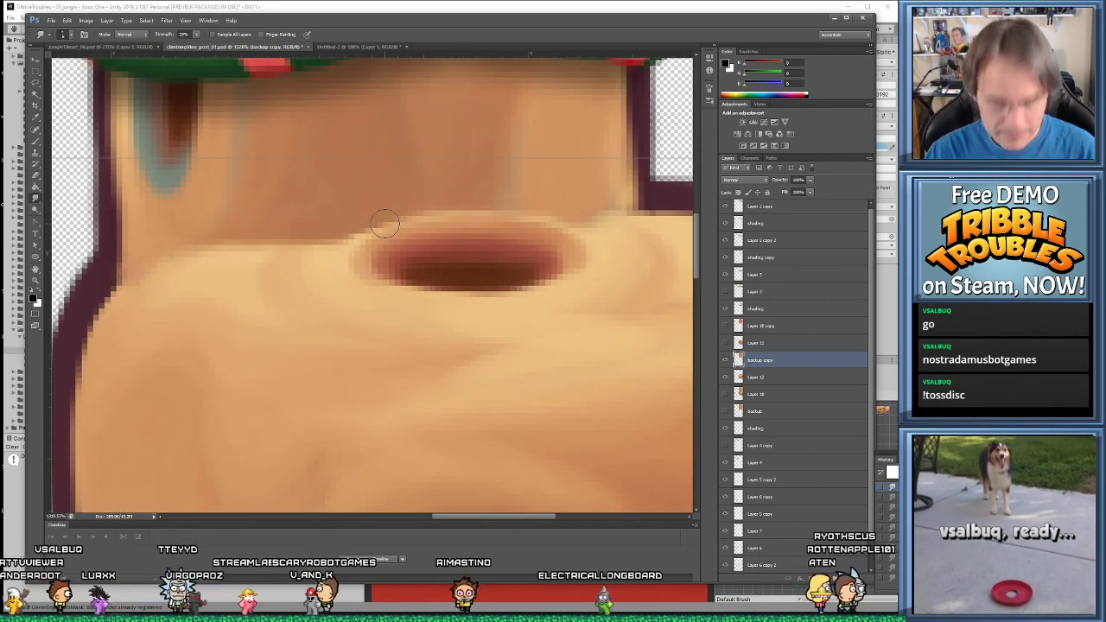
key("ctrl+z")
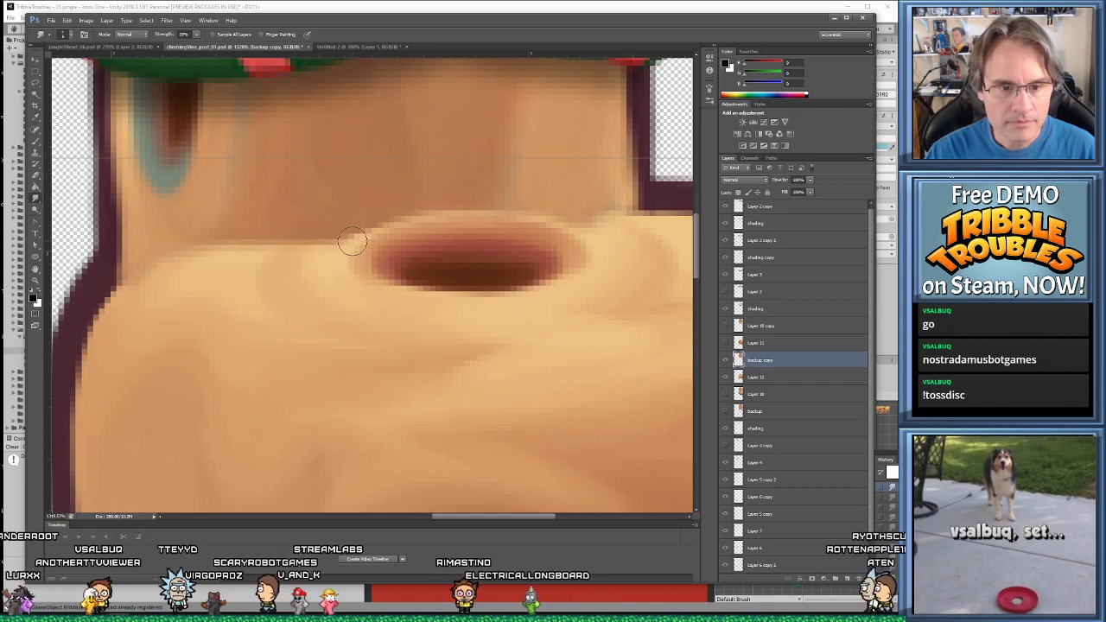
left_click(65, 33)
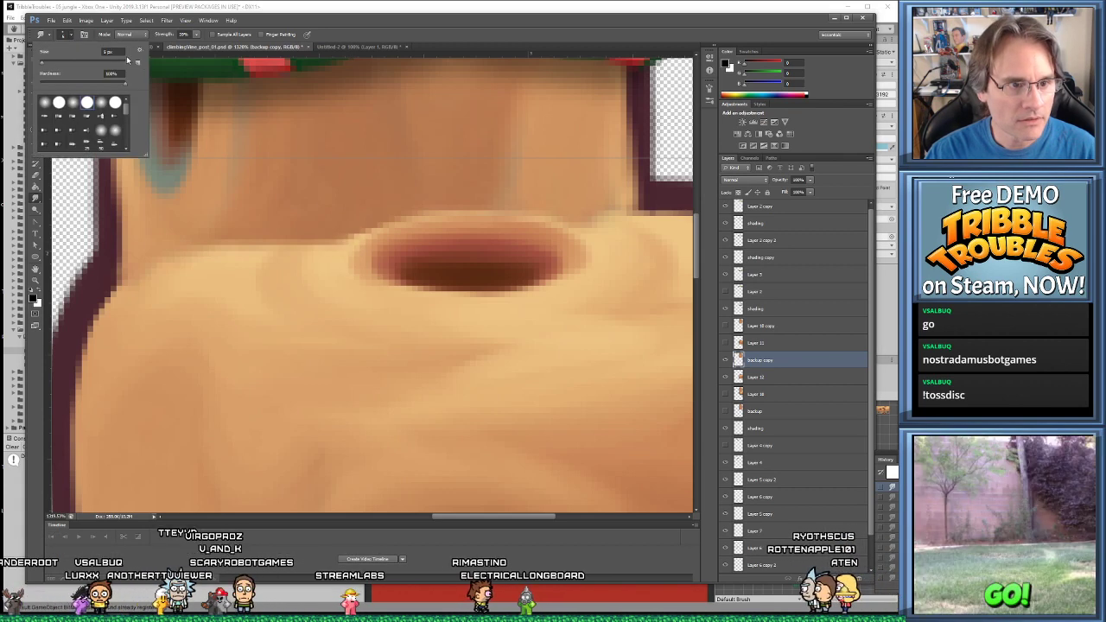
left_click(7, 53)
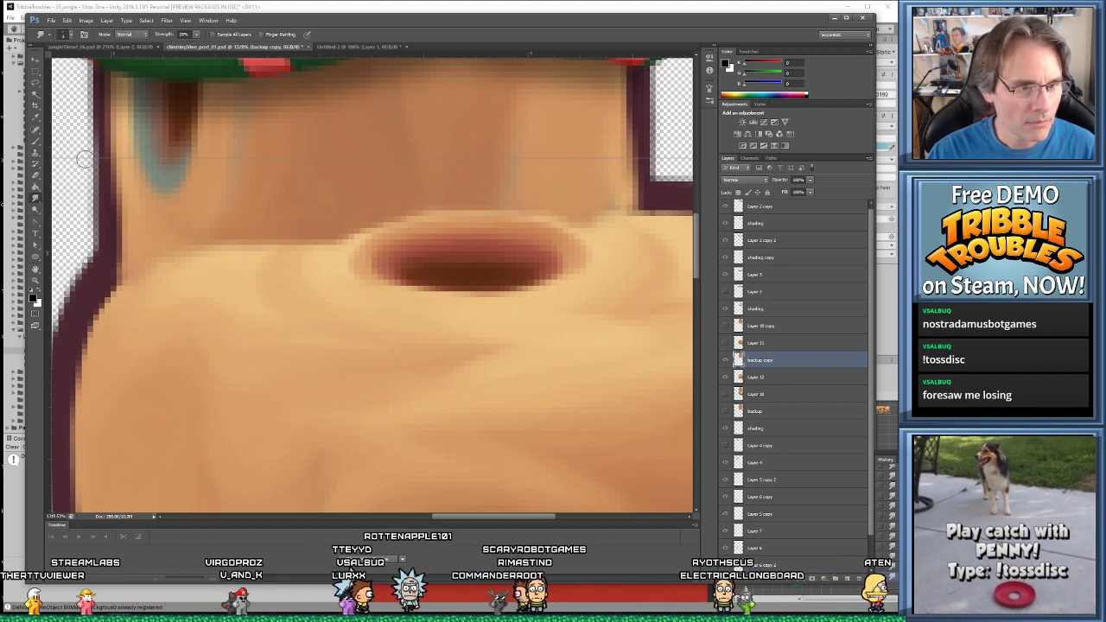
Reselect the Smudge tool at 20% strength with a resized brush and soften the hole's rim
left_click(35, 198)
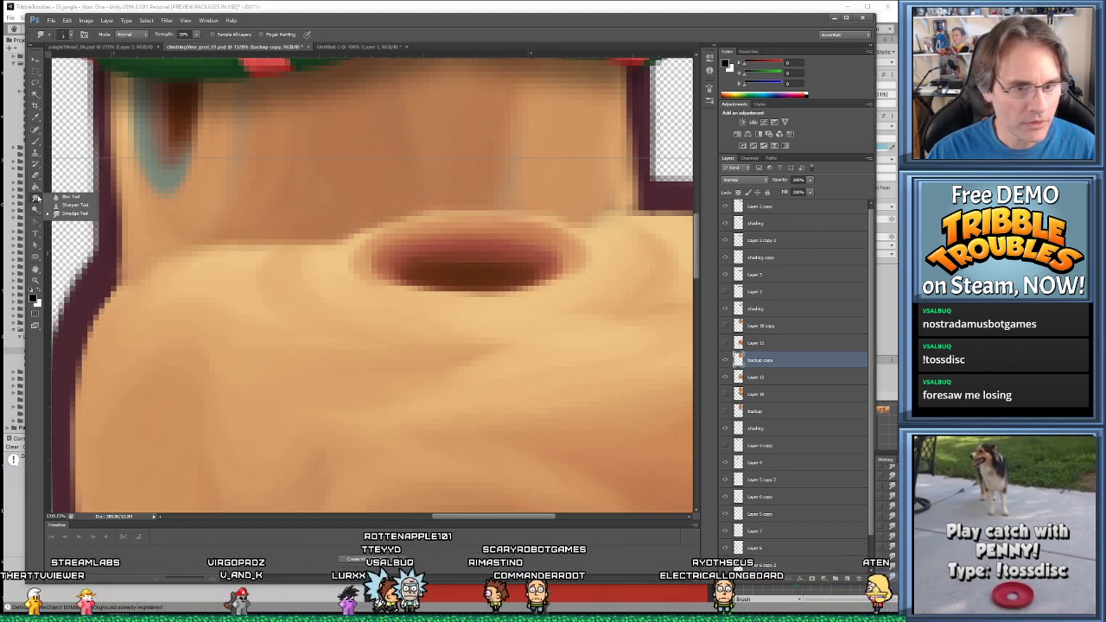
left_click(36, 62)
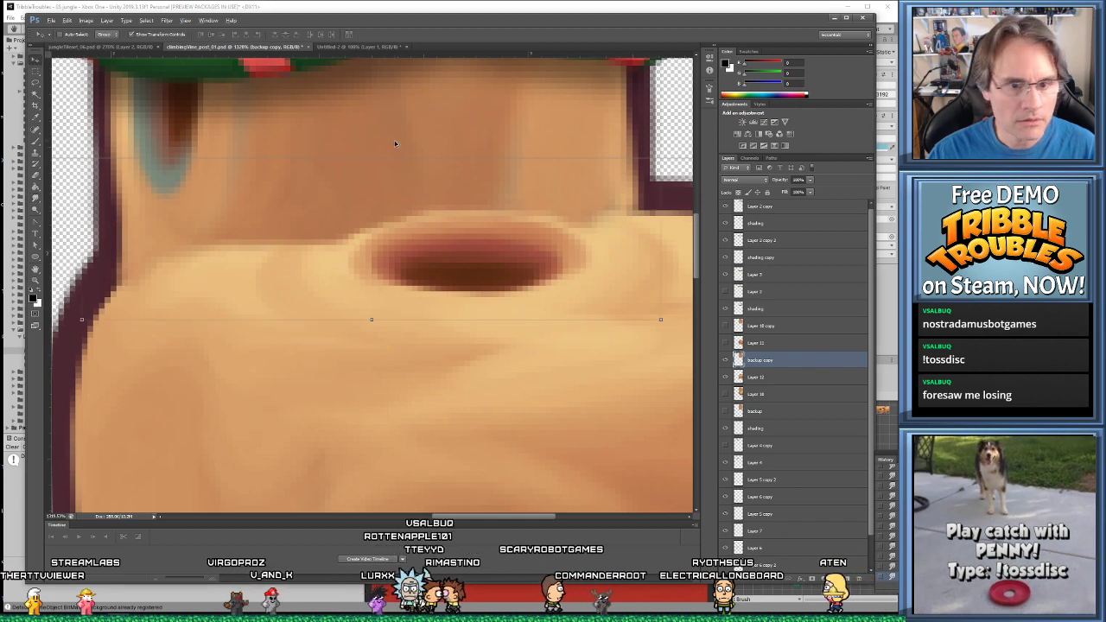
left_click(36, 199)
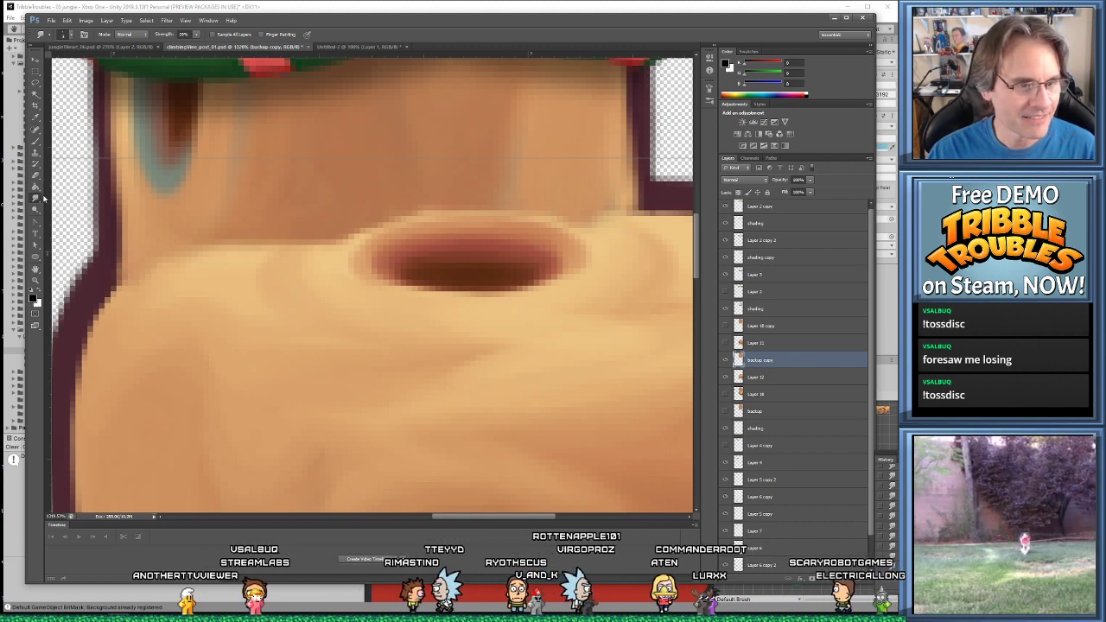
left_click(66, 36)
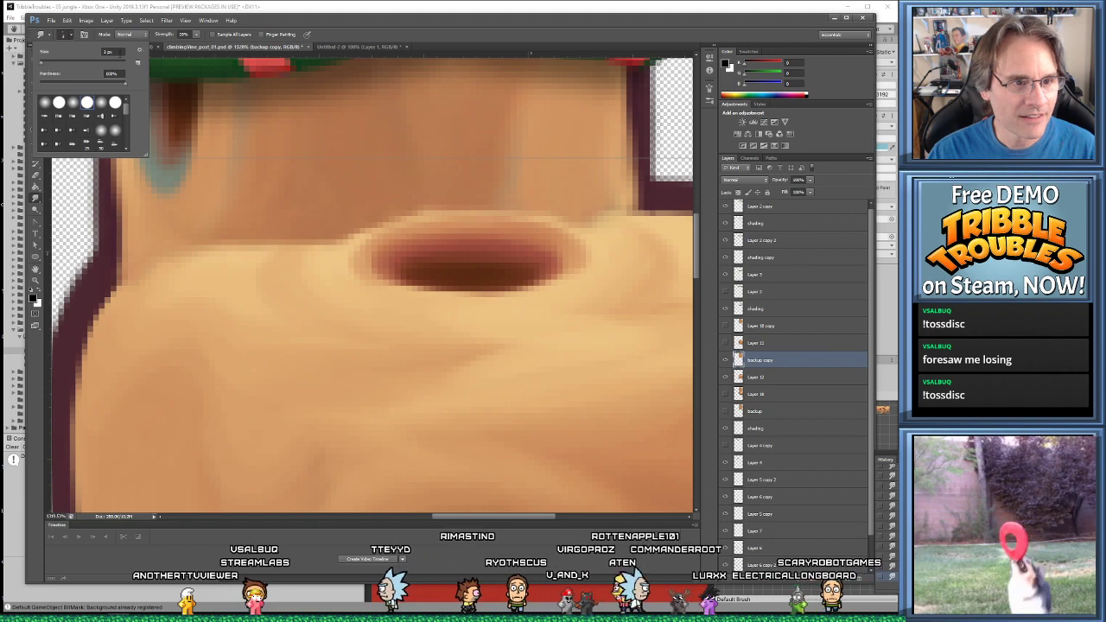
key("Return")
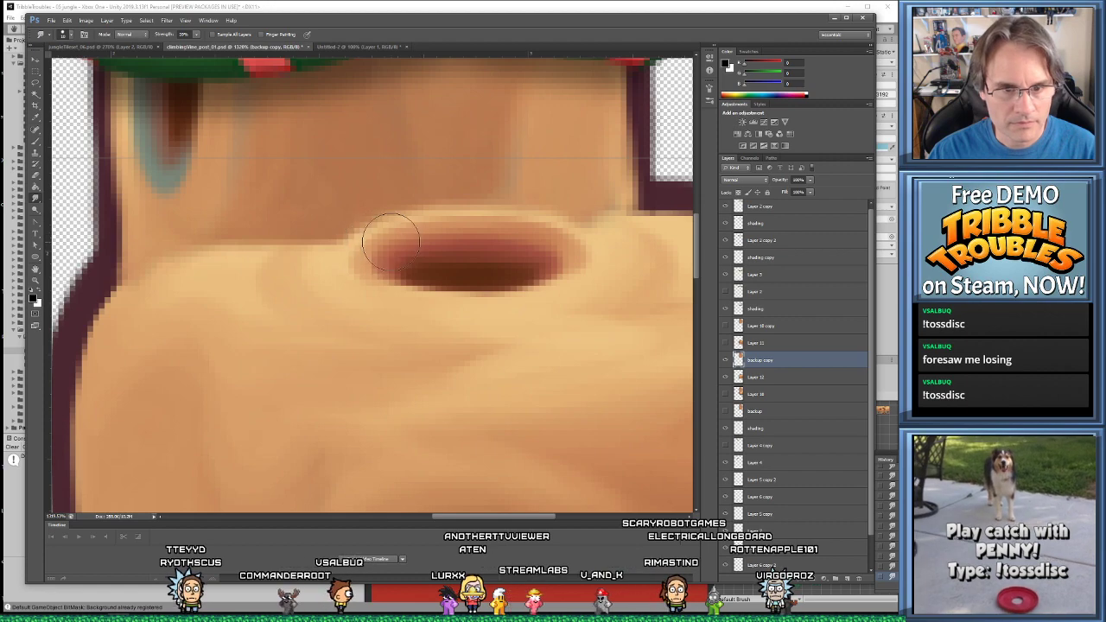
mouse_move(530, 337)
left_mouse_down()
mouse_move(467, 342)
mouse_move(543, 313)
left_mouse_up()
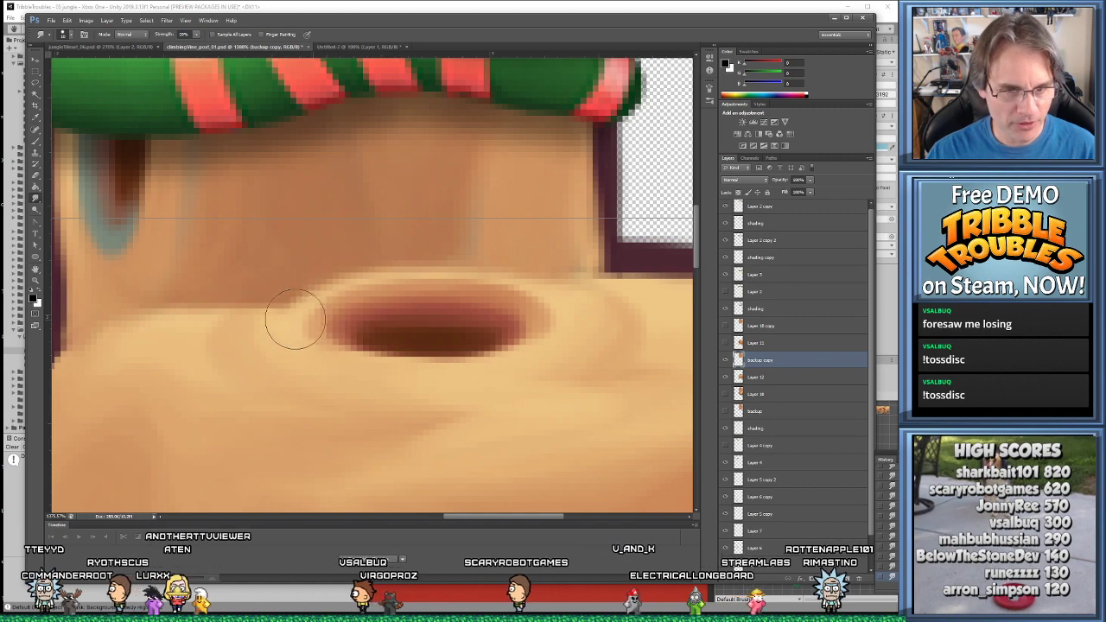
Drag a duplicate of the Layer 12 stump section downward below the original
scroll(397, 300, "down", 10, "alt")
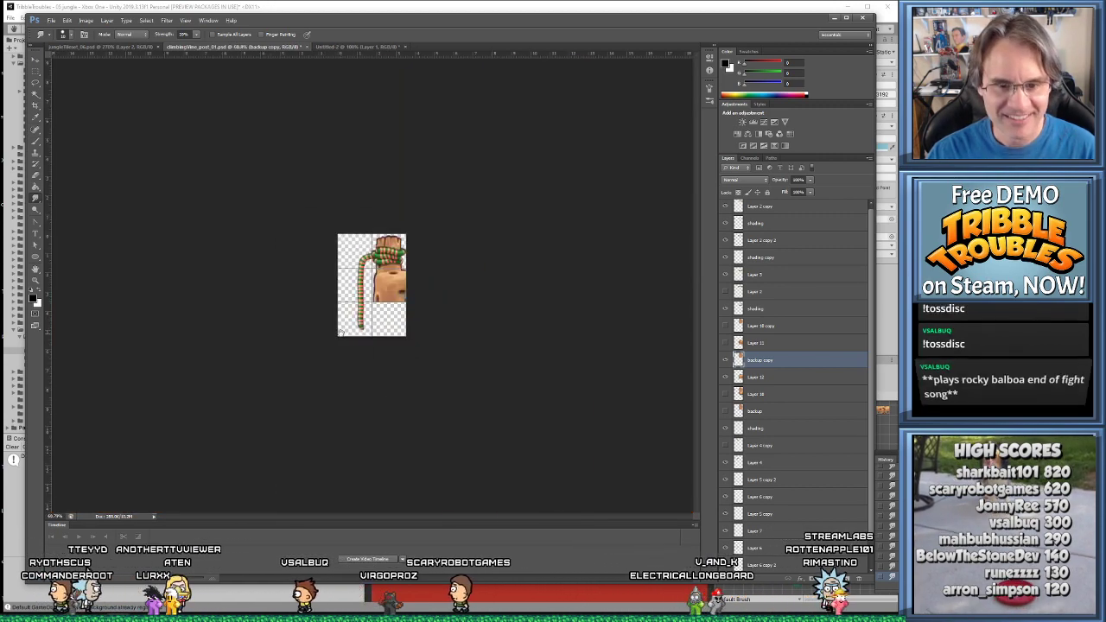
scroll(397, 300, "up", 5, "alt")
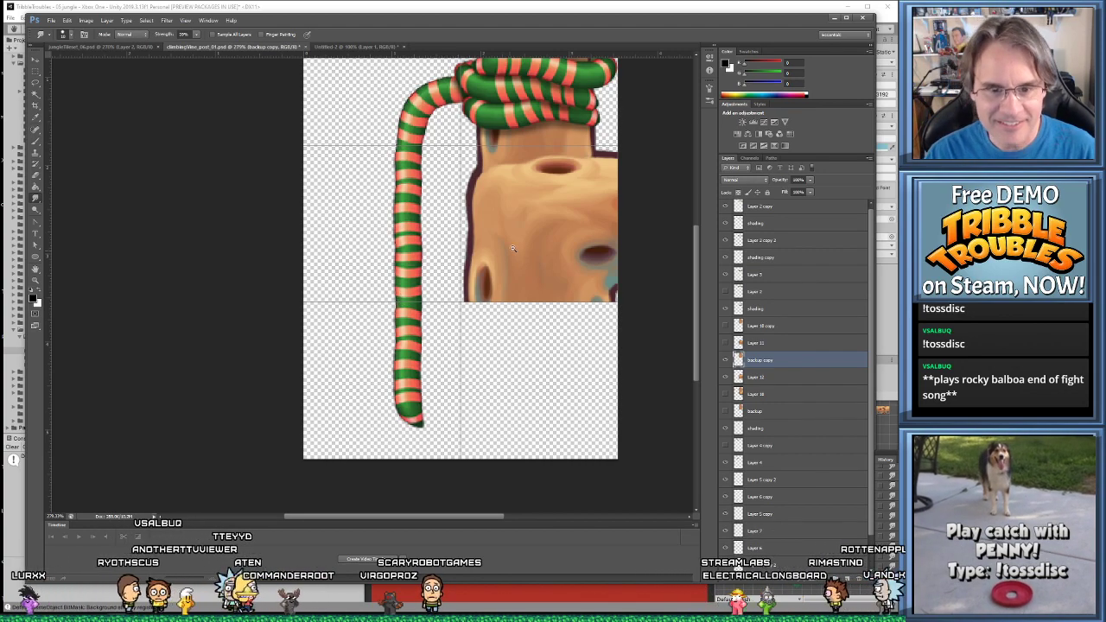
scroll(511, 249, "down", 5, "alt")
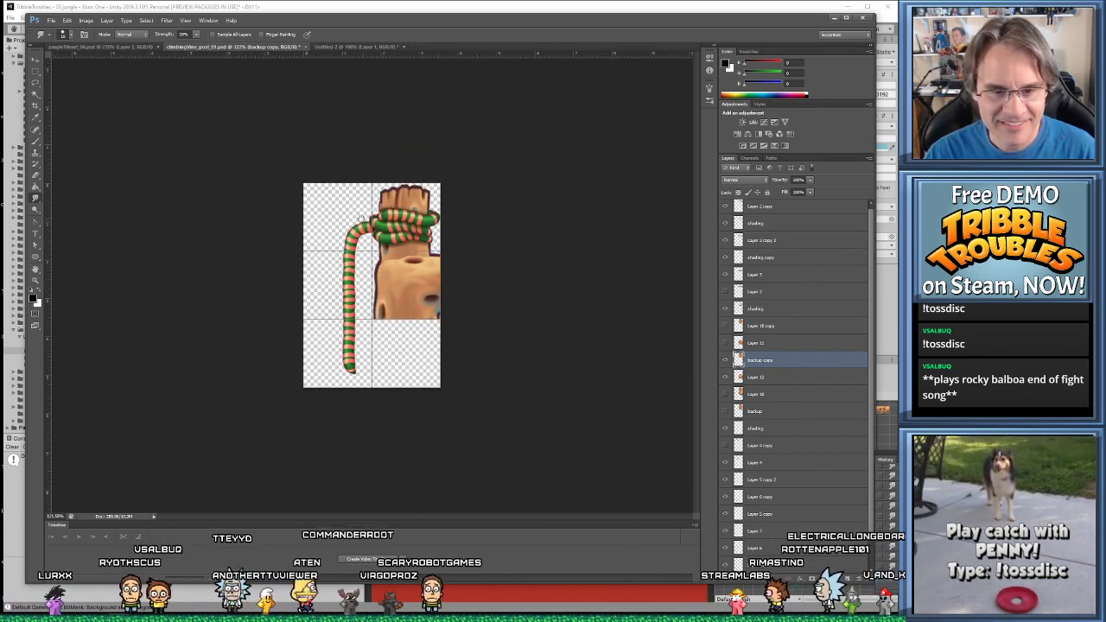
scroll(360, 219, "up", 3, "alt")
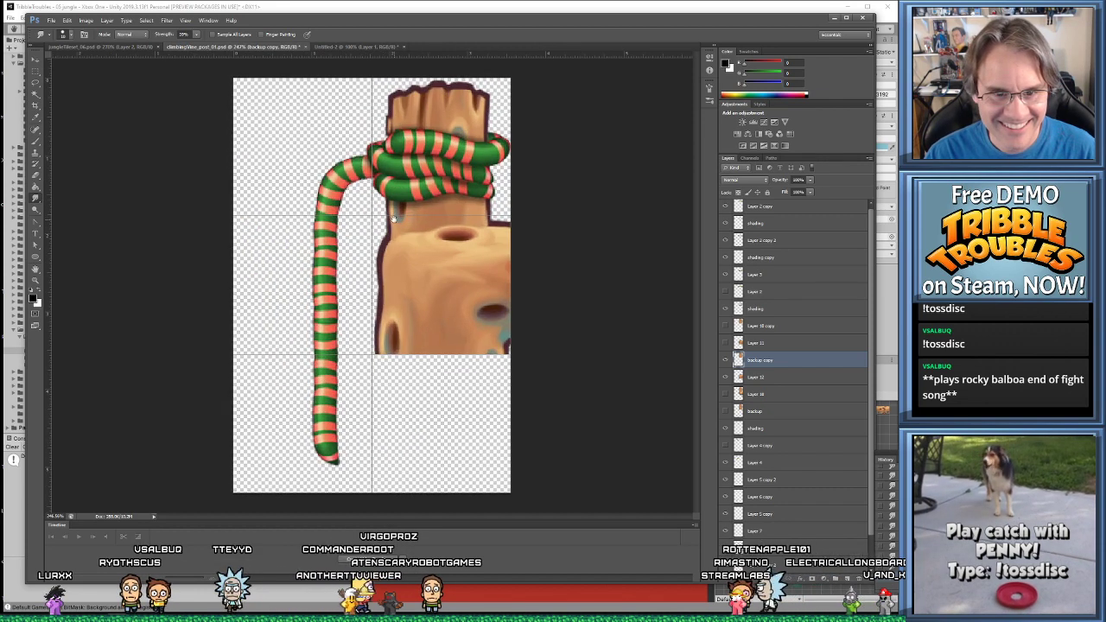
scroll(394, 218, "down", 1, "alt")
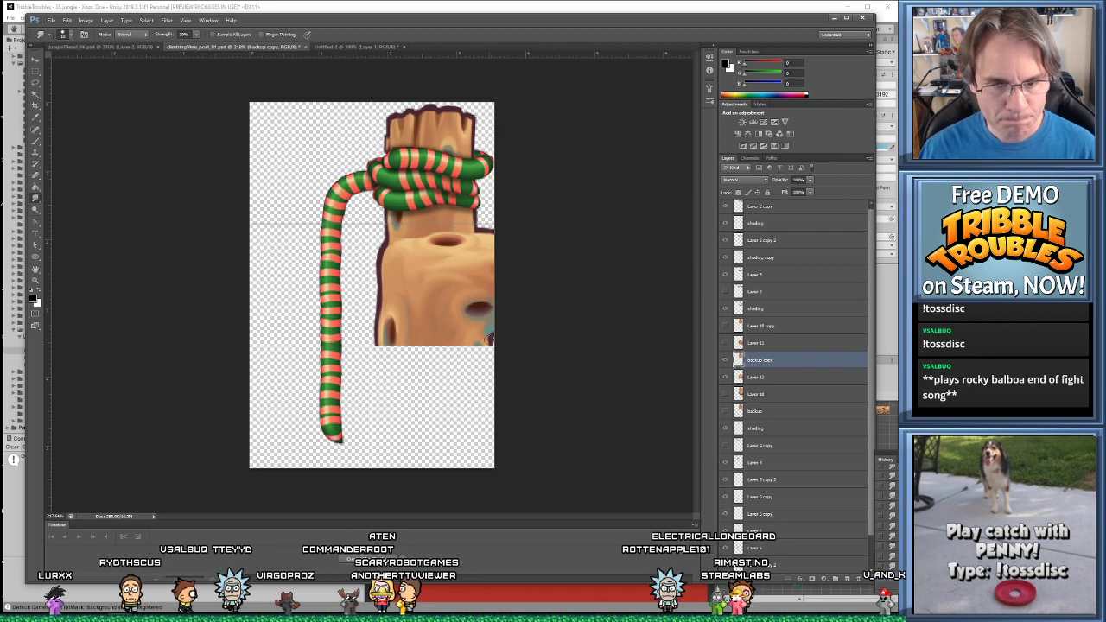
left_click(37, 61)
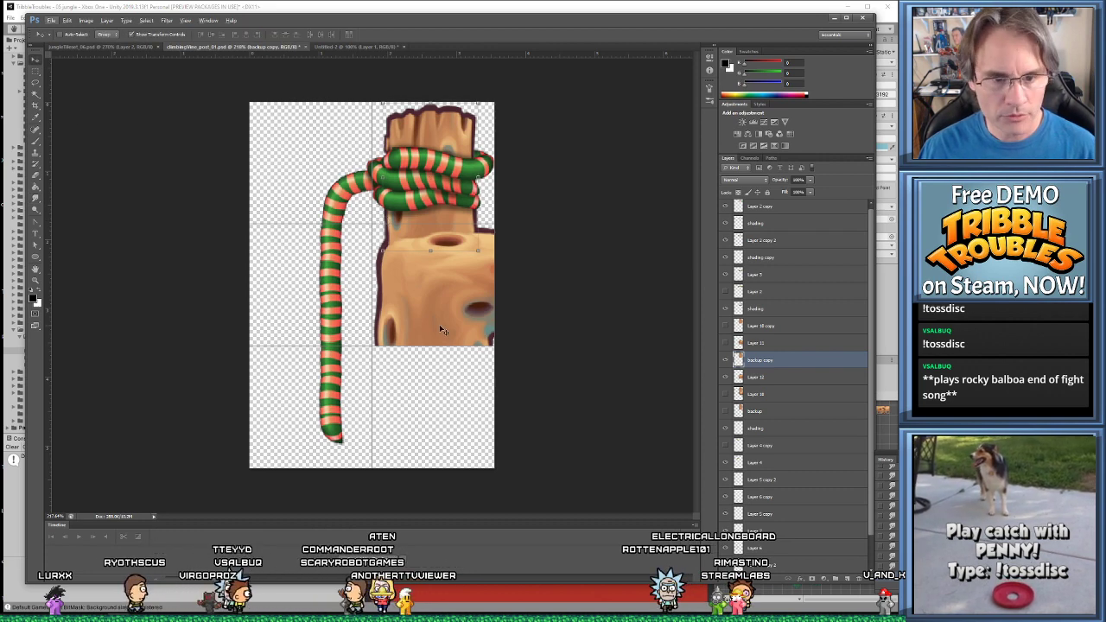
left_click_drag(441, 329, 457, 406)
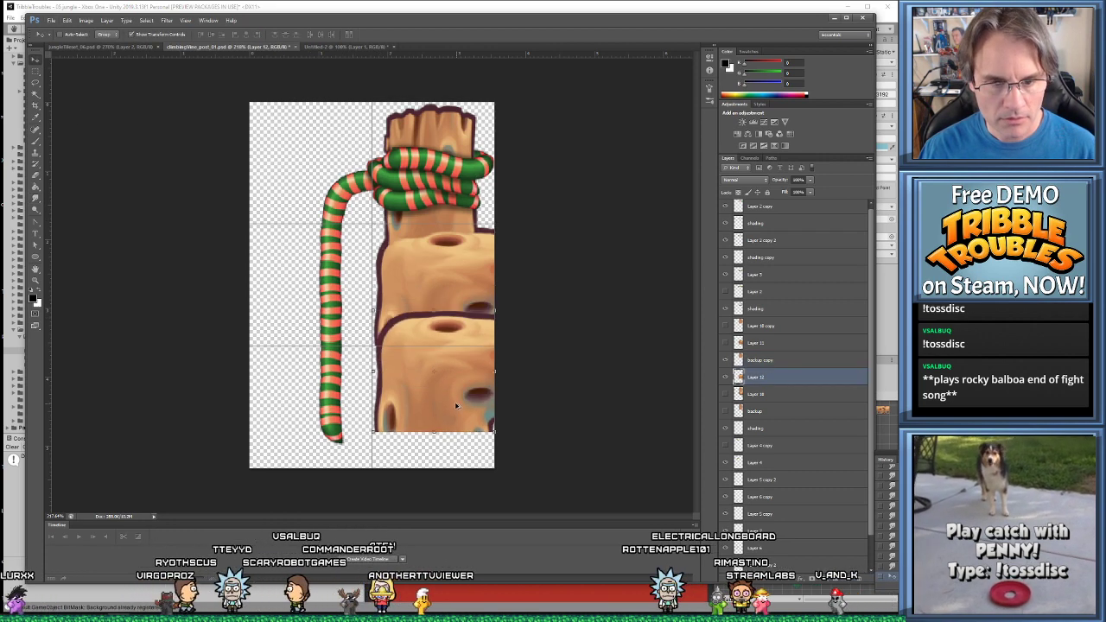
Flip the copied section vertically and nudge it up to close the seam at the join
left_click(66, 19)
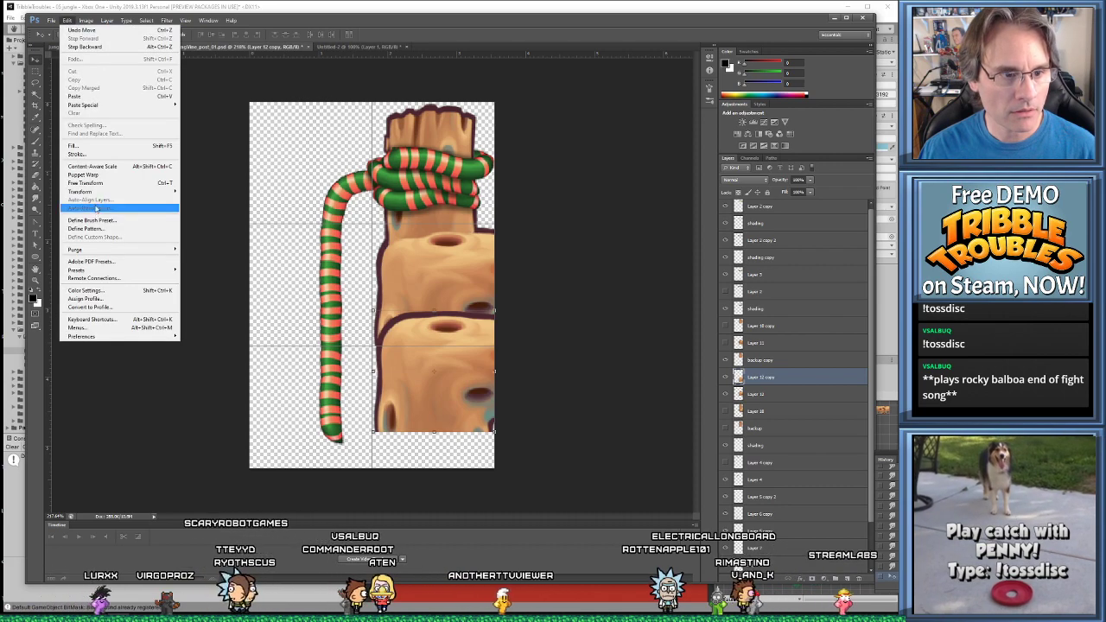
mouse_move(97, 192)
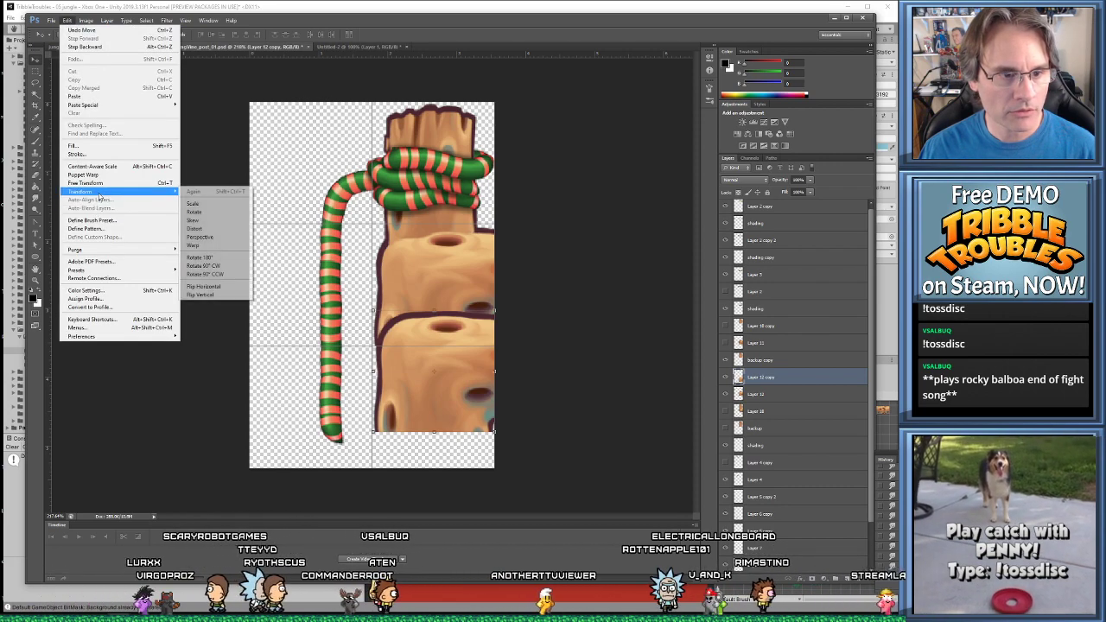
left_click(201, 295)
key("ctrl+plus")
key("ctrl+plus")
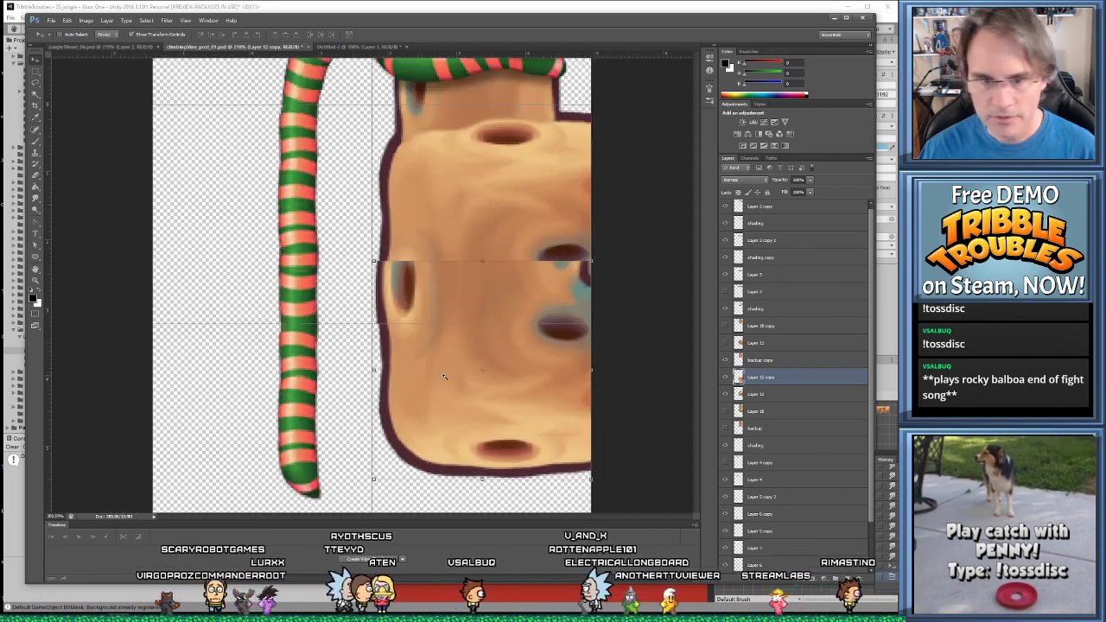
key("Down")
key("Down")
key("Down")
key("Down")
key("Down")
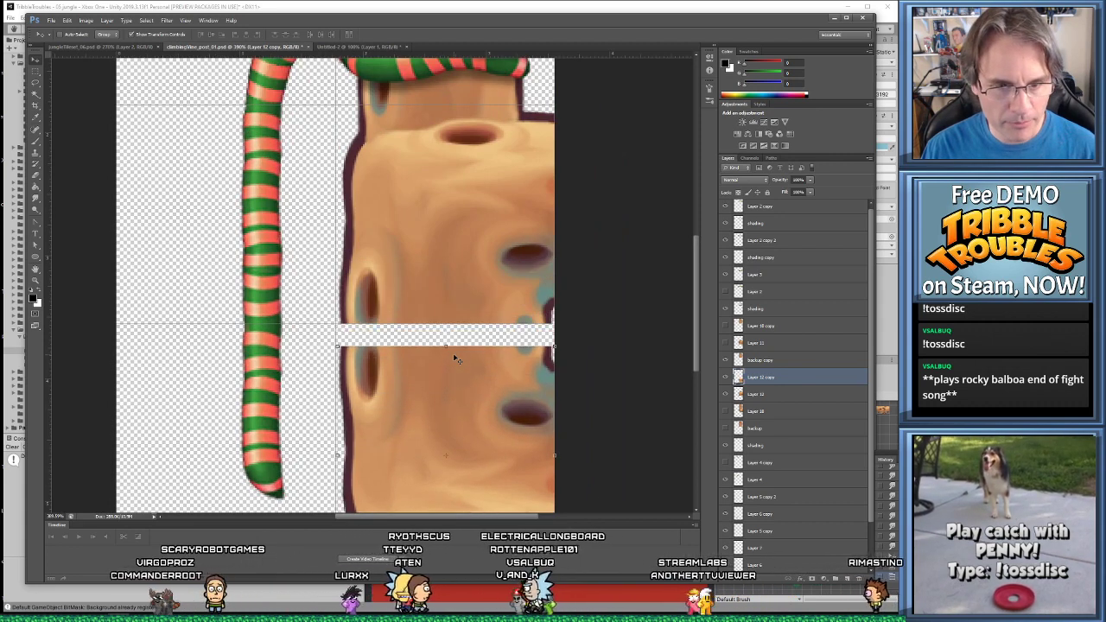
key("Up")
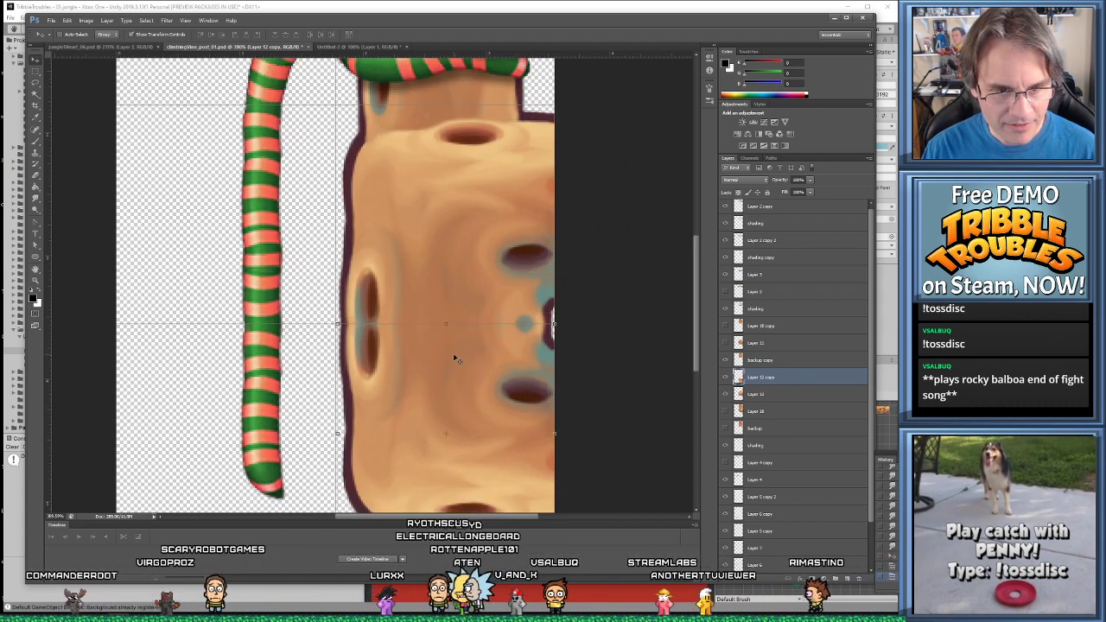
scroll(406, 335, "down", 3, "alt")
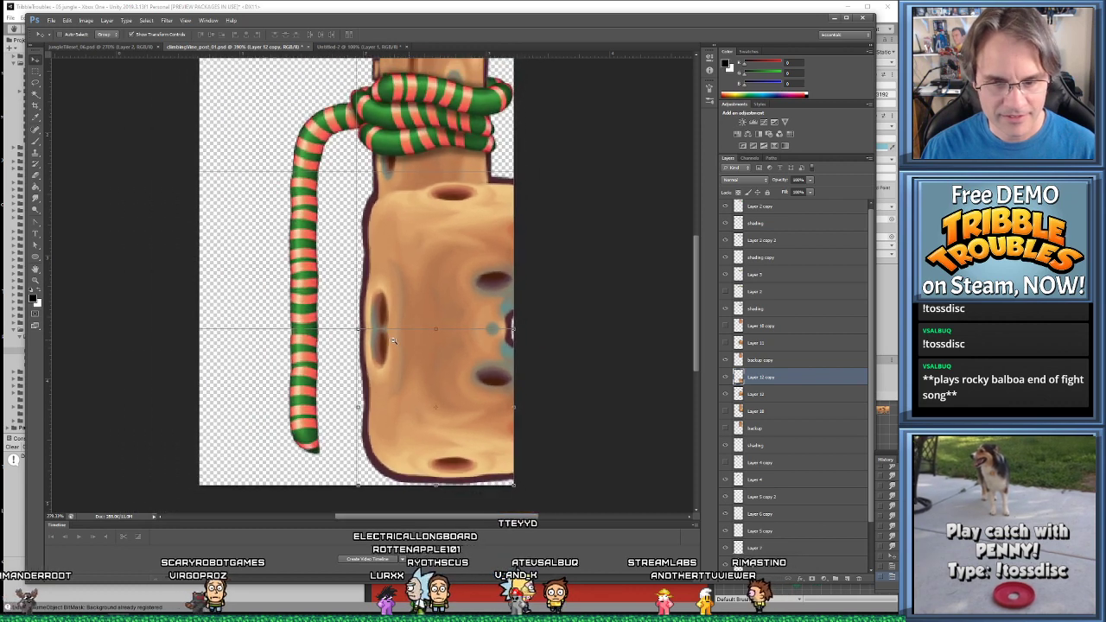
Marquee-select the lower part of the stump body and delete it
left_click(36, 72)
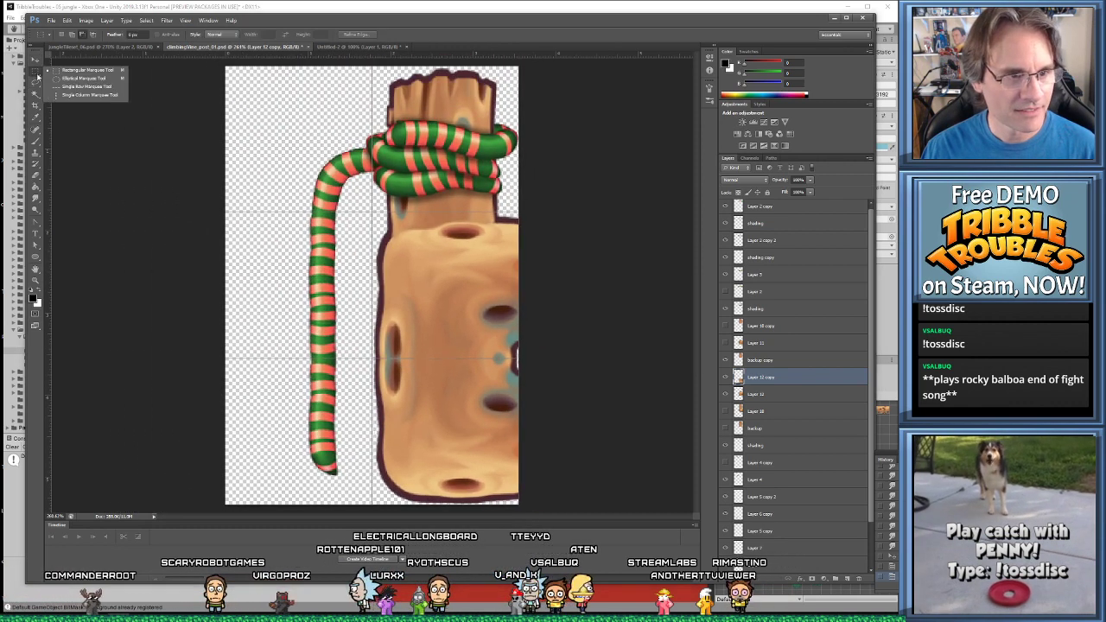
left_click(519, 467)
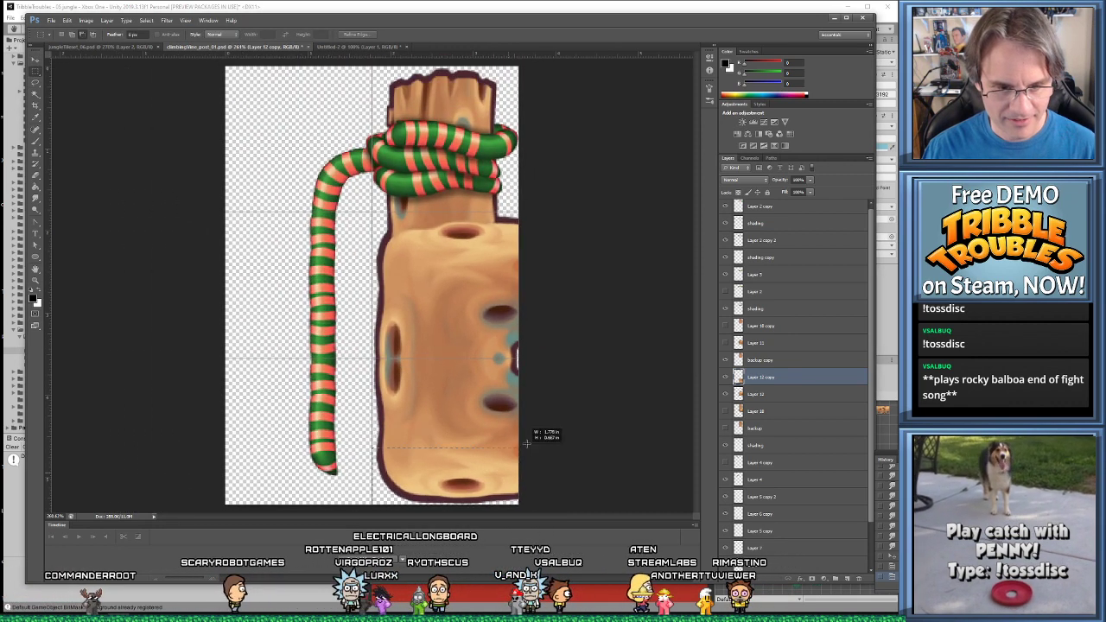
left_click_drag(582, 371, 564, 371)
key("Delete")
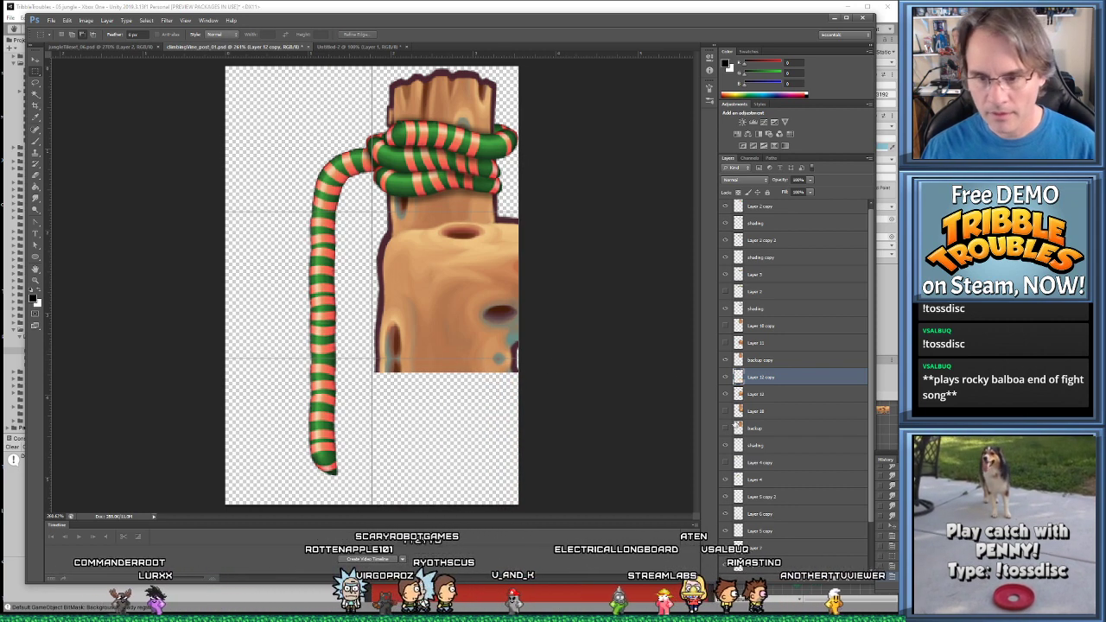
Toggle visibility of the backup and Layer 12 copy layers to check the cut
left_click(726, 360)
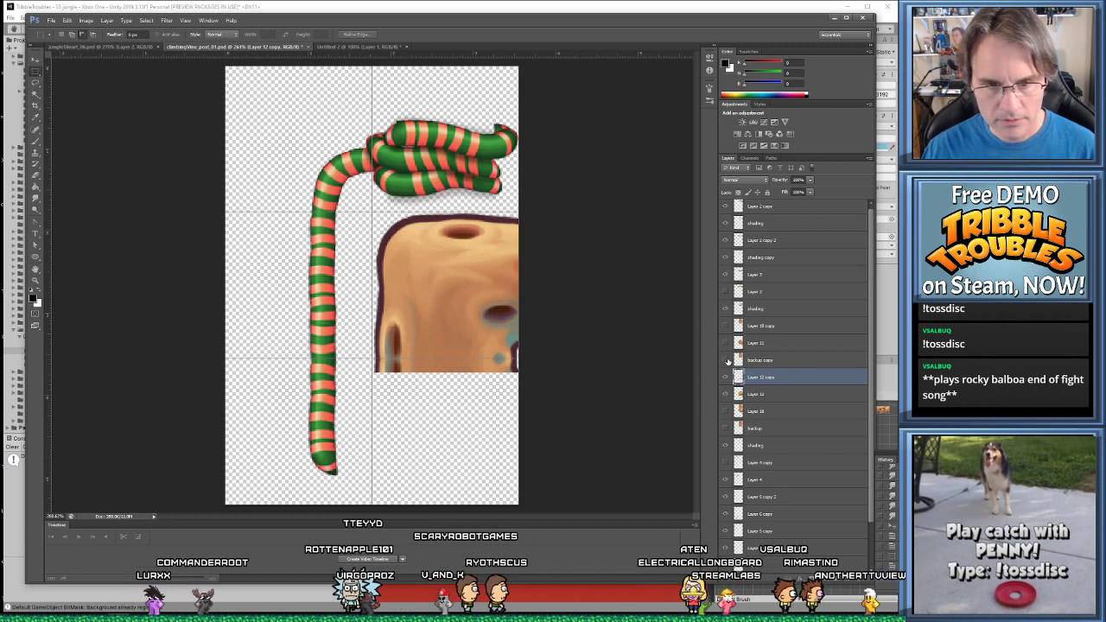
left_click(724, 394)
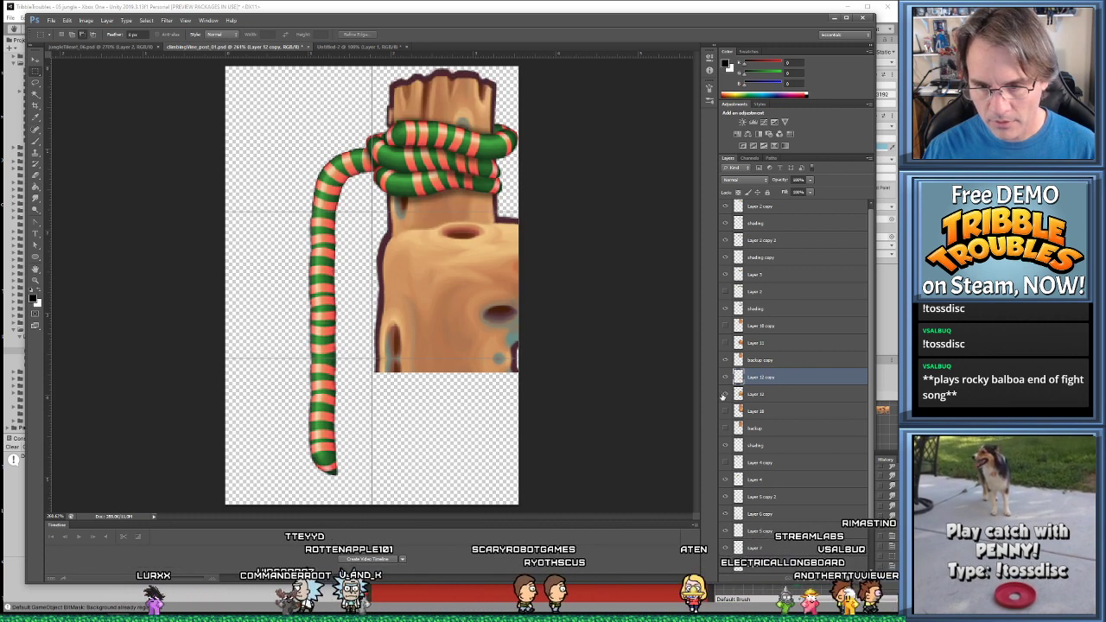
left_click(724, 395)
left_click(724, 395)
left_click(726, 378)
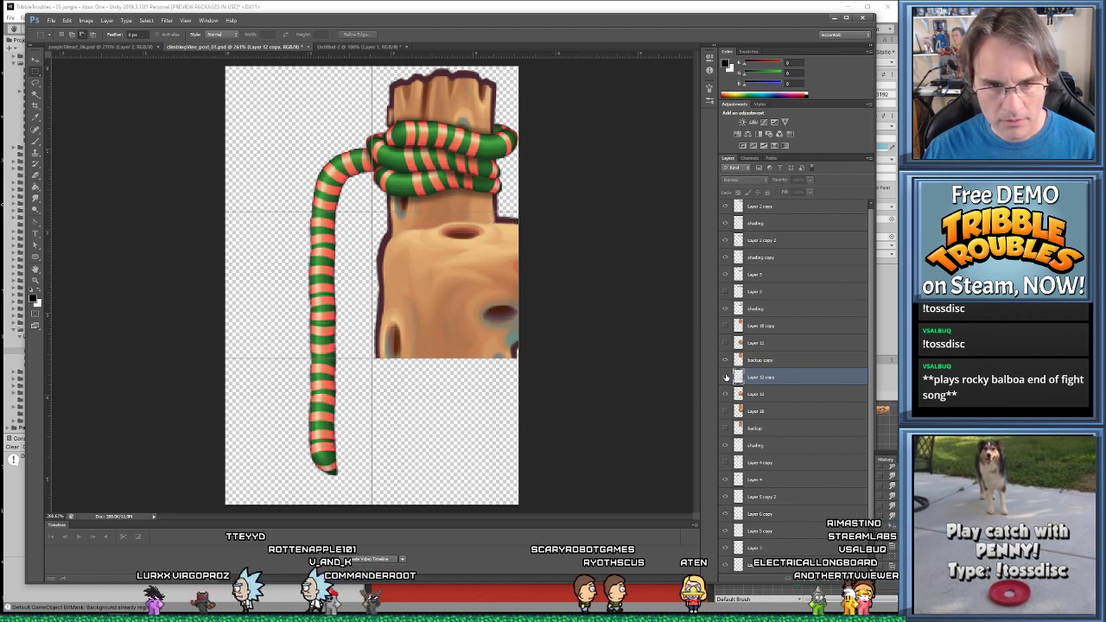
left_click(725, 378)
Merge Layer 12 into Layer 12 copy, dab a small brush mark bottom-right, and save
left_click(758, 394, "shift")
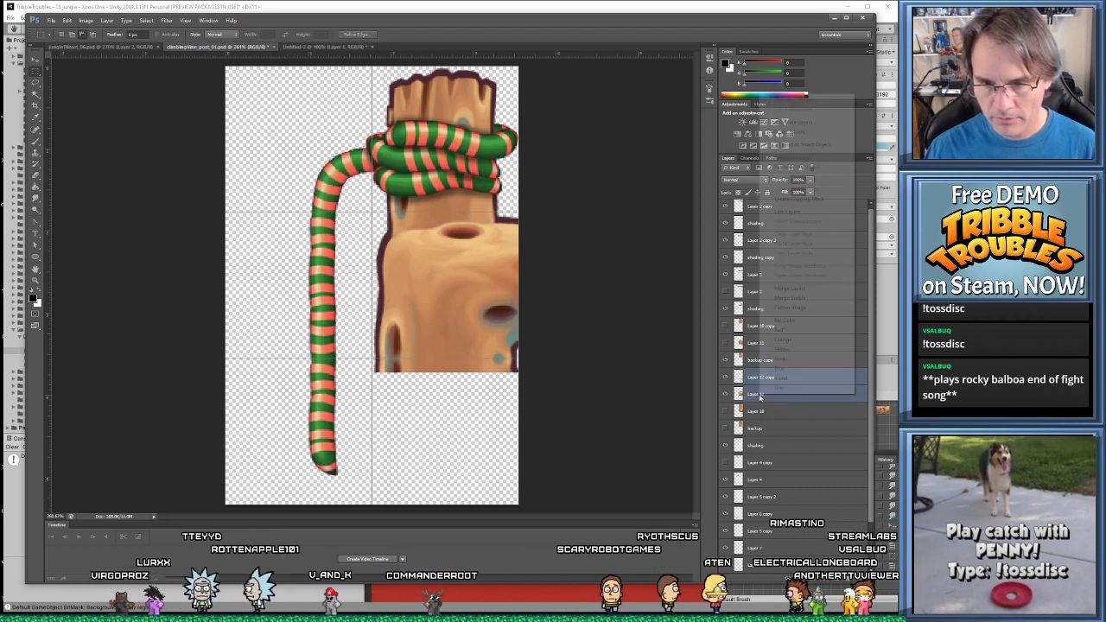
right_click(759, 394)
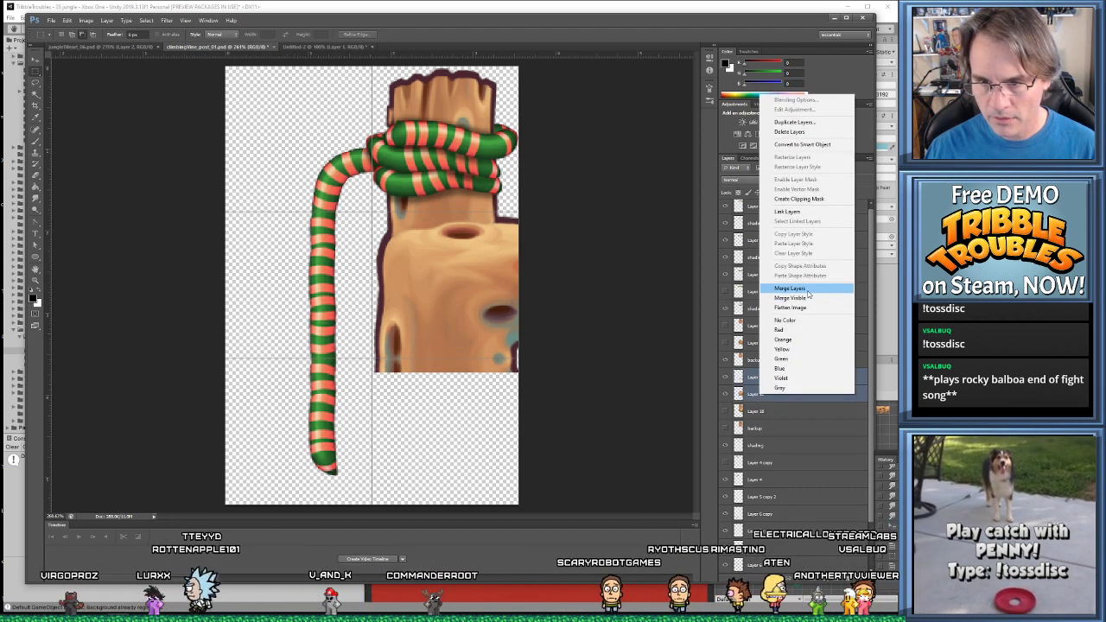
left_click(806, 289)
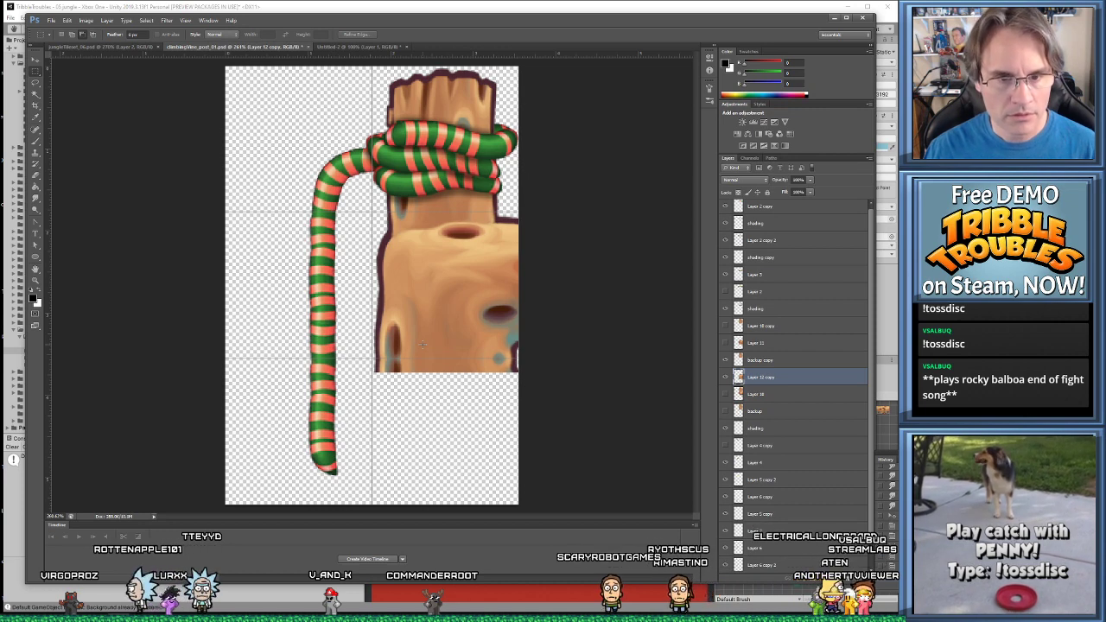
right_click(36, 140)
left_click(515, 500)
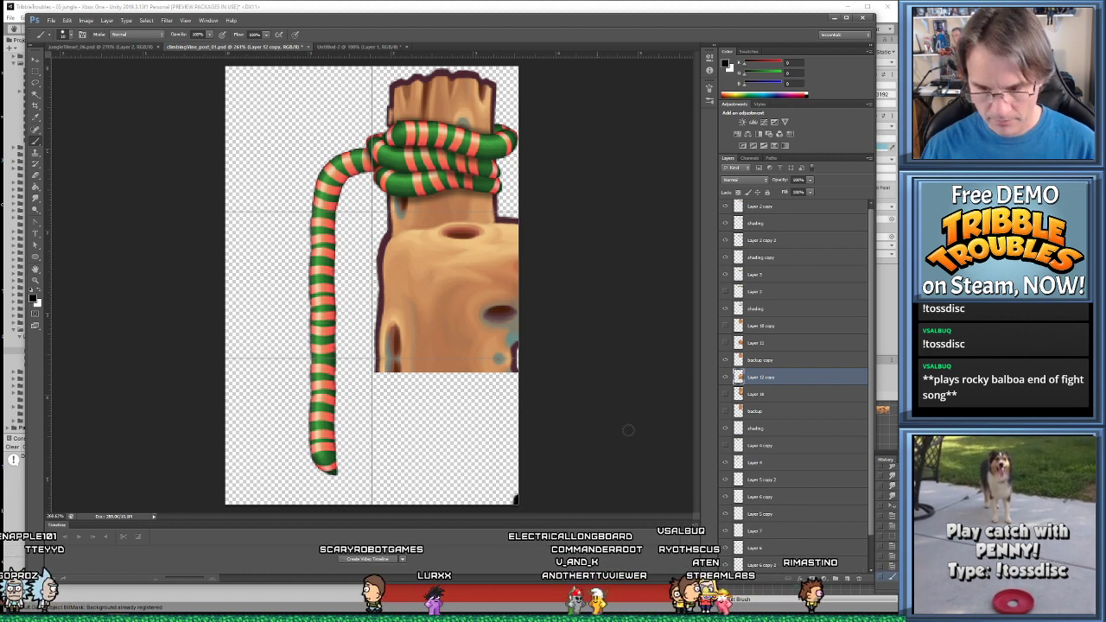
key("ctrl+s")
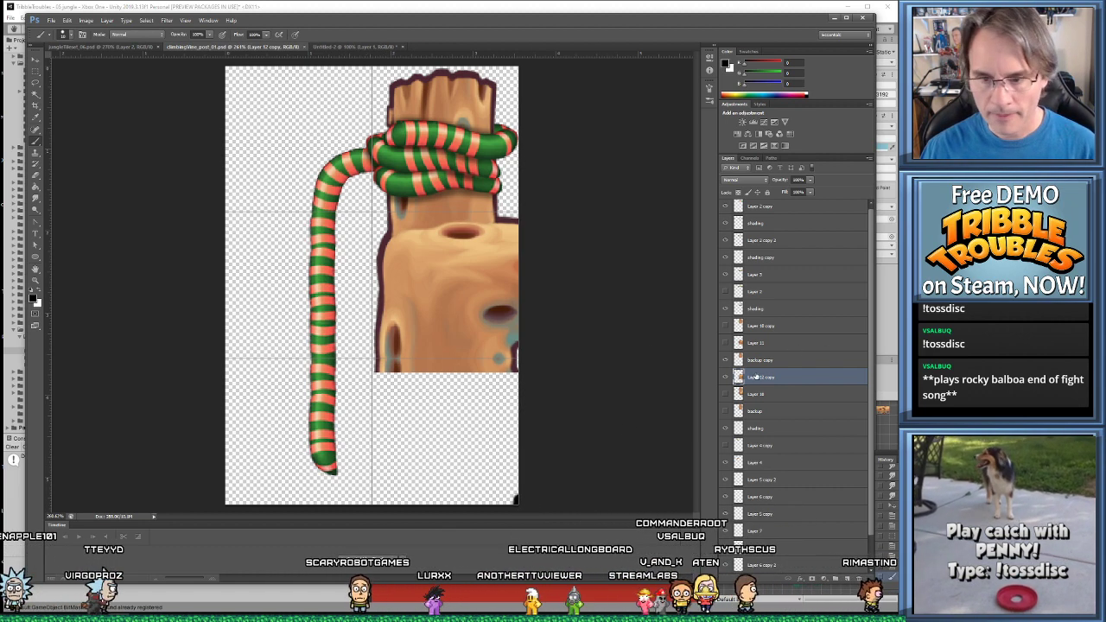
Merge the visible layers and create a new clipboard-sized document
right_click(757, 377)
left_click(803, 275)
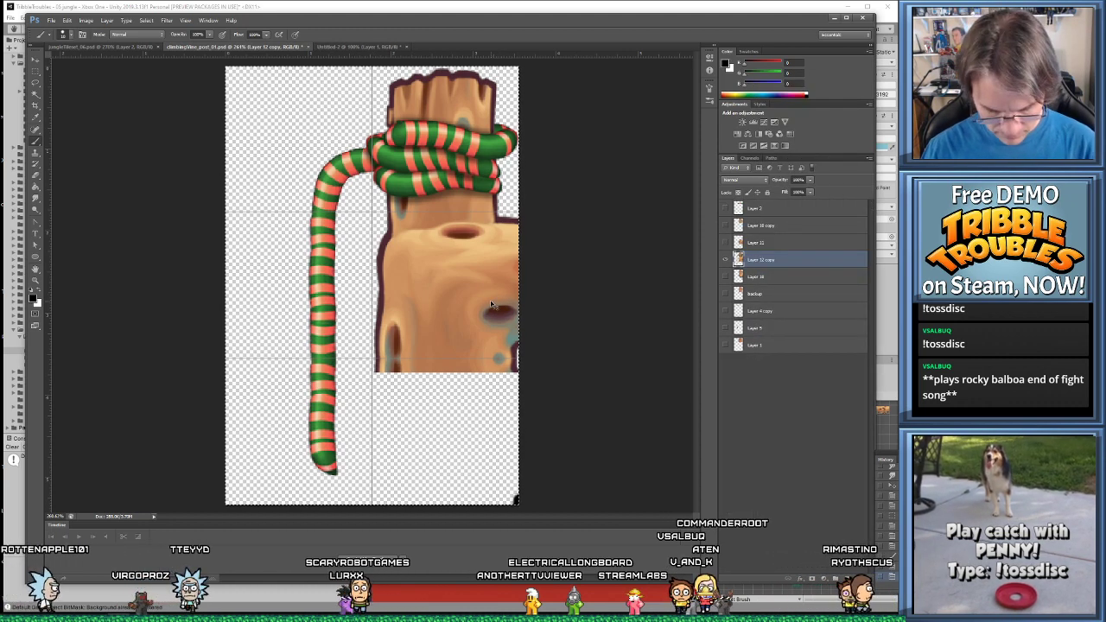
key("ctrl+n")
key("Return")
Paste the stump into the new document and delete its white Background layer
key("ctrl+v")
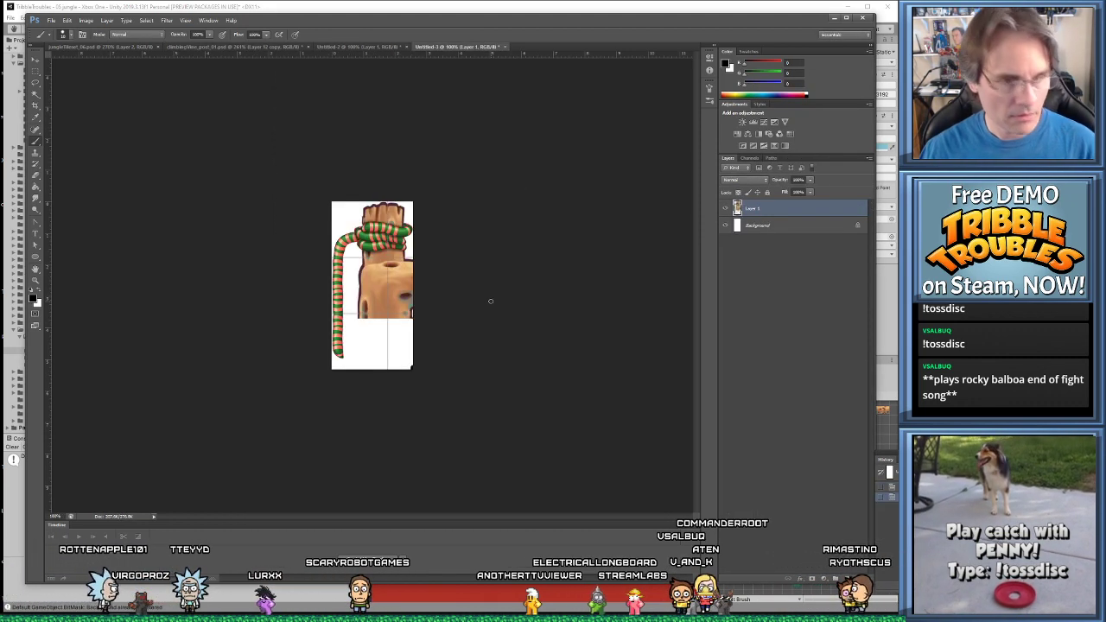
left_click(771, 226)
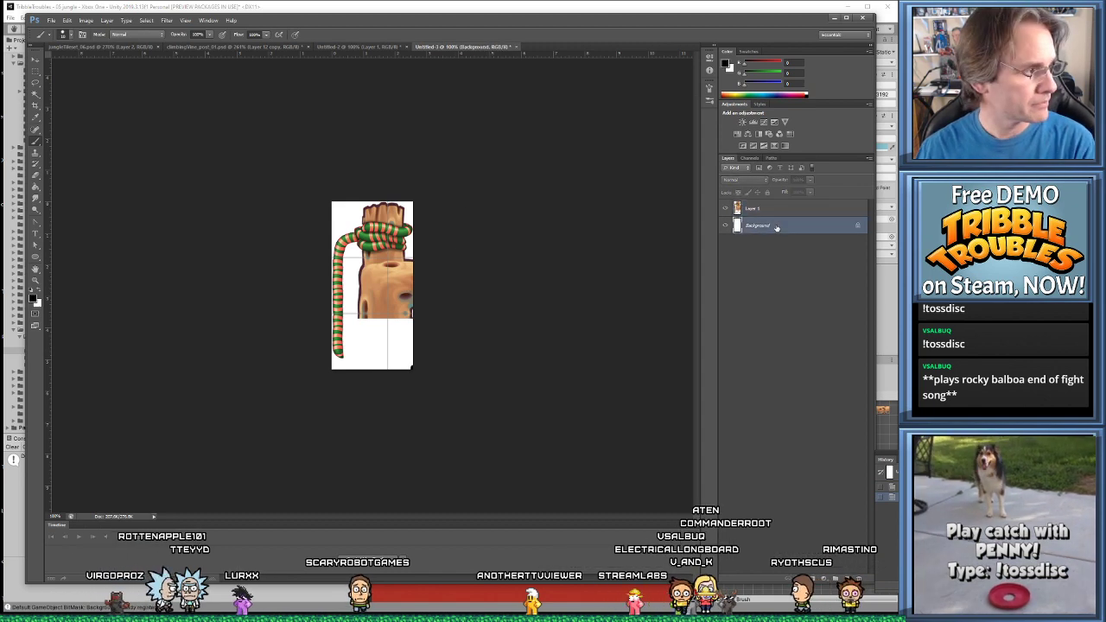
key("Delete")
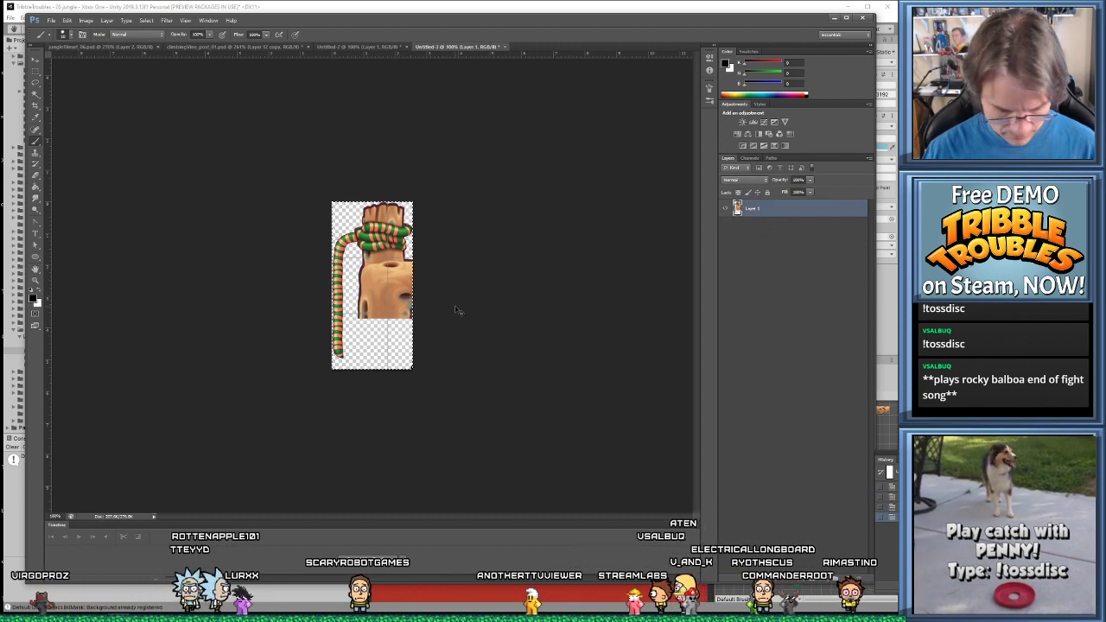
Switch to the Untitled-2 document, then bring up the jungle tileset sheet
left_click(359, 46)
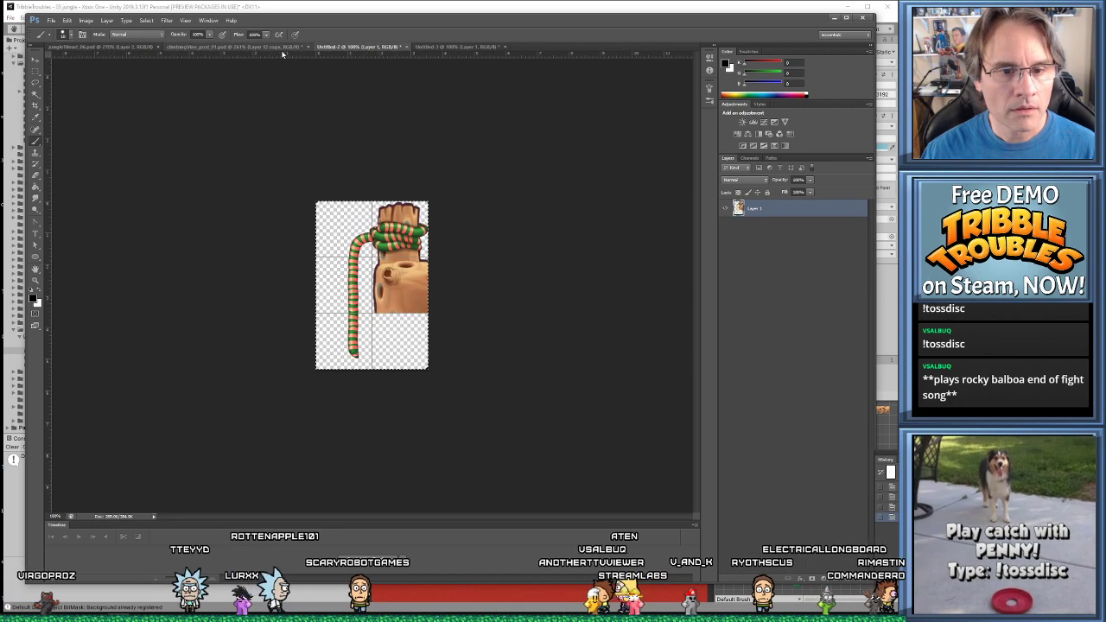
left_click(98, 46)
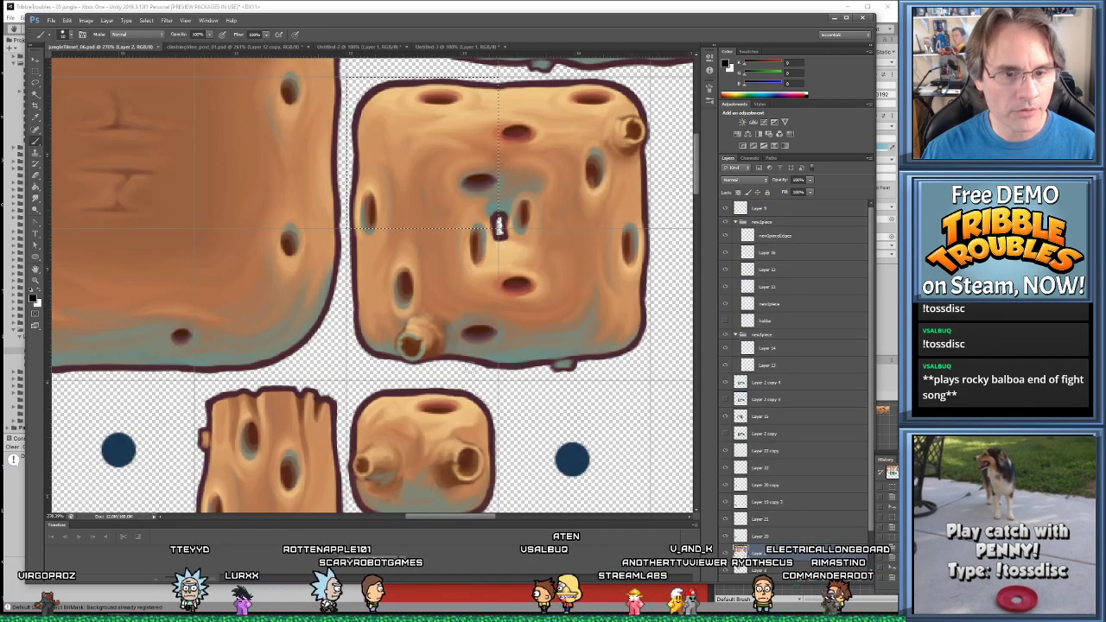
scroll(498, 227, "down", 10, "alt")
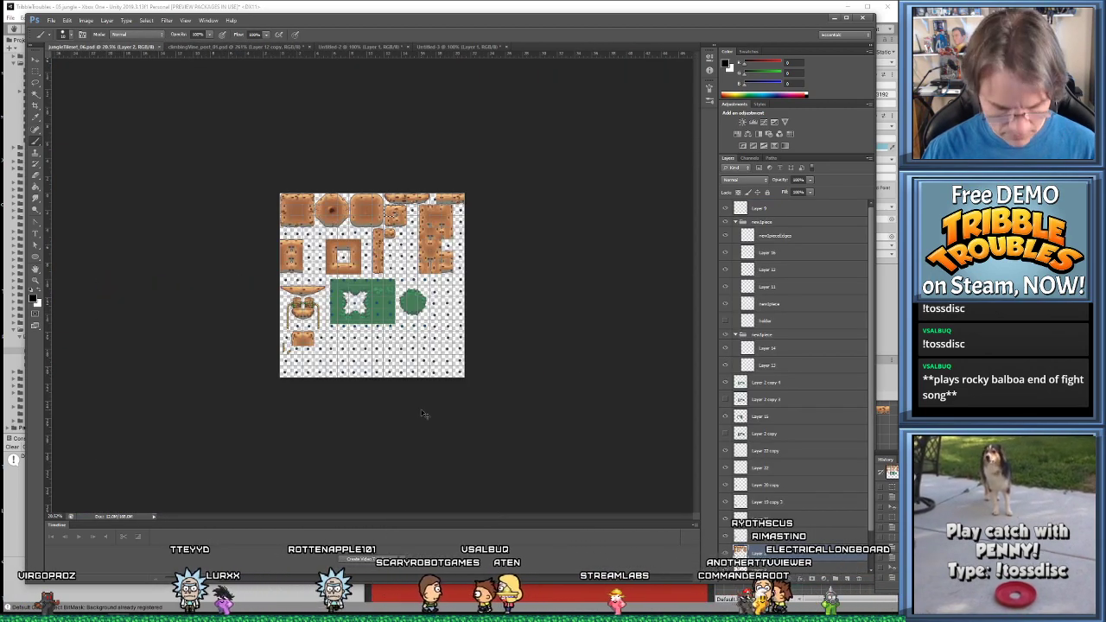
scroll(361, 317, "up", 3, "alt")
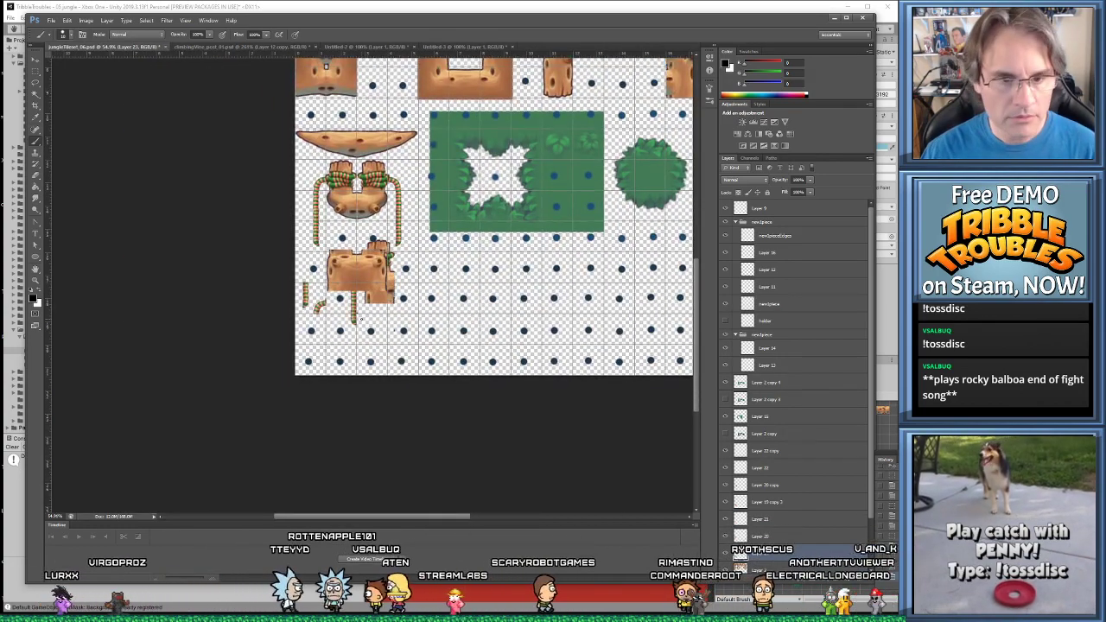
Paste the stump sprite in place into the tileset and move it into an empty tile cell, zooming to check alignment
key("ctrl+shift+v")
key("v")
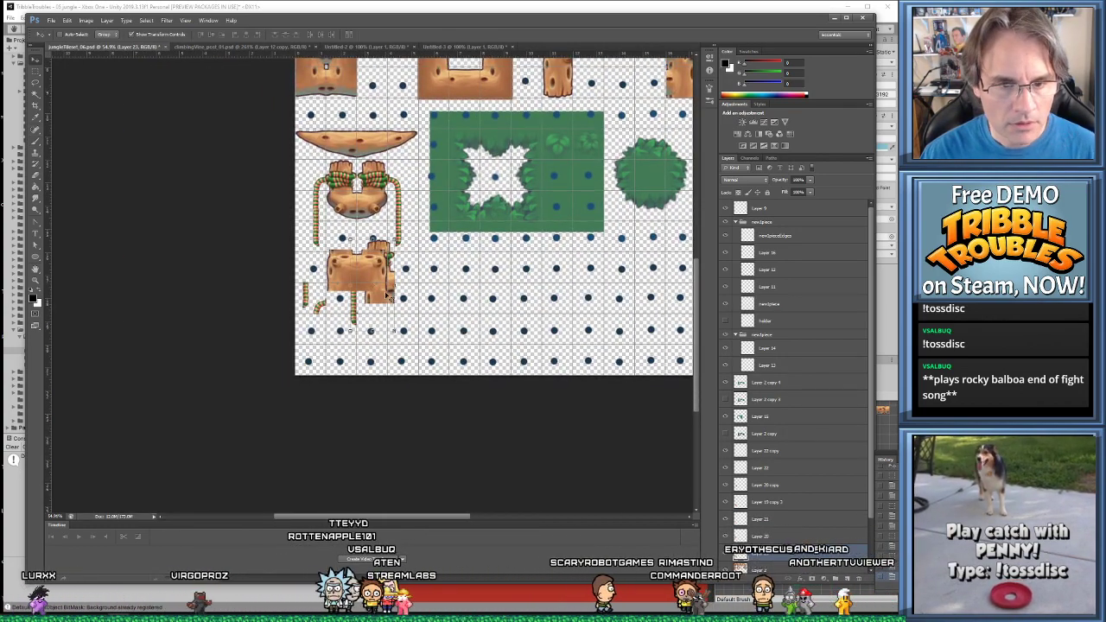
left_click_drag(386, 295, 455, 287)
scroll(441, 353, "up", 5, "alt")
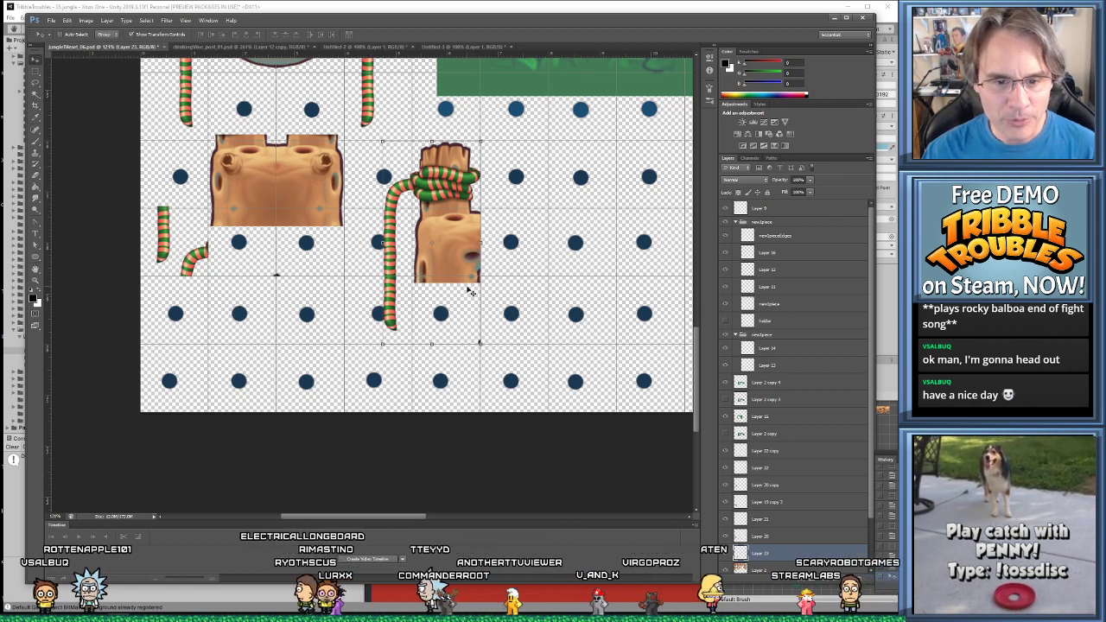
left_click_drag(471, 376, 511, 362)
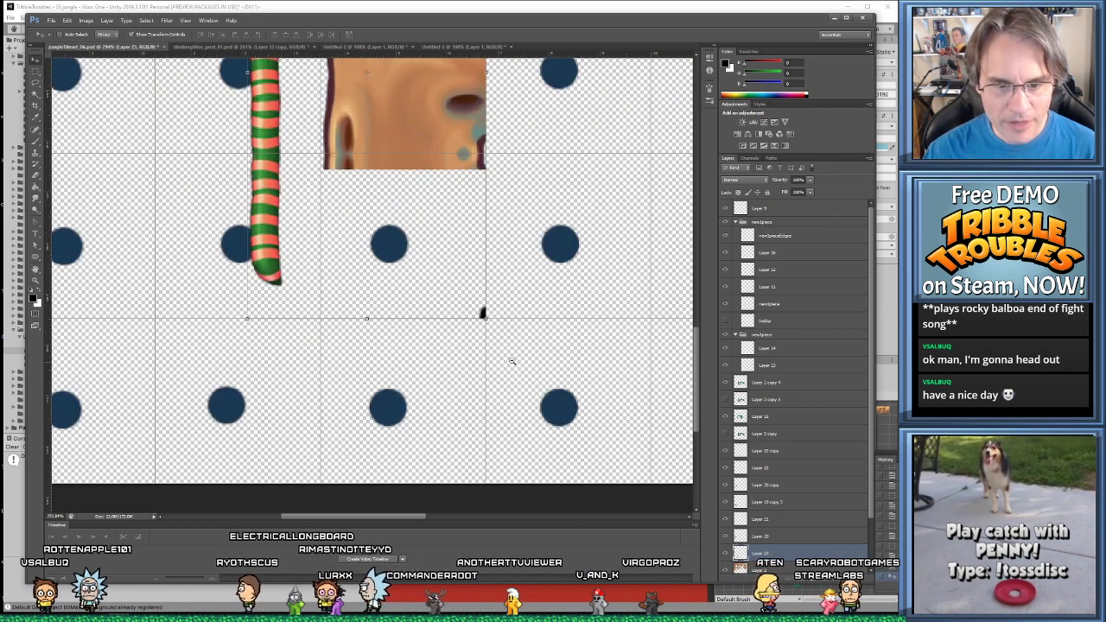
mouse_move(454, 113)
left_mouse_down()
mouse_move(455, 97)
mouse_move(455, 113)
left_mouse_up()
scroll(484, 244, "down", 4, "alt")
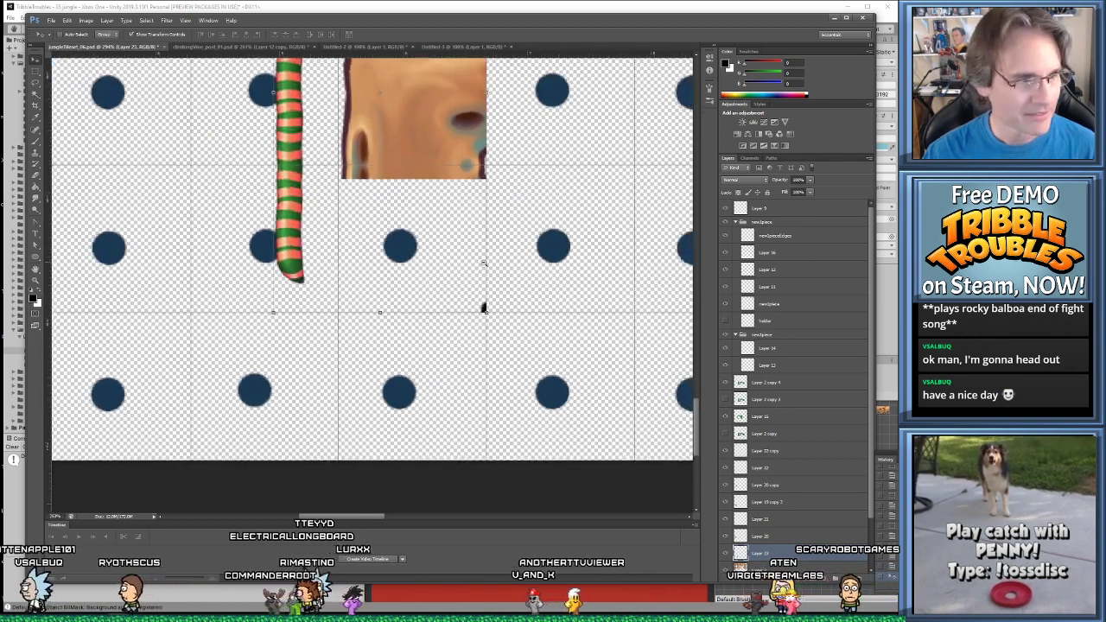
scroll(439, 336, "down", 2, "alt")
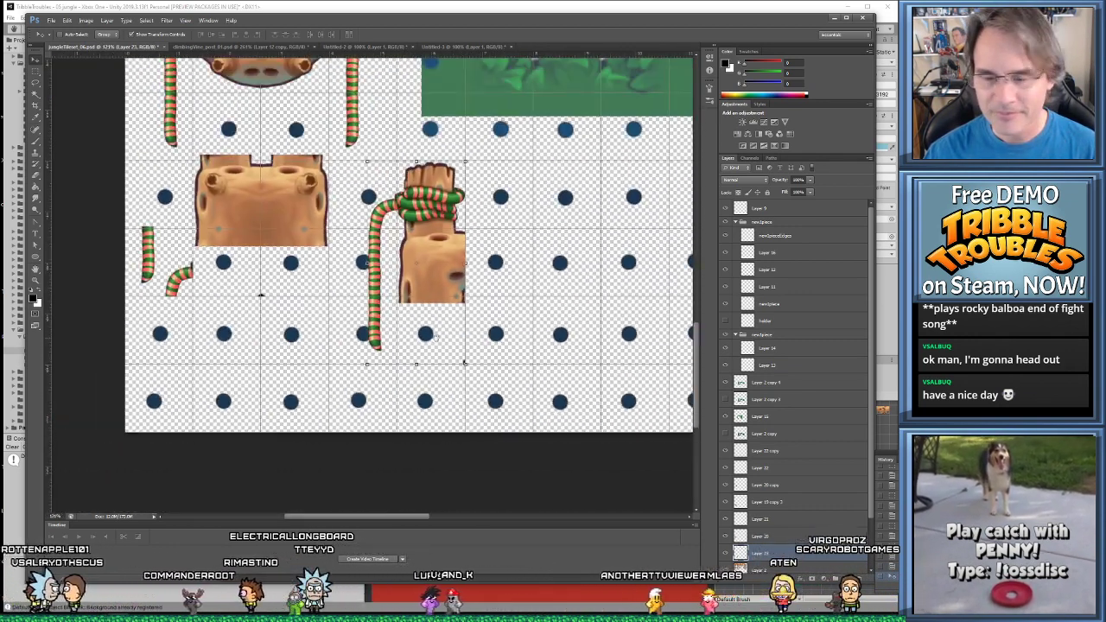
scroll(462, 308, "up", 1, "alt")
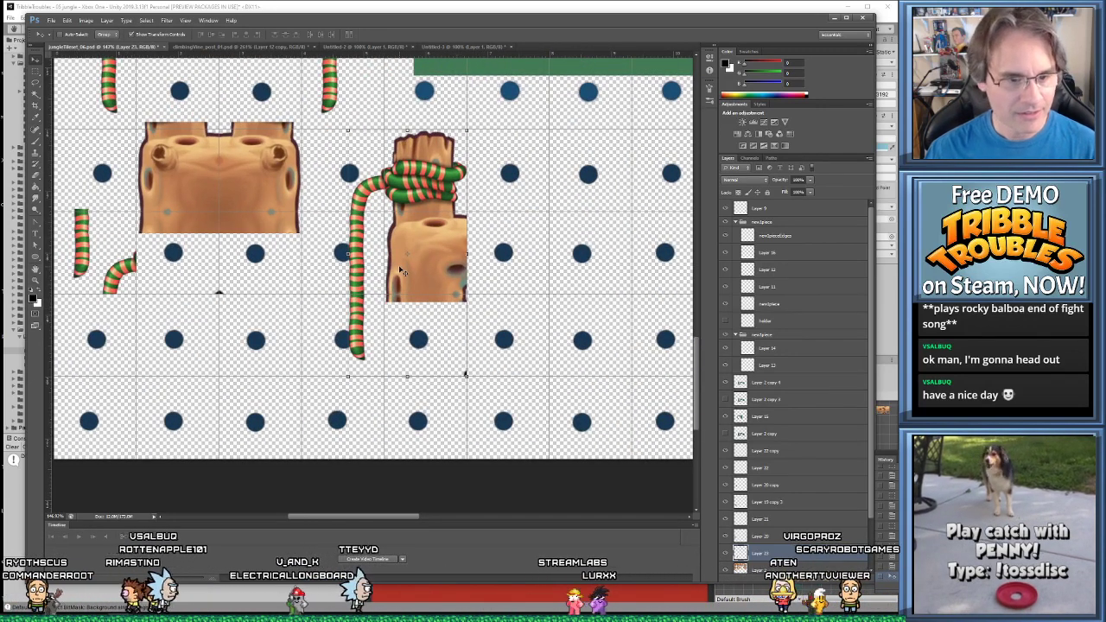
scroll(465, 296, "down", 2, "alt")
scroll(418, 302, "up", 2, "alt")
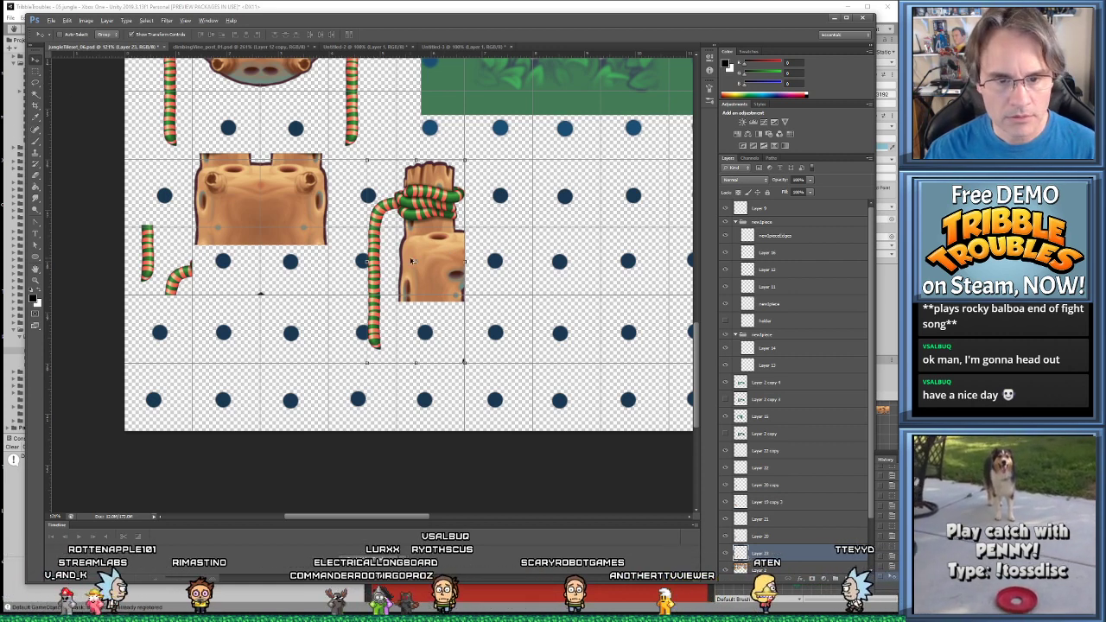
Duplicate the stump beside itself and flip the copy horizontally to face the original
left_click_drag(412, 261, 510, 260, "alt")
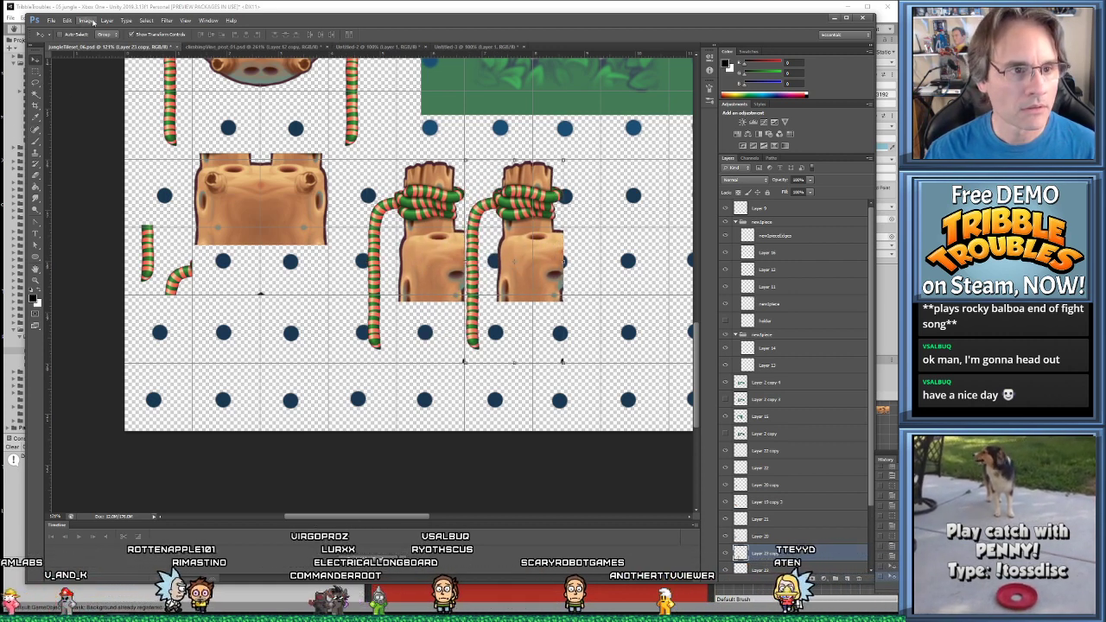
left_click(67, 20)
mouse_move(108, 192)
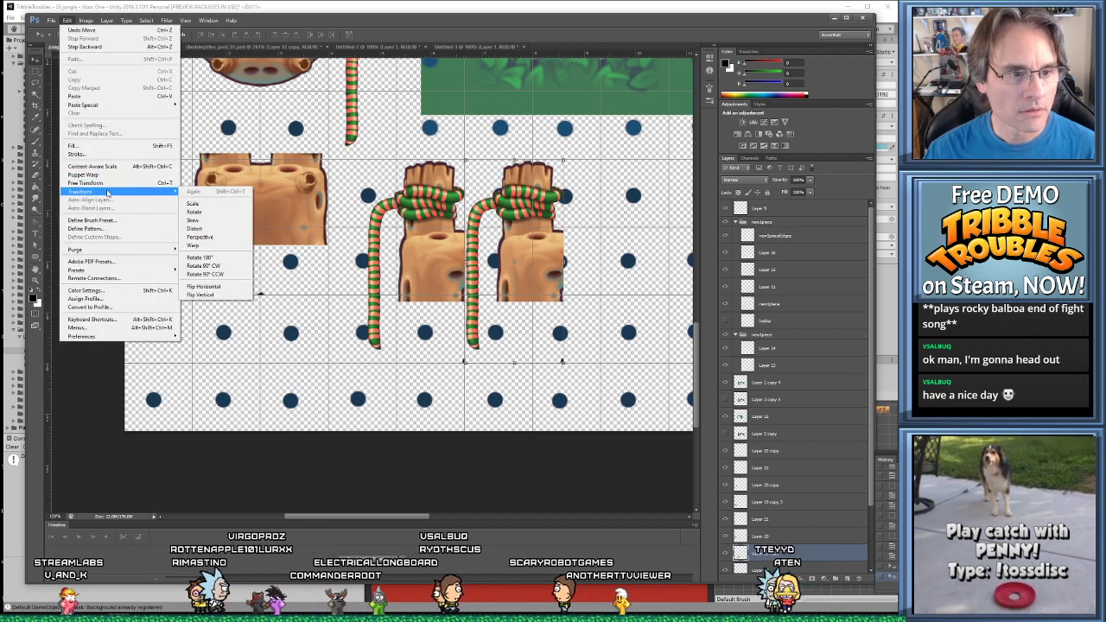
left_click(248, 286)
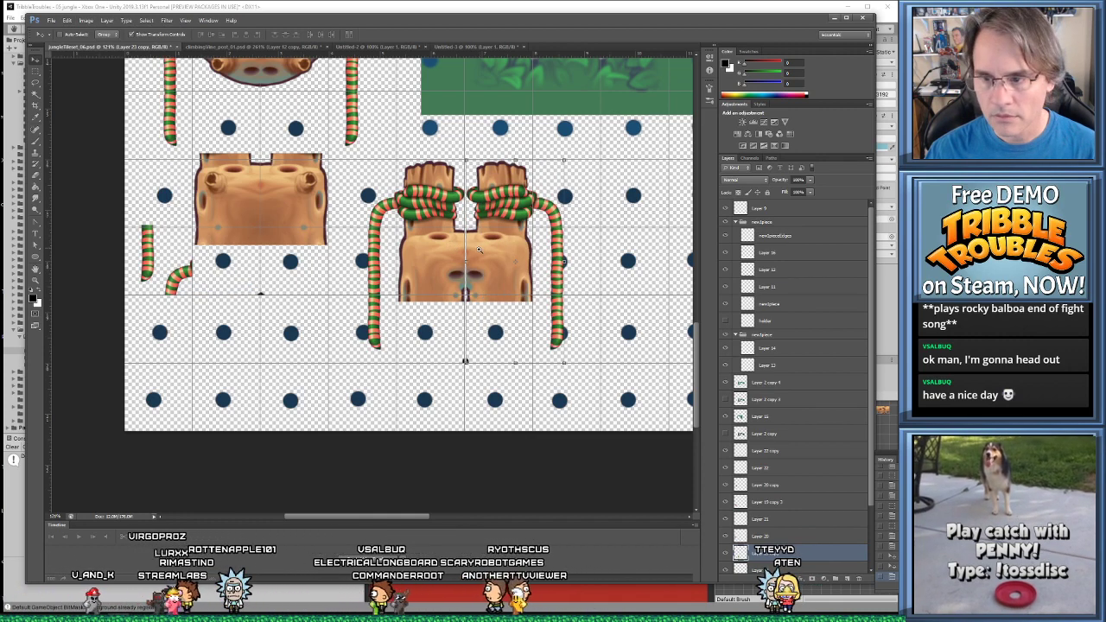
scroll(477, 250, "up", 5, "alt")
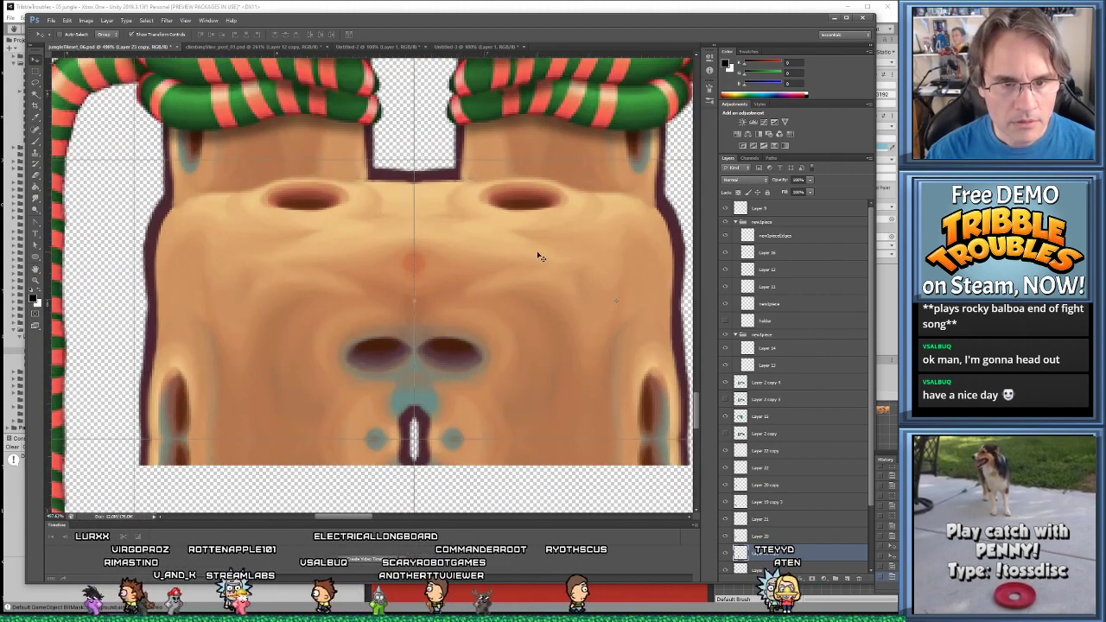
scroll(489, 291, "down", 5, "alt")
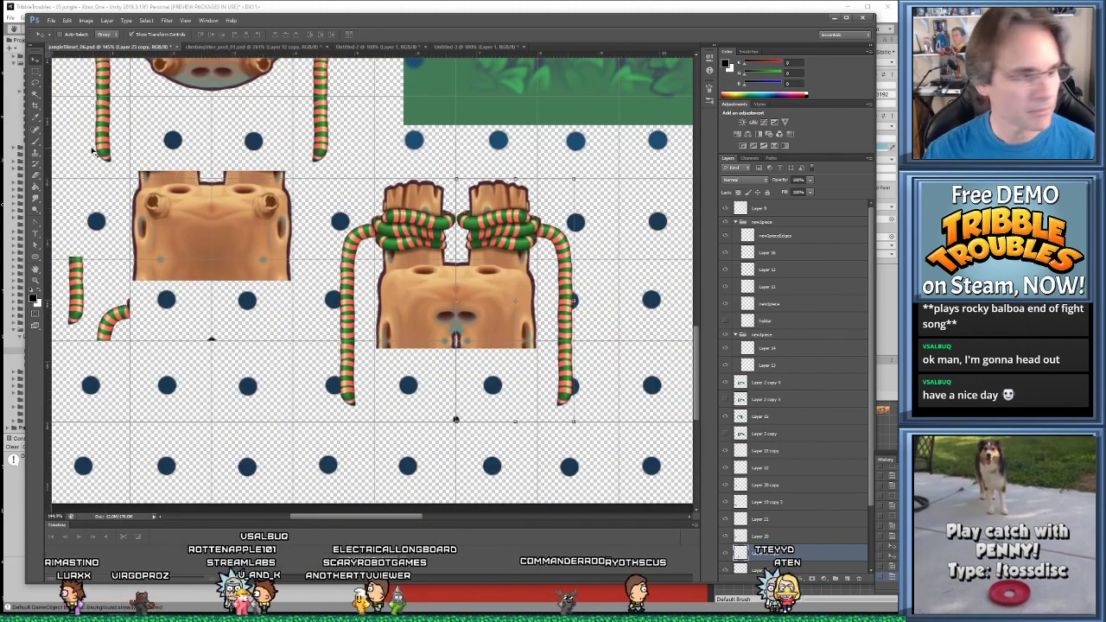
left_click(35, 71)
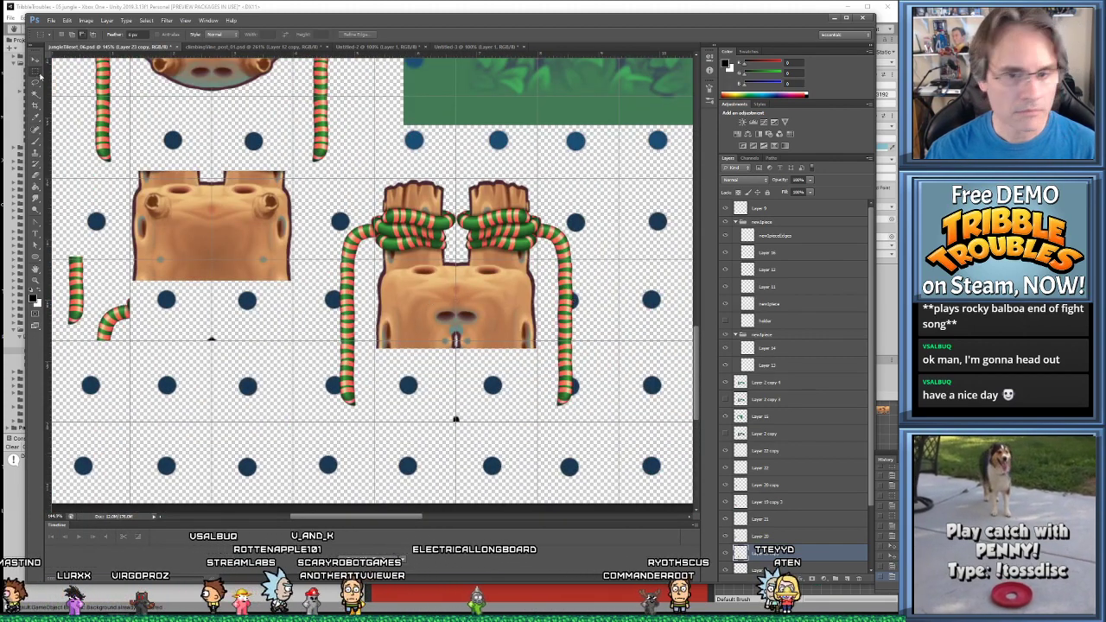
scroll(559, 300, "up", 1, "alt")
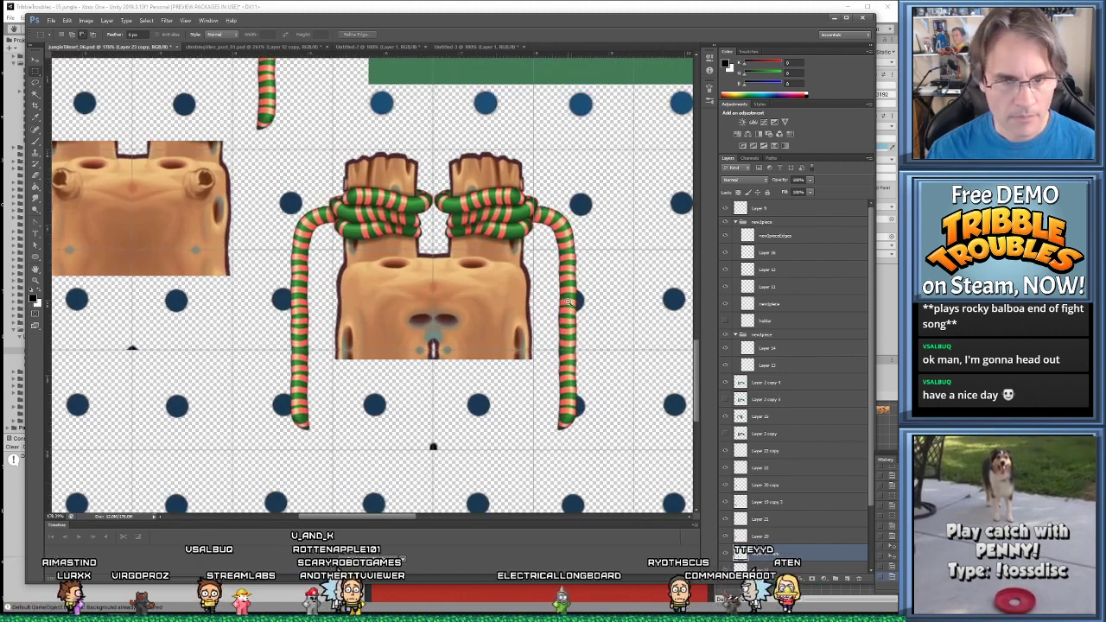
scroll(479, 265, "down", 4, "alt")
scroll(488, 292, "up", 2, "alt")
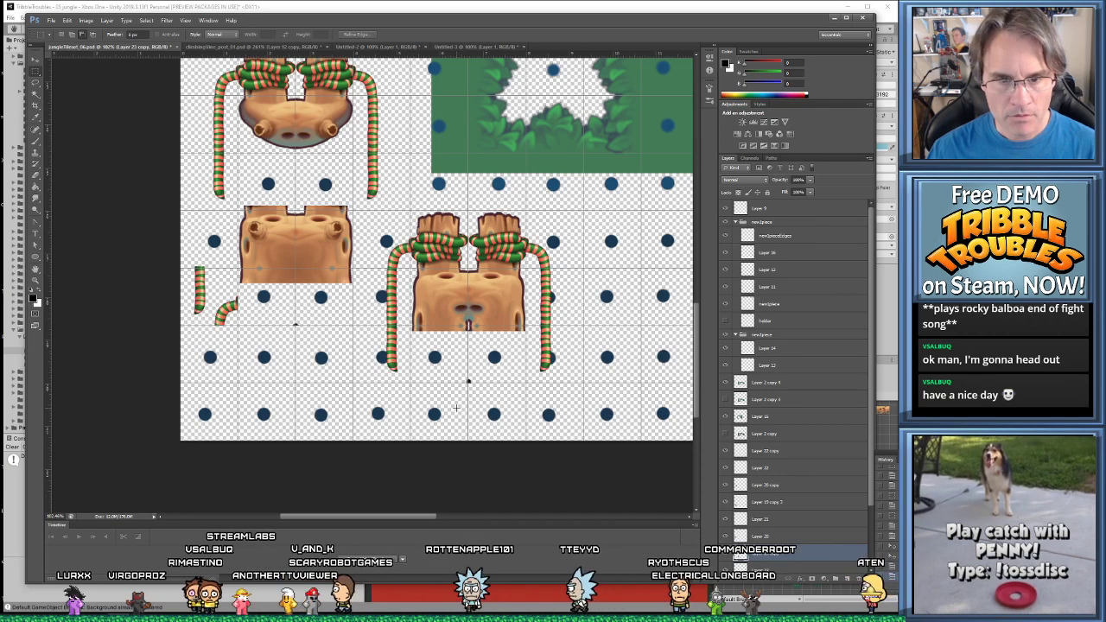
Activate the layer below and delete the vine coils on the lower stump
scroll(511, 413, "down", 4, "alt")
scroll(499, 418, "up", 1, "alt")
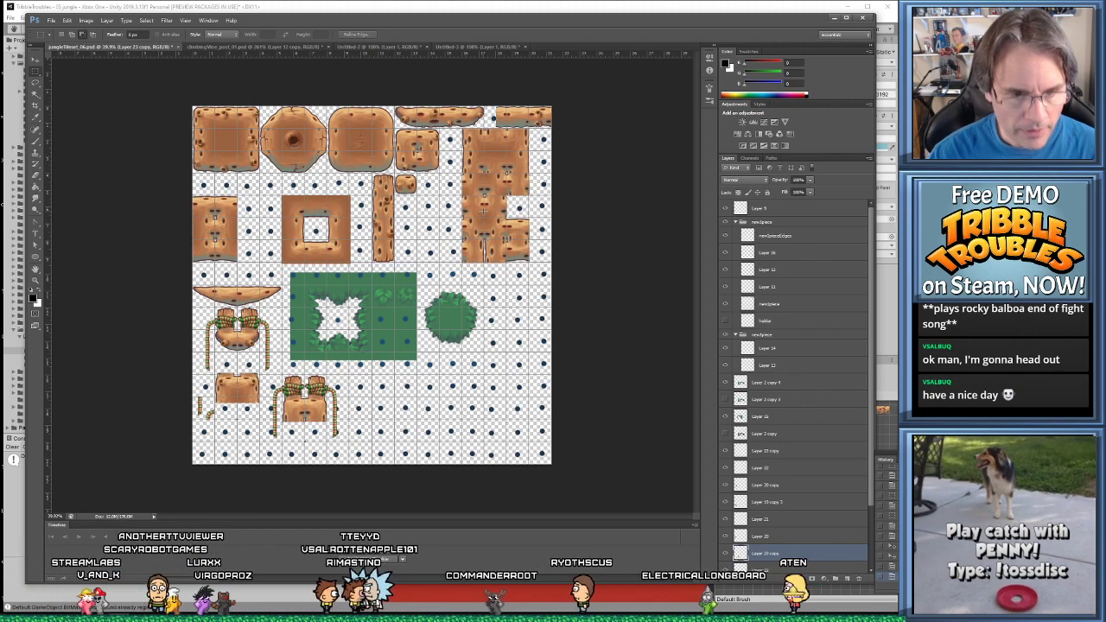
scroll(313, 386, "up", 2, "alt")
scroll(312, 387, "up", 3, "alt")
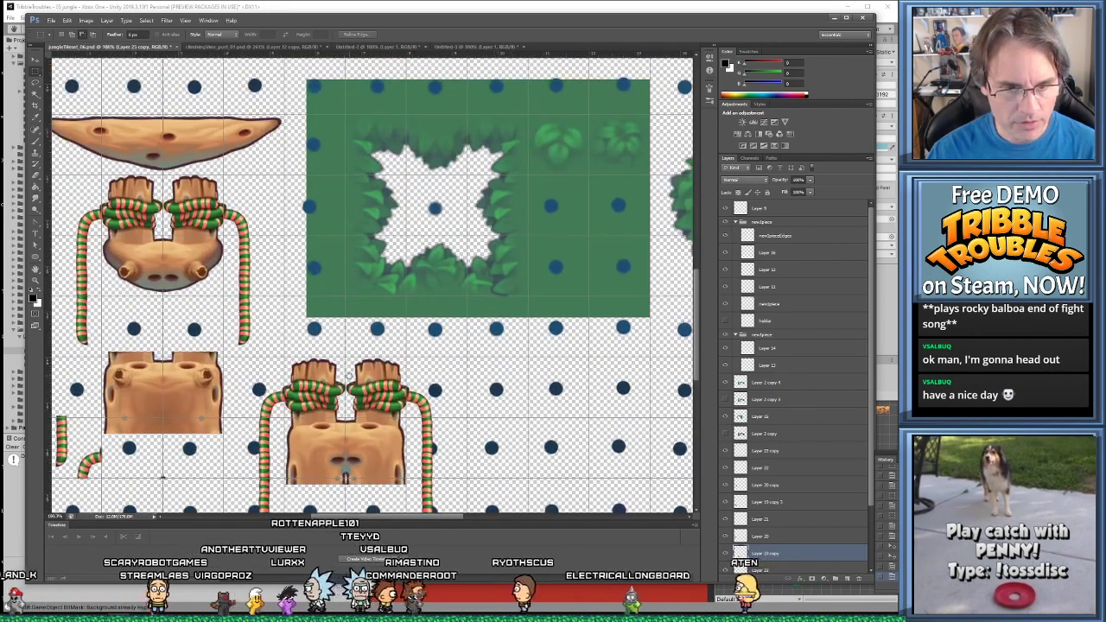
scroll(373, 329, "down", 1, "alt")
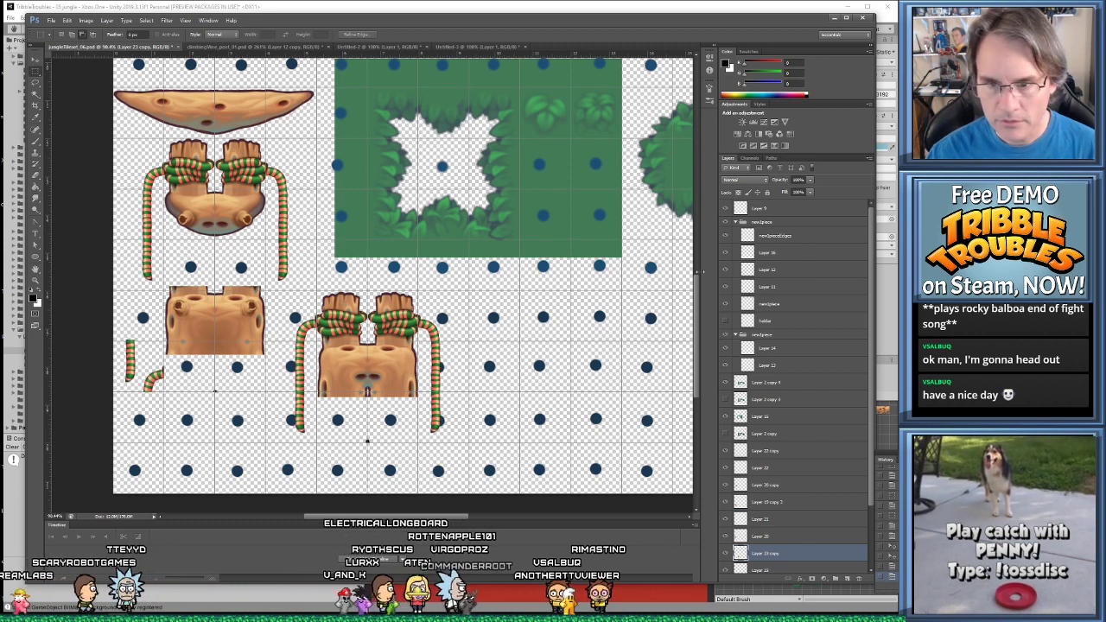
left_click(35, 59)
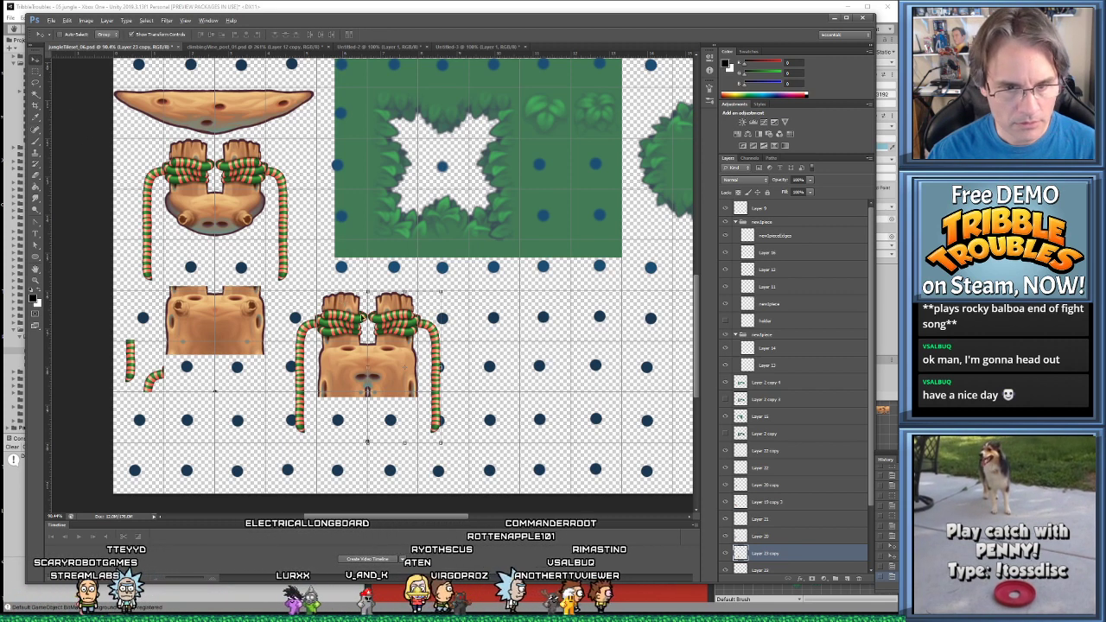
key("alt+bracketleft")
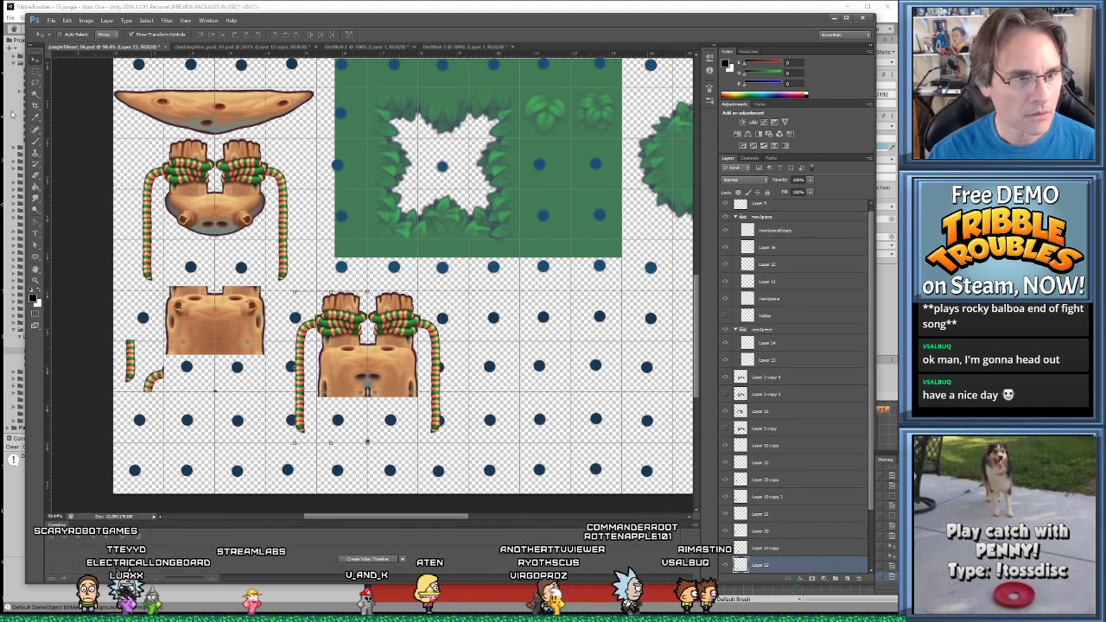
left_click(36, 71)
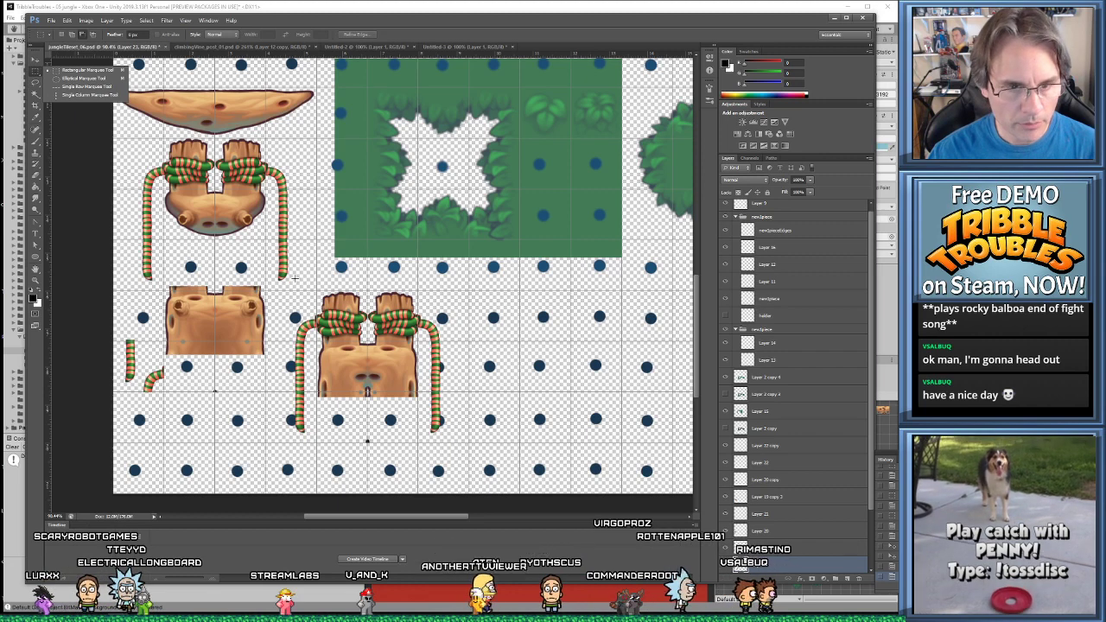
left_click_drag(292, 278, 399, 335)
key("Delete")
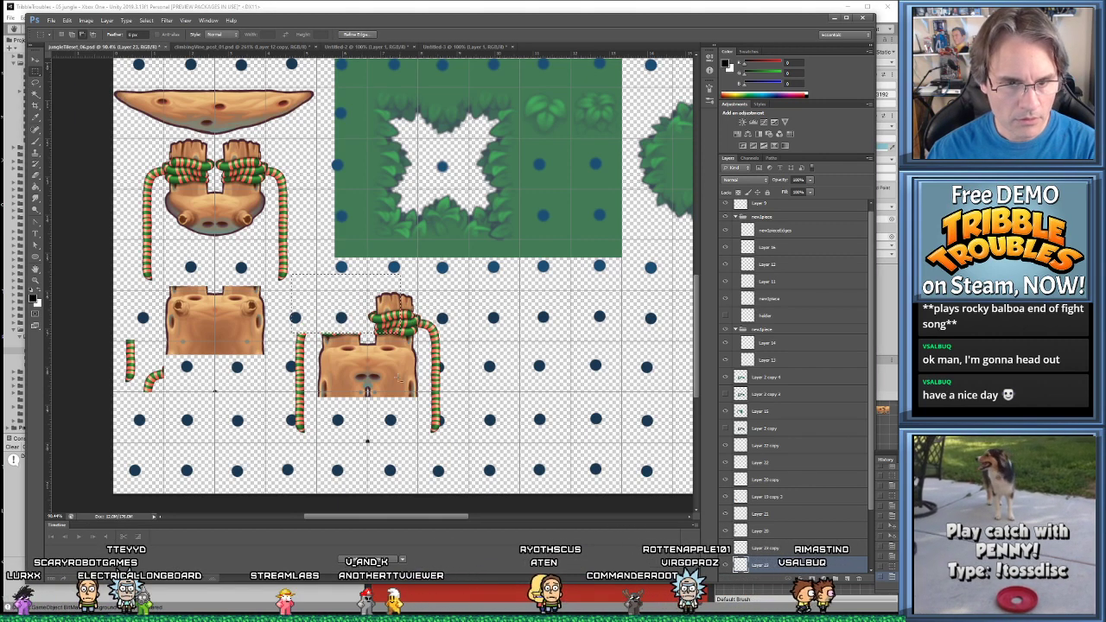
key("ctrl+d")
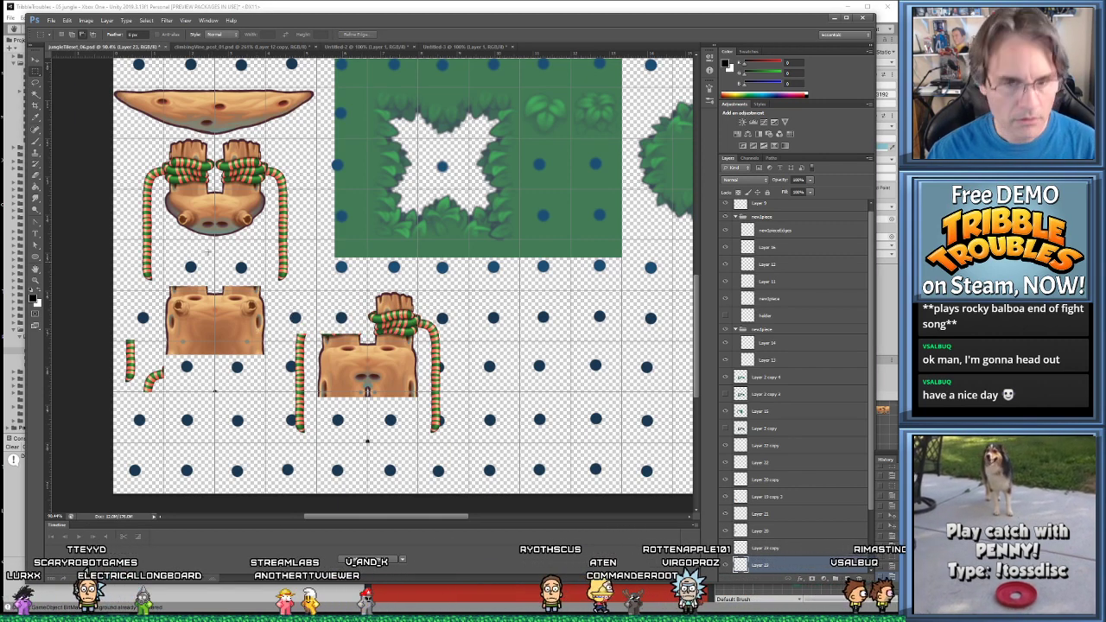
Duplicate the stump layer, erase the coil on its top, and select the left hanging vine
key("ctrl+j")
key("v")
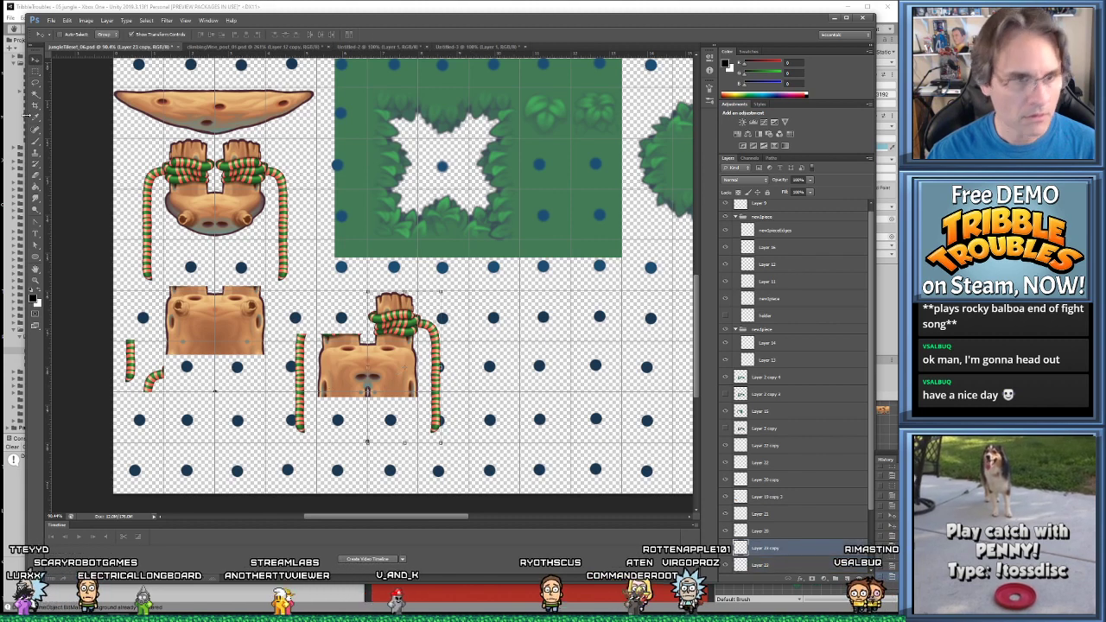
left_click(37, 63)
left_click_drag(344, 279, 465, 335)
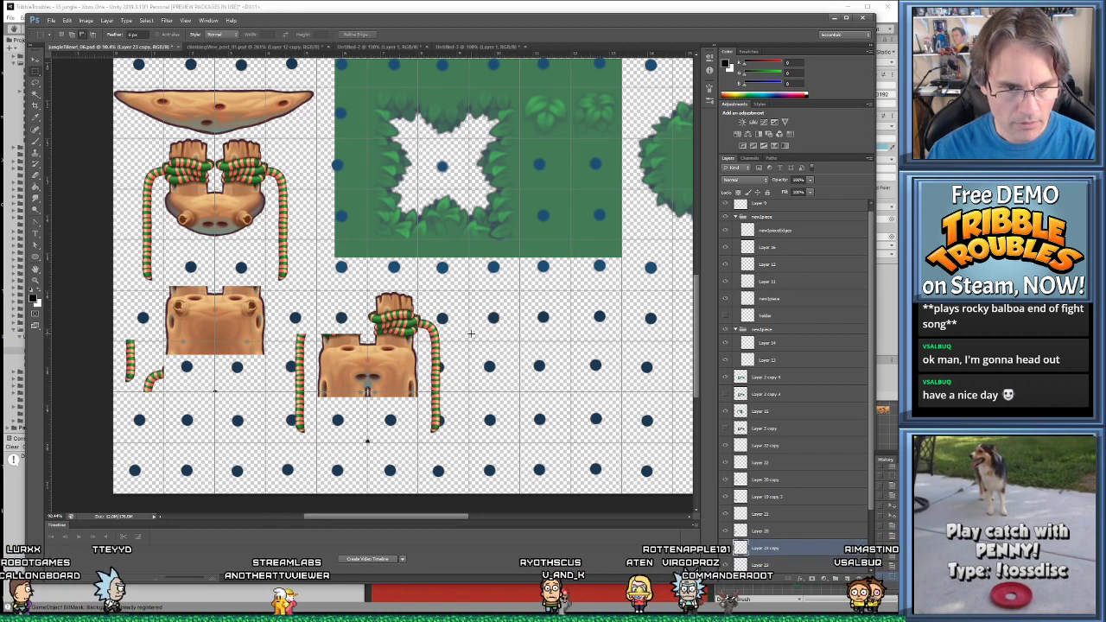
key("Delete")
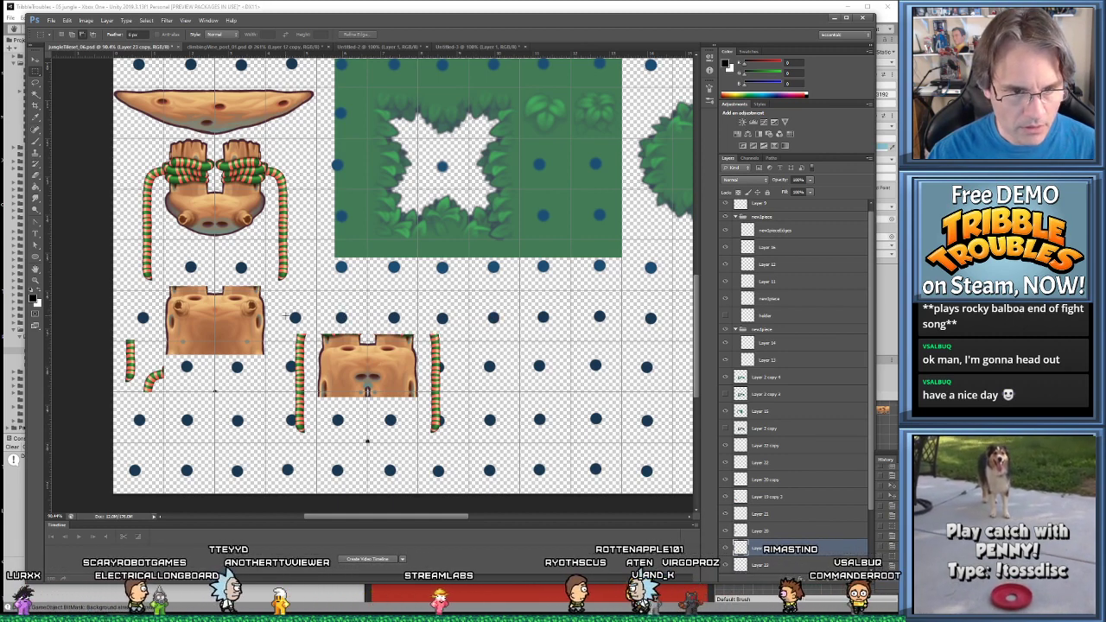
left_click_drag(288, 316, 306, 430)
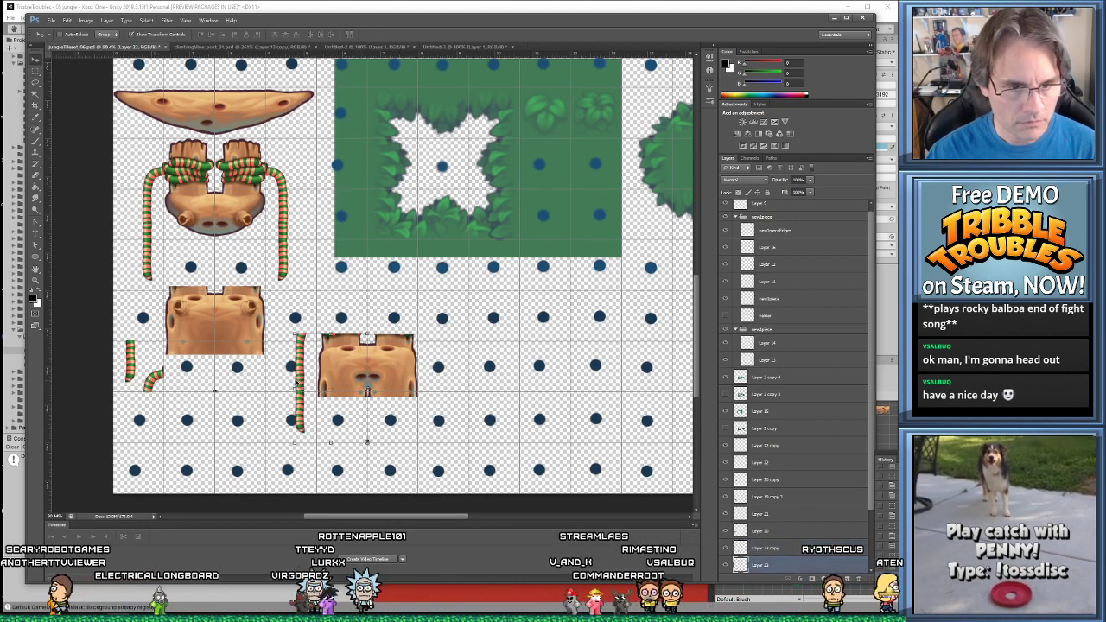
left_click(33, 72)
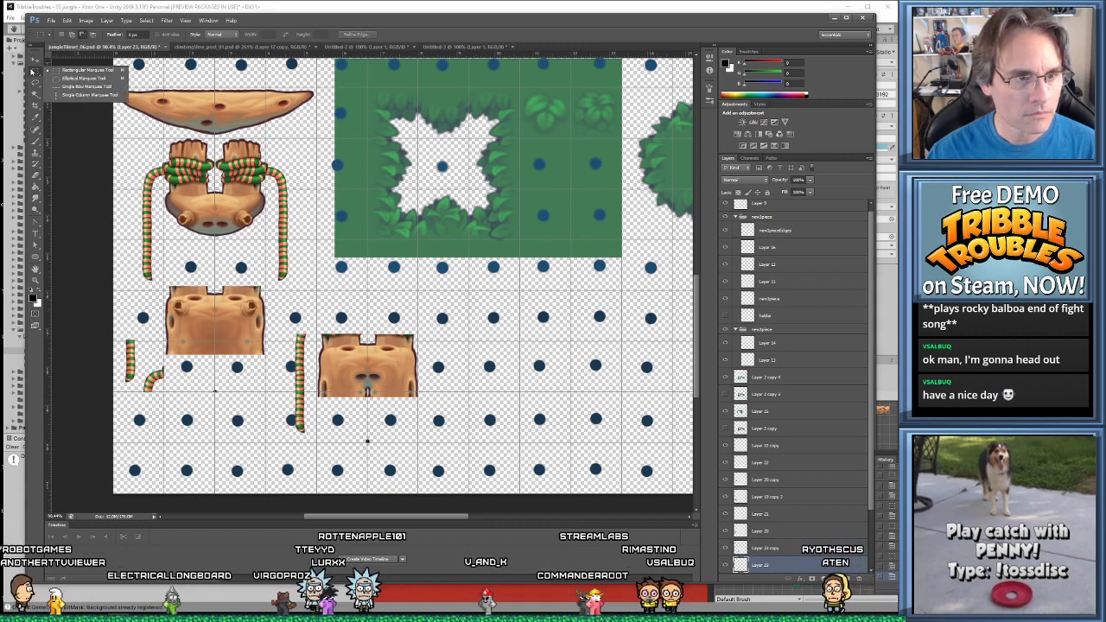
left_click_drag(281, 321, 290, 366)
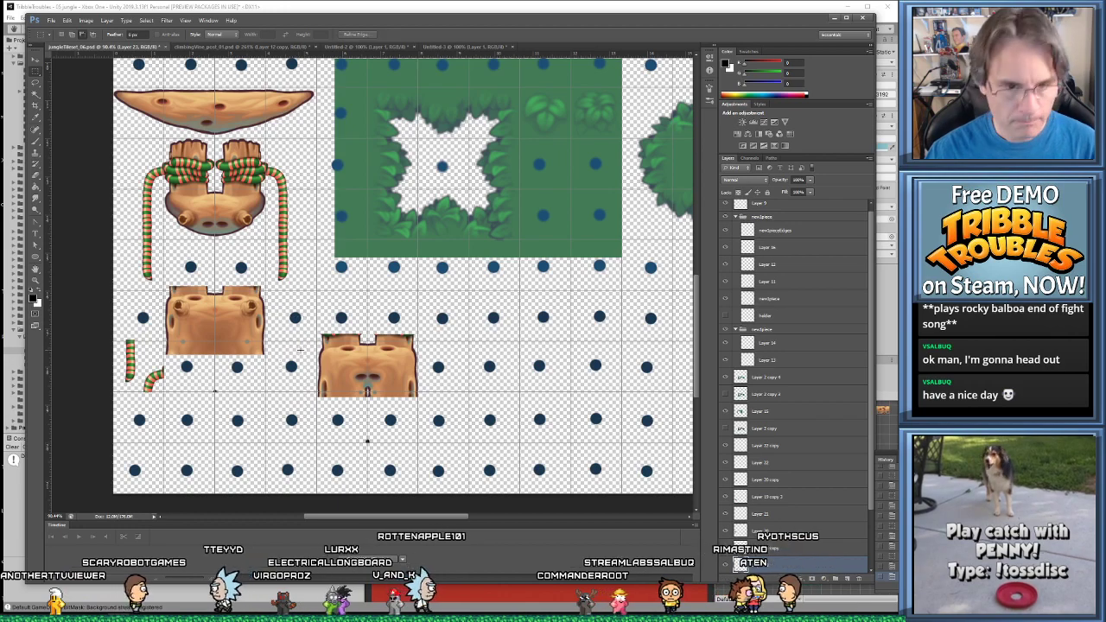
Move the stump's left half into the tile below-left
left_click(33, 59)
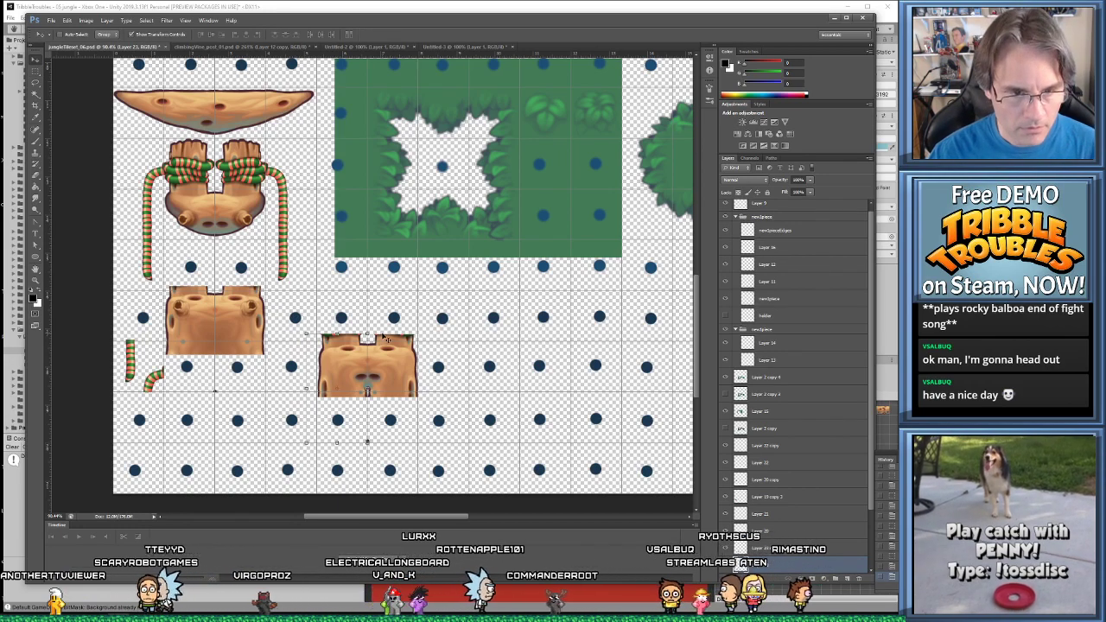
left_click(389, 384, "ctrl")
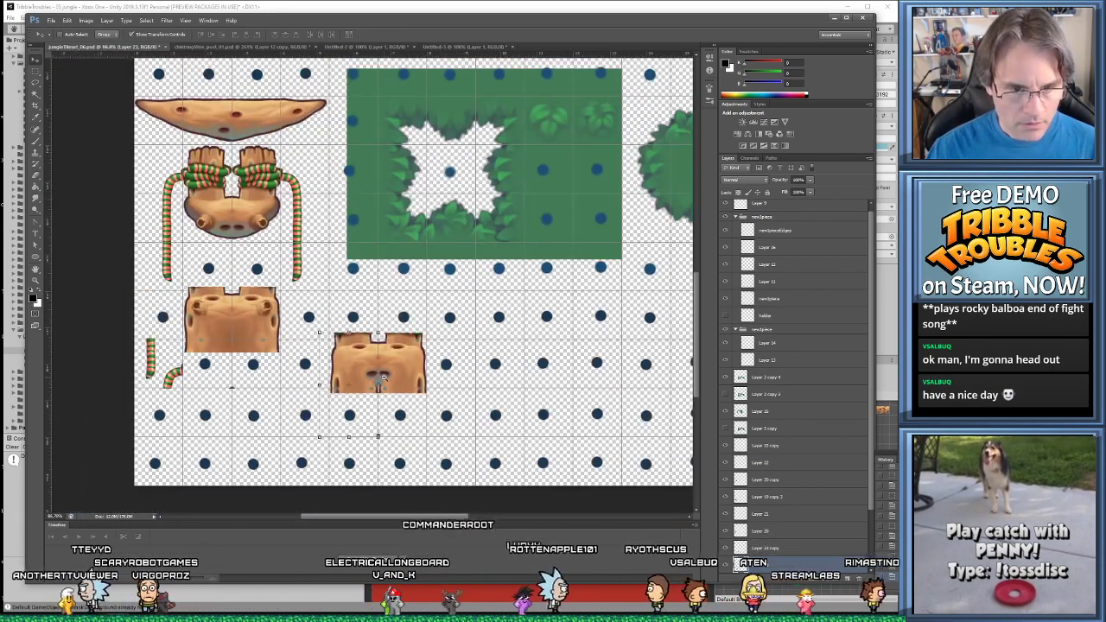
scroll(402, 380, "down", 2, "alt")
left_click_drag(403, 372, 311, 391)
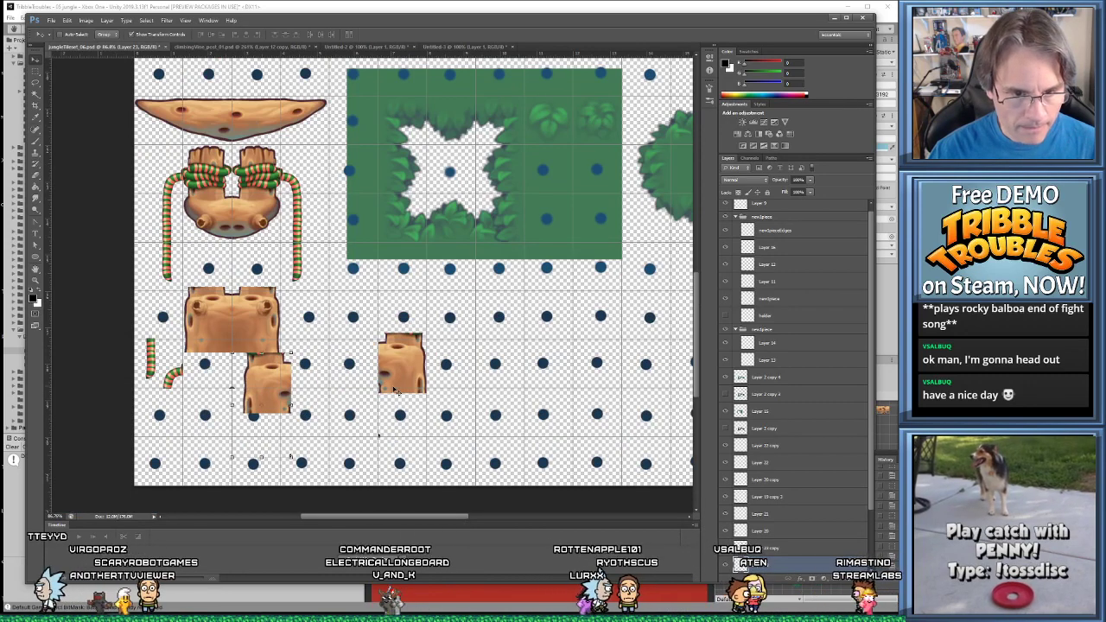
key("ctrl+z")
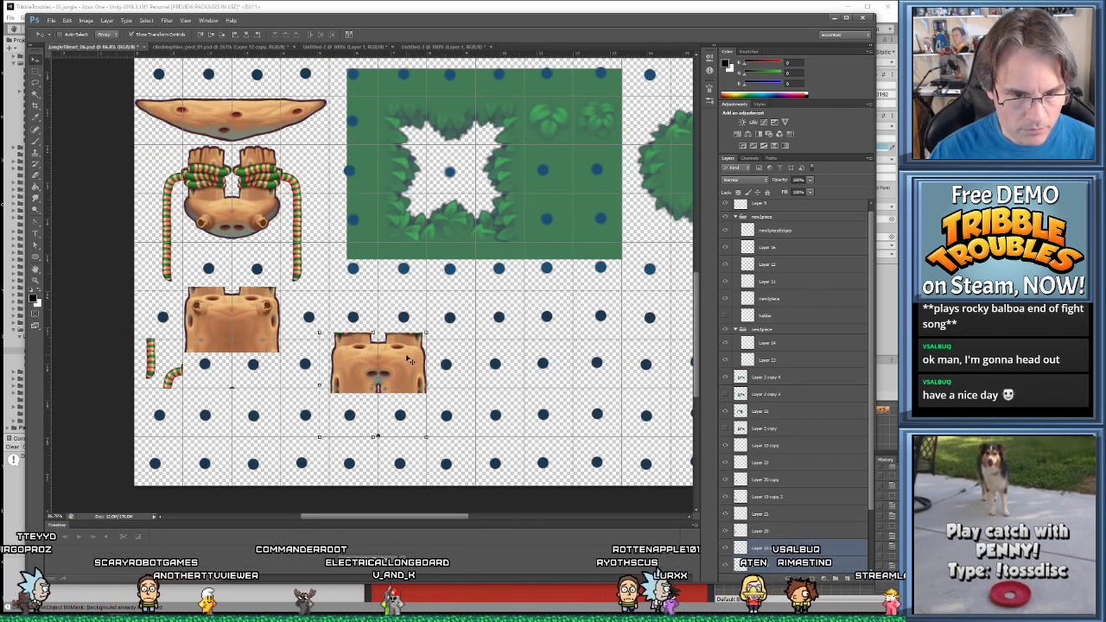
left_click_drag(364, 363, 227, 410)
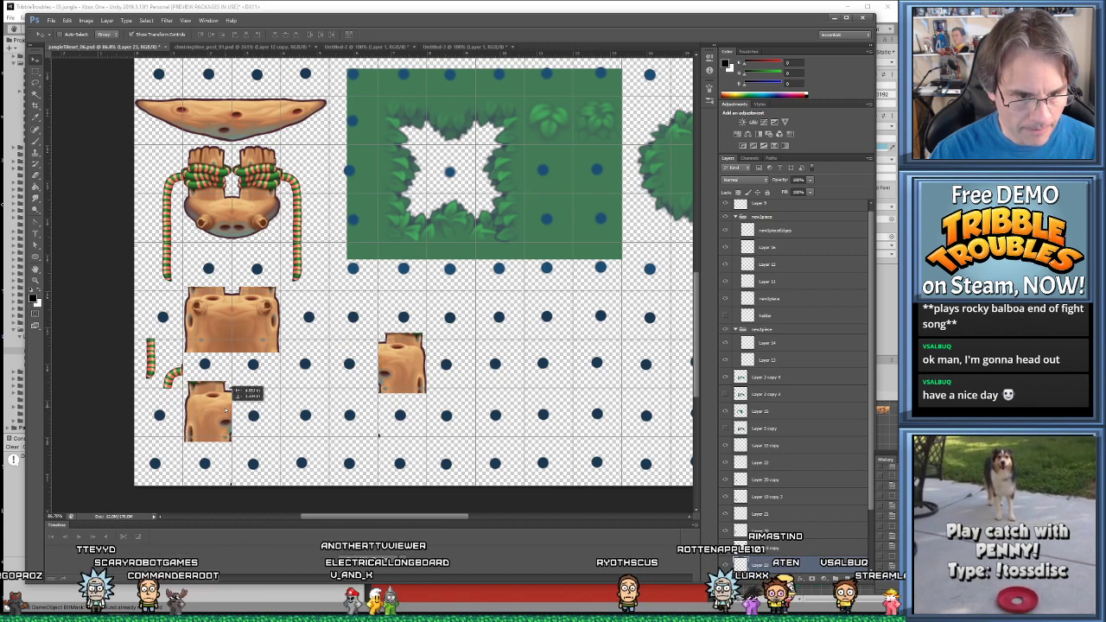
scroll(284, 430, "up", 5, "alt")
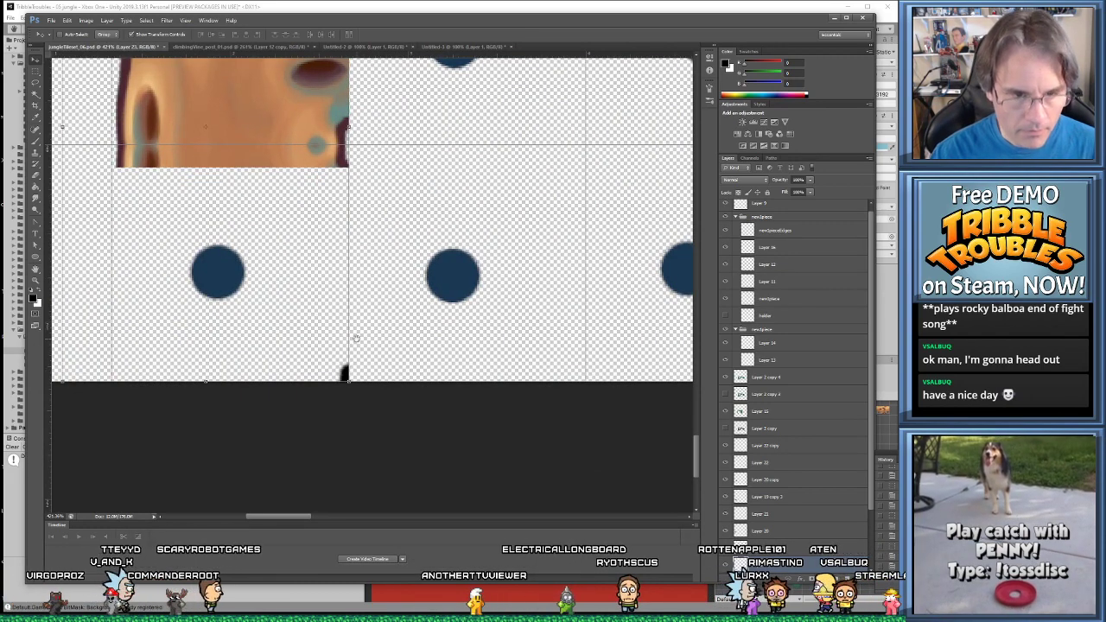
Drag a duplicate of the small stump tile to the left
scroll(252, 348, "down", 10, "alt")
scroll(252, 347, "up", 6, "alt")
scroll(358, 358, "down", 3, "alt")
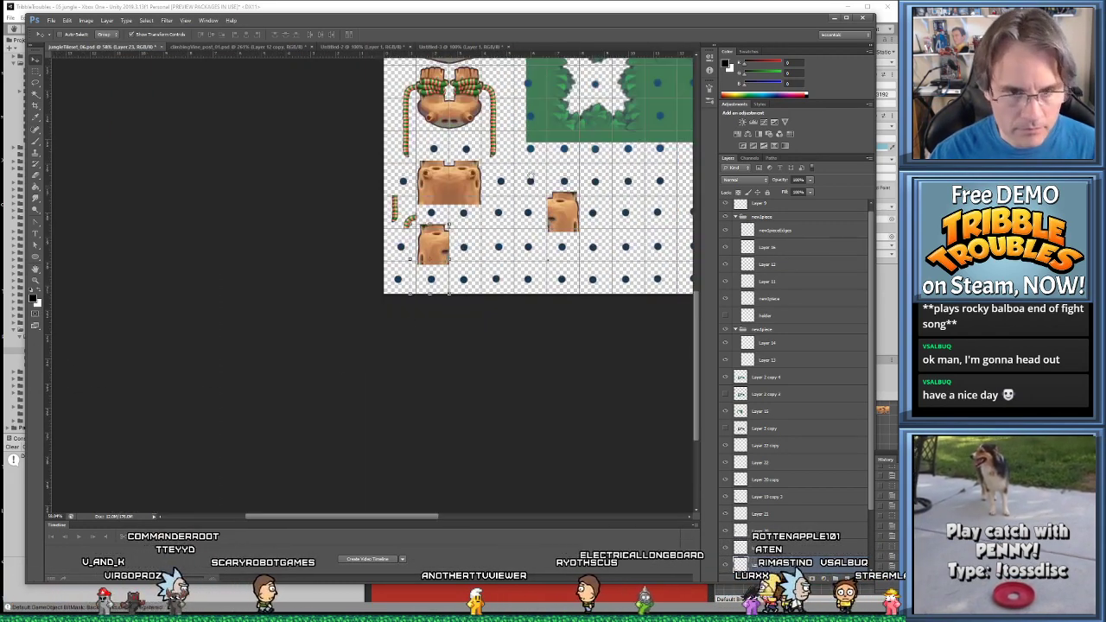
left_click_drag(576, 223, 471, 251, "alt")
scroll(481, 296, "up", 5, "alt")
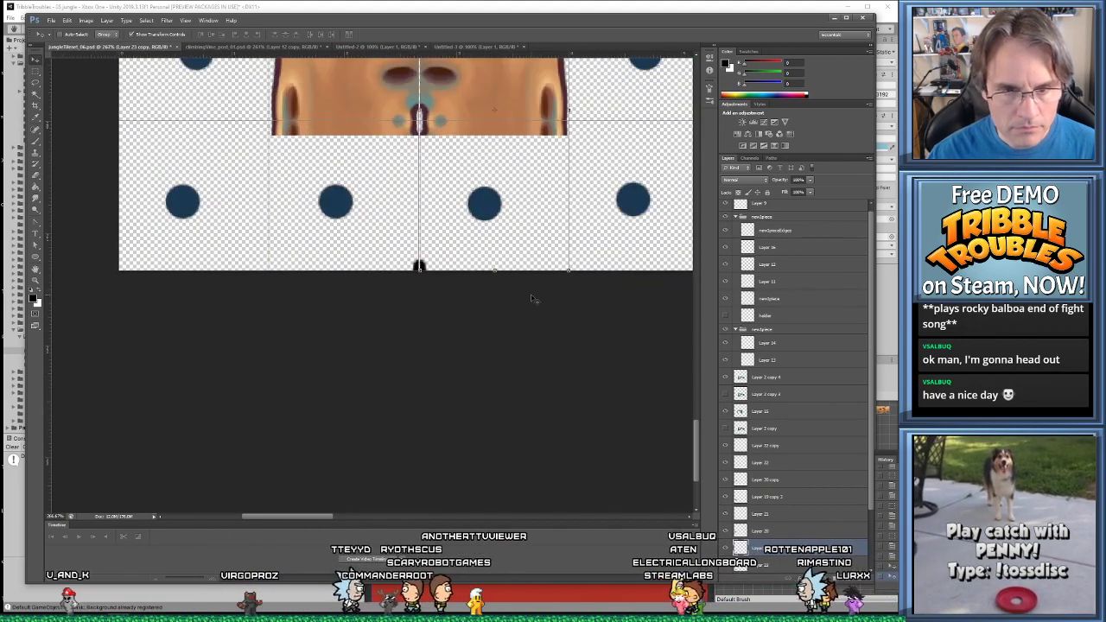
scroll(493, 317, "down", 3, "alt")
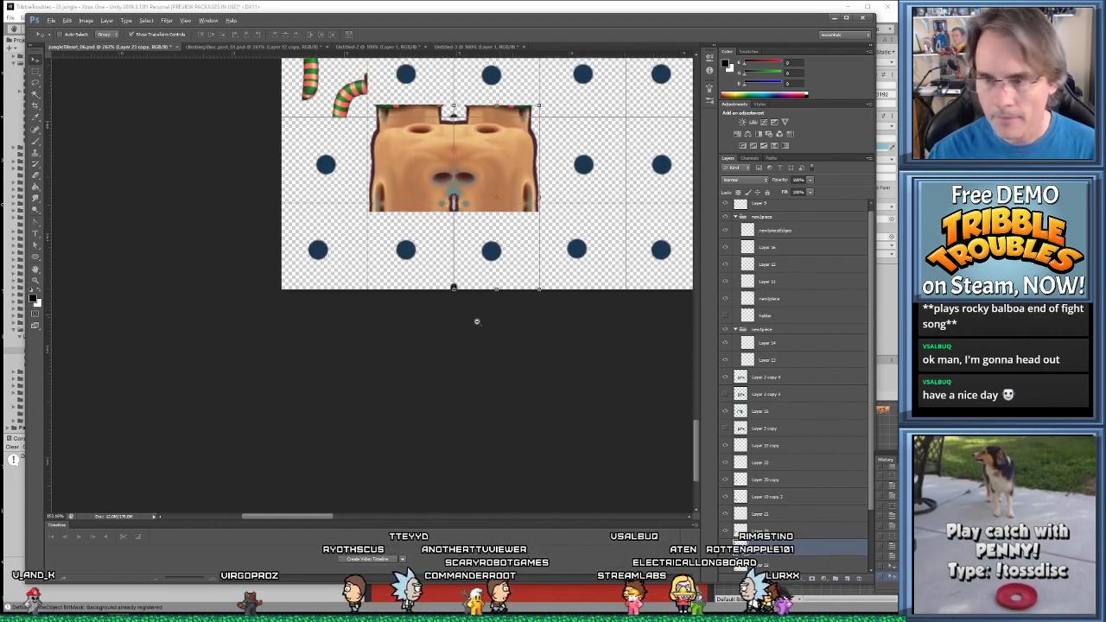
scroll(458, 216, "up", 4, "alt")
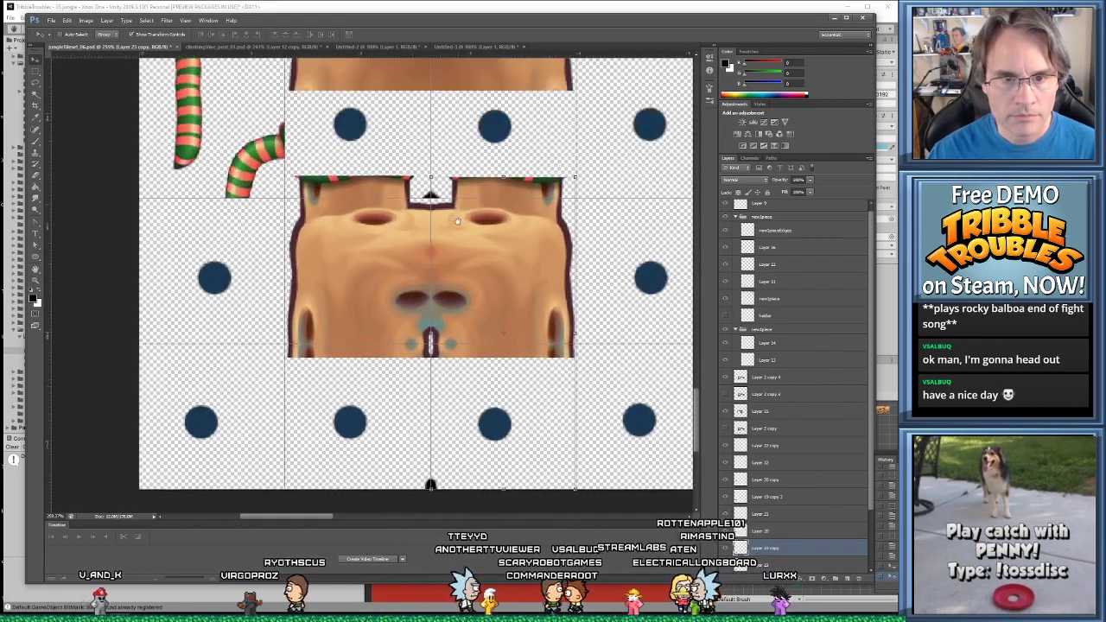
scroll(450, 226, "up", 2, "alt")
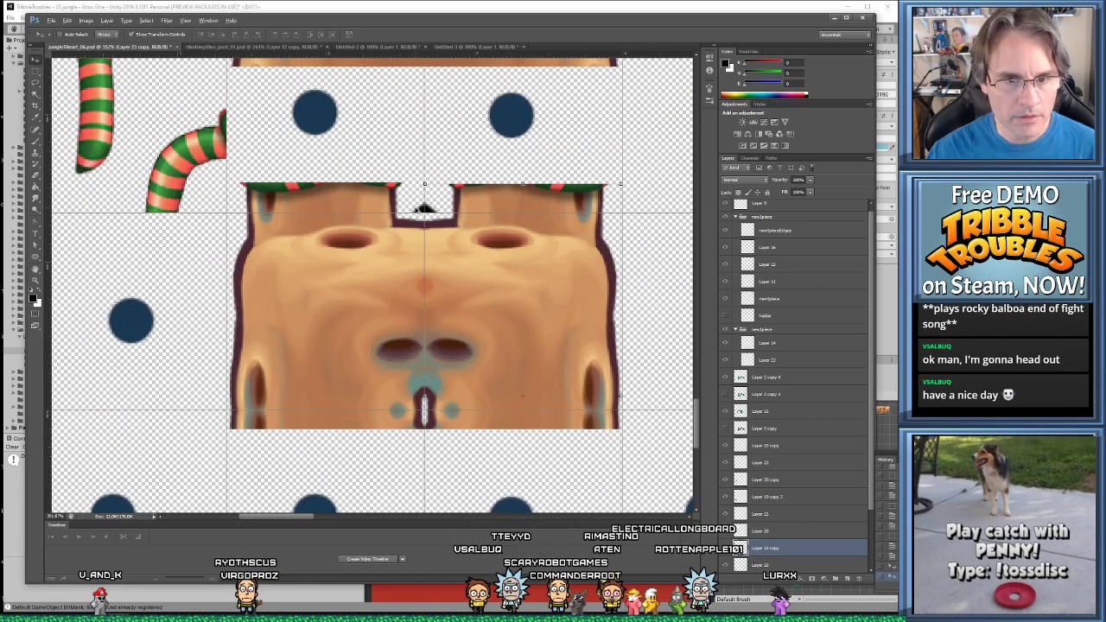
Marquee-select the dark triangle in the stump notch and delete it
left_click(32, 72)
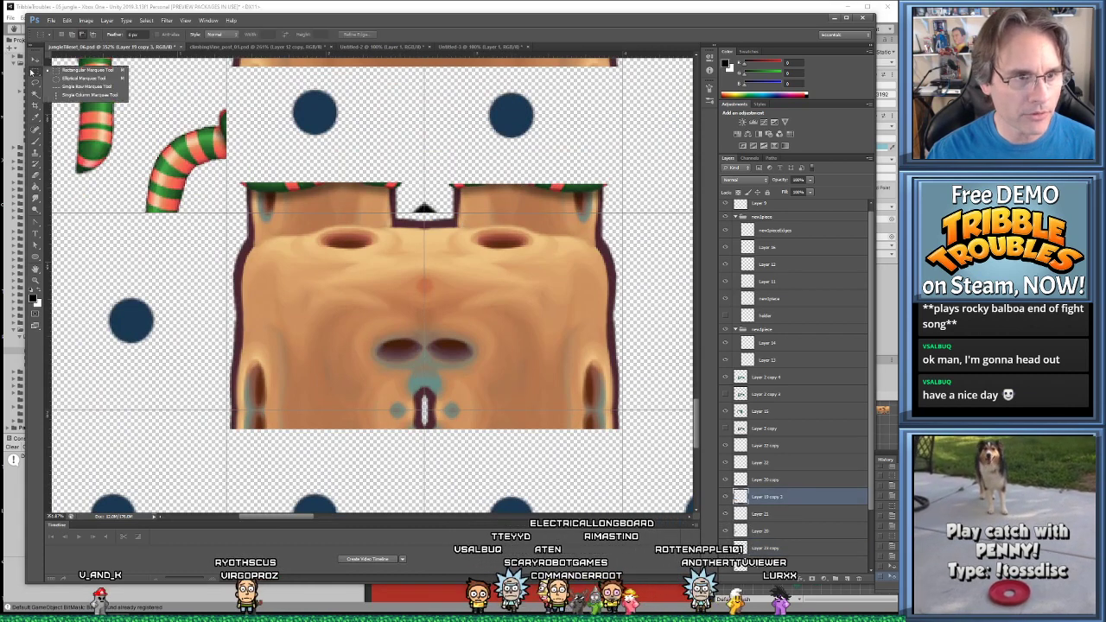
left_click(398, 195)
left_click_drag(407, 191, 442, 218)
key("Delete")
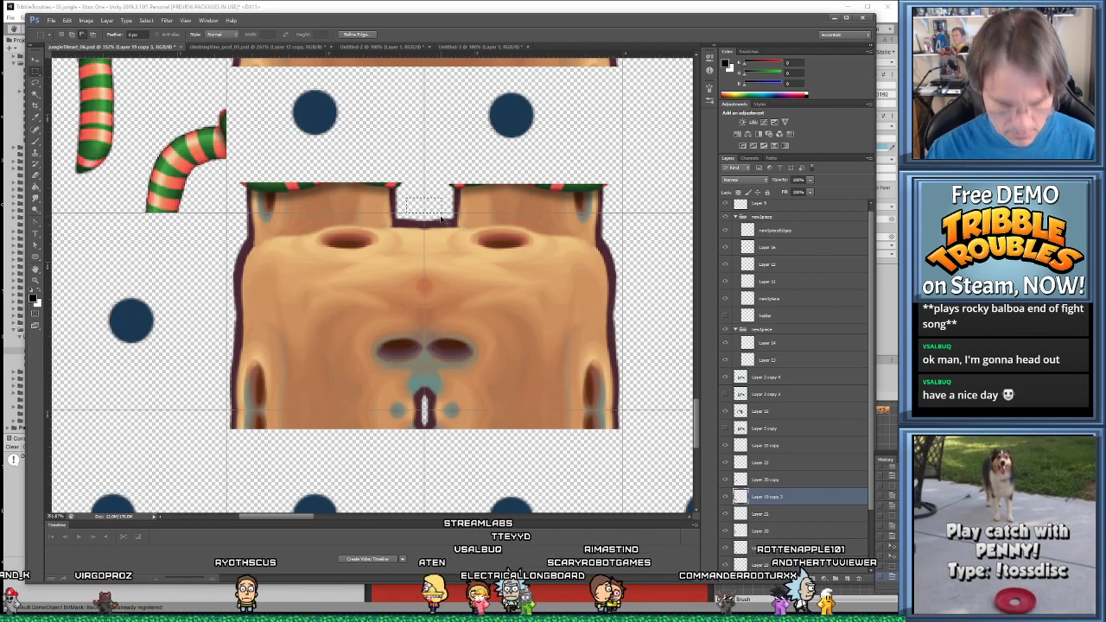
scroll(445, 302, "down", 2, "alt")
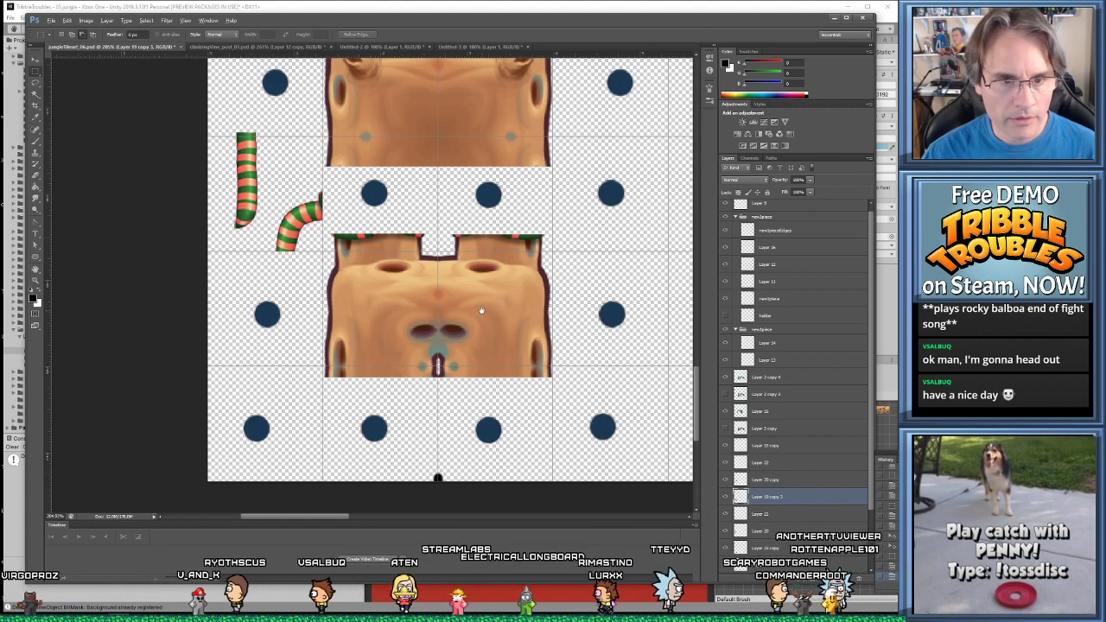
scroll(481, 311, "down", 2, "alt")
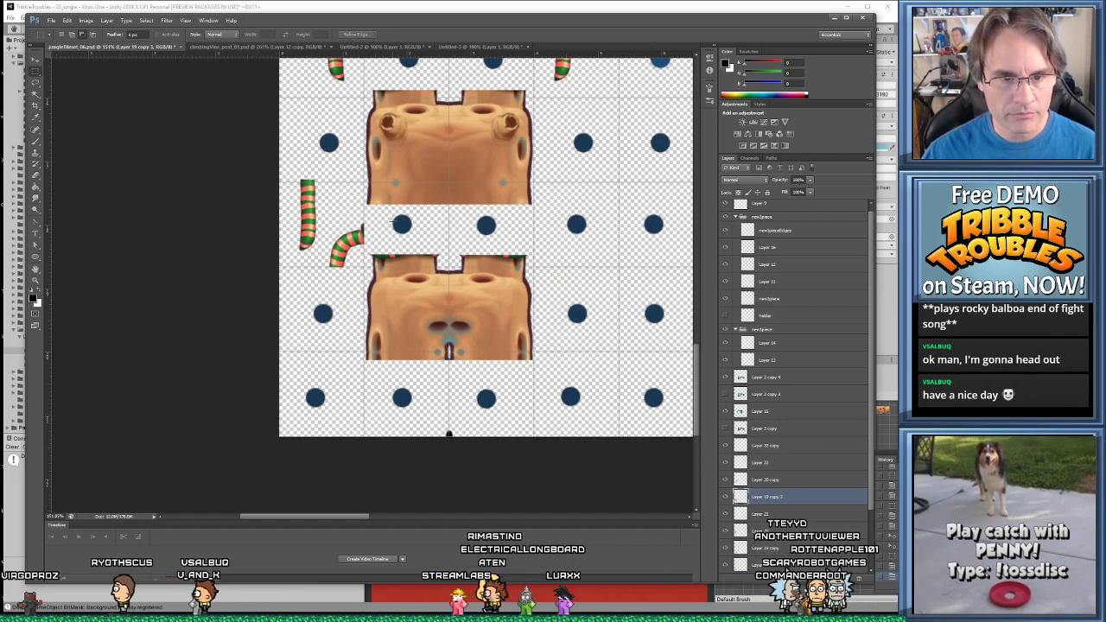
scroll(366, 236, "up", 4, "alt")
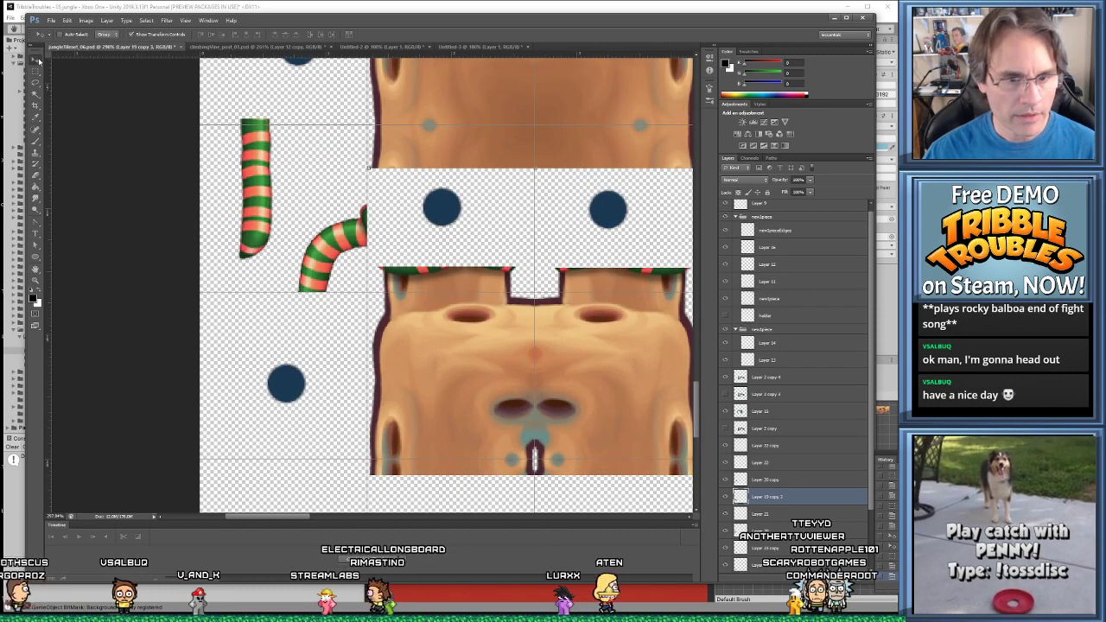
Duplicate the curved vine to the right, flip it horizontally into an arch, and erase its right leg's lower part
left_click(343, 245, "ctrl")
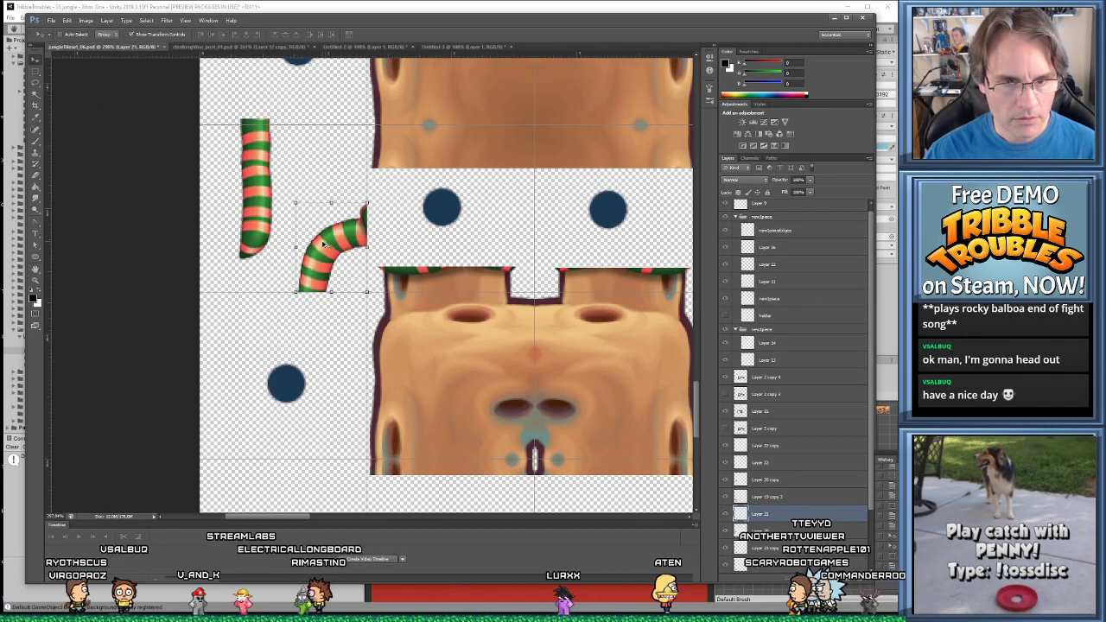
left_click_drag(343, 244, 394, 244, "alt")
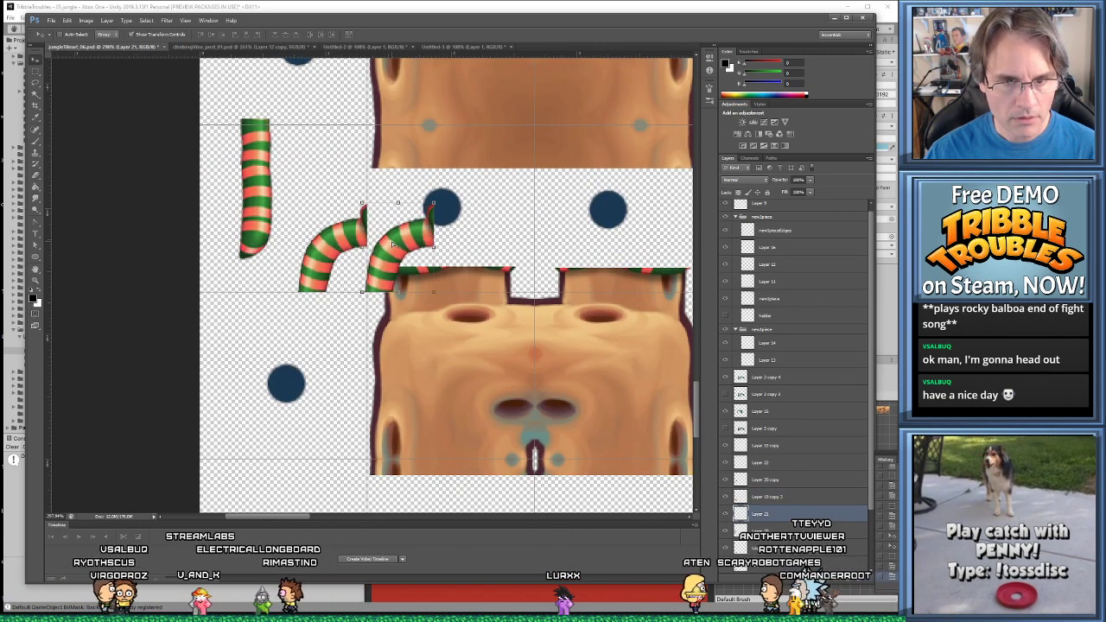
left_click(66, 21)
mouse_move(104, 191)
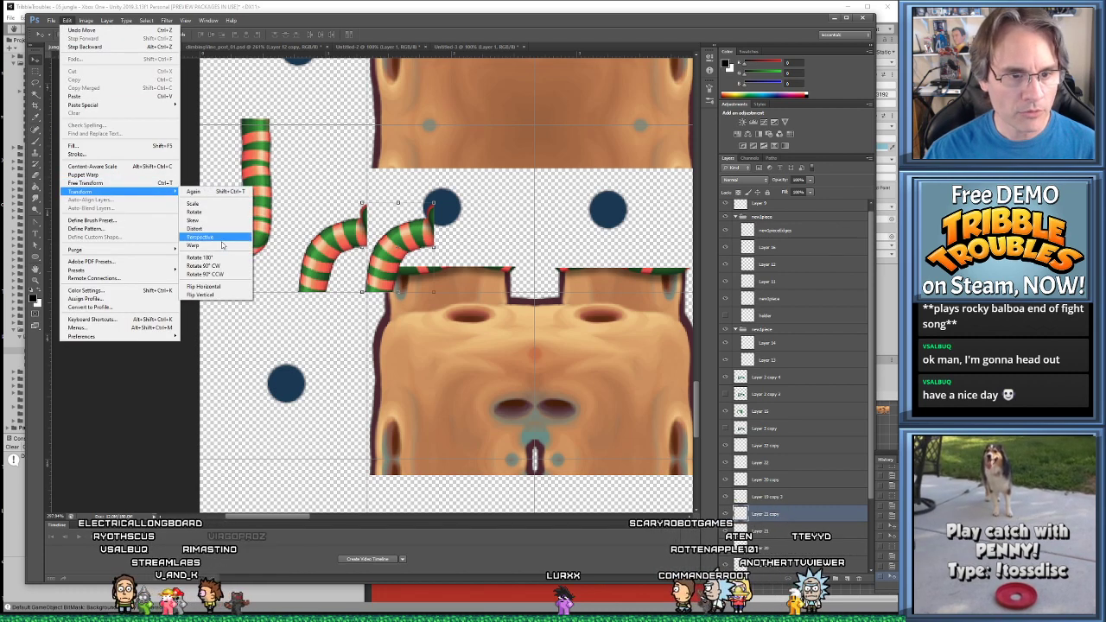
left_click(205, 286)
scroll(365, 248, "up", 2, "alt")
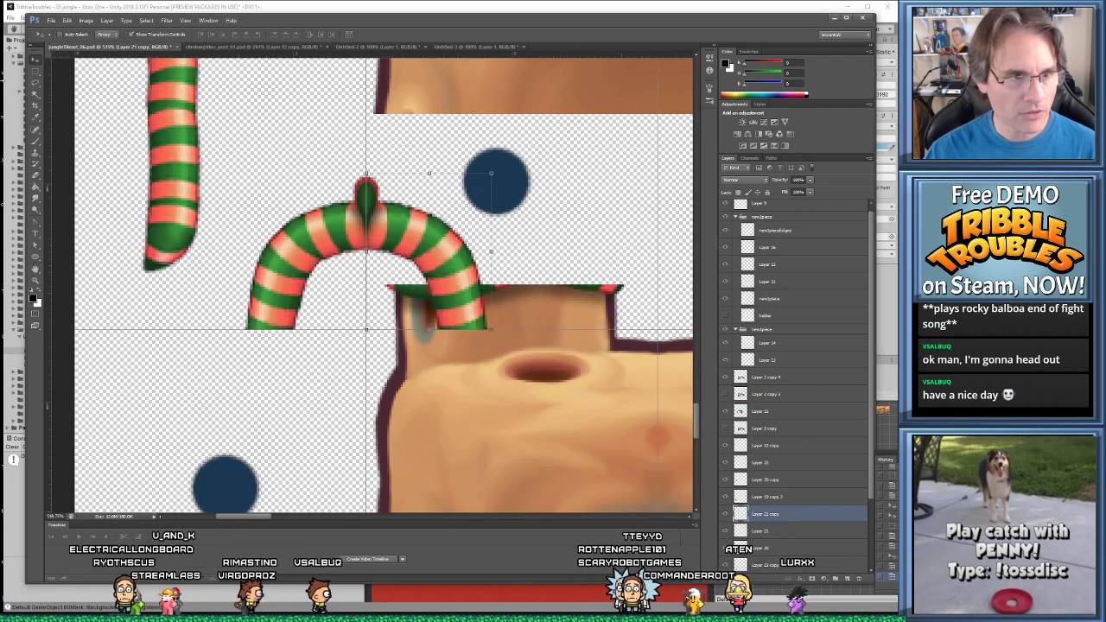
left_click(35, 72)
left_click(73, 71)
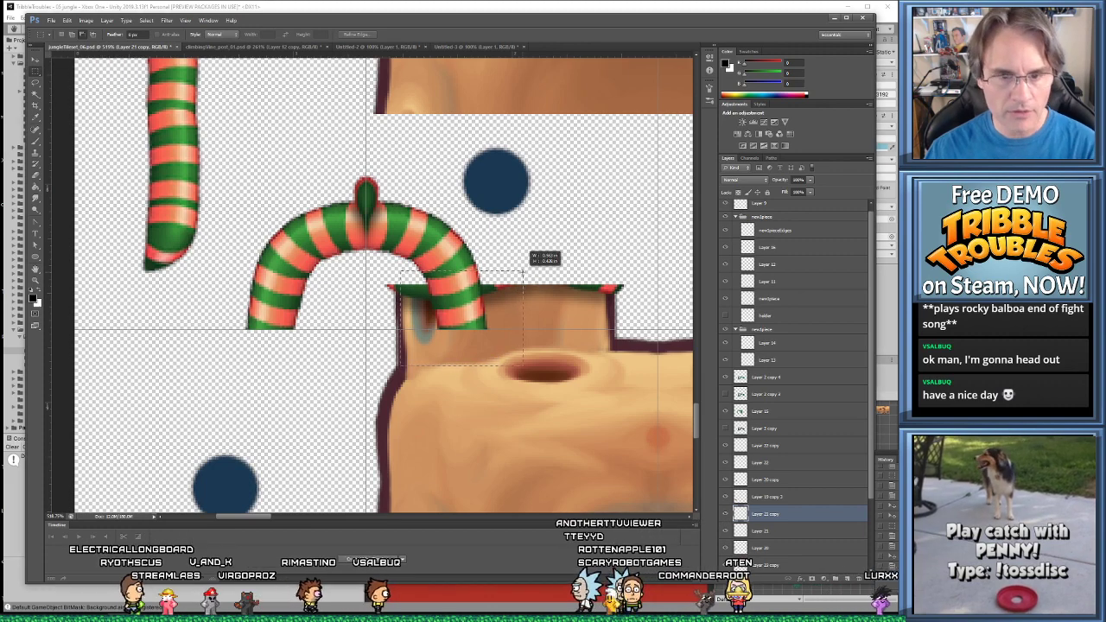
key("Delete")
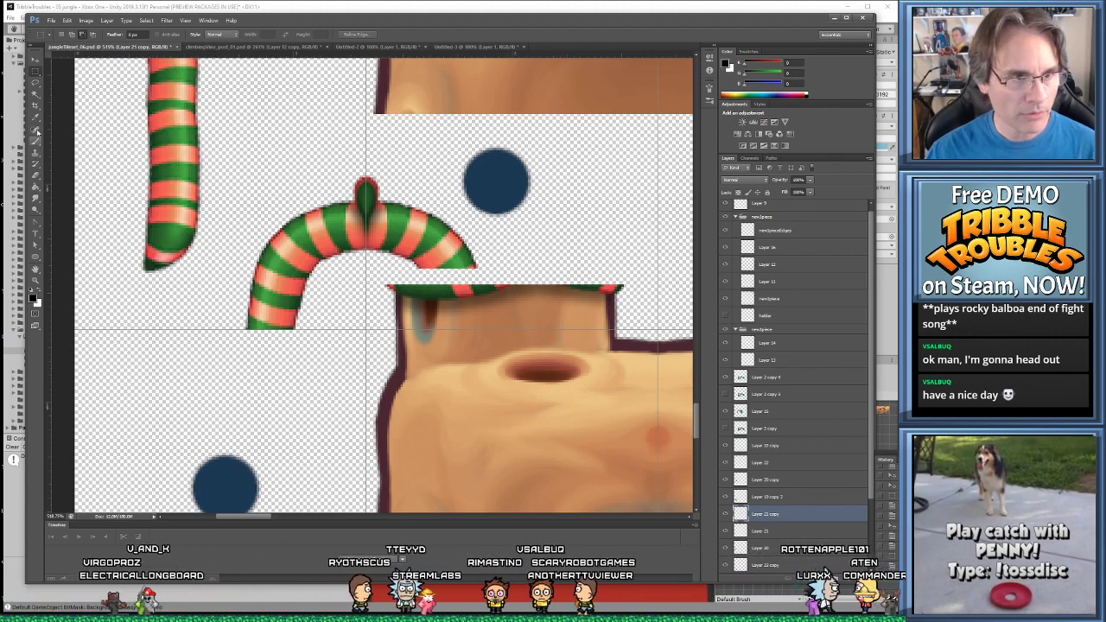
Duplicate the vine below the arch, flip it vertically into a C shape, and nudge it down about 30 px
left_click(34, 60)
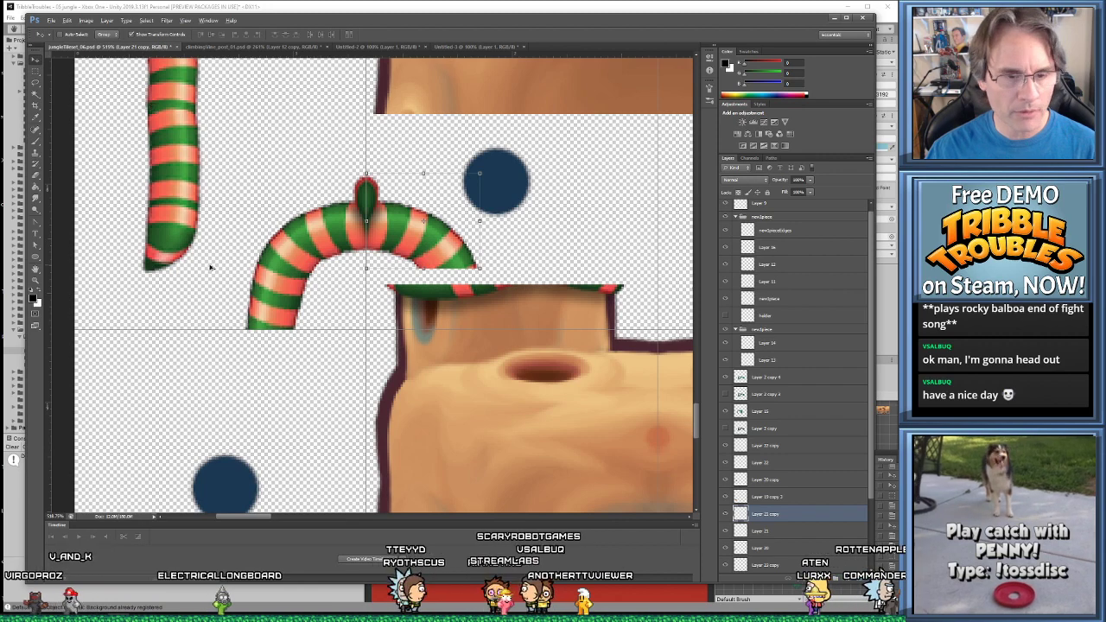
left_click(299, 283)
left_click_drag(299, 284, 299, 396, "alt")
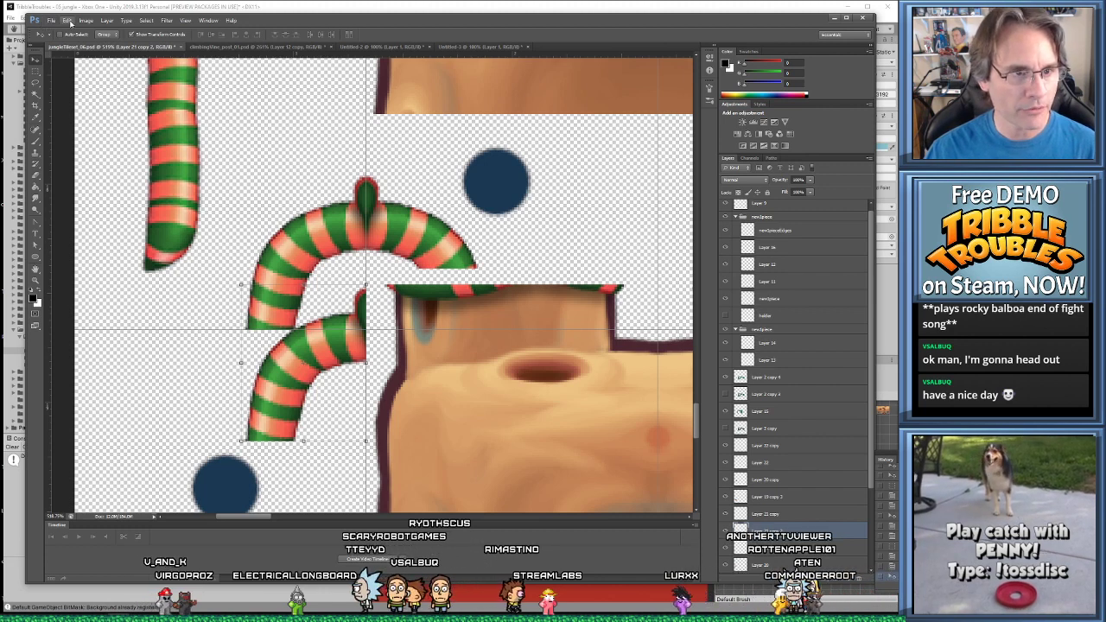
left_click(67, 20)
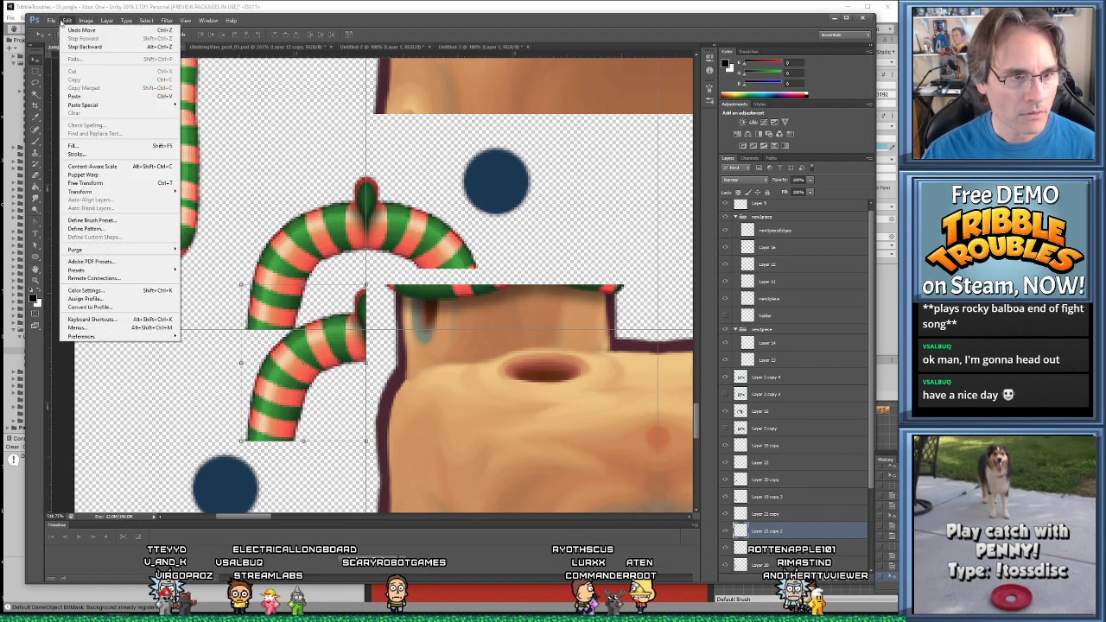
mouse_move(82, 191)
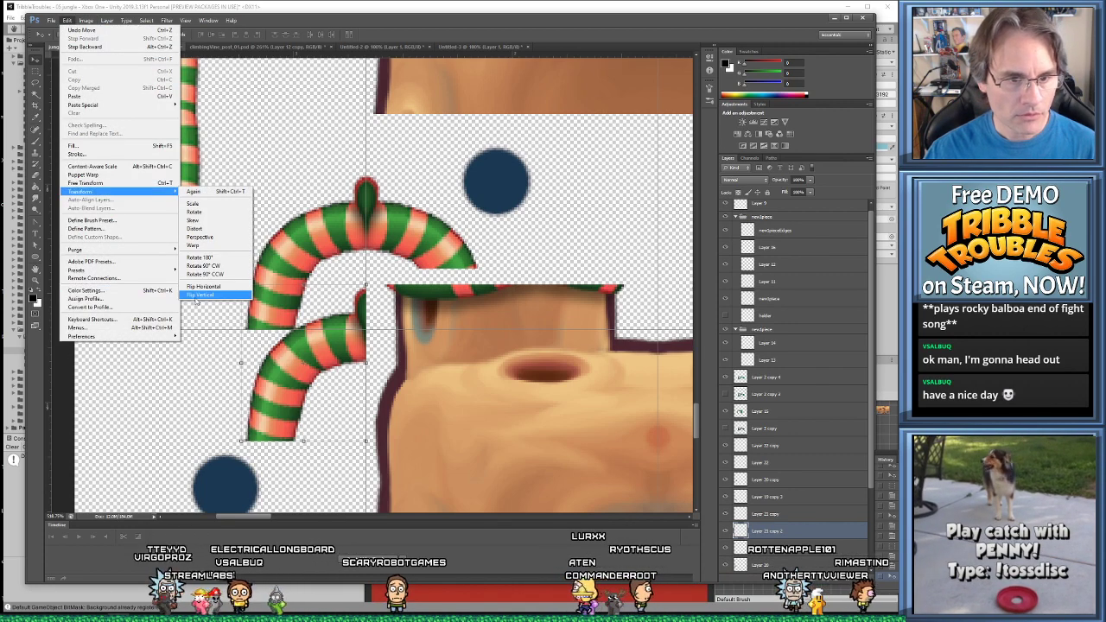
left_click(199, 294)
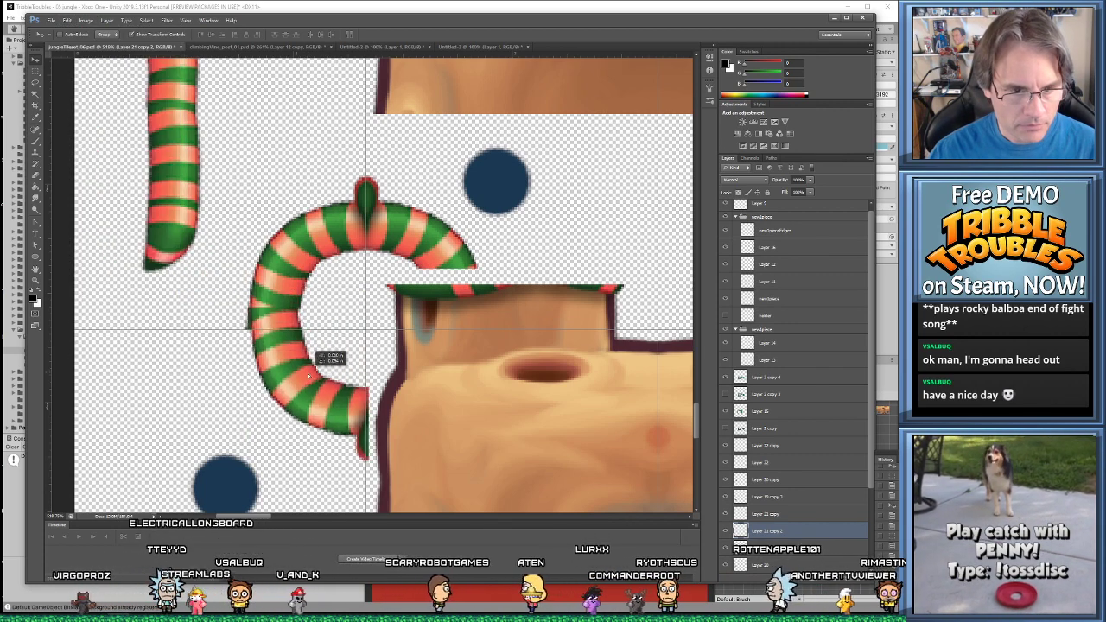
left_click_drag(309, 374, 305, 400)
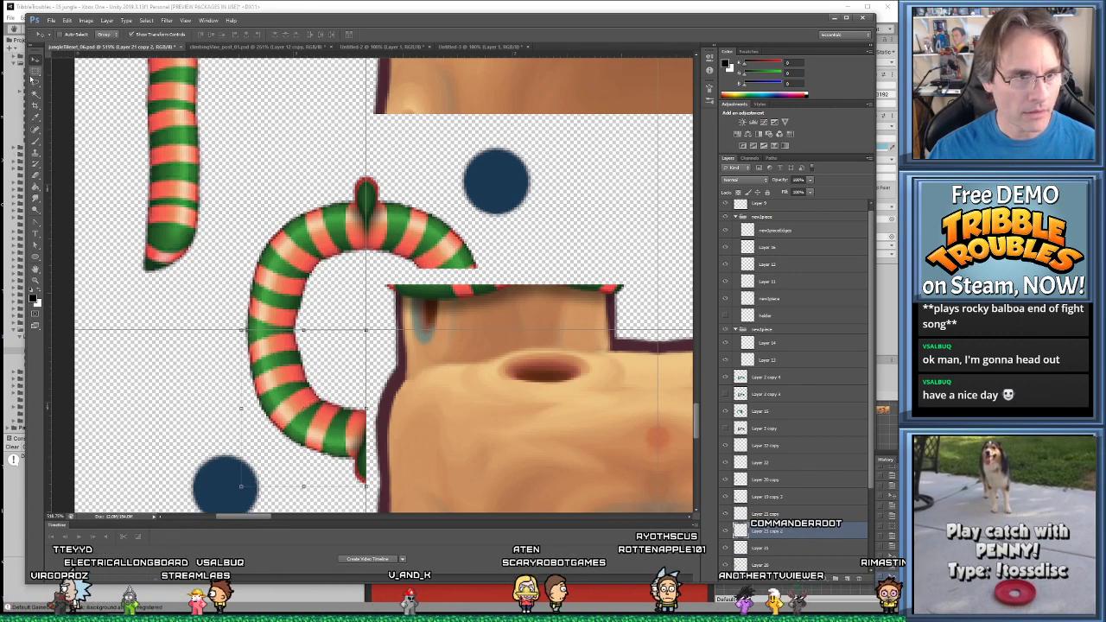
scroll(352, 438, "down", 3)
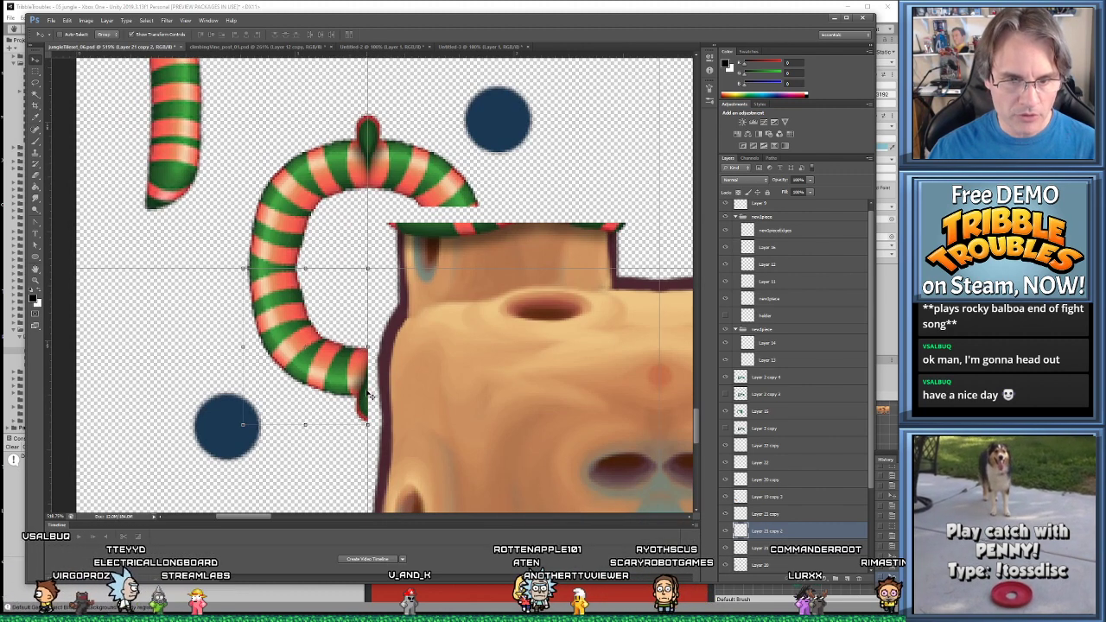
Lasso the bottom of the C-shaped curl and delete it
left_click(34, 72)
left_click(34, 83)
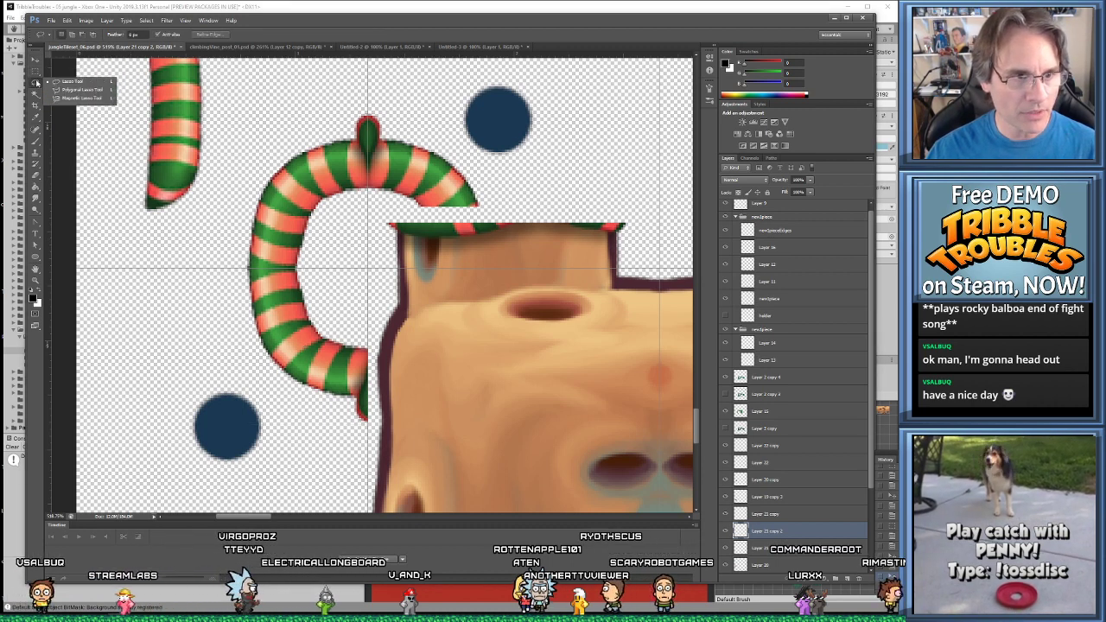
mouse_move(330, 298)
left_mouse_down()
mouse_move(268, 346)
mouse_move(359, 418)
mouse_move(397, 337)
left_mouse_up()
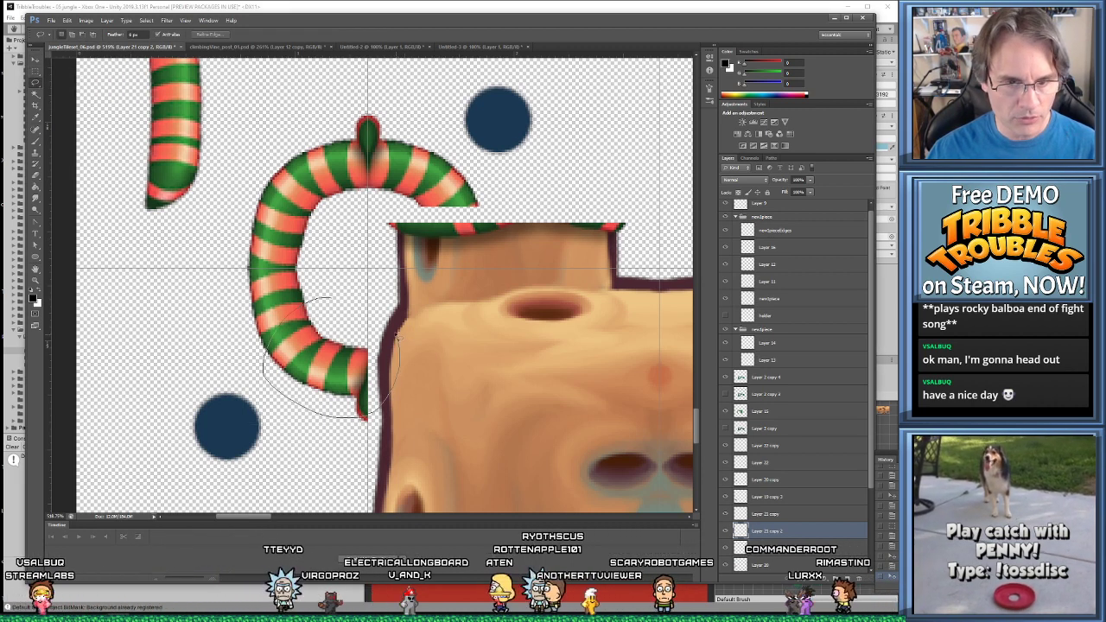
left_click_drag(325, 290, 322, 285)
key("Delete")
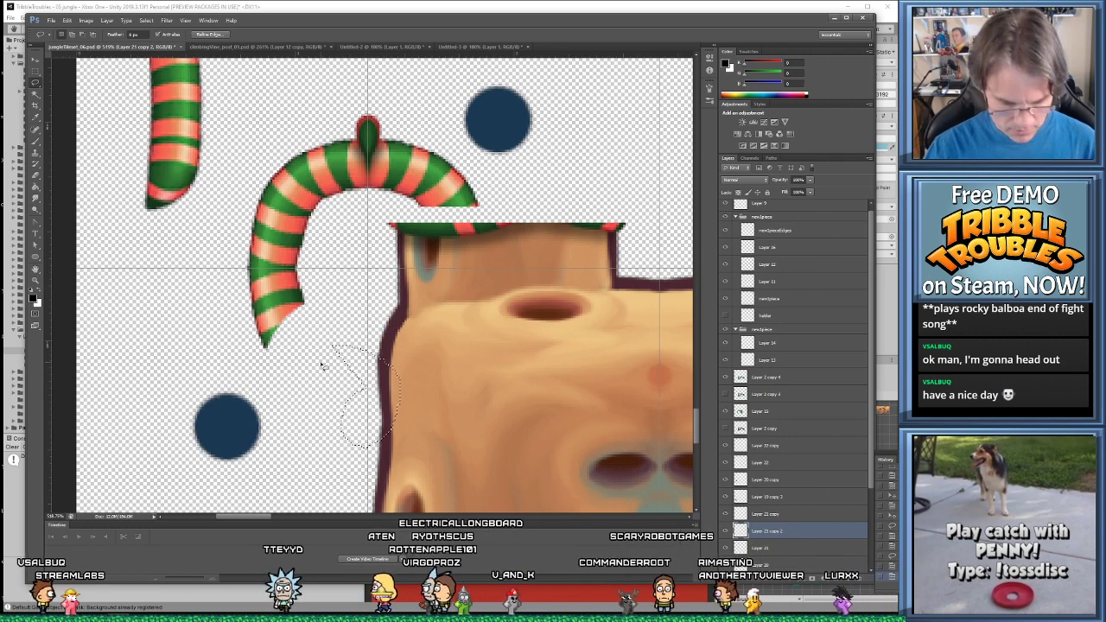
Loop a lasso selection around the vine head and blue dot, then drop the selection
scroll(365, 409, "down", 8, "alt")
scroll(383, 407, "up", 2, "alt")
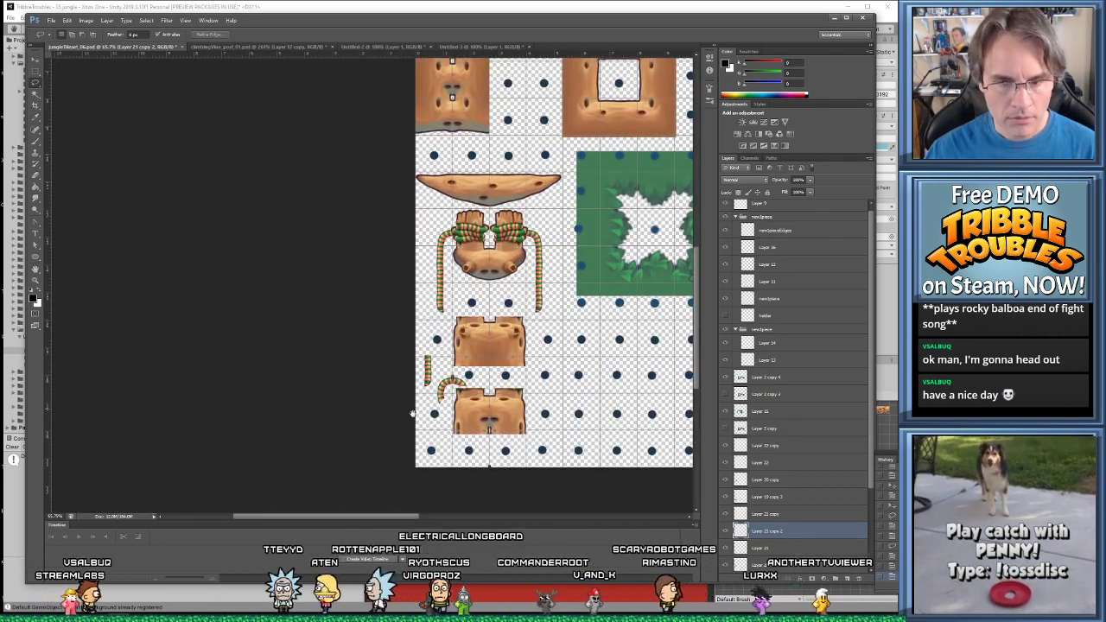
scroll(520, 423, "up", 6, "alt")
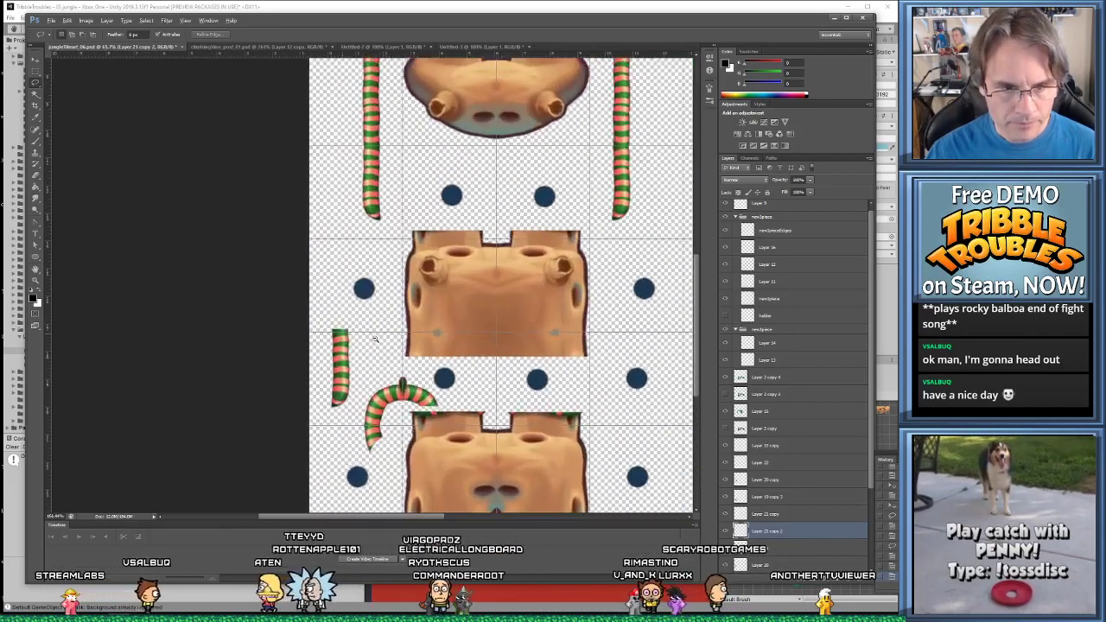
scroll(157, 192, "down", 2)
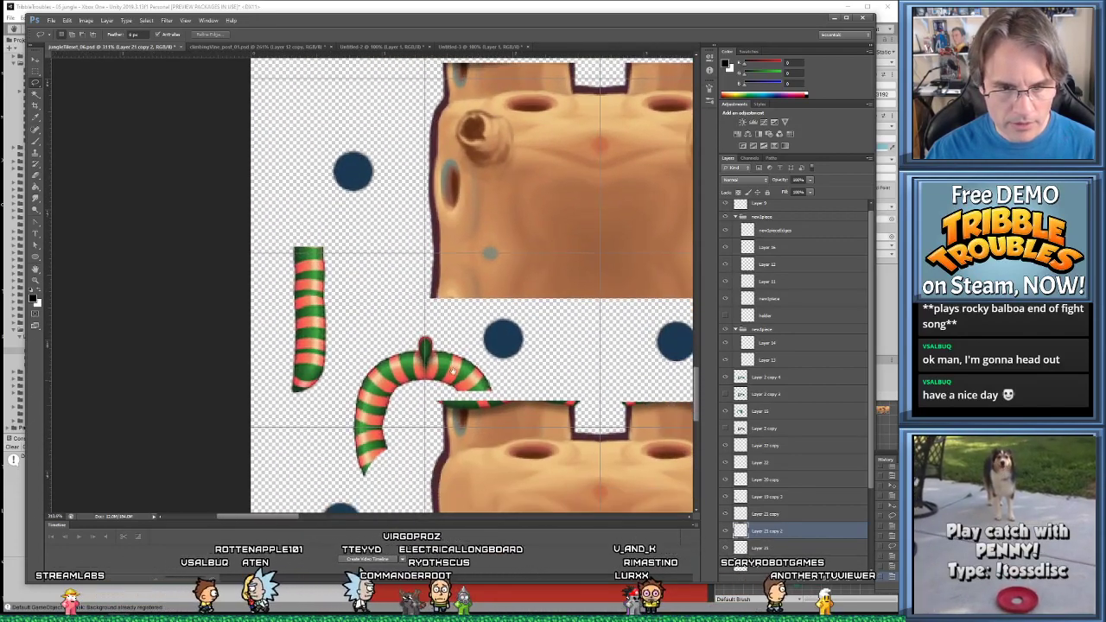
mouse_move(448, 339)
left_mouse_down()
mouse_move(518, 363)
mouse_move(493, 432)
mouse_move(427, 397)
mouse_move(477, 352)
mouse_move(527, 393)
mouse_move(488, 425)
mouse_move(452, 413)
left_mouse_up()
left_click(439, 392)
left_click(452, 412)
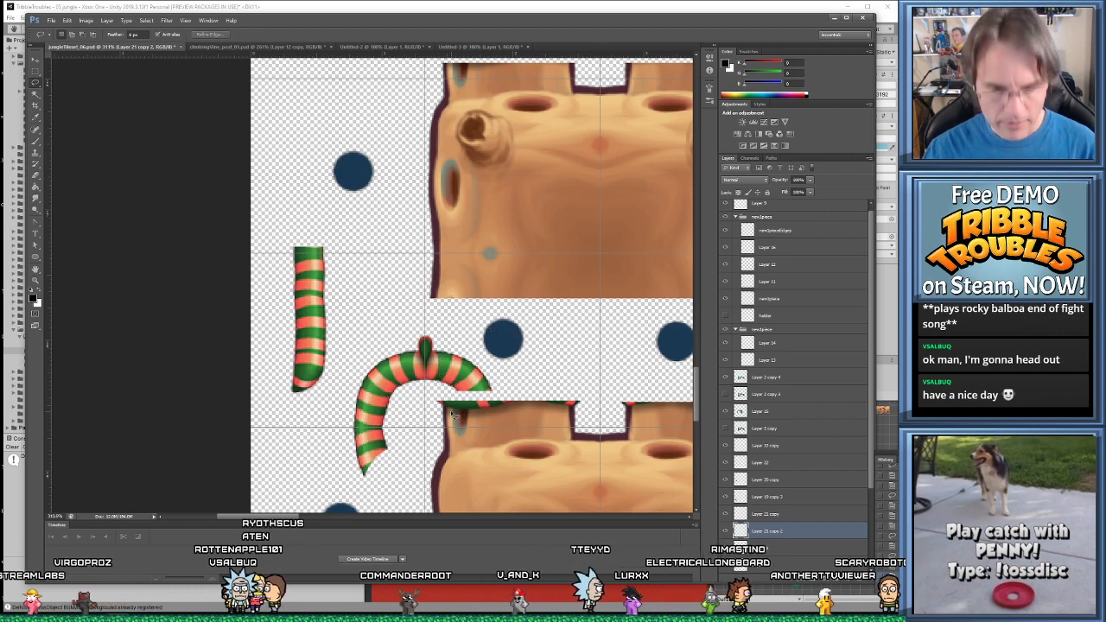
scroll(513, 437, "down", 5, "alt")
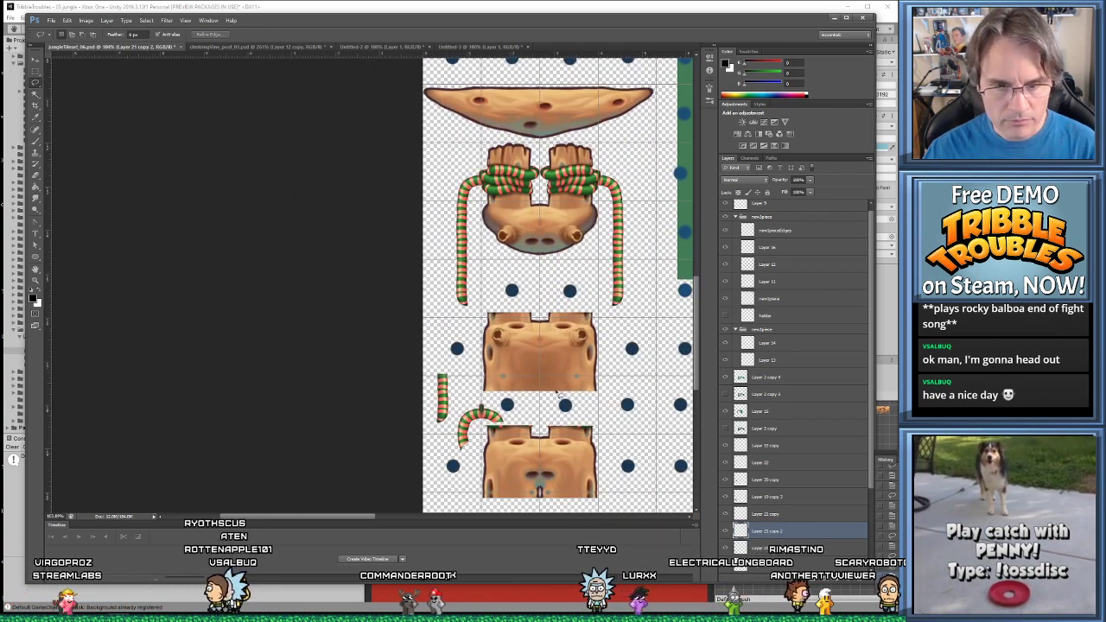
Save the tile sheet, then start saving a separate PNG copy of it
key("ctrl+s")
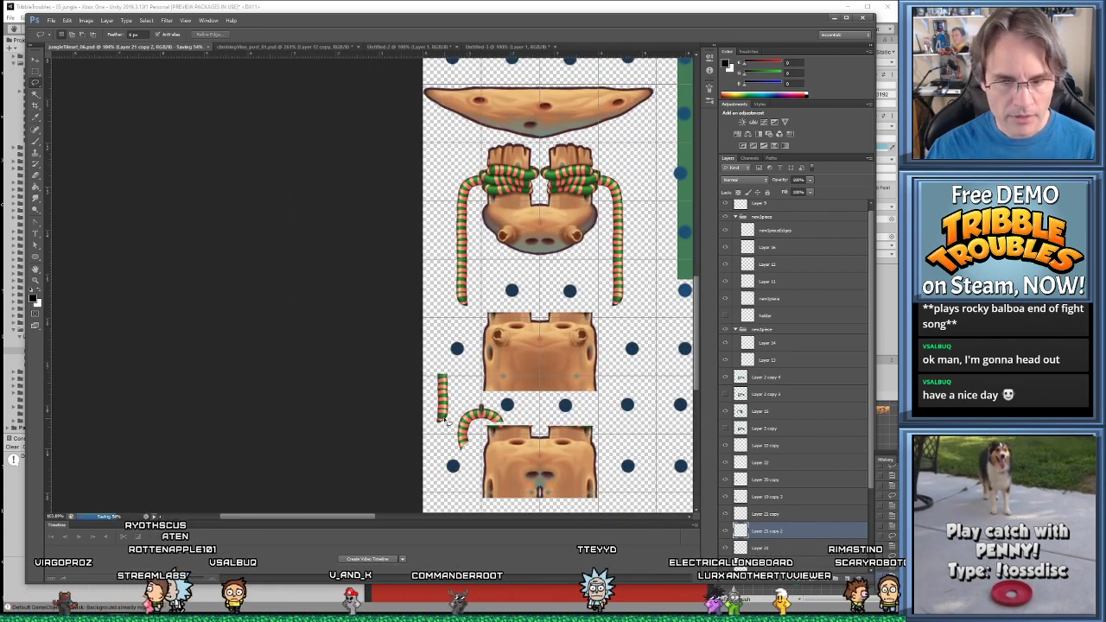
key("ctrl+shift+s")
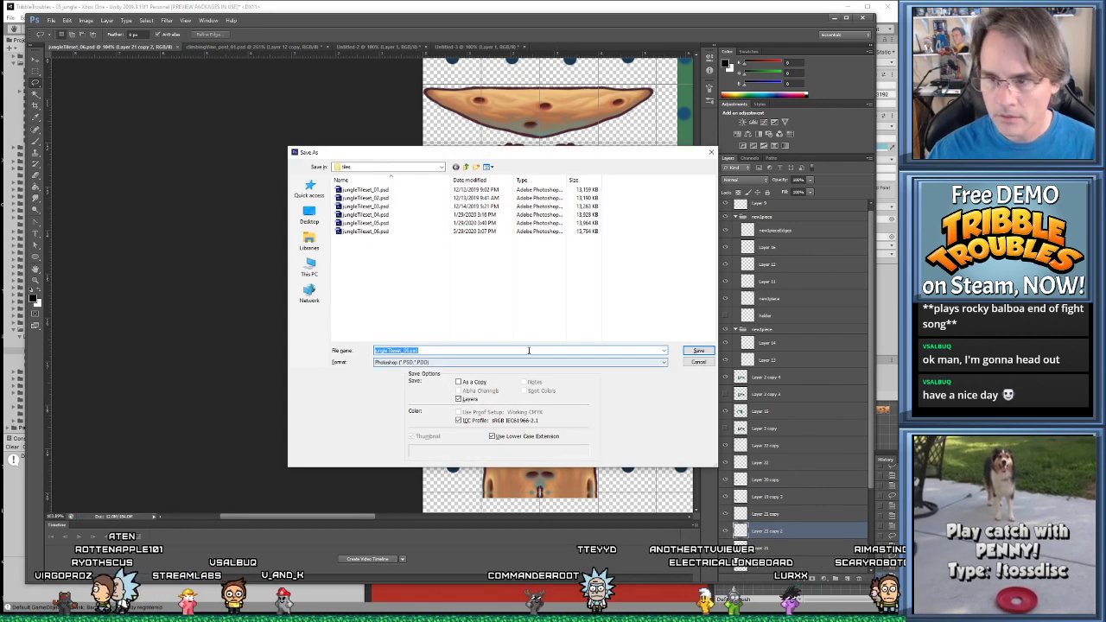
left_click(433, 364)
left_click(424, 448)
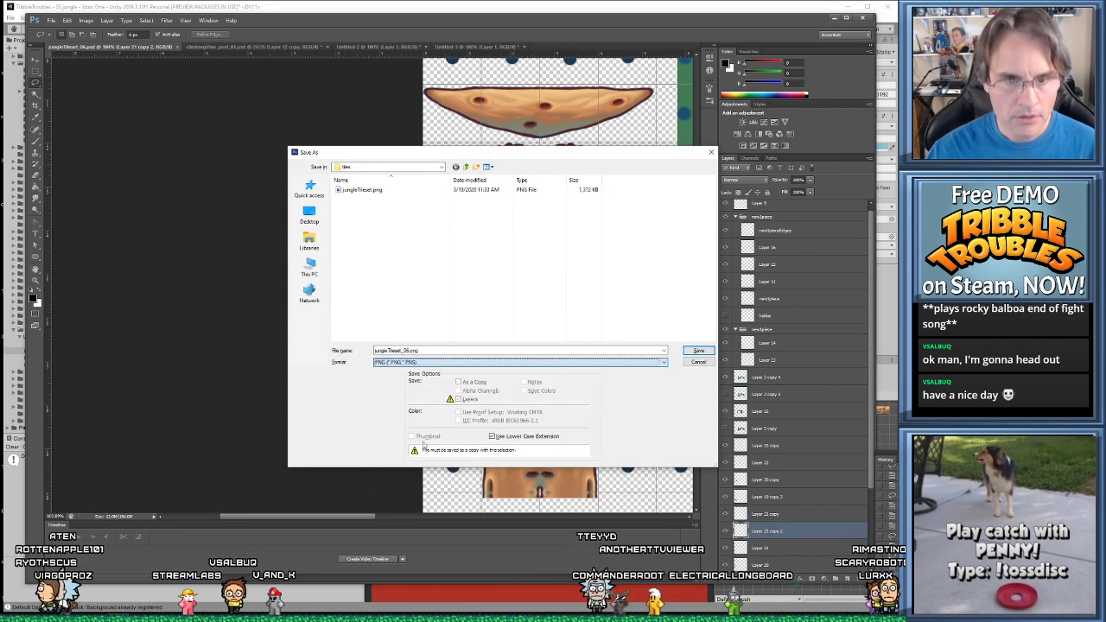
left_click(309, 266)
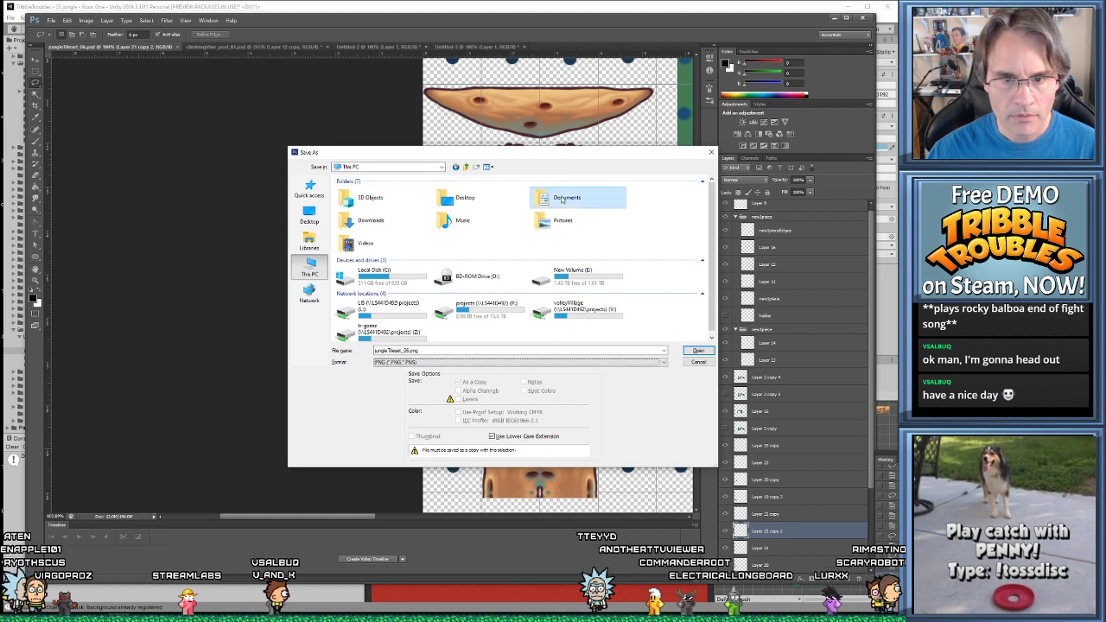
Replace jungleTileset.png in Documents/TribbleTroubles/Assets/_images/Jungle, accepting the default PNG options
double_click(609, 194)
double_click(361, 190)
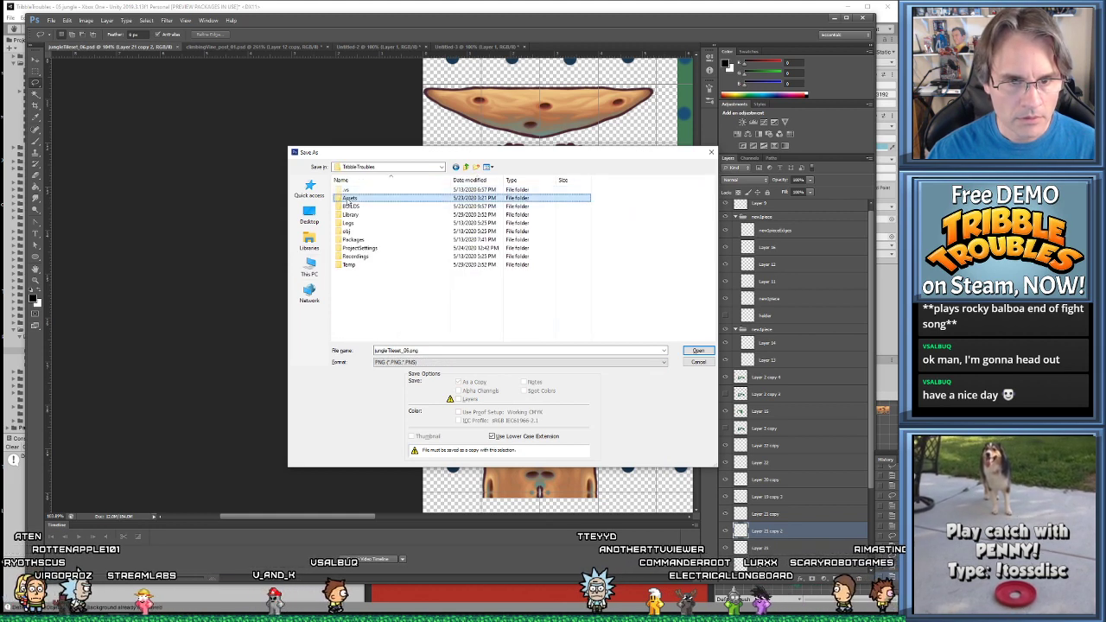
double_click(359, 197)
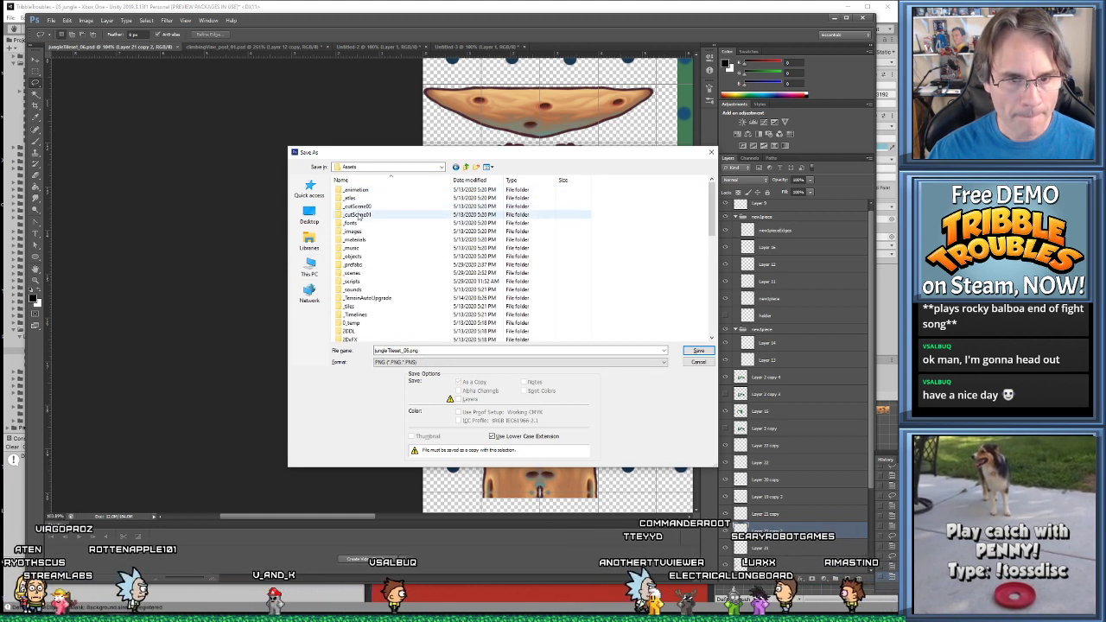
double_click(352, 231)
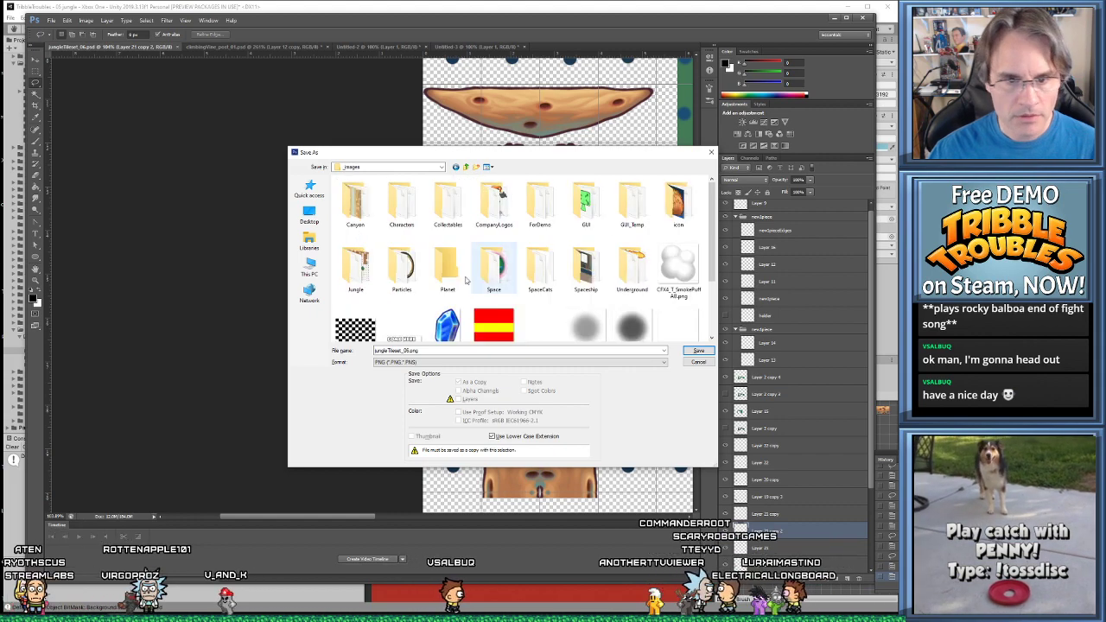
double_click(586, 203)
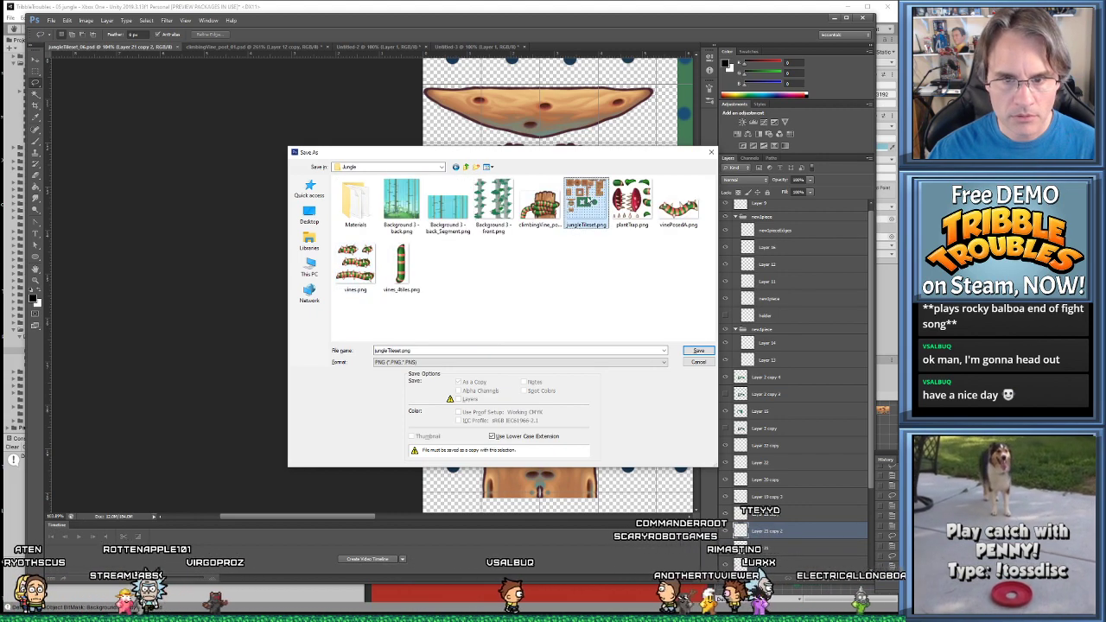
left_click(430, 231)
key("Return")
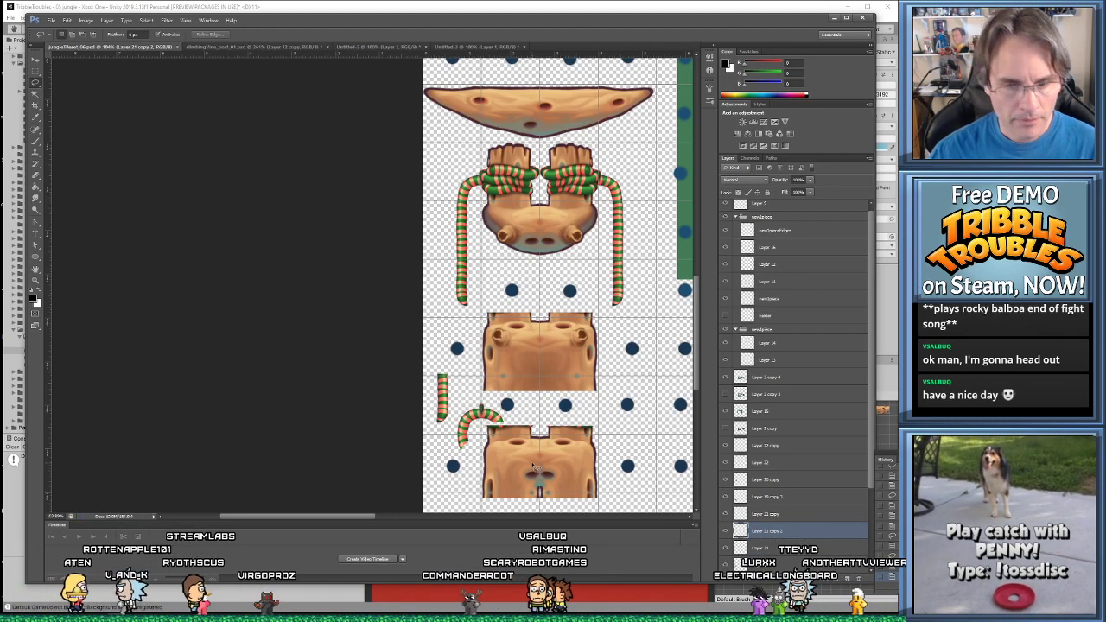
key("alt+Tab")
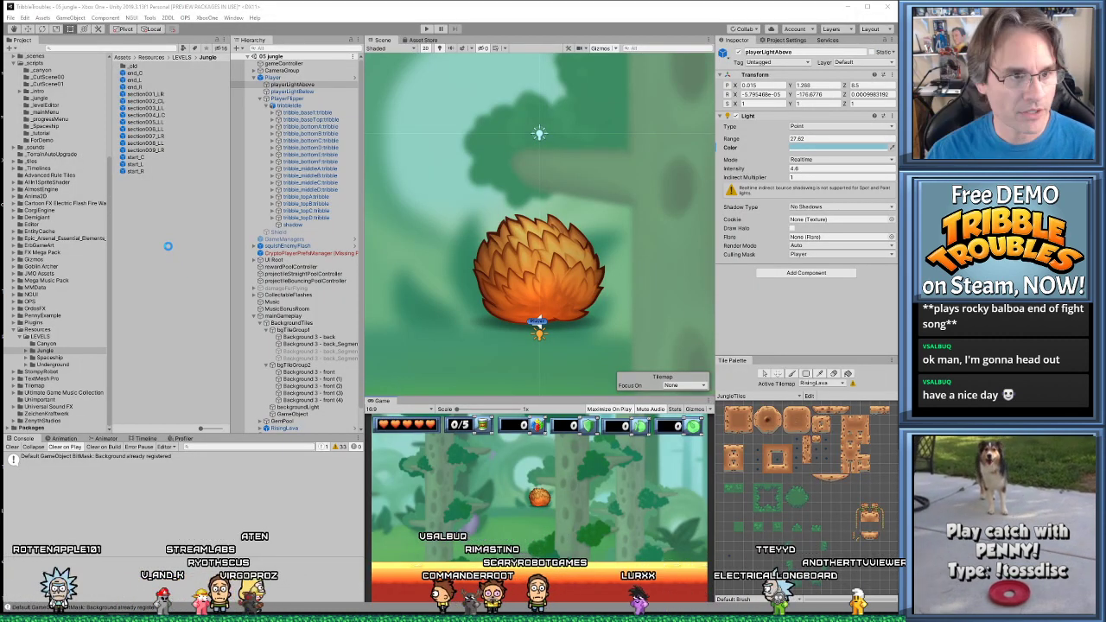
Open jungleTileset in the Sprite Editor and inspect the stump slices jungleTileset_225 and jungleTileset_226
scroll(53, 207, "up", 5)
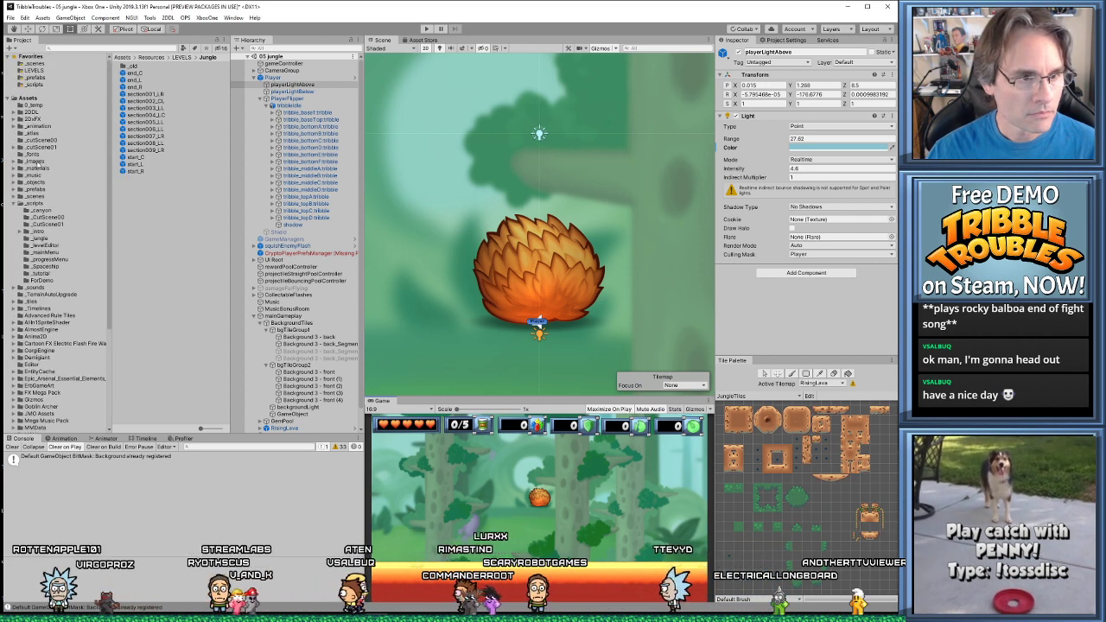
left_click(35, 161)
double_click(147, 124)
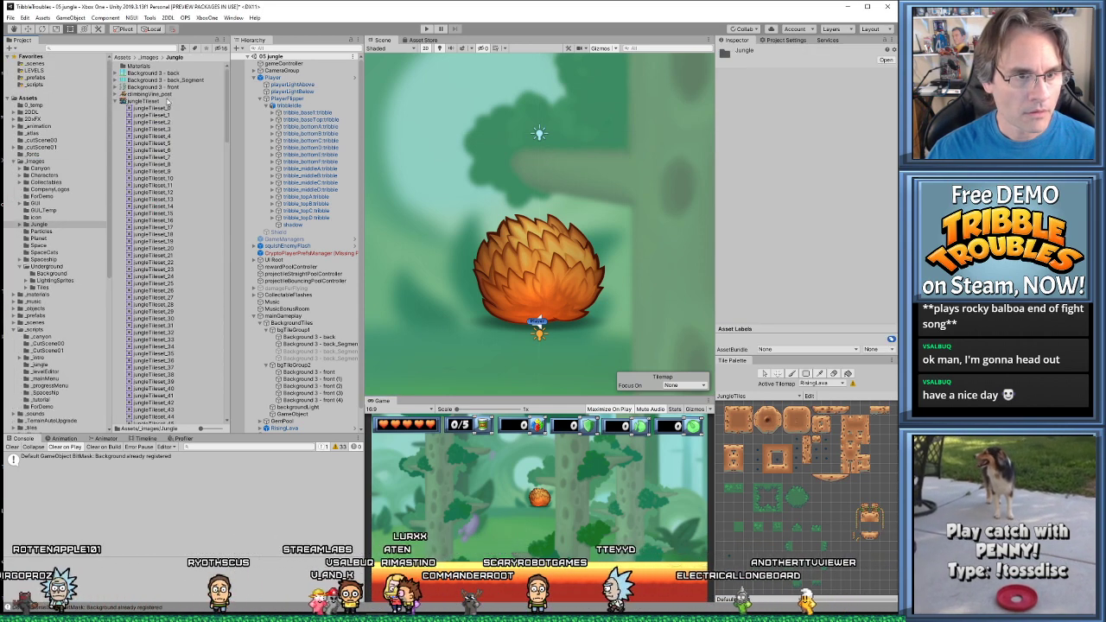
left_click(167, 102)
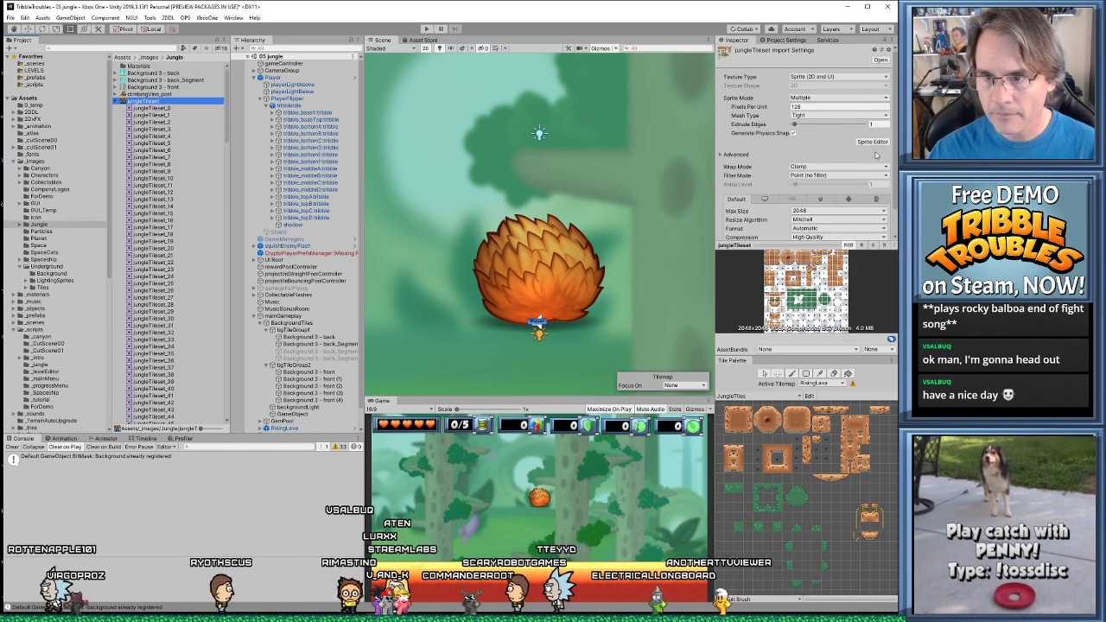
left_click(871, 142)
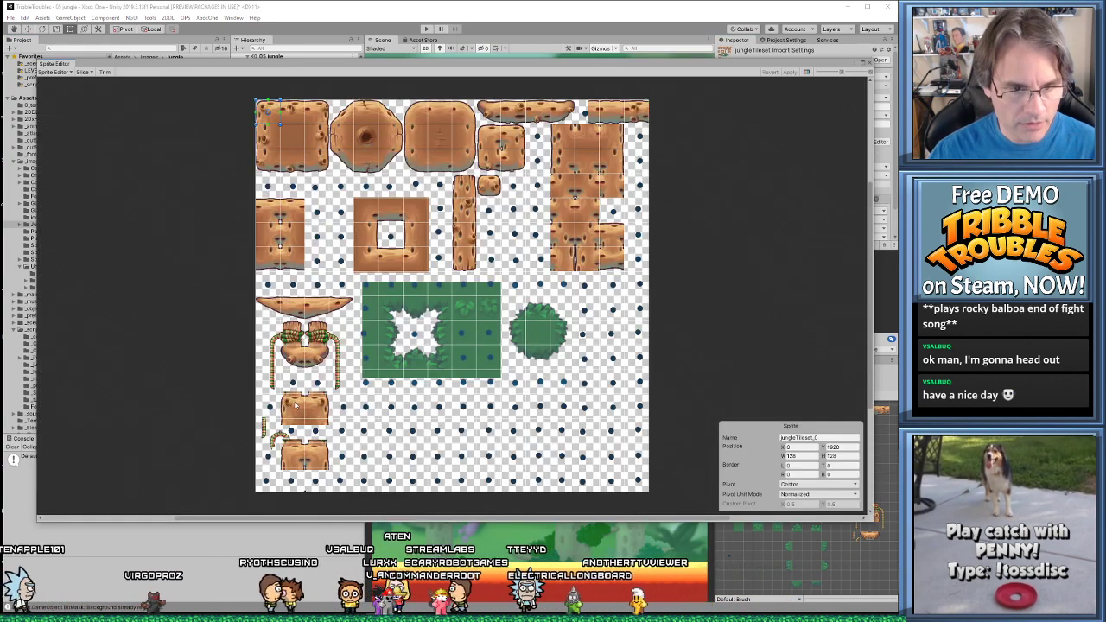
left_click(294, 454)
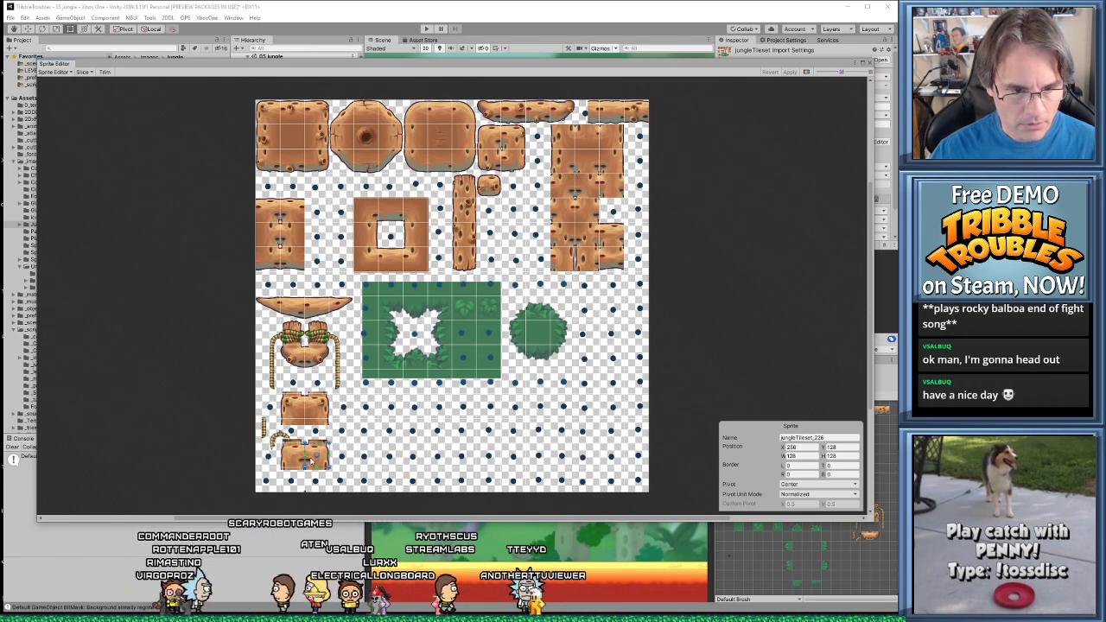
left_click_drag(640, 69, 641, 37)
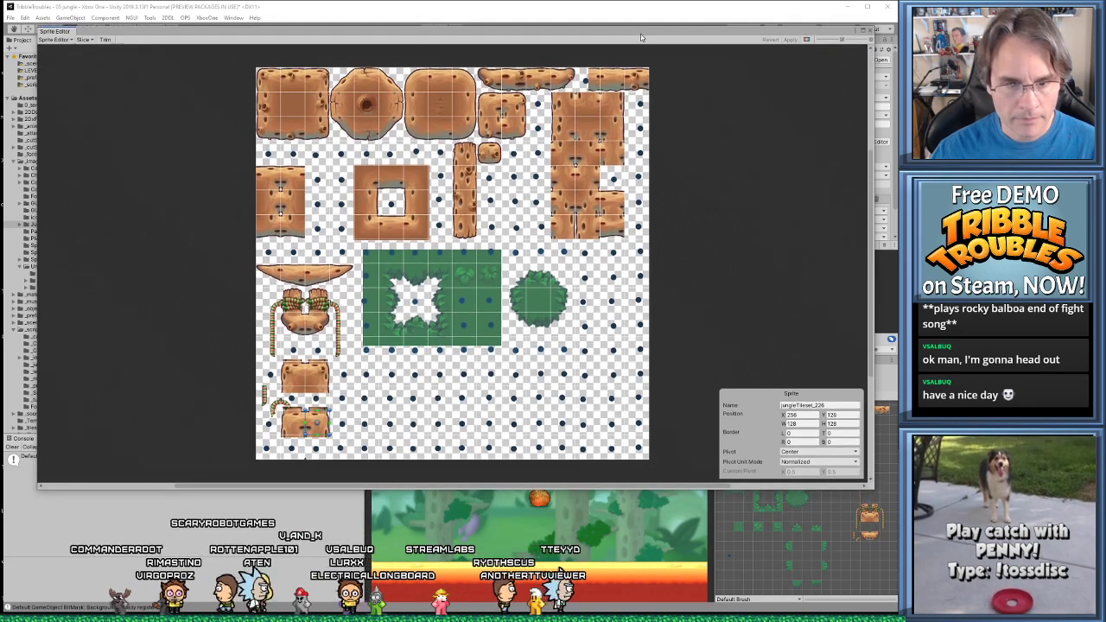
left_click(313, 430)
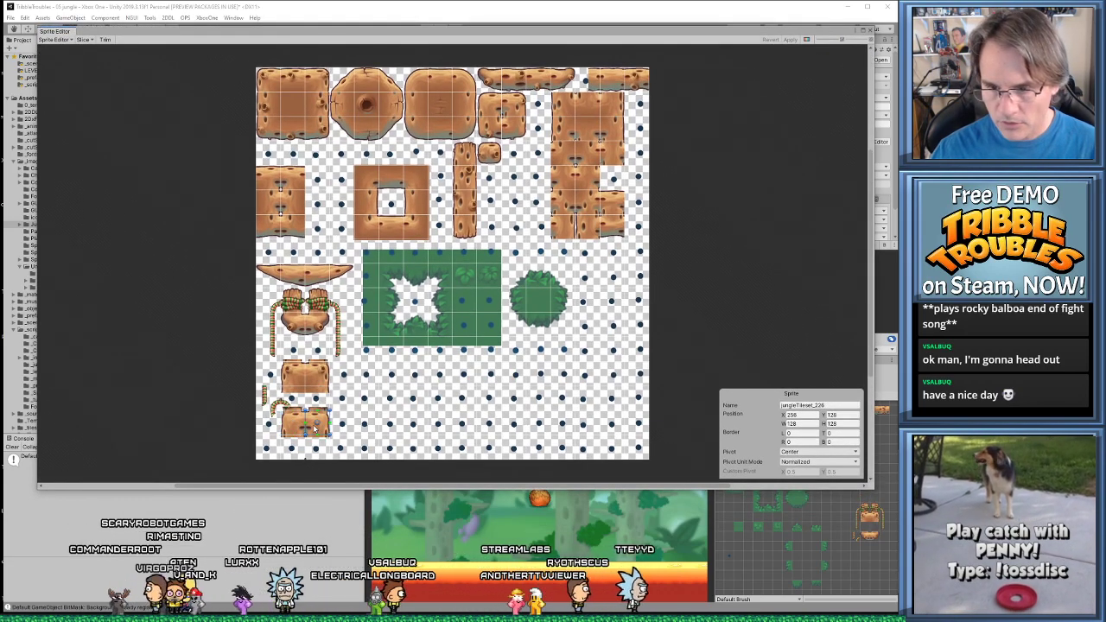
left_click(869, 31)
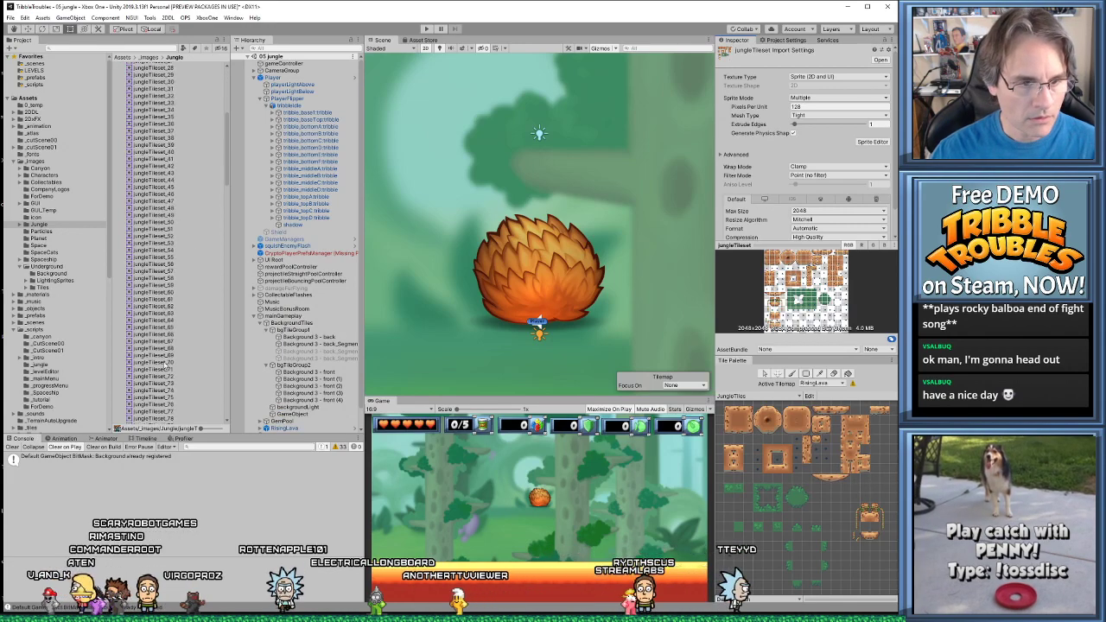
Drag jungleTileset_225 and _226 onto the Tile Palette, generating tiles into _tiles/TileEditor/TileEditorPalette
scroll(164, 366, "down", 20)
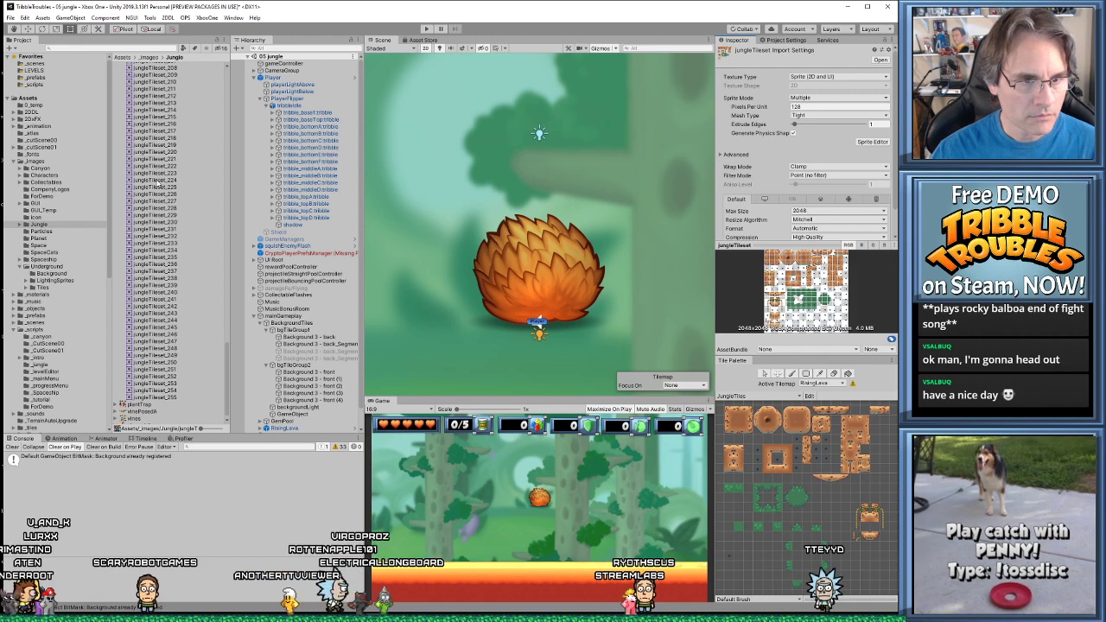
left_click(160, 187)
left_click(160, 193, "shift")
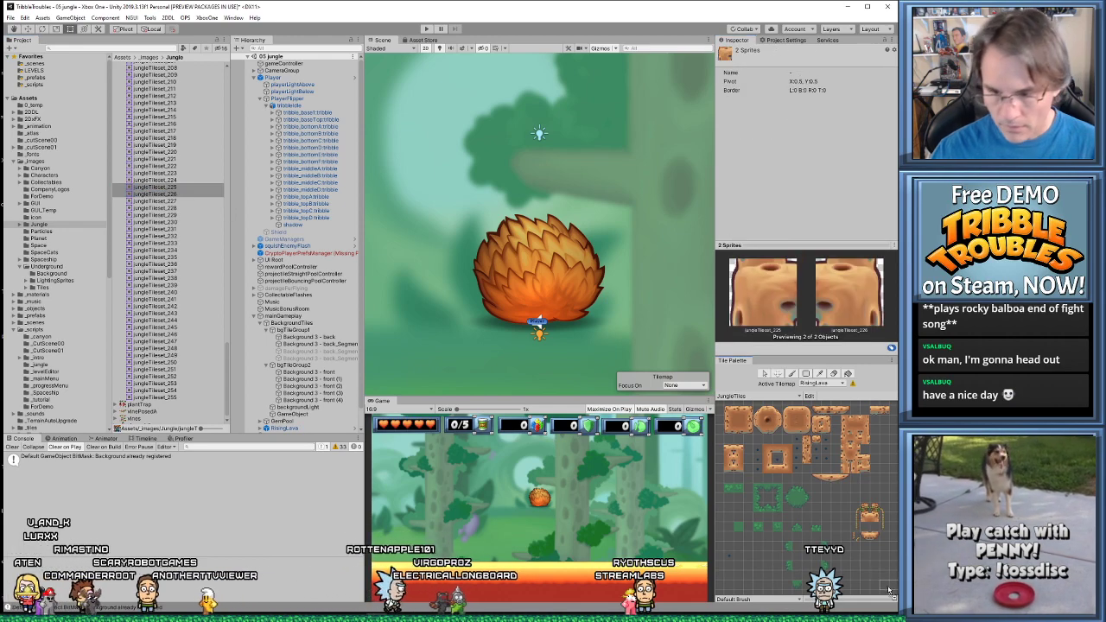
left_click_drag(870, 558, 870, 557)
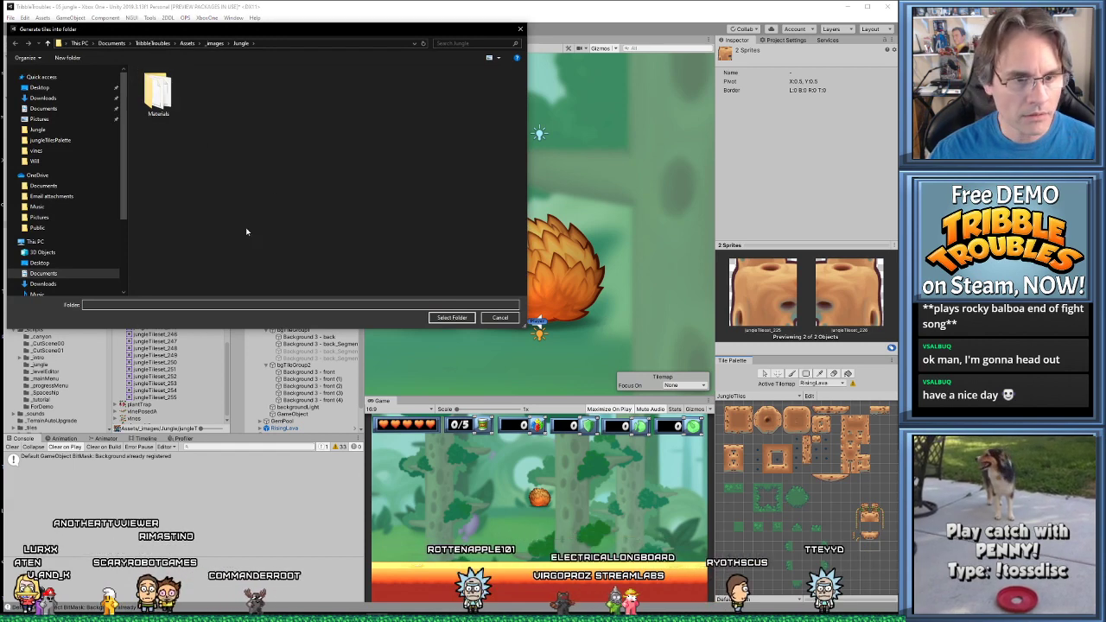
left_click(187, 44)
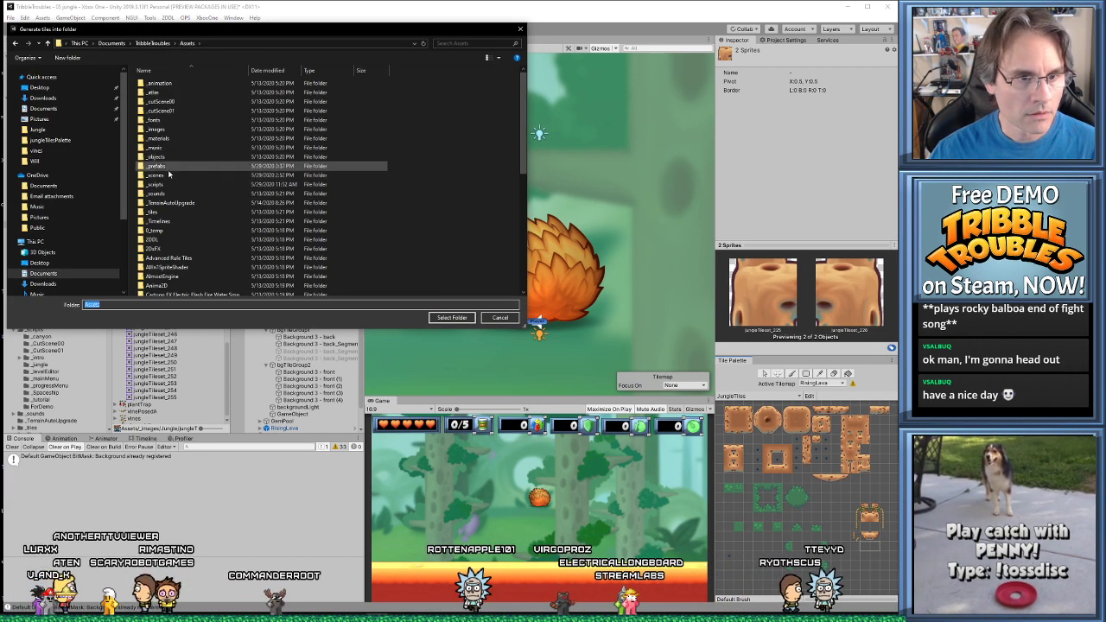
double_click(168, 213)
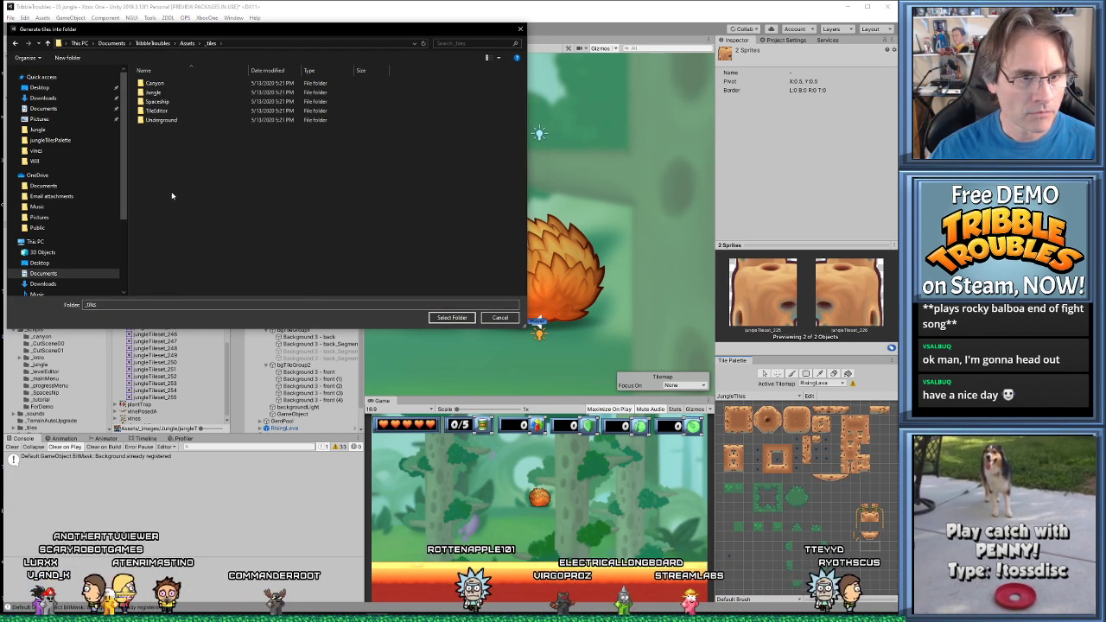
double_click(160, 111)
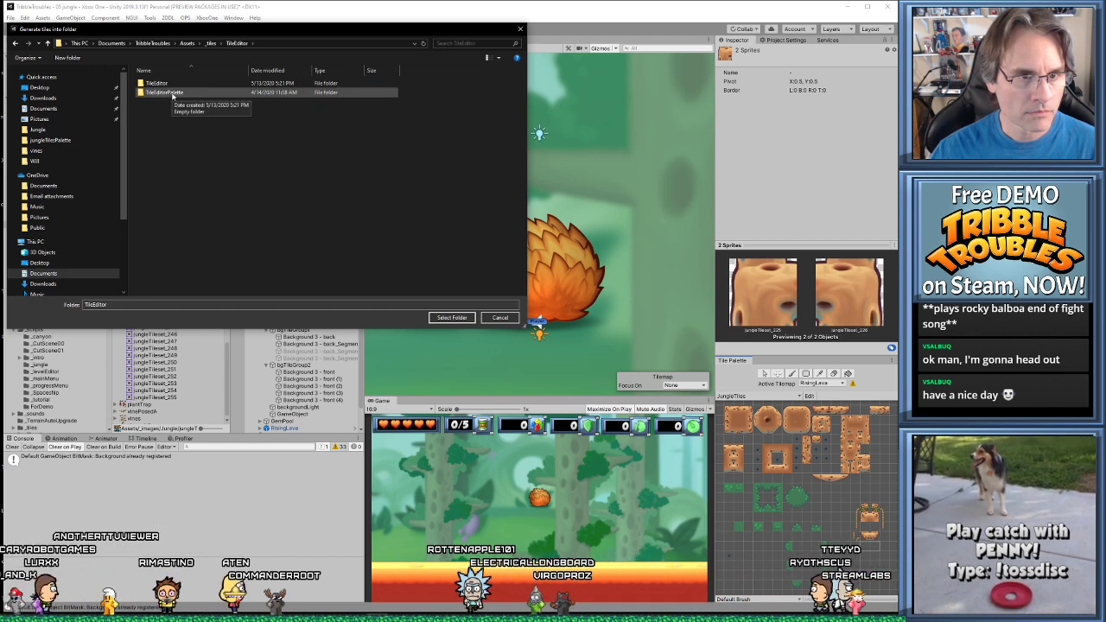
double_click(172, 93)
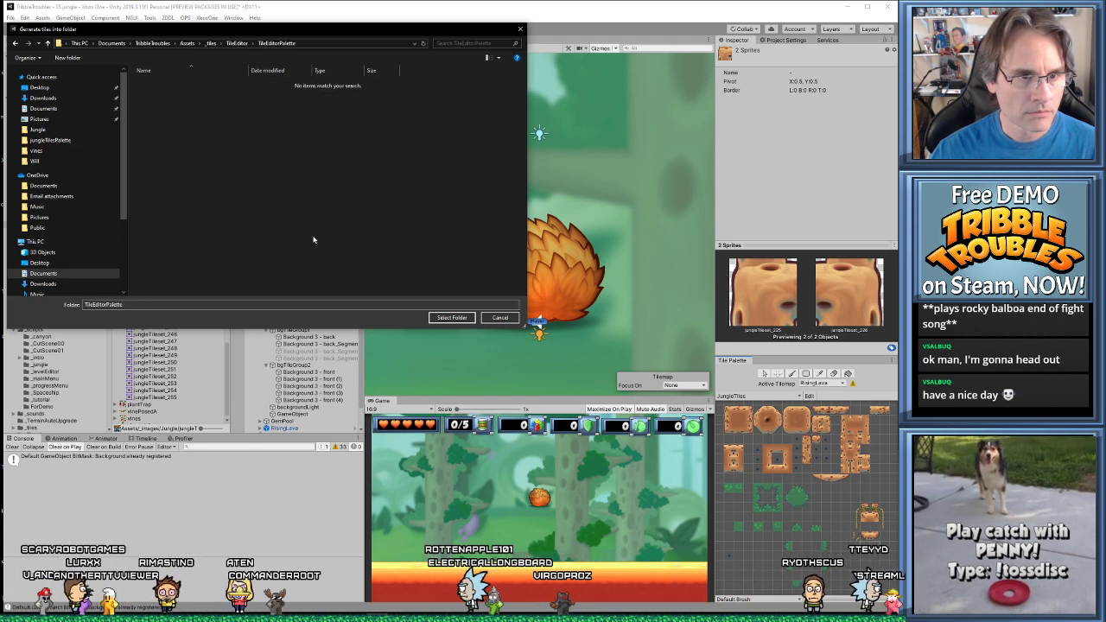
left_click(450, 317)
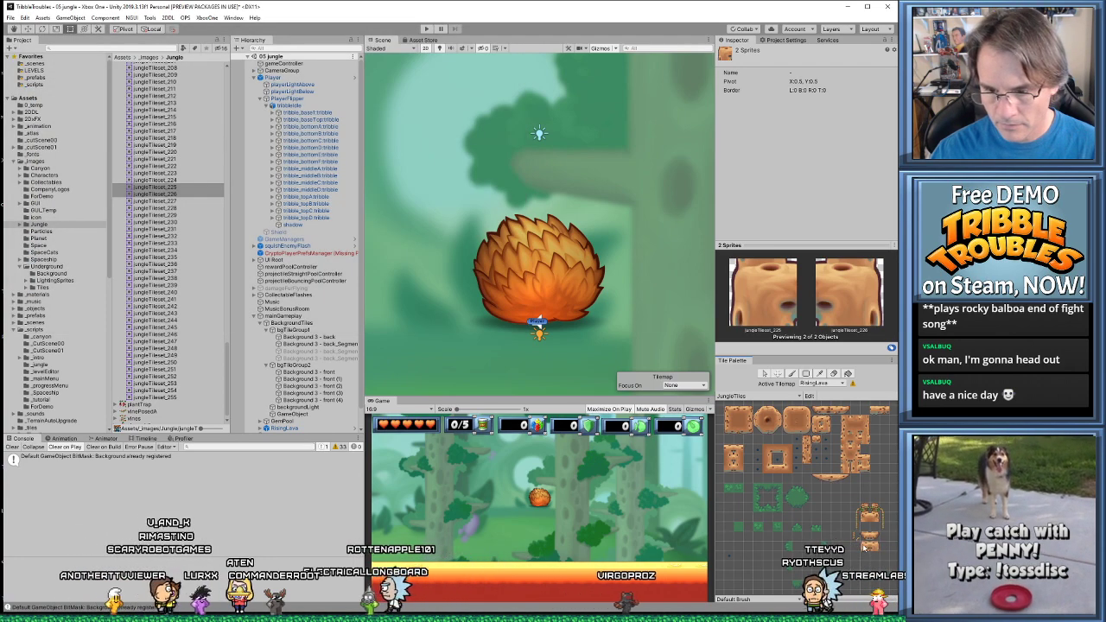
Open the section001_LR scene from the LEVELS Jungle folder
scroll(504, 263, "down", 3)
scroll(504, 264, "down", 1)
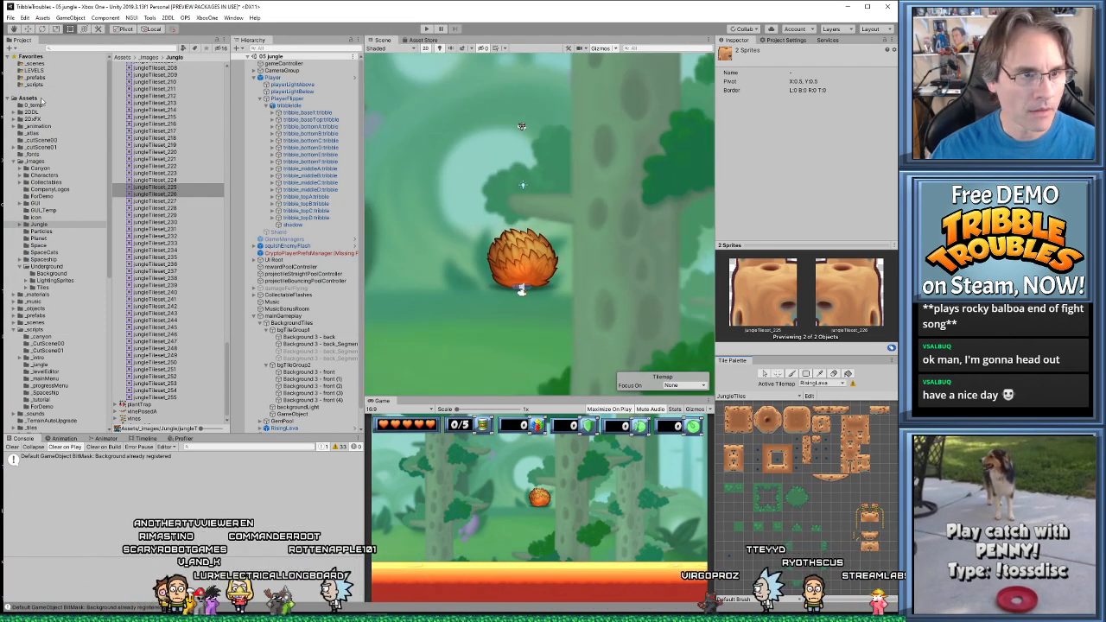
left_click(34, 64)
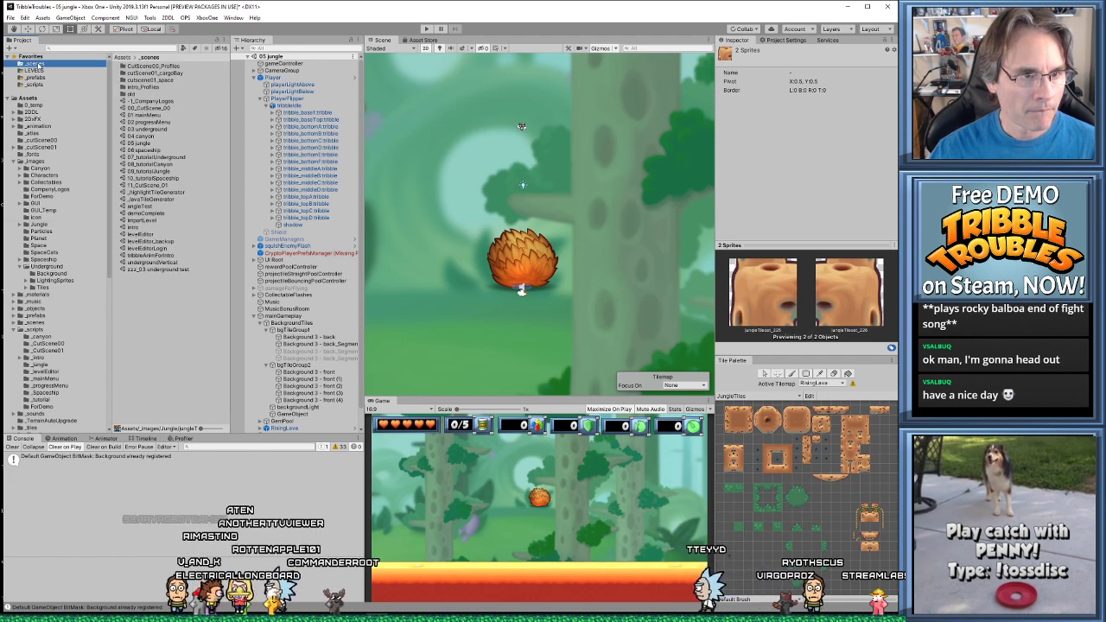
left_click(34, 70)
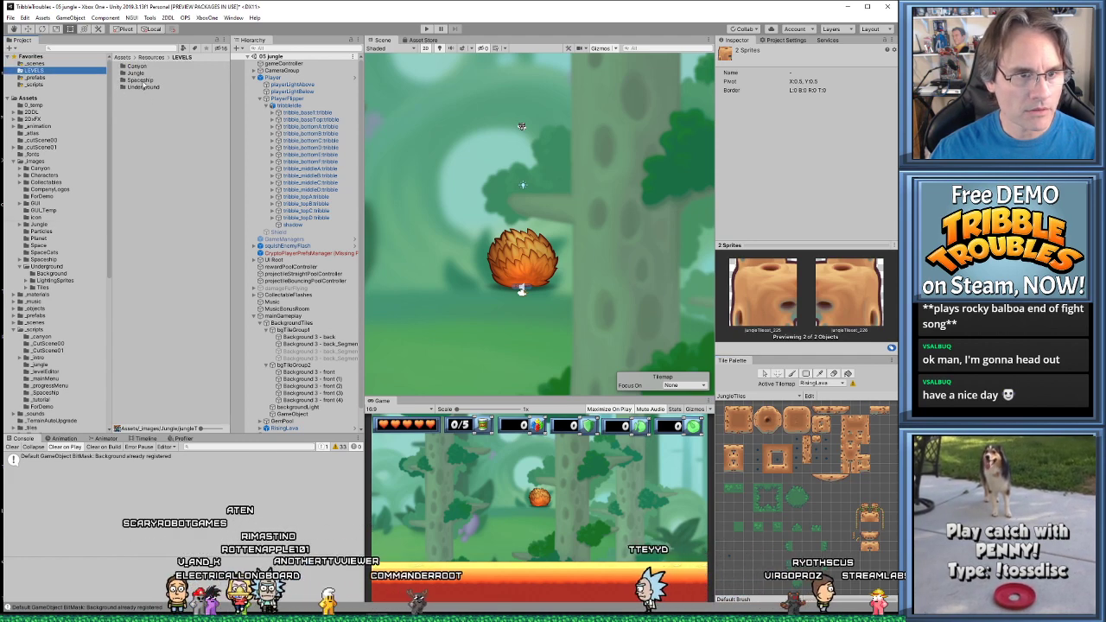
double_click(136, 75)
double_click(144, 93)
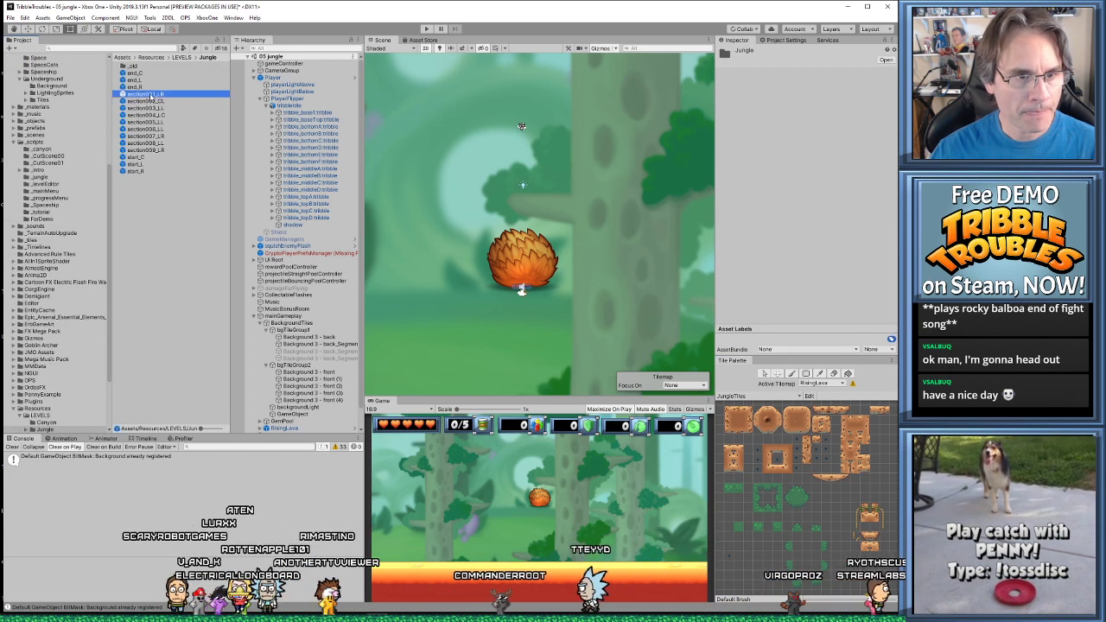
Select Tilemap_Foreground and review its Tilemap Collider 2D and Rigidbody 2D settings
scroll(483, 173, "down", 3)
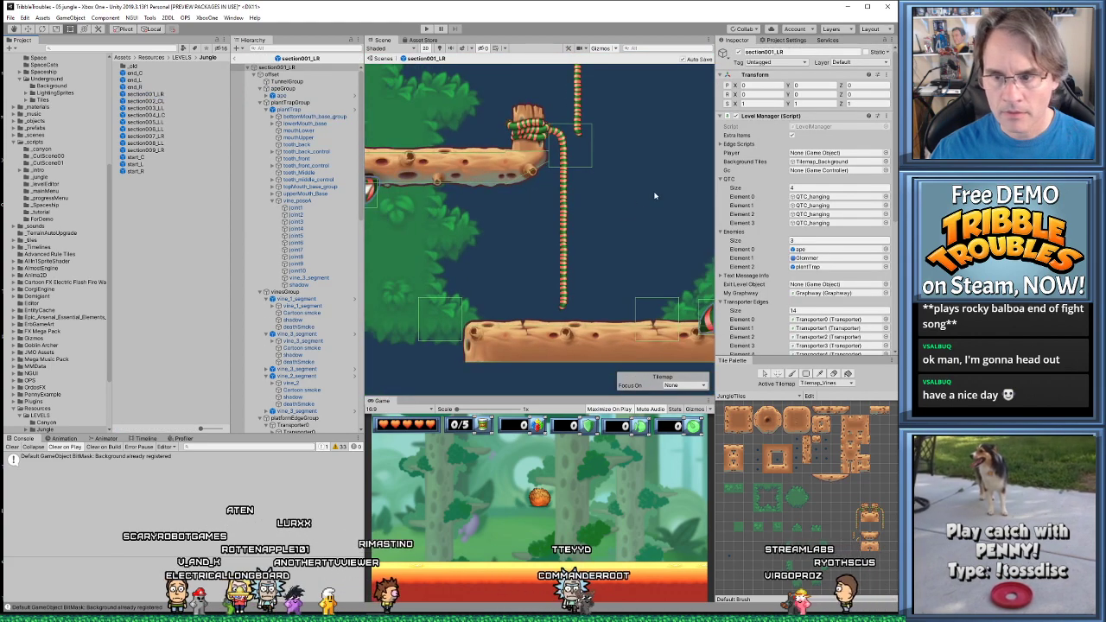
middle_click_drag(501, 190, 539, 307)
scroll(527, 252, "up", 2)
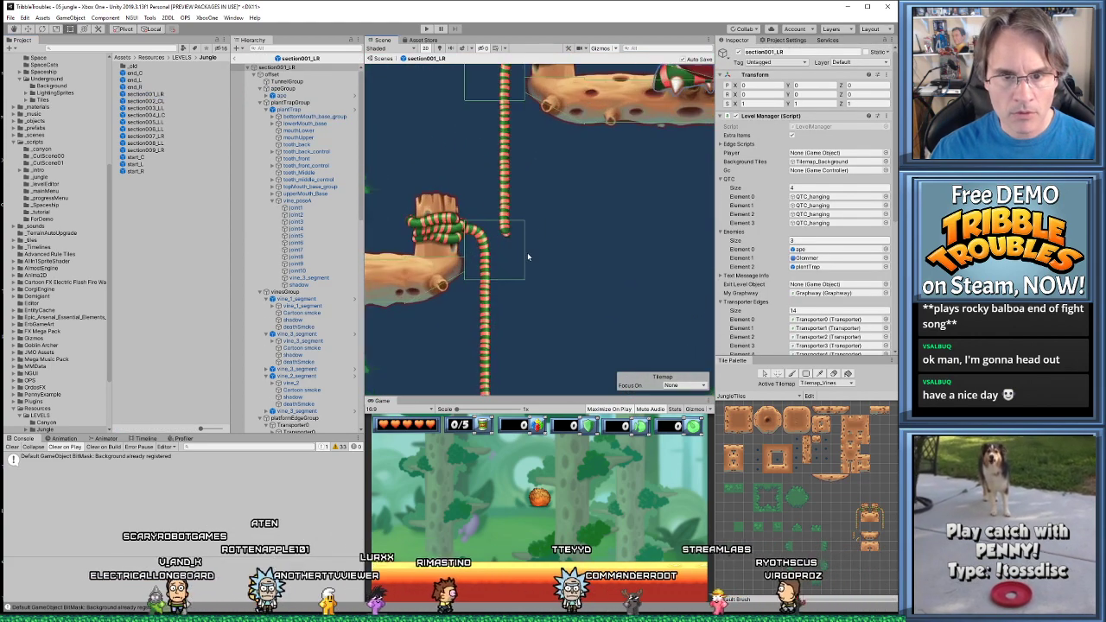
left_click(475, 271)
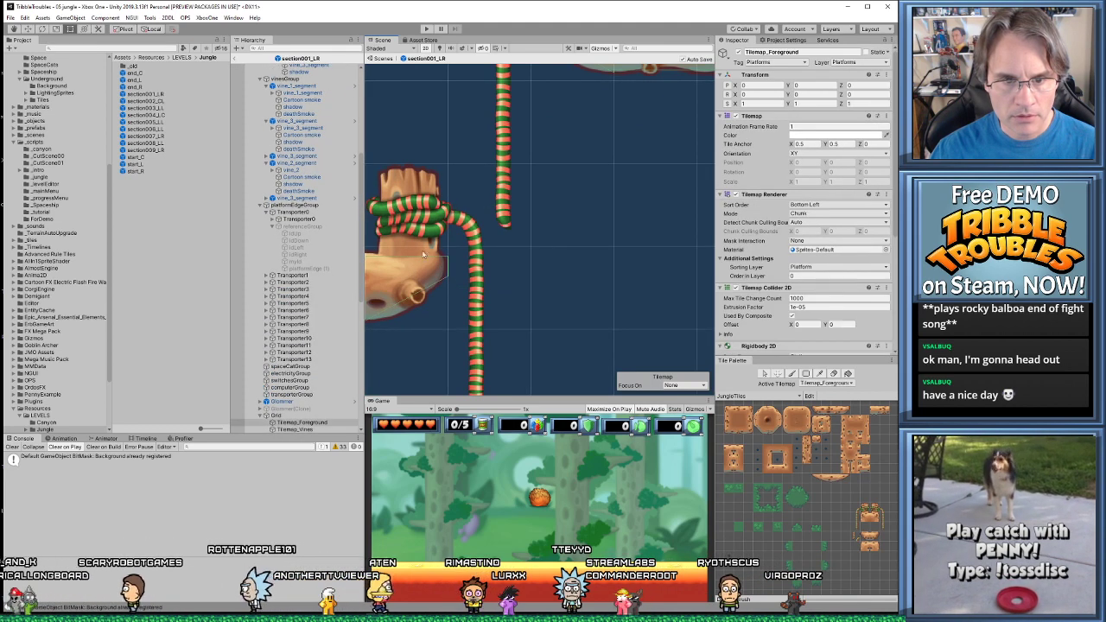
scroll(477, 272, "down", 1)
scroll(477, 271, "down", 2)
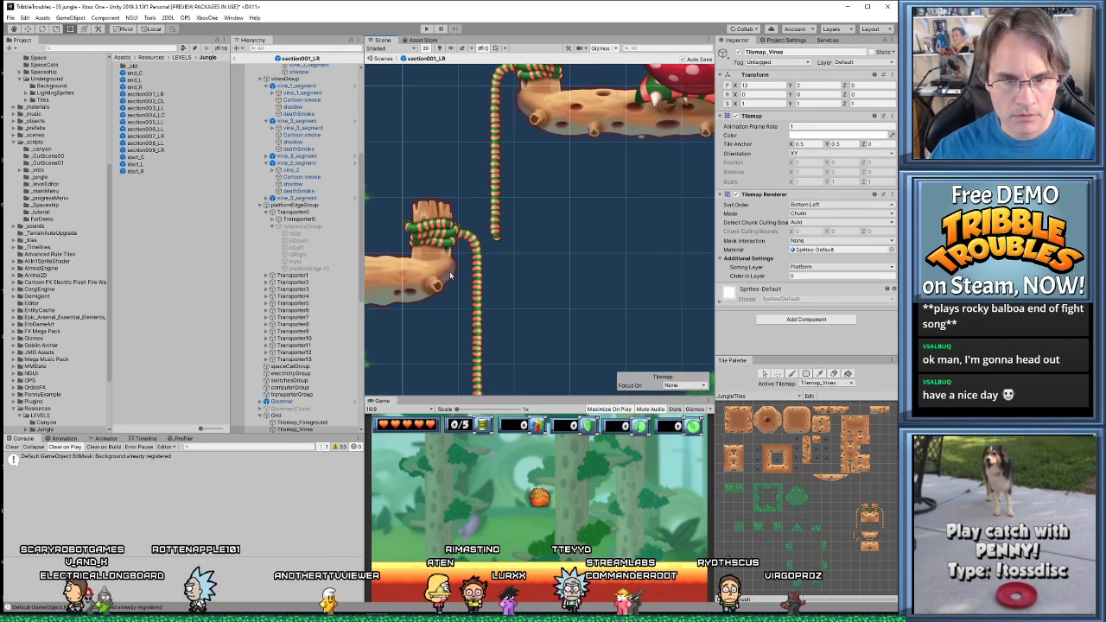
left_click(486, 274)
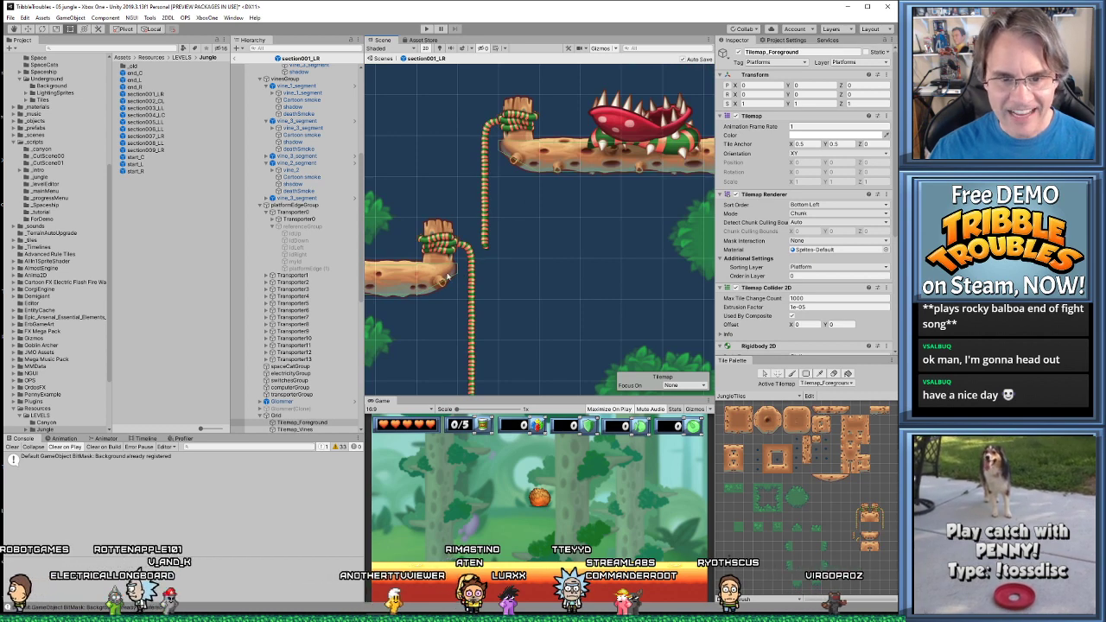
scroll(478, 274, "down", 1)
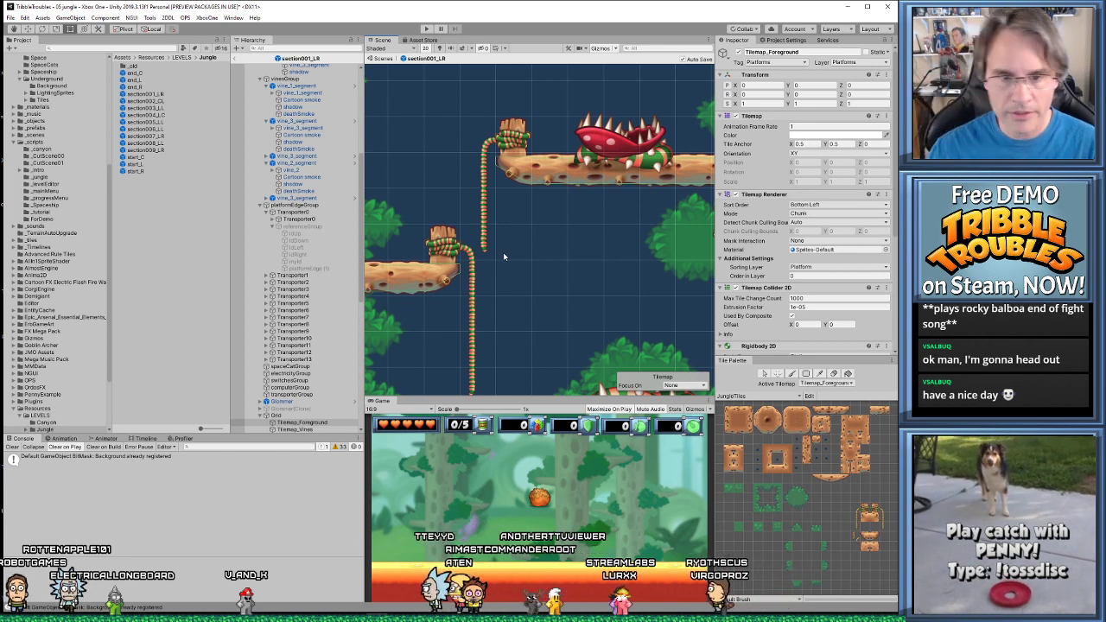
Add a Composite Collider 2D to Tilemap_Vines and set its Rigidbody 2D body type to Static
left_click(477, 278)
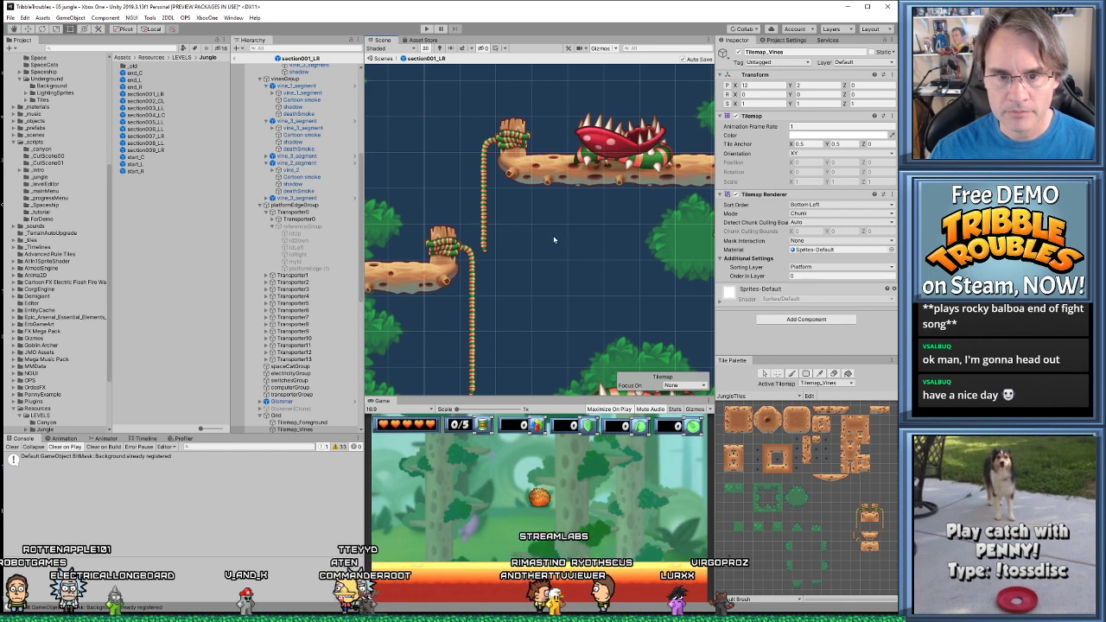
middle_click_drag(554, 240, 598, 252)
left_click(799, 321)
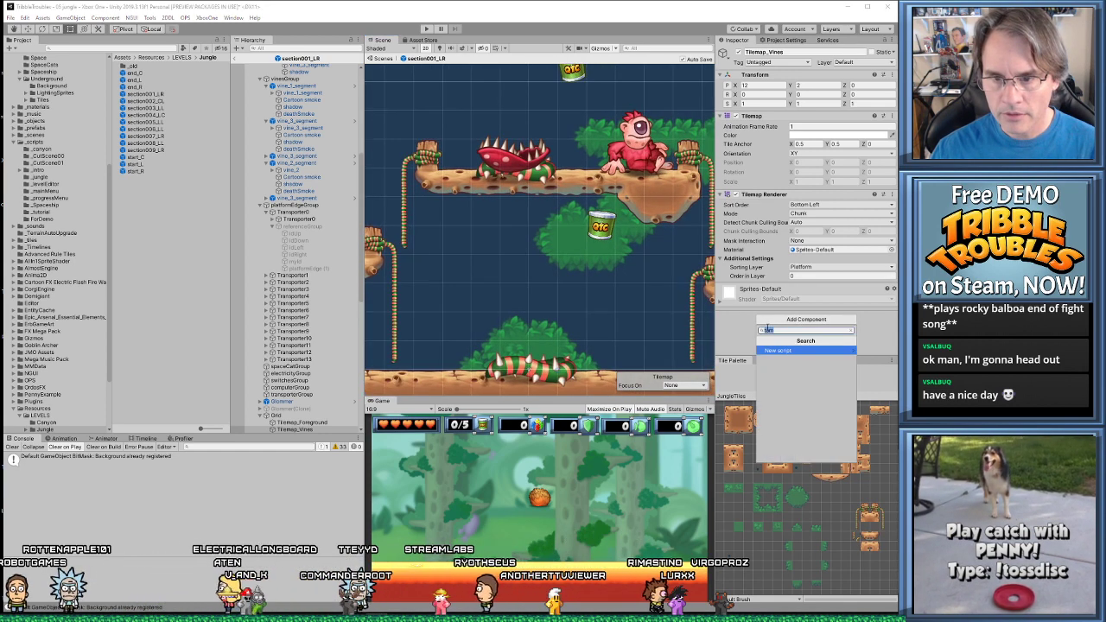
type("comp")
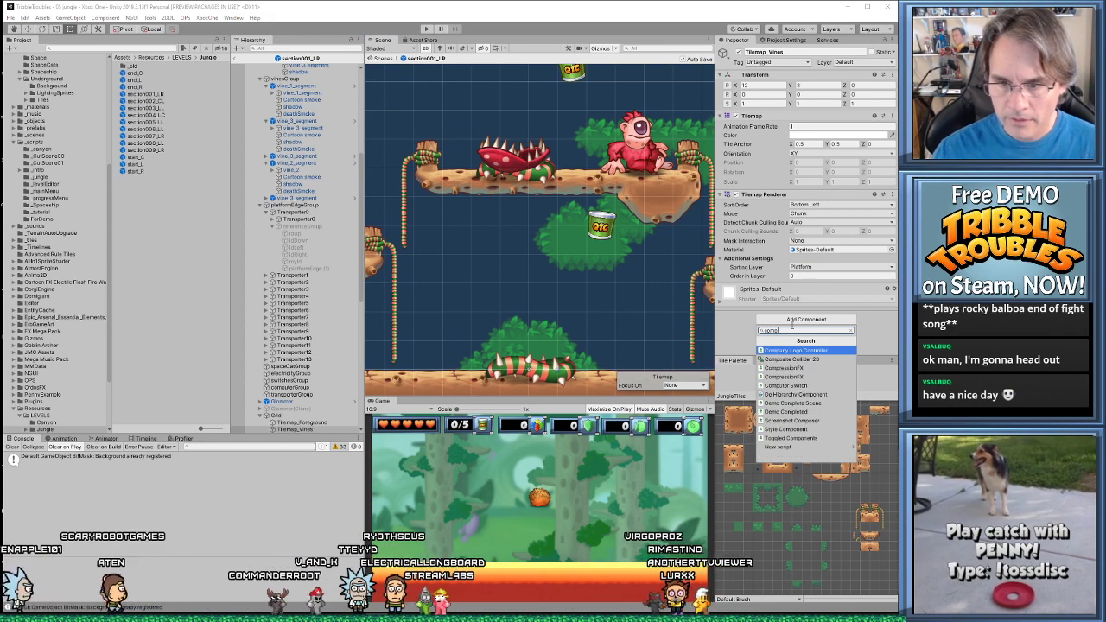
key("Down")
key("Return")
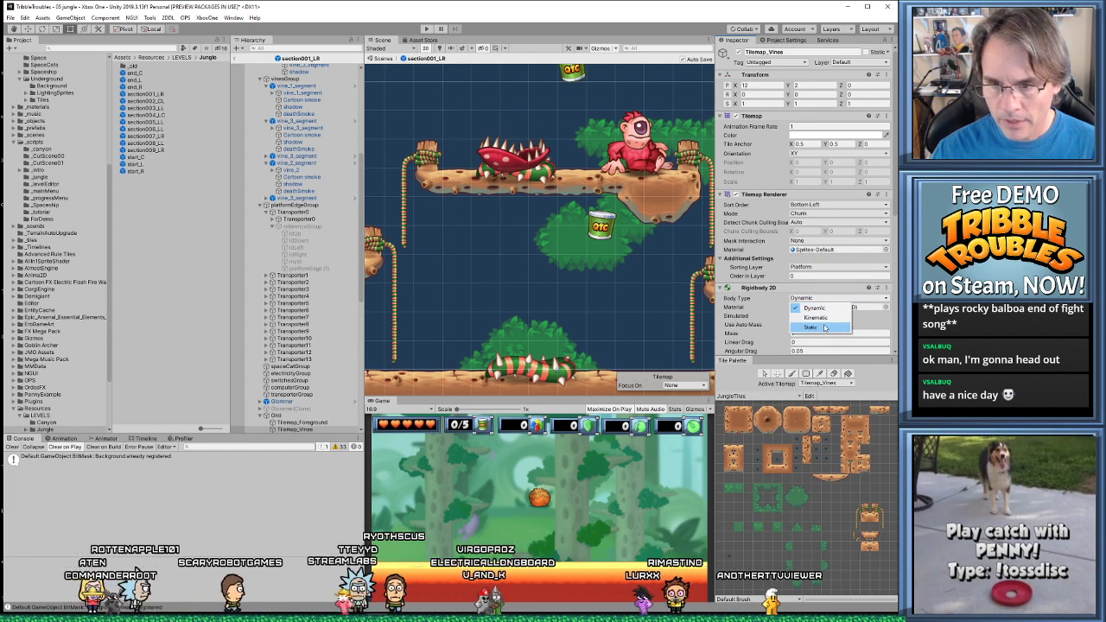
left_click(819, 297)
left_click(819, 334)
scroll(819, 303, "down", 3)
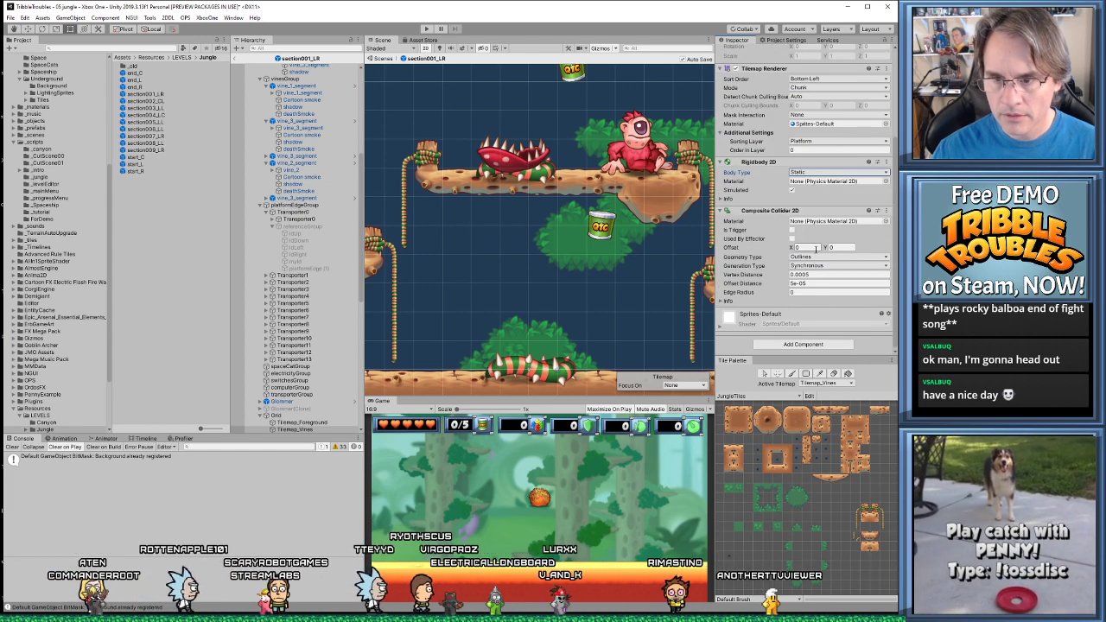
left_click(793, 239)
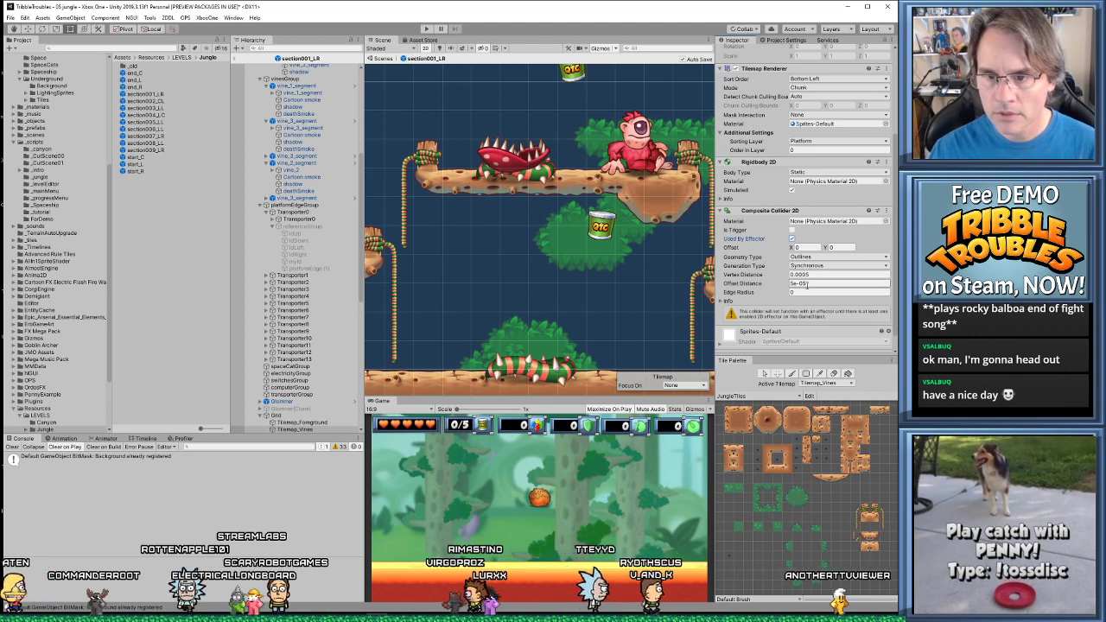
key("ctrl+z")
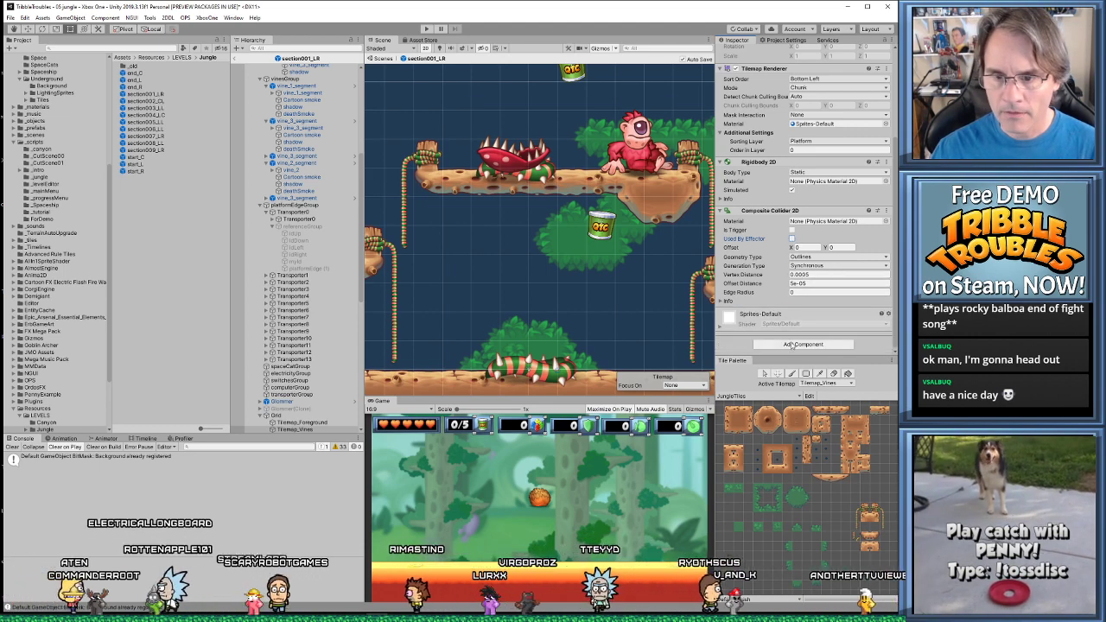
Add a Tilemap Collider 2D to Tilemap_Vines with Used By Composite ticked
left_click(793, 344)
type("comp")
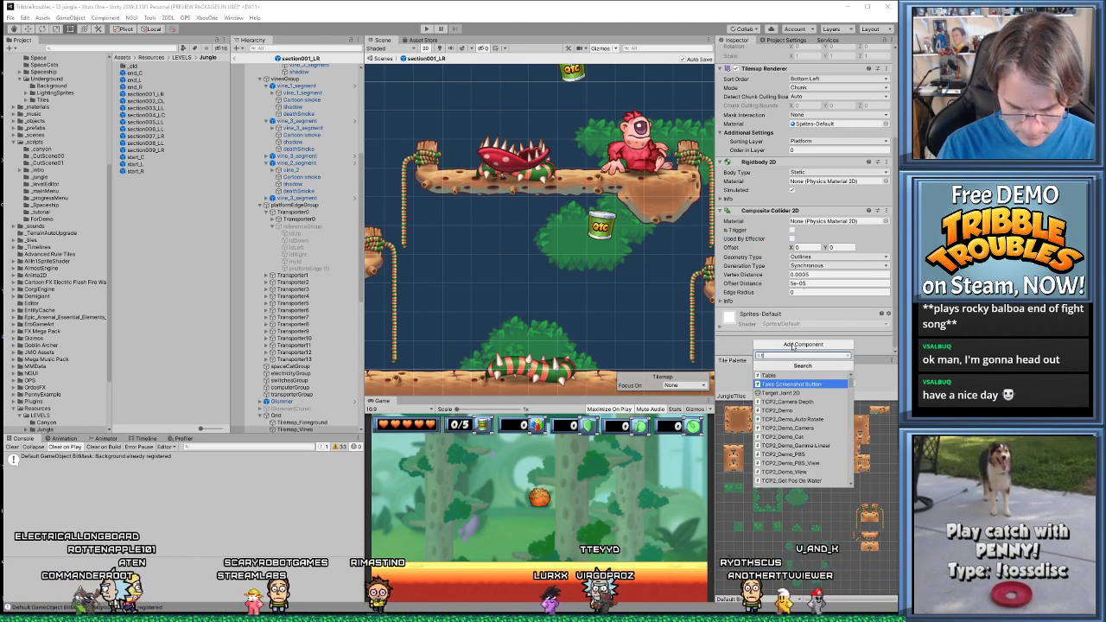
type("tile")
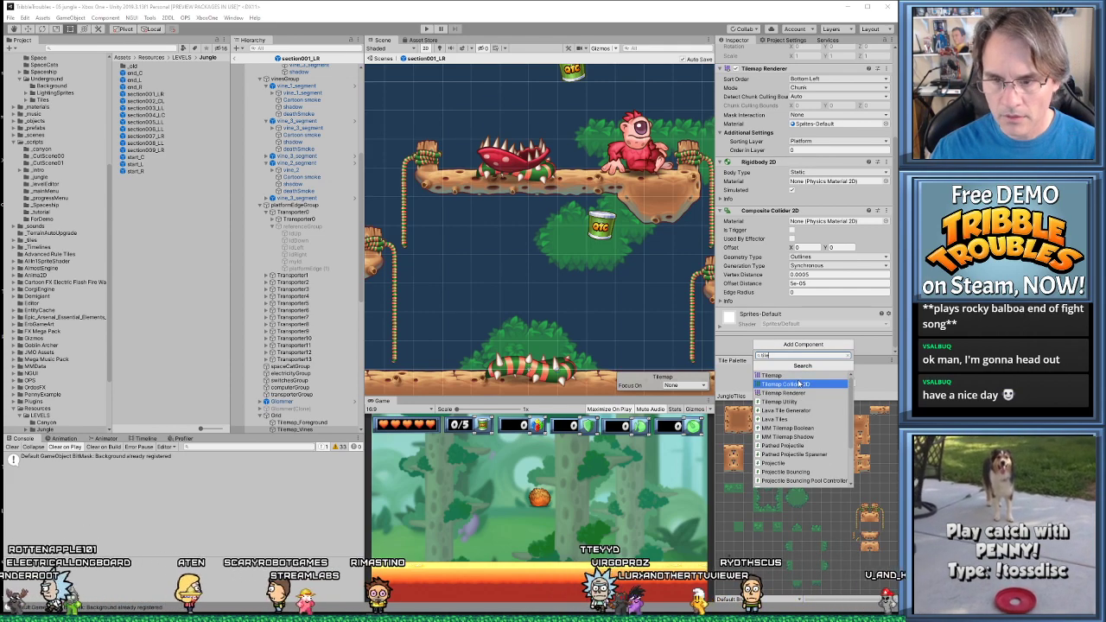
left_click(795, 384)
scroll(814, 301, "down", 3)
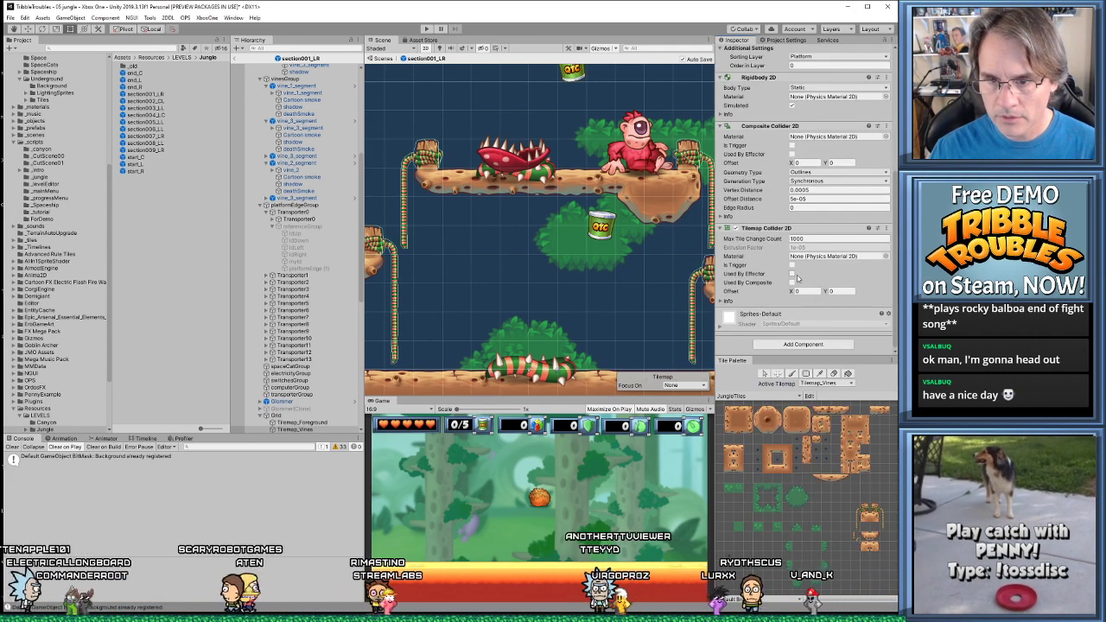
left_click(791, 282)
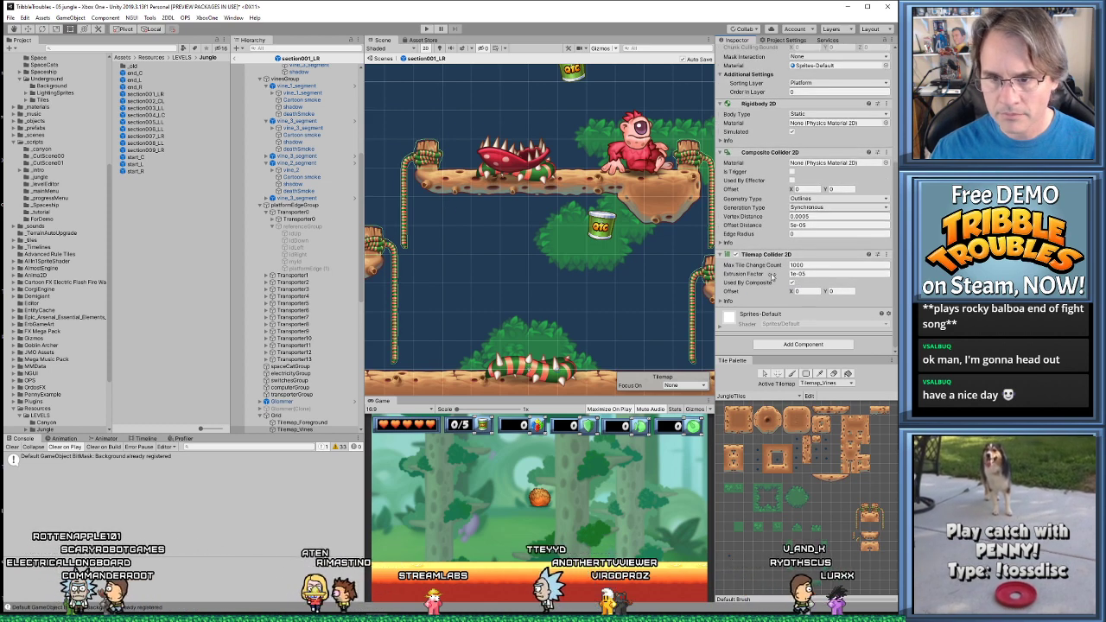
scroll(767, 271, "up", 3)
scroll(767, 272, "down", 4)
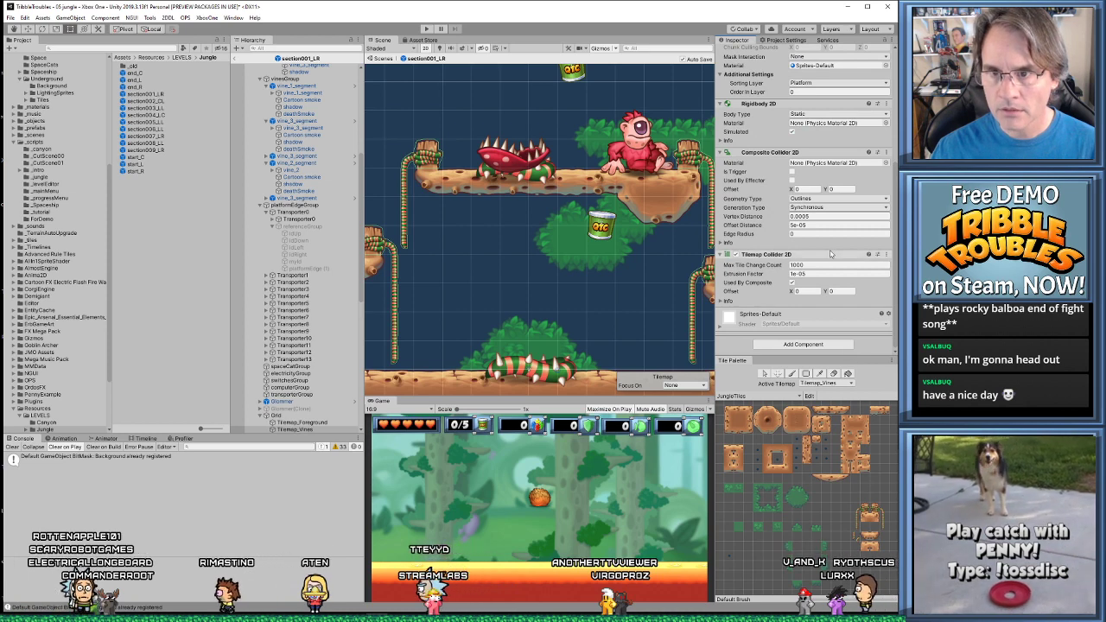
scroll(830, 253, "up", 5)
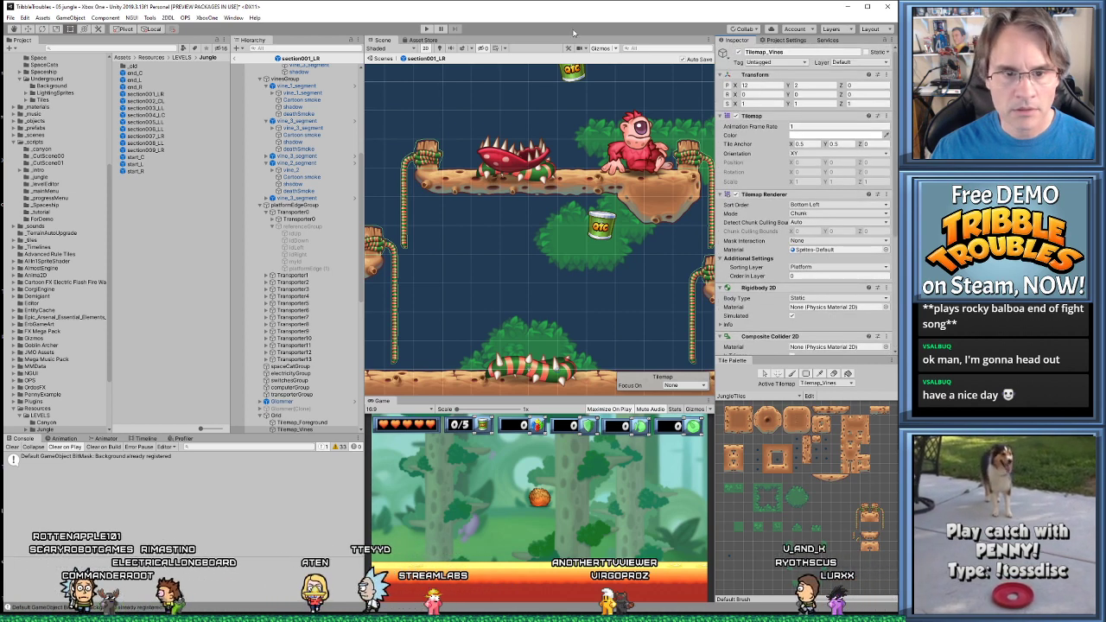
left_click(428, 29)
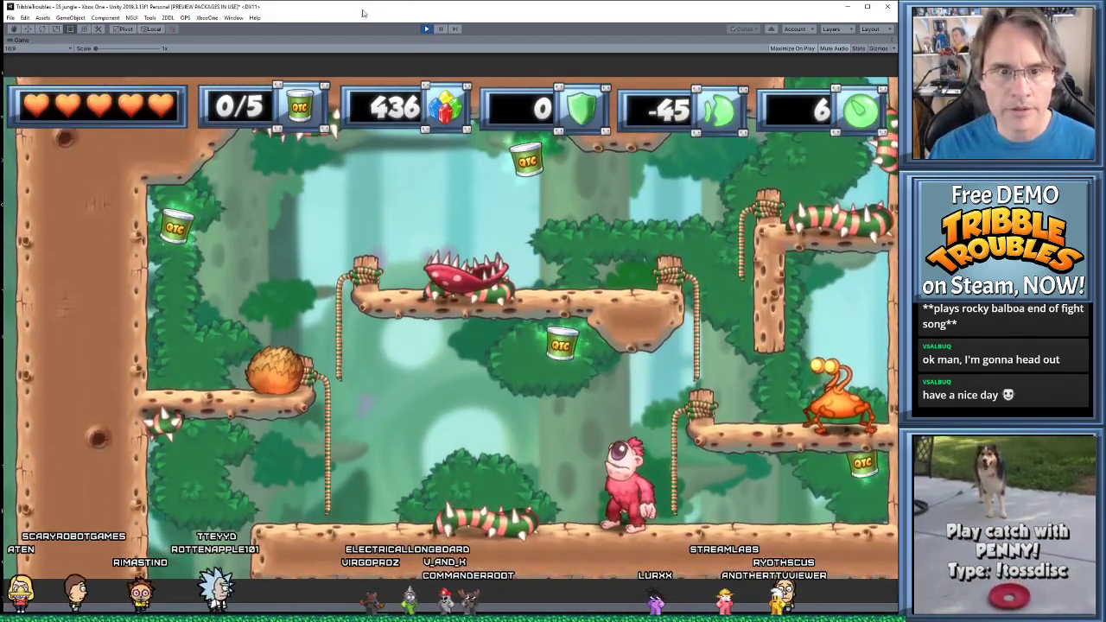
left_click(427, 29)
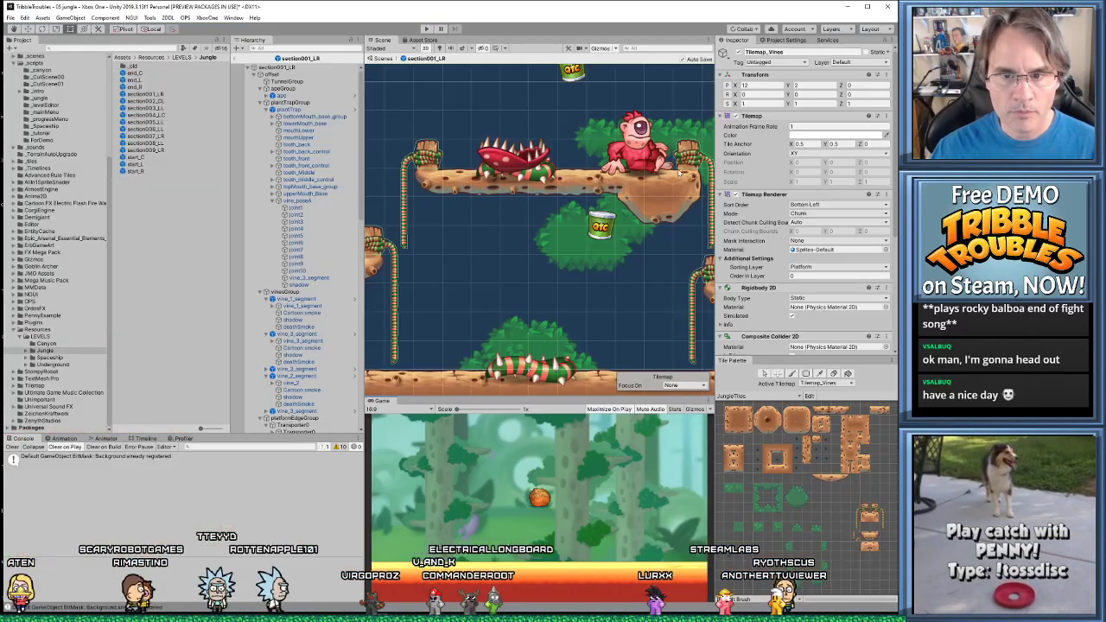
scroll(599, 217, "up", 5)
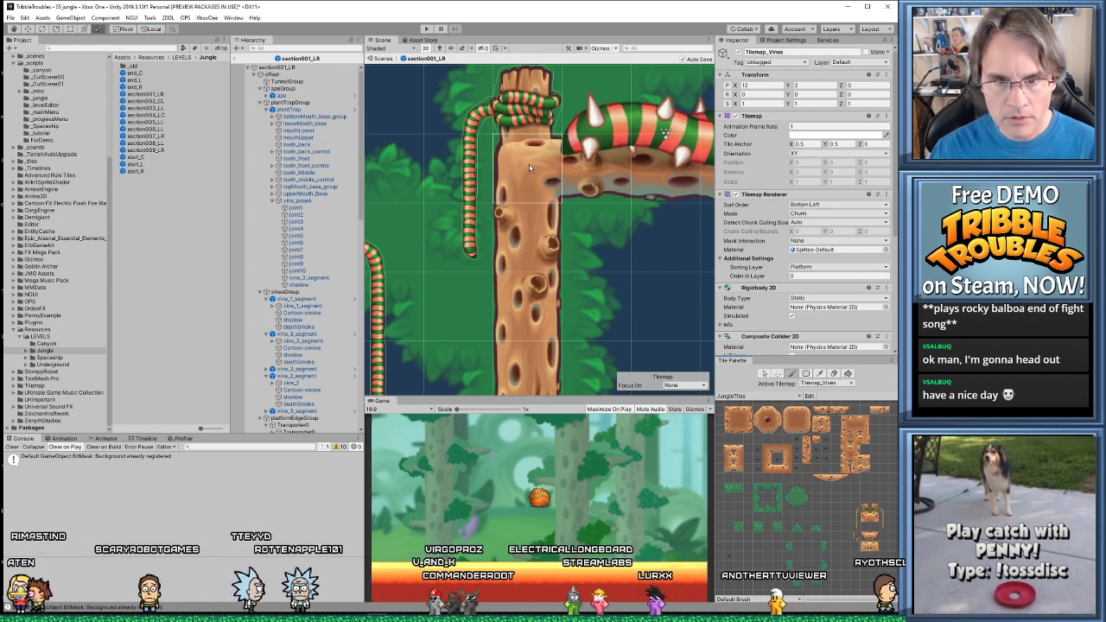
Select Tilemap_Background and maximize the Scene view with Shift+Space
left_click(591, 278)
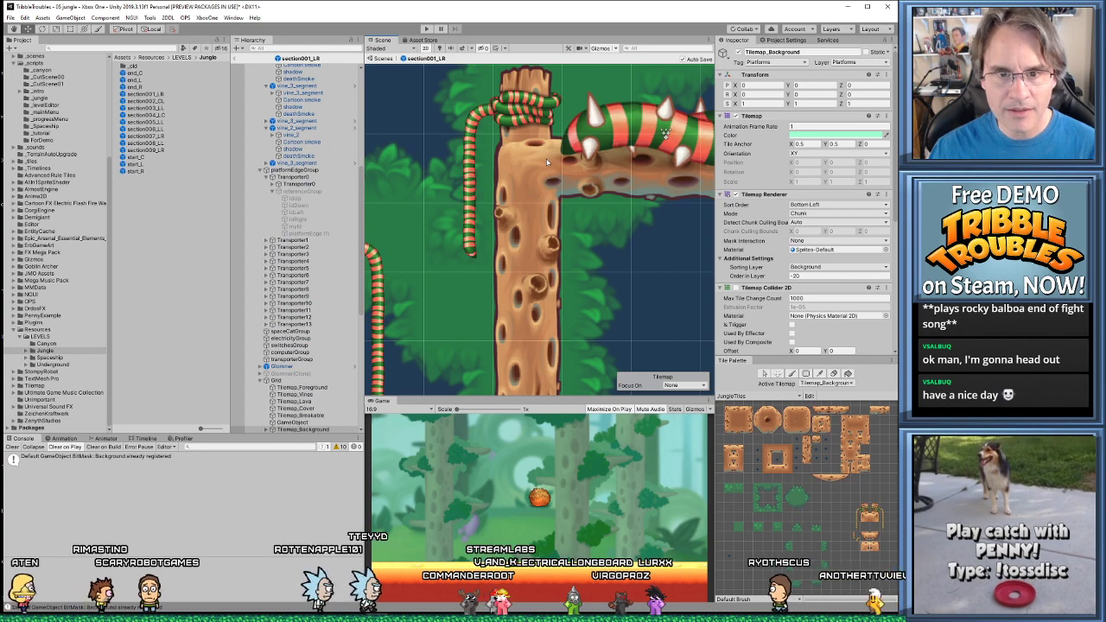
scroll(544, 168, "down", 2)
scroll(538, 180, "up", 2)
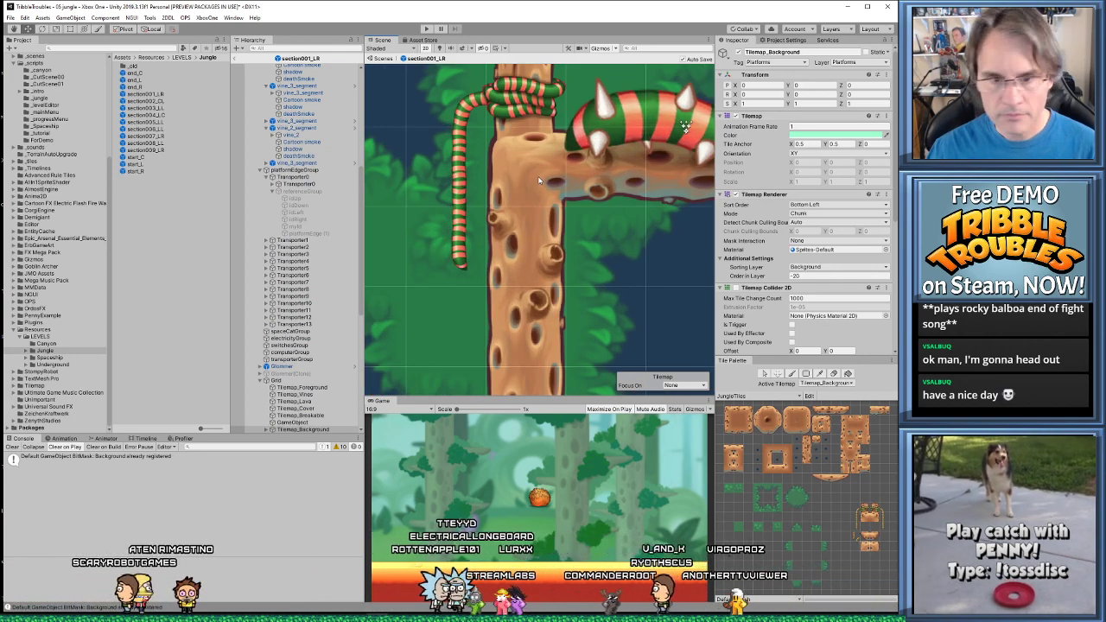
scroll(538, 180, "down", 3)
middle_click_drag(538, 181, 607, 196)
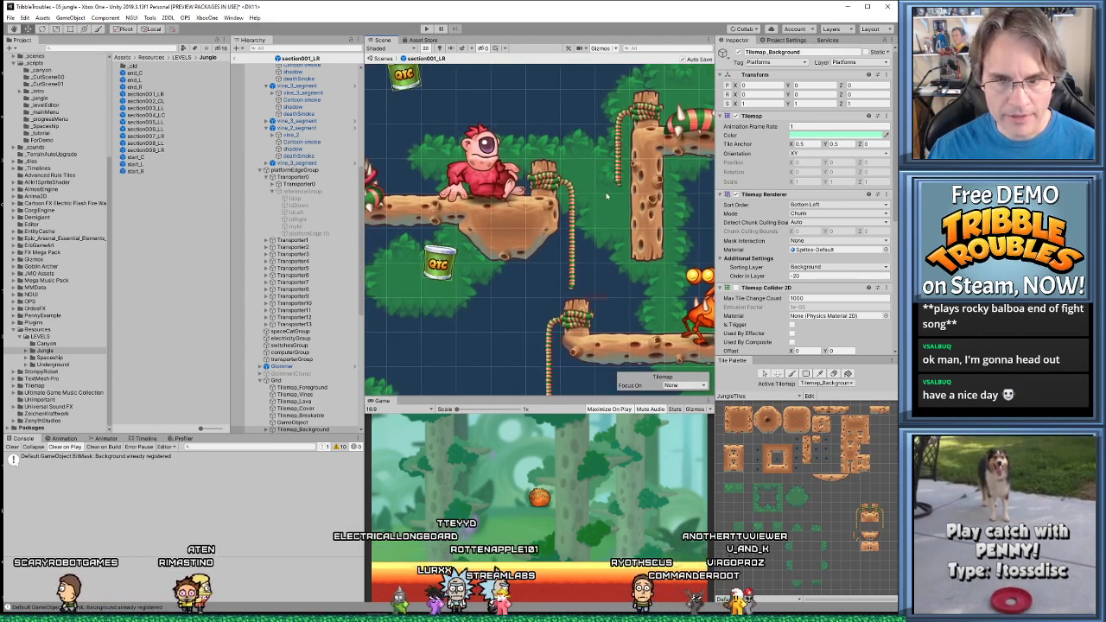
key("shift+space")
Pan and zoom around the level to inspect the stump edges, then return to Photoshop
scroll(557, 241, "down", 2)
middle_click_drag(192, 313, 389, 173)
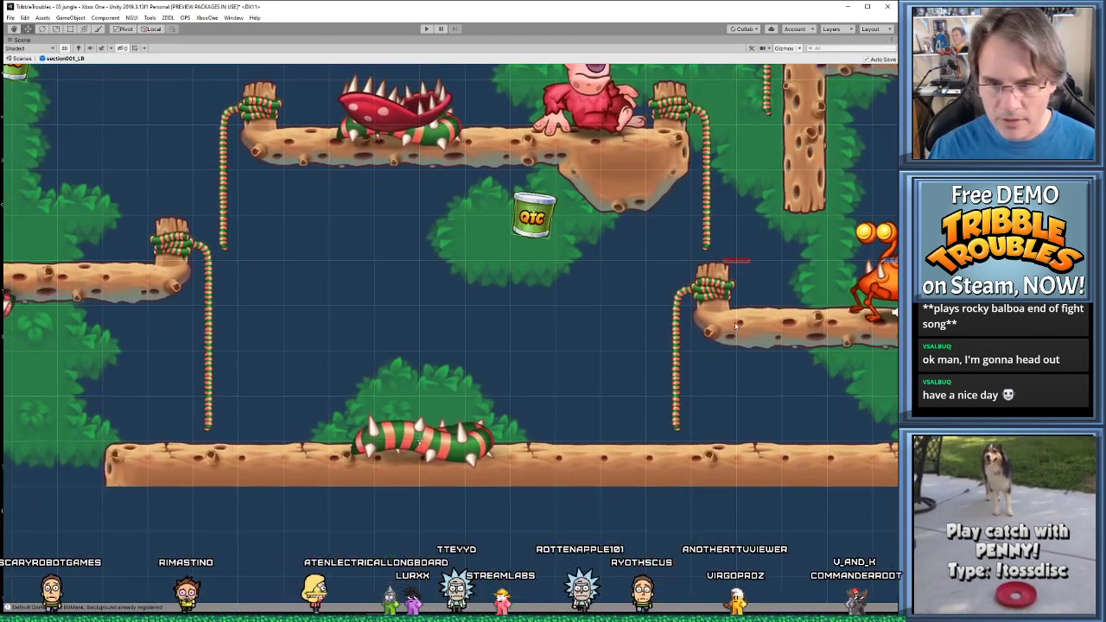
middle_click_drag(695, 307, 651, 348)
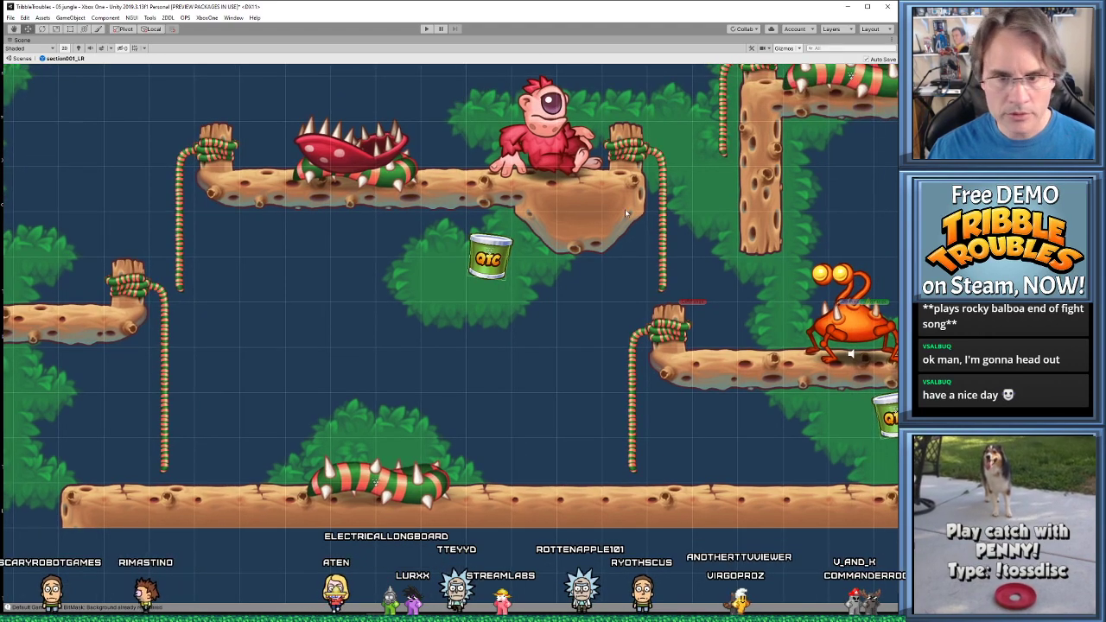
scroll(587, 218, "down", 1)
scroll(532, 222, "down", 1)
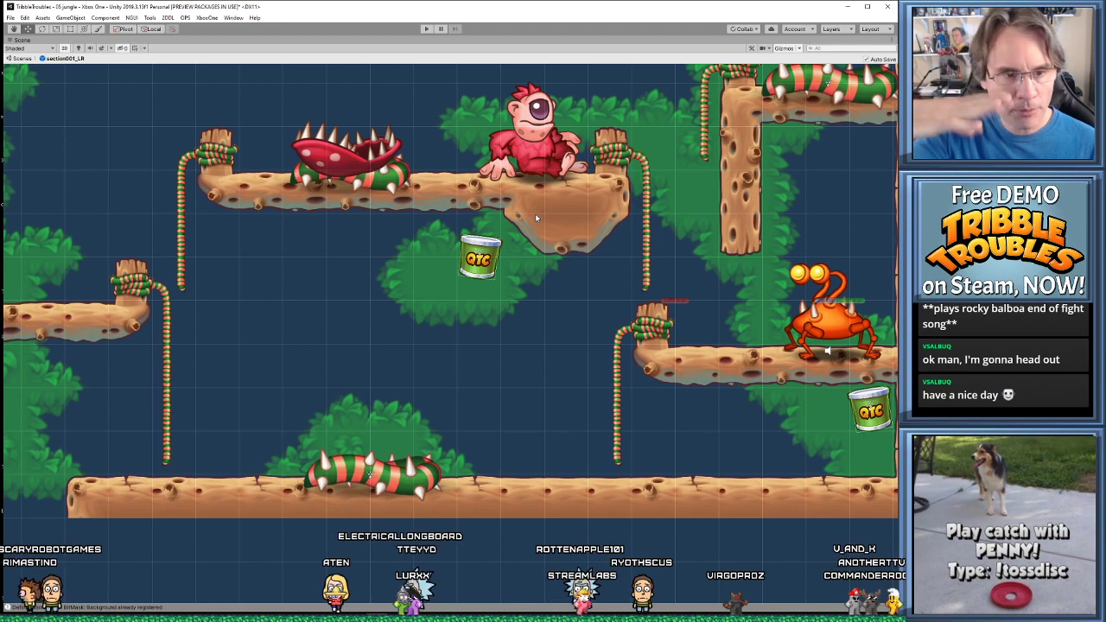
scroll(511, 197, "down", 1)
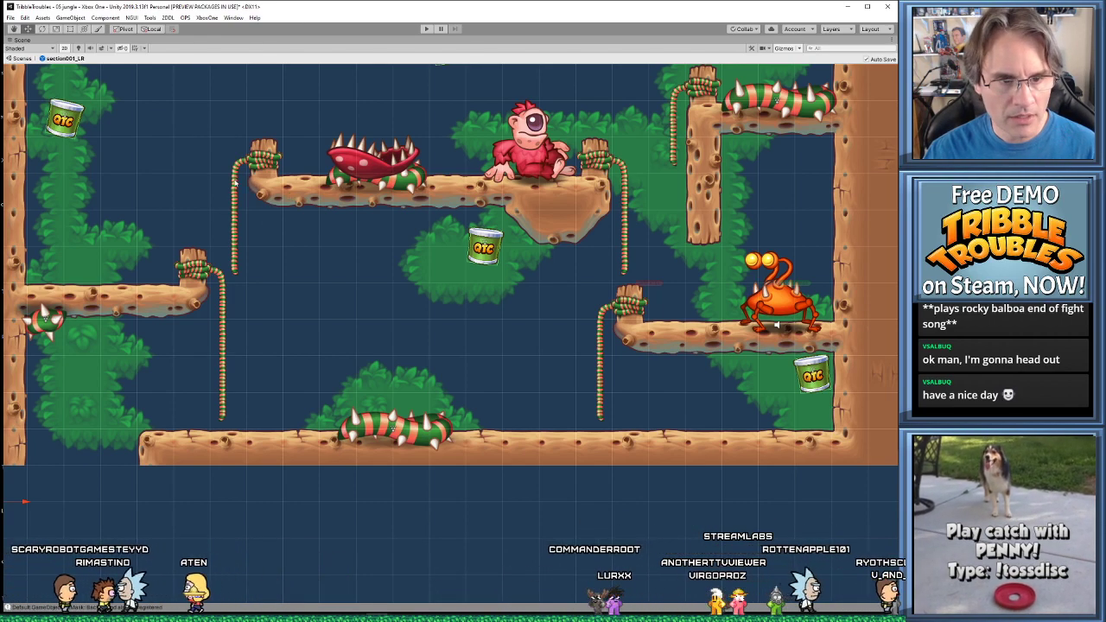
scroll(478, 266, "up", 5)
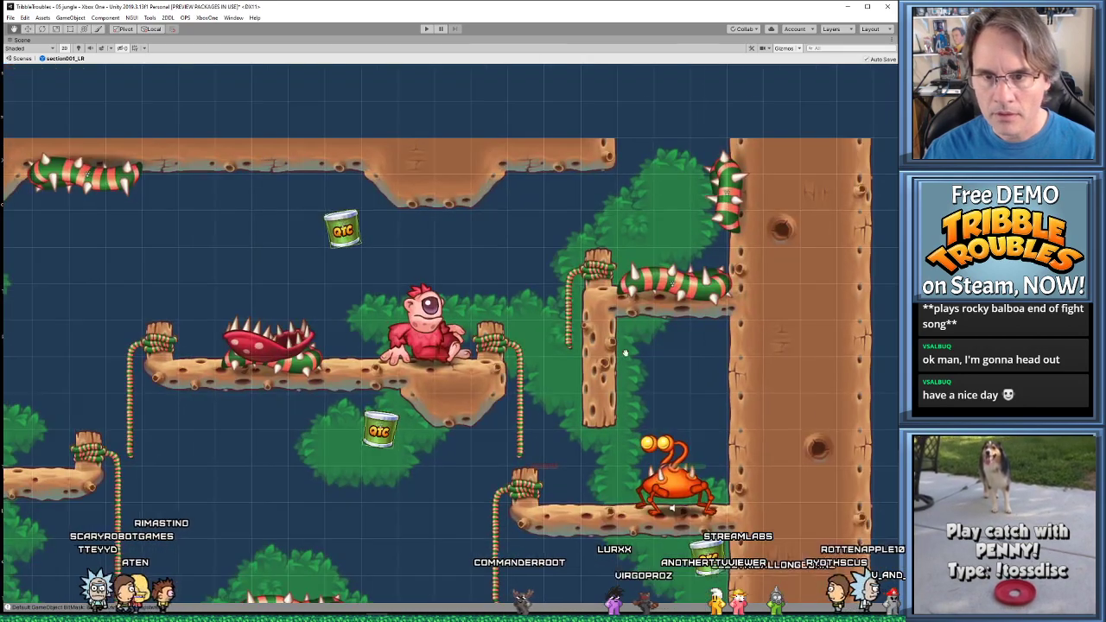
scroll(526, 337, "up", 2)
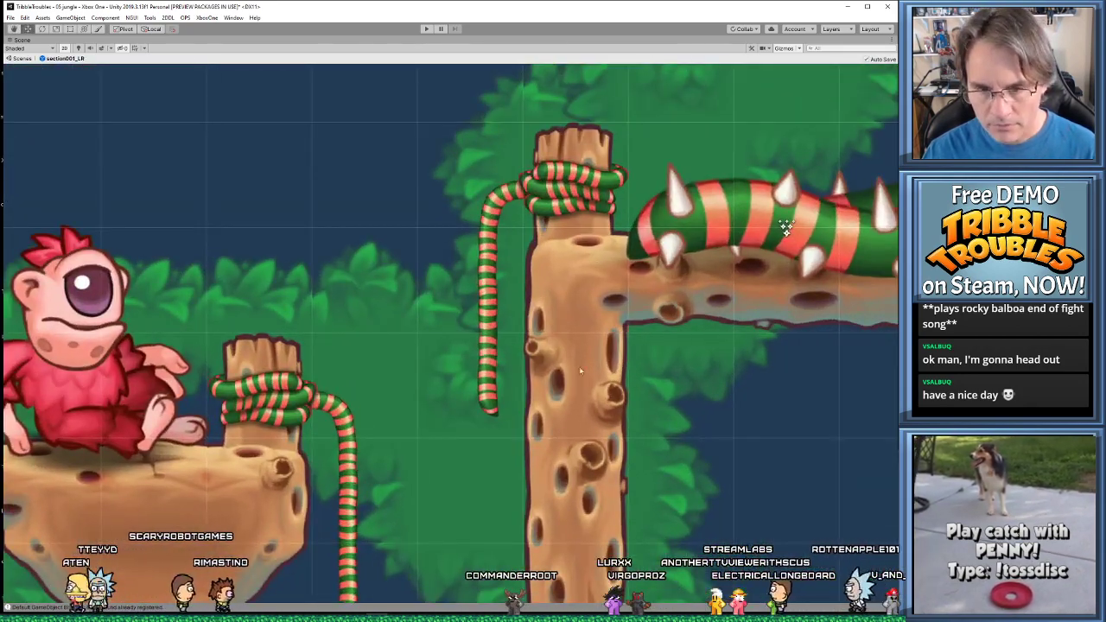
scroll(607, 333, "up", 4)
scroll(607, 332, "up", 1)
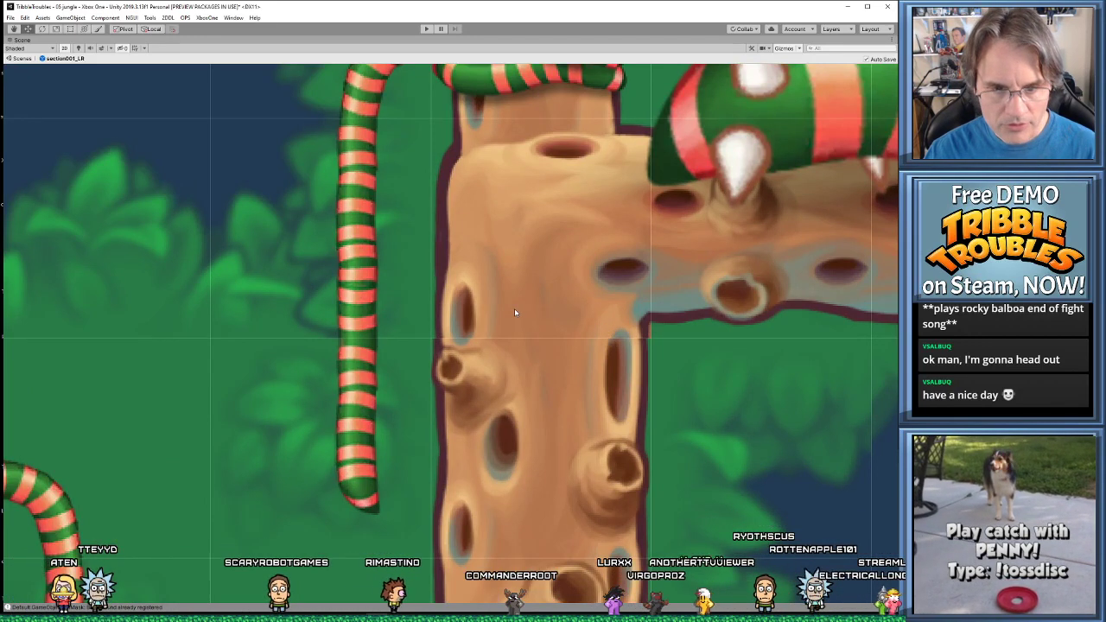
key("alt+Tab")
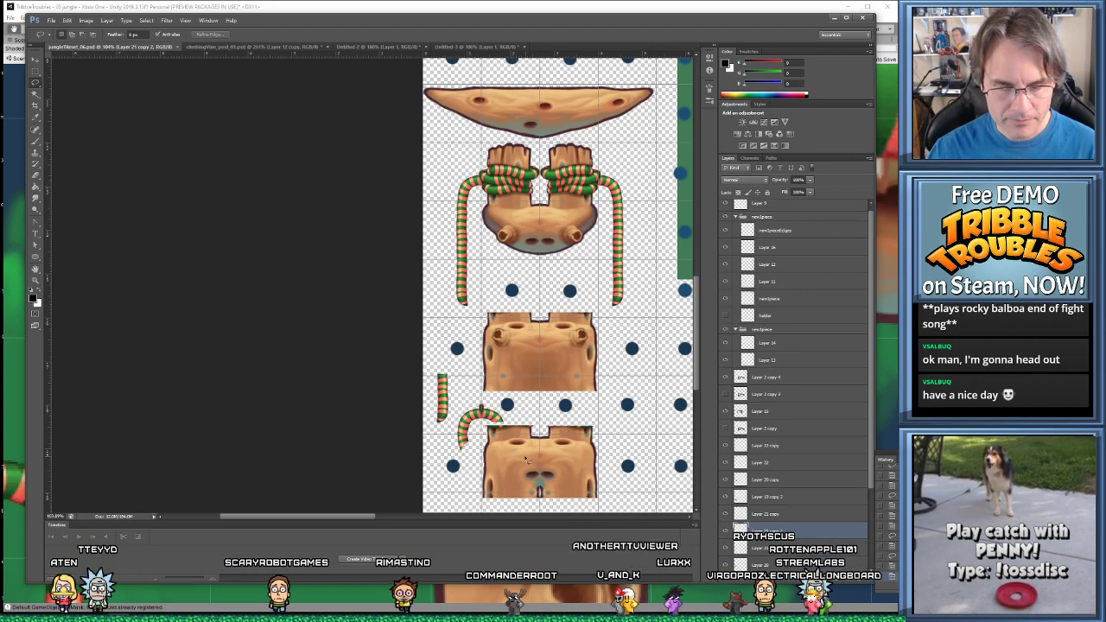
Select the stump artwork layer on the tile sheet with the Move tool
scroll(523, 469, "up", 6, "alt")
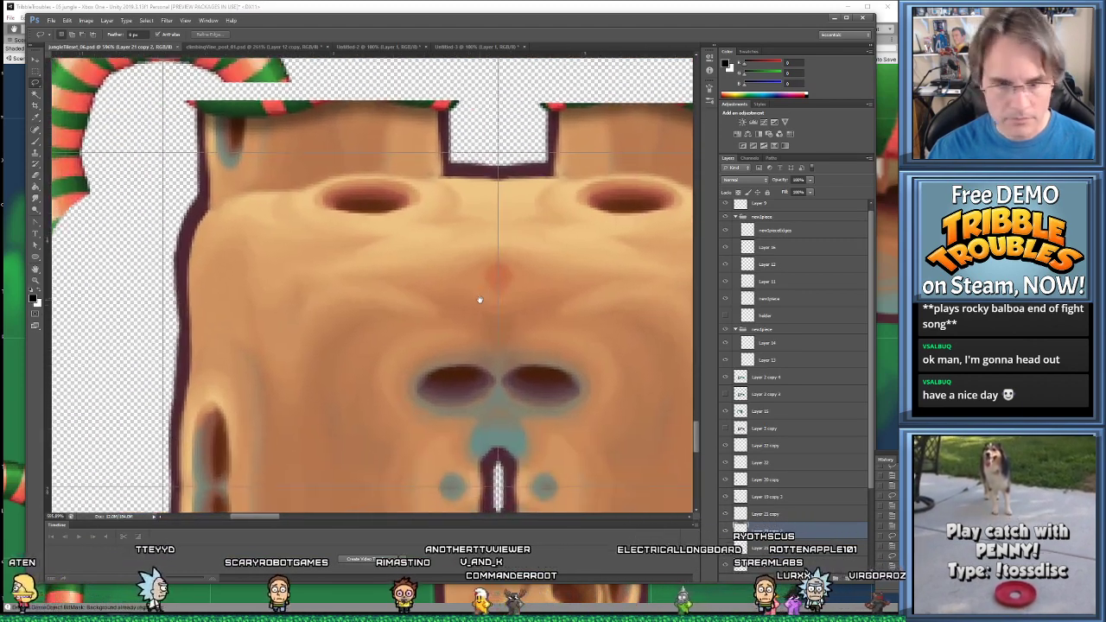
left_click_drag(479, 299, 498, 216)
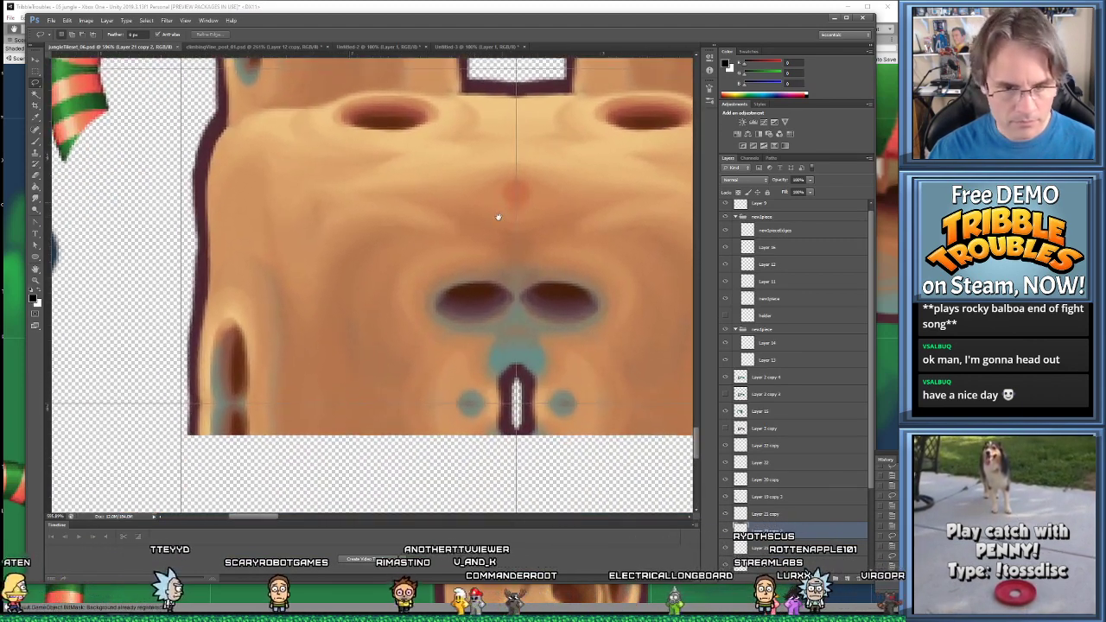
key("v")
left_click(407, 327, "ctrl")
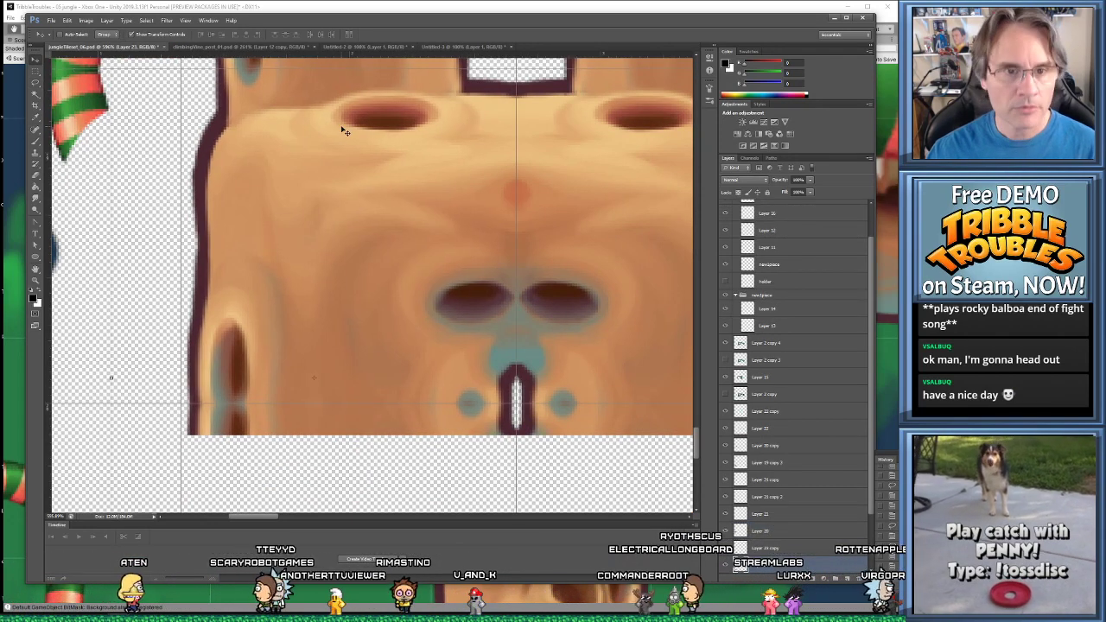
scroll(370, 77, "down", 5, "alt")
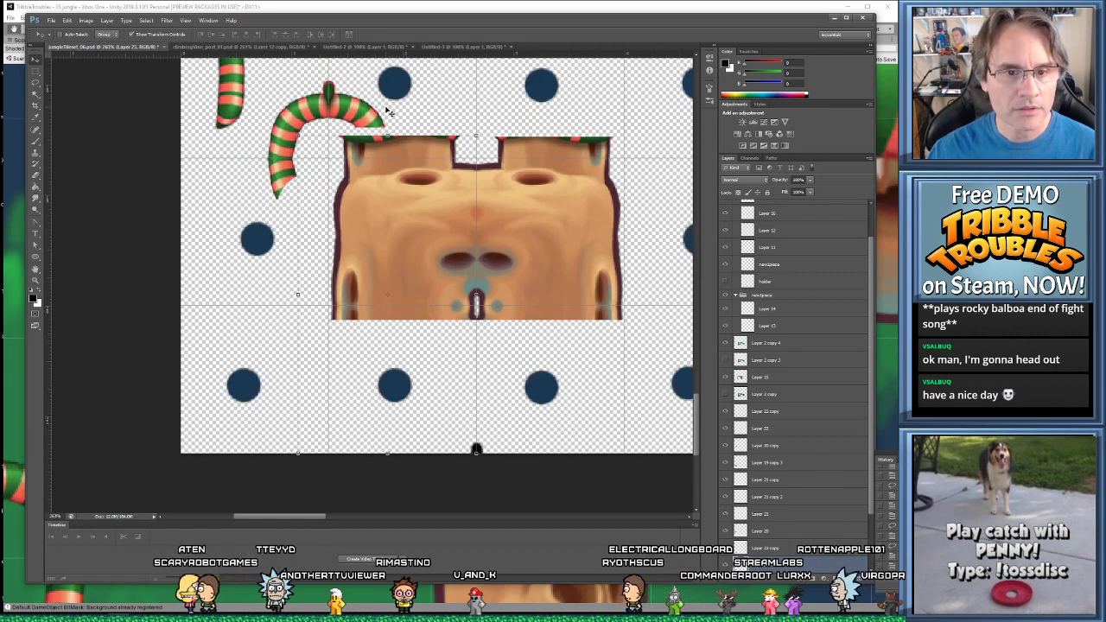
Close the Untitled-2 scratch document without saving and bring up climbingVine_post_01.psd
left_click(344, 47)
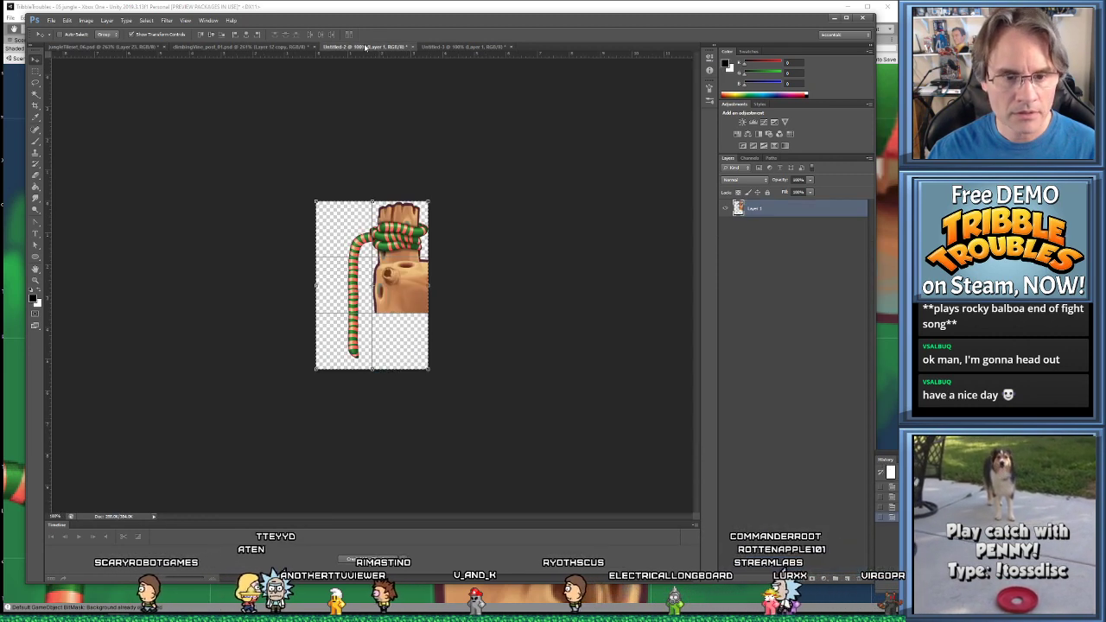
scroll(412, 373, "up", 5, "alt")
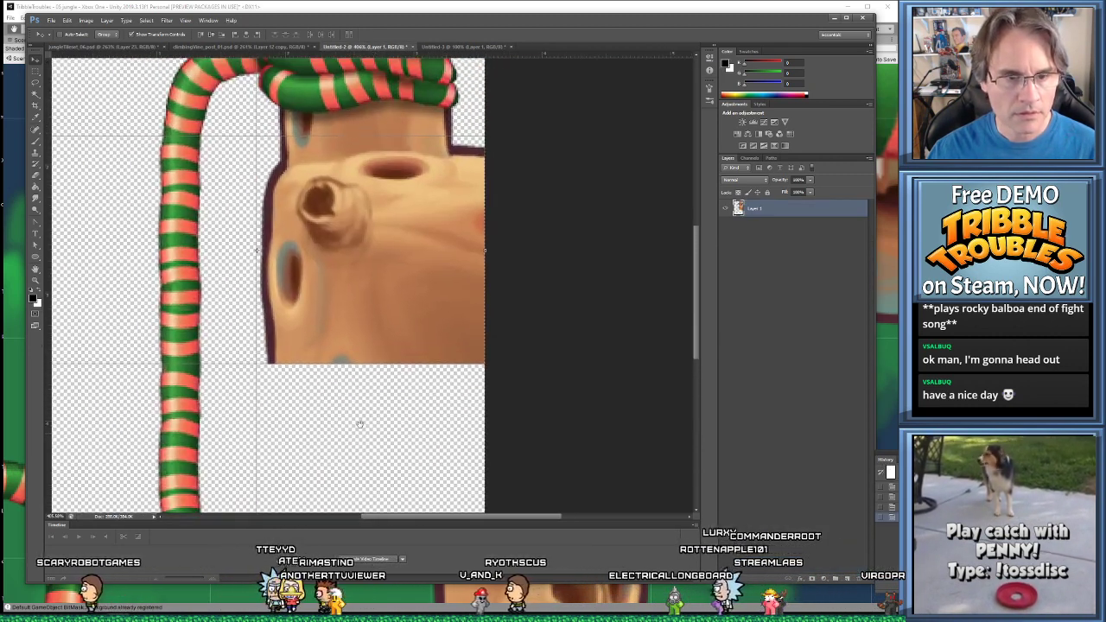
left_click(396, 257)
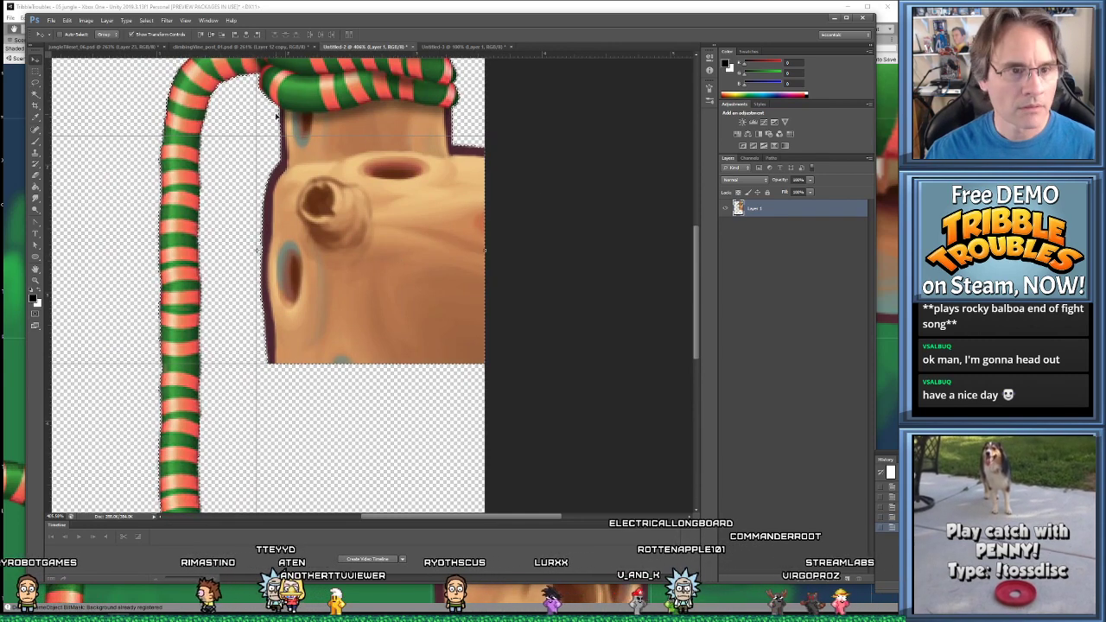
left_click(414, 49)
key("n")
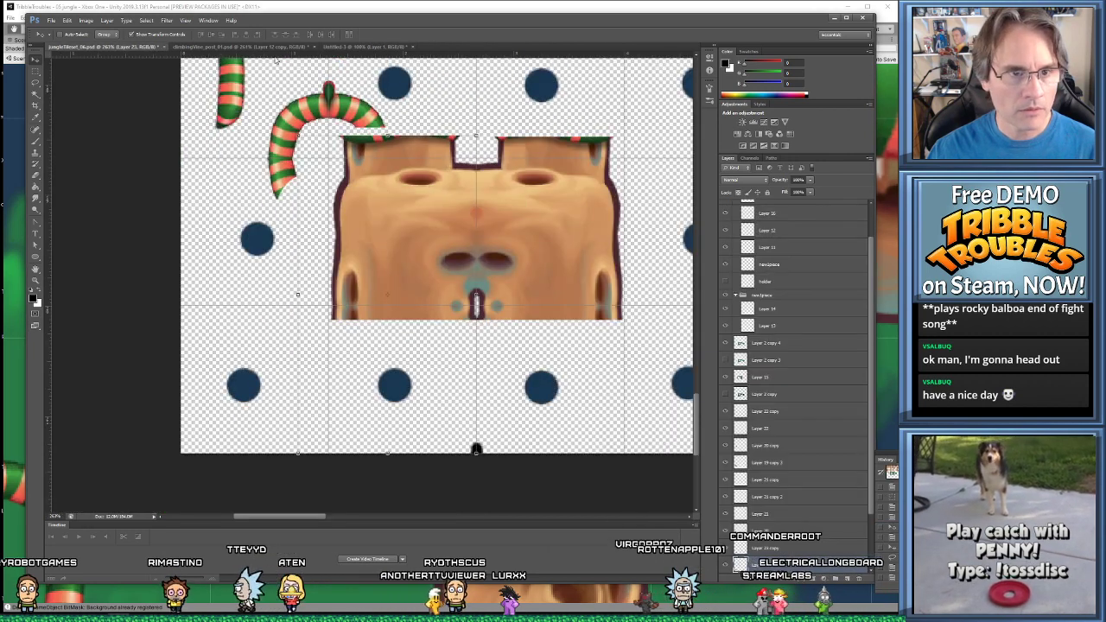
left_click(268, 47)
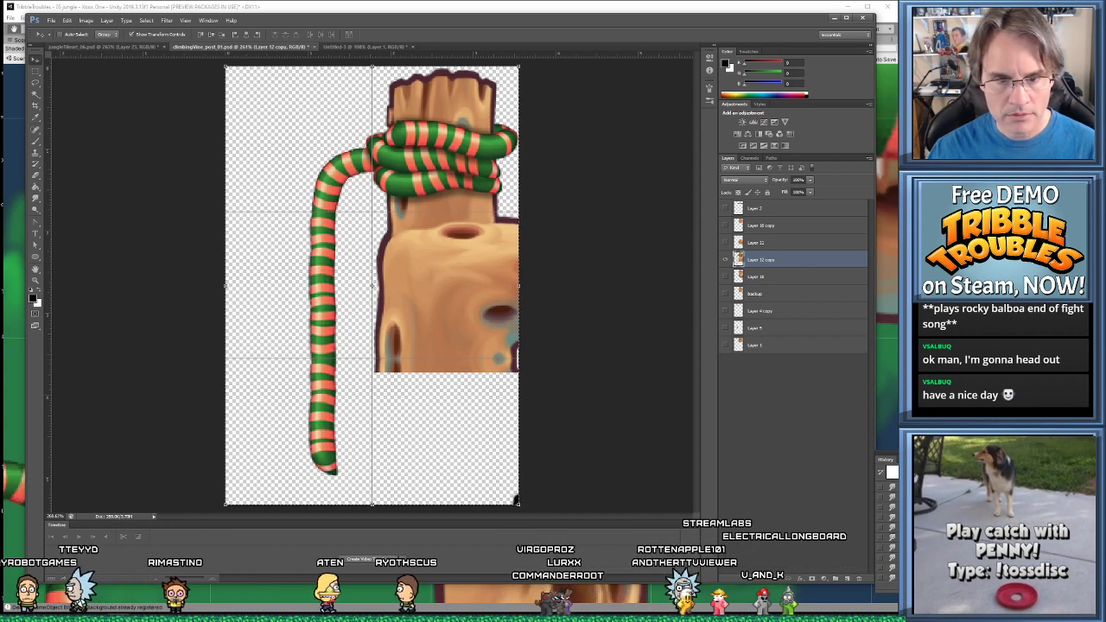
Compare the Layer 12 copy artwork on and off, checking the stump in Unity's scene
left_click(725, 260)
left_click(726, 260)
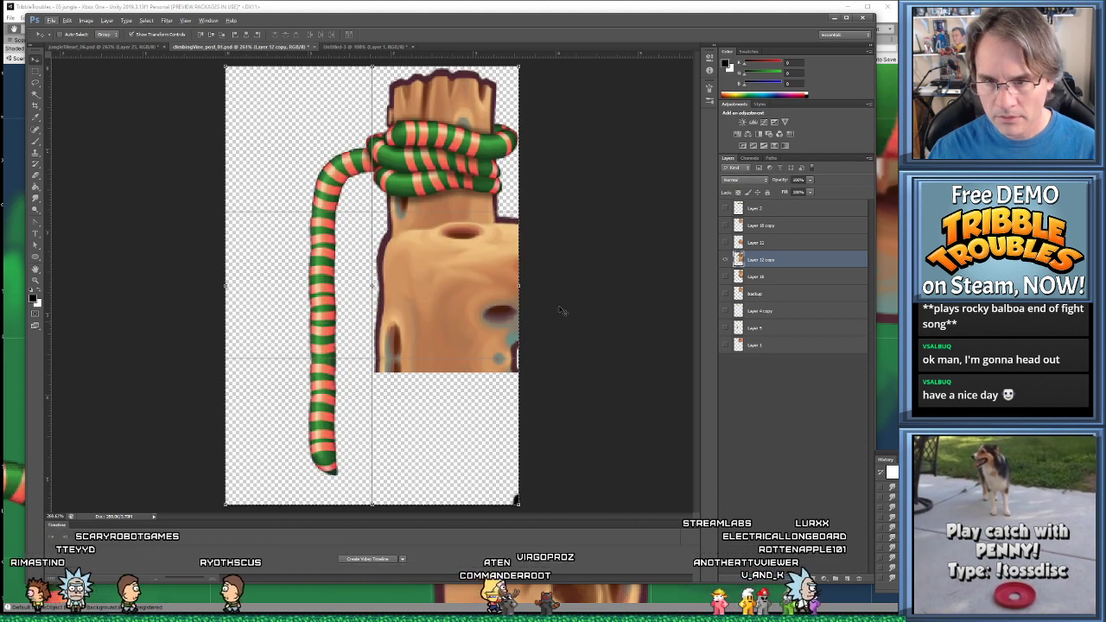
scroll(467, 303, "up", 4, "alt")
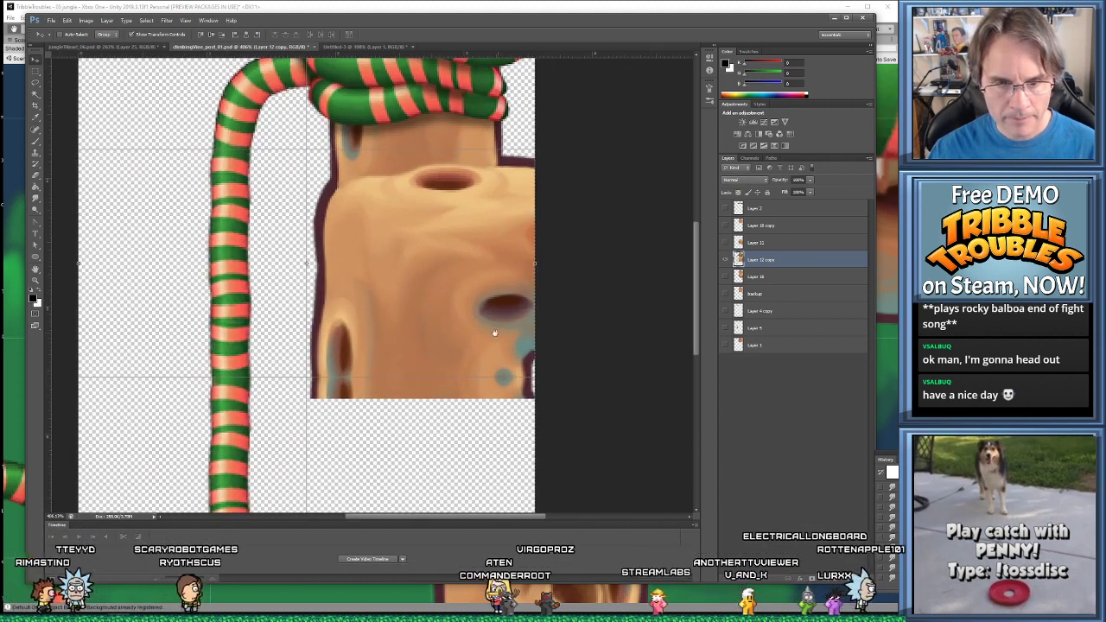
scroll(492, 333, "up", 2, "alt")
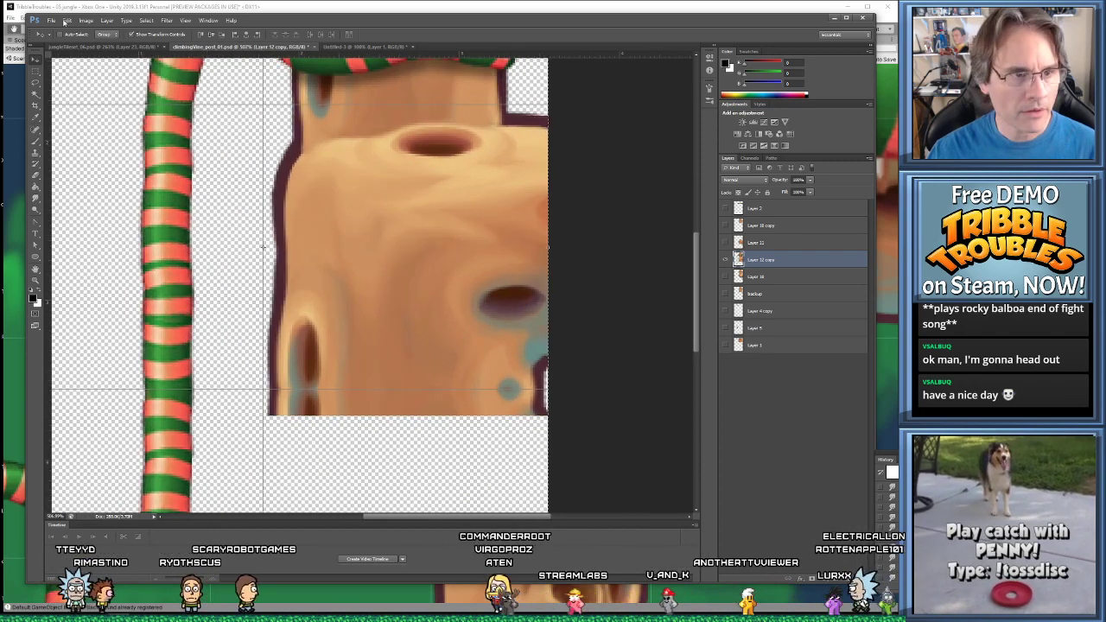
left_click(135, 248)
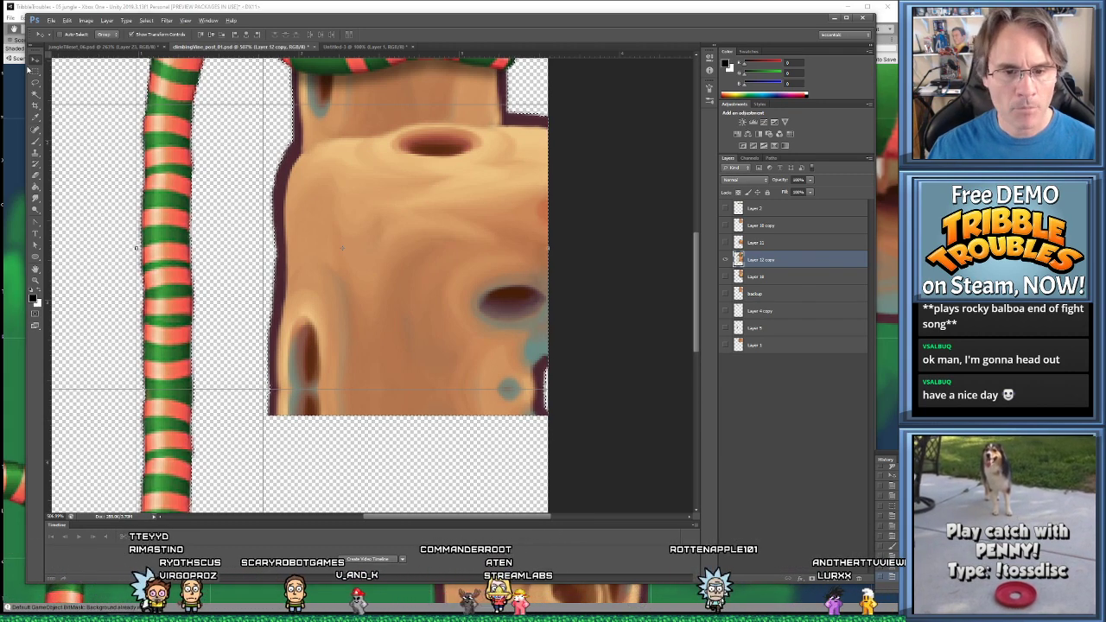
left_click(26, 69)
scroll(593, 370, "up", 5)
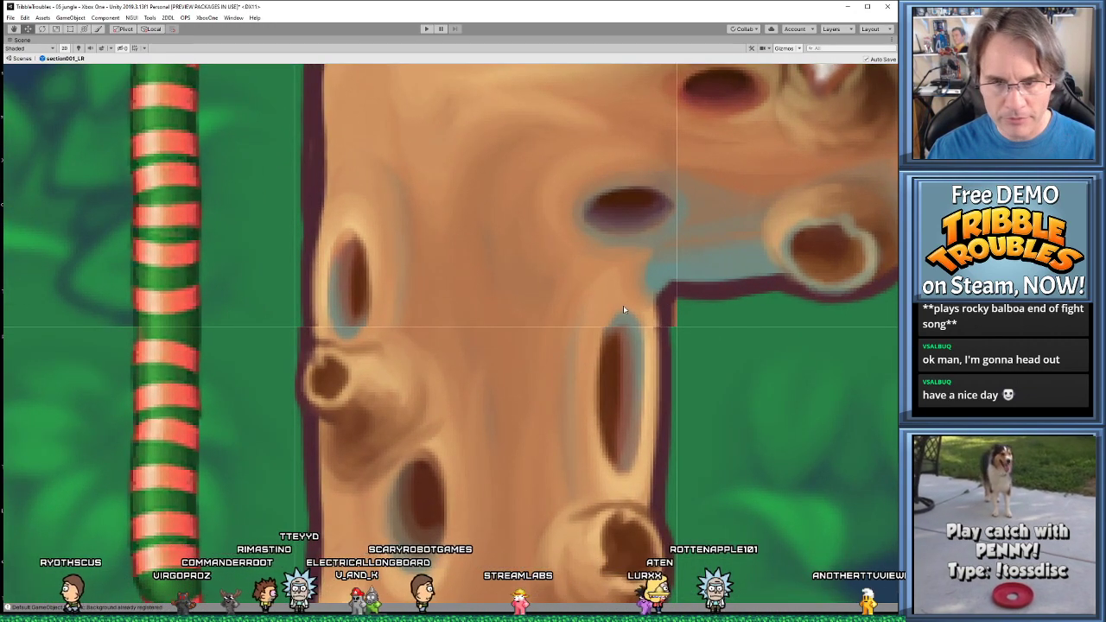
scroll(604, 304, "down", 1)
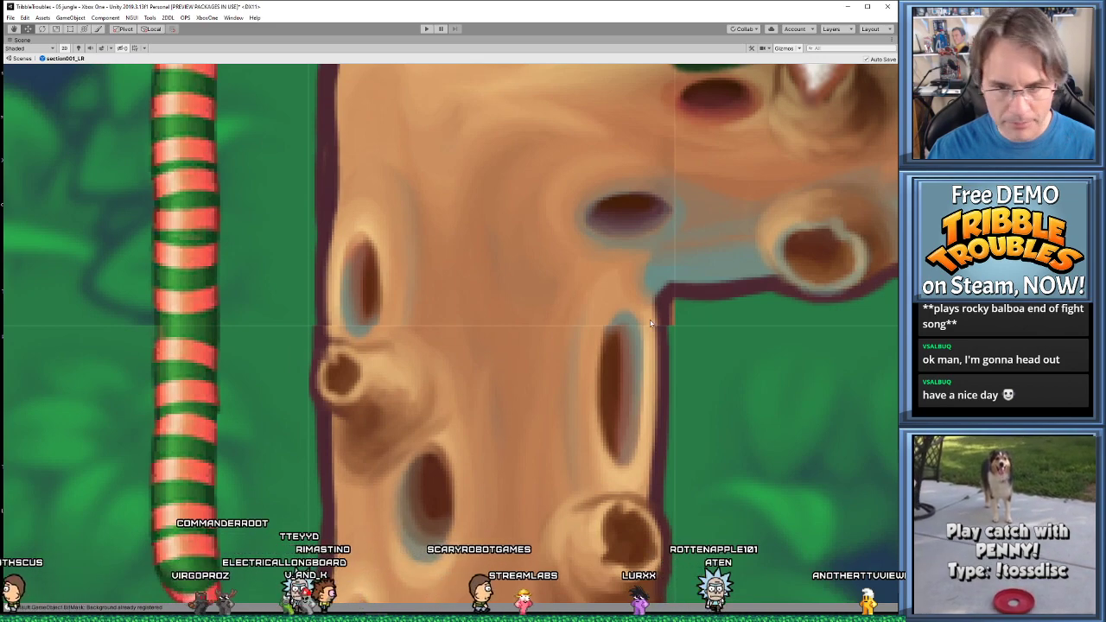
scroll(651, 326, "down", 4)
key("alt+Tab")
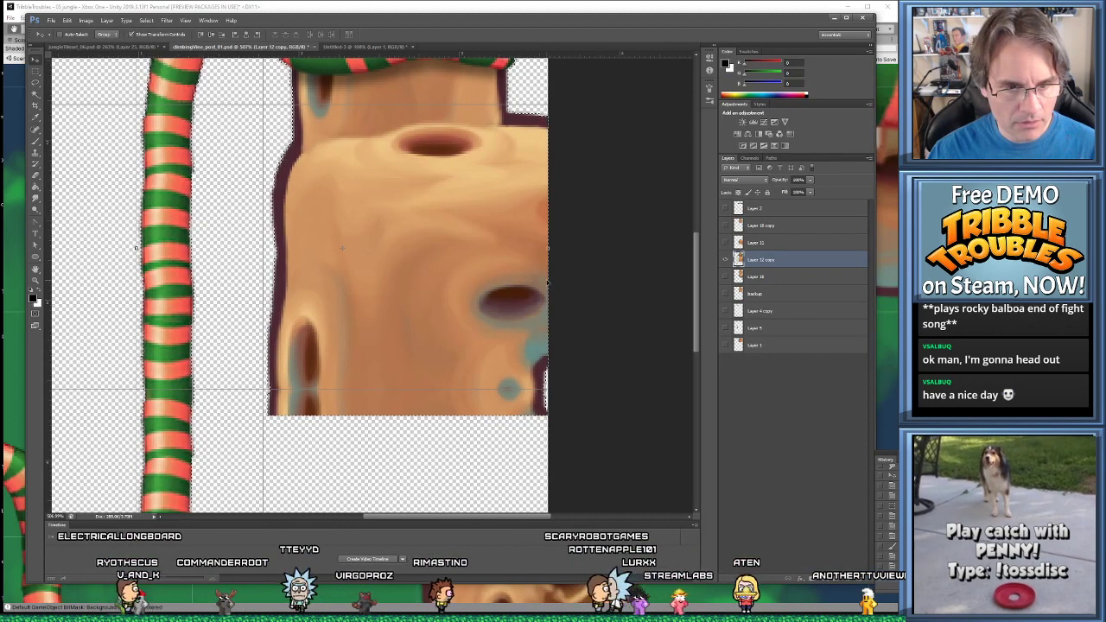
Free Transform Layer 12 copy and nudge the stump artwork a few pixels left
left_click(760, 277)
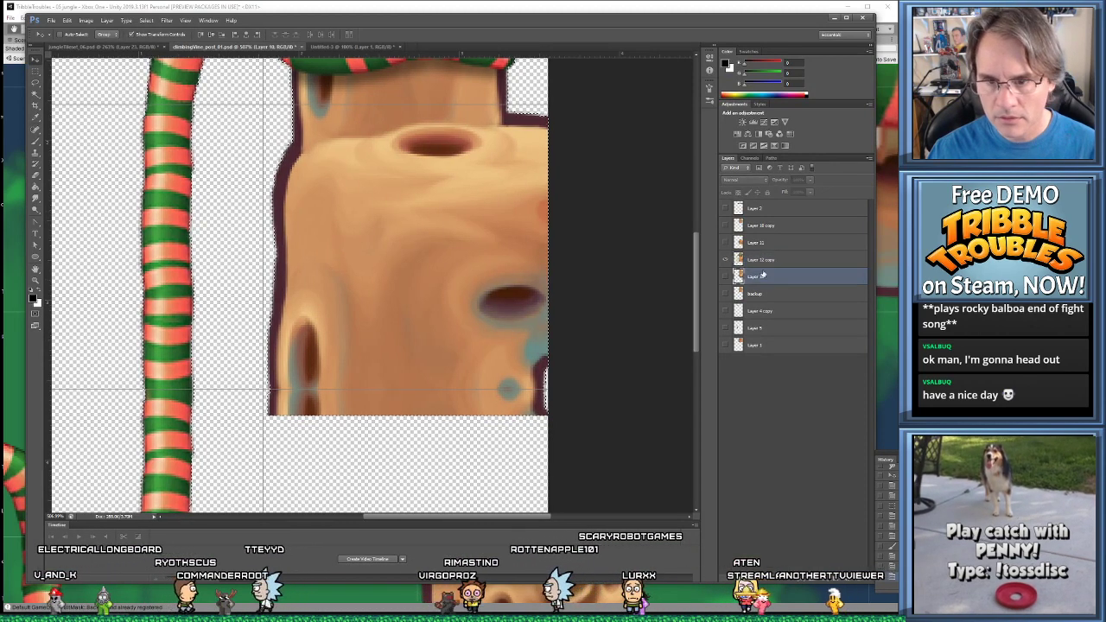
left_click(760, 260)
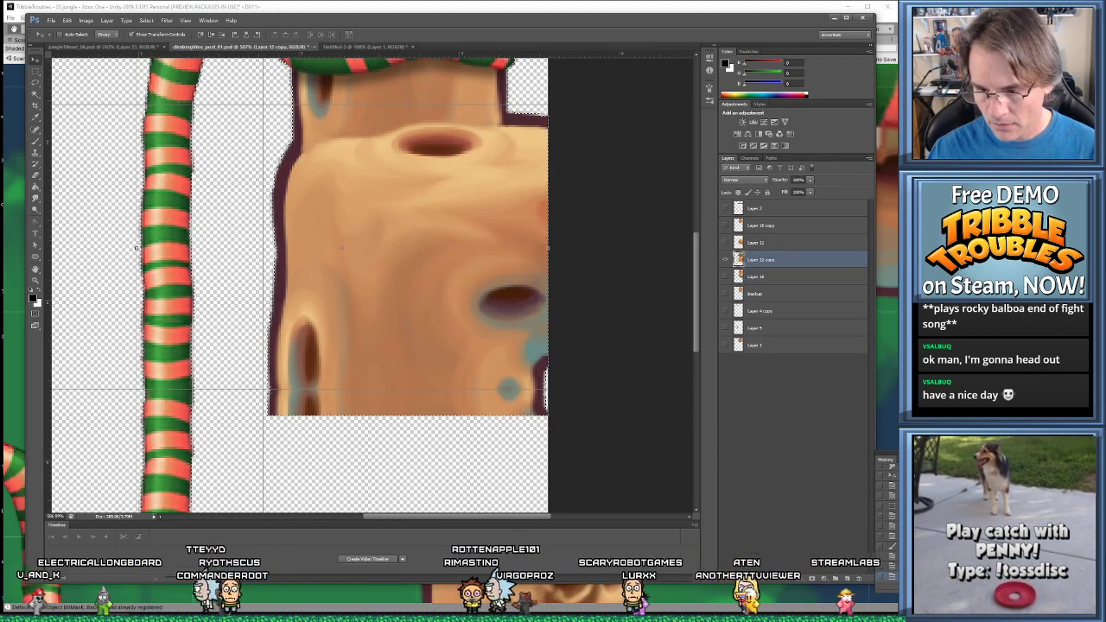
key("ctrl+t")
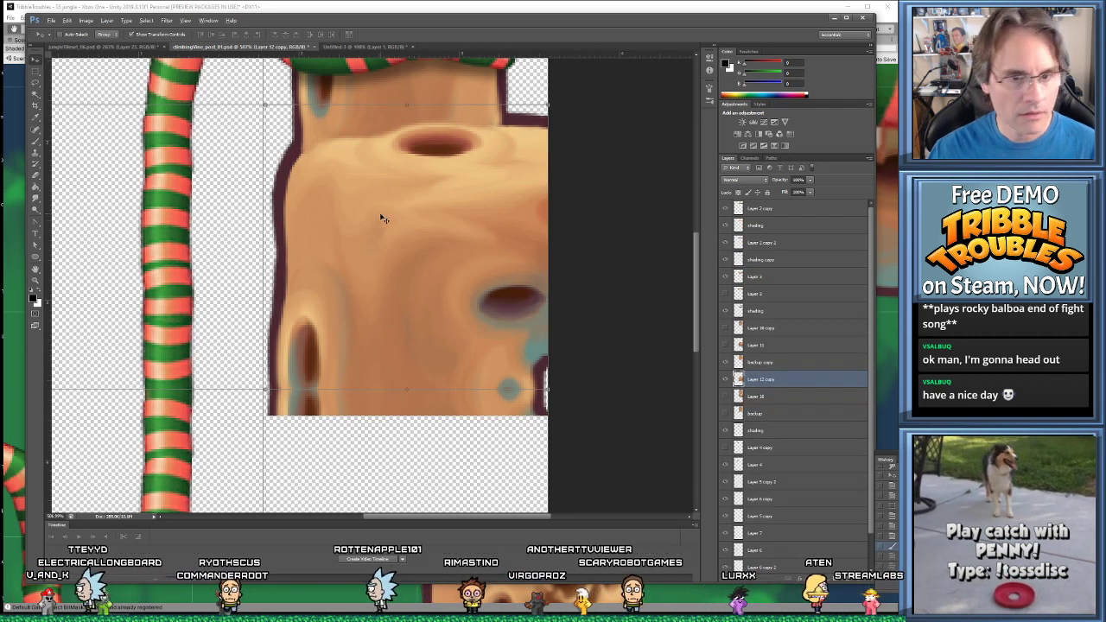
key("Left")
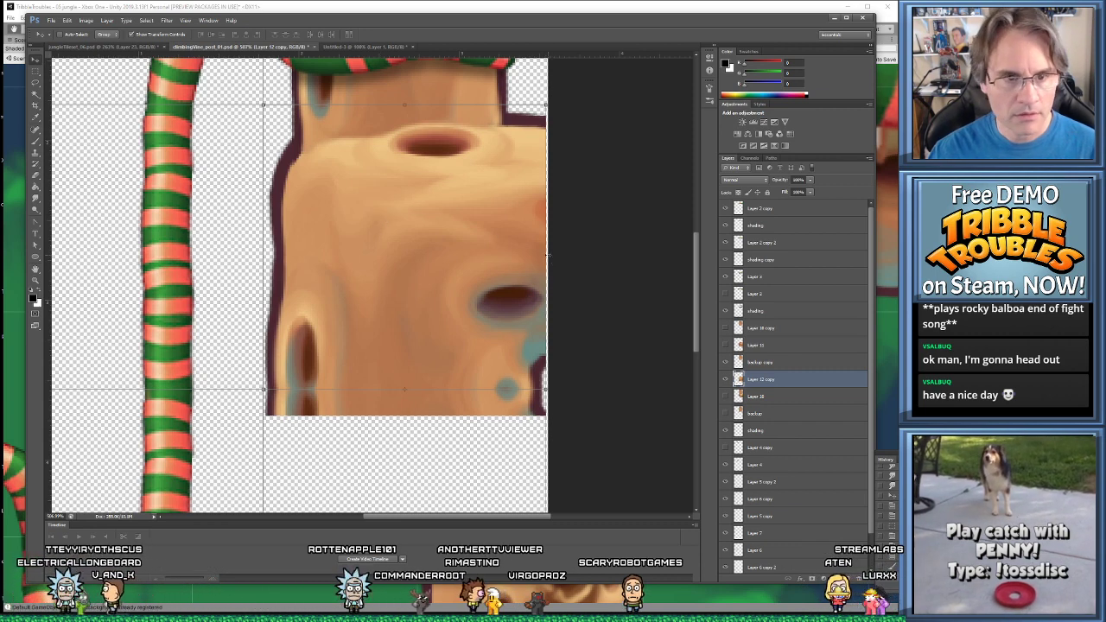
scroll(570, 289, "down", 5, "alt")
scroll(577, 296, "up", 5, "alt")
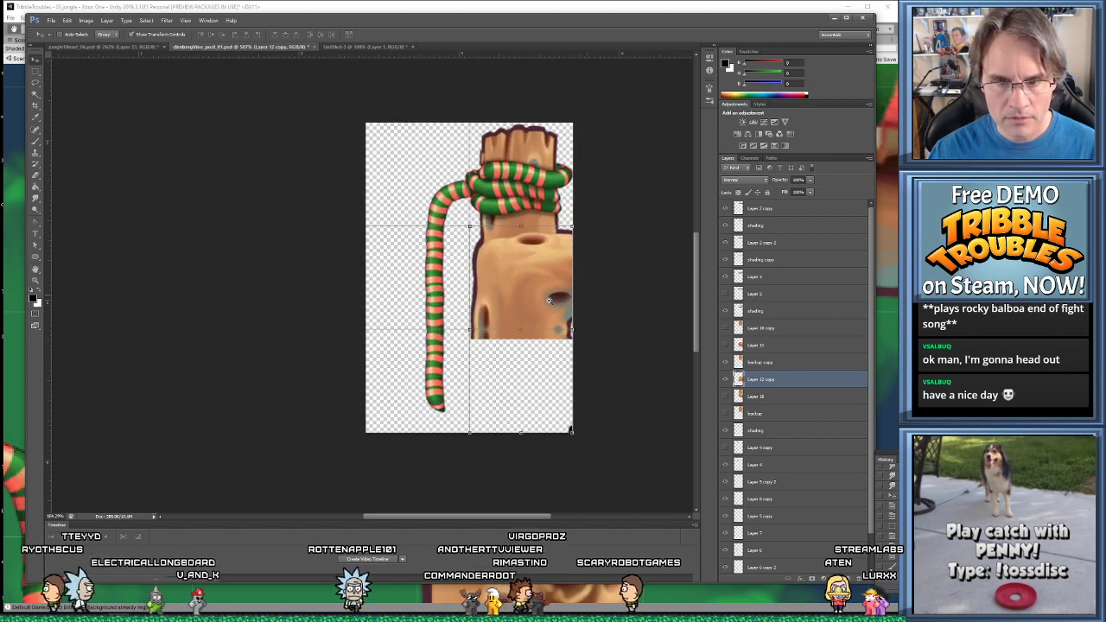
scroll(581, 298, "up", 1, "alt")
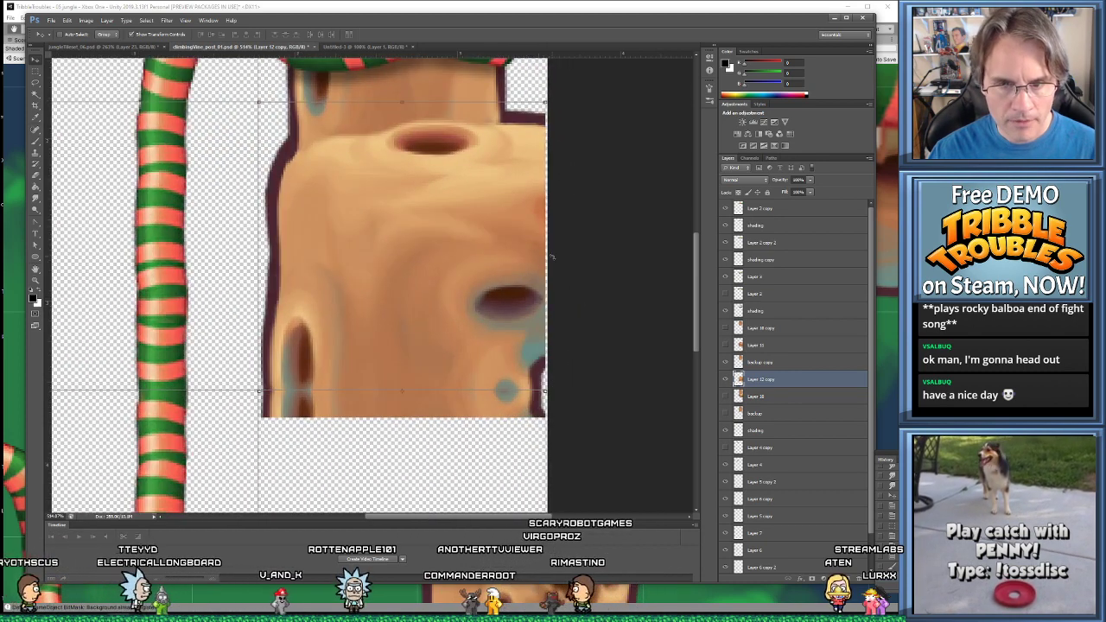
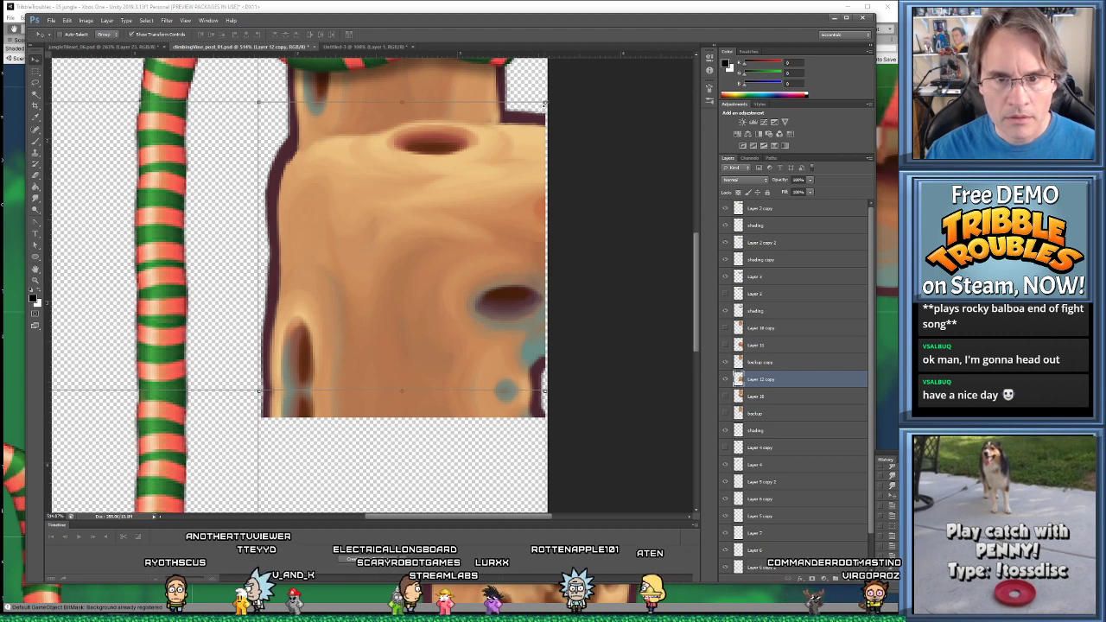
Stretch the post block piece slightly wider and commit the transform
left_click_drag(544, 103, 546, 102)
key("Return")
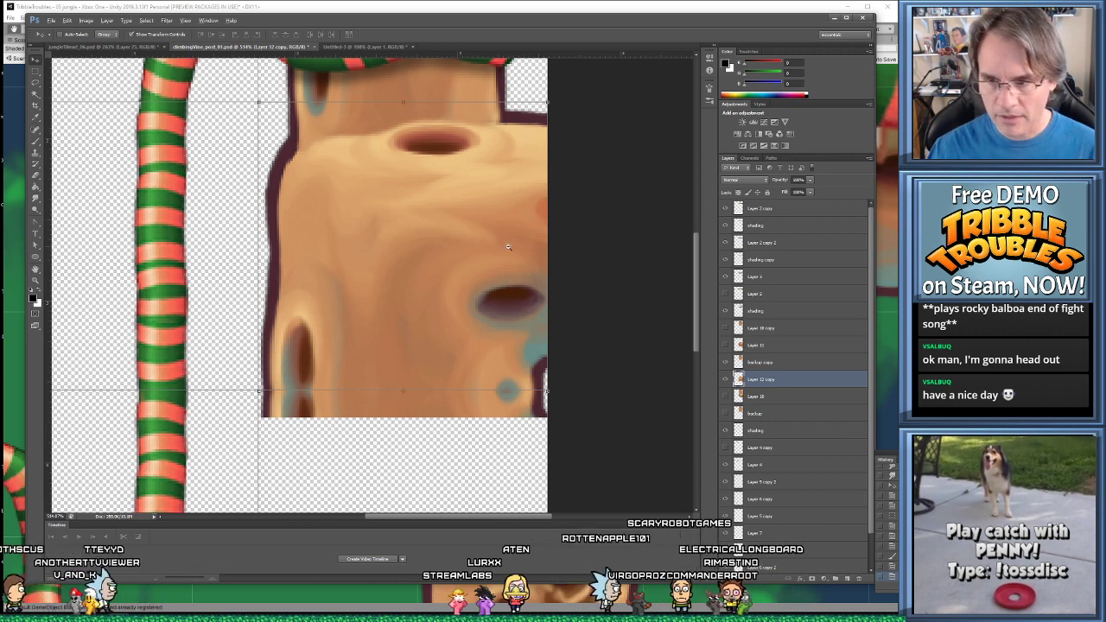
scroll(519, 248, "down", 2, "alt")
Try Merge Visible on the layers, undo it, and start a new document
right_click(868, 382)
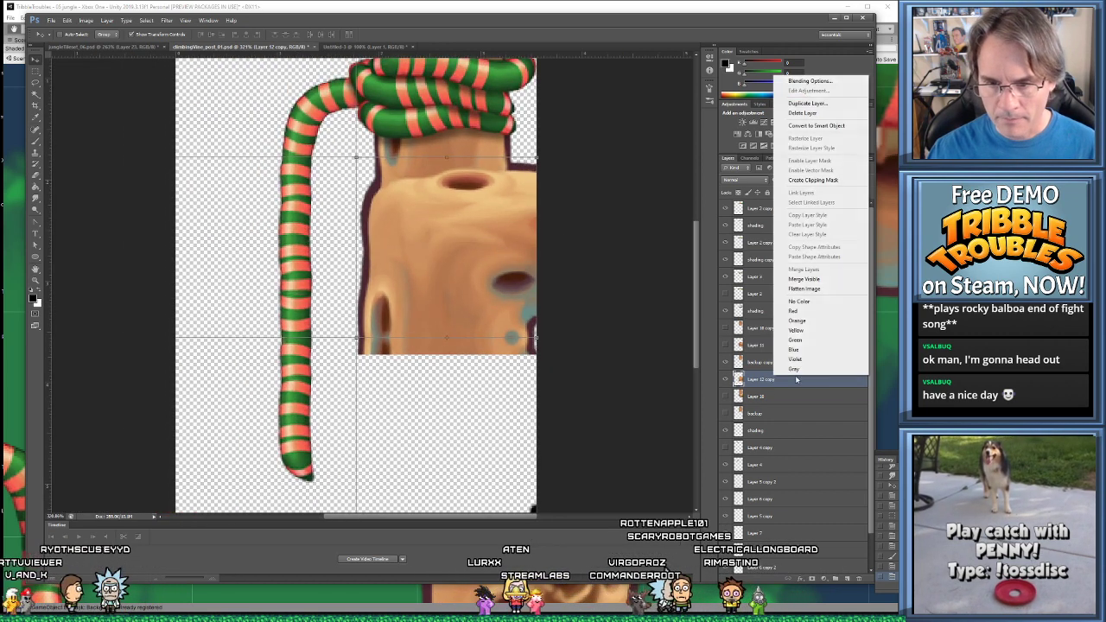
left_click(823, 281)
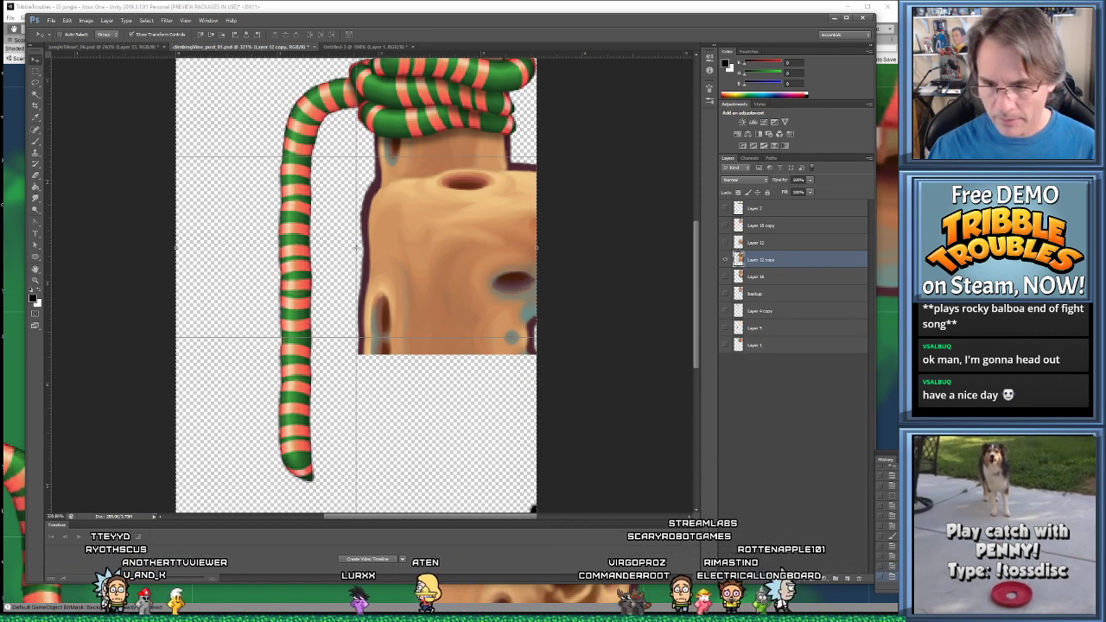
key("ctrl+z")
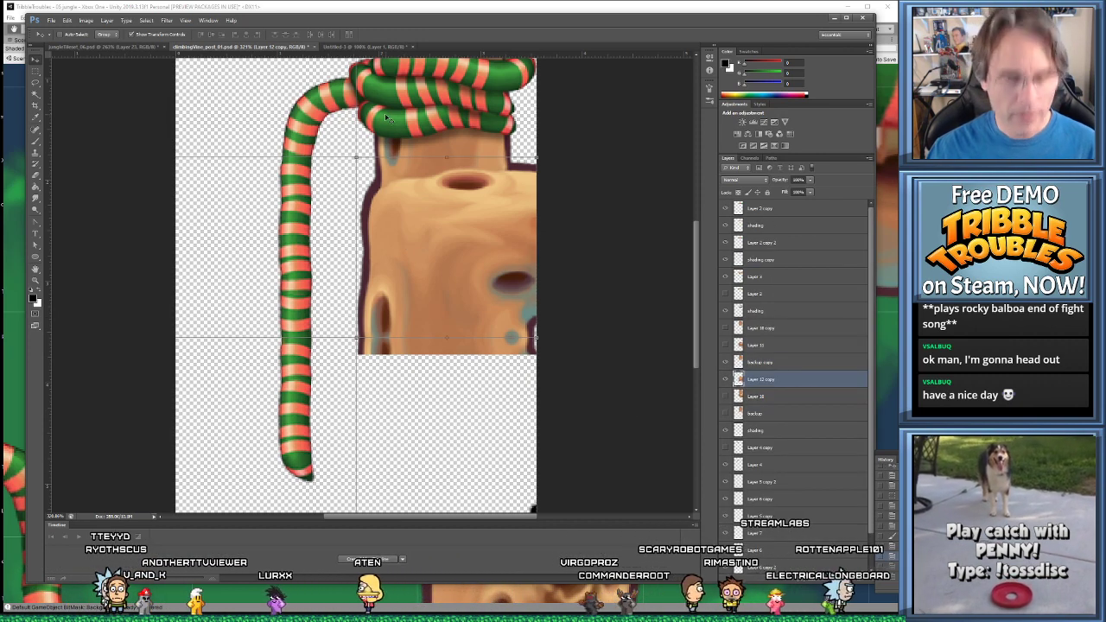
key("ctrl+n")
Create the blank document, paste the post artwork, and delete the white Background layer
key("Return")
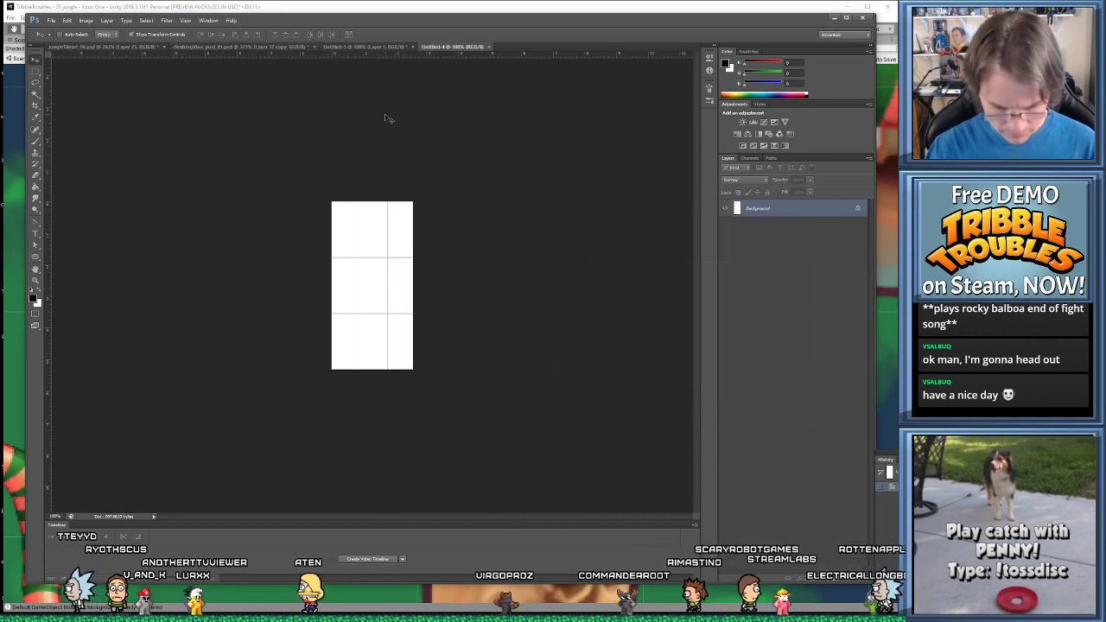
key("ctrl+v")
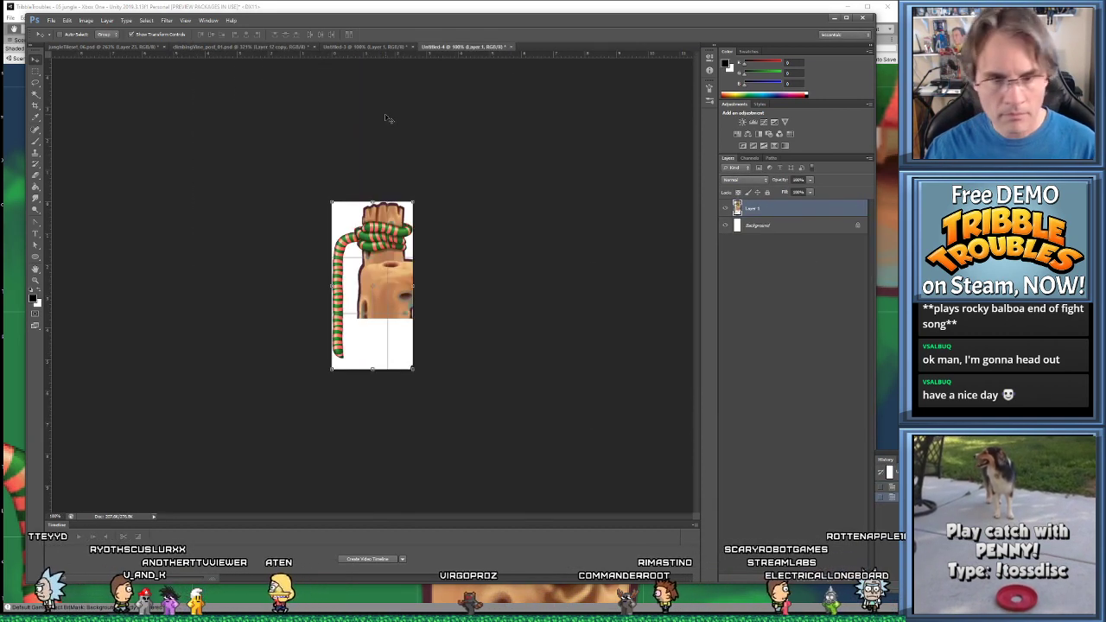
left_click(739, 228)
key("Delete")
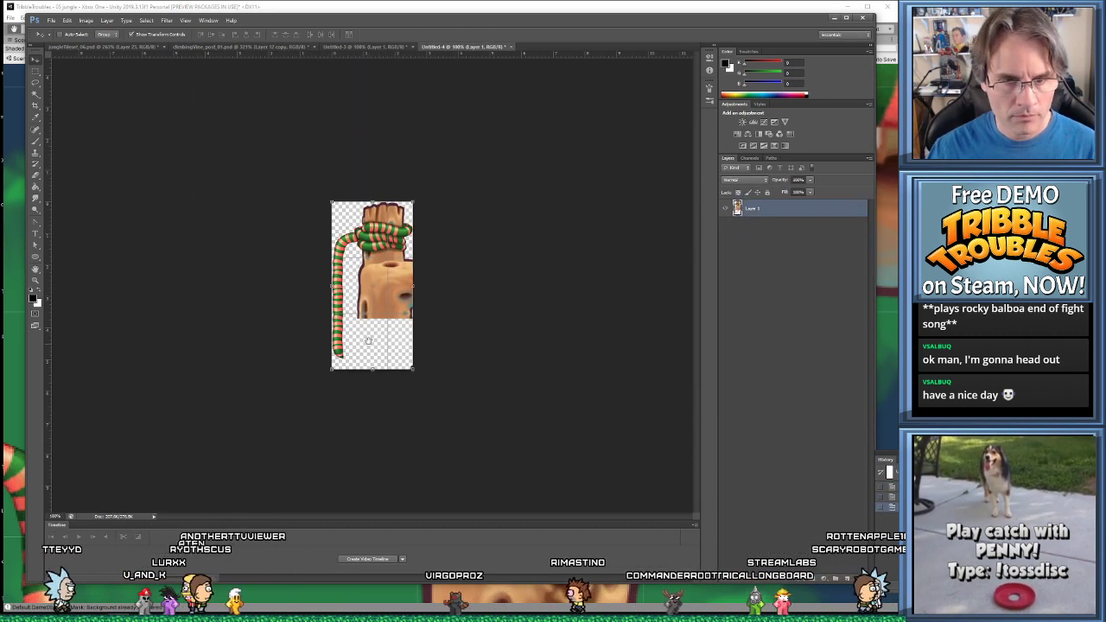
scroll(411, 317, "up", 2, "alt")
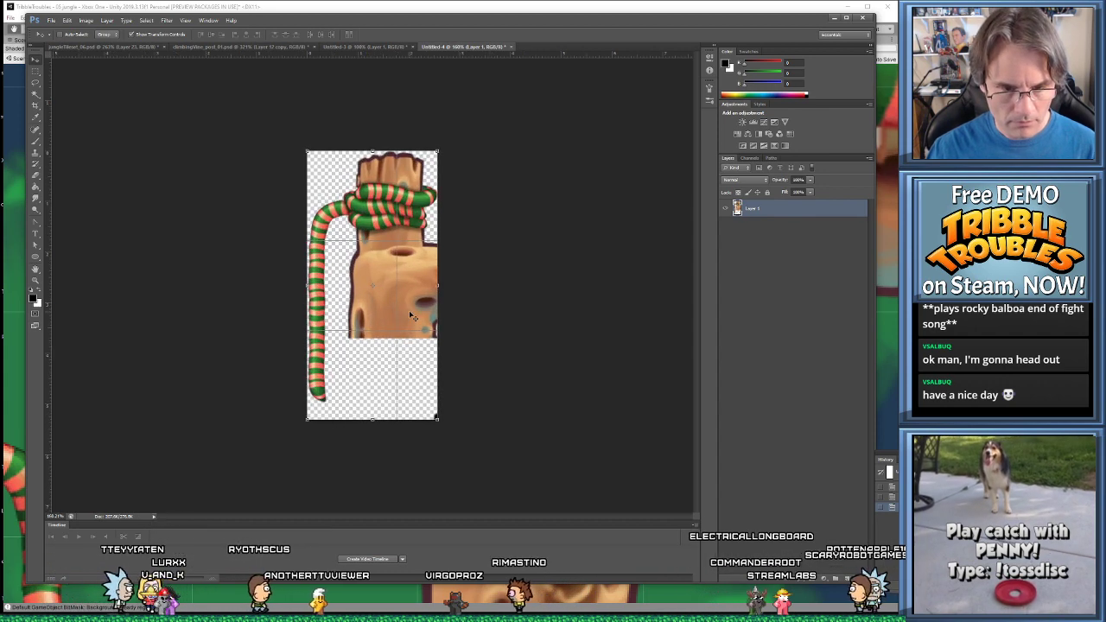
Save the transparent vine-and-post artwork as a PNG file
key("ctrl+s")
left_click(385, 361)
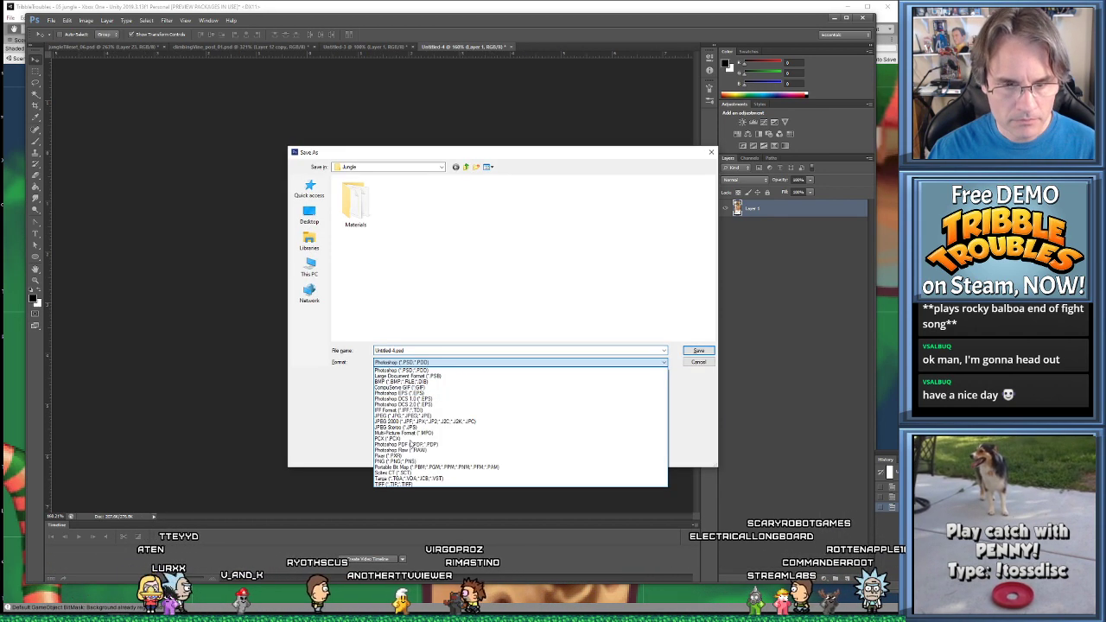
left_click(393, 461)
key("Return")
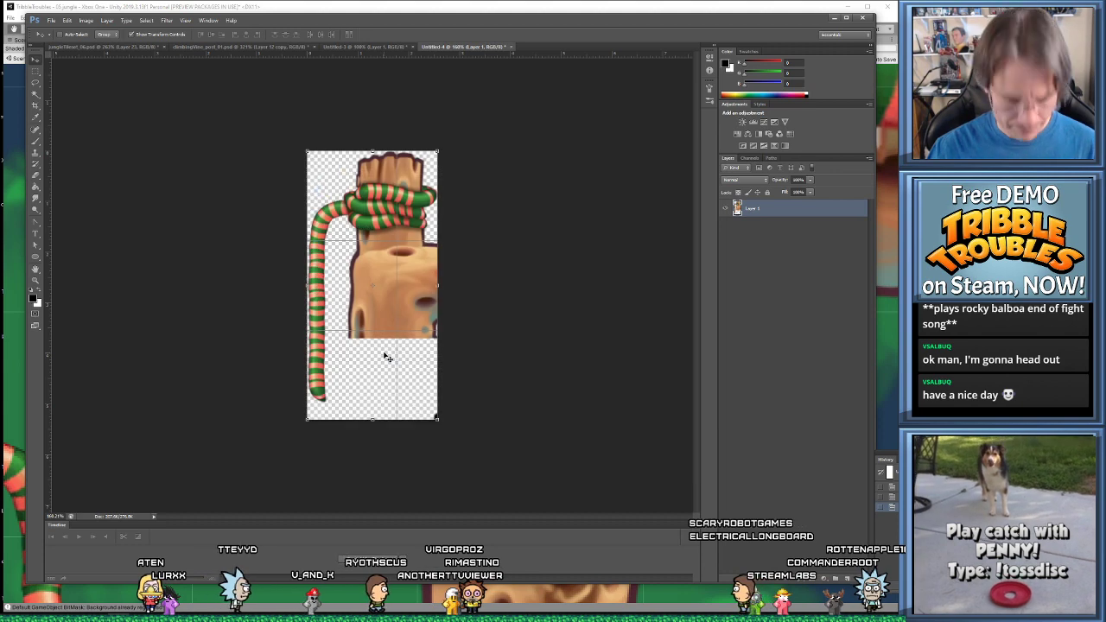
Paste the striped vine into the jungle tileset and position it over the post
left_click(85, 47)
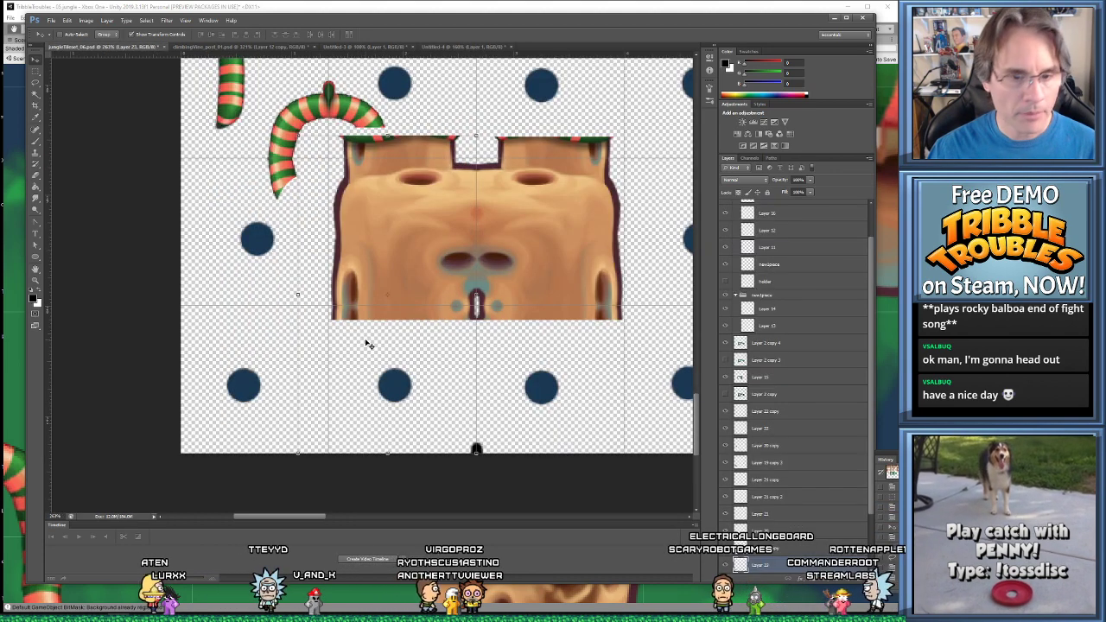
key("ctrl+v")
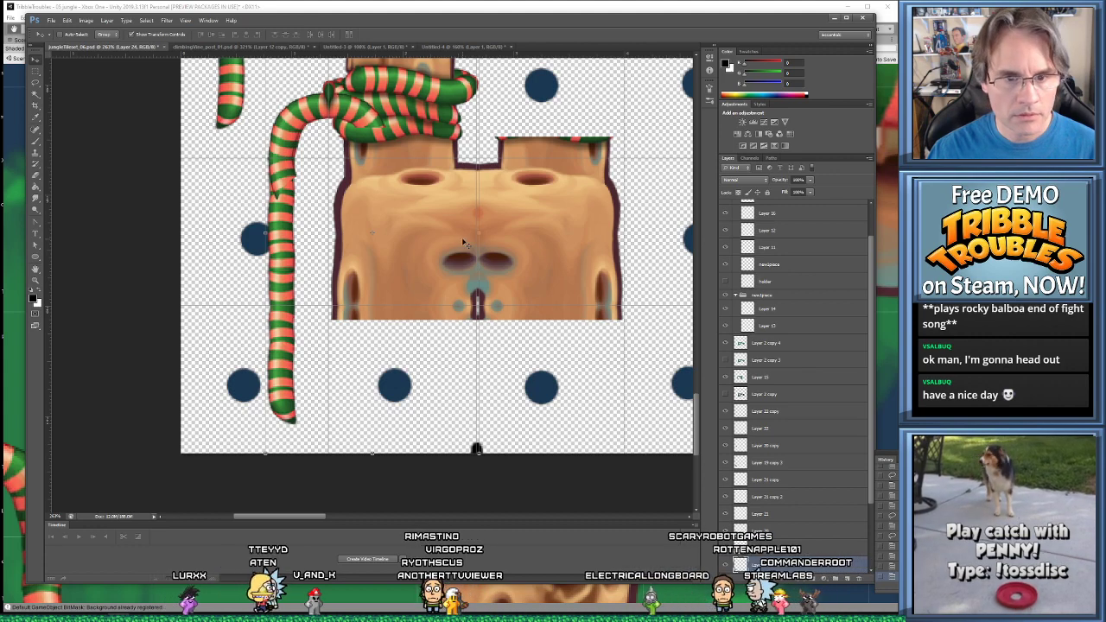
left_click_drag(429, 235, 472, 147)
scroll(471, 243, "up", 3, "alt")
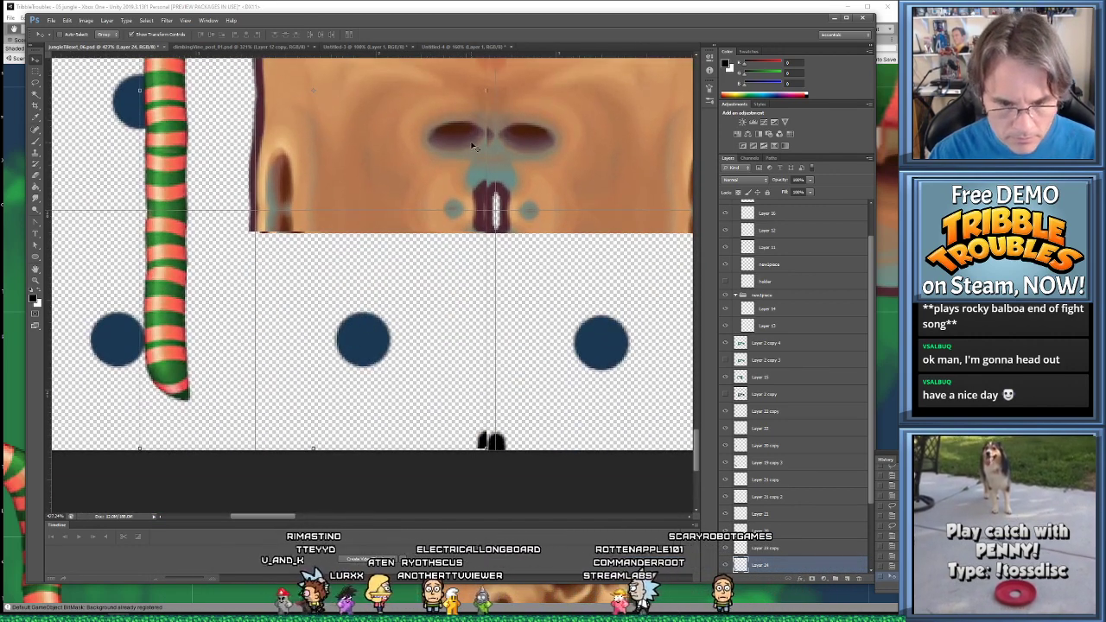
key("Right")
key("Right")
key("Right")
key("Right")
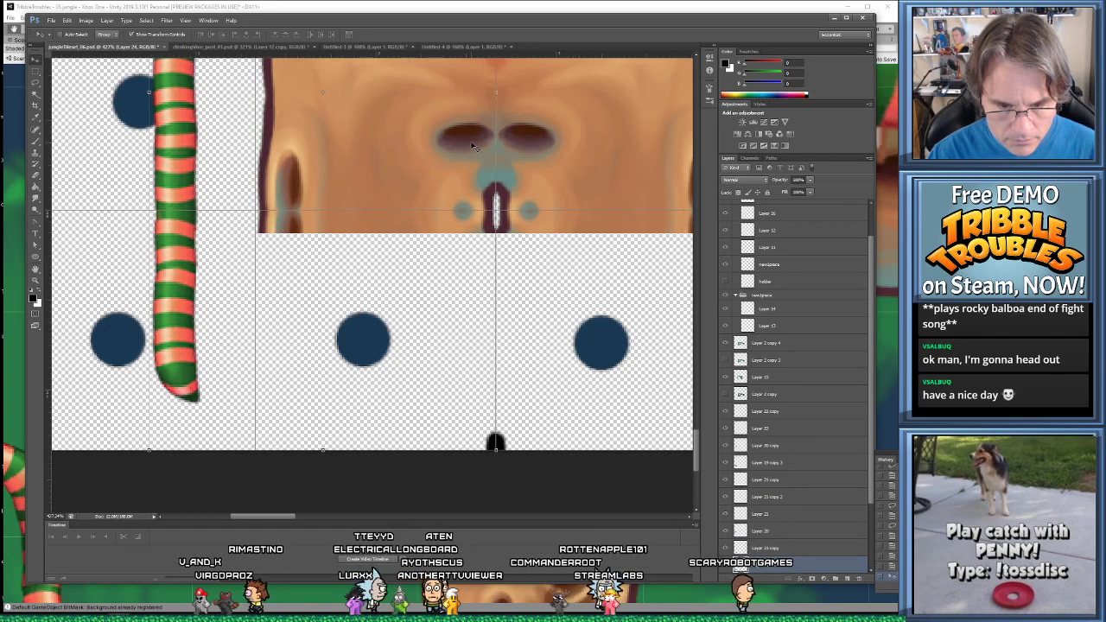
scroll(471, 145, "down", 4, "alt")
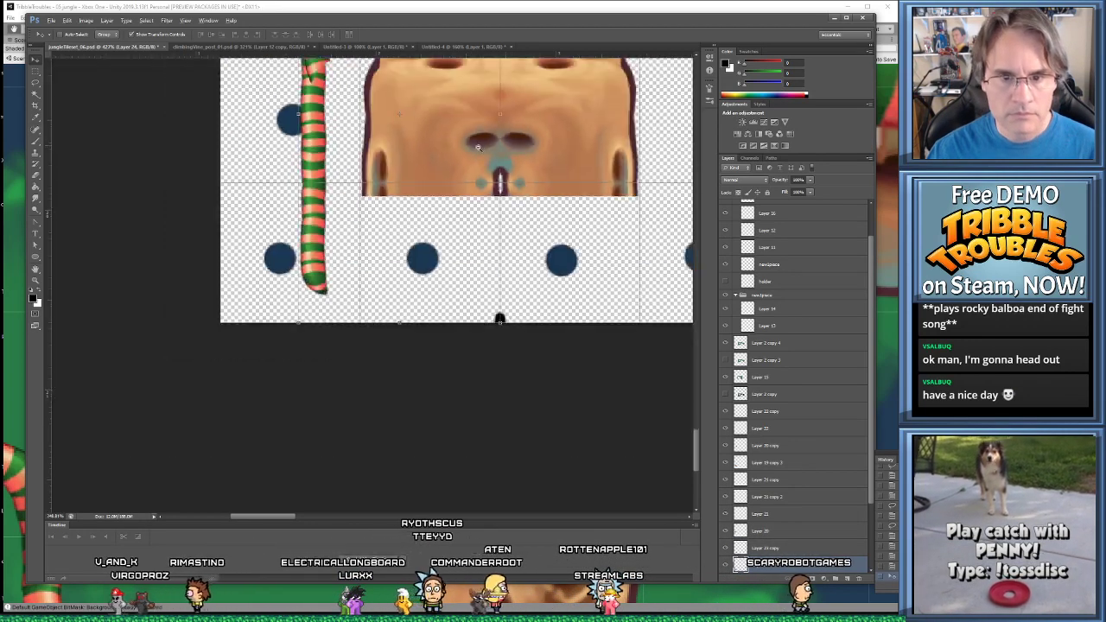
Toggle the vine layer's visibility to compare, then return to the climbing vine document
left_click(726, 565)
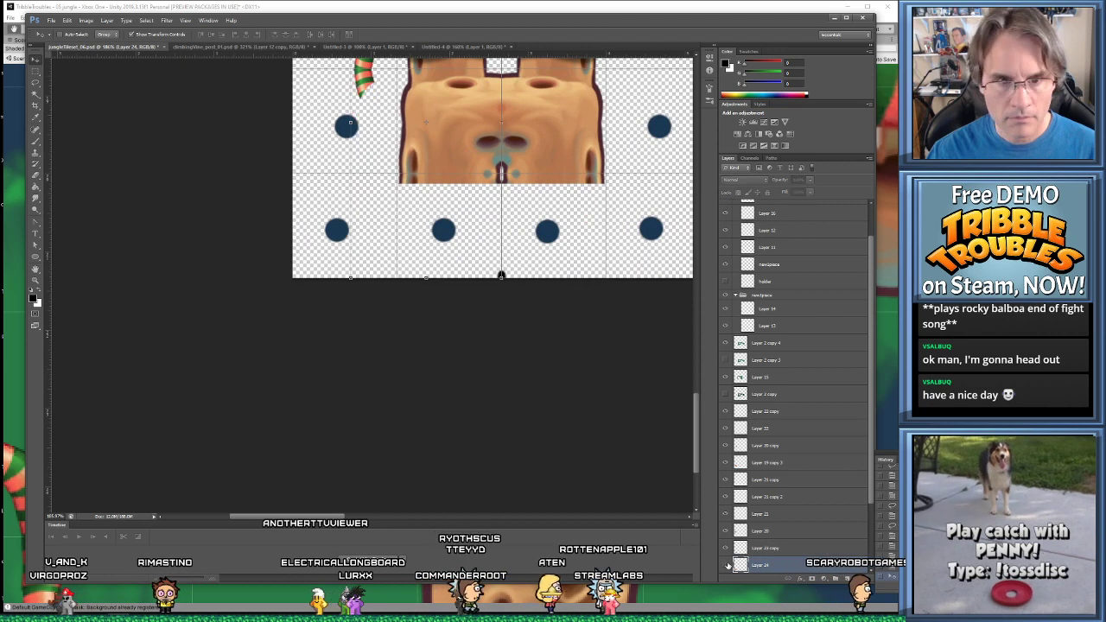
left_click(726, 565)
left_click(727, 565)
left_click(726, 565)
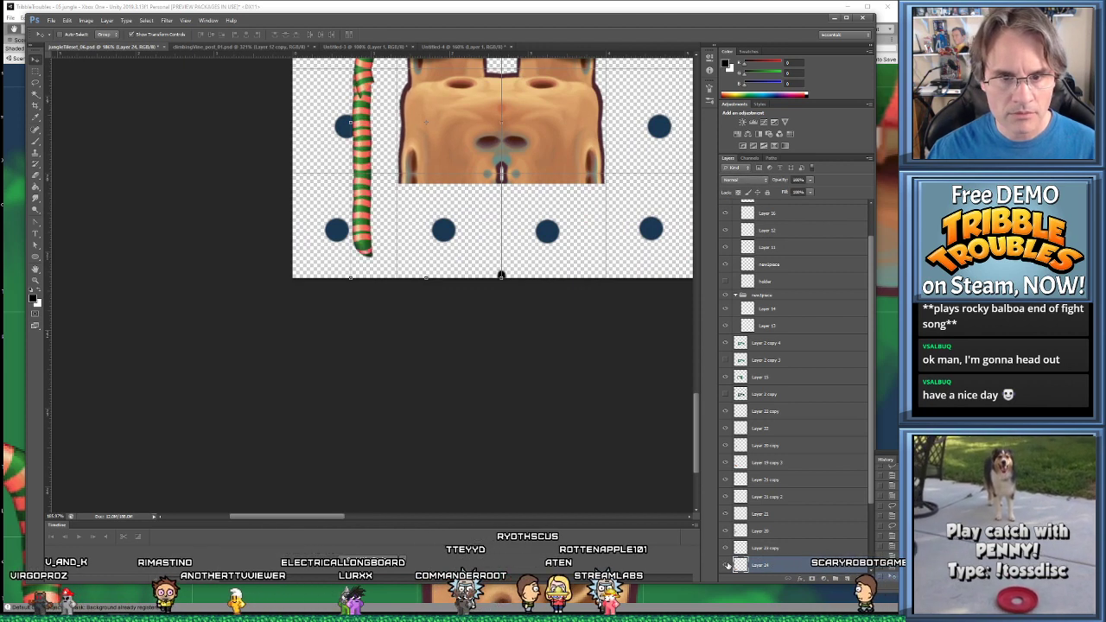
left_click(727, 565)
left_click(727, 565)
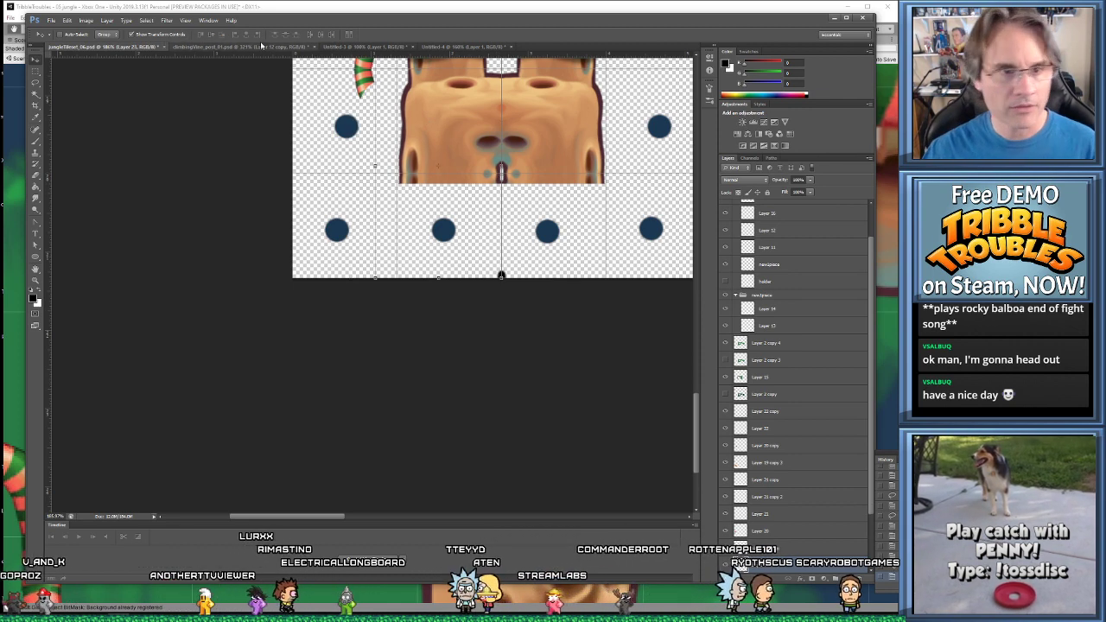
left_click(226, 47)
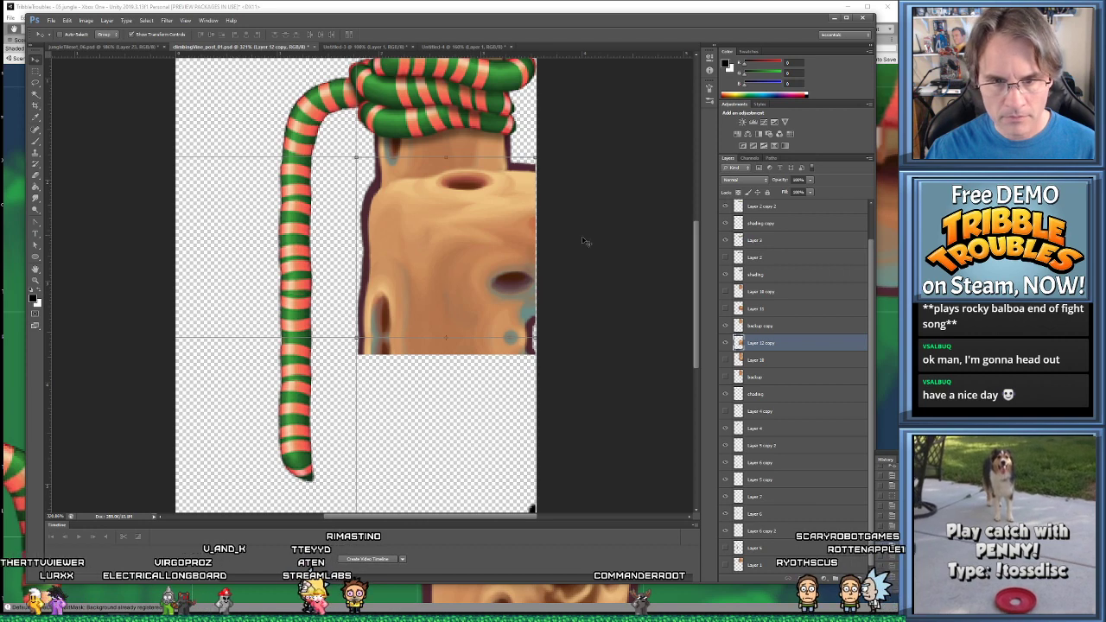
Duplicate the block piece, flip it horizontally, and align it so the hole joins seamlessly
scroll(566, 222, "up", 3, "alt")
scroll(584, 225, "down", 3, "alt")
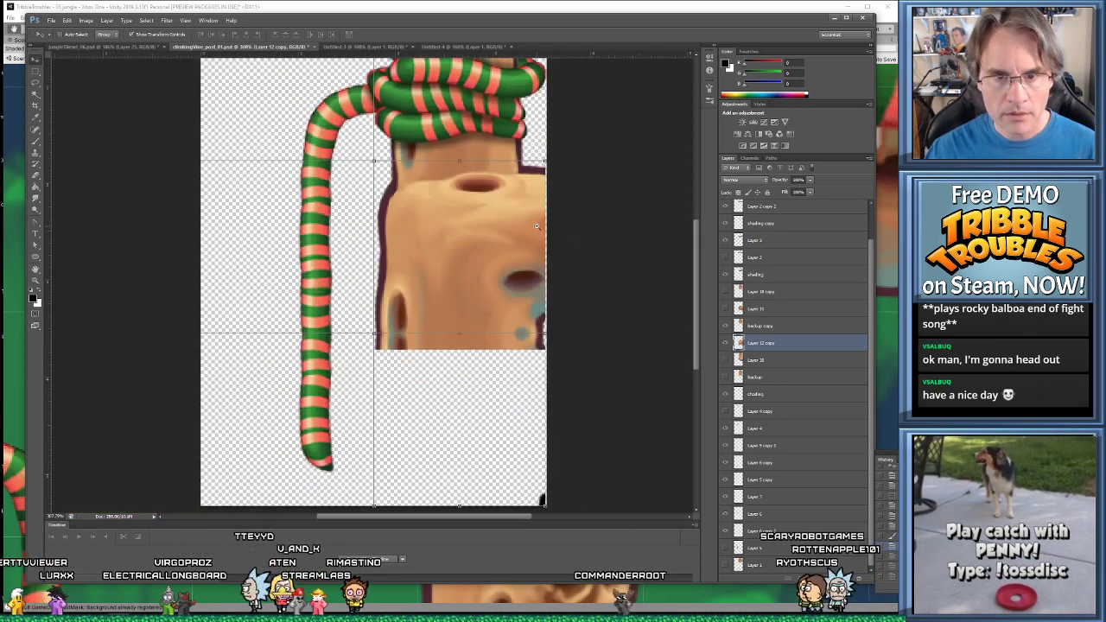
scroll(506, 222, "up", 2, "alt")
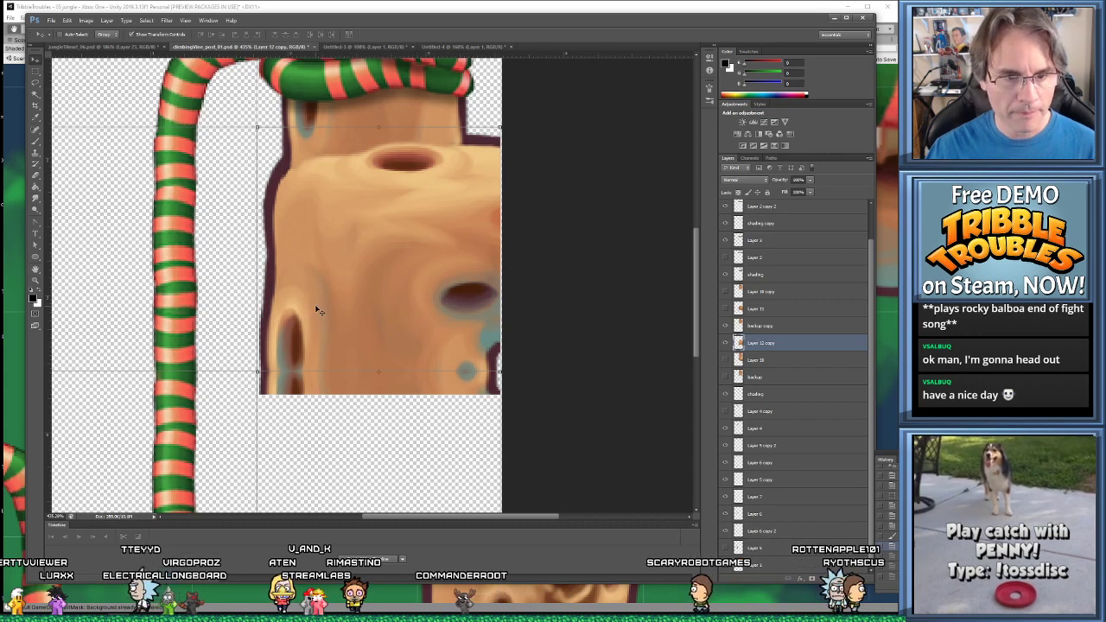
left_click_drag(312, 309, 358, 294, "alt")
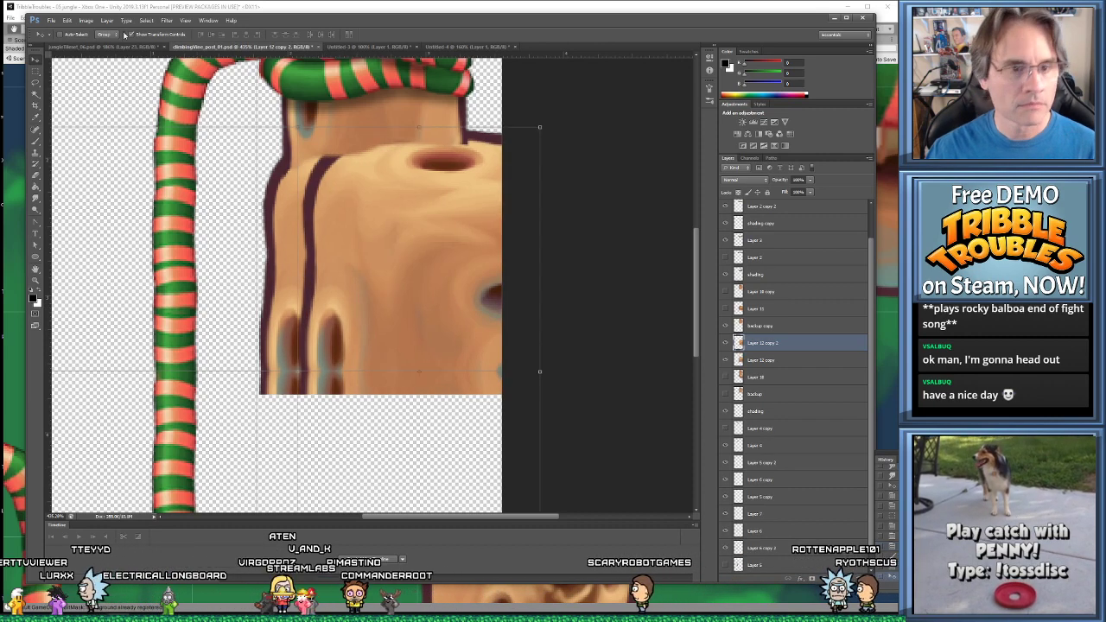
left_click(67, 20)
mouse_move(95, 191)
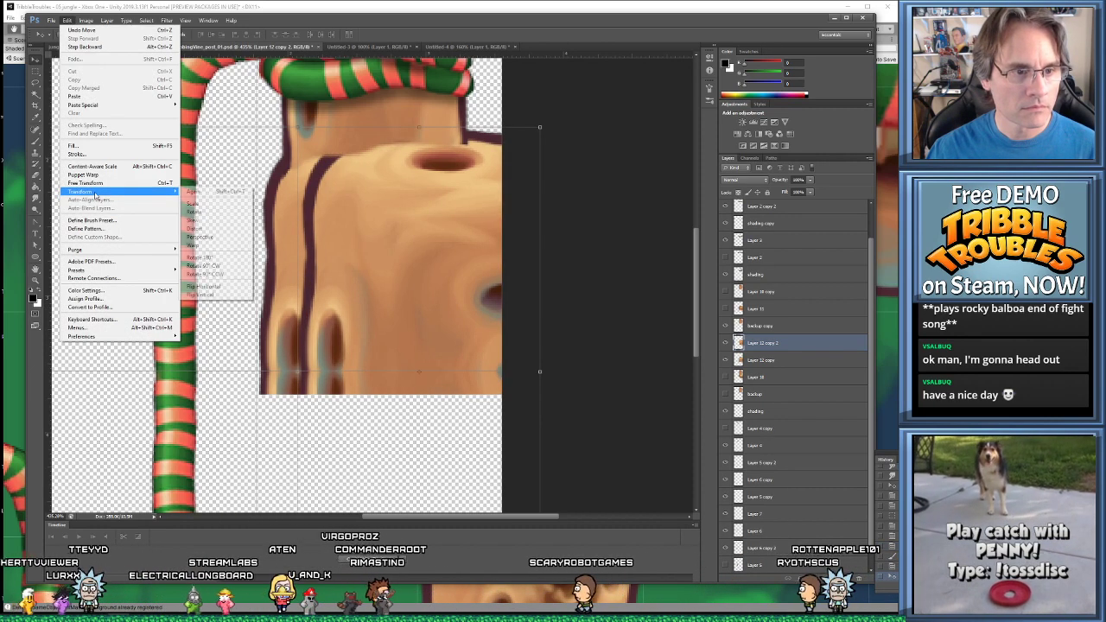
left_click(212, 285)
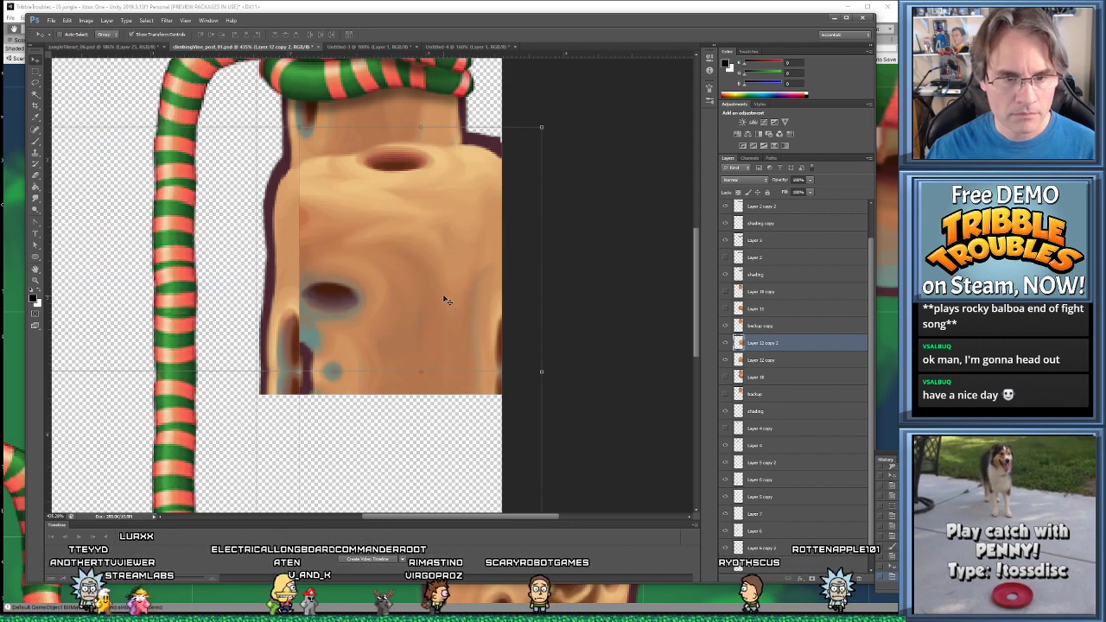
key("shift+Right")
key("shift+Right")
key("shift+Right")
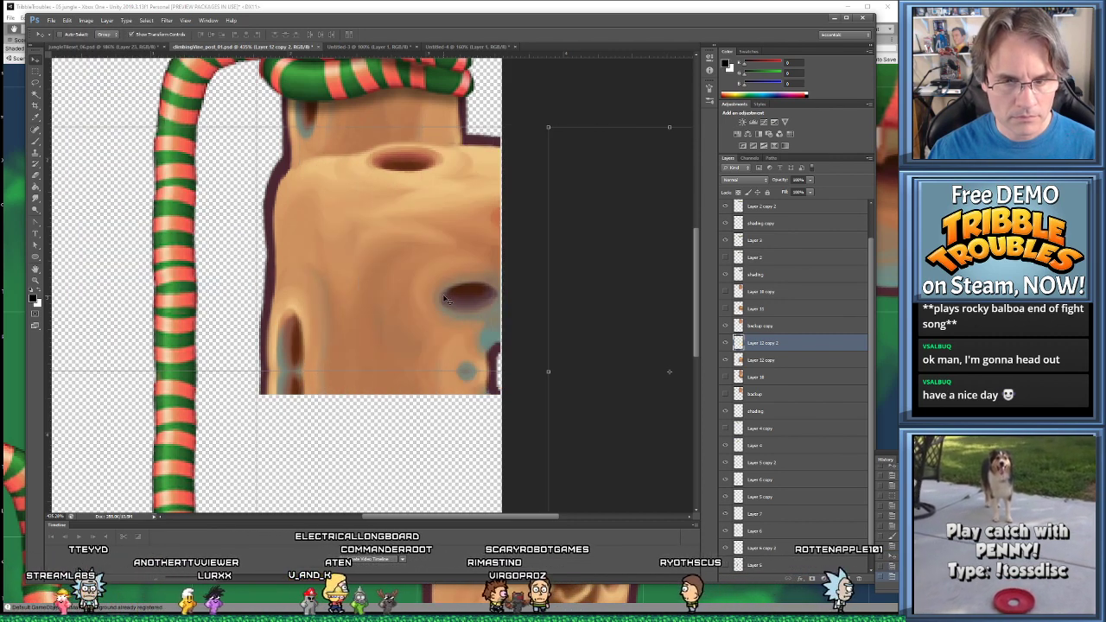
key("shift+Left")
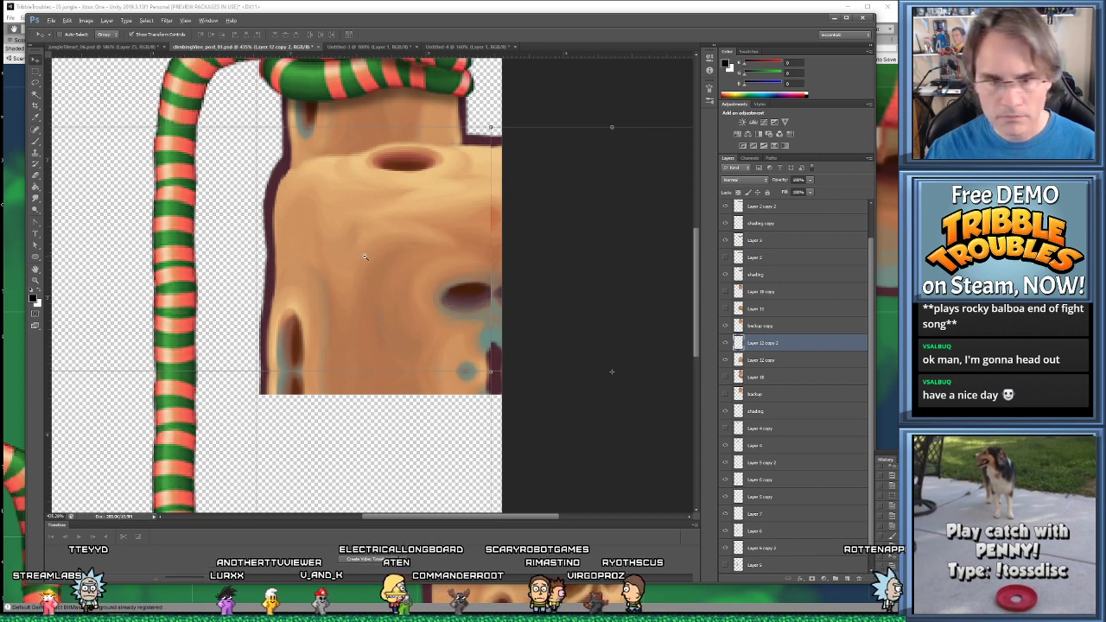
scroll(365, 257, "up", 5, "alt")
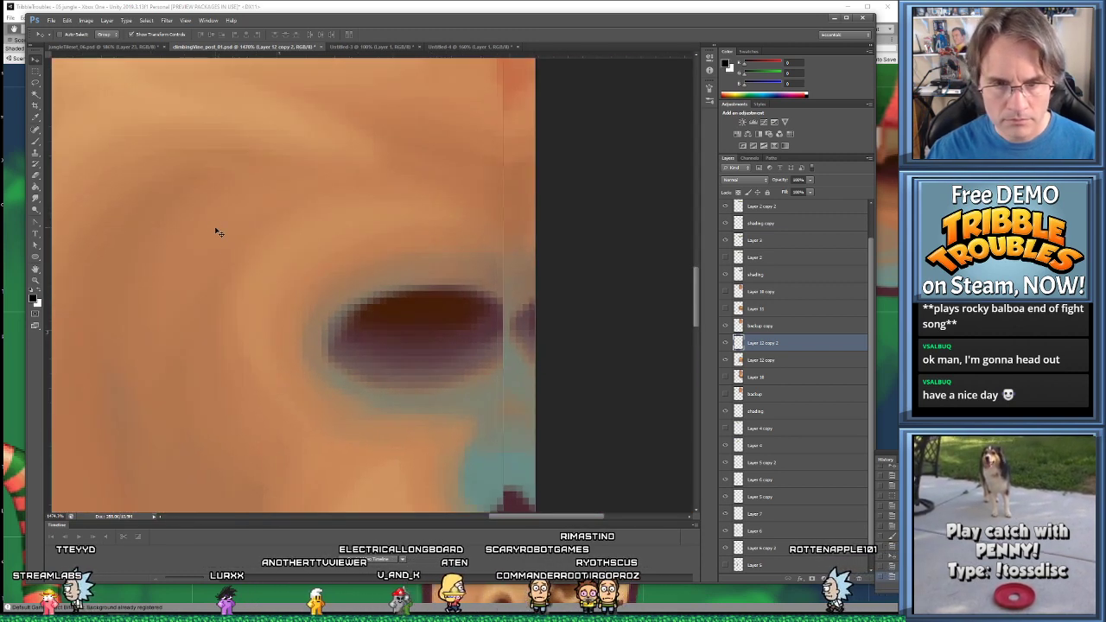
key("Left")
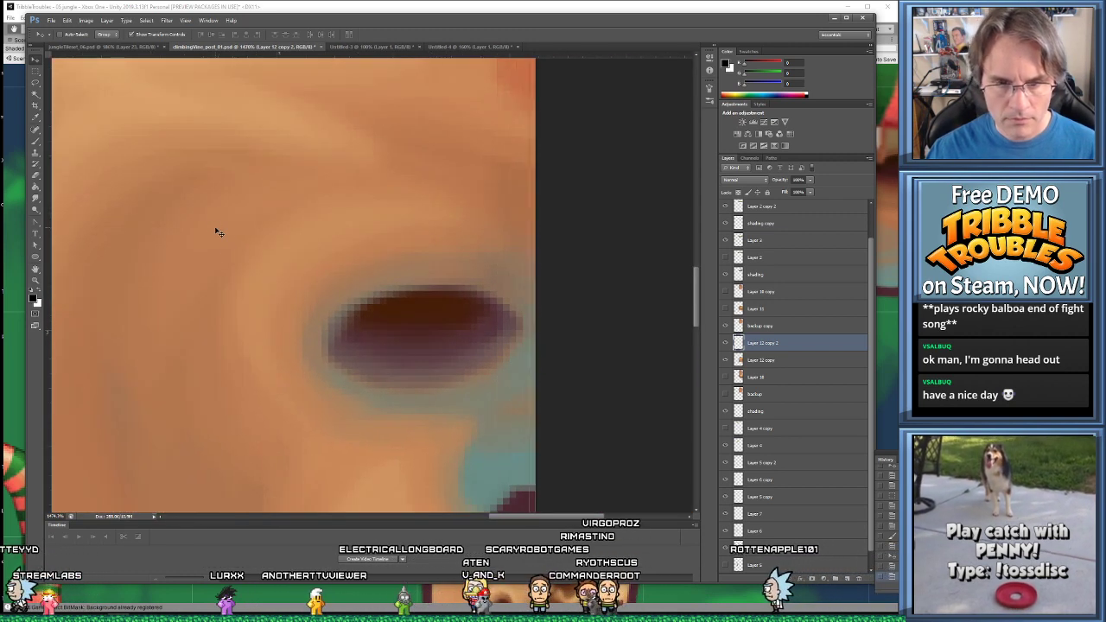
scroll(217, 231, "down", 5, "alt")
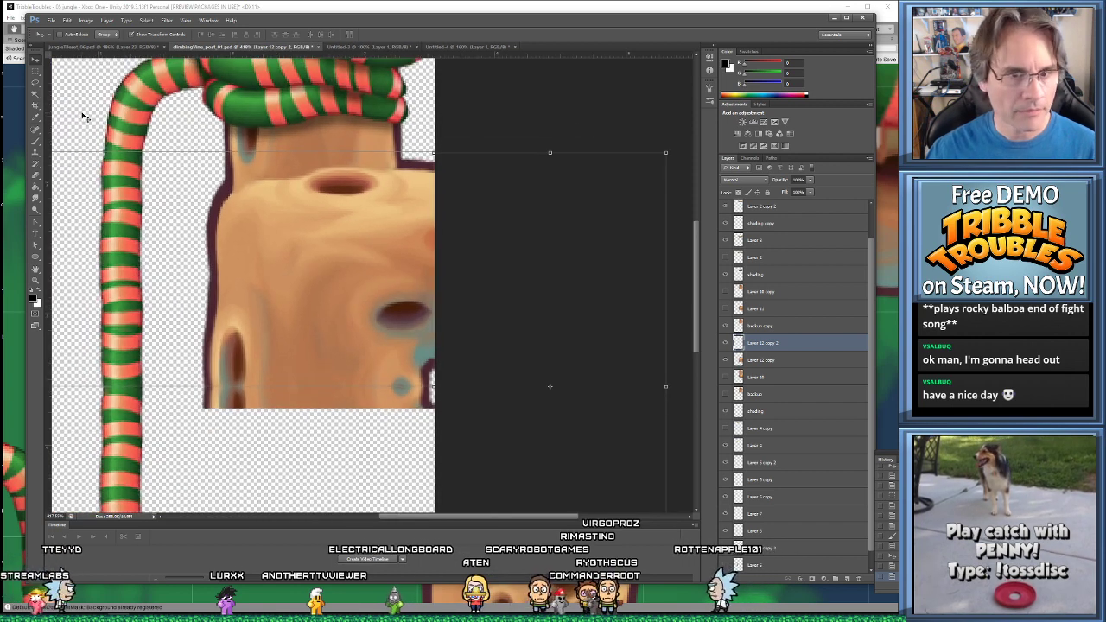
Merge the lower trunk layer with Layer 12 copy and save the vine post file
left_click(35, 71)
scroll(451, 200, "down", 5, "alt")
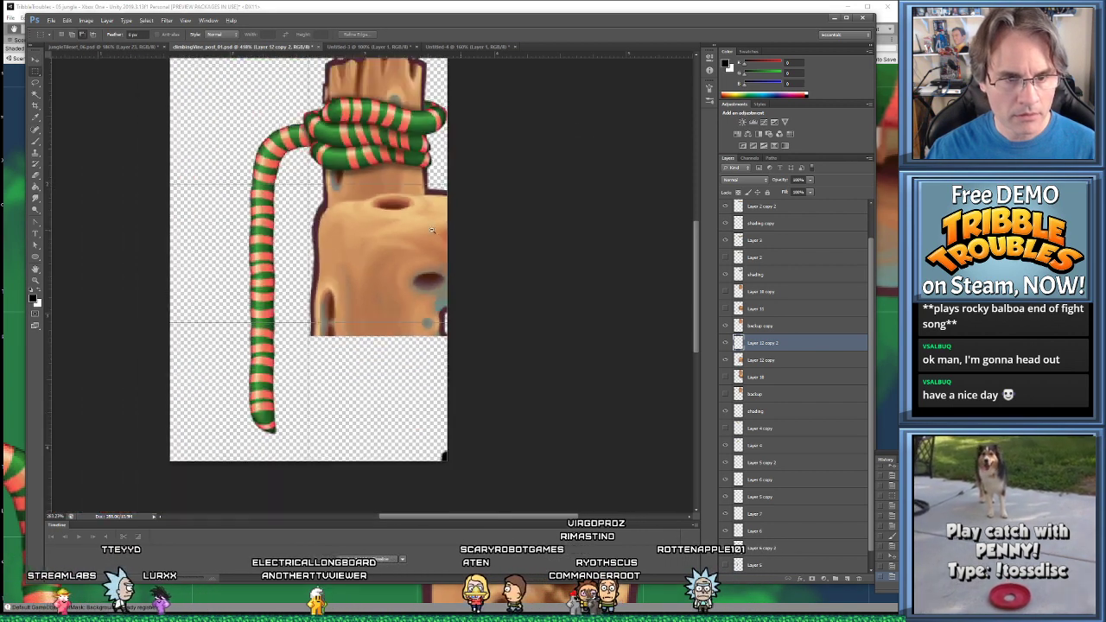
left_click(34, 106)
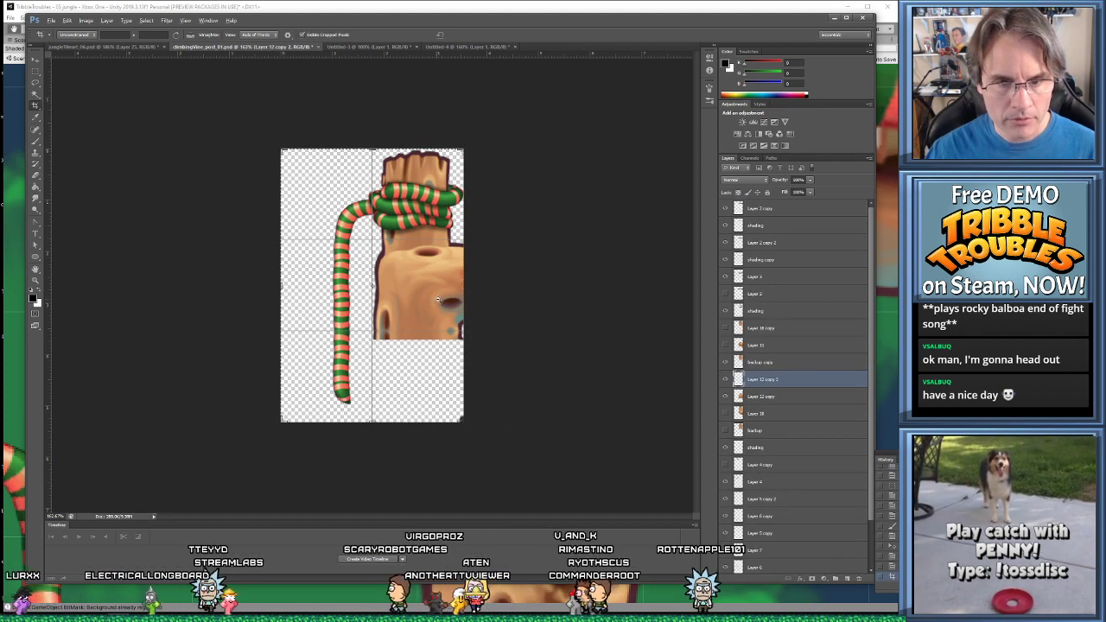
scroll(437, 300, "up", 3, "alt")
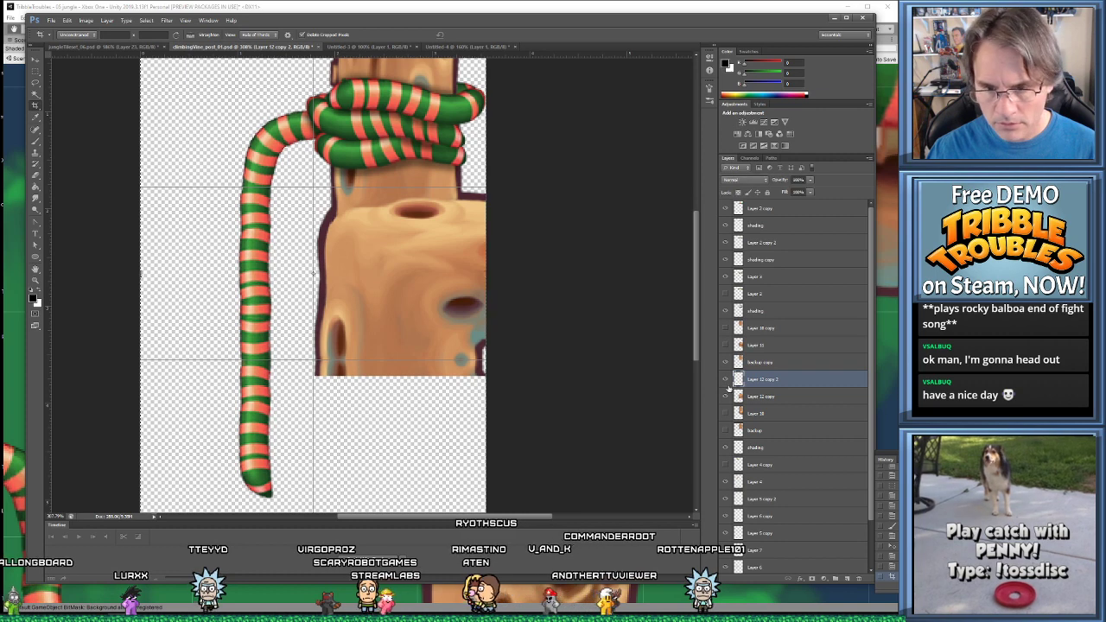
left_click(724, 397)
left_click(724, 396)
left_click(767, 397, "shift")
right_click(767, 397)
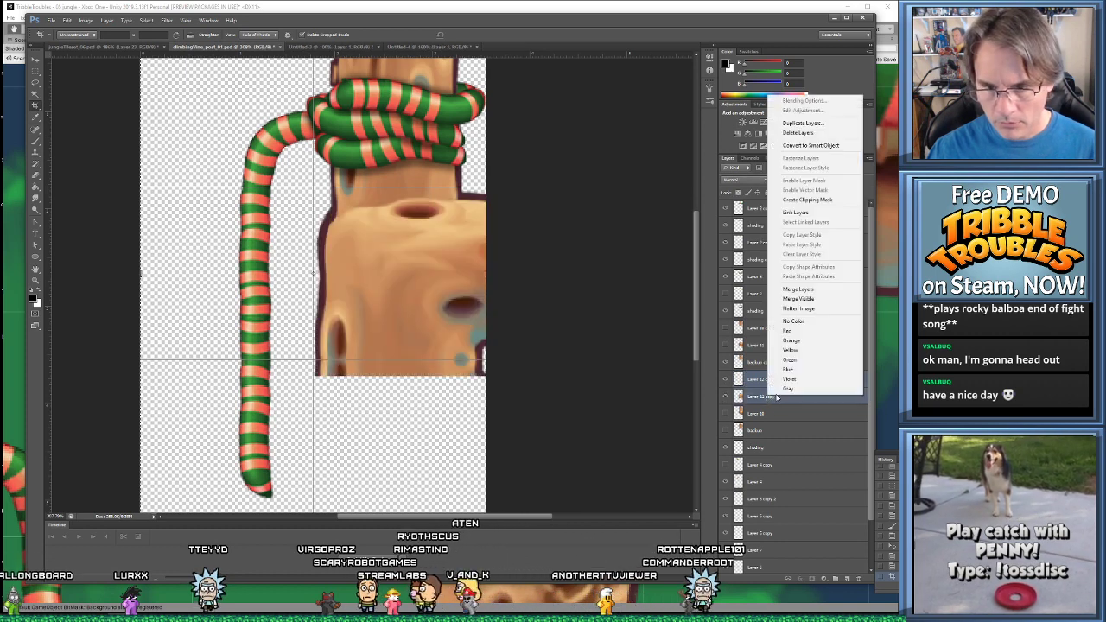
left_click(797, 289)
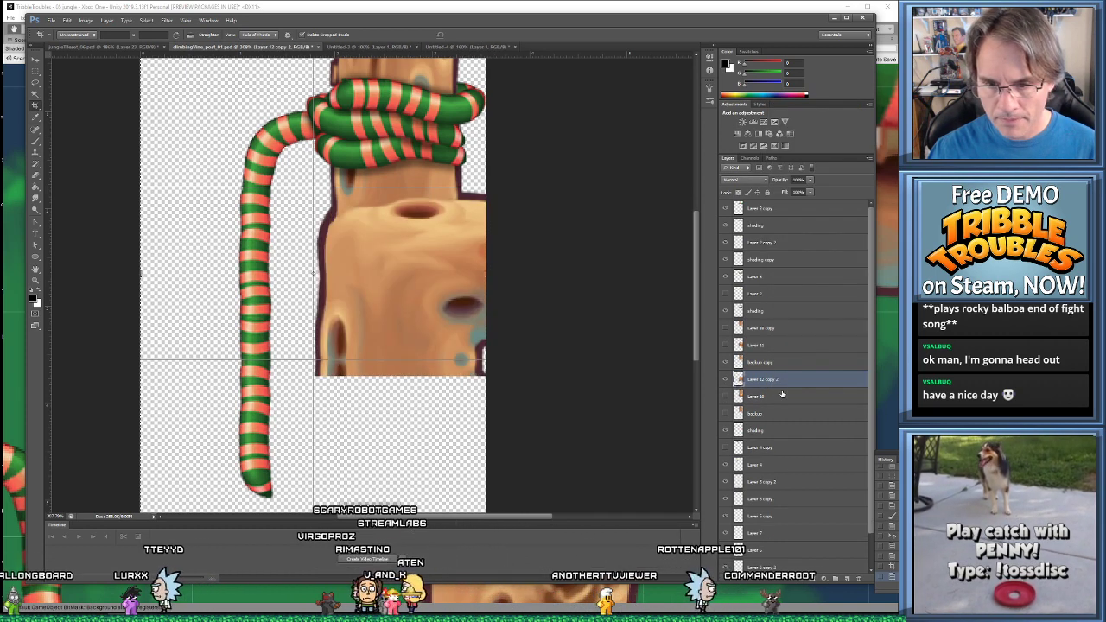
scroll(501, 370, "down", 2, "alt")
key("ctrl+s")
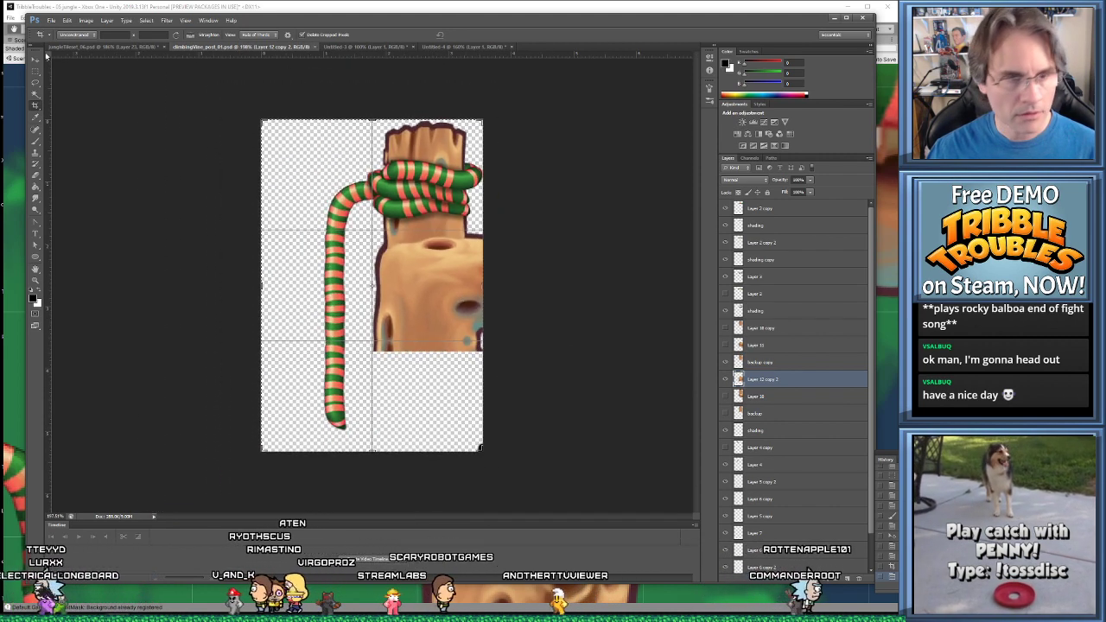
Merge all visible vine post layers into one and switch to the jungle tileset
left_click(36, 55)
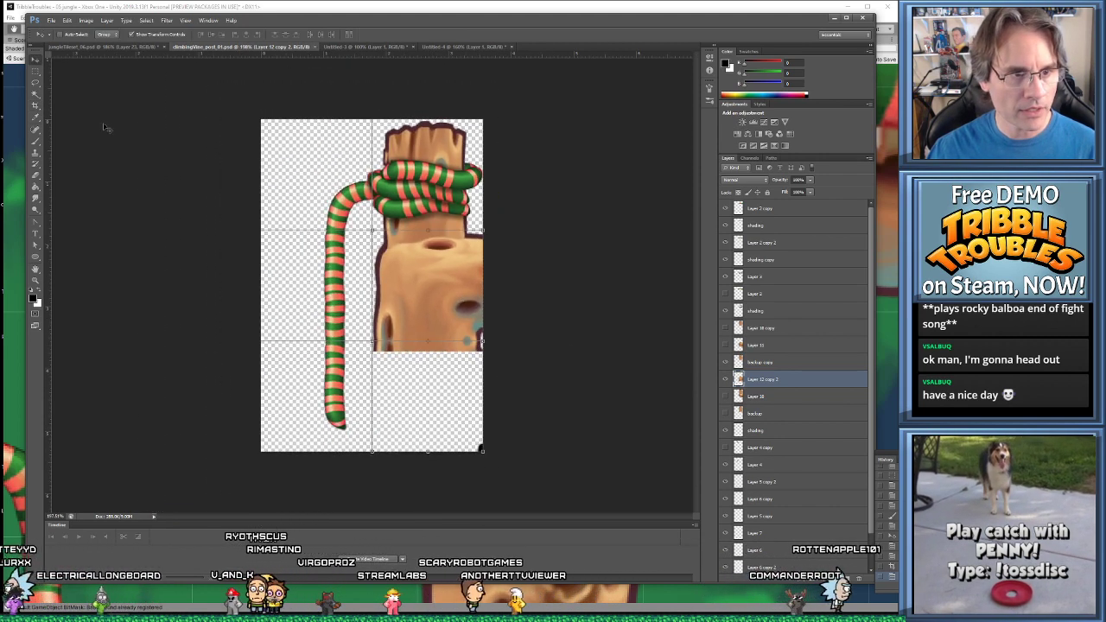
right_click(760, 380)
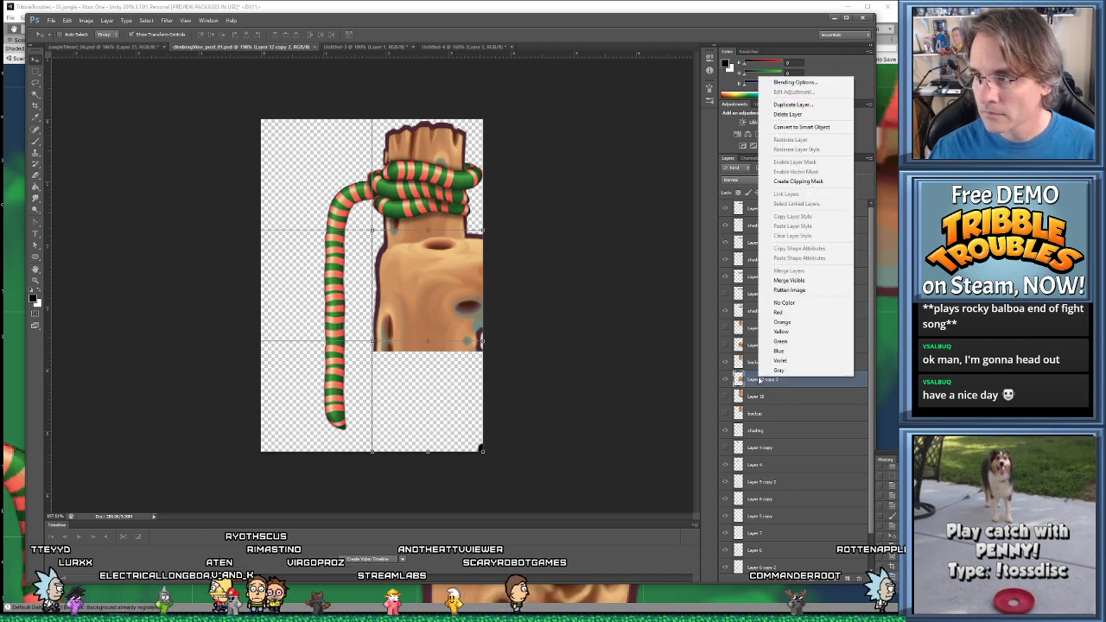
left_click(801, 281)
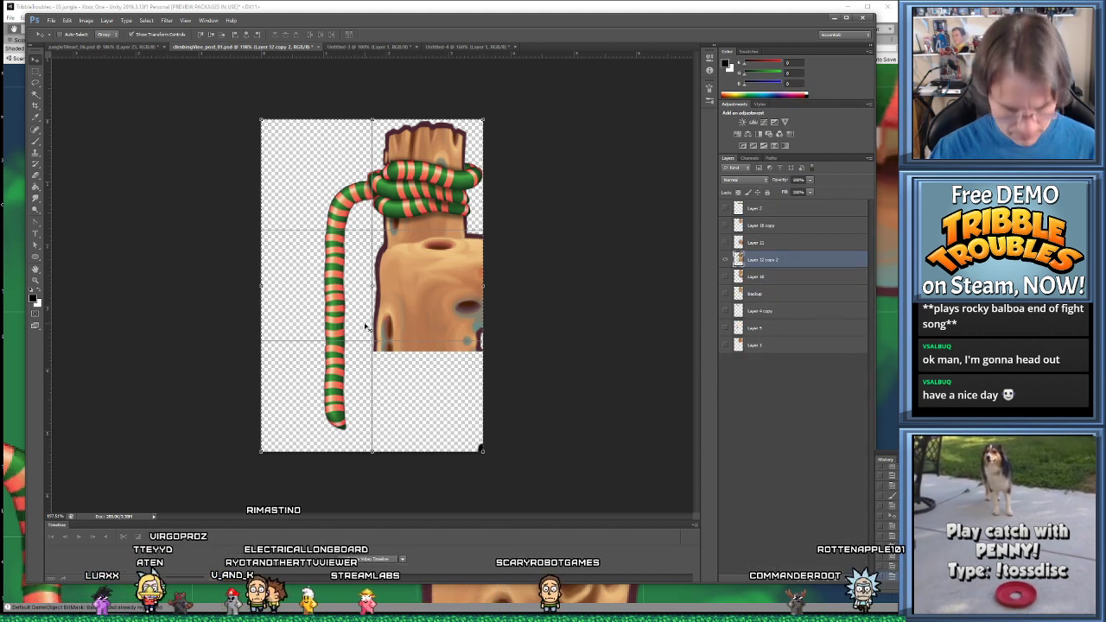
key("ctrl+shift+Tab")
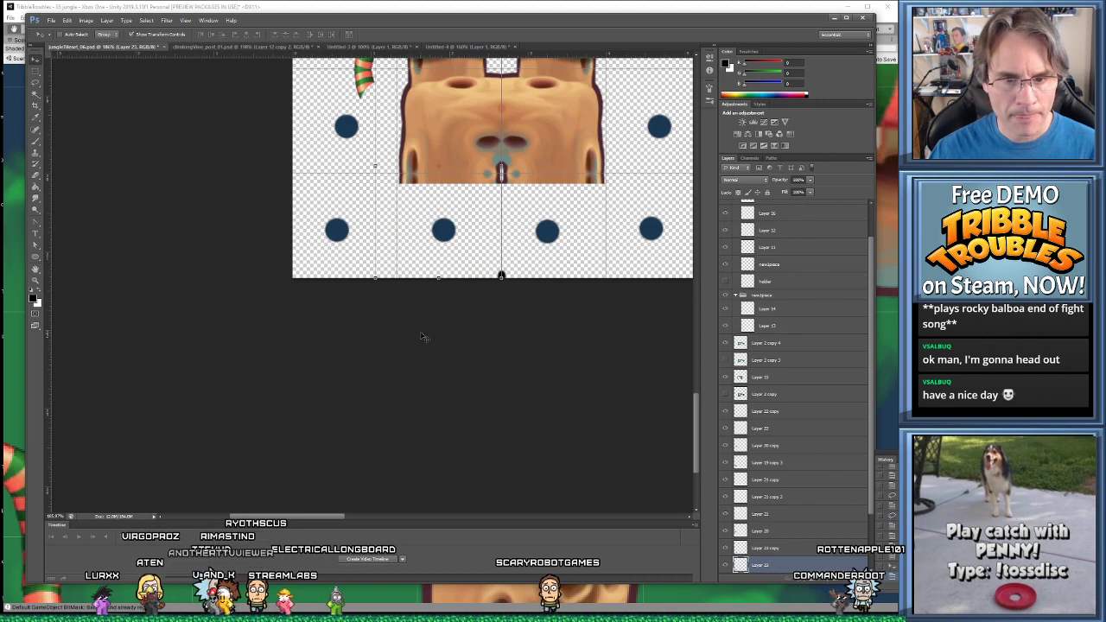
Paste the vine artwork as a new layer, shift it right, and compare it on and off
key("ctrl+v")
left_click_drag(427, 314, 410, 409)
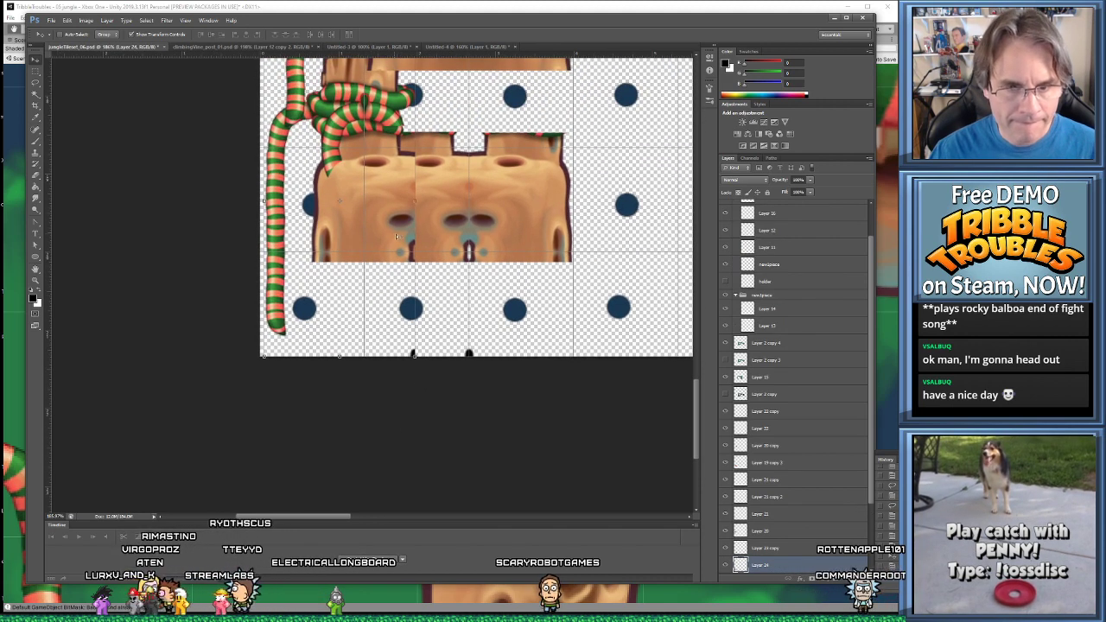
left_click_drag(397, 235, 455, 238)
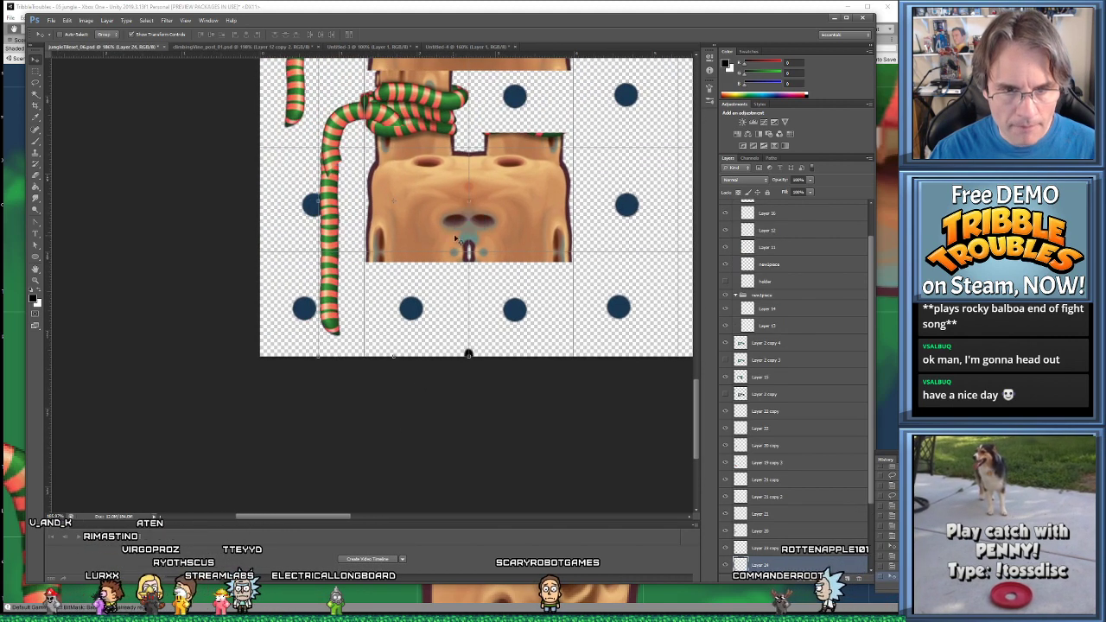
scroll(743, 509, "down", 3)
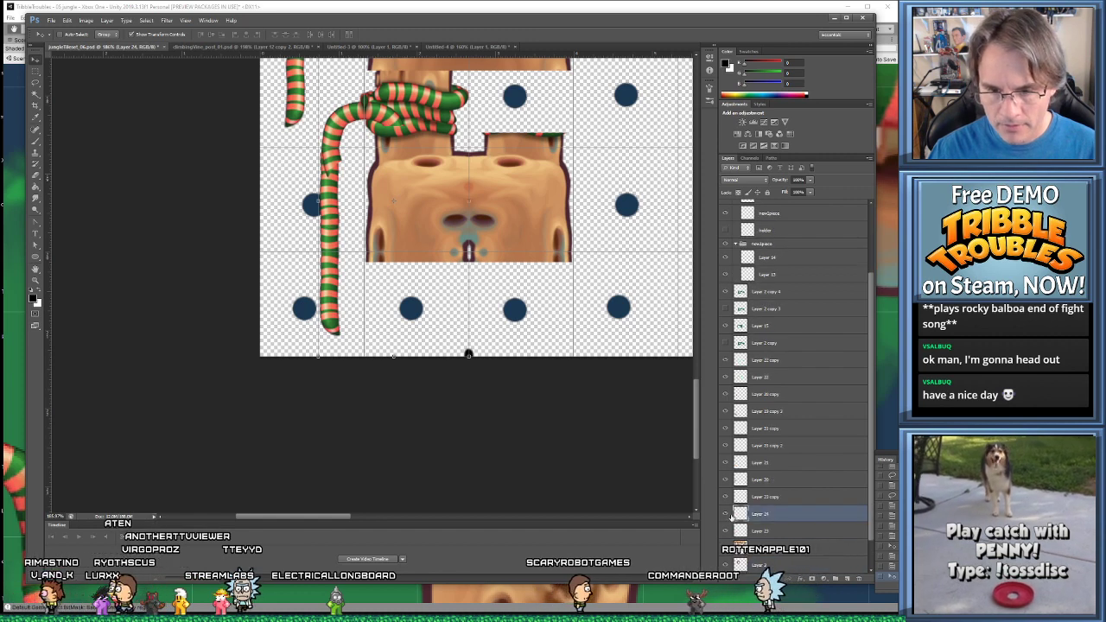
left_click(726, 514)
left_click(726, 514)
left_click(725, 514)
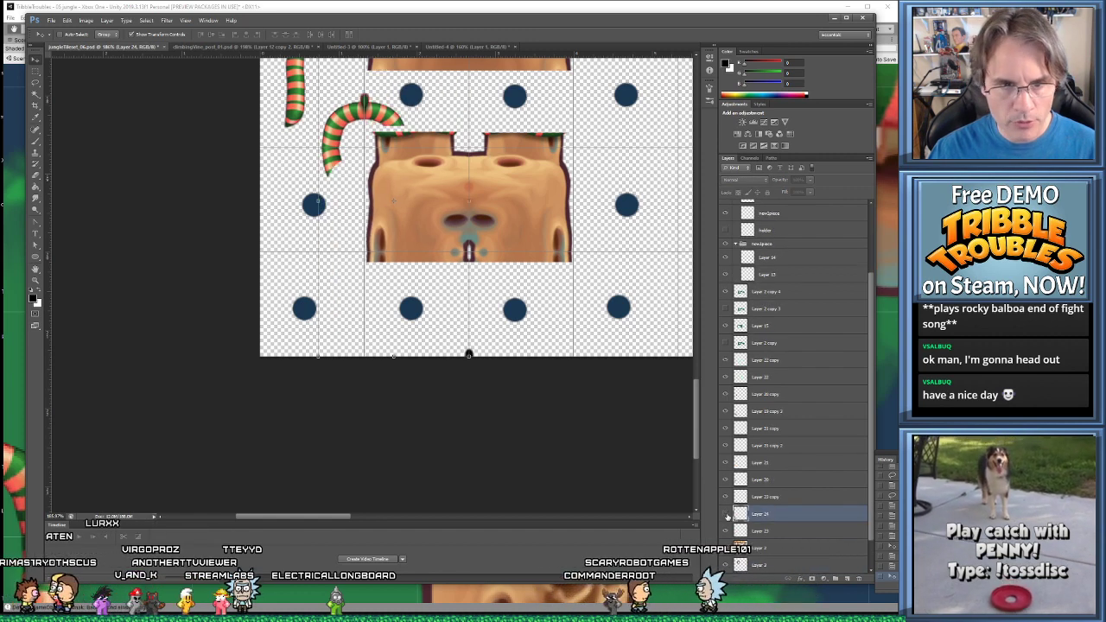
left_click(726, 514)
left_click(726, 514)
left_click(726, 514)
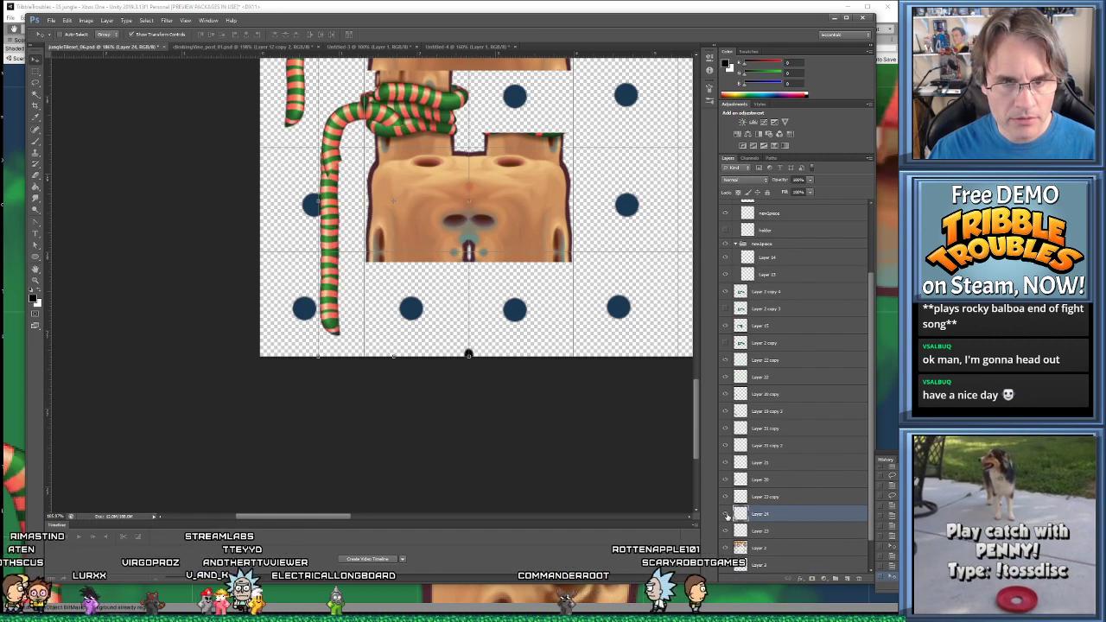
scroll(498, 276, "up", 2)
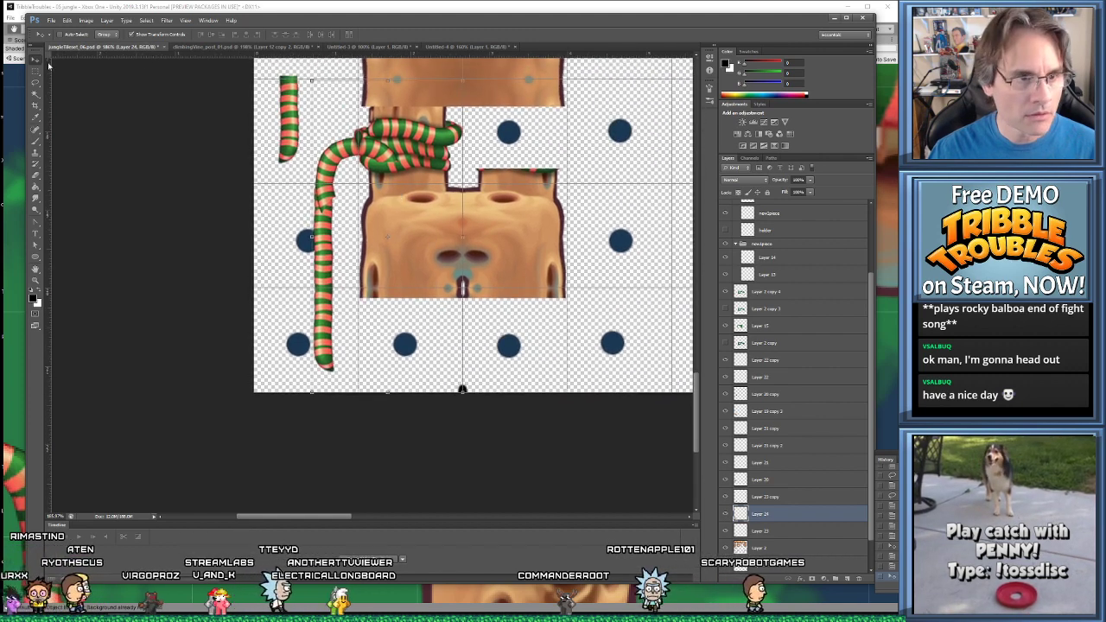
Erase the coiled rope and the lower straight section of the vine
left_click(35, 71)
left_click_drag(264, 76, 546, 176)
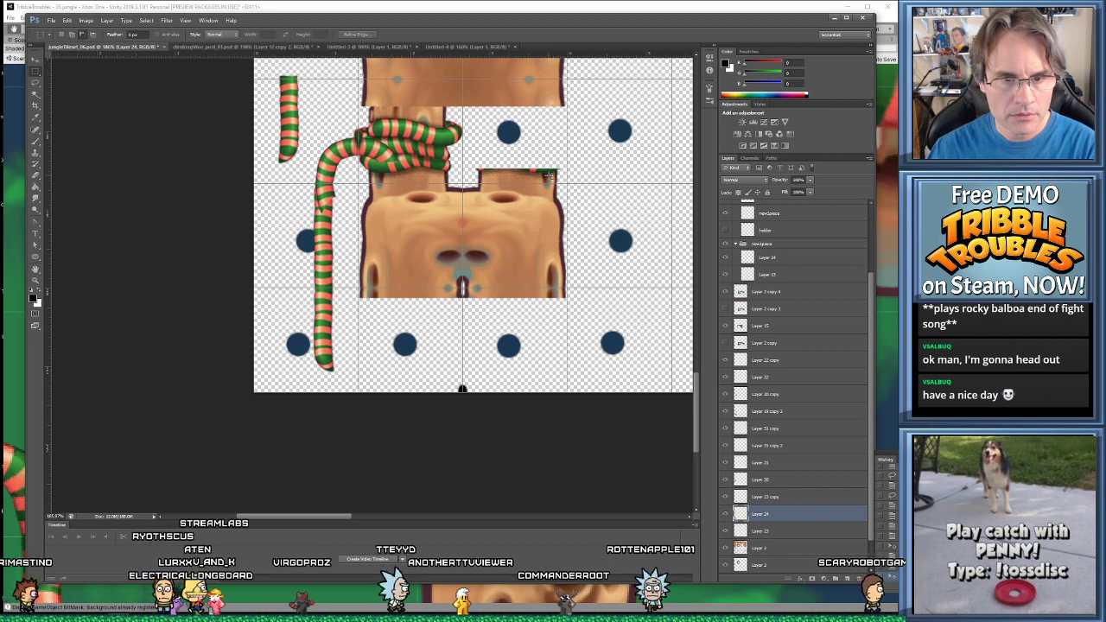
key("Delete")
left_click_drag(265, 76, 288, 237, "shift")
key("ctrl+d")
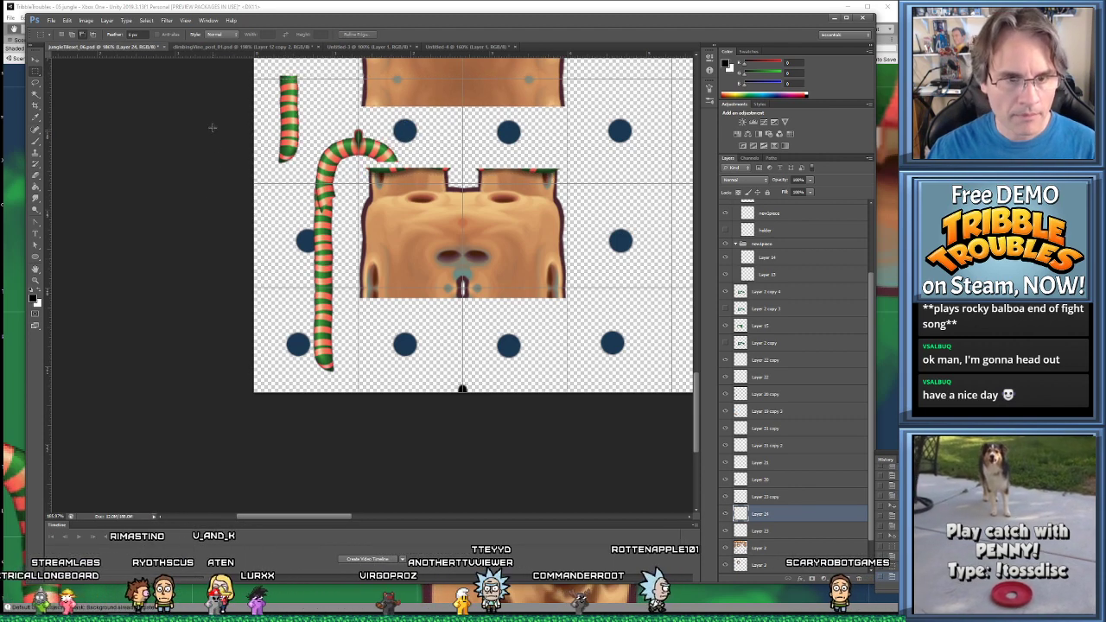
left_click_drag(186, 105, 353, 404)
key("Delete")
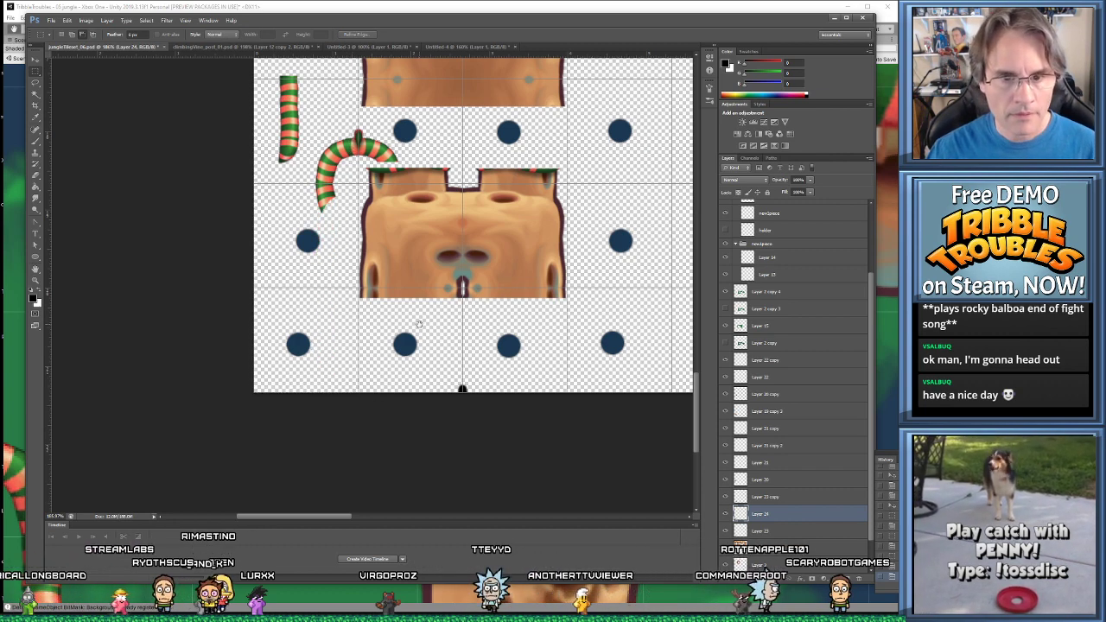
scroll(508, 370, "up", 2, "alt")
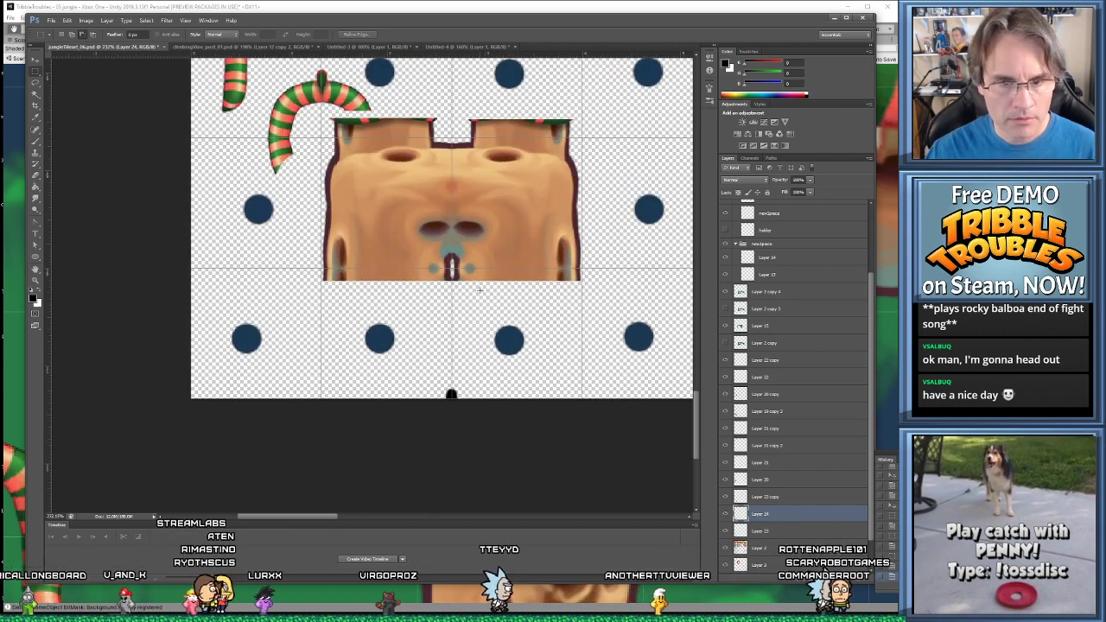
key("v")
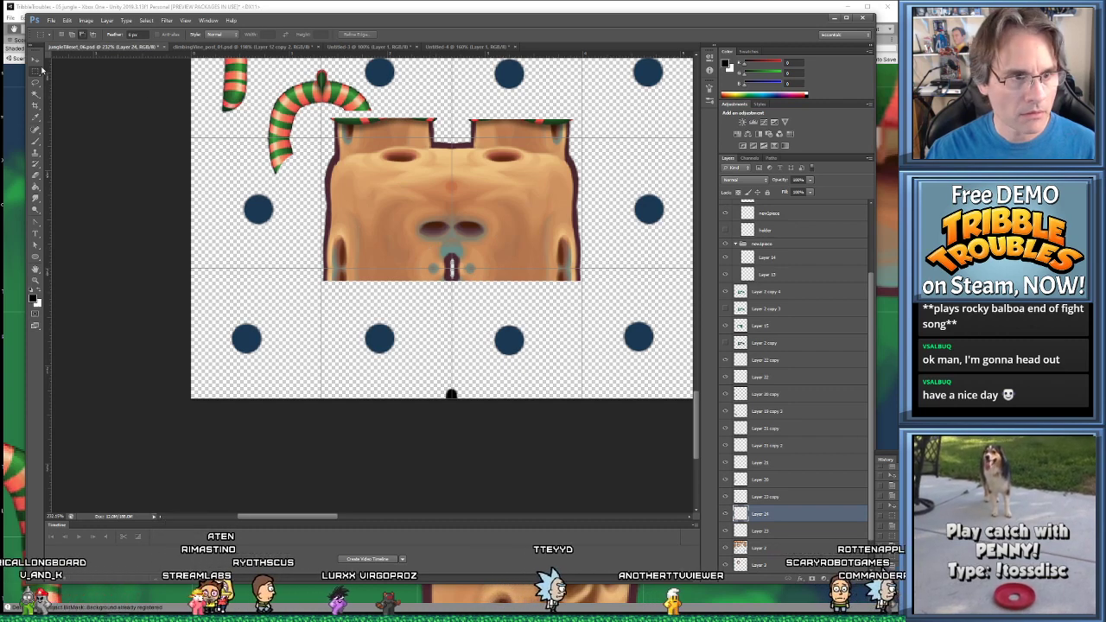
Hide the vine, delete the post face's right half and Layer 23, and show the left half
left_click(724, 513)
left_click(491, 225)
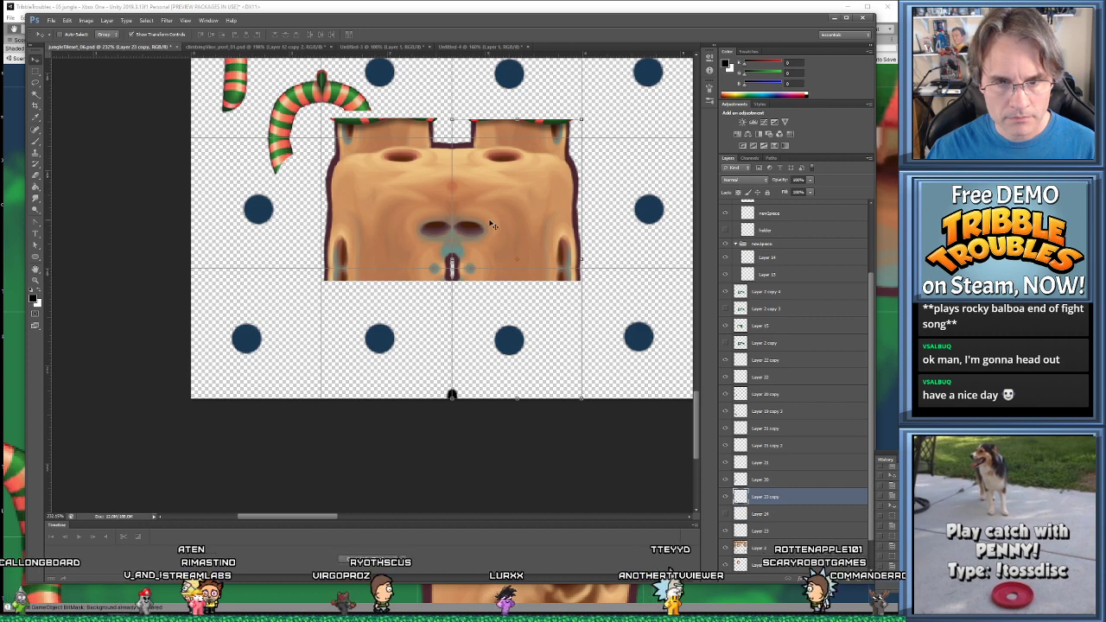
key("Delete")
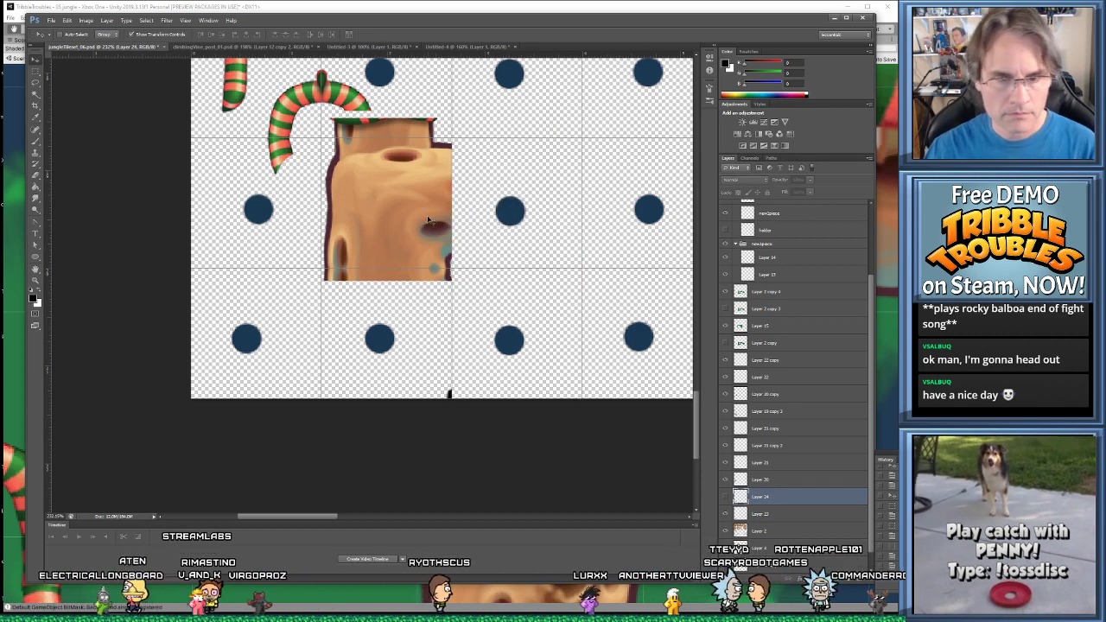
left_click(427, 220)
key("Delete")
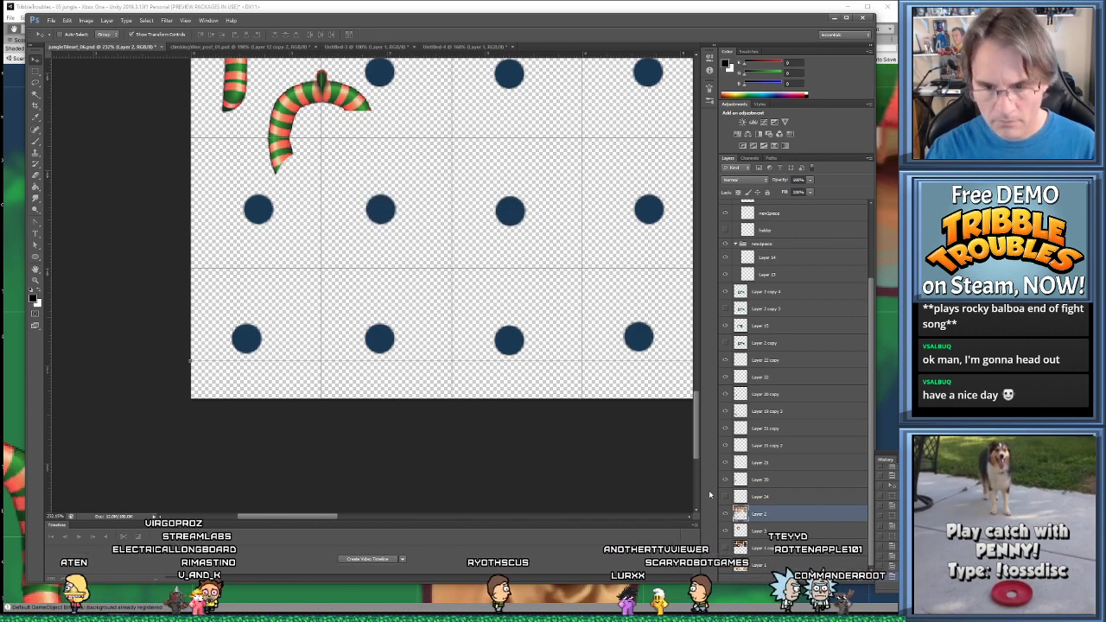
left_click(725, 498)
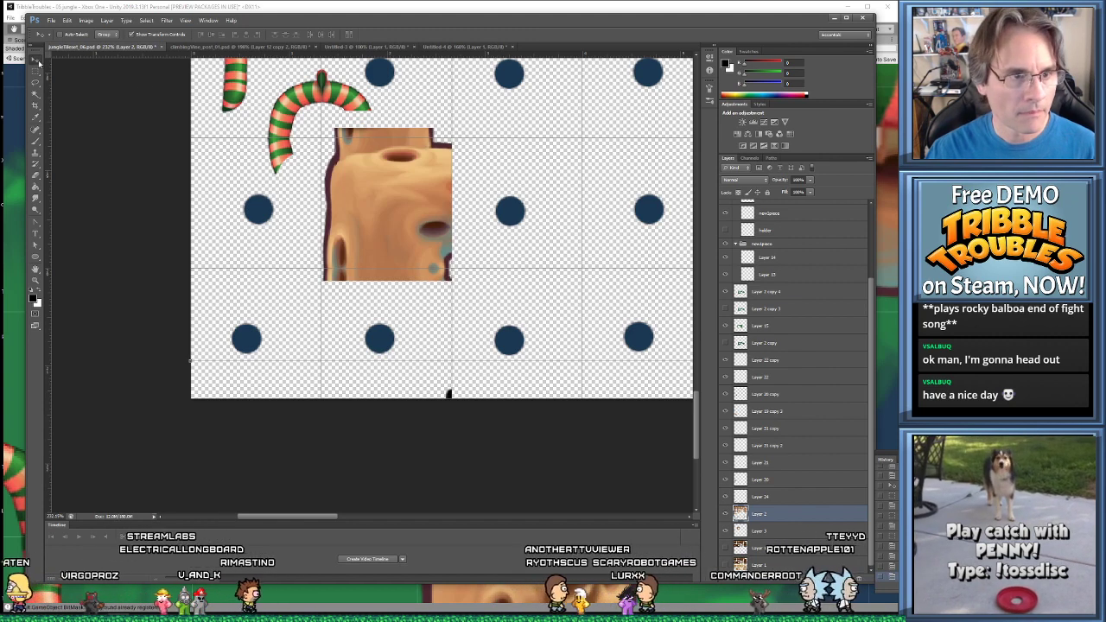
Duplicate the left face half to the right, flip it horizontally, and nudge it to close the gap
left_click_drag(368, 216, 514, 216, "alt")
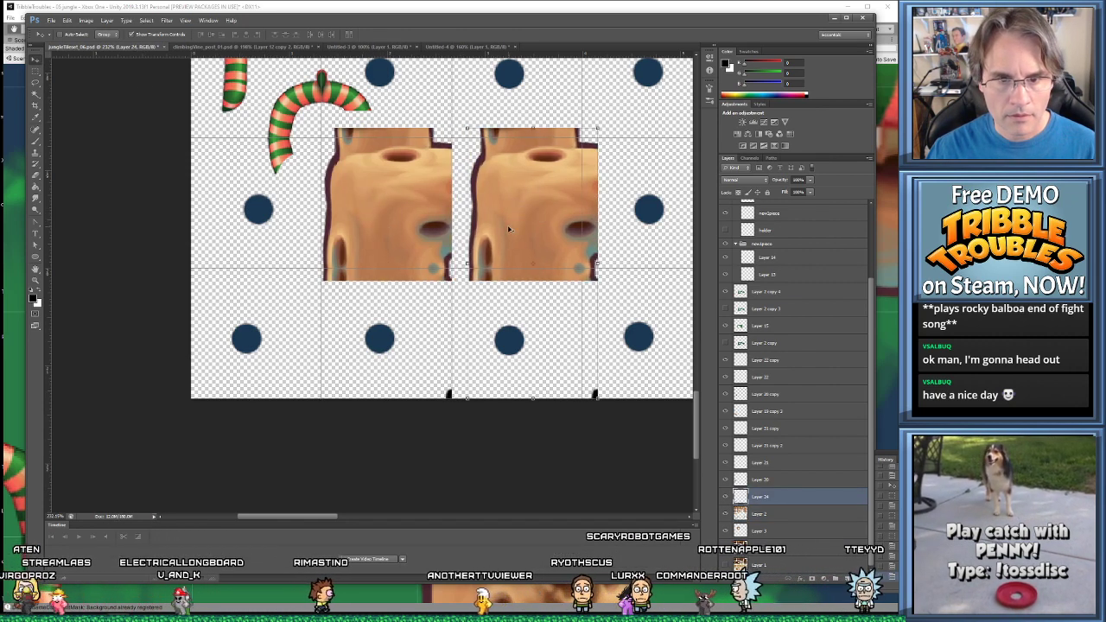
left_click(67, 20)
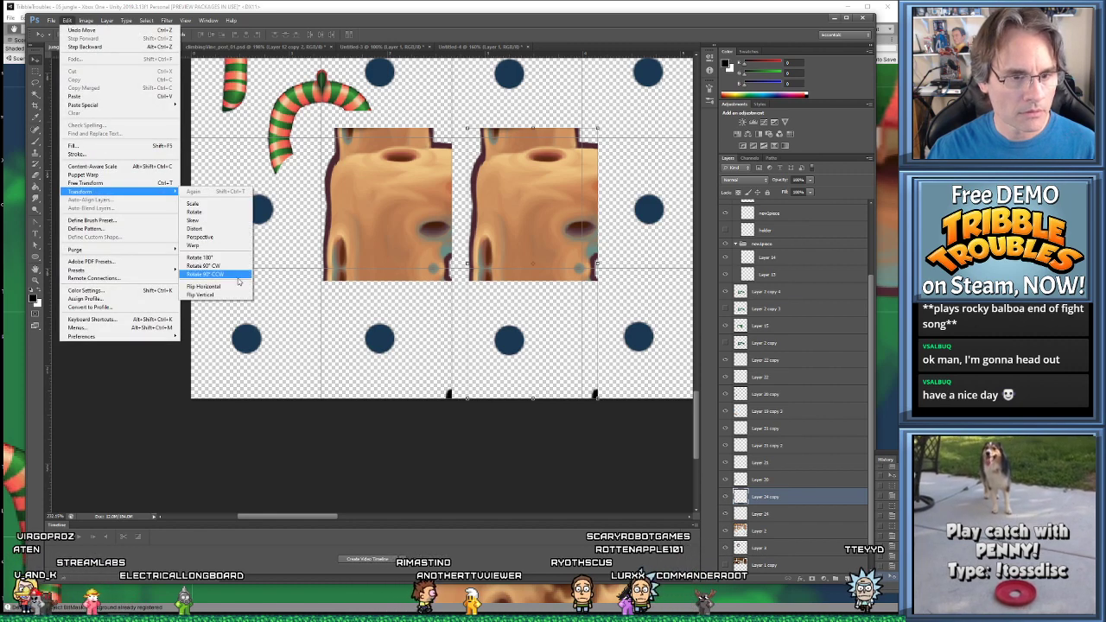
left_click(204, 286)
scroll(528, 229, "up", 3, "alt")
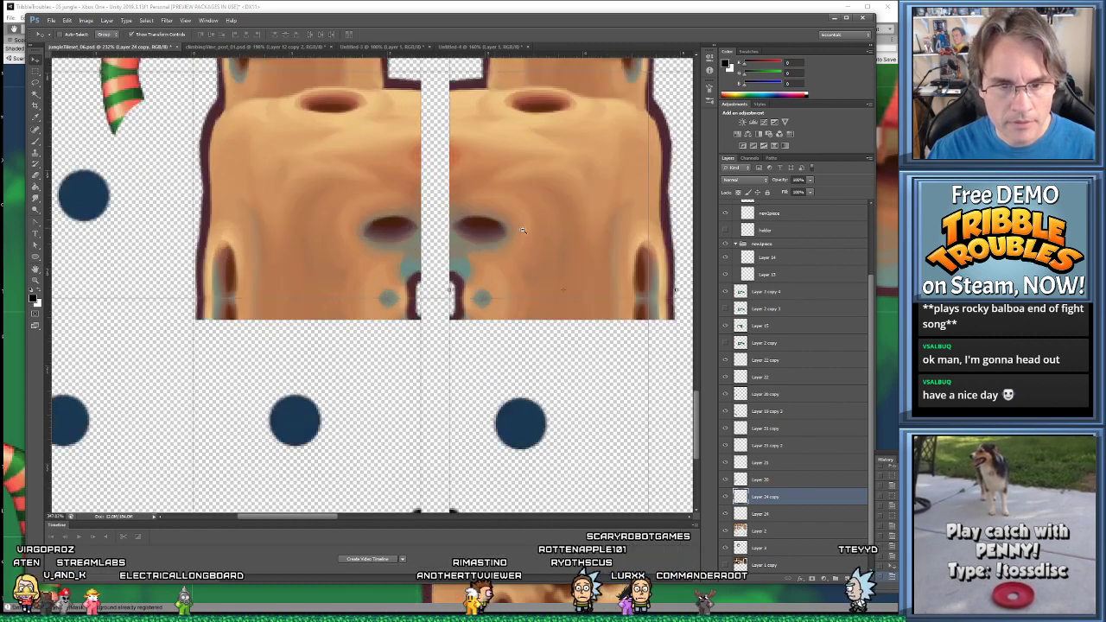
scroll(522, 230, "up", 2, "alt")
key("Left")
key("Left")
key("Left")
key("Left")
key("Left")
key("Left")
key("Left")
key("Left")
key("Left")
key("Left")
key("Left")
key("Left")
key("Left")
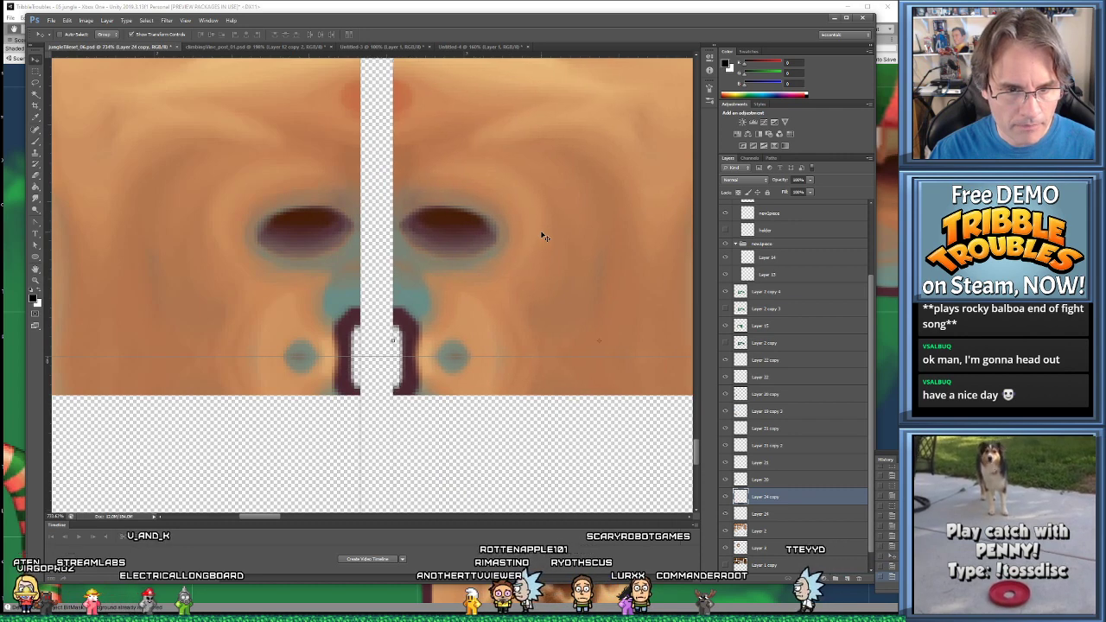
key("Left")
key("Left")
key("Left")
key("Left")
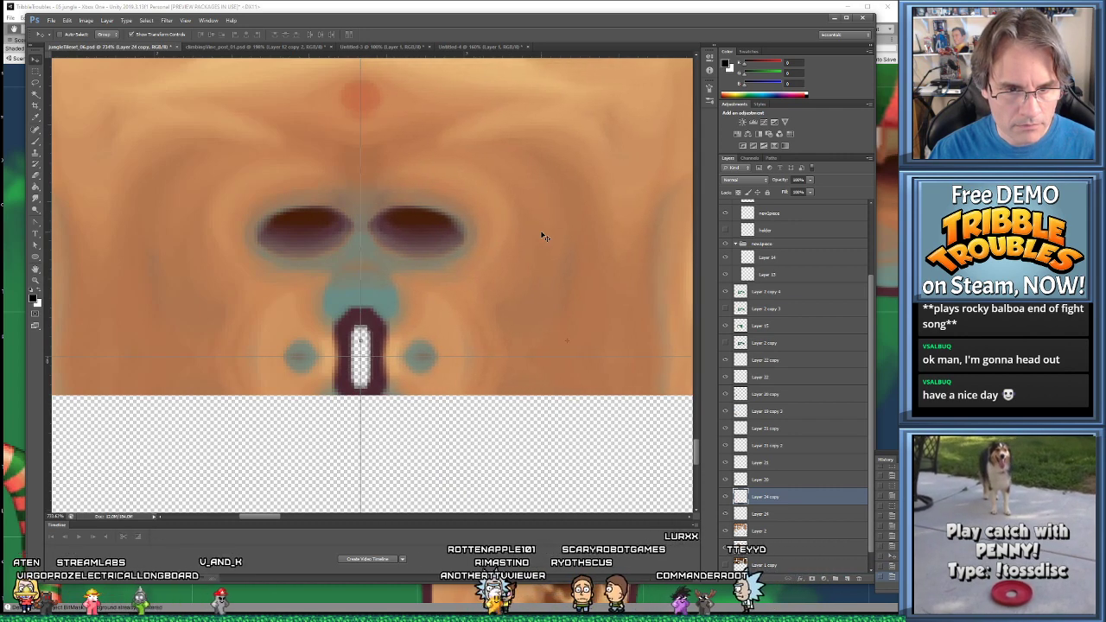
scroll(550, 238, "down", 5, "alt")
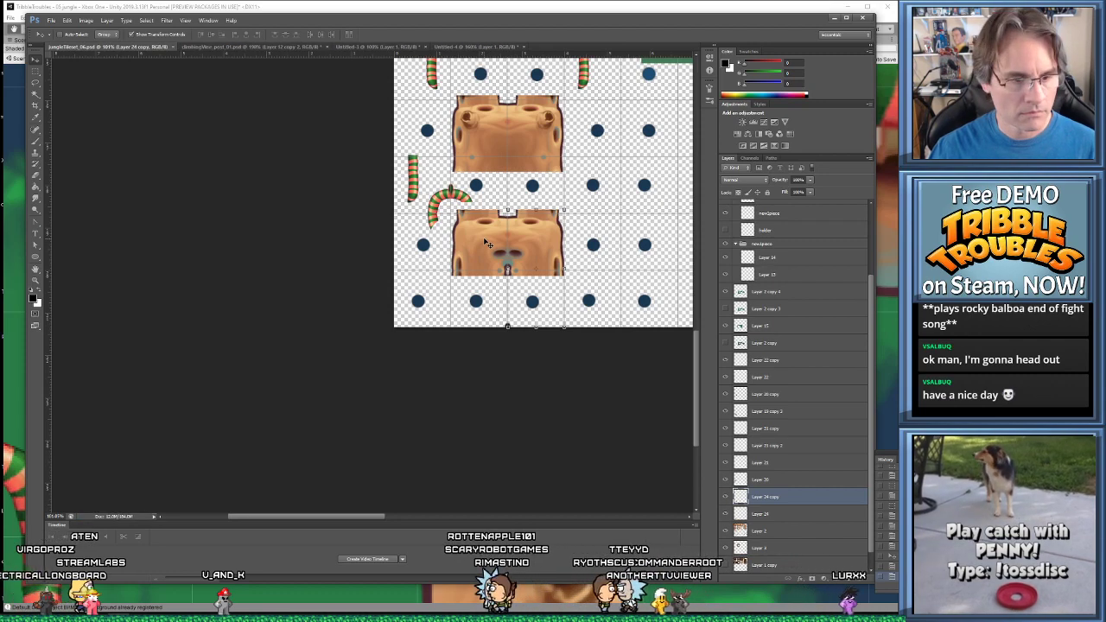
Save the tileset as a new file with PNG chosen as the format
key("ctrl+shift+s")
key("Tab")
key("alt+Down")
key("p")
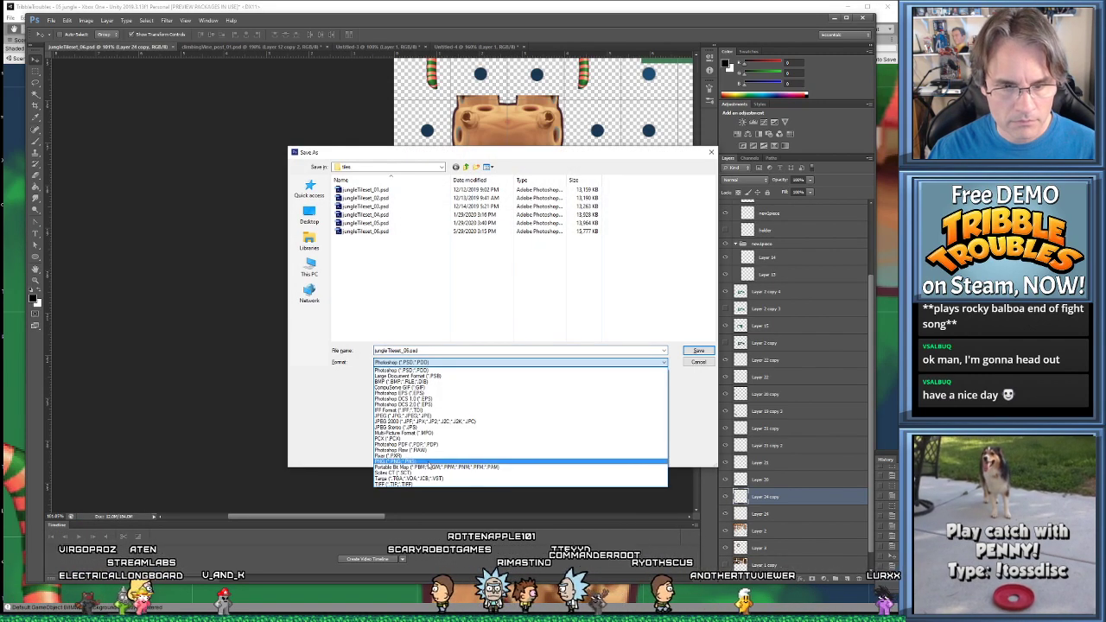
key("Return")
Overwrite jungleTileset.png in Documents/TribbleTroubles/Assets/_images/Jungle and accept the PNG options
left_click(309, 268)
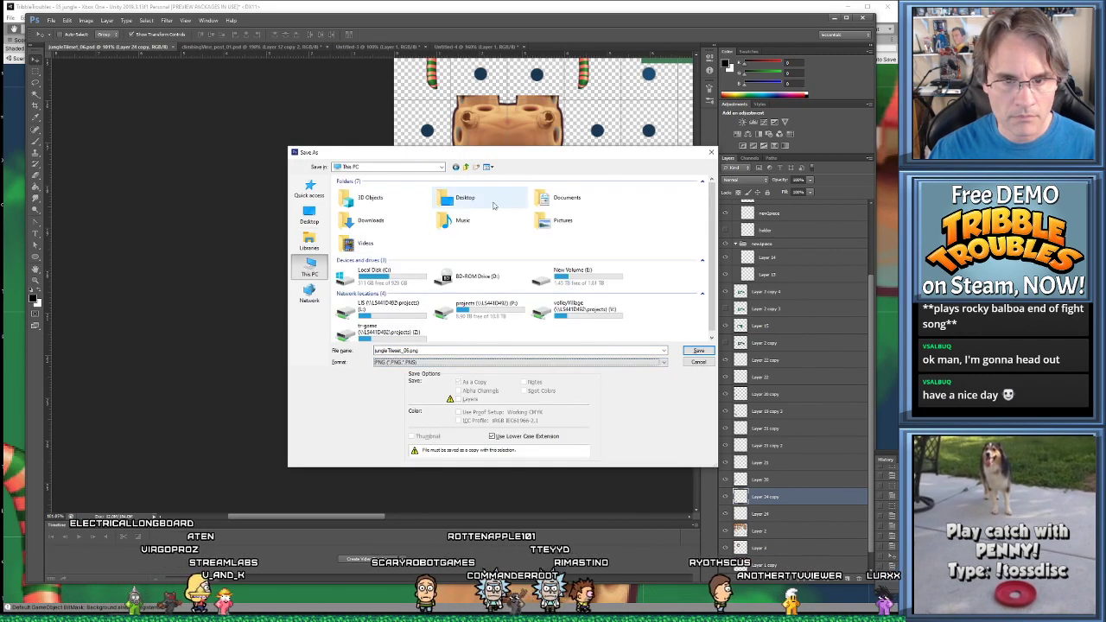
left_click(546, 201)
double_click(546, 202)
double_click(352, 191)
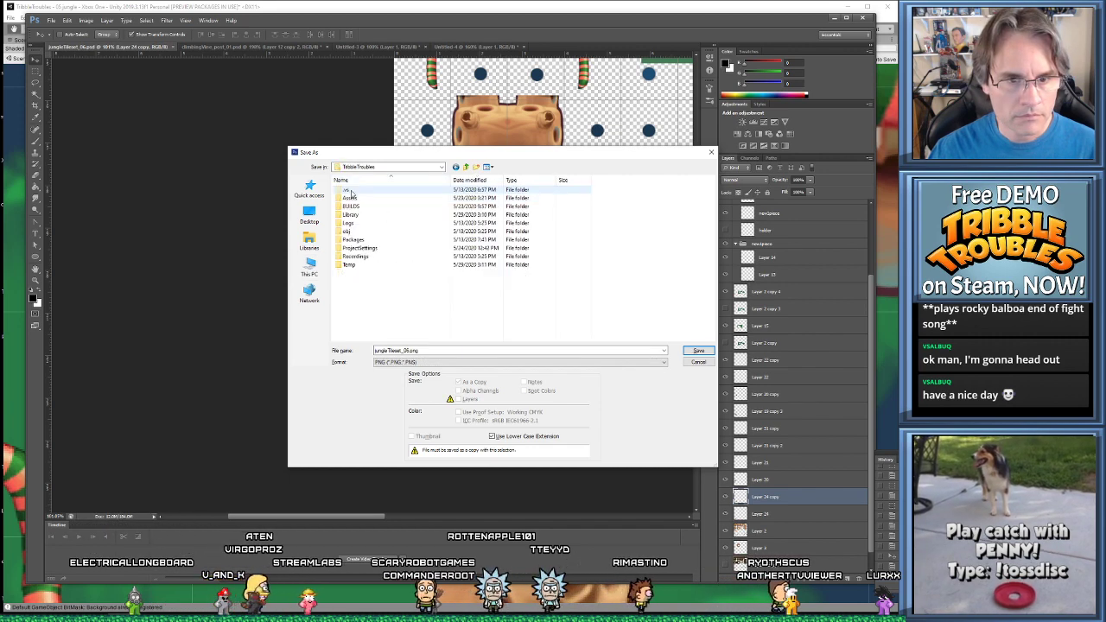
double_click(350, 199)
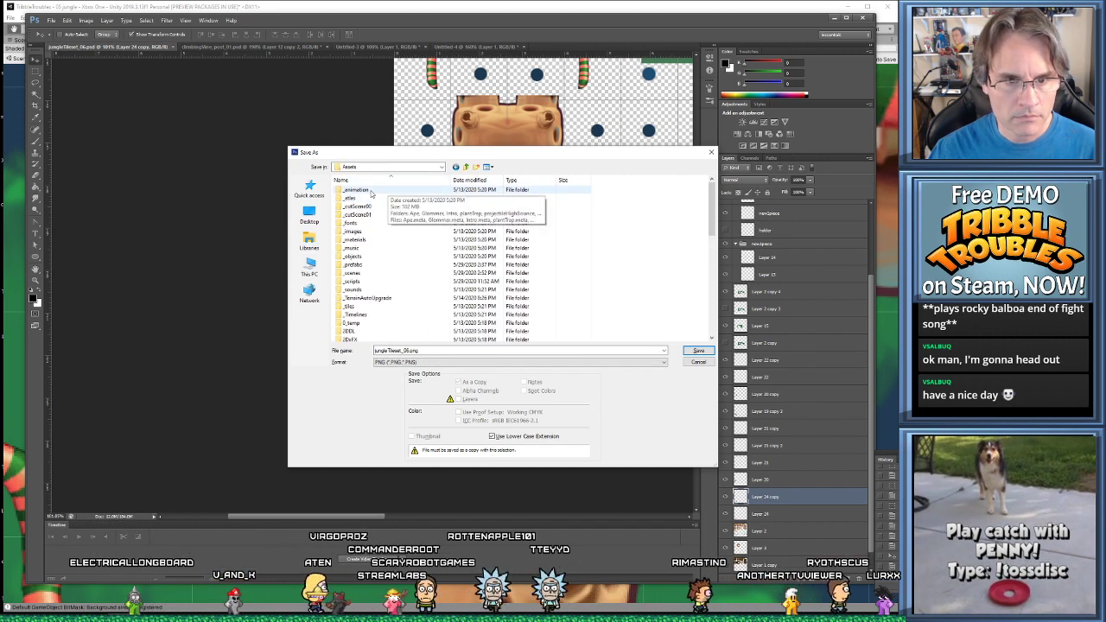
double_click(353, 232)
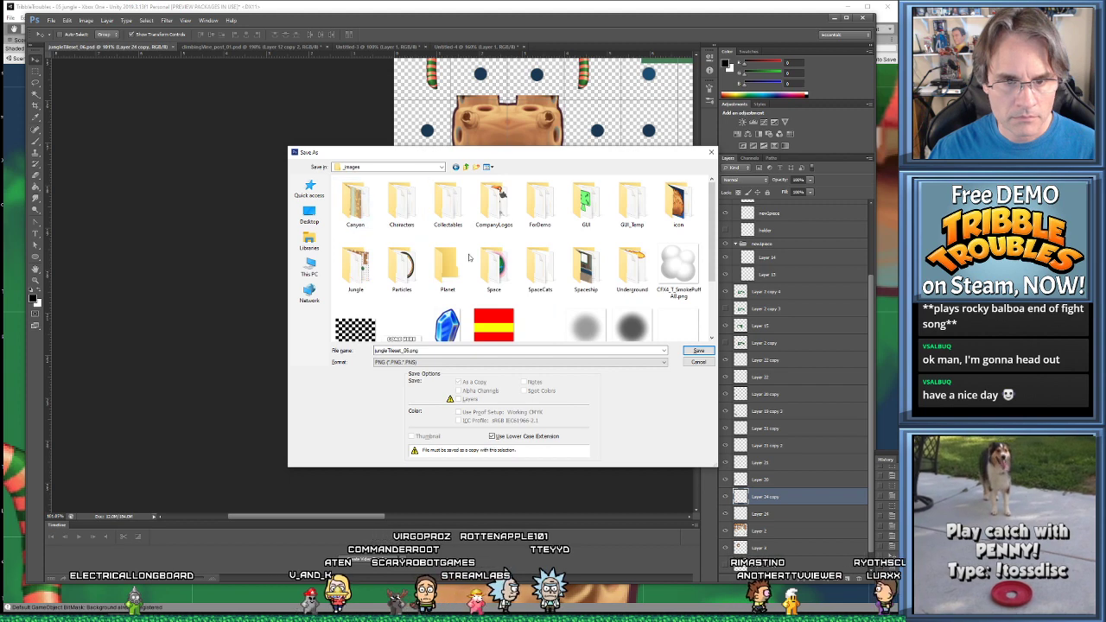
double_click(355, 269)
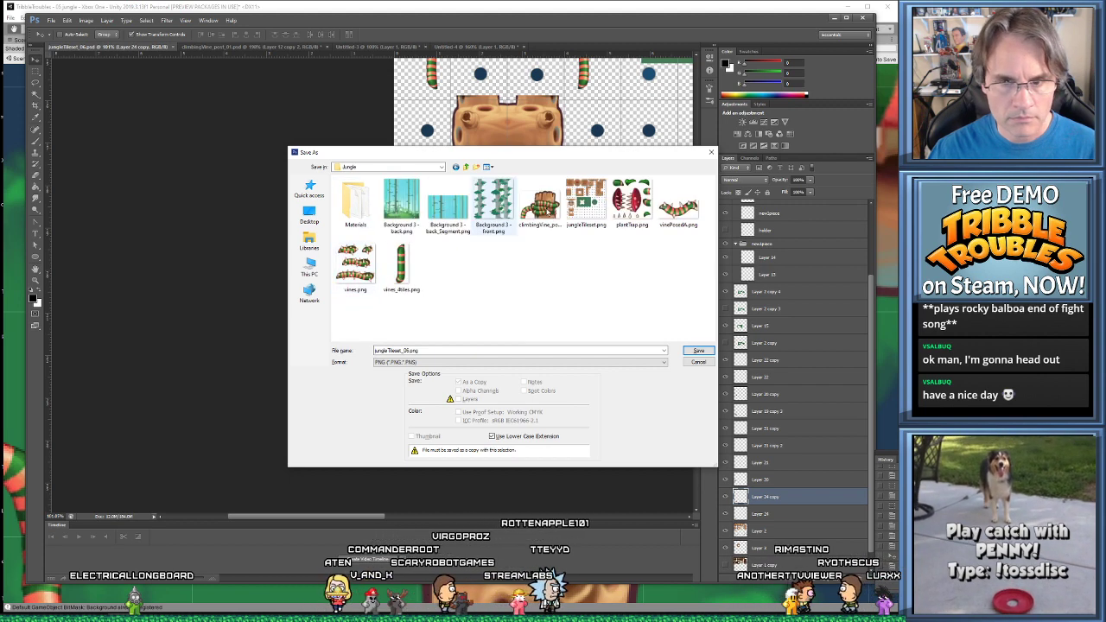
double_click(586, 203)
left_click(421, 228)
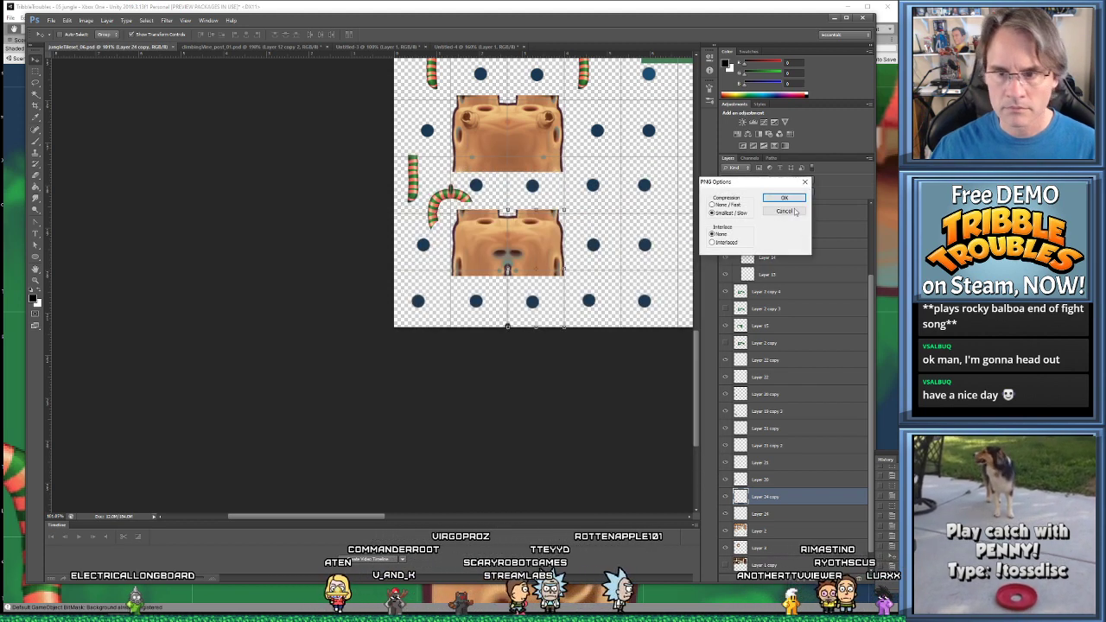
key("Return")
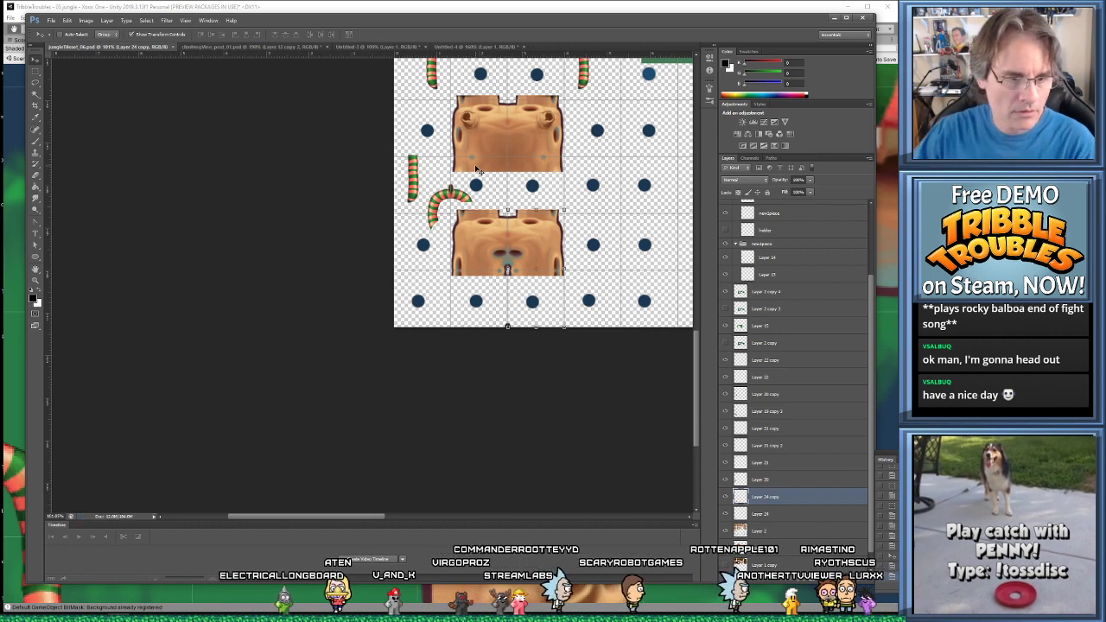
Bring up the Unity jungle scene and zoom in on the trunk-to-branch corner
left_click(429, 7)
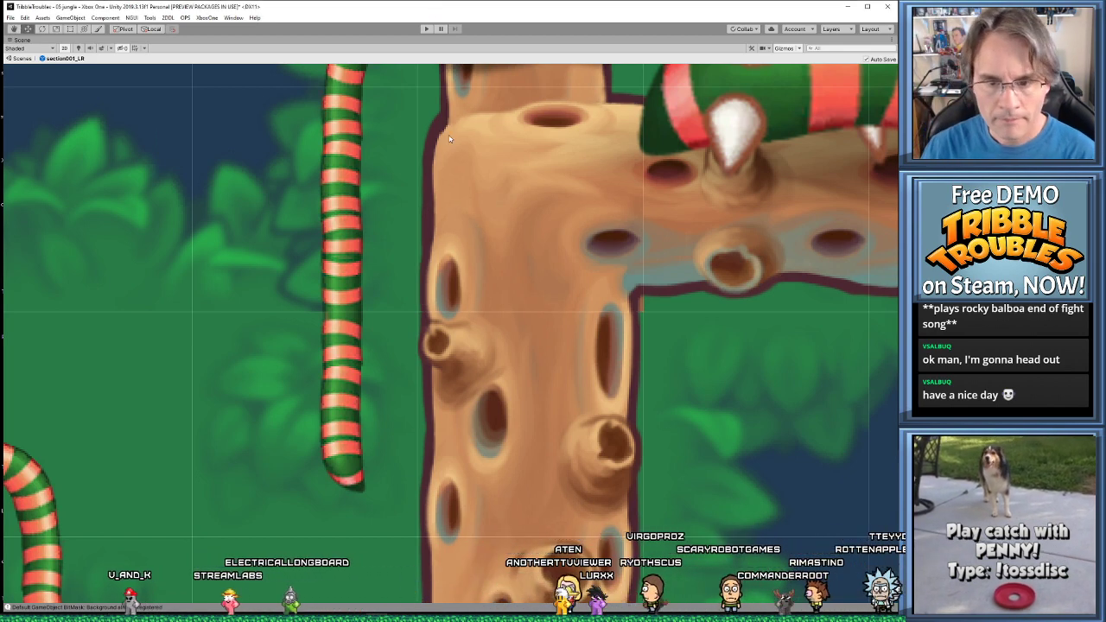
scroll(679, 304, "up", 2)
scroll(679, 304, "up", 2)
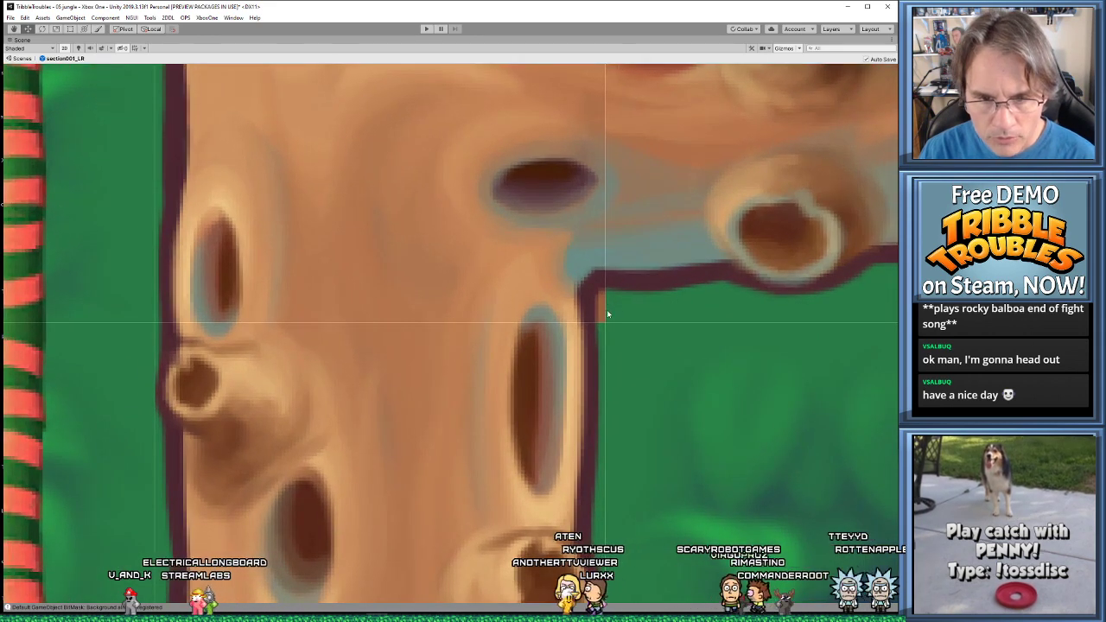
left_click_drag(539, 244, 512, 246)
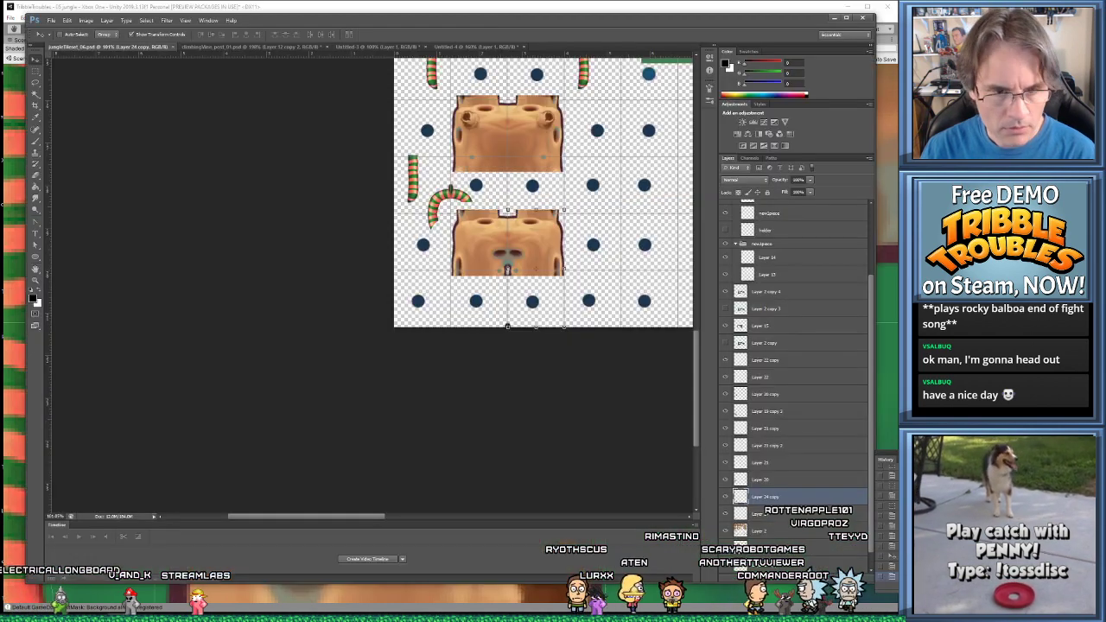
Zoom Photoshop's tile sheet to about 555% on the notch at the post tile's bottom
key("alt+Tab")
scroll(507, 336, "up", 2)
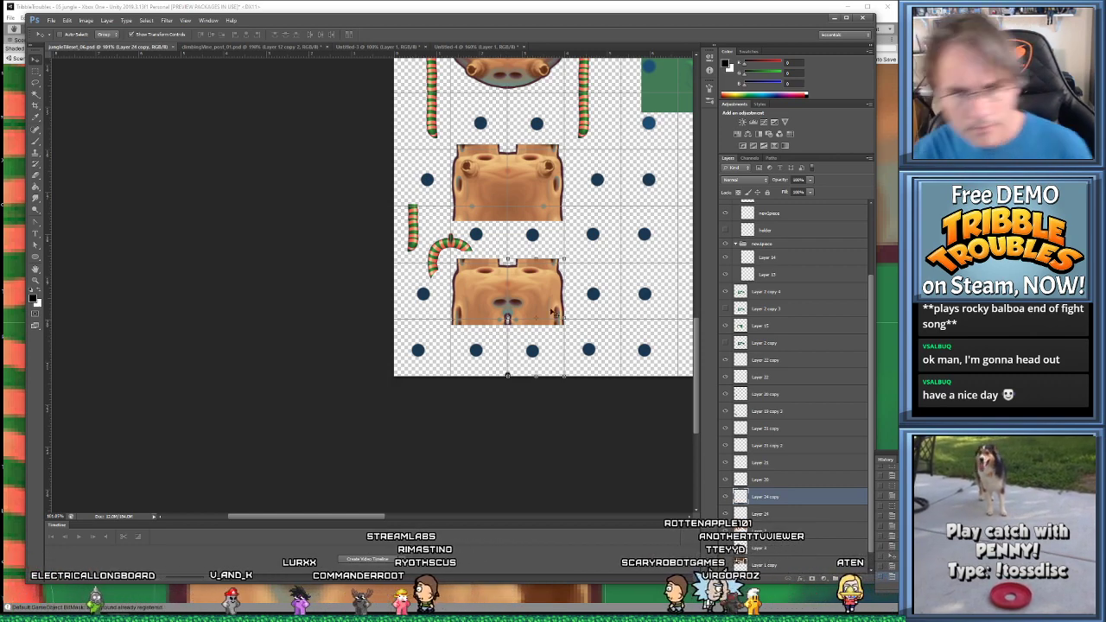
scroll(506, 319, "up", 5, "alt")
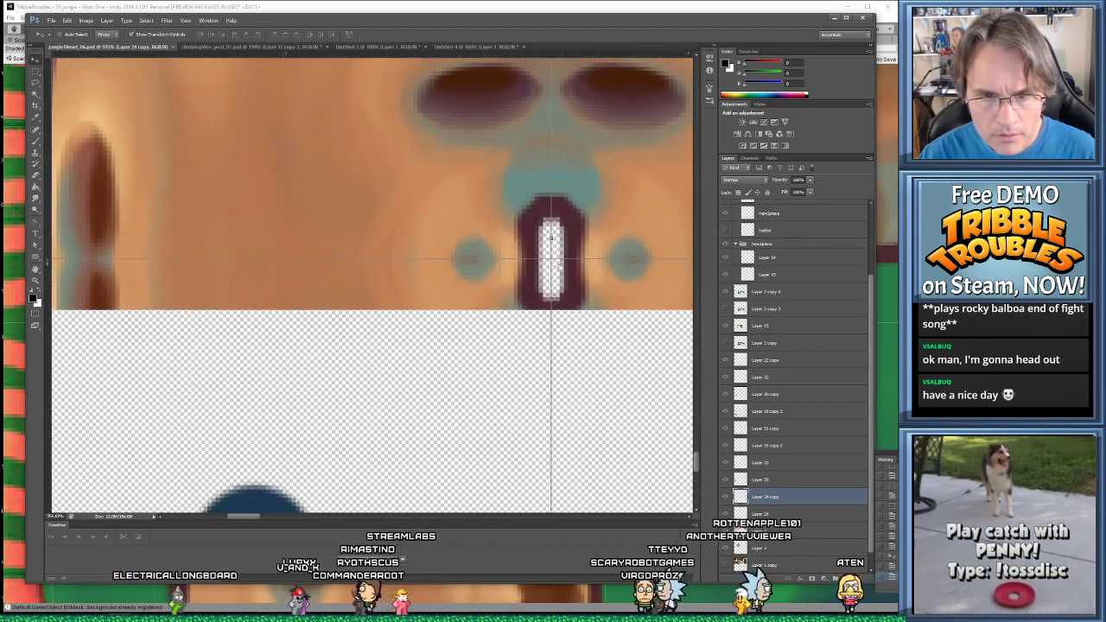
Zoom Unity's Scene view out and un-maximize it with Shift+Space to show the full editor
key("alt+Tab")
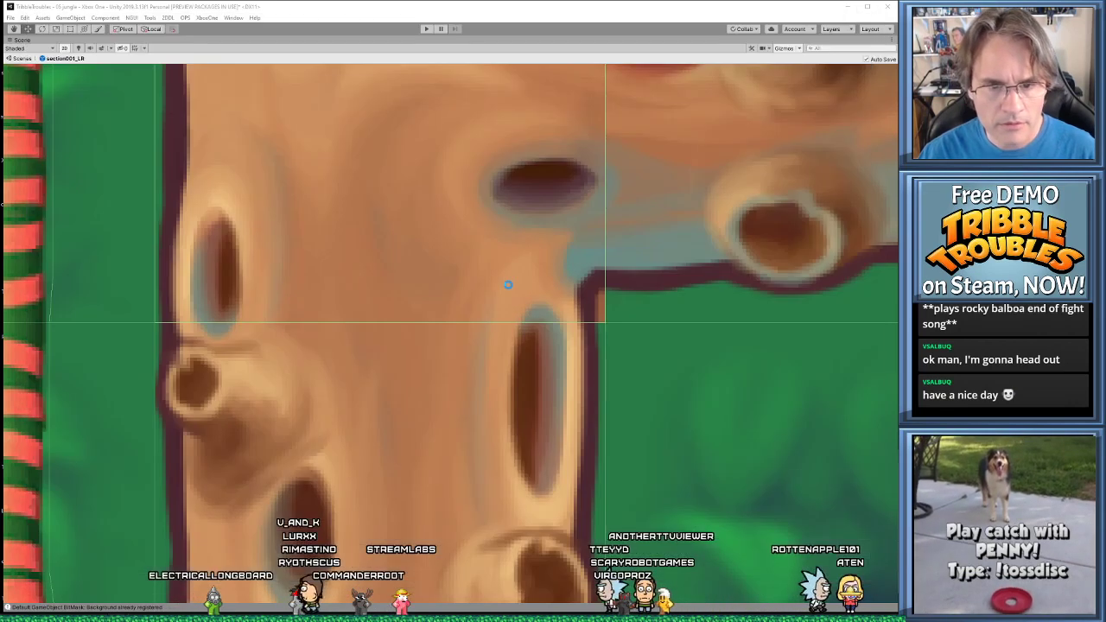
scroll(554, 287, "down", 8)
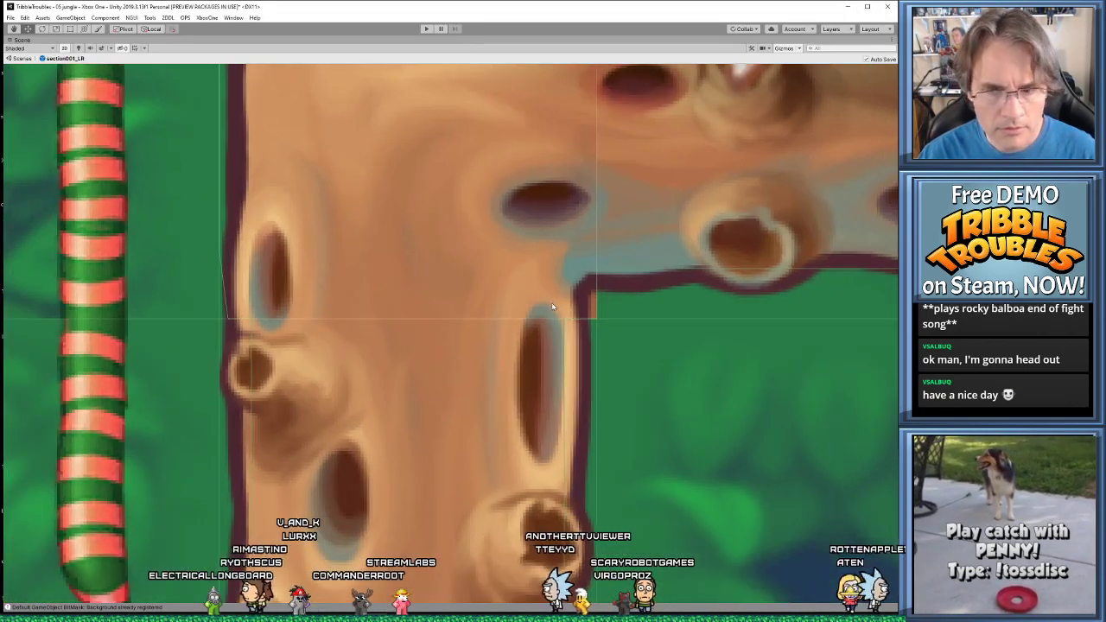
scroll(534, 269, "down", 3)
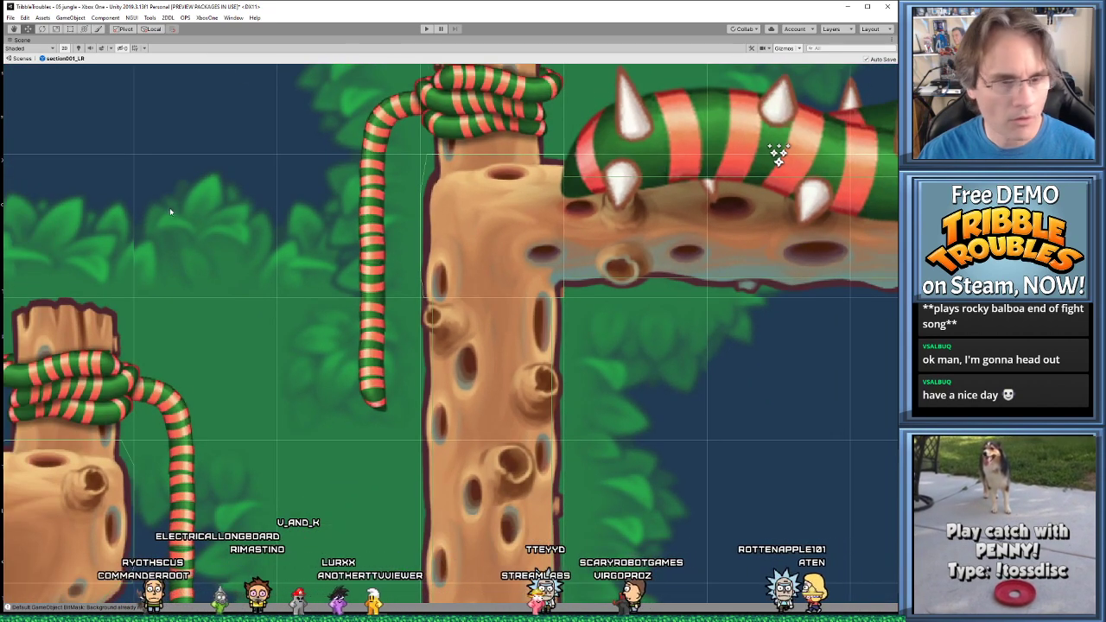
key("shift+space")
scroll(596, 216, "up", 4)
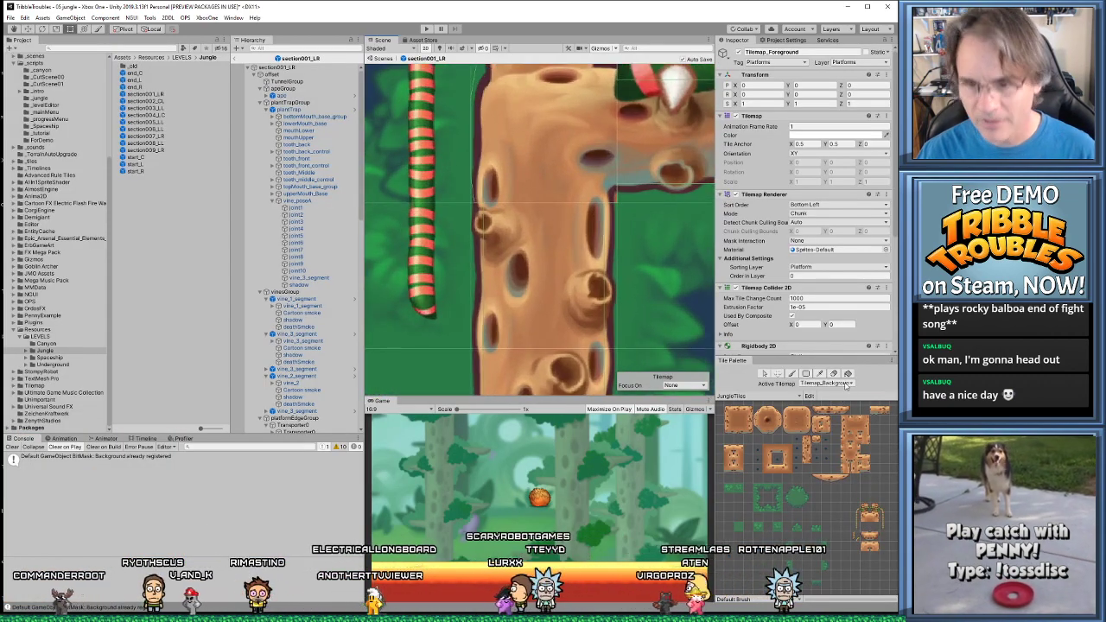
scroll(578, 264, "down", 5)
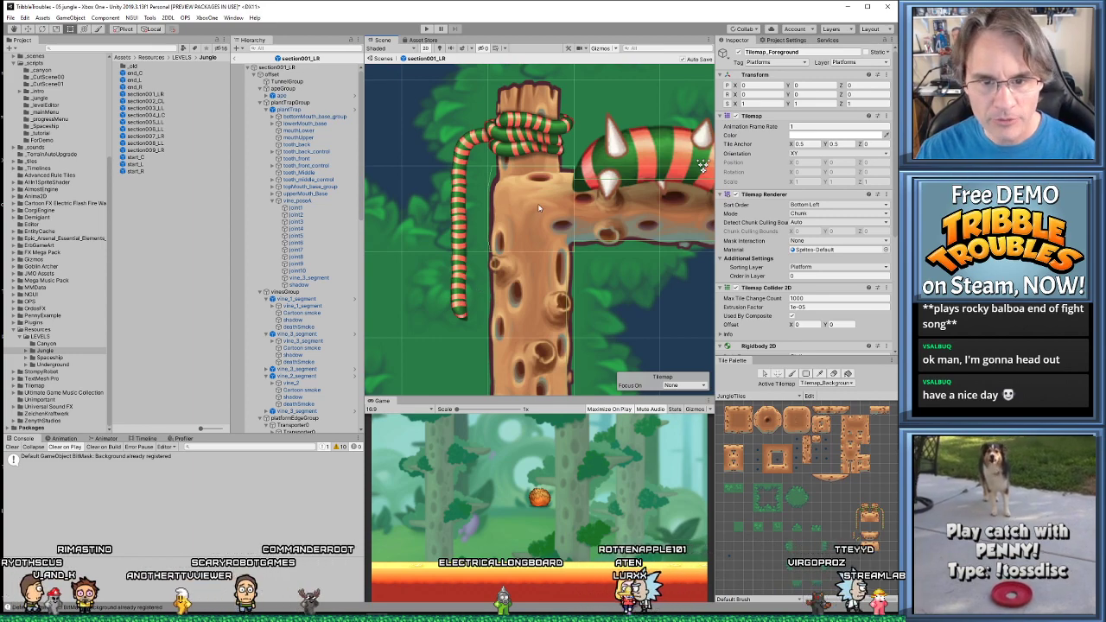
scroll(539, 216, "down", 3)
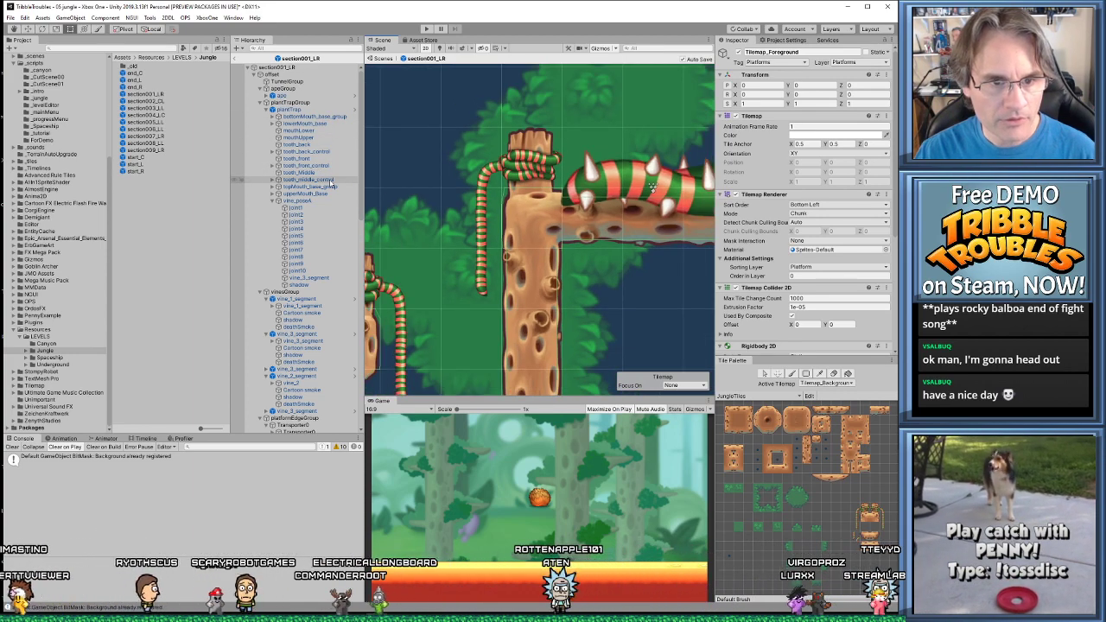
left_click(456, 302)
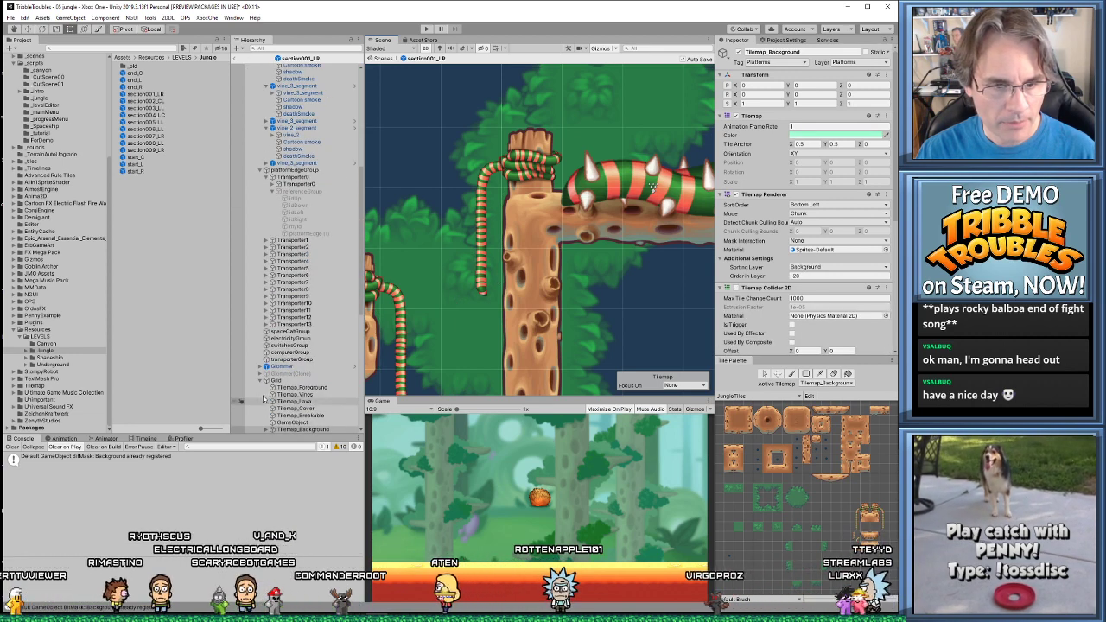
scroll(263, 398, "down", 3)
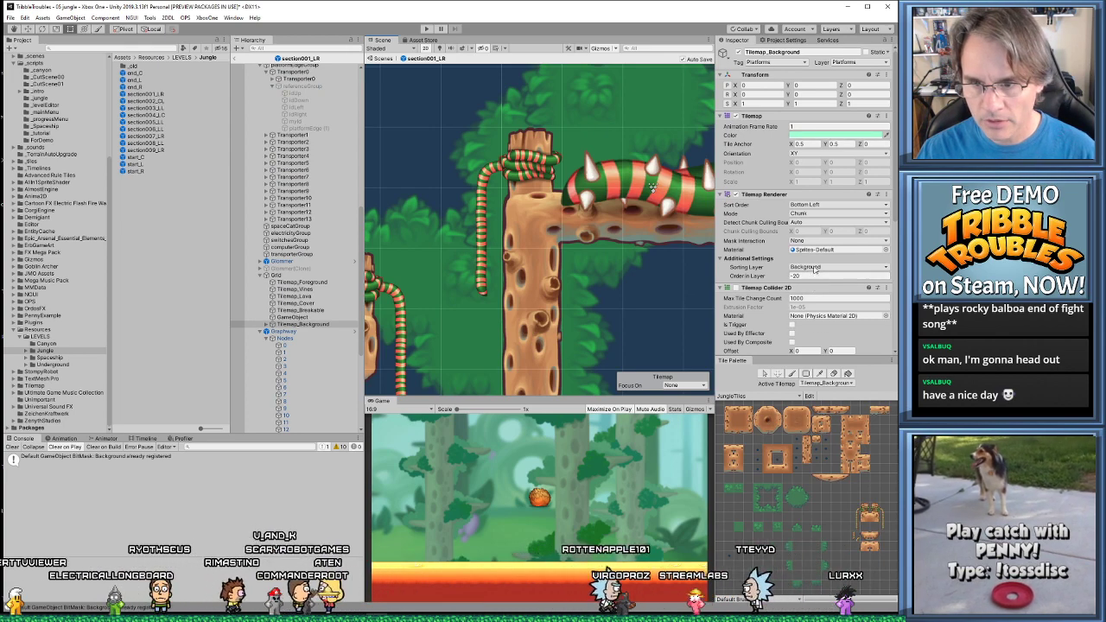
left_click(814, 268)
left_click(829, 347)
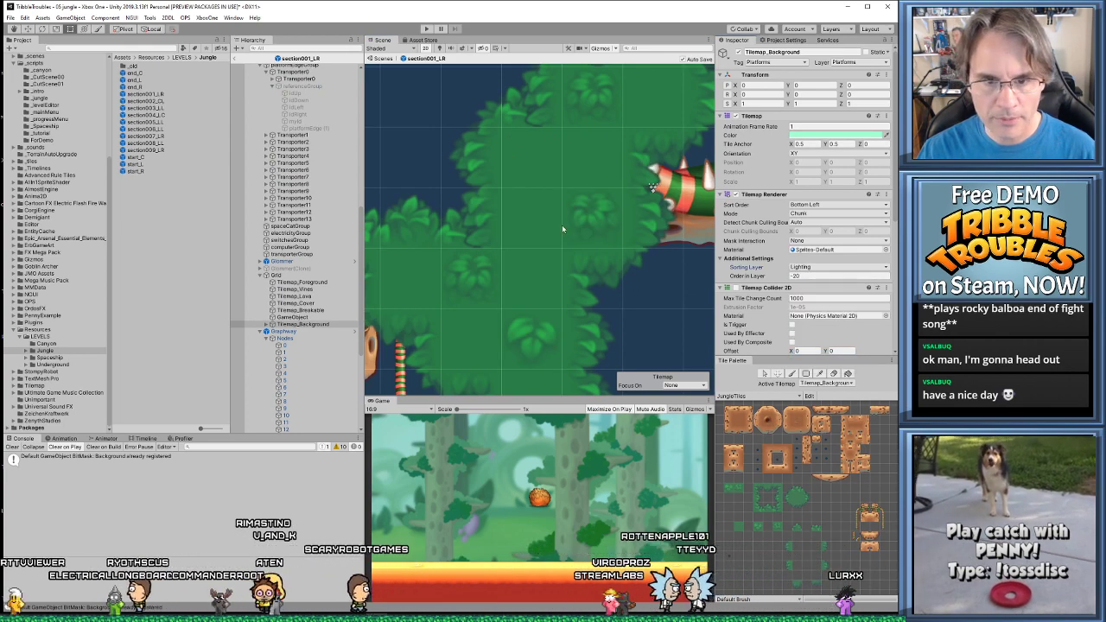
key("ctrl+z")
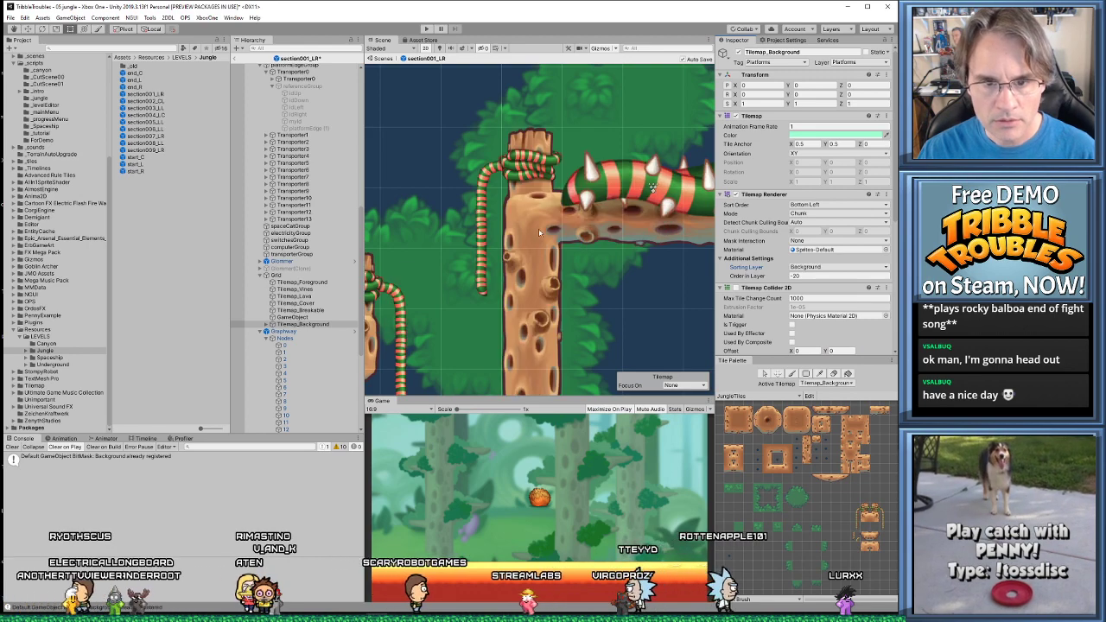
scroll(556, 232, "up", 4)
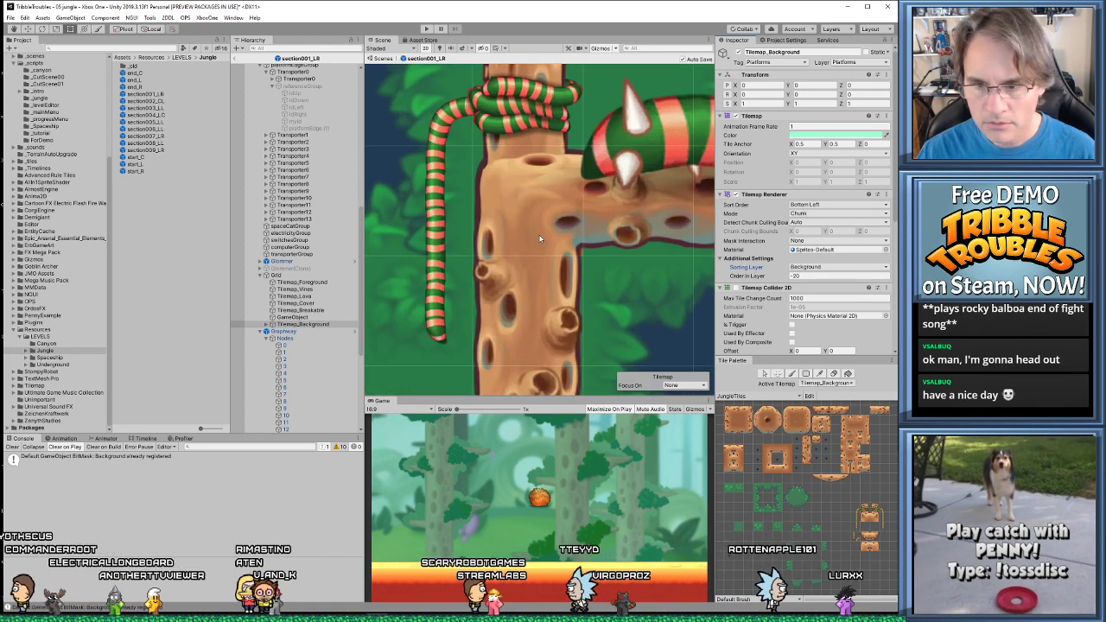
left_click(482, 190)
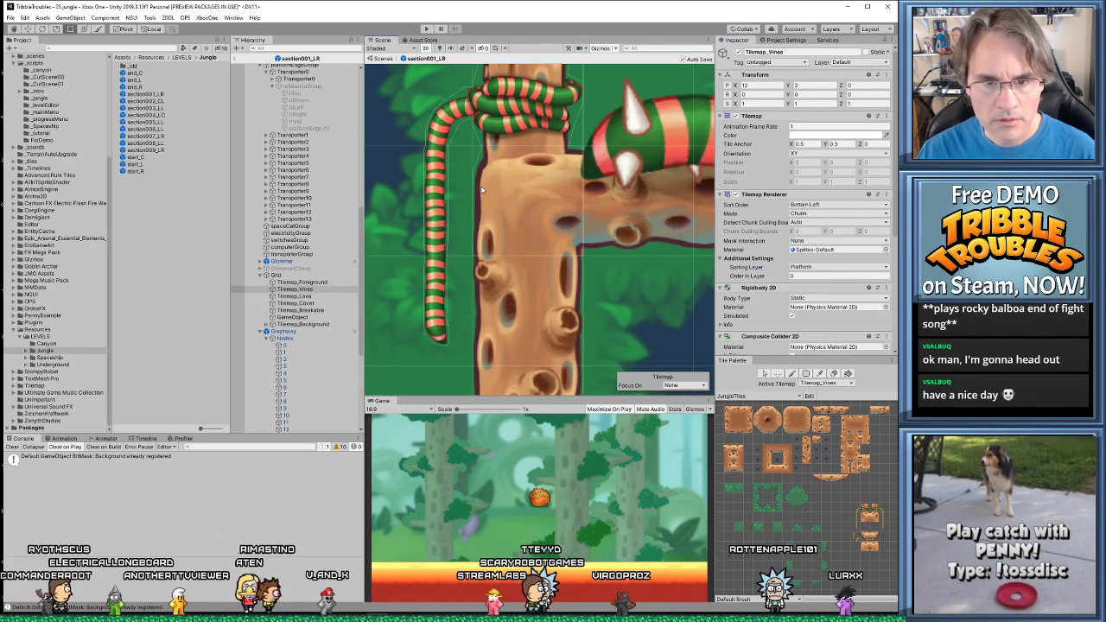
scroll(323, 286, "up", 5)
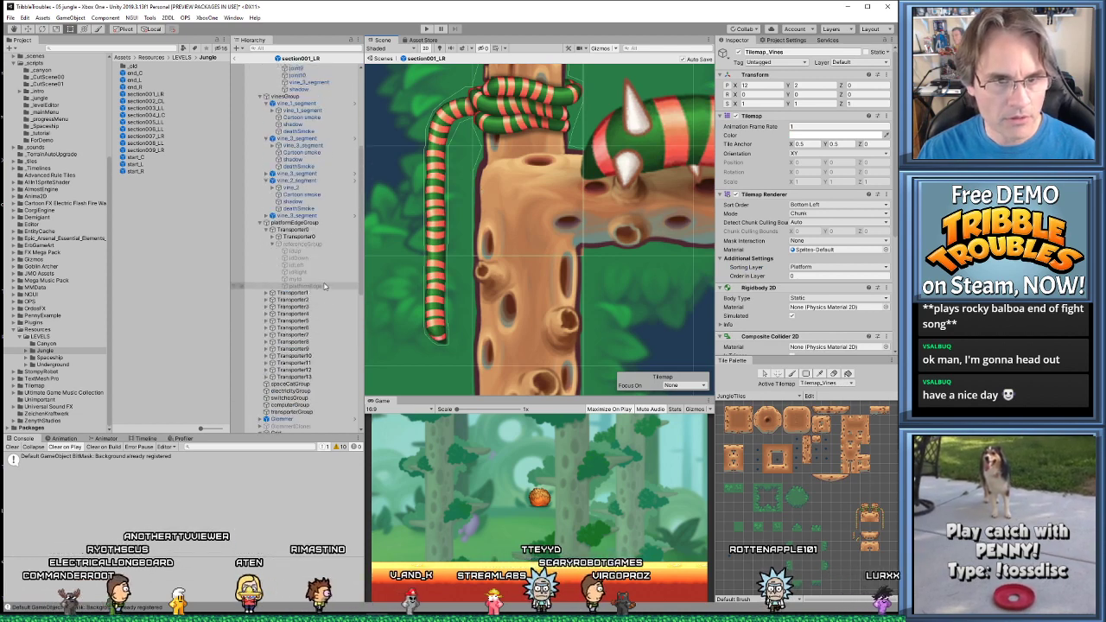
scroll(320, 289, "down", 8)
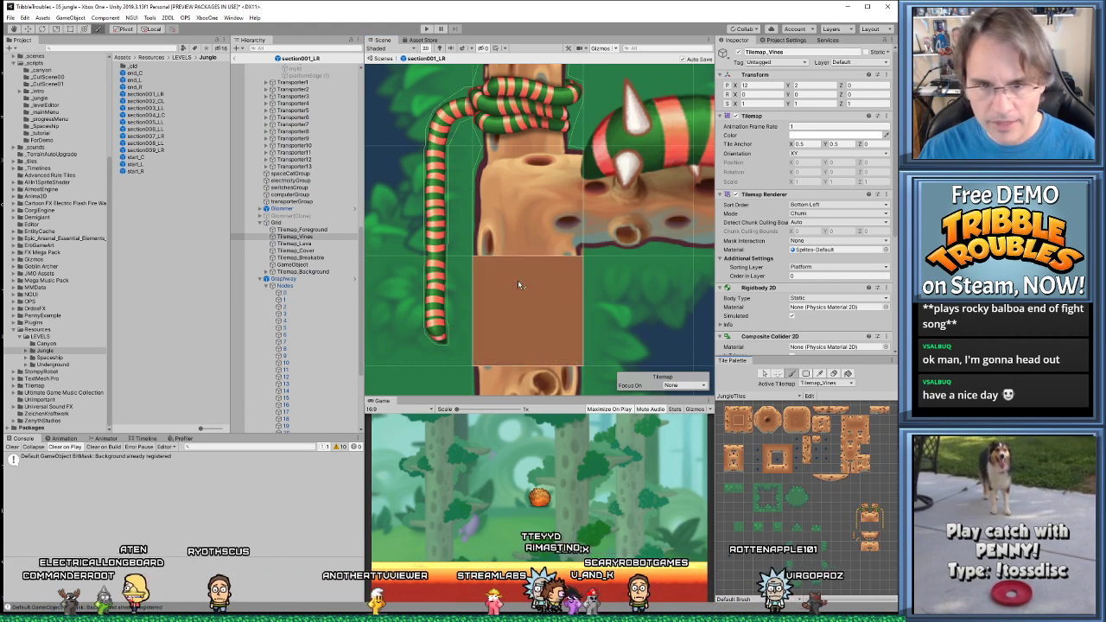
left_click(523, 203)
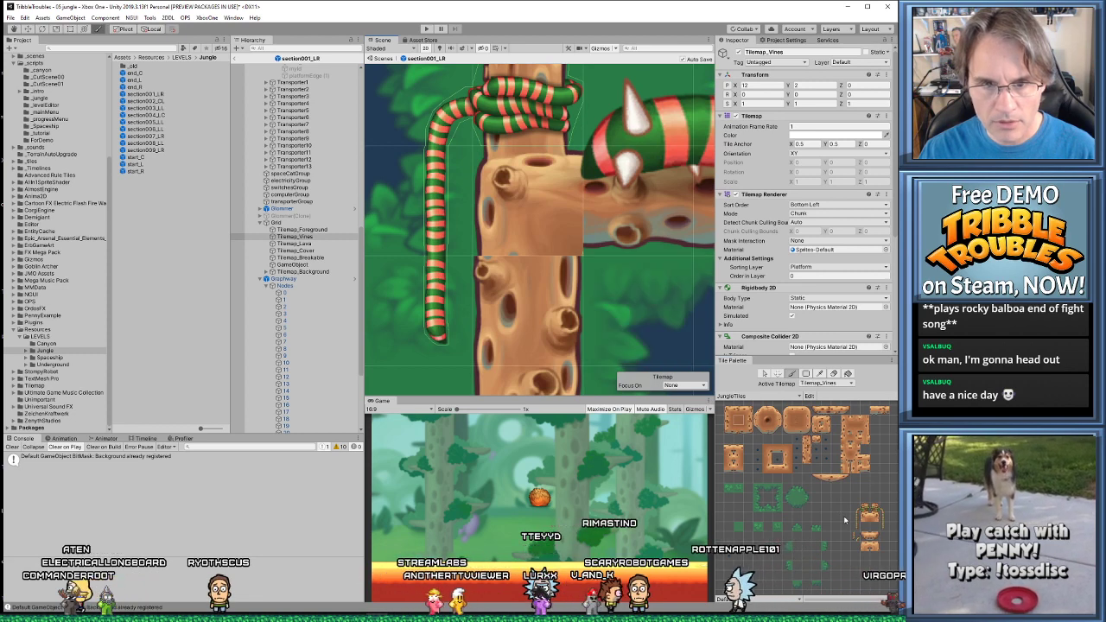
left_click(825, 382)
left_click(834, 399)
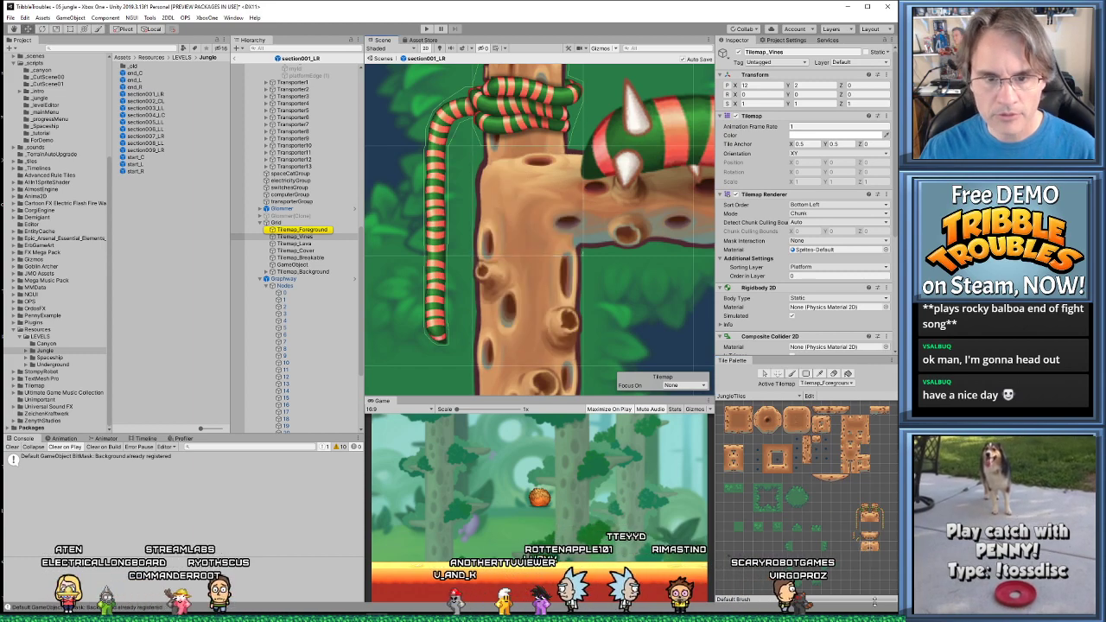
scroll(610, 272, "up", 6)
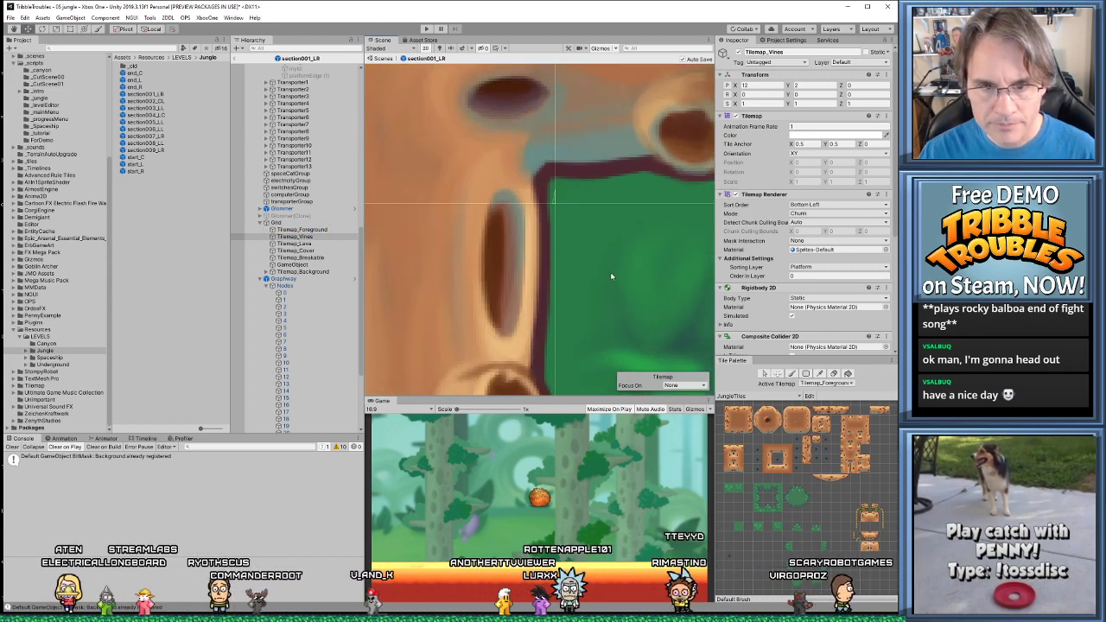
scroll(603, 301, "down", 6)
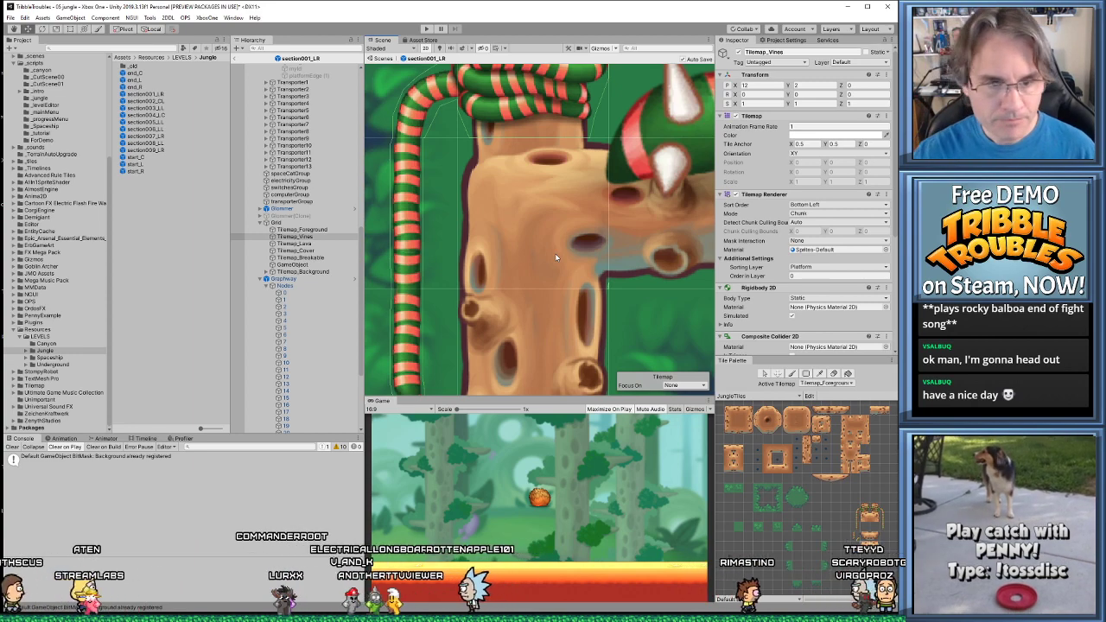
left_click(321, 229)
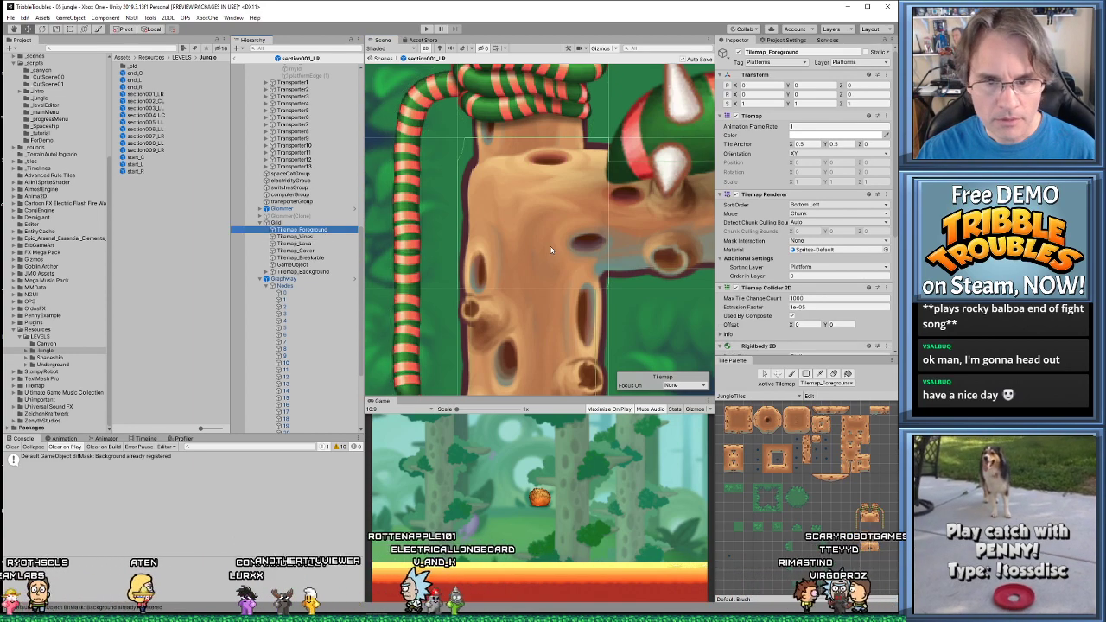
scroll(582, 194, "up", 1)
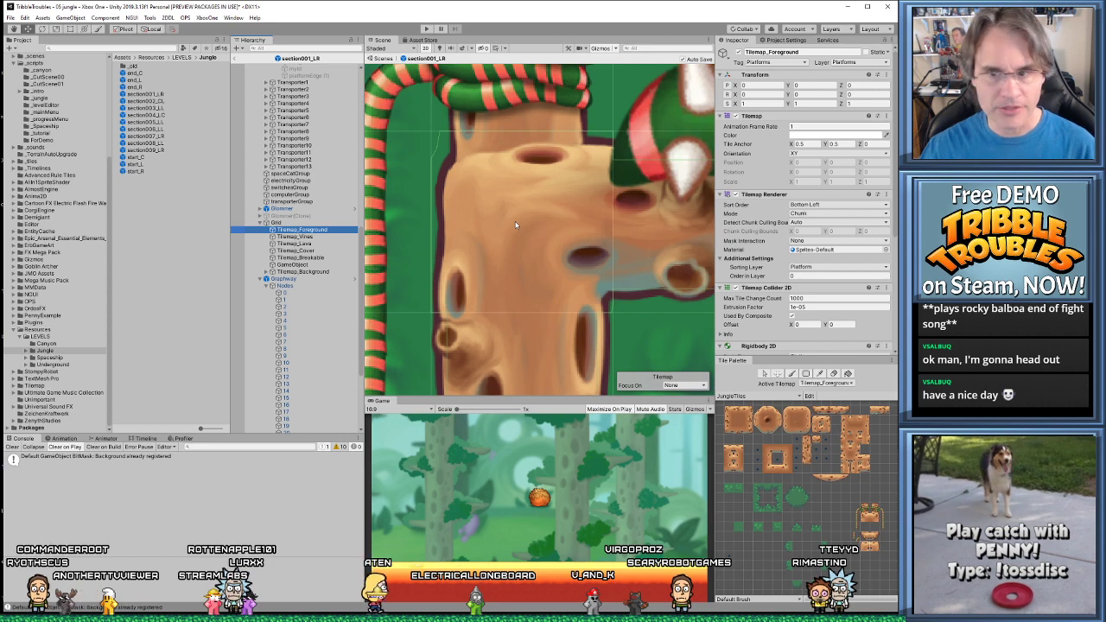
scroll(549, 222, "down", 1)
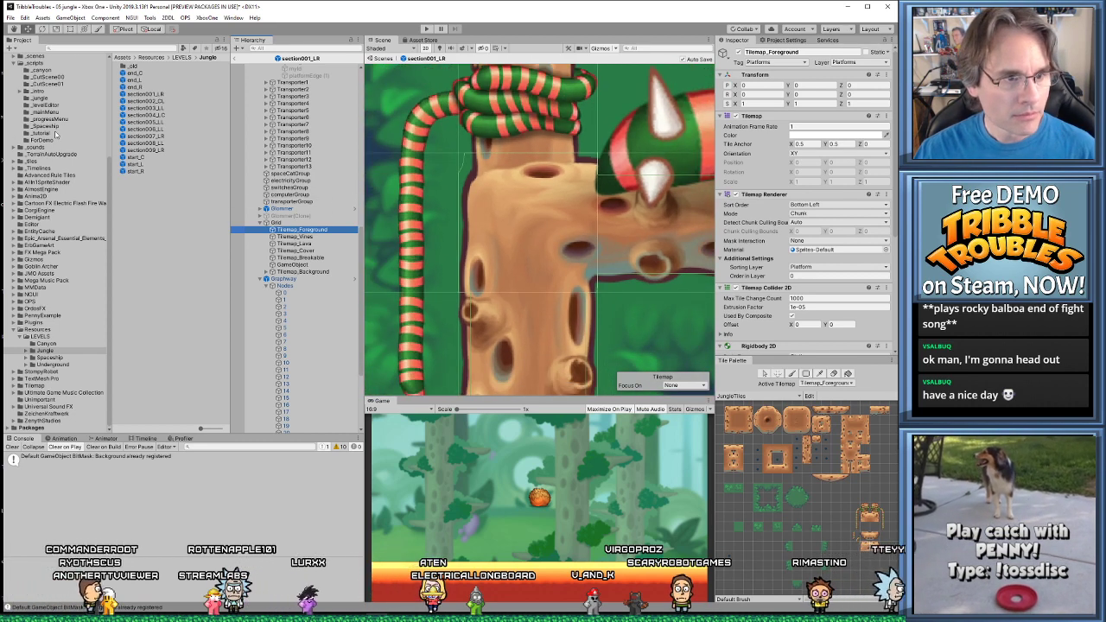
scroll(56, 134, "up", 5)
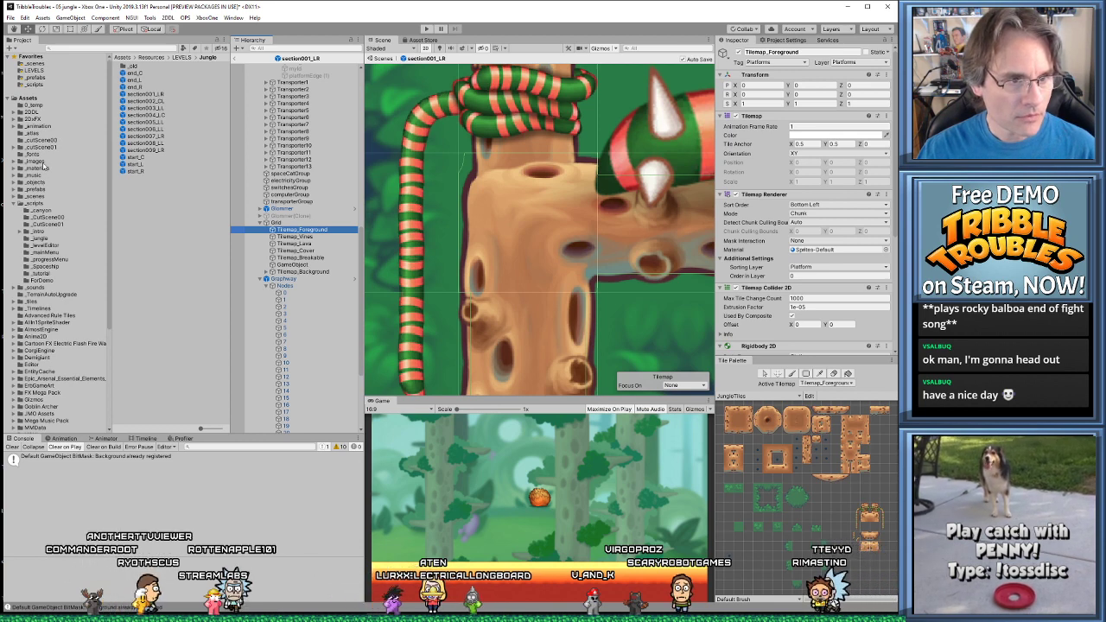
Browse to _images > Jungle and open the jungleTileset texture in the Sprite Editor
left_click(36, 162)
double_click(144, 123)
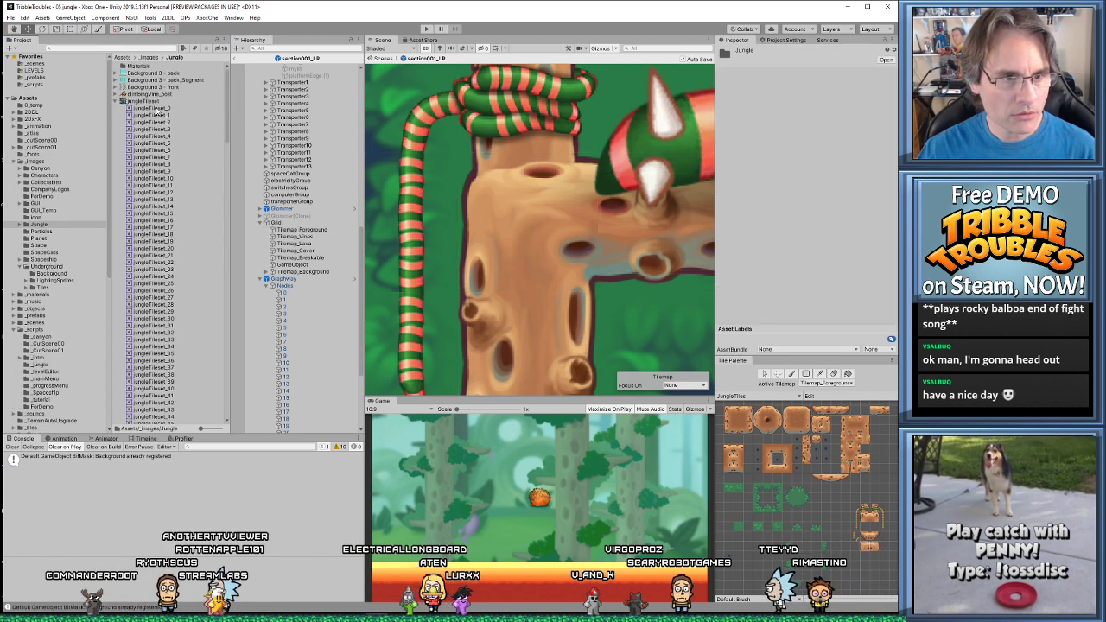
left_click(148, 104)
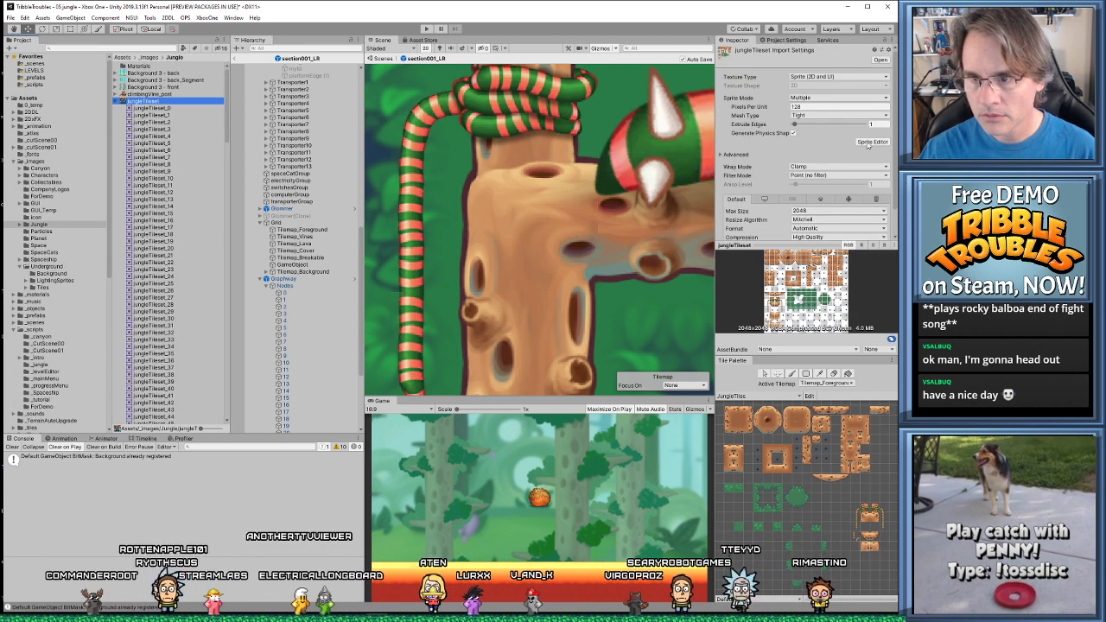
double_click(148, 103)
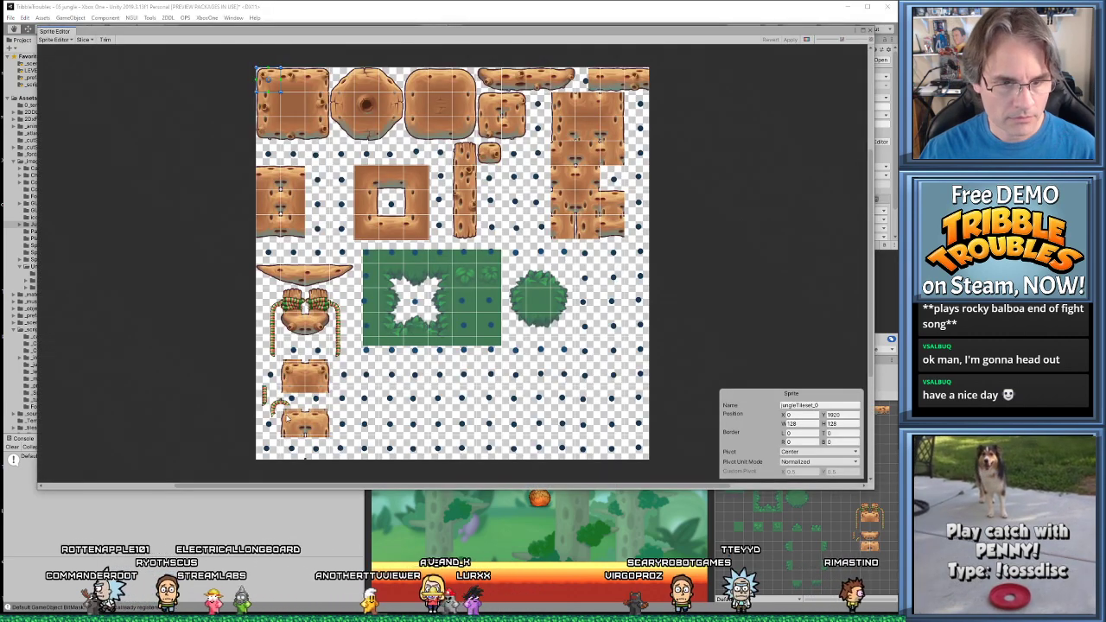
Switch the Sprite Editor to Custom Physics Shape mode and generate the trunk sprite's outline
left_click(54, 39)
left_click(76, 67)
scroll(346, 406, "up", 5)
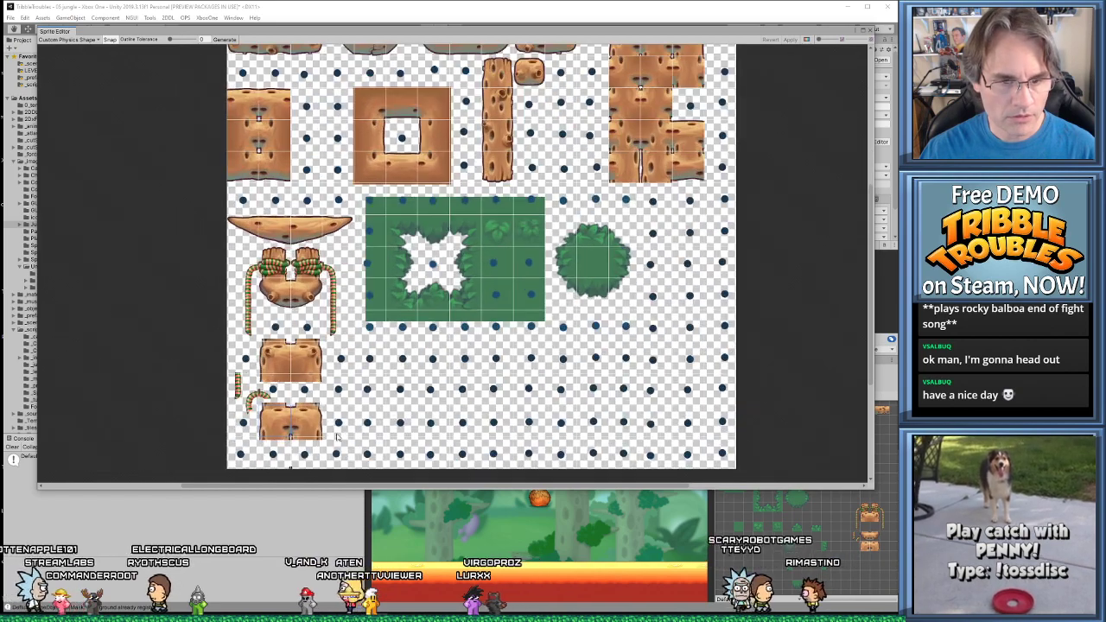
scroll(363, 372, "up", 8)
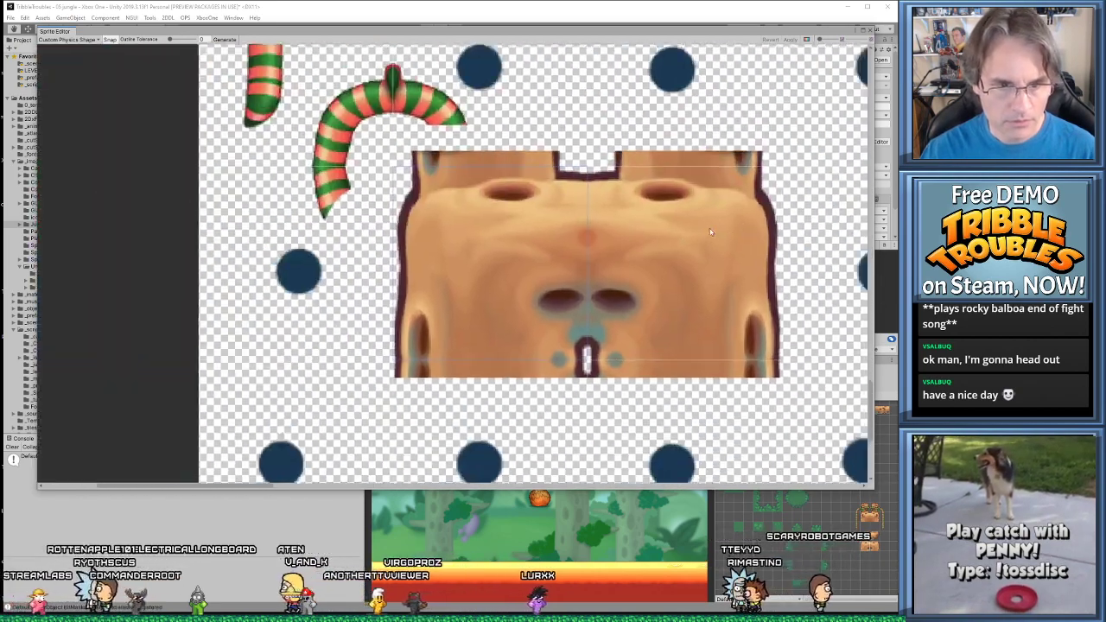
scroll(586, 260, "up", 1)
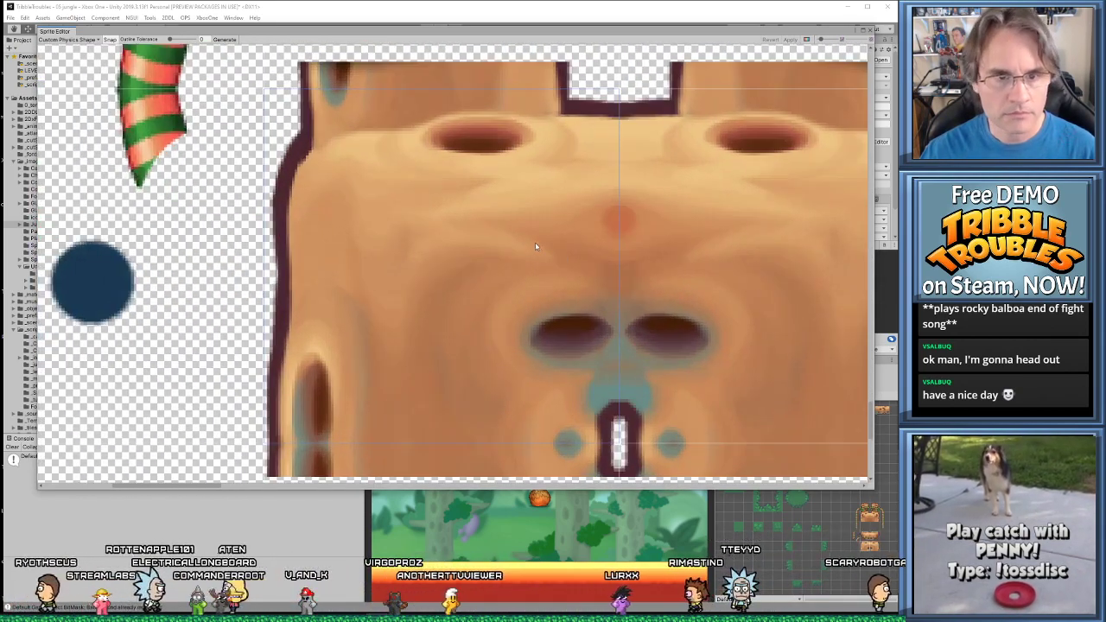
scroll(533, 242, "down", 1)
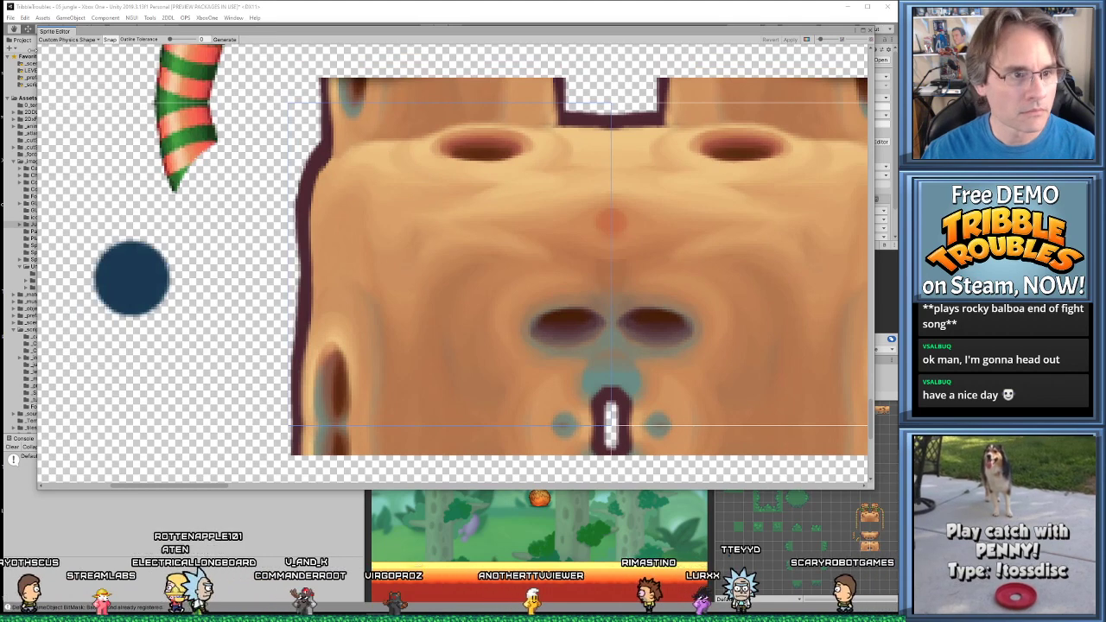
left_click(222, 40)
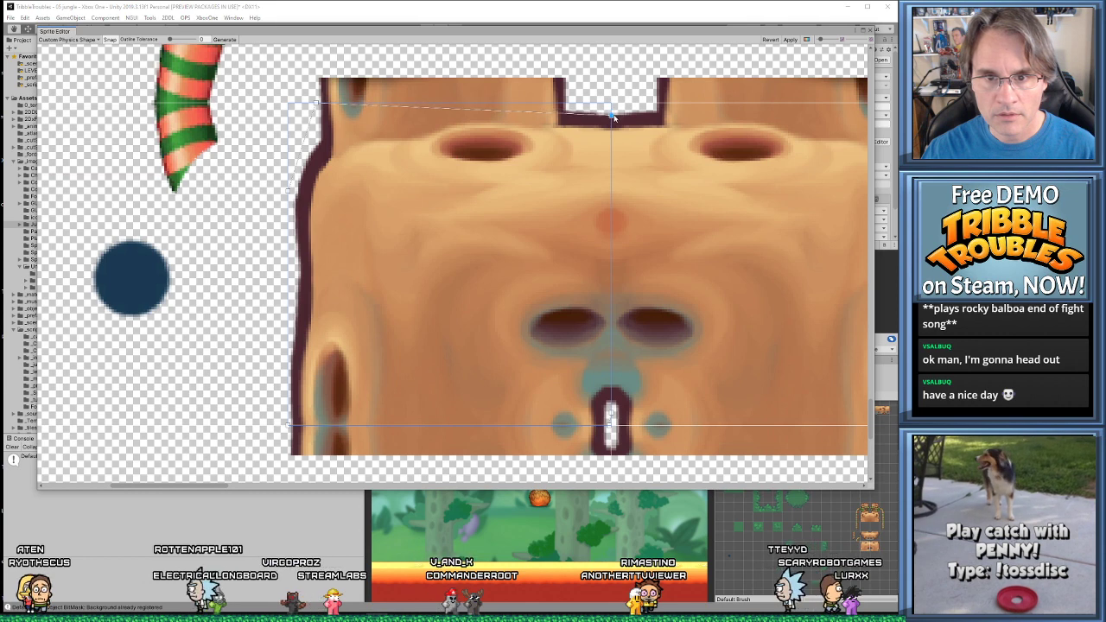
Drag and add outline points to follow the trunk's edges, top notch and bottom mouth slot
left_click_drag(612, 117, 621, 156)
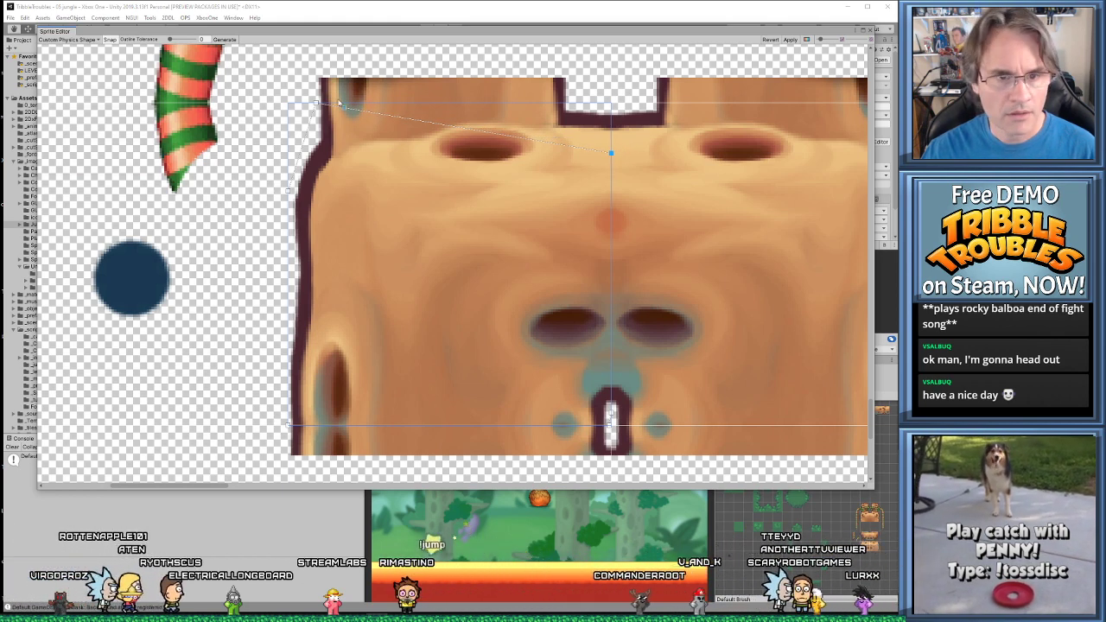
left_click_drag(317, 103, 308, 154)
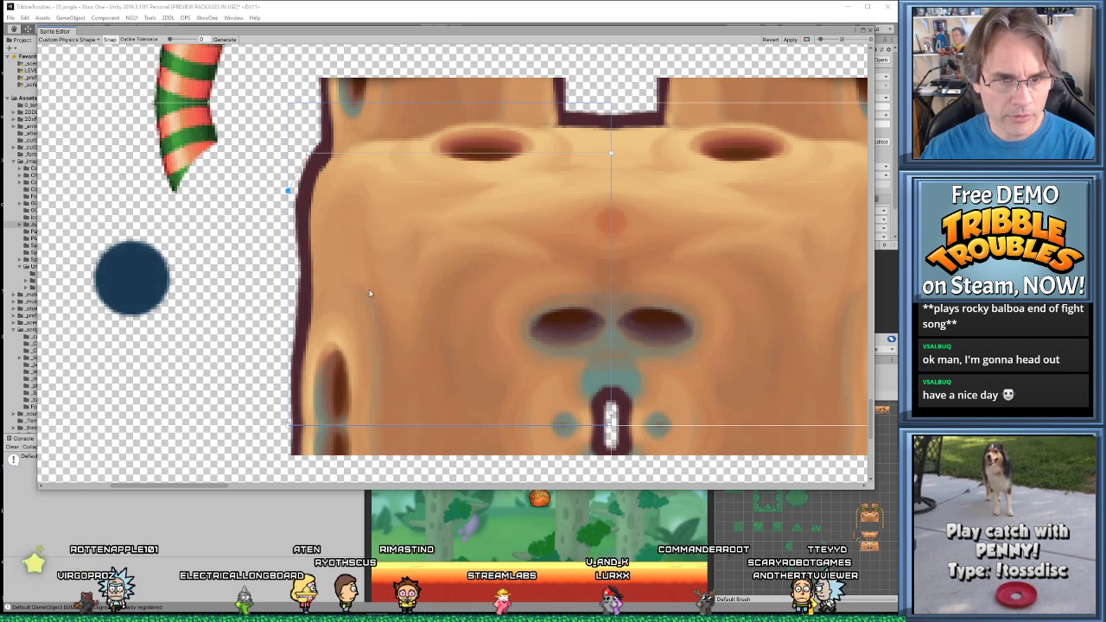
left_click_drag(292, 429, 305, 425)
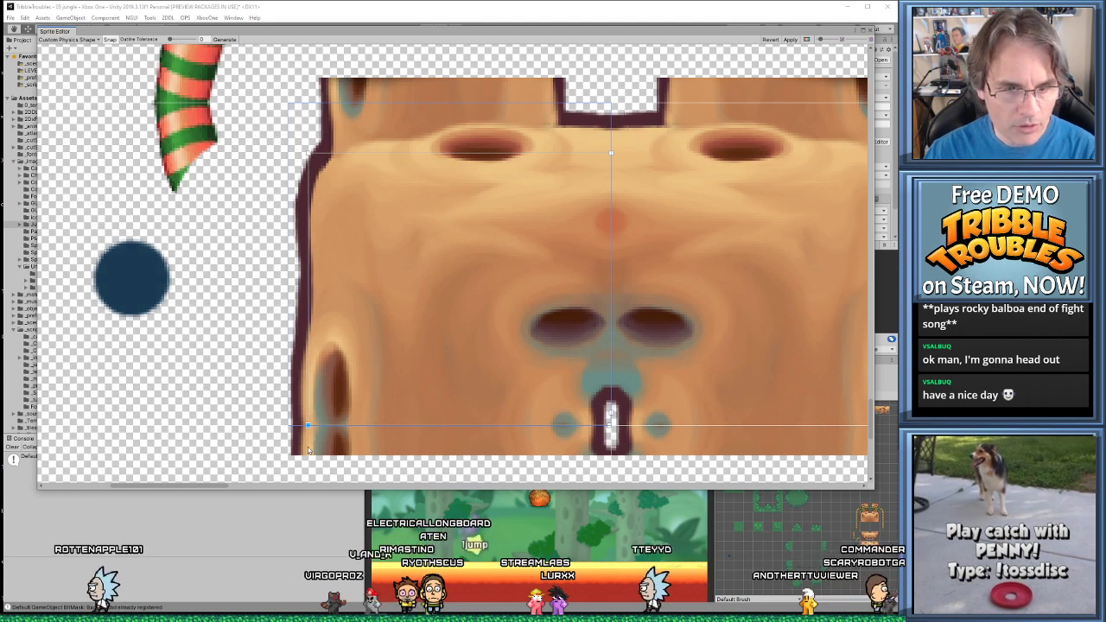
left_click(583, 427)
left_click_drag(596, 418, 611, 381)
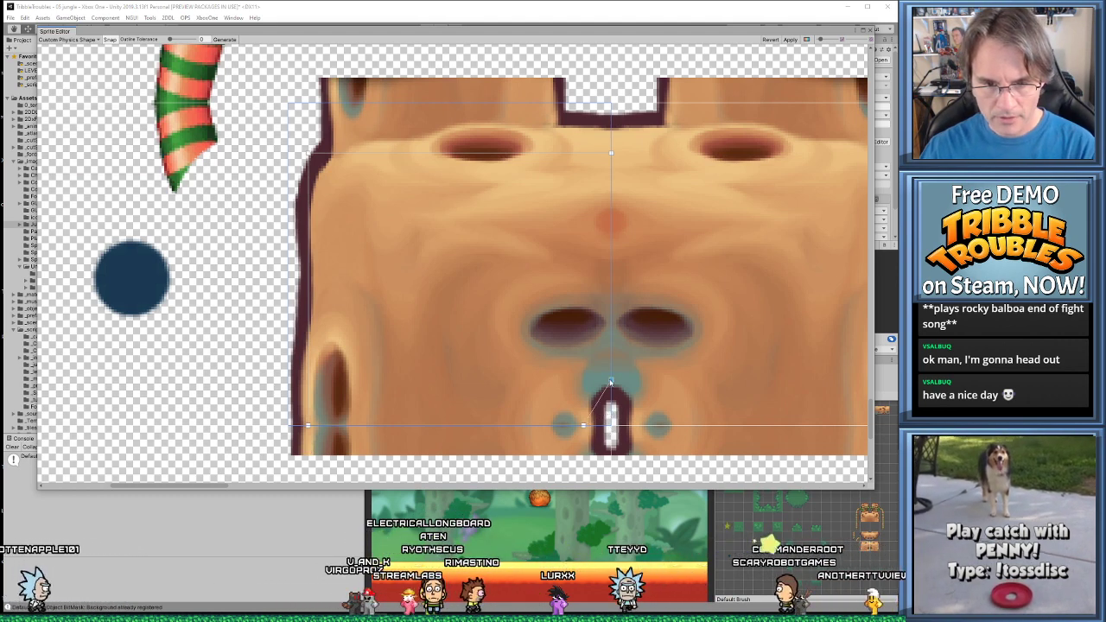
left_click_drag(608, 386, 583, 386)
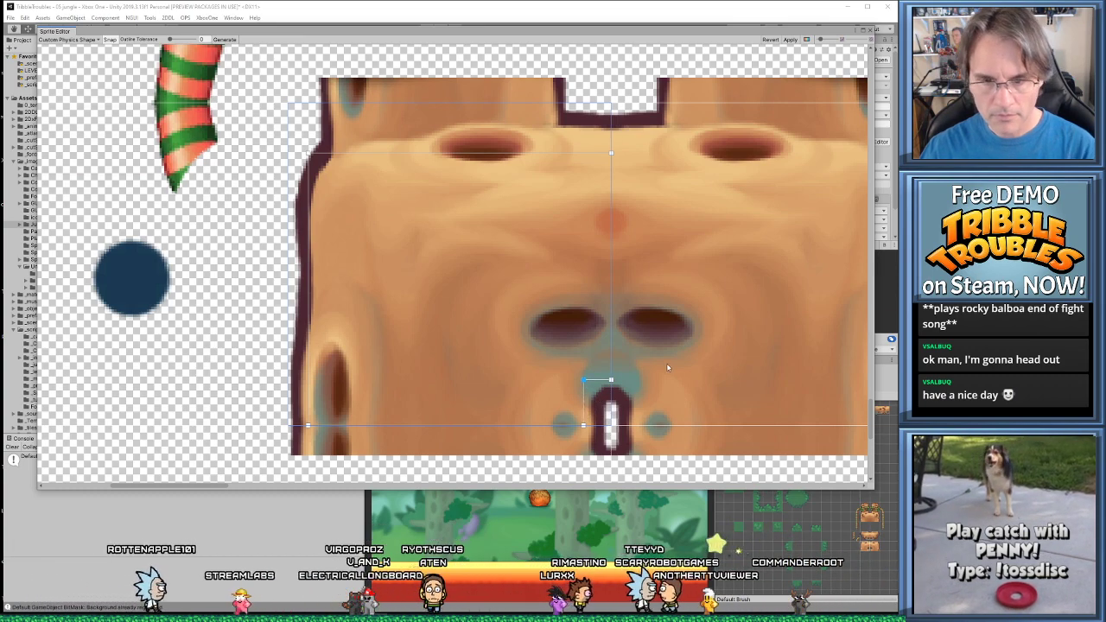
scroll(666, 363, "down", 3)
scroll(654, 370, "up", 3)
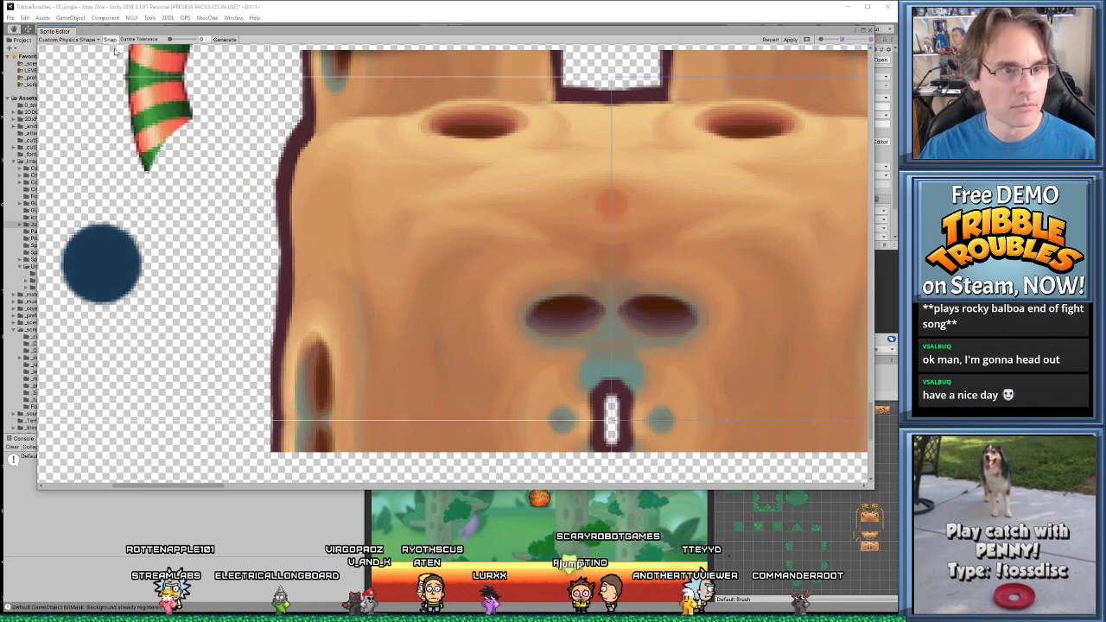
Reshape the outline around the mouth, comparing versions with undo and redo before keeping the earlier one
left_click(85, 41)
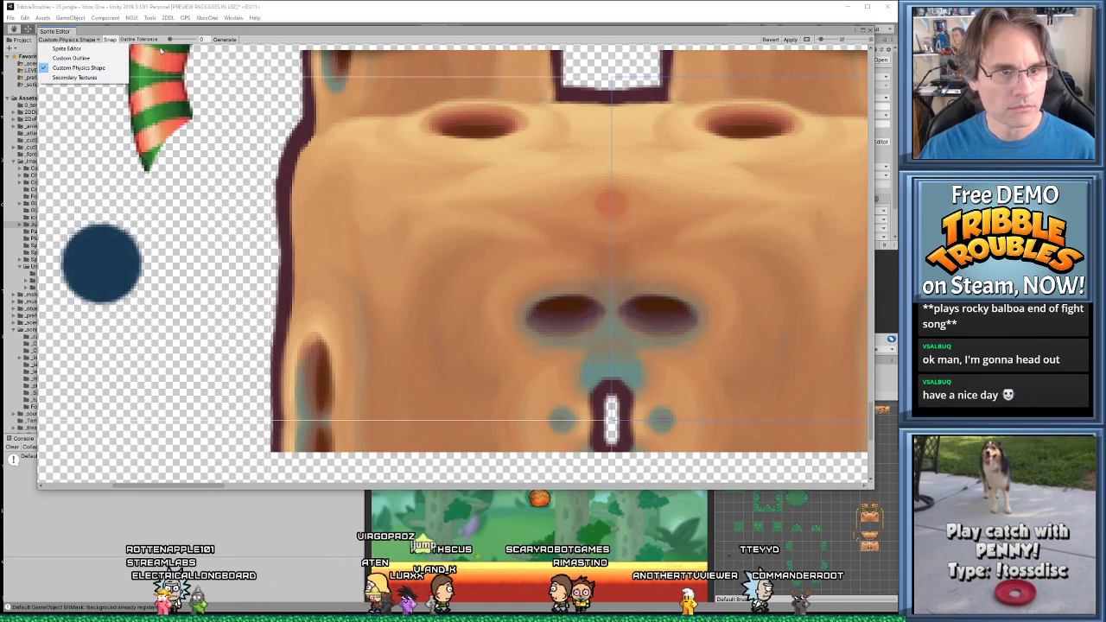
left_click(258, 39)
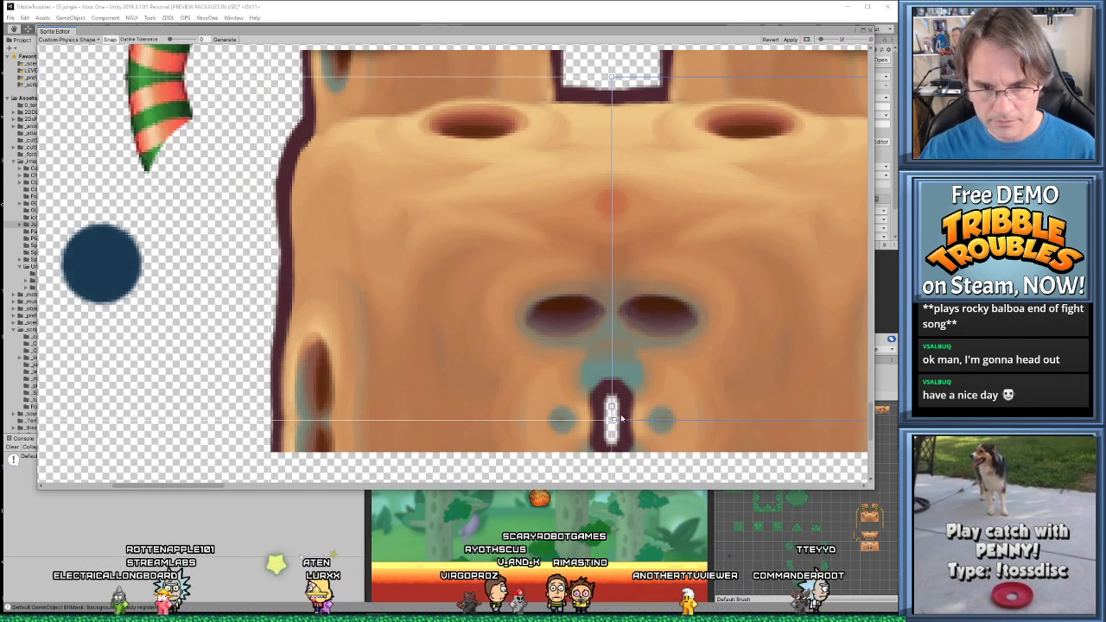
left_click_drag(612, 406, 596, 403)
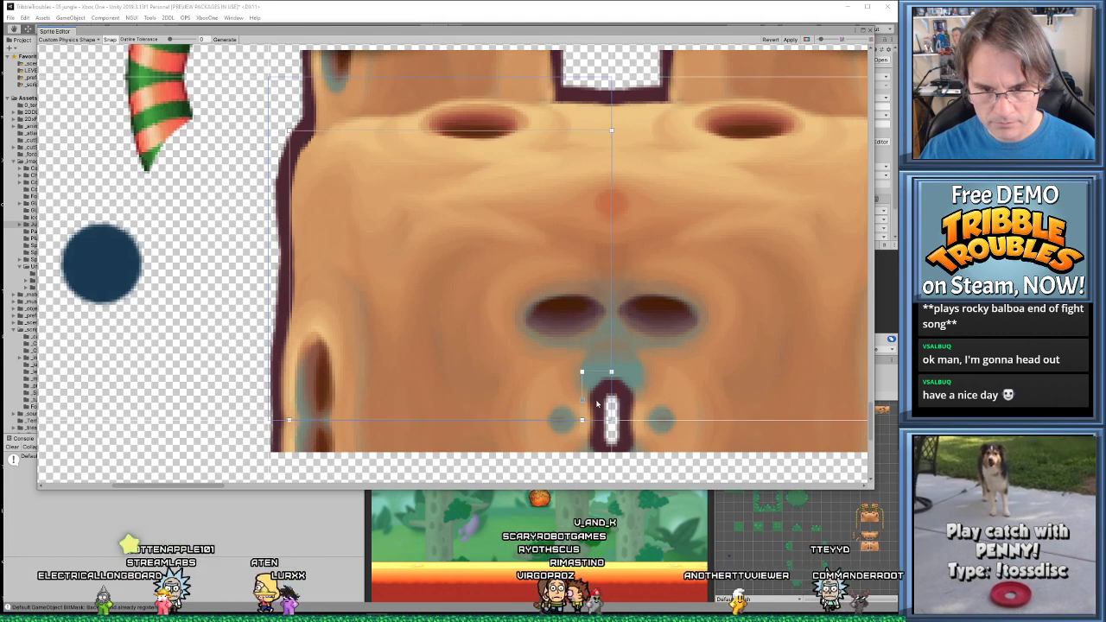
key("ctrl+z")
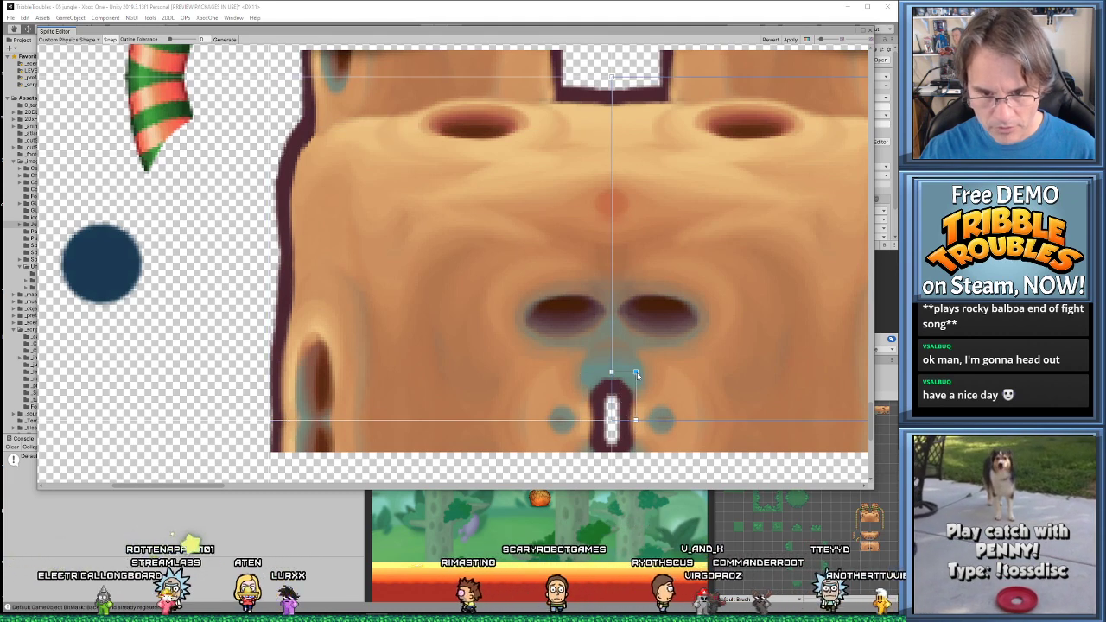
key("ctrl+y")
key("ctrl+z")
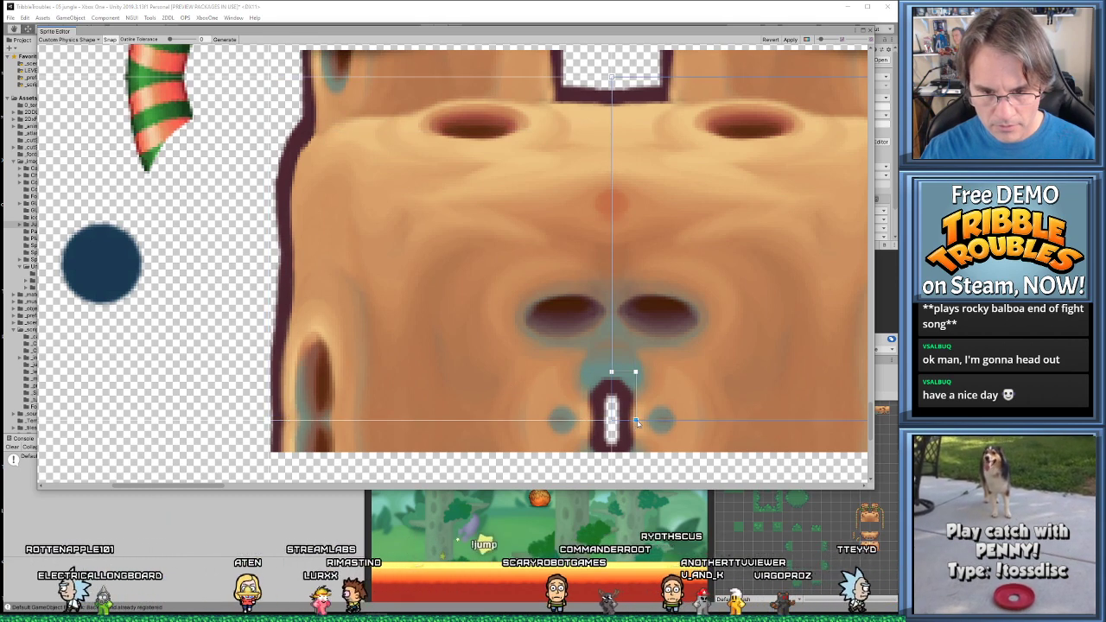
Nudge the lower-right outline point slightly right, zoom out and deselect the trunk sprite
left_click_drag(636, 420, 640, 420)
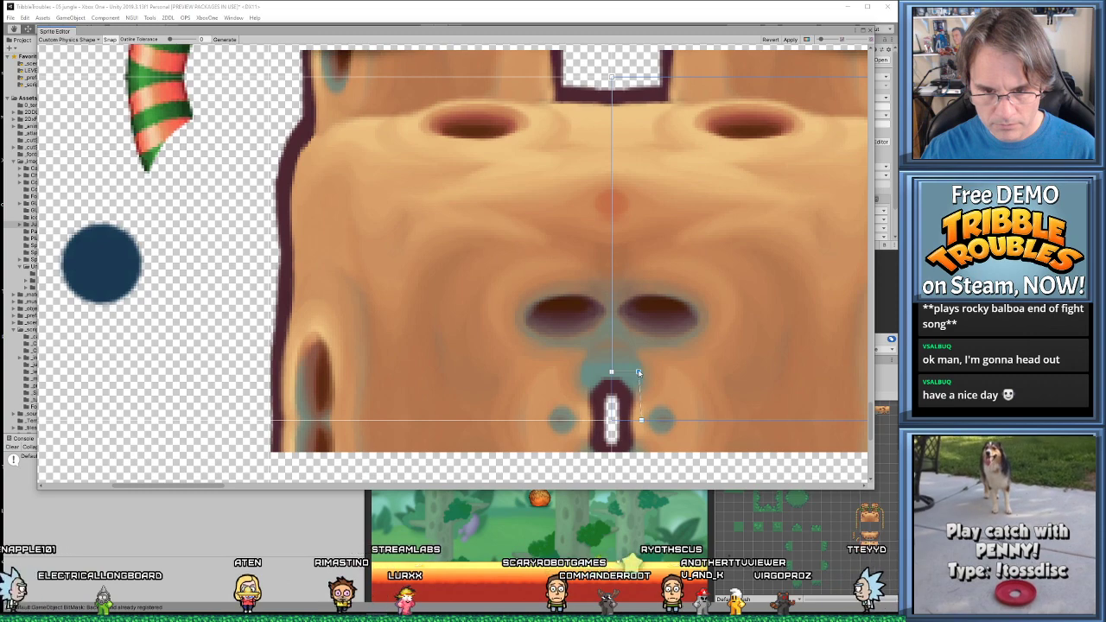
scroll(706, 374, "down", 3)
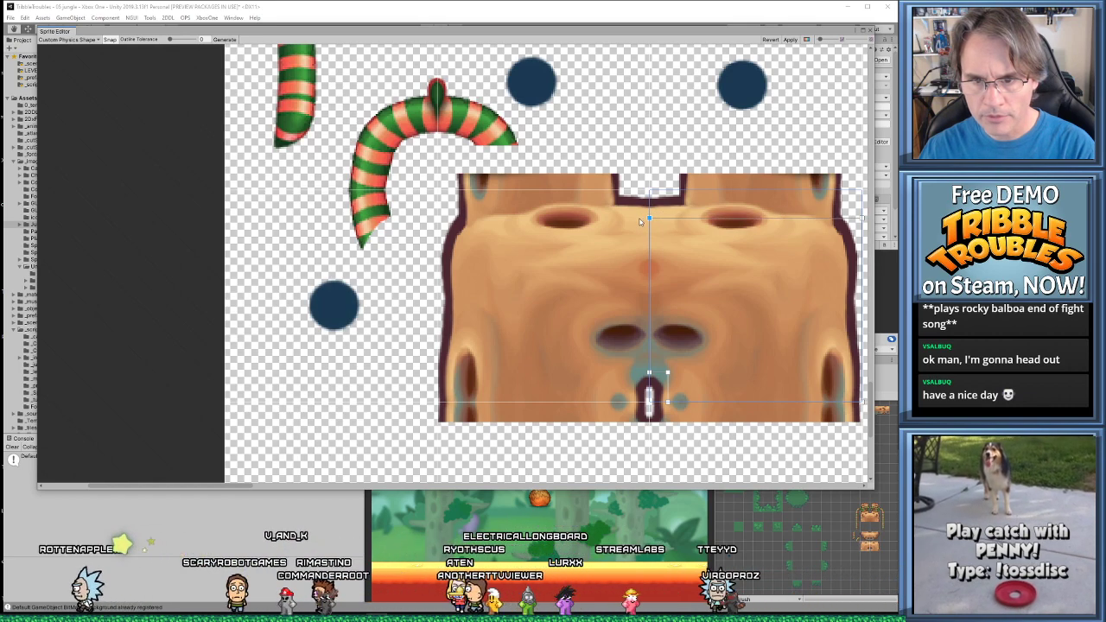
left_click(863, 405)
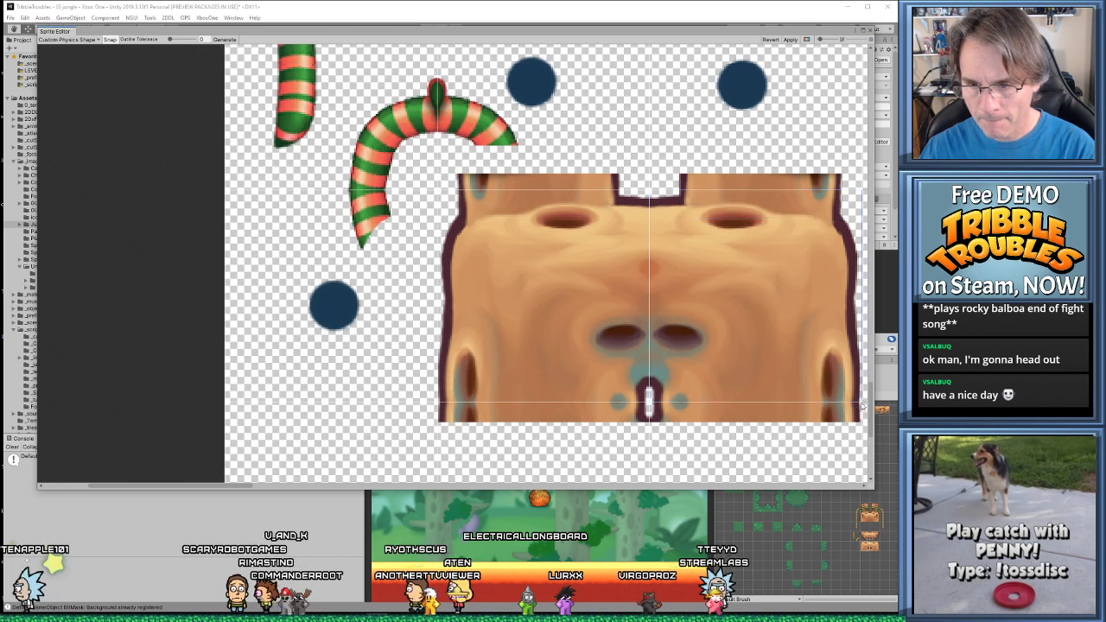
left_click_drag(858, 406, 862, 404)
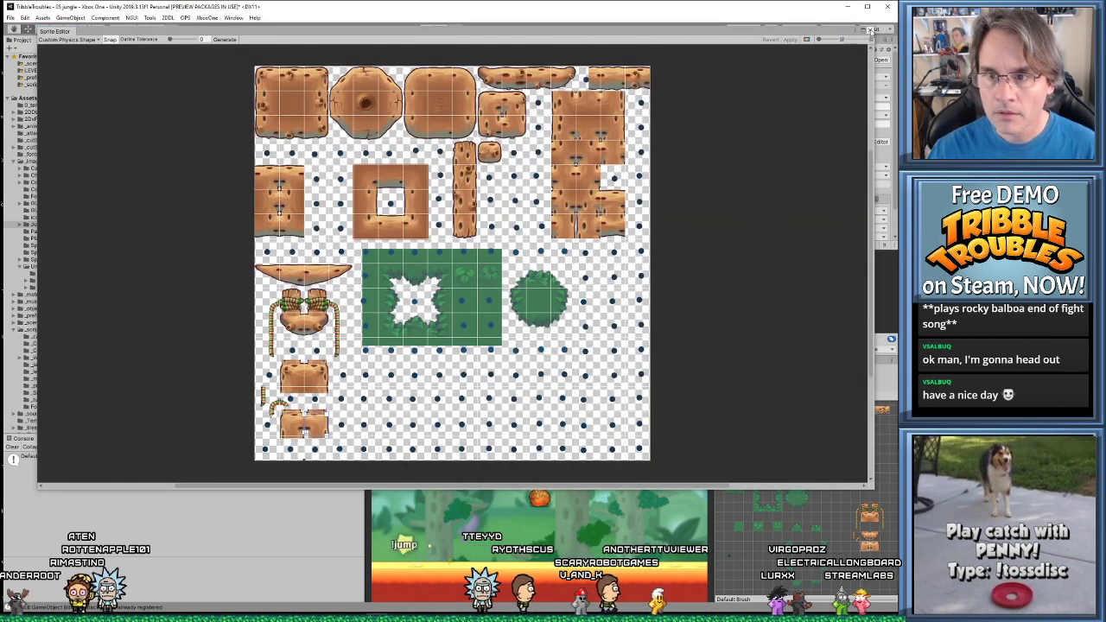
left_click(872, 31)
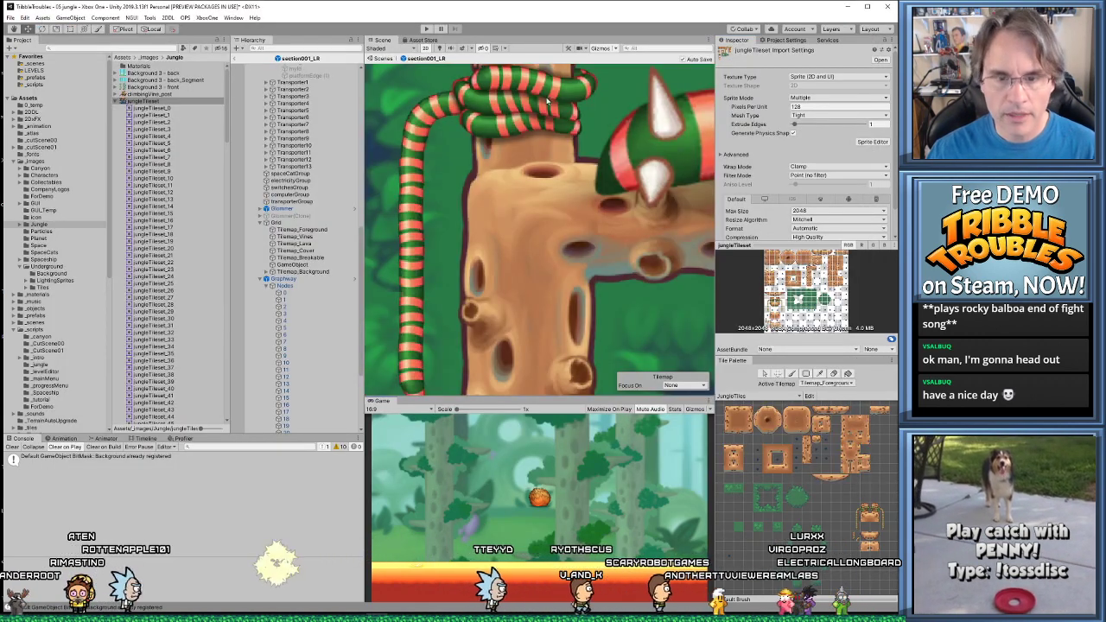
left_click(516, 200)
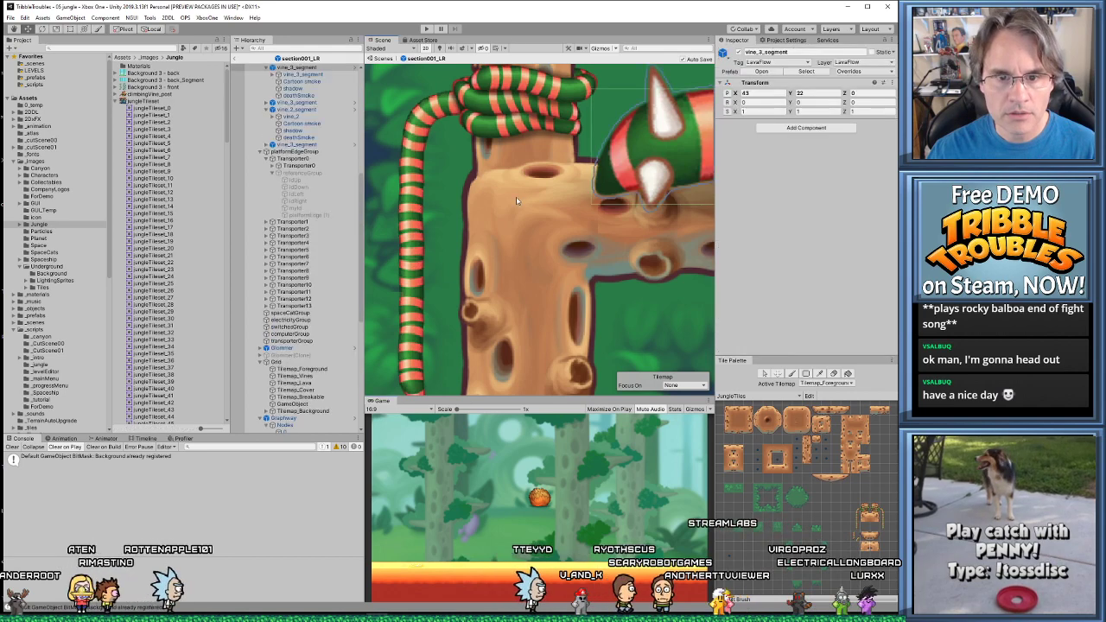
left_click(493, 253)
scroll(519, 281, "up", 1)
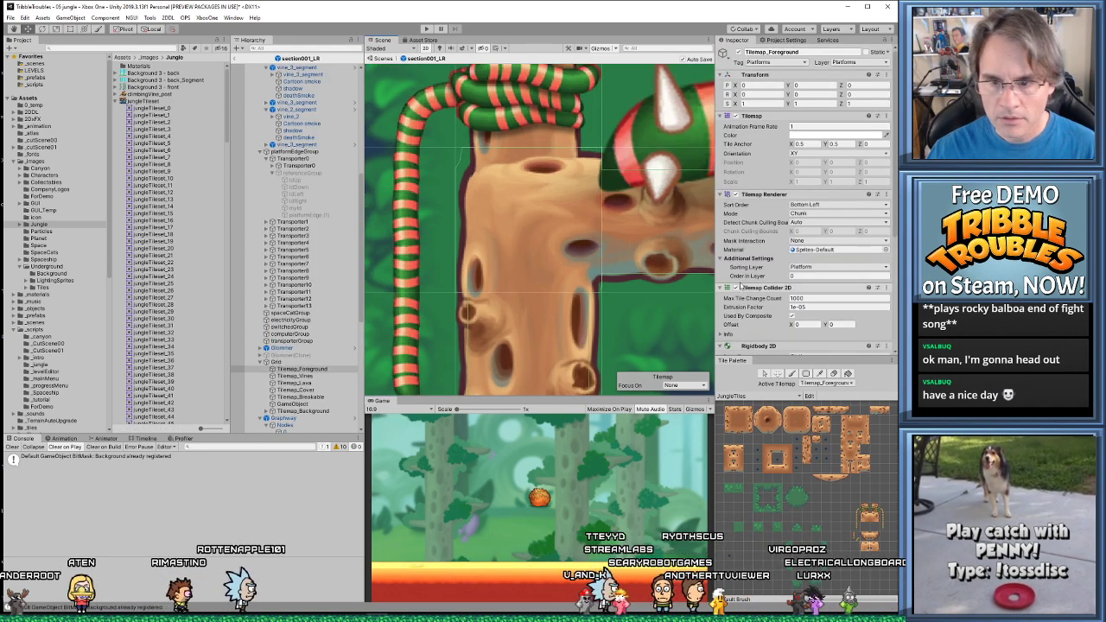
scroll(740, 172, "down", 3)
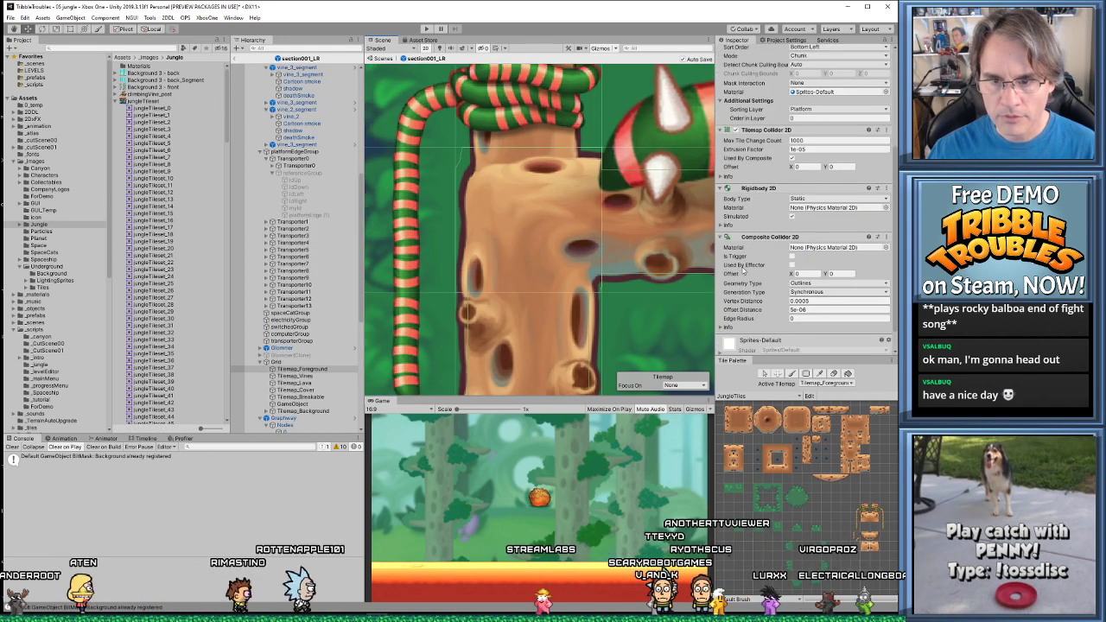
left_click(736, 130)
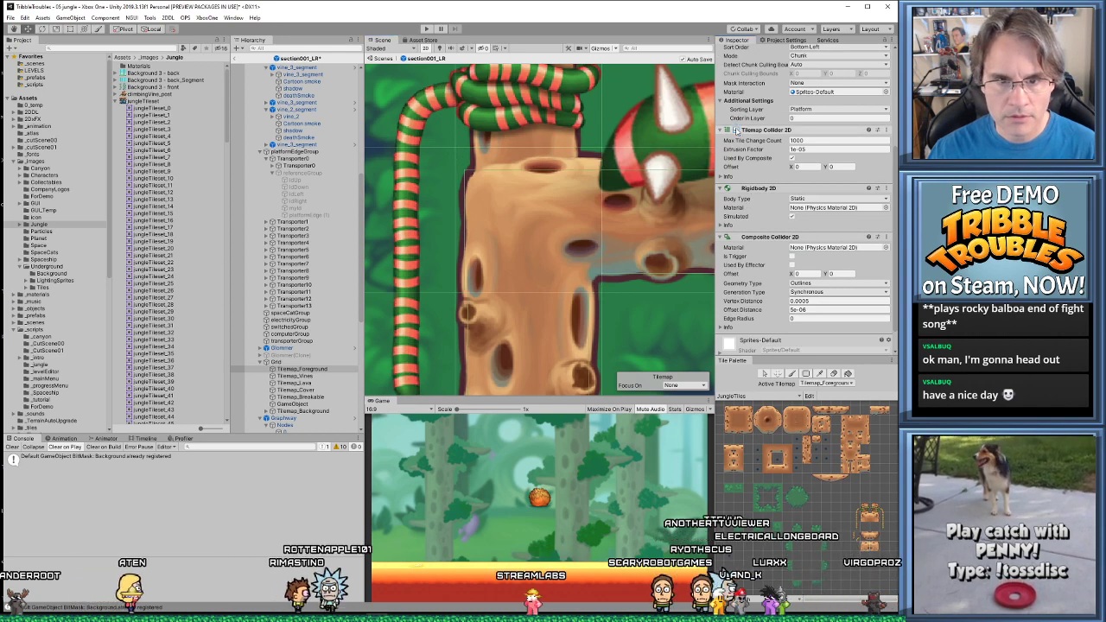
scroll(595, 186, "up", 8)
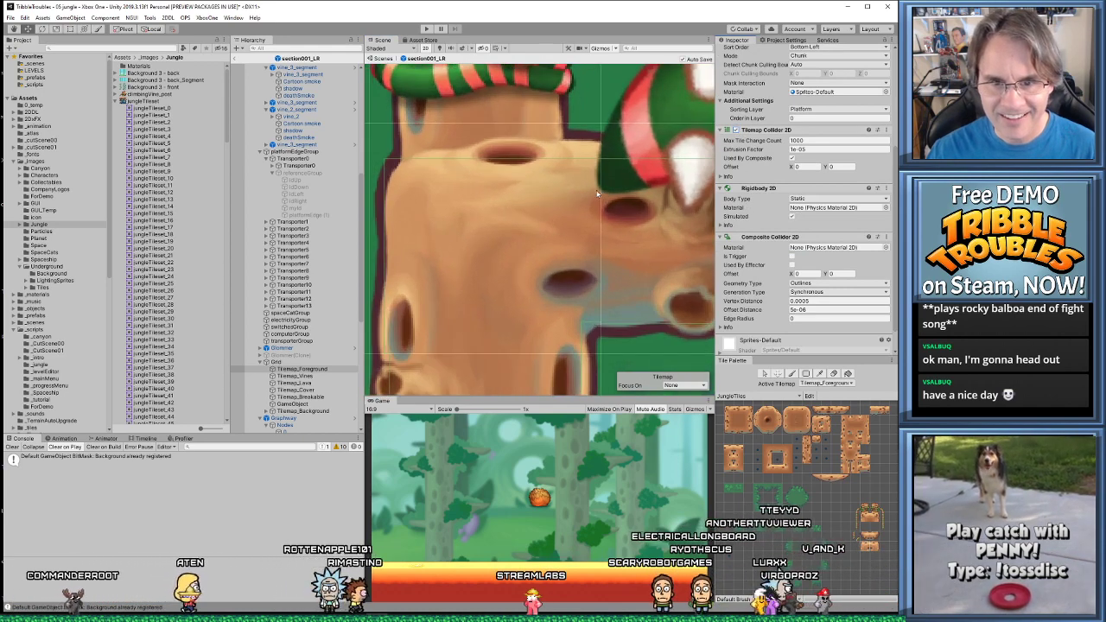
scroll(579, 205, "down", 6)
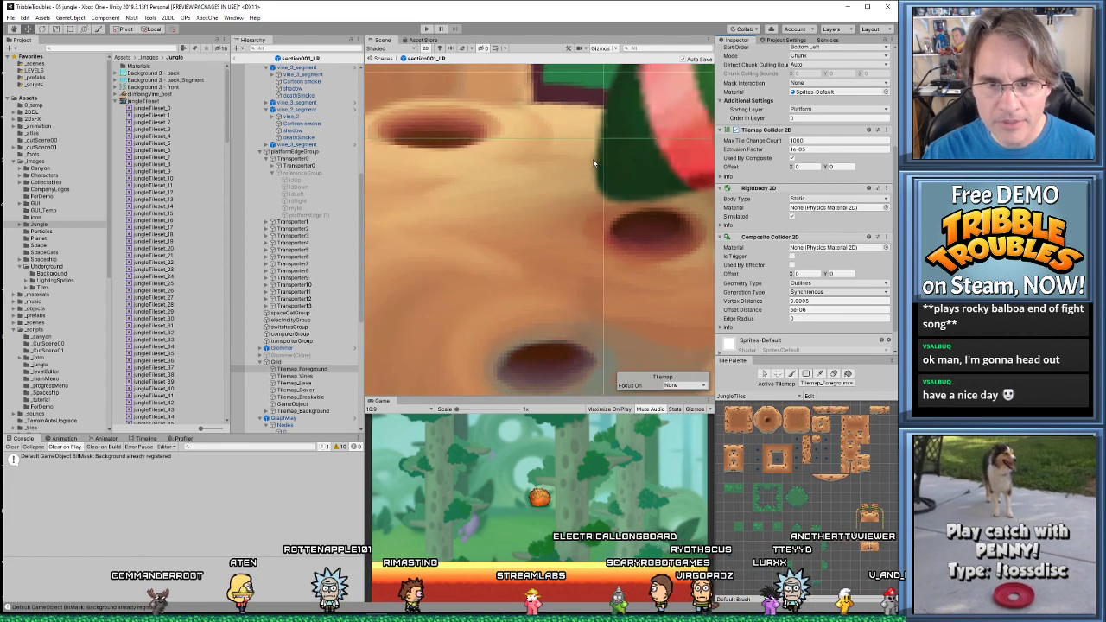
scroll(514, 311, "up", 6)
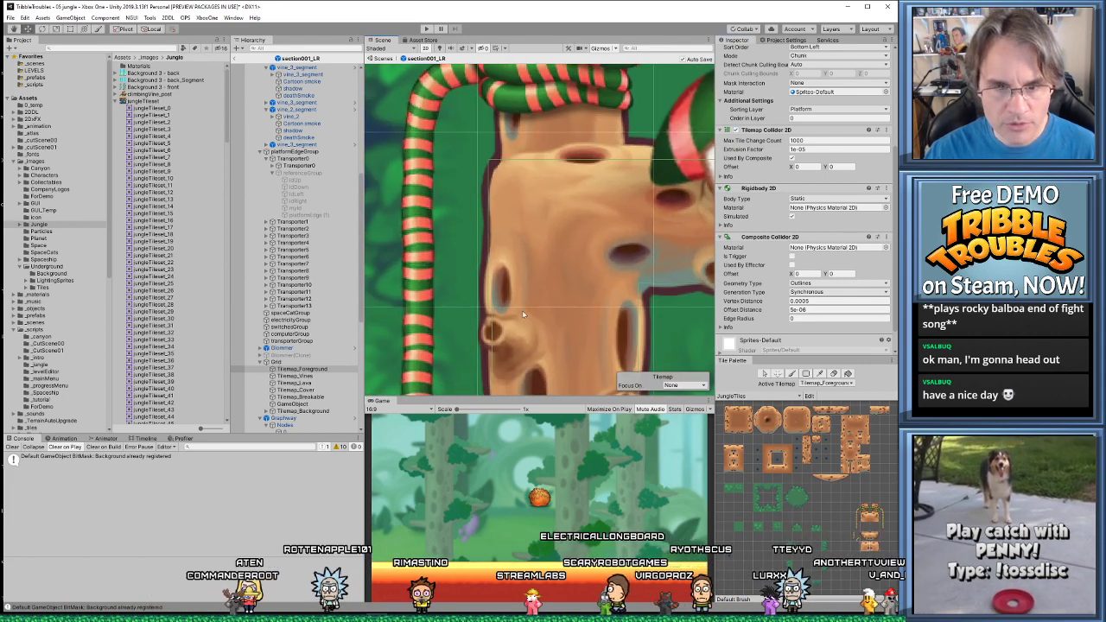
scroll(511, 314, "up", 6)
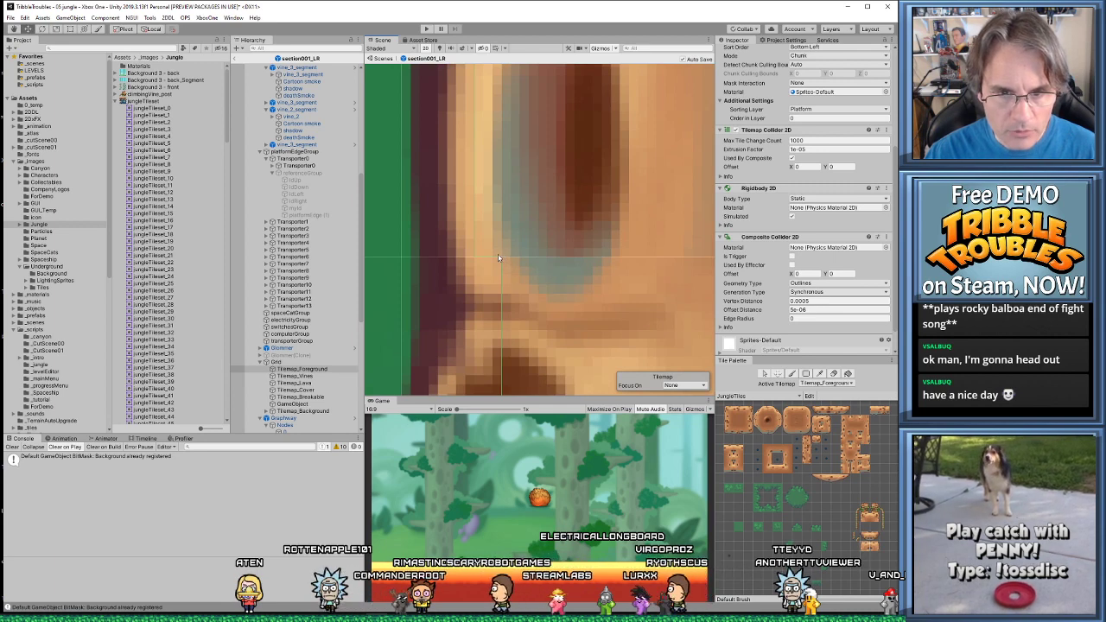
scroll(501, 263, "down", 4)
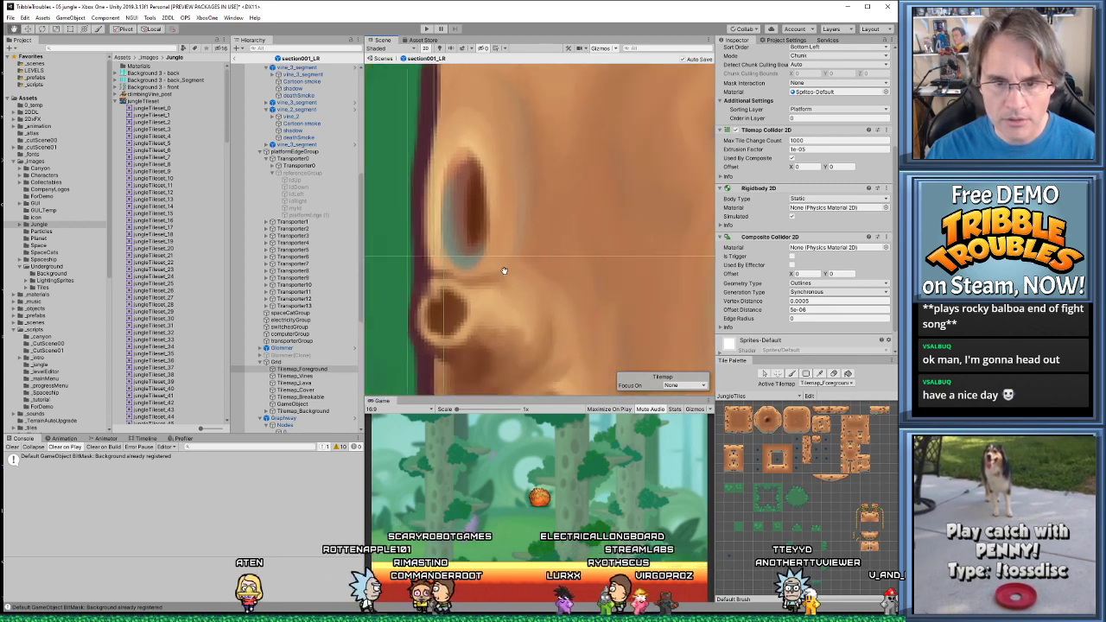
middle_click_drag(504, 270, 556, 259)
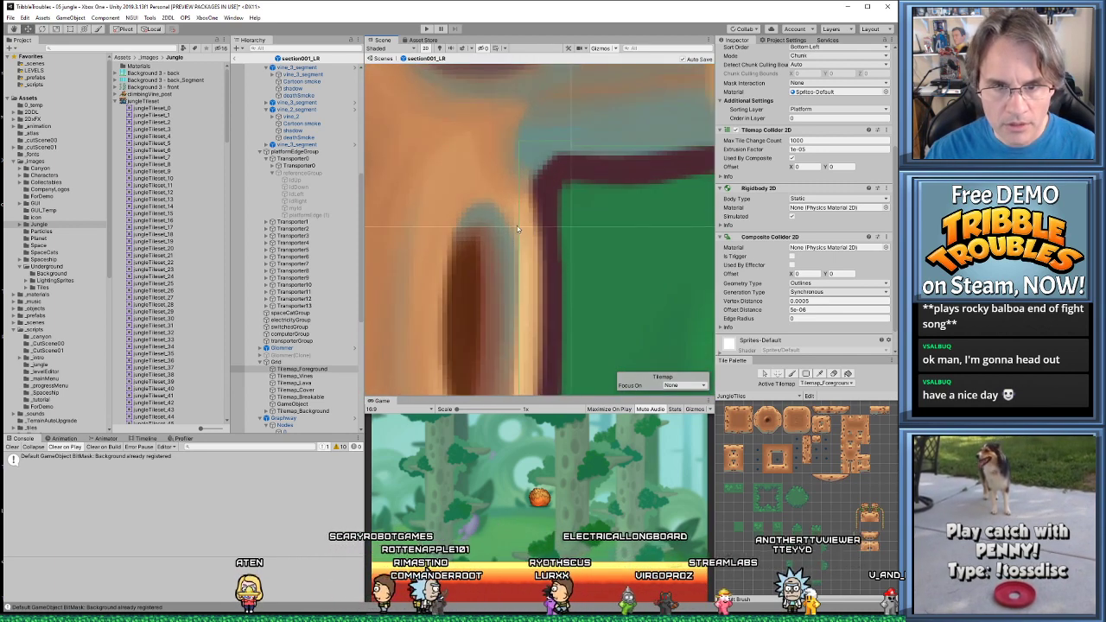
middle_click_drag(516, 226, 562, 191)
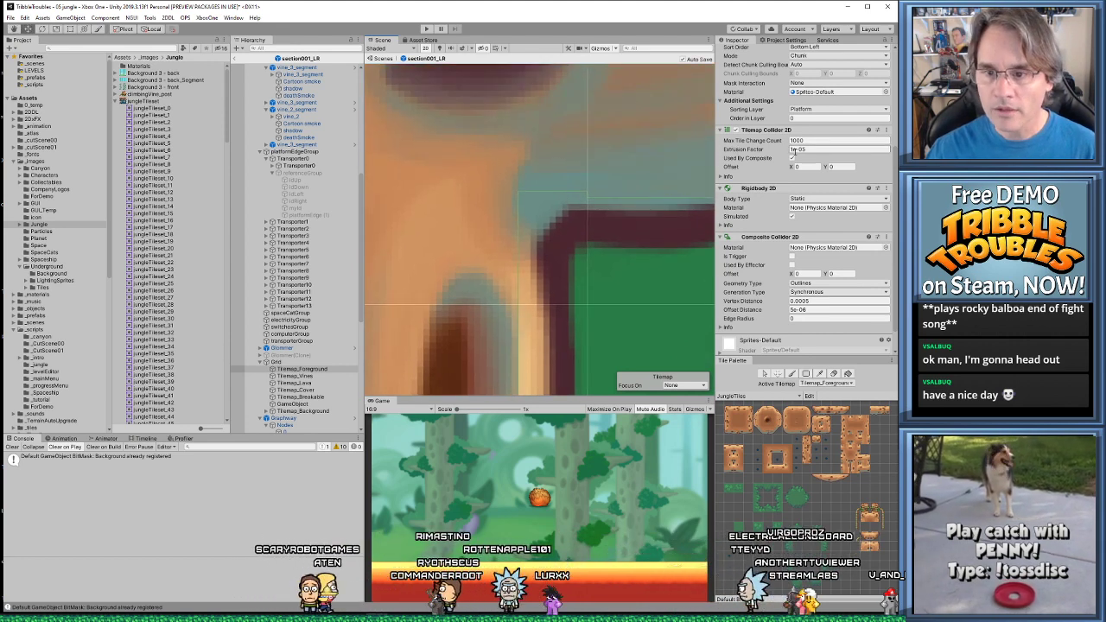
Reopen the jungleTileset sheet in the Sprite Editor and select the trunk sprite jungleTileset_225
double_click(159, 104)
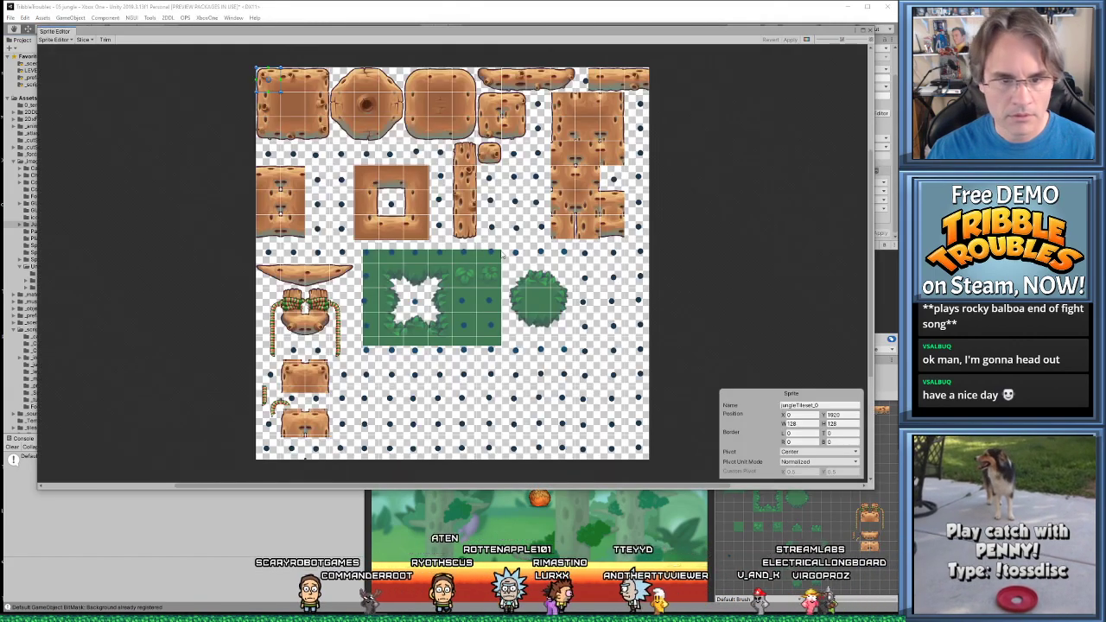
scroll(300, 417, "up", 5)
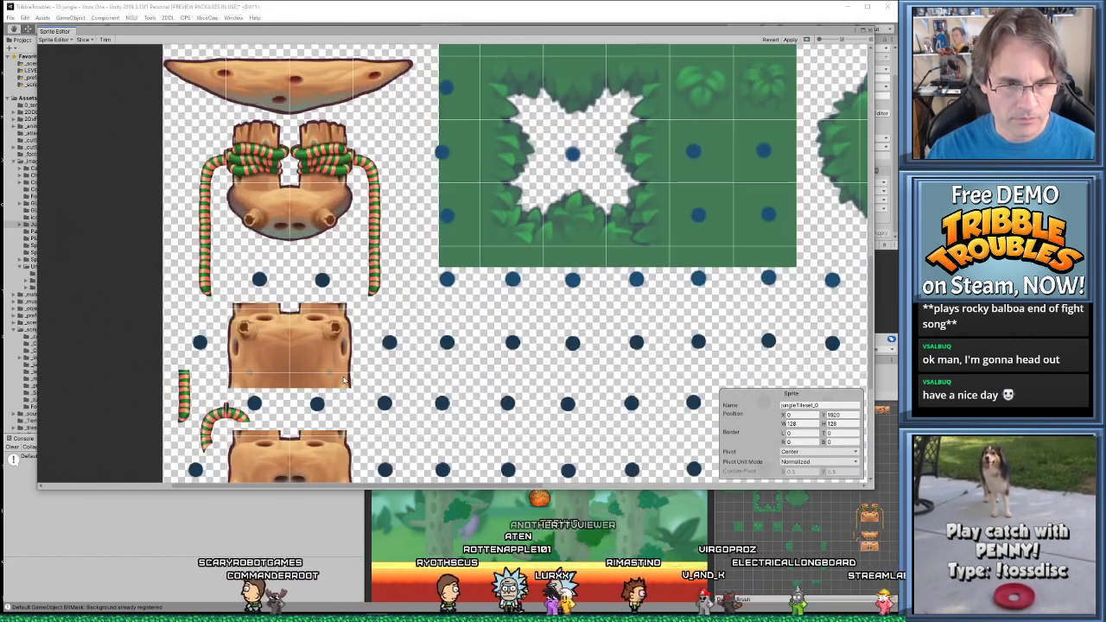
middle_click_drag(344, 380, 559, 122)
scroll(495, 228, "up", 5)
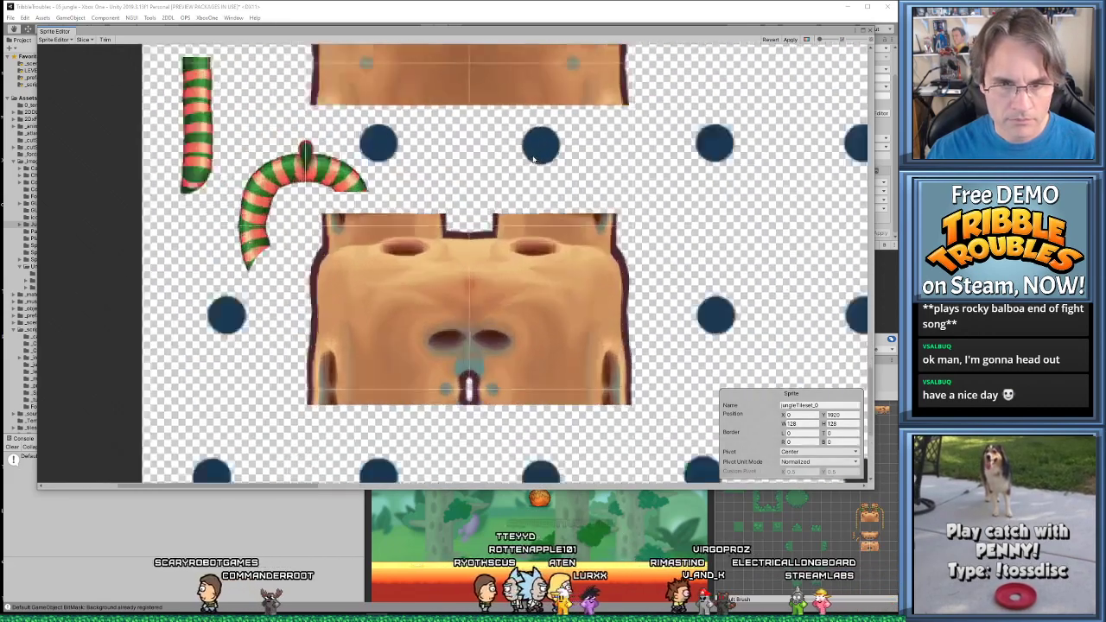
scroll(495, 227, "up", 3)
left_click(445, 272)
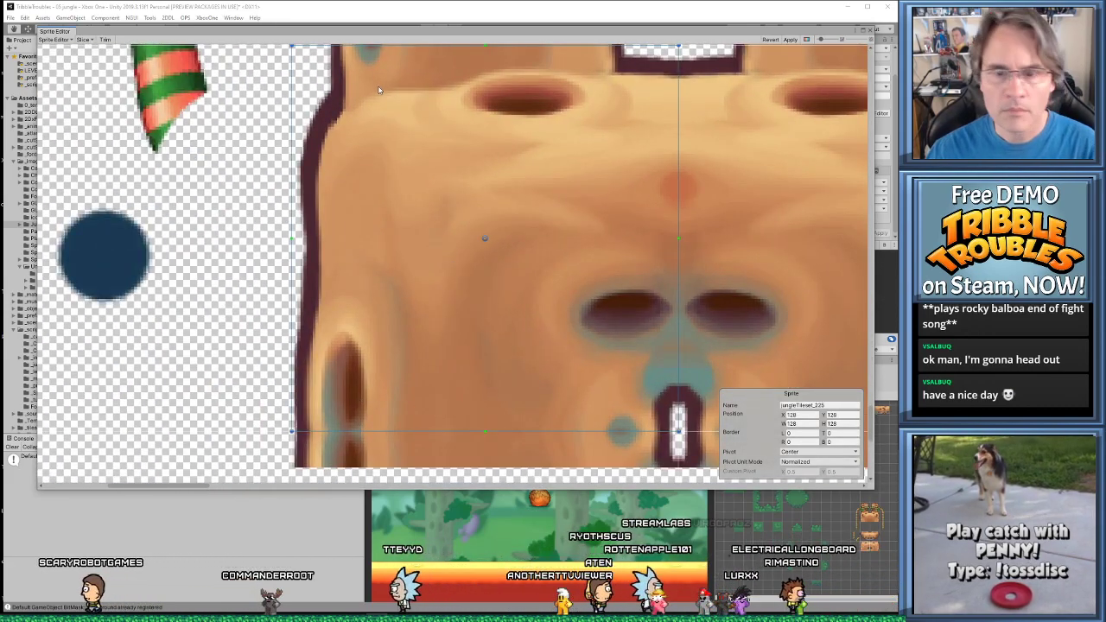
Switch to Custom Physics Shape mode, discarding the unapplied changes
left_click(55, 39)
left_click(70, 67)
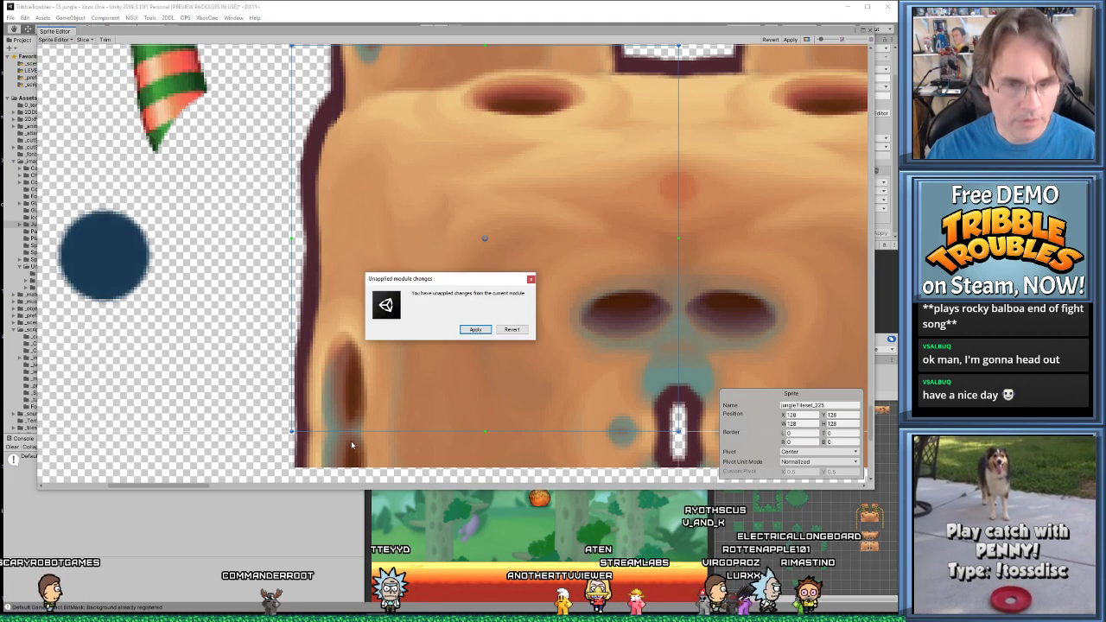
left_click(511, 330)
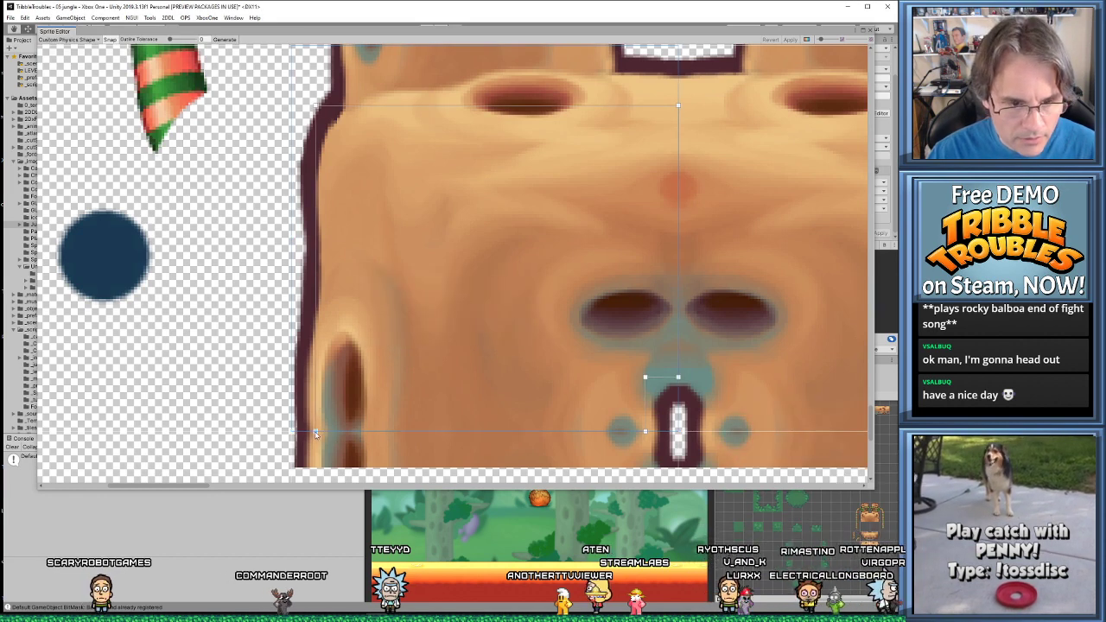
Move the bottom-left and top-left outline points inward and lower the points beside the slot
left_click_drag(315, 434, 322, 431)
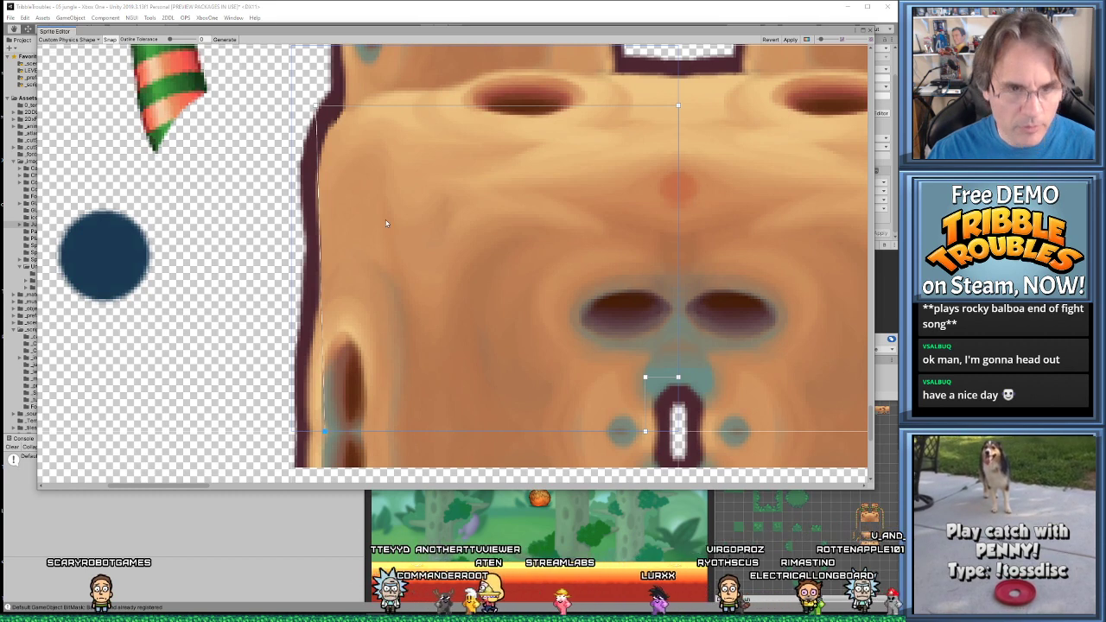
left_click(318, 106)
left_click_drag(318, 105, 325, 108)
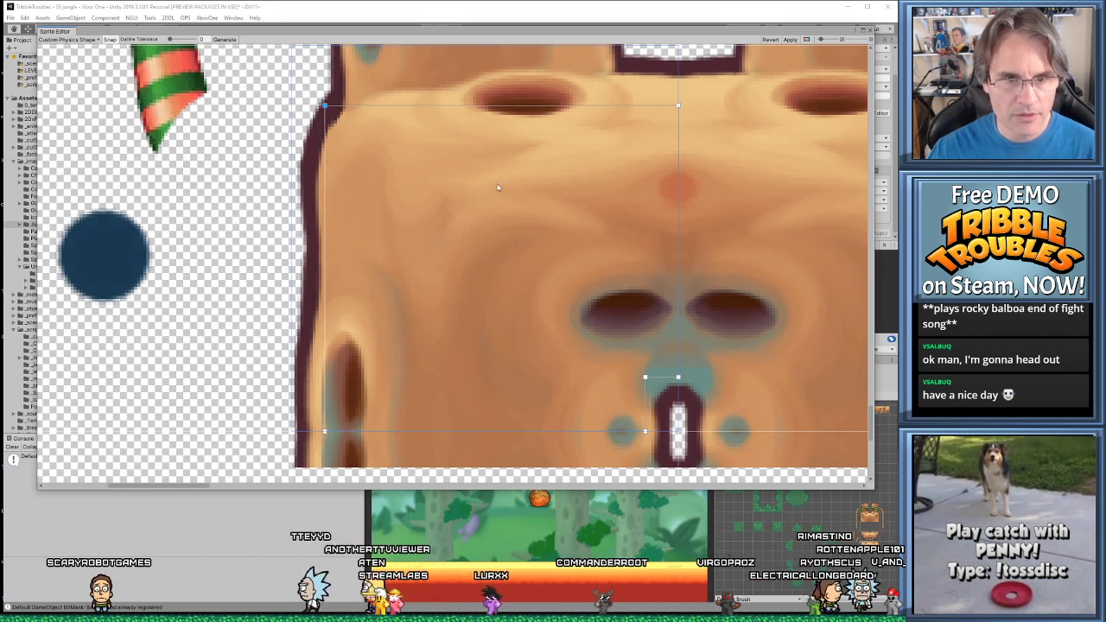
scroll(643, 338, "up", 6)
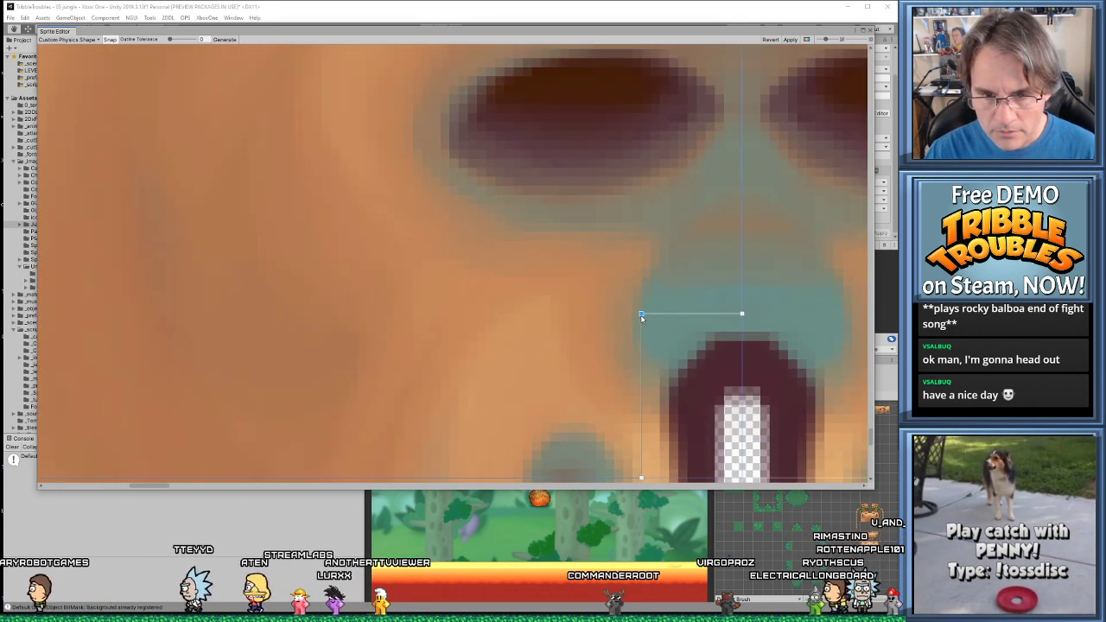
left_click_drag(640, 314, 640, 322)
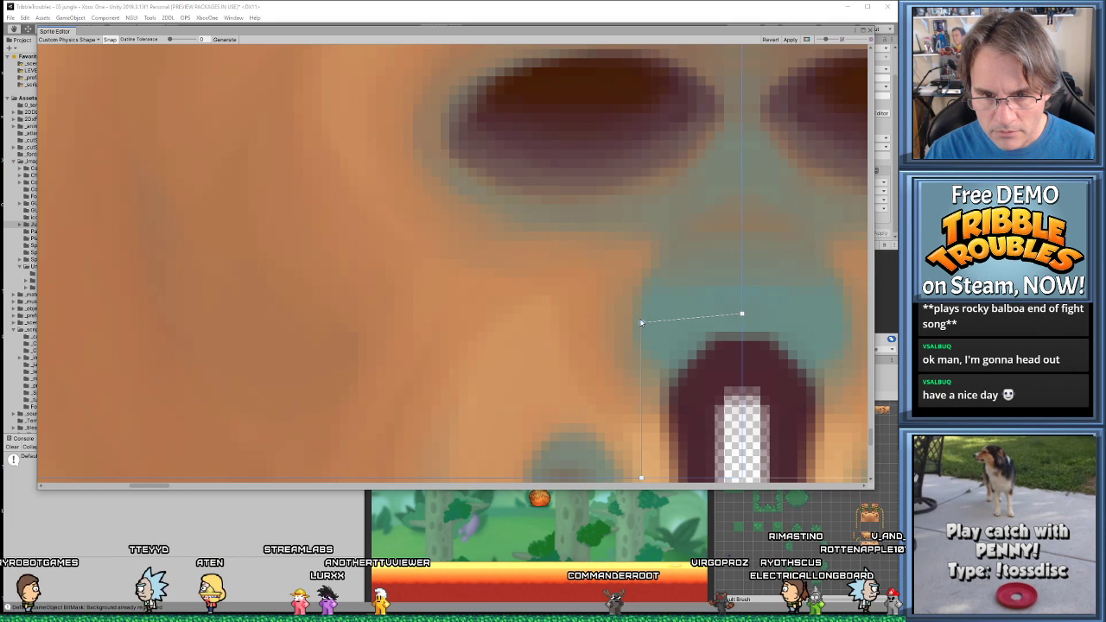
left_click(742, 315)
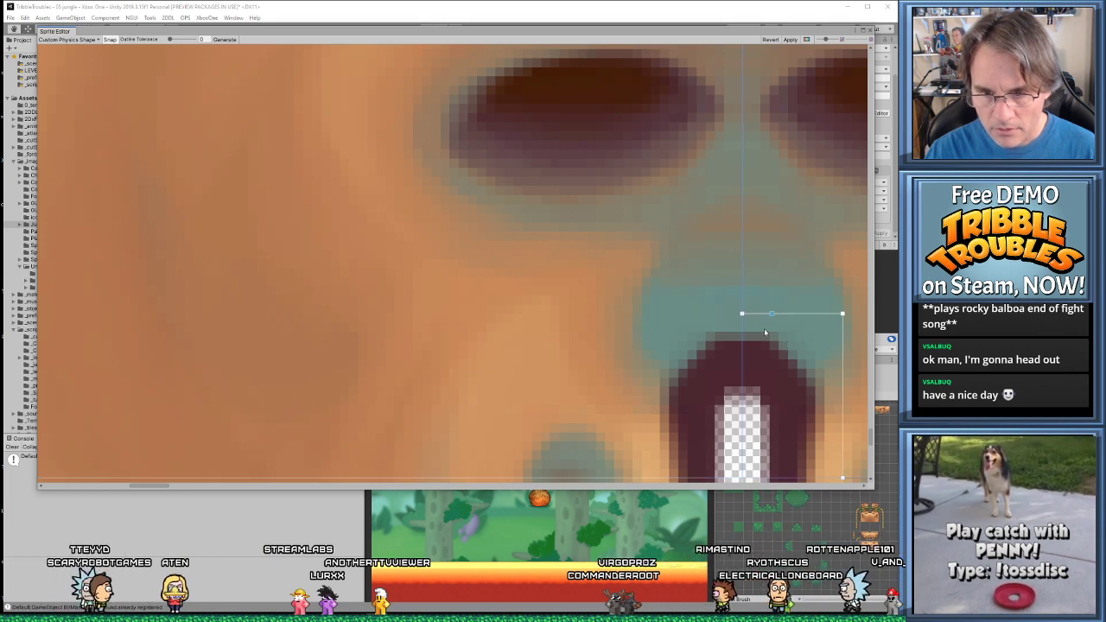
mouse_move(741, 314)
left_mouse_down()
mouse_move(642, 320)
mouse_move(741, 322)
left_mouse_up()
Pull the right outline point to the slot edge, undo an extra point, and close the Sprite Editor
left_click_drag(842, 315, 642, 321)
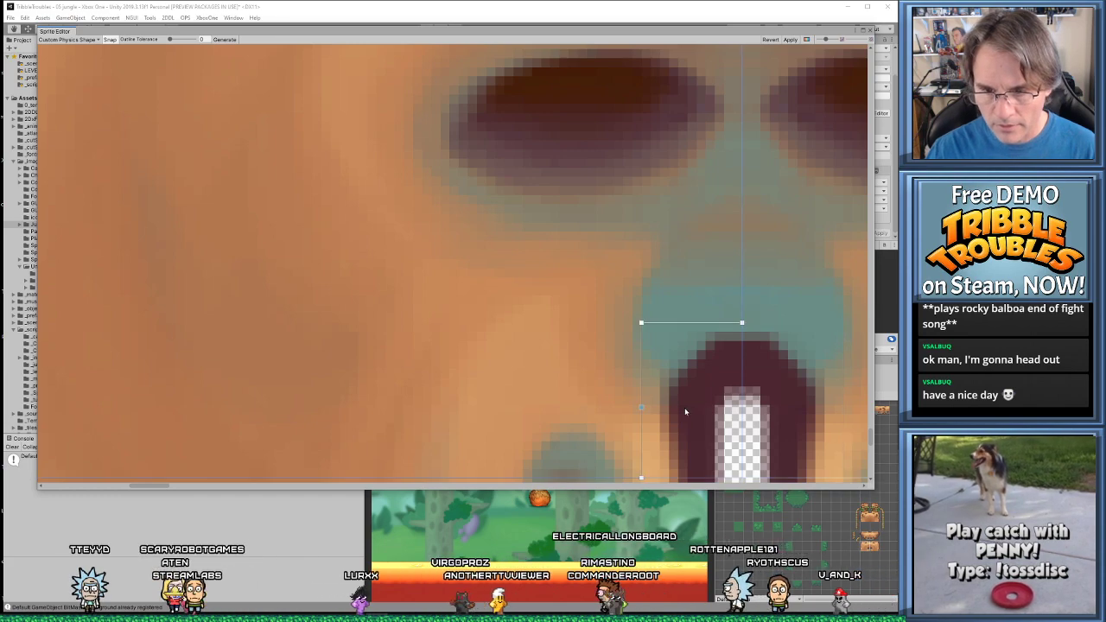
scroll(534, 303, "up", 2)
scroll(534, 303, "down", 2)
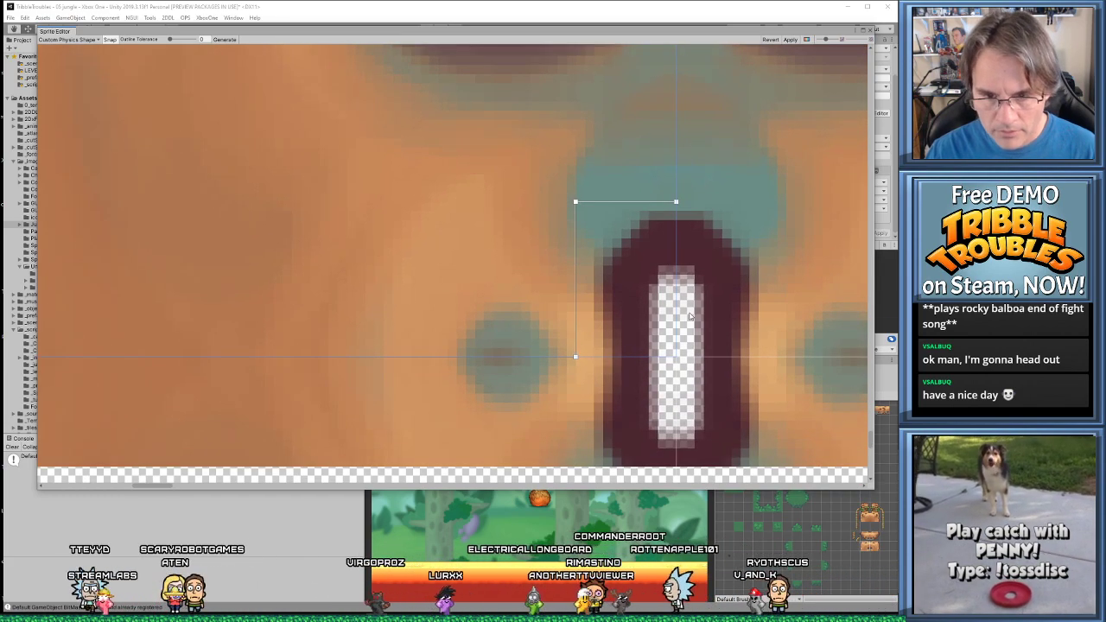
scroll(705, 317, "down", 4)
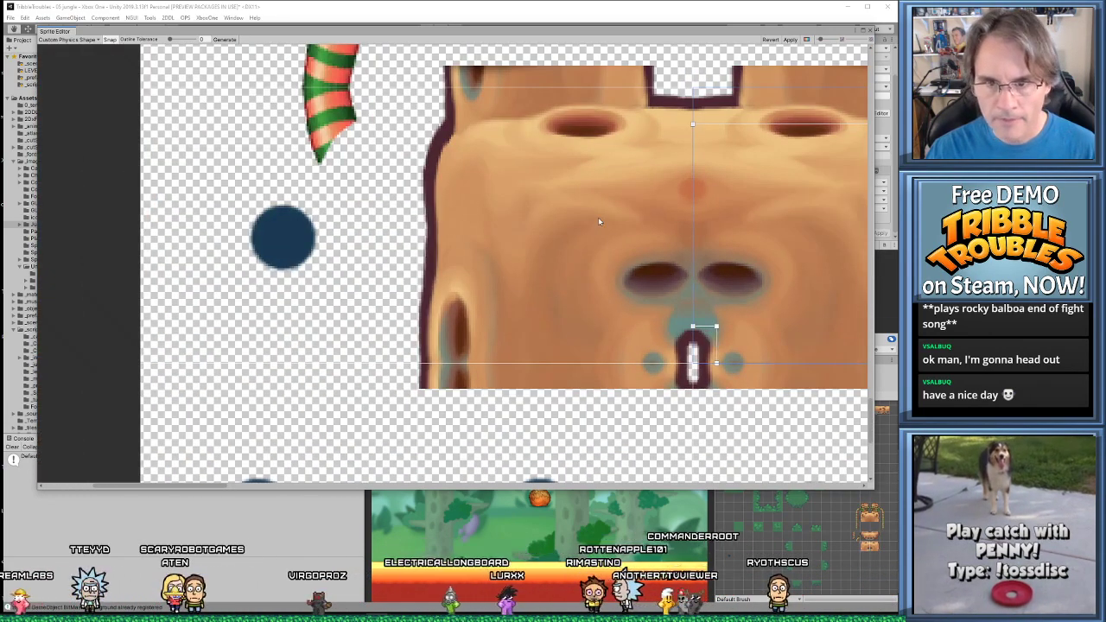
key("ctrl+z")
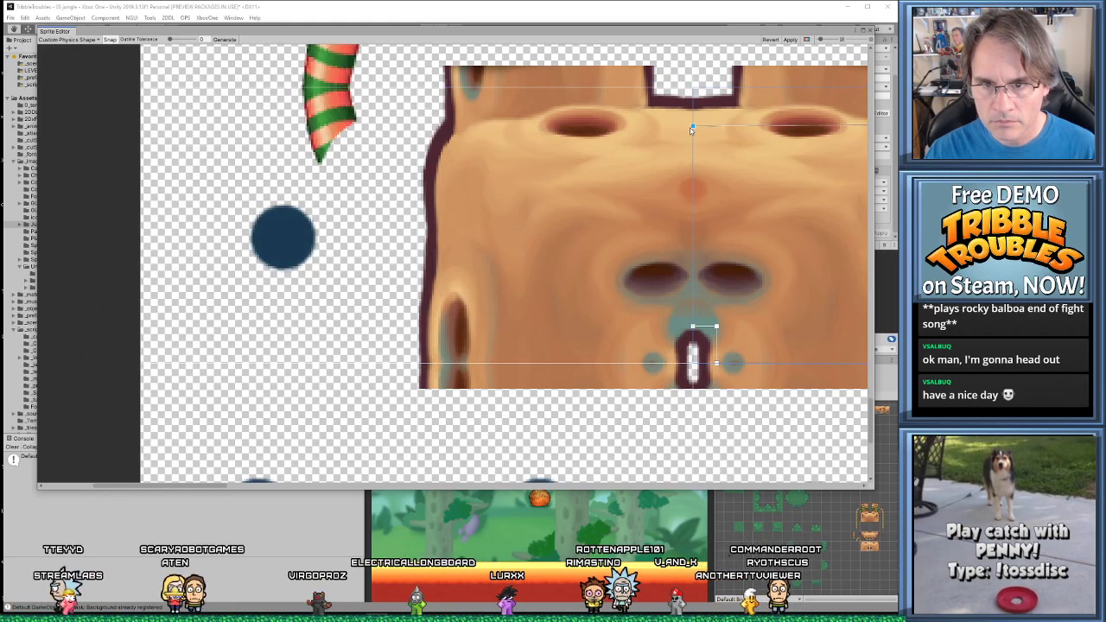
mouse_move(692, 128)
left_mouse_down()
mouse_move(708, 175)
mouse_move(696, 131)
left_mouse_up()
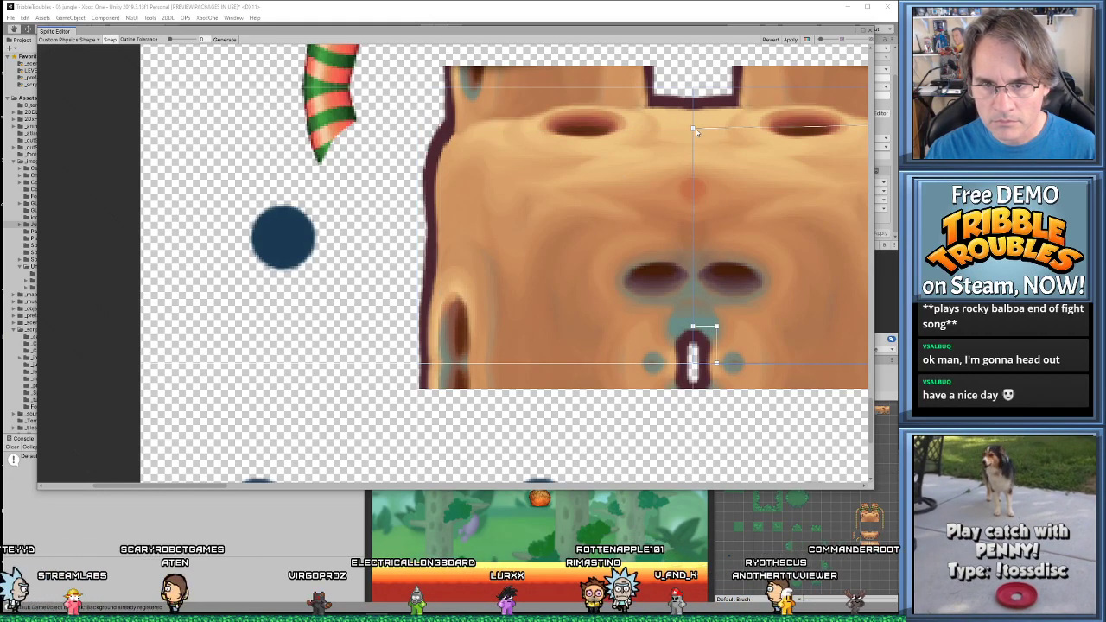
scroll(748, 159, "right", 5)
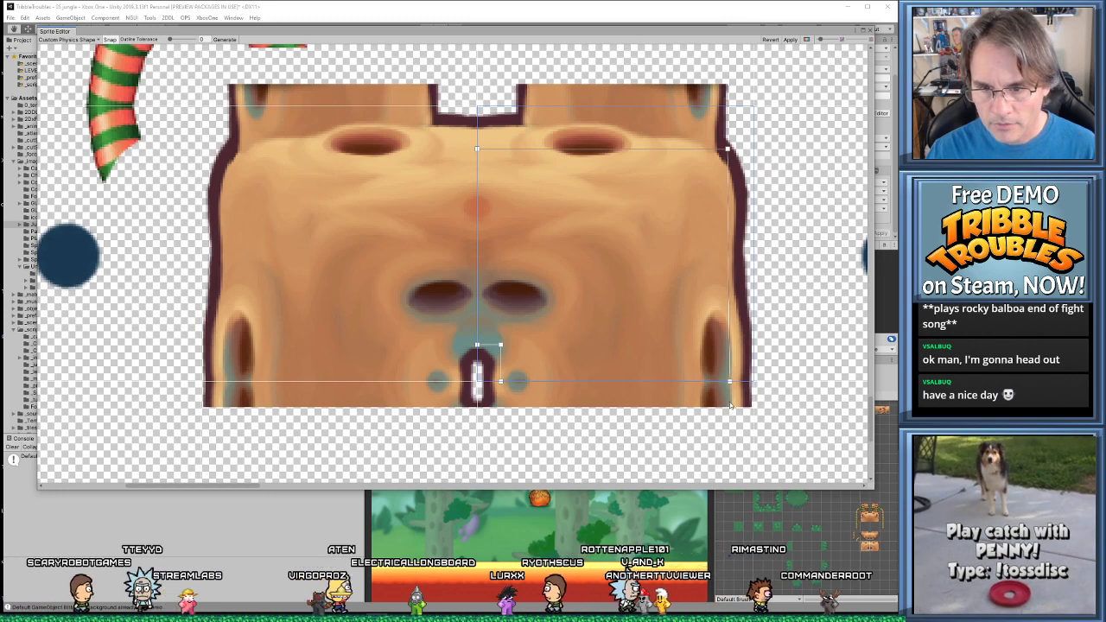
scroll(728, 384, "down", 2)
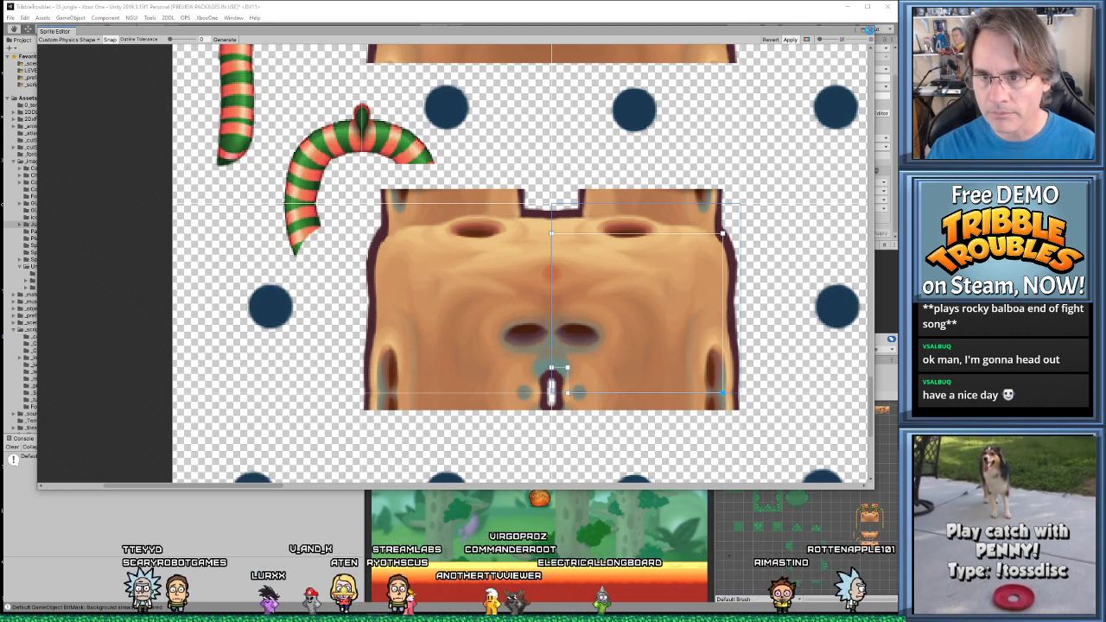
left_click(869, 29)
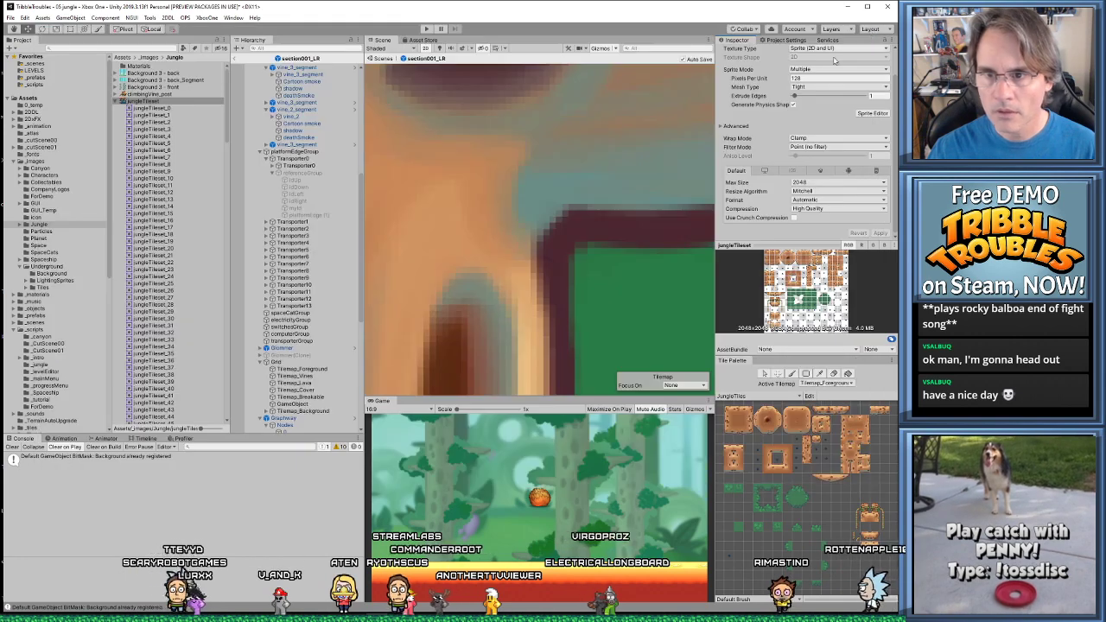
Select the foreground tilemap holding the trunk and center the trunk in the Scene view
scroll(579, 253, "down", 10)
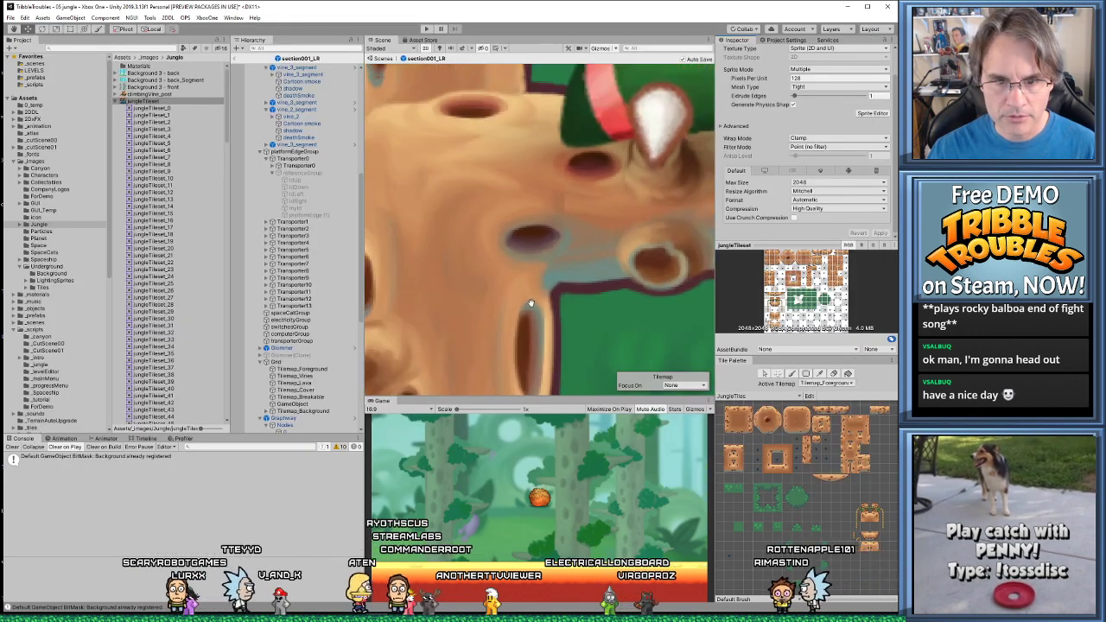
scroll(613, 265, "down", 5)
left_click(534, 314)
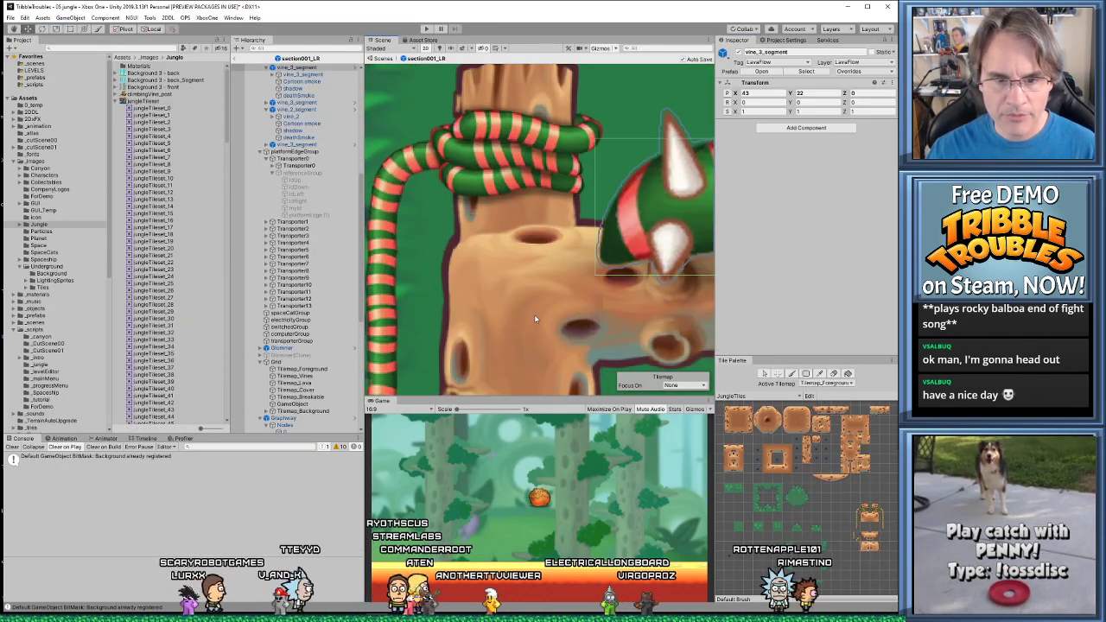
left_click(481, 313)
left_click_drag(485, 316, 604, 247)
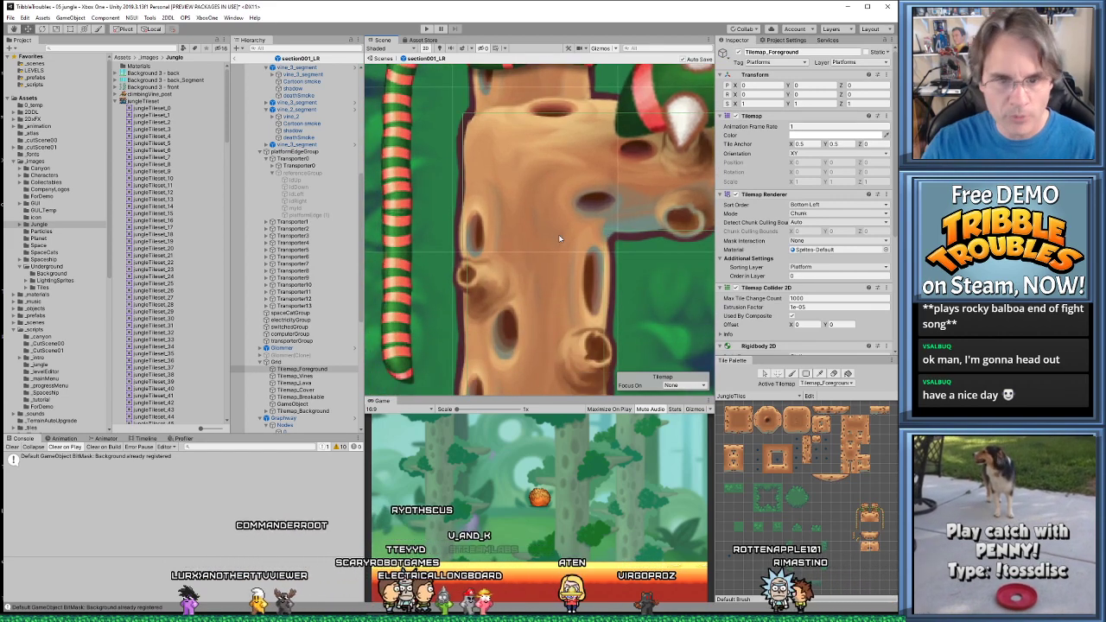
Pan and zoom the Scene view past the second trunk to an empty dark area
scroll(558, 235, "up", 4)
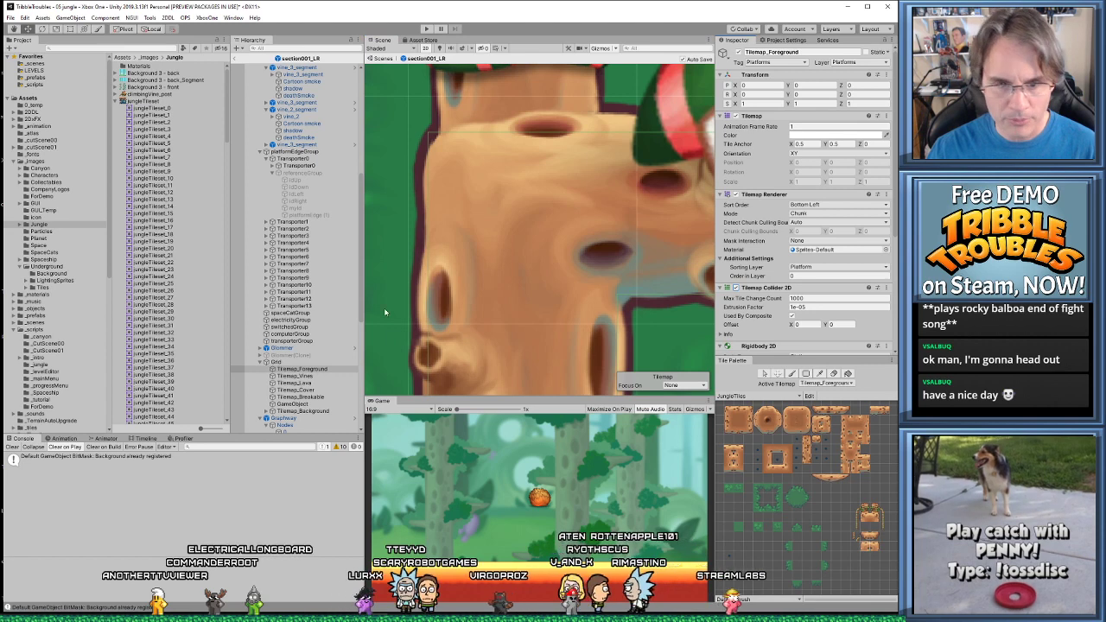
scroll(446, 311, "up", 2)
middle_click_drag(447, 311, 497, 198)
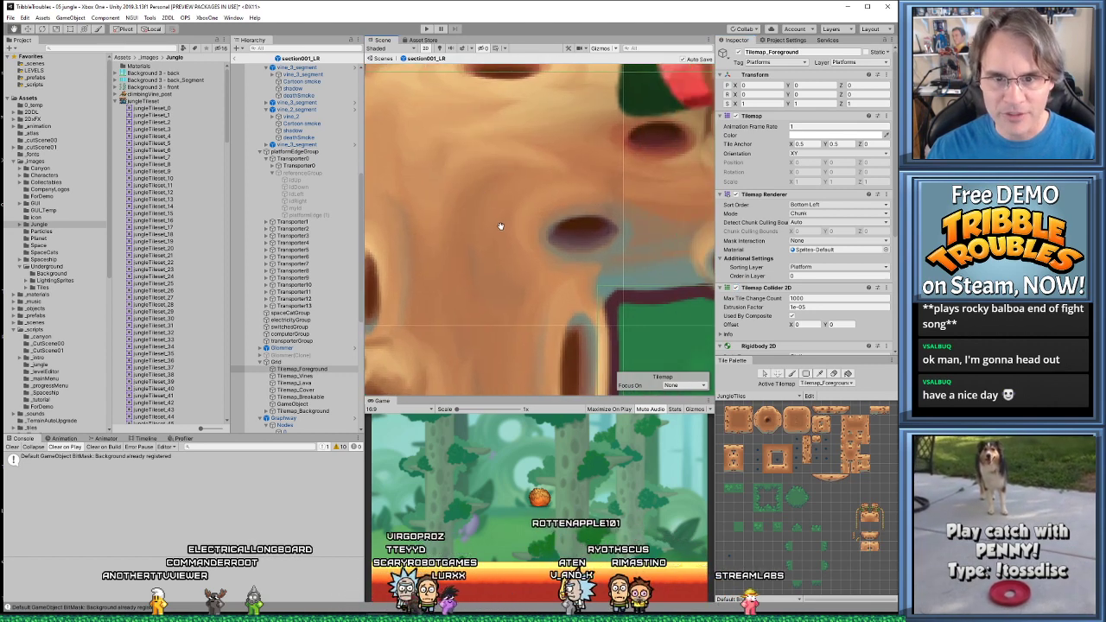
scroll(502, 233, "down", 6)
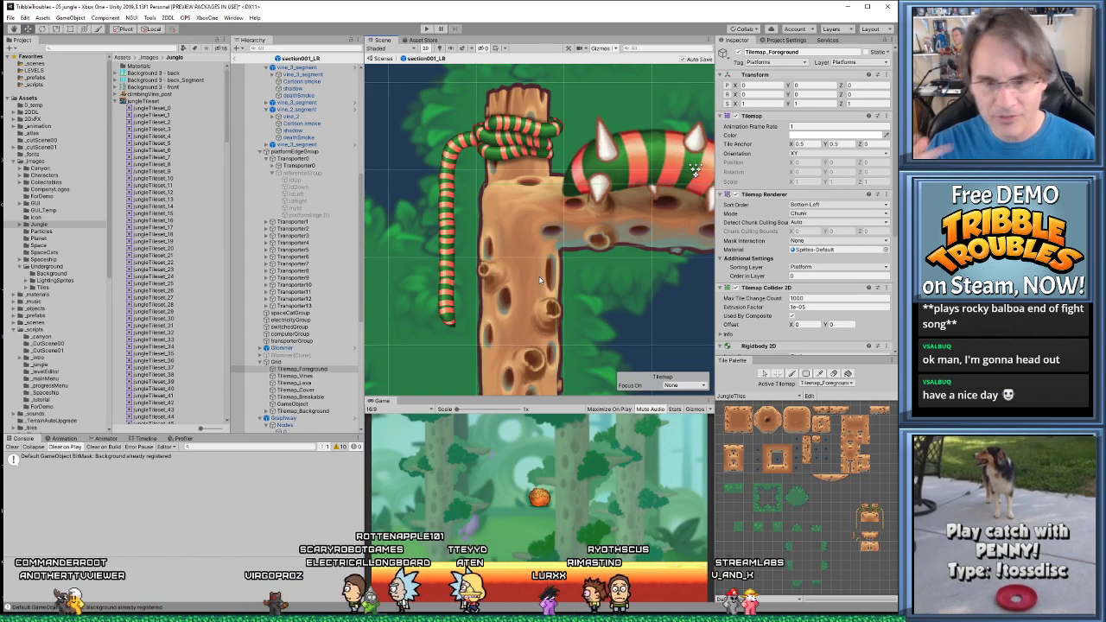
scroll(449, 233, "down", 2)
middle_click_drag(449, 233, 640, 259)
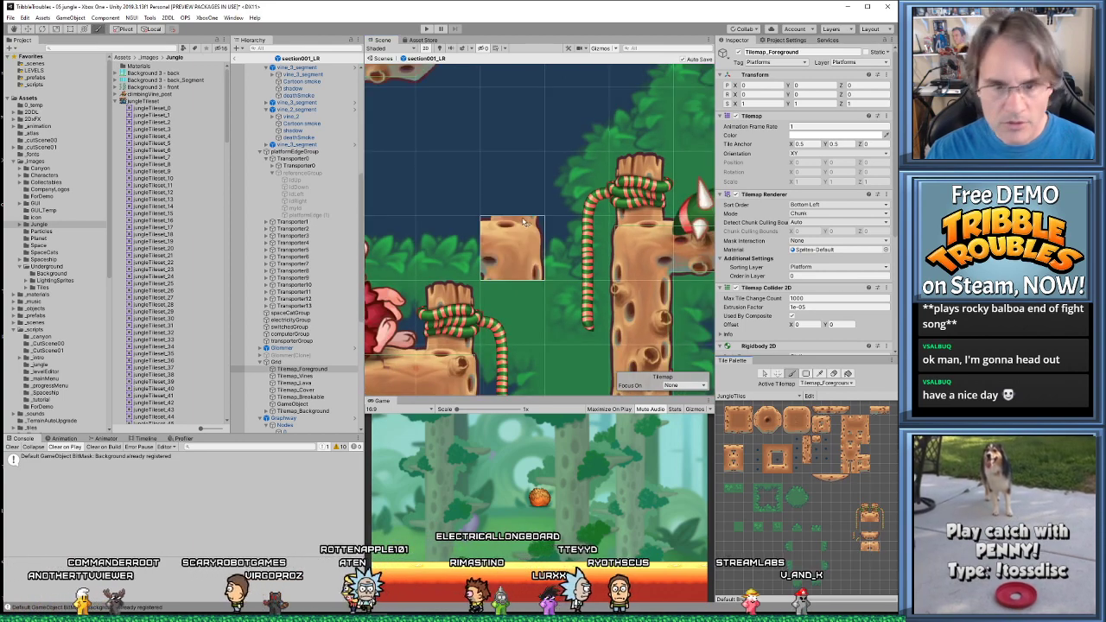
scroll(538, 155, "down", 3)
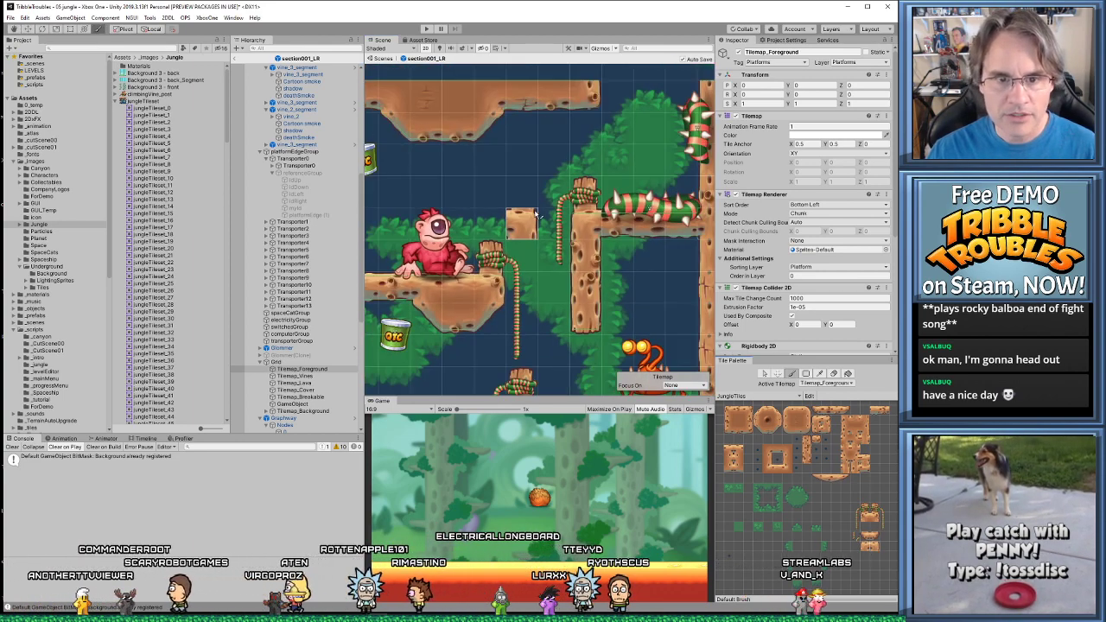
mouse_move(537, 155)
middle_mouse_down()
mouse_move(579, 157)
mouse_move(549, 250)
middle_mouse_up()
Paint a post tile, a larger post block below it and a corner tile to its left
scroll(596, 242, "up", 5)
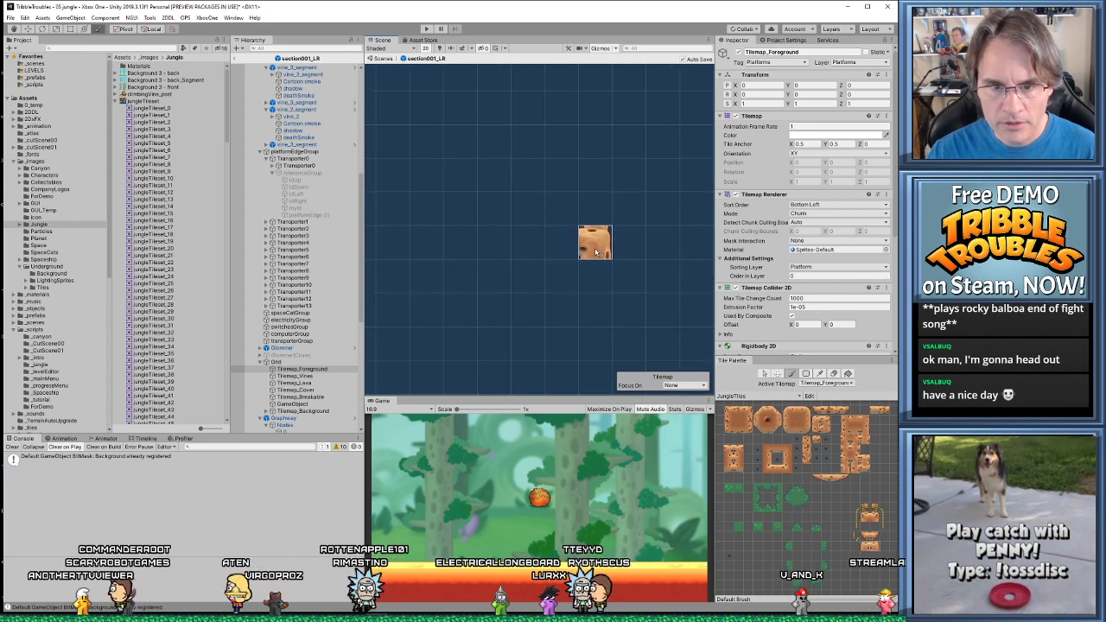
left_click(603, 240)
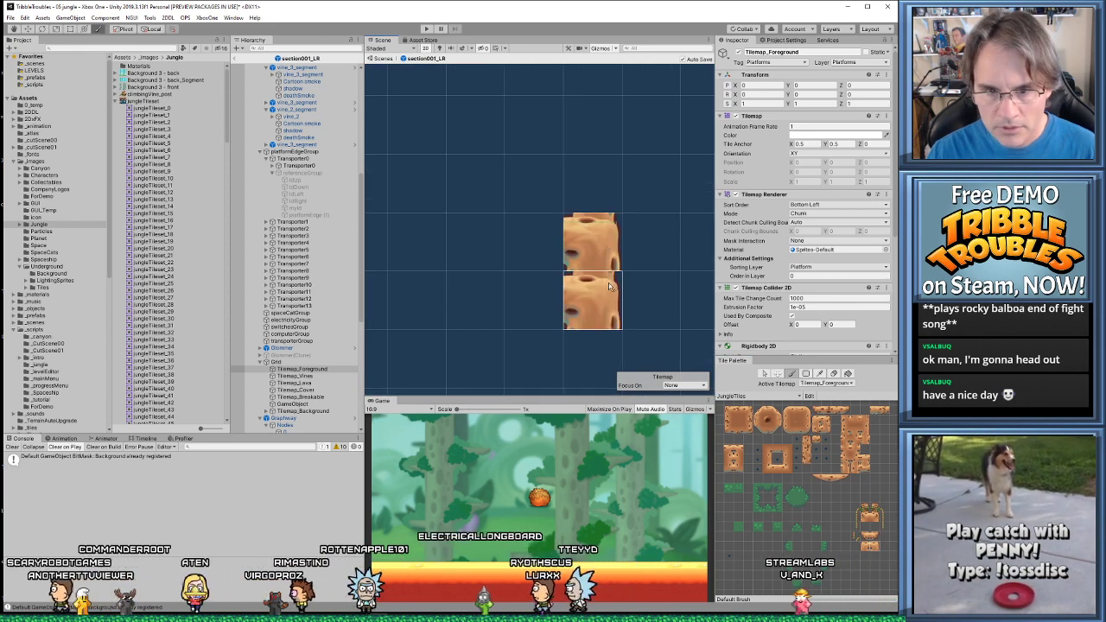
left_click(800, 431)
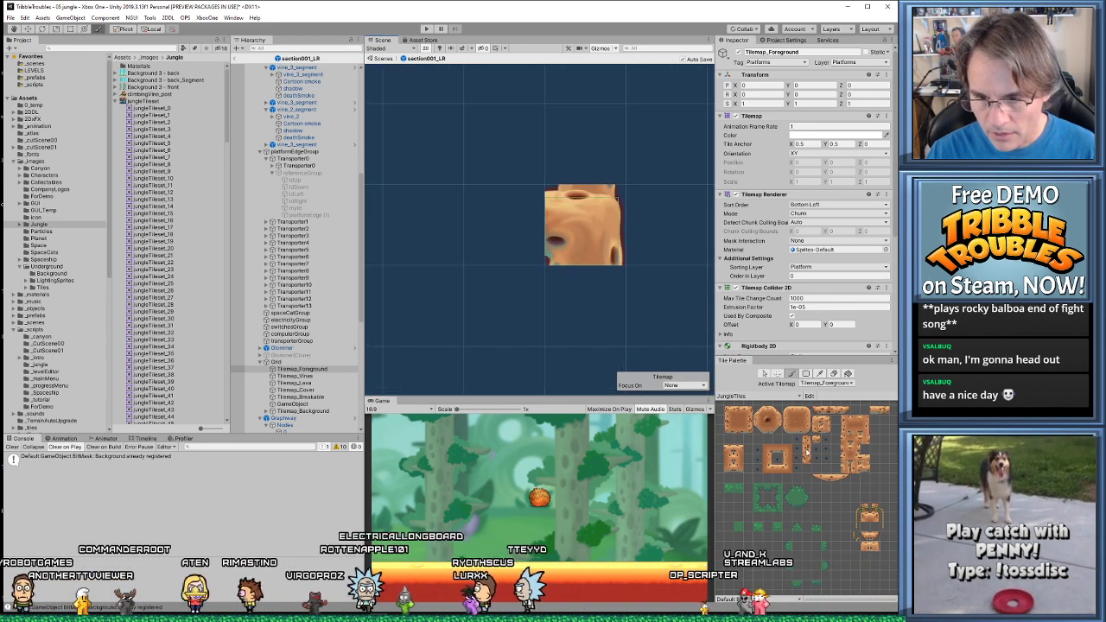
left_click(602, 317)
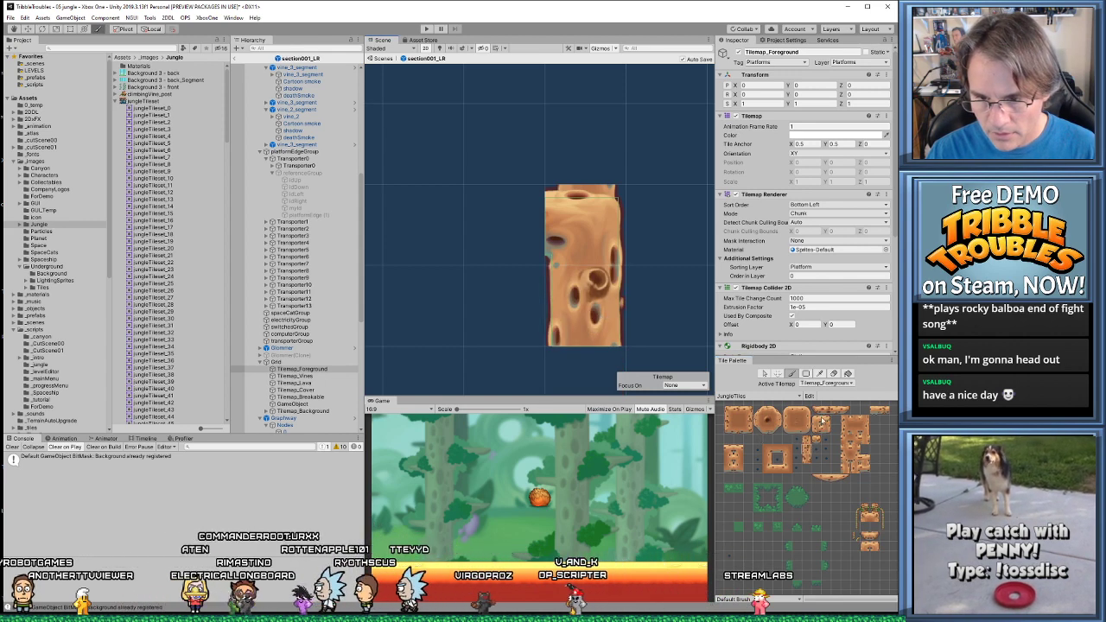
left_click(504, 225)
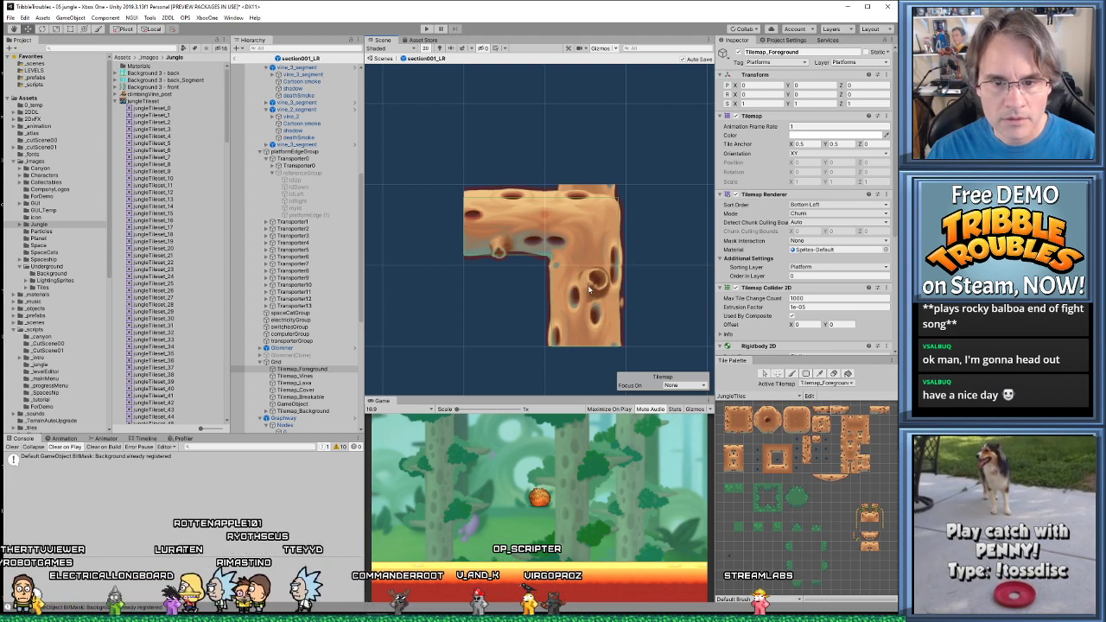
Zoom in to inspect the post's holes and tile seams, then select the jungleTileset texture
scroll(589, 289, "up", 5)
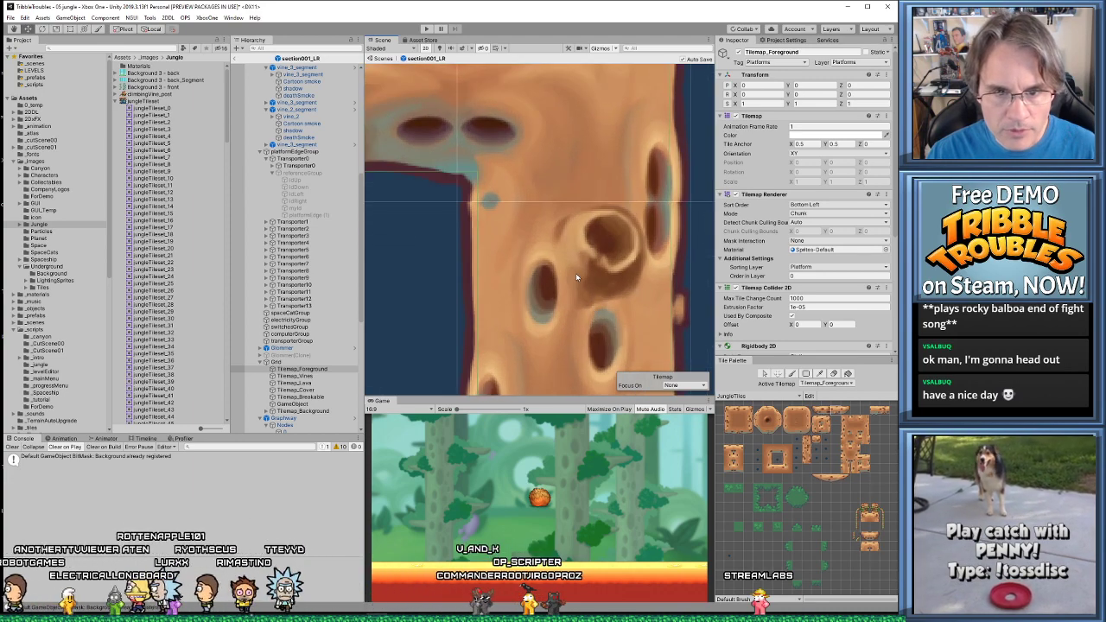
scroll(553, 259, "up", 6)
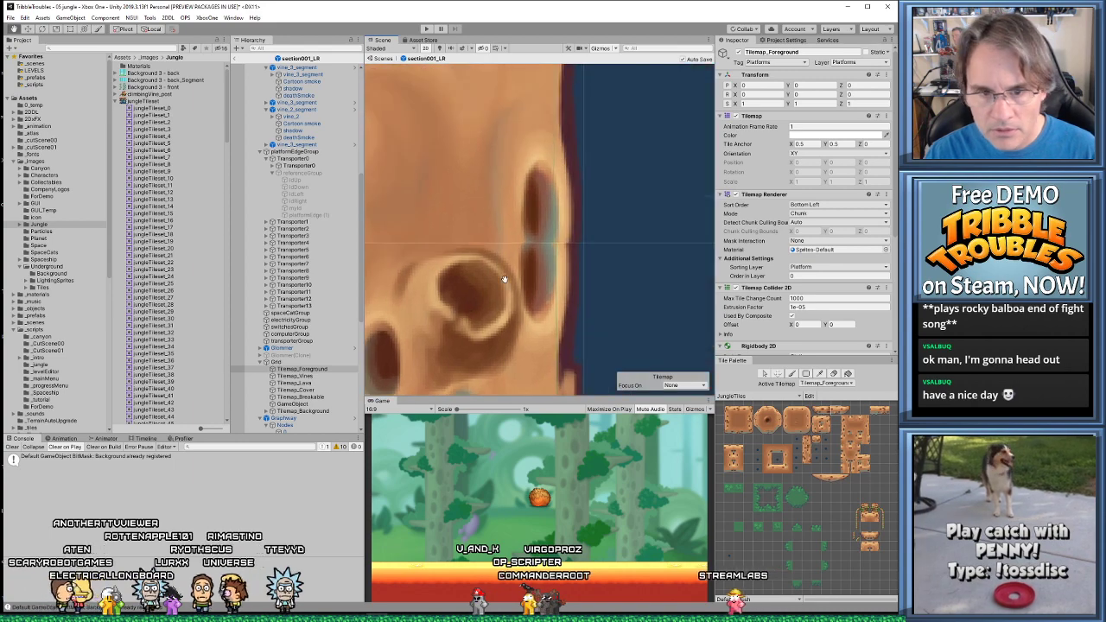
scroll(504, 278, "up", 5)
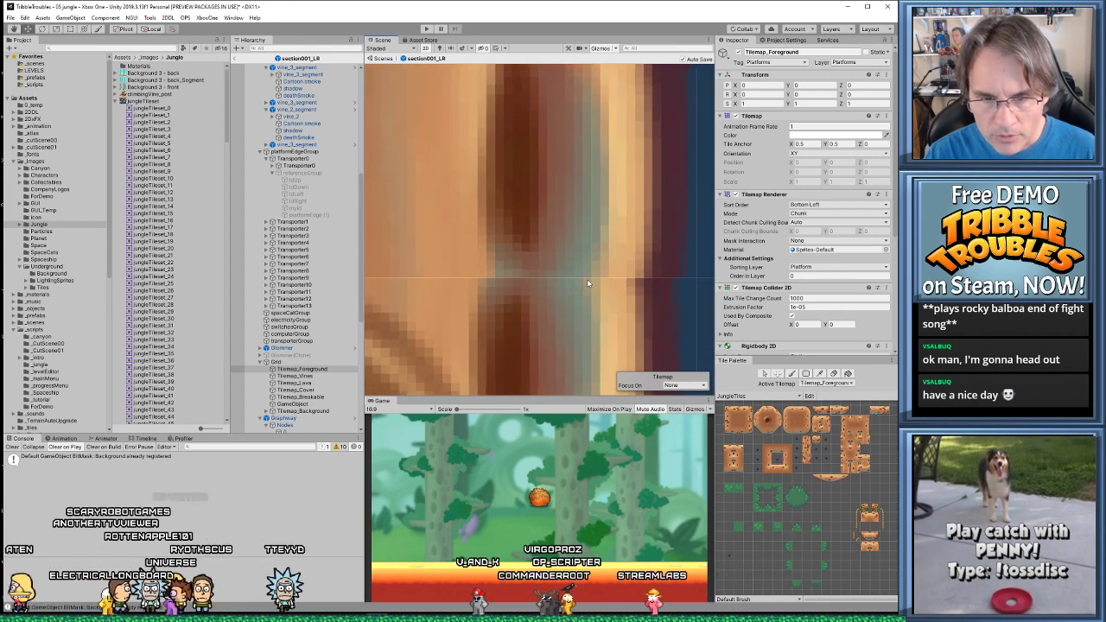
scroll(553, 288, "down", 6)
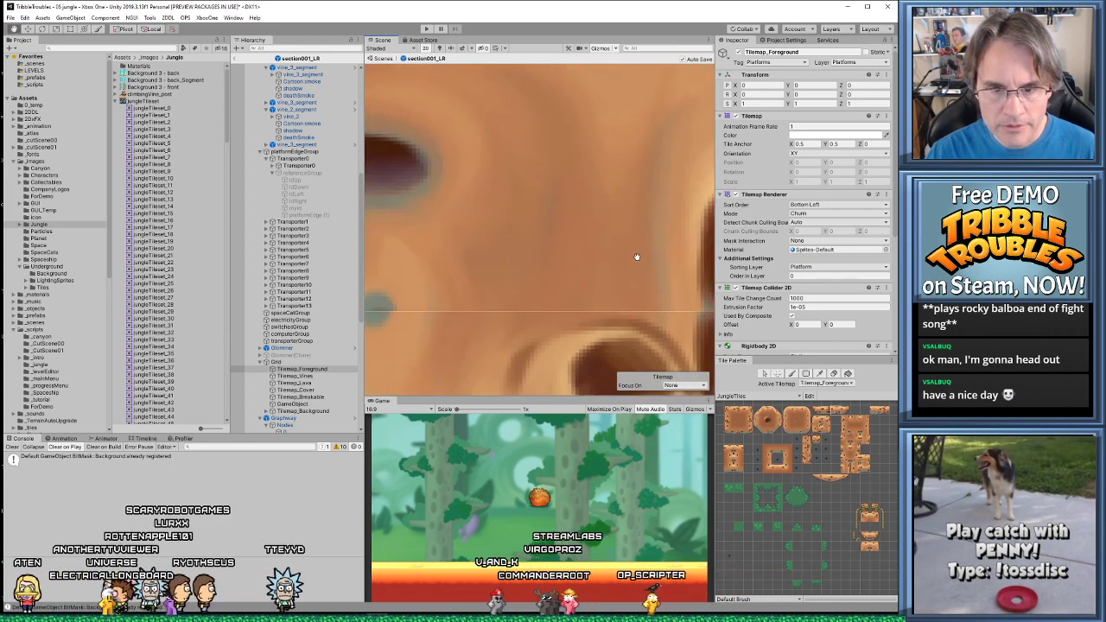
left_click_drag(511, 276, 613, 277)
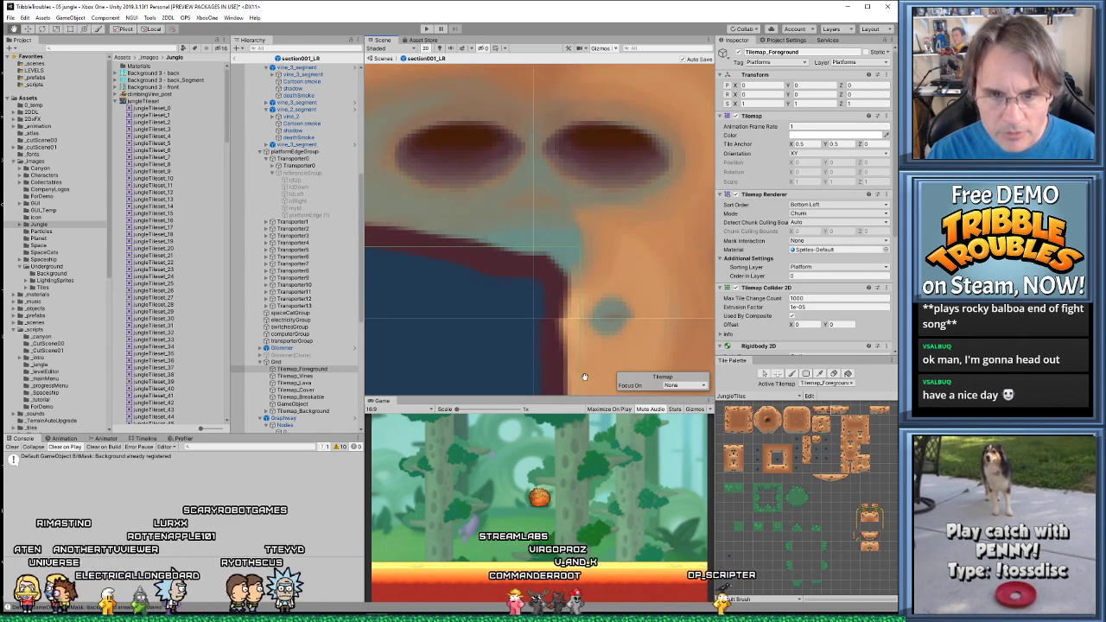
scroll(585, 319, "down", 2)
left_click_drag(585, 320, 609, 250)
scroll(640, 248, "down", 2)
scroll(642, 185, "up", 4)
scroll(609, 250, "up", 1)
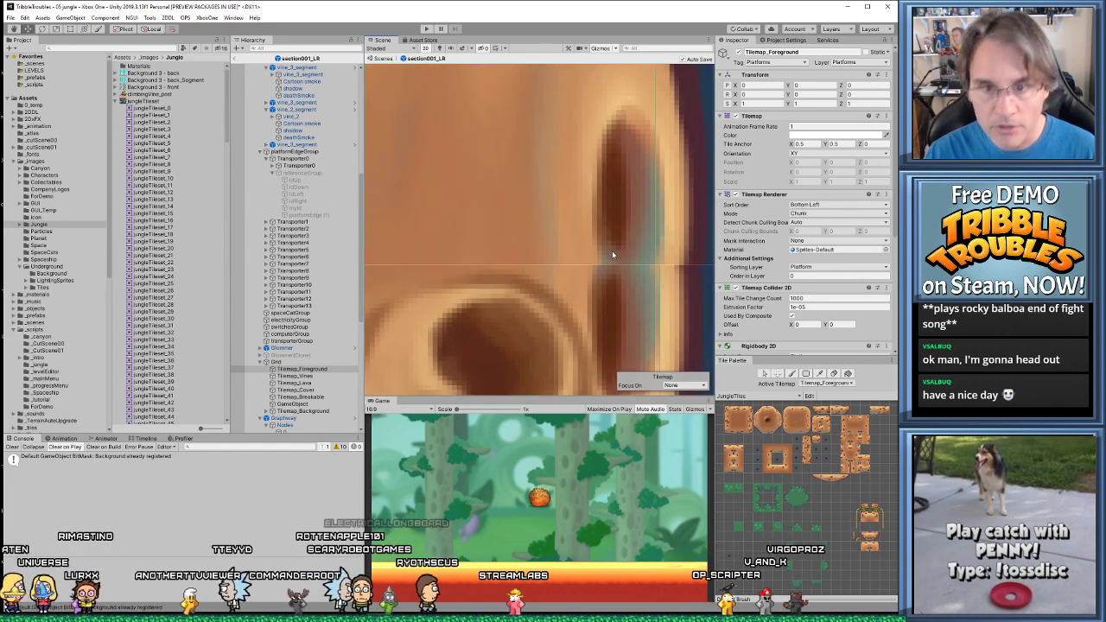
scroll(586, 264, "down", 6)
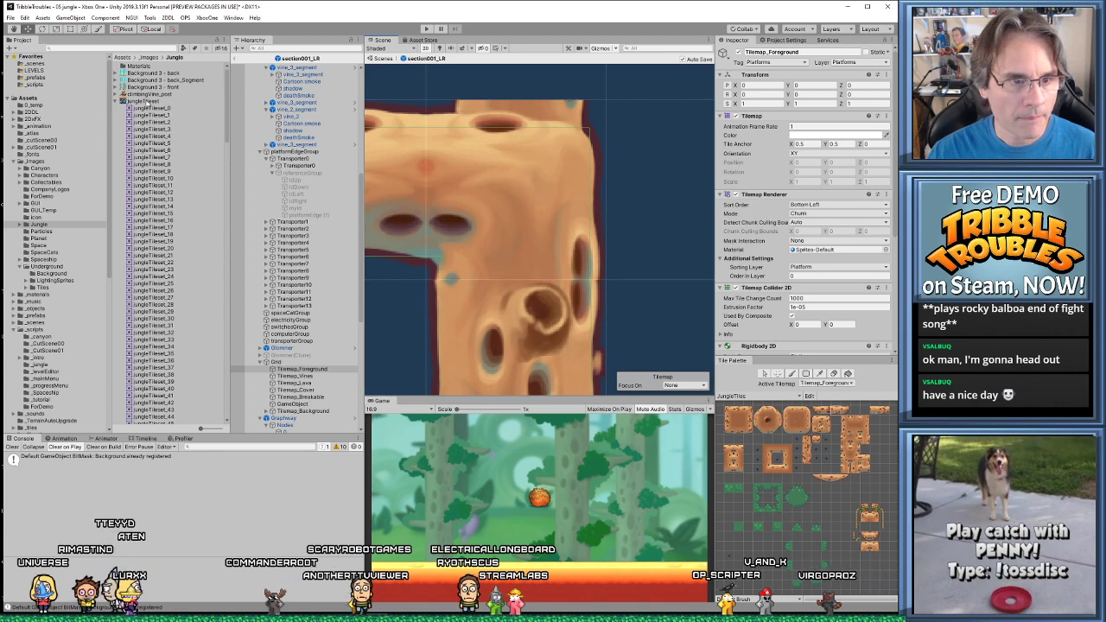
left_click(147, 102)
Open jungleTileset in the Sprite Editor and select the new post sprite
left_click(872, 142)
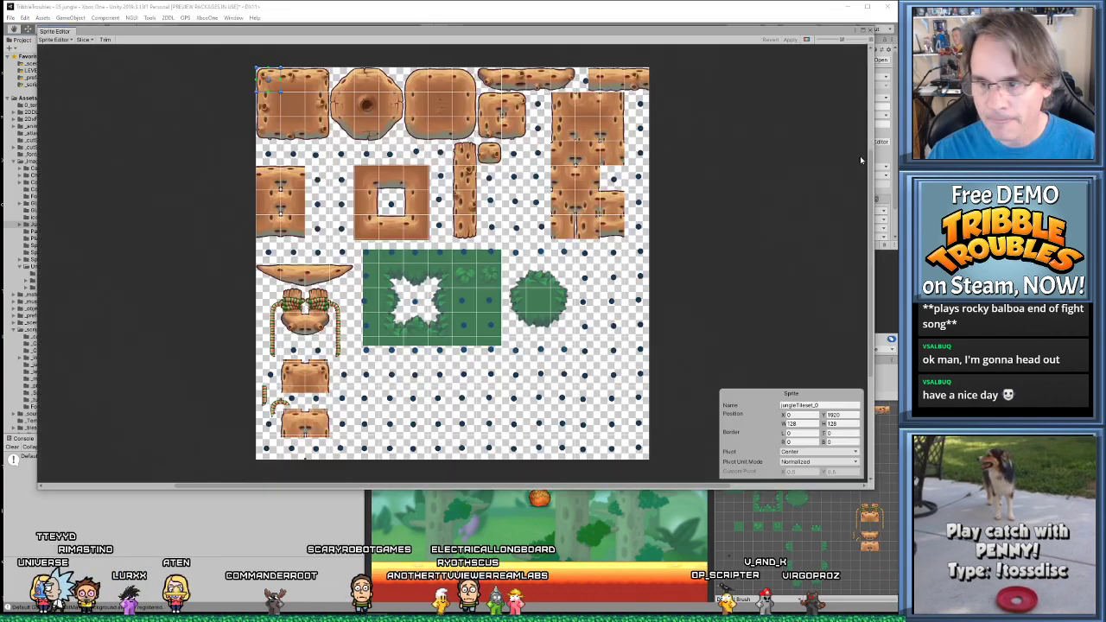
scroll(290, 371, "up", 3)
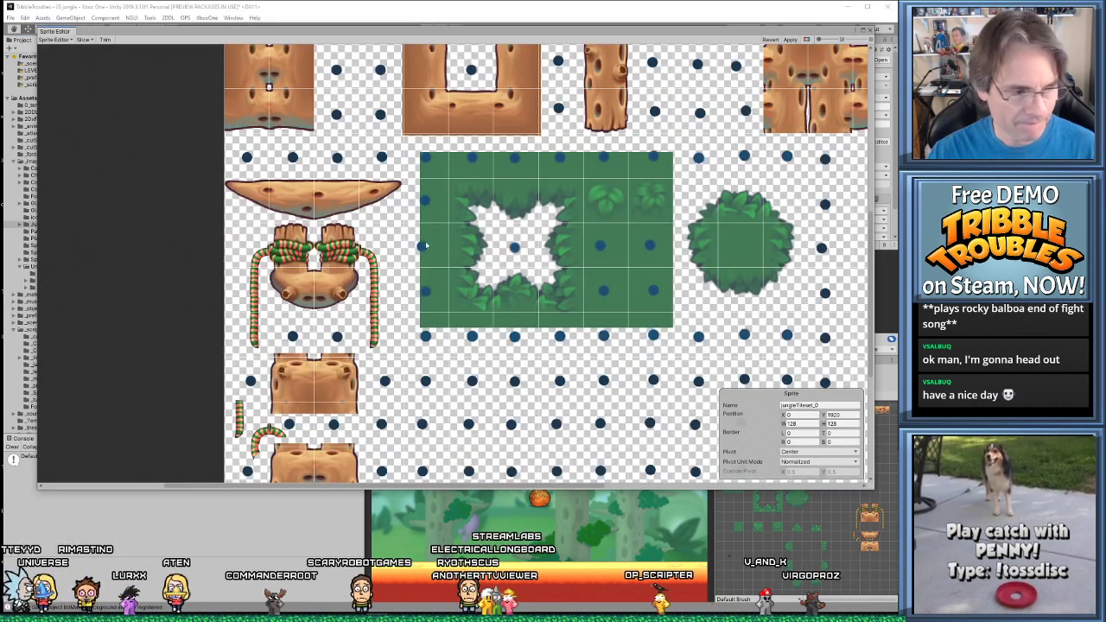
middle_click_drag(425, 246, 521, 56)
scroll(449, 296, "up", 5)
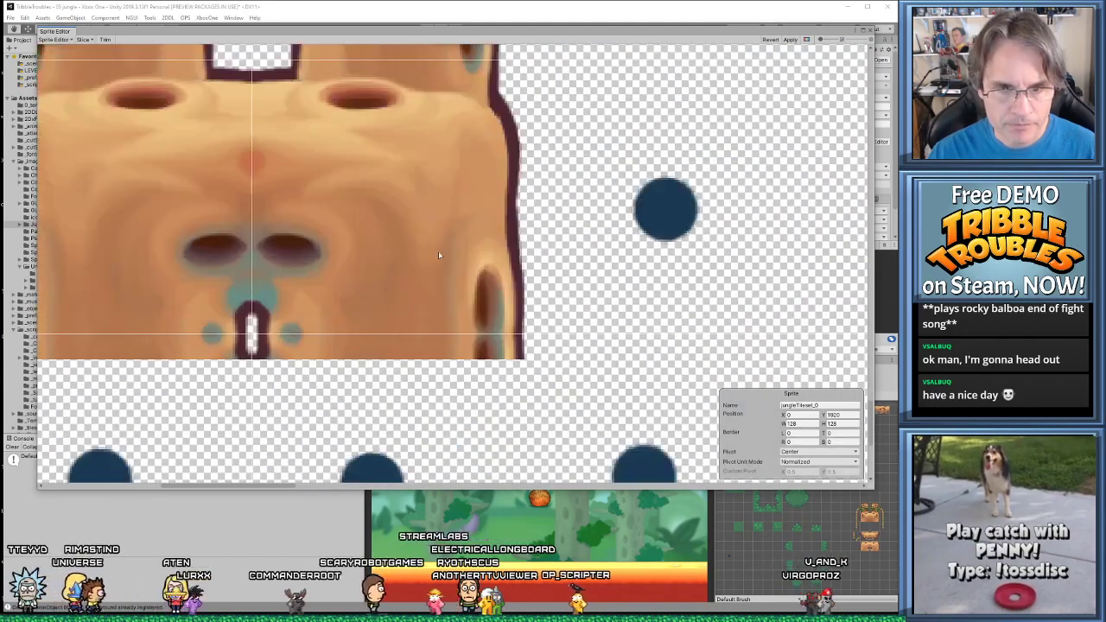
left_click(438, 255)
View its custom physics shape, discarding unapplied changes, adjust the top-right point, then close the editor
left_click(54, 40)
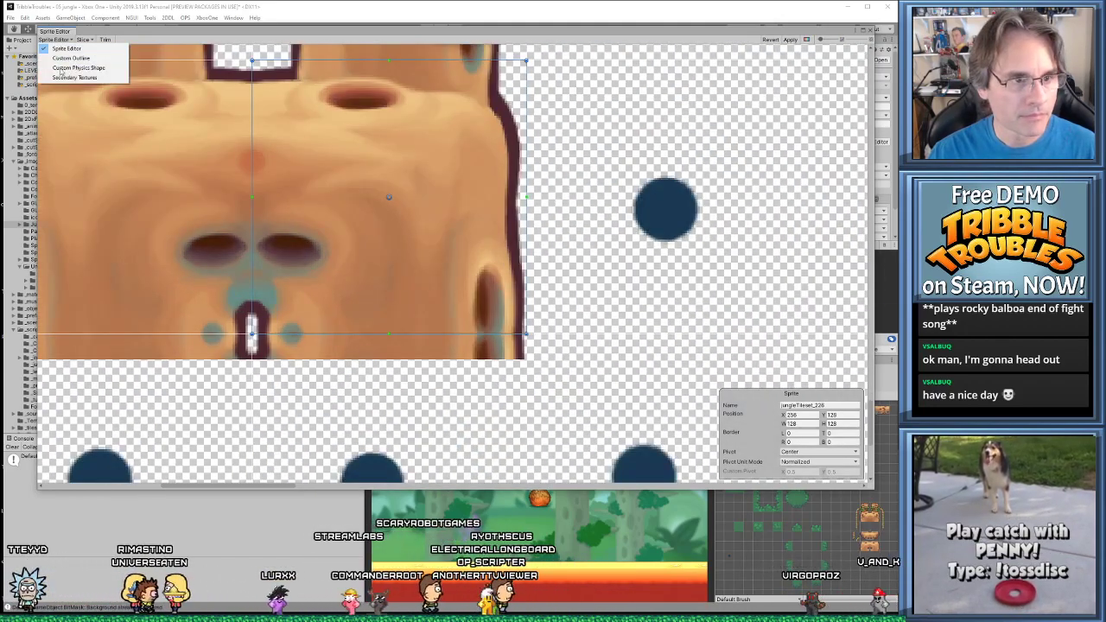
left_click(62, 67)
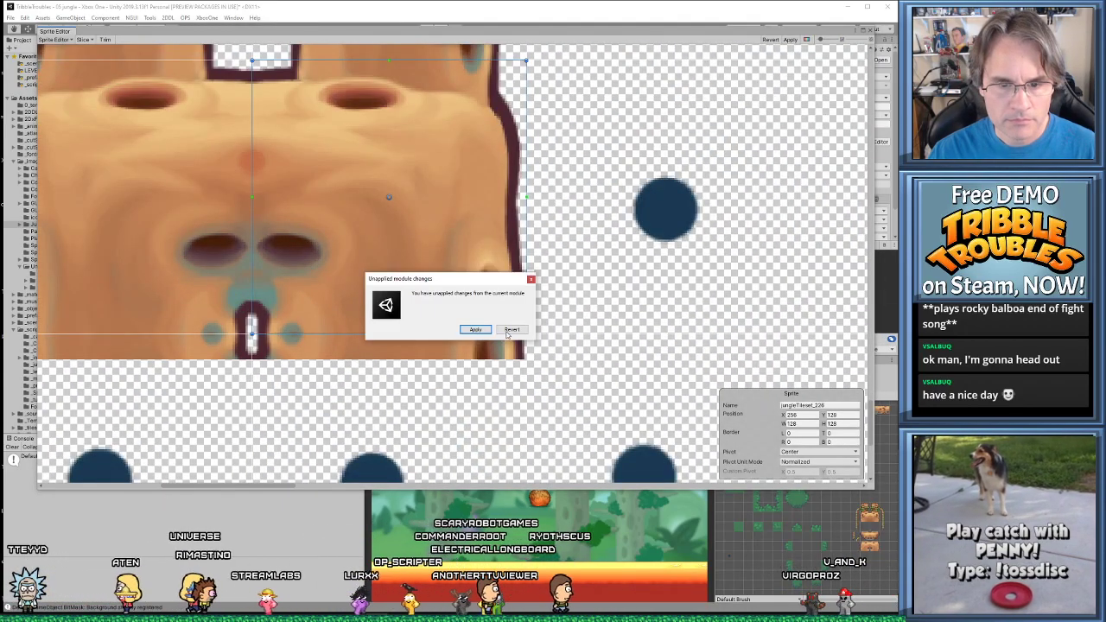
left_click(511, 330)
scroll(462, 330, "up", 6)
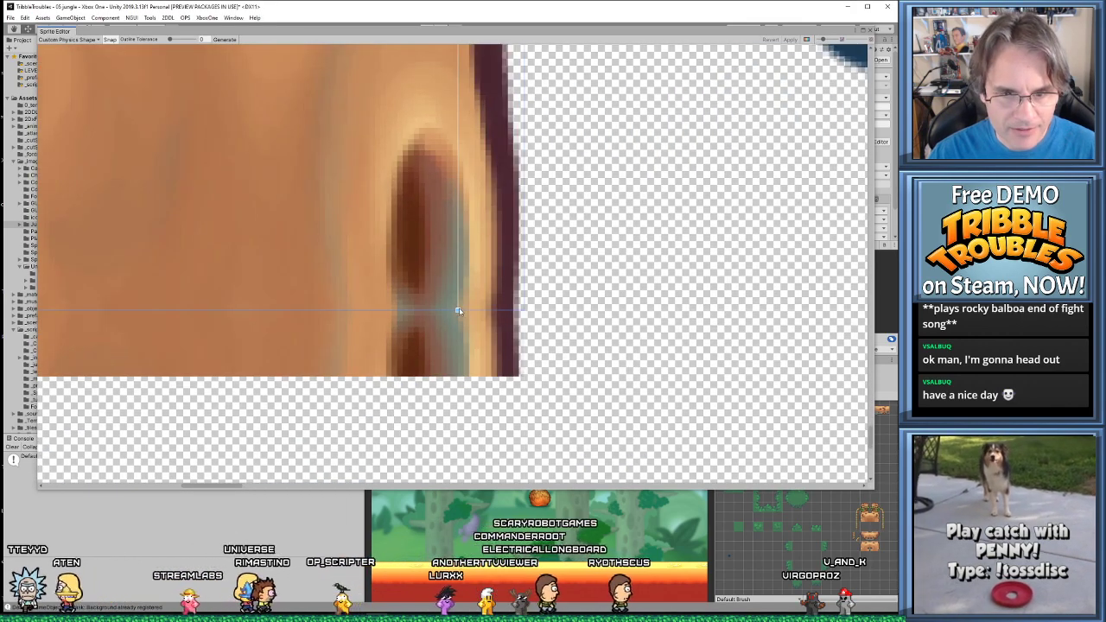
middle_click_drag(458, 311, 408, 369)
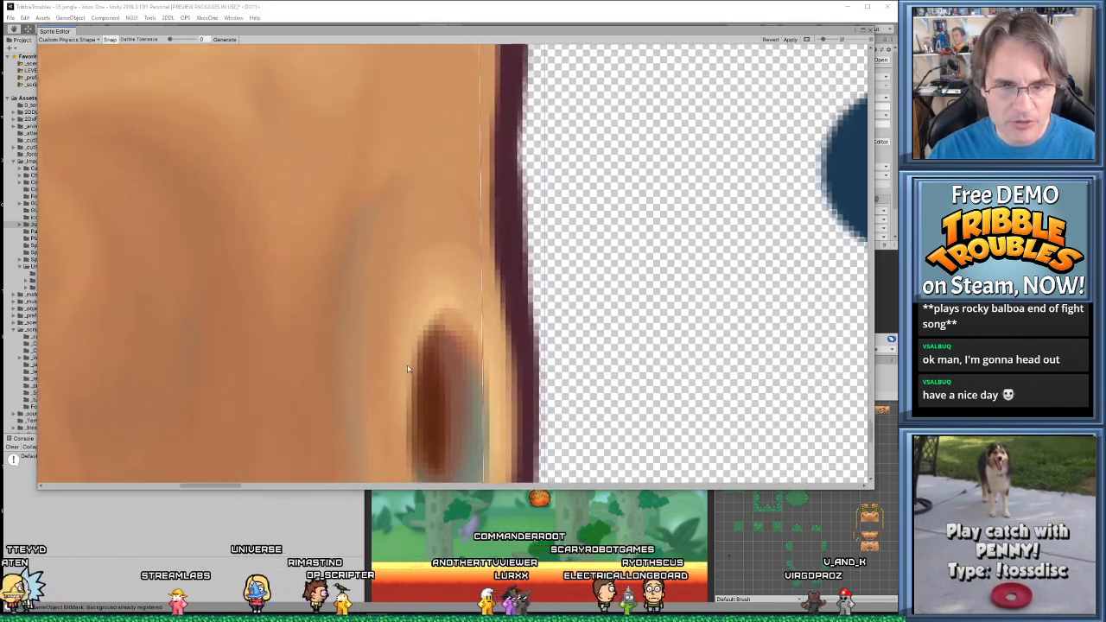
scroll(466, 294, "down", 5)
left_click_drag(473, 156, 476, 153)
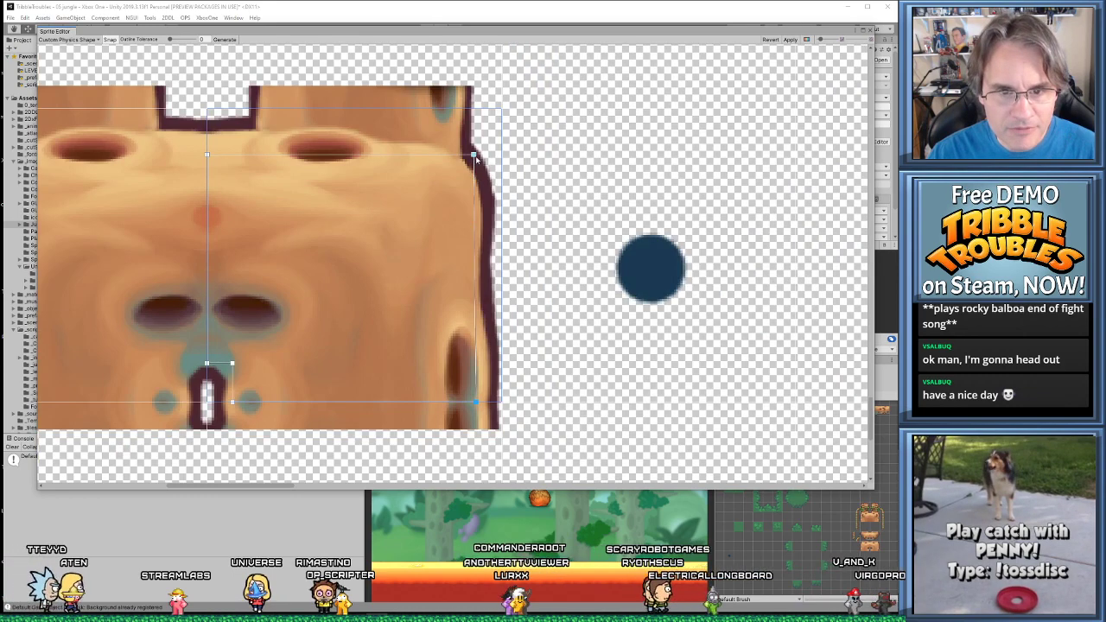
scroll(599, 294, "down", 4)
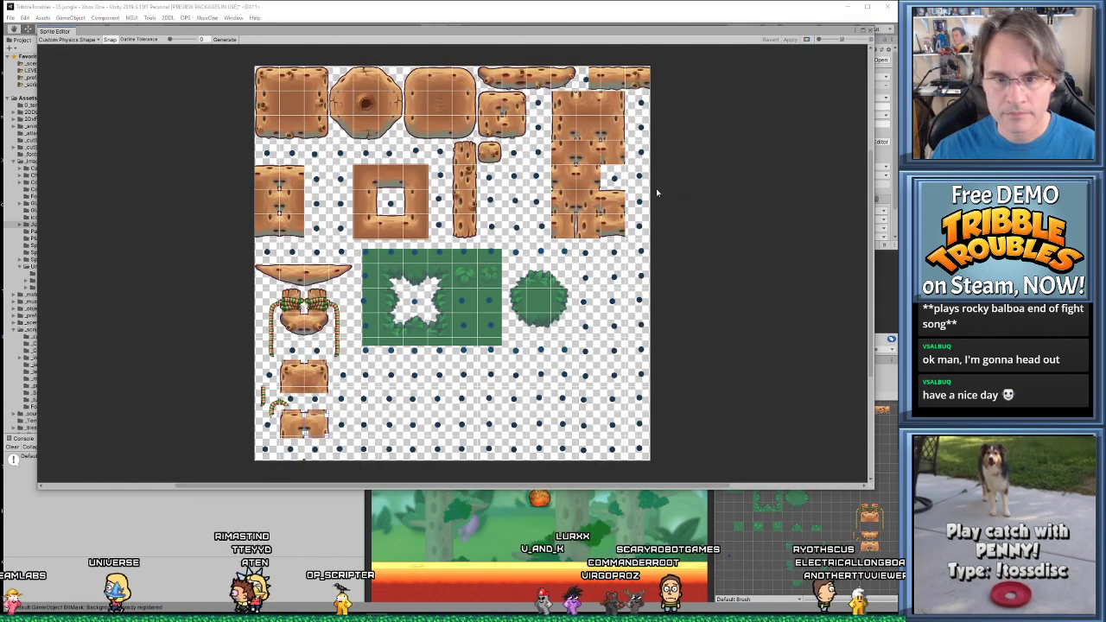
key("Escape")
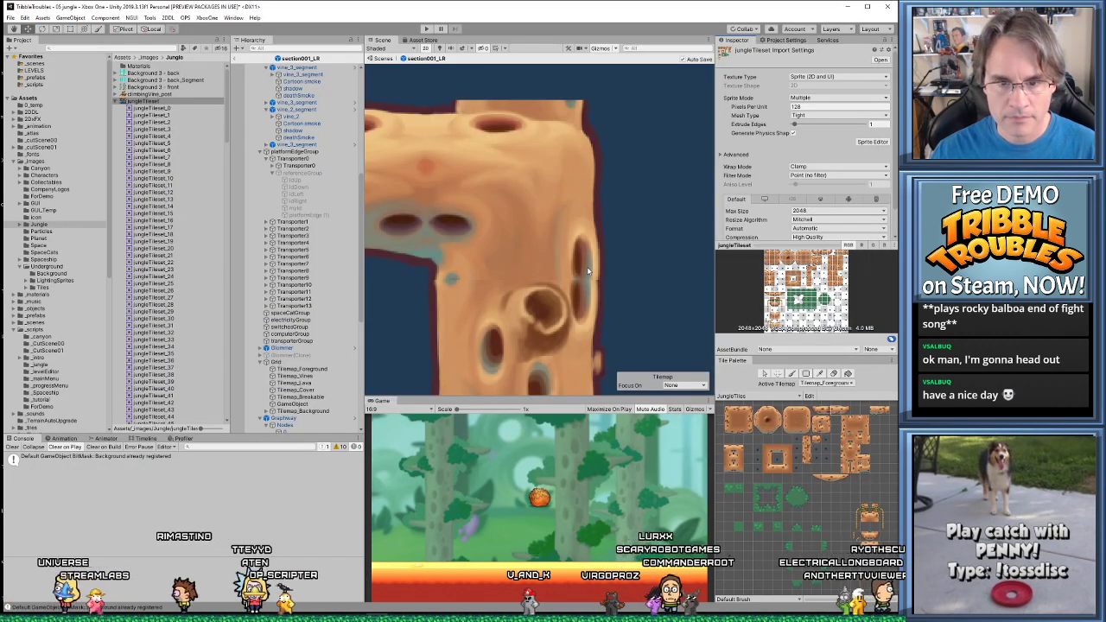
Make Tilemap_Foreground active and zoom in and out over the painted L-shaped post corner
left_click(596, 285)
scroll(562, 317, "up", 4)
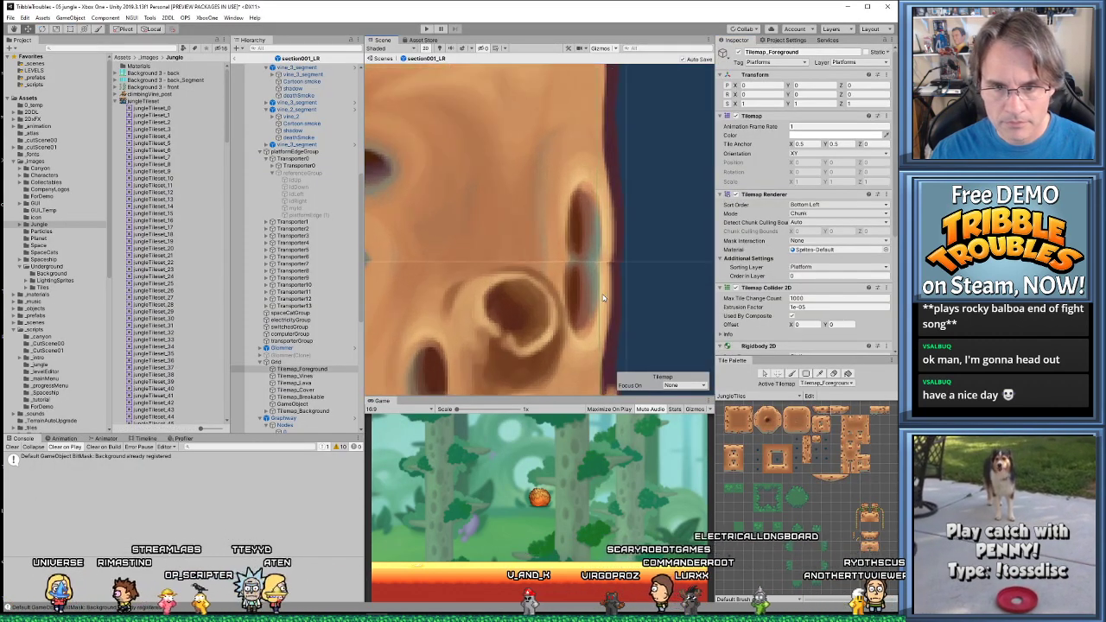
scroll(603, 298, "down", 4)
scroll(543, 182, "up", 1)
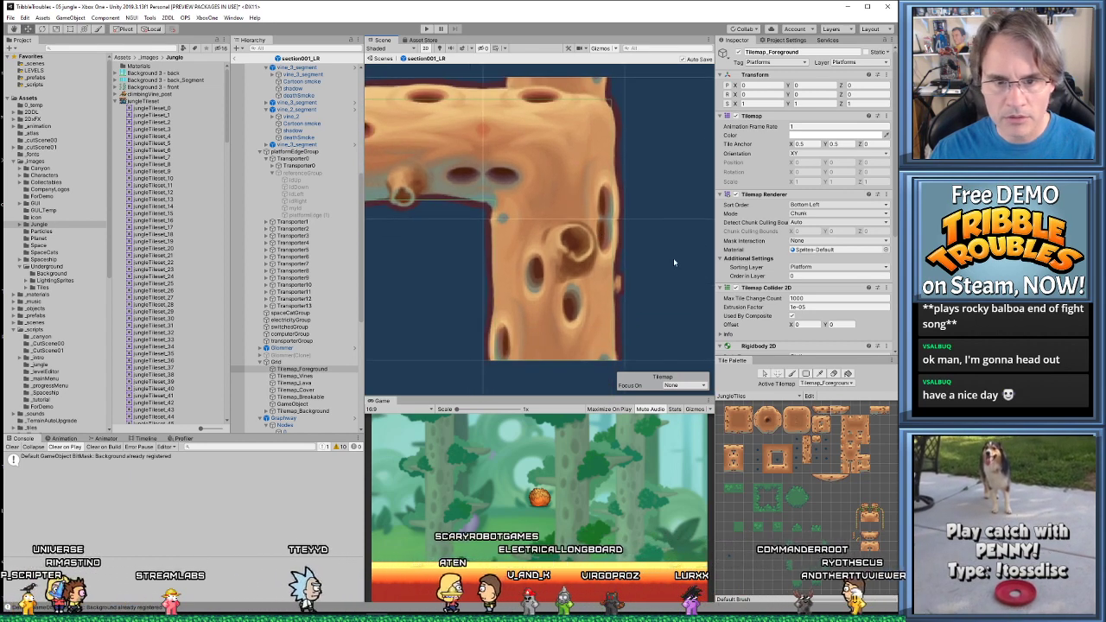
scroll(640, 276, "down", 1)
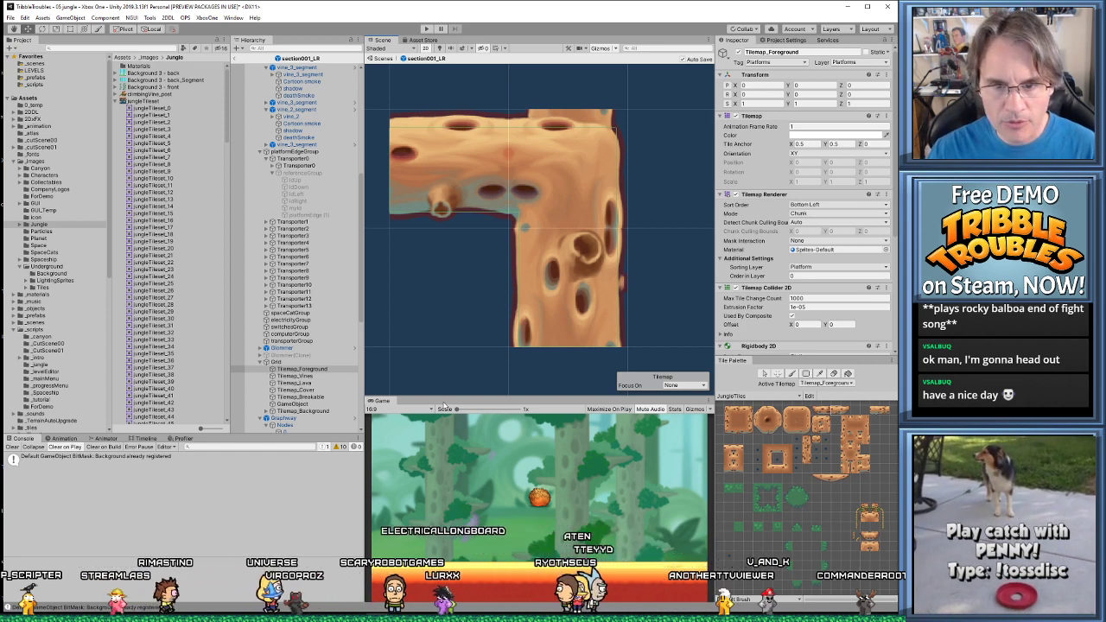
In Photoshop, zoom and pan over the rope-wrapped post tile, then return to Unity
key("alt+Tab")
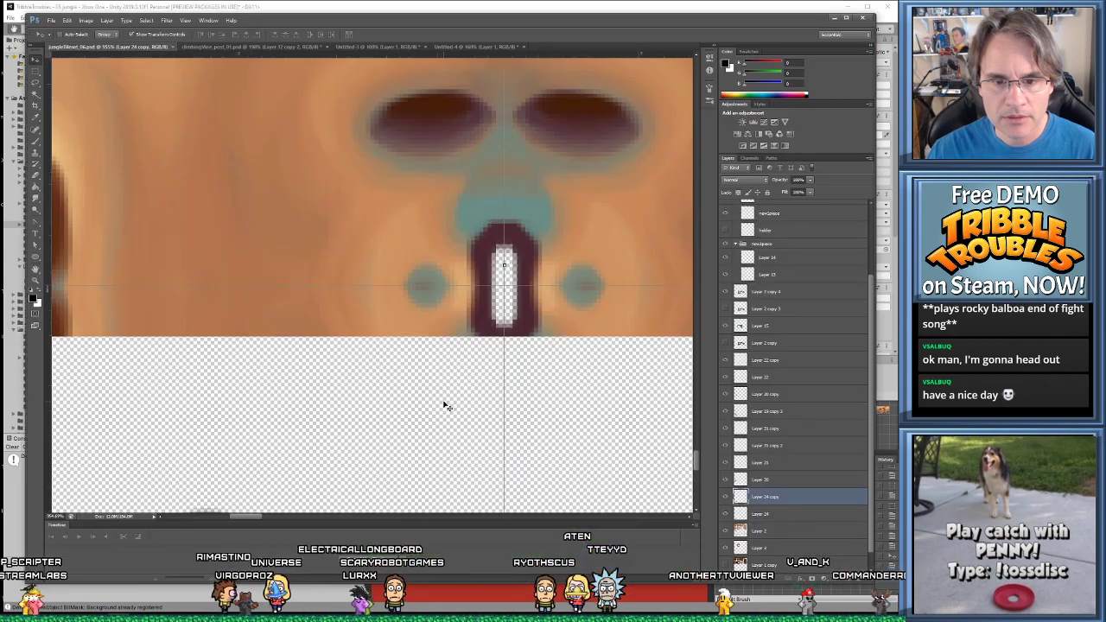
scroll(458, 406, "down", 2)
scroll(550, 403, "down", 8, "alt")
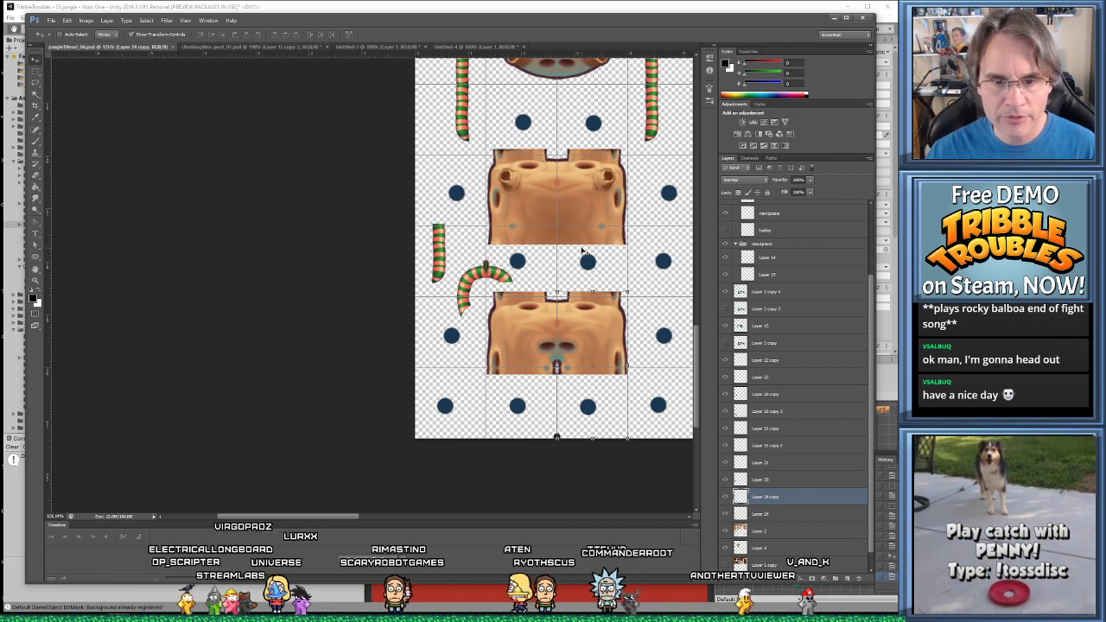
scroll(556, 436, "down", 3, "alt")
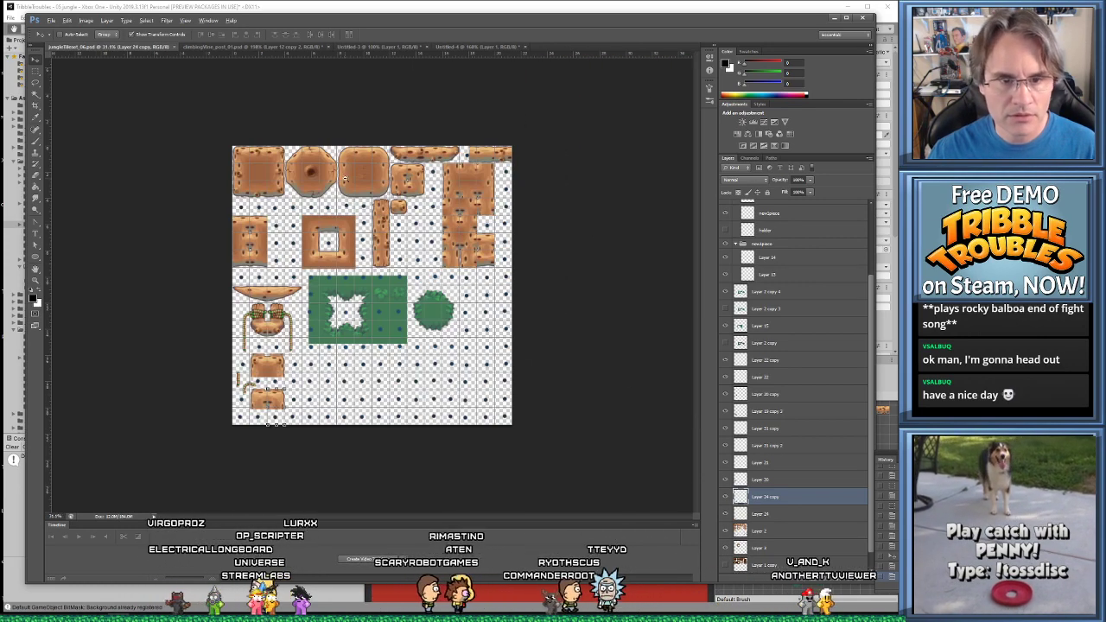
scroll(436, 176, "up", 5, "alt")
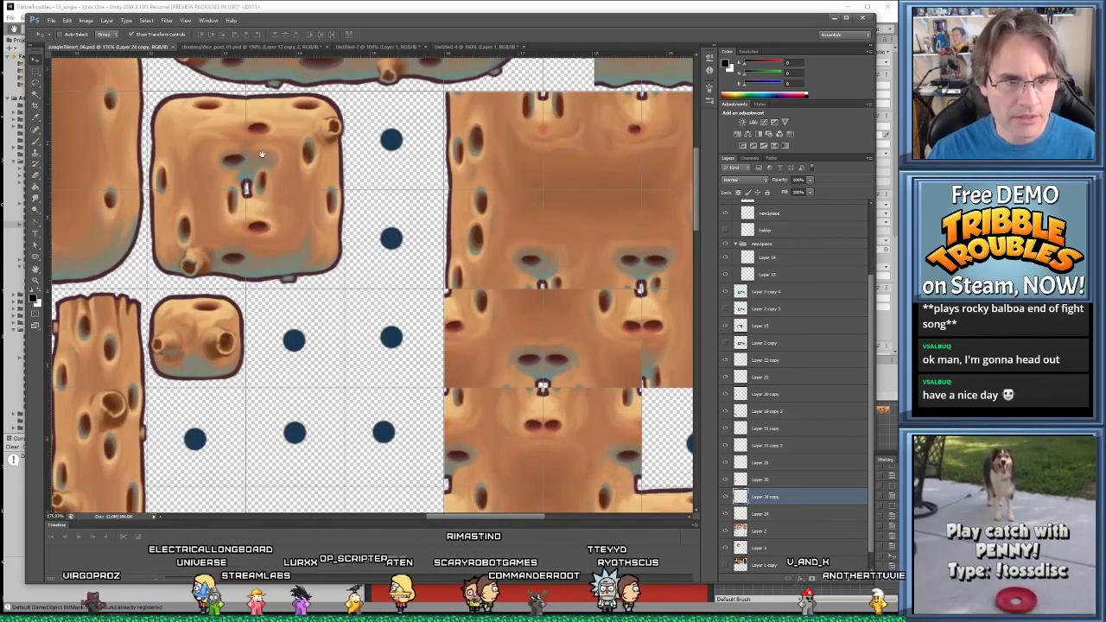
left_click_drag(261, 154, 452, 312)
scroll(449, 375, "down", 1)
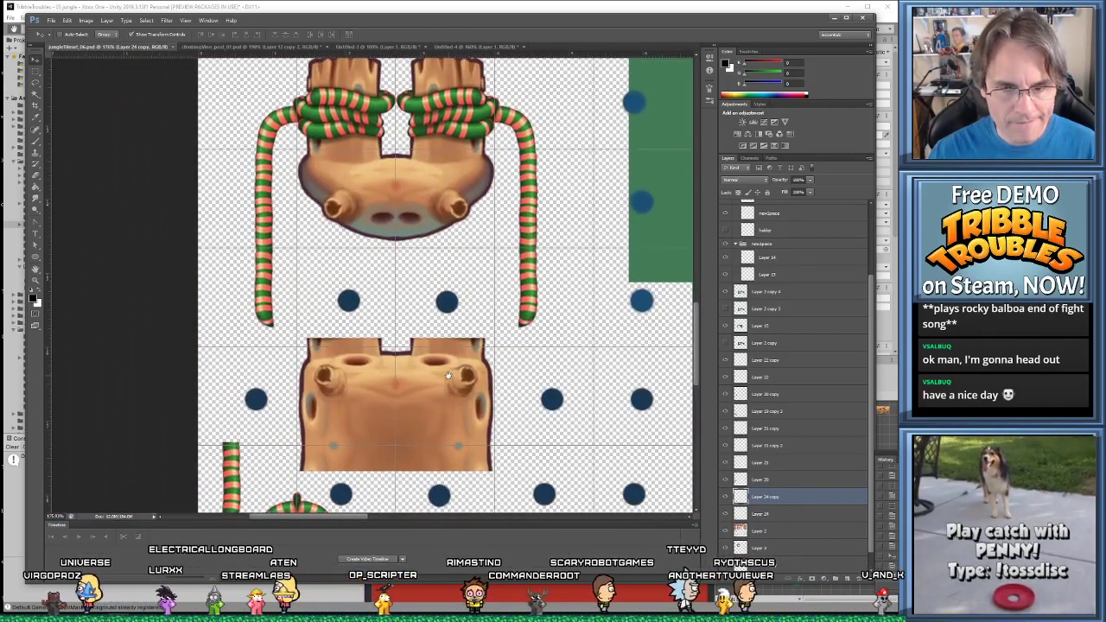
scroll(450, 375, "down", 5, "alt")
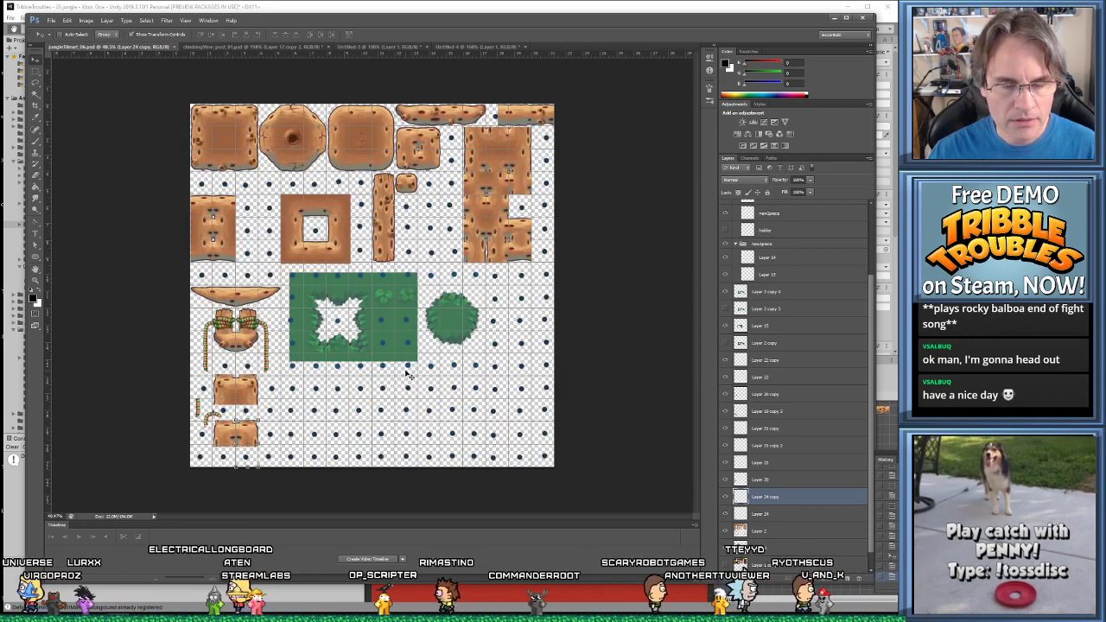
key("alt+Tab")
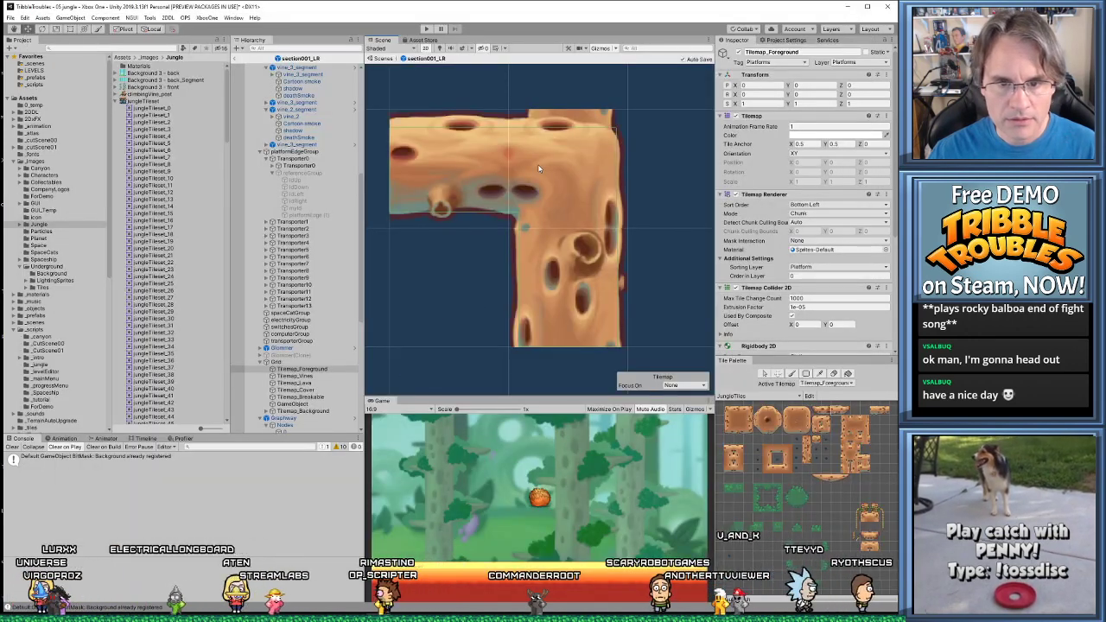
Zoom out and pan the Scene view to bring the spiky vine and orange monster into view
scroll(538, 168, "down", 4)
middle_click_drag(524, 294, 587, 251)
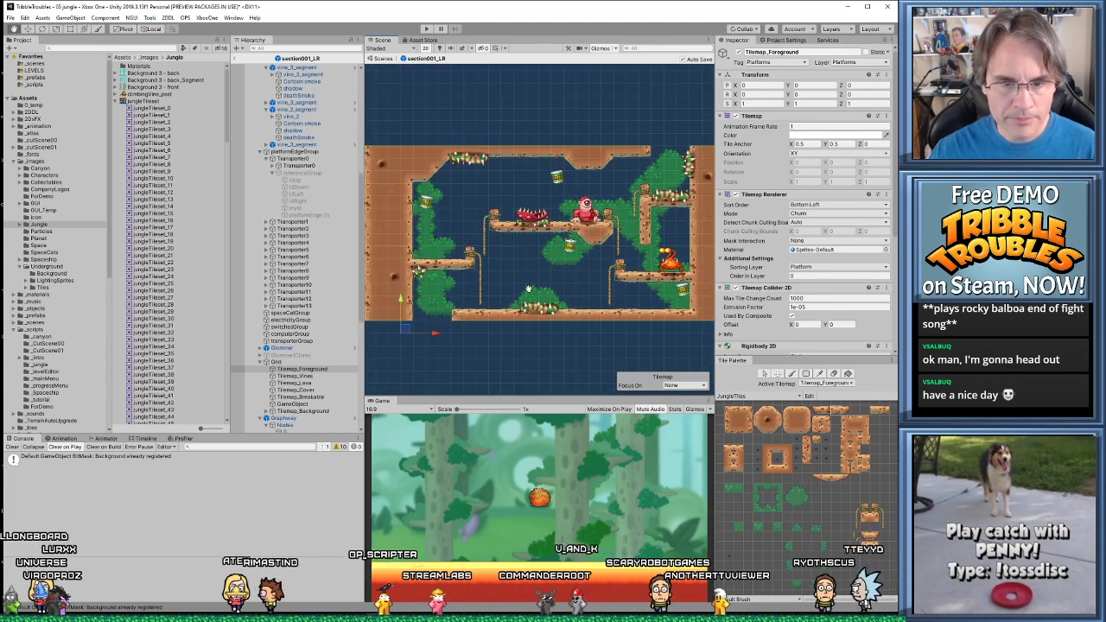
scroll(529, 289, "up", 6)
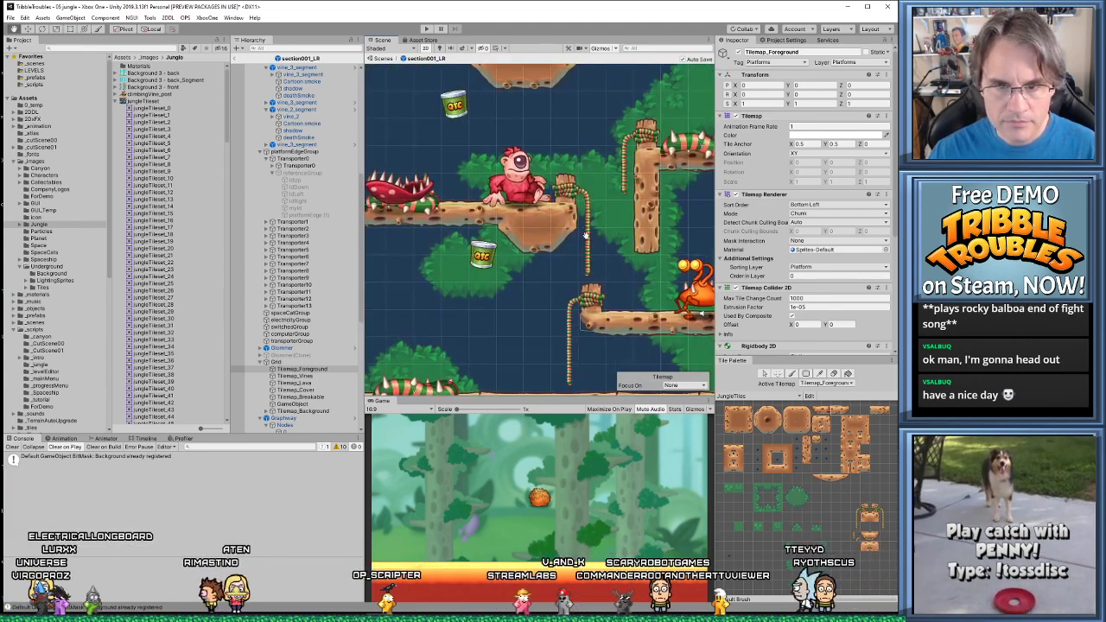
scroll(585, 234, "up", 8)
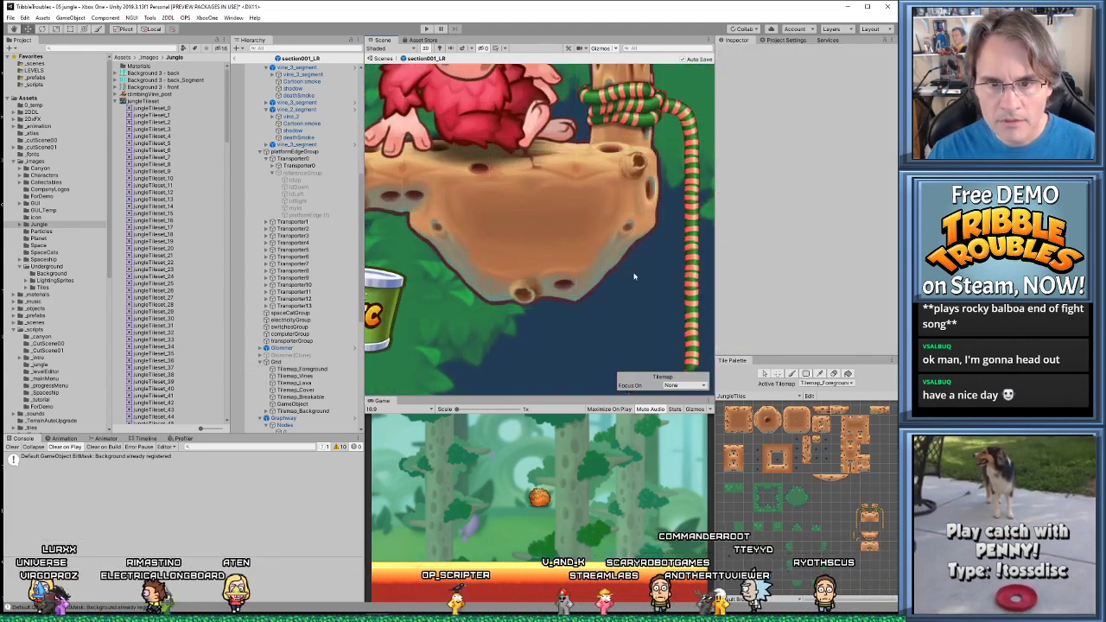
scroll(574, 213, "down", 5)
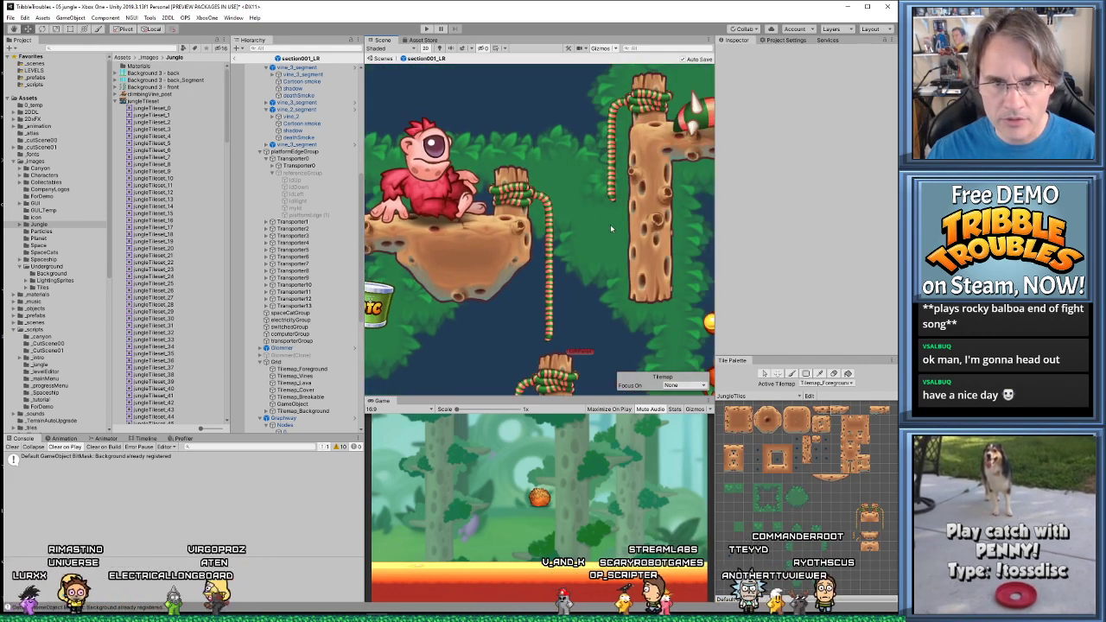
middle_click_drag(610, 224, 558, 252)
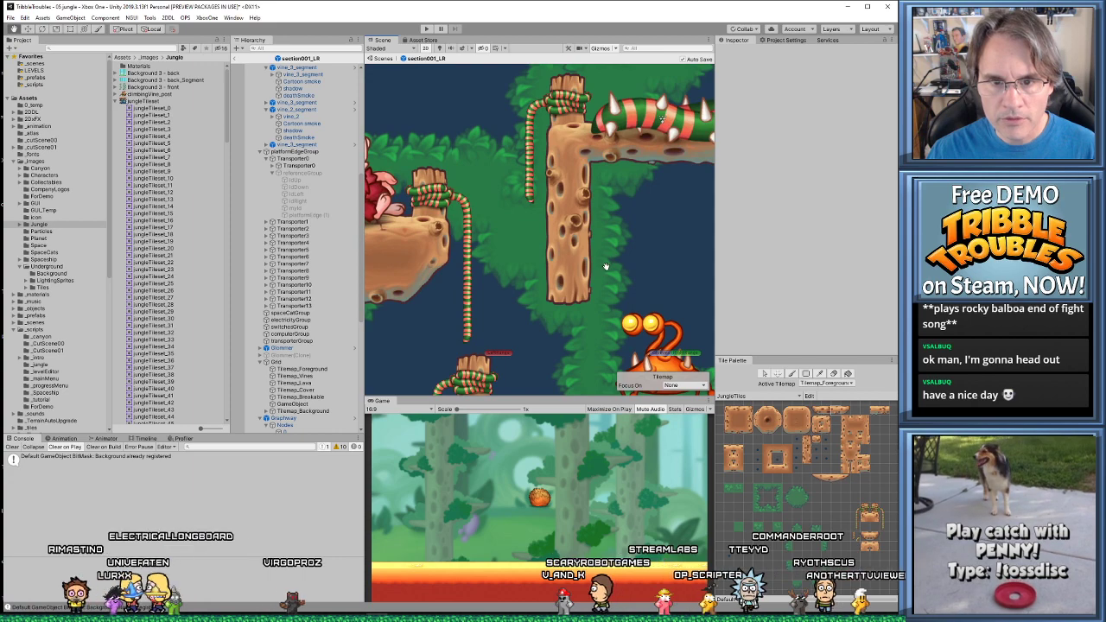
Center the L-shaped wood tile chunk in the Scene view, then switch back to Photoshop
middle_click_drag(641, 274, 535, 190)
scroll(648, 267, "down", 4)
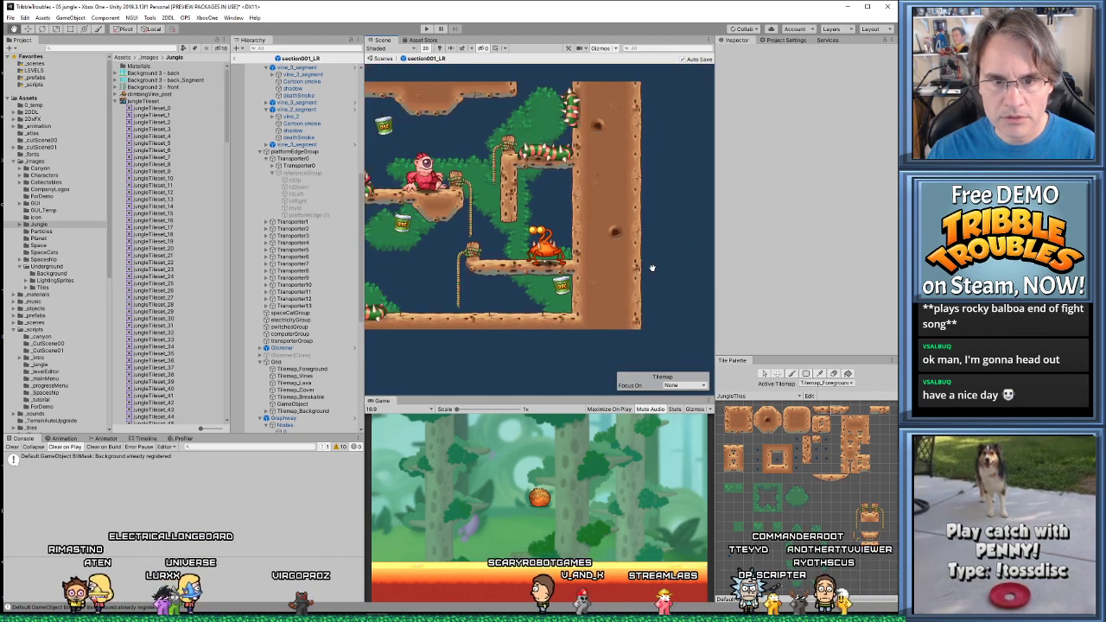
scroll(592, 272, "up", 6)
scroll(593, 273, "up", 3)
middle_click_drag(594, 298, 452, 227)
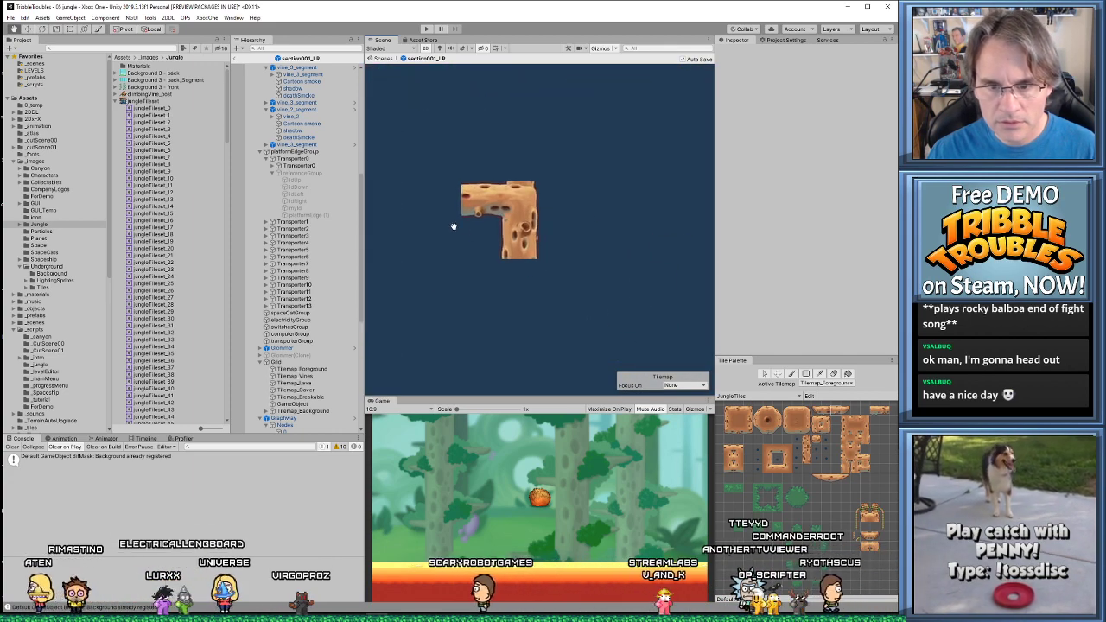
scroll(500, 232, "up", 3)
scroll(500, 231, "up", 6)
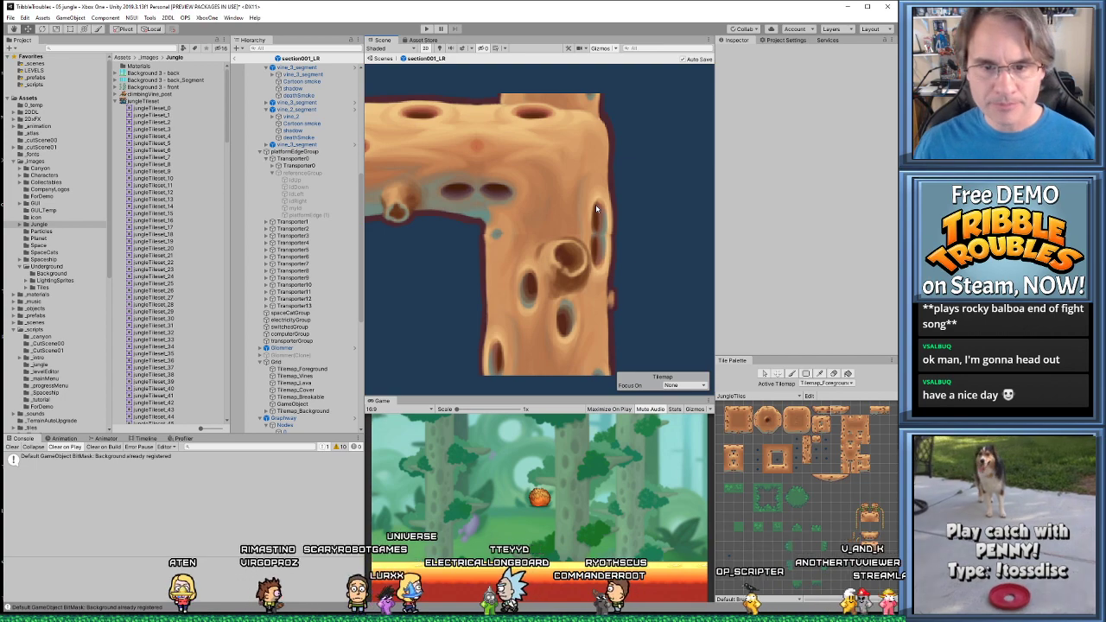
key("alt+Tab")
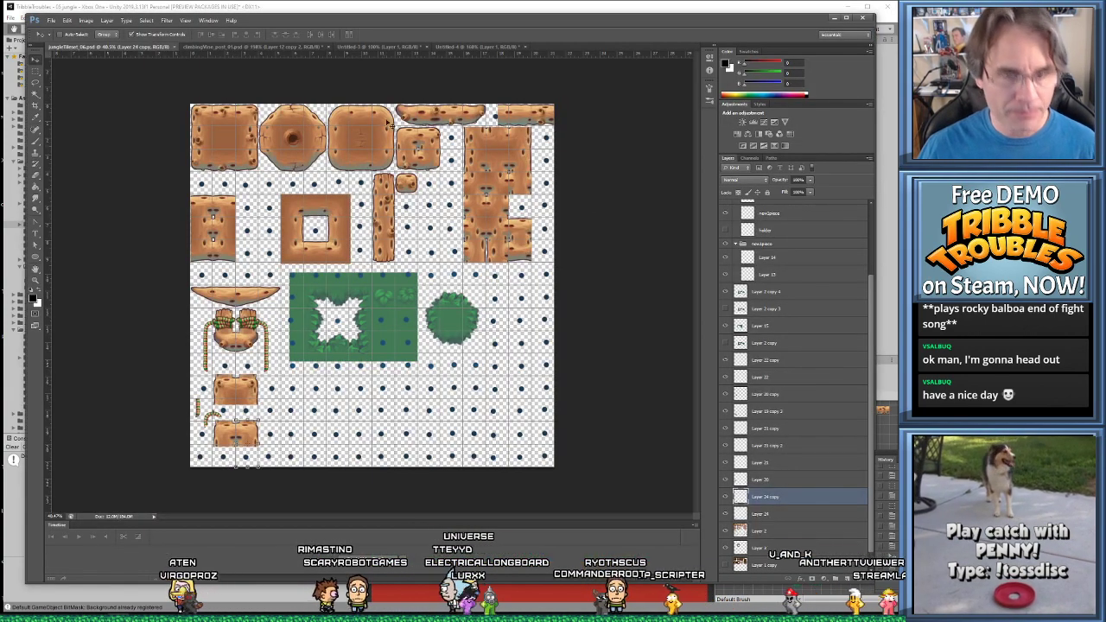
In climbingVine_post_01, choose the Rectangular Marquee Tool
left_click(201, 45)
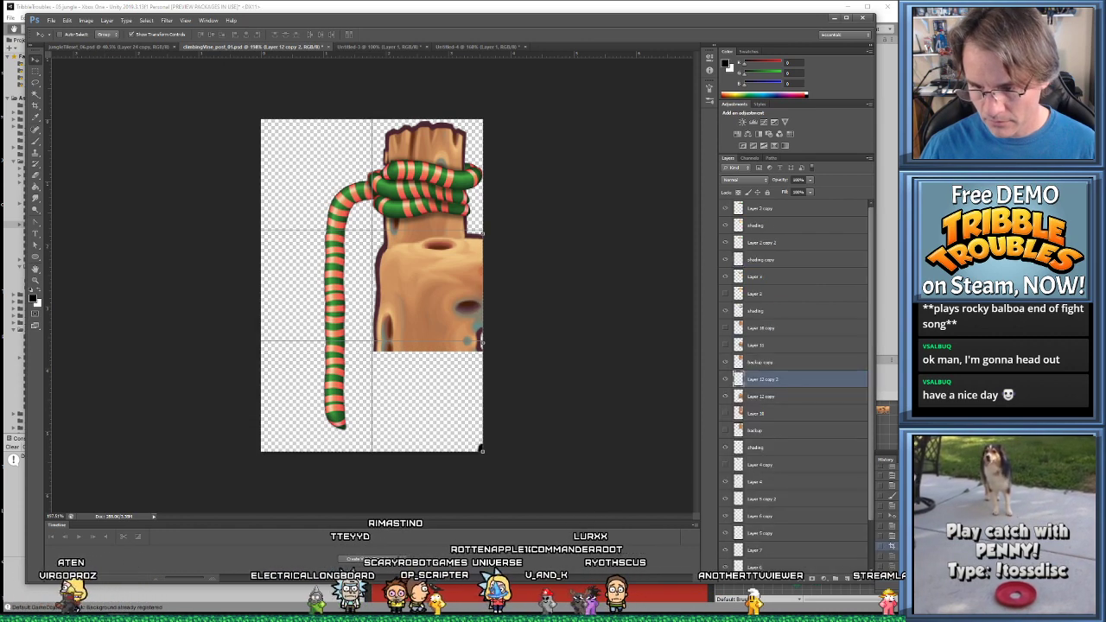
left_click(34, 71)
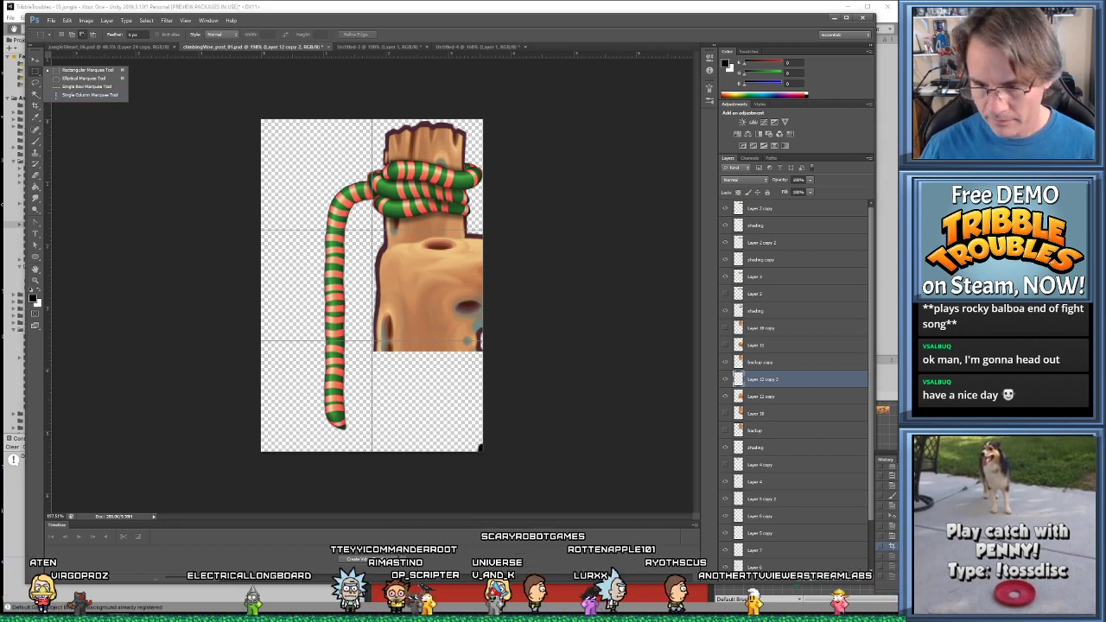
left_click(83, 70)
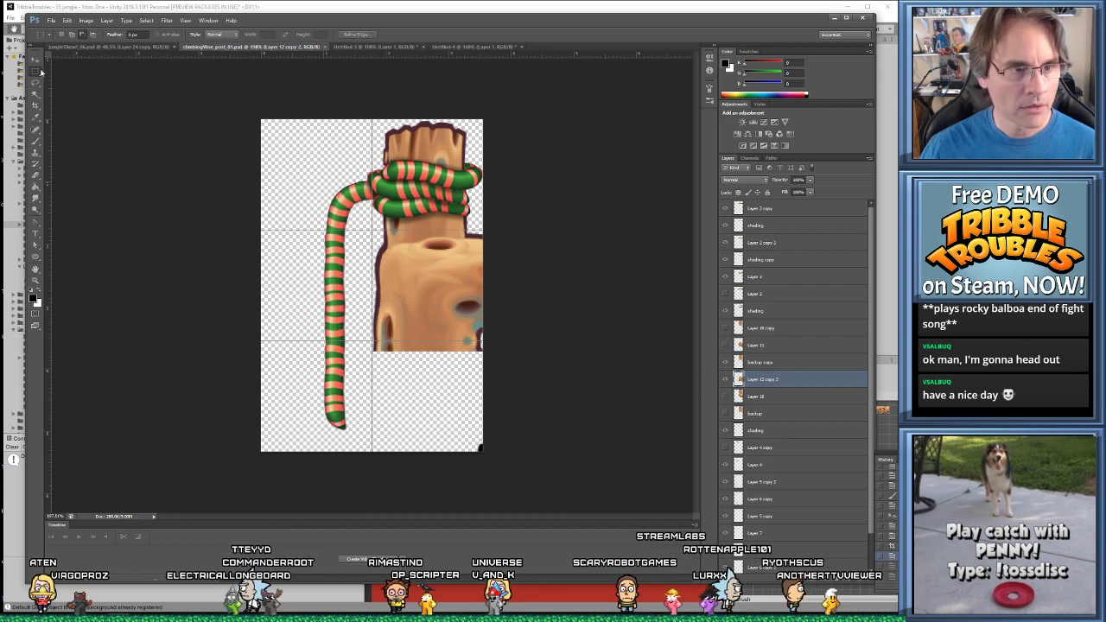
Select the upper-left part of the holed wood block in jungleTileset_06, then return to climbingVine_post_01
key("ctrl+shift+Tab")
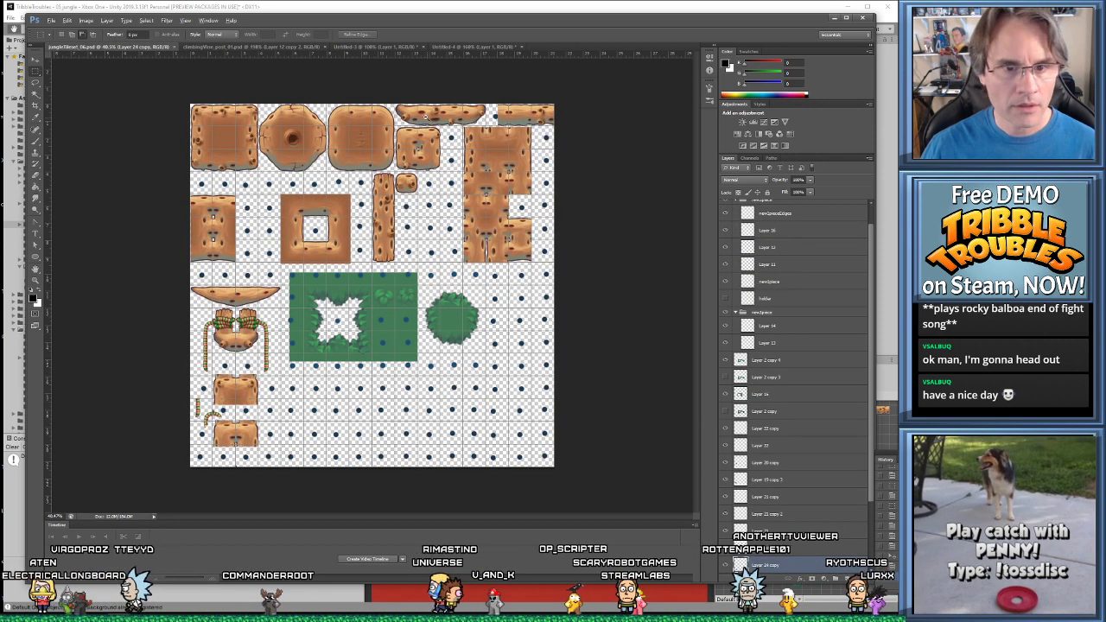
scroll(430, 123, "up", 4, "alt")
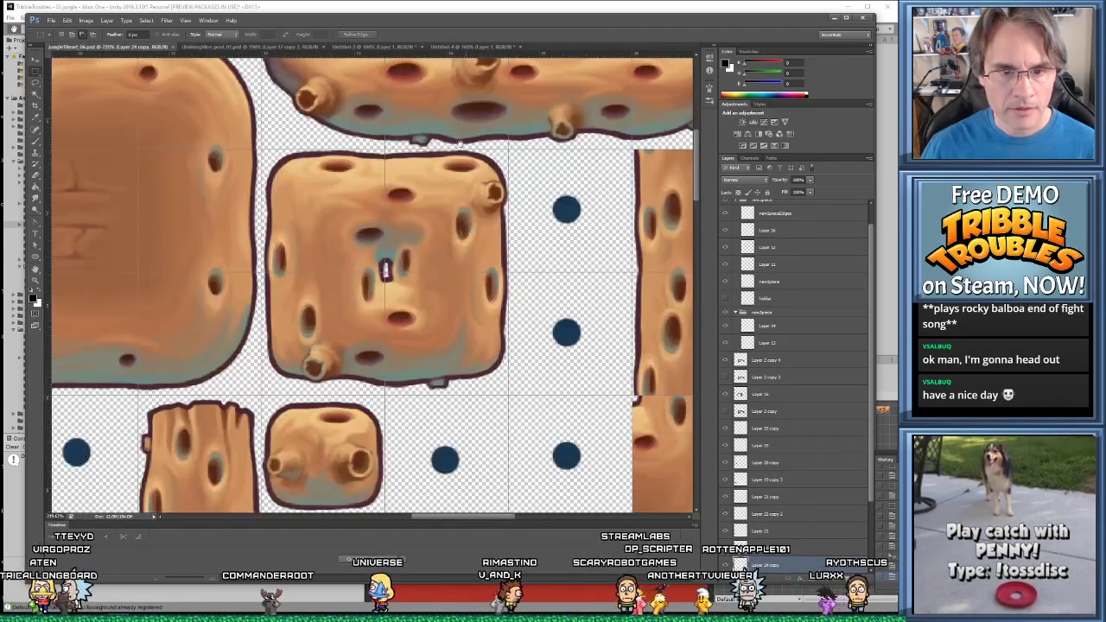
left_click(35, 59)
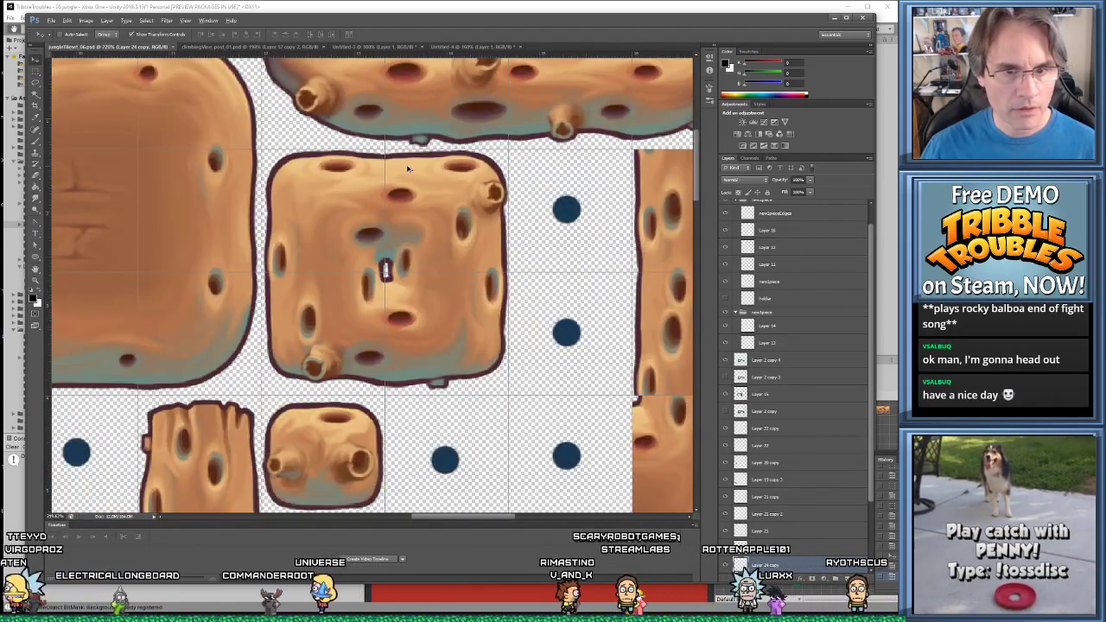
left_click_drag(35, 71, 77, 83)
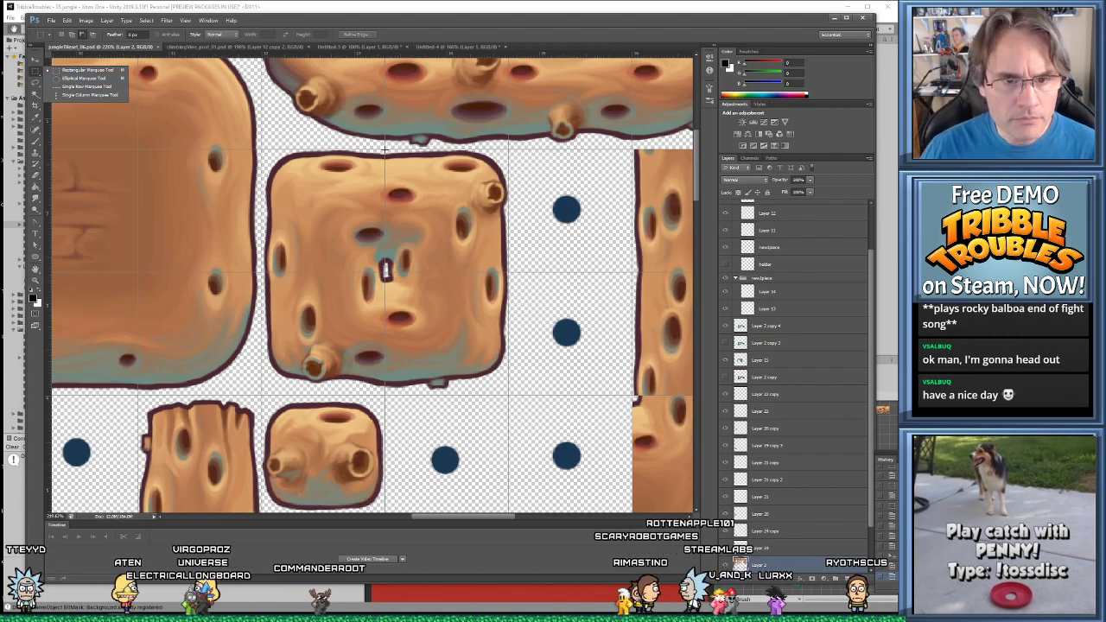
left_click_drag(385, 145, 508, 271)
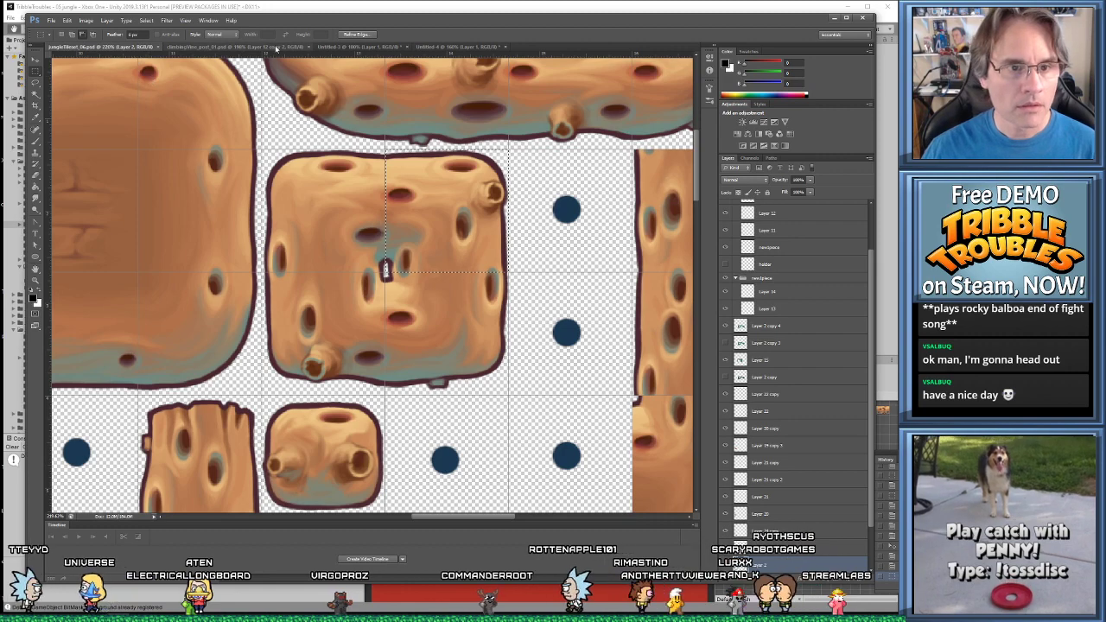
left_click(233, 45)
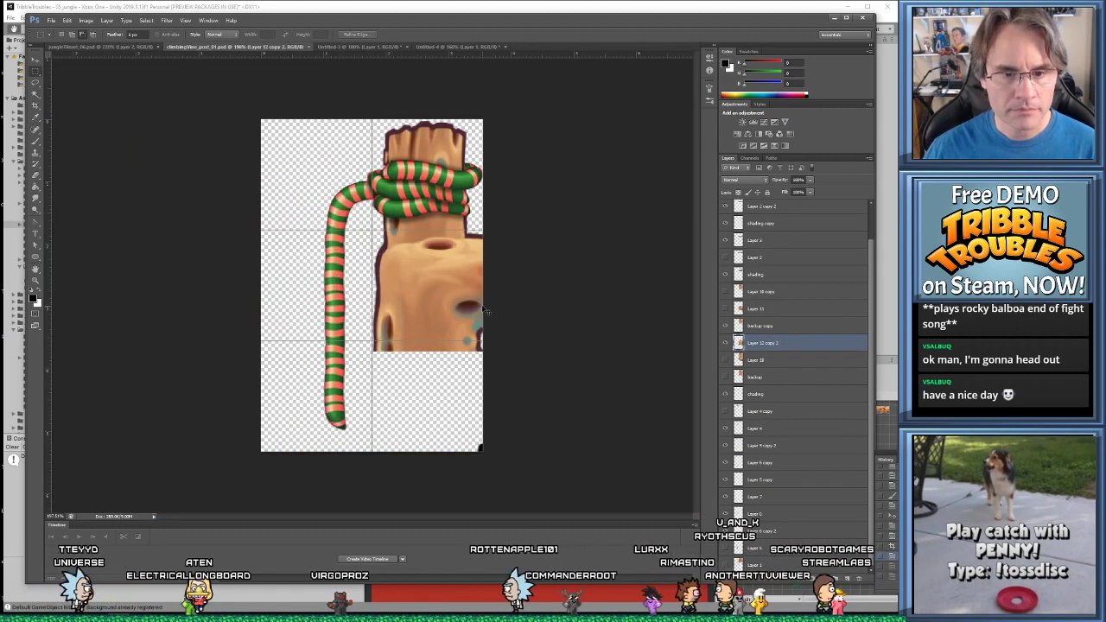
Paste the wood block section into the post image and flip it horizontally
key("ctrl+v")
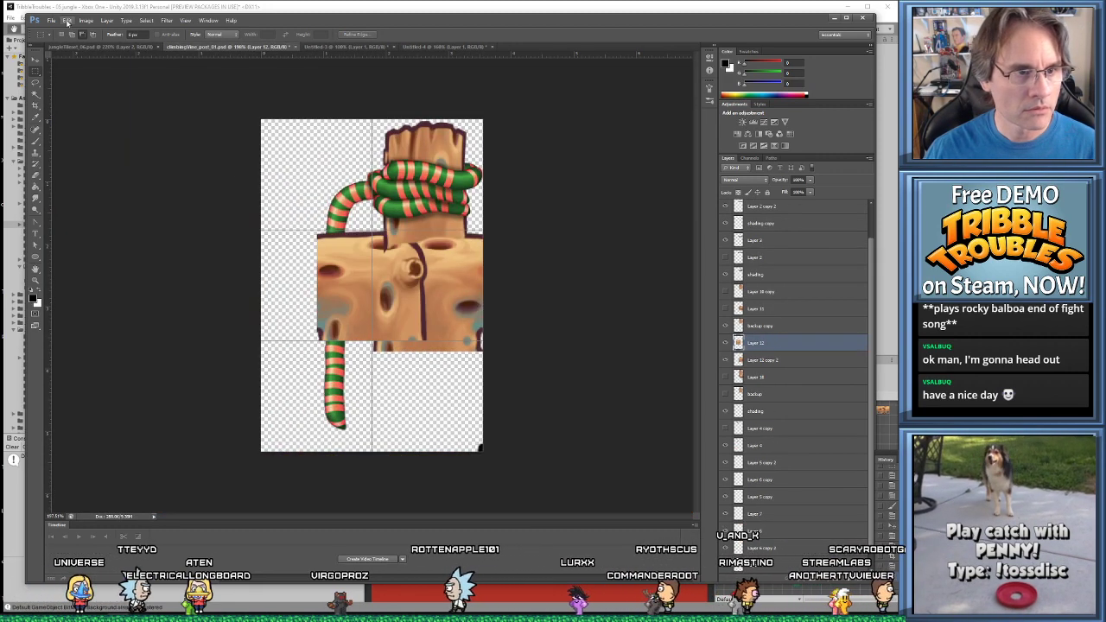
left_click(66, 20)
key("Escape")
key("v")
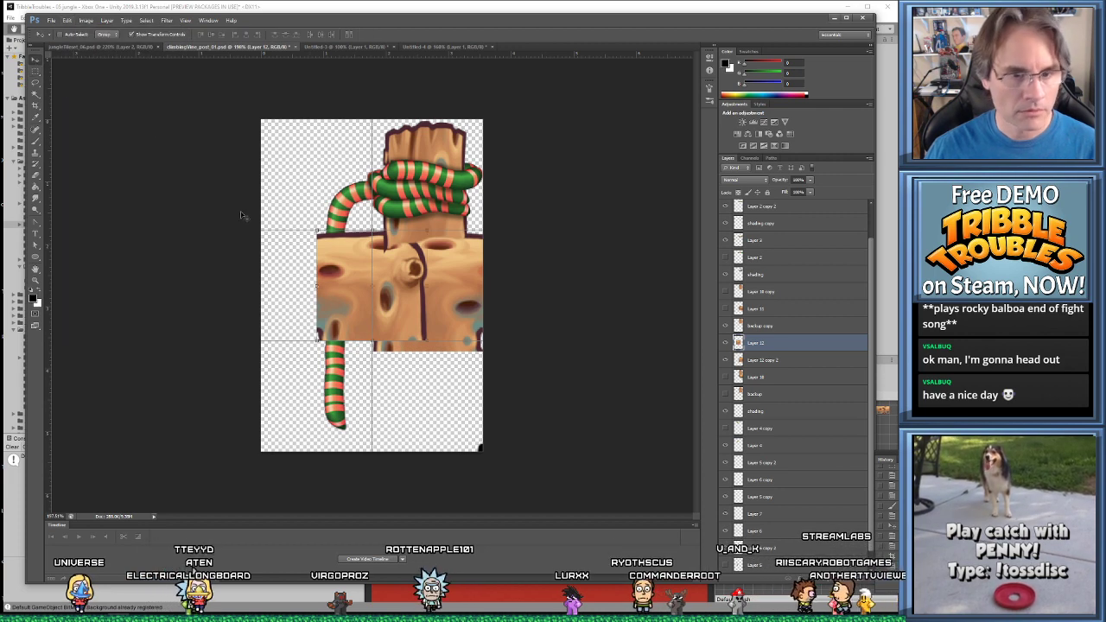
left_click(67, 20)
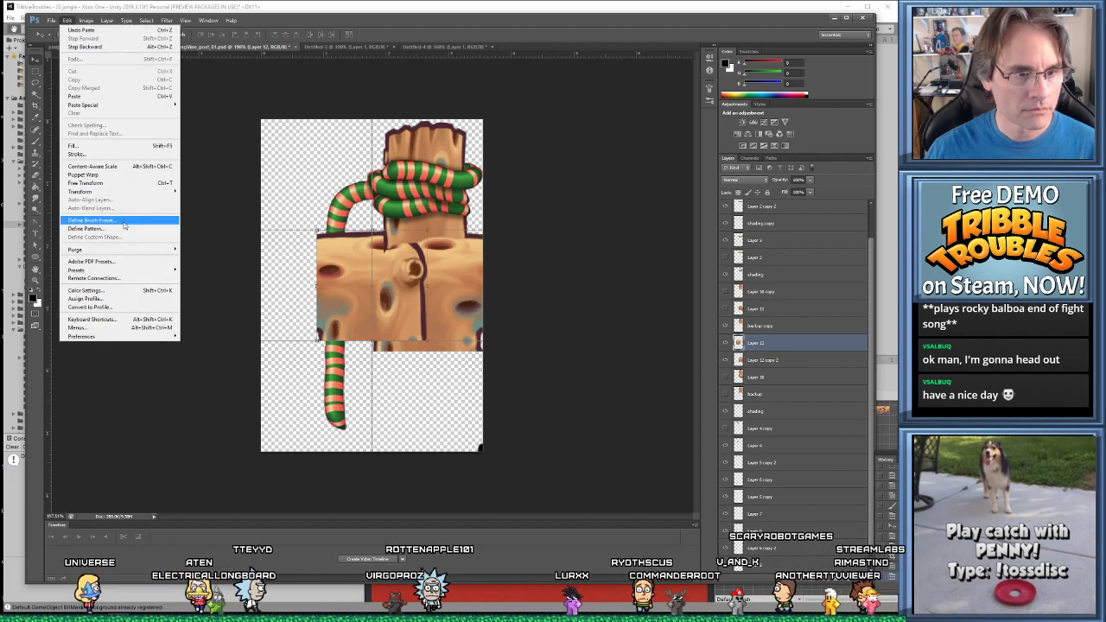
mouse_move(112, 191)
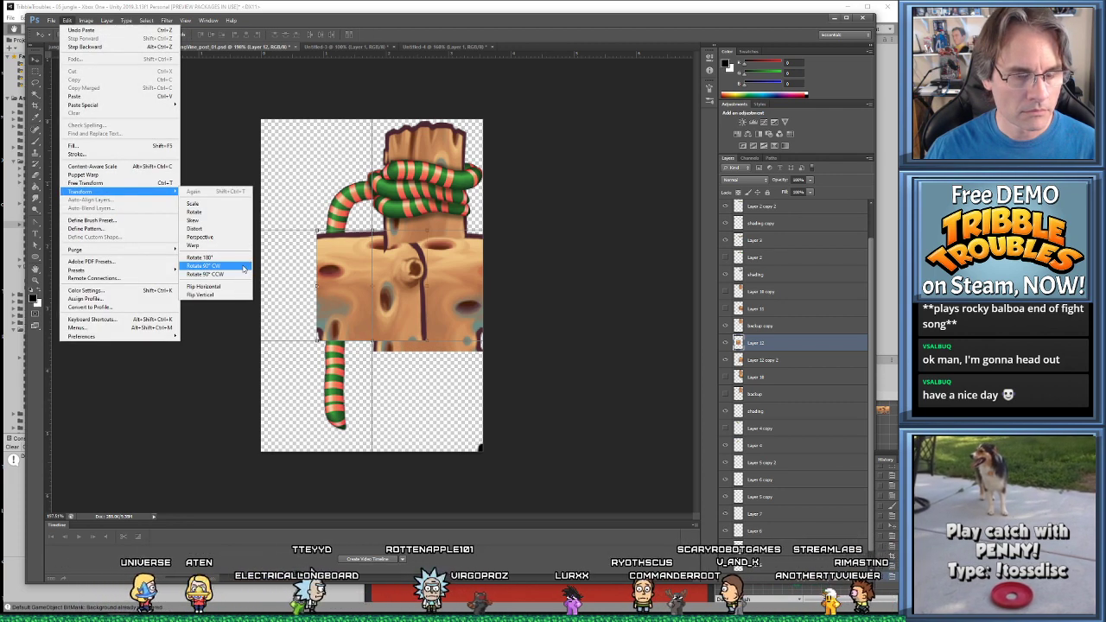
left_click(245, 287)
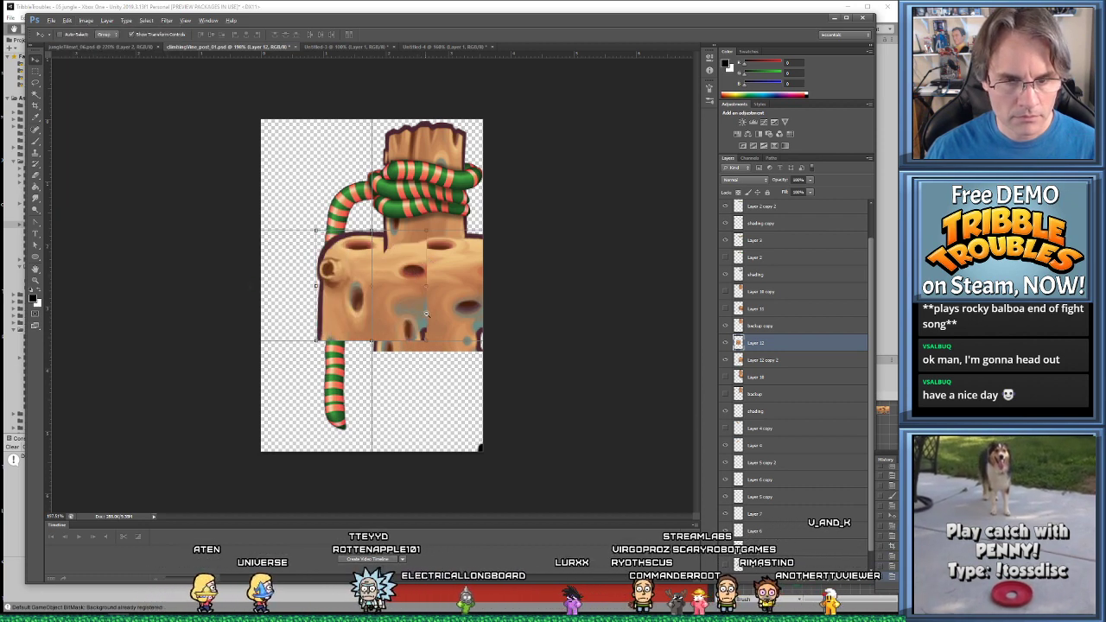
Shift the flipped block right against the post and nudge it into alignment
scroll(426, 314, "up", 3, "alt")
left_click_drag(406, 298, 495, 298)
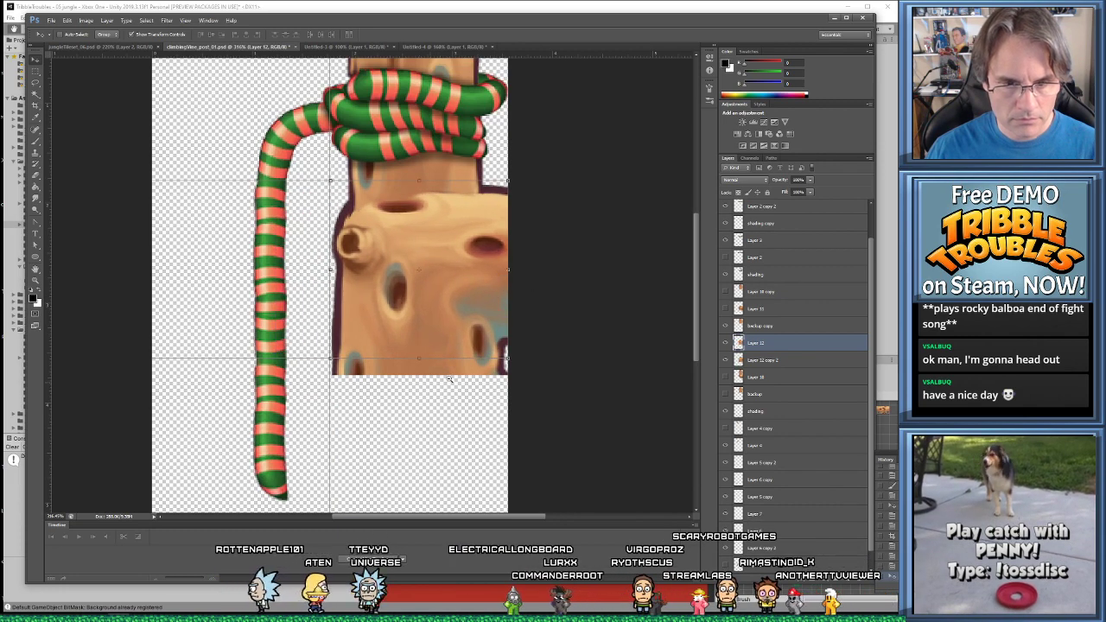
scroll(449, 378, "up", 5, "alt")
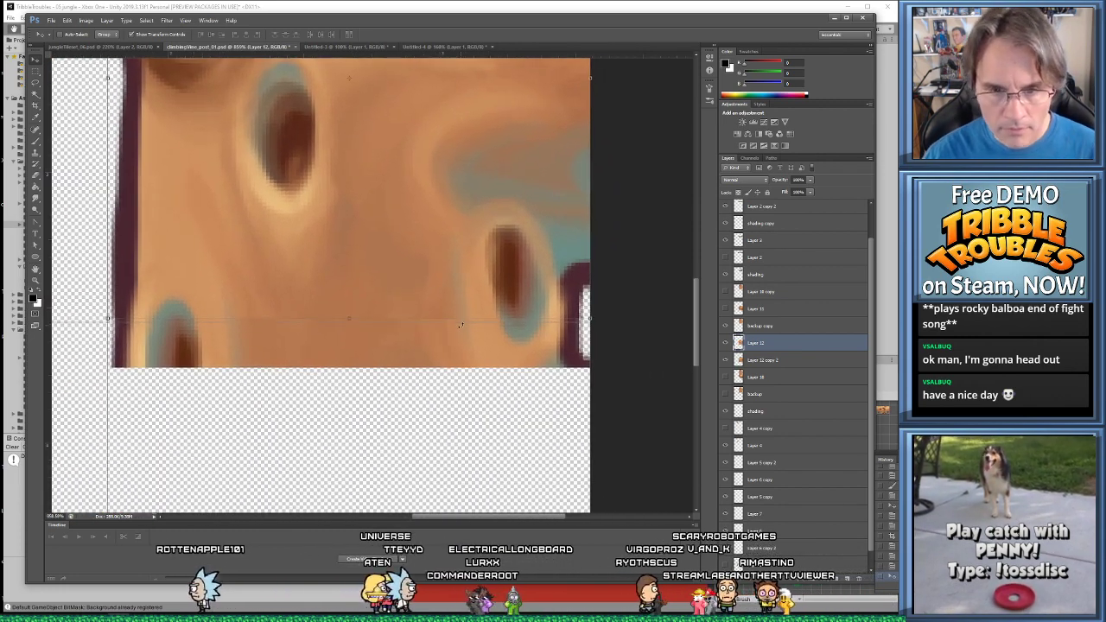
key("Left")
key("Left")
key("Left")
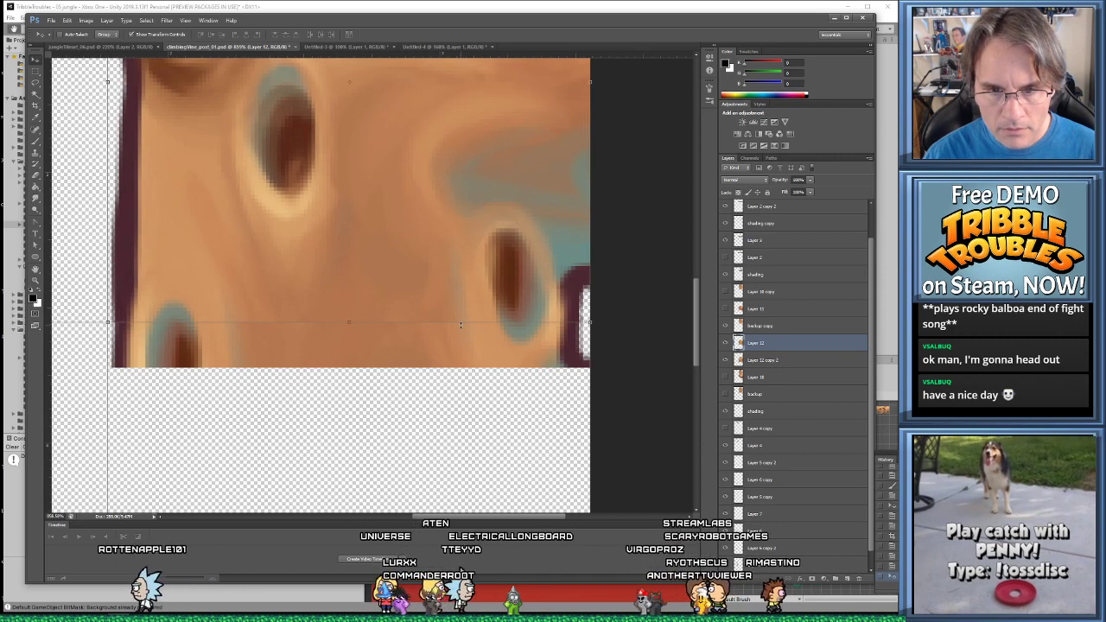
key("Right")
key("Right")
key("Right")
scroll(456, 320, "down", 5, "alt")
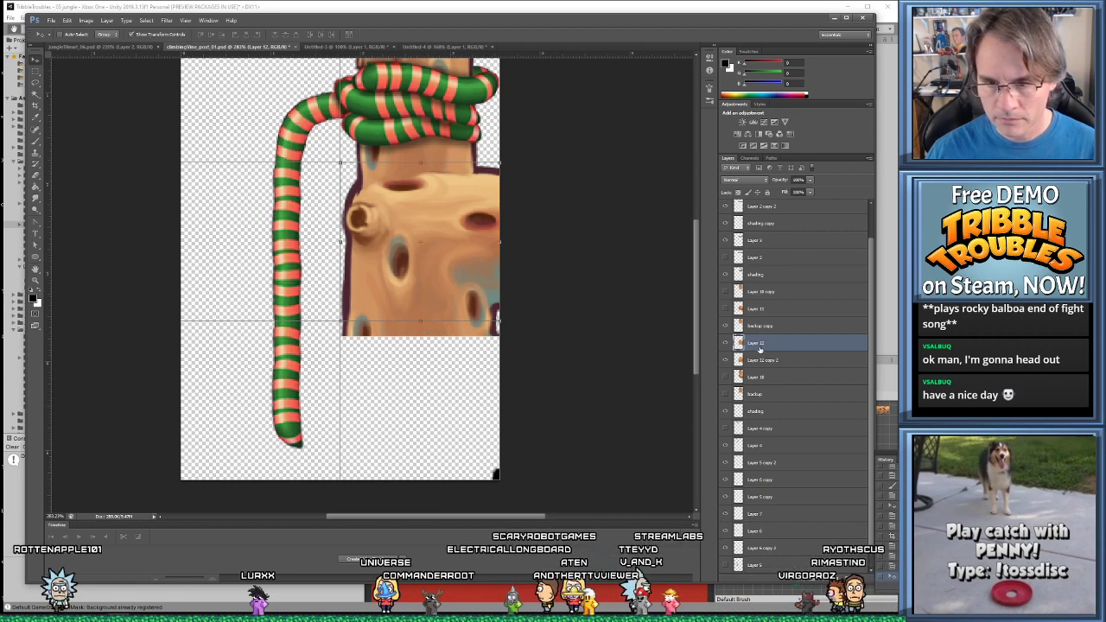
Toggle Layer 12's visibility repeatedly to compare the log textures, then select a lower layer
left_click(725, 360)
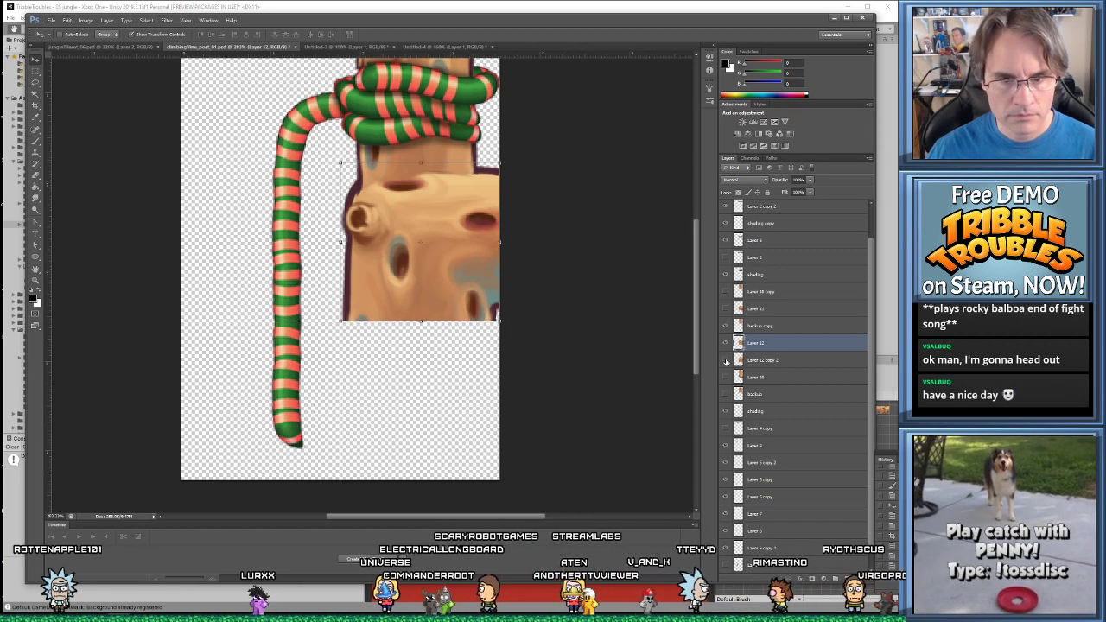
left_click(726, 360)
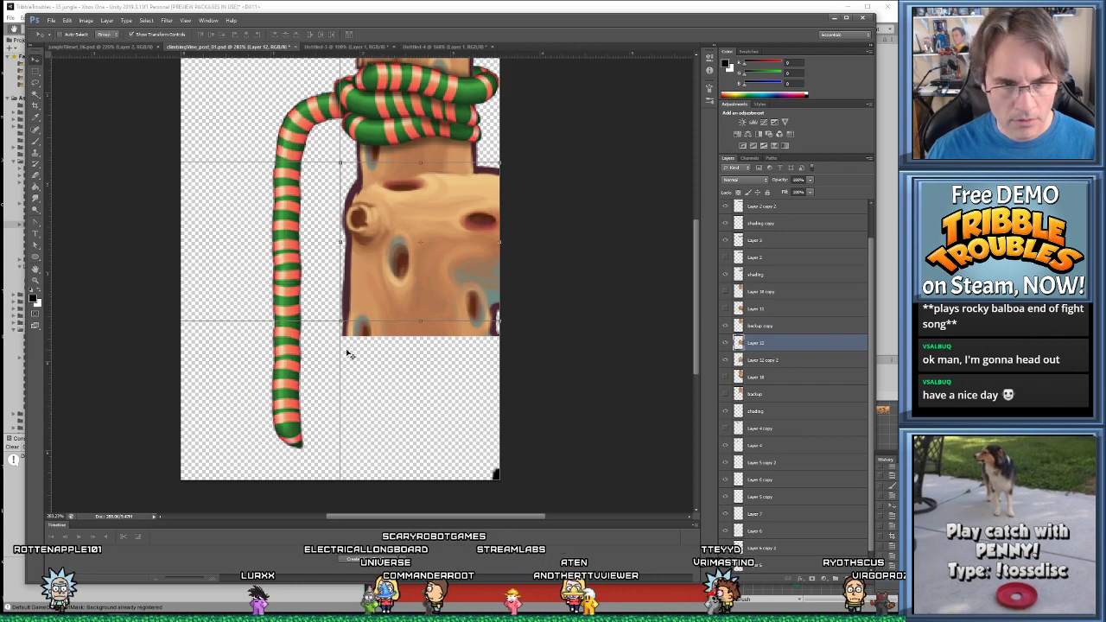
scroll(348, 354, "up", 4, "alt")
scroll(285, 330, "right", 1, "ctrl")
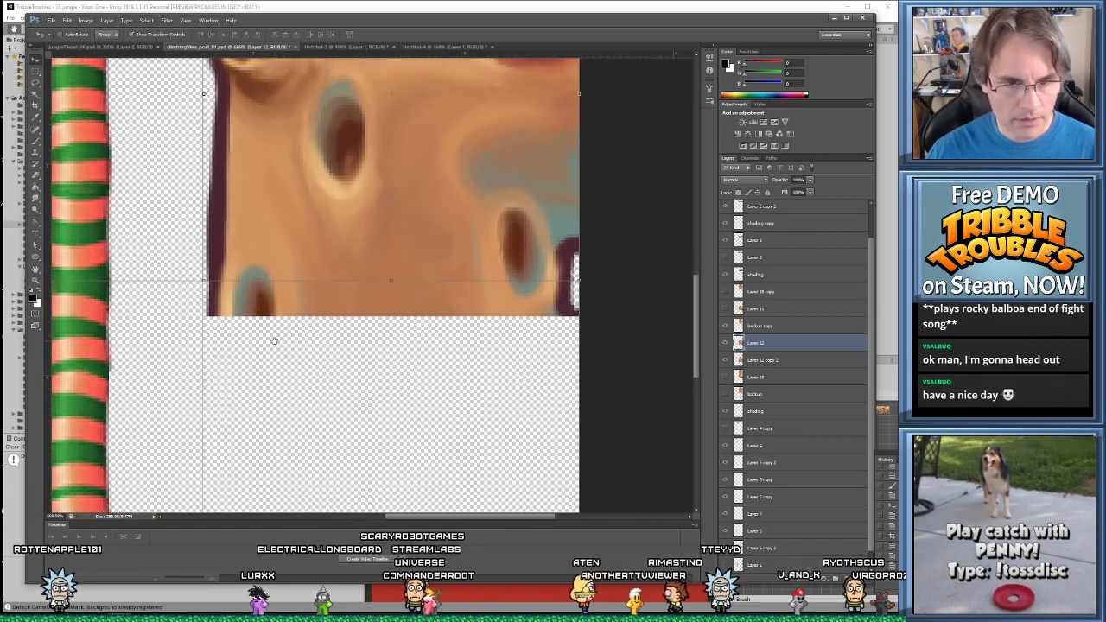
left_click(727, 343)
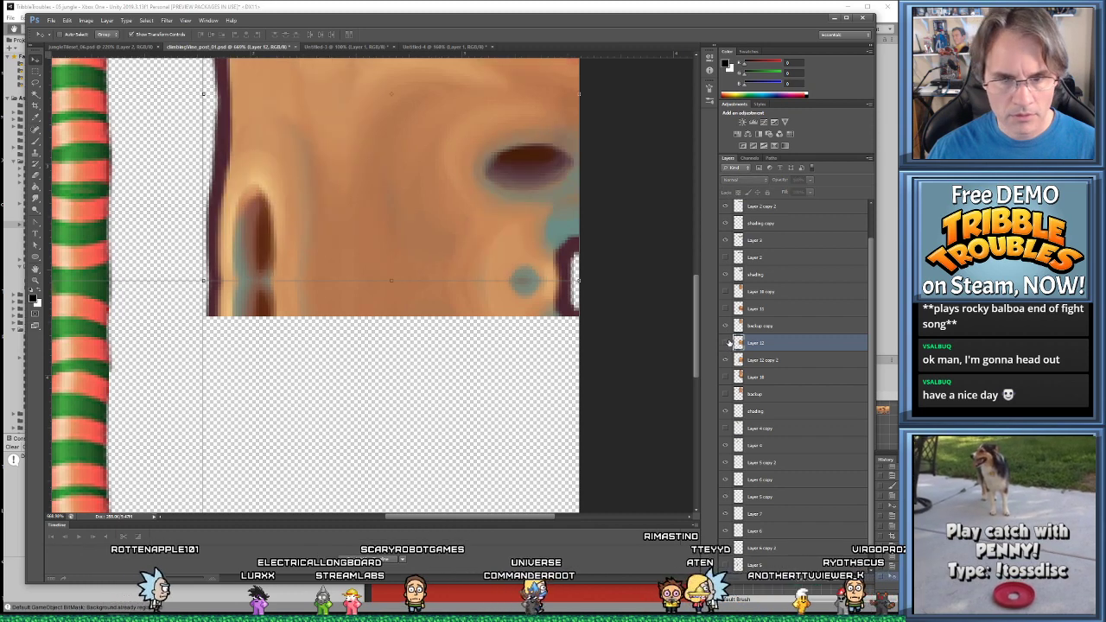
left_click(727, 343)
left_click(726, 343)
left_click(727, 343)
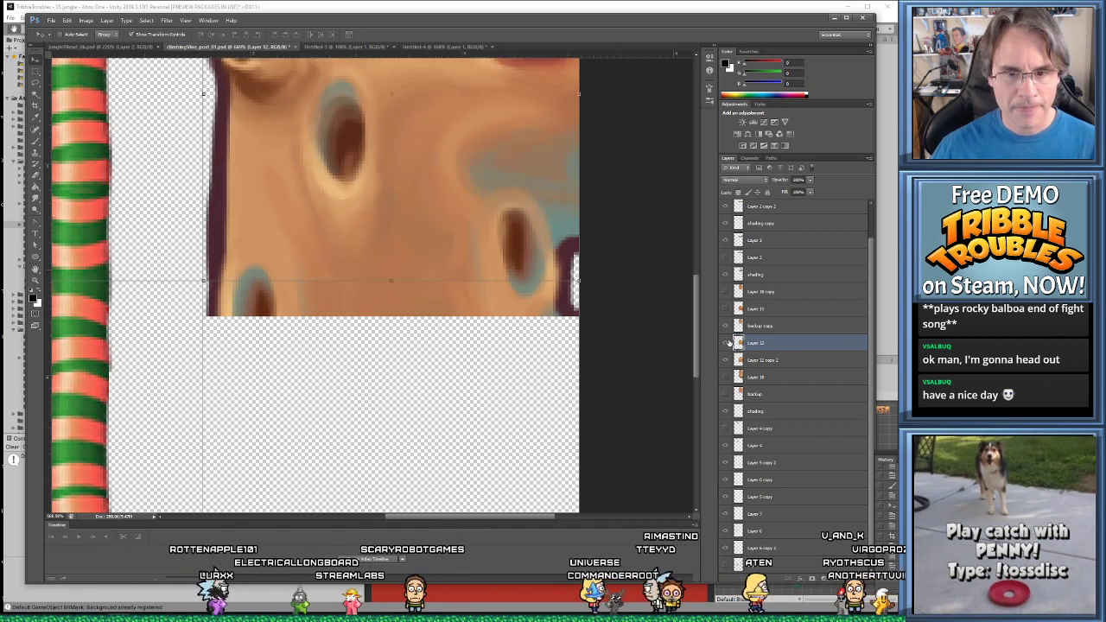
left_click(727, 343)
left_click(726, 343)
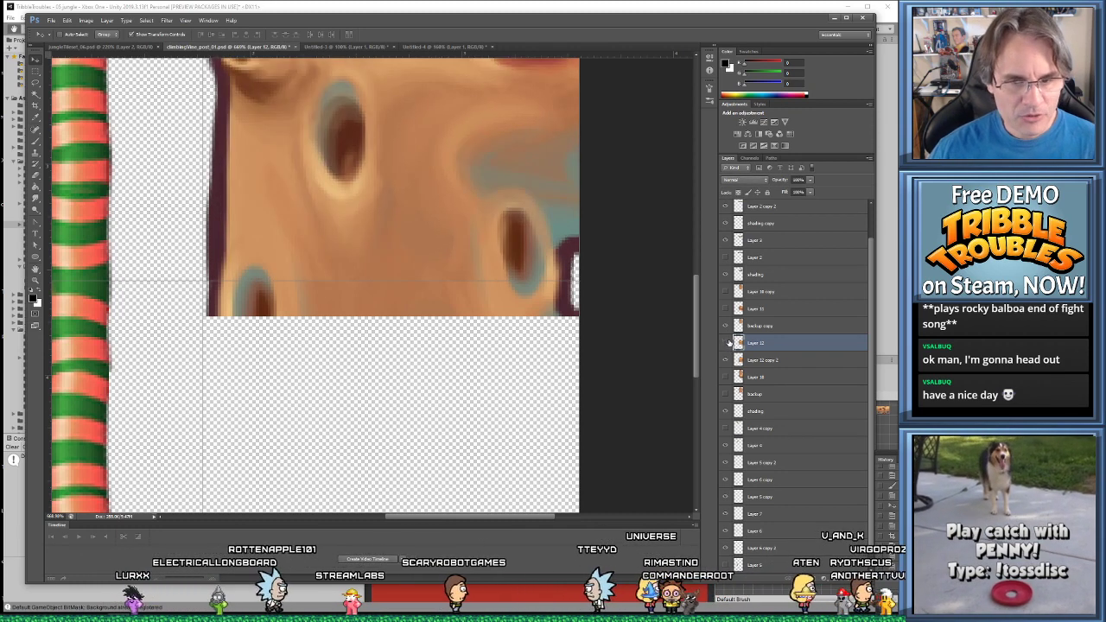
left_click(726, 343)
left_click(727, 342)
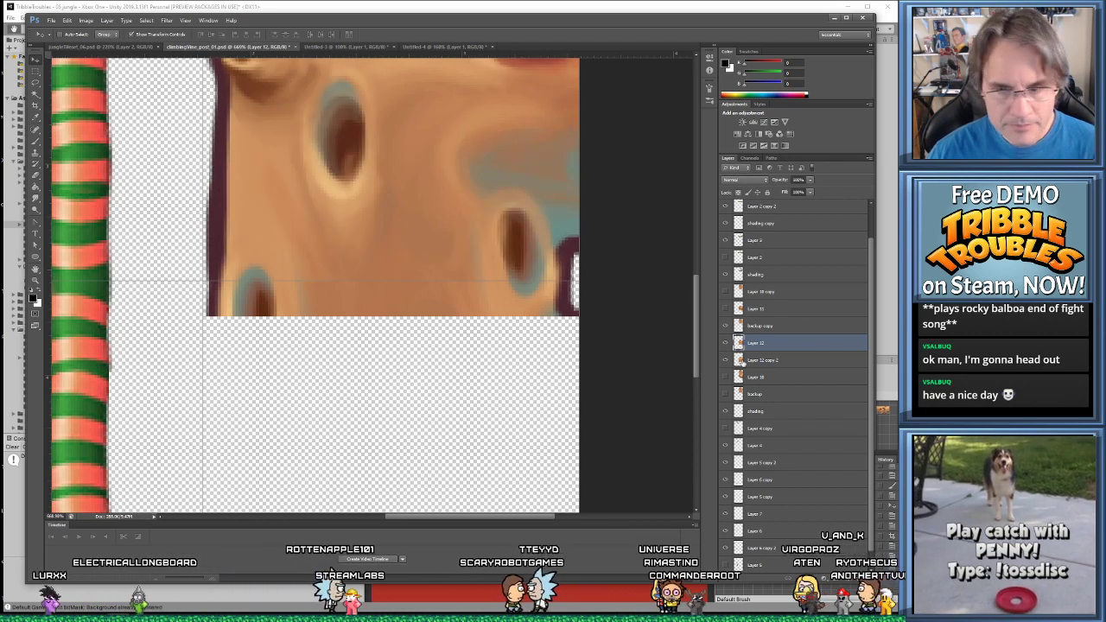
left_click(764, 360)
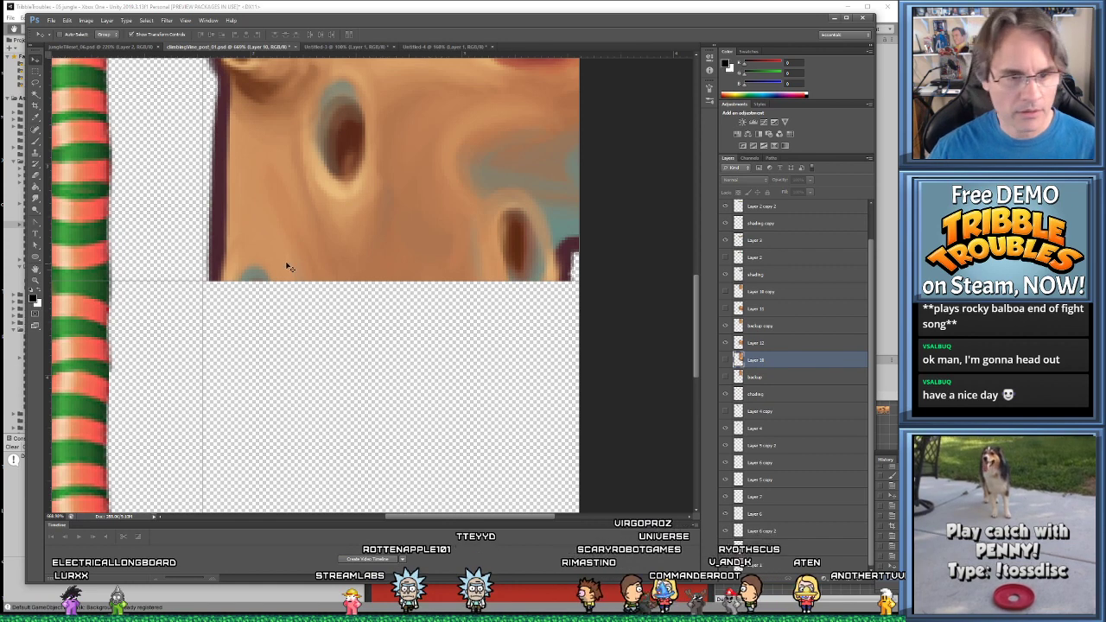
Select a strip across the lower log block and move a copy below it on Layer 12
left_click(35, 72)
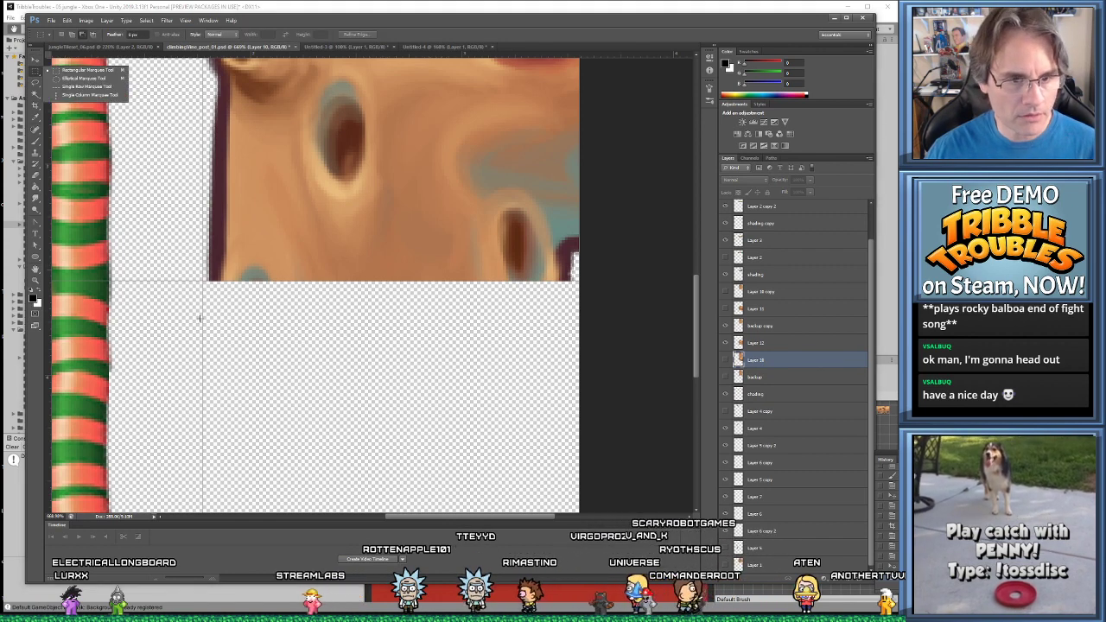
left_click_drag(190, 316, 605, 194)
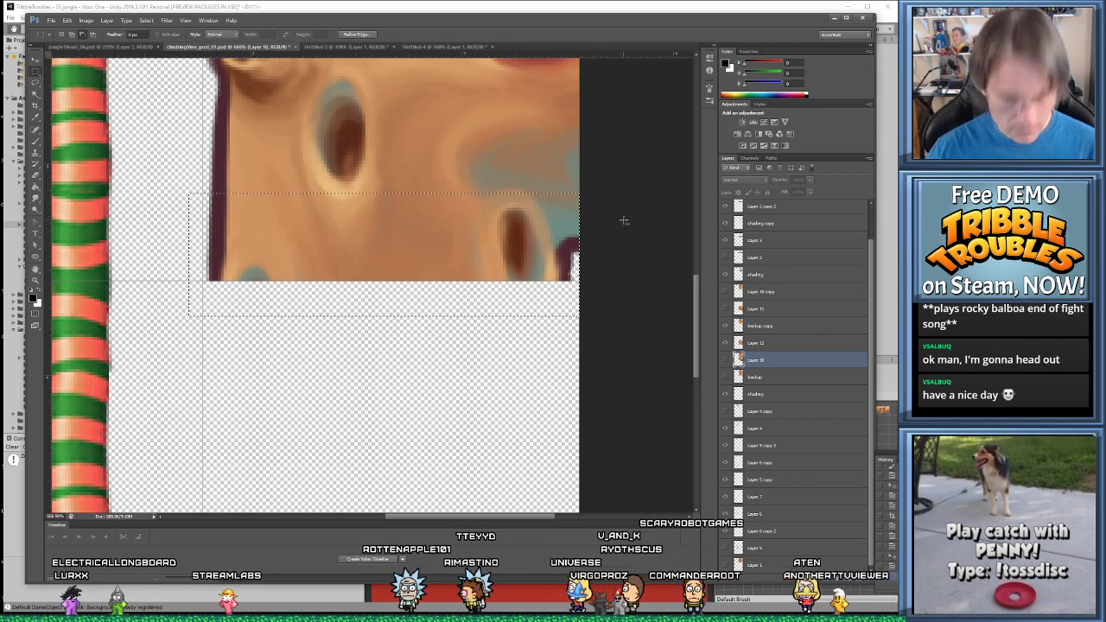
left_click(37, 60)
left_click(432, 214)
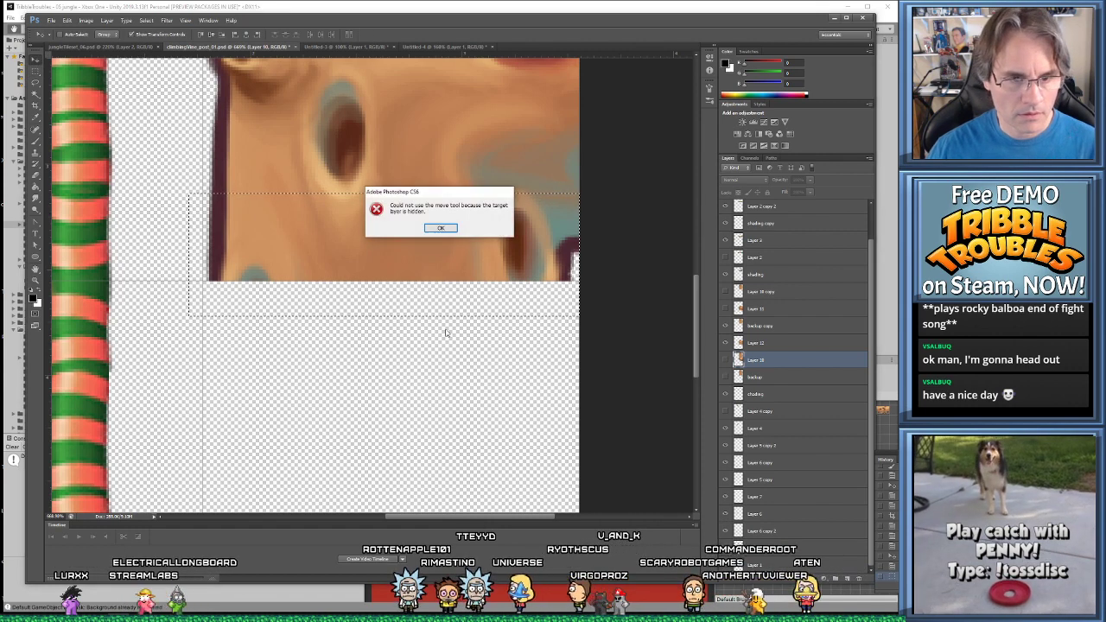
left_click(439, 227)
left_click(756, 343)
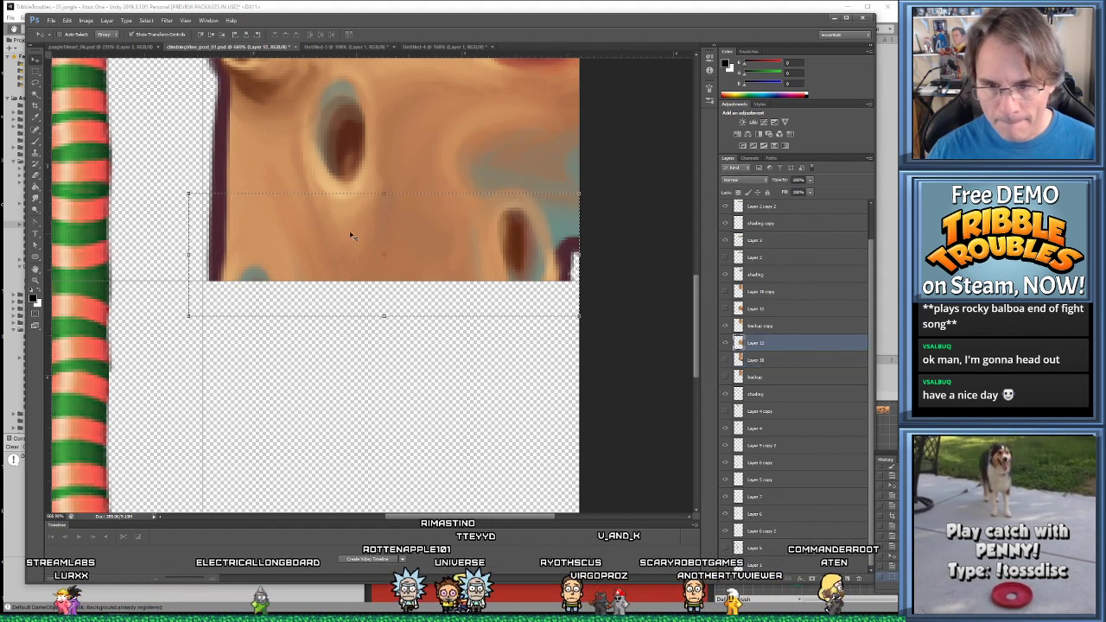
left_click_drag(368, 236, 382, 373)
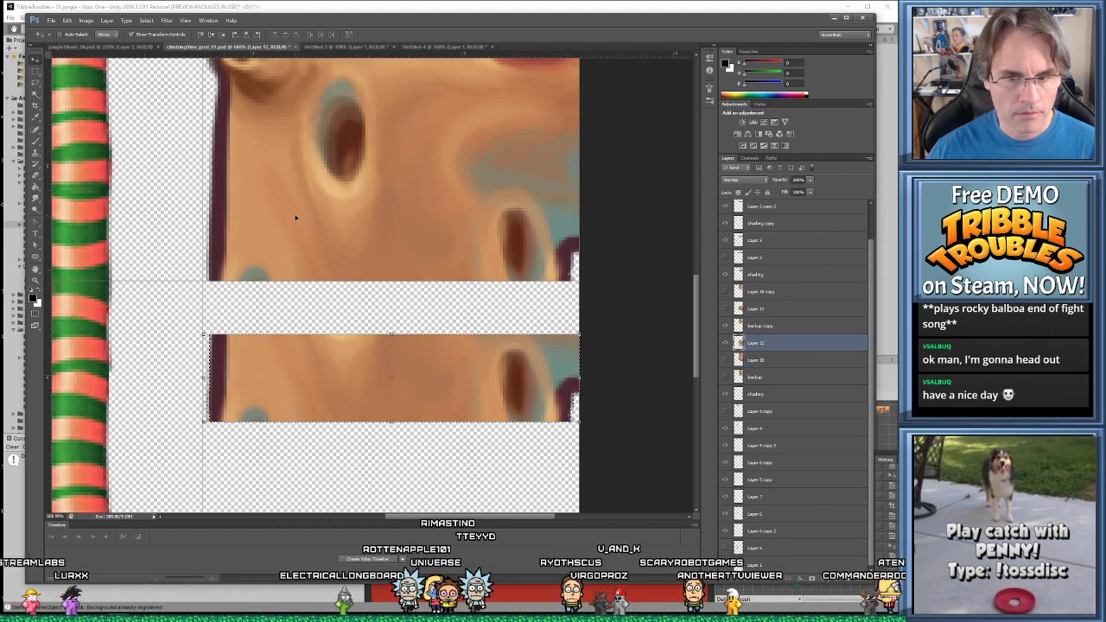
Flip the copied strip vertically, nudge it against the block's bottom edge, and deselect
left_click(66, 20)
mouse_move(151, 195)
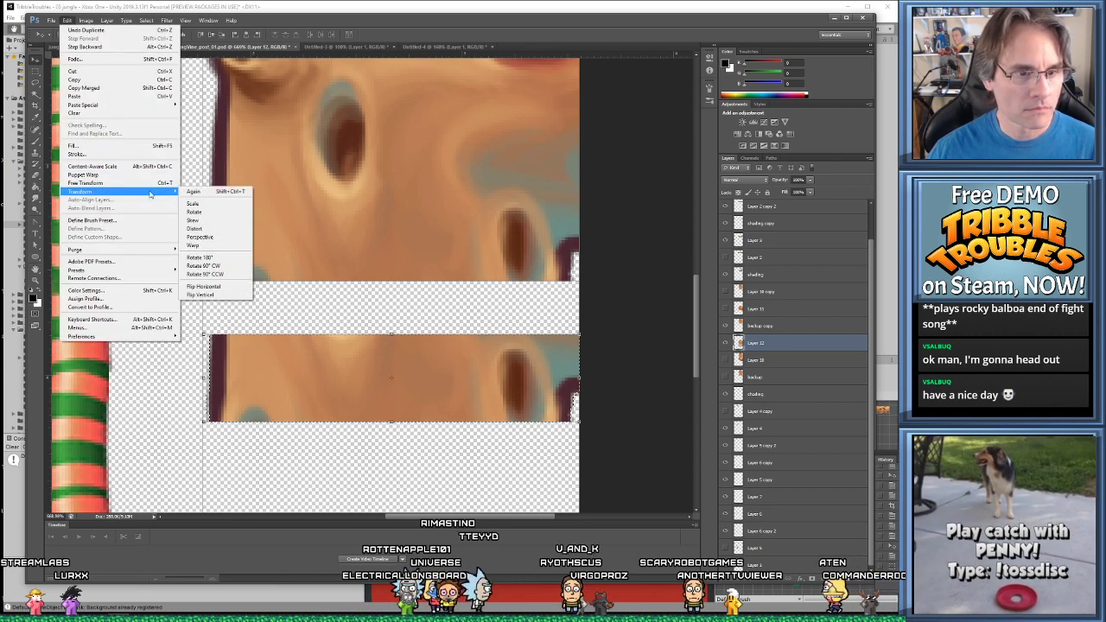
left_click(213, 294)
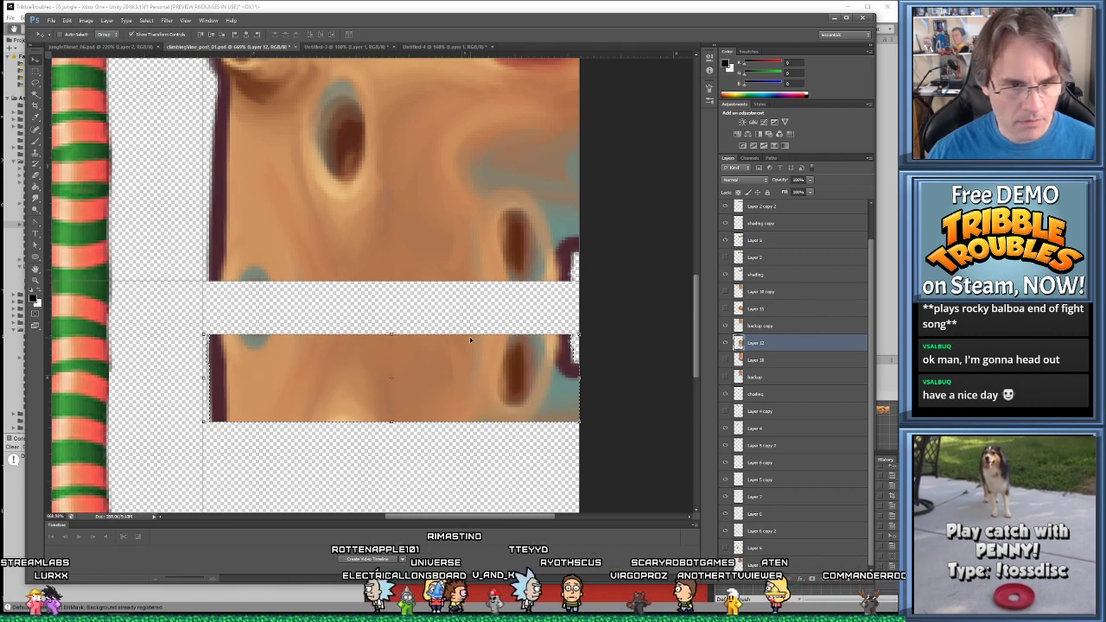
key("Up")
key("Up")
key("Up")
key("Up")
key("Up")
key("Up")
key("Up")
key("Up")
key("Up")
key("Up")
key("Down")
key("Down")
key("Down")
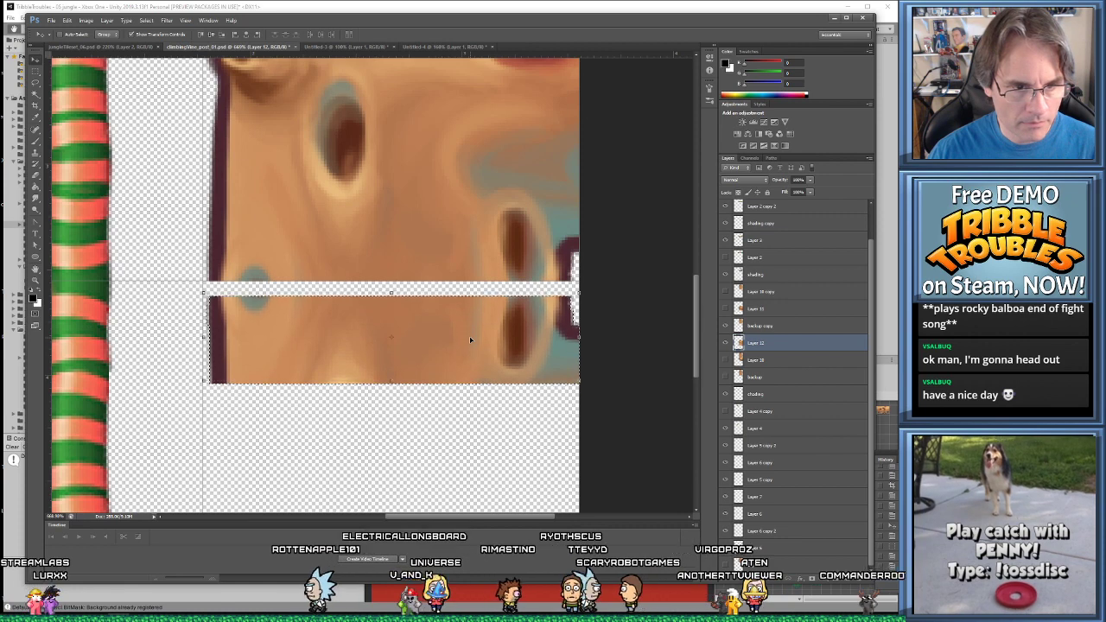
key("Up")
key("Up")
key("Up")
key("Up")
key("Down")
key("Down")
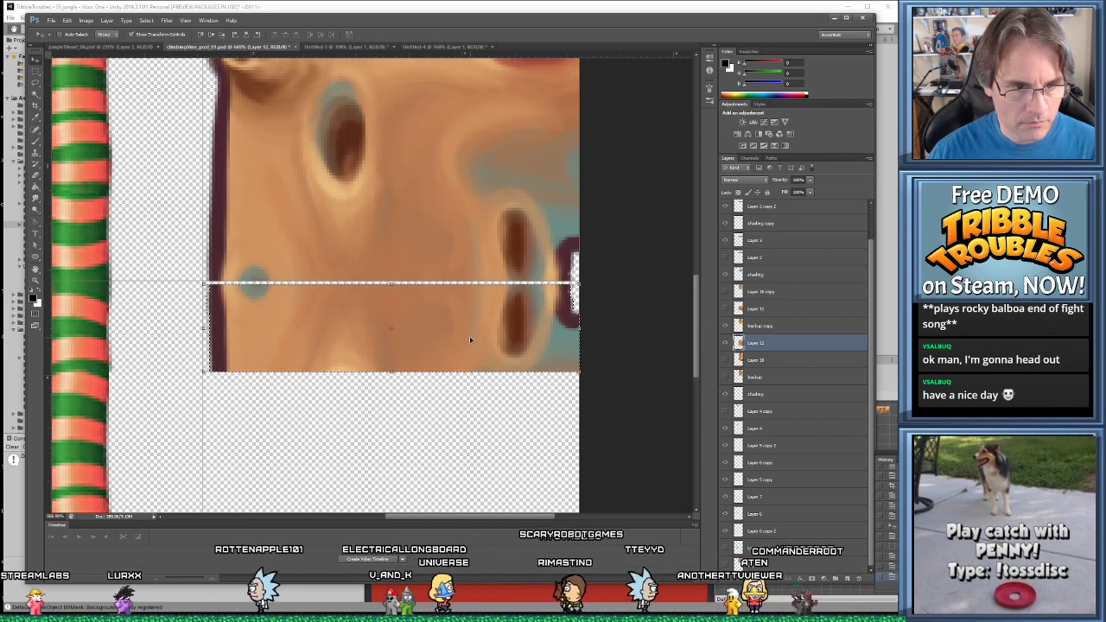
key("ctrl+d")
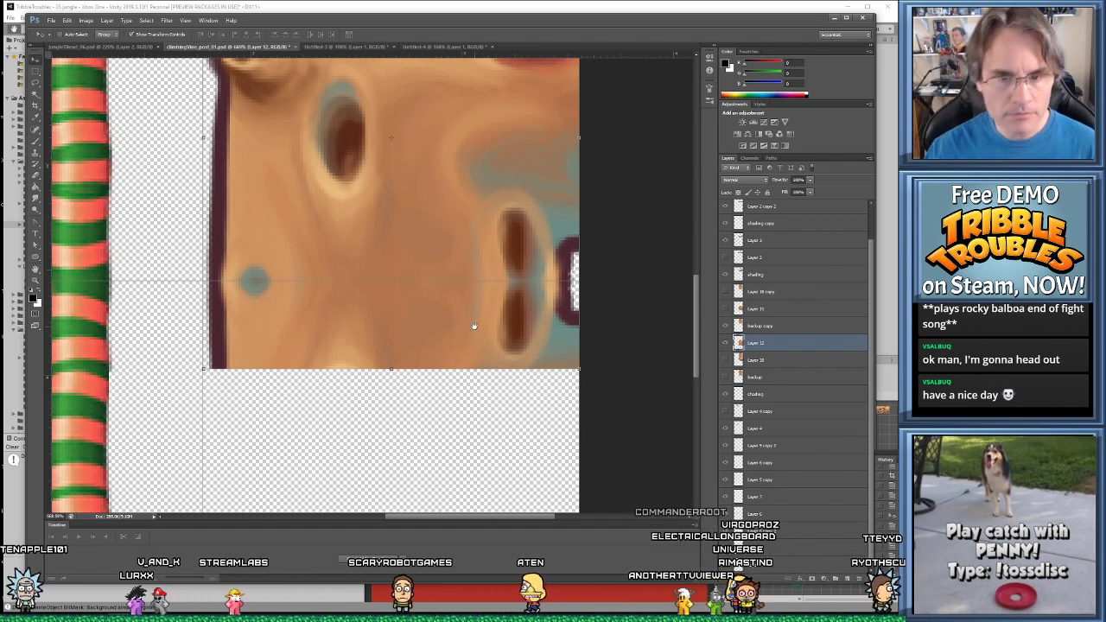
Select the 'backup copy' layer and apply Flip Horizontal to its wood block artwork
scroll(473, 326, "down", 2, "alt")
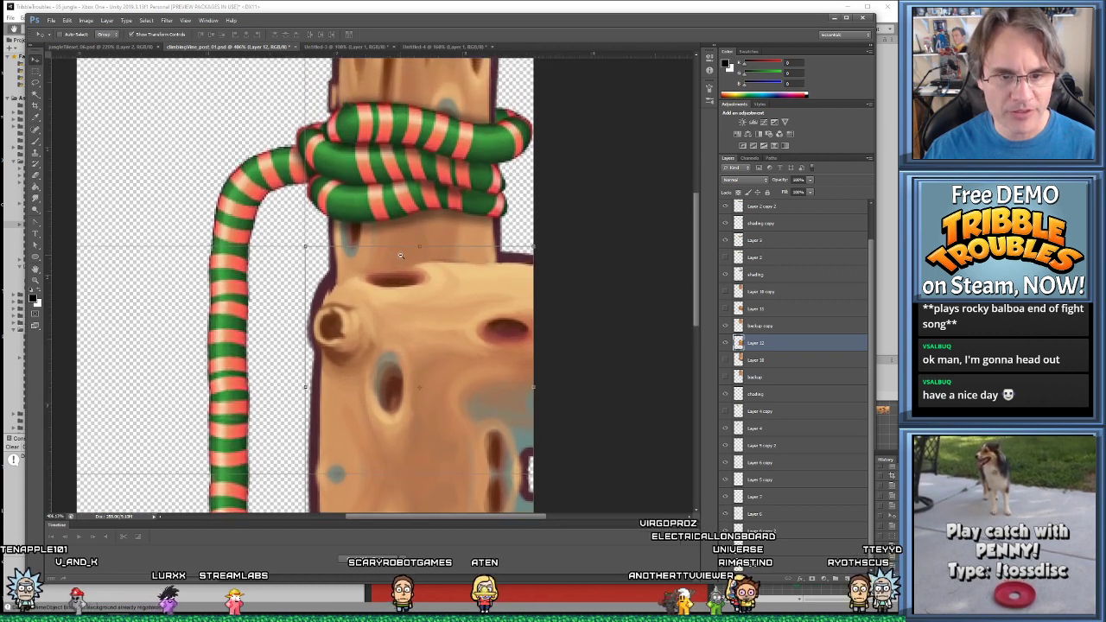
scroll(432, 256, "up", 3, "alt")
scroll(431, 257, "down", 1, "alt")
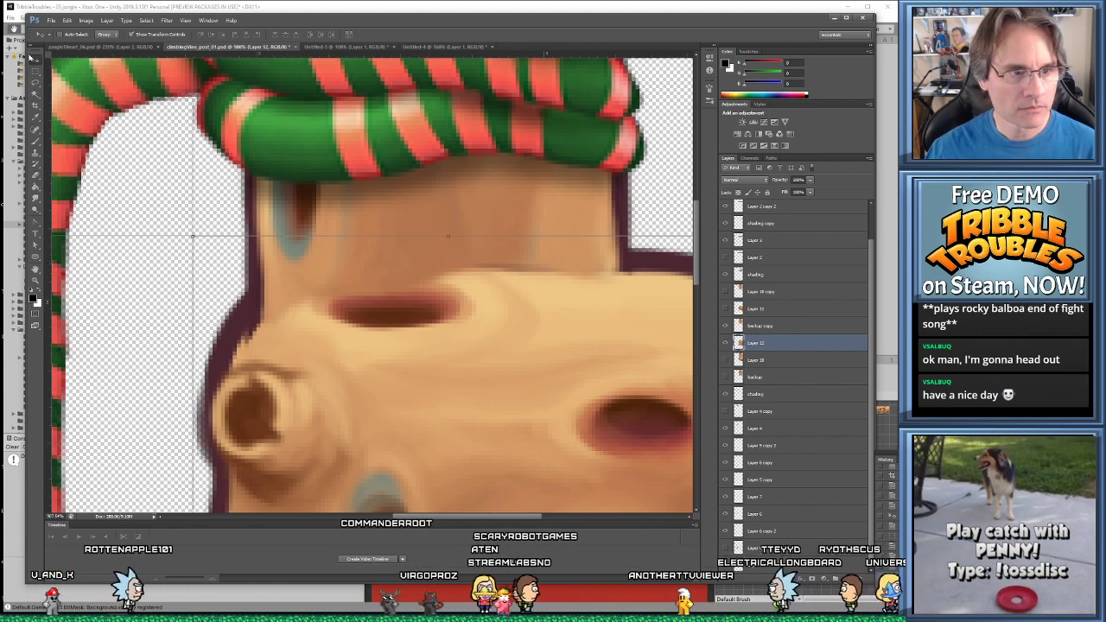
left_click(436, 205, "ctrl")
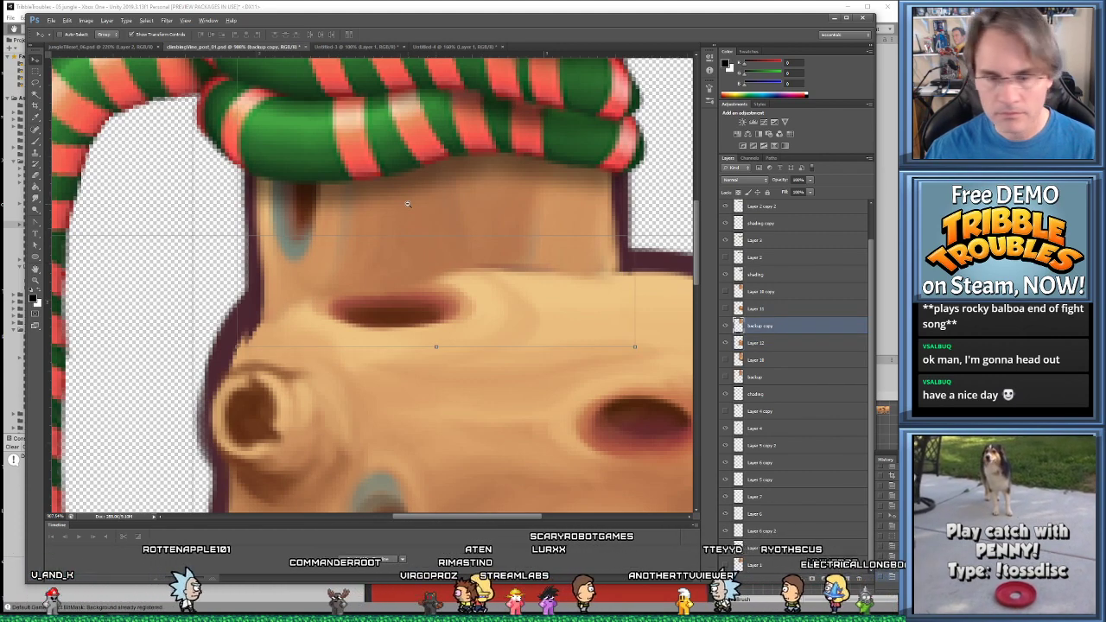
scroll(466, 221, "up", 1, "alt")
scroll(490, 234, "down", 6, "alt")
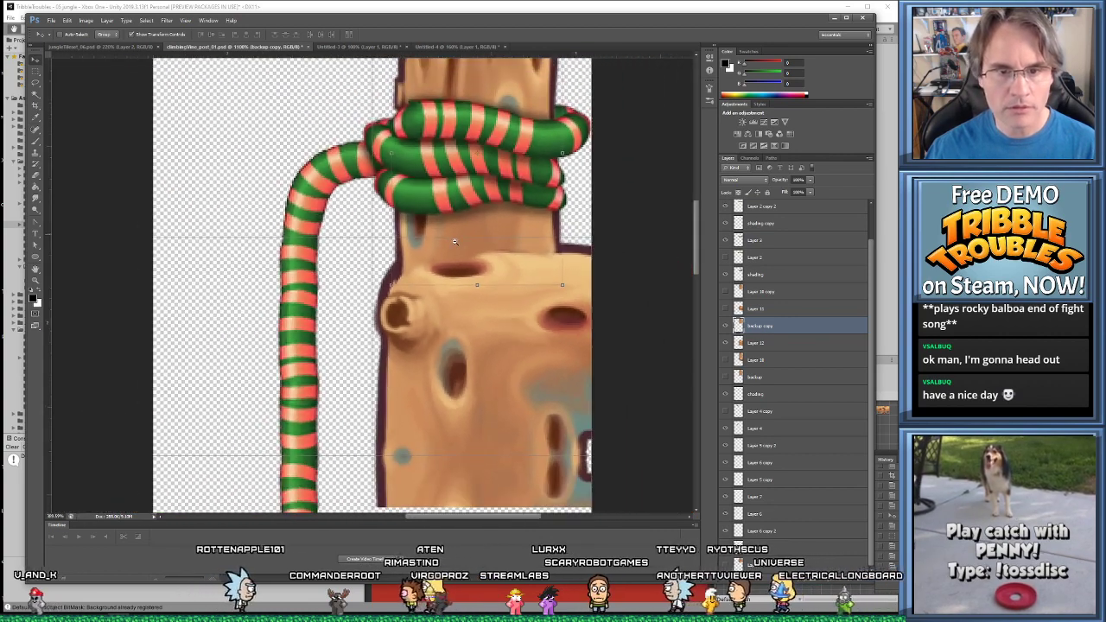
left_click(67, 19)
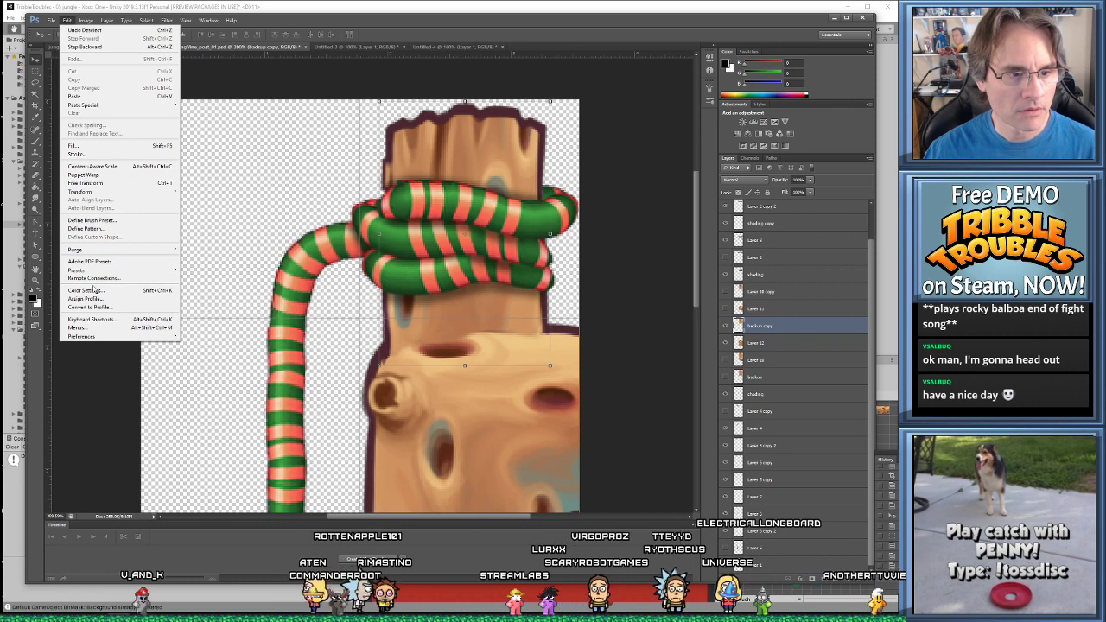
mouse_move(87, 192)
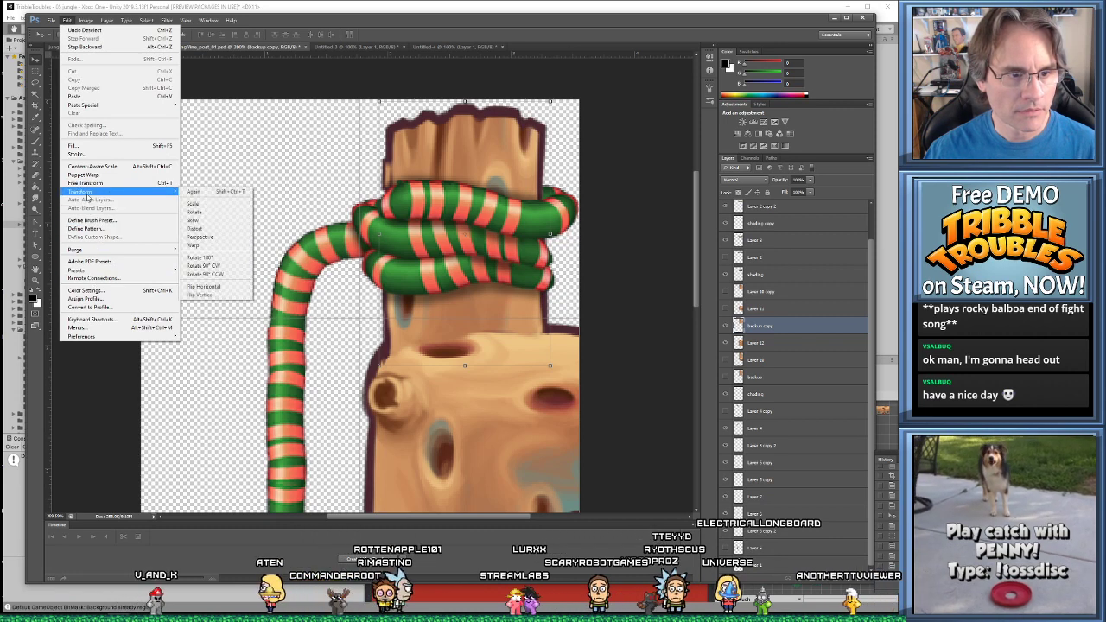
left_click(213, 286)
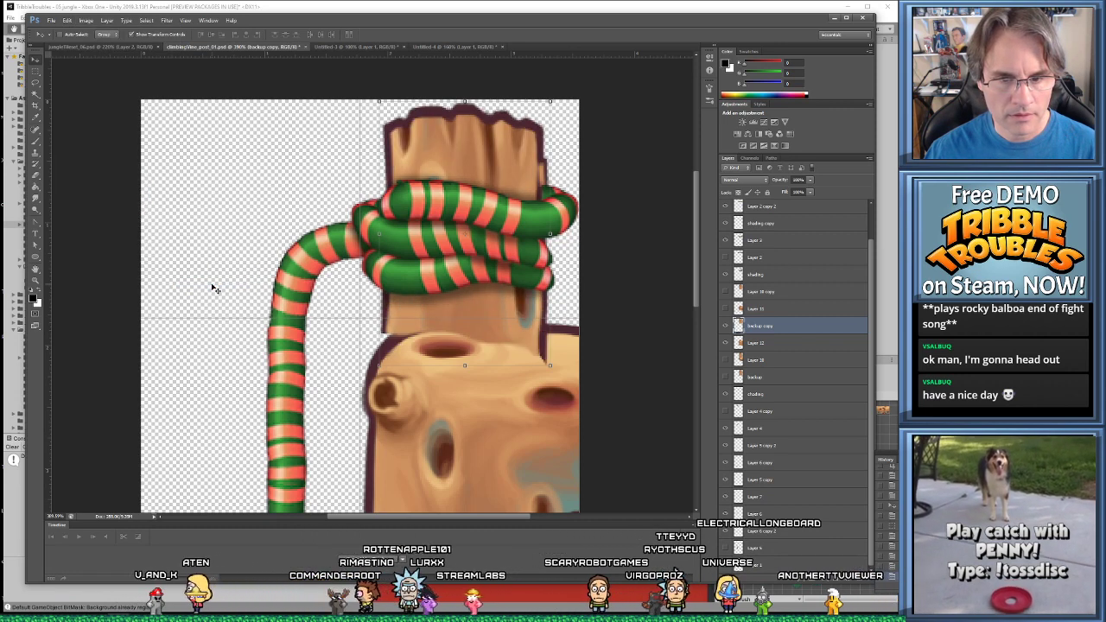
scroll(440, 346, "up", 4, "alt")
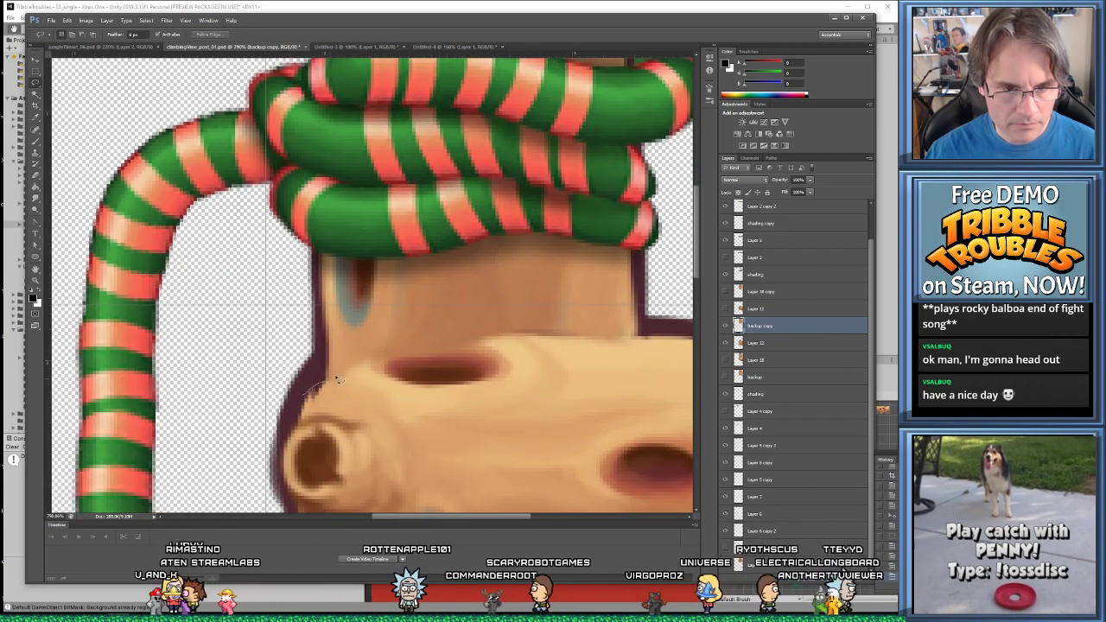
Lasso the trunk area around the knot, deselect it, and switch to the Smudge tool
mouse_move(336, 380)
left_mouse_down()
mouse_move(432, 339)
mouse_move(501, 334)
mouse_move(568, 346)
mouse_move(501, 451)
mouse_move(406, 449)
mouse_move(353, 432)
left_mouse_up()
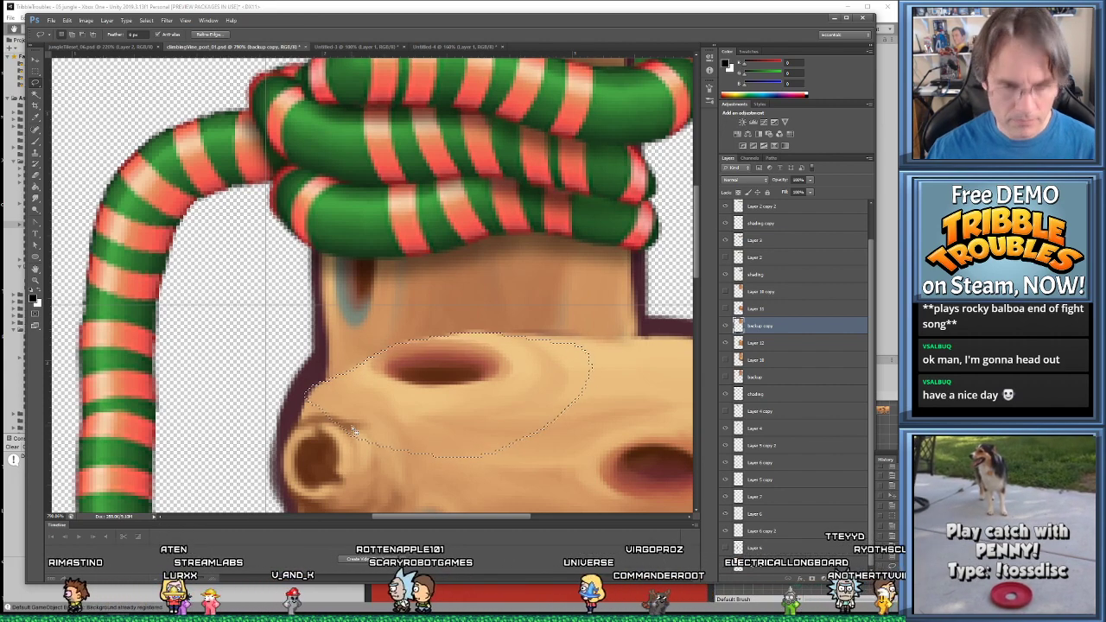
key("ctrl+d")
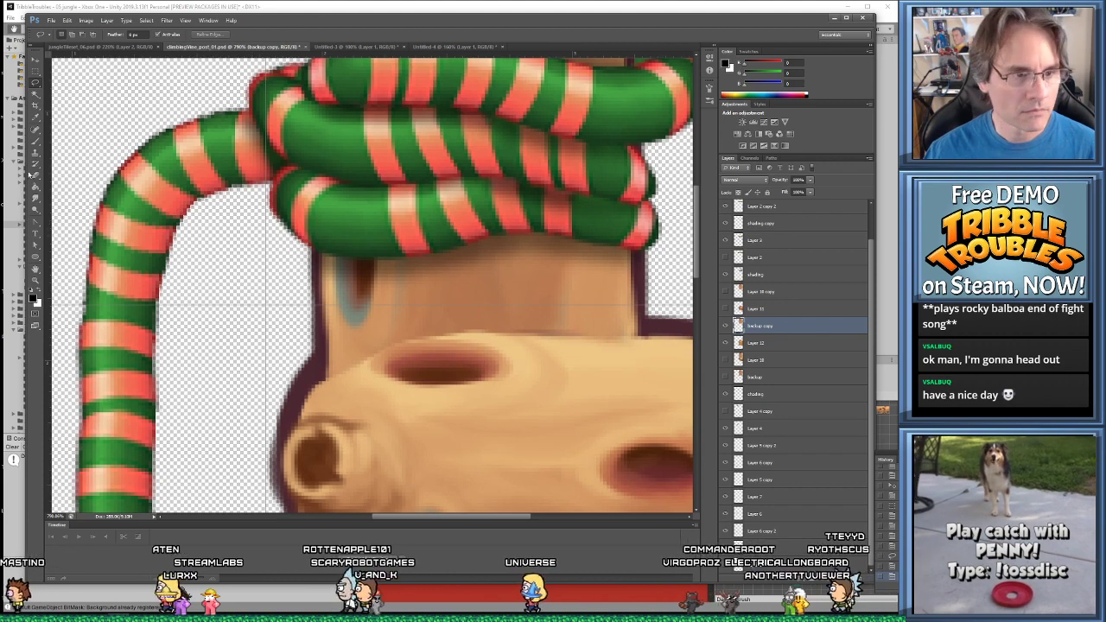
key("r")
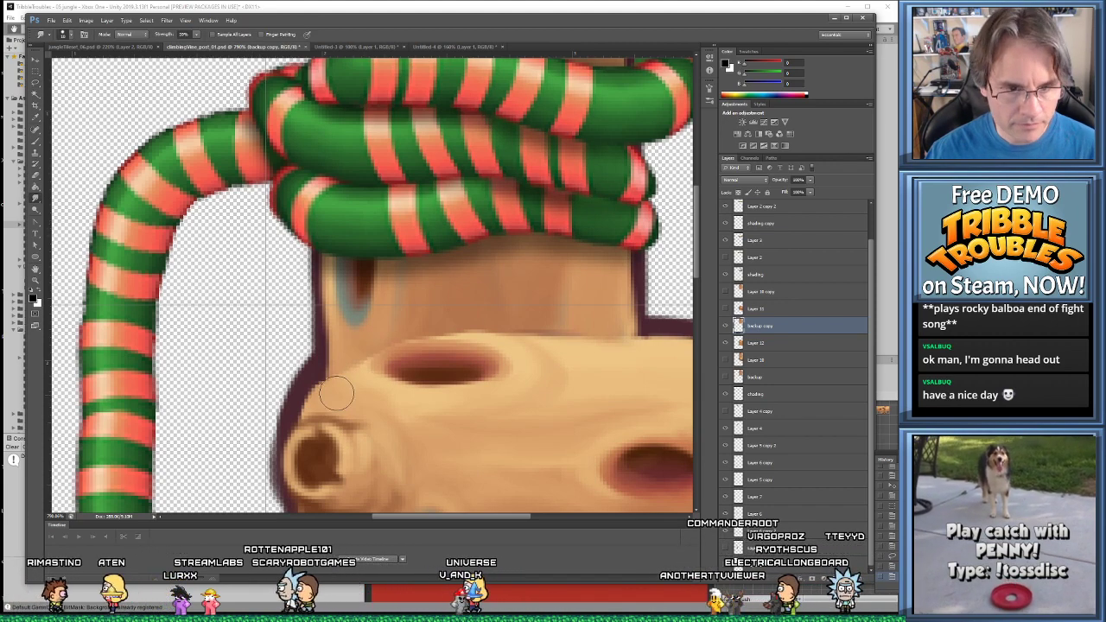
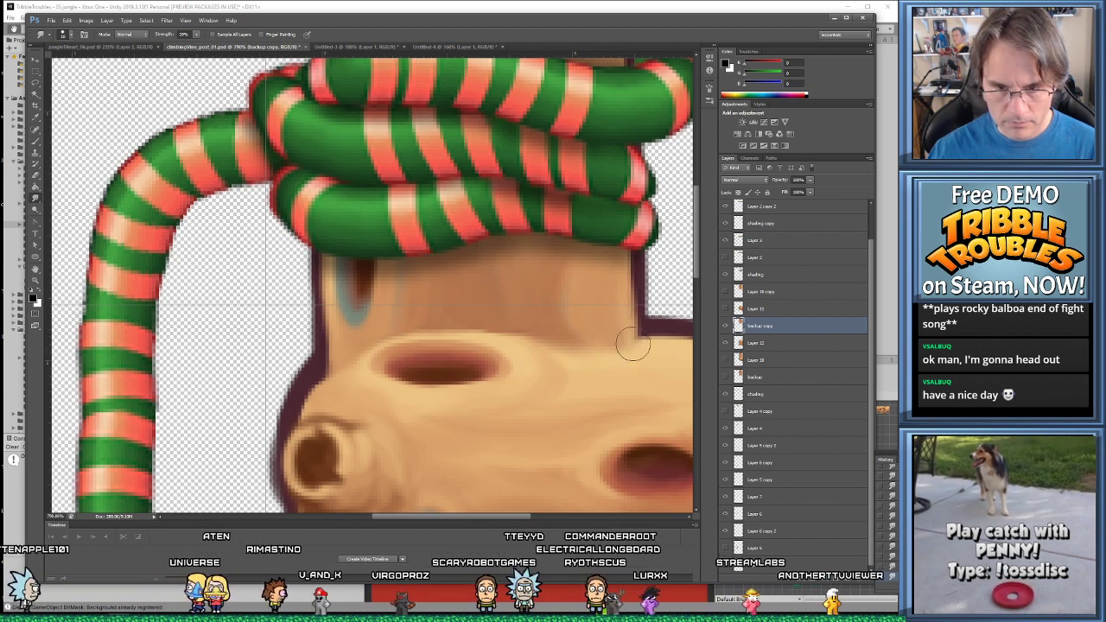
Merge Visible on the vine-post artwork's layers, check it with undo/redo, and begin a new document
scroll(633, 344, "down", 5, "alt")
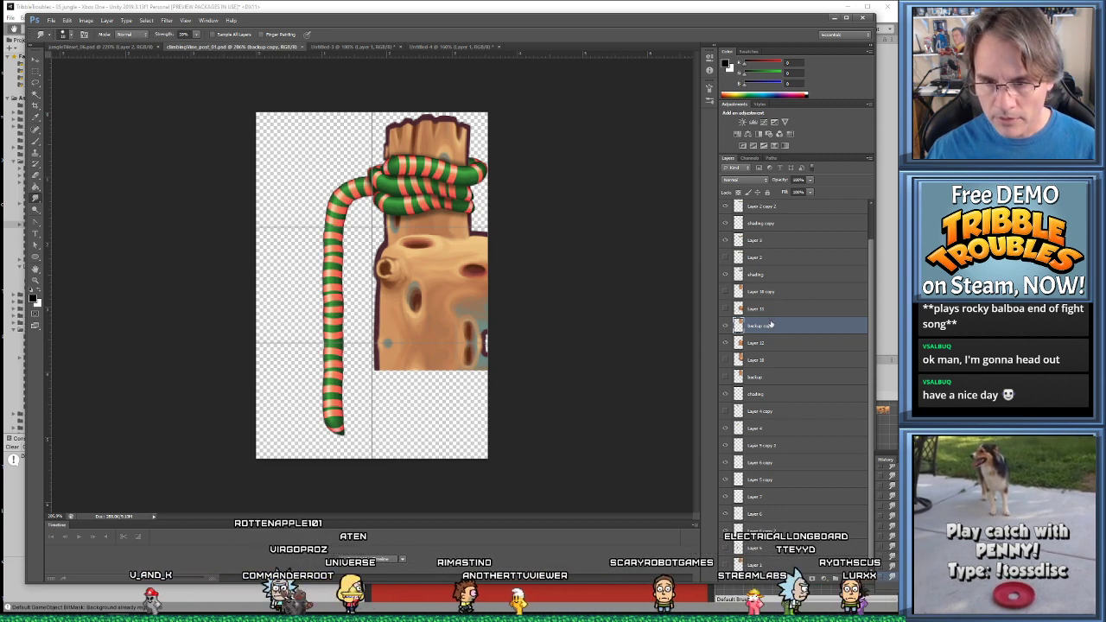
right_click(771, 324)
left_click(799, 224)
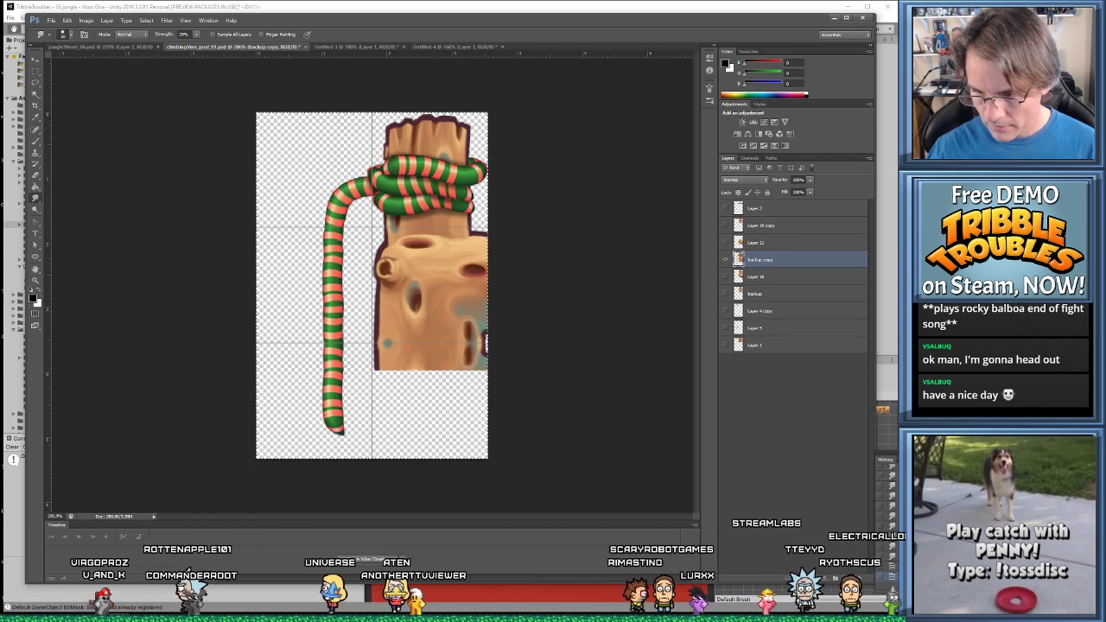
key("ctrl+z")
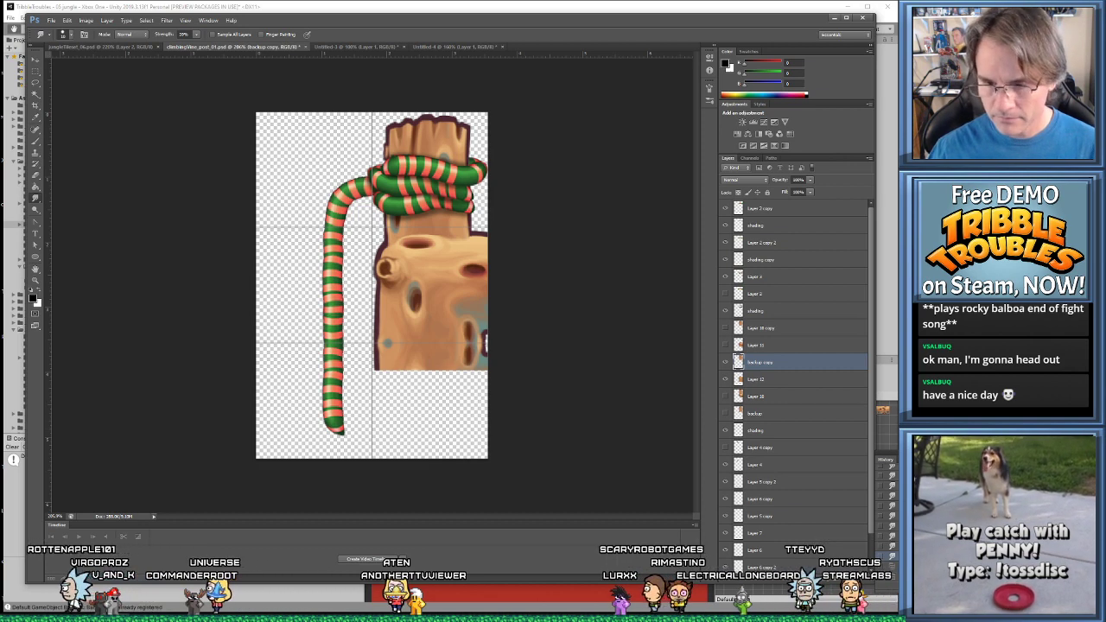
key("ctrl+z")
key("ctrl+z")
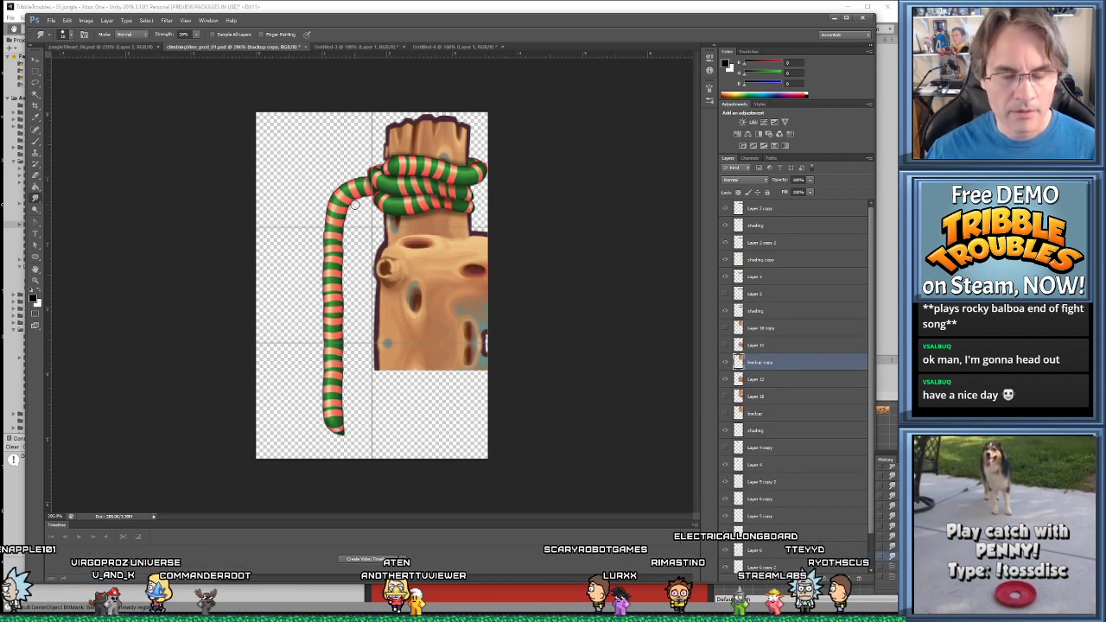
key("ctrl+n")
Create Untitled-5, paste the merged artwork, and delete its white Background layer
key("Return")
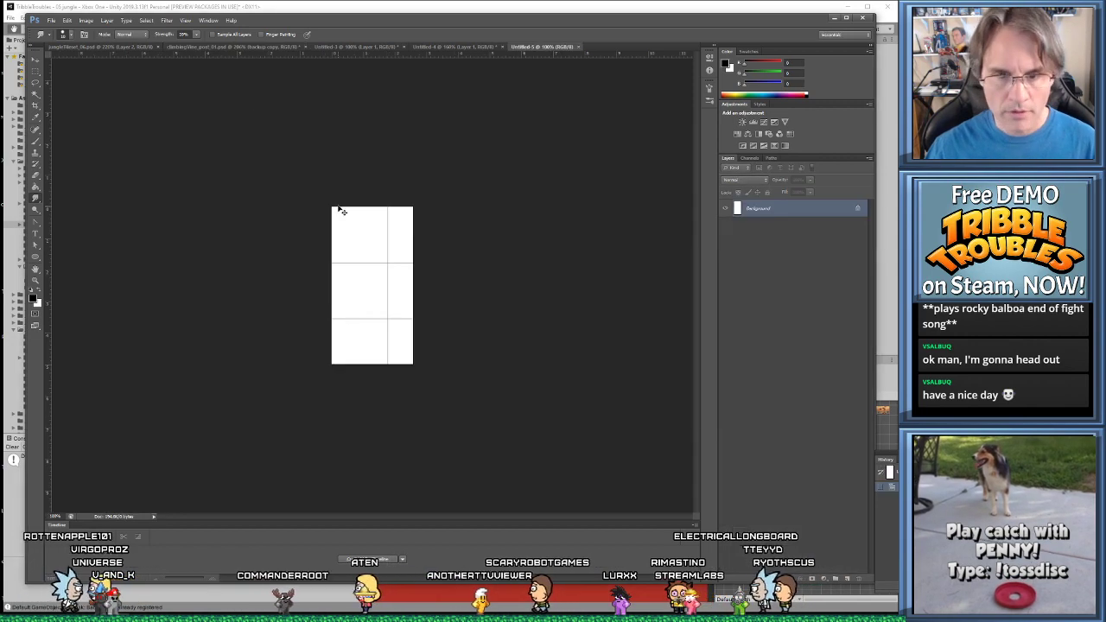
key("ctrl+v")
key("Delete")
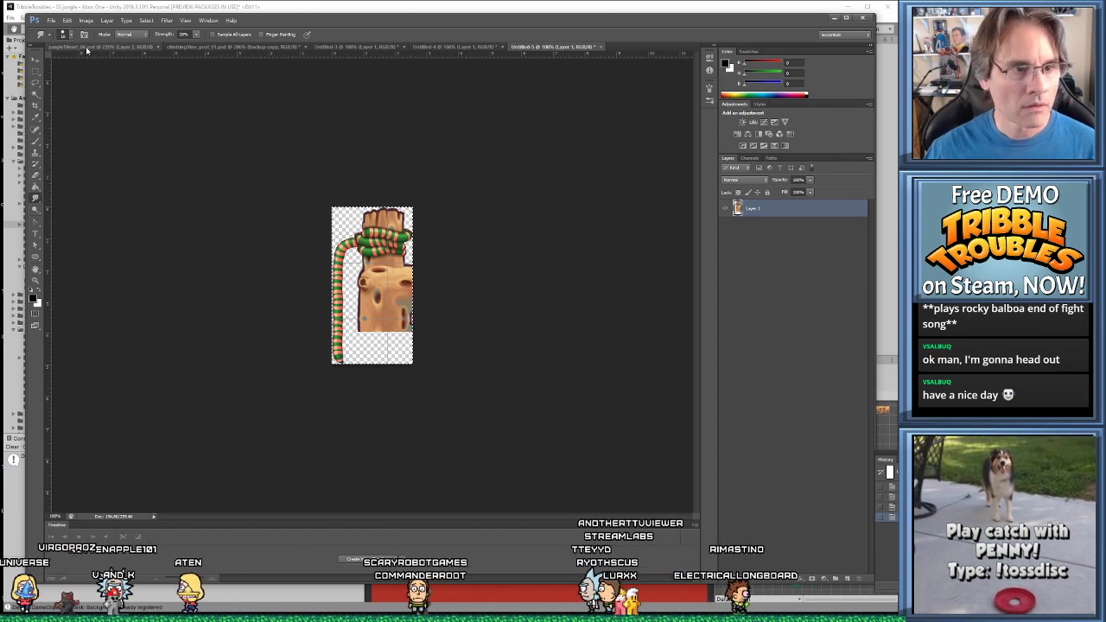
Paste the vine-post artwork into jungleTileset_06.psd as a new layer
key("ctrl+Tab")
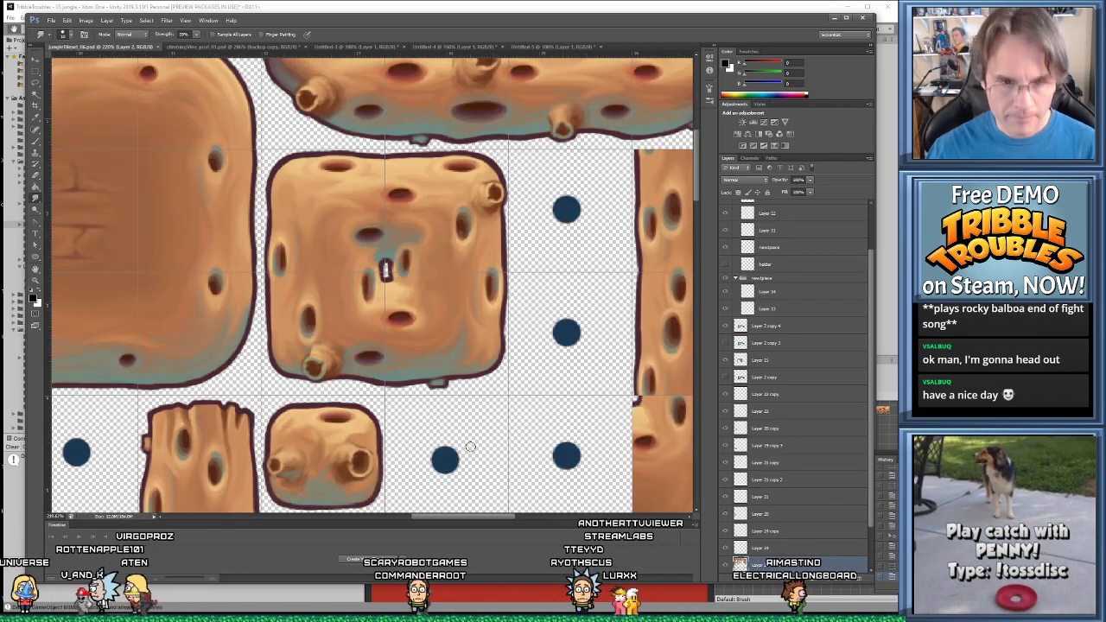
scroll(470, 447, "down", 6, "alt")
scroll(236, 406, "up", 6, "alt")
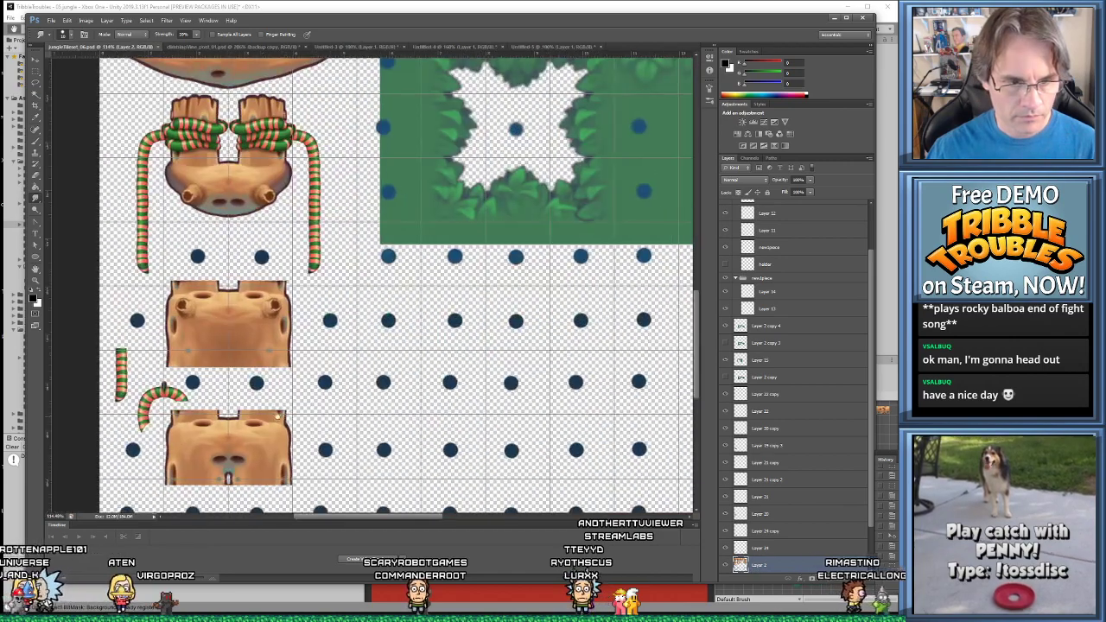
scroll(393, 381, "down", 3, "alt")
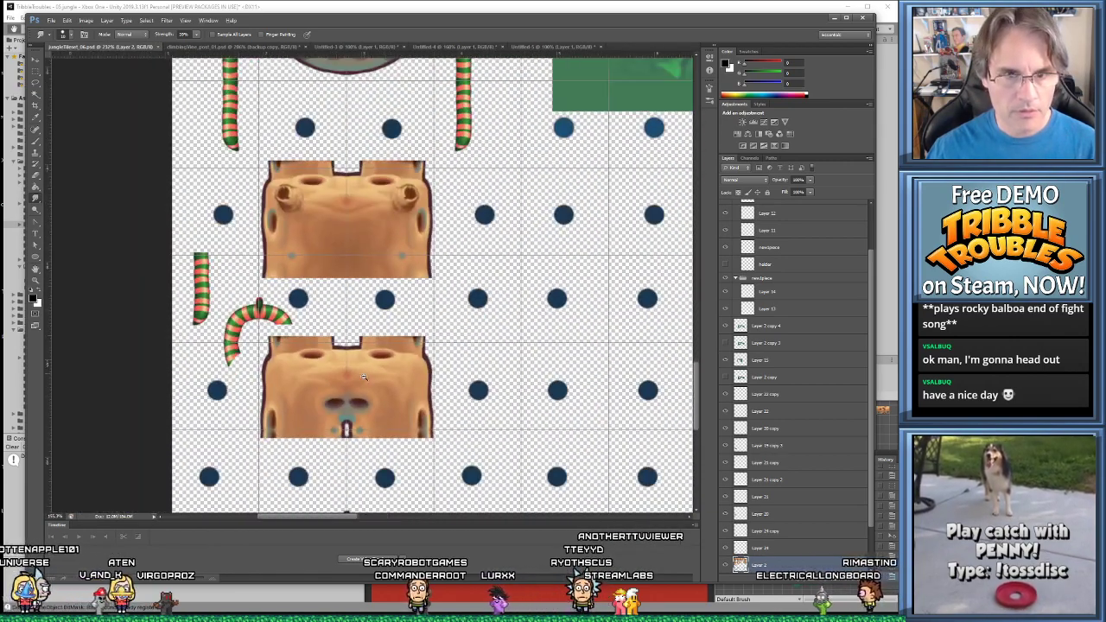
scroll(351, 321, "up", 1, "alt")
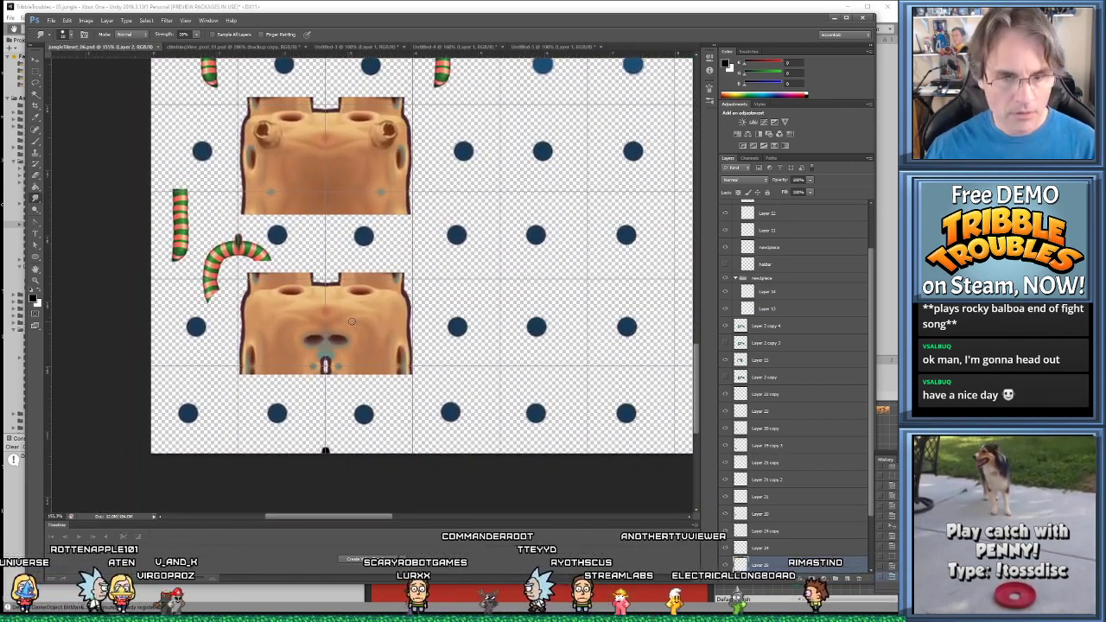
key("ctrl+v")
Move the pasted vine-post layer right and down into an empty tile slot
left_click(35, 59)
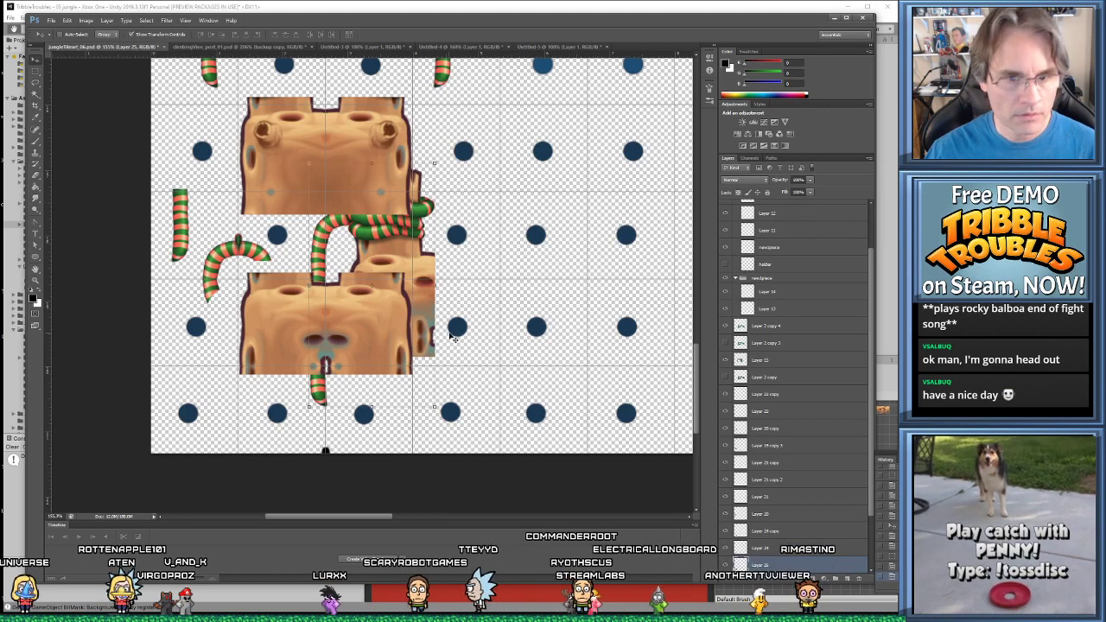
left_click_drag(416, 311, 581, 312)
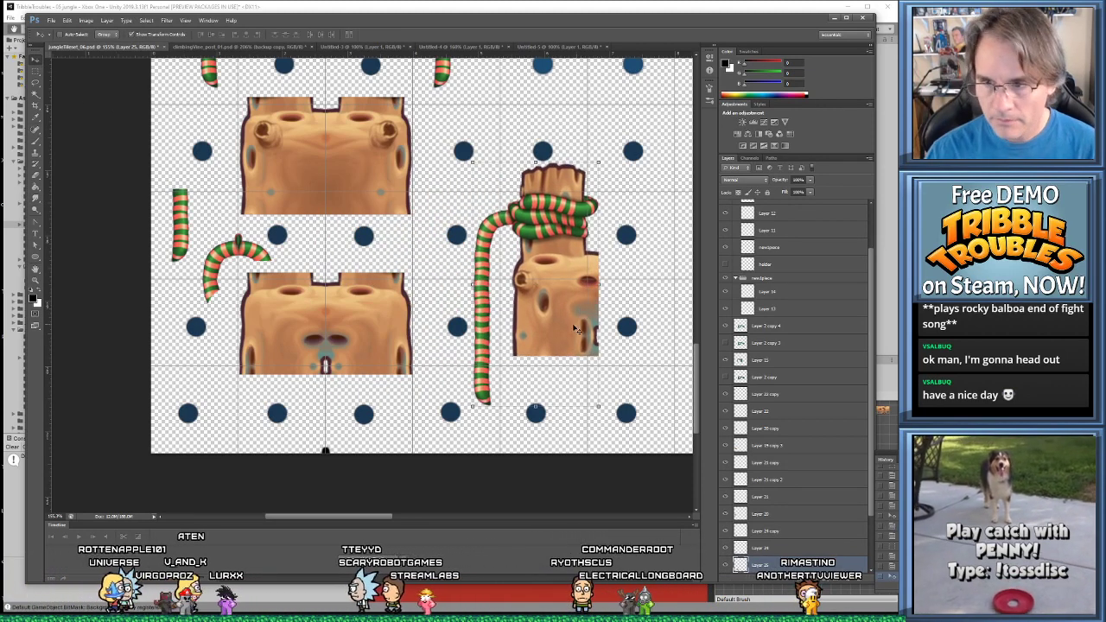
key("alt+]")
key("alt+]")
key("alt+[")
key("alt+[")
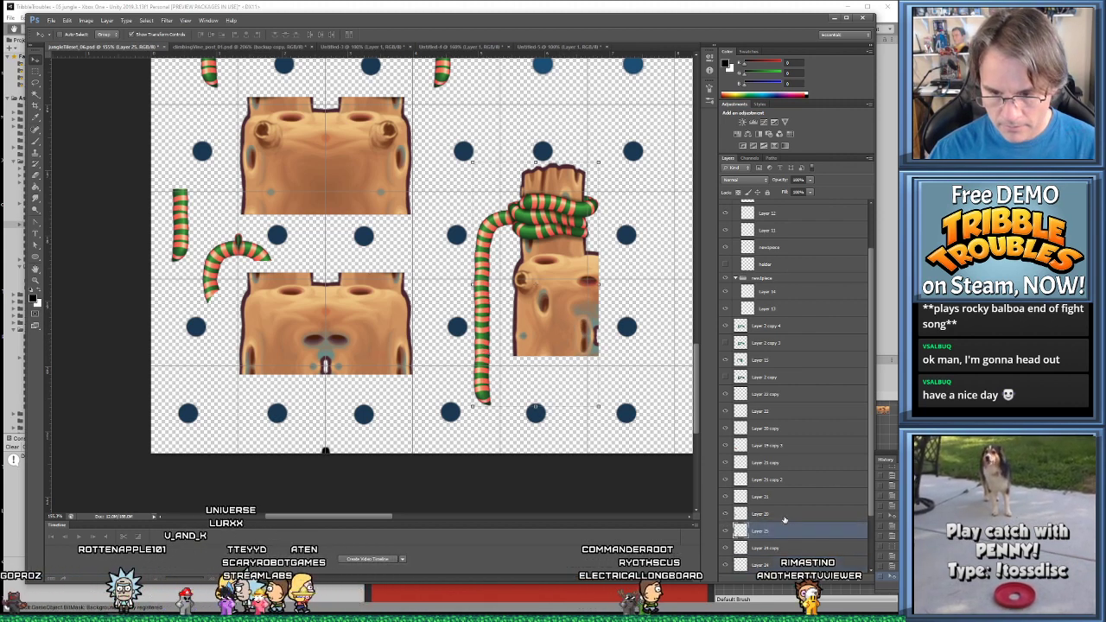
left_click_drag(507, 291, 499, 313)
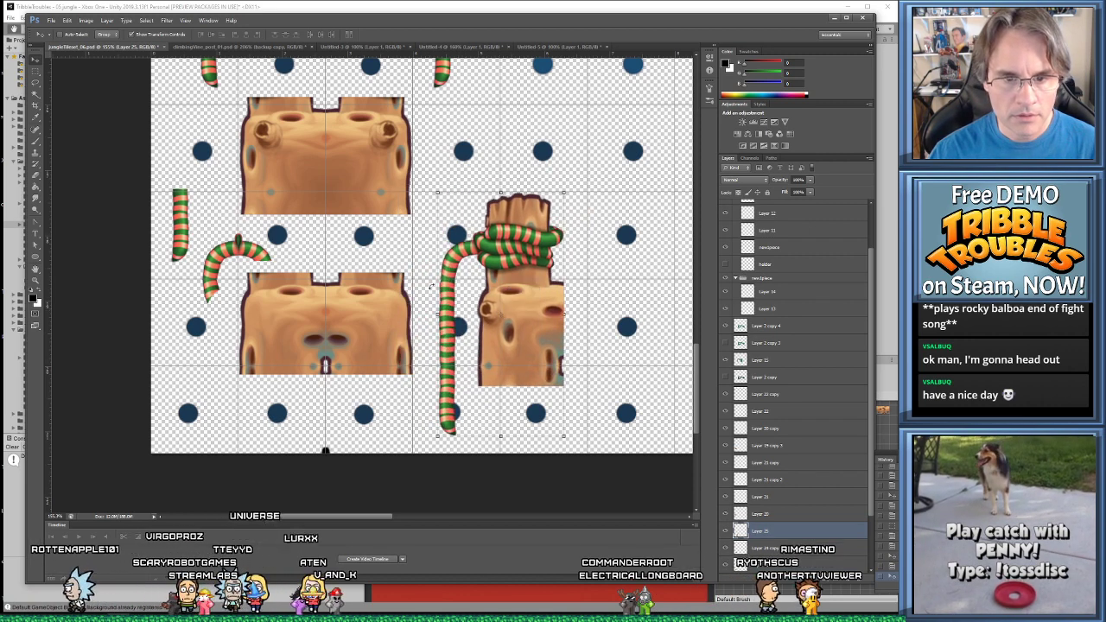
Delete the vine column and the scarf and treetop area with a rectangular marquee selection
left_click(35, 71)
left_click(84, 69)
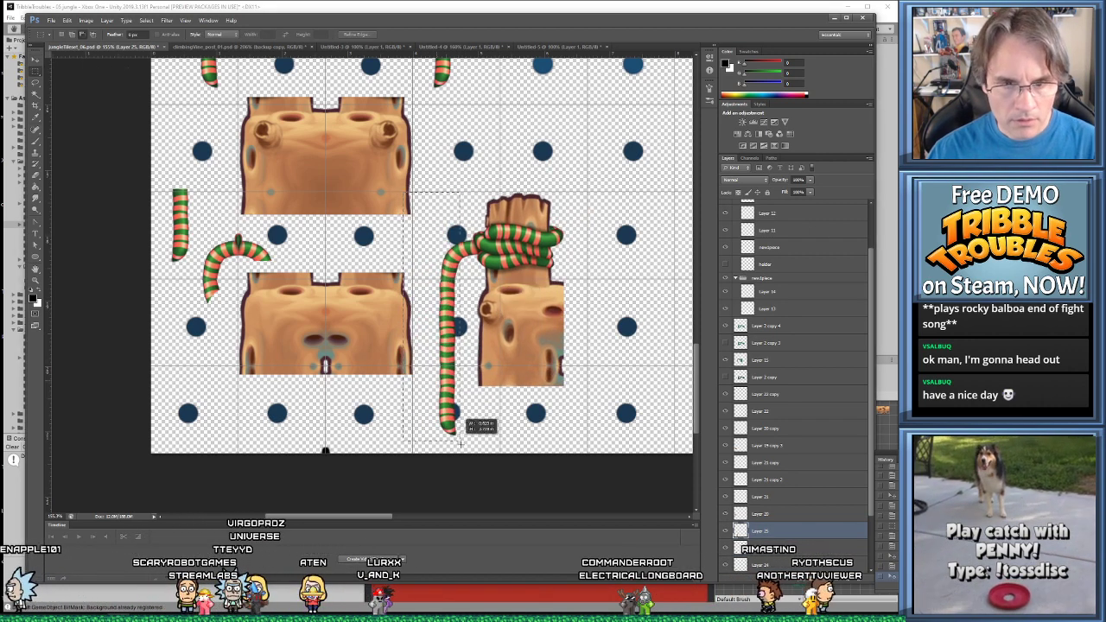
left_click_drag(484, 447, 404, 193)
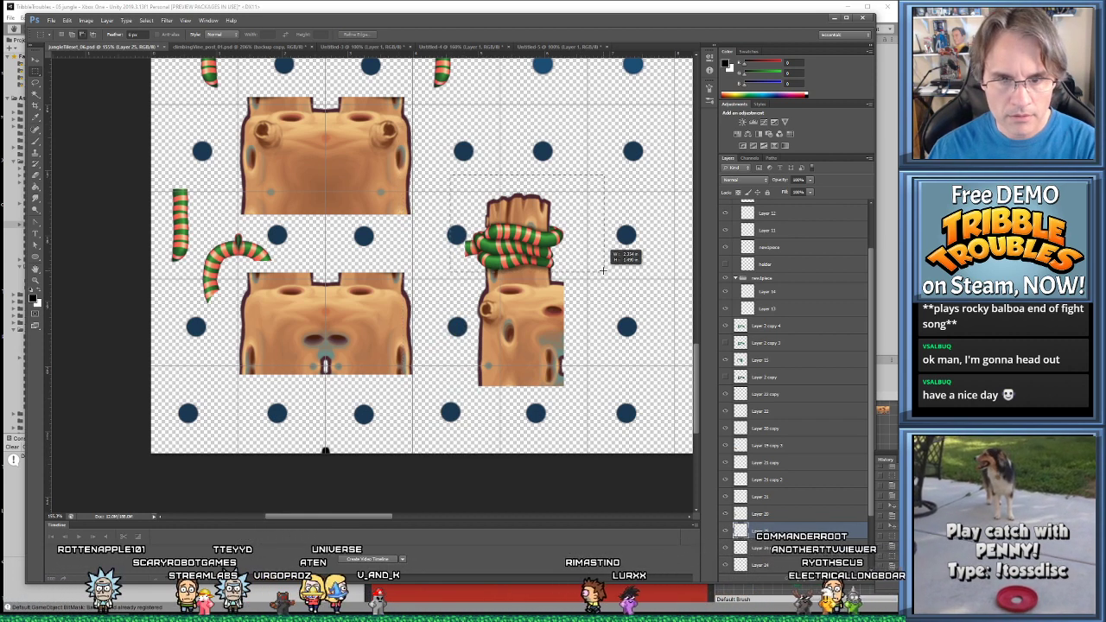
left_click_drag(603, 270, 603, 272)
key("Delete")
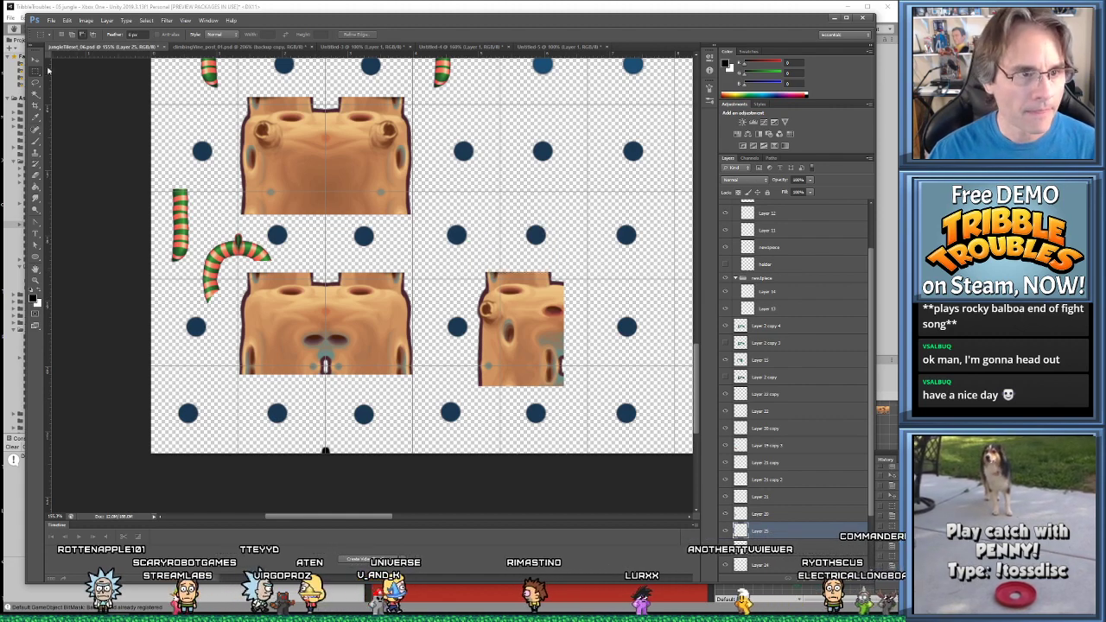
Flip the trimmed post piece horizontally
key("v")
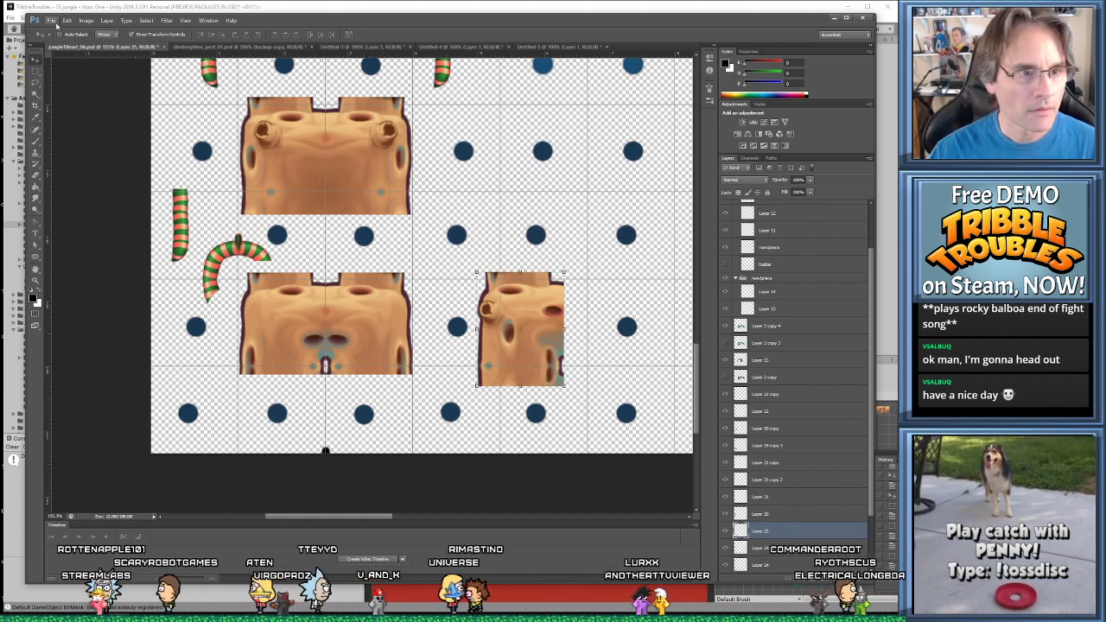
left_click(67, 20)
mouse_move(156, 191)
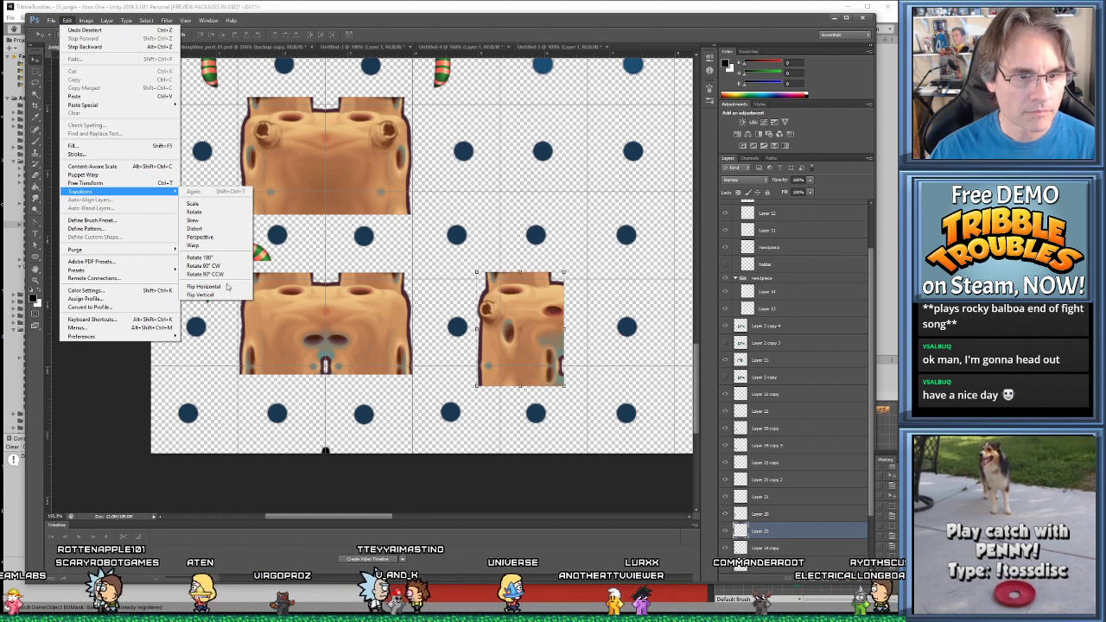
left_click(227, 287)
Toggle visibility of Layer 25 and Layer 24 copy to compare the flipped piece with the post tiles
scroll(506, 325, "up", 3, "alt")
left_click_drag(501, 337, 251, 352)
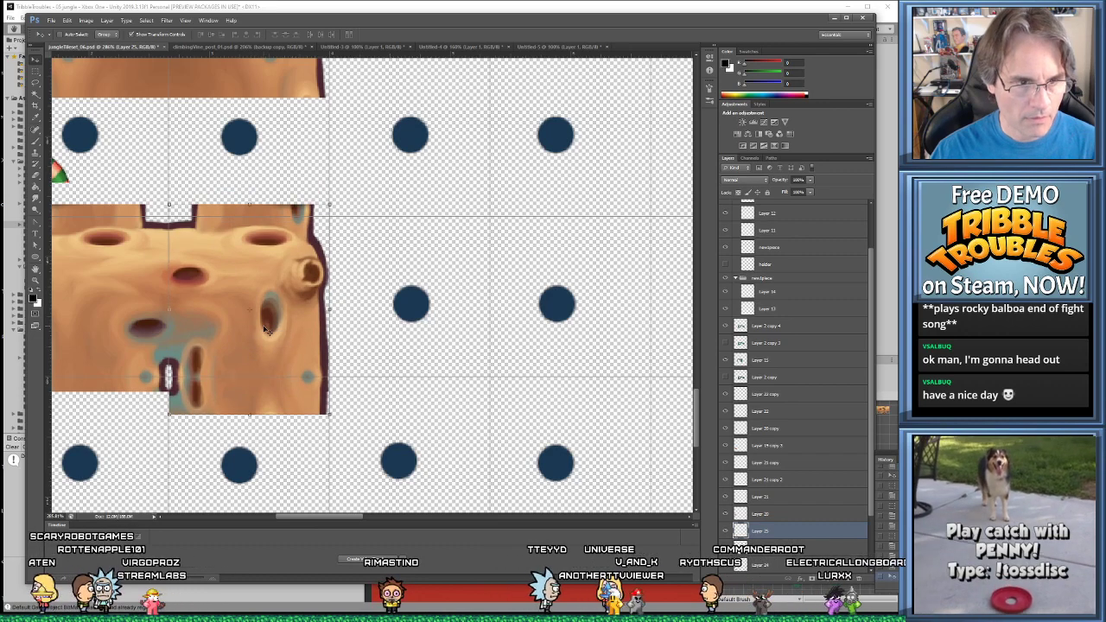
scroll(403, 347, "up", 2, "alt")
left_click_drag(403, 346, 501, 346)
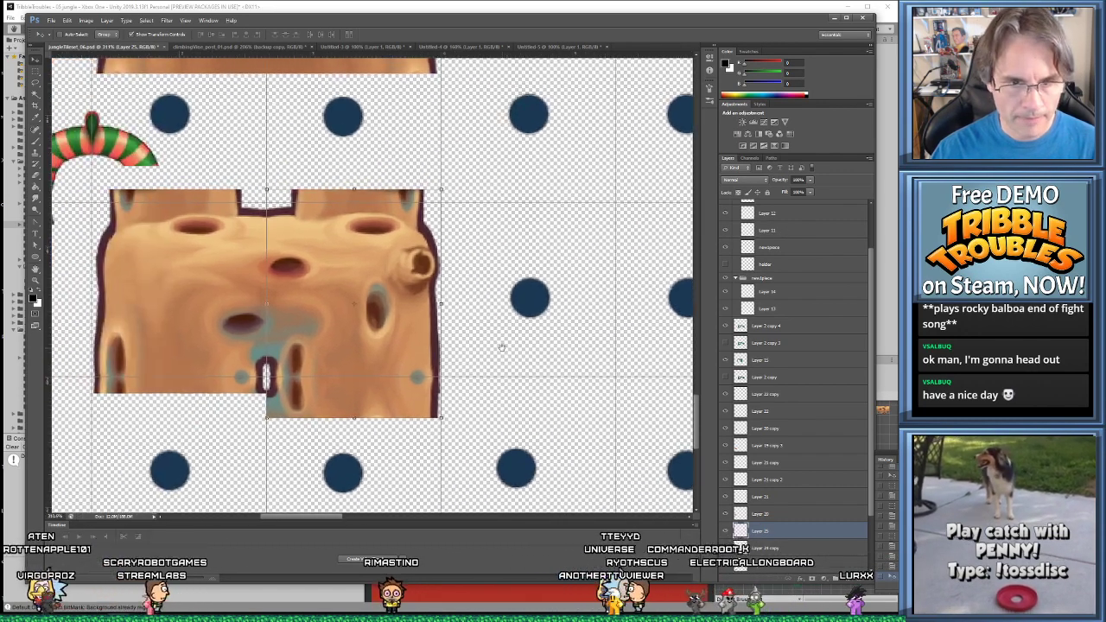
left_click(724, 532)
left_click(724, 532)
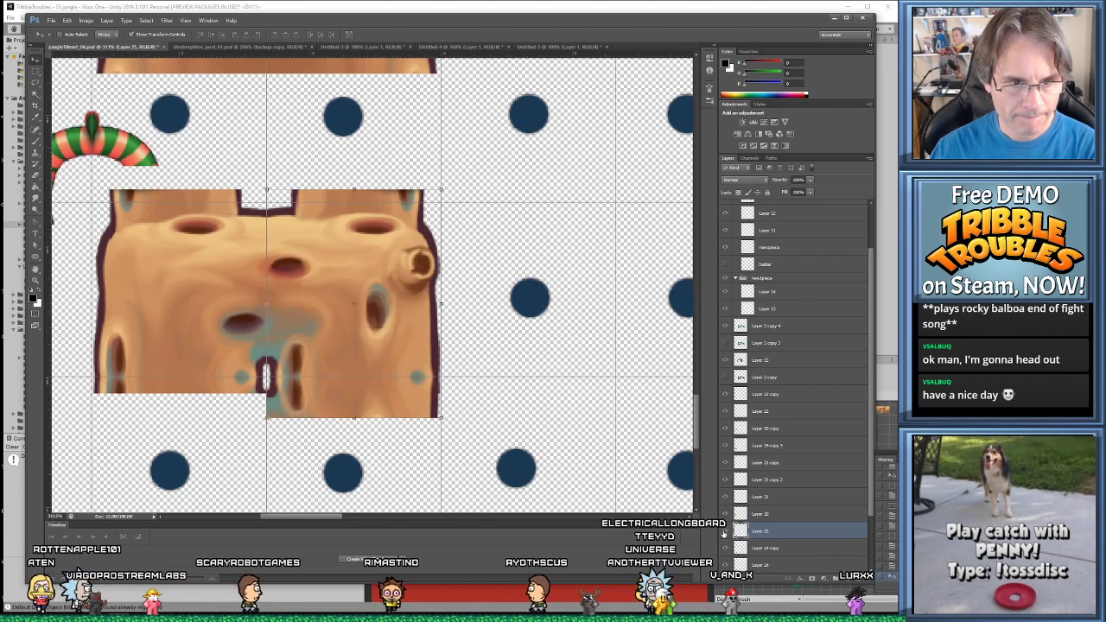
left_click(724, 532)
left_click(724, 532)
left_click(724, 532)
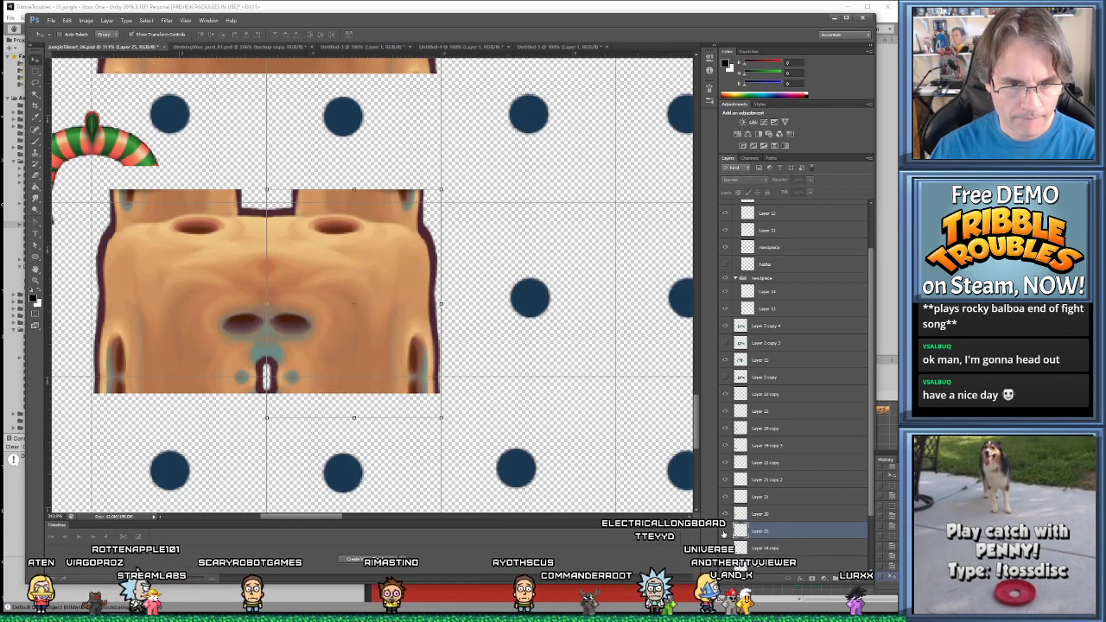
left_click(724, 532)
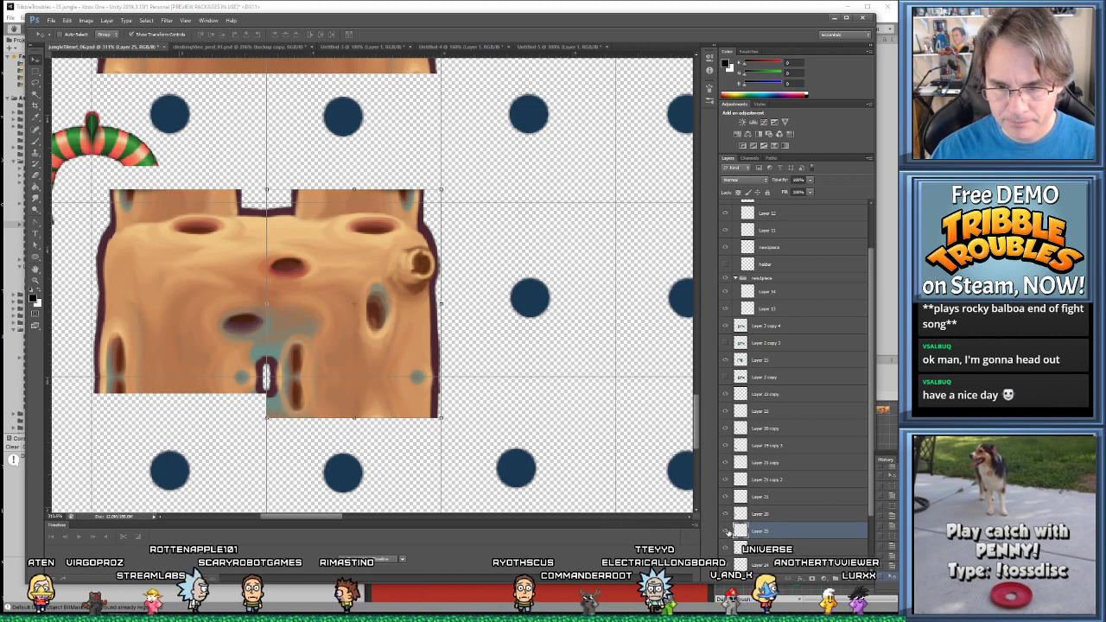
left_click(724, 532)
left_click(351, 357)
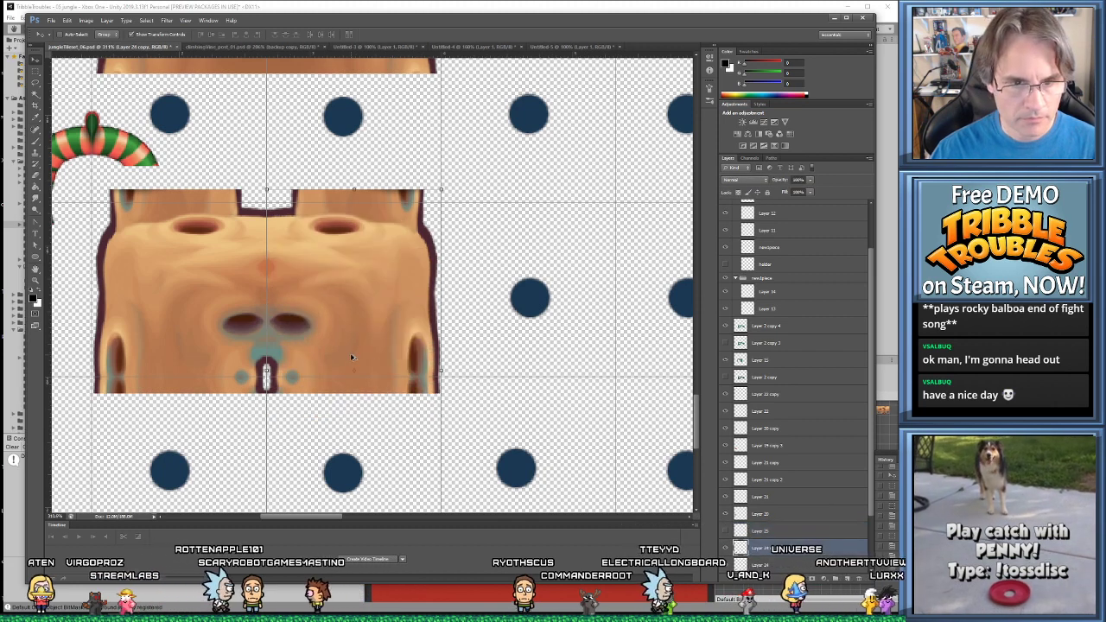
left_click(724, 548)
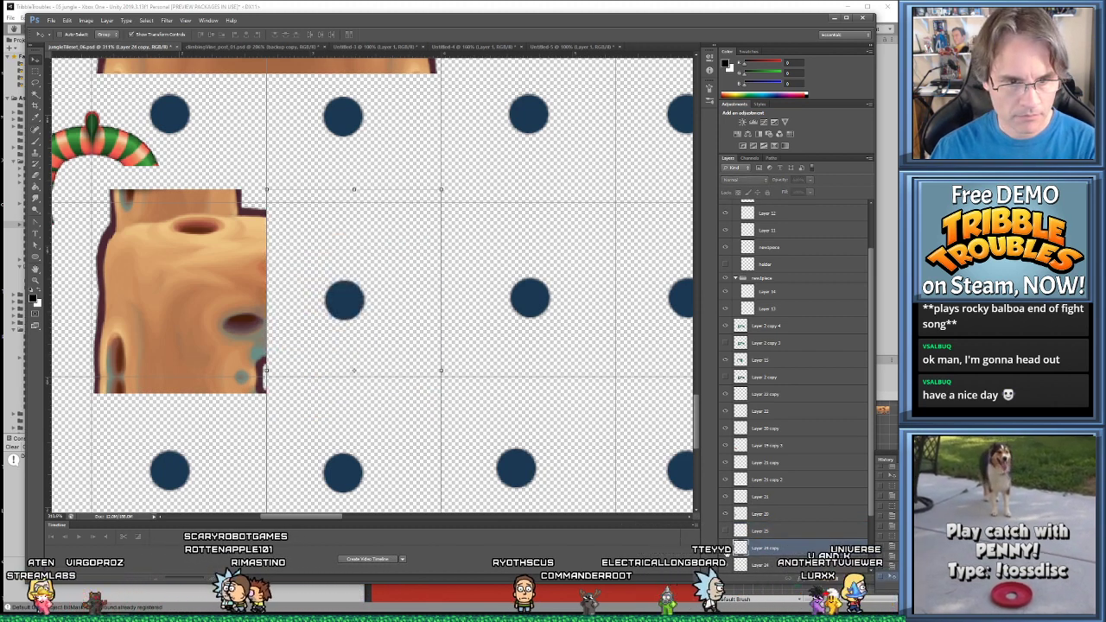
left_click(725, 545)
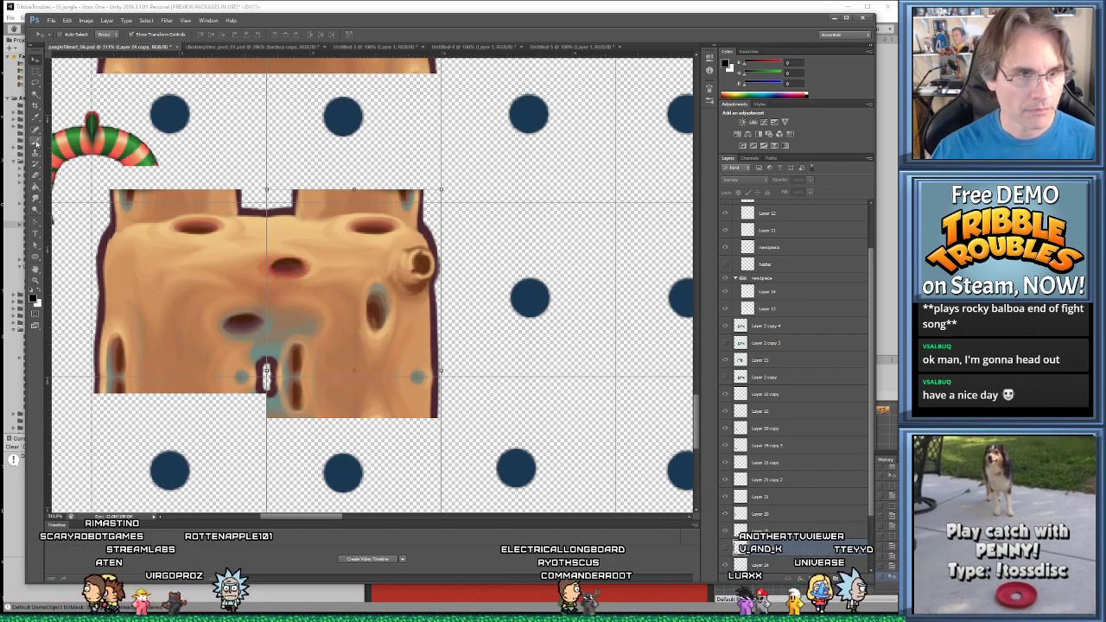
key("m")
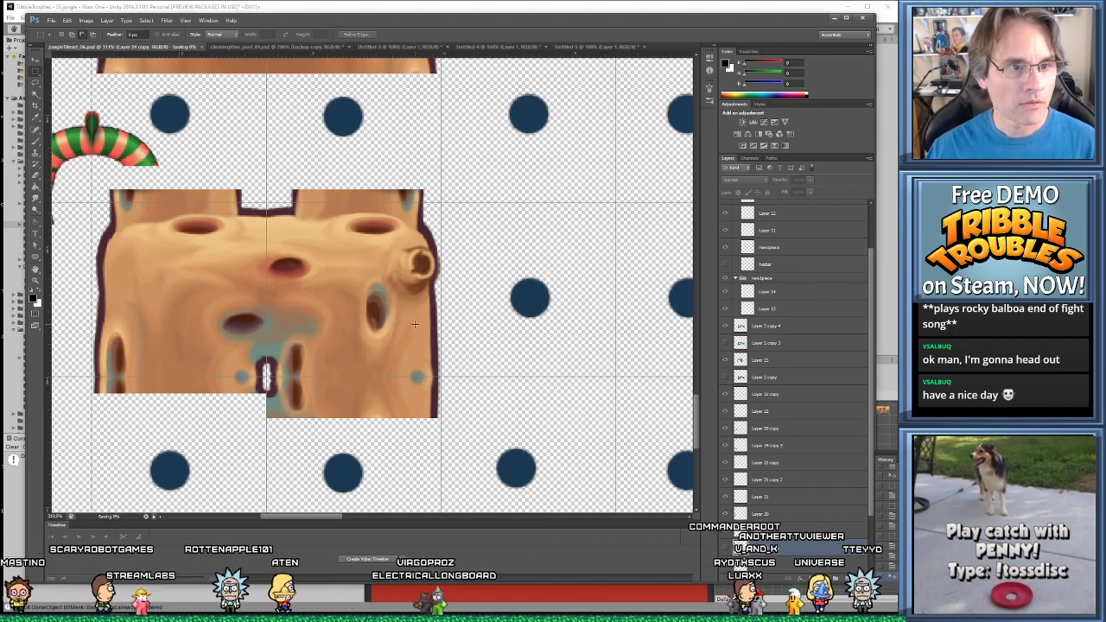
Save the tileset as PNG, replacing jungleTileset.png in Documents > TribbleTroubles > Assets > _images > Jungle
key("ctrl+shift+s")
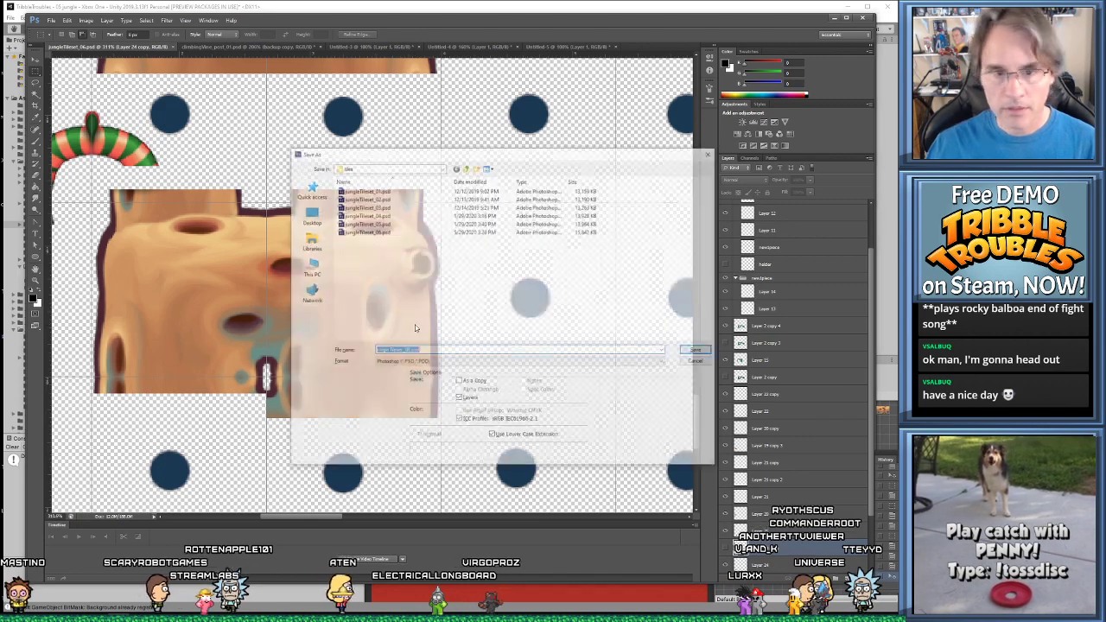
left_click(384, 362)
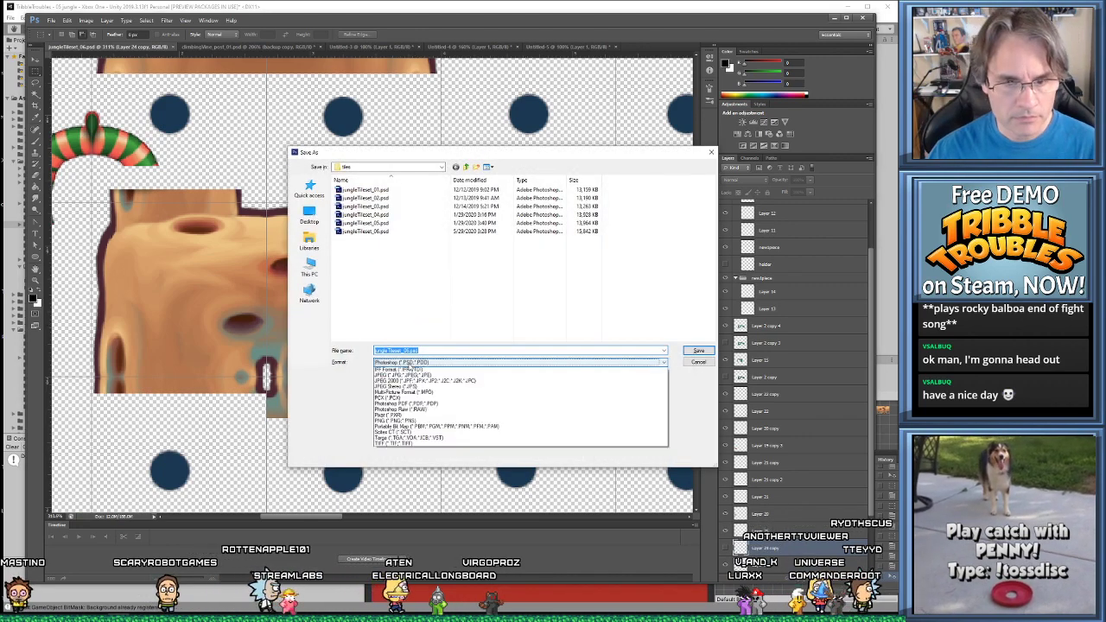
left_click(414, 463)
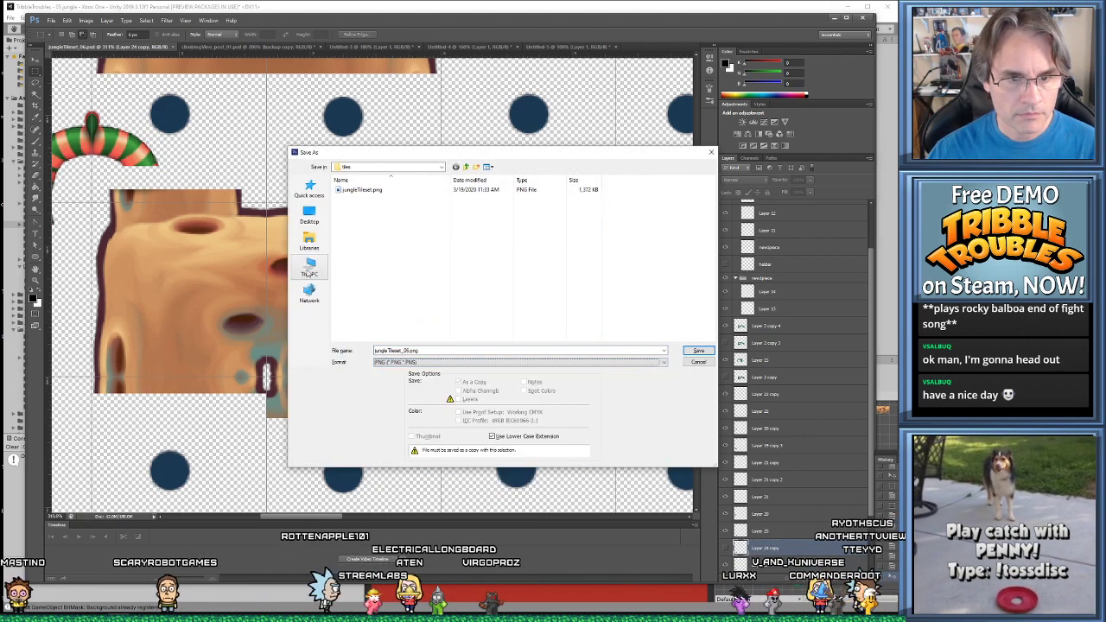
left_click(309, 268)
double_click(553, 198)
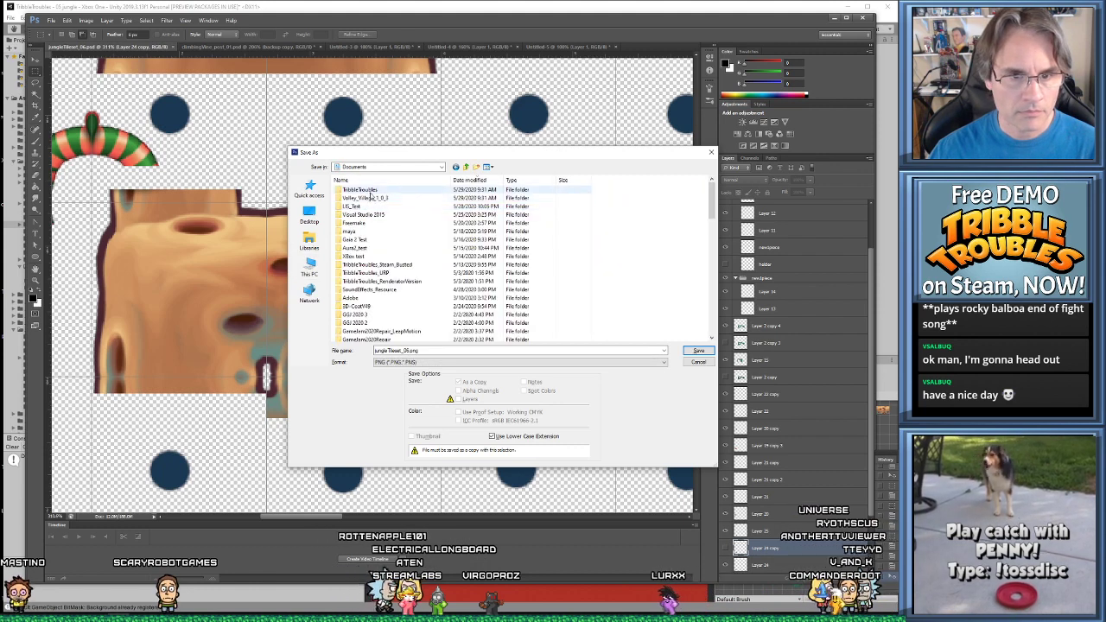
double_click(361, 190)
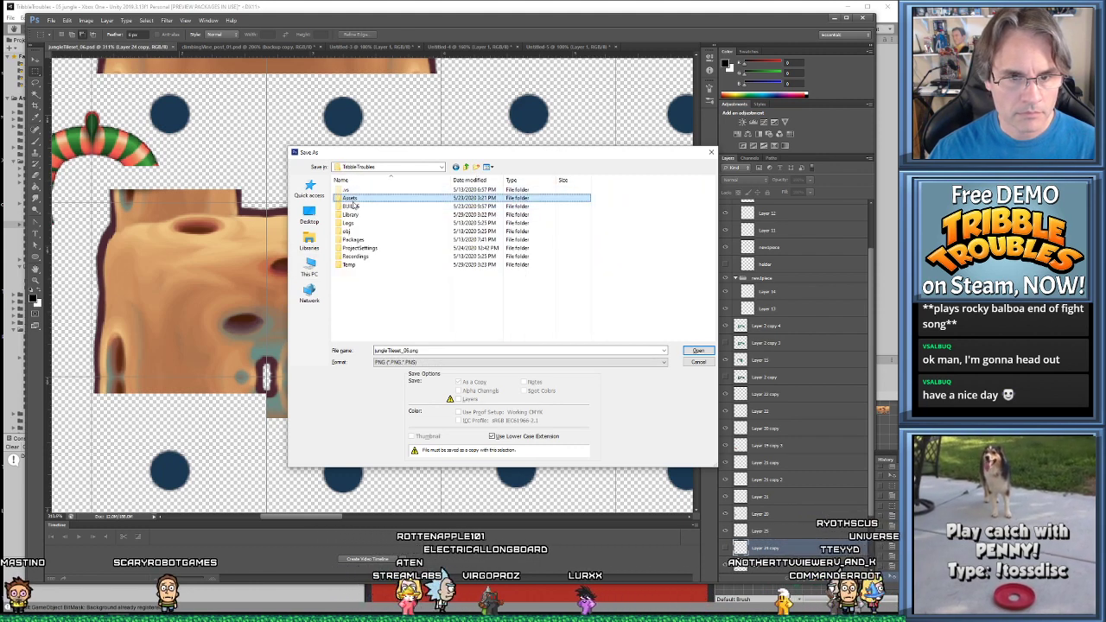
double_click(350, 198)
double_click(352, 232)
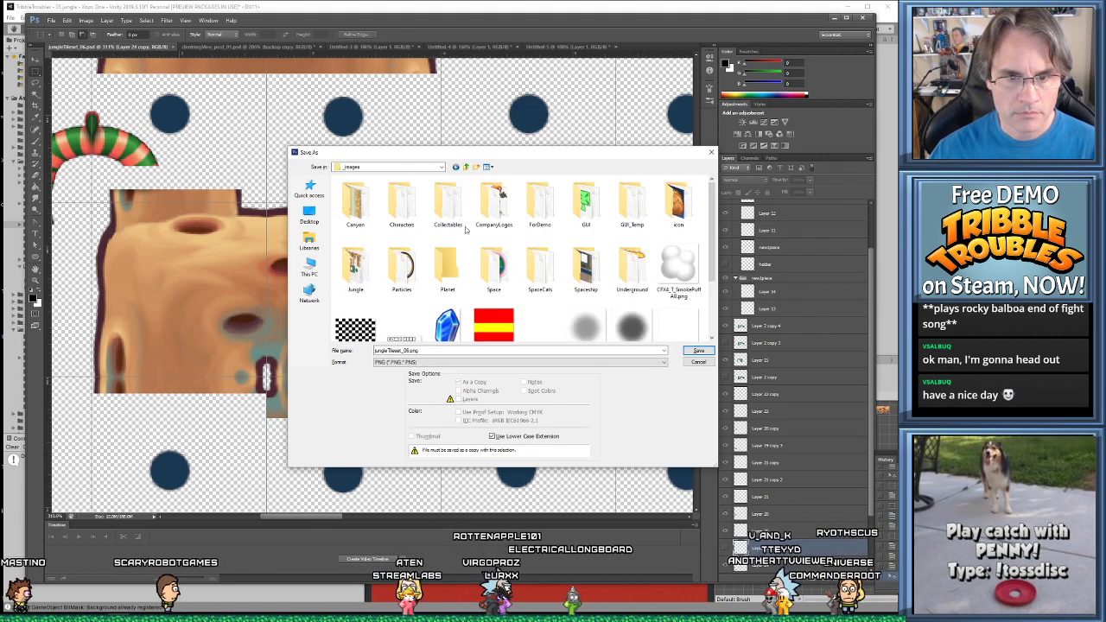
double_click(361, 269)
double_click(594, 205)
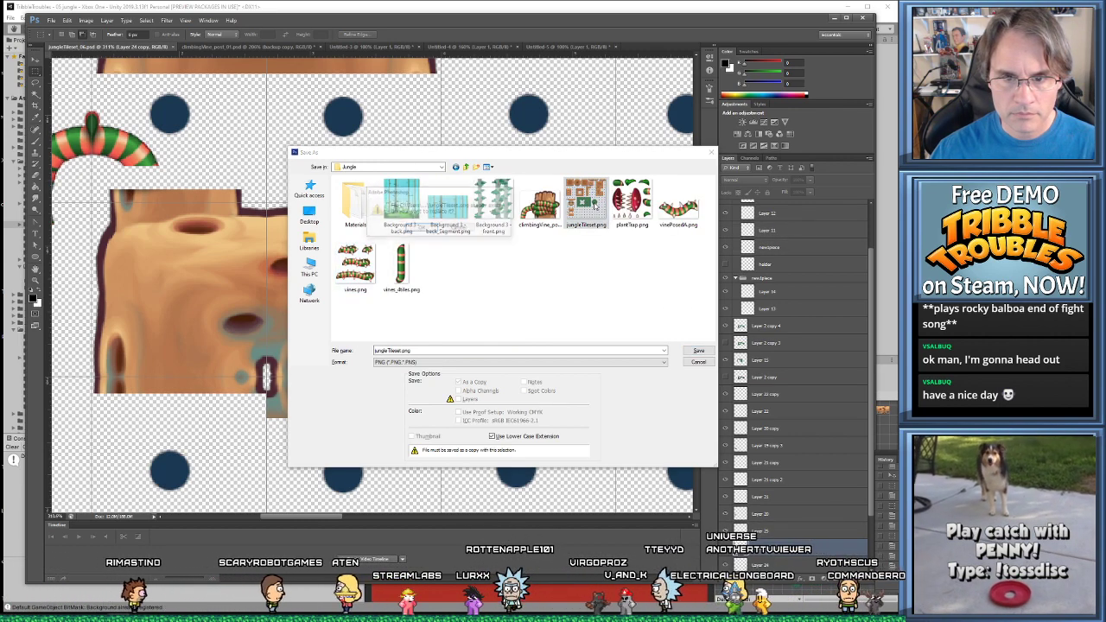
left_click(421, 227)
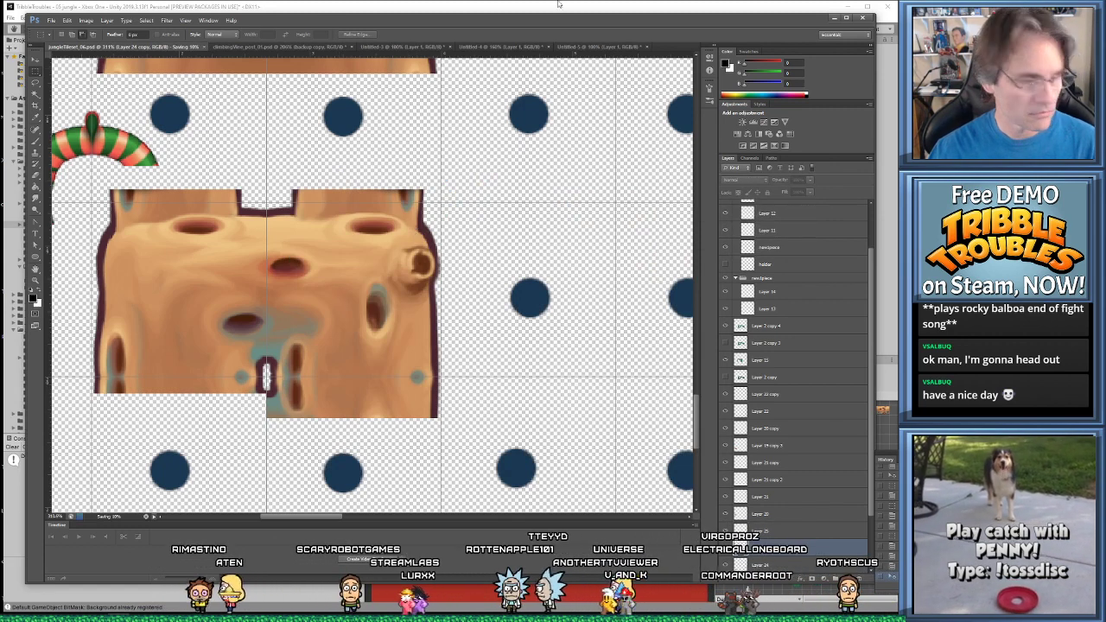
key("alt+Tab")
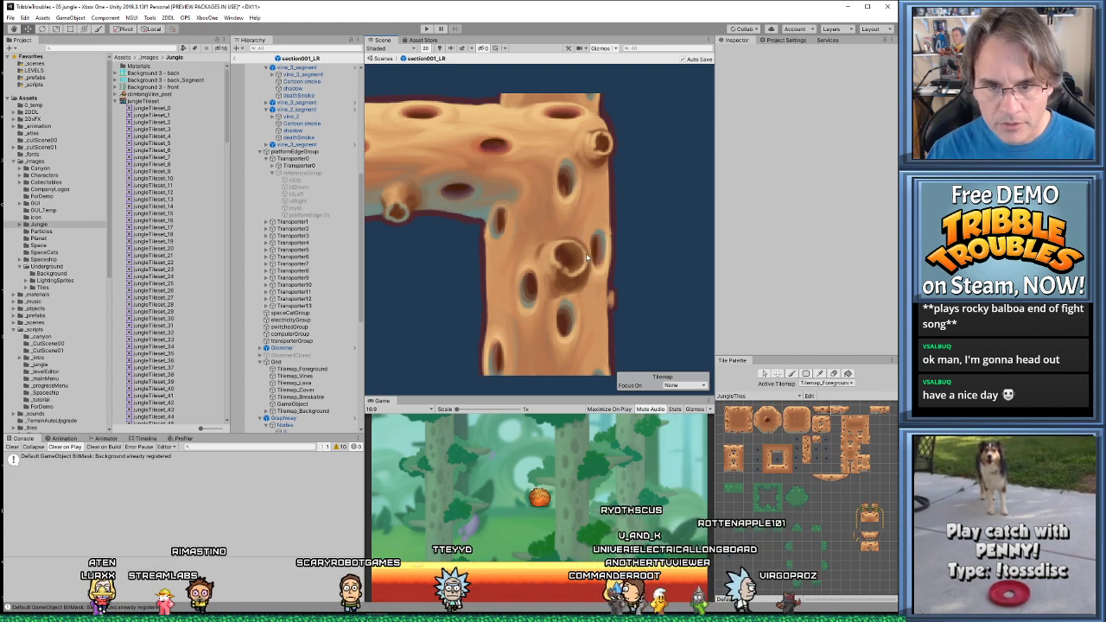
scroll(579, 258, "up", 10)
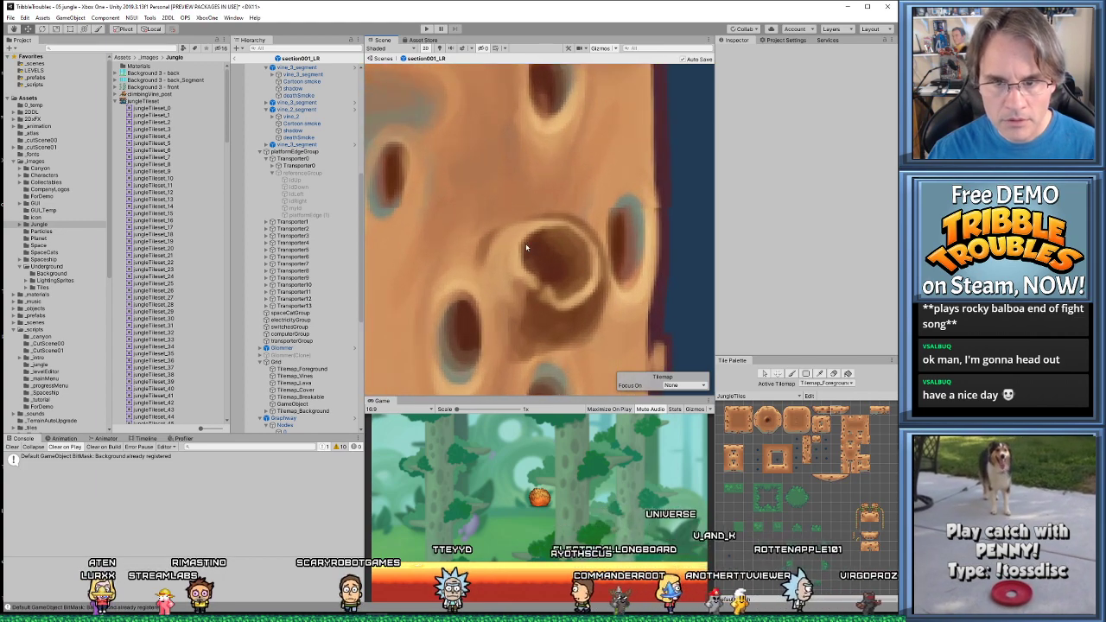
scroll(578, 266, "down", 3)
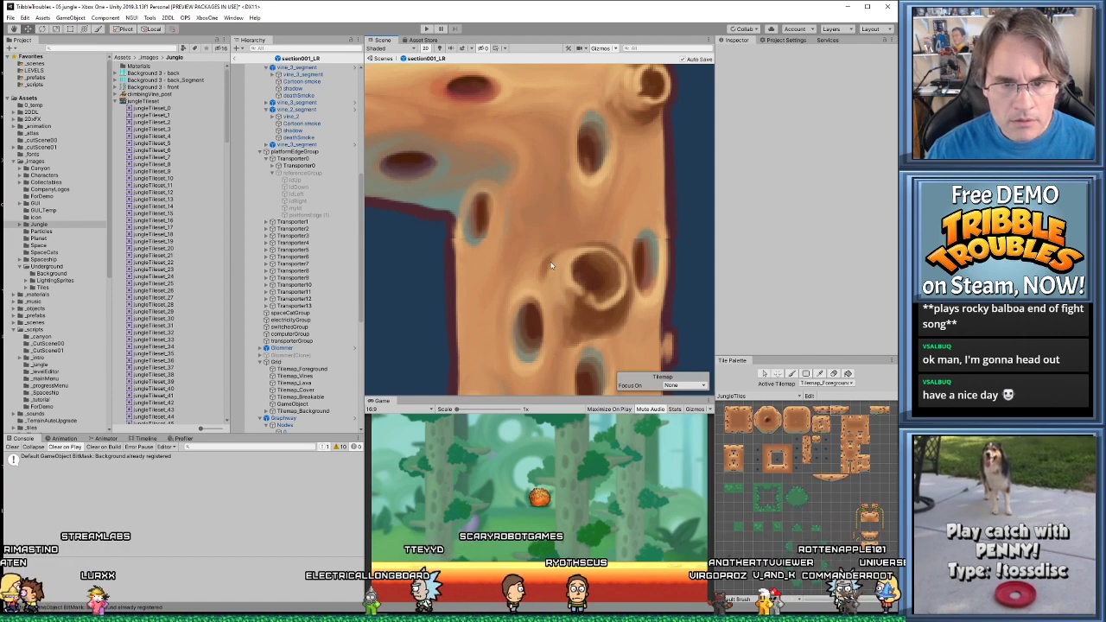
key("alt+Tab")
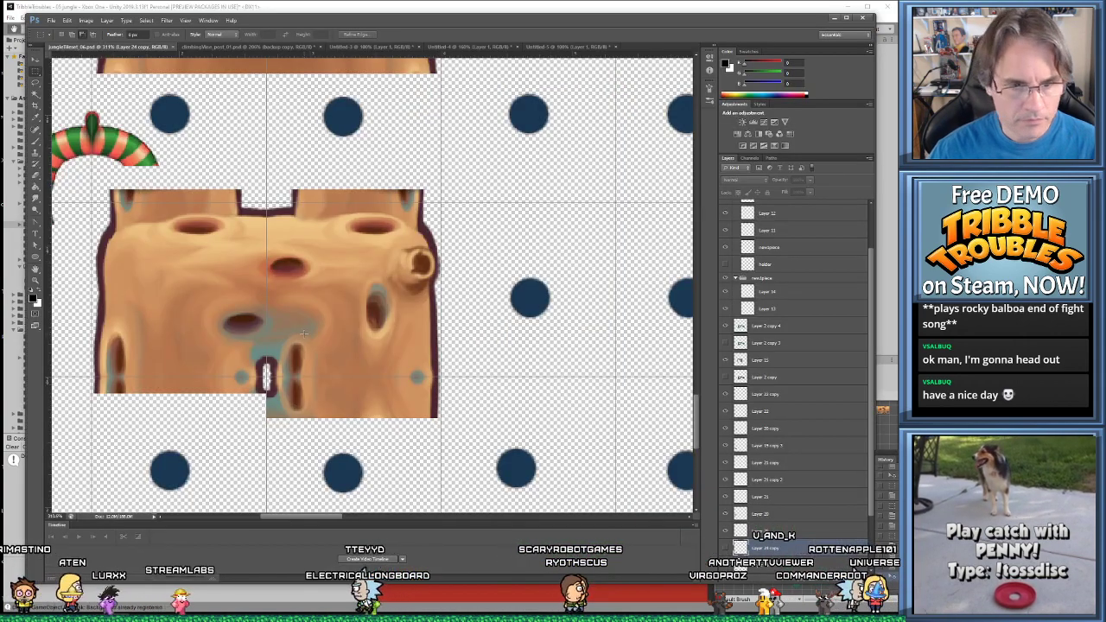
Select Layer 25 by clicking the stump artwork and marquee a tall rectangle on the canvas
key("v")
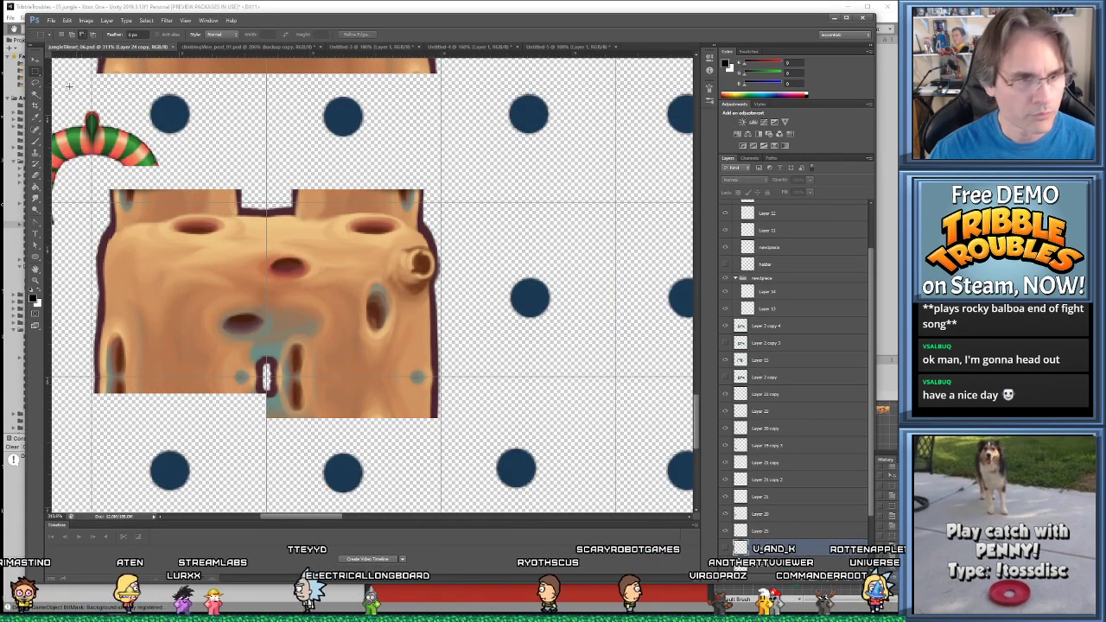
left_click(375, 311)
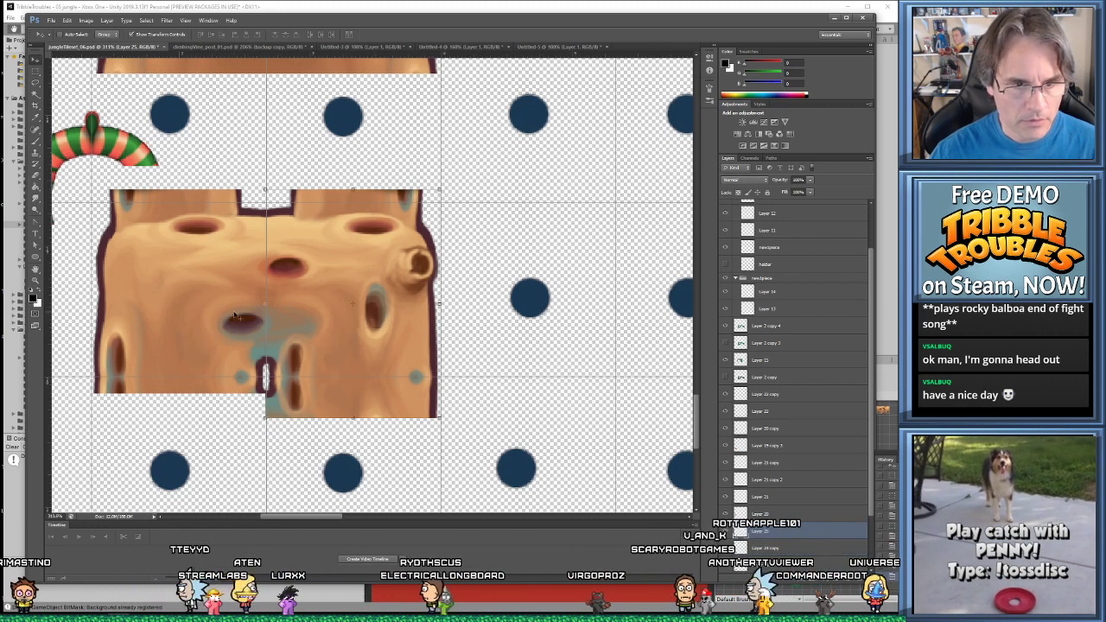
left_click(32, 71)
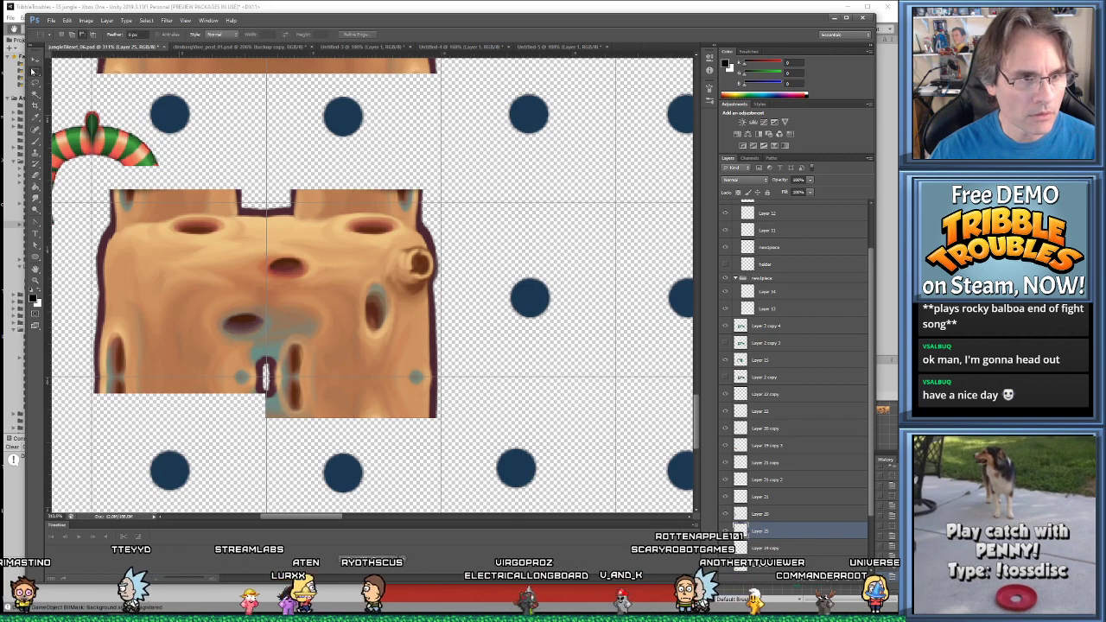
left_click_drag(176, 120, 266, 467)
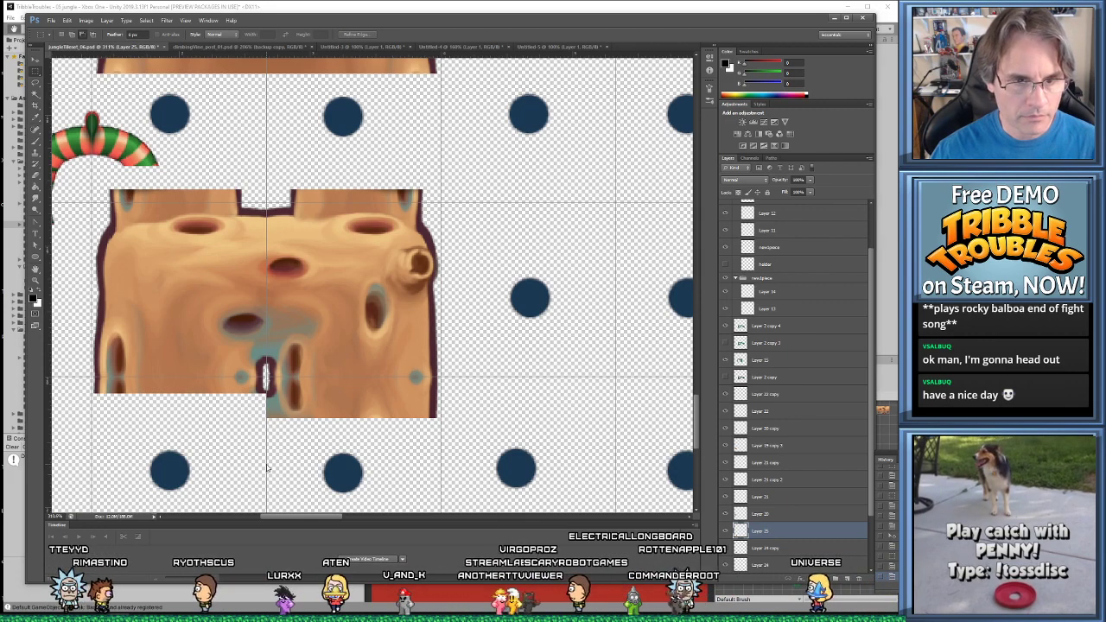
key("ctrl+shift+s")
Re-export the tileset as PNG over jungleTileset.png in Assets > _images > Jungle, accepting PNG options
left_click(416, 364)
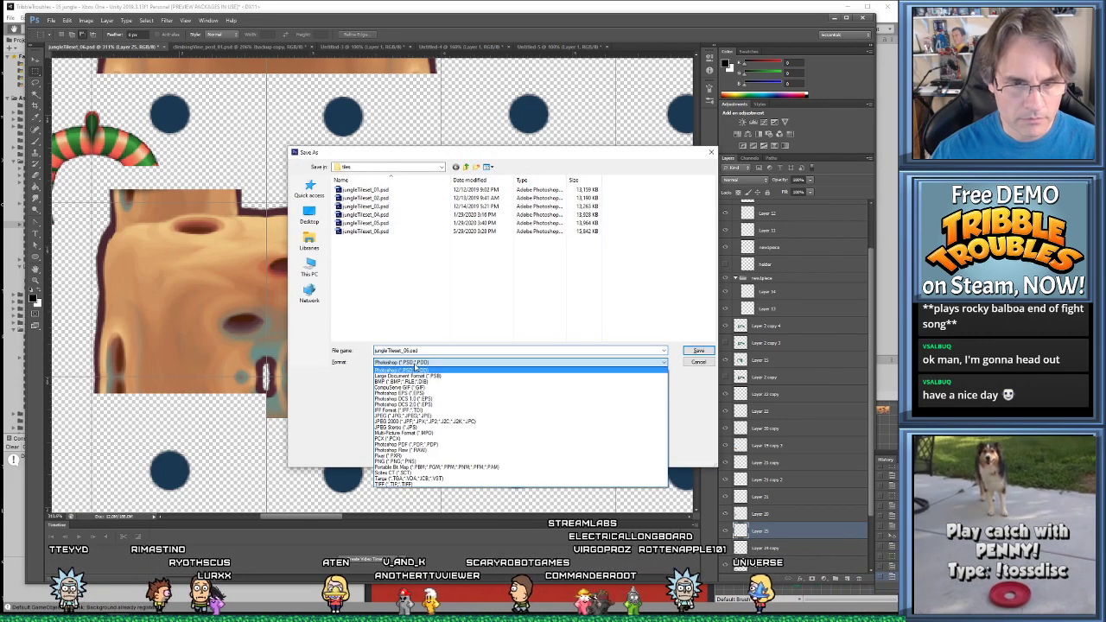
left_click(420, 462)
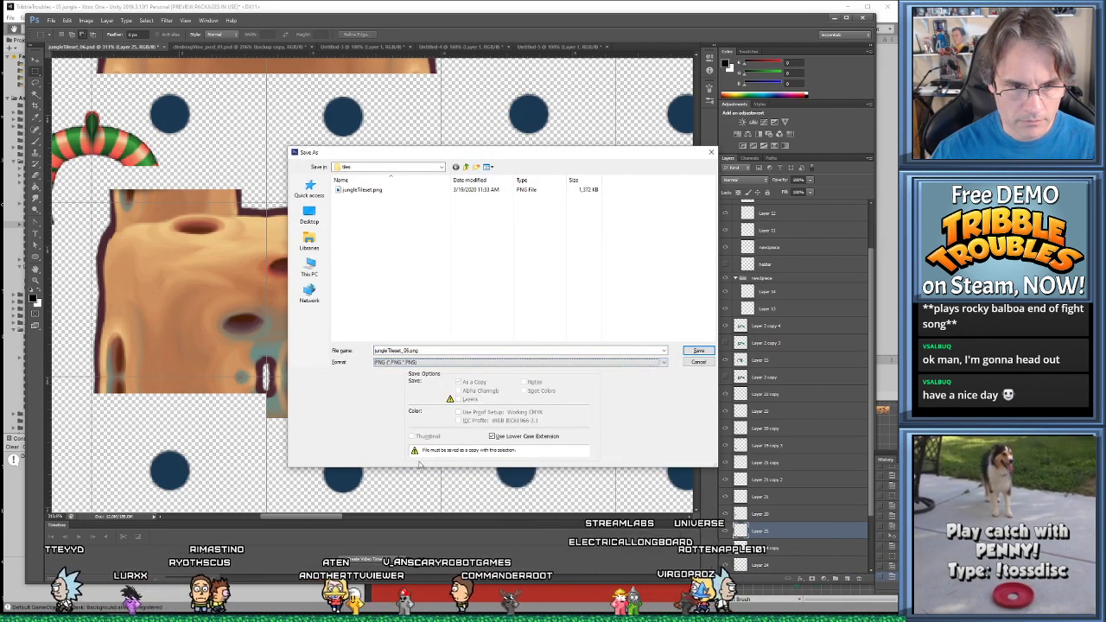
left_click(310, 268)
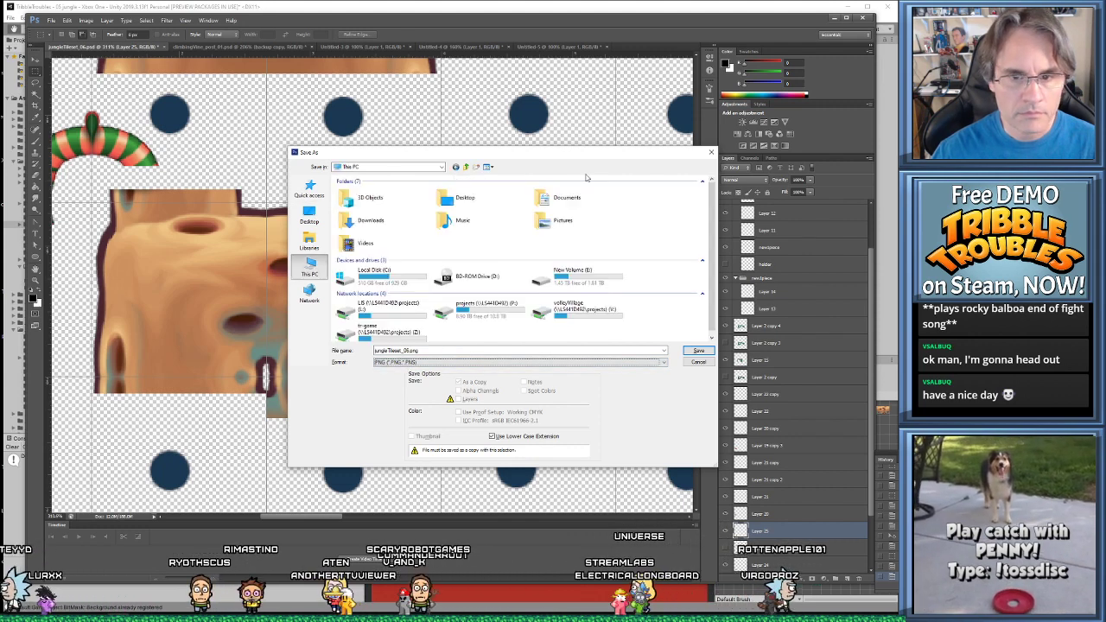
double_click(587, 192)
double_click(359, 189)
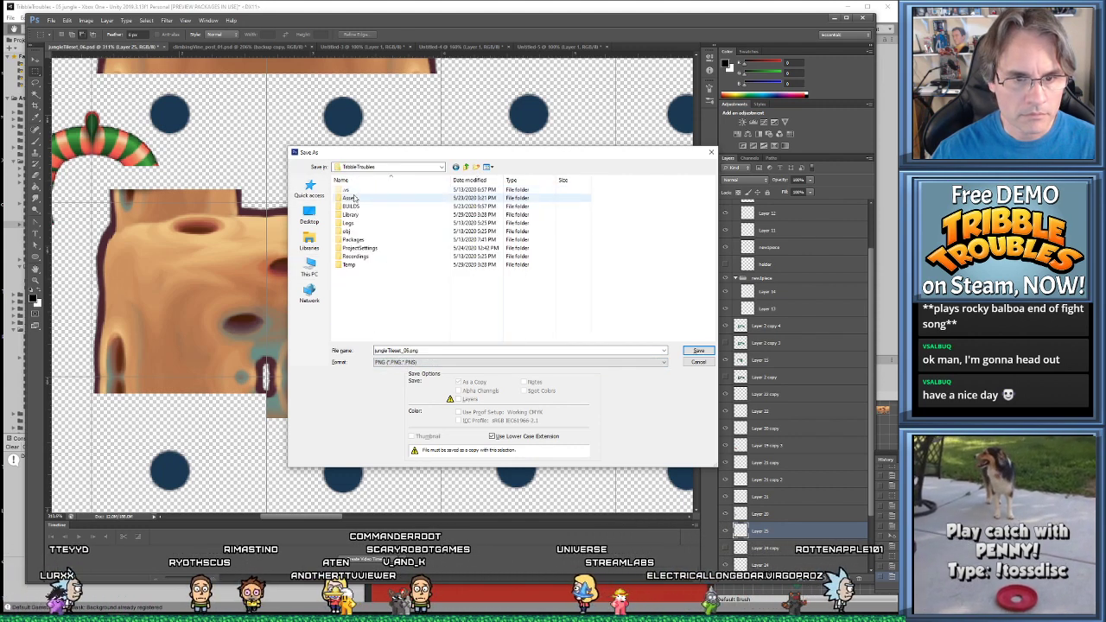
double_click(359, 198)
double_click(353, 230)
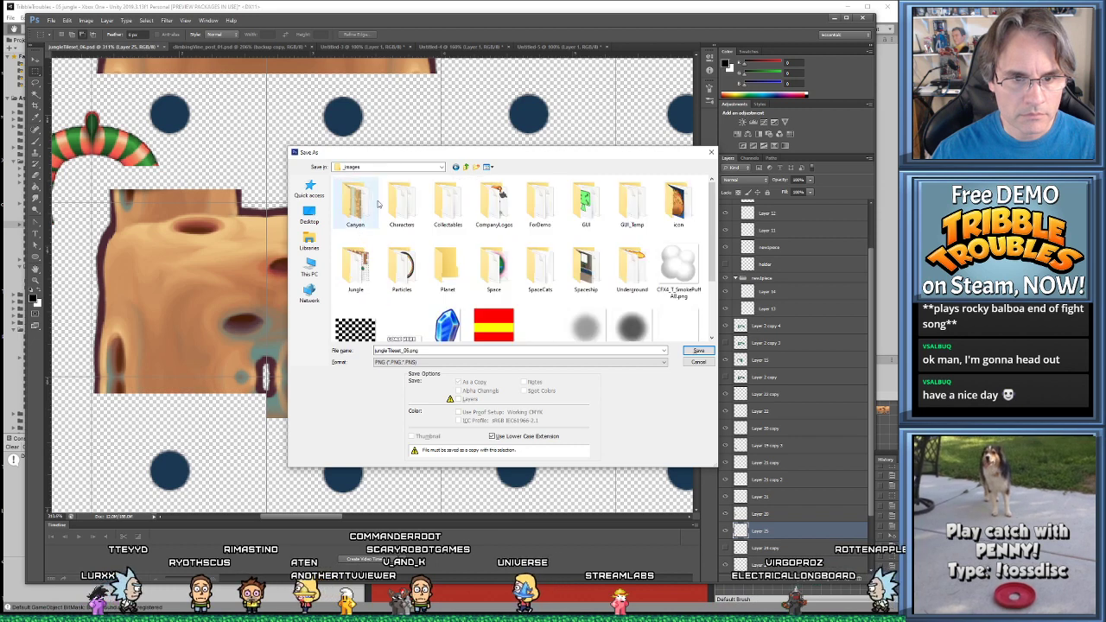
double_click(358, 275)
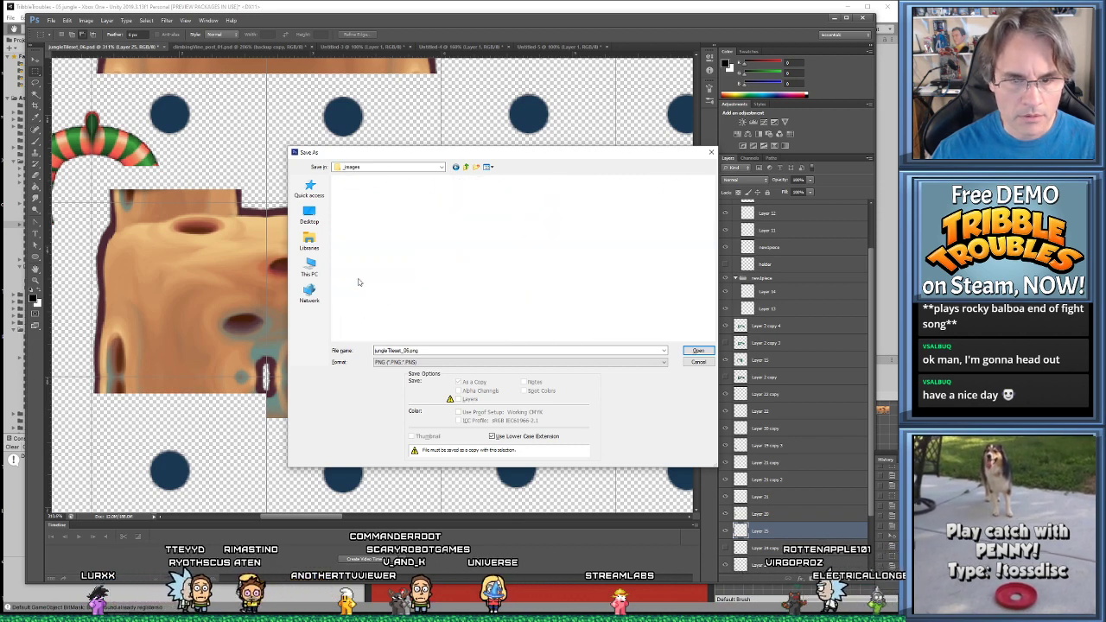
key("Return")
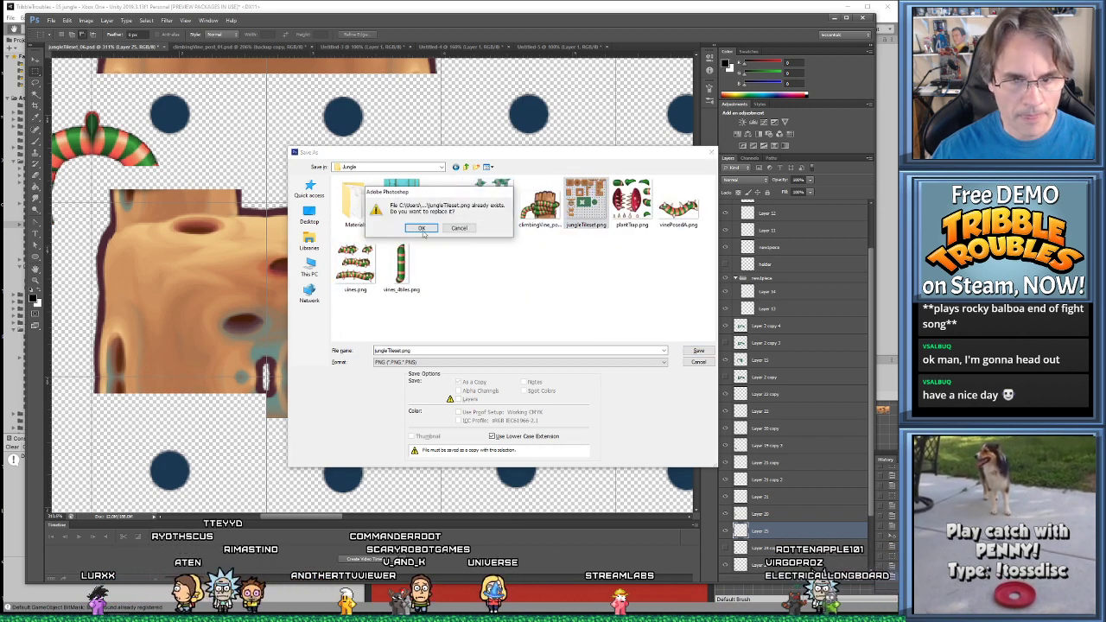
left_click(421, 228)
key("Return")
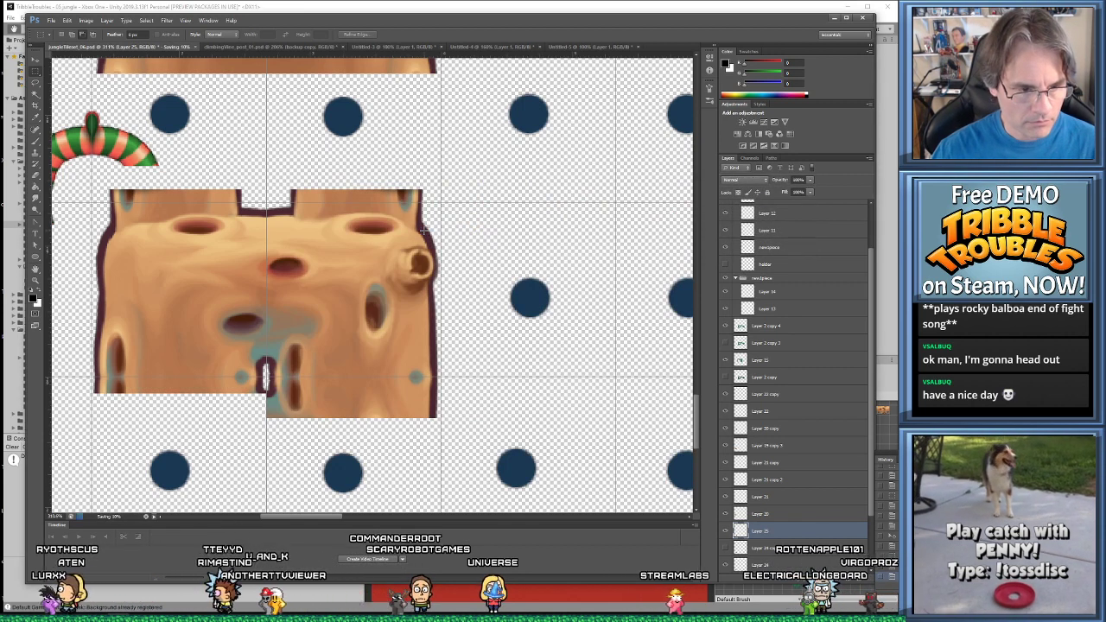
Paint tiles with the brush in the Scene view, placing the vine-post tile above the platform post
key("alt+Tab")
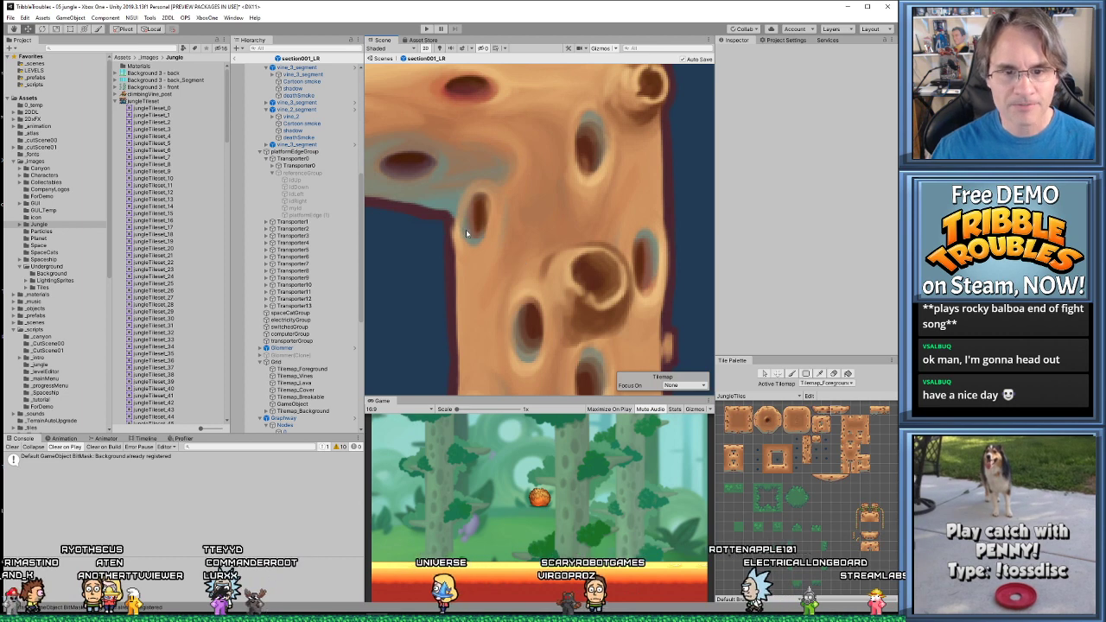
scroll(532, 274, "down", 2)
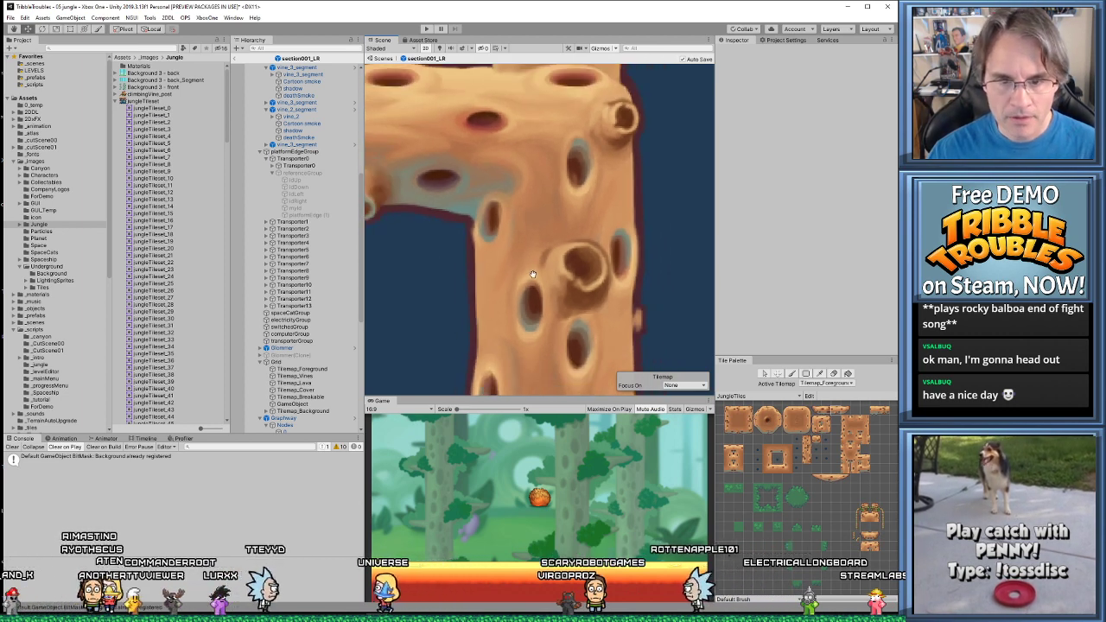
scroll(532, 274, "down", 4)
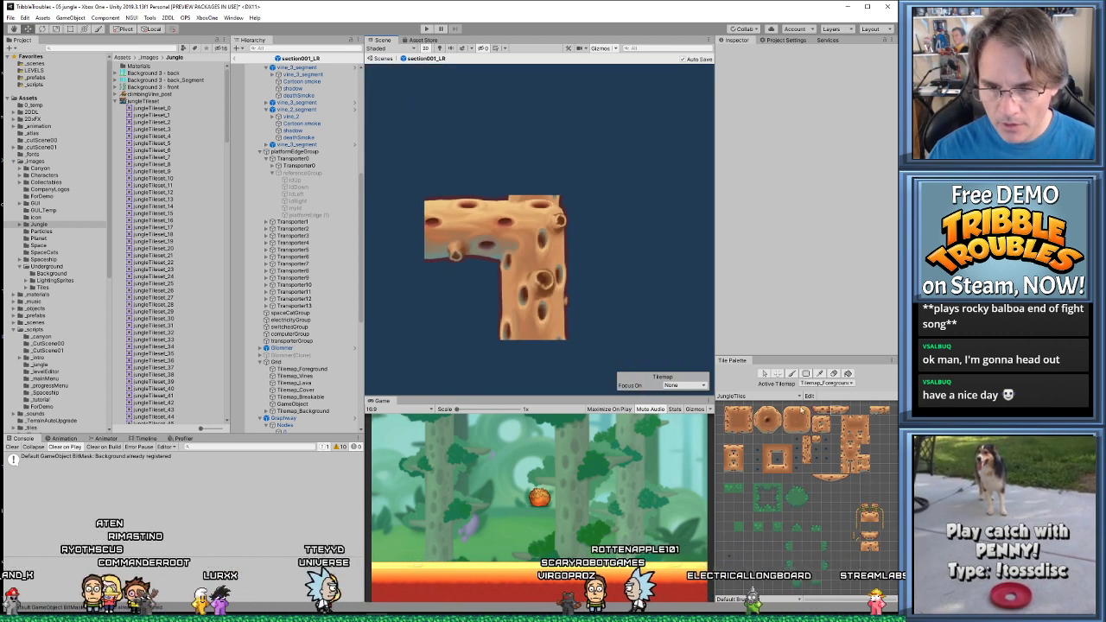
key("b")
left_click_drag(458, 231, 577, 229, "shift")
left_click(532, 323)
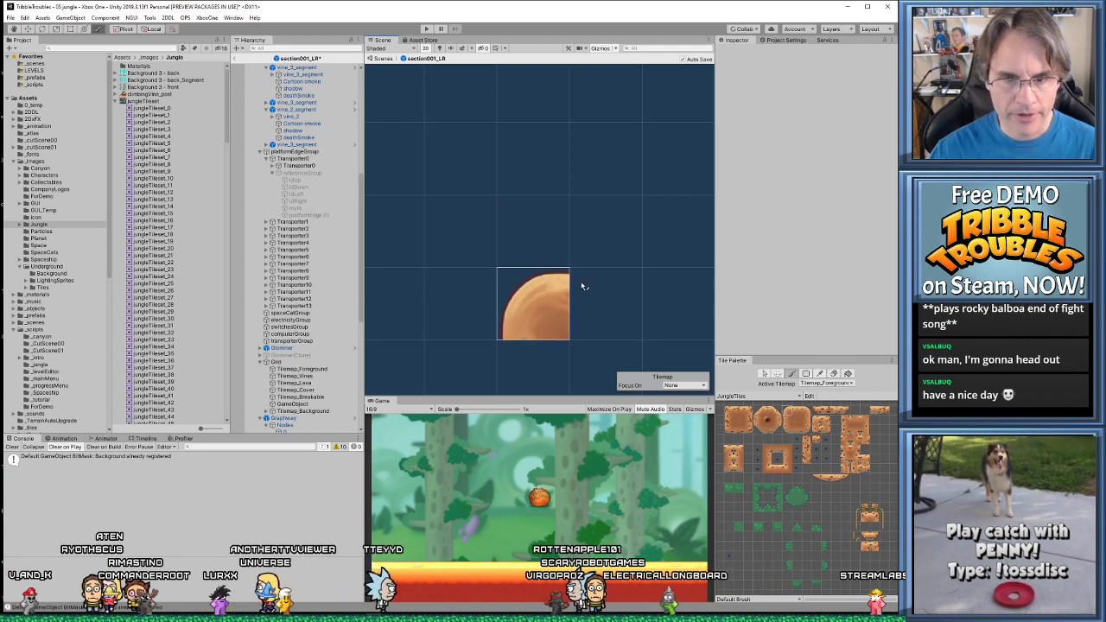
Pan and zoom the Scene view to inspect the vine-wrapped post on the platform
scroll(582, 286, "down", 5)
middle_click_drag(562, 293, 335, 292)
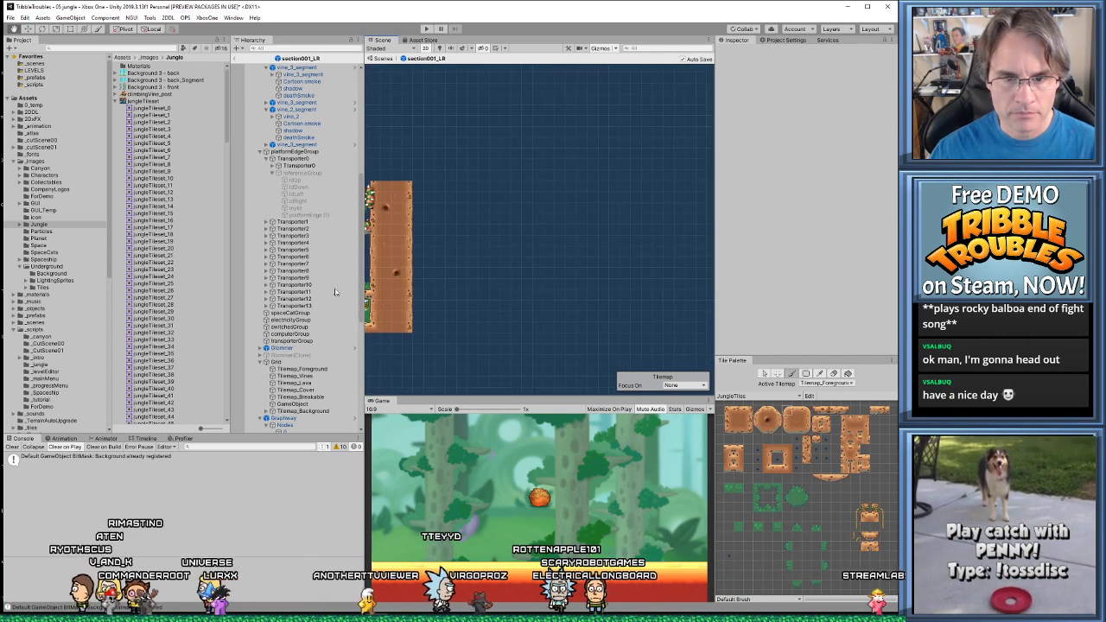
scroll(596, 253, "up", 5)
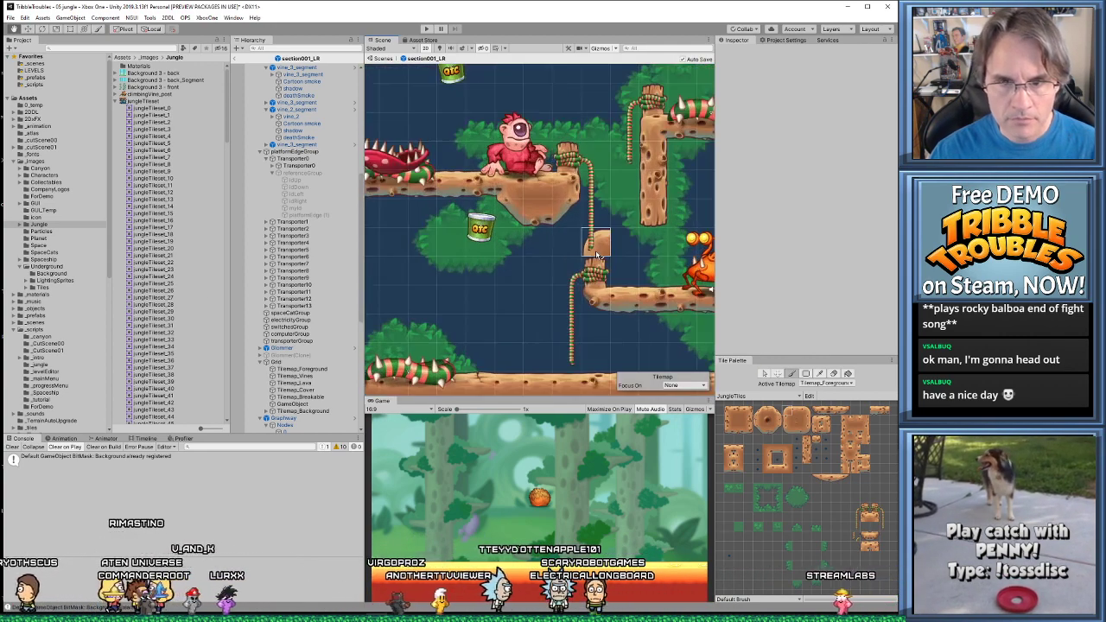
scroll(597, 255, "up", 5)
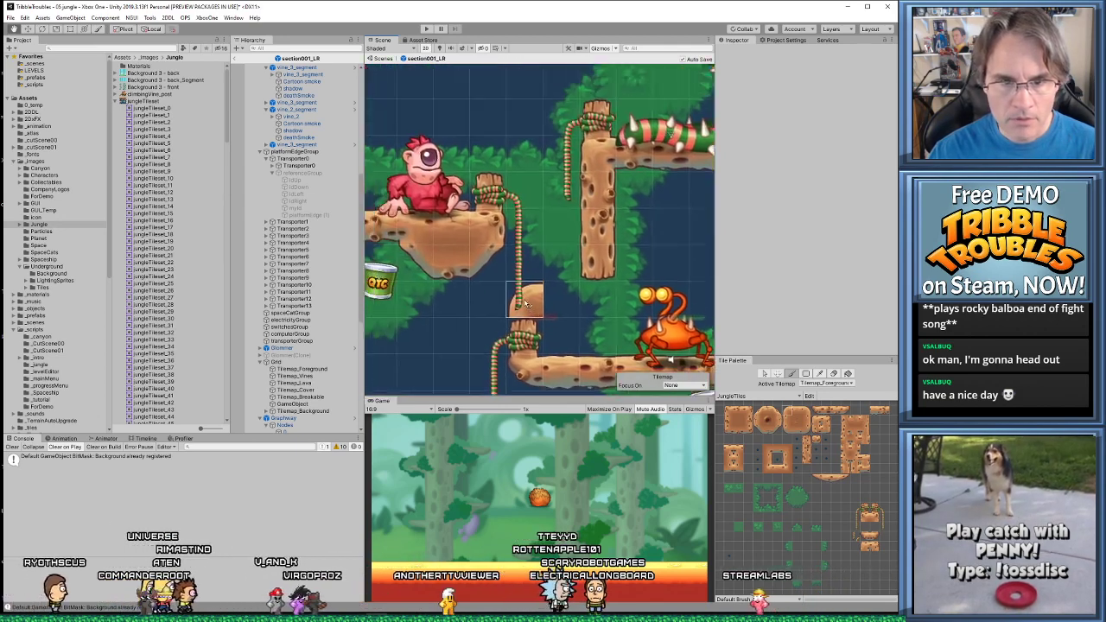
middle_click_drag(525, 302, 580, 340)
scroll(567, 307, "up", 3)
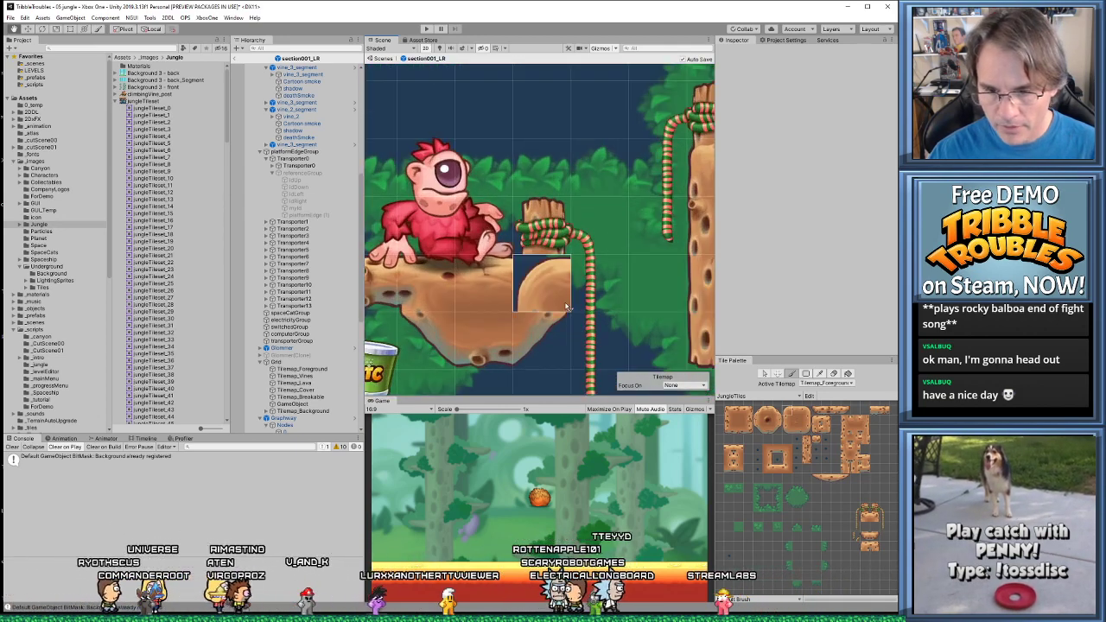
scroll(568, 285, "down", 2)
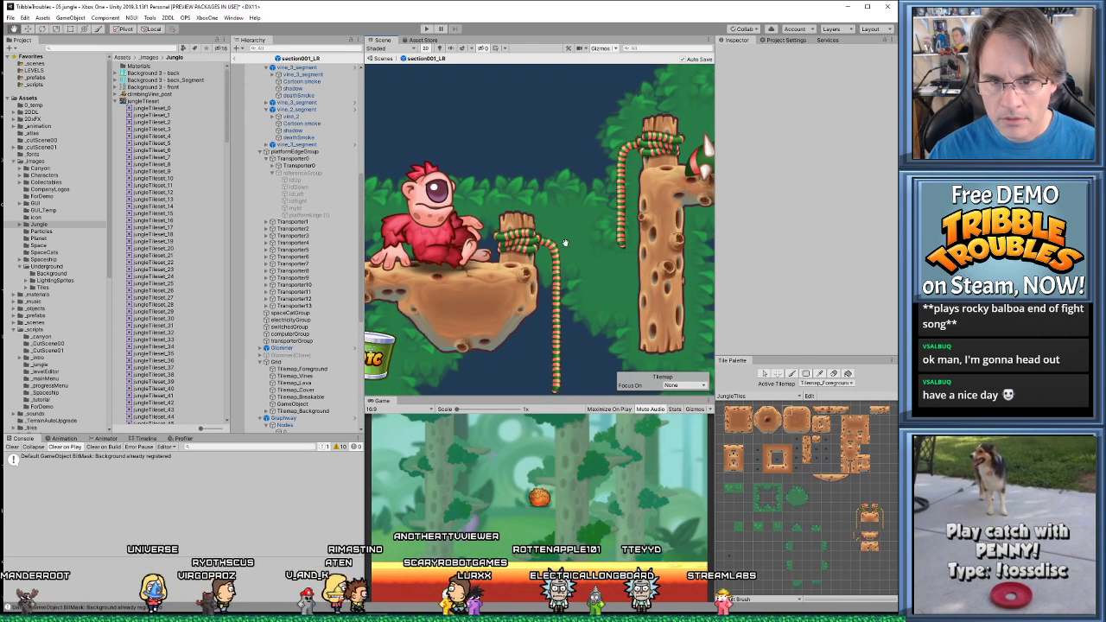
scroll(564, 244, "down", 5)
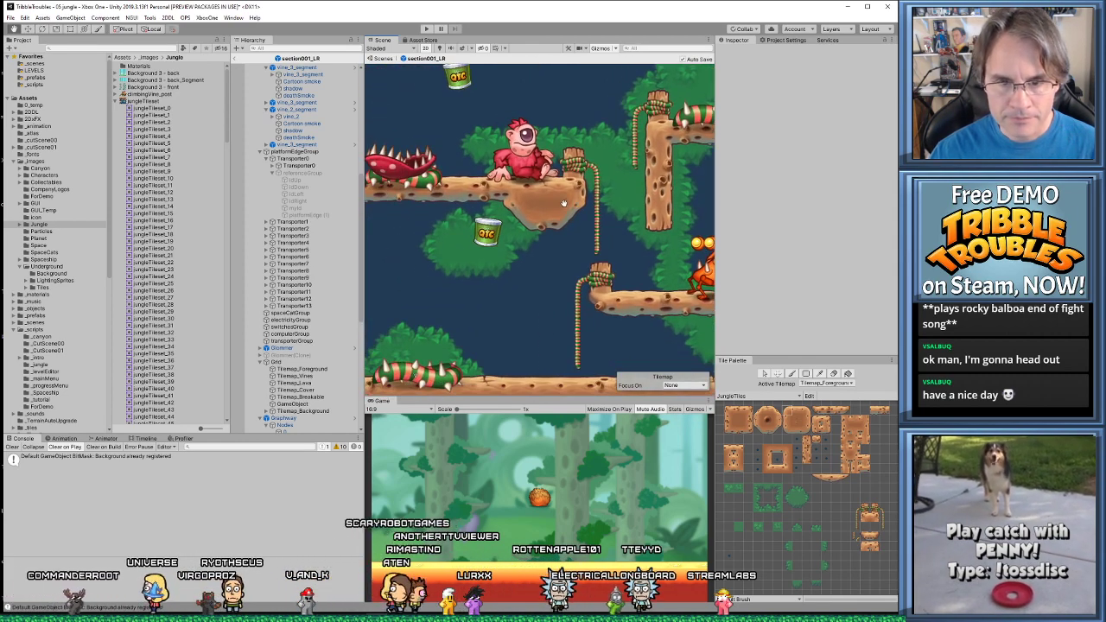
scroll(563, 203, "down", 2)
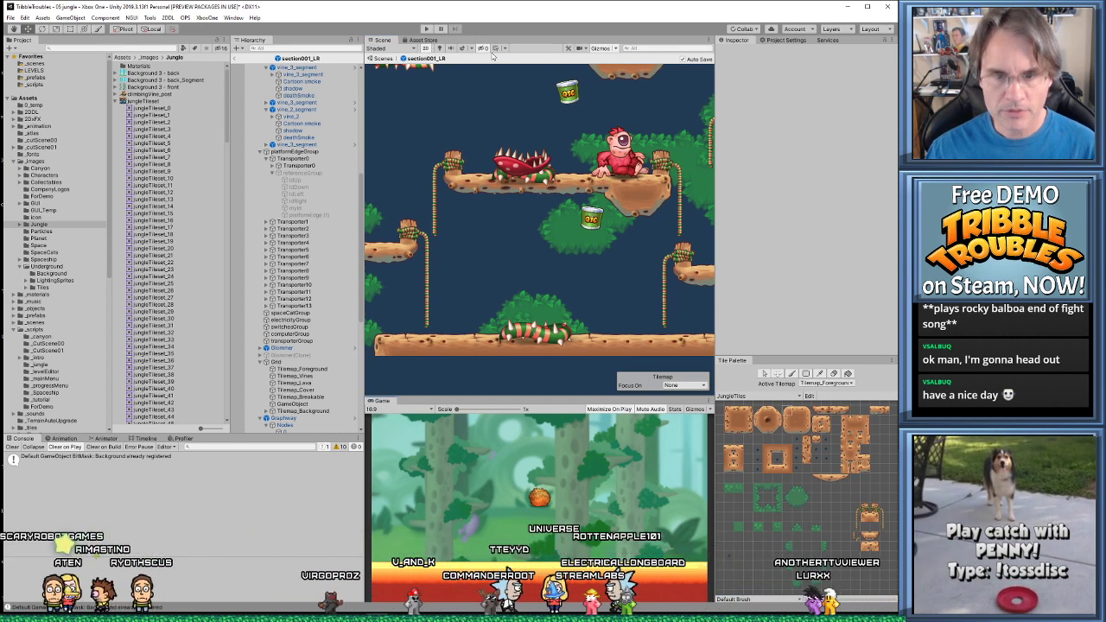
Enter play mode so the jungle level runs in the maximized Game view
left_click(425, 29)
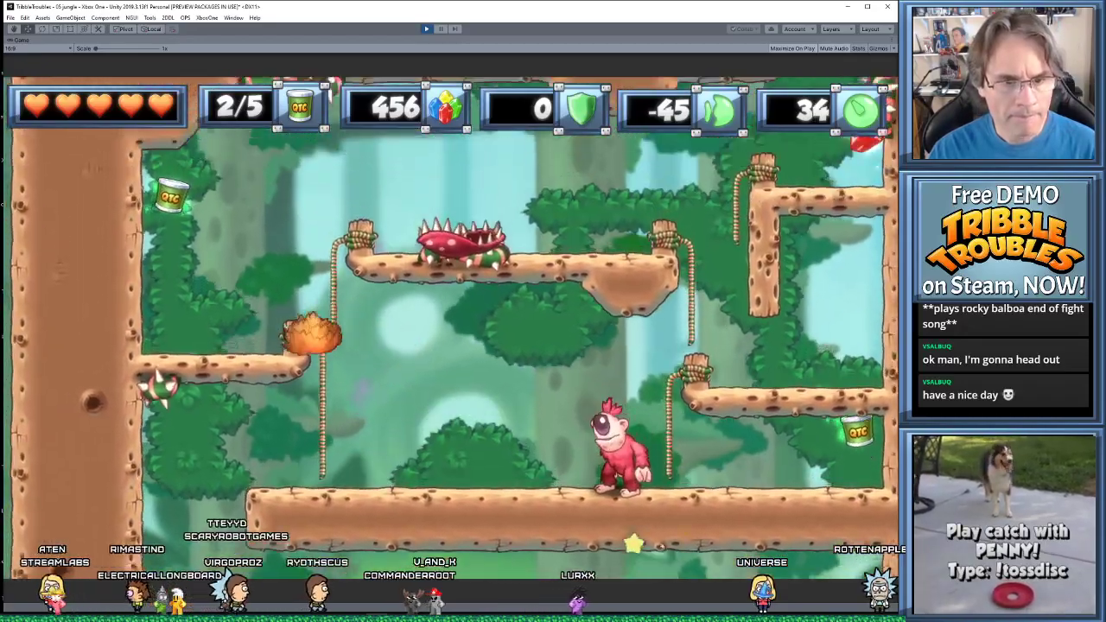
Move the tribble left, climb the ropes, and fly across the level collecting gems
key("Left")
key("Up")
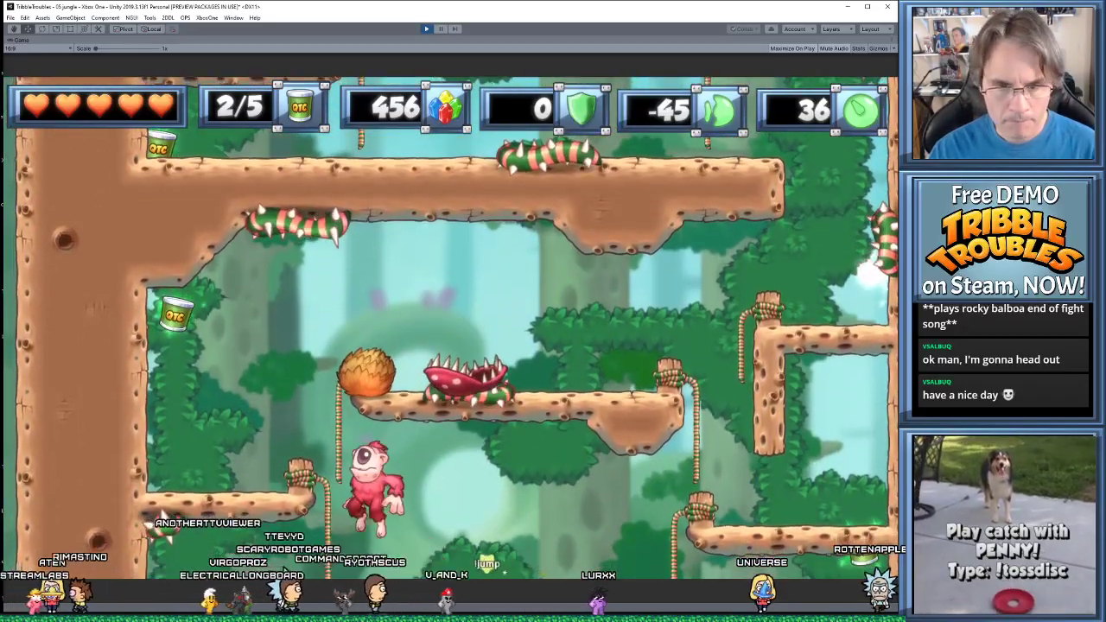
key("Left")
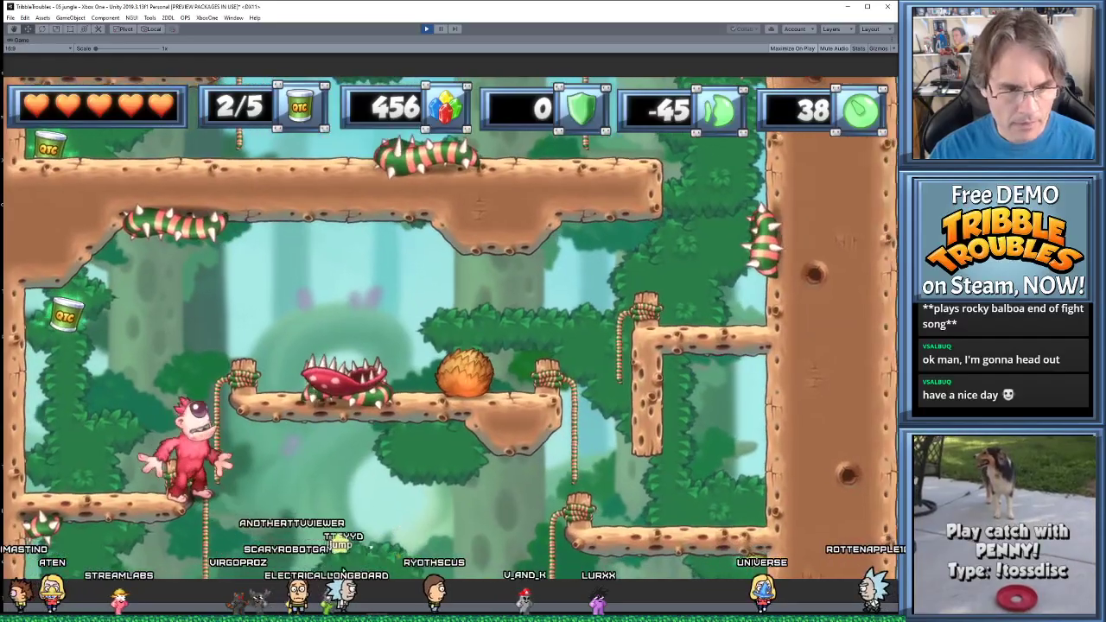
key("Up")
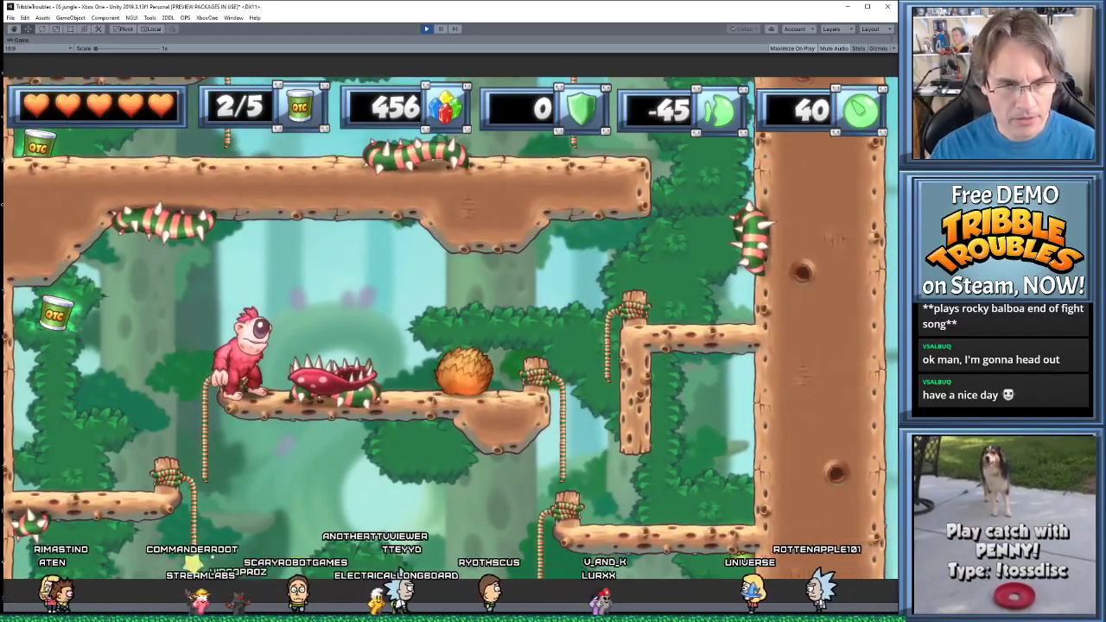
key("Left")
key("Left")
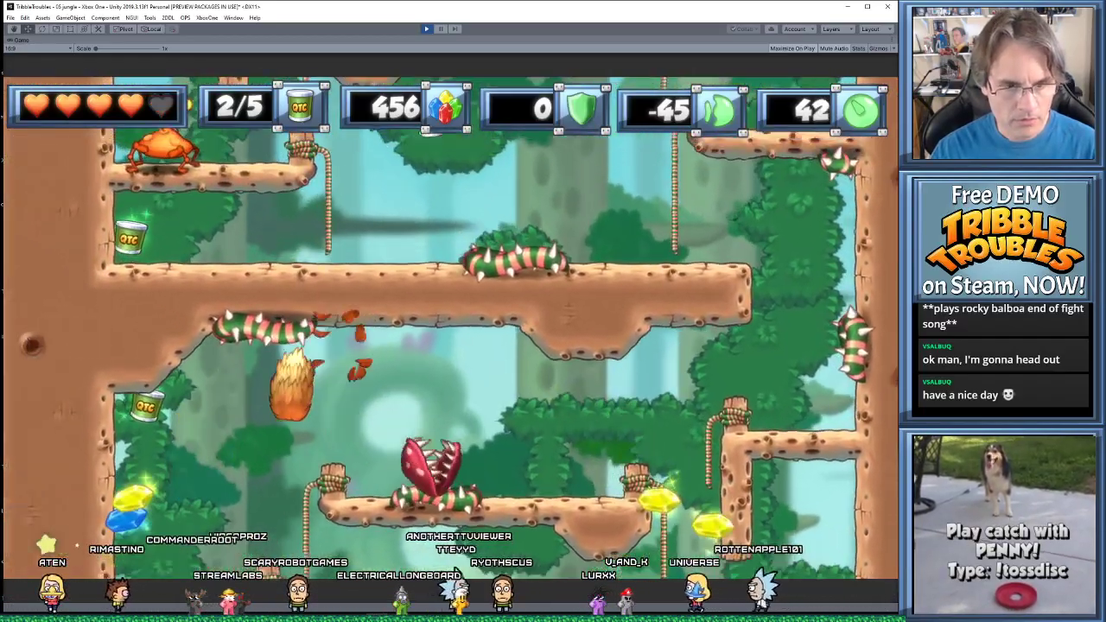
key("Right")
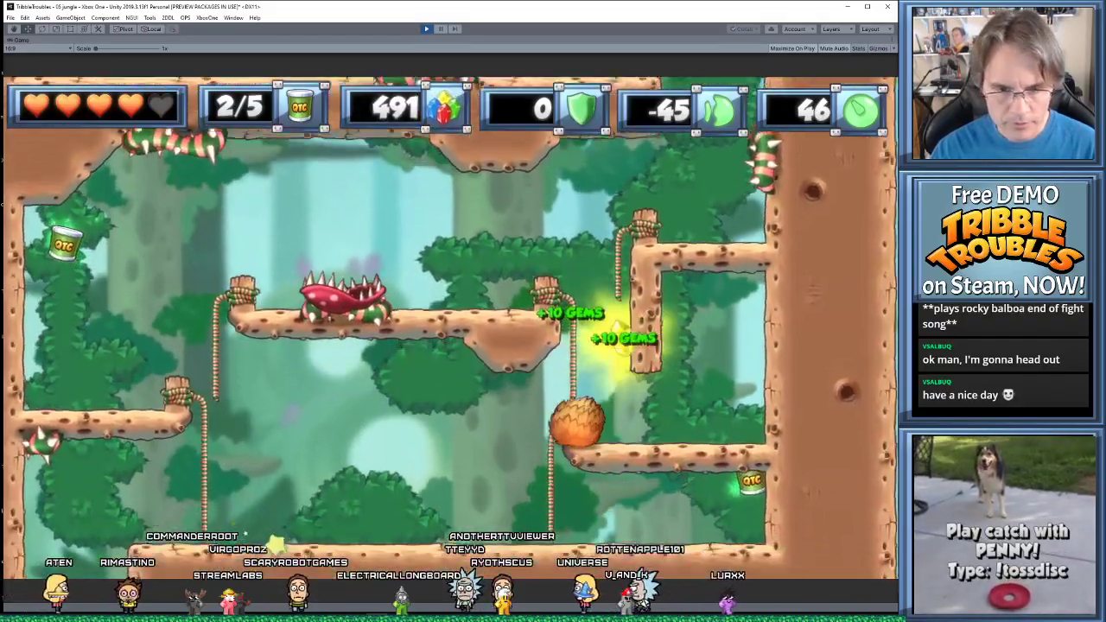
key("Left")
key("Up")
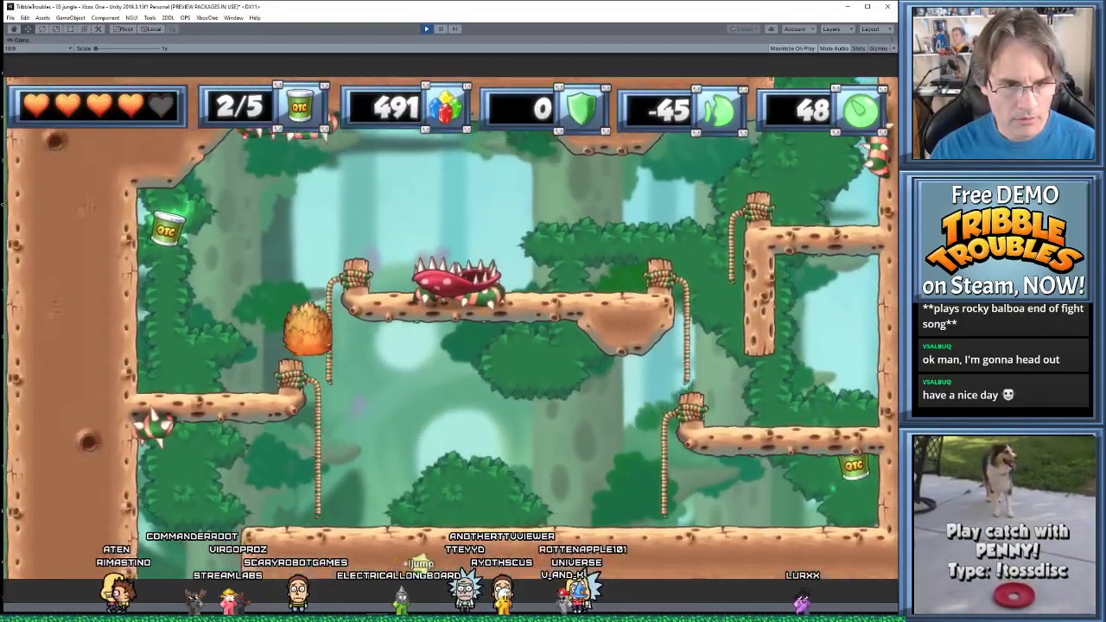
Collect the OTC cans around the plant's platform, reaching the fifth can
key("Left")
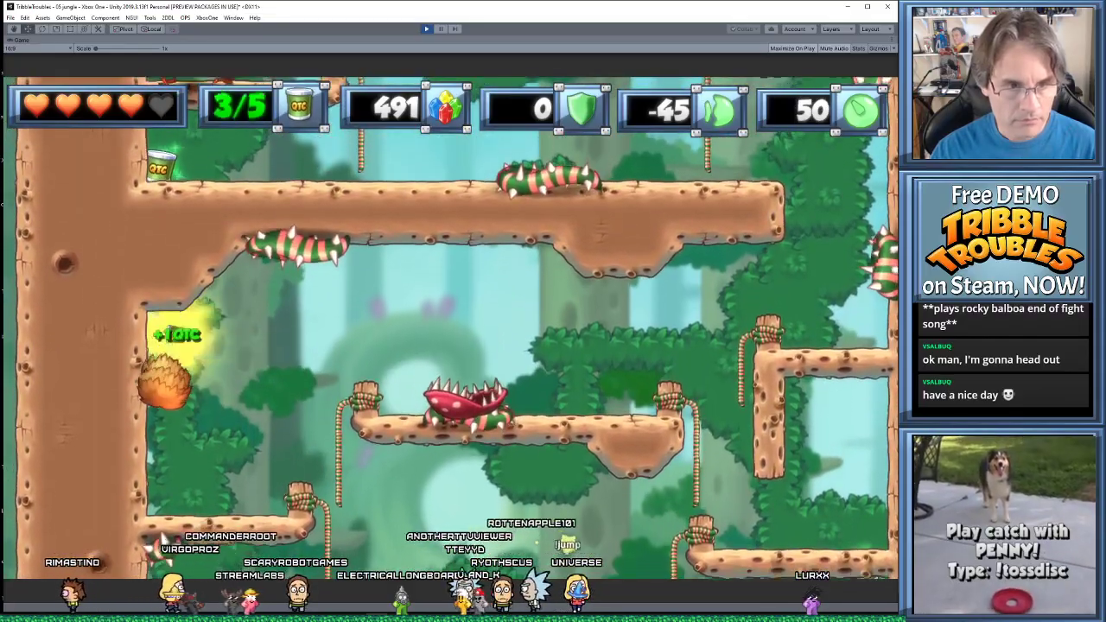
key("Right")
key("Right")
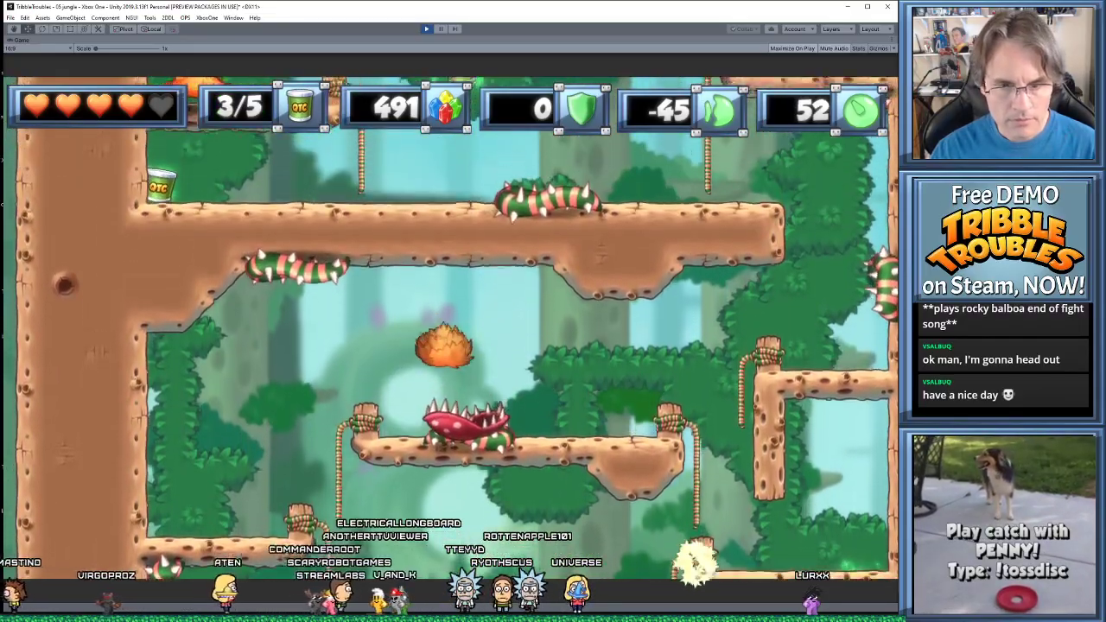
key("Right")
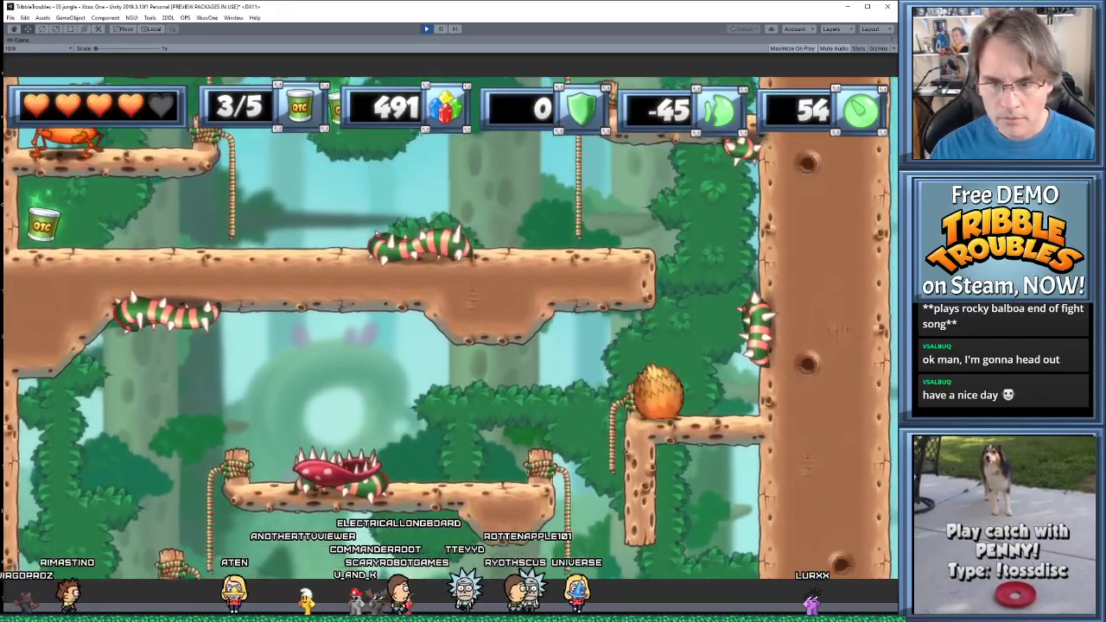
key("Left")
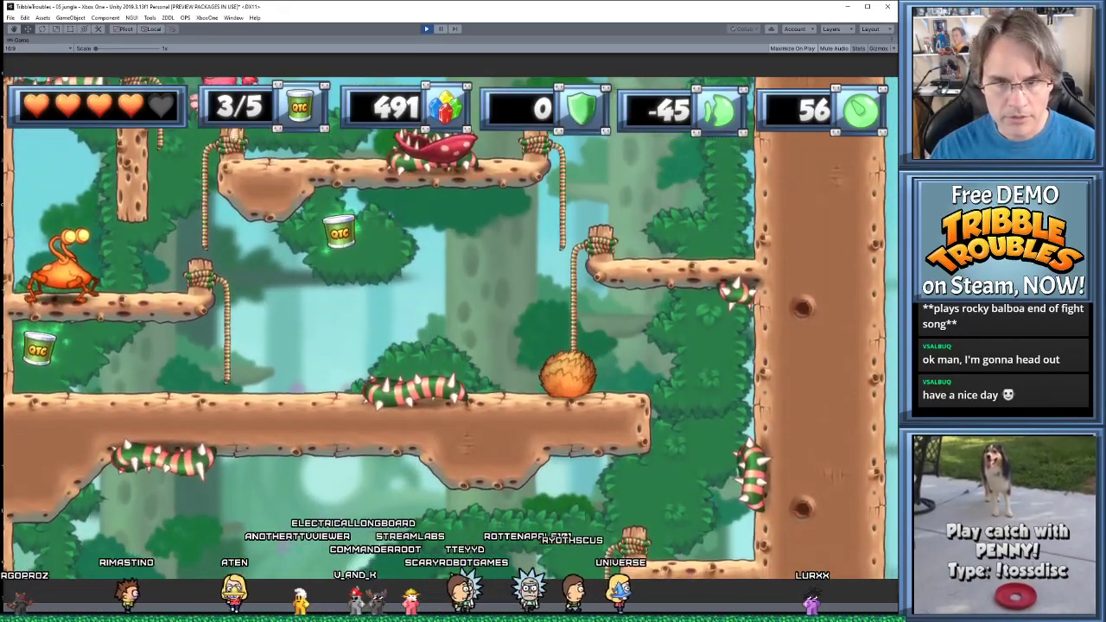
key("Right")
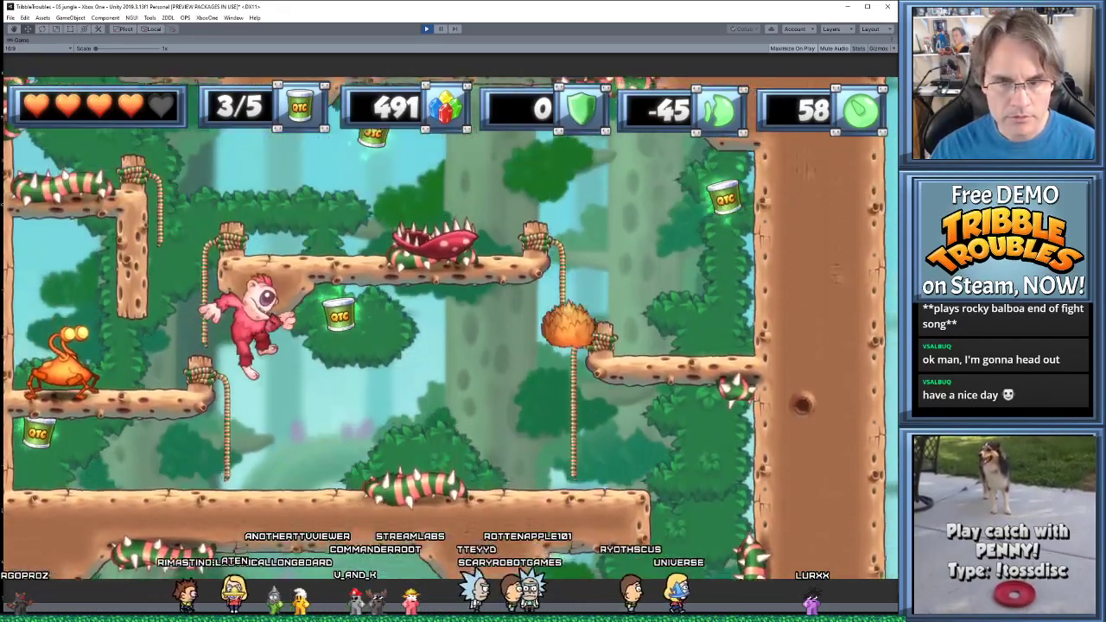
key("Left")
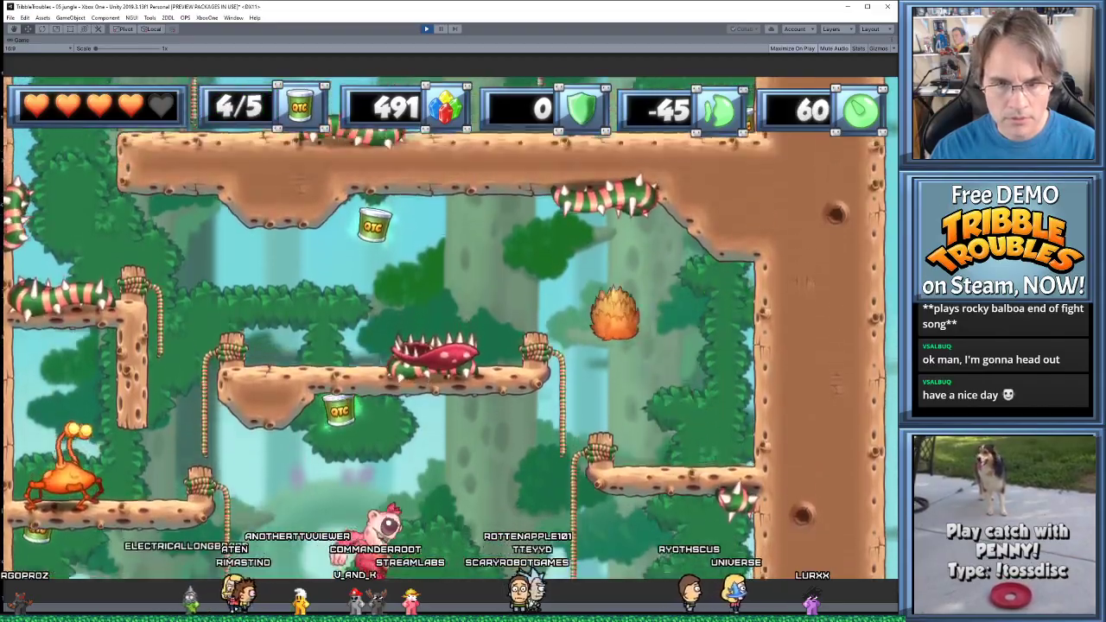
Drop to the lower left ledges, then stop the playtest and return to editing
key("Left")
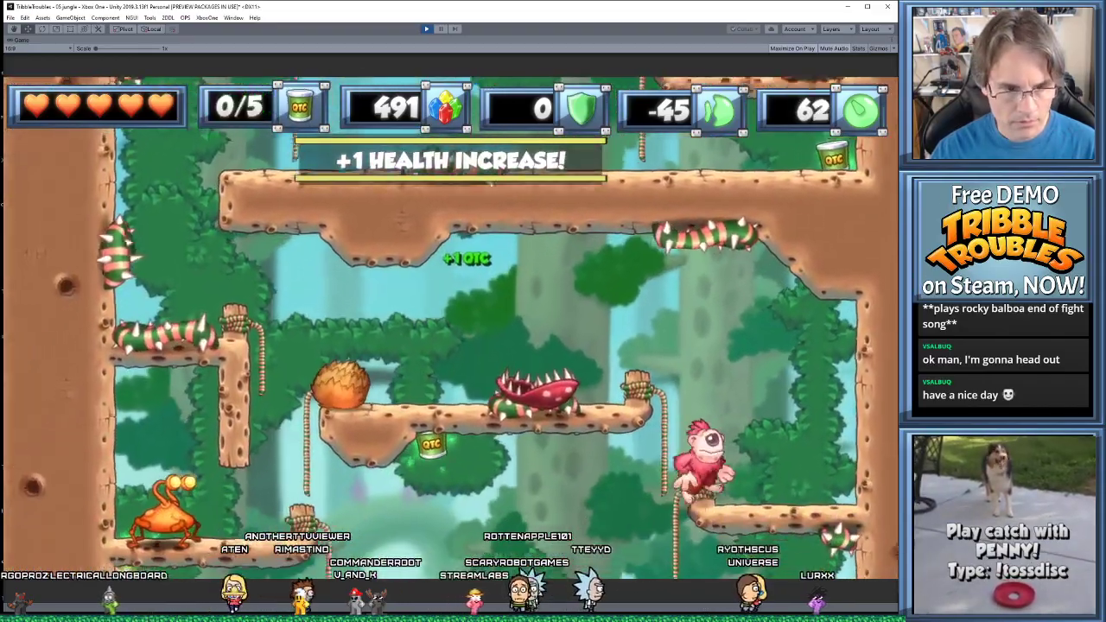
key("Left")
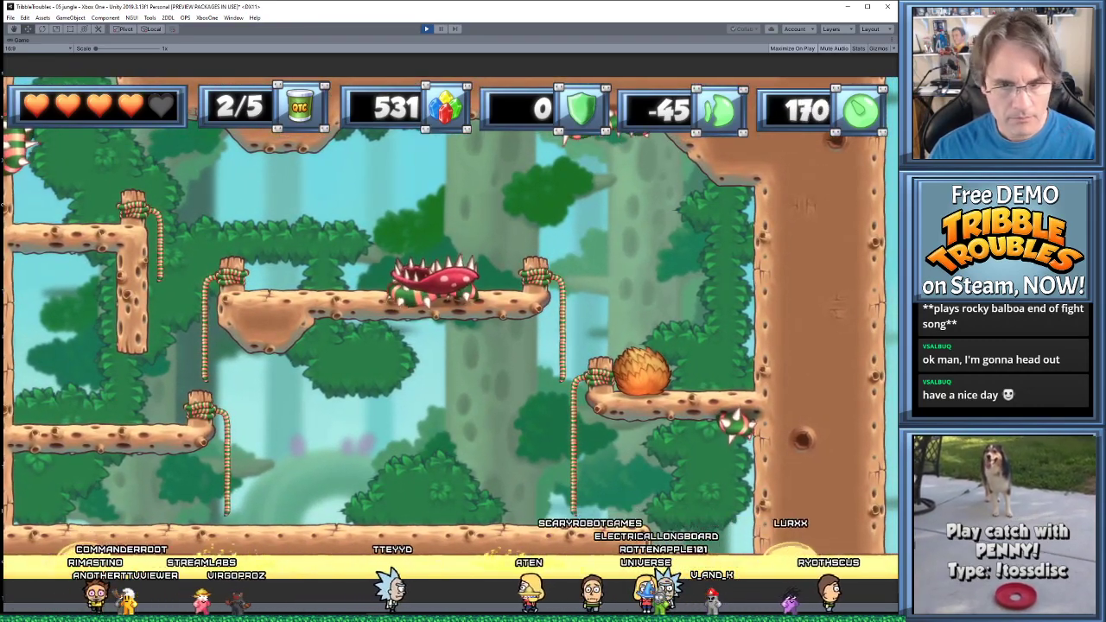
key("Left")
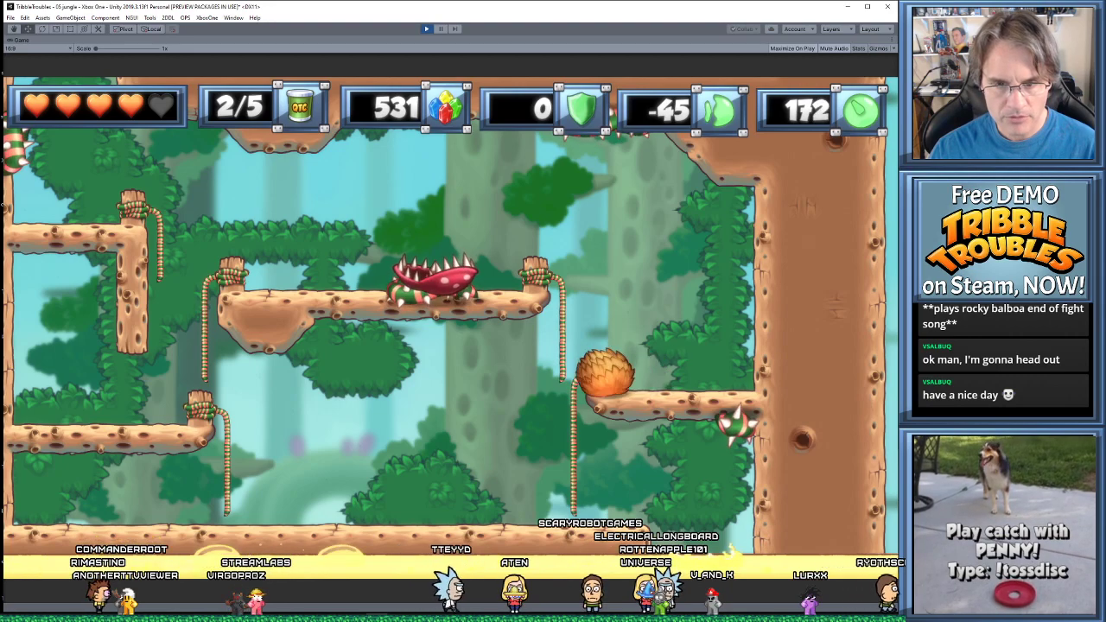
key("Left")
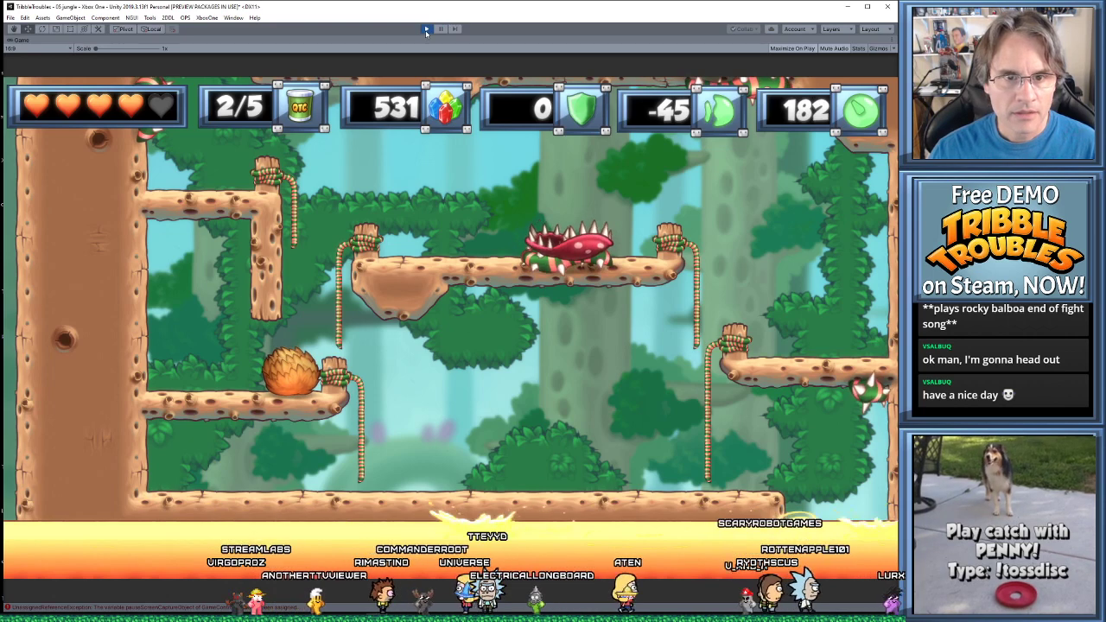
left_click(419, 220)
Restore the docked Unity layout and zoom in on the vine-wrapped post beside the orange creature
key("shift+space")
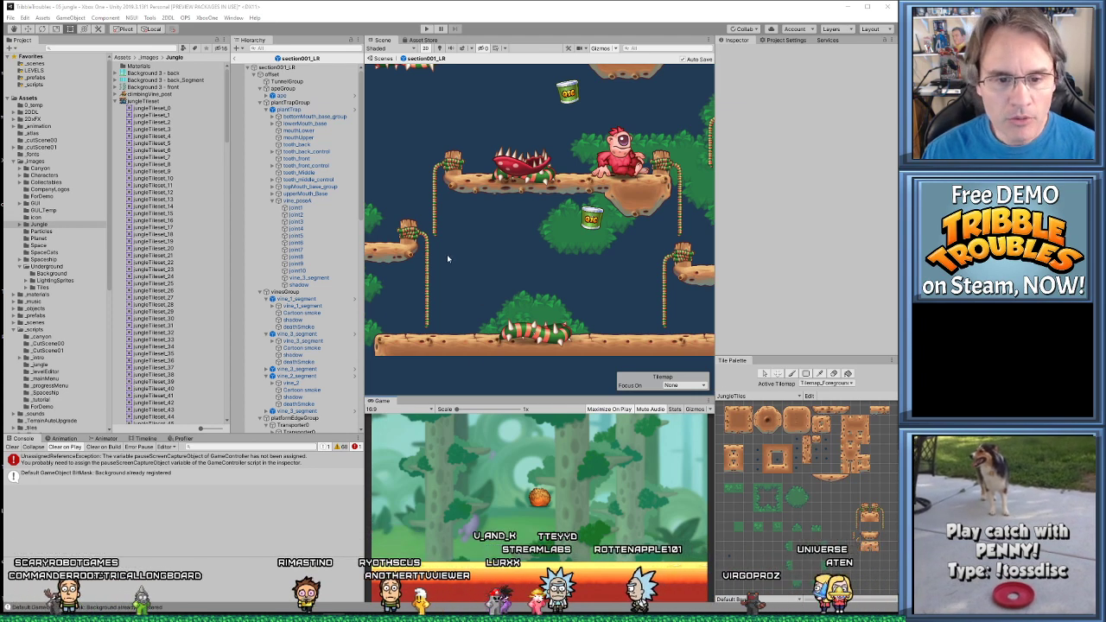
scroll(446, 254, "up", 3)
scroll(452, 246, "up", 2)
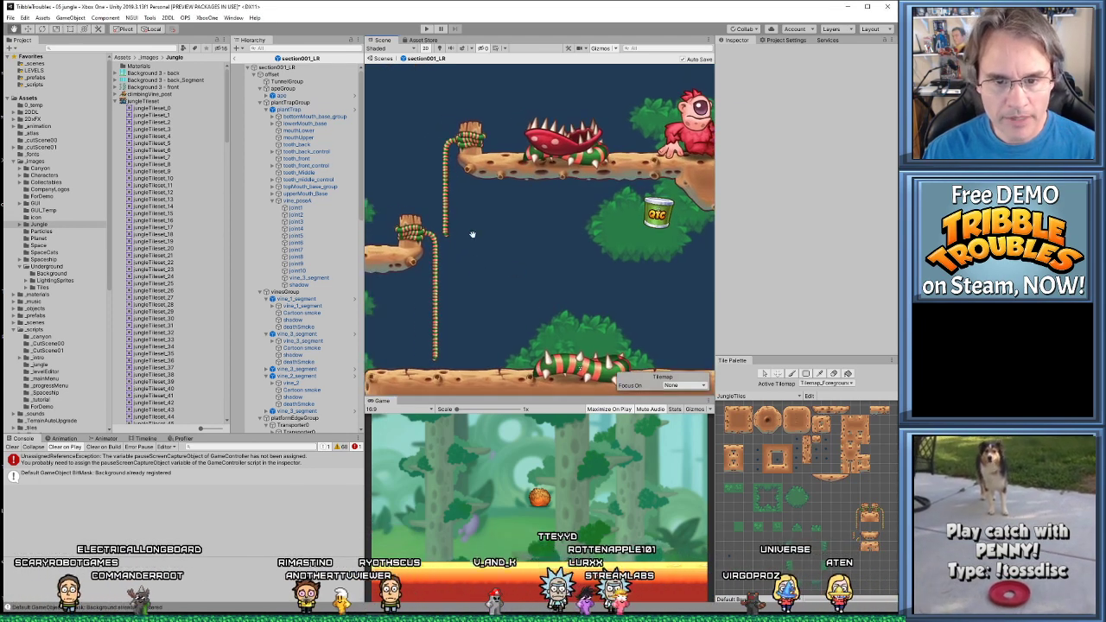
scroll(478, 240, "up", 1)
middle_click_drag(482, 247, 529, 226)
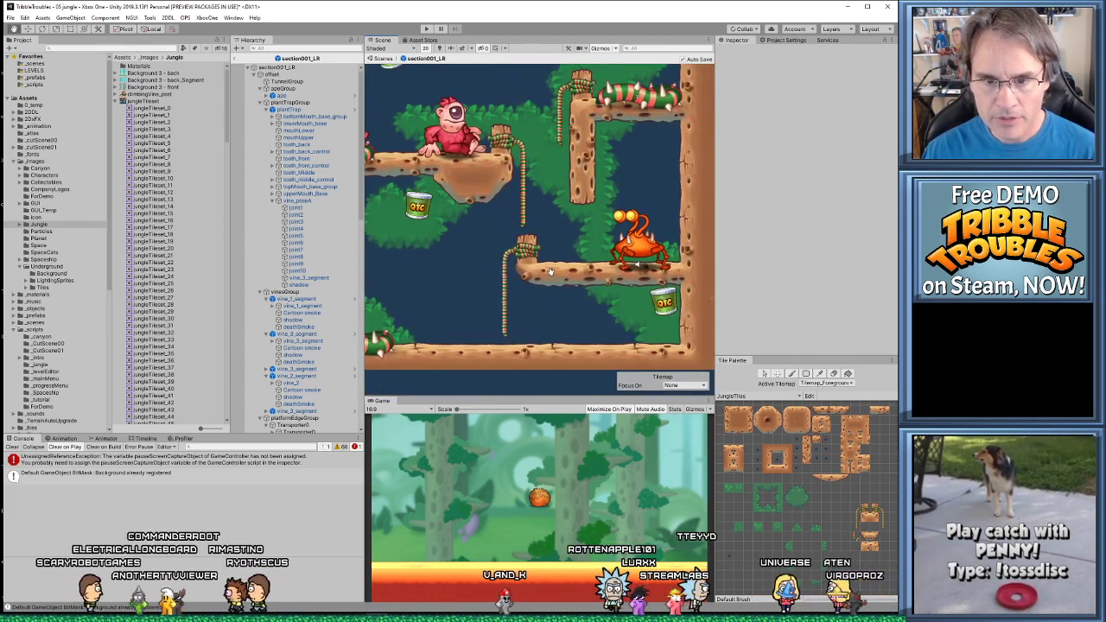
scroll(527, 233, "up", 2)
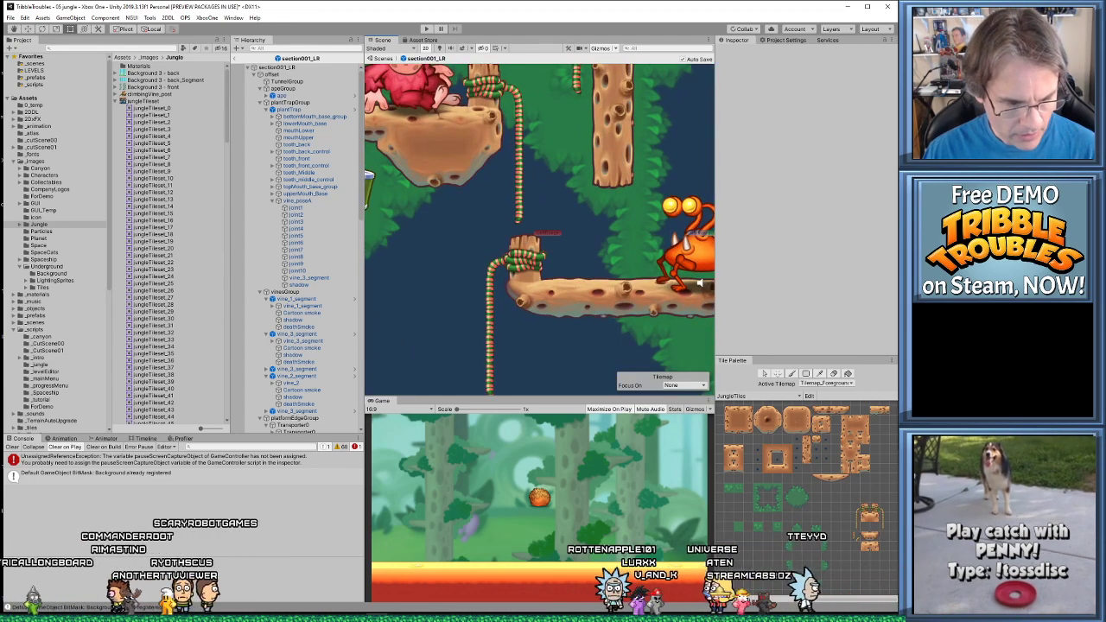
Bring jungleTileset_06.psd to the front and zoom in on the tribble's vine-wrapped post tiles
key("alt+Tab")
scroll(406, 348, "down", 3)
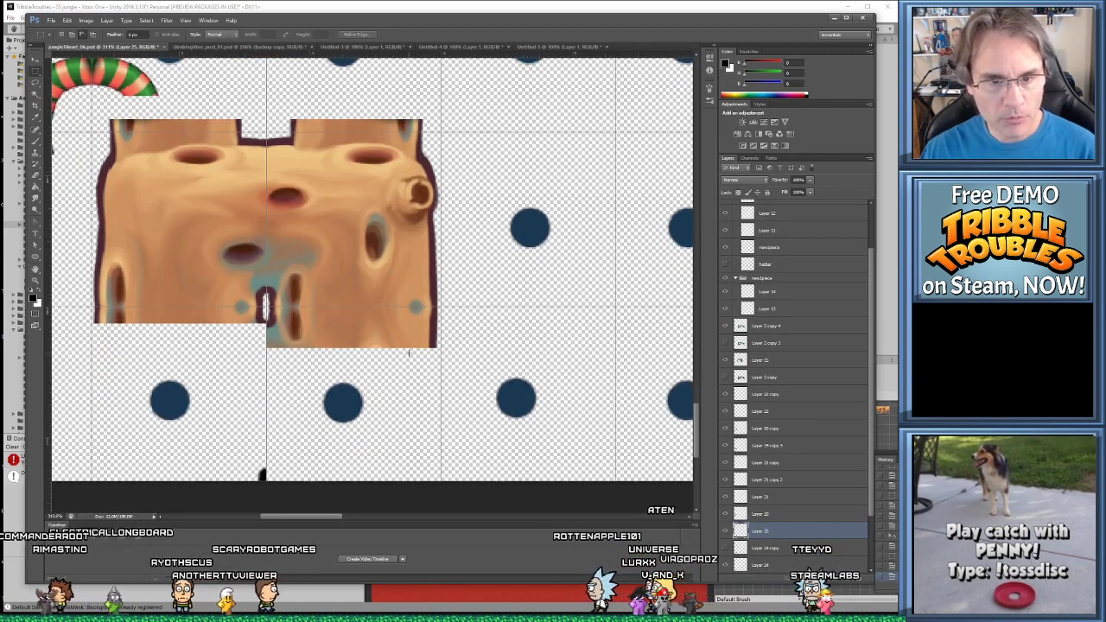
scroll(540, 296, "down", 5, "alt")
scroll(448, 299, "up", 2, "alt")
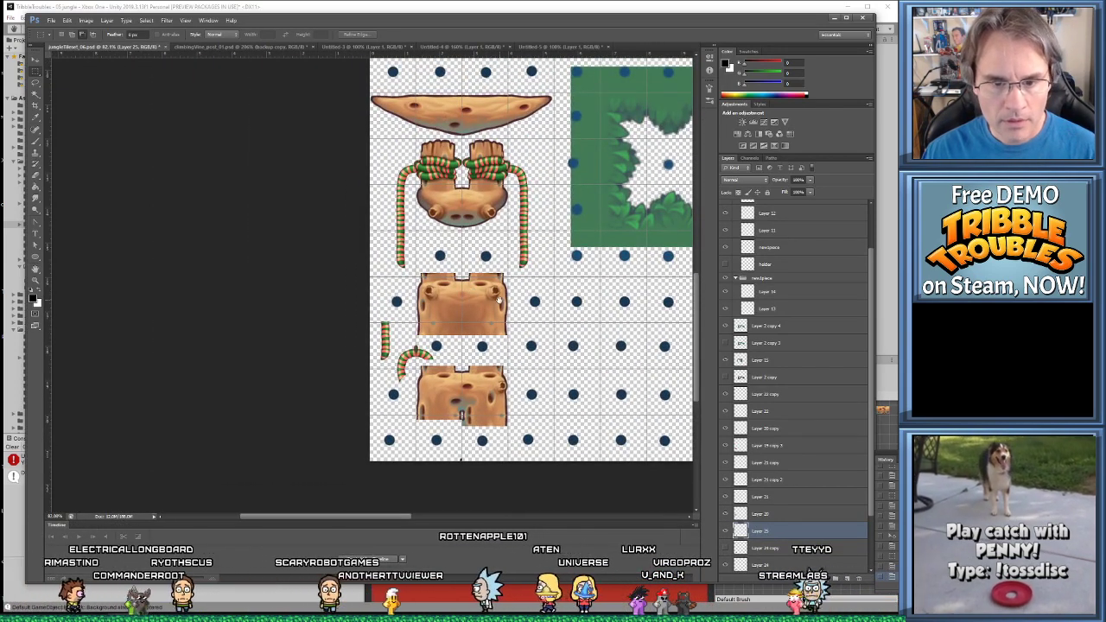
scroll(498, 298, "down", 2, "alt")
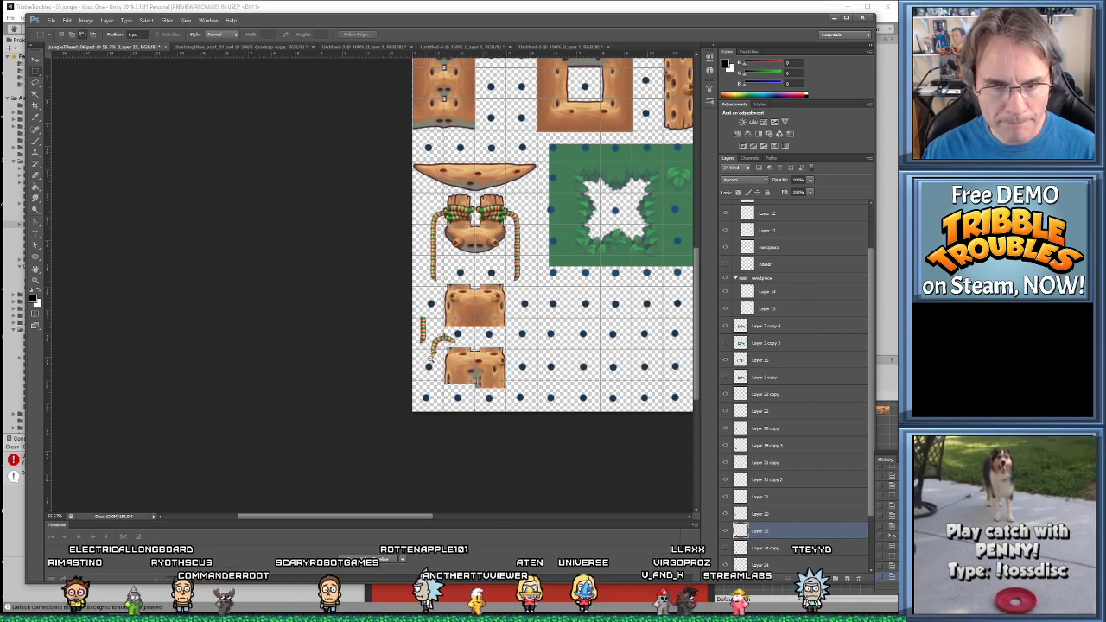
scroll(432, 357, "up", 4, "alt")
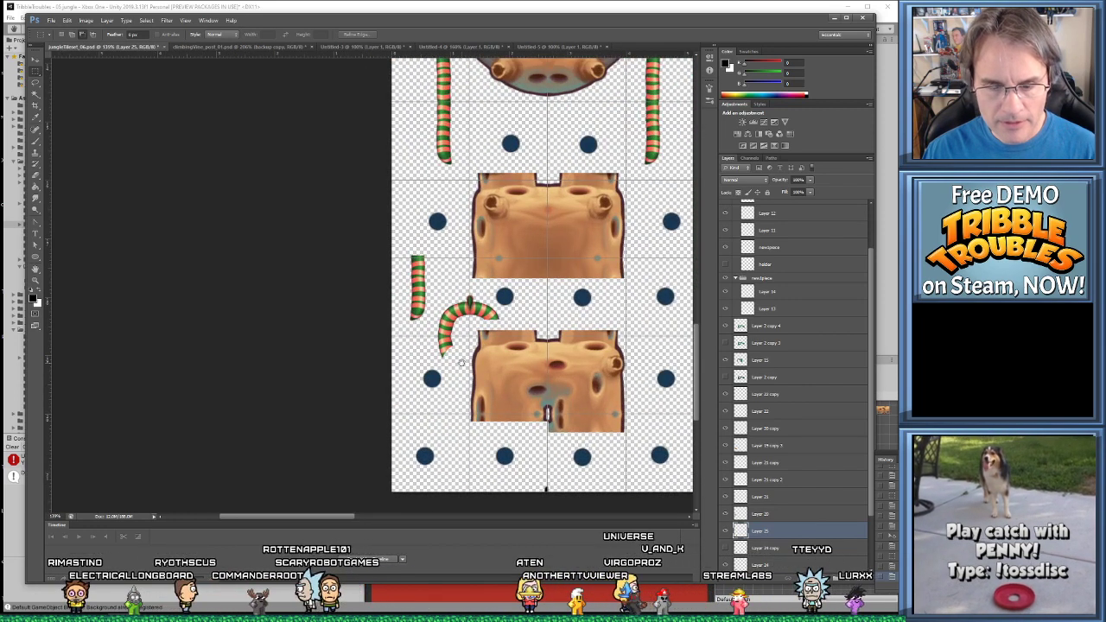
scroll(462, 362, "down", 2, "alt")
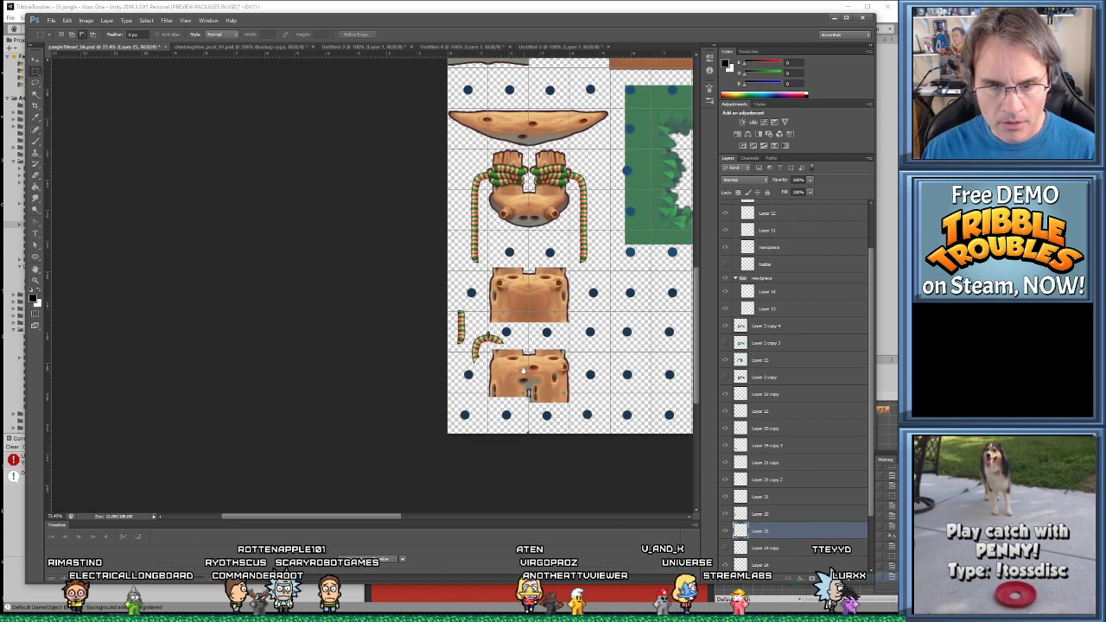
left_click_drag(522, 369, 437, 381)
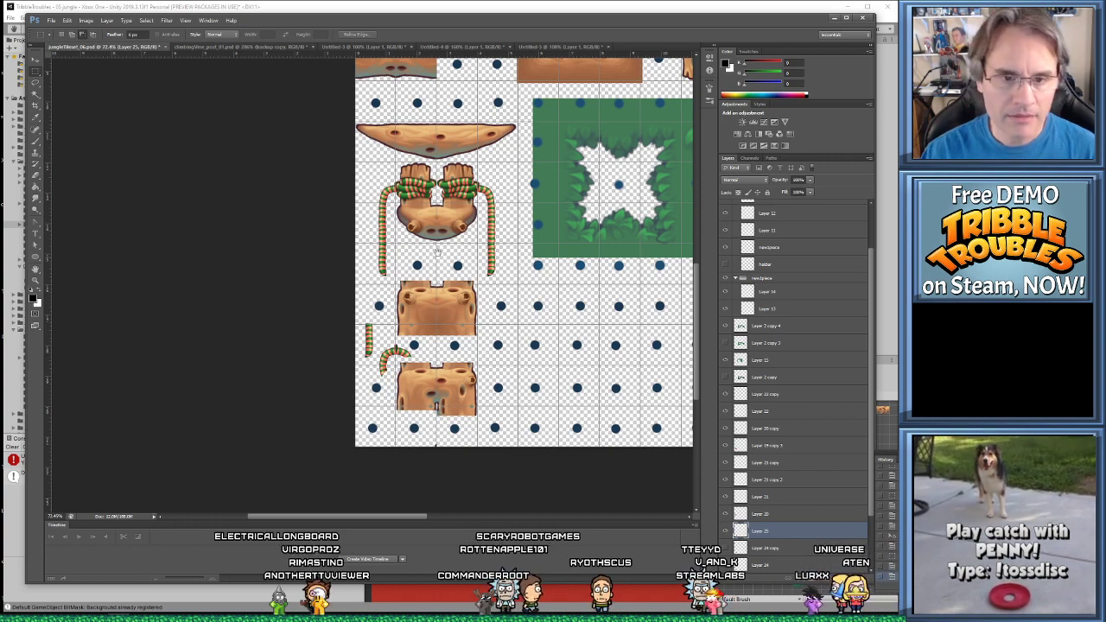
scroll(429, 169, "up", 5, "alt")
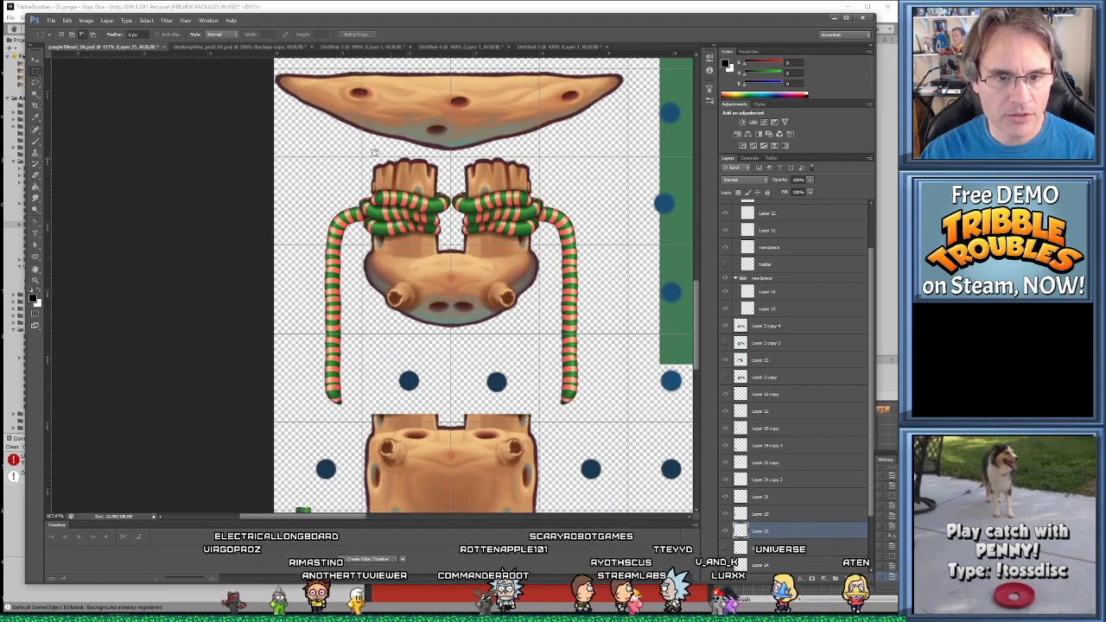
Pick the tribble's layer and box the left vine-wrapped post, undoing a trial paste and delete
left_click(35, 60)
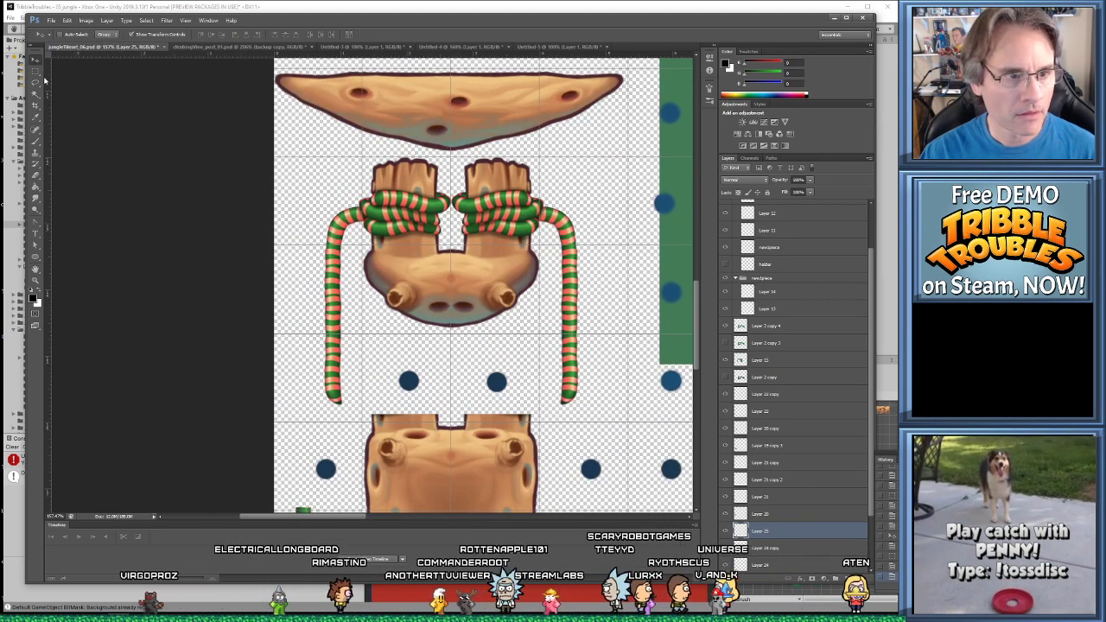
left_click(402, 217)
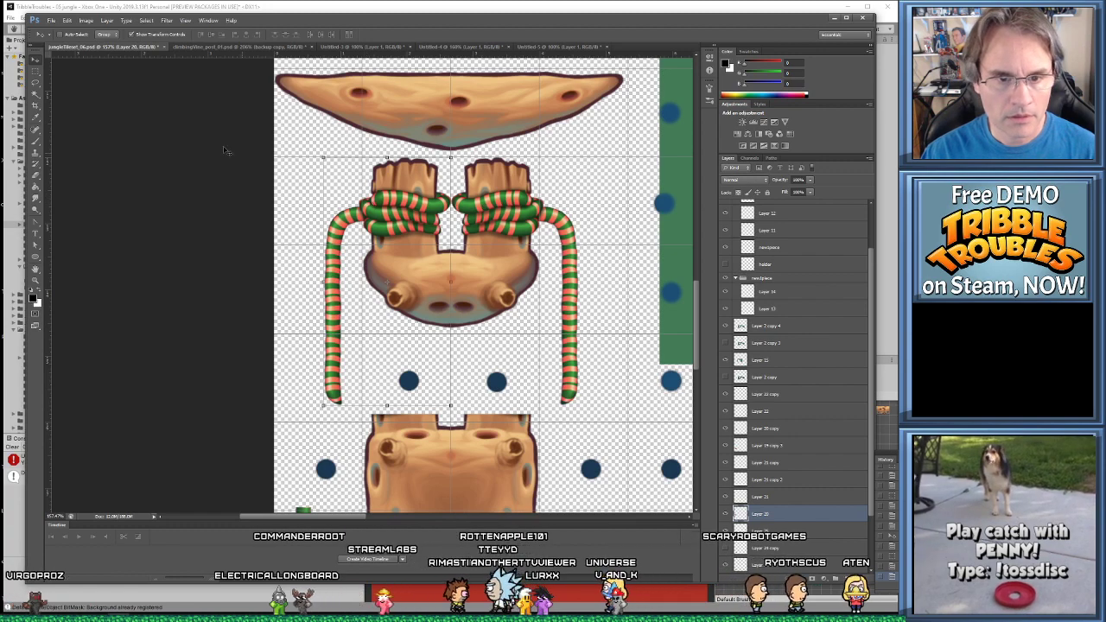
left_click(36, 72)
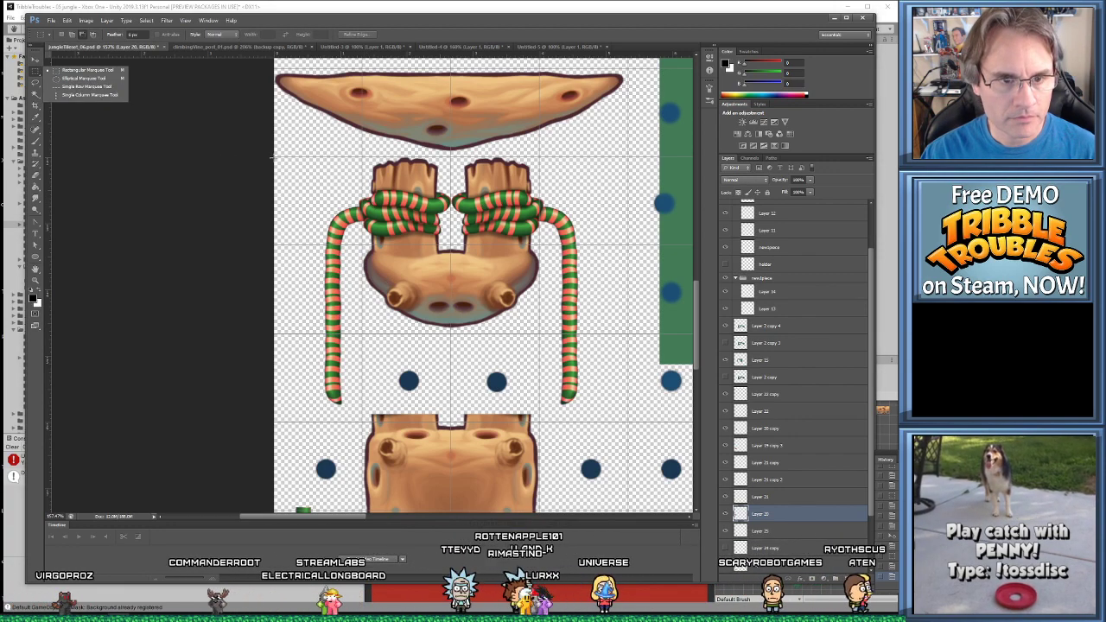
left_click_drag(274, 157, 451, 245)
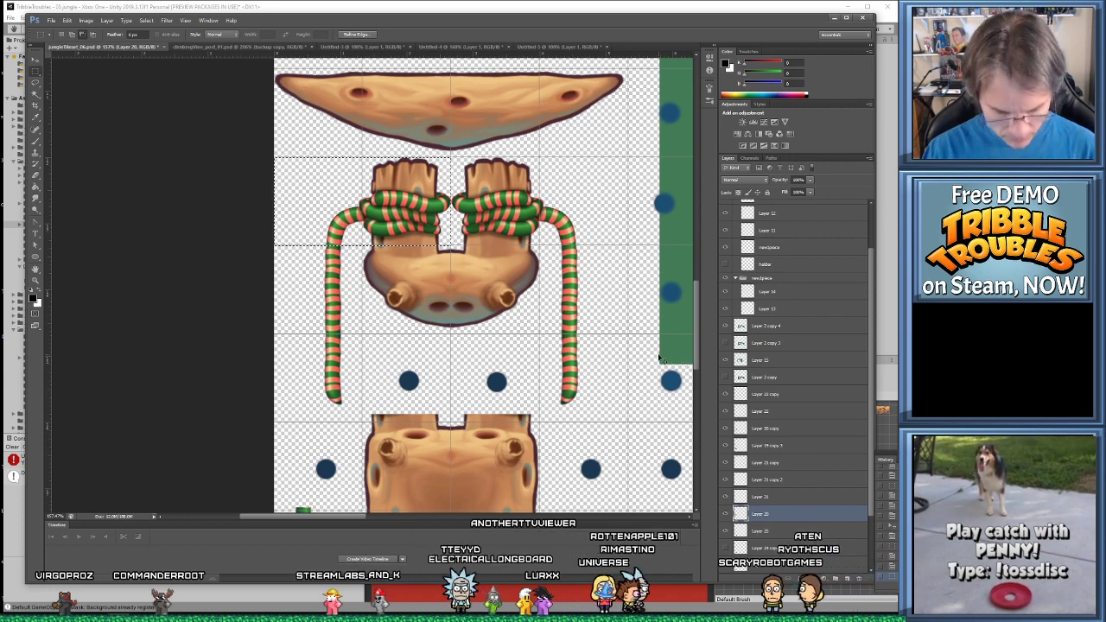
key("ctrl+v")
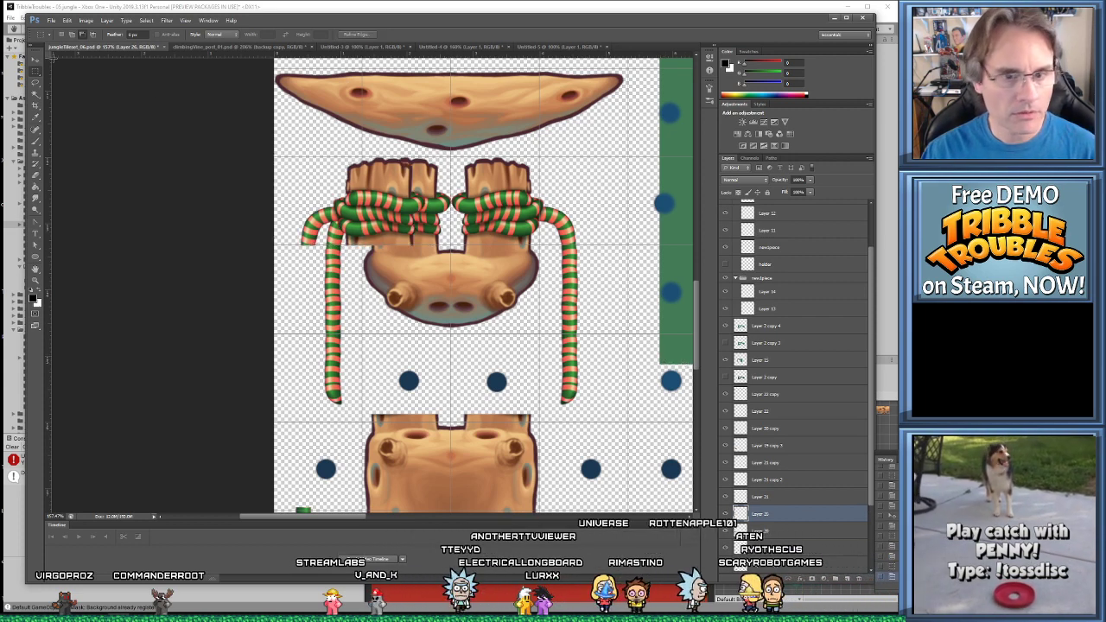
key("ctrl+z")
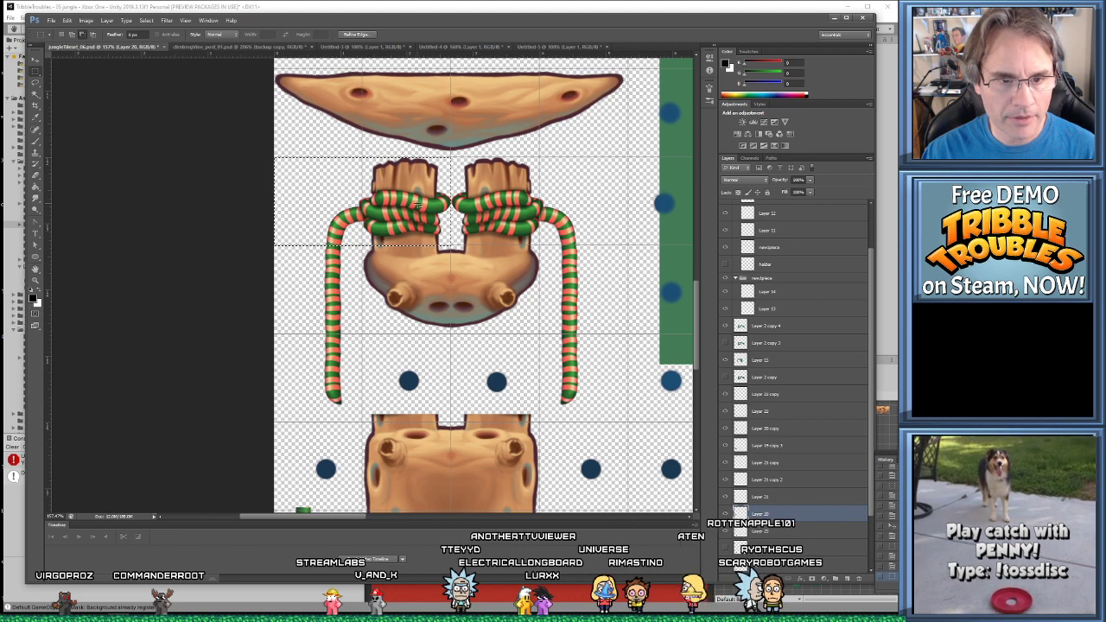
key("Delete")
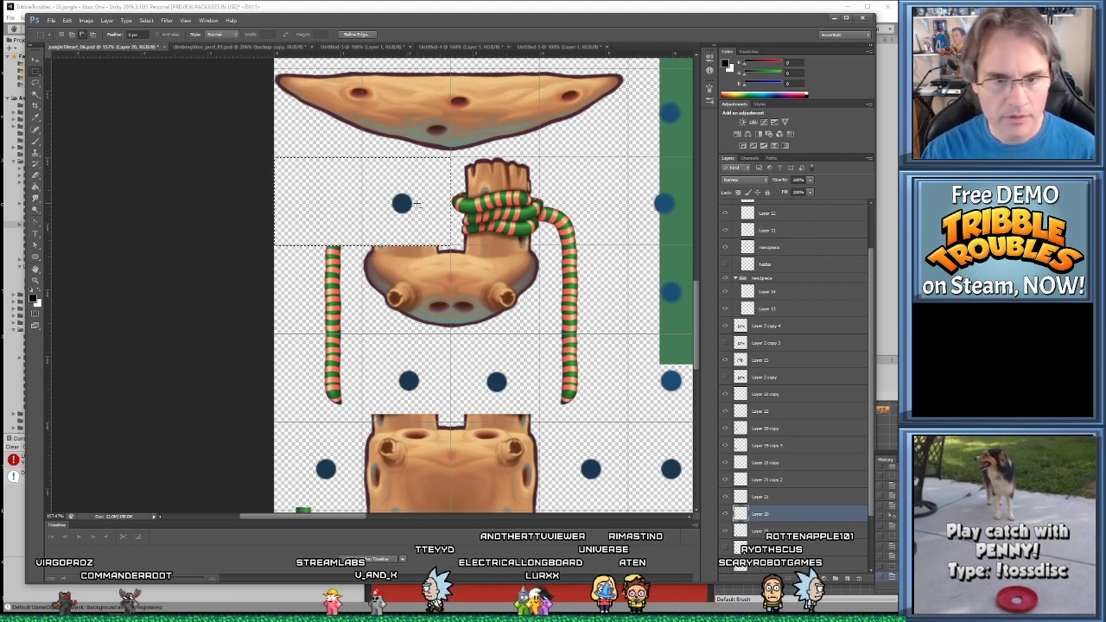
key("ctrl+z")
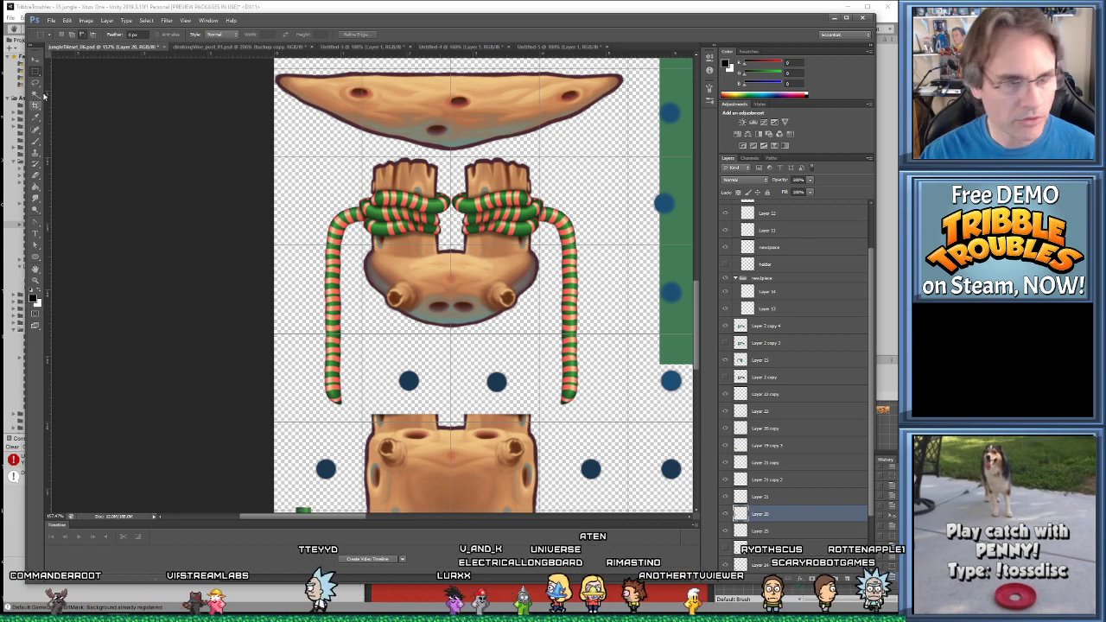
Redraw the rectangular selection around the left vine-wrapped post
left_click(35, 140)
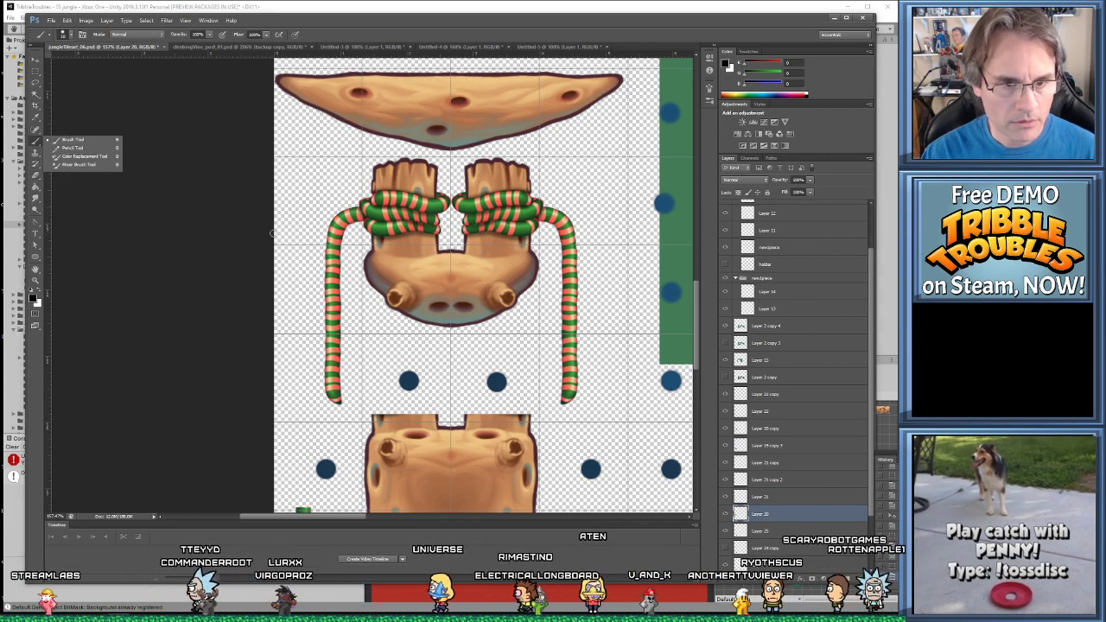
left_click(72, 139)
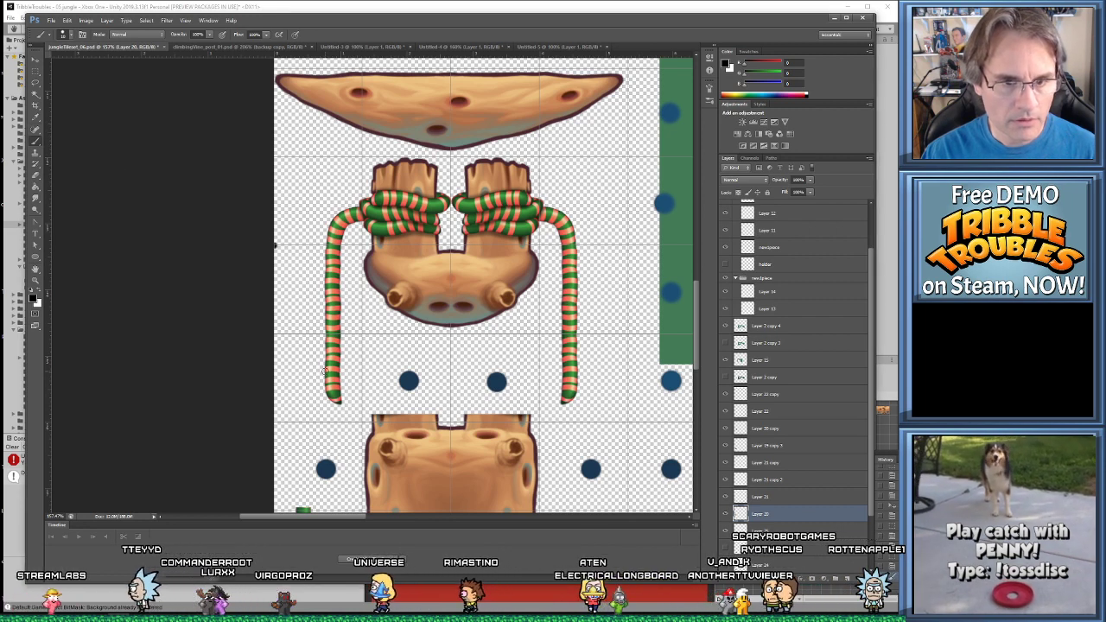
left_click(35, 70)
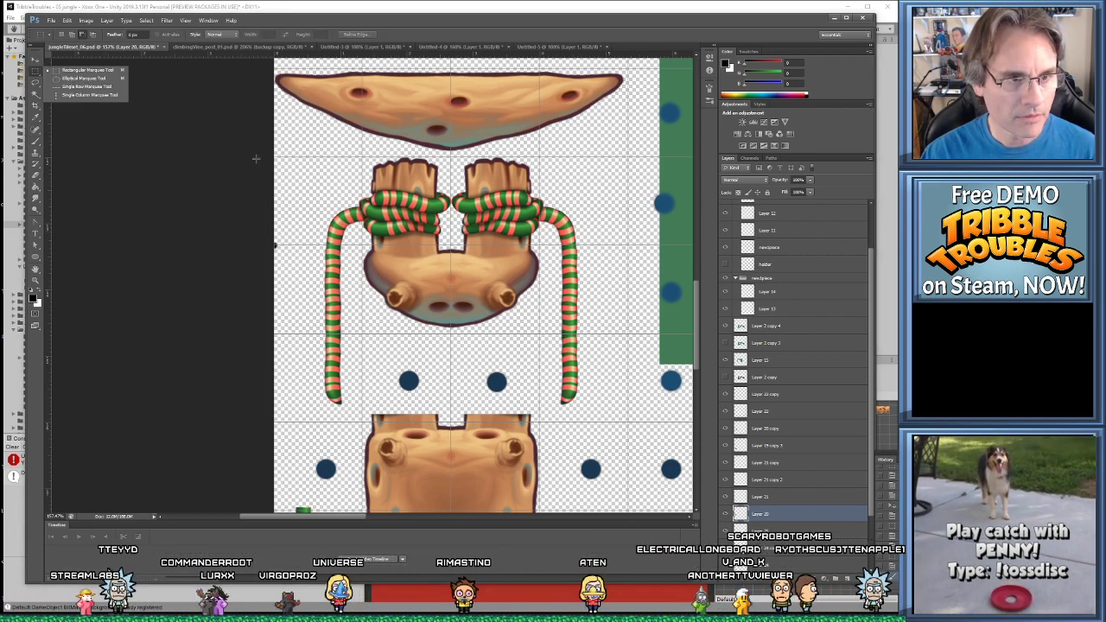
left_click_drag(275, 157, 449, 244)
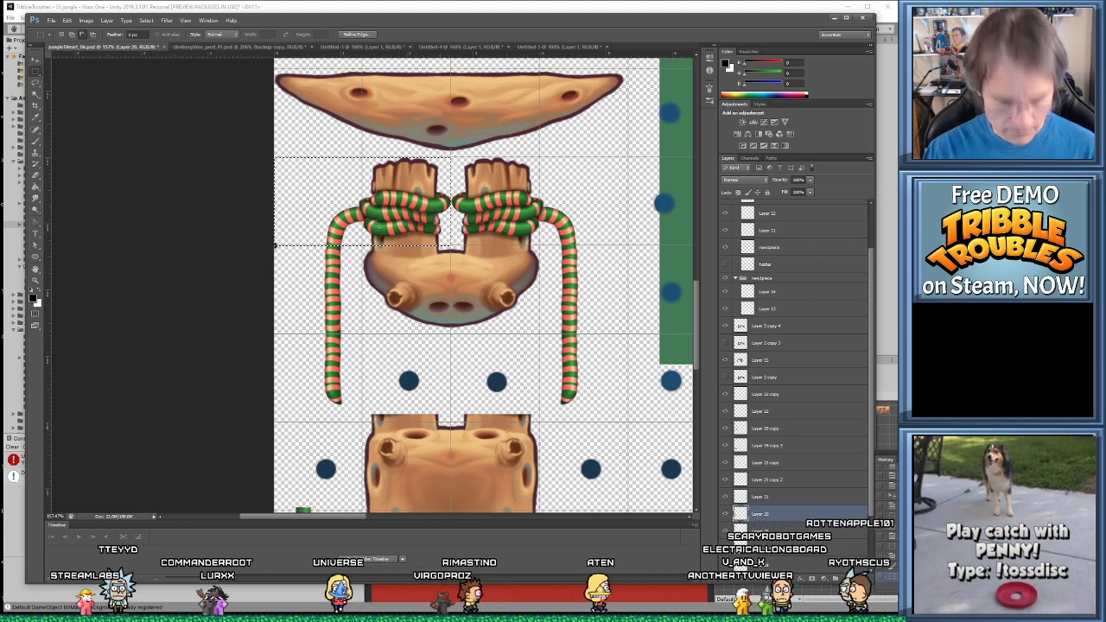
scroll(449, 335, "down", 5, "alt")
Copy the left post onto its own layer and drag it into the empty tile beside the stump
key("ctrl+d")
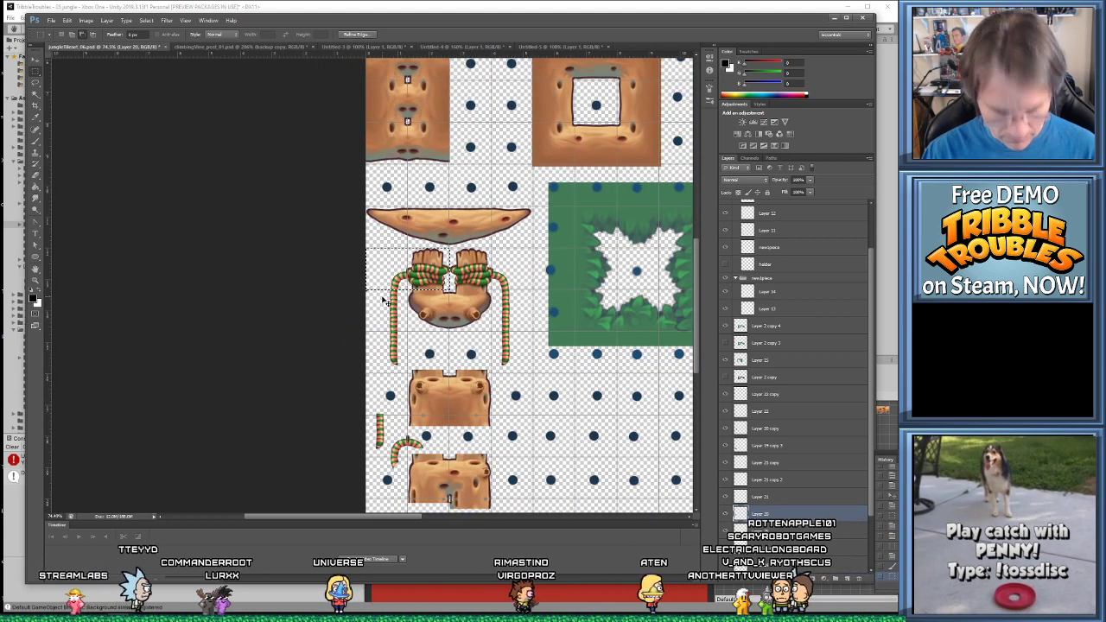
left_click(35, 58)
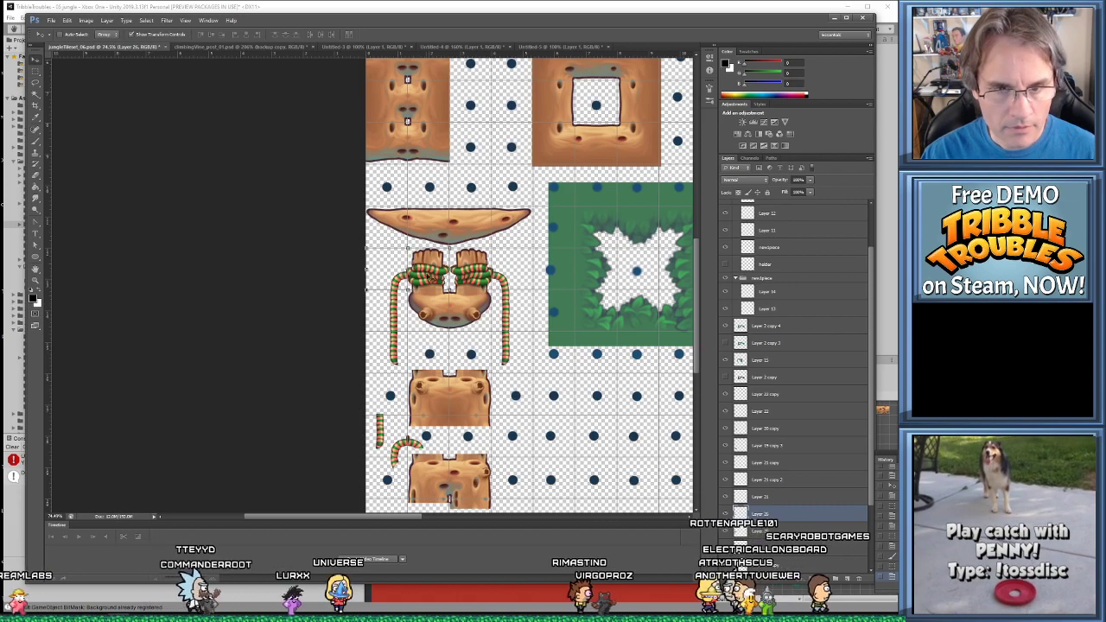
left_click_drag(518, 307, 569, 368)
scroll(557, 413, "up", 4, "alt")
scroll(578, 432, "up", 1, "alt")
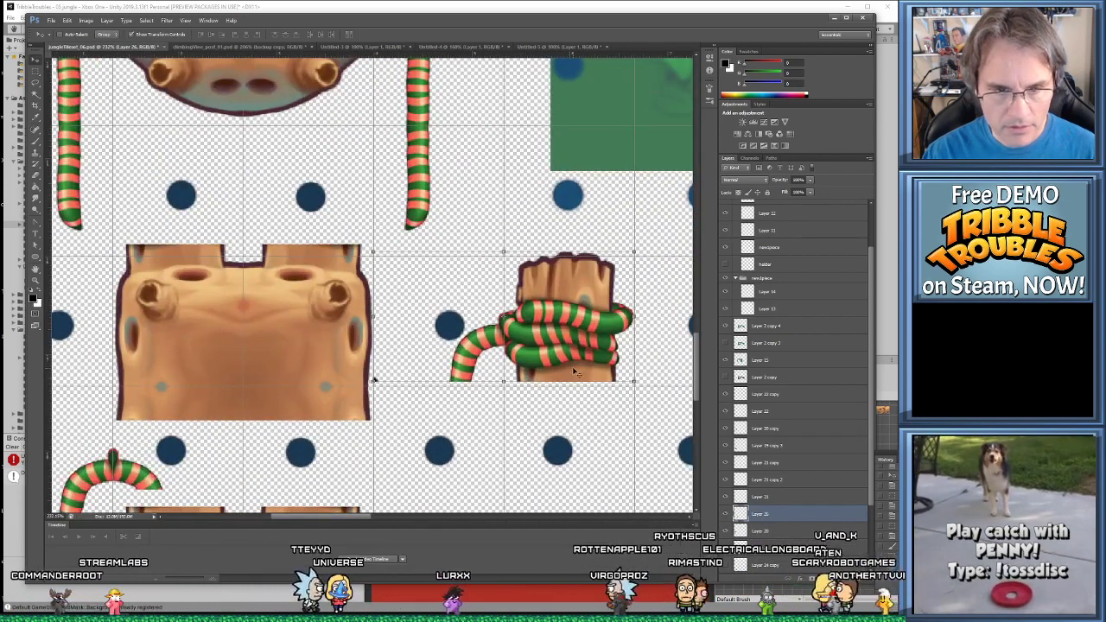
scroll(542, 418, "down", 3, "alt")
Fine-tune the post tile's position with a small drag and arrow-key nudges to fit the grid
left_click_drag(537, 429, 495, 347)
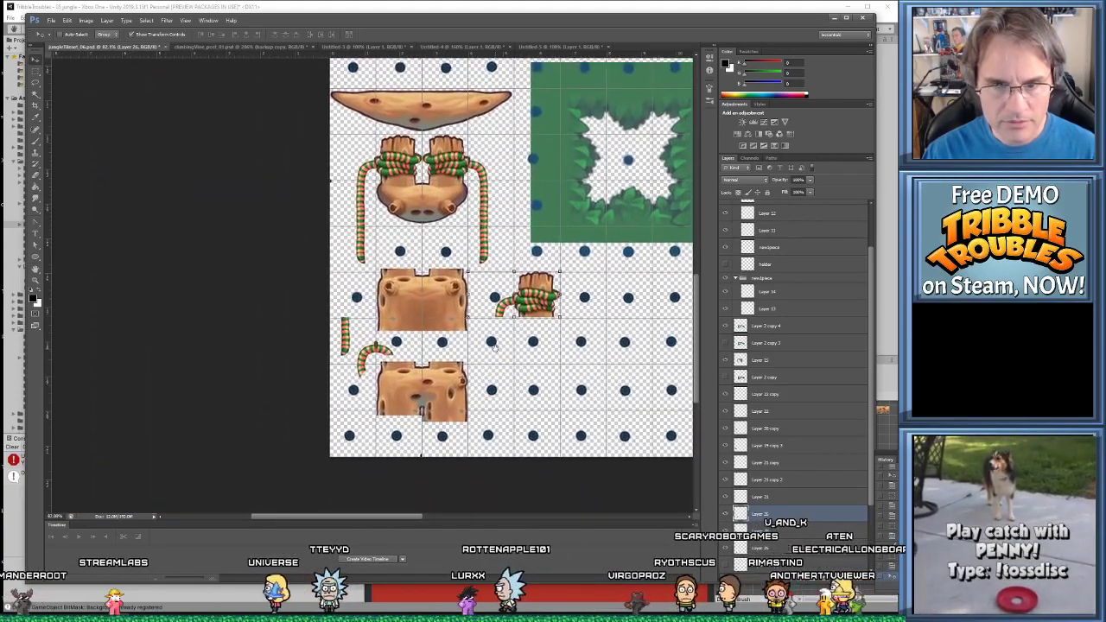
scroll(510, 339, "up", 3, "alt")
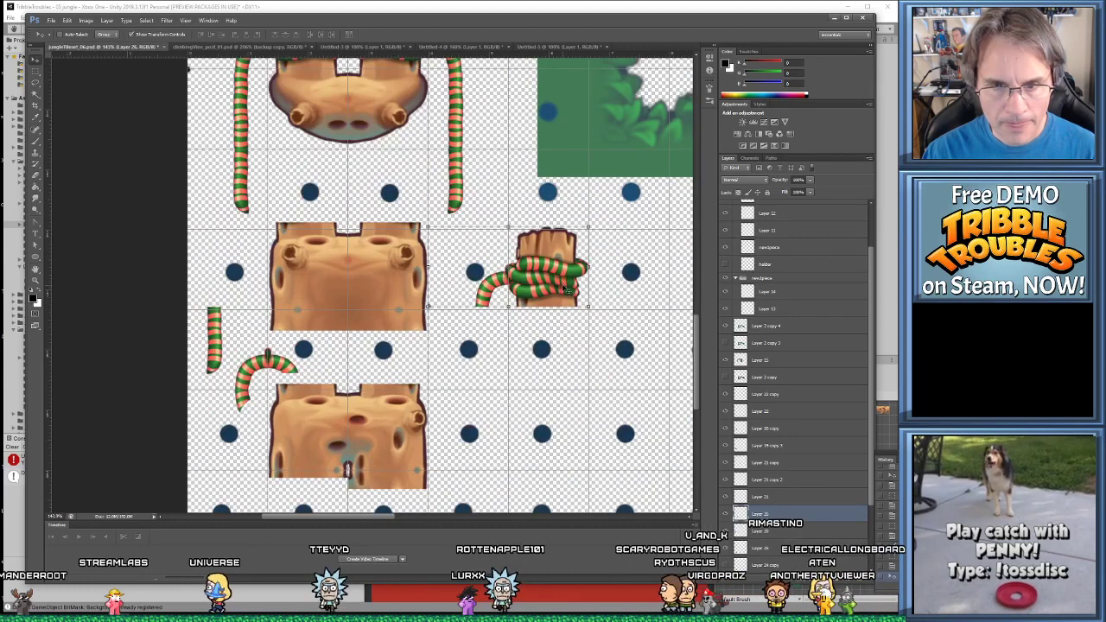
mouse_move(568, 288)
left_mouse_down()
mouse_move(576, 337)
mouse_move(567, 295)
left_mouse_up()
scroll(464, 318, "up", 7, "alt")
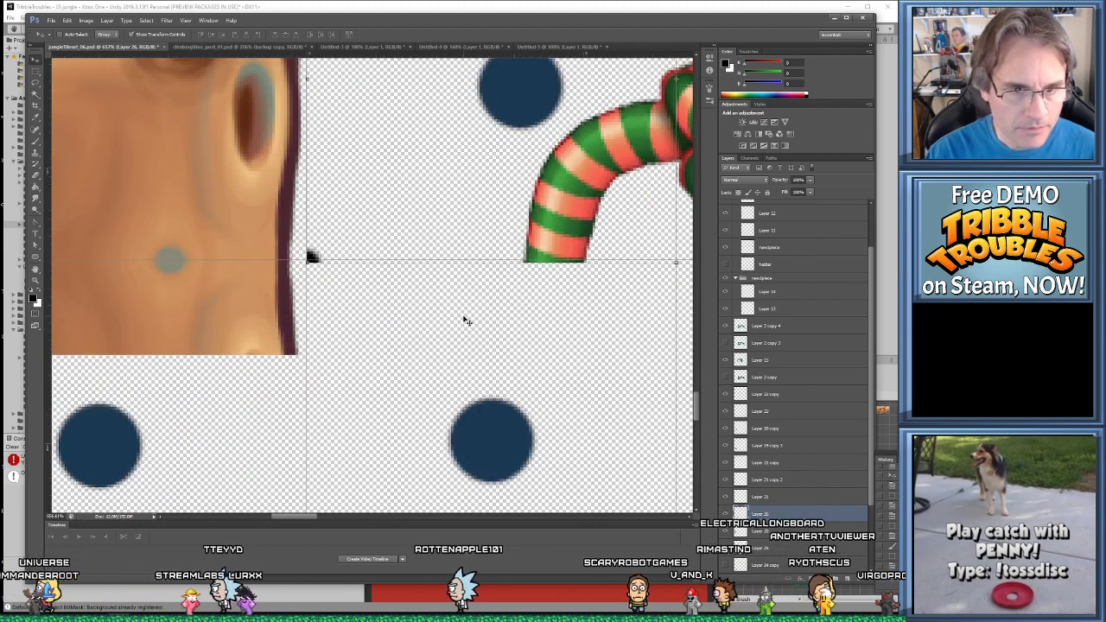
key("Up")
key("Down")
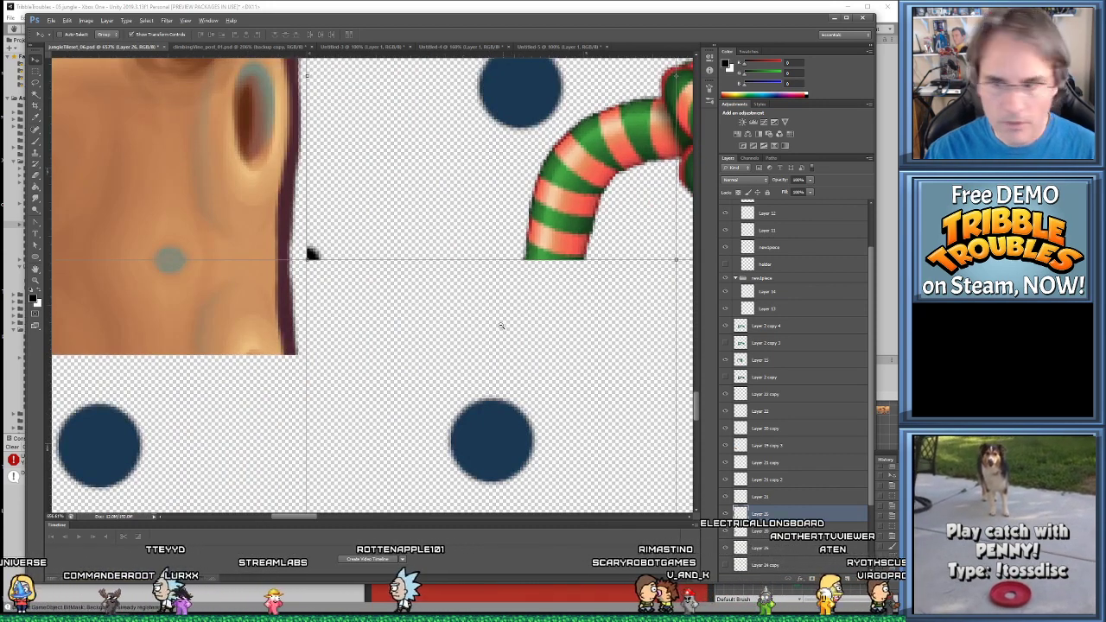
scroll(500, 326, "down", 1, "alt")
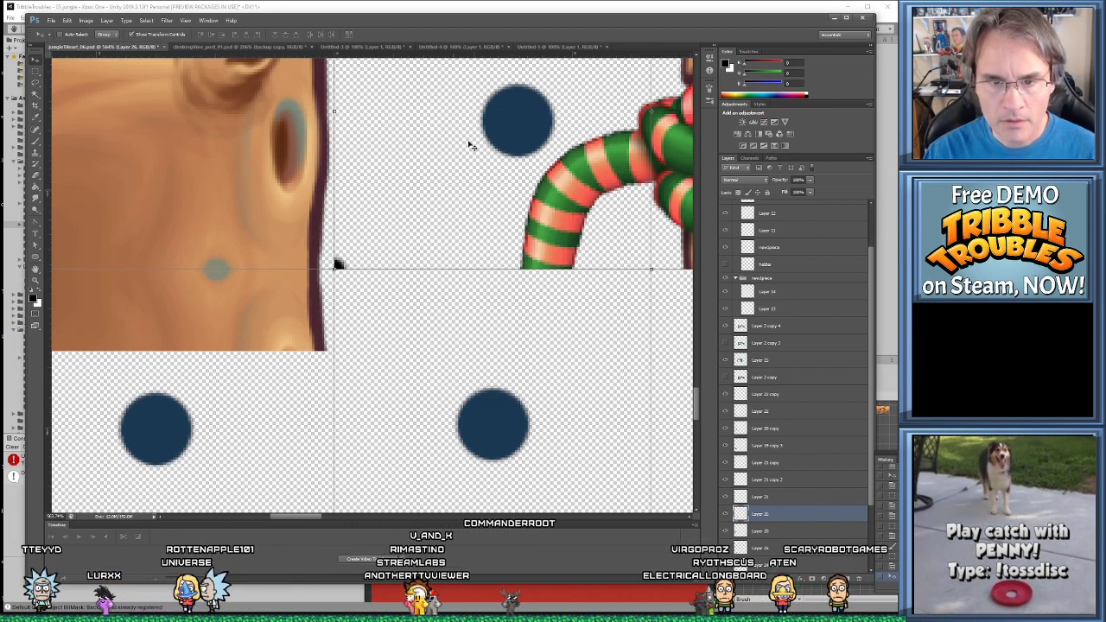
Switch to the Unity editor and zoom and pan around to inspect the view
key("alt+Tab")
key("alt+Tab")
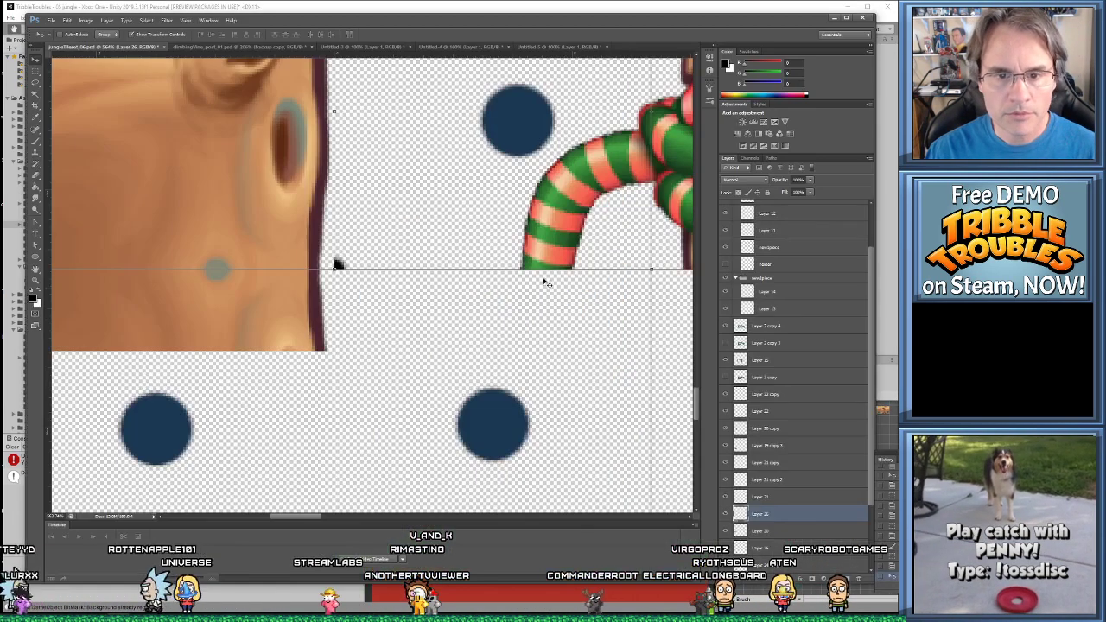
scroll(553, 318, "down", 4, "alt")
scroll(546, 316, "right", 3, "ctrl")
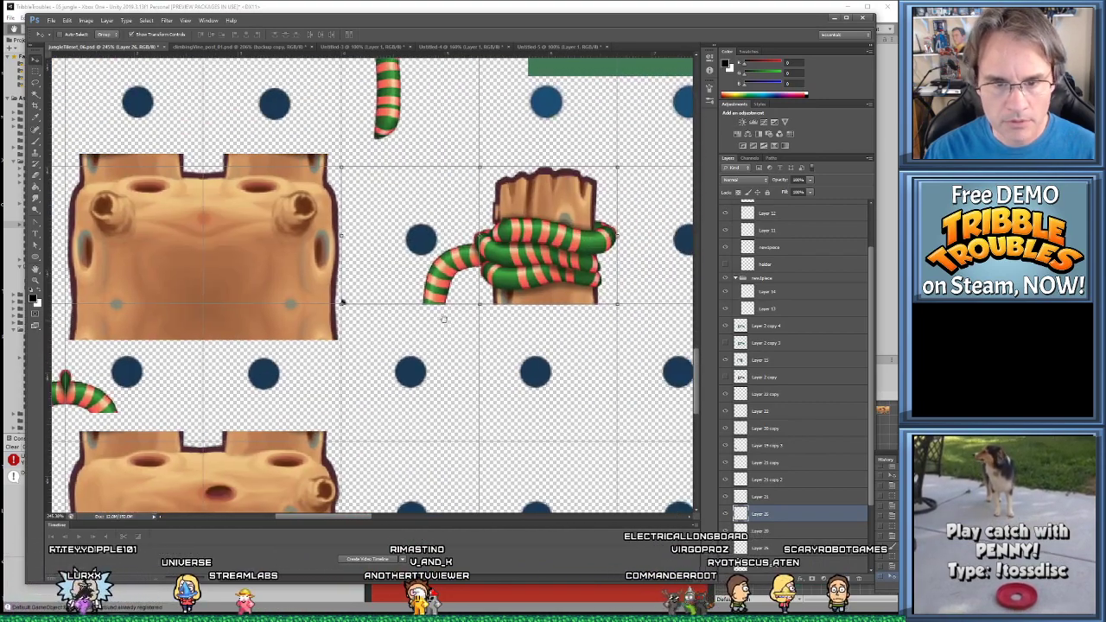
scroll(557, 317, "up", 4, "alt")
scroll(518, 328, "down", 4, "alt")
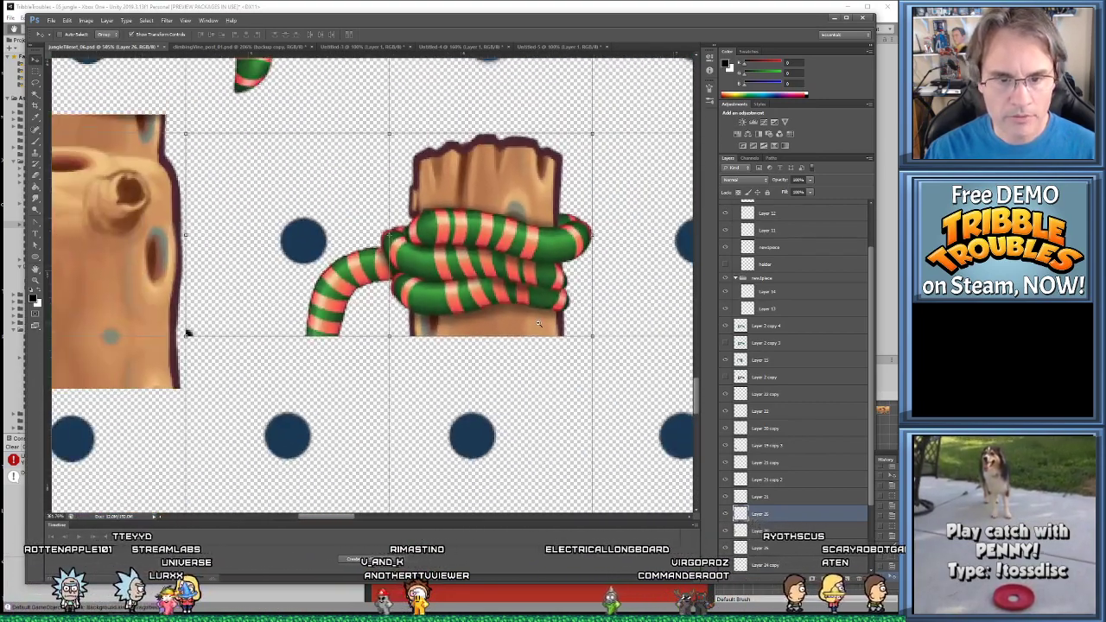
scroll(185, 328, "up", 2, "alt")
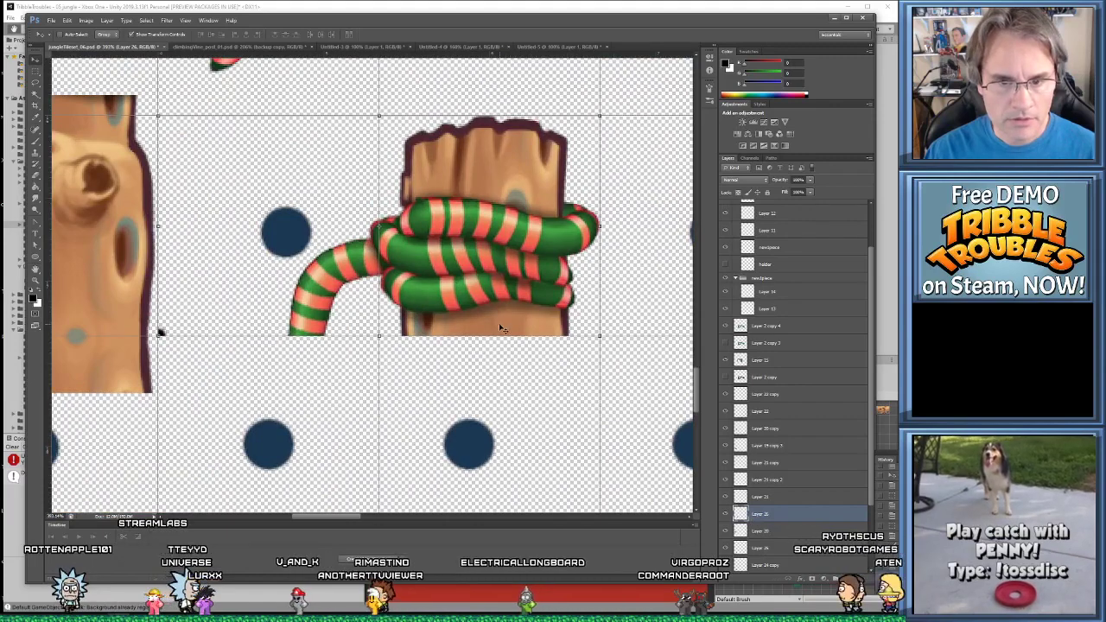
scroll(421, 210, "down", 4, "alt")
scroll(495, 304, "up", 1, "alt")
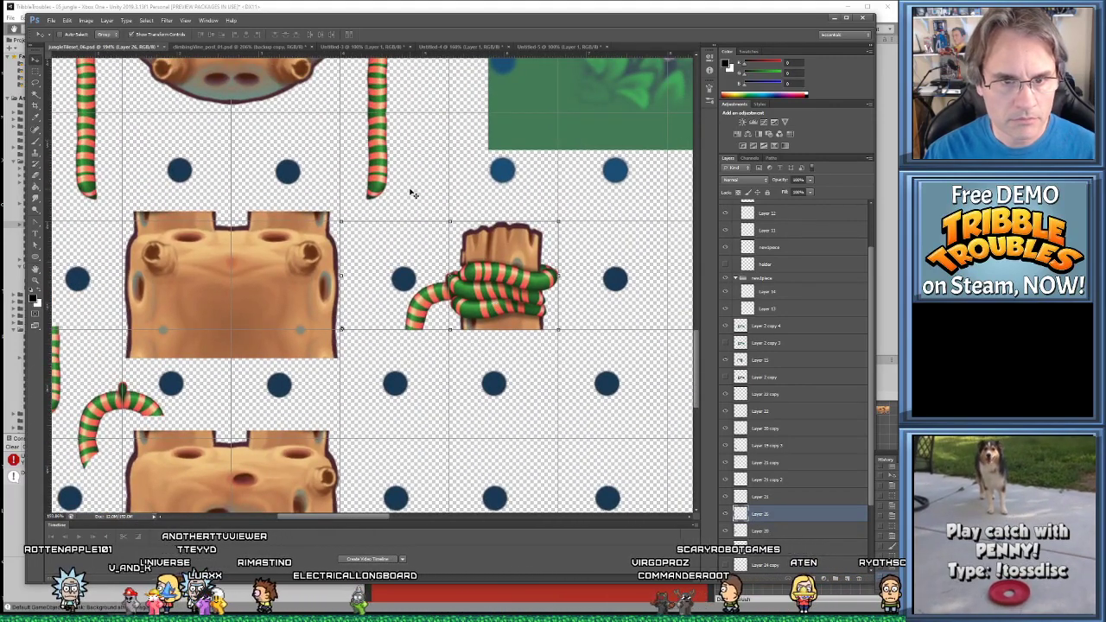
scroll(403, 199, "down", 2, "alt")
left_click_drag(404, 198, 476, 237)
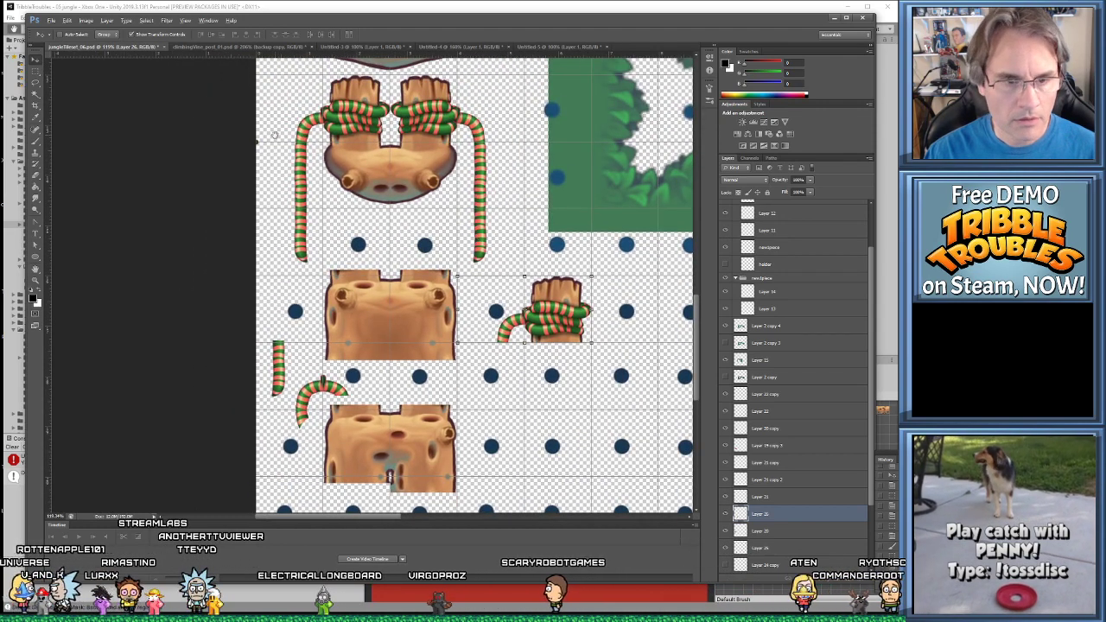
Pick the left striped vine's layer and copy a short section of it onto new Layer 27
scroll(275, 135, "up", 3, "alt")
left_click(38, 72)
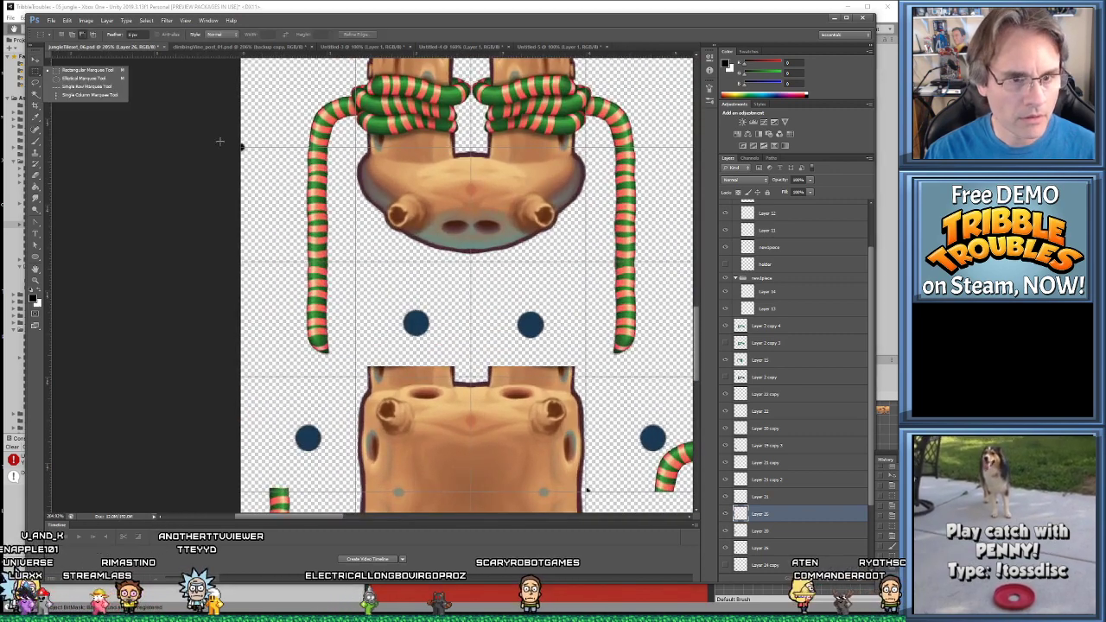
key("alt+Tab")
key("alt+Tab")
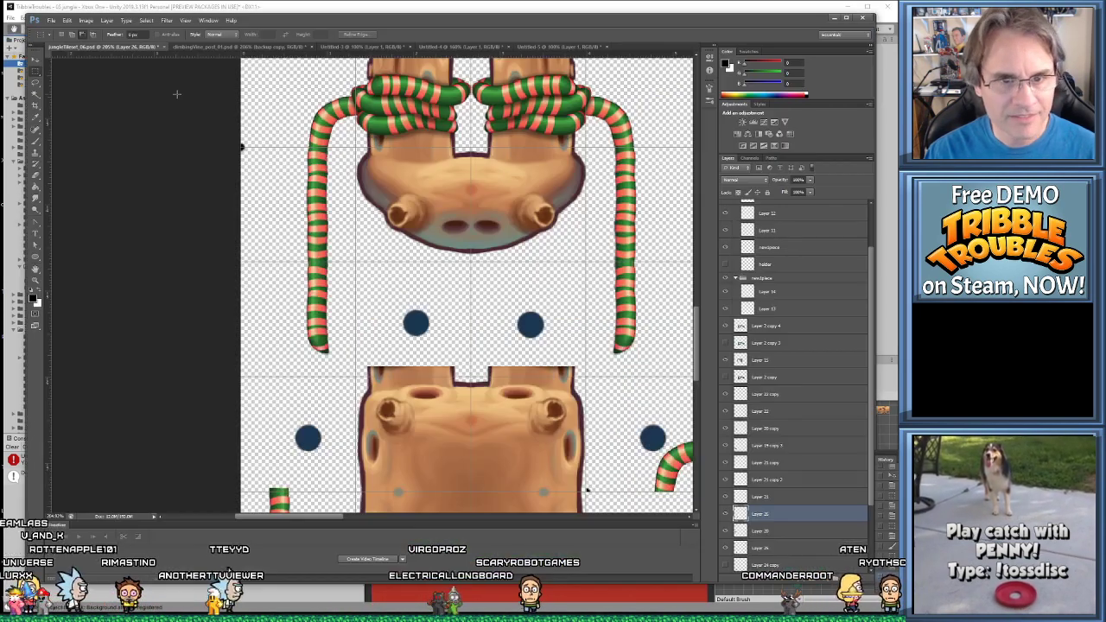
left_click(39, 64)
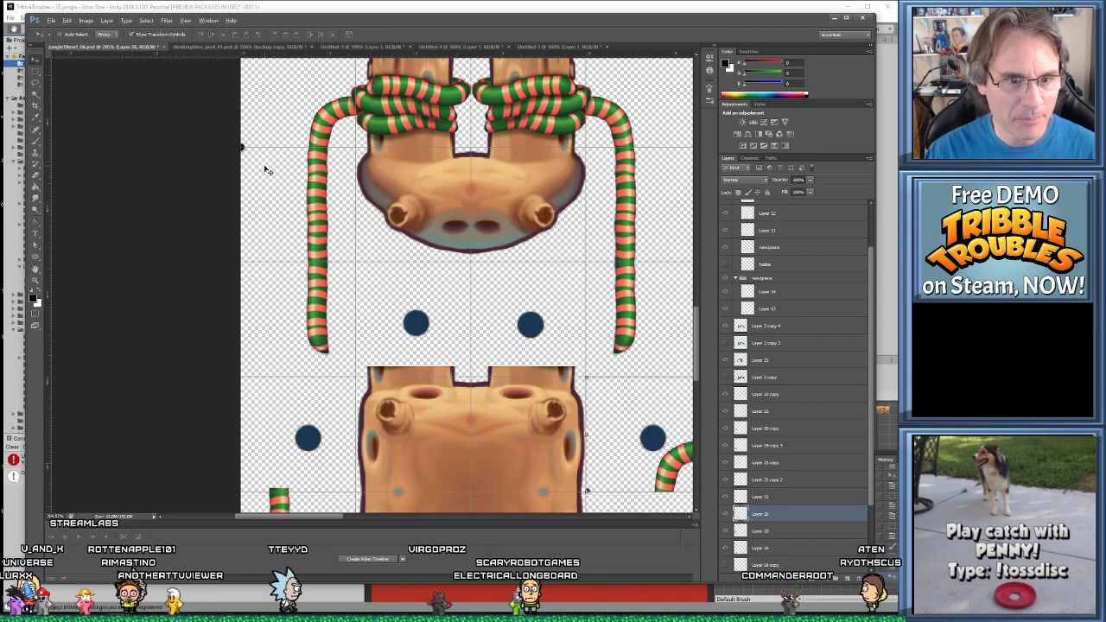
left_click(318, 192)
right_click(318, 191)
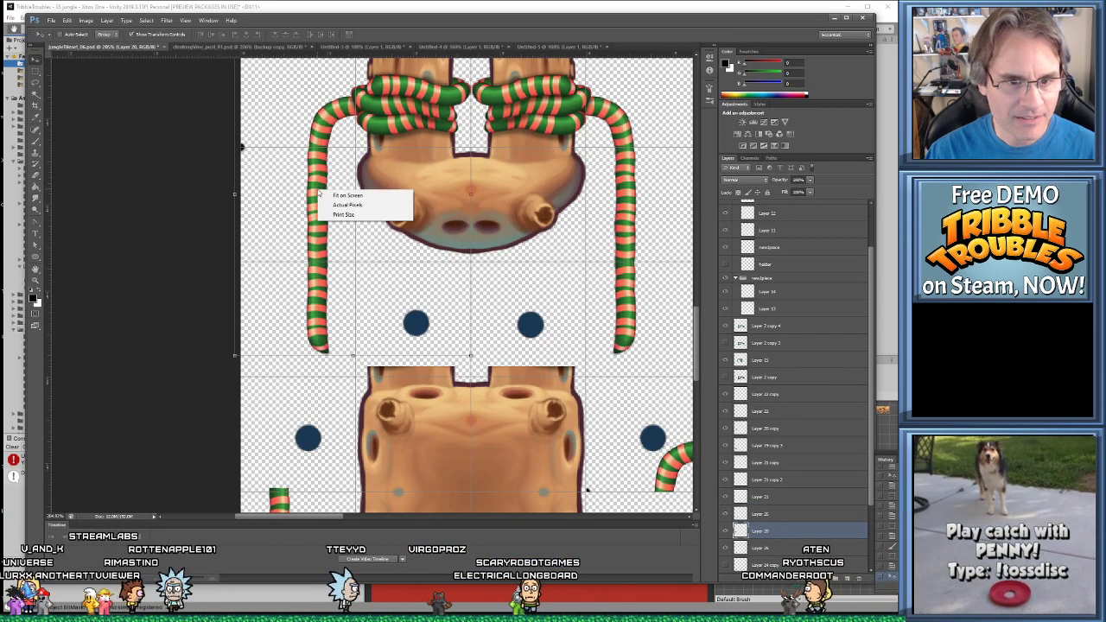
left_click(36, 72)
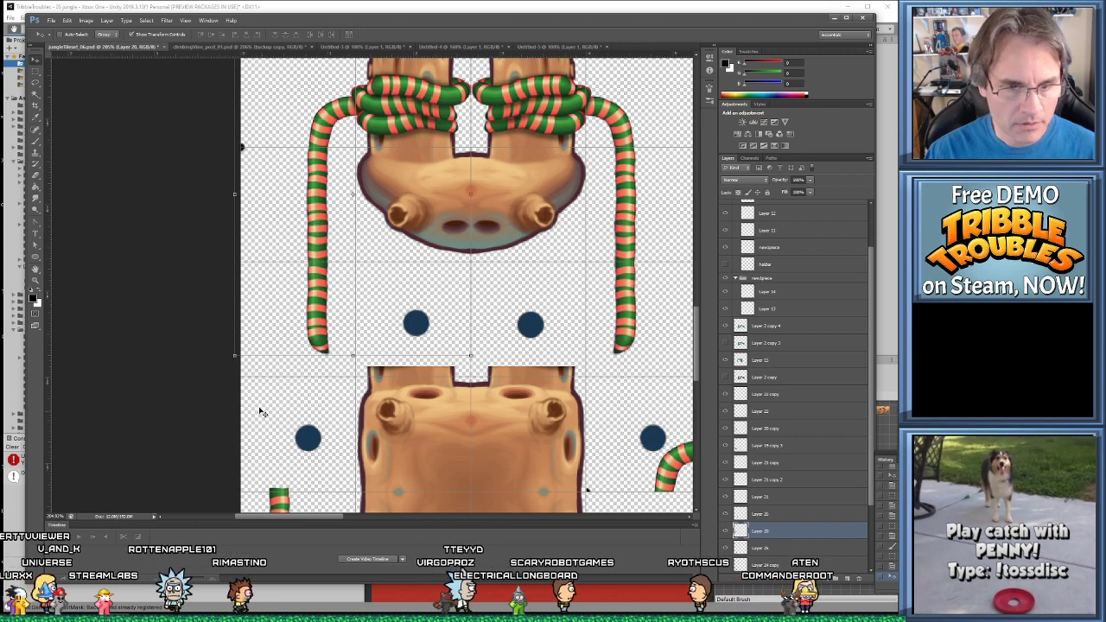
left_click(35, 72)
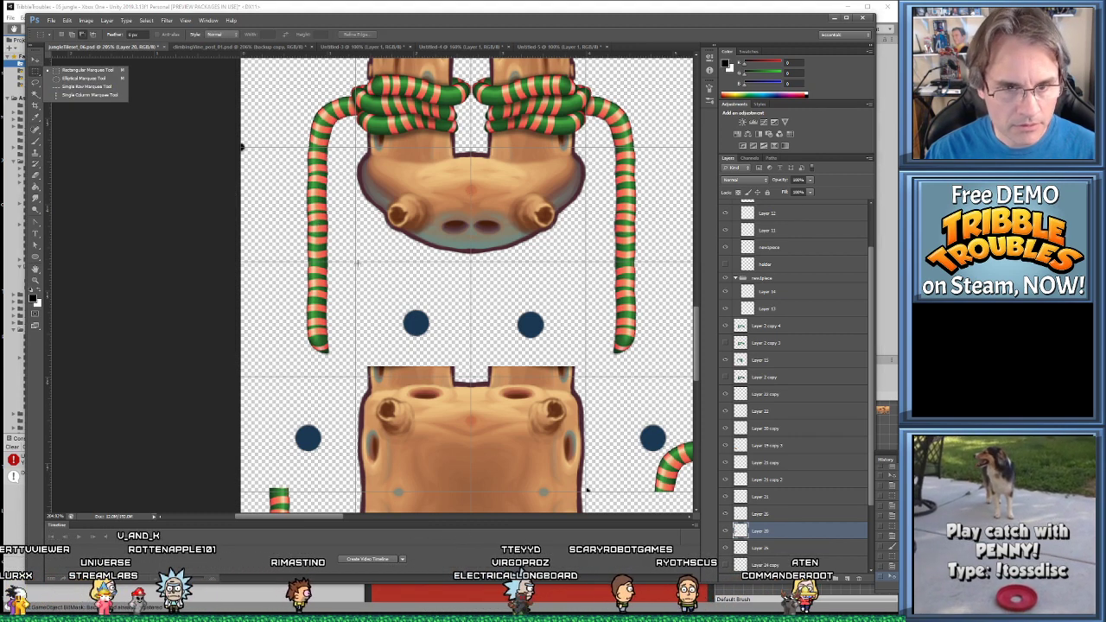
left_click_drag(351, 257, 243, 151)
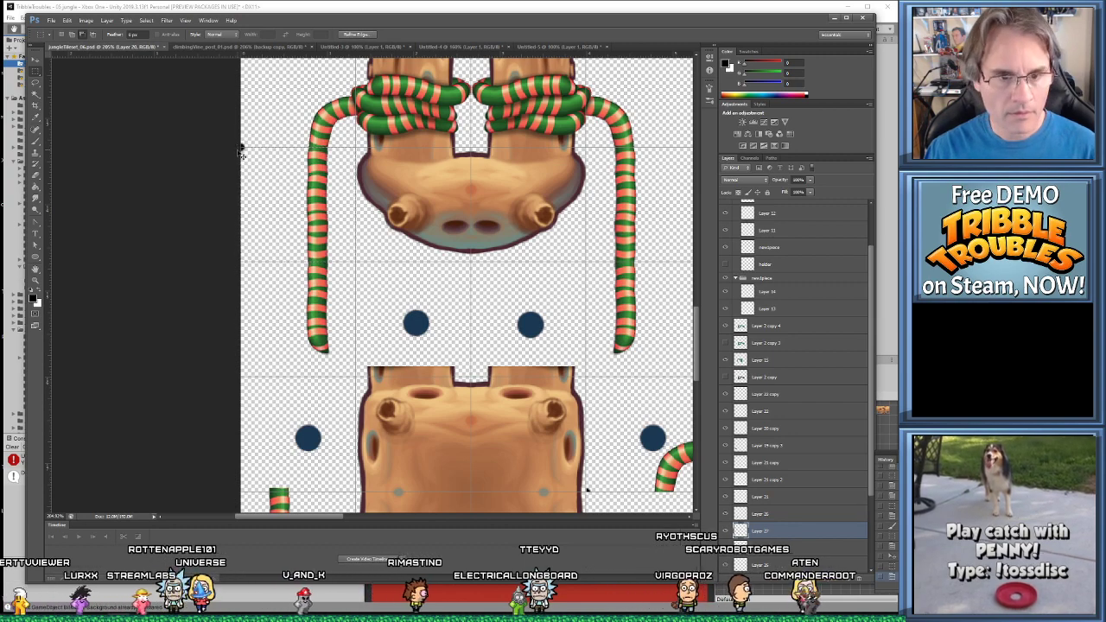
key("ctrl+j")
Move the copied vine piece to the right and raise its layer to the top of the stack
key("v")
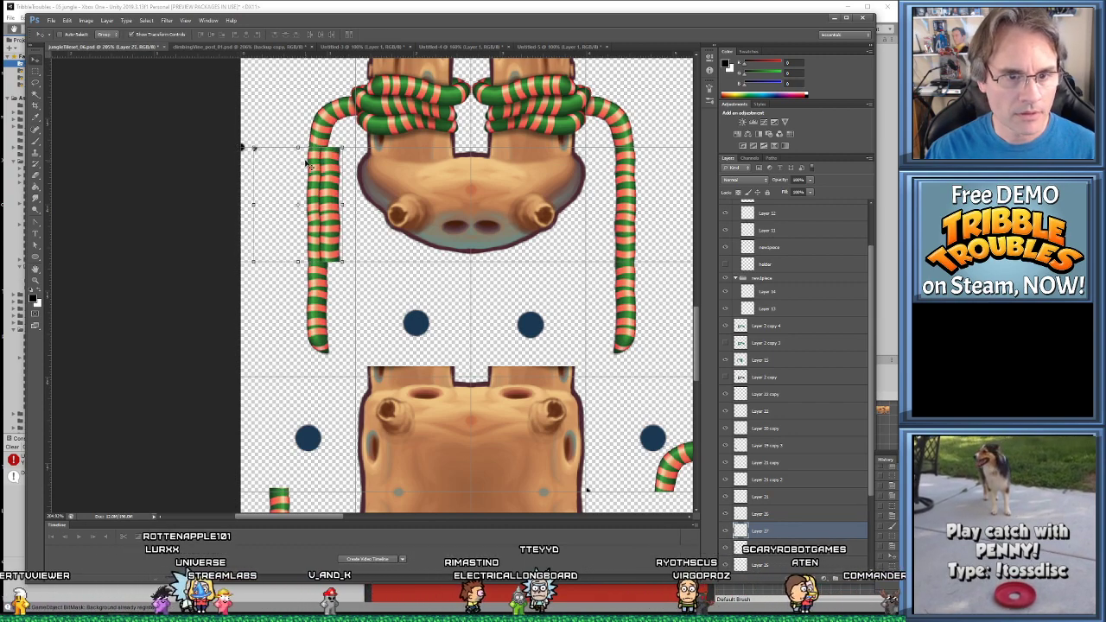
left_click_drag(310, 165, 617, 203)
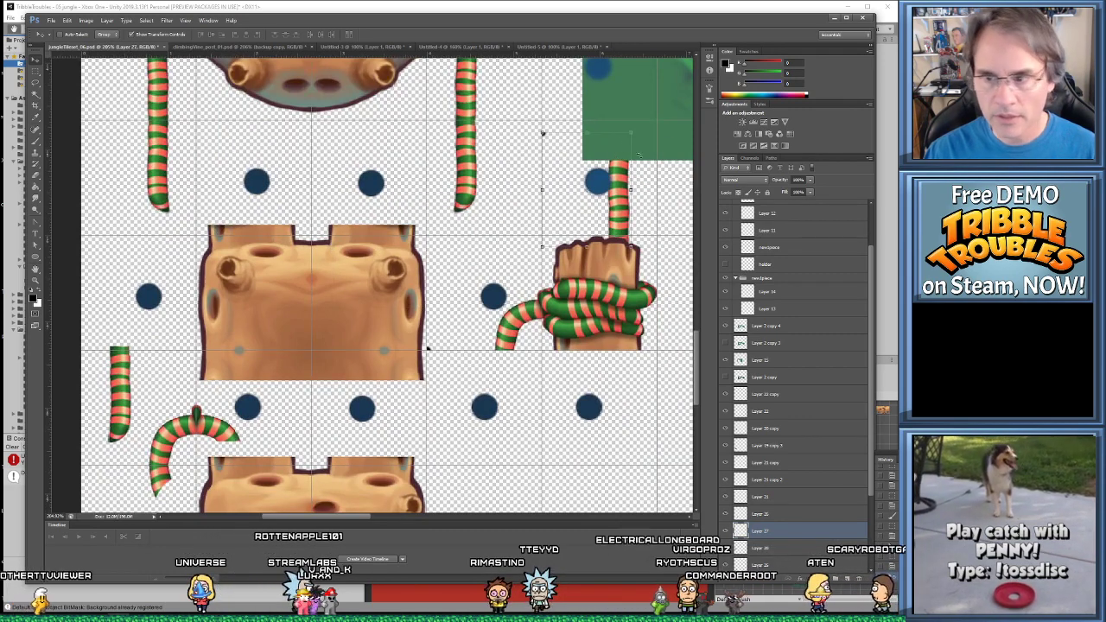
left_click_drag(768, 530, 806, 204)
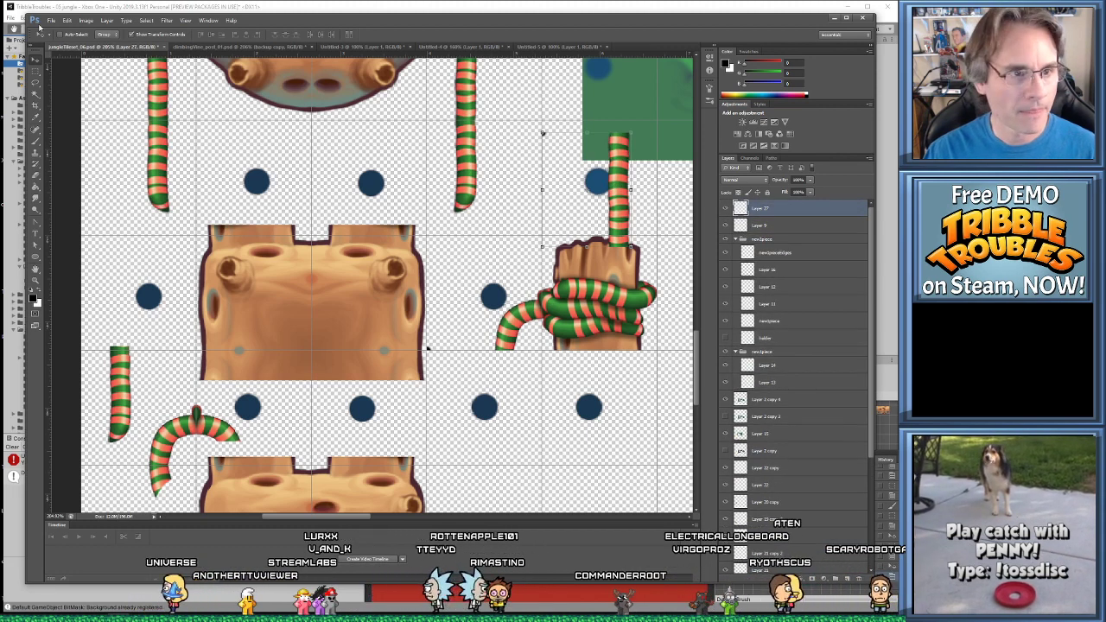
Flip the vine piece horizontally, place it down over the tree trunk, and duplicate it
left_click(67, 20)
mouse_move(155, 191)
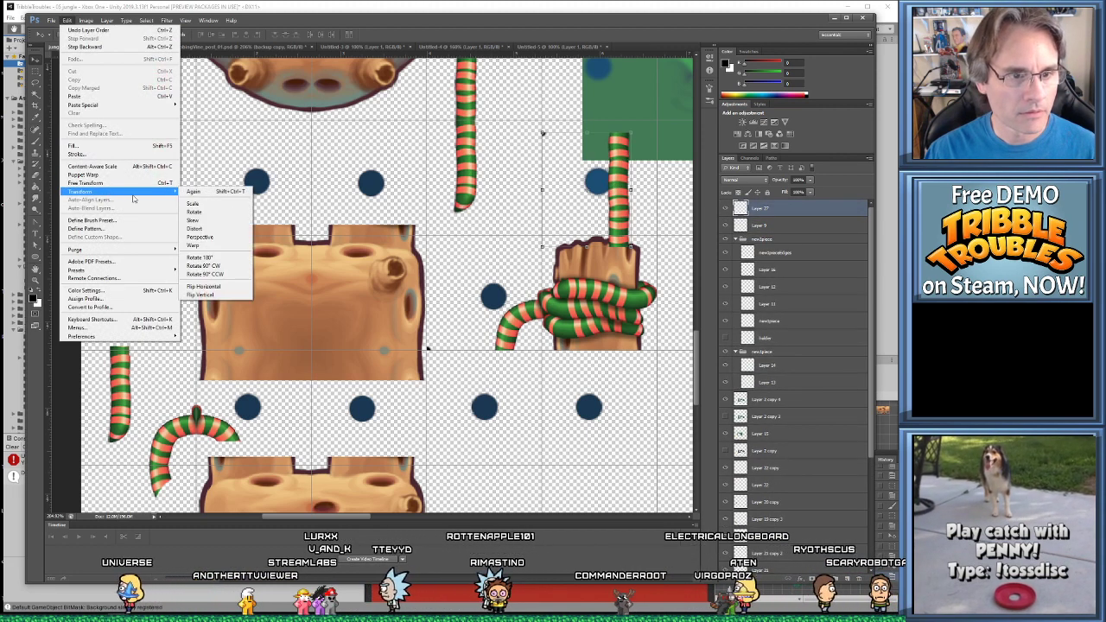
left_click(229, 288)
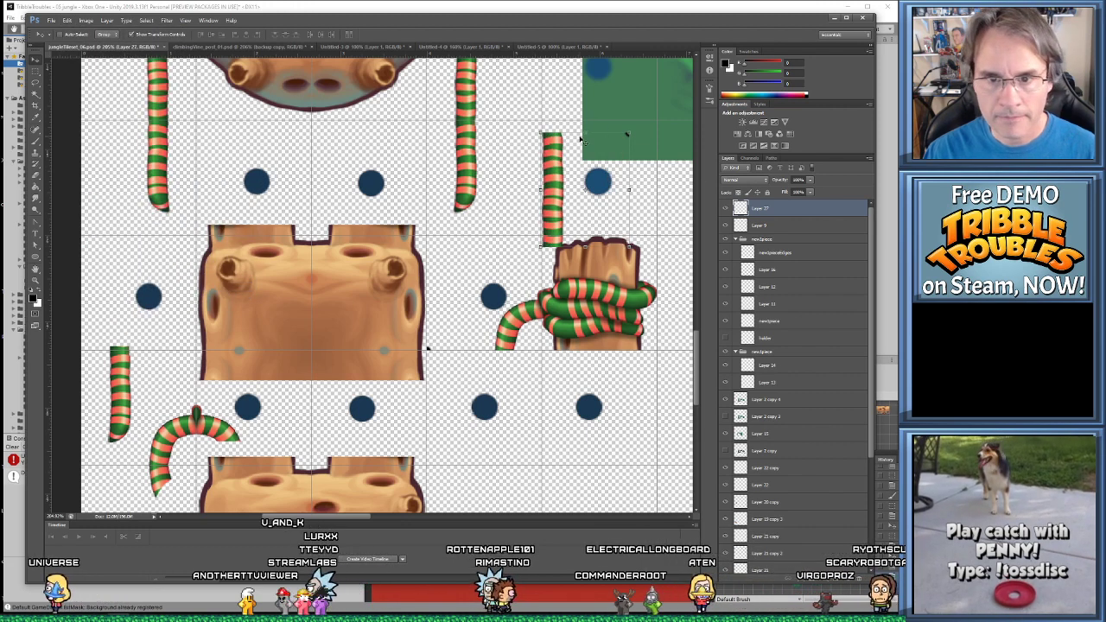
left_click_drag(581, 138, 607, 122)
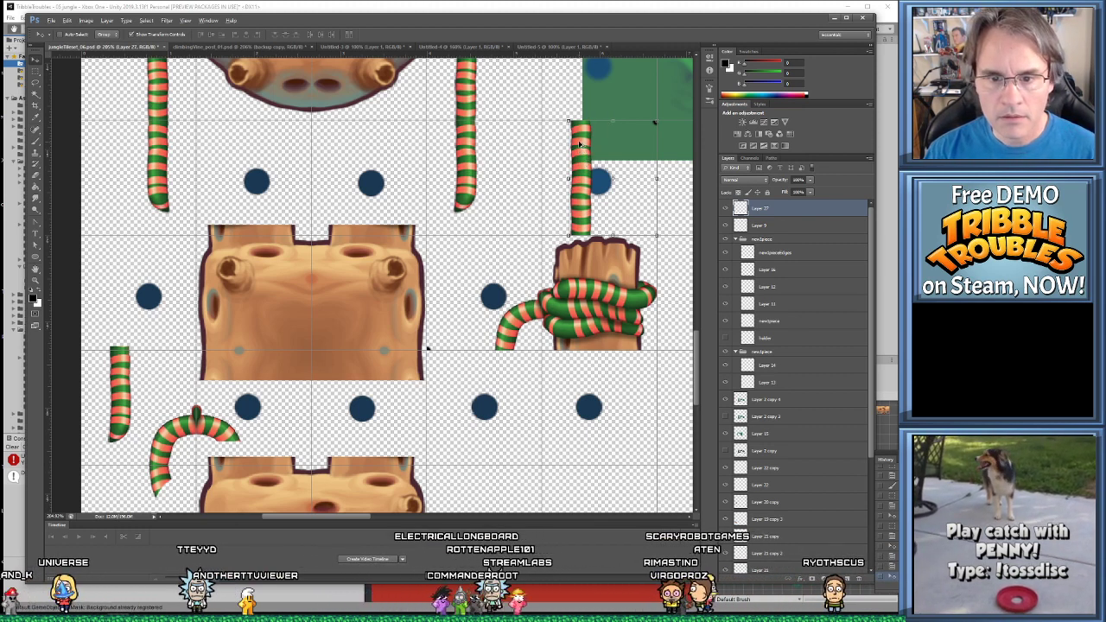
left_click_drag(581, 145, 580, 247)
key("ctrl+j")
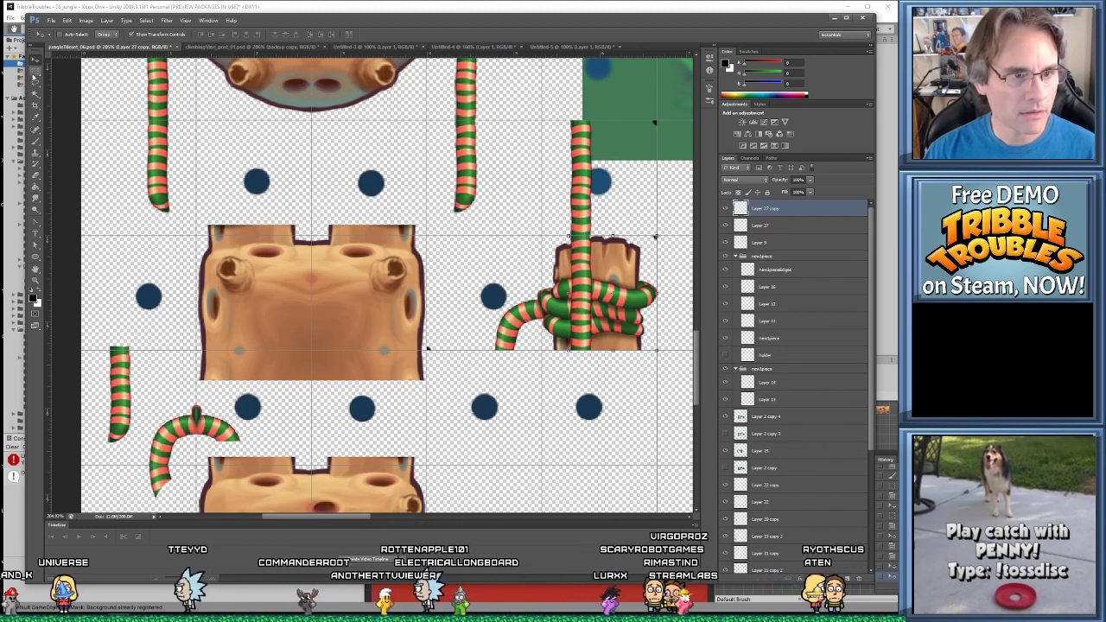
Merge the two vine pieces into a single layer
left_click(582, 203, "ctrl+shift")
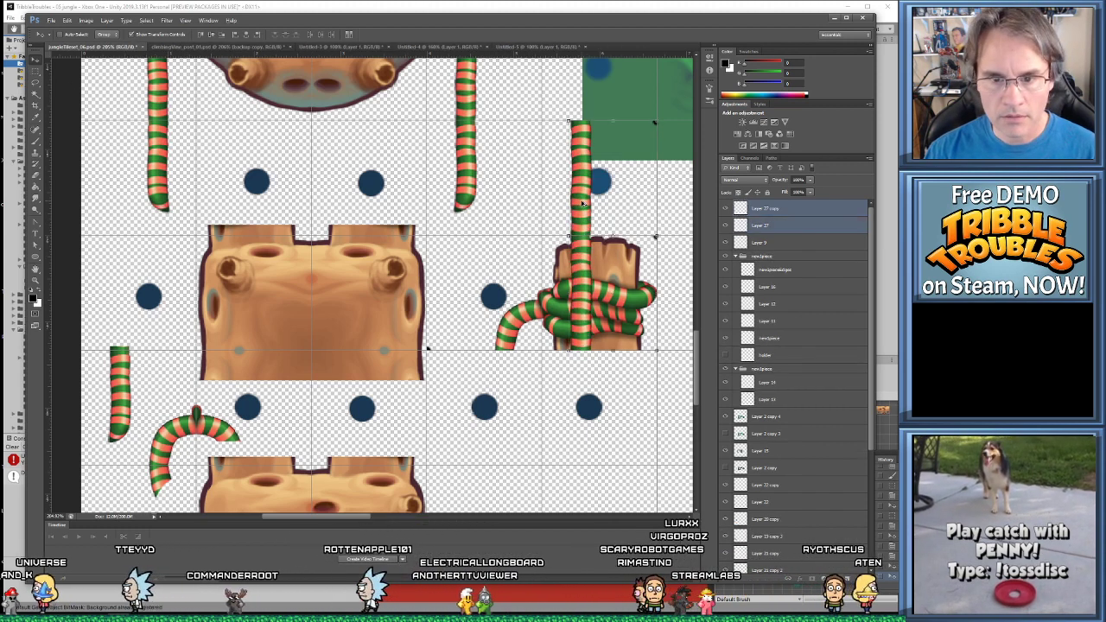
right_click(771, 226)
left_click(808, 423)
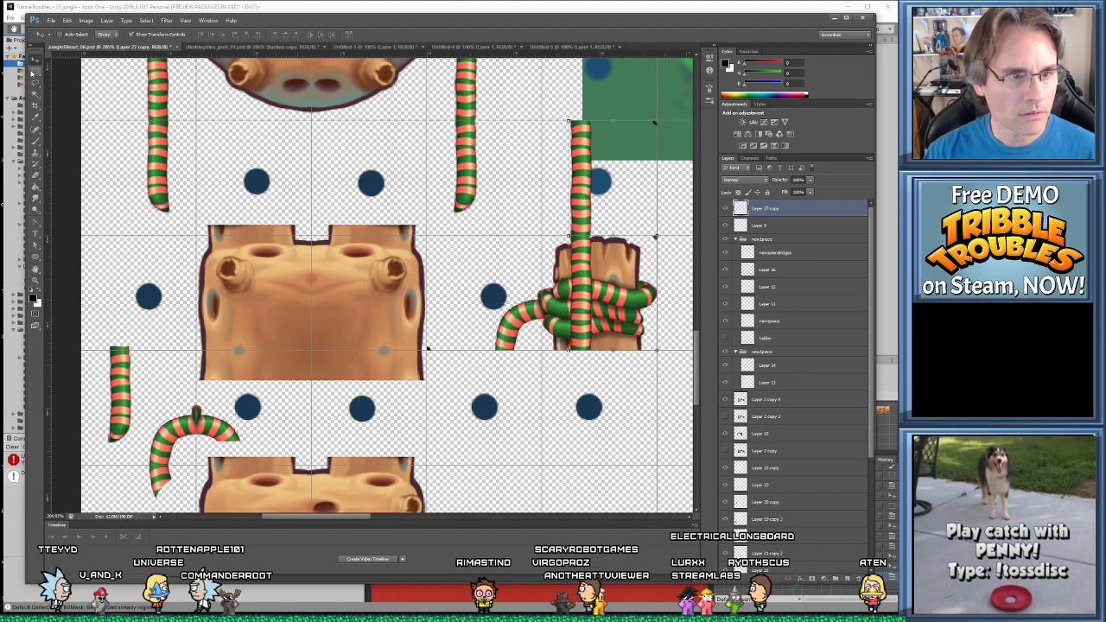
key("m")
left_click_drag(630, 107, 678, 289)
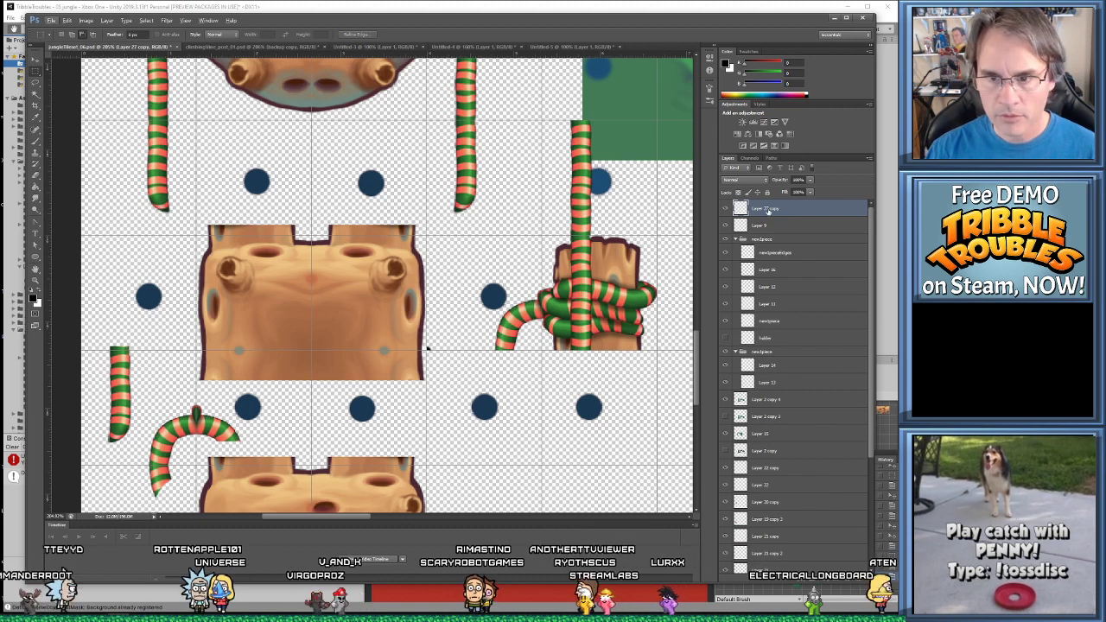
Place the Layer 27 copy vine above Layer 28 and select its top over the green block
scroll(777, 553, "down", 4)
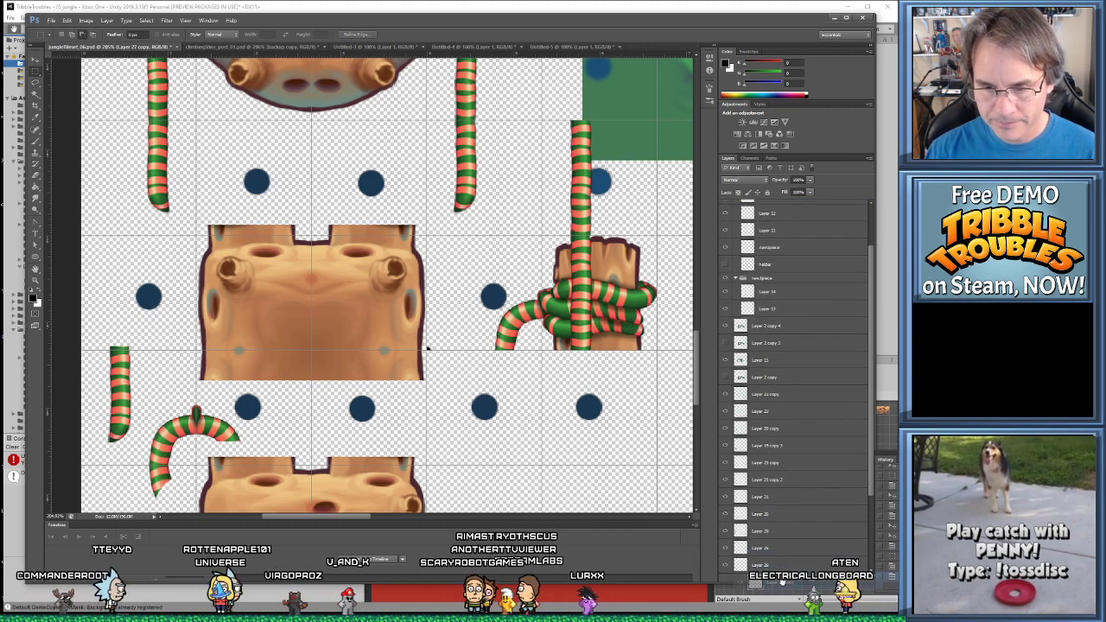
scroll(782, 553, "down", 5)
left_click_drag(784, 491, 788, 449)
left_click(34, 59)
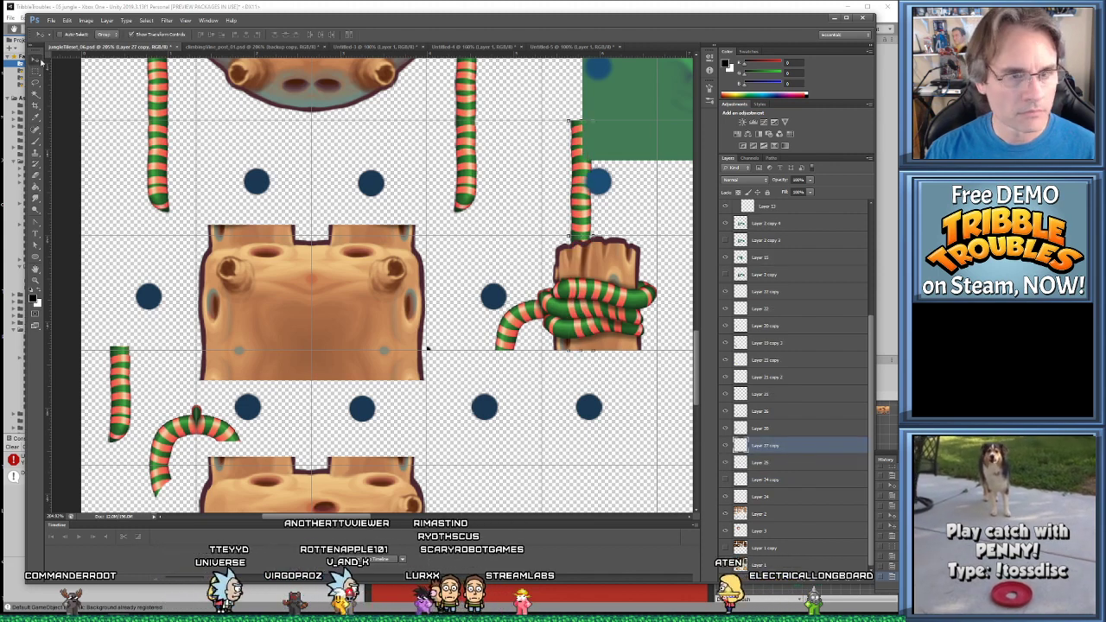
left_click(636, 297)
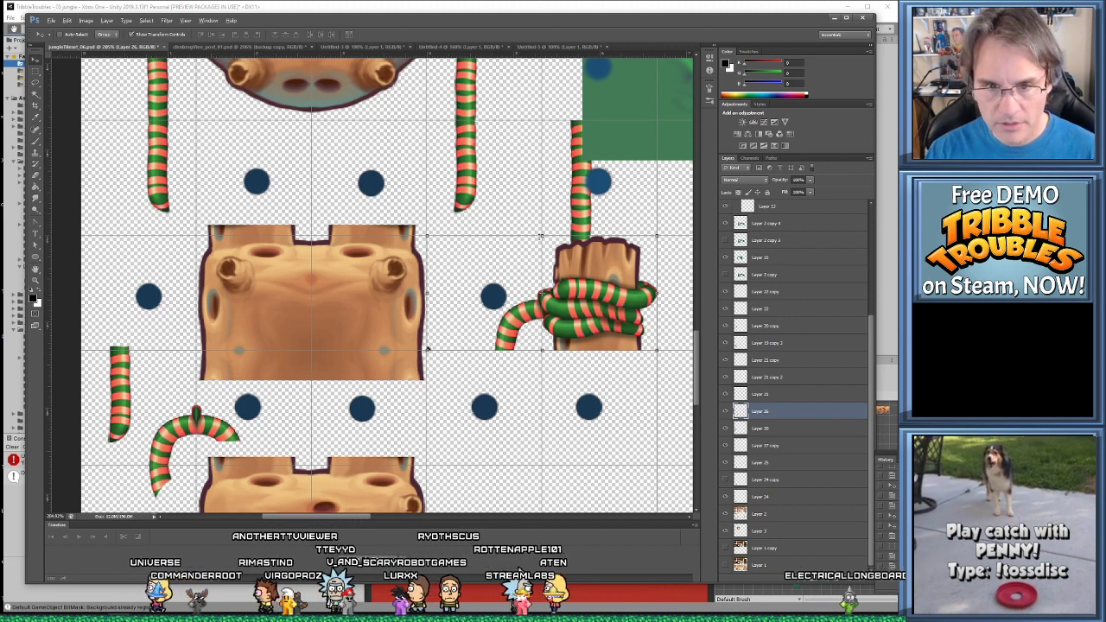
left_click(856, 440)
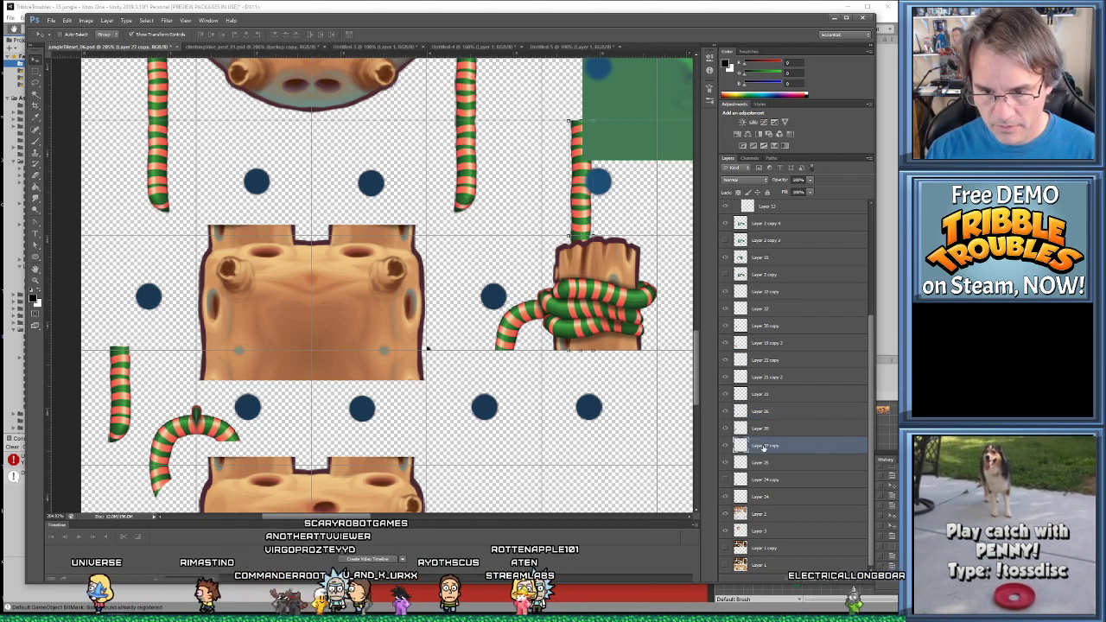
left_click_drag(762, 447, 775, 419)
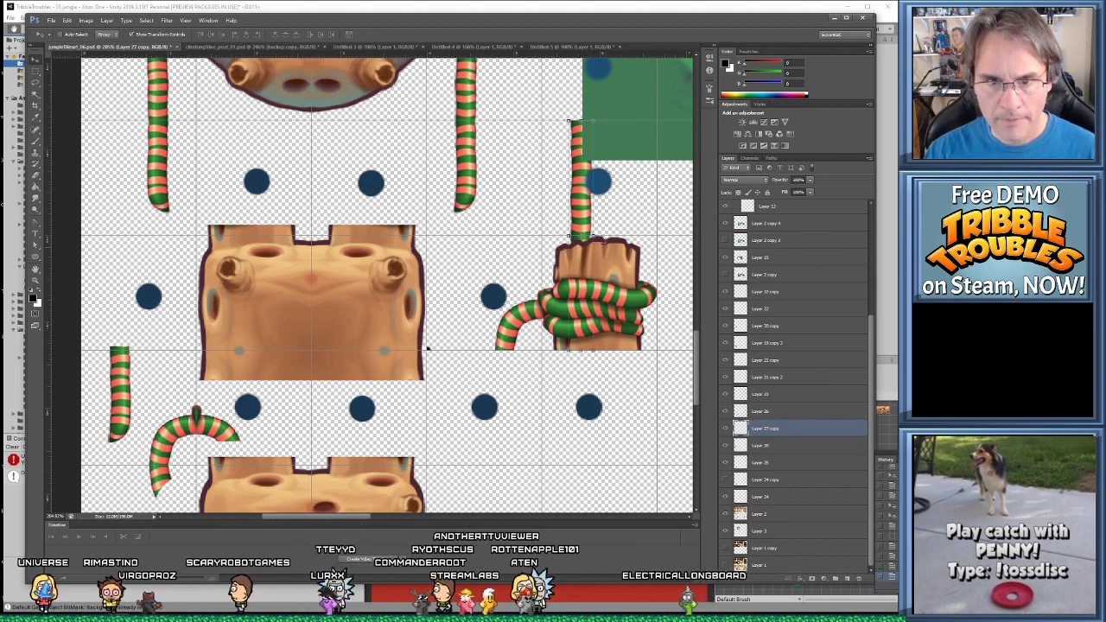
left_click_drag(35, 75, 86, 75)
left_click_drag(517, 97, 662, 178)
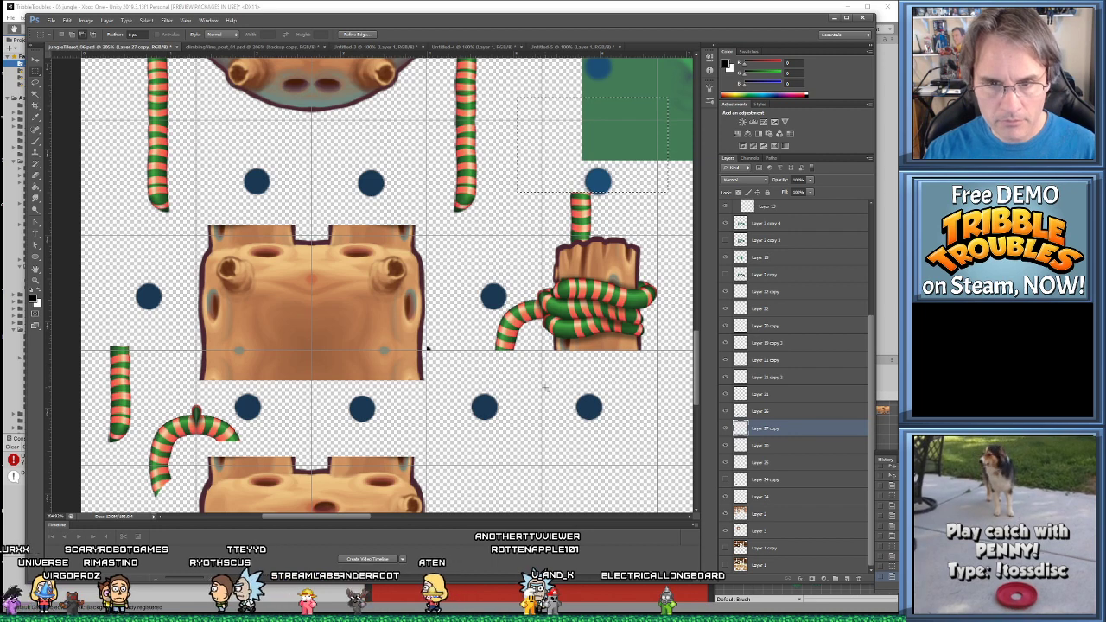
Delete the rope tail hanging off the roped stump
left_click(545, 389)
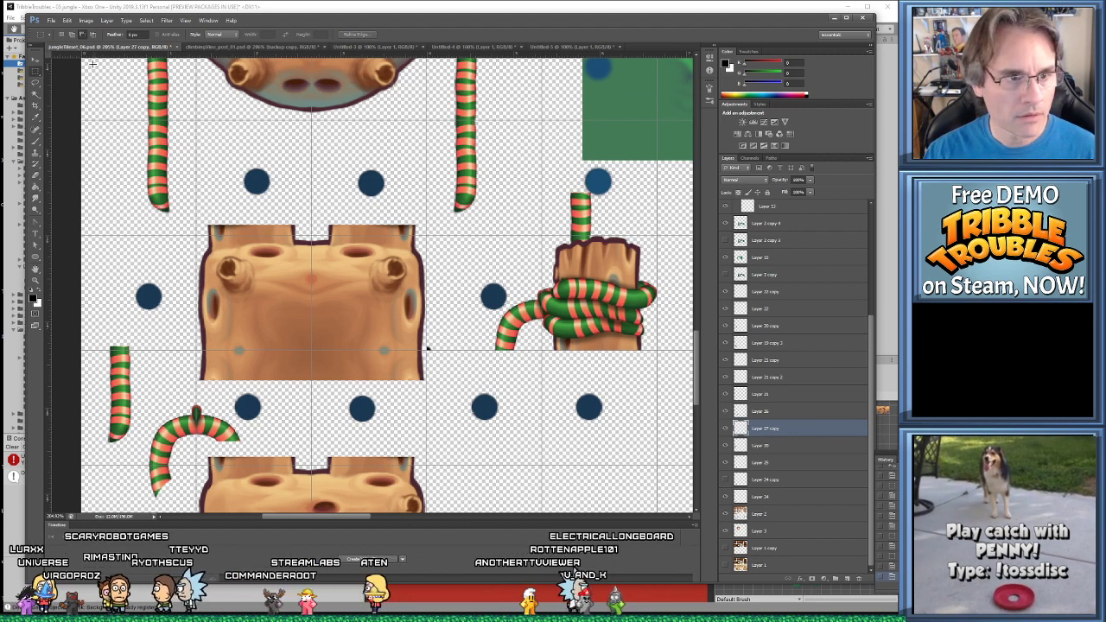
key("v")
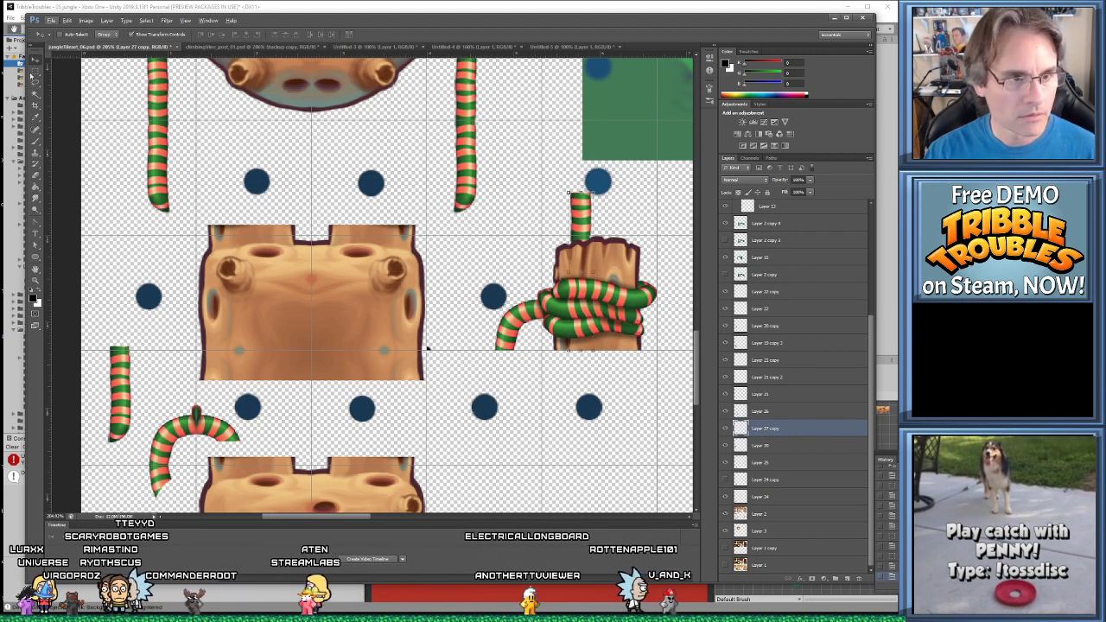
left_click(427, 348)
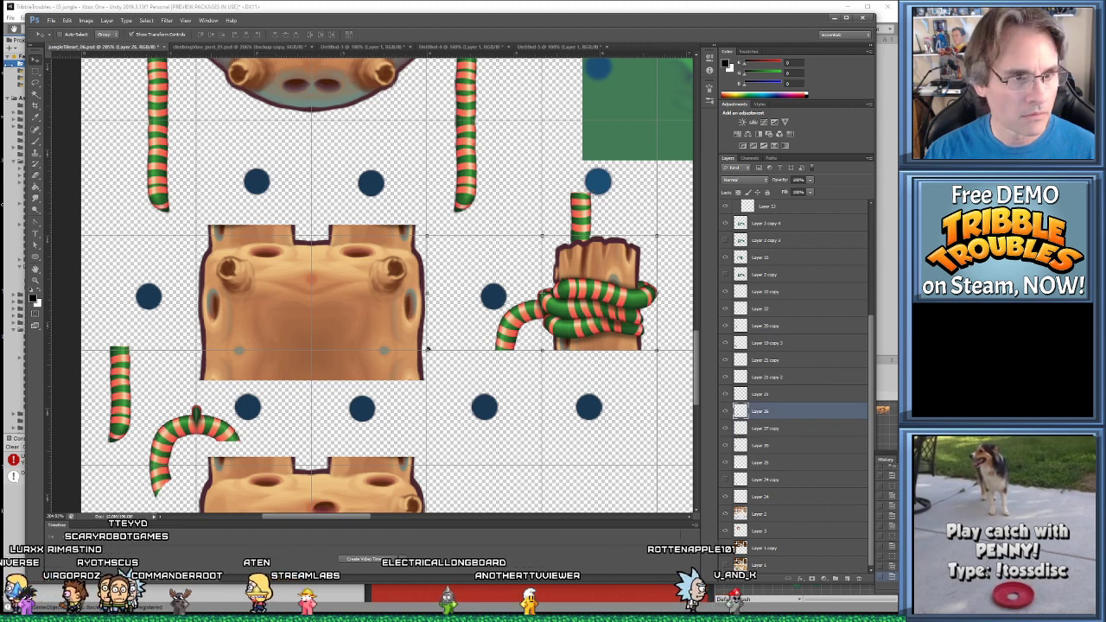
left_click(34, 74)
left_click(86, 71)
left_click_drag(468, 275, 524, 382)
key("Delete")
key("ctrl+d")
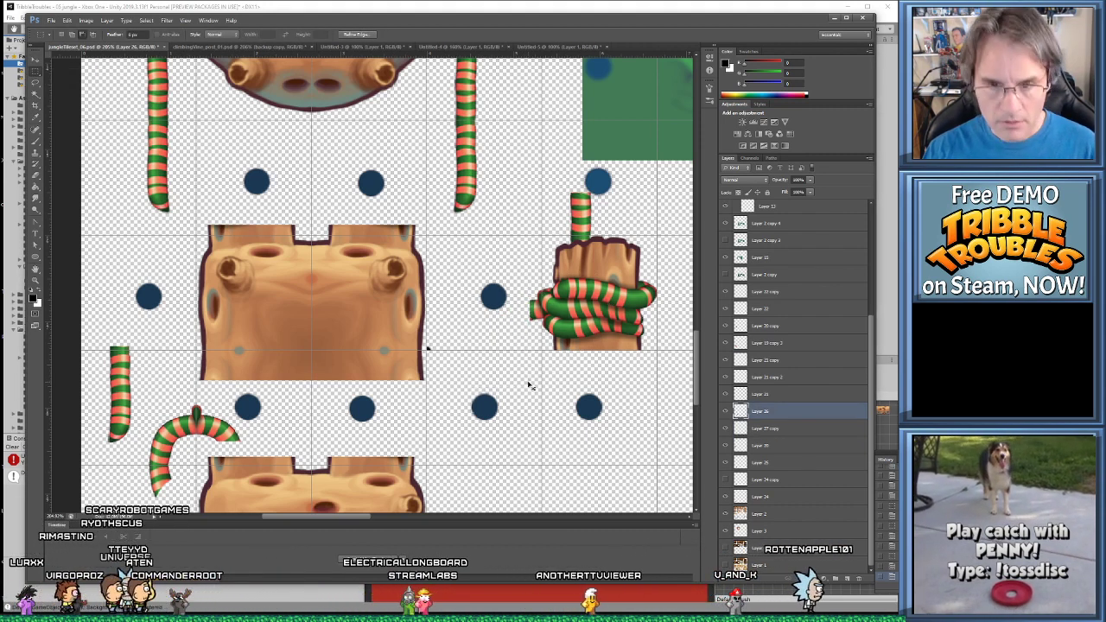
Duplicate the roped stump below the original and flip the copy vertically
left_click(35, 60)
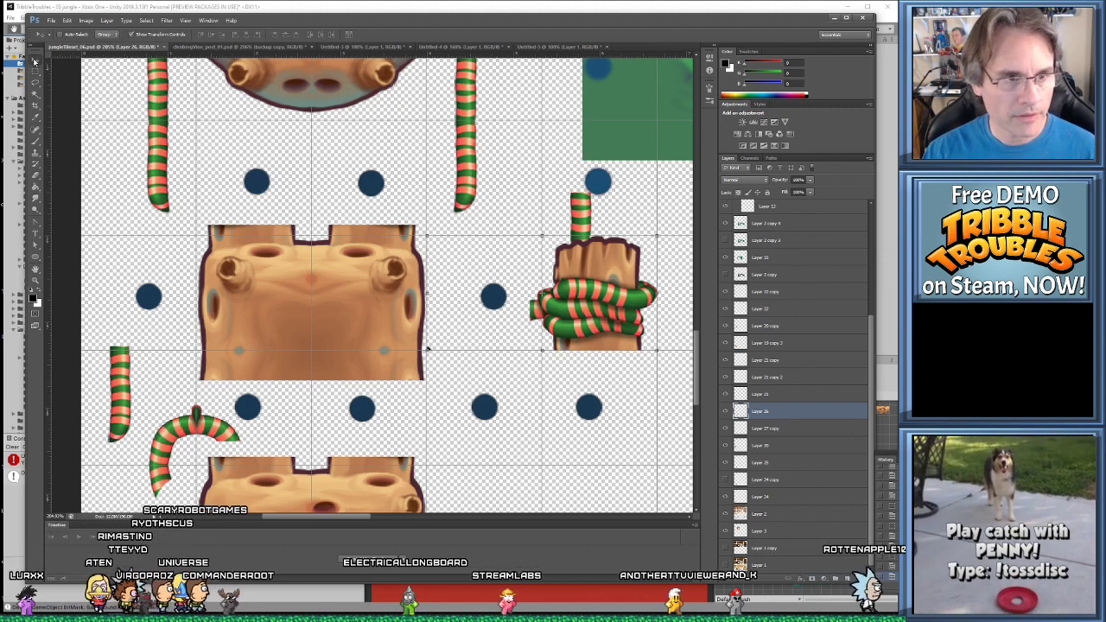
left_click_drag(602, 289, 602, 387, "alt")
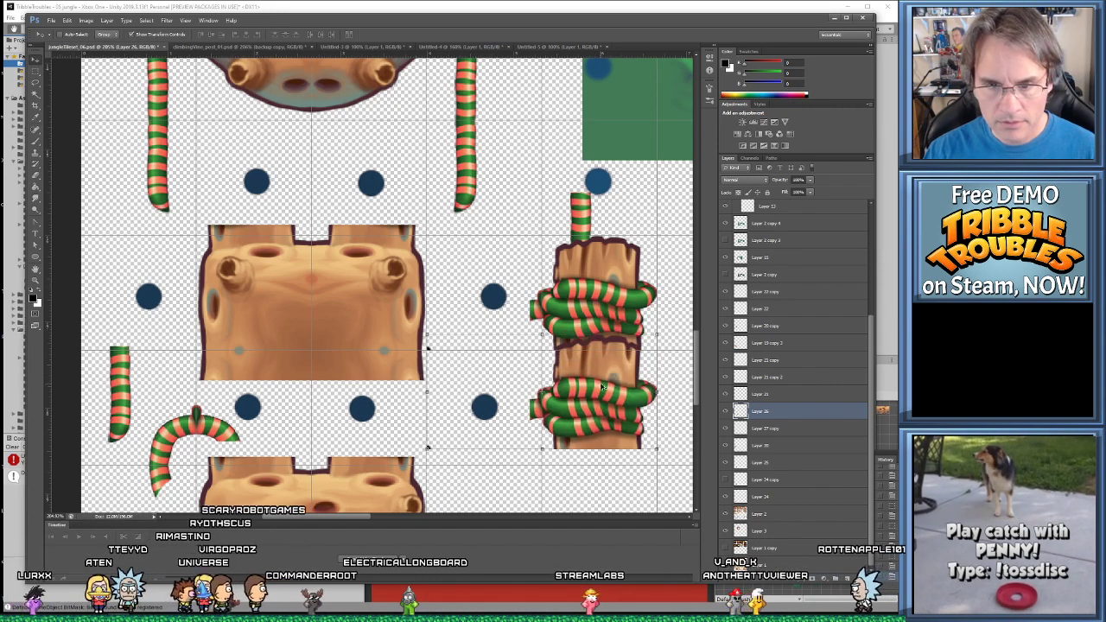
left_click(66, 20)
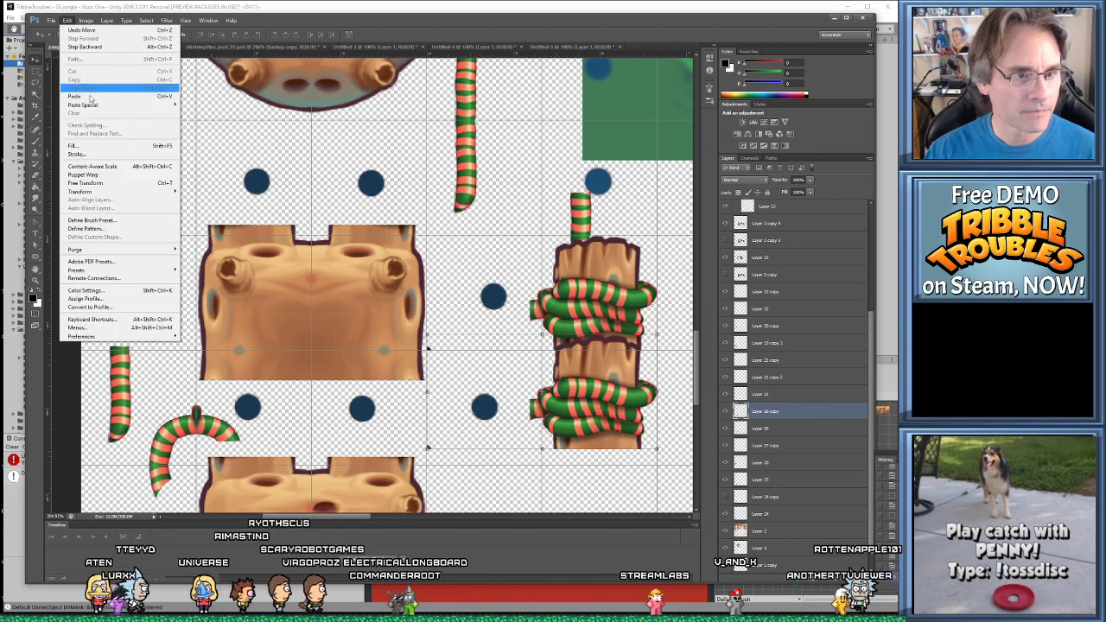
mouse_move(86, 192)
left_click(207, 297)
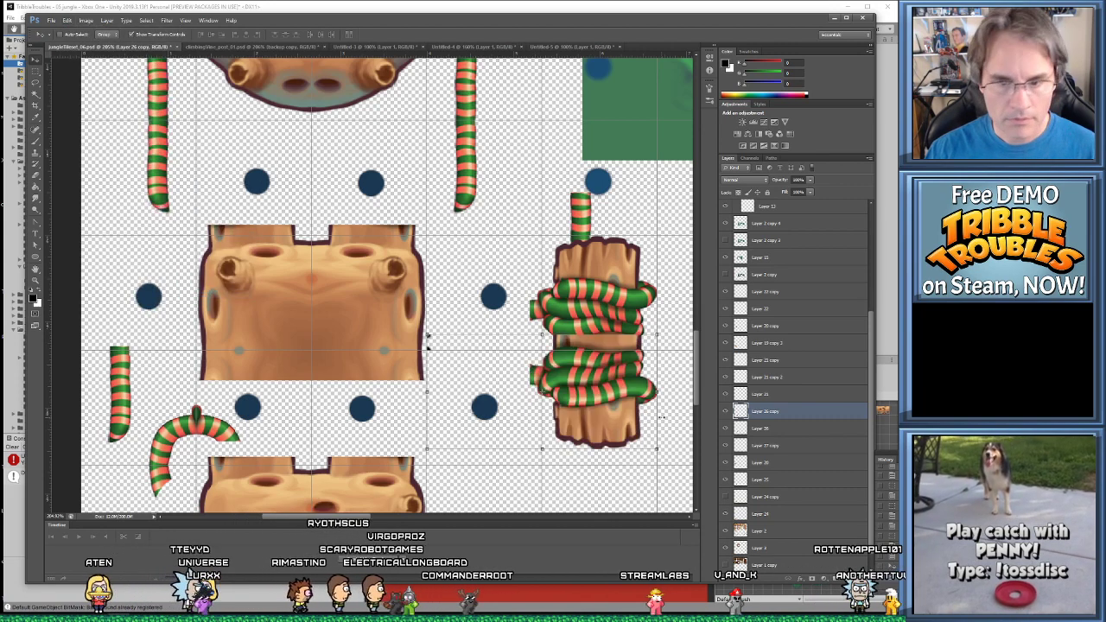
left_click_drag(428, 337, 426, 351)
key("Down")
key("Down")
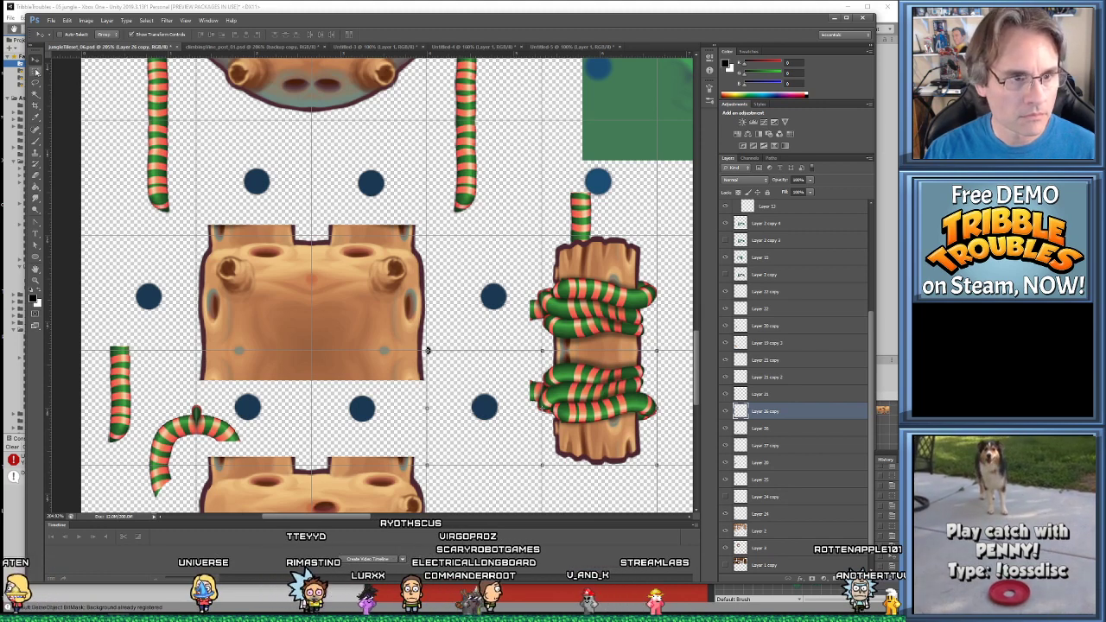
Delete the lower half of the stacked stump pieces
key("m")
left_click_drag(525, 476, 663, 390)
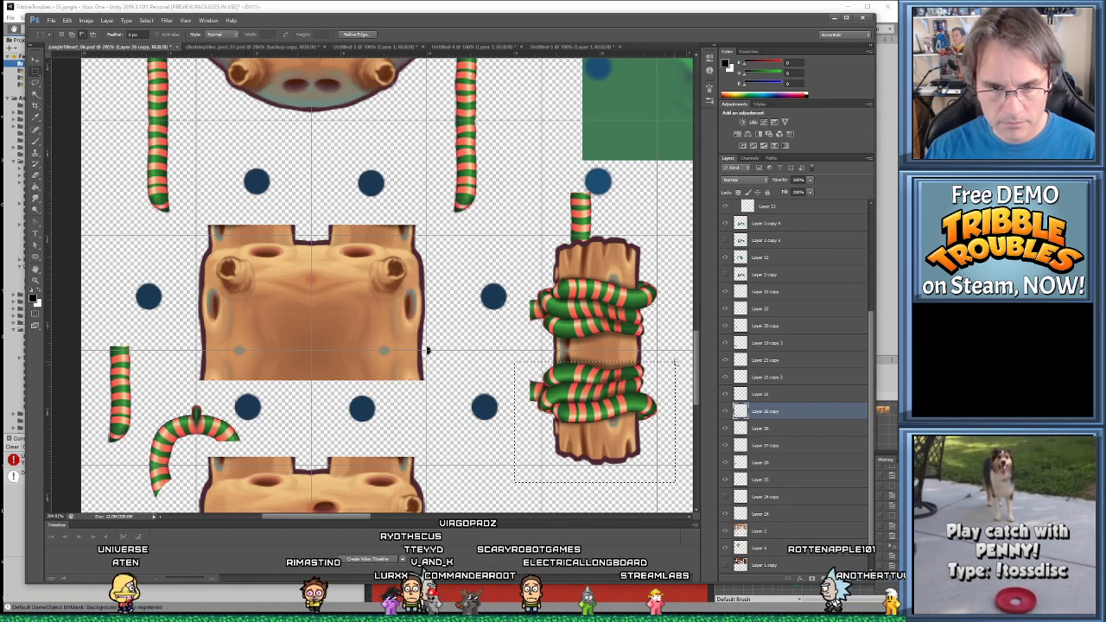
key("ctrl+d")
key("v")
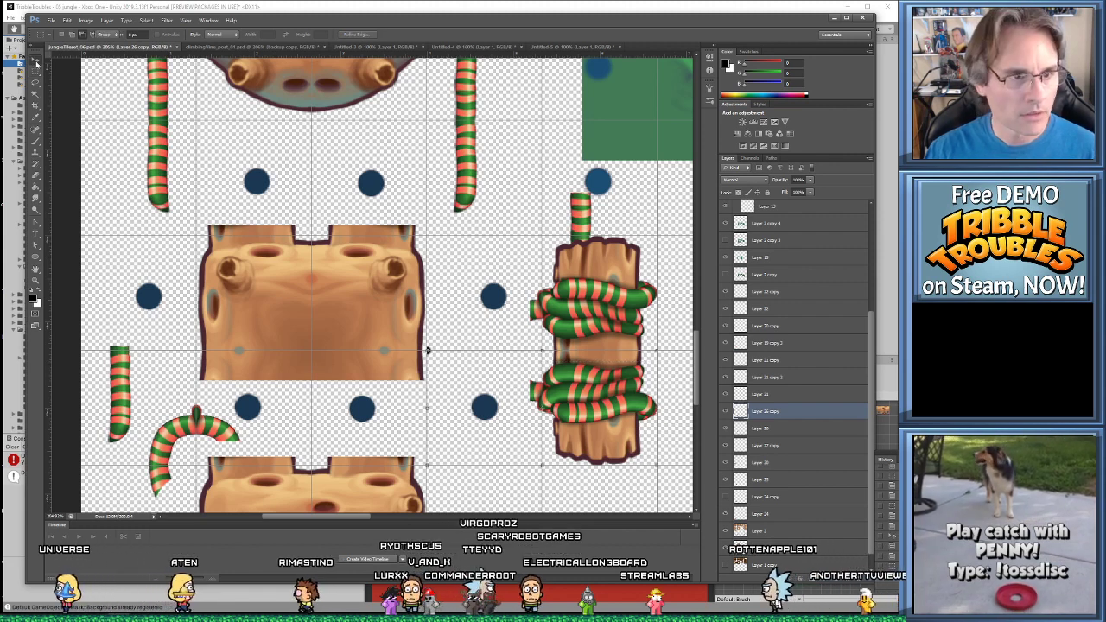
left_click(37, 60)
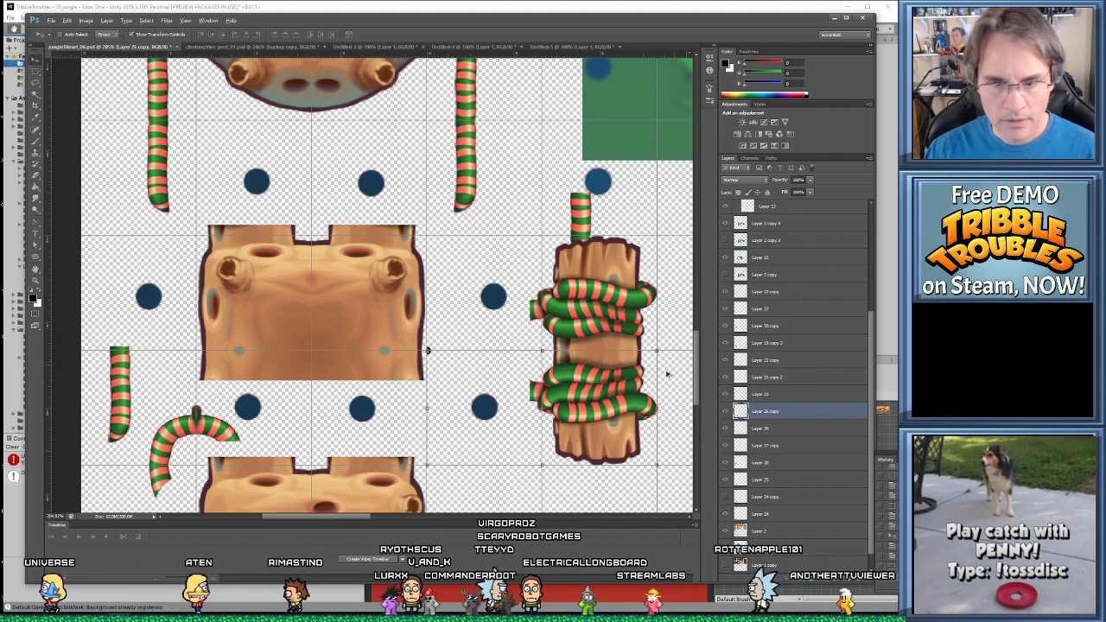
left_click(35, 71)
left_click(69, 69)
left_click_drag(503, 484, 680, 358)
key("Delete")
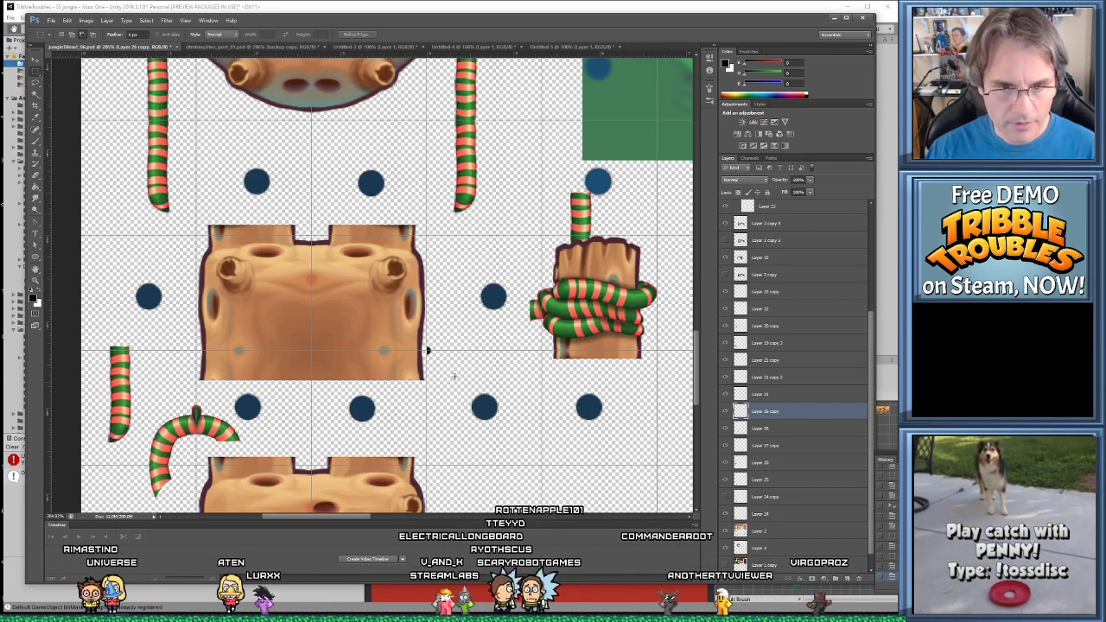
Move the stump and rope layer up about 20 px
left_click_drag(453, 374, 424, 341)
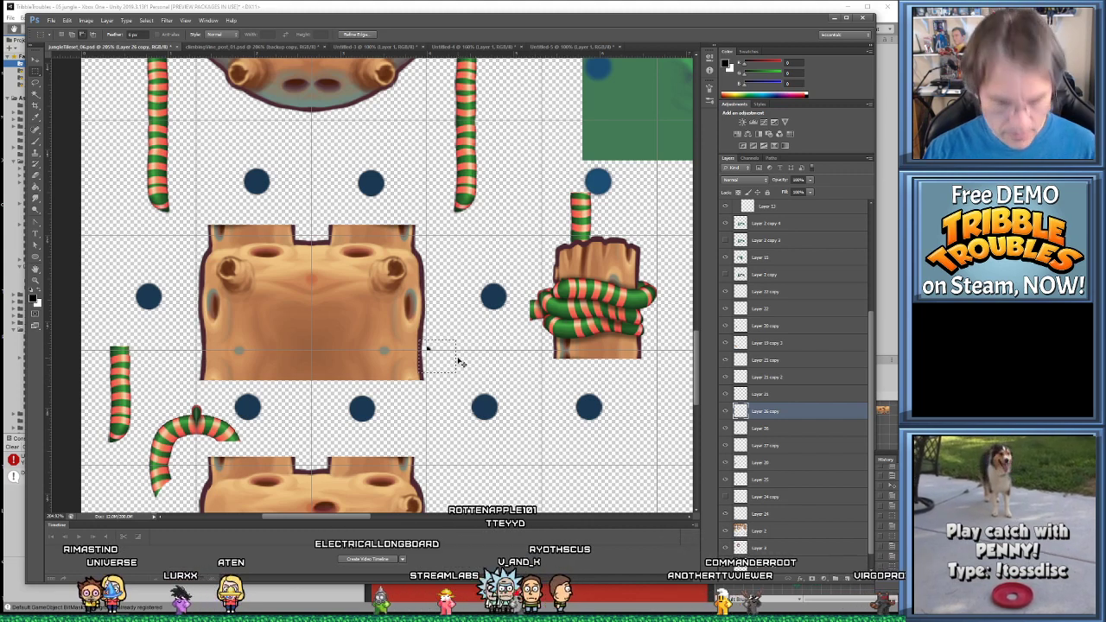
left_click(39, 63)
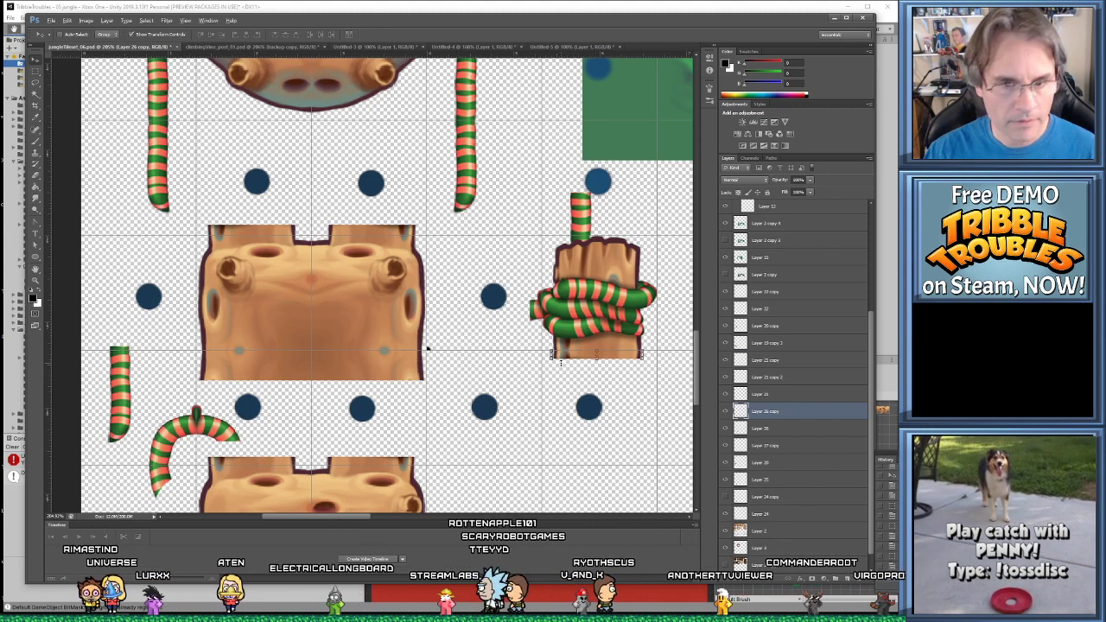
left_click(610, 333)
left_click_drag(38, 78, 78, 70)
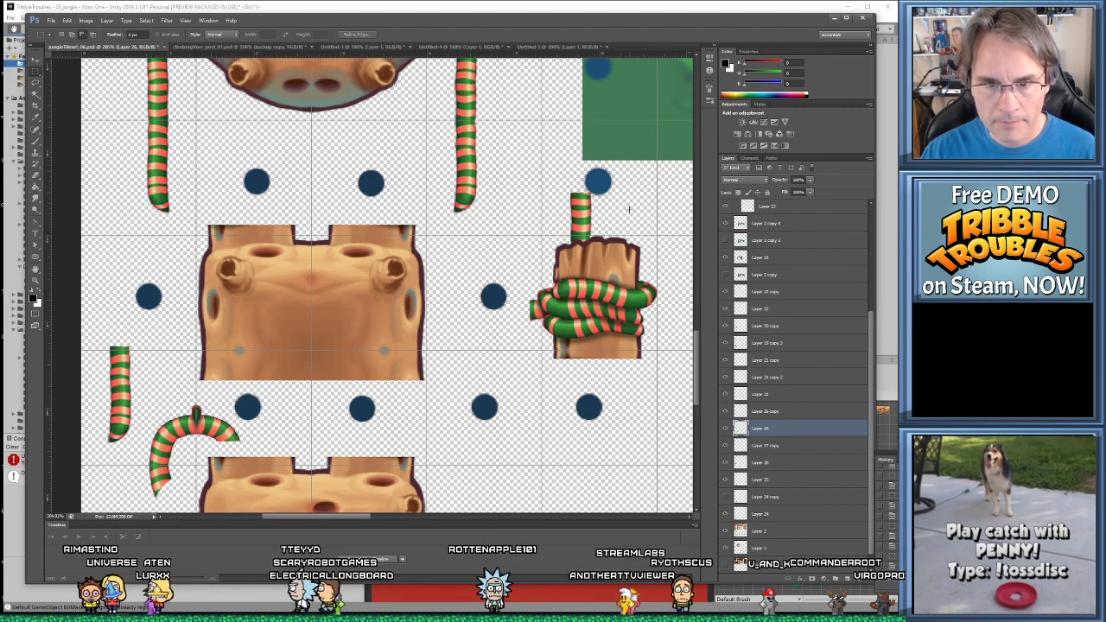
scroll(629, 209, "up", 4, "alt")
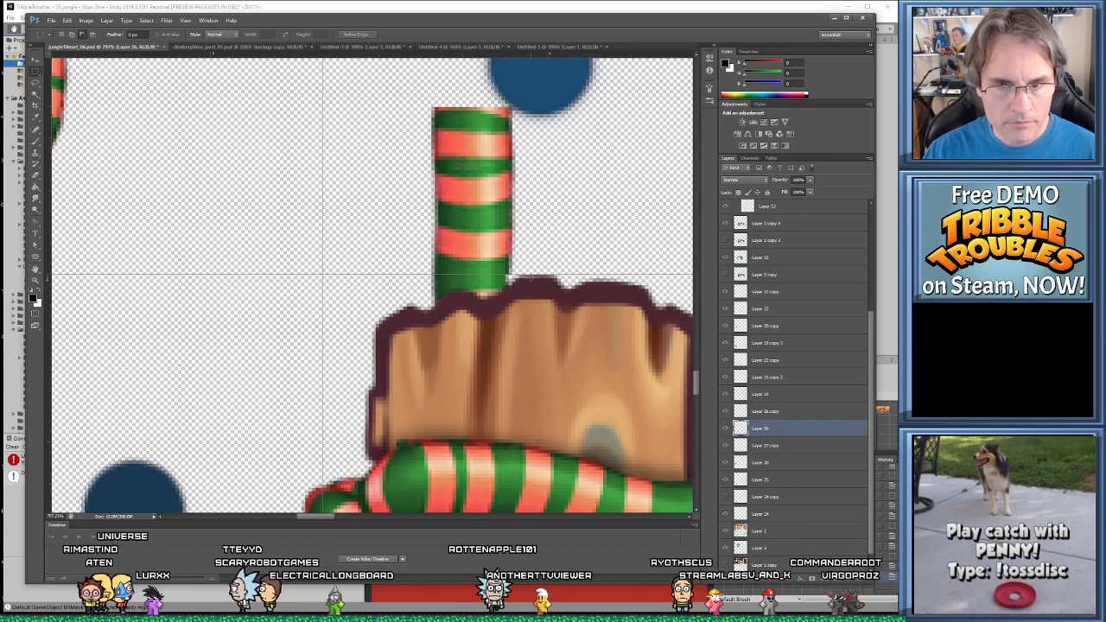
left_click(38, 62)
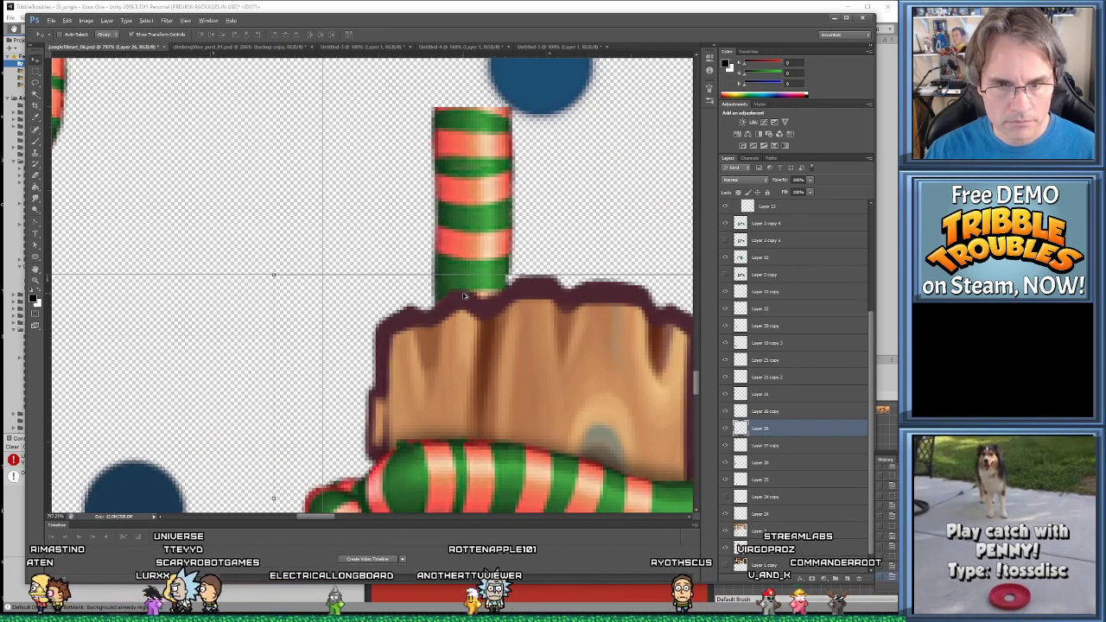
scroll(506, 361, "down", 3, "alt")
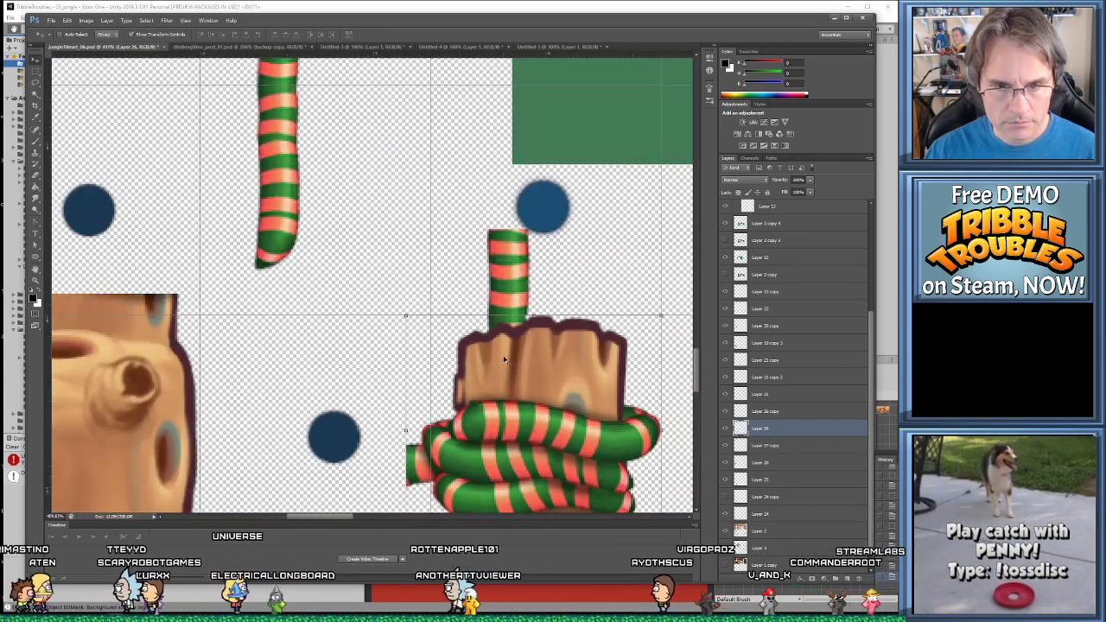
left_click_drag(505, 361, 501, 326)
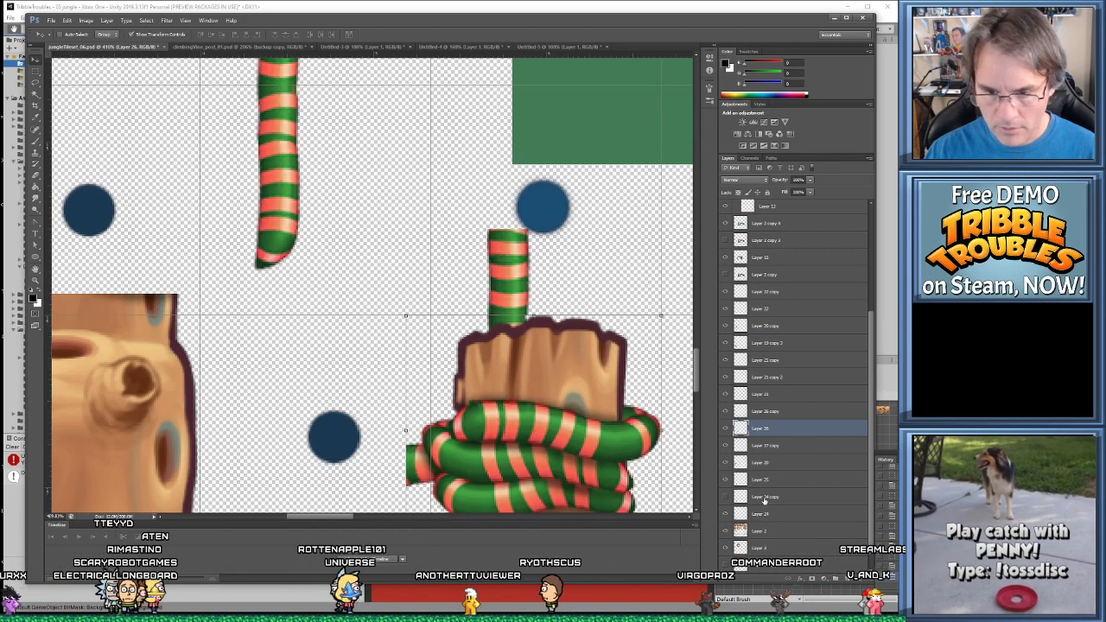
Make Layer 27 copy active and select the rope area around the stump
left_click(765, 446)
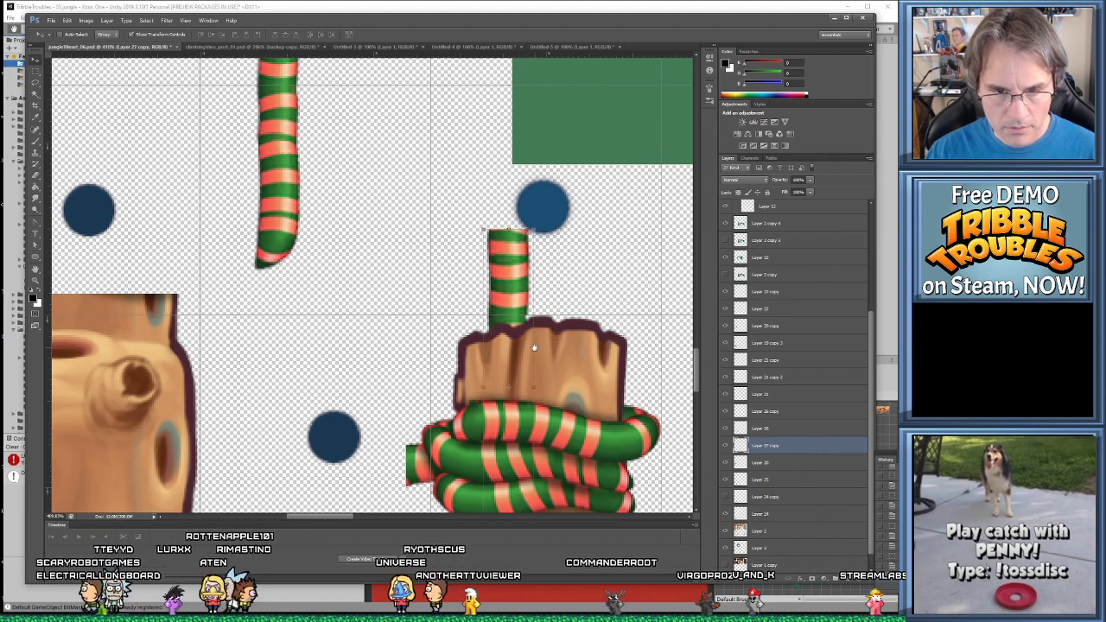
scroll(534, 348, "up", 5, "alt")
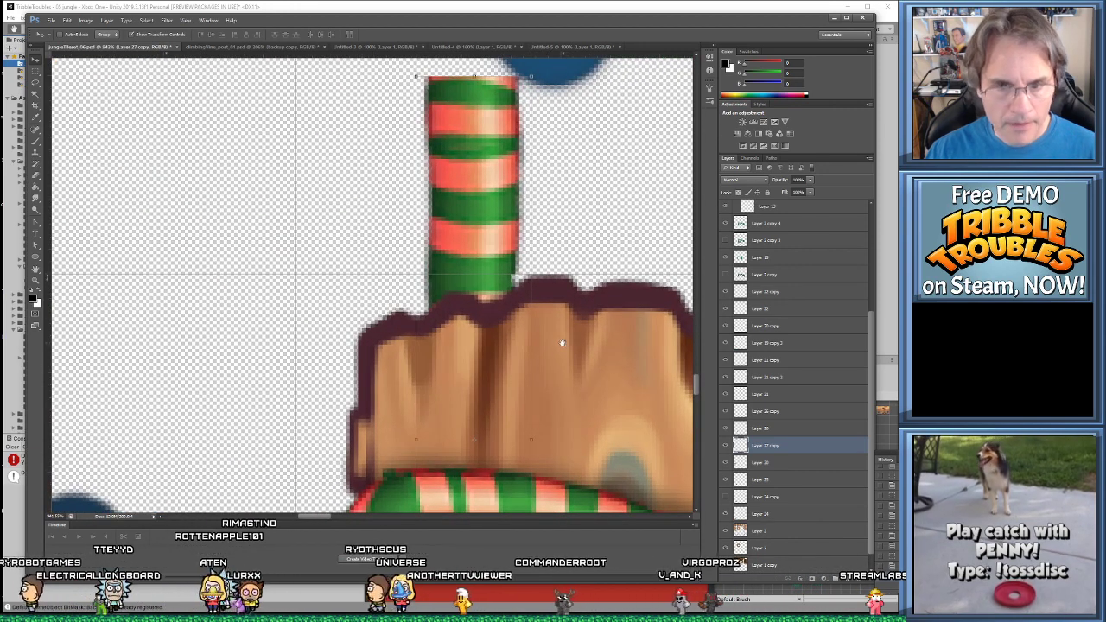
scroll(562, 343, "down", 3, "alt")
scroll(546, 342, "up", 4, "alt")
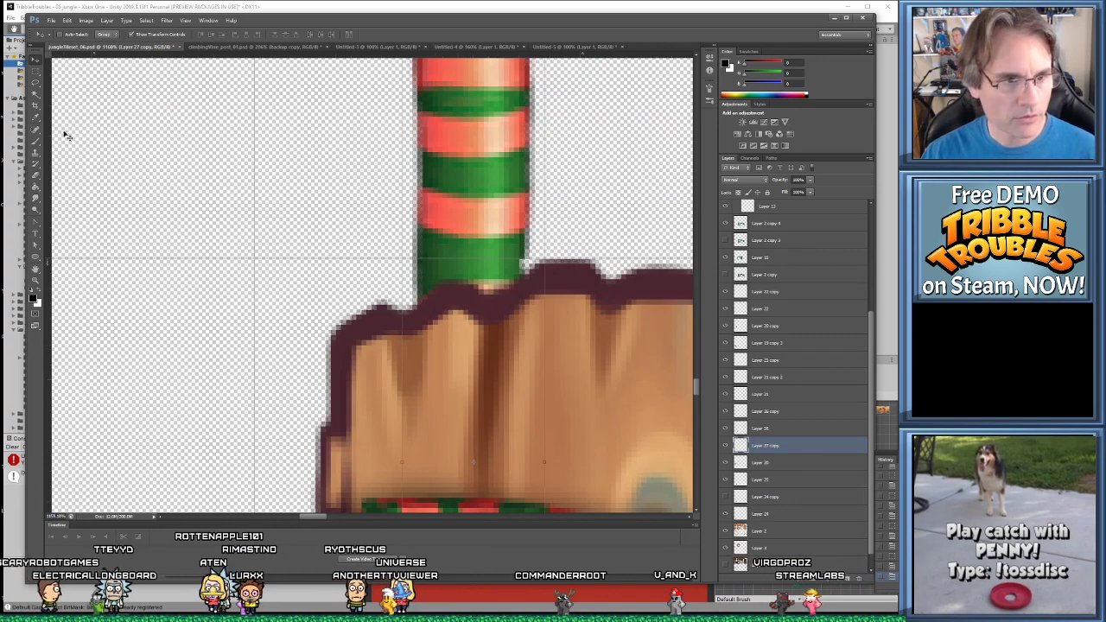
scroll(372, 322, "down", 10, "alt")
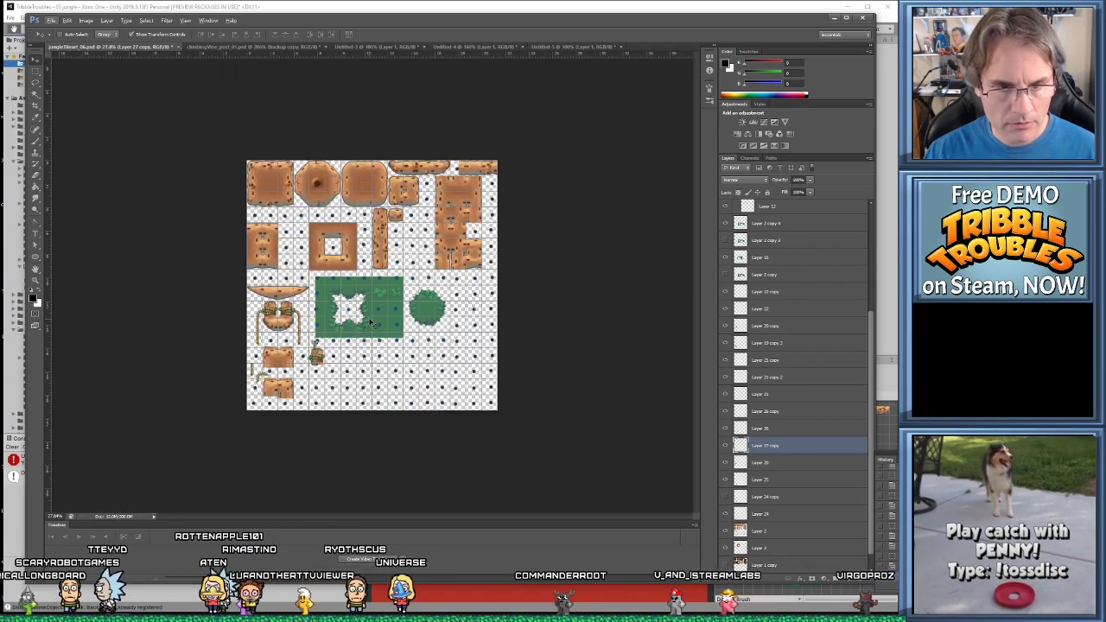
scroll(374, 293, "up", 10, "alt")
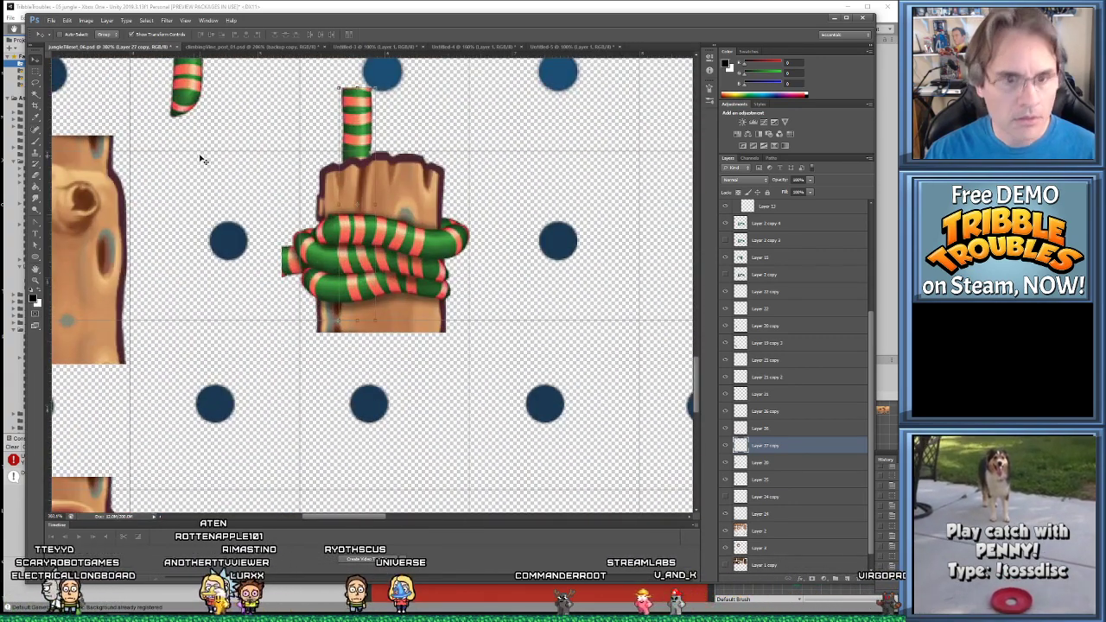
left_click(39, 73)
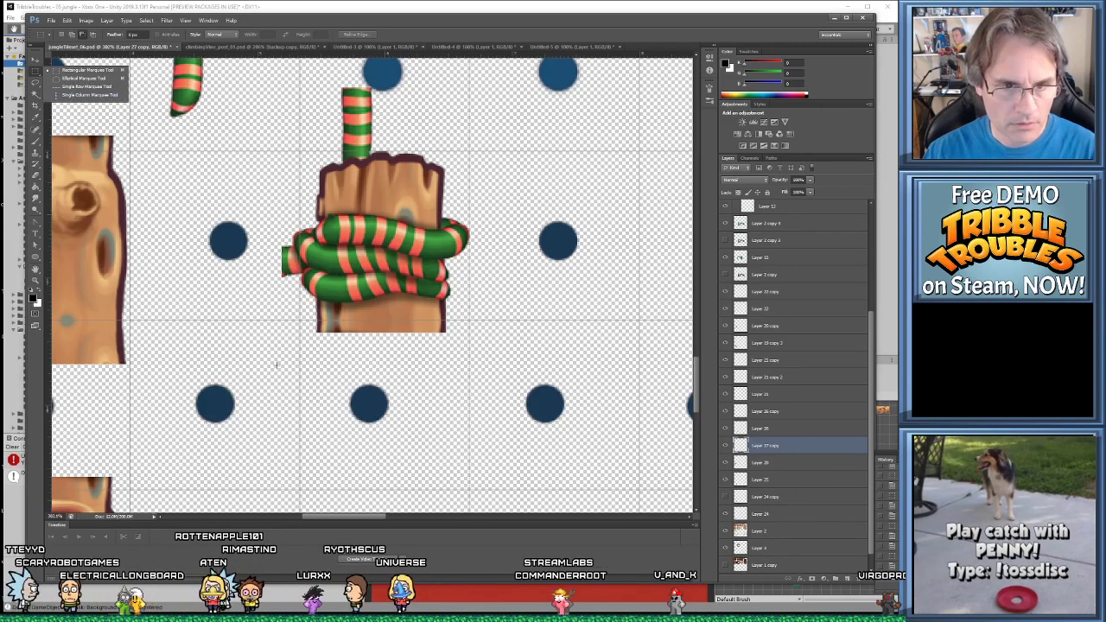
left_click_drag(276, 365, 430, 228)
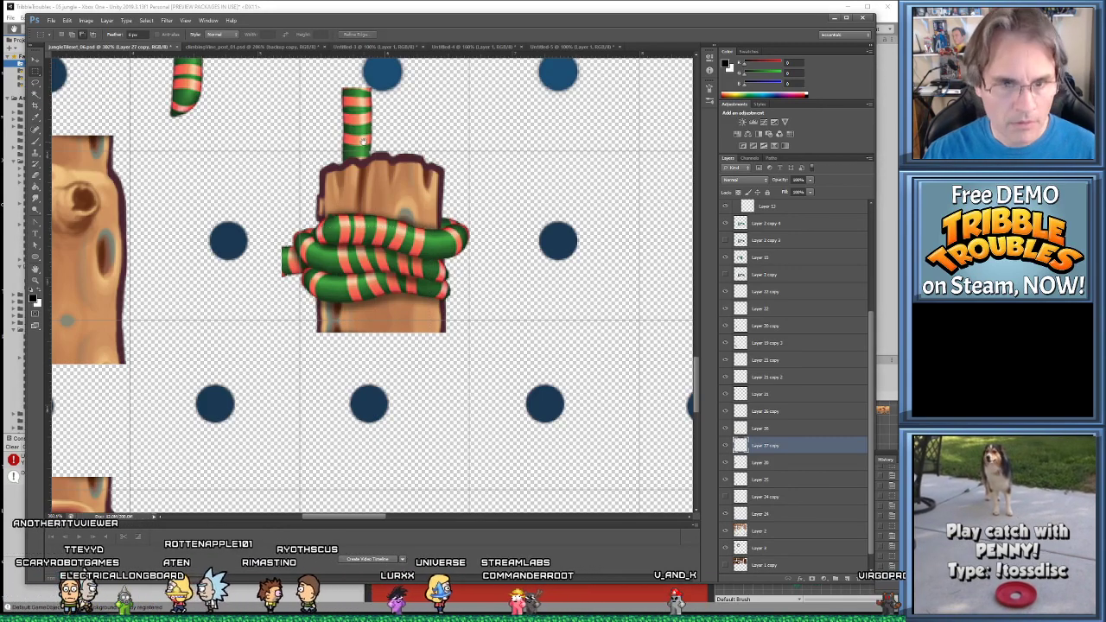
scroll(364, 141, "up", 6, "alt")
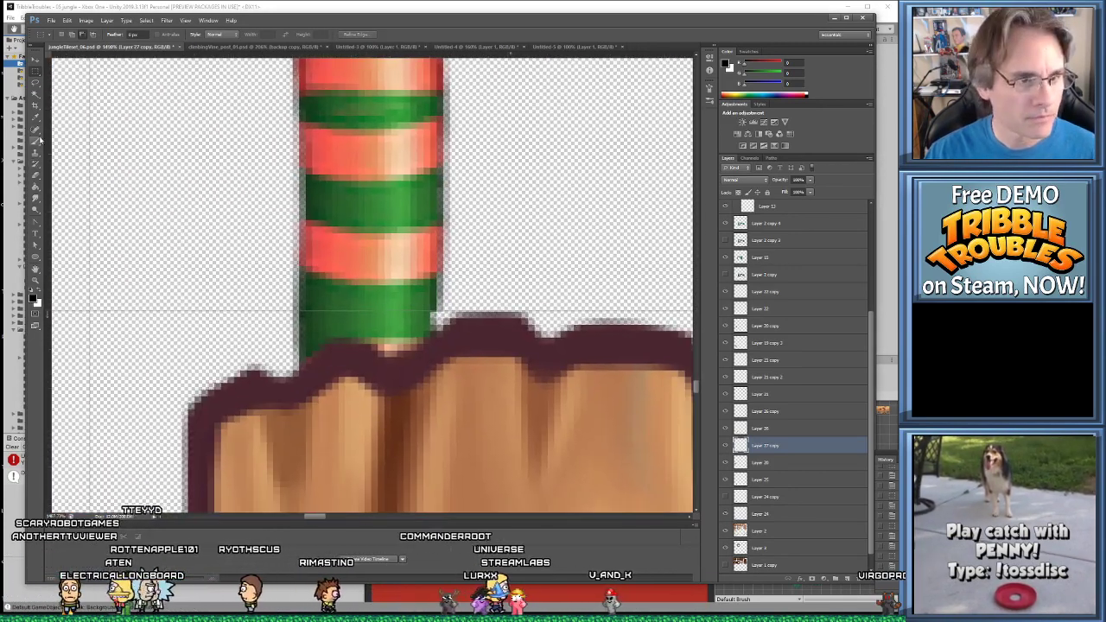
Set the Smudge tool's brush size and strength, then restore Layer 27 above Layer 27 copy
left_click(36, 198)
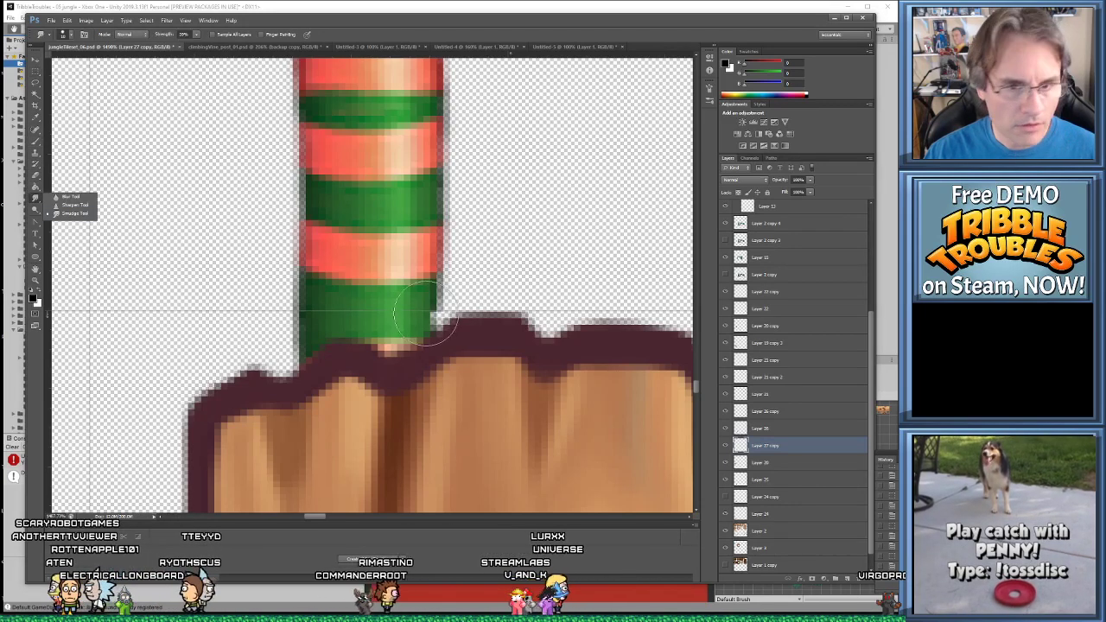
left_click(67, 34)
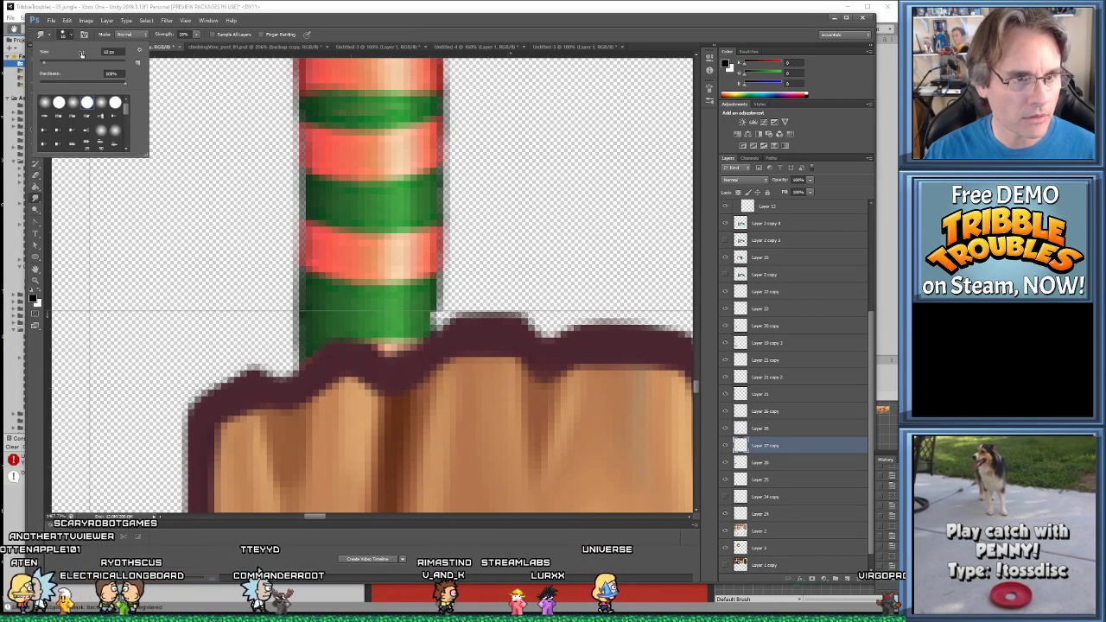
key("Return")
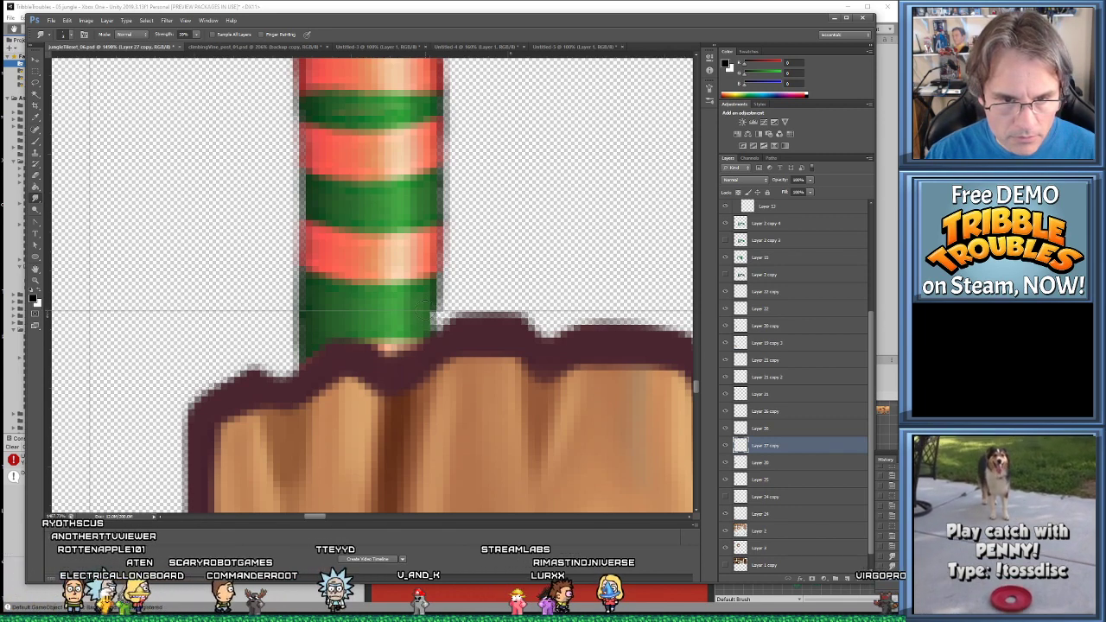
left_click(196, 35)
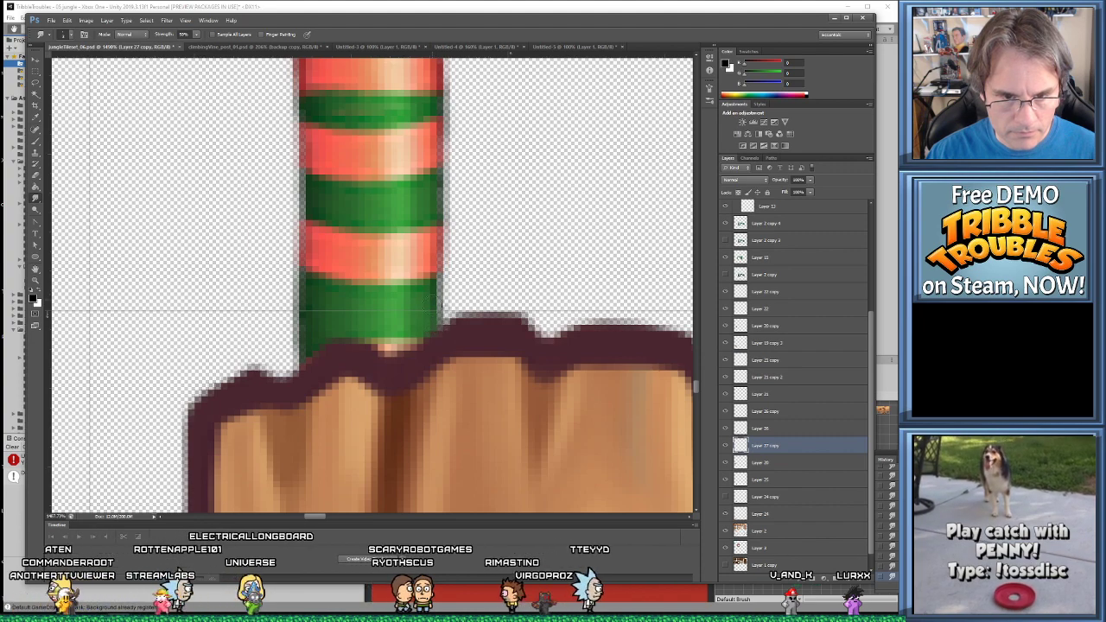
scroll(486, 404, "down", 5, "alt")
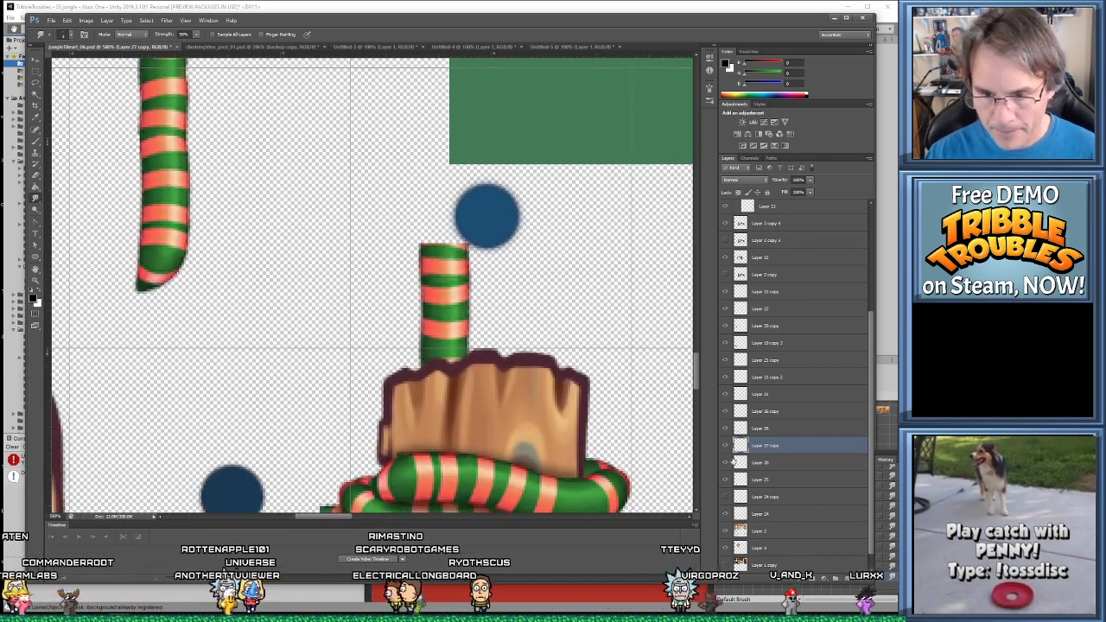
key("ctrl+z")
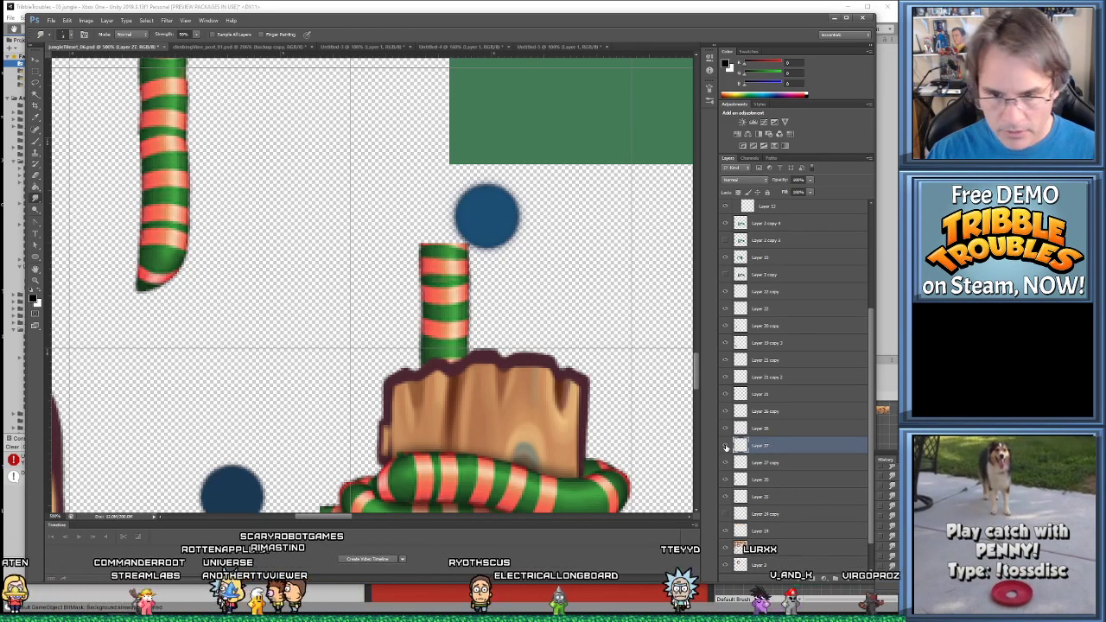
Lasso-select the stump top beneath the pole and around the pole's green base
scroll(405, 362, "up", 5, "alt")
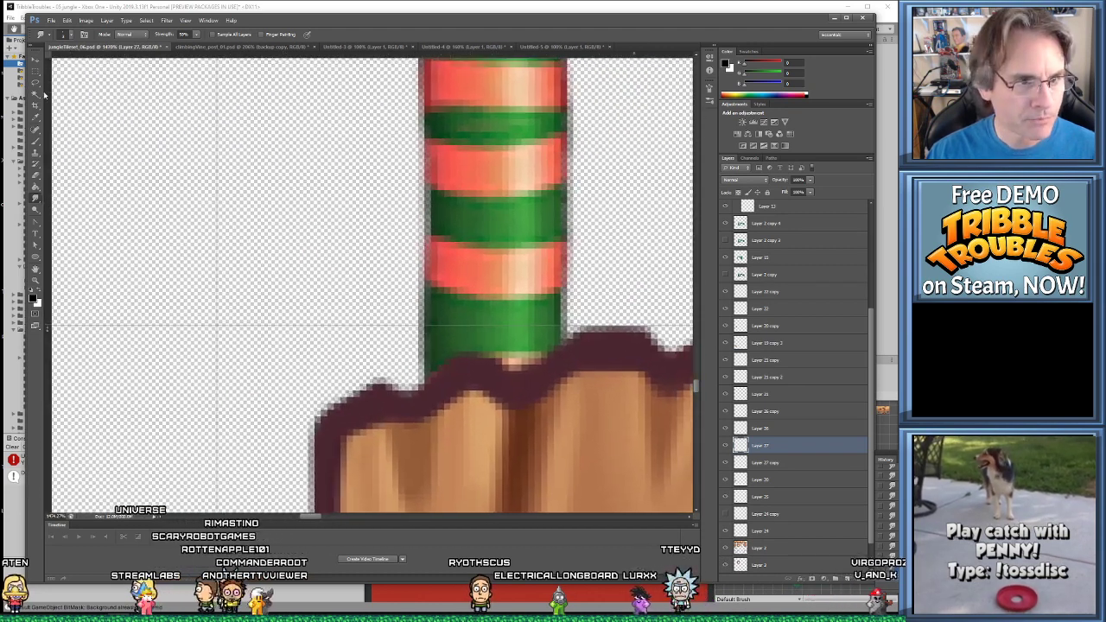
left_click(34, 84)
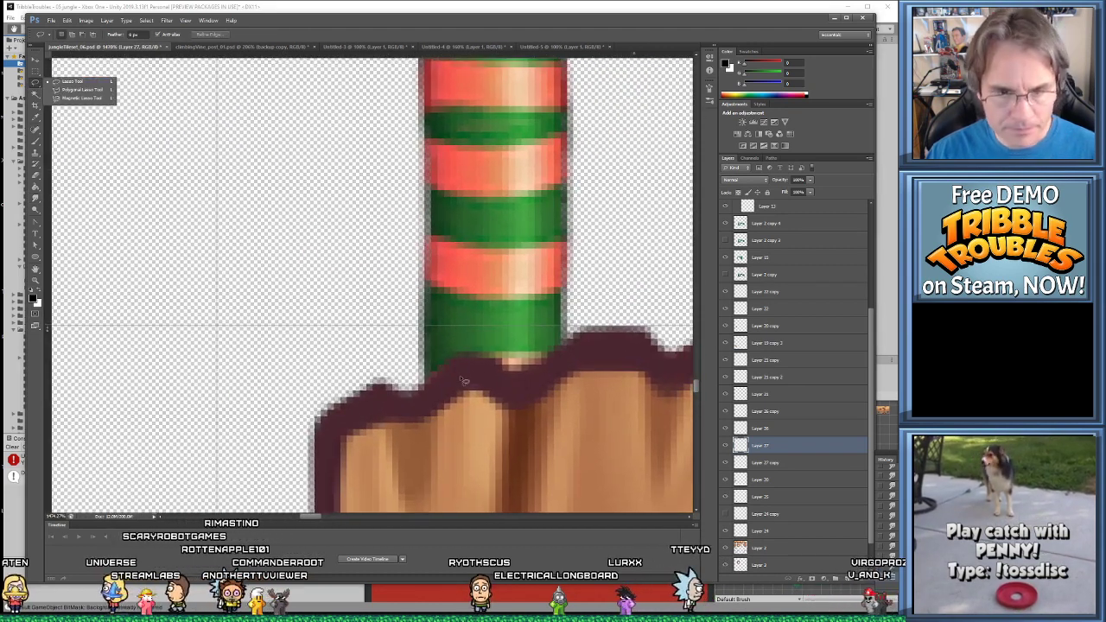
left_click(430, 371)
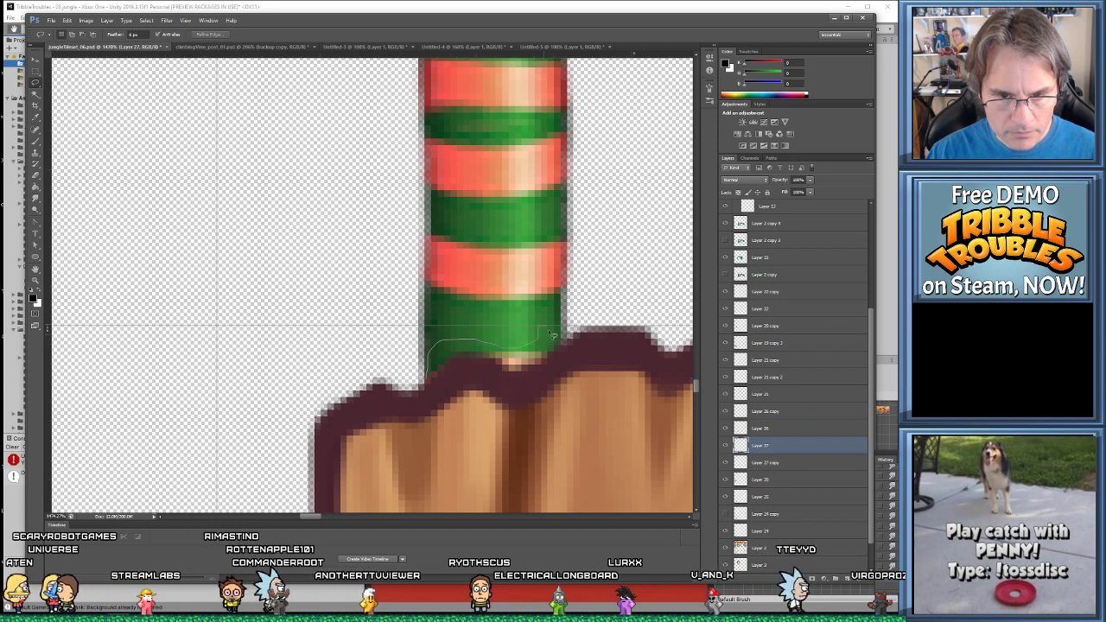
left_click_drag(567, 329, 453, 374)
scroll(458, 363, "up", 3, "alt")
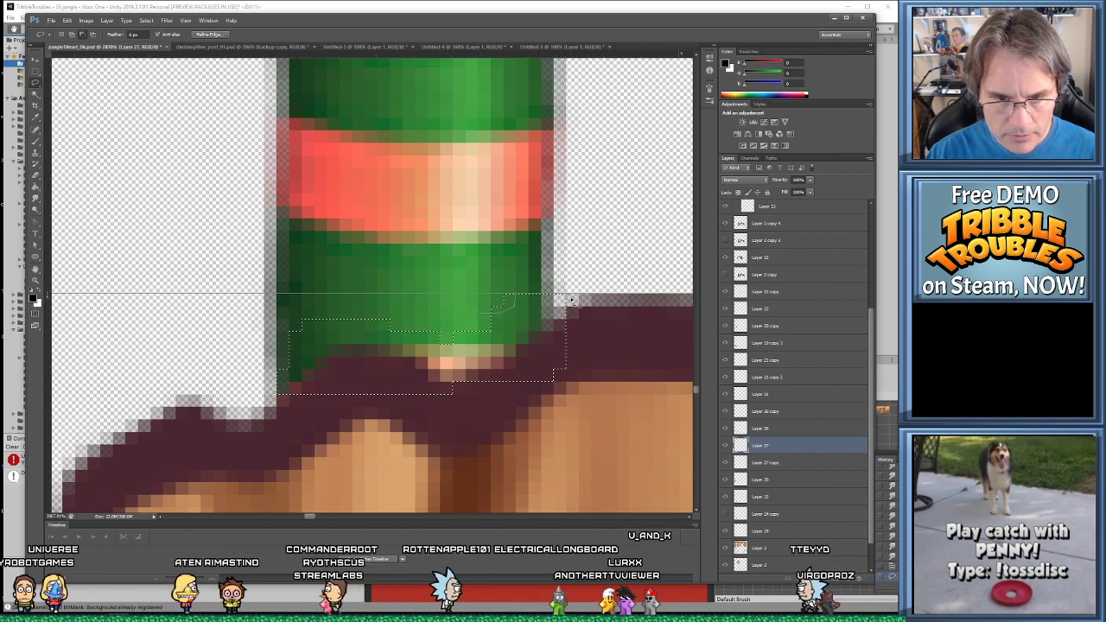
left_click_drag(499, 304, 515, 239)
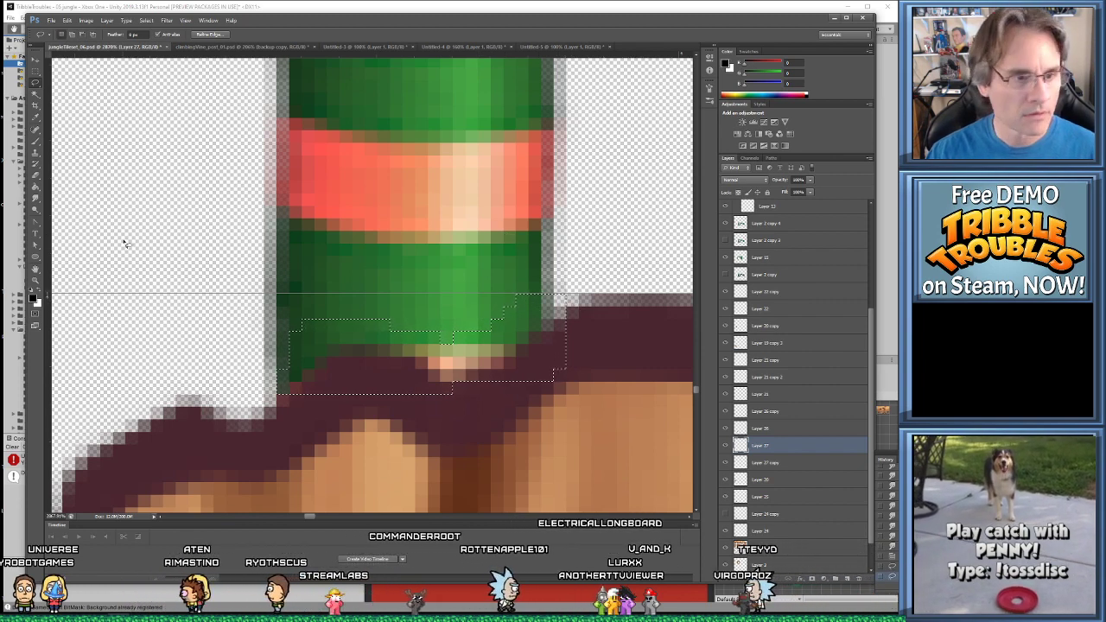
Fill the lasso selection under the pole with black using the Paint Bucket
left_click(34, 185)
left_click(438, 369)
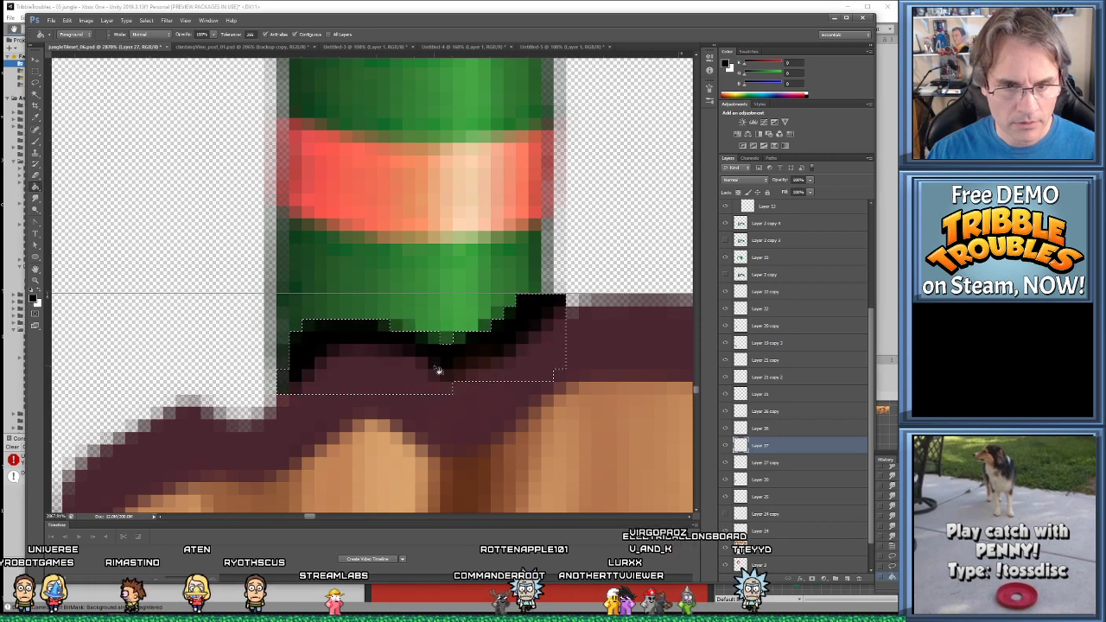
scroll(478, 395, "down", 2, "alt")
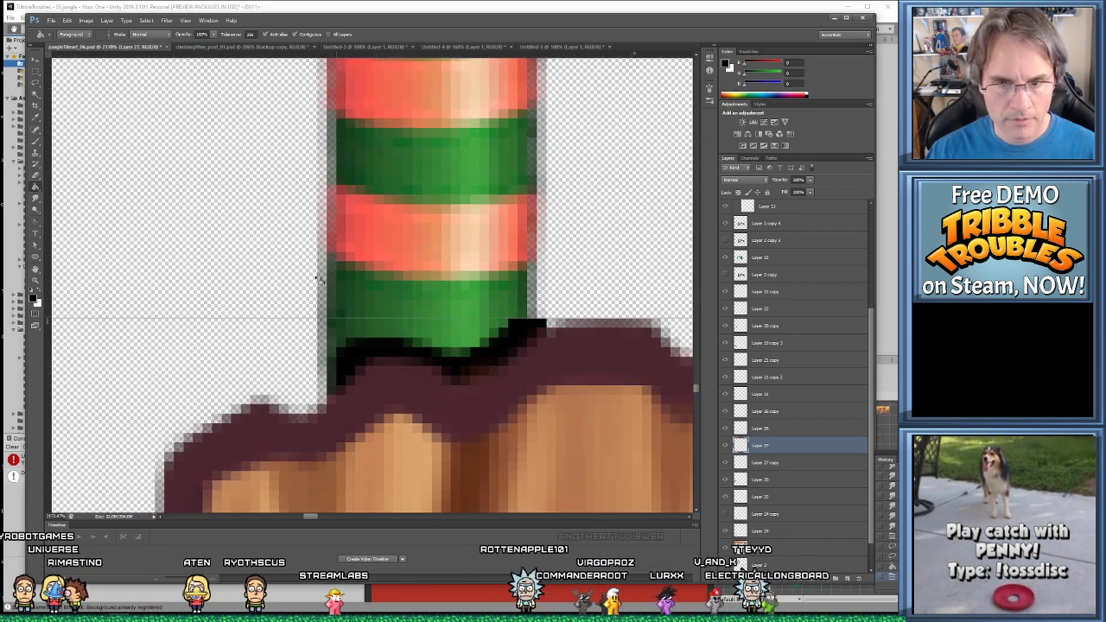
Box-select beside the pole base, test Layer 27 below then above Layer 27 copy, and deselect
left_click(36, 75)
left_click(82, 75)
left_click_drag(612, 243, 558, 380)
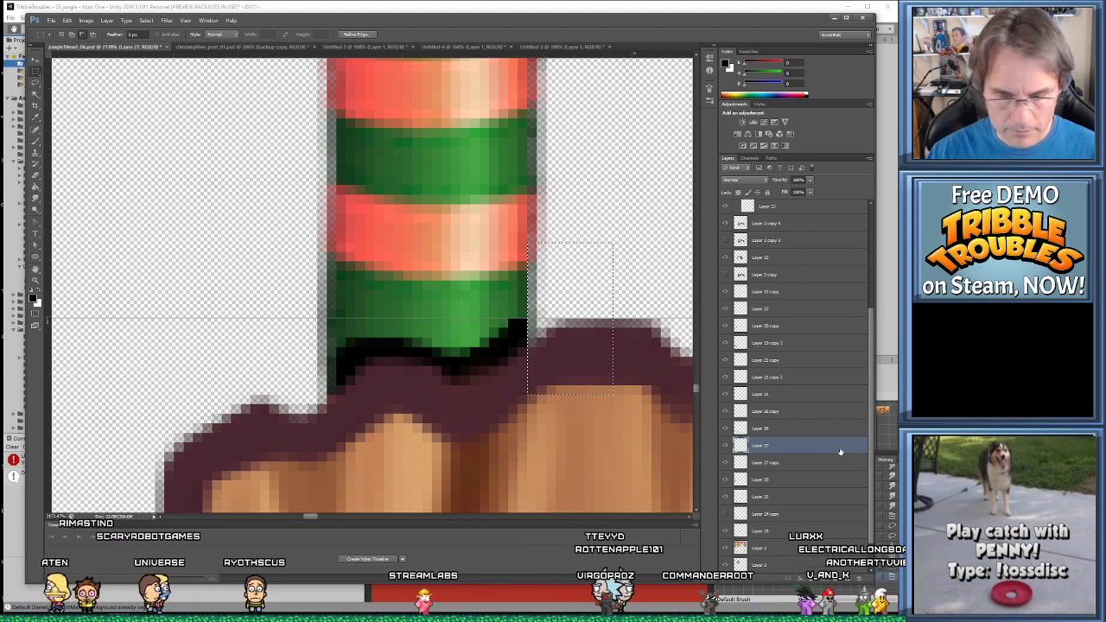
left_click_drag(750, 447, 766, 476)
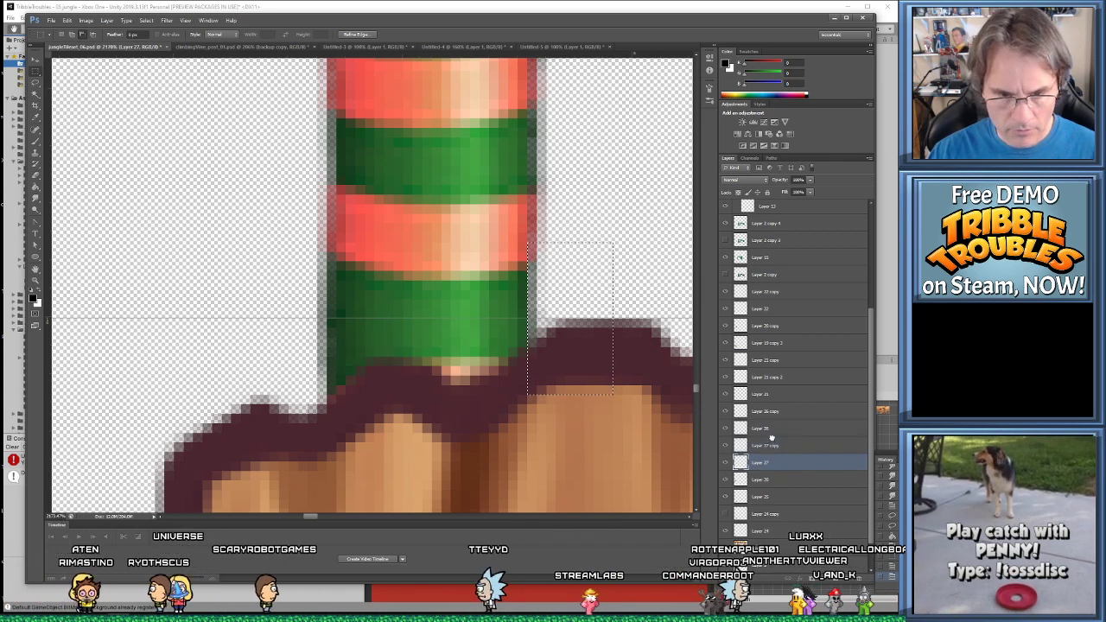
left_click_drag(772, 438, 774, 442)
key("ctrl+d")
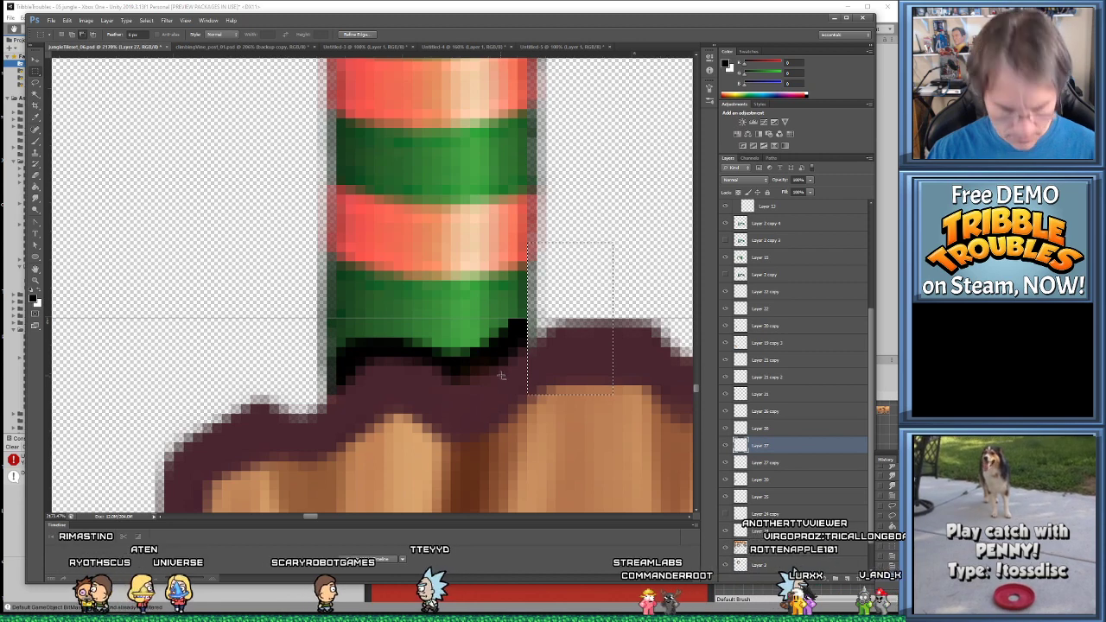
scroll(509, 421, "down", 2, "alt")
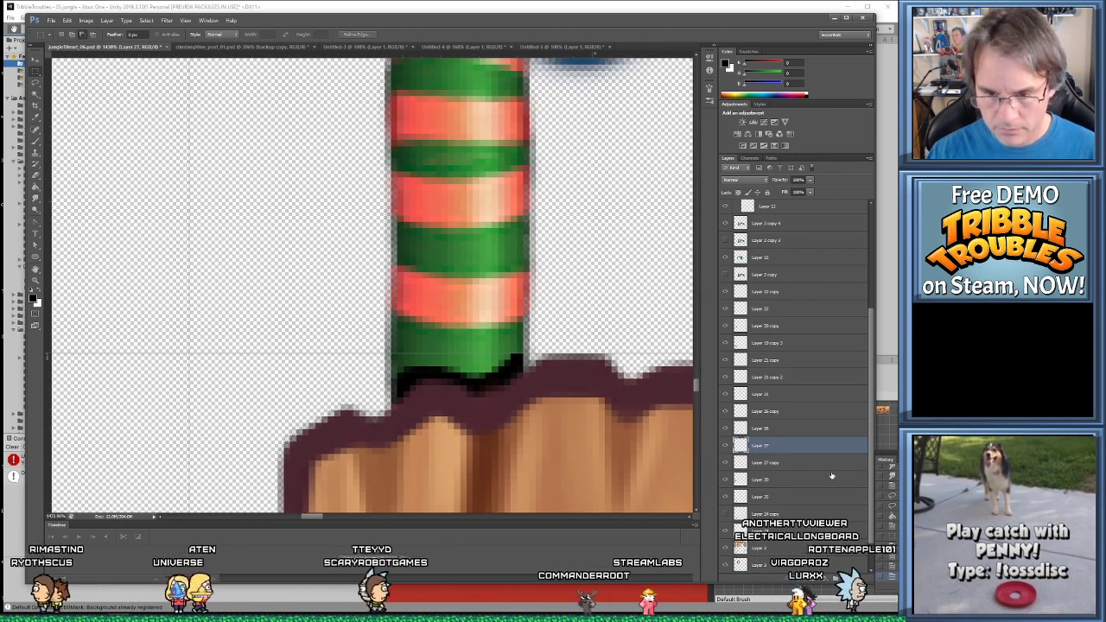
Toggle Layer 27 copy and the dark outline layer on and off to compare
left_click(725, 463)
left_click(726, 463)
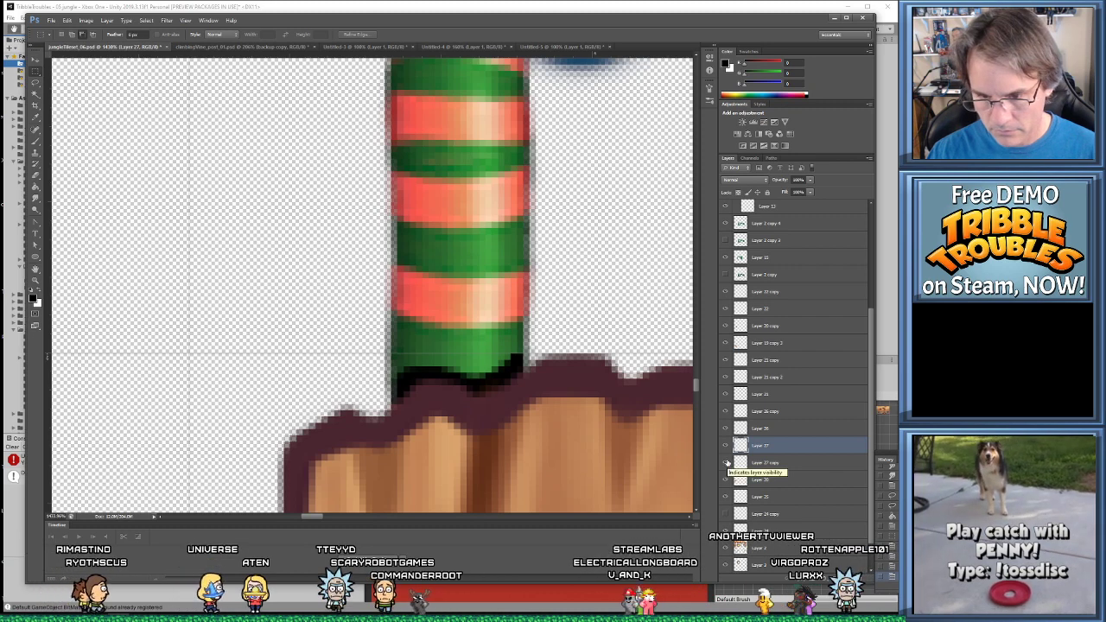
left_click(726, 446)
left_click(726, 445)
left_click(725, 446)
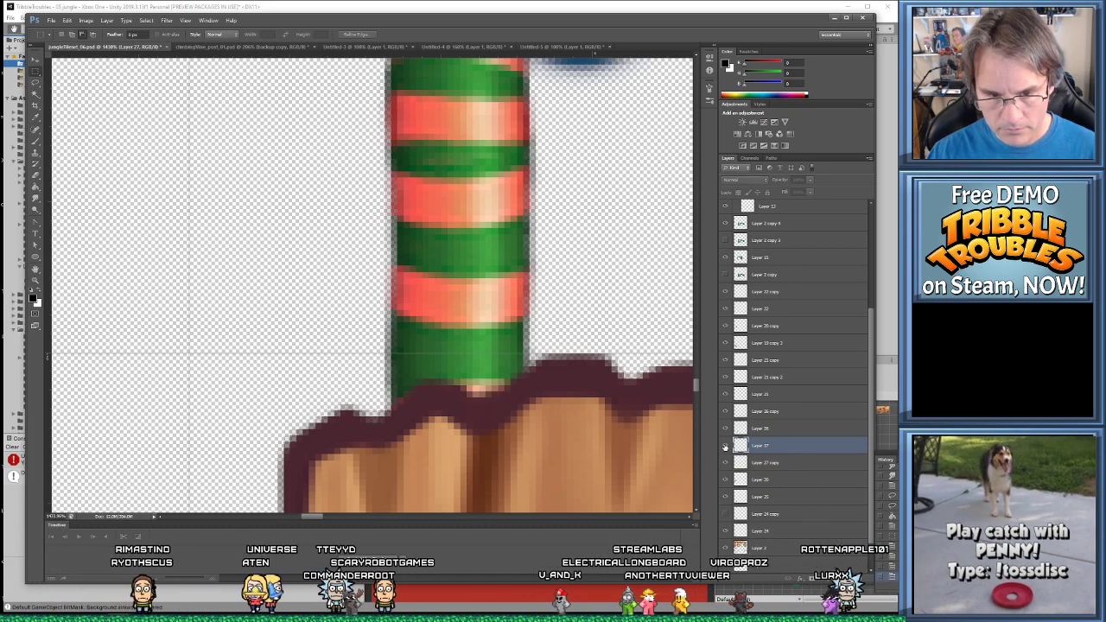
left_click(725, 446)
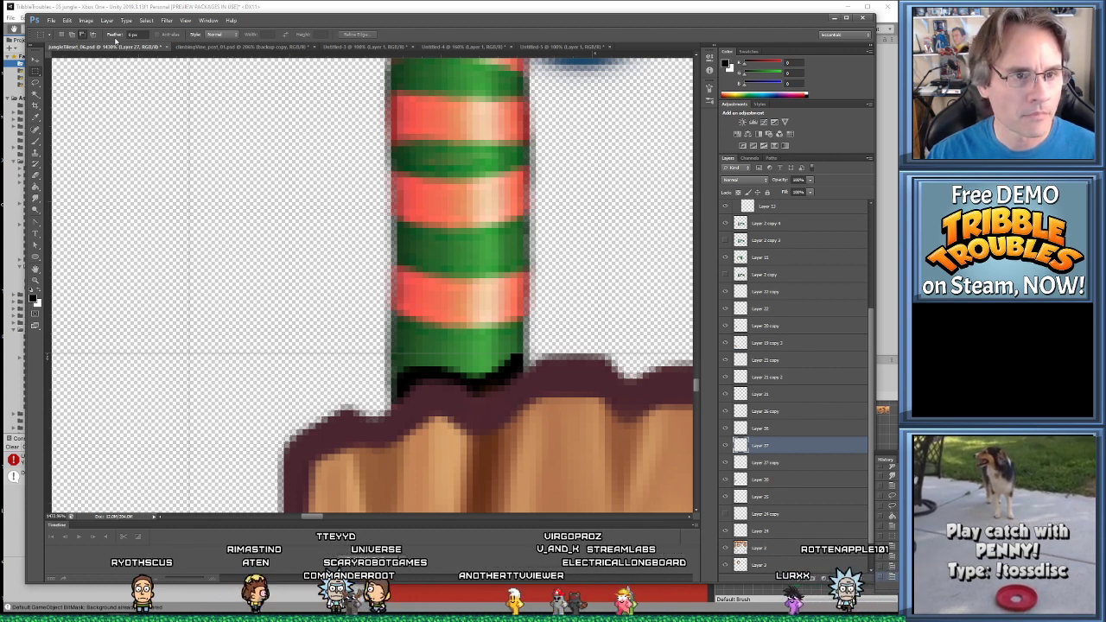
Cancel the Gaussian Blur and lower the outline layer's opacity to about 70%
left_click(163, 21)
mouse_move(183, 111)
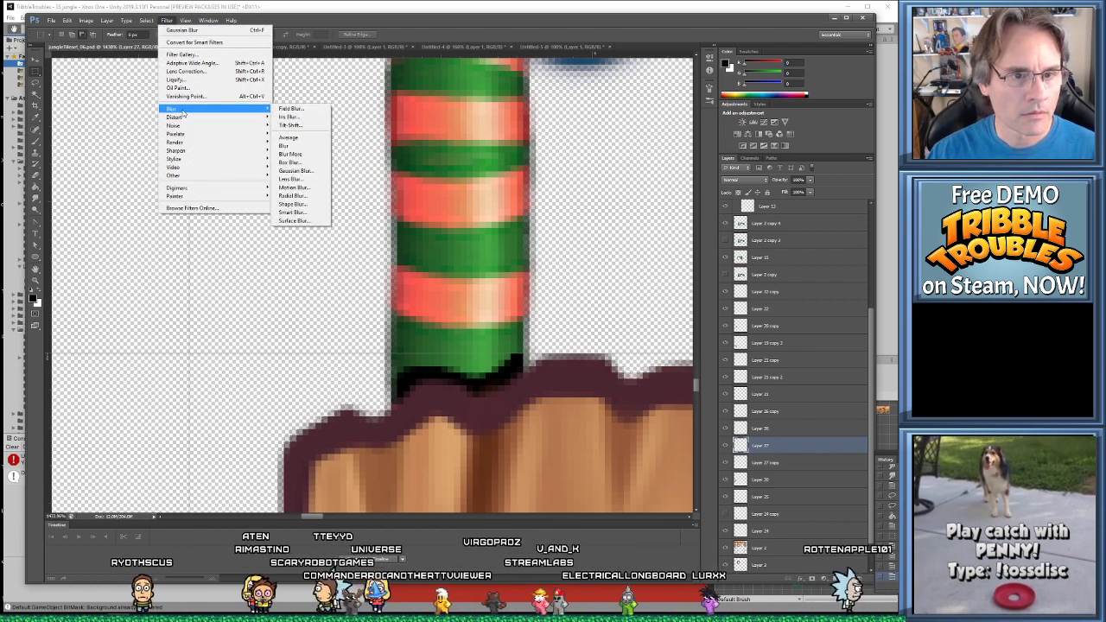
left_click(294, 170)
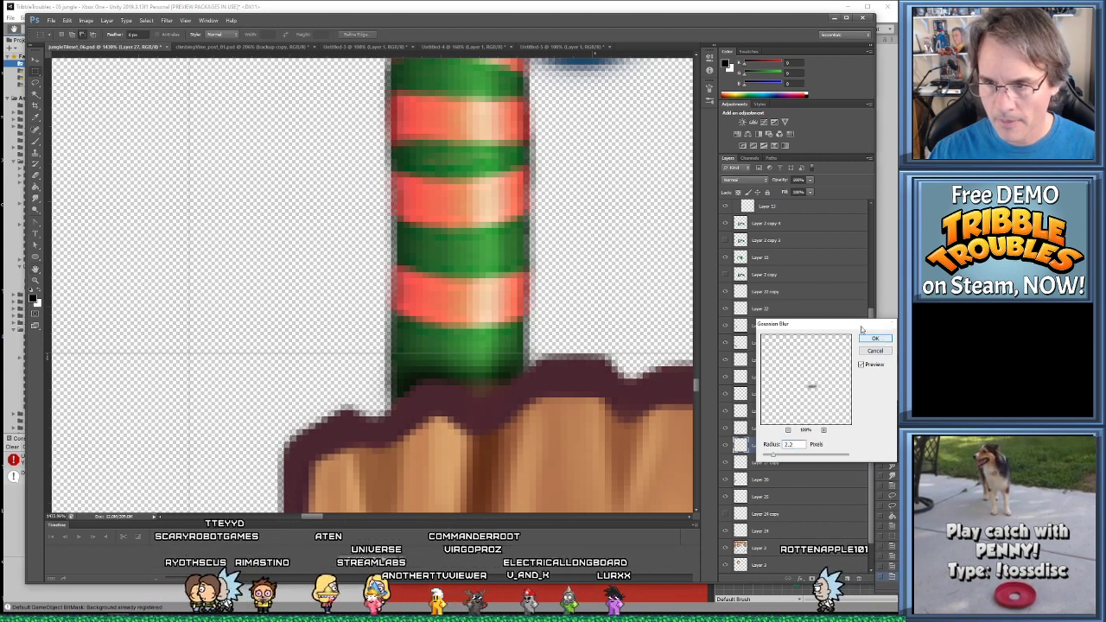
left_click(875, 351)
left_click_drag(793, 191, 791, 194)
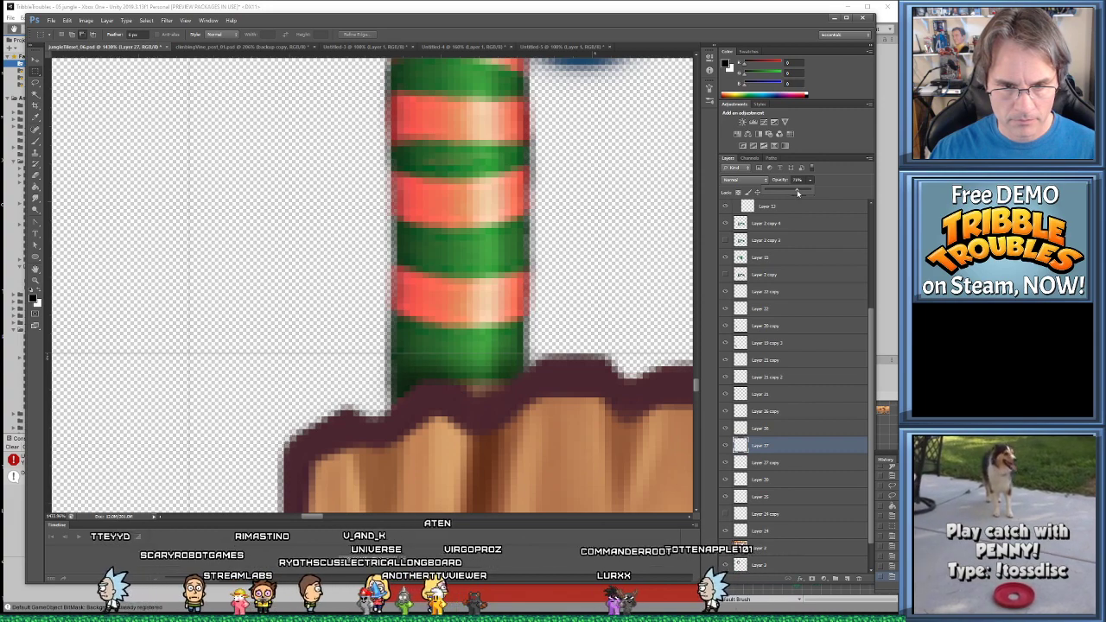
scroll(578, 451, "down", 5, "alt")
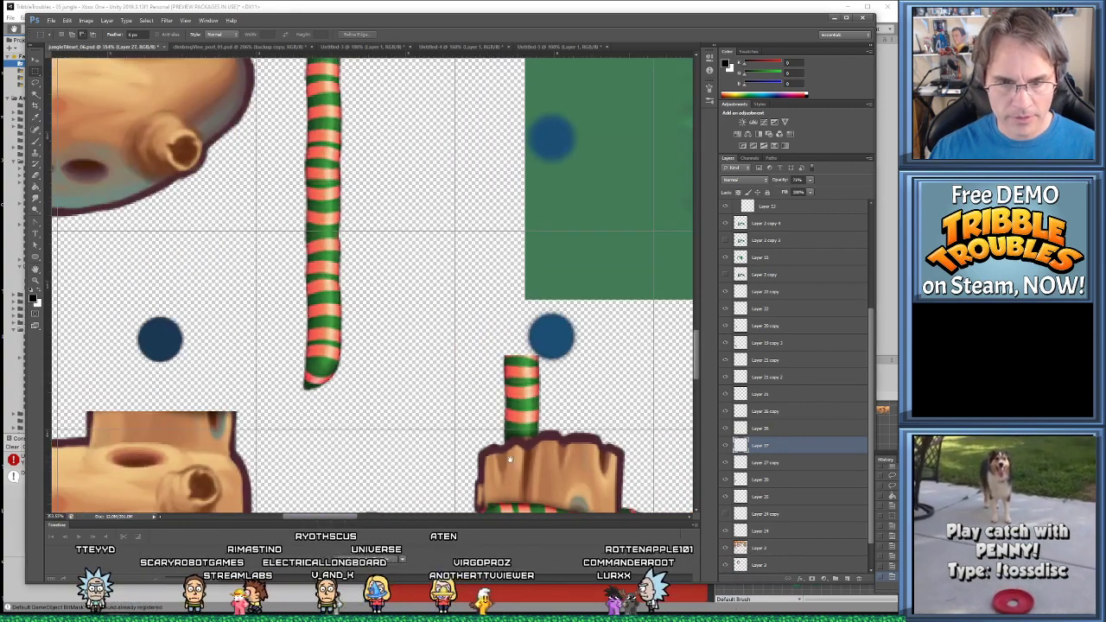
scroll(510, 458, "down", 5, "alt")
scroll(521, 477, "up", 4, "alt")
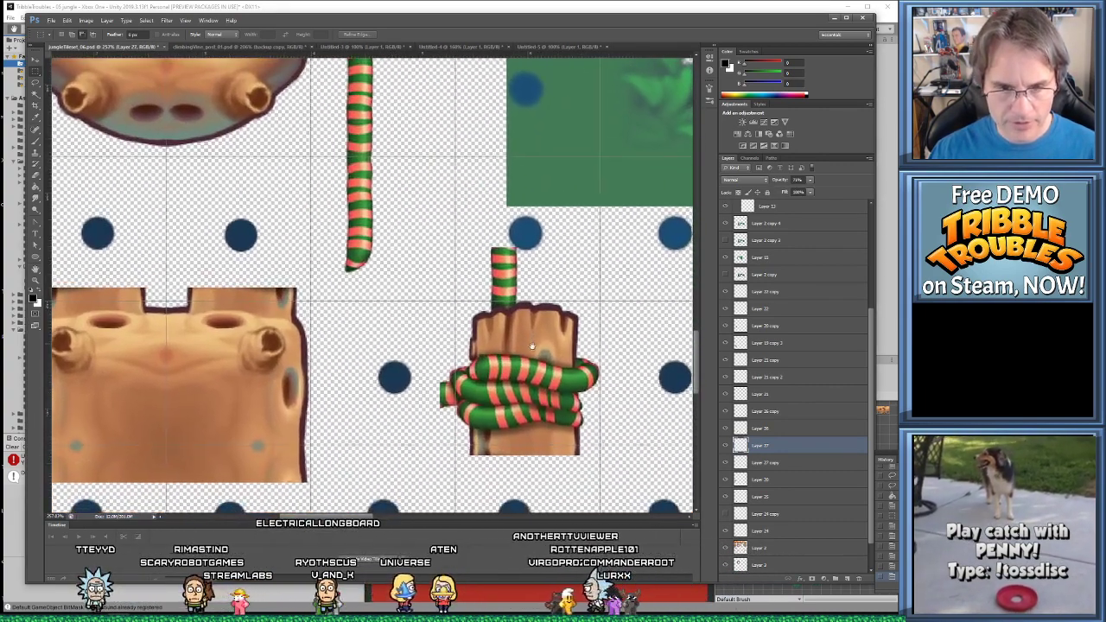
scroll(516, 332, "down", 2, "alt")
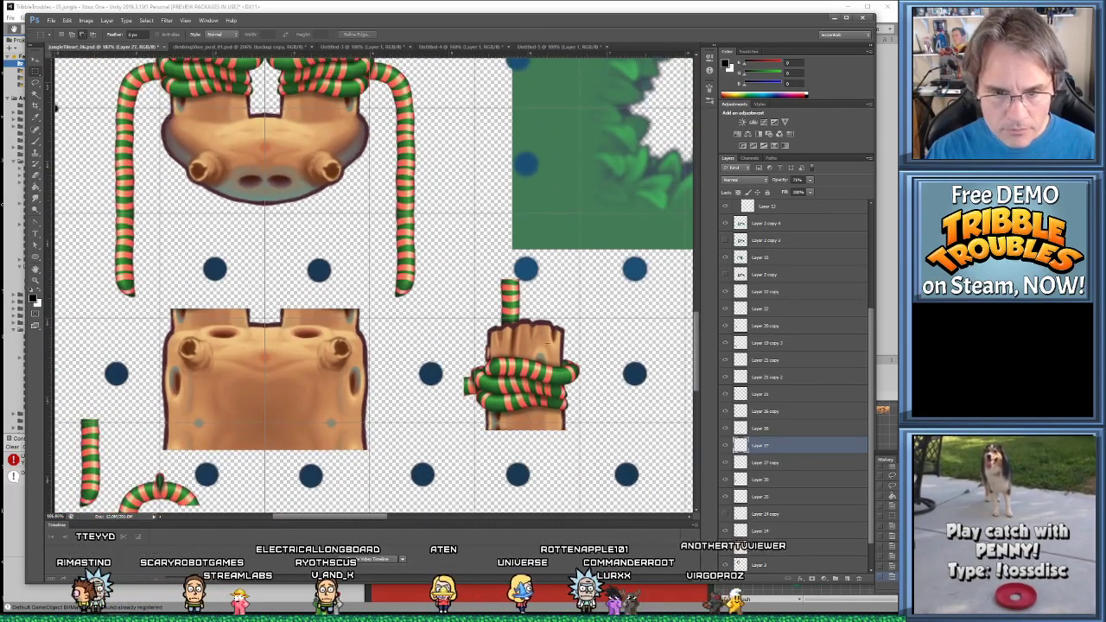
scroll(546, 390, "down", 1, "alt")
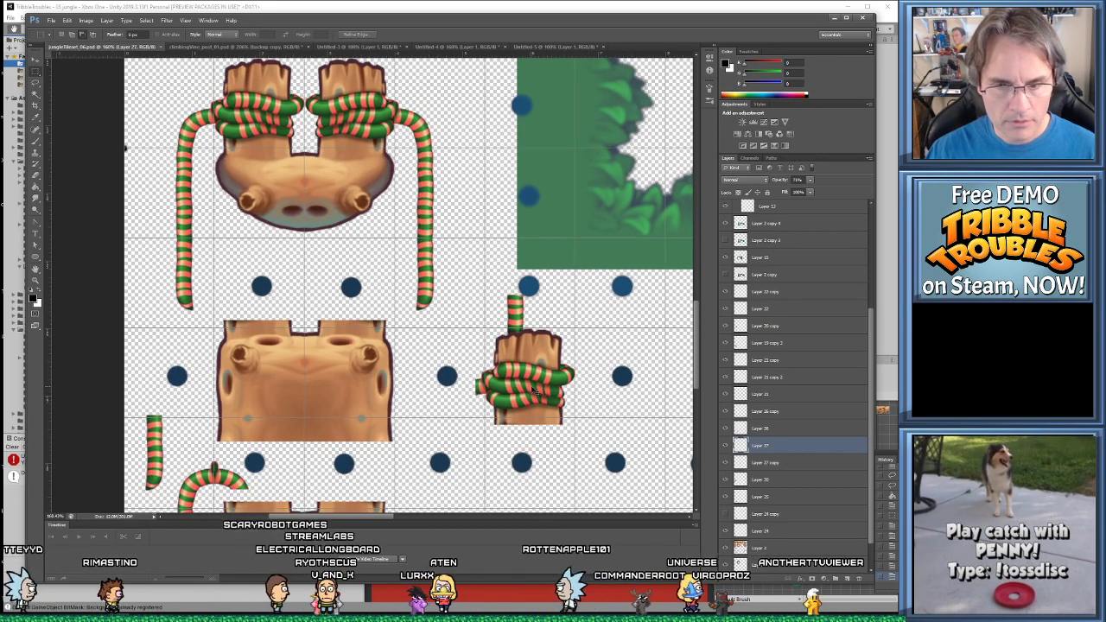
Save a copy of the tileset as PNG, browsing into the Documents folder
key("ctrl+shift+s")
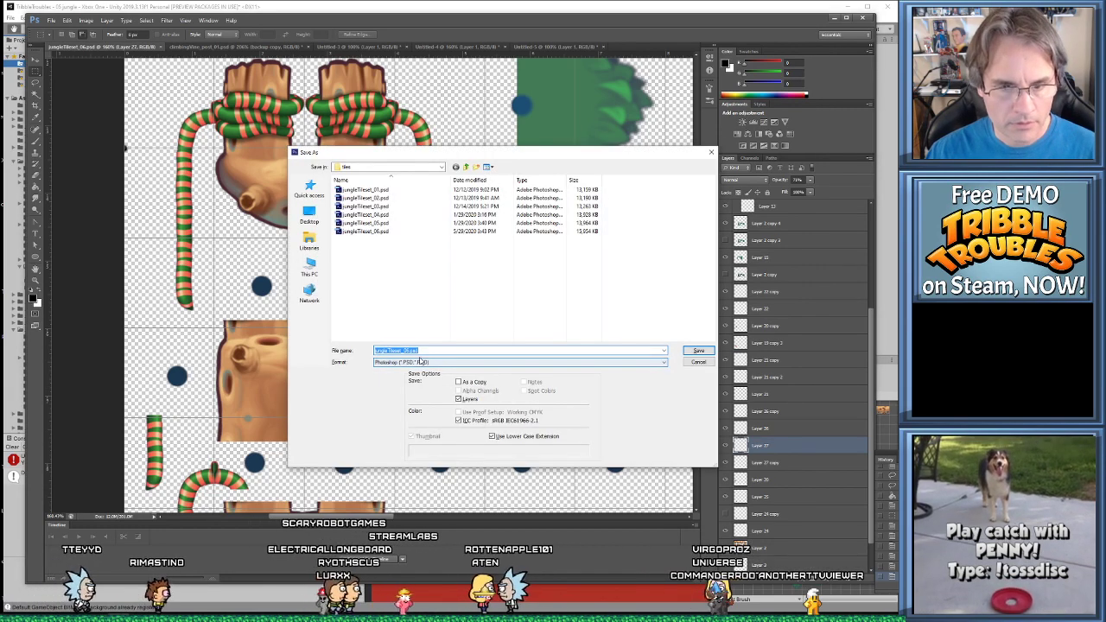
left_click(432, 362)
left_click(438, 463)
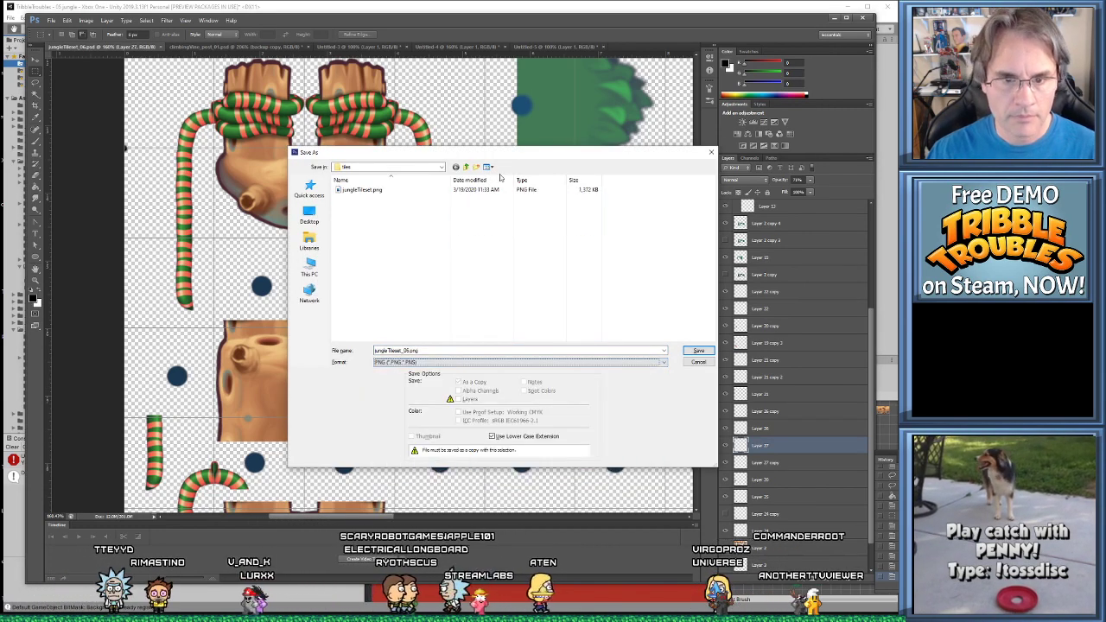
left_click(309, 270)
double_click(589, 200)
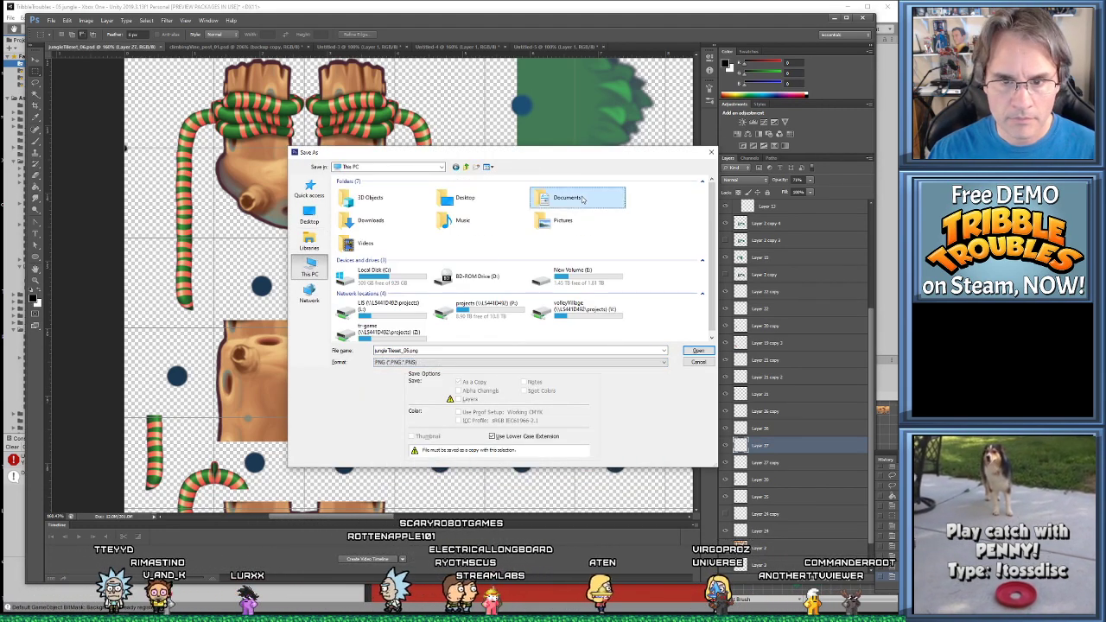
Overwrite jungleTileset.png in TribbleTroubles/Assets/_images/Jungle, then switch to Unity
double_click(355, 190)
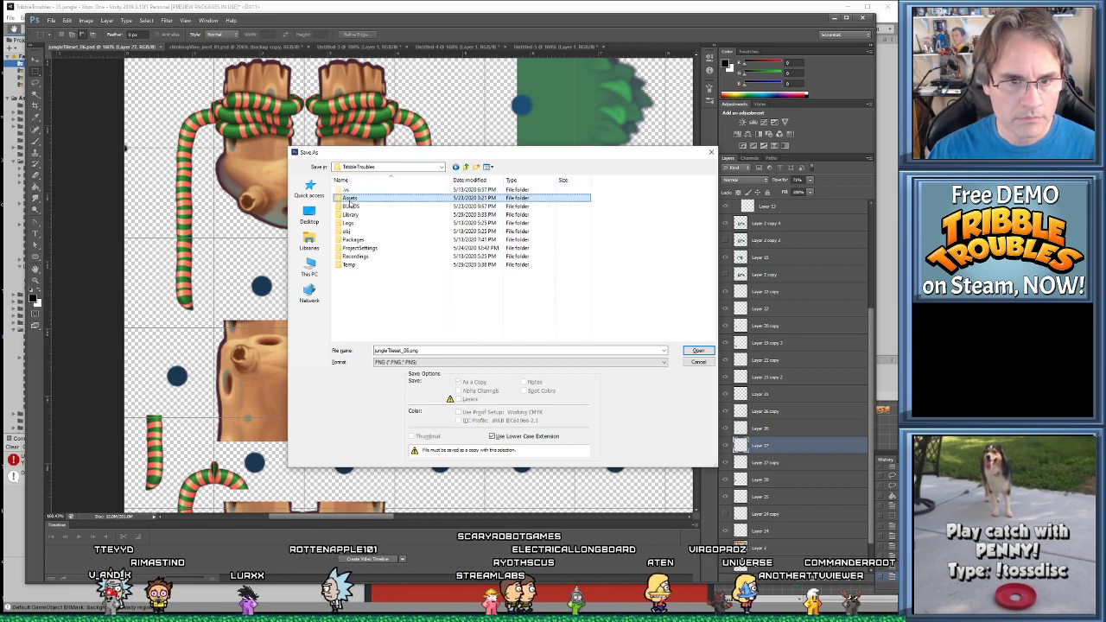
double_click(350, 198)
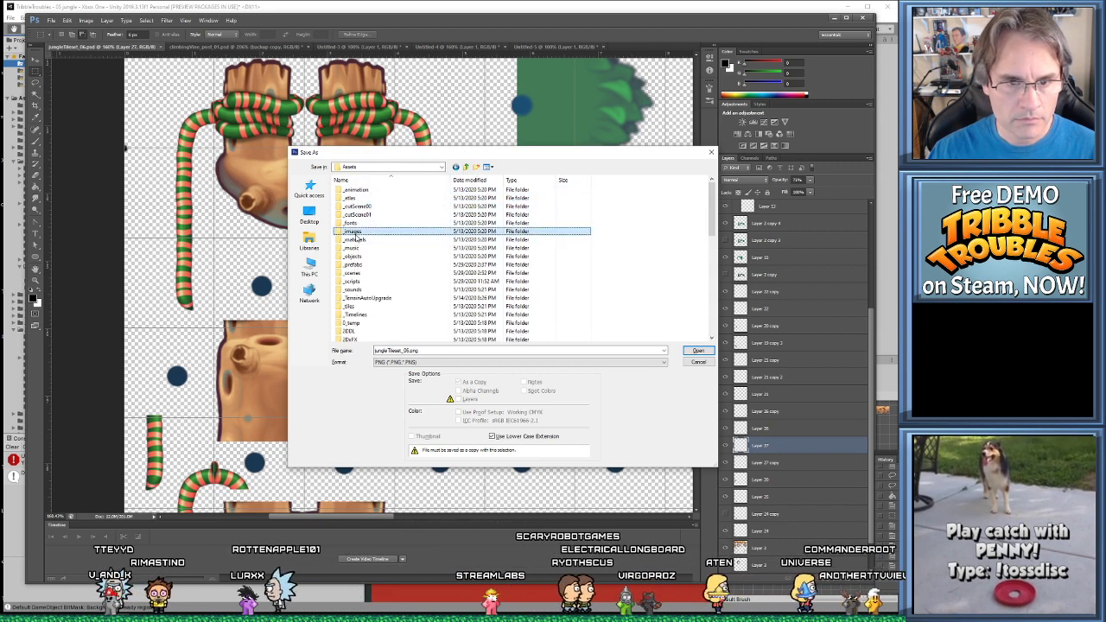
double_click(354, 231)
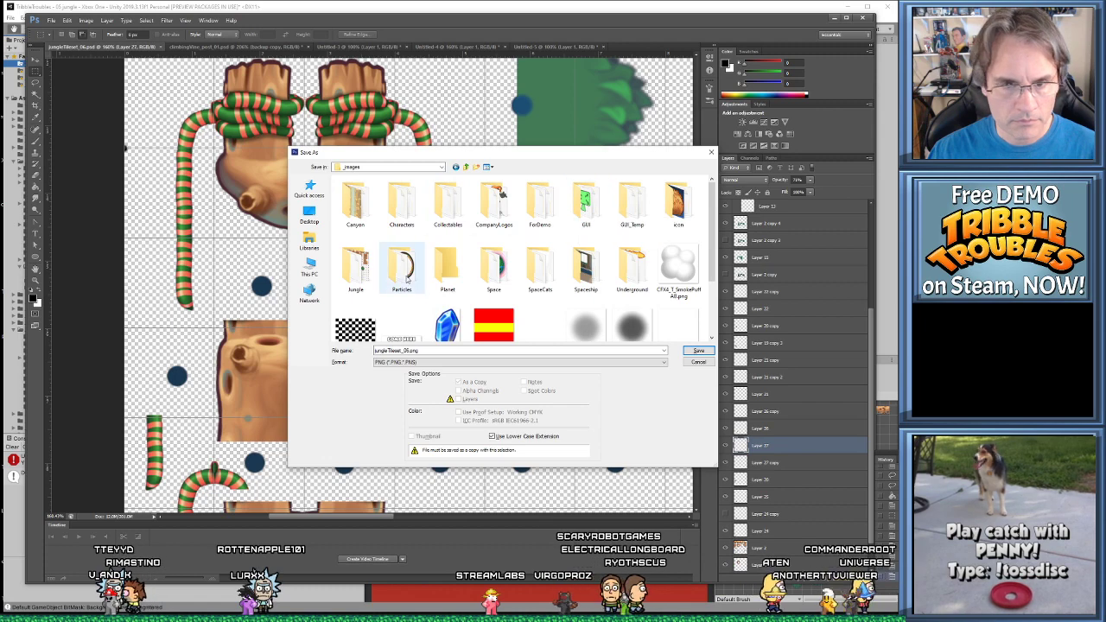
double_click(355, 267)
double_click(584, 201)
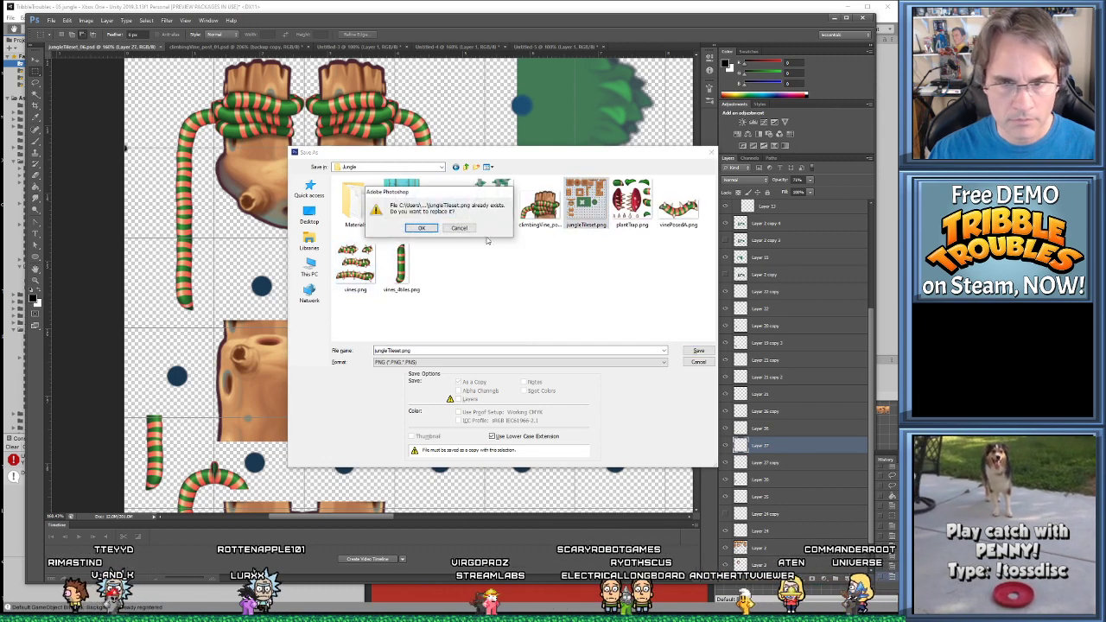
left_click(418, 228)
key("Return")
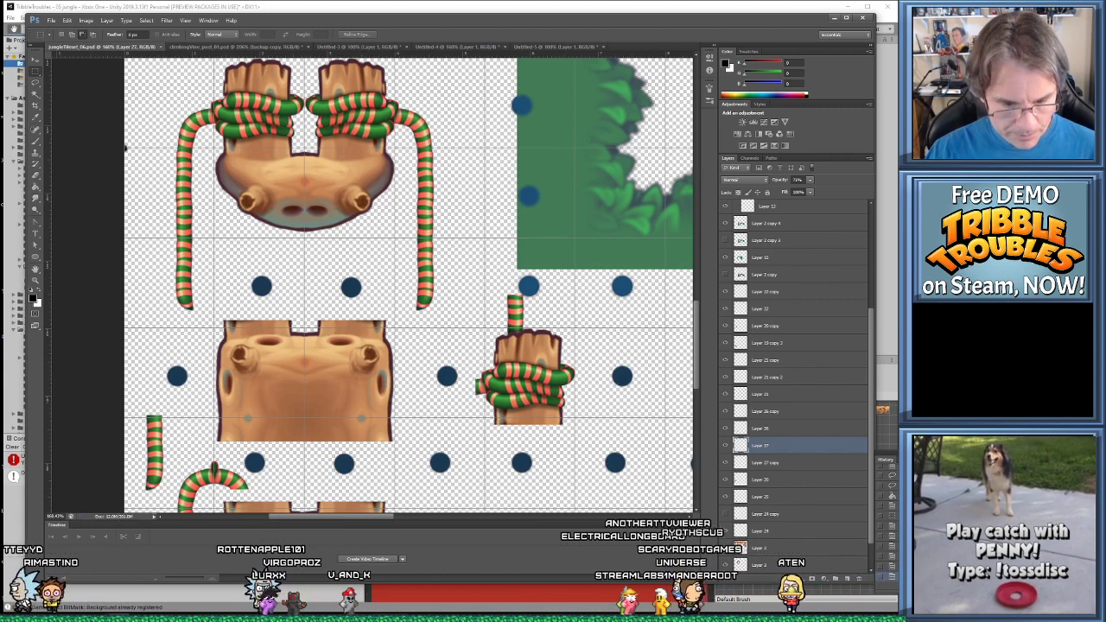
key("alt+Tab")
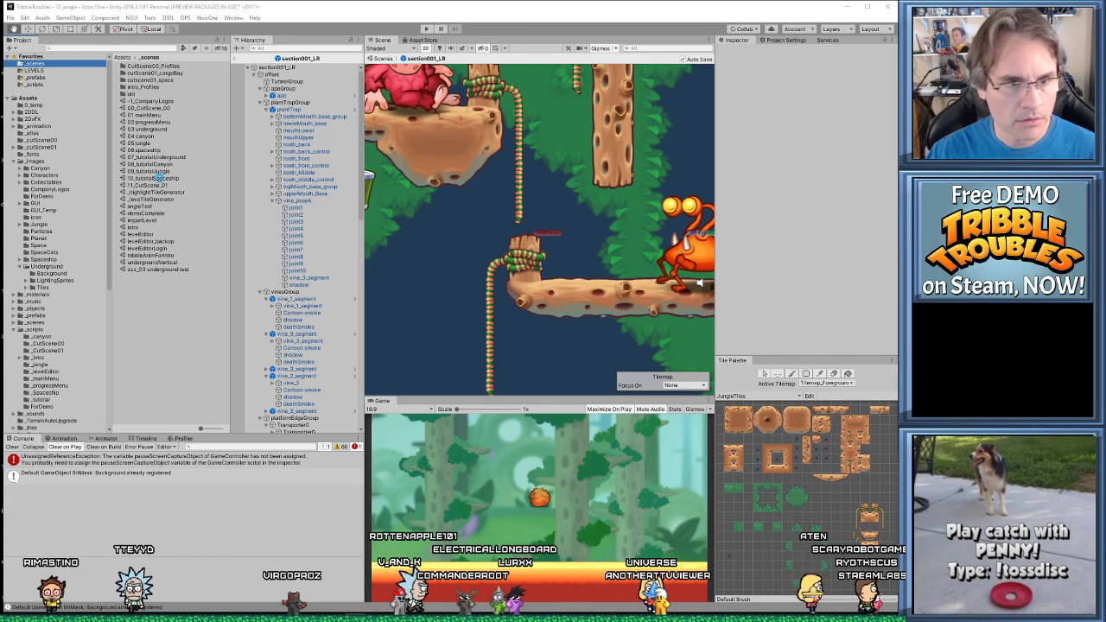
Select jungleTileset in Assets/_images/Jungle and scroll to the new jungleTileset_196 sprite
left_click(58, 162)
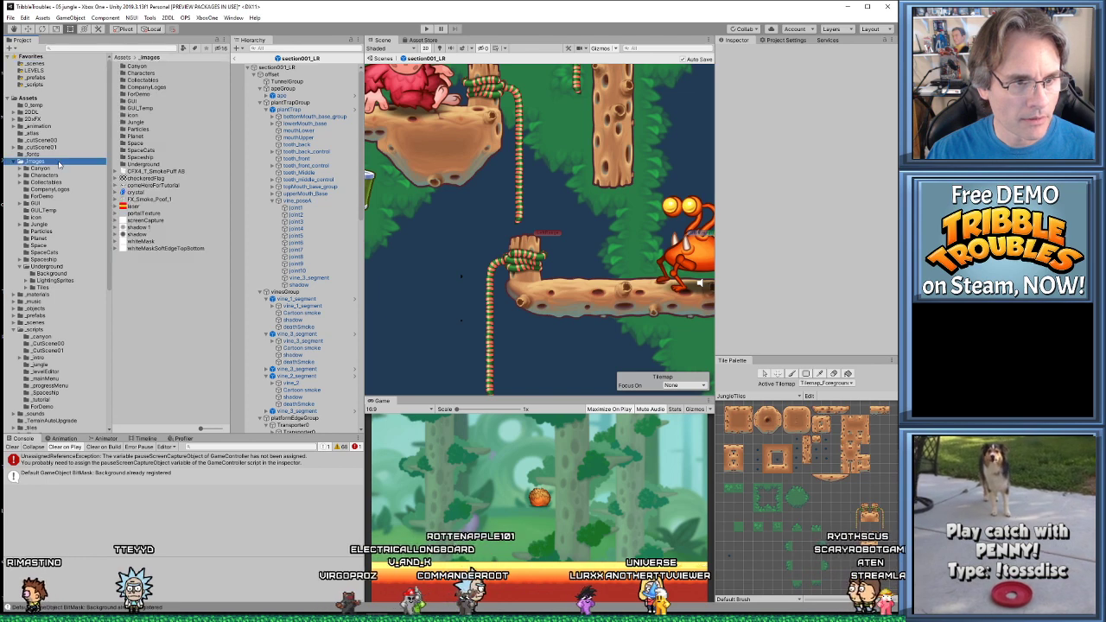
double_click(138, 123)
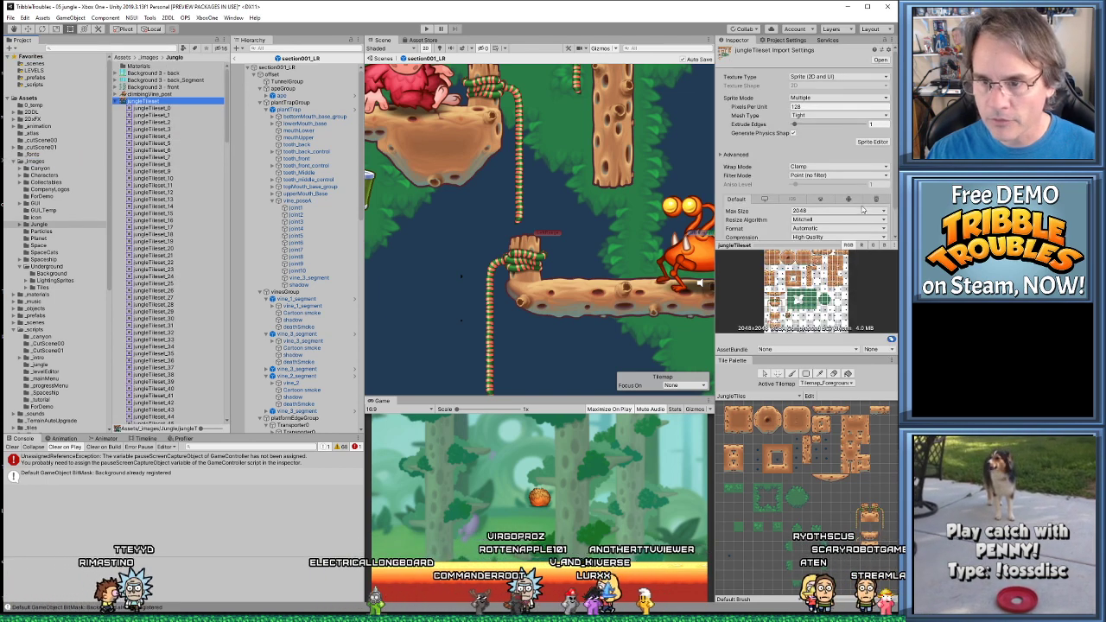
left_click(873, 141)
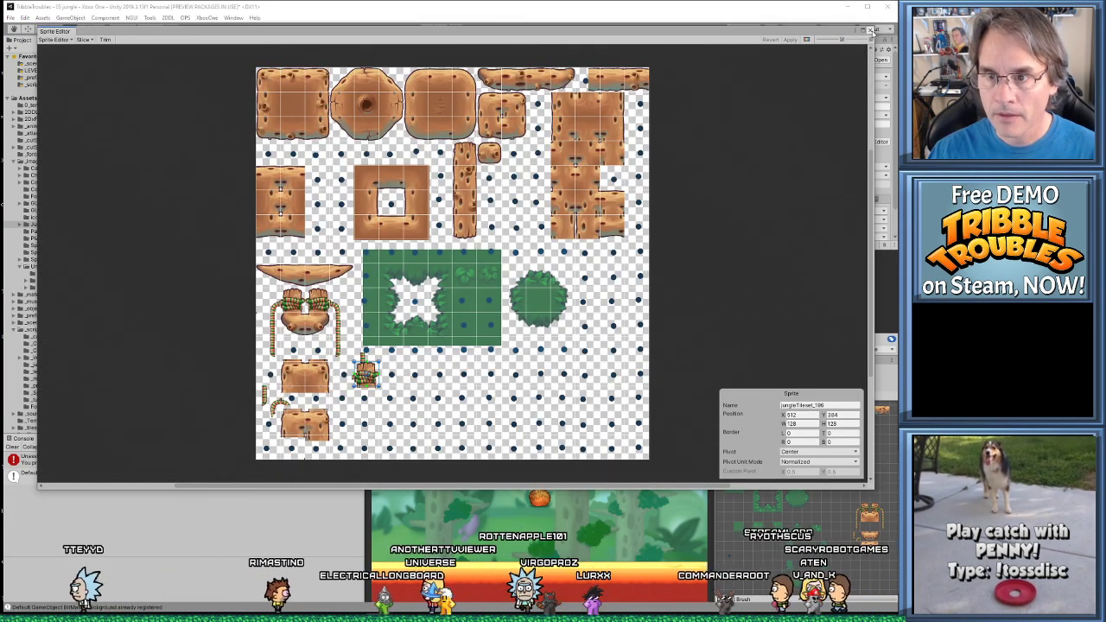
left_click(870, 29)
scroll(834, 499, "up", 3)
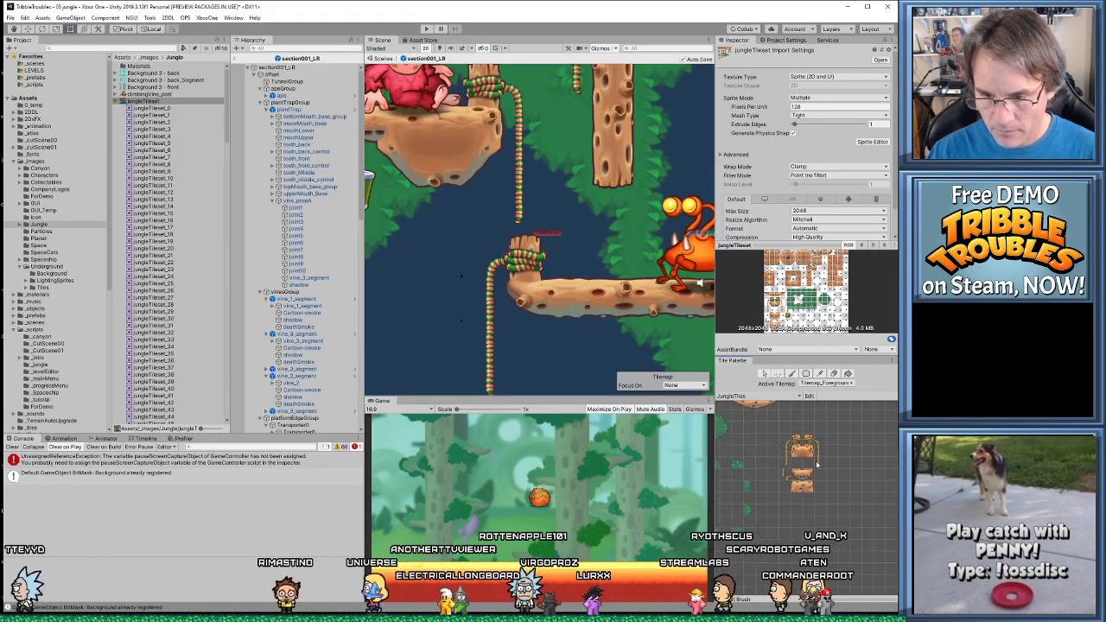
scroll(189, 320, "down", 15)
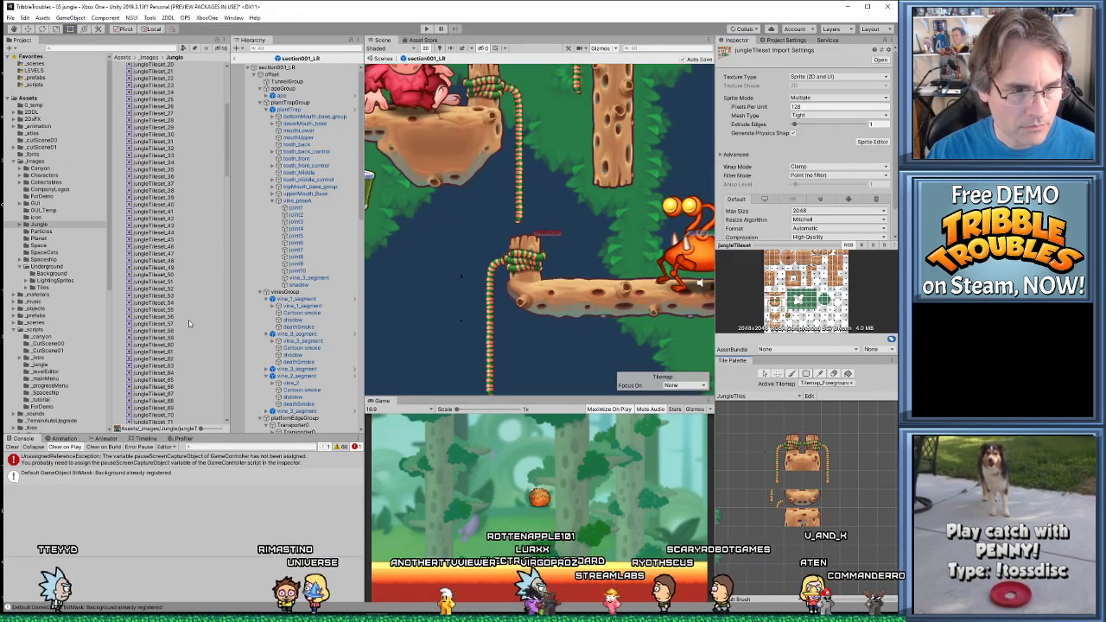
scroll(186, 348, "down", 2)
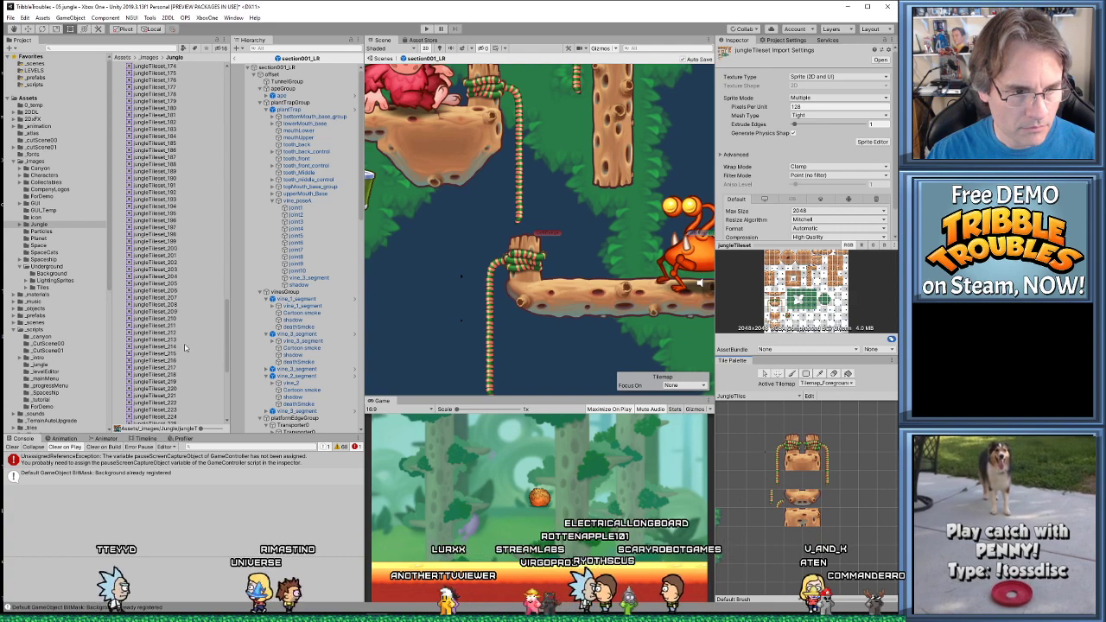
Drag the vine-post sprite into the palette, saving it in Assets/_tiles/Jungle/jungleTilesPalette
left_click_drag(158, 220, 846, 501)
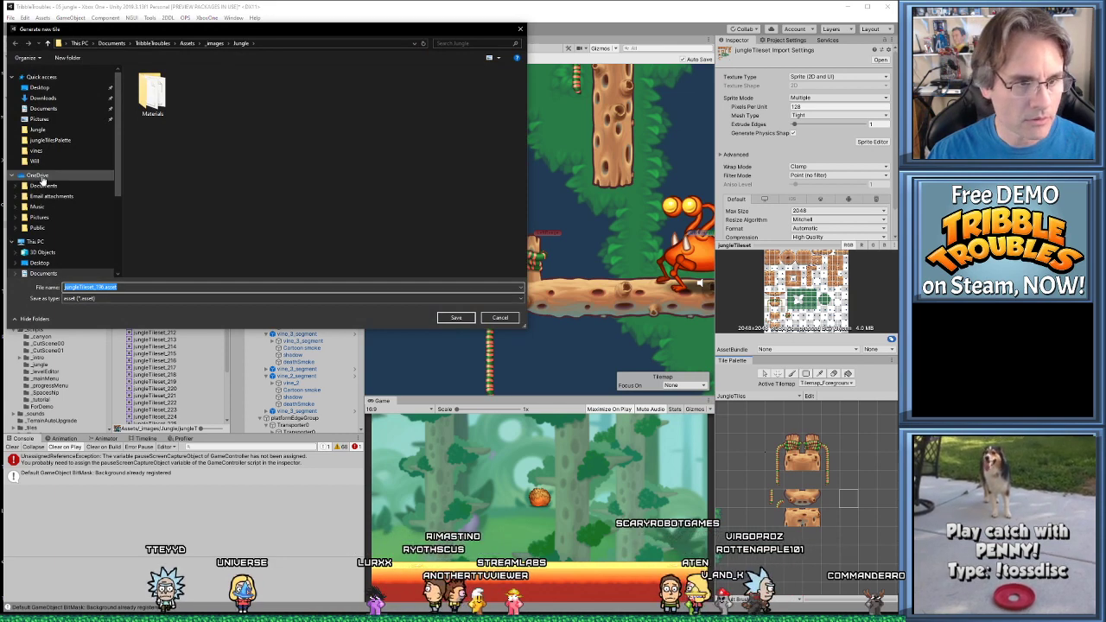
left_click(187, 43)
left_click(147, 159)
scroll(173, 172, "down", 10)
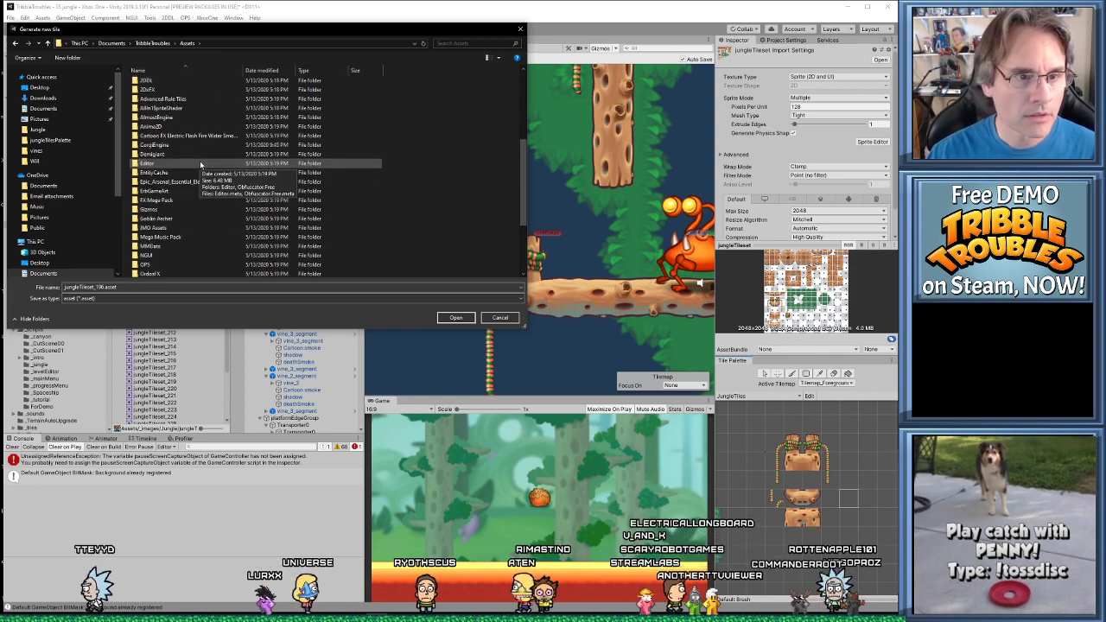
scroll(200, 162, "up", 10)
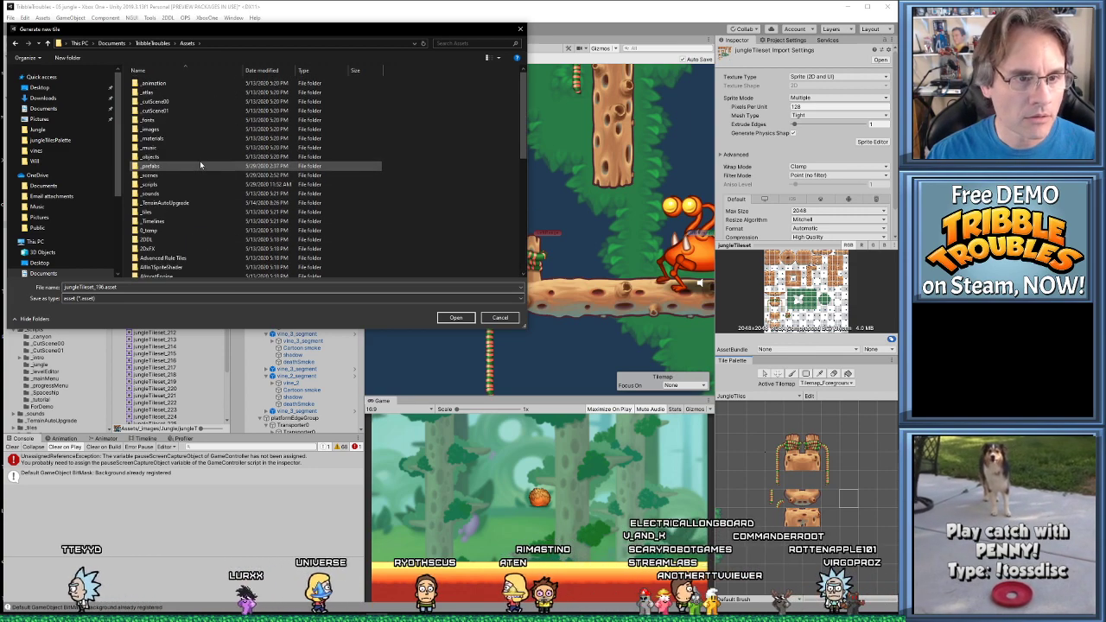
double_click(149, 211)
double_click(151, 92)
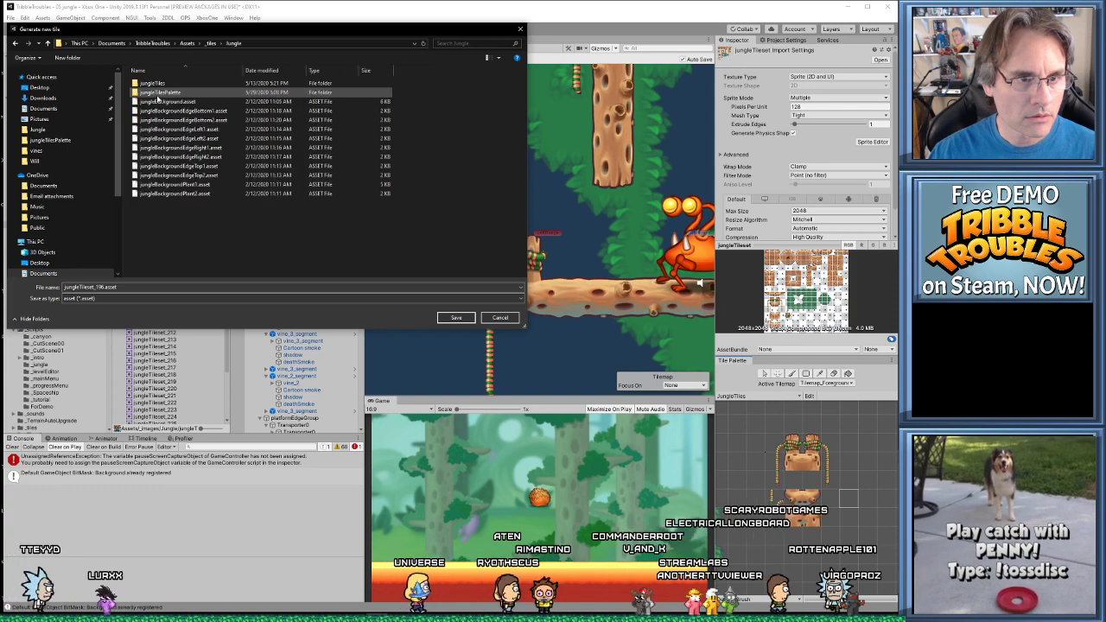
double_click(169, 93)
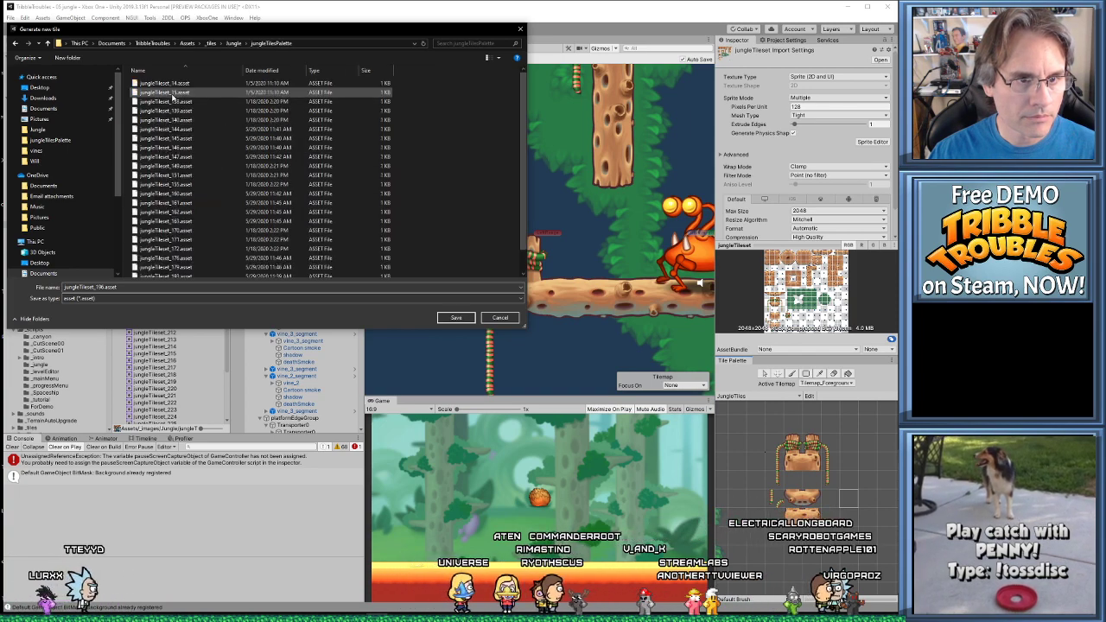
left_click(455, 318)
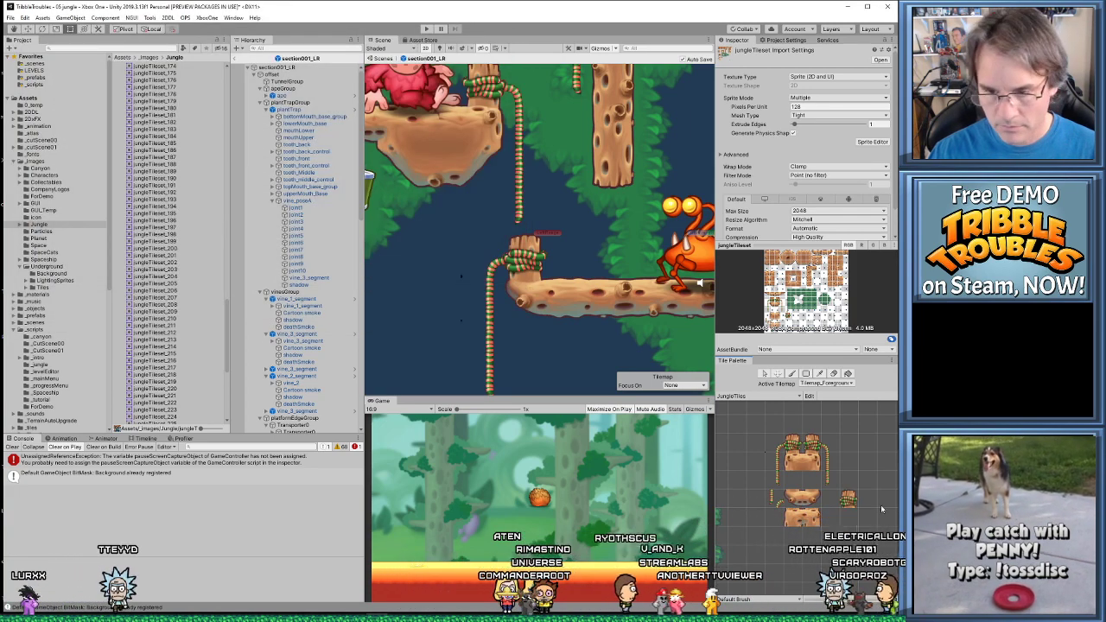
Paint the new vine-post tile next to the platform stump
left_click(851, 500)
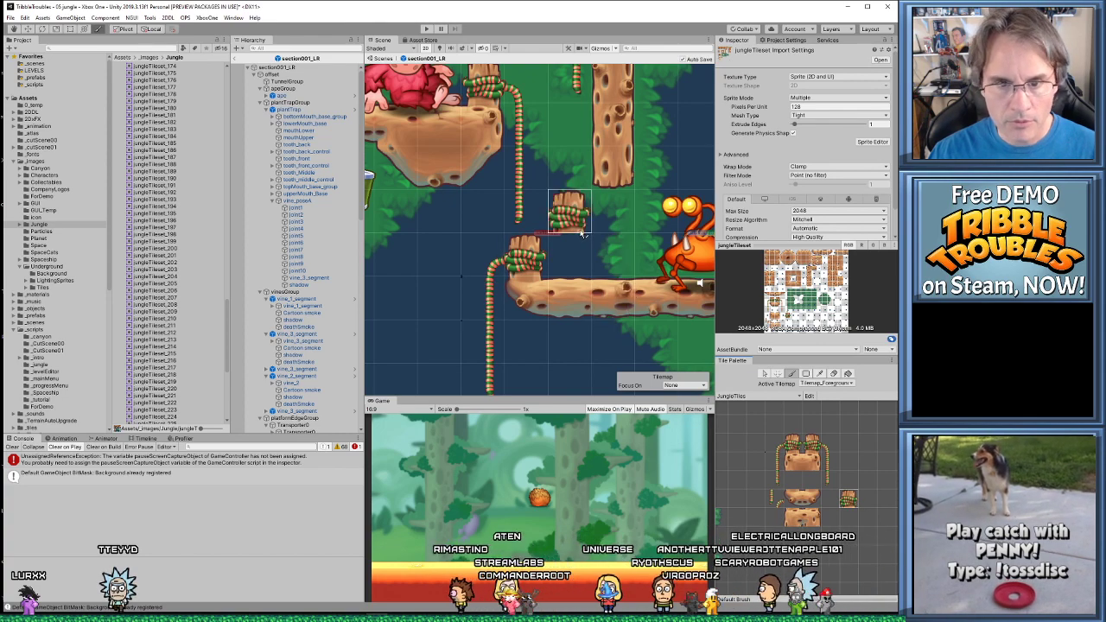
left_click(533, 251)
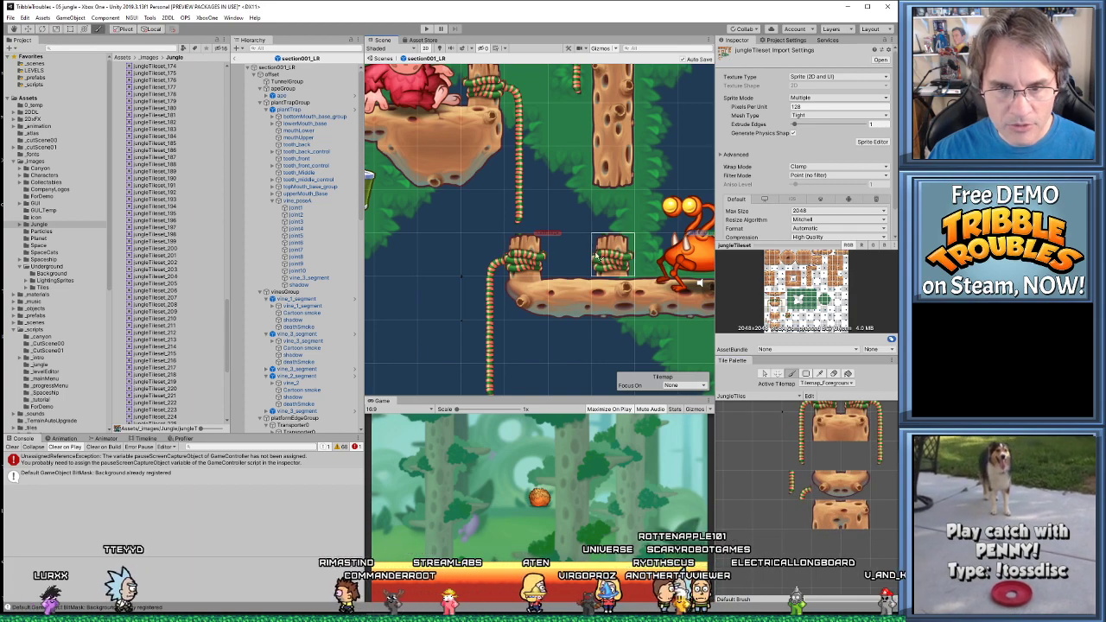
scroll(605, 250, "up", 4)
scroll(577, 240, "down", 2)
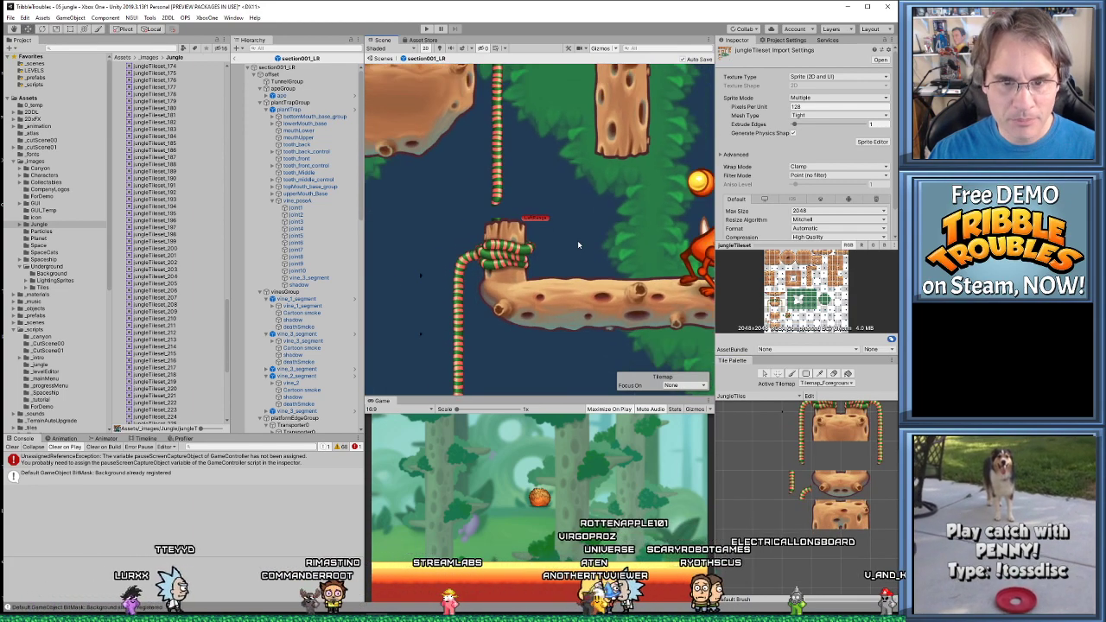
Reselect Tilemap_Vines, pick the plain vine tile, clear the selection, and start Play mode
left_click(498, 146)
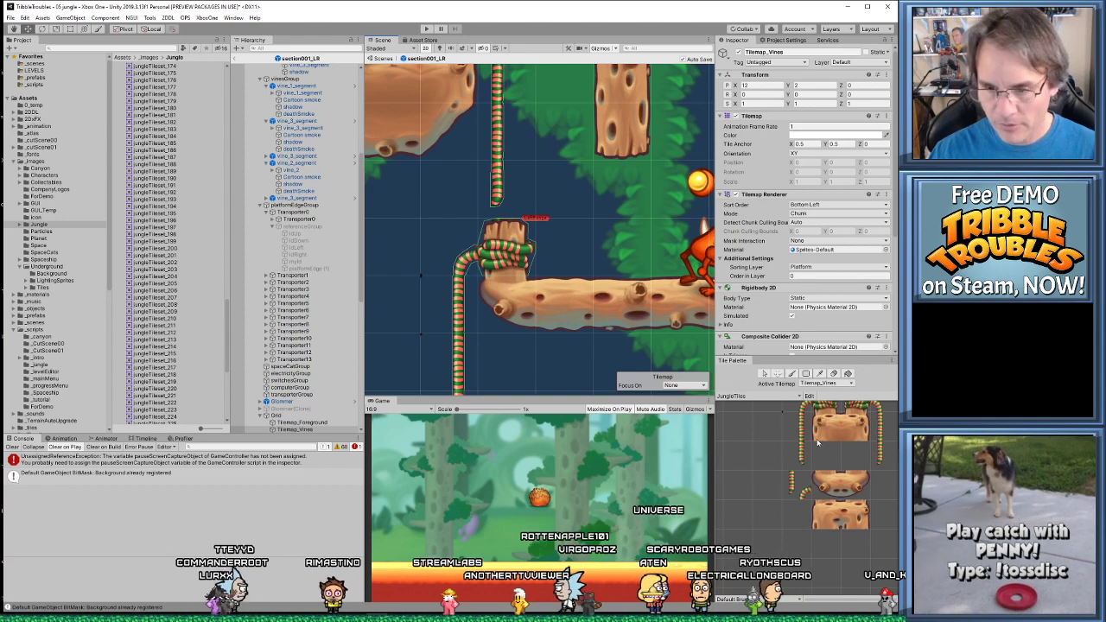
scroll(540, 284, "down", 1)
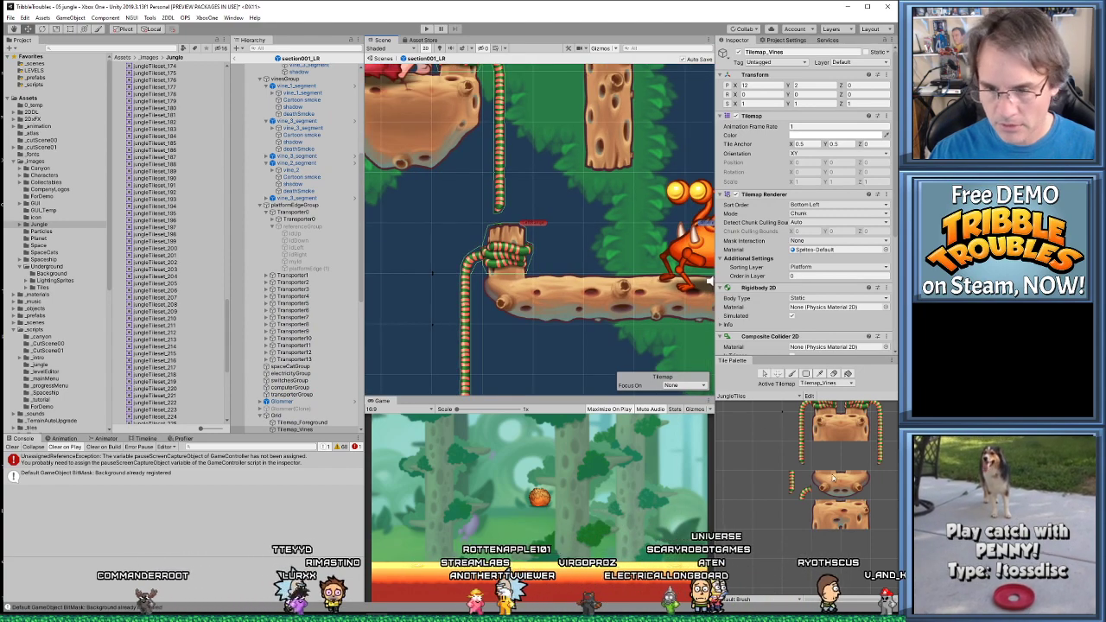
left_click(880, 432)
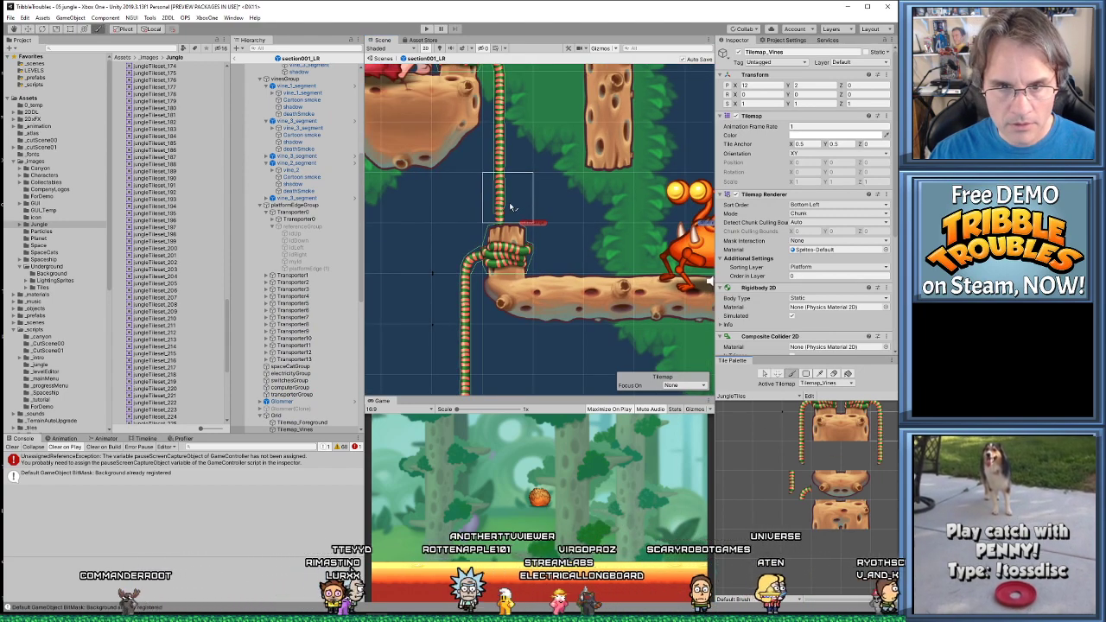
key("Up")
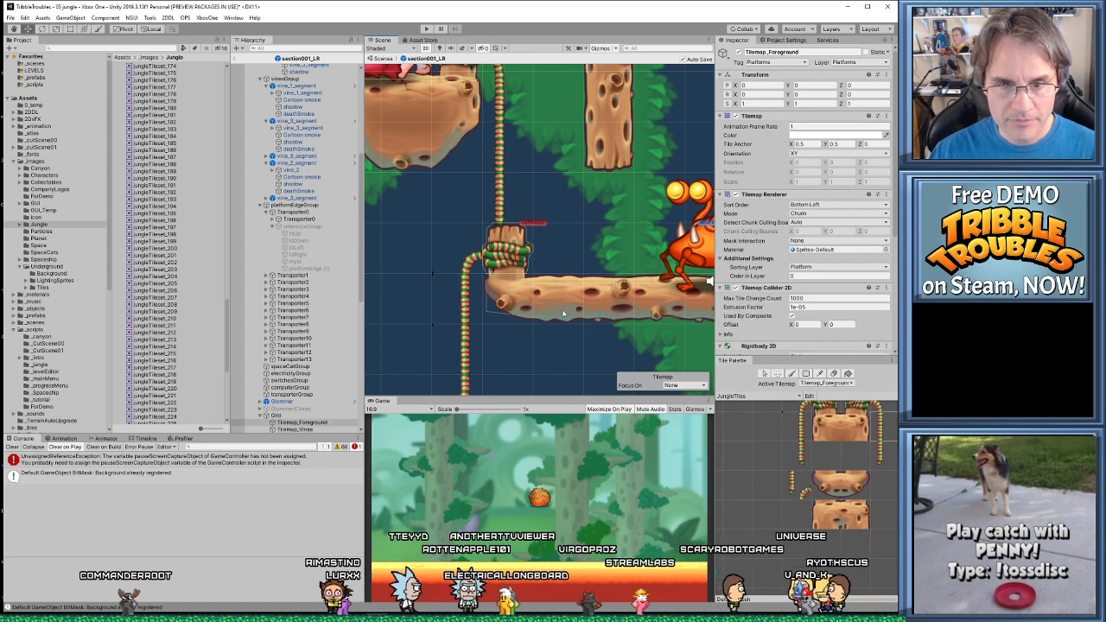
left_click(541, 364)
left_click(510, 240)
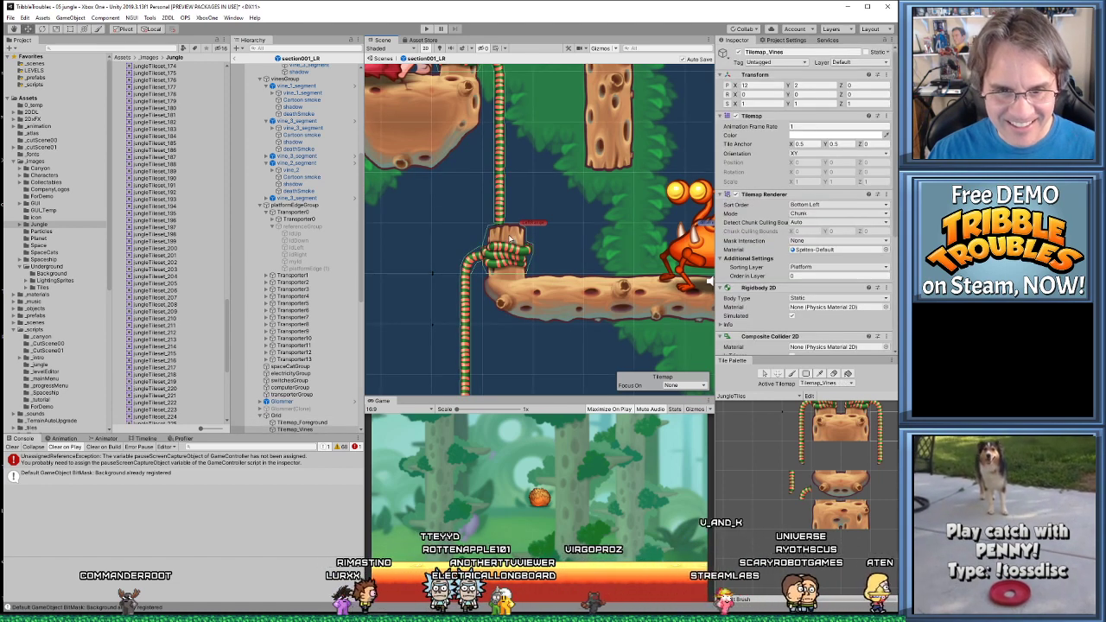
left_click(427, 30)
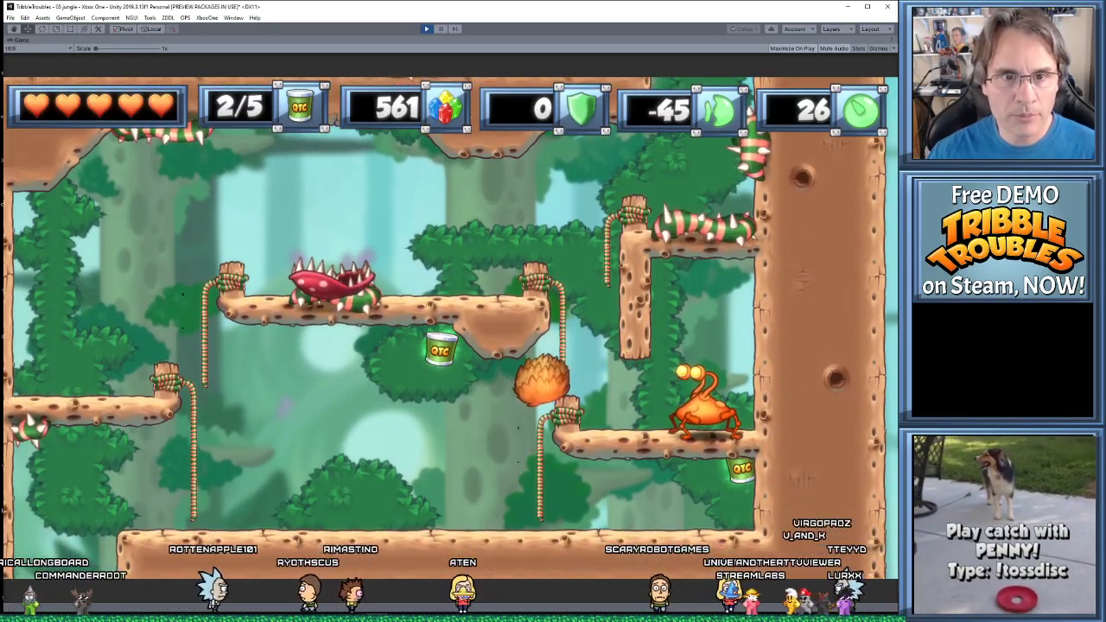
Stop Play mode after watching the vine post in game
left_click(426, 29)
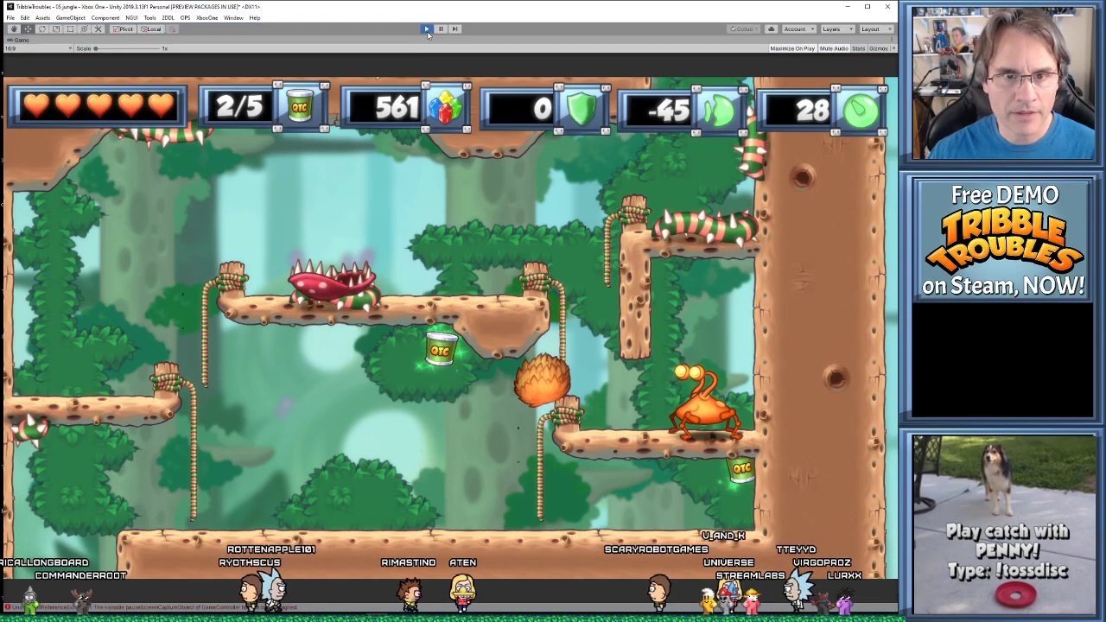
scroll(543, 281, "up", 1)
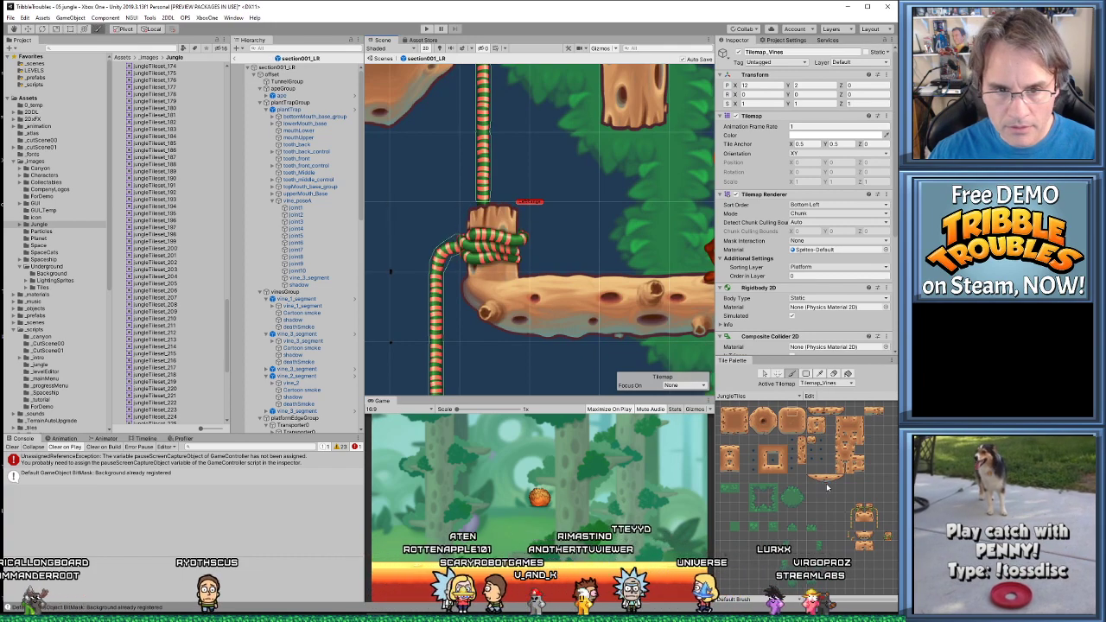
Switch Active Tilemap to Tilemap_Foreground and back to Tilemap_Vines, then playtest again
left_click(828, 383)
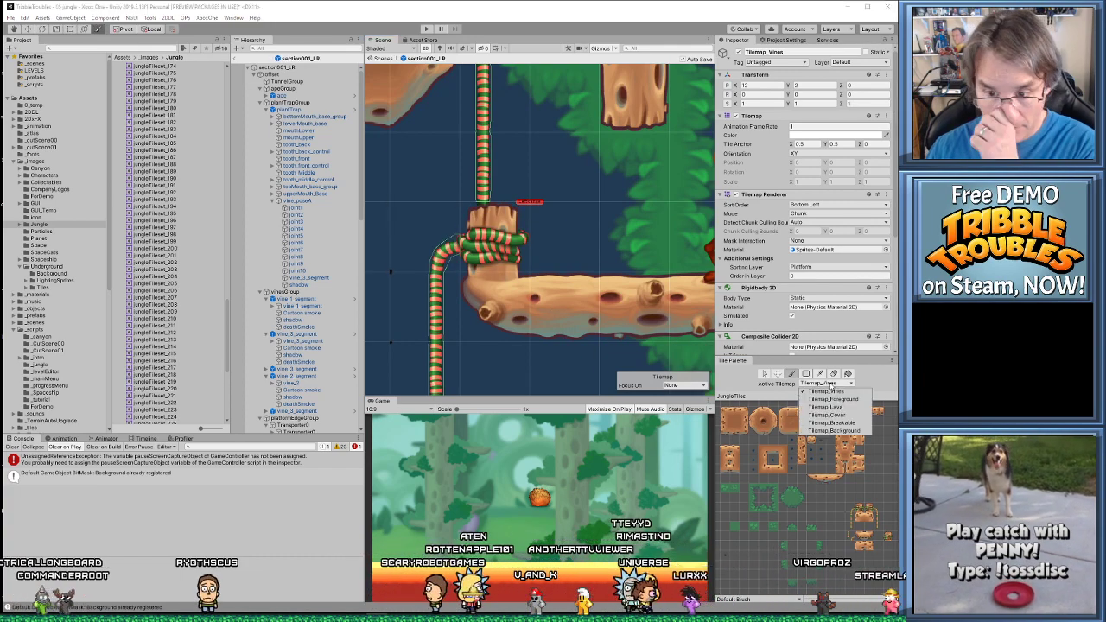
left_click(832, 399)
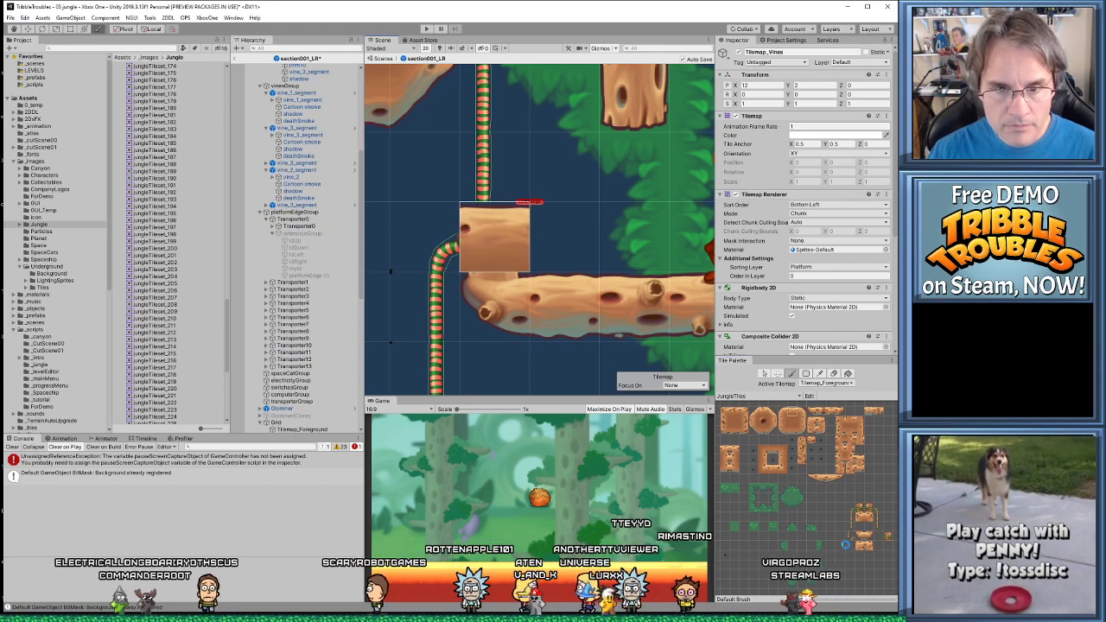
left_click(826, 383)
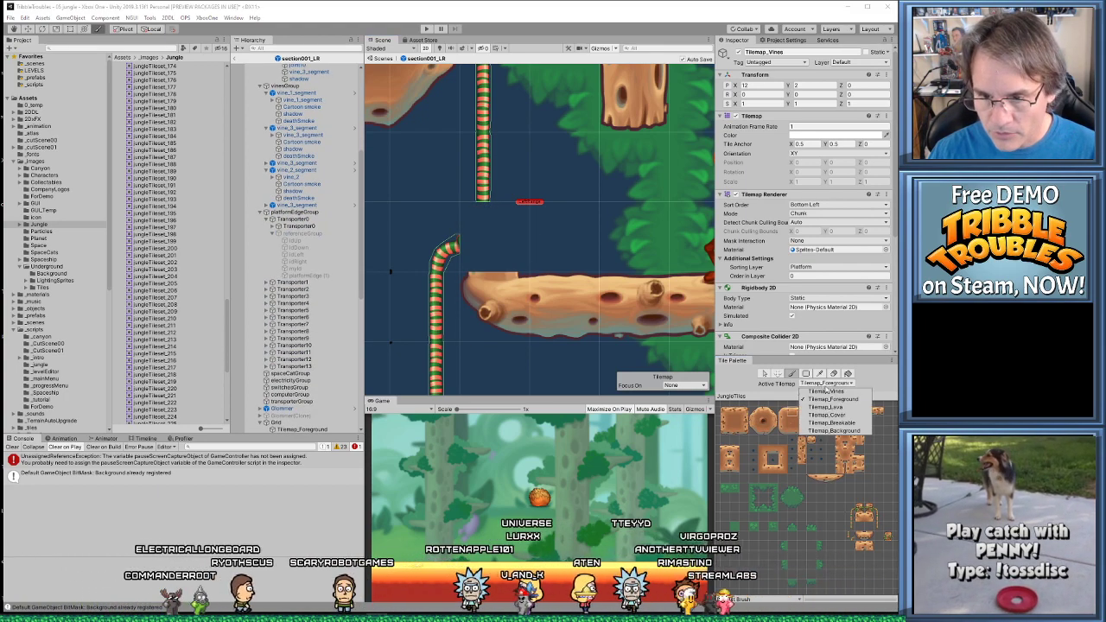
left_click(826, 390)
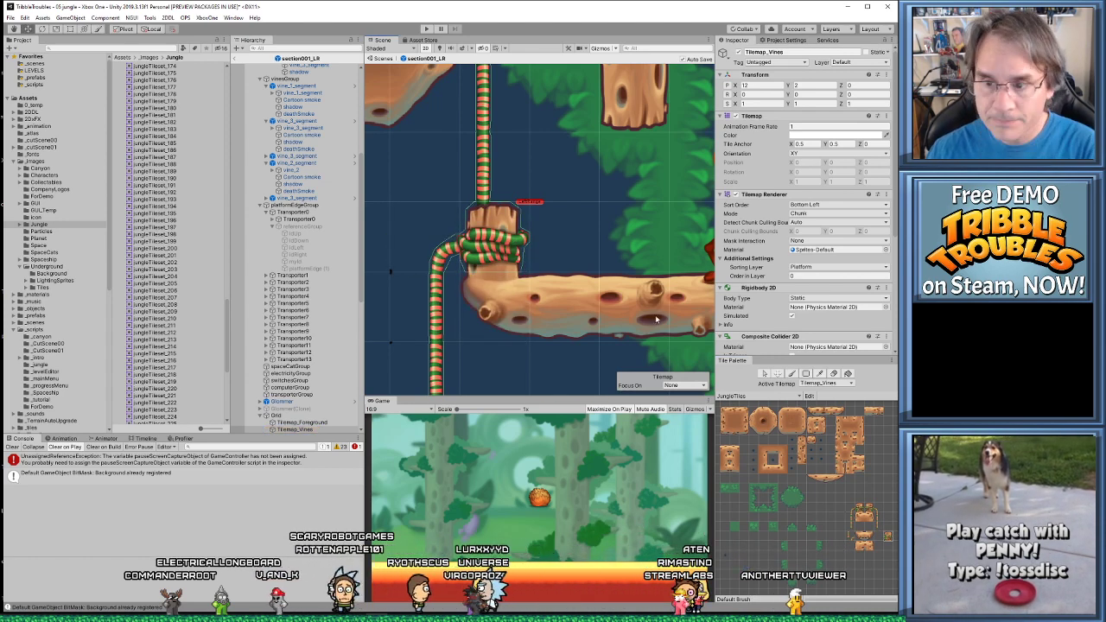
left_click(425, 29)
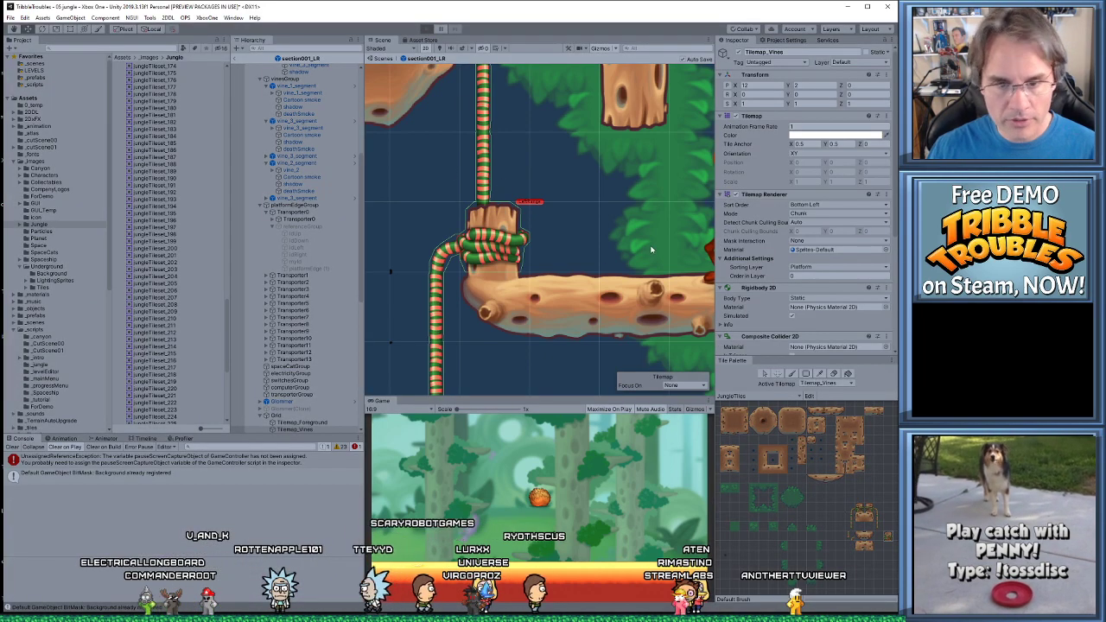
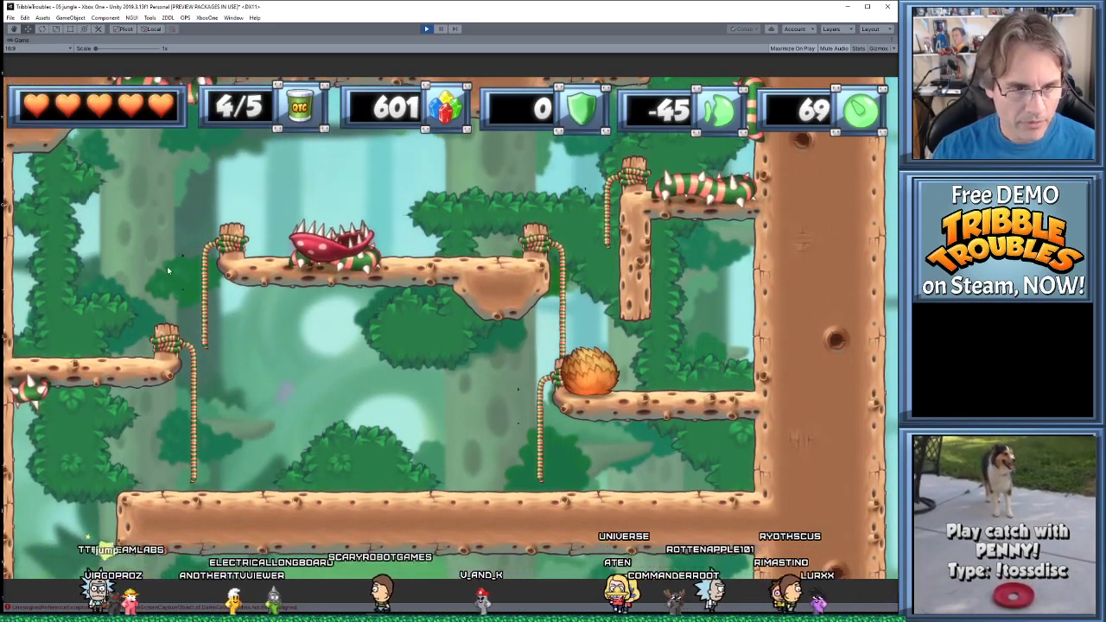
End the jungle-level play-test and switch to the tileset PSD in Photoshop
key("ctrl+p")
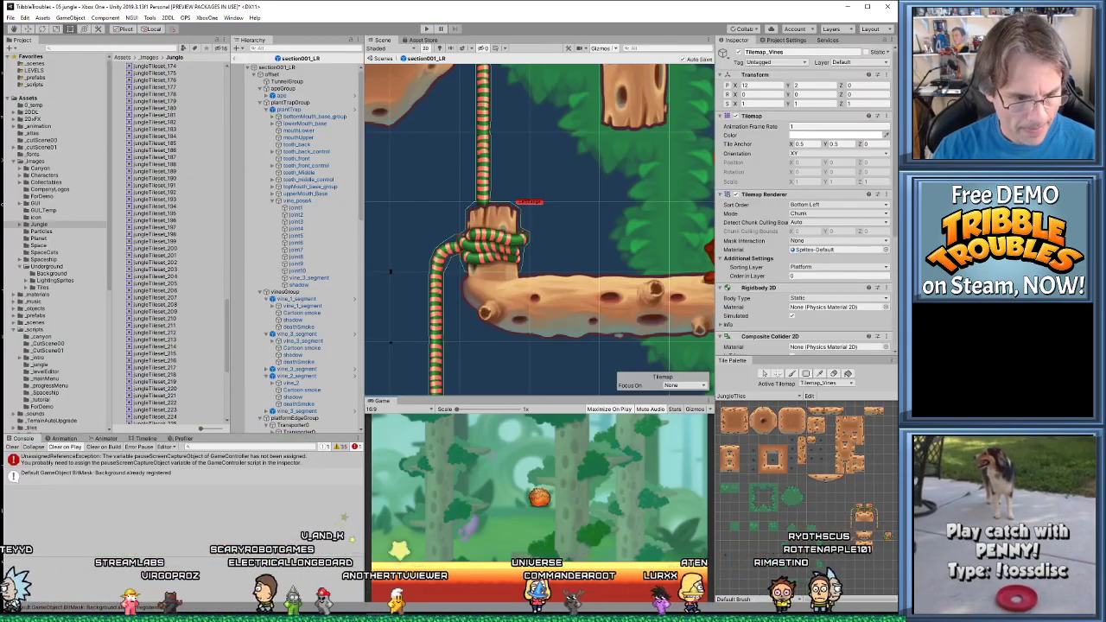
key("alt+Tab")
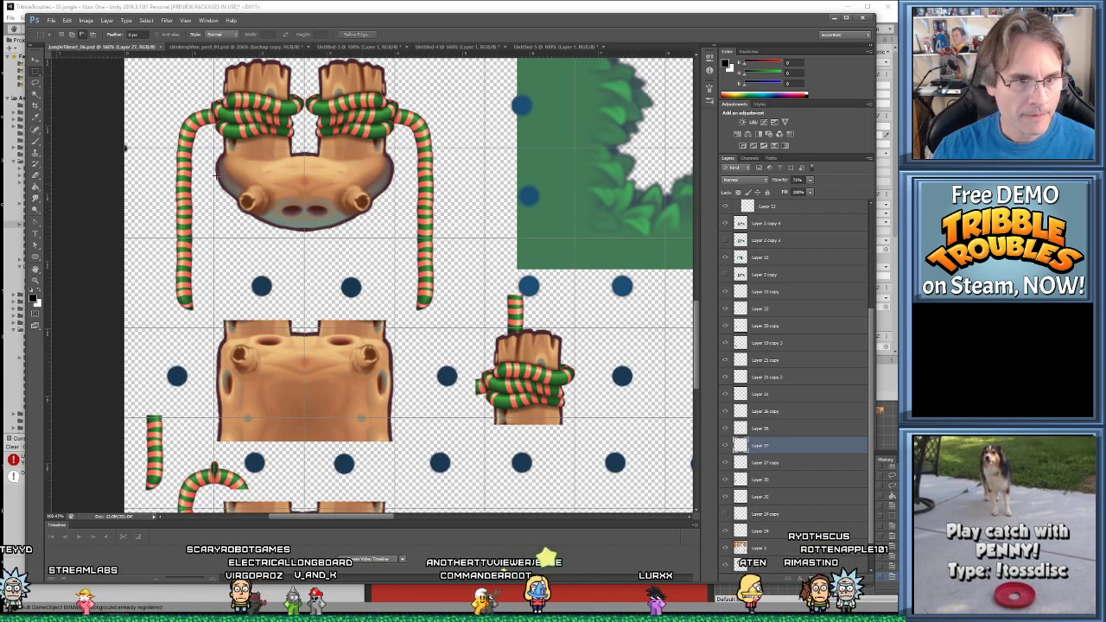
Select a tile on another tile layer, then zoom out to review the whole tileset sheet
left_click(125, 152)
key("m")
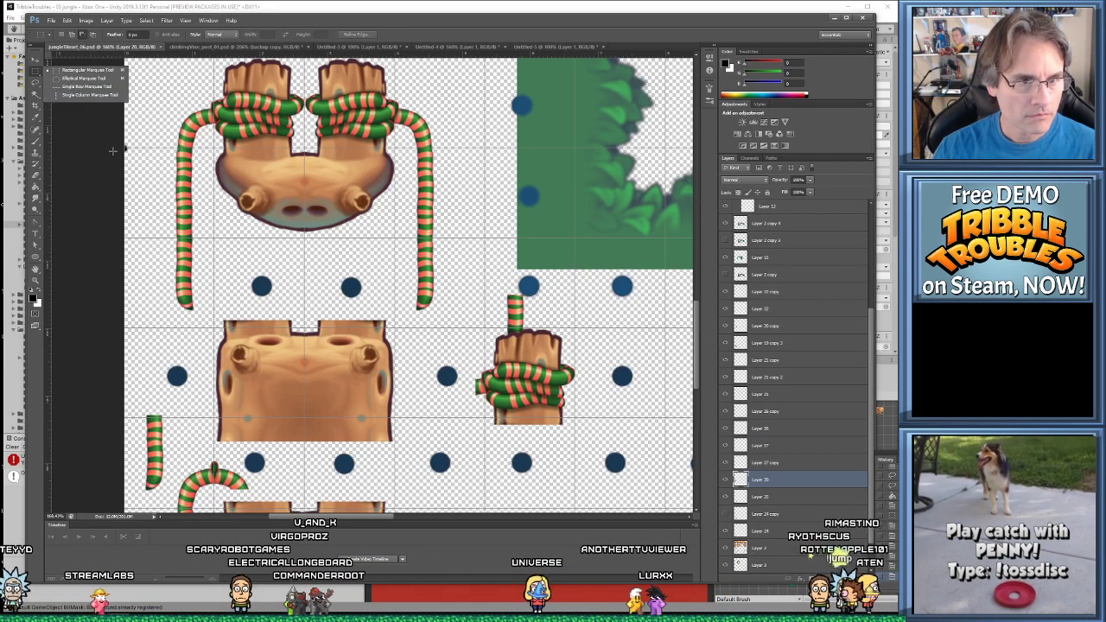
left_click_drag(125, 155, 115, 142)
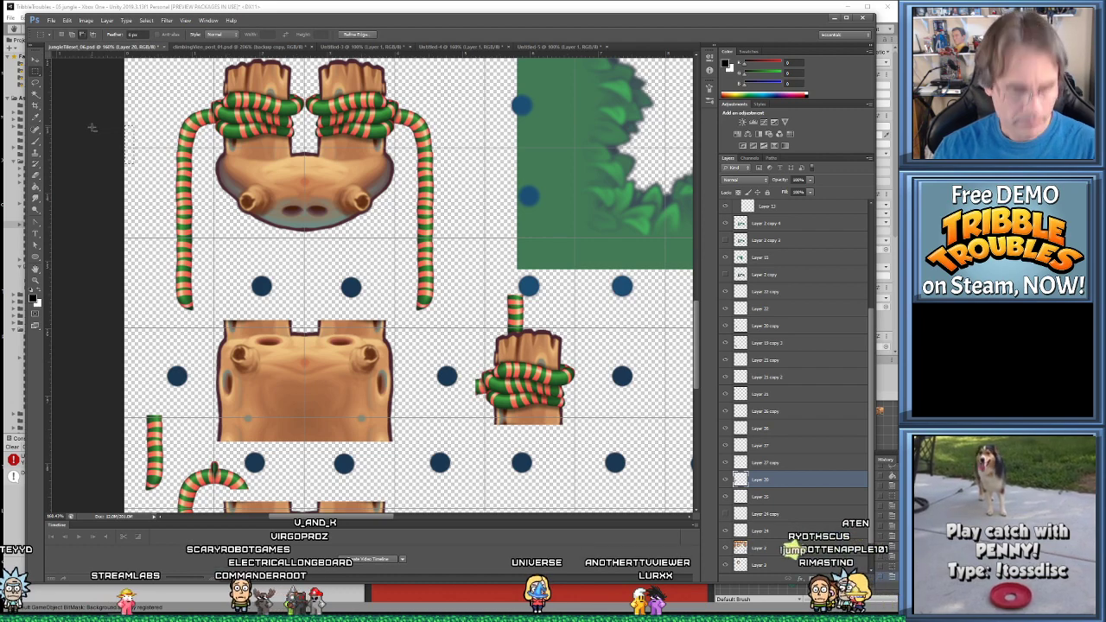
scroll(491, 373, "down", 5, "alt")
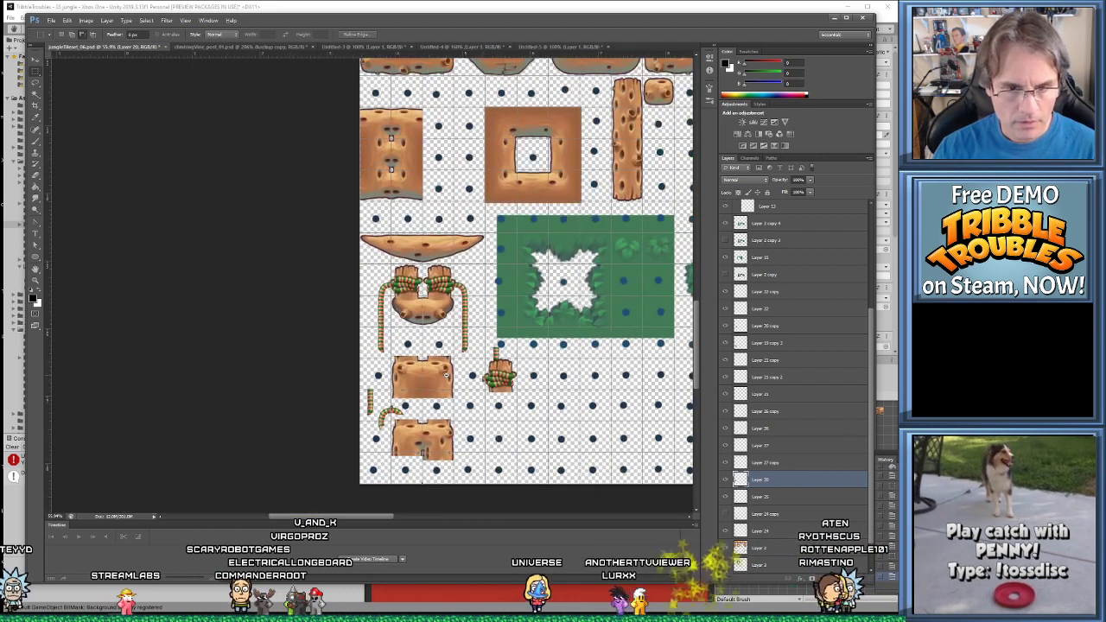
scroll(447, 375, "up", 2, "alt")
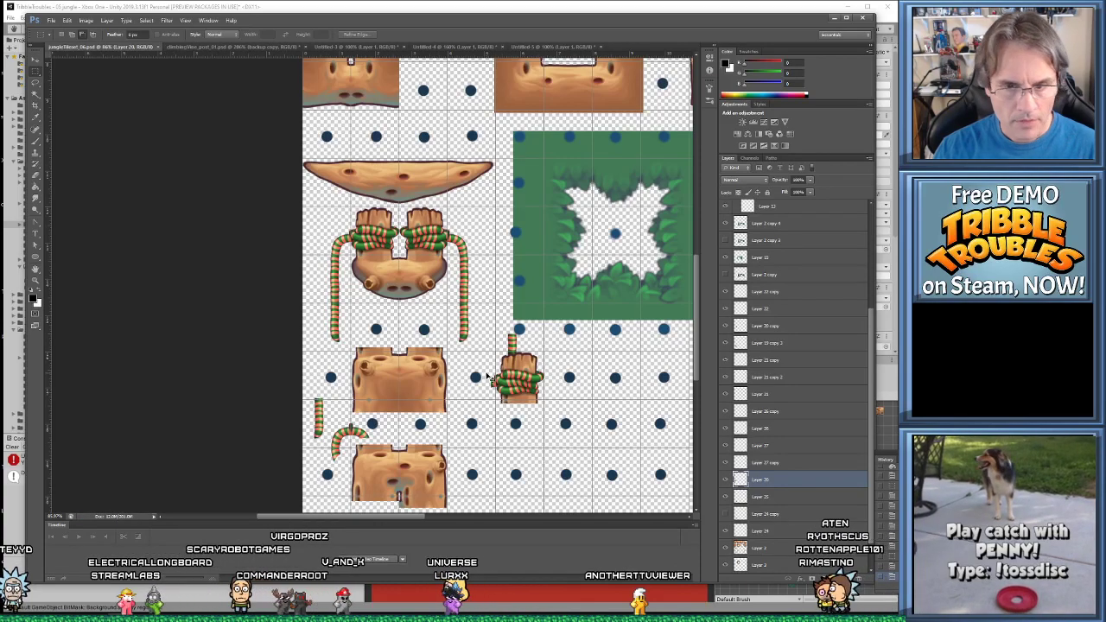
scroll(510, 389, "down", 6, "alt")
scroll(375, 347, "up", 3, "alt")
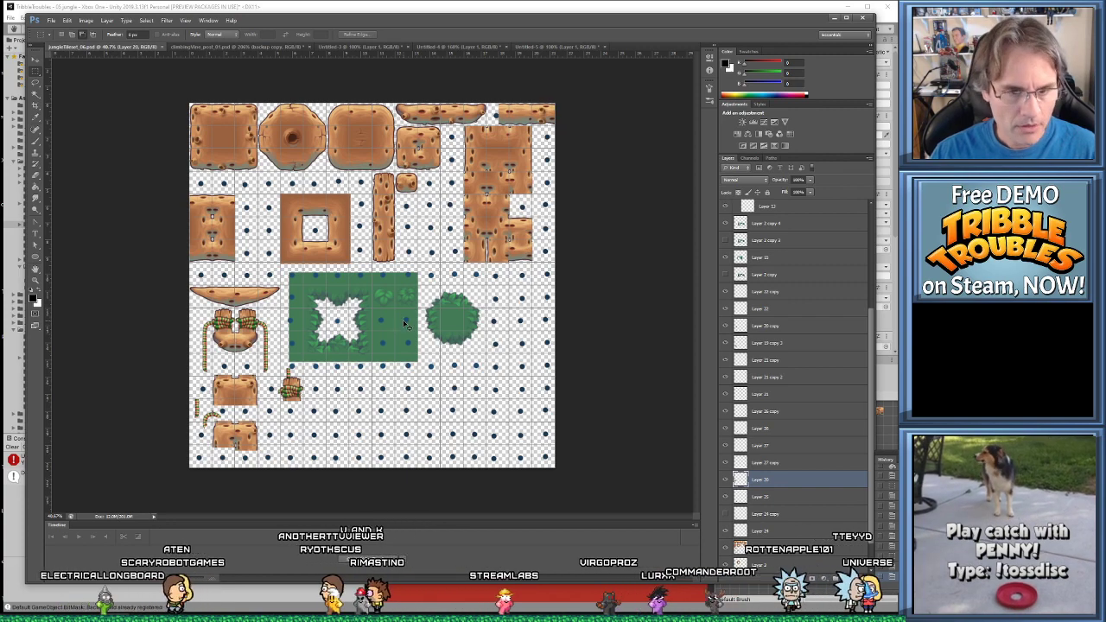
Start saving a PNG copy and browse to the TribbleTroubles project's Assets/_images/Jungle folder
key("ctrl+shift+s")
left_click(406, 361)
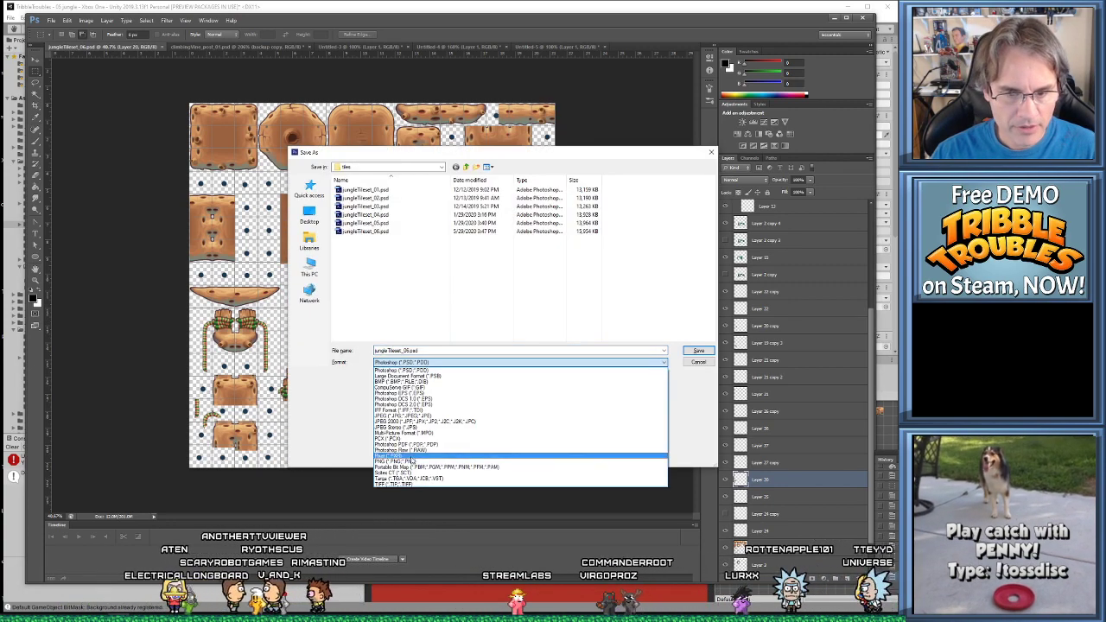
left_click(406, 461)
left_click(309, 268)
double_click(411, 194)
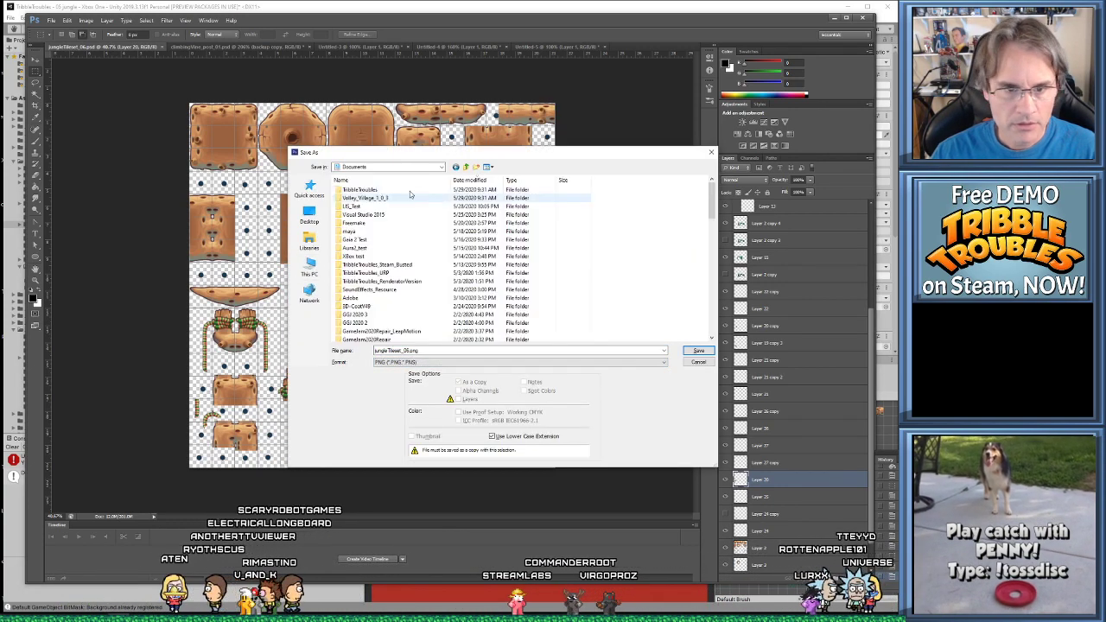
double_click(410, 190)
double_click(356, 197)
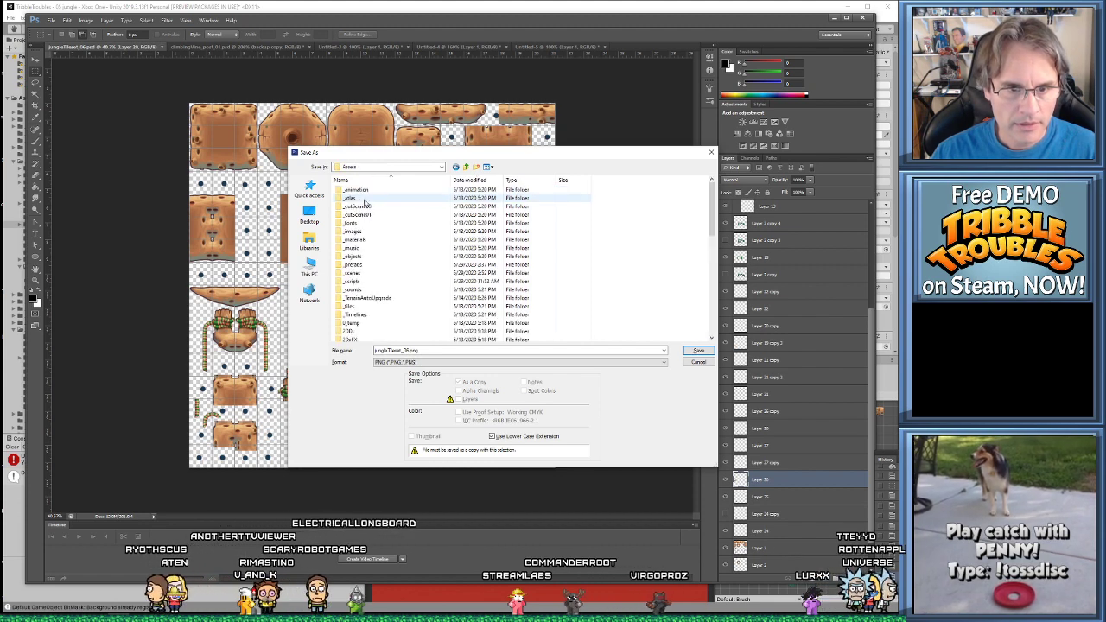
double_click(388, 230)
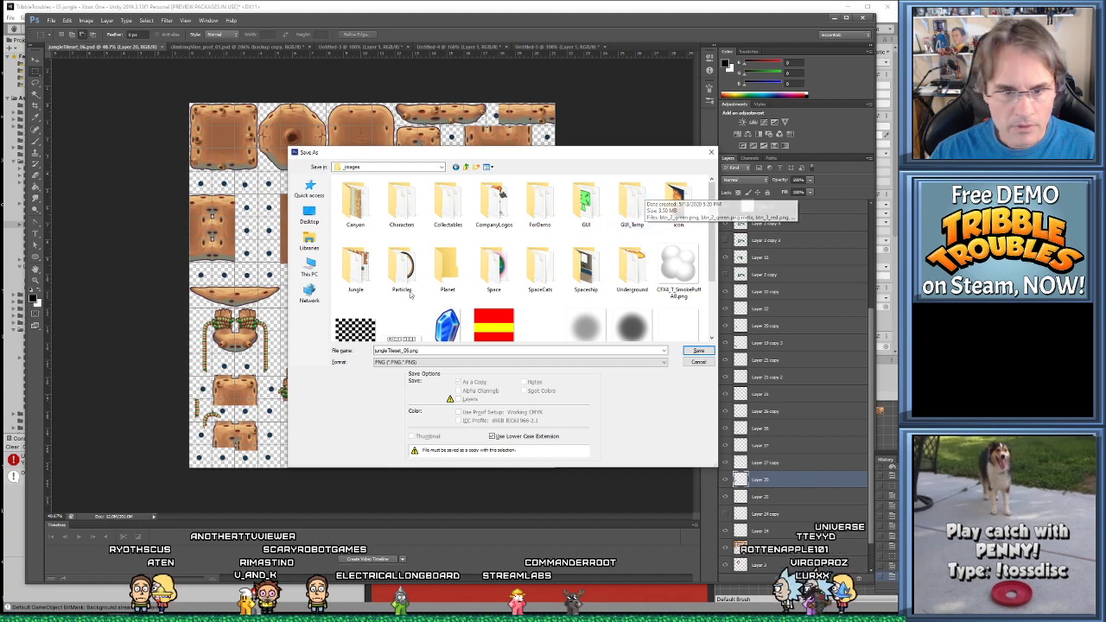
double_click(355, 268)
Overwrite jungleTileset.png there and accept the PNG options
double_click(583, 200)
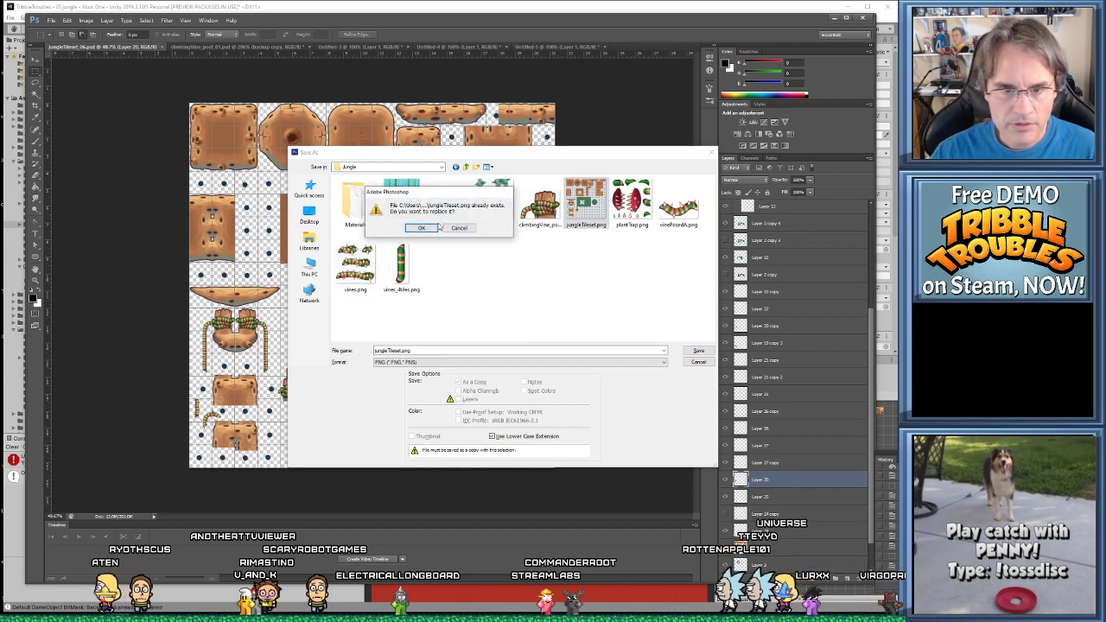
left_click(421, 229)
key("Return")
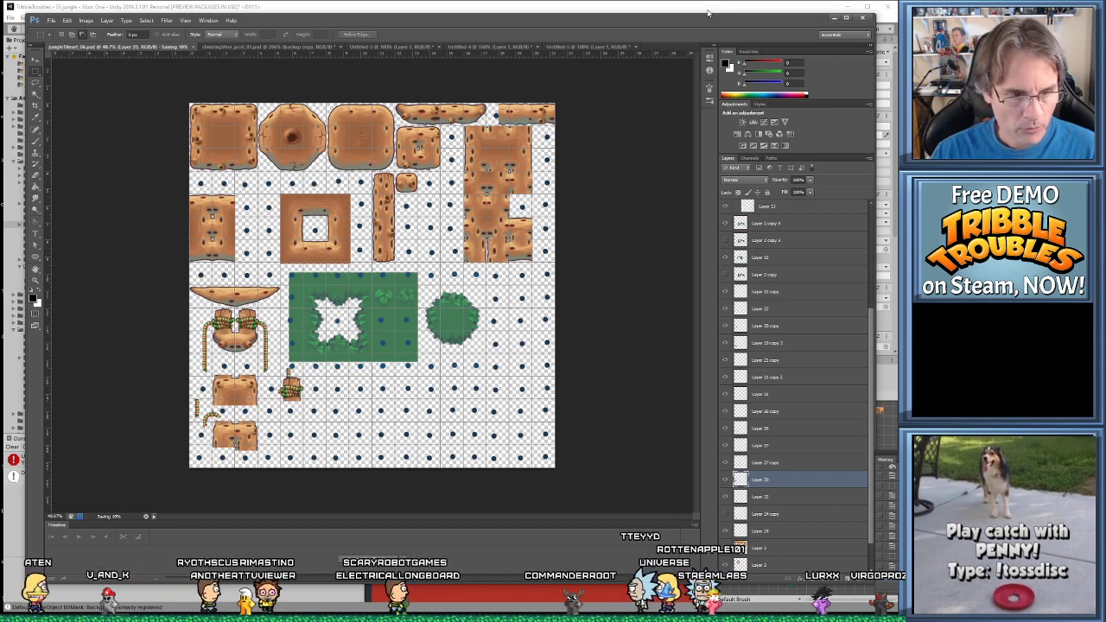
Return to Unity and play the jungle level to test the updated tiles
key("alt+Tab")
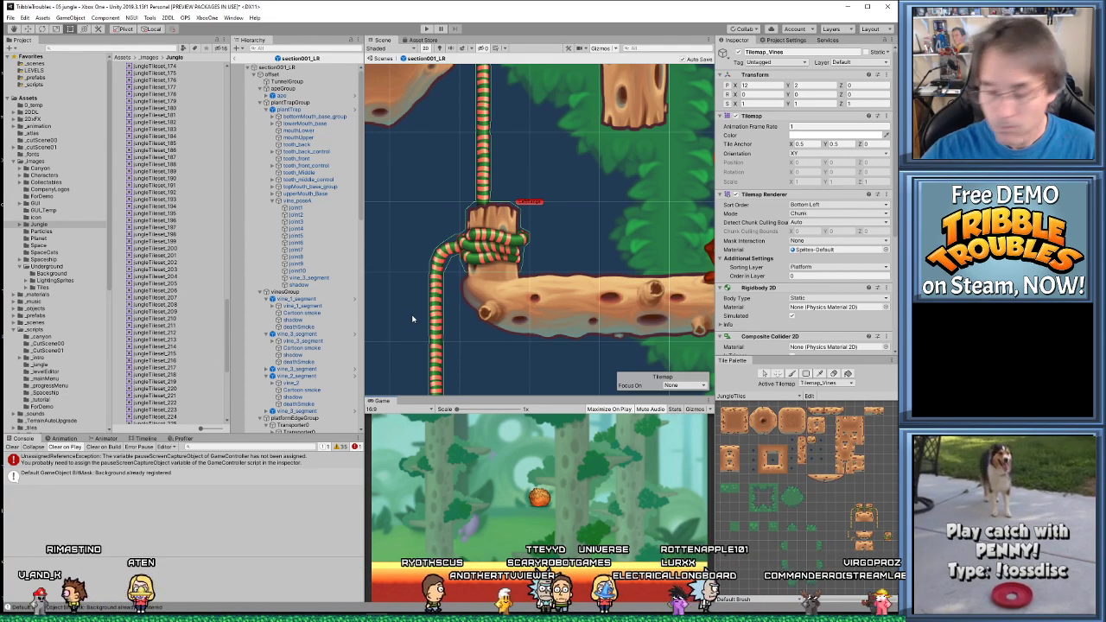
left_click(426, 29)
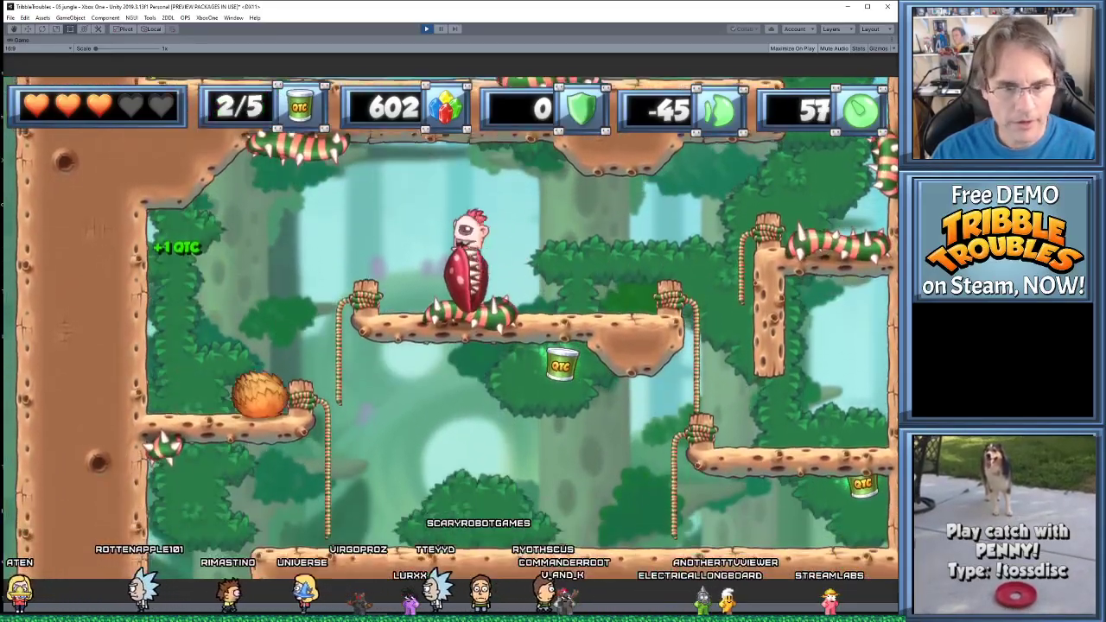
Exit play mode and look over the foreground tilemap near the crab enemy area
left_click(440, 29)
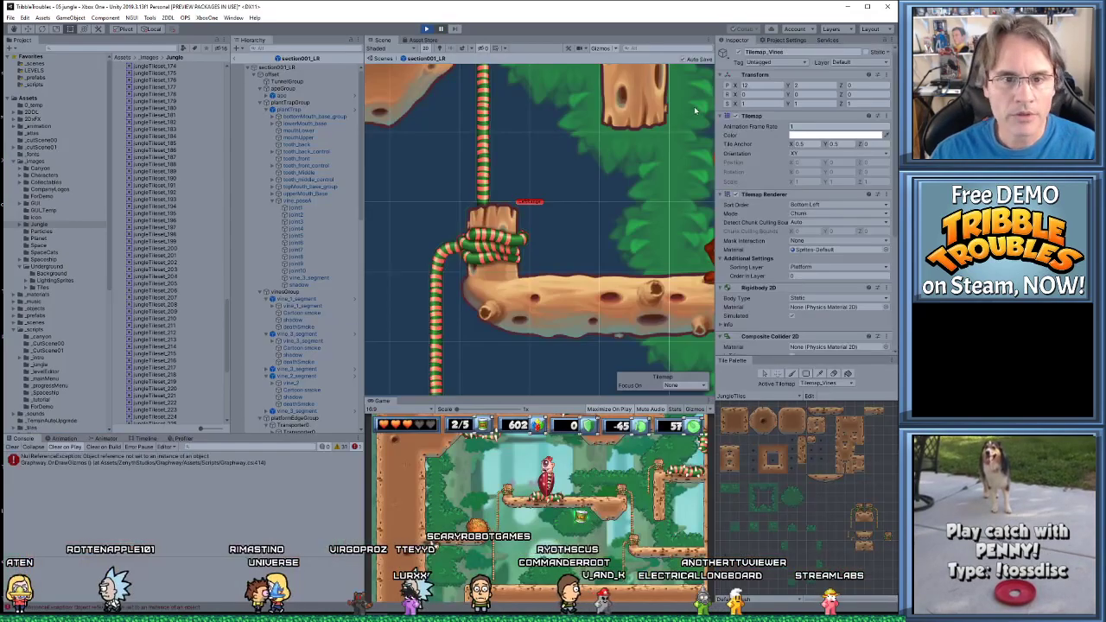
left_click(426, 29)
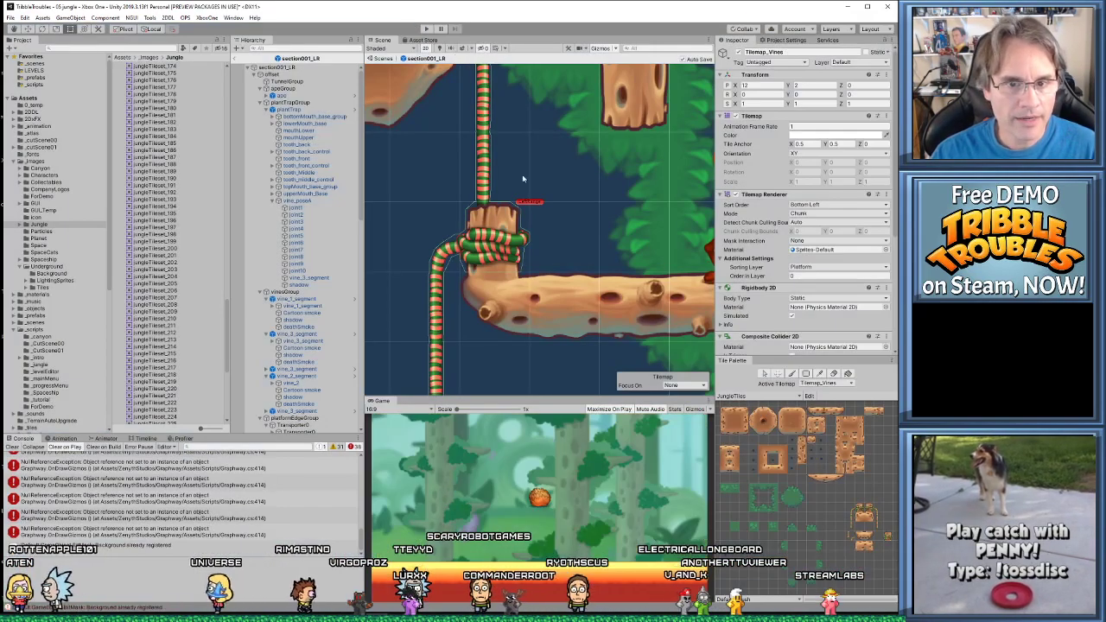
scroll(523, 179, "down", 5)
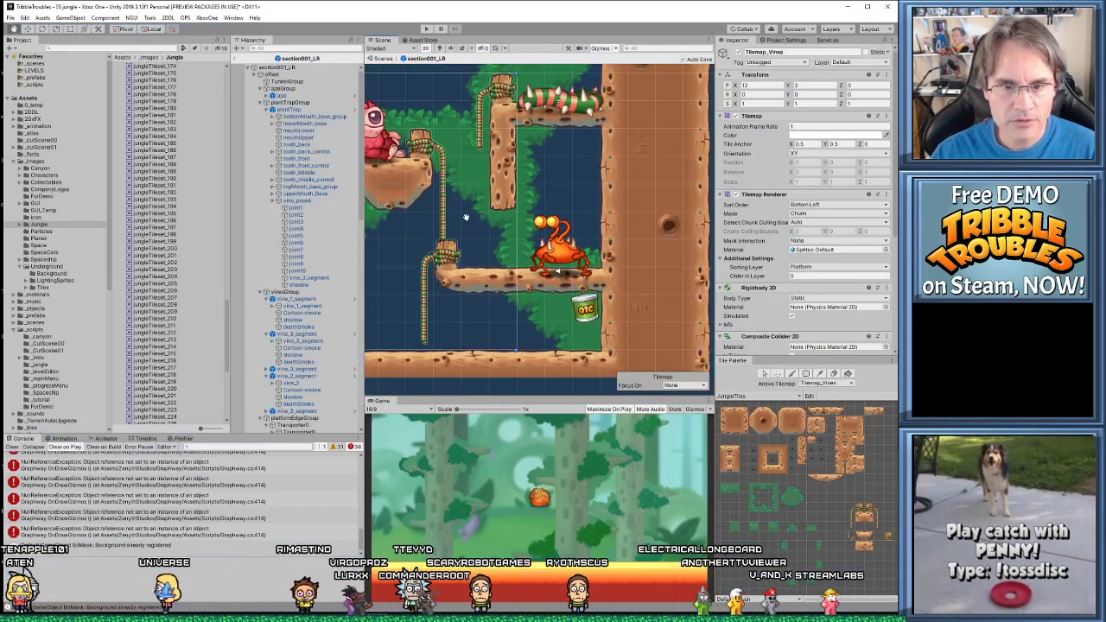
middle_click_drag(465, 216, 530, 237)
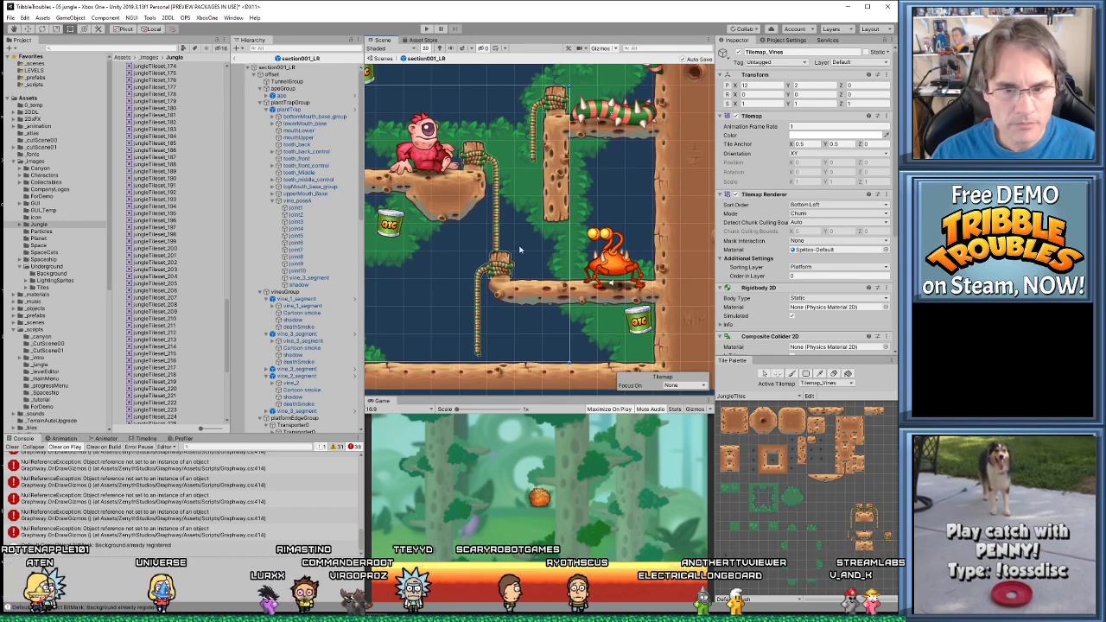
scroll(518, 250, "up", 2)
left_click(518, 304)
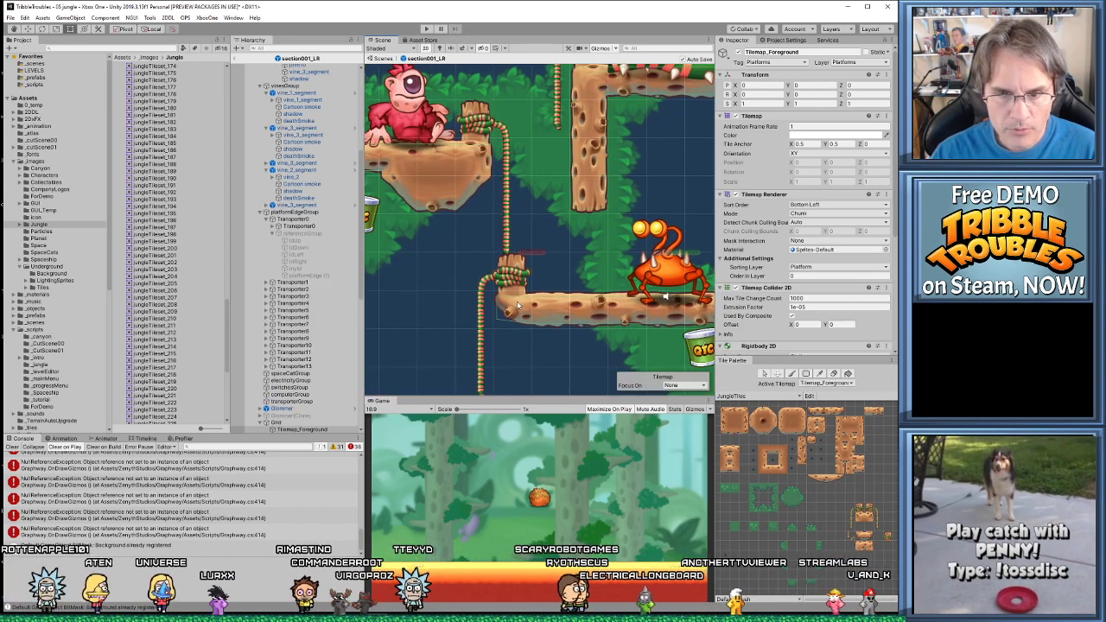
scroll(567, 224, "up", 1)
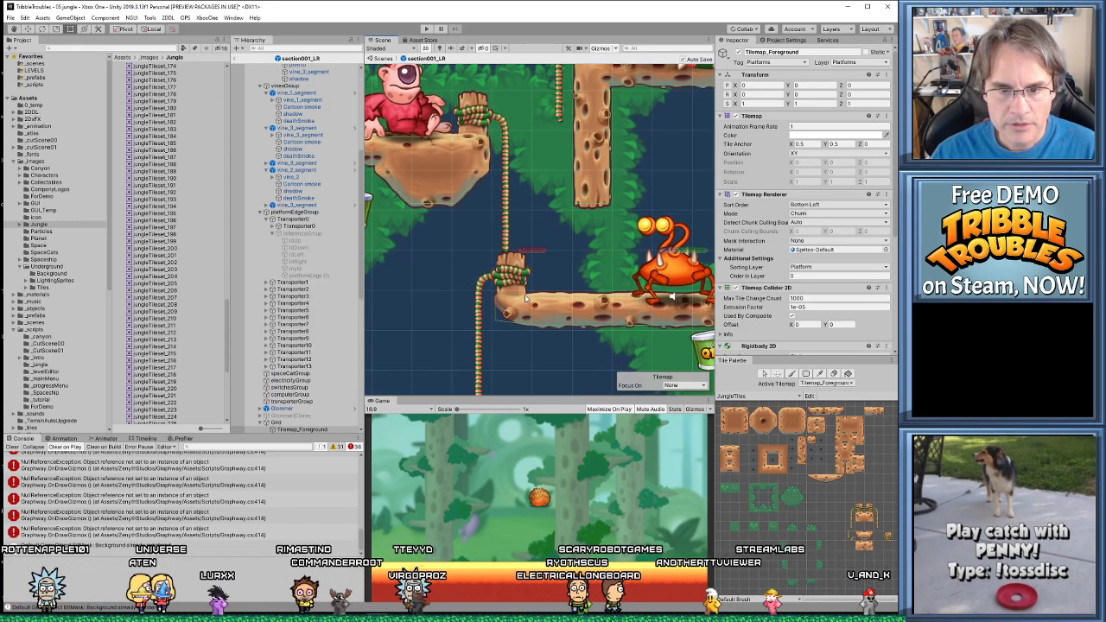
Open the section002_CL level from LEVELS/Jungle and select its upper-left vine_3_segment(Clone) vine
left_click(36, 71)
double_click(139, 74)
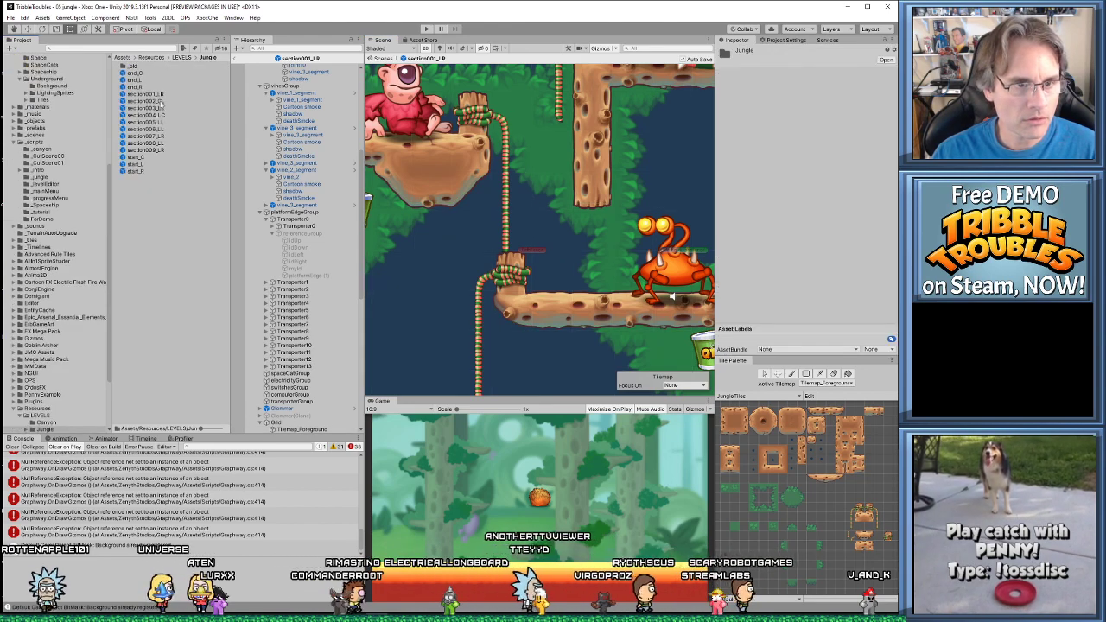
double_click(152, 101)
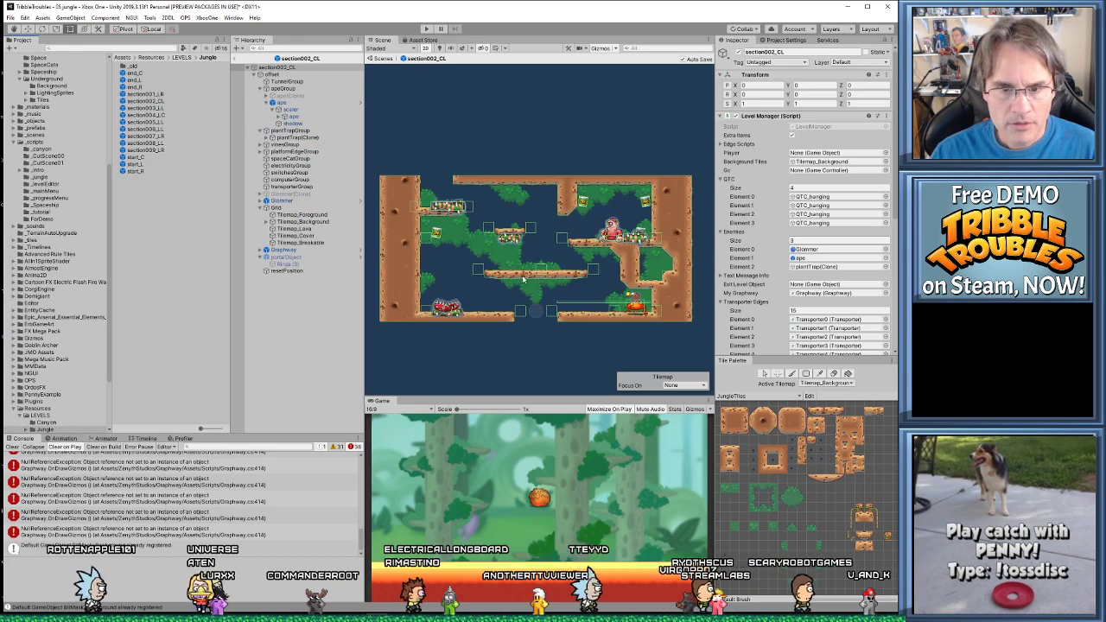
scroll(523, 278, "up", 2)
scroll(529, 270, "down", 1)
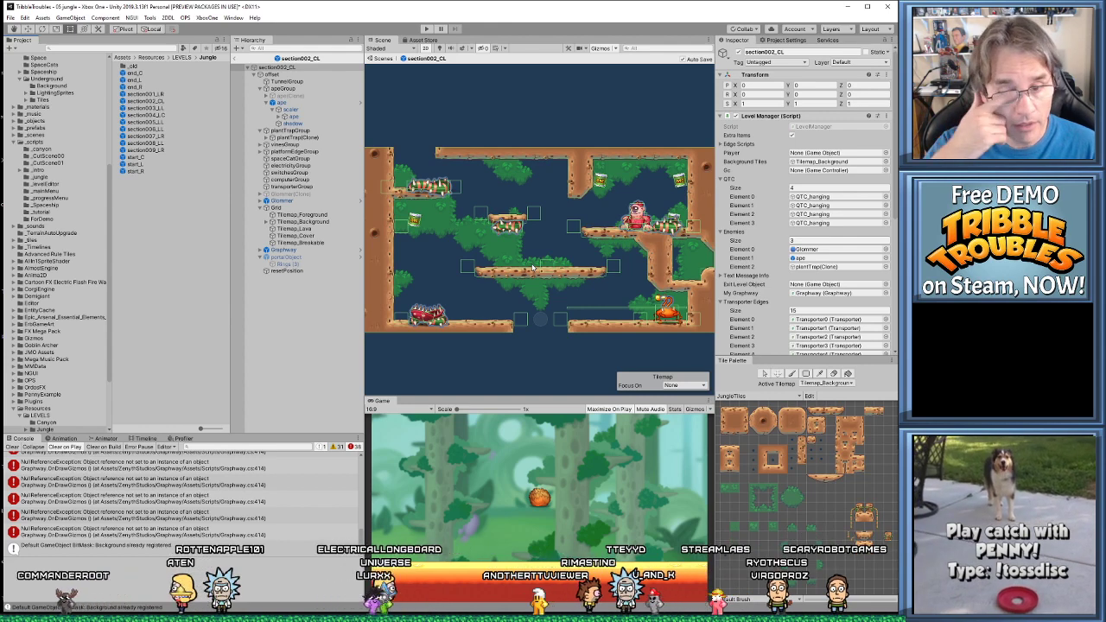
scroll(533, 270, "up", 3)
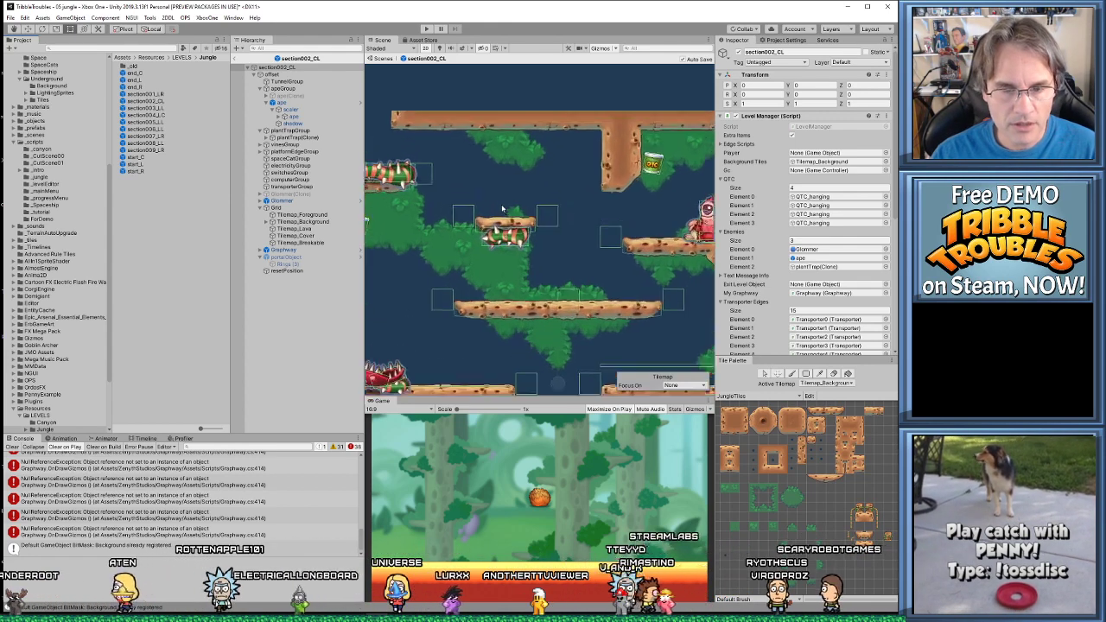
scroll(546, 262, "up", 2)
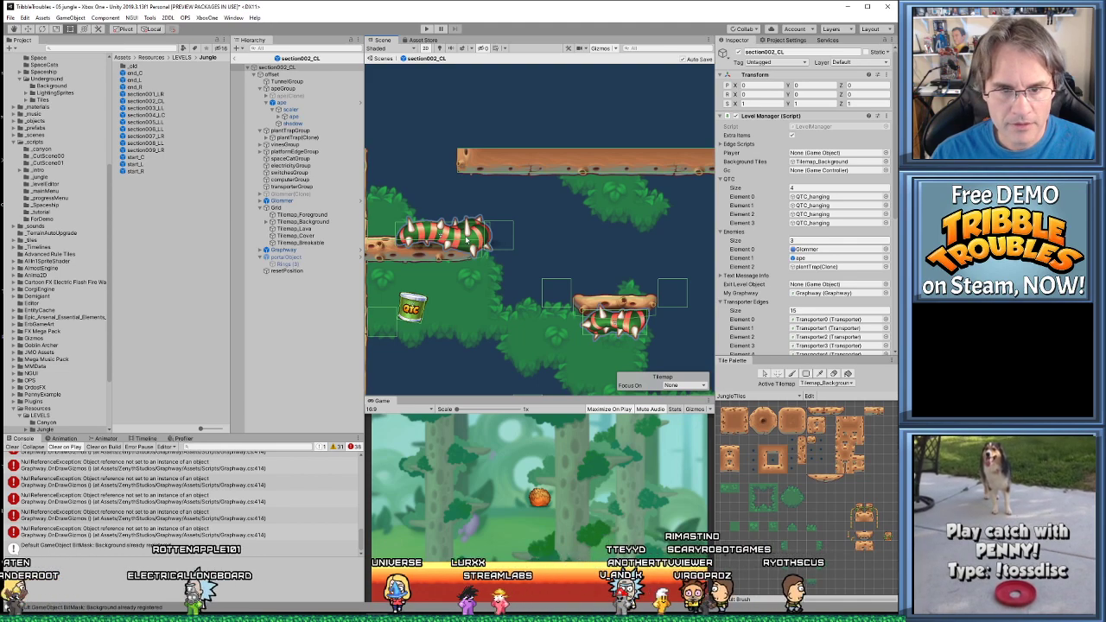
scroll(468, 238, "down", 1)
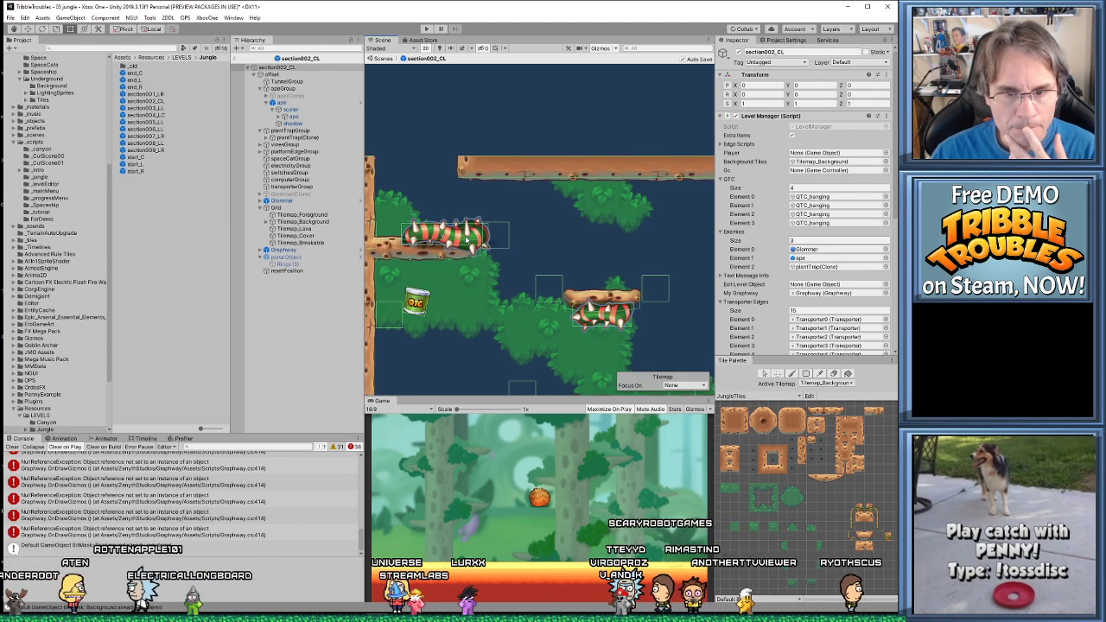
scroll(466, 237, "down", 1)
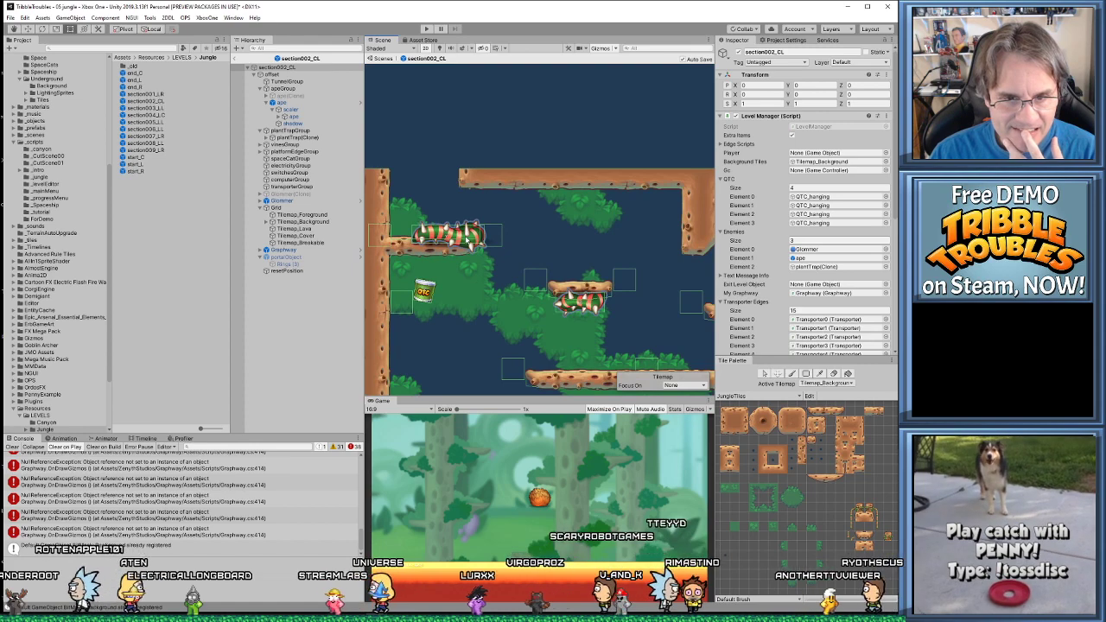
left_click(467, 234)
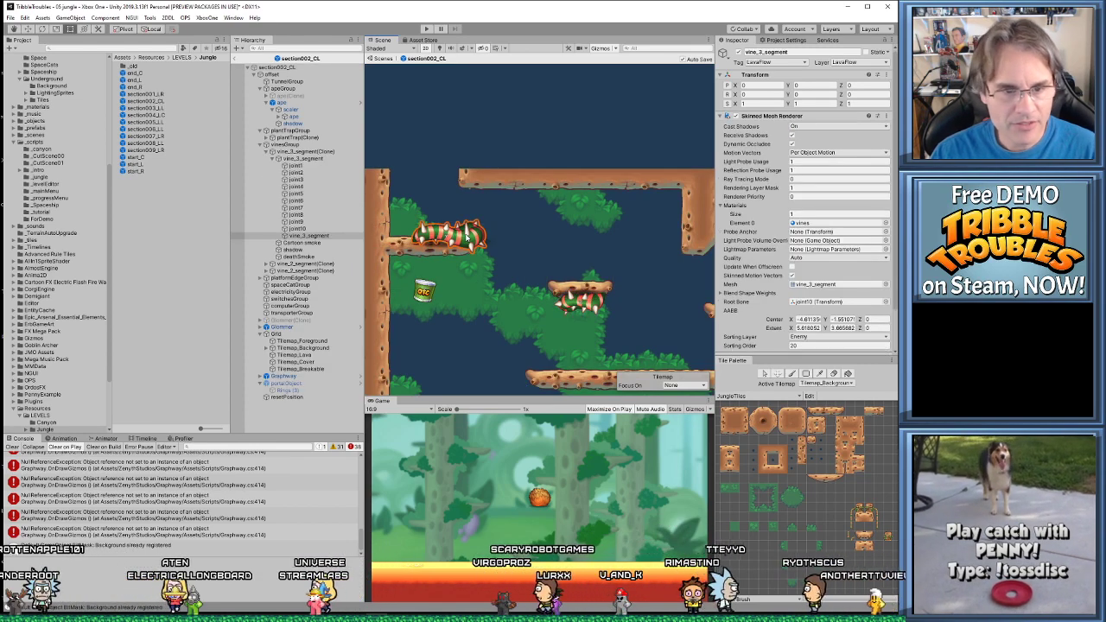
left_click(316, 151)
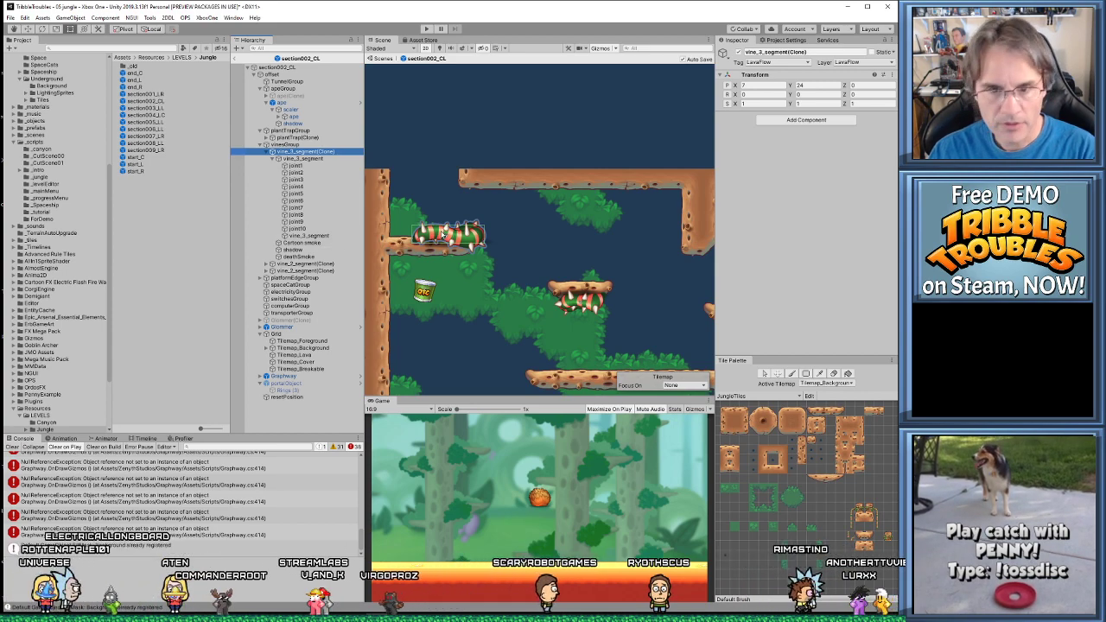
Delete the vine_3_segment(Clone) vine and duplicate the vine_2_segment(Clone) vine
key("Delete")
mouse_move(443, 233)
middle_mouse_down()
mouse_move(467, 197)
mouse_move(477, 225)
mouse_move(380, 151)
middle_mouse_up()
left_click(622, 181)
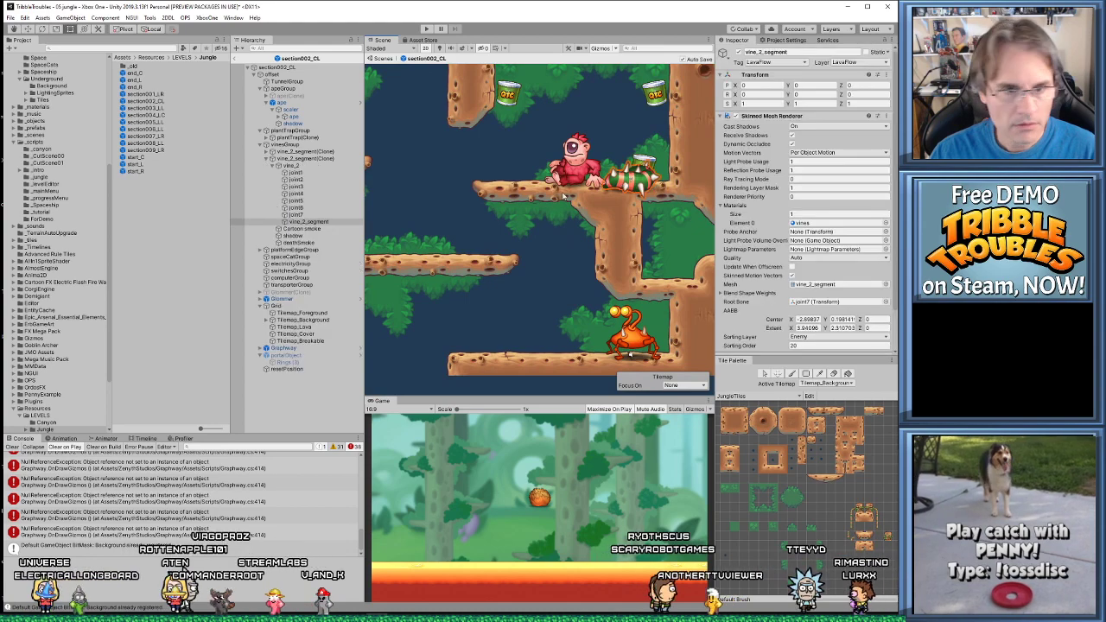
left_click(300, 159)
key("ctrl+d")
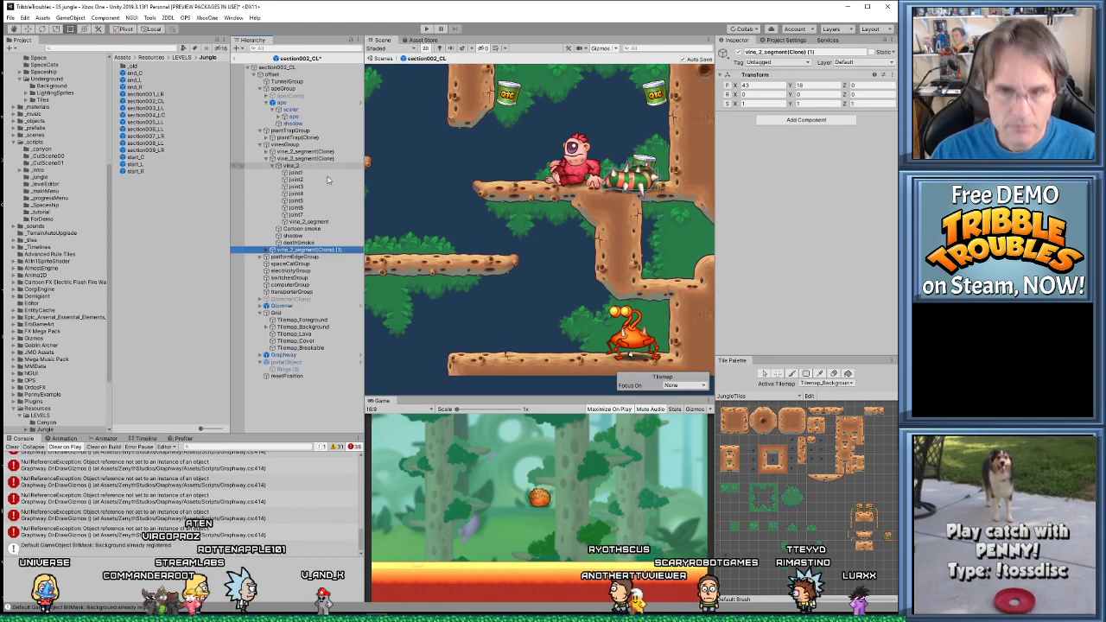
Drag the vine copy leftward across the level toward the upper-left ledge
scroll(481, 236, "down", 3)
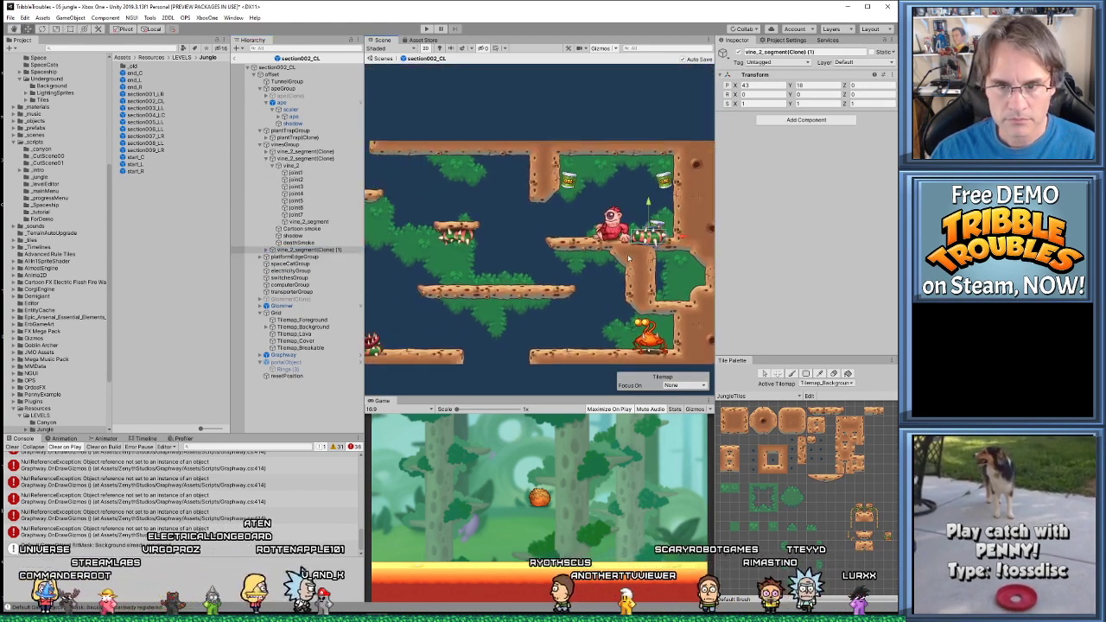
left_click_drag(653, 235, 583, 225)
key("ctrl+z")
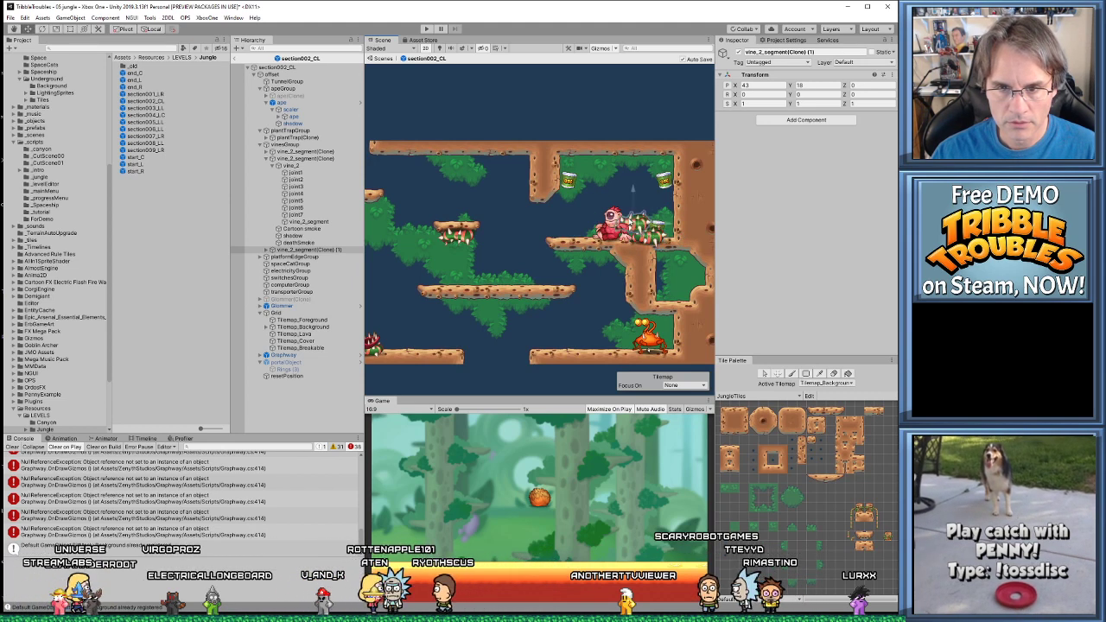
left_click_drag(635, 226, 391, 180)
key("ctrl+z")
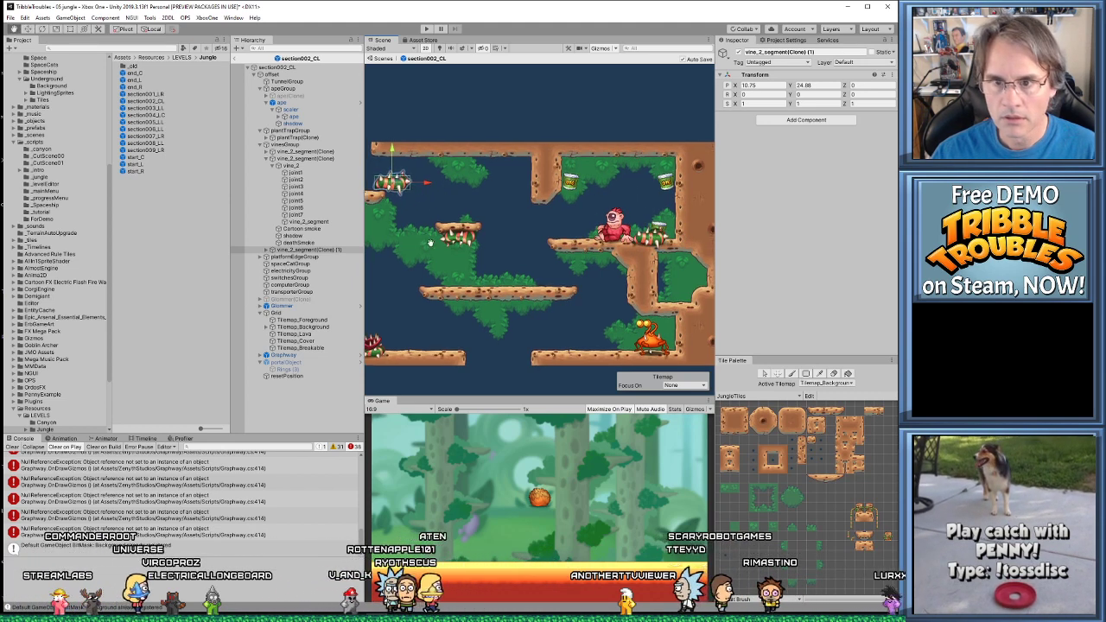
middle_click_drag(709, 251, 376, 276)
middle_click_drag(415, 314, 519, 287)
middle_click_drag(430, 250, 658, 246)
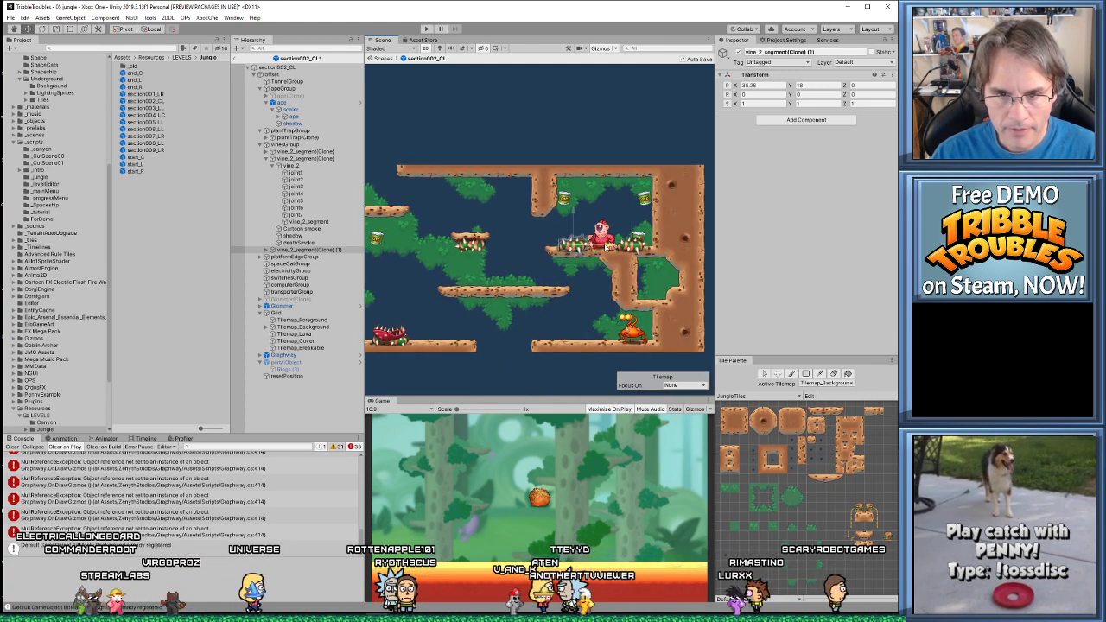
left_click_drag(630, 243, 486, 236)
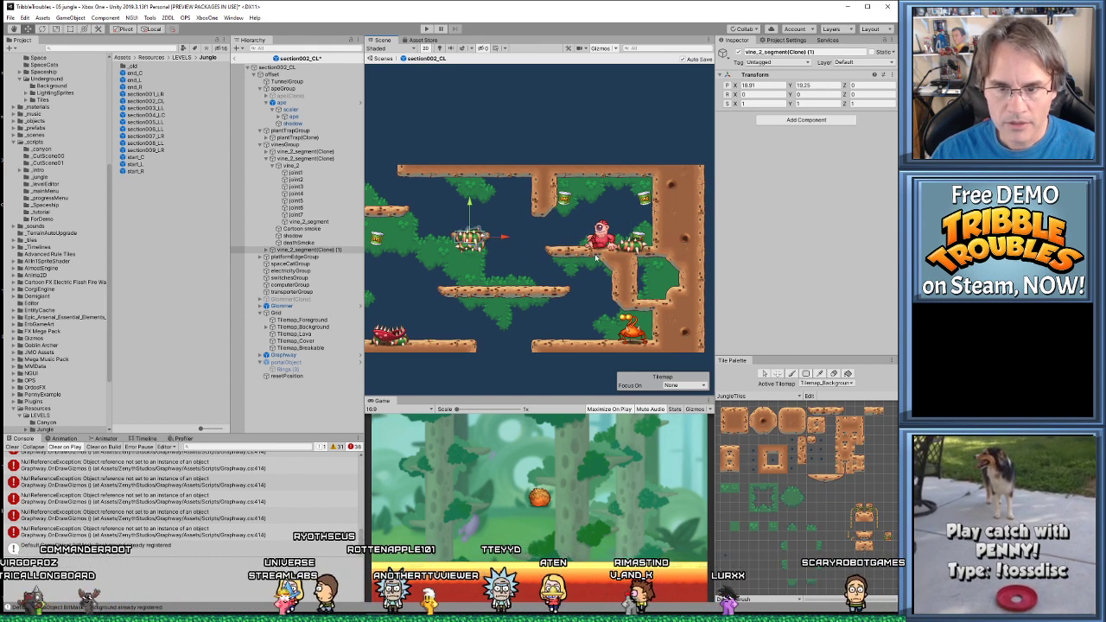
middle_click_drag(540, 259, 563, 259)
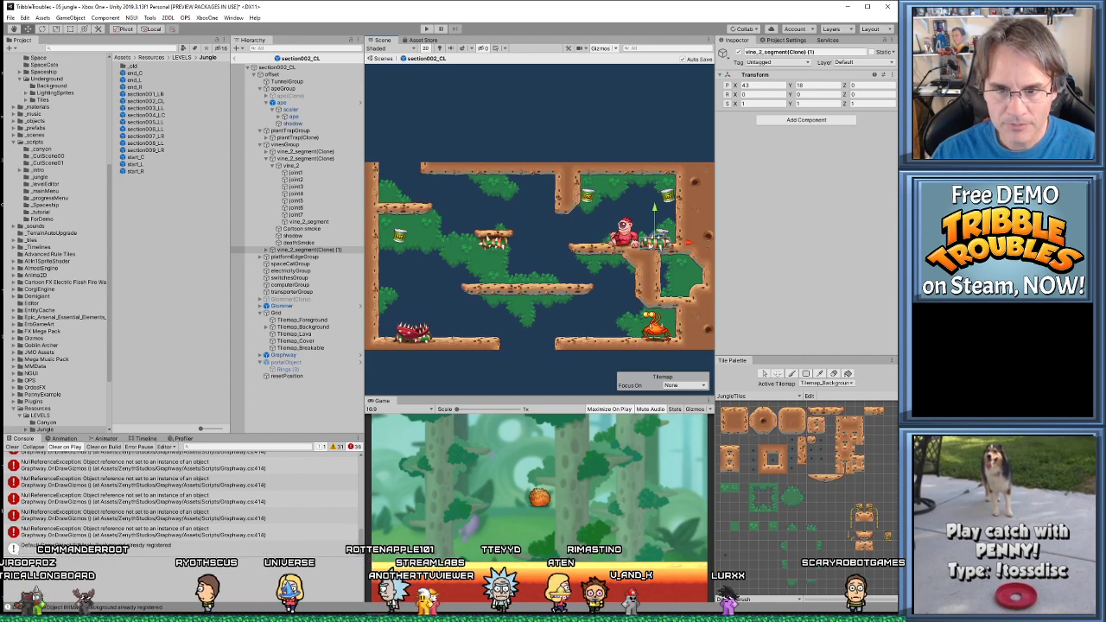
With the Scene view maximized, place the vine copy on the upper-left ledge at X 5, Y 24
key("shift+space")
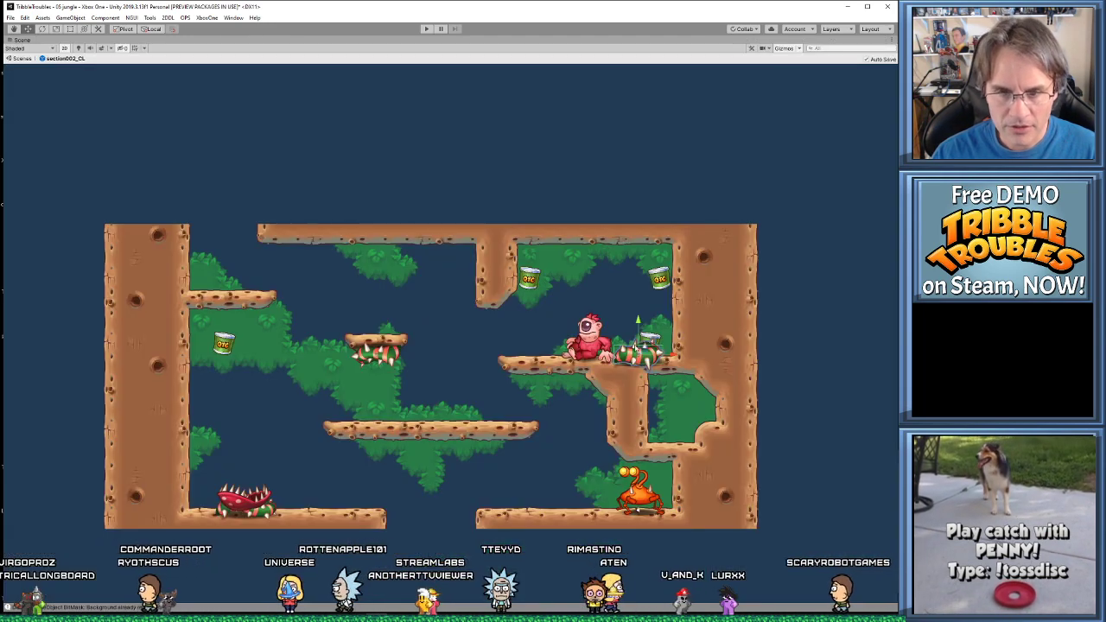
scroll(640, 362, "up", 3)
key("ctrl+d")
left_click_drag(639, 355, 99, 256)
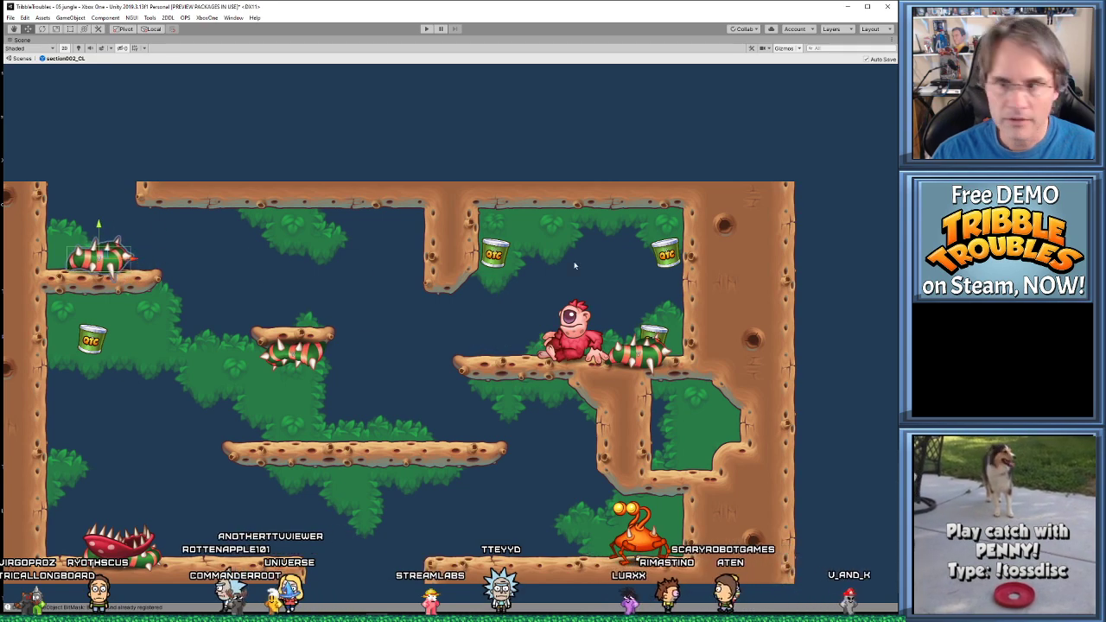
key("shift+space")
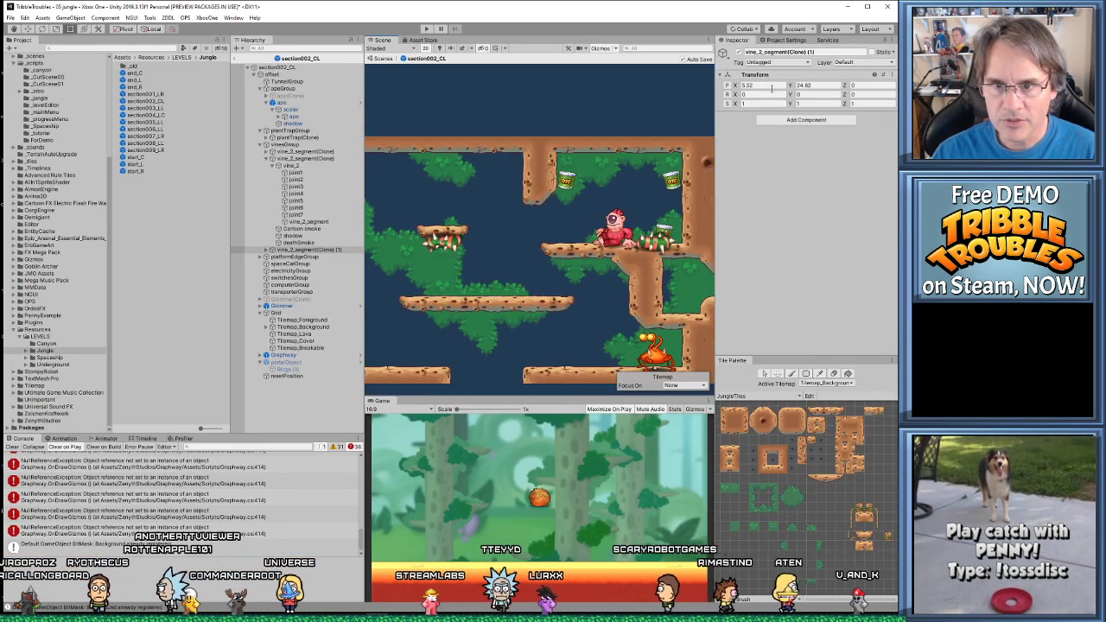
Deselect the vine copy and pan over the left side of the level
middle_click_drag(406, 248, 522, 299)
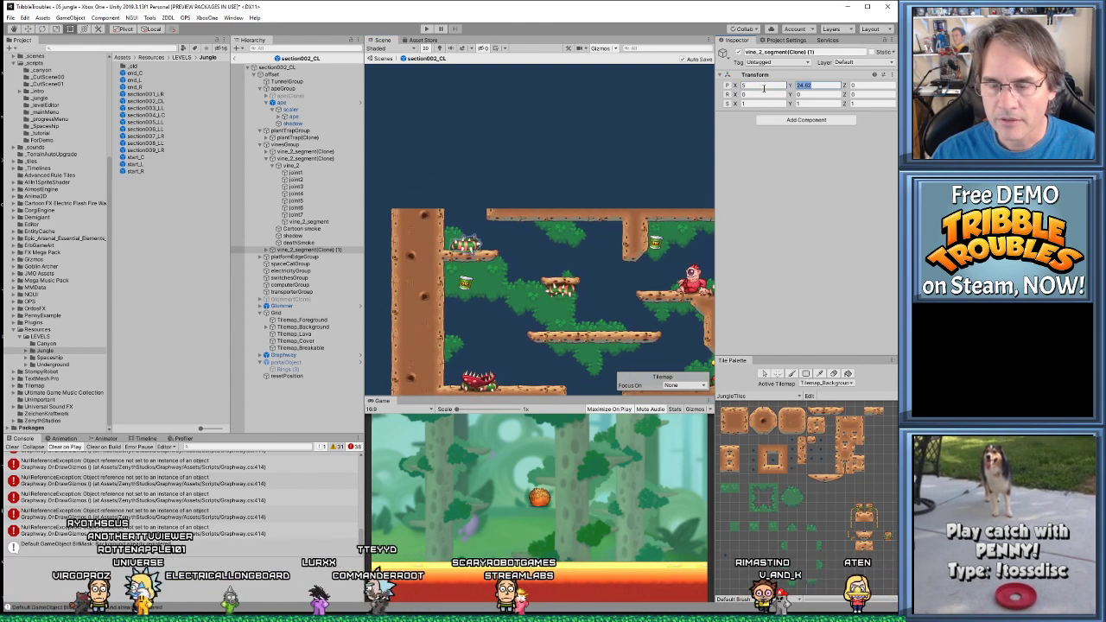
mouse_move(639, 259)
middle_mouse_down()
mouse_move(518, 242)
mouse_move(536, 285)
mouse_move(510, 313)
mouse_move(483, 281)
middle_mouse_up()
scroll(513, 306, "up", 2)
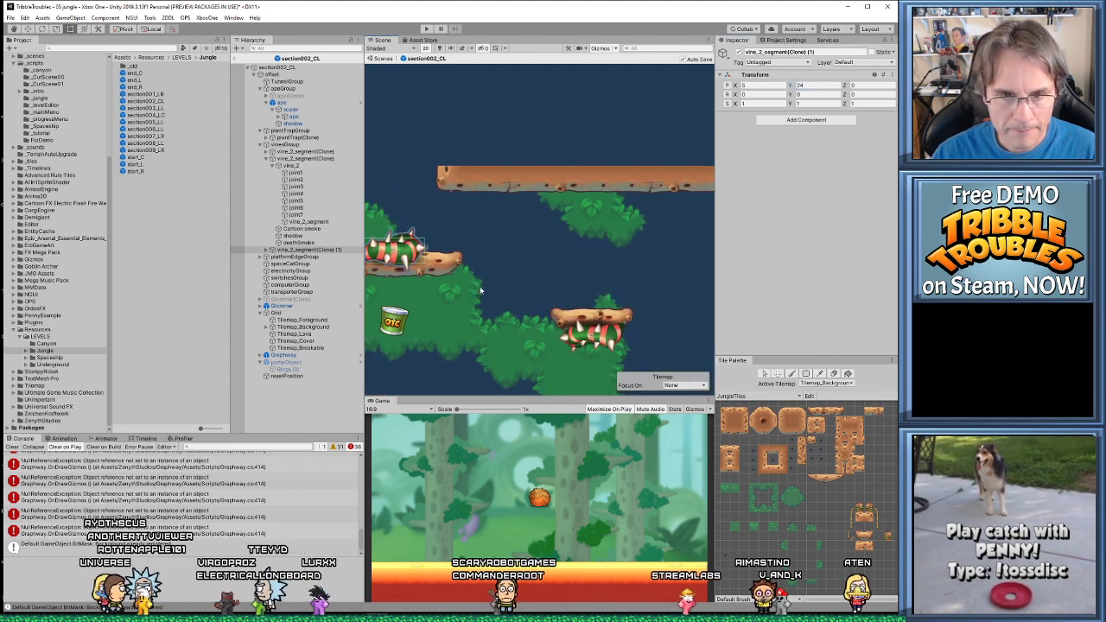
left_click(483, 280)
scroll(575, 292, "up", 3)
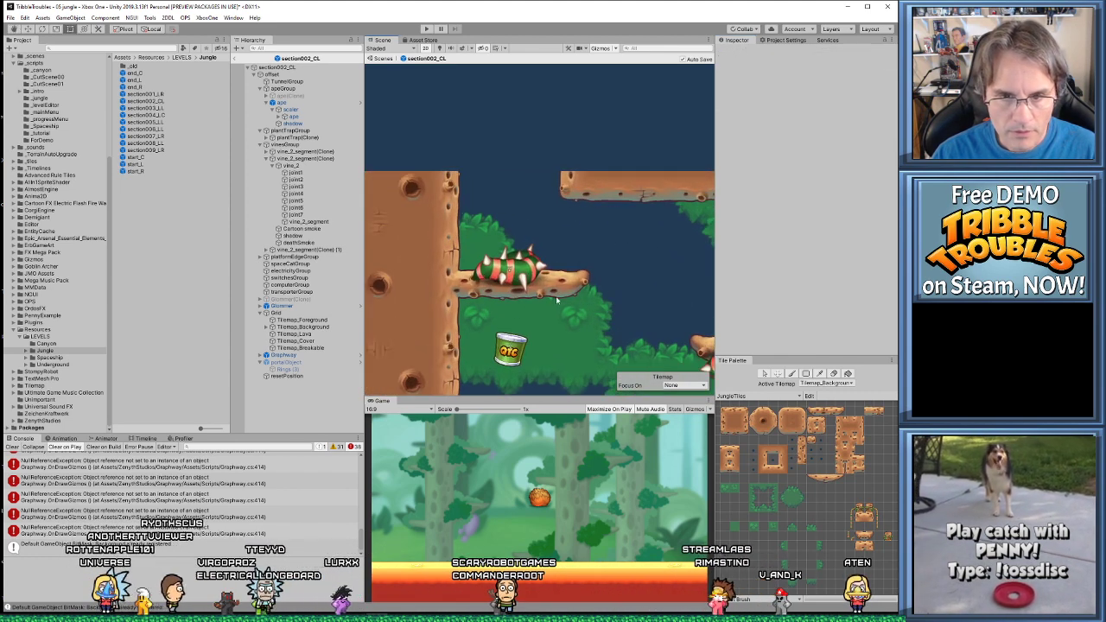
middle_click_drag(615, 314, 549, 228)
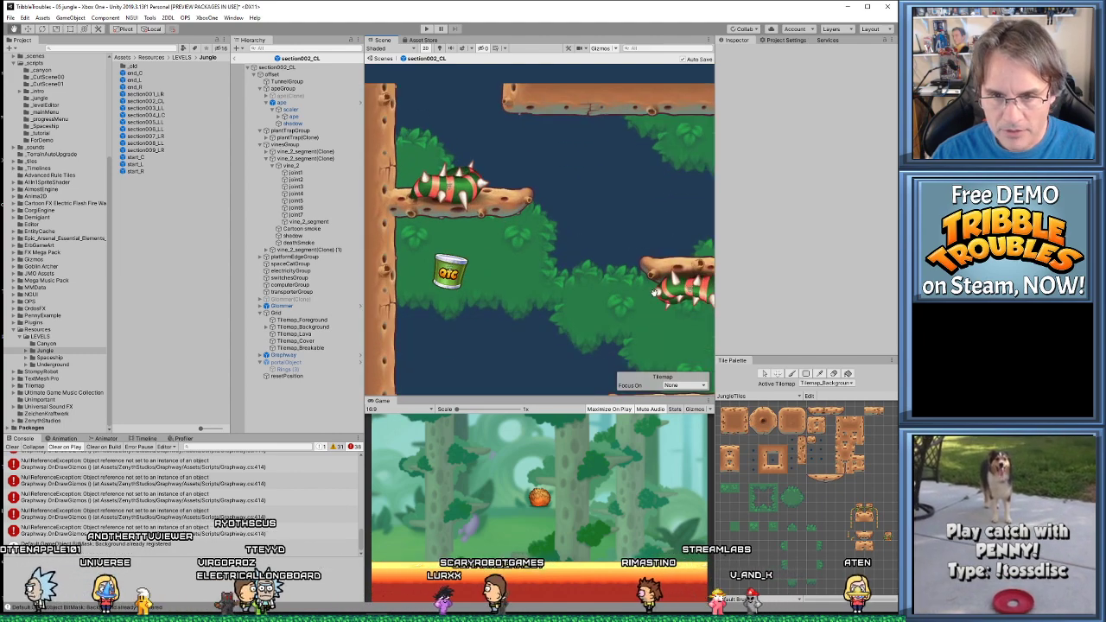
Lower the shadow alpha of the two spiky plants to 186 and 160
left_click(429, 204)
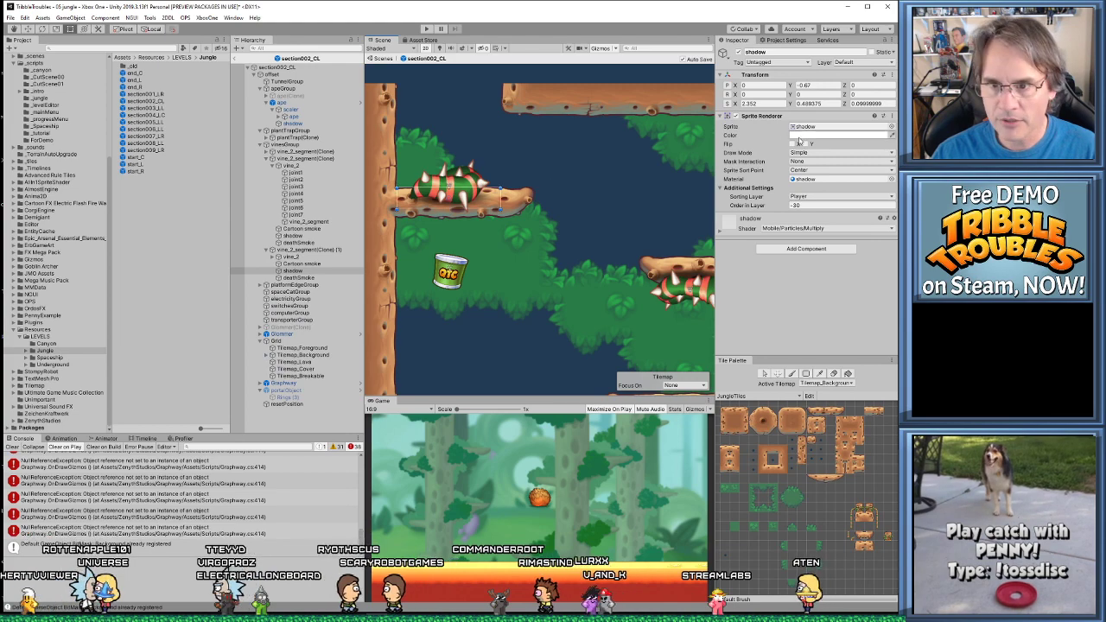
left_click(838, 135)
left_click(171, 344)
type("186")
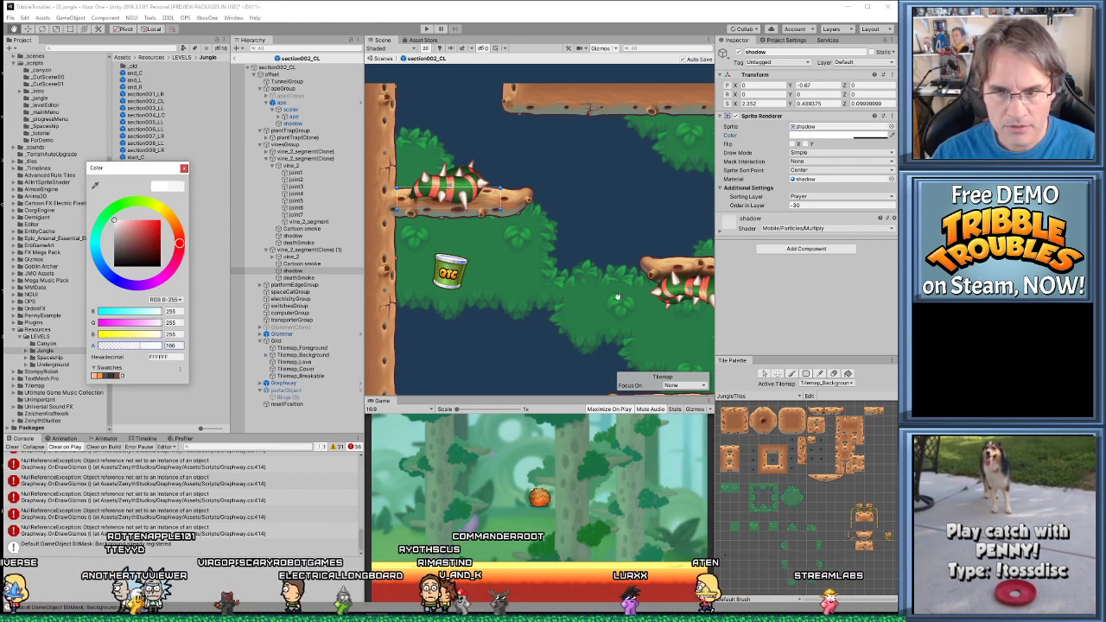
key("Escape")
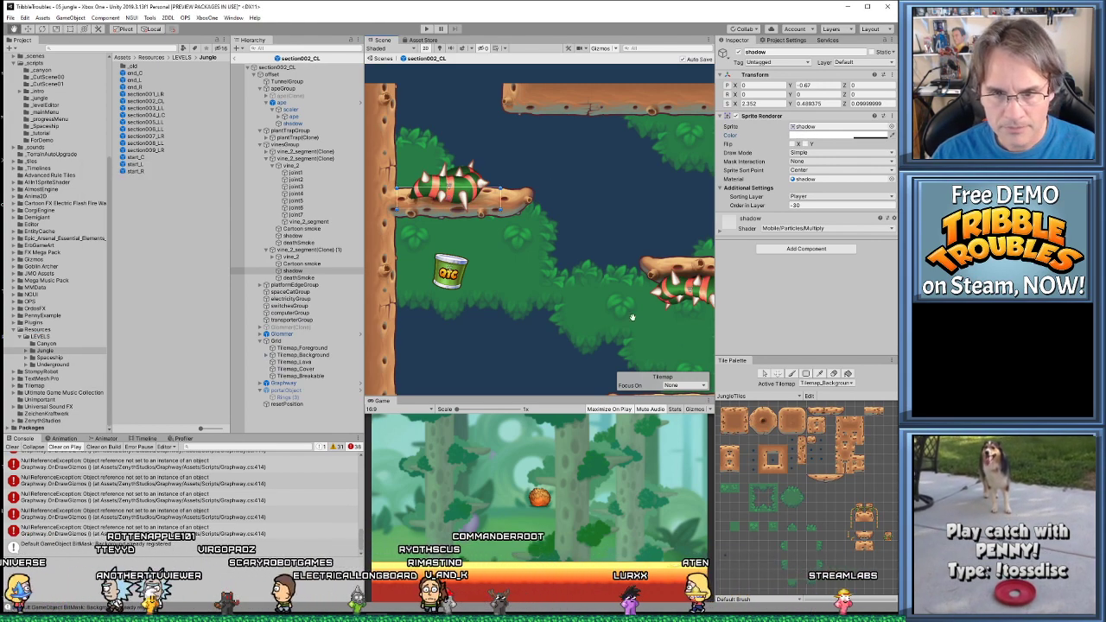
scroll(618, 316, "up", 3)
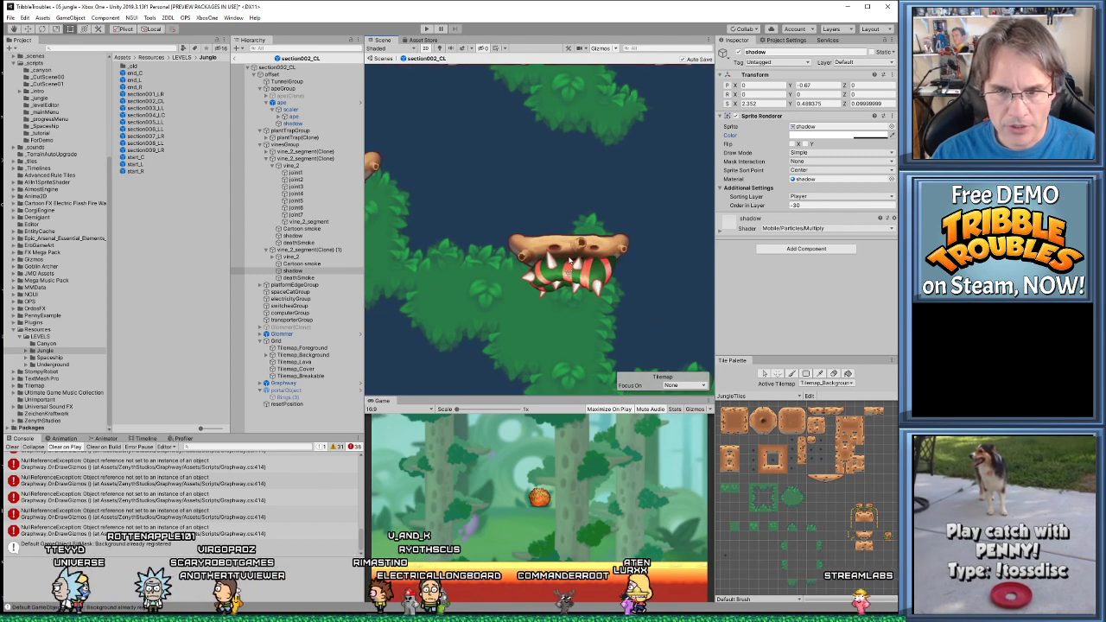
left_click(570, 261)
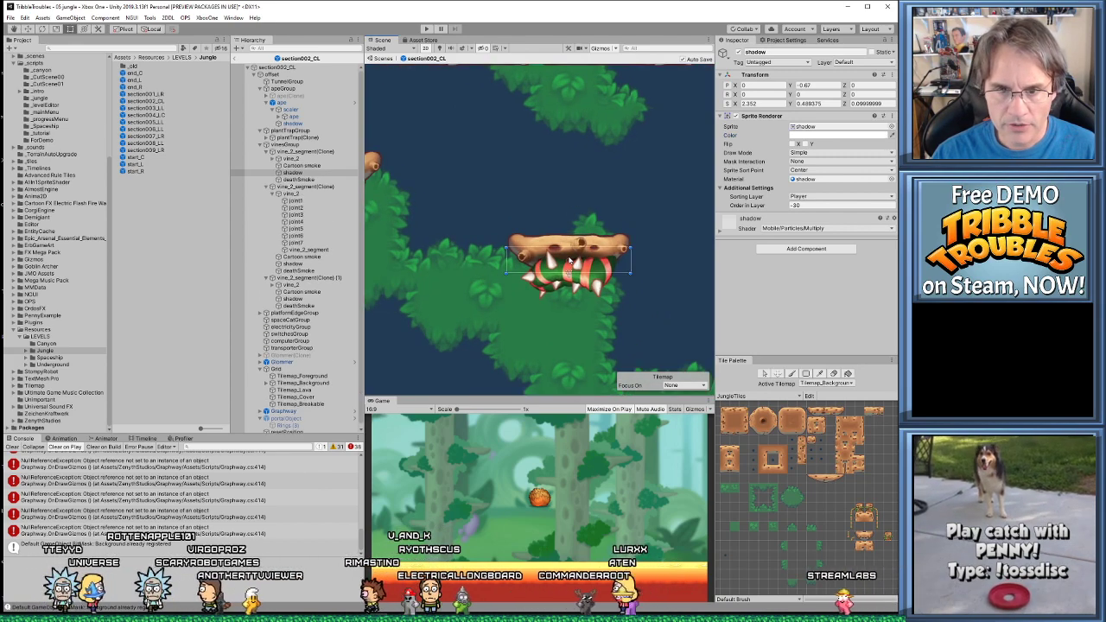
left_click(810, 136)
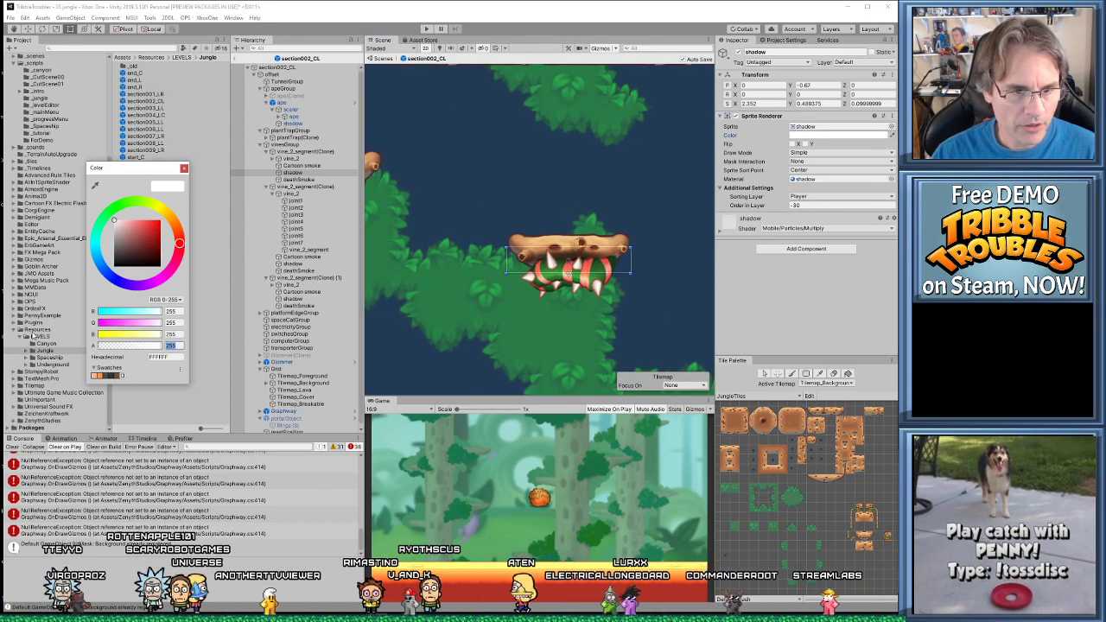
type("160")
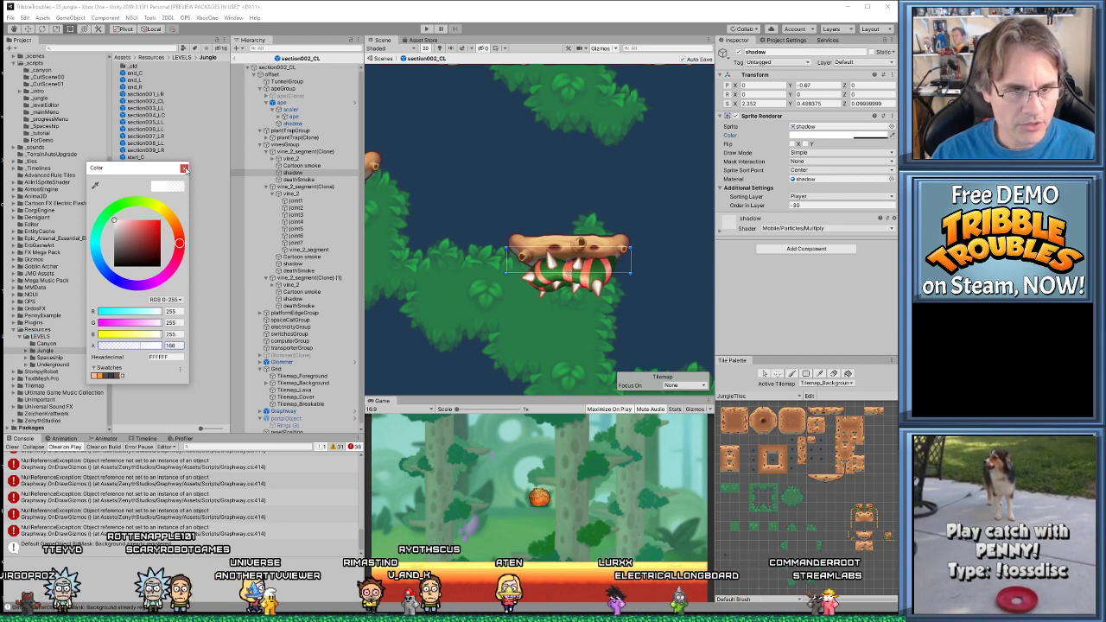
left_click(184, 167)
Set the spiky vine shadow's alpha to 166 and the Glommer shadow's to 10
middle_click_drag(674, 281, 514, 281)
scroll(514, 280, "up", 2)
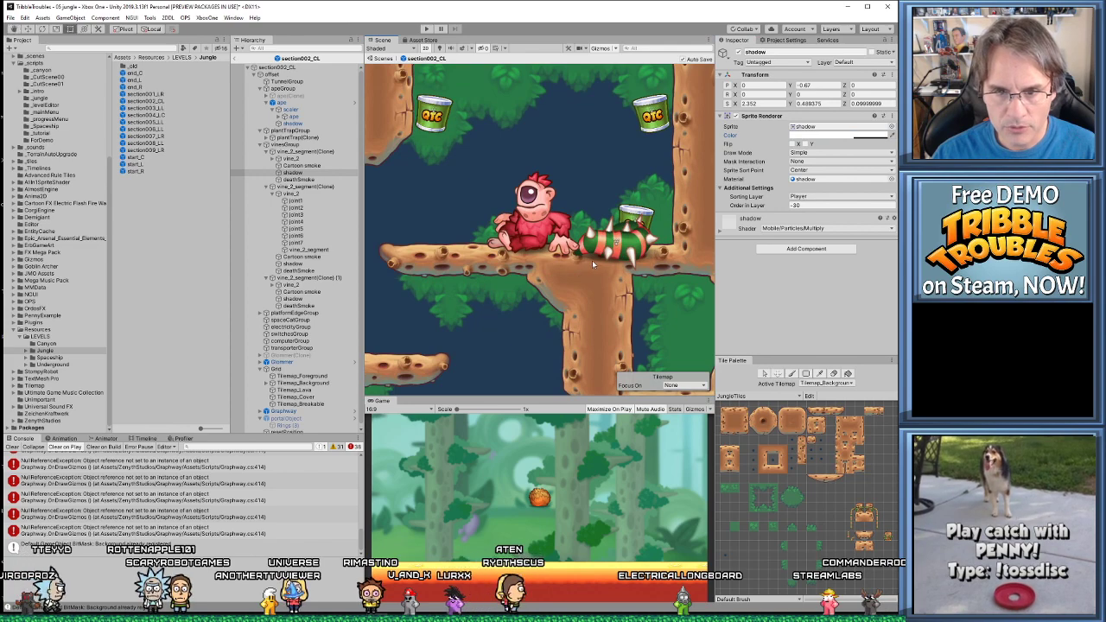
left_click(592, 262)
left_click(805, 136)
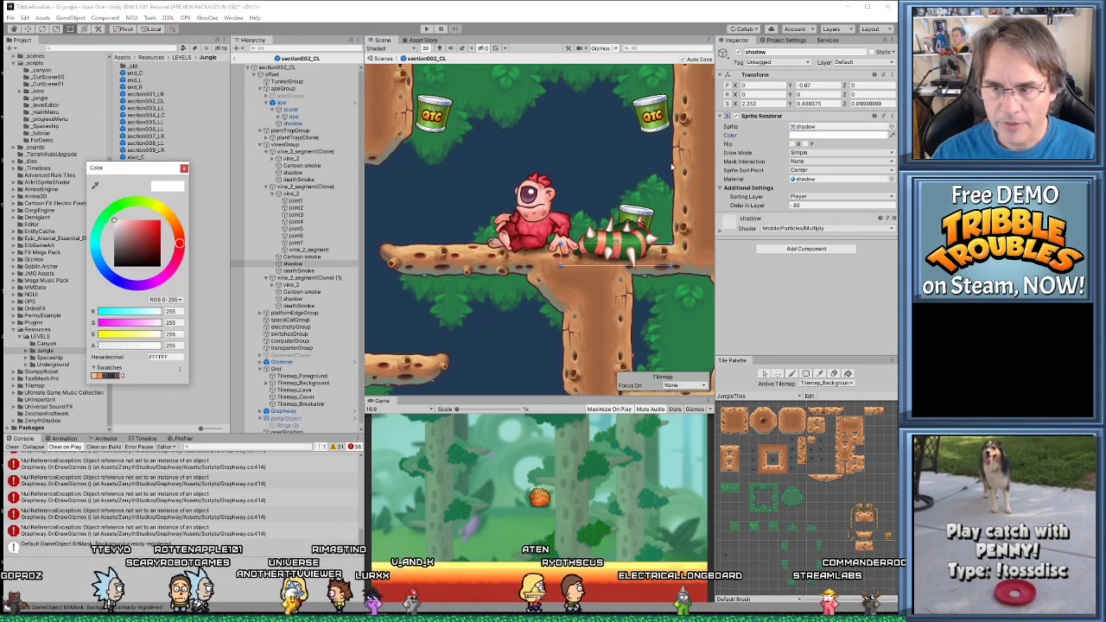
type("166")
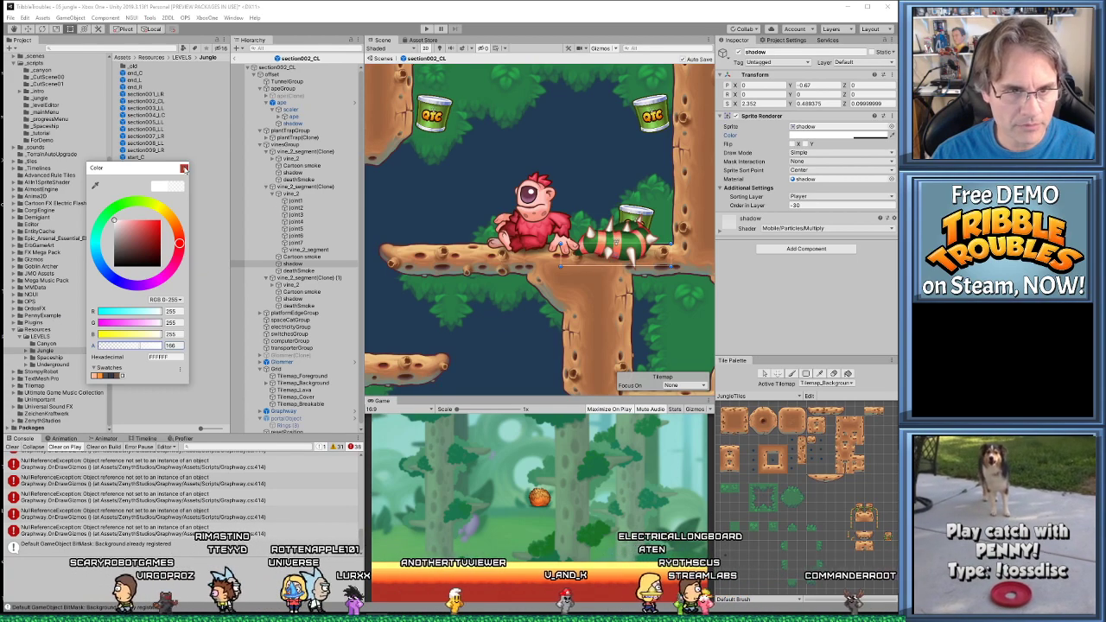
left_click(183, 167)
middle_click_drag(650, 393, 648, 343)
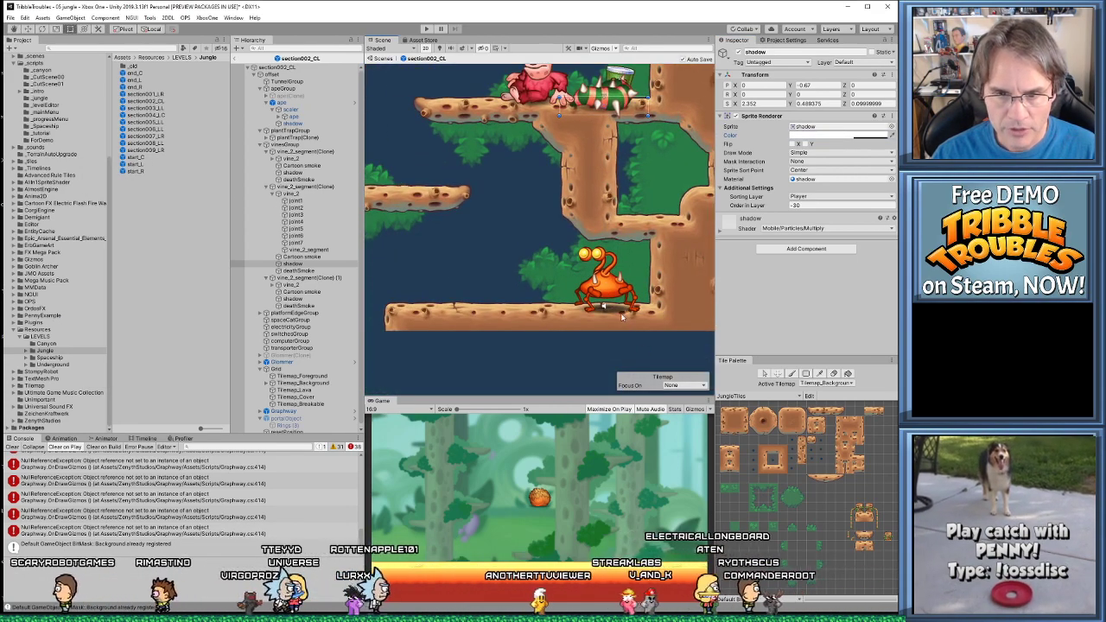
left_click(621, 316)
left_click(622, 315)
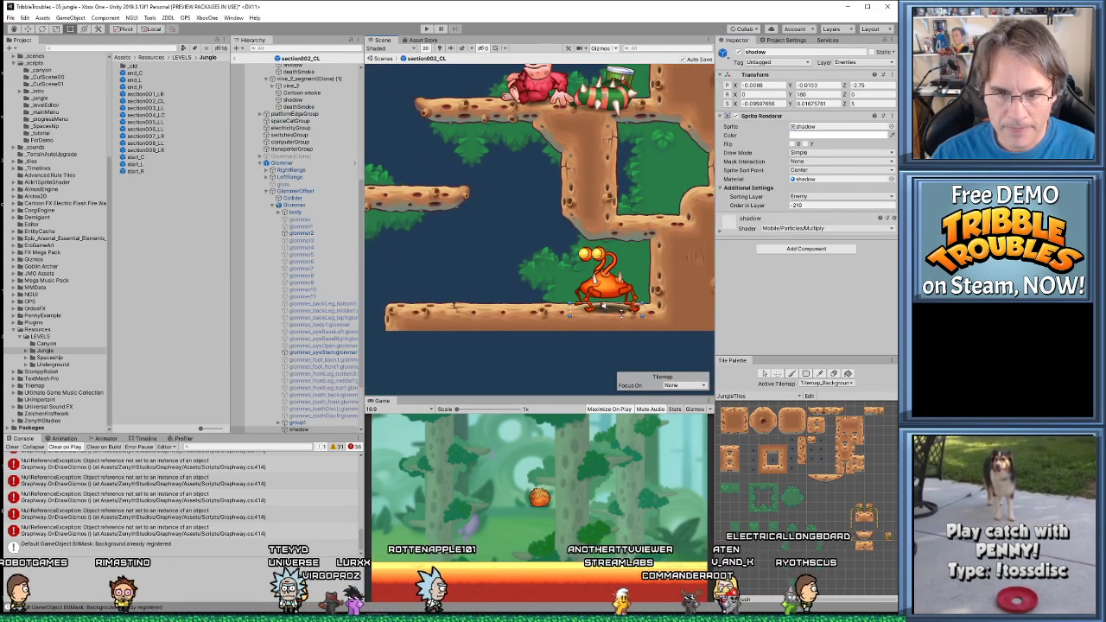
left_click(829, 135)
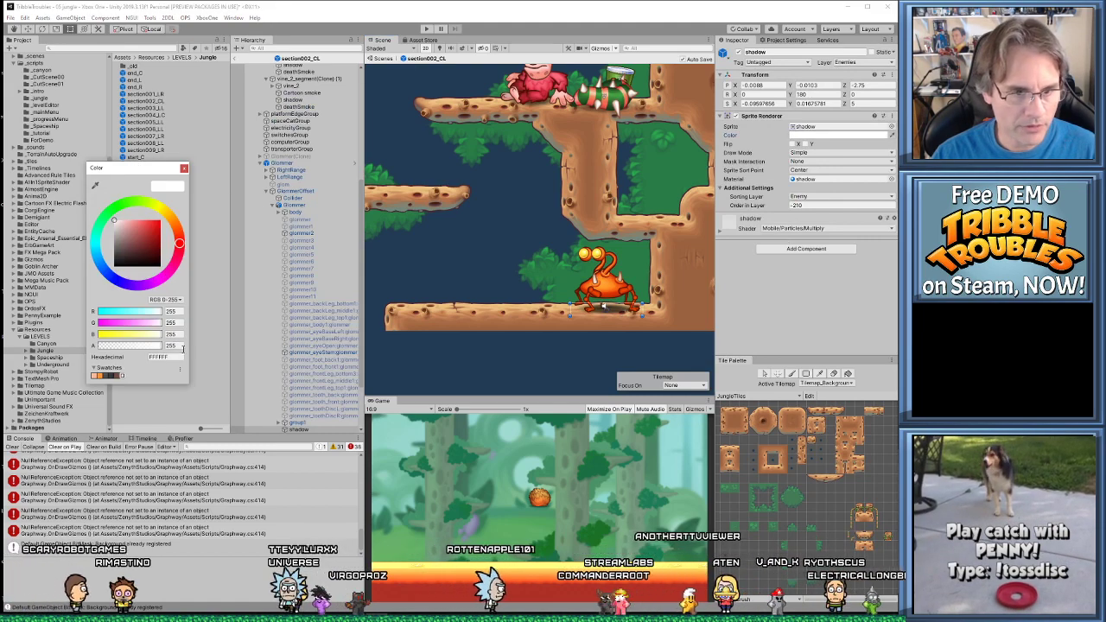
type("100")
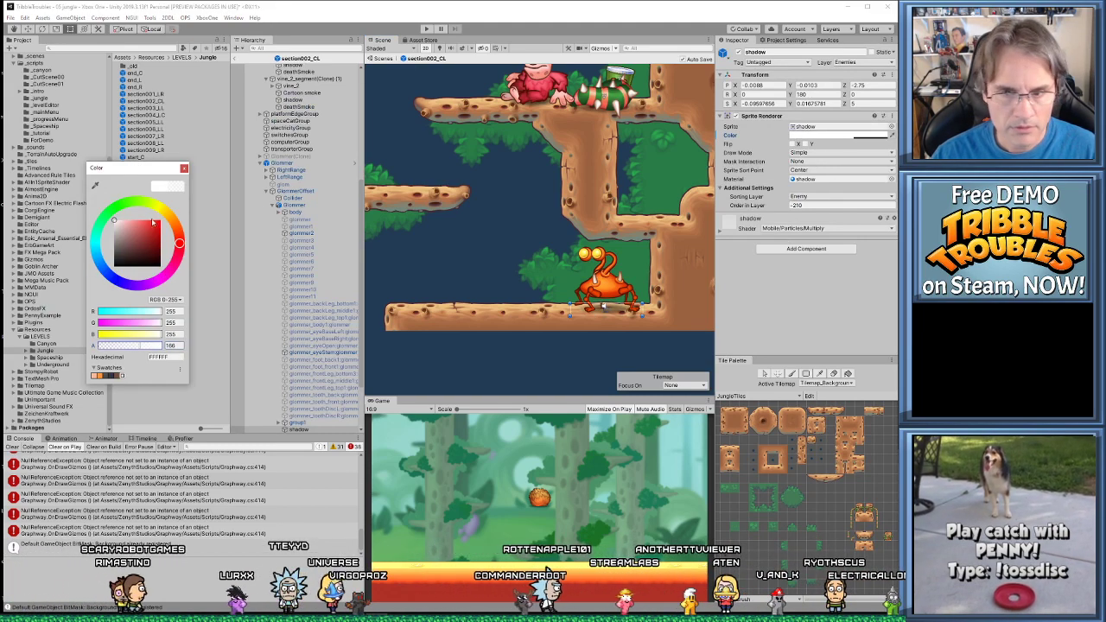
left_click(183, 169)
Set the plant trap shadow's alpha to 166 and check the cyclops ape shadow's colour
middle_click_drag(452, 267, 542, 333)
left_click(493, 373)
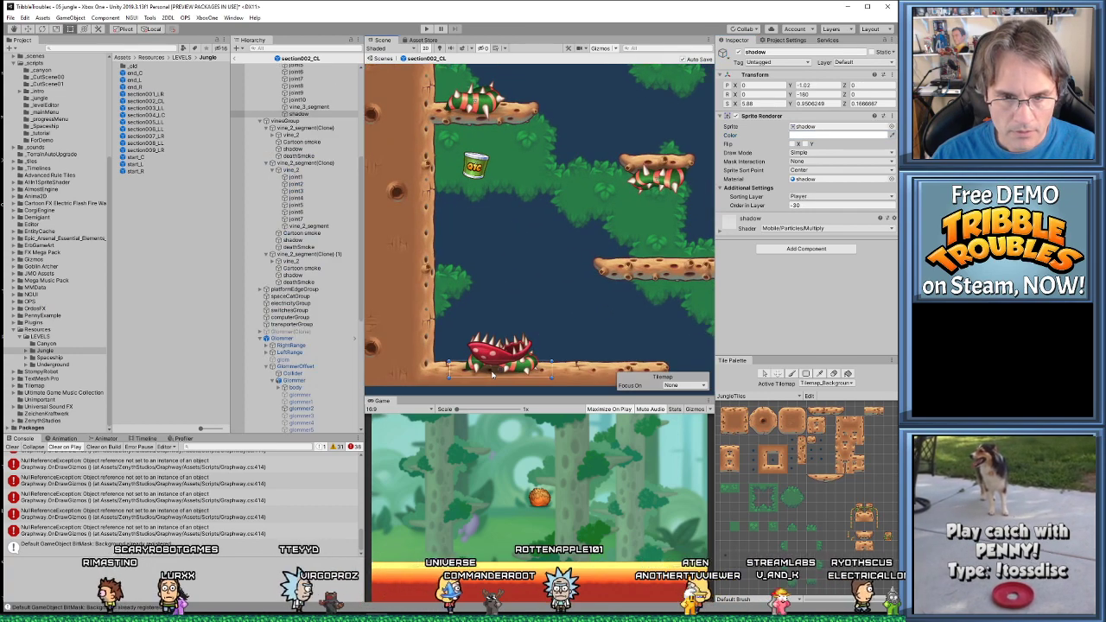
left_click(817, 136)
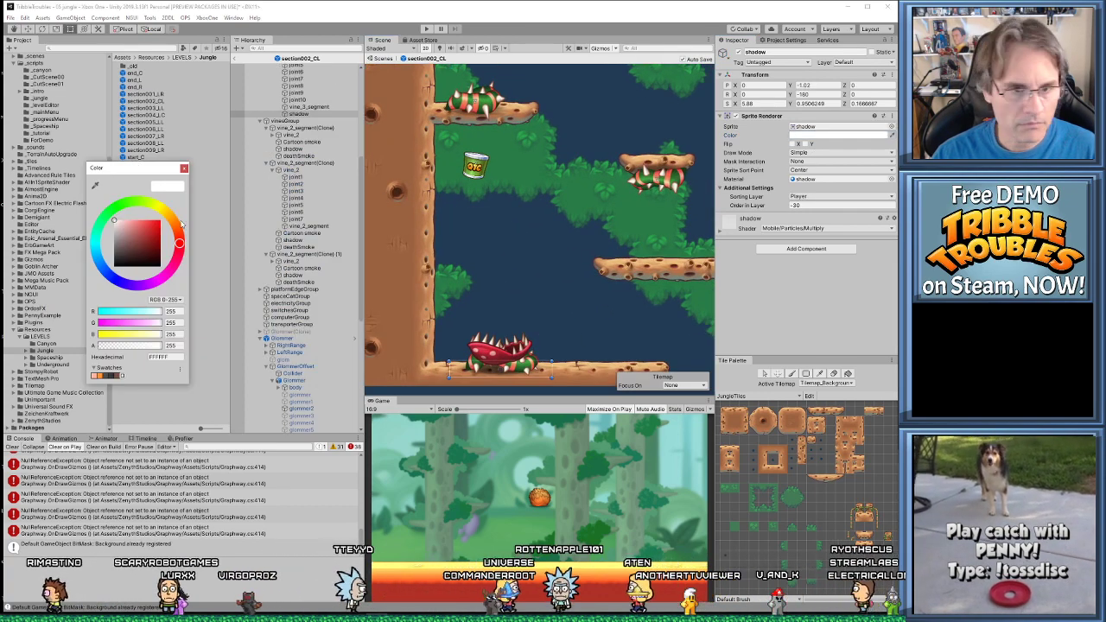
type("166")
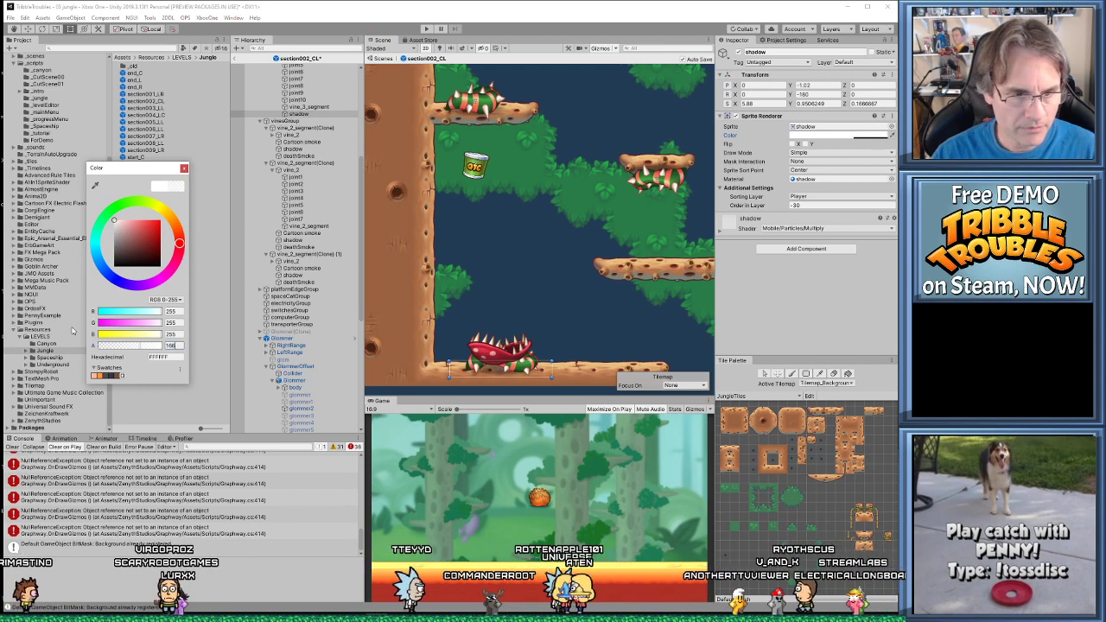
left_click(183, 169)
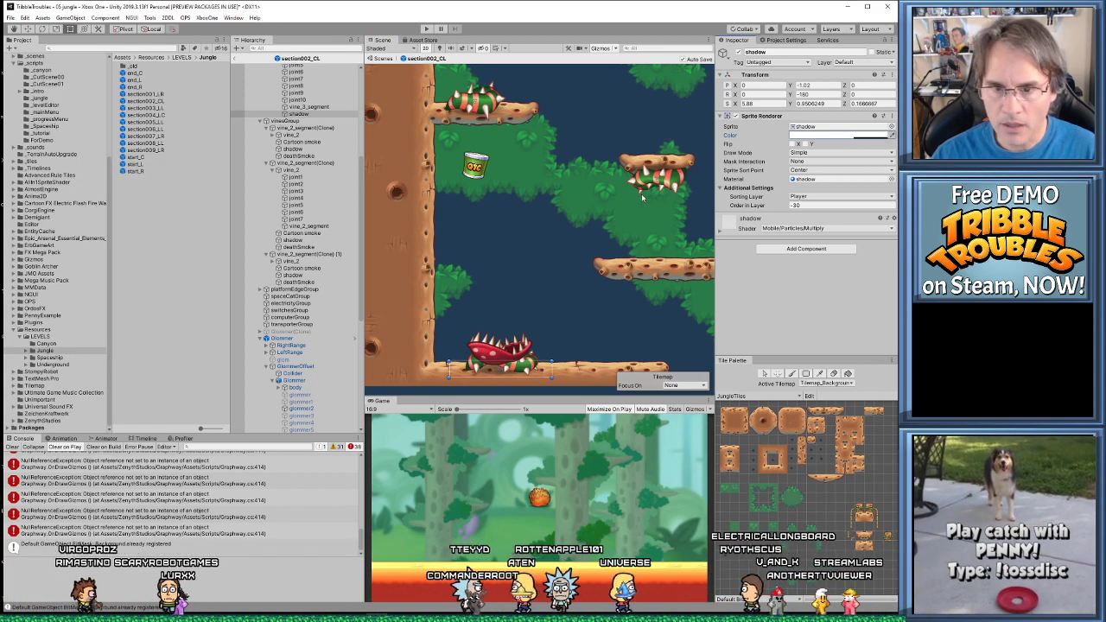
scroll(640, 193, "down", 3)
middle_click_drag(641, 193, 556, 249)
scroll(556, 249, "up", 5)
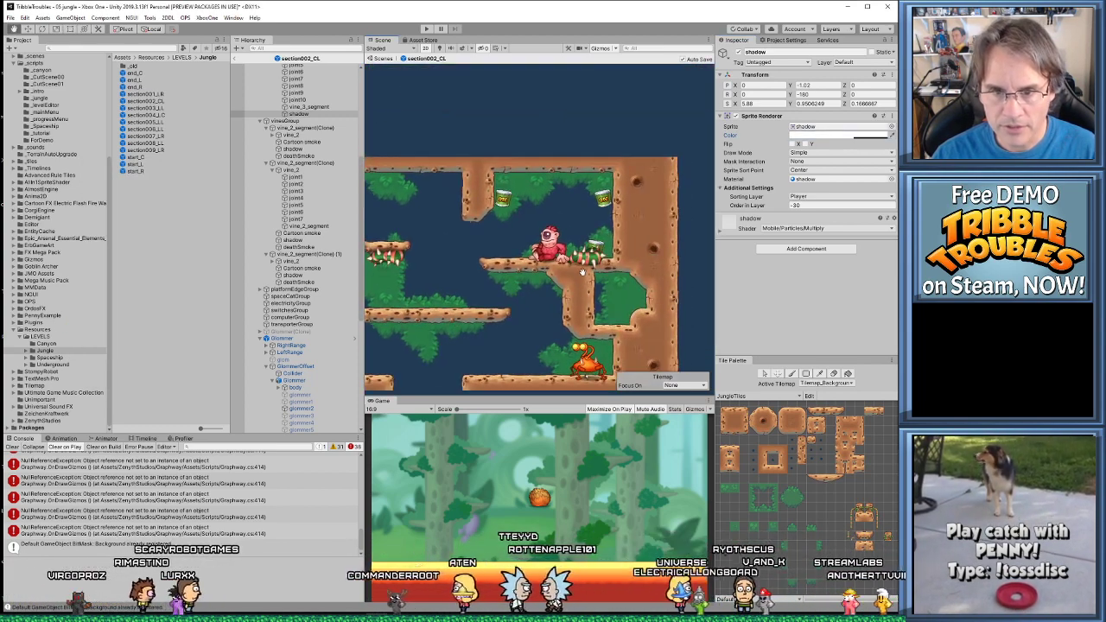
left_click(557, 300)
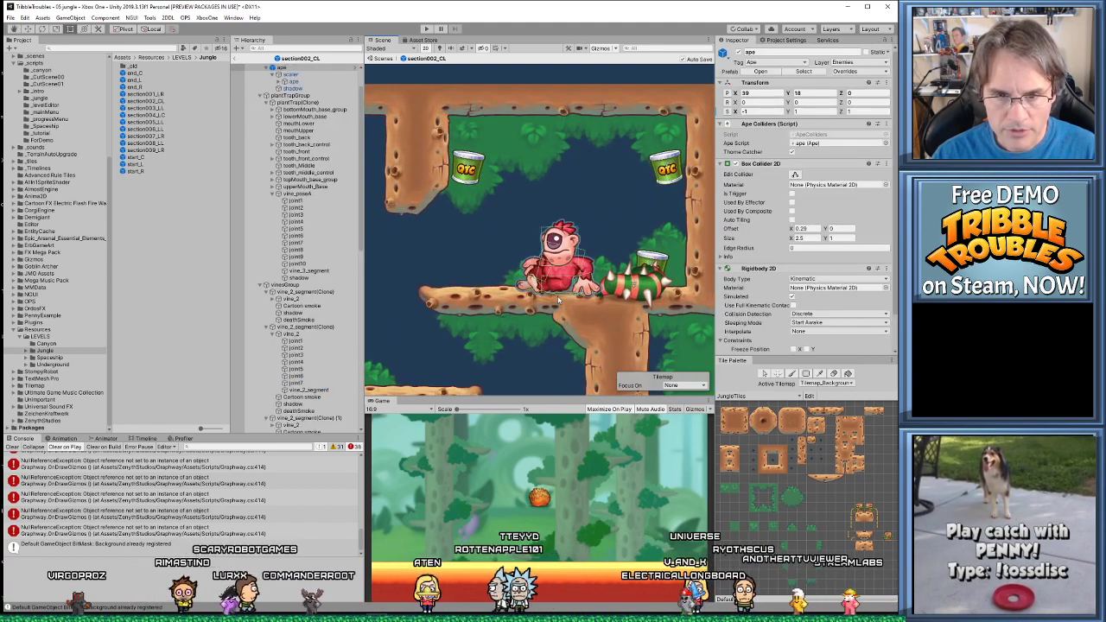
left_click(812, 136)
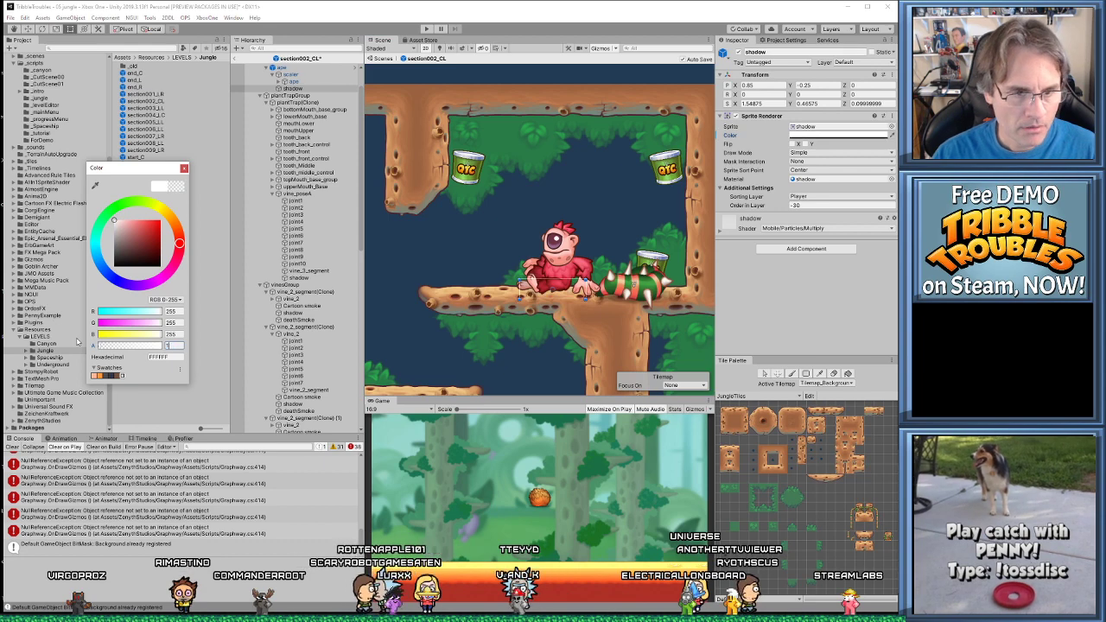
left_click(563, 255)
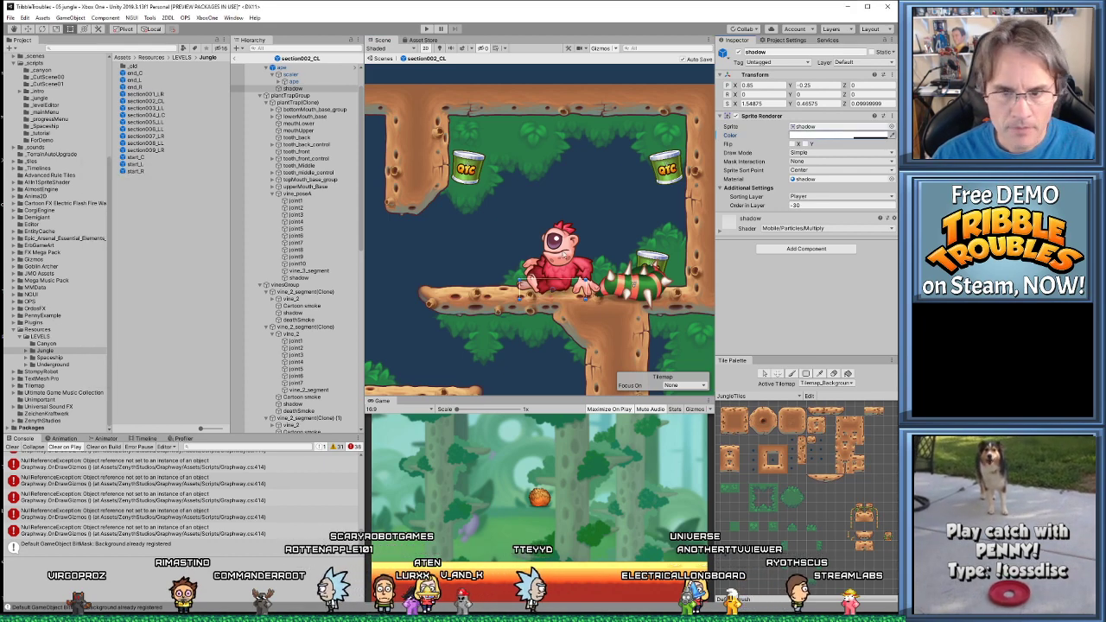
middle_click_drag(531, 231, 657, 199)
scroll(562, 207, "up", 6)
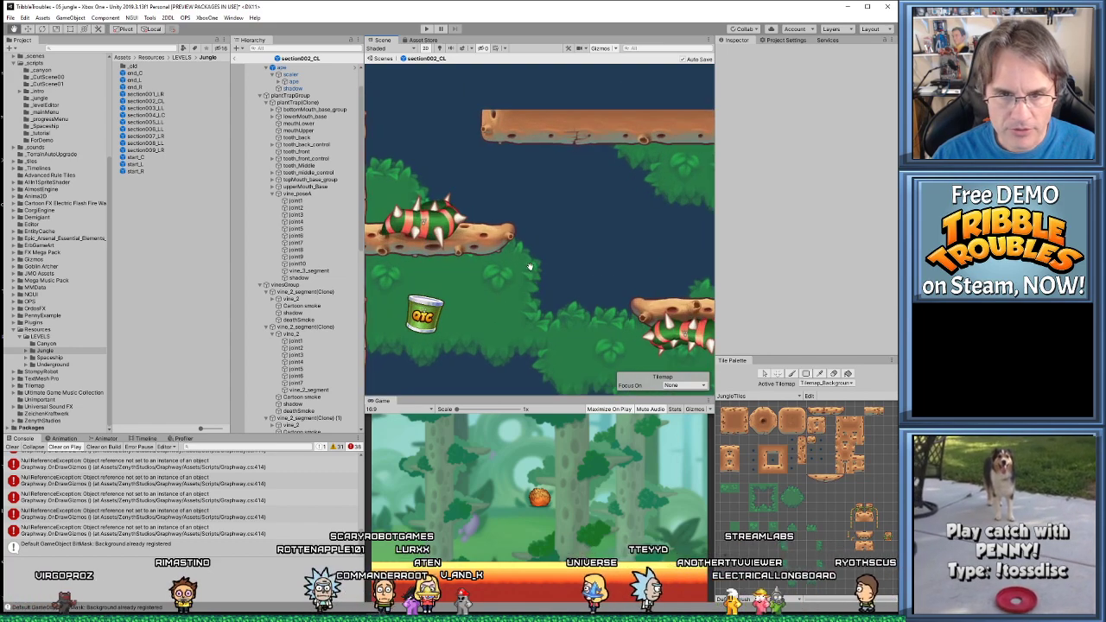
Select the foreground tilemap, pan the Tile Palette, then select the Grid object in the Hierarchy
left_click(496, 247)
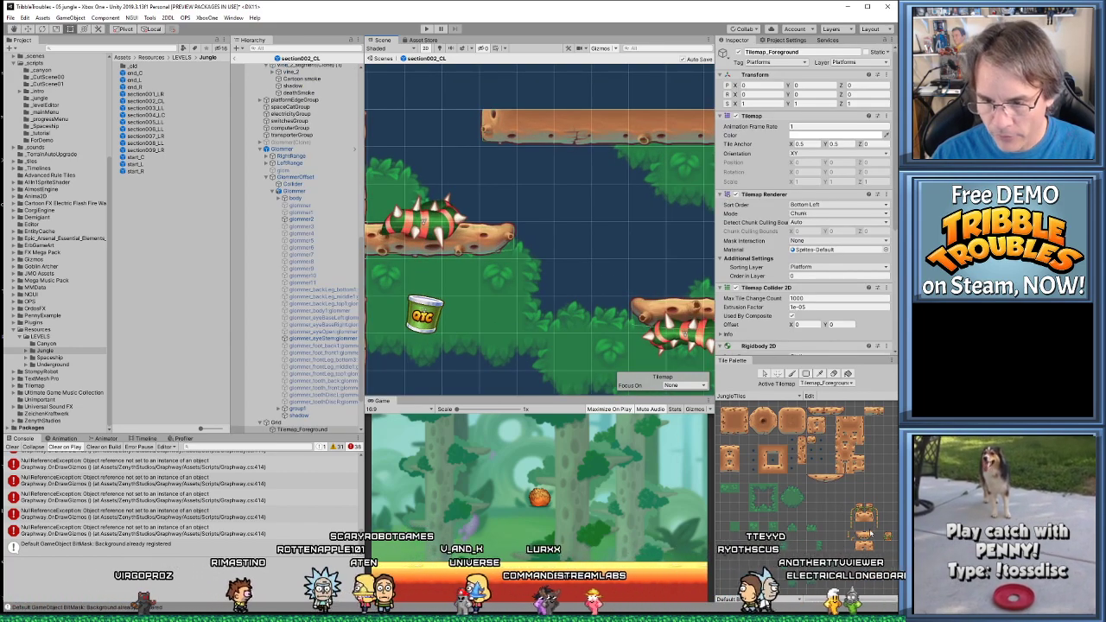
scroll(864, 516, "up", 4)
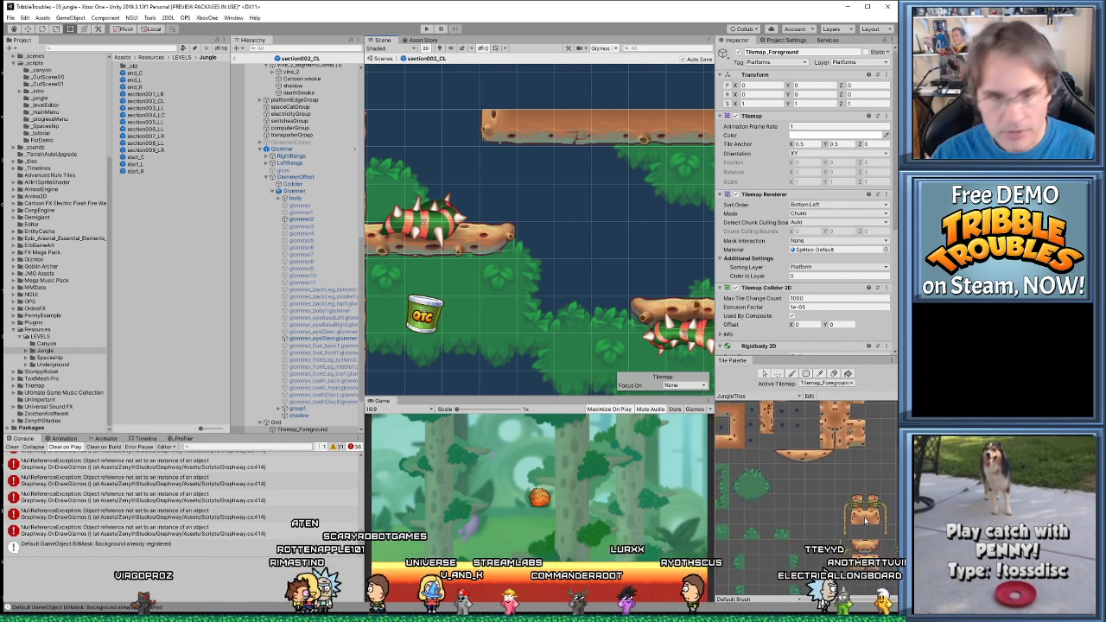
middle_click_drag(847, 529, 787, 502)
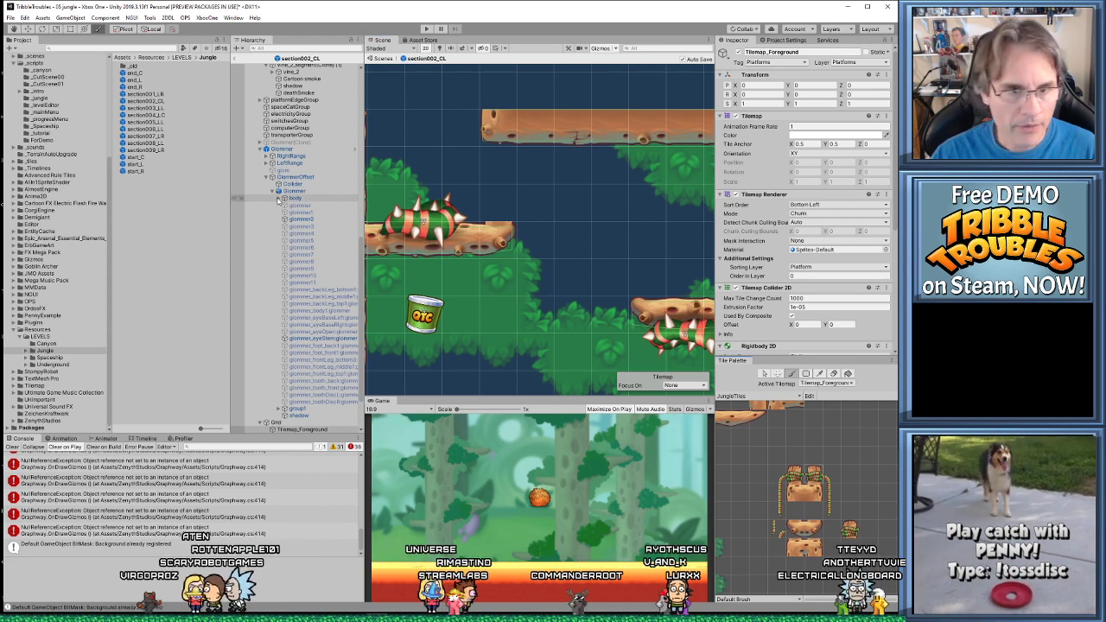
scroll(277, 190, "up", 10)
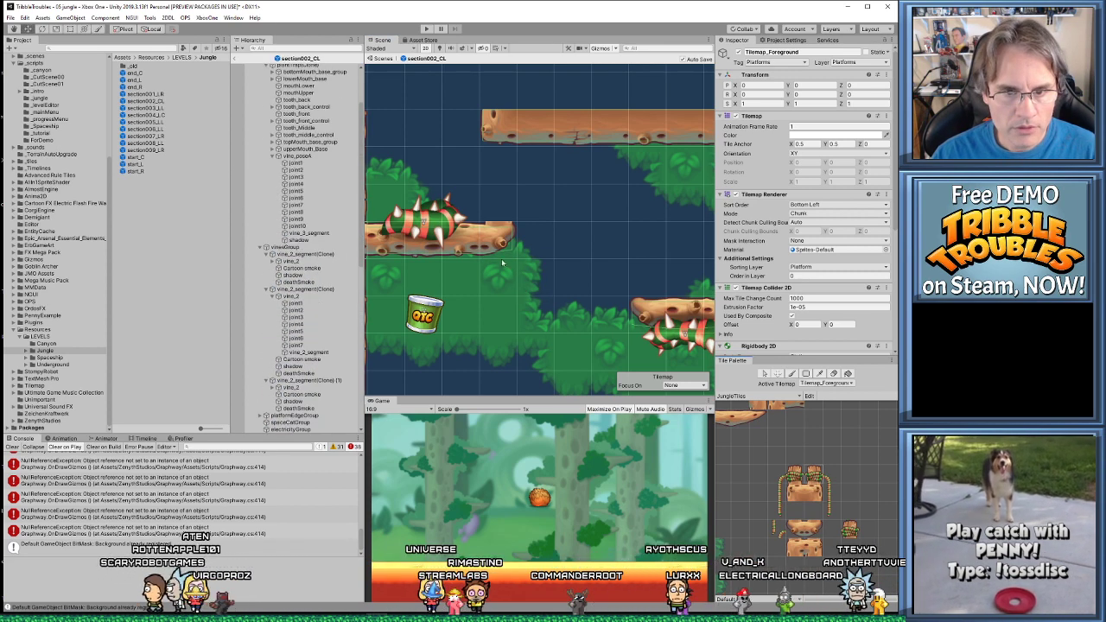
scroll(284, 257, "down", 10)
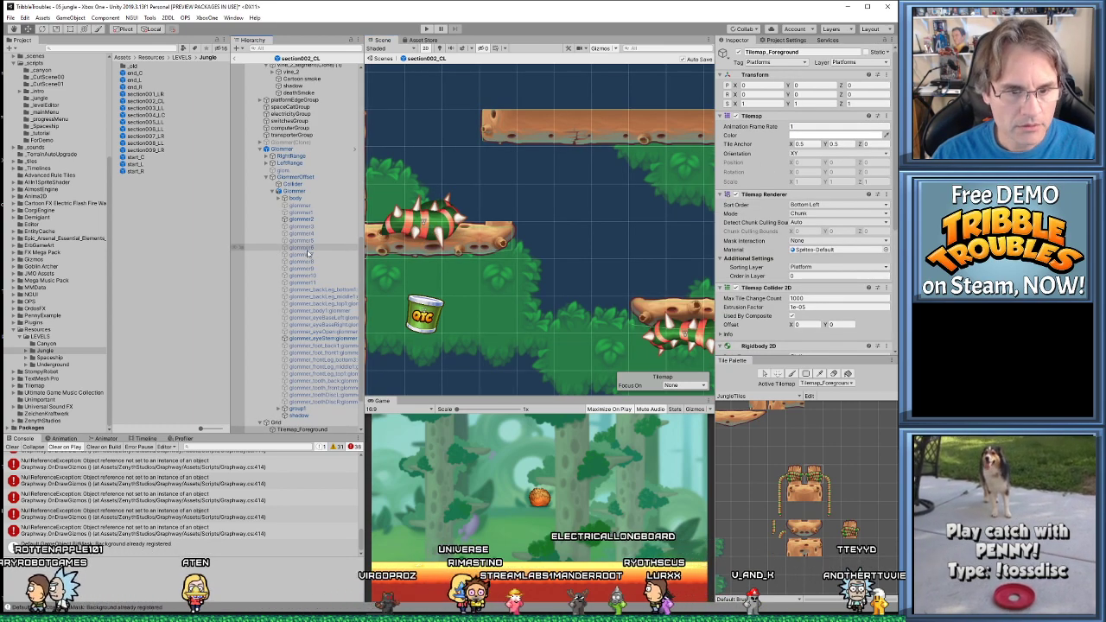
scroll(308, 253, "down", 2)
left_click(277, 367)
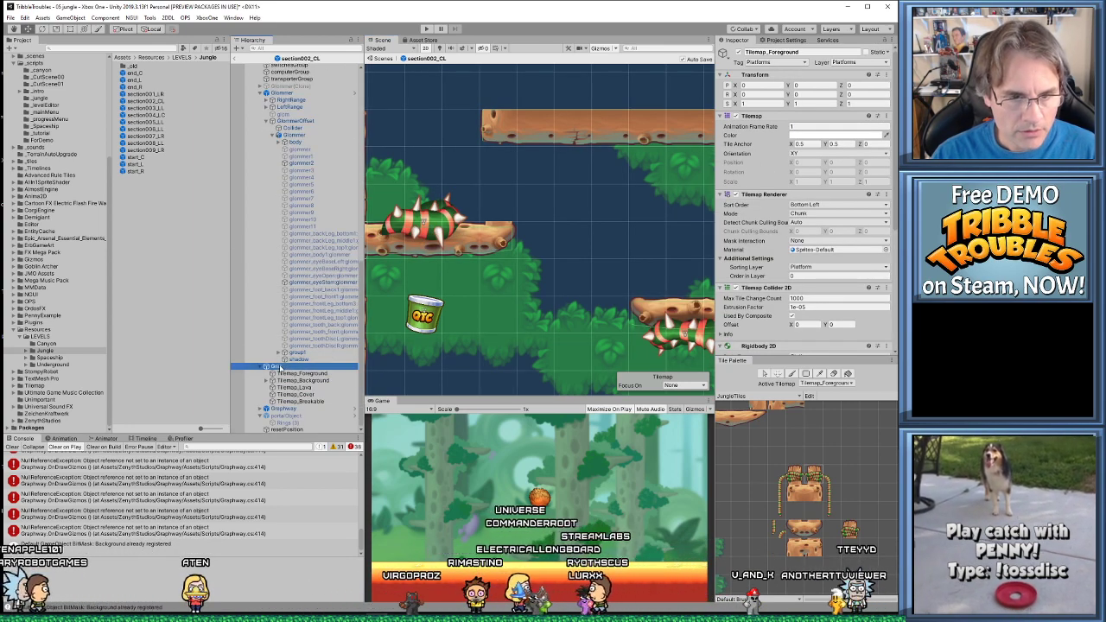
Add a tilemap under Grid named Tilemap_Vines, placed just below Tilemap_Foreground
right_click(278, 367)
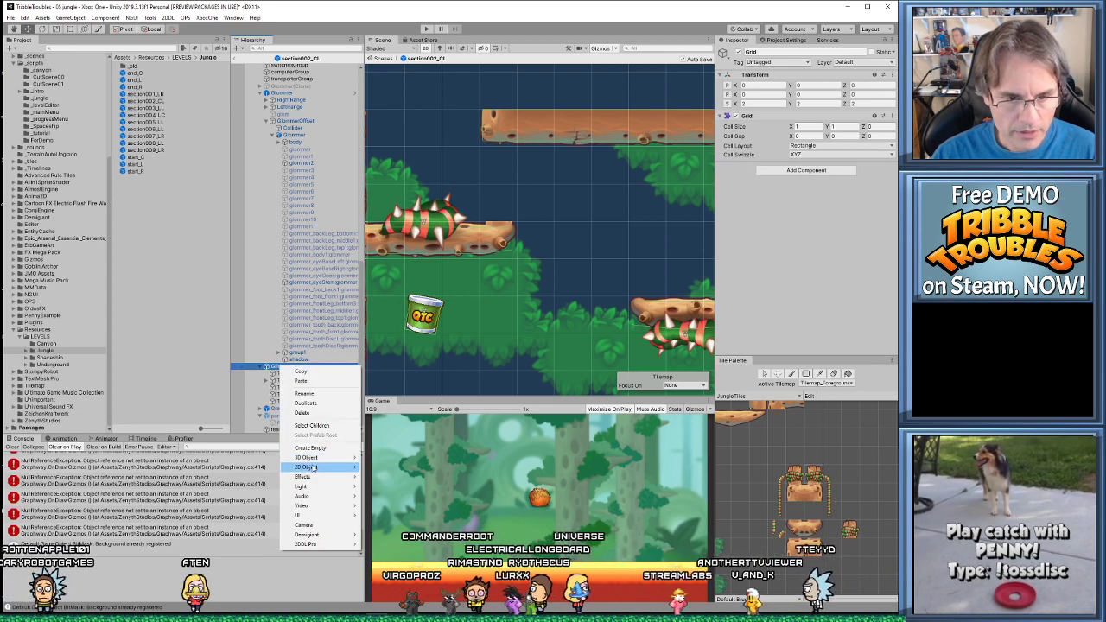
left_click(406, 484)
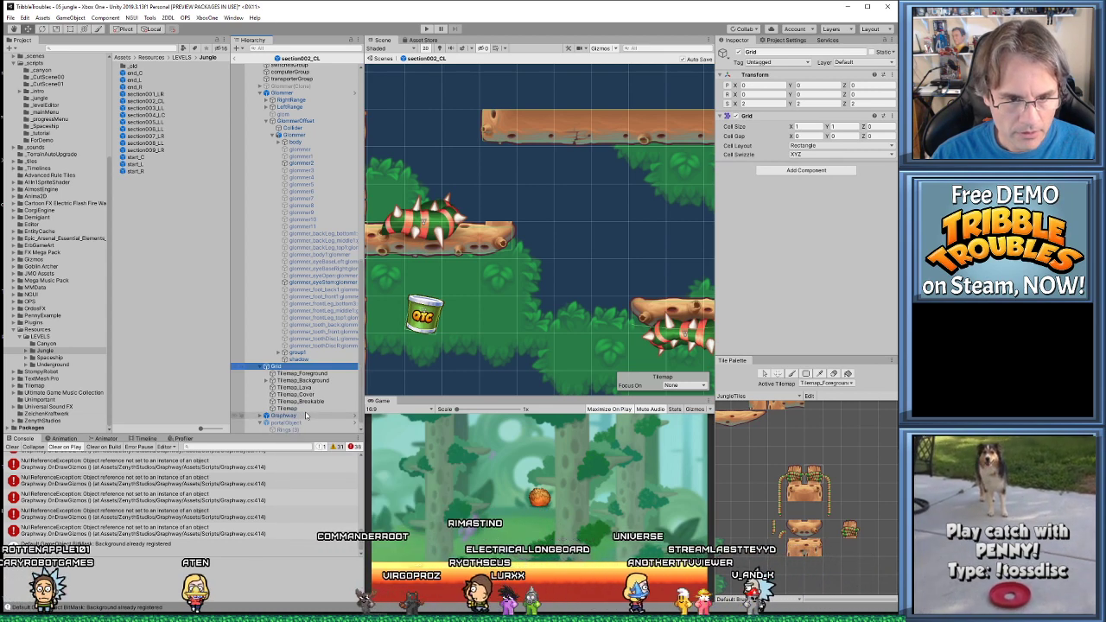
left_click(286, 408)
left_click(307, 410)
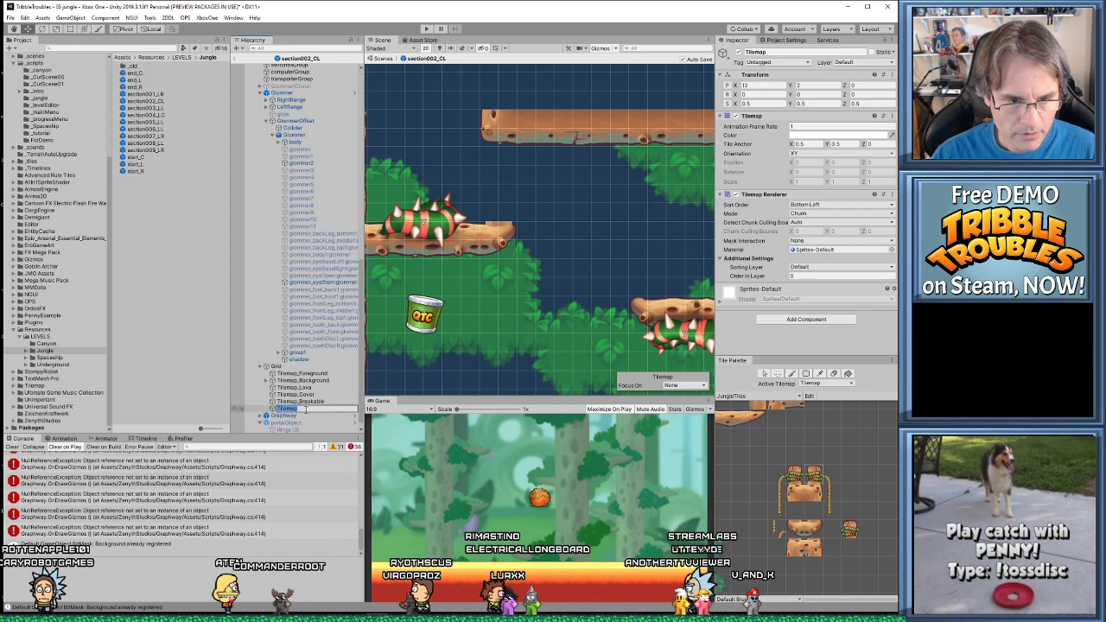
type("_Vines")
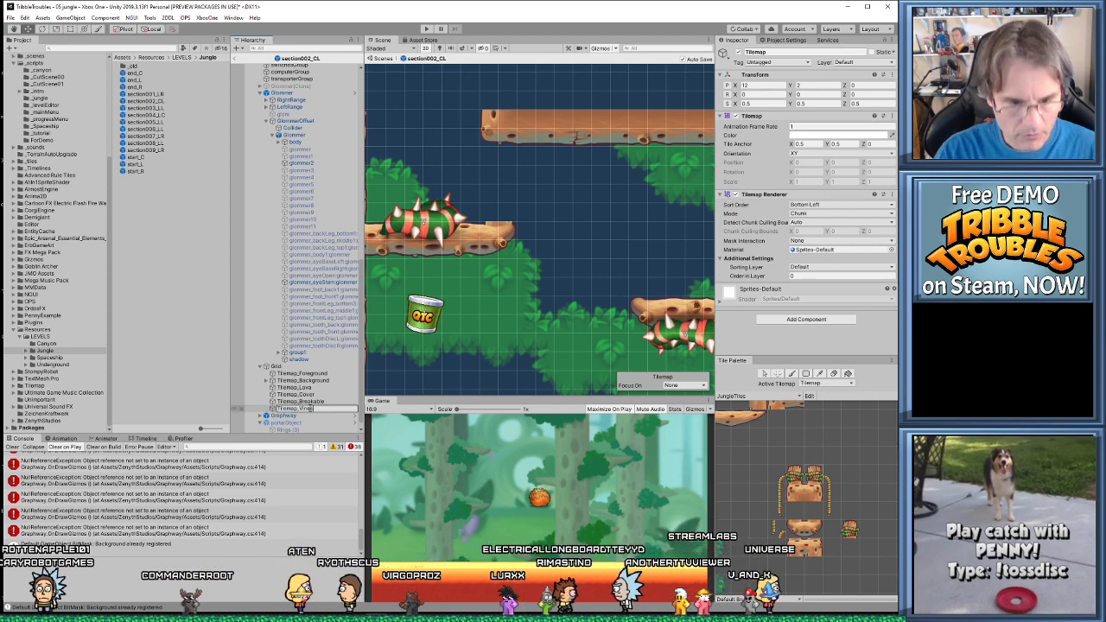
key("Return")
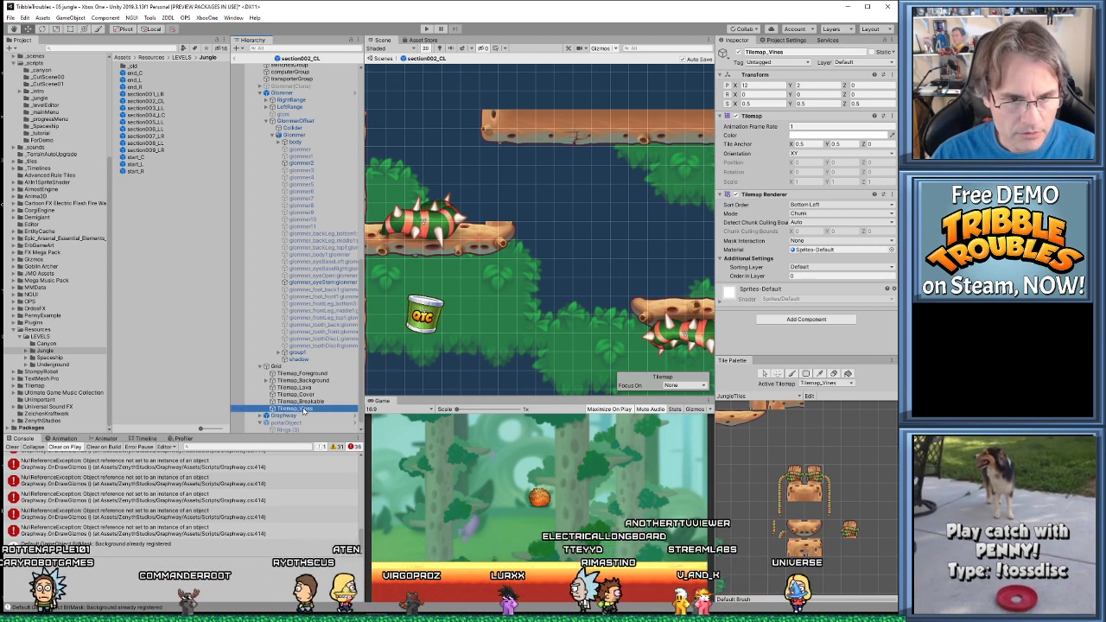
left_click_drag(317, 381, 317, 378)
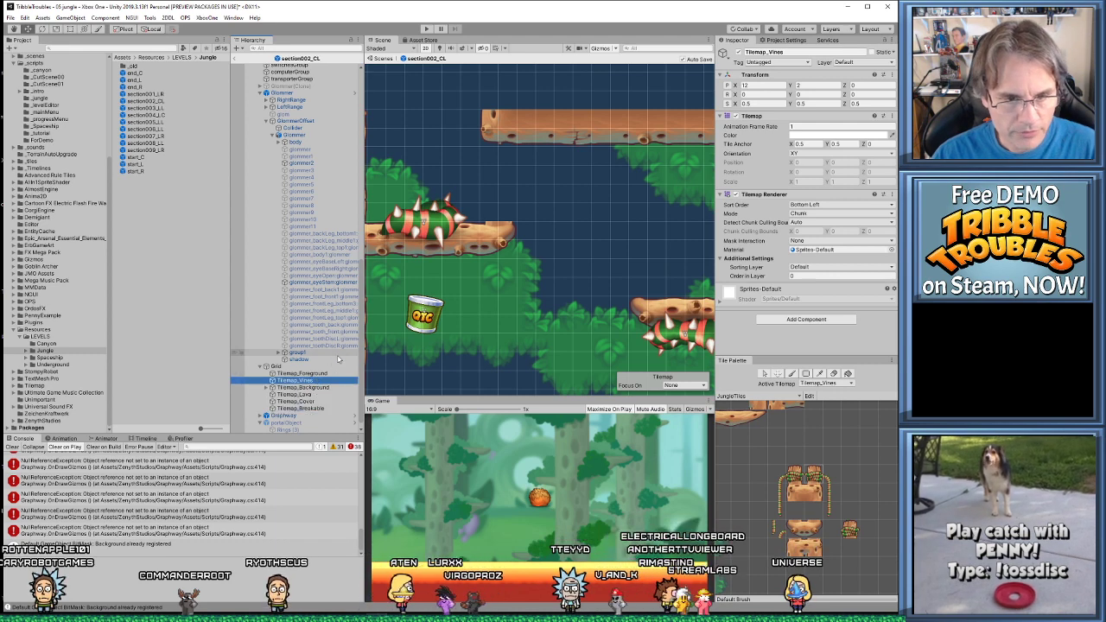
Put Tilemap_Vines on the Platform sorting layer with order -10 and scale 1
left_click(804, 267)
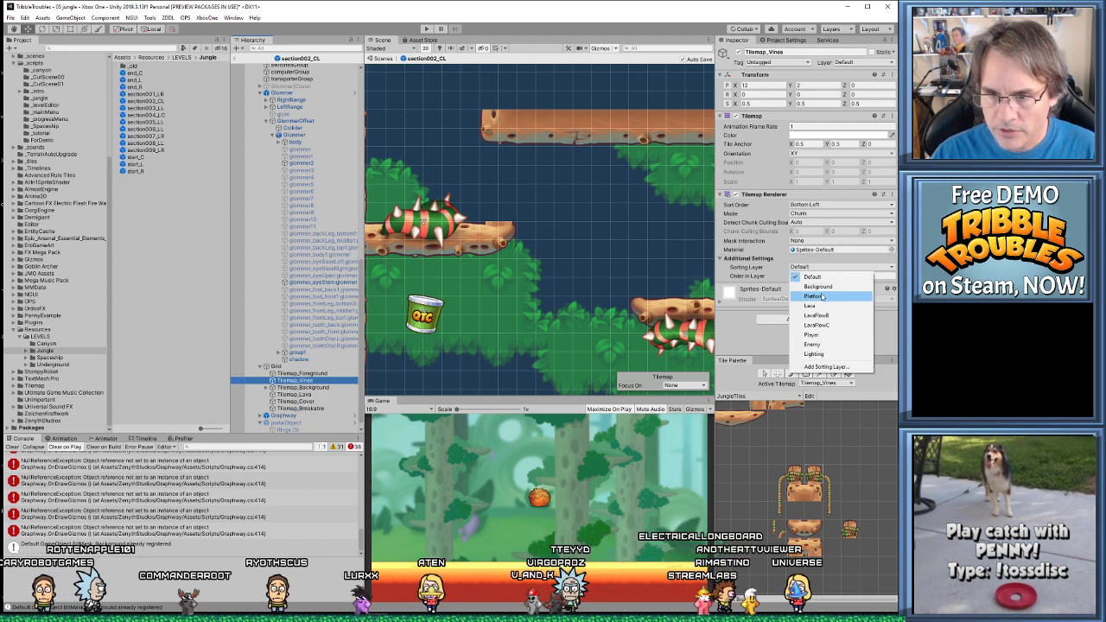
left_click(817, 295)
left_click(810, 275)
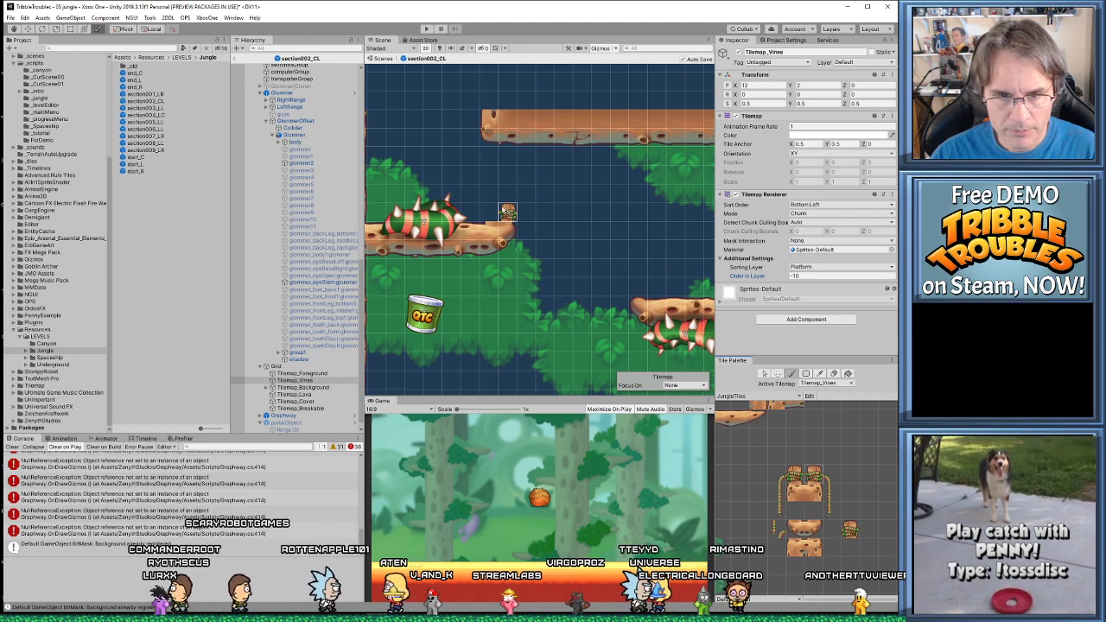
left_click(307, 381)
left_click(763, 102)
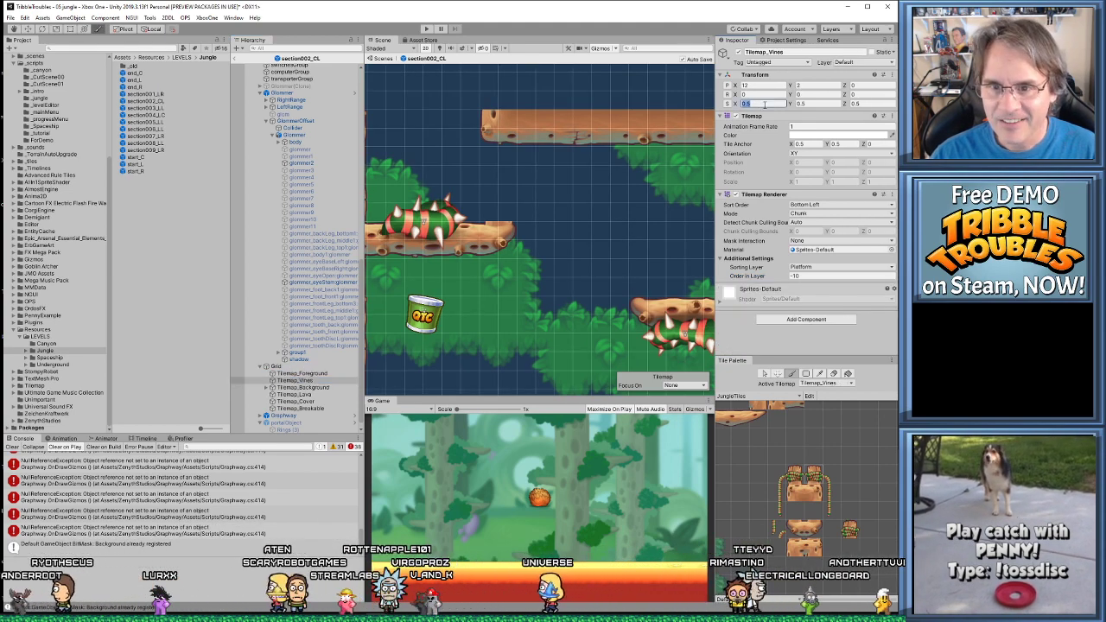
type("1")
key("Tab")
type("1")
key("Tab")
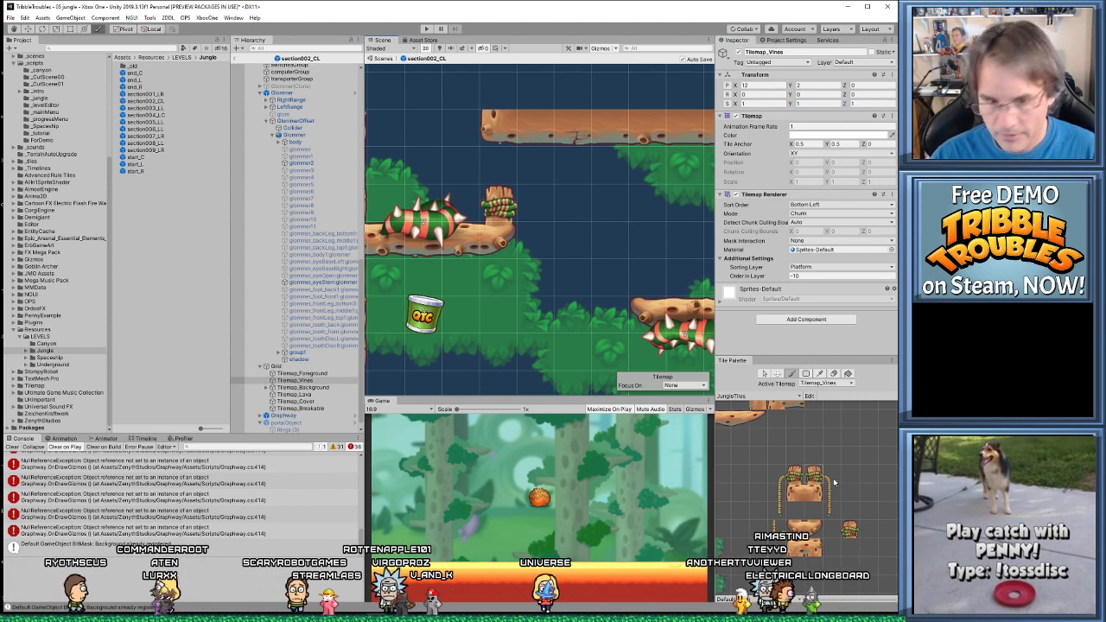
left_click_drag(781, 468, 783, 516)
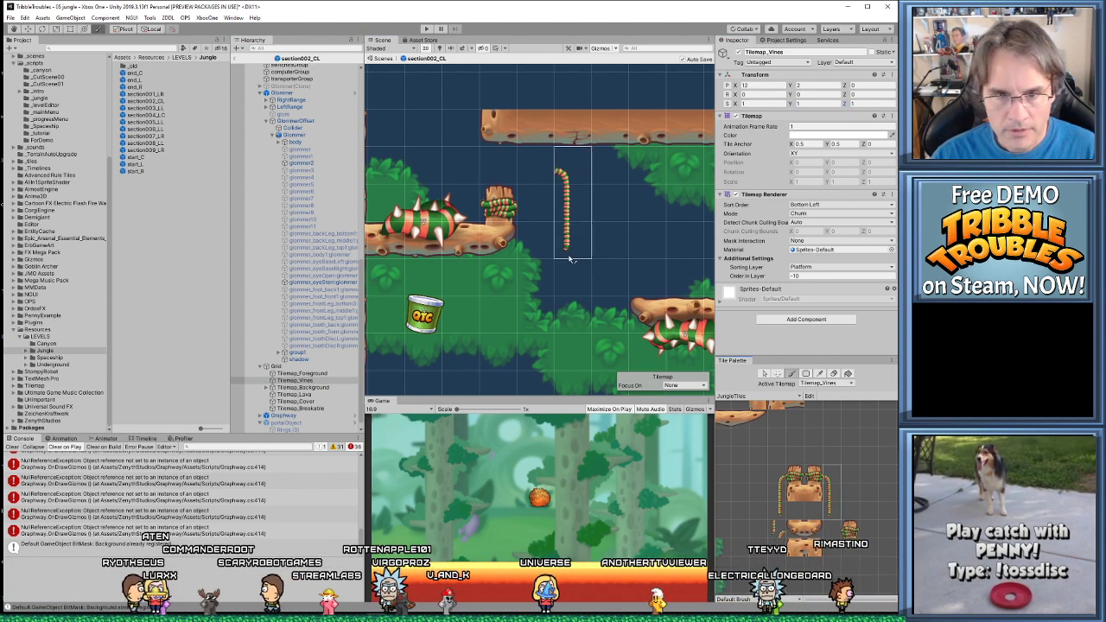
left_click(542, 292)
middle_click_drag(616, 347, 575, 320)
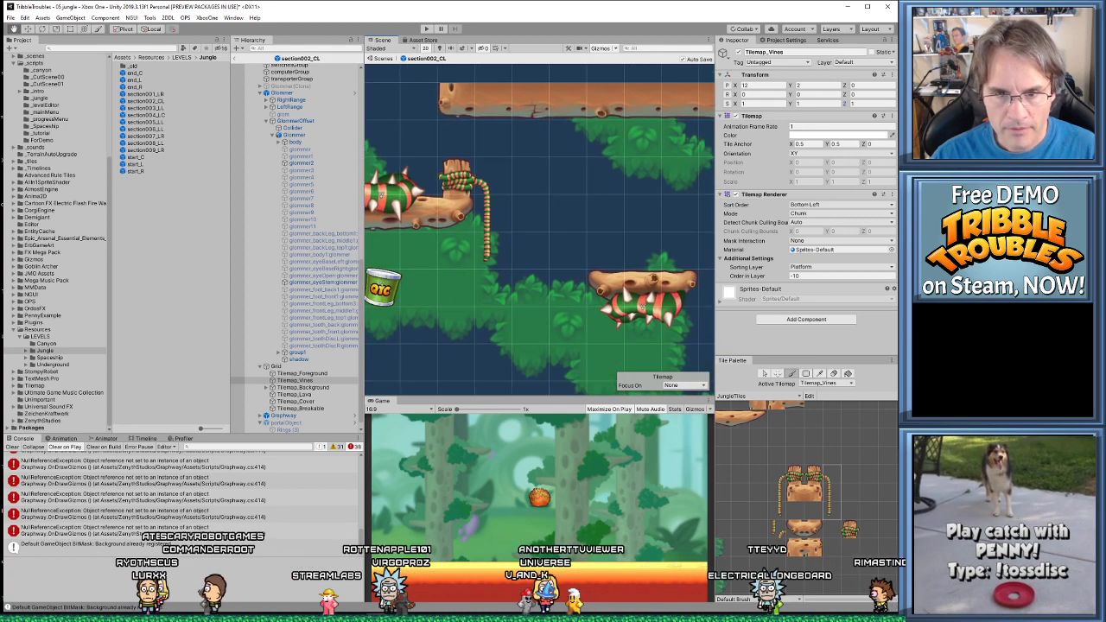
scroll(546, 262, "down", 2)
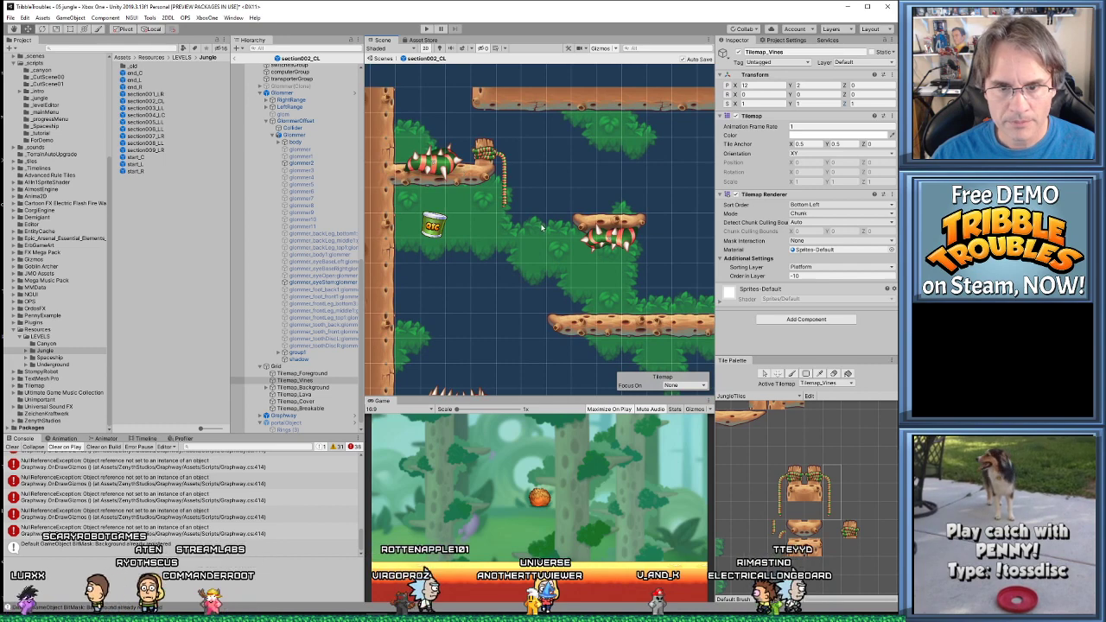
scroll(541, 228, "up", 1)
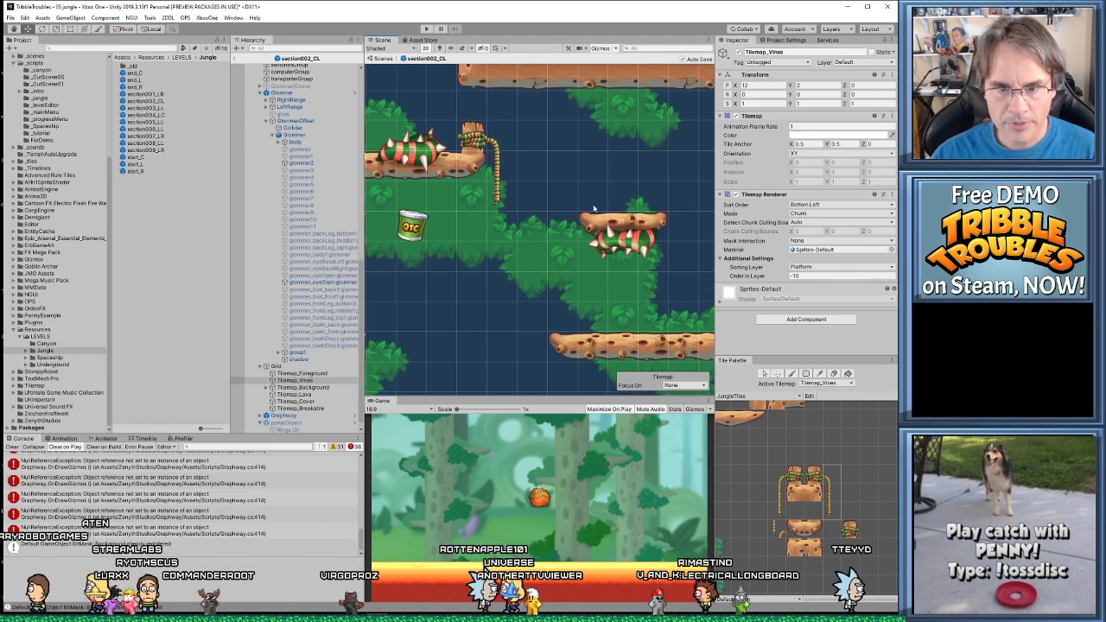
scroll(497, 212, "down", 2)
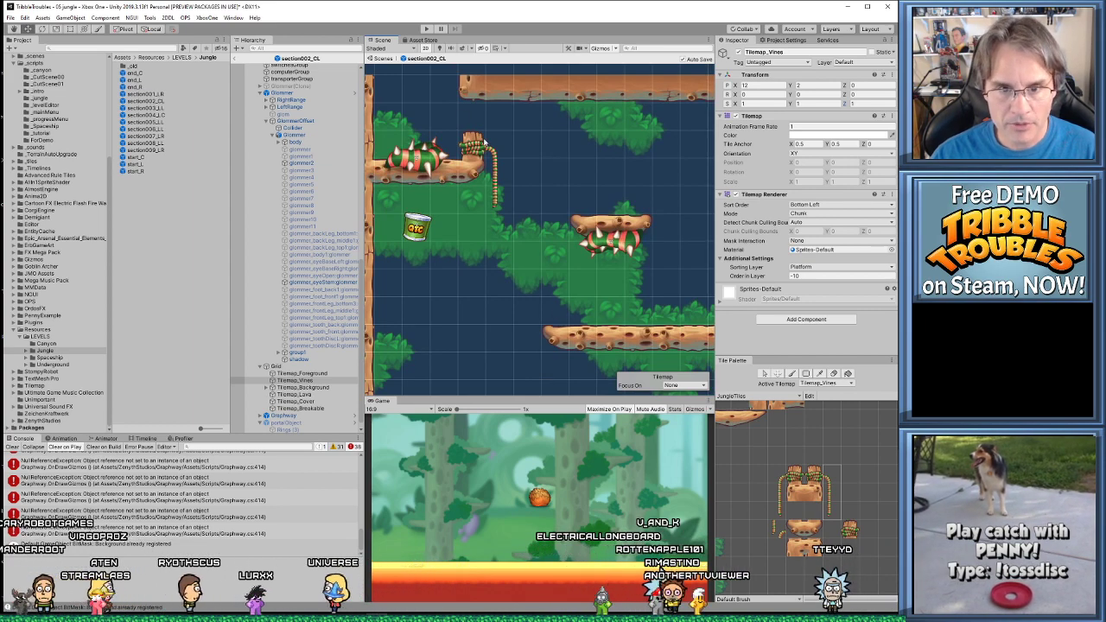
scroll(553, 243, "up", 3)
scroll(568, 246, "down", 5)
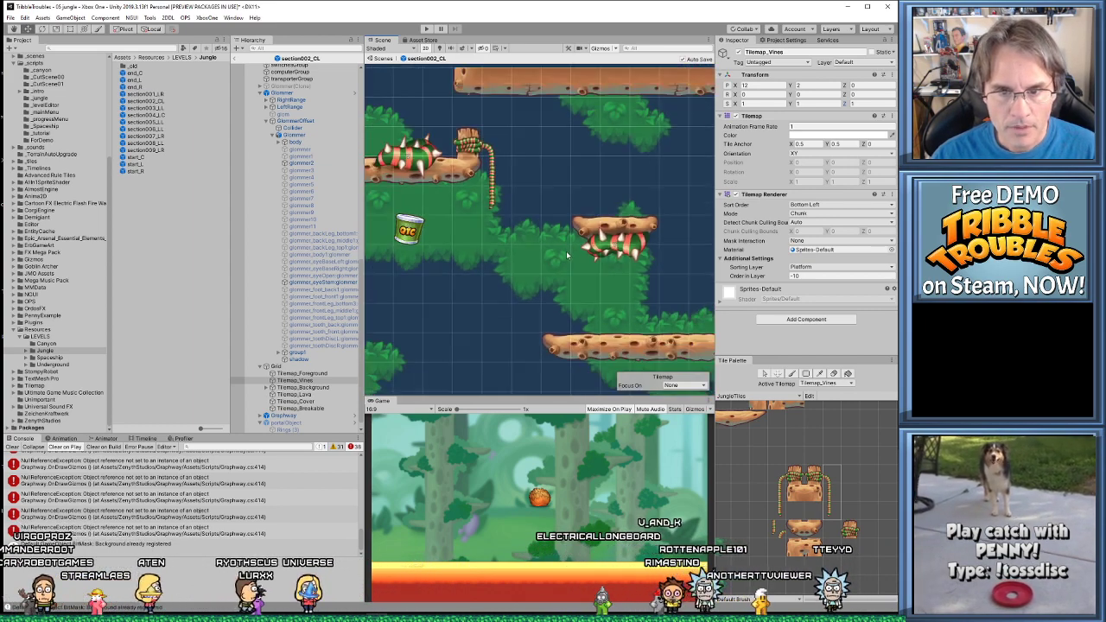
Inspect the plant trap, collapse section002_CL down to offset's groups, and select Graphway to view its nodes
left_click(577, 238)
scroll(332, 202, "up", 10)
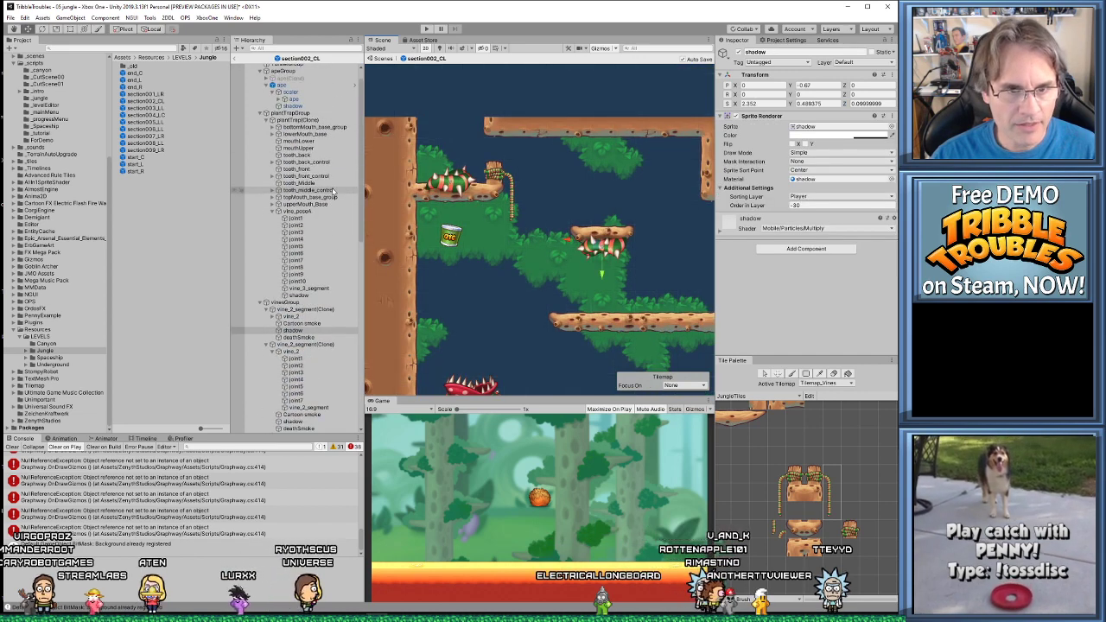
scroll(328, 190, "up", 5)
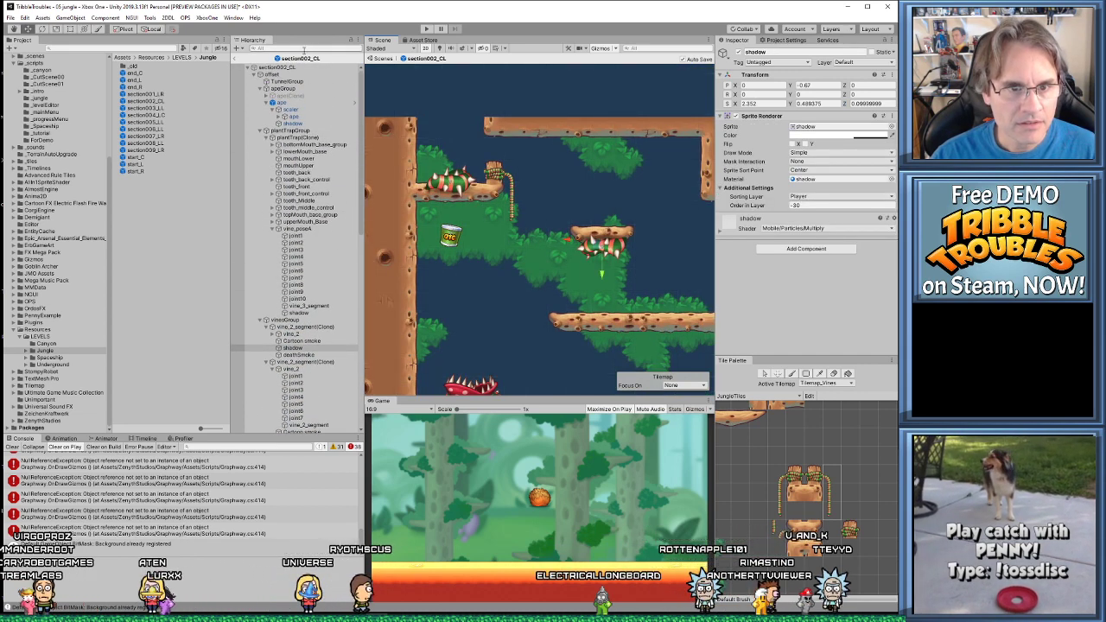
left_click(243, 69)
left_click(243, 69)
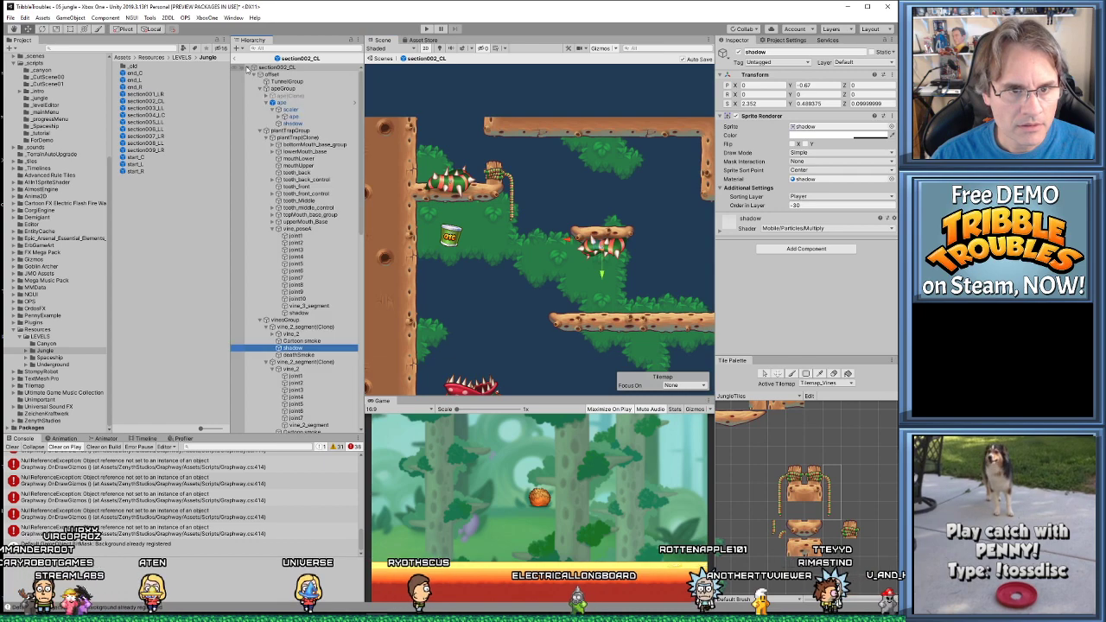
left_click(244, 69)
left_click(243, 68)
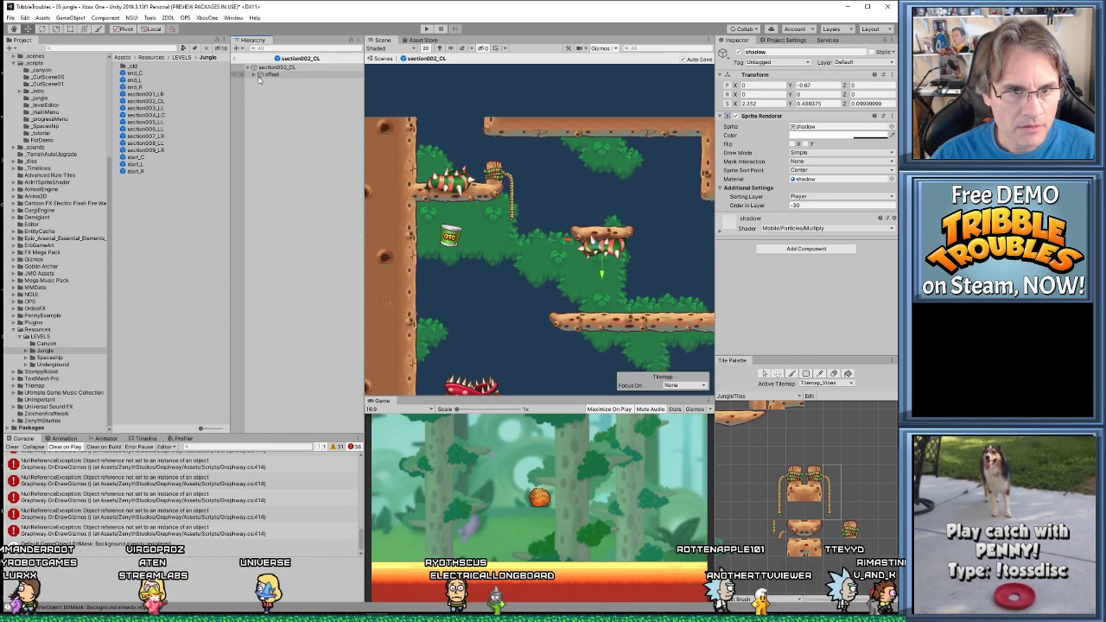
left_click(254, 75)
left_click(285, 173)
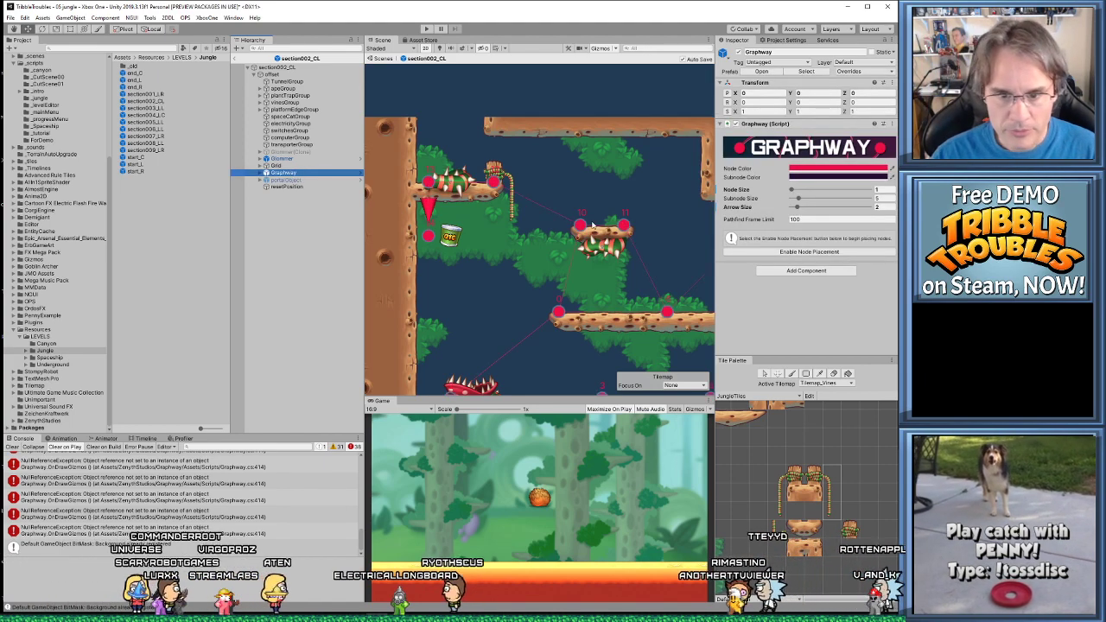
Pan to the upper-left vine and select the Tilemap_Vines layer for editing
scroll(592, 225, "down", 3)
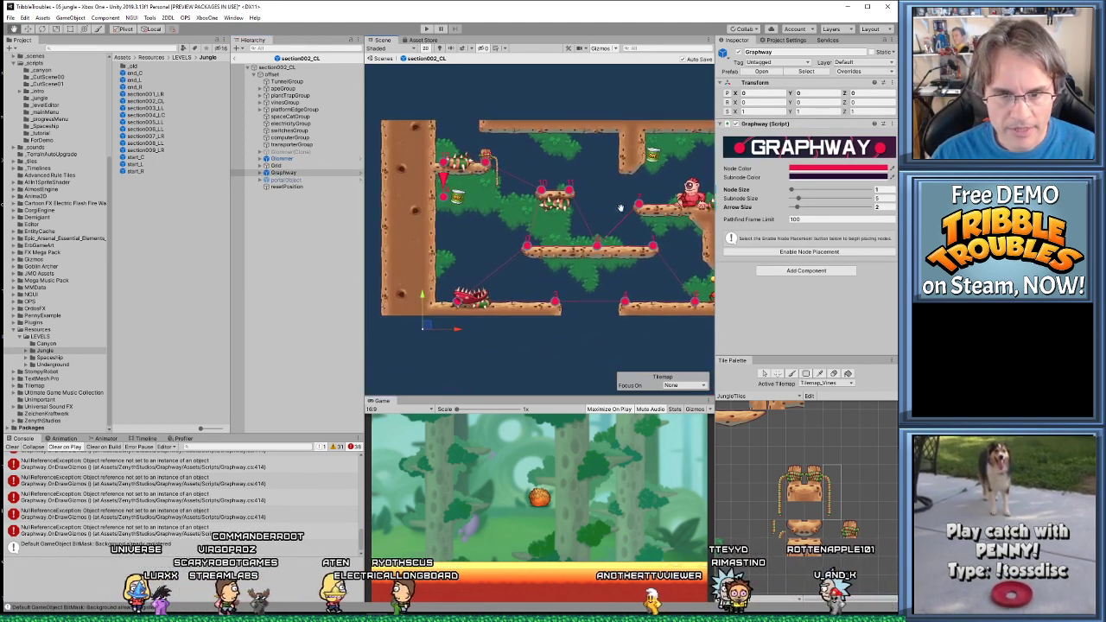
scroll(531, 295, "up", 2)
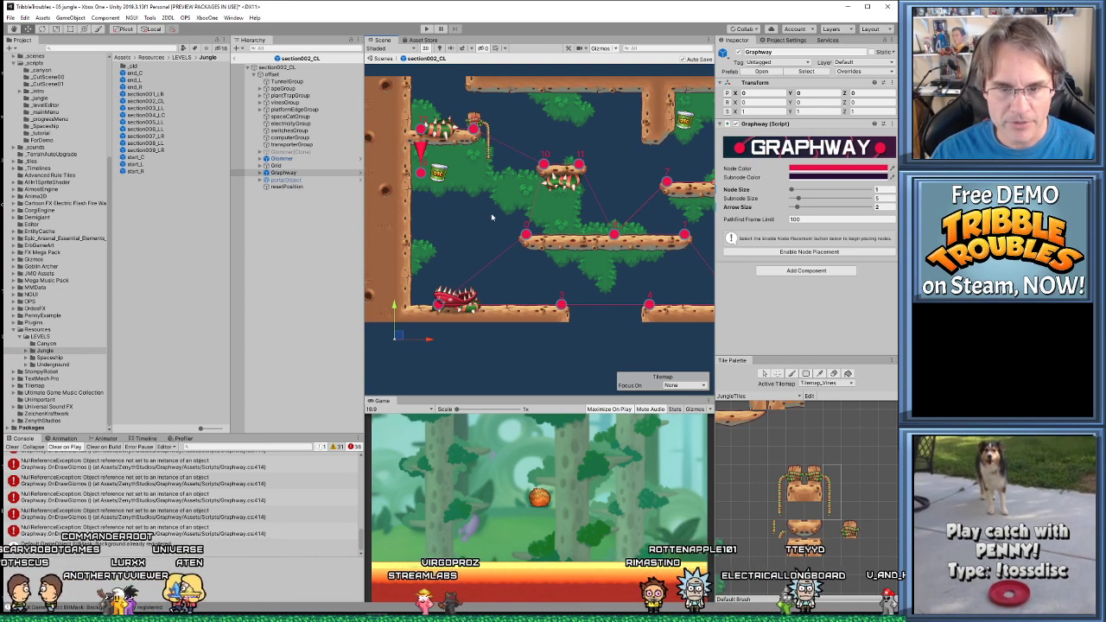
scroll(500, 196, "up", 1)
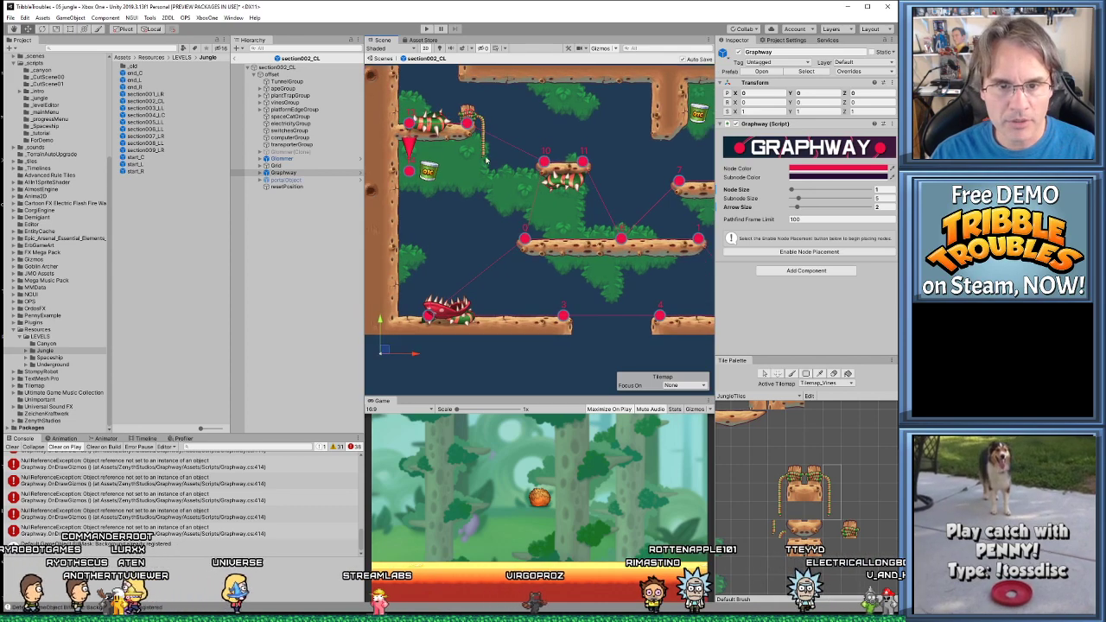
mouse_move(500, 196)
middle_mouse_down()
mouse_move(579, 321)
mouse_move(514, 188)
middle_mouse_up()
scroll(579, 322, "up", 2)
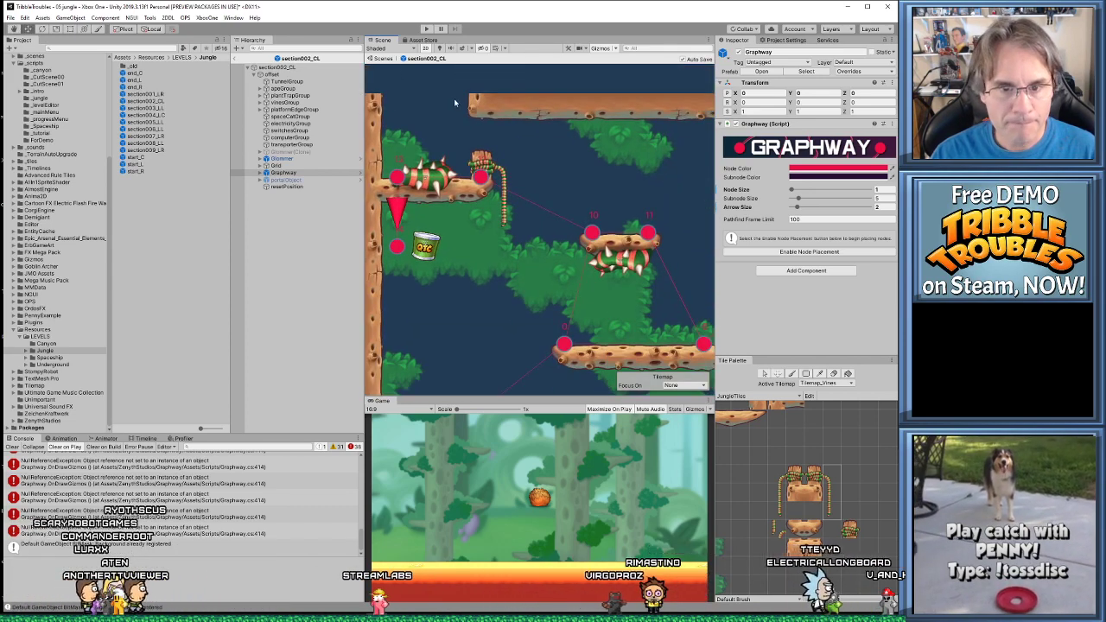
left_click(484, 159)
Frame the spiky platform and switch the active tilemap from Tilemap_Breakable to Tilemap_Foreground
scroll(564, 217, "up", 3)
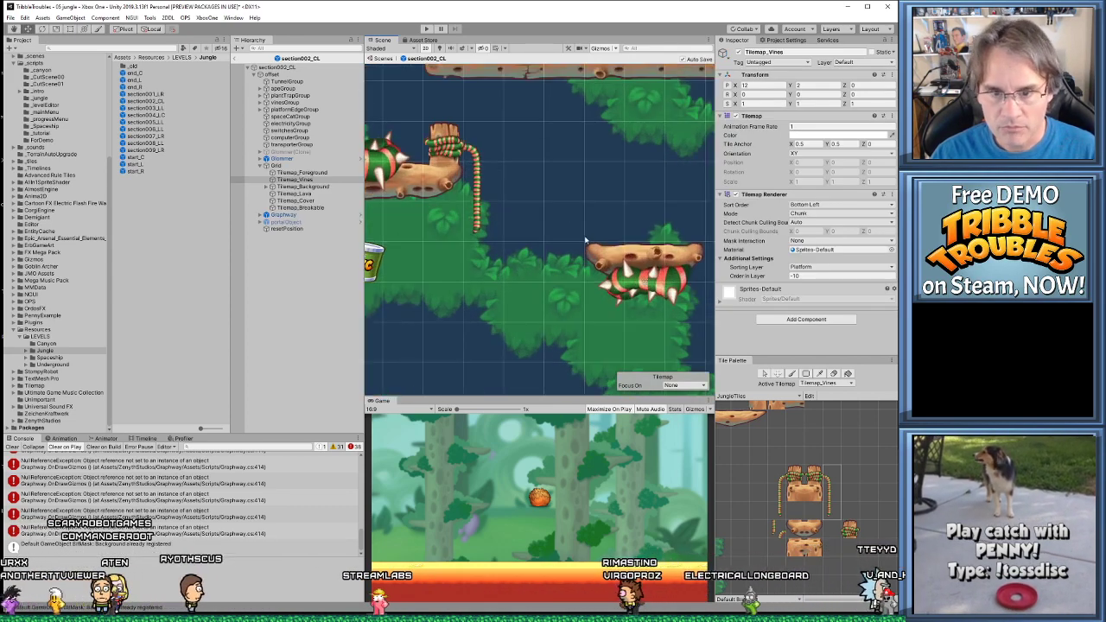
middle_click_drag(582, 236, 533, 213)
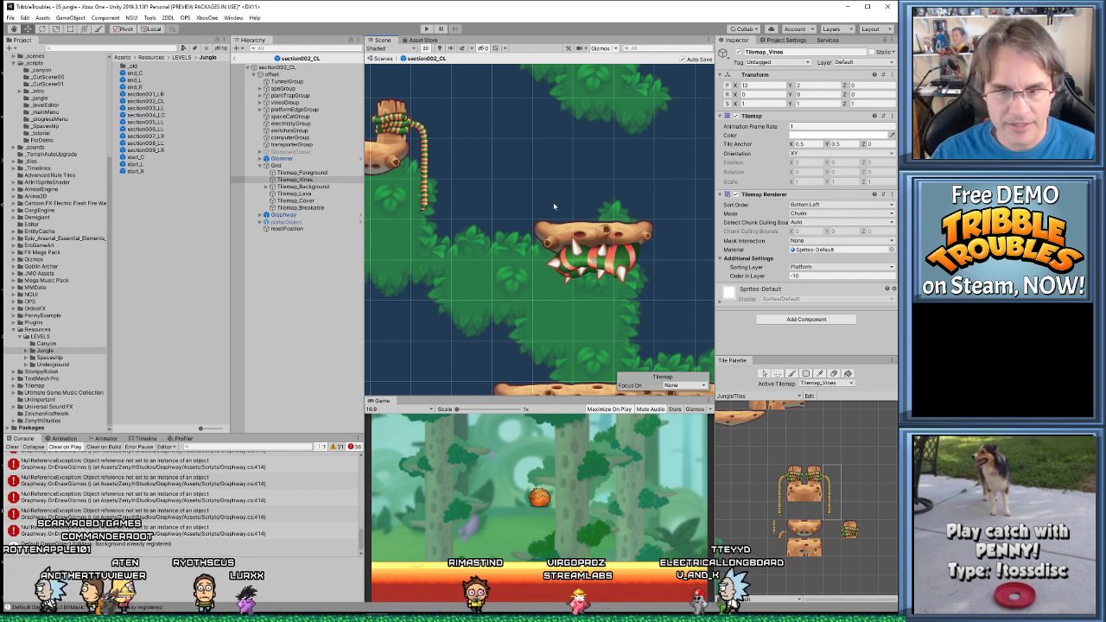
scroll(553, 202, "up", 1)
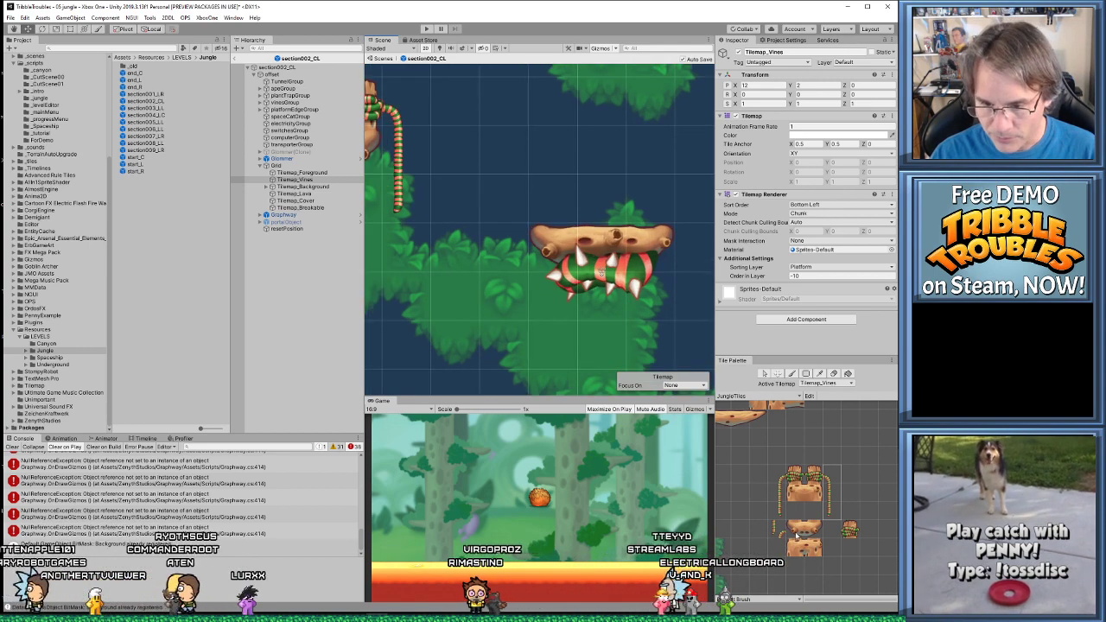
left_click(826, 383)
left_click(831, 422)
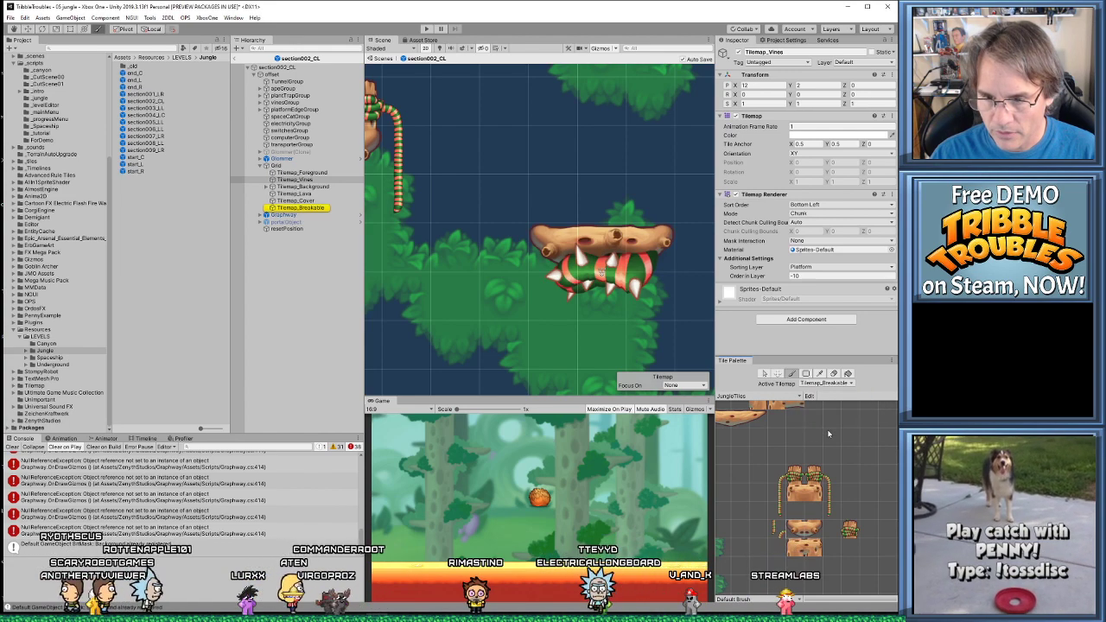
left_click(827, 383)
left_click(831, 430)
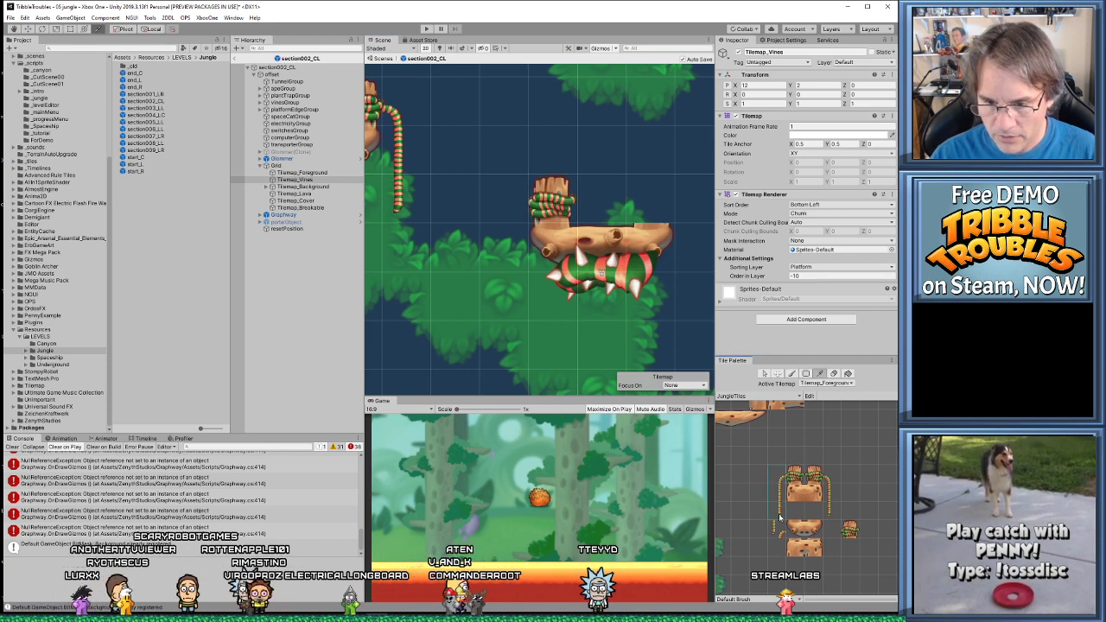
Switch the active tilemap to Tilemap_Vines, back to Foreground, then settle on Tilemap_Vines
scroll(605, 259, "down", 2)
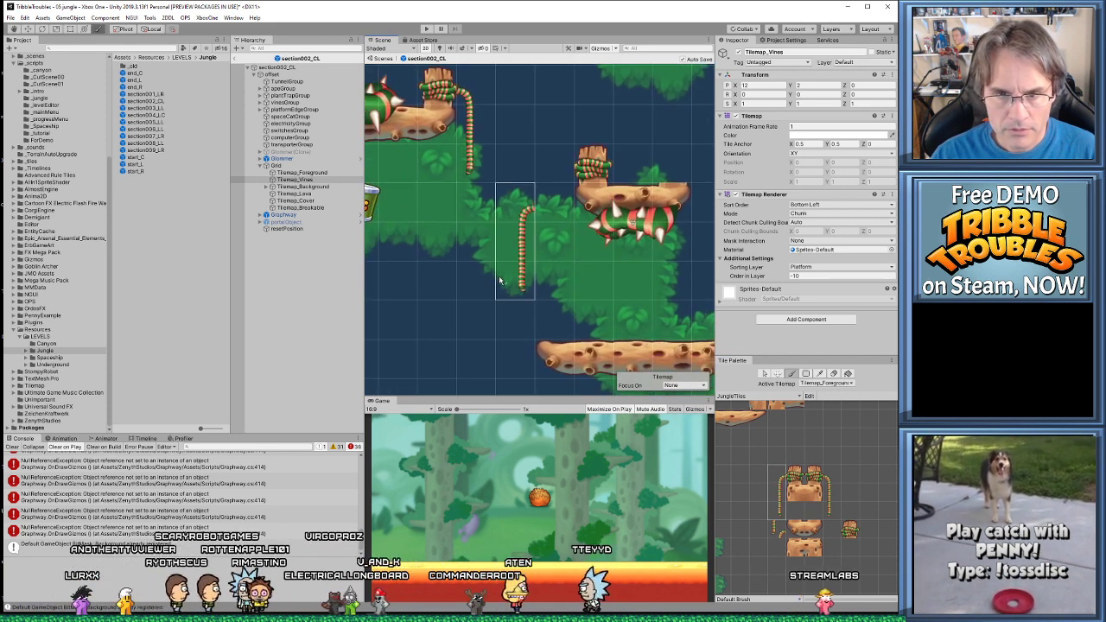
left_click(828, 382)
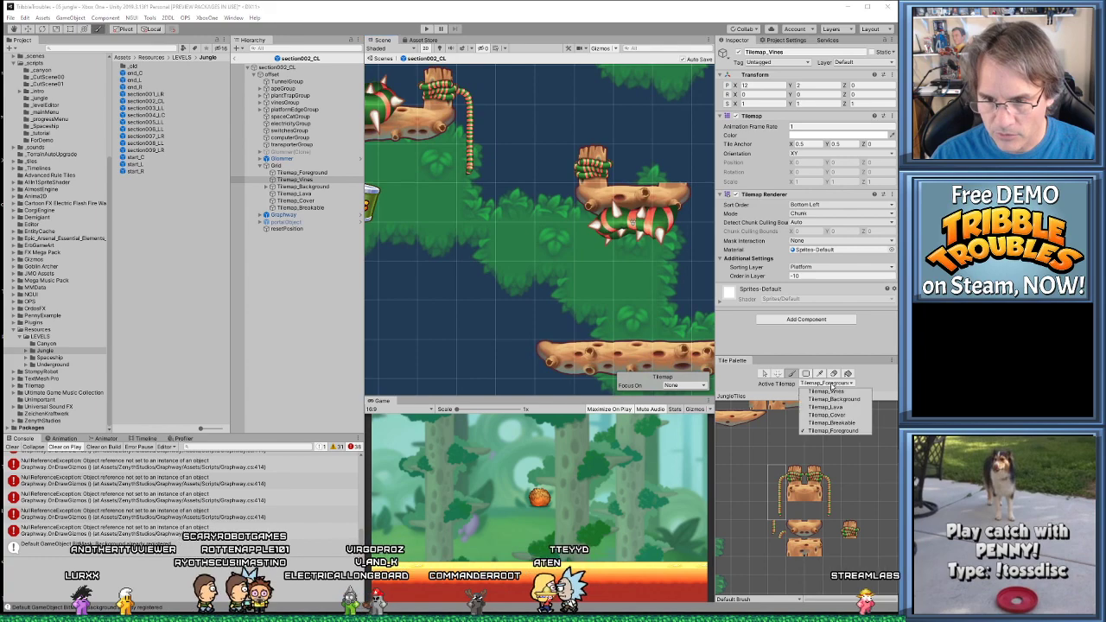
left_click(827, 391)
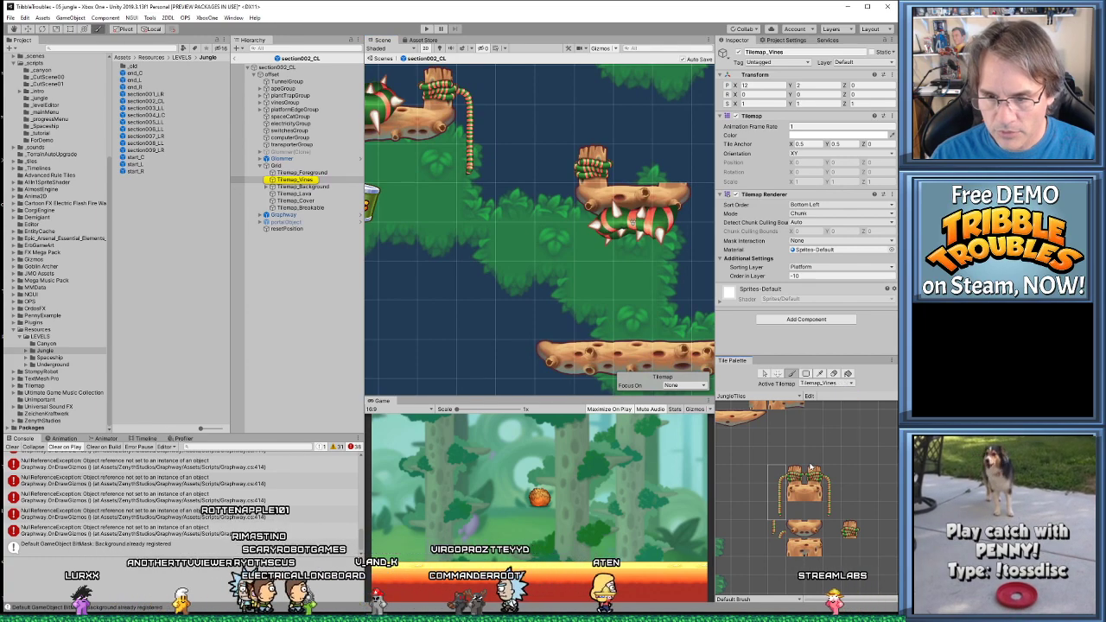
left_click(827, 383)
left_click(832, 430)
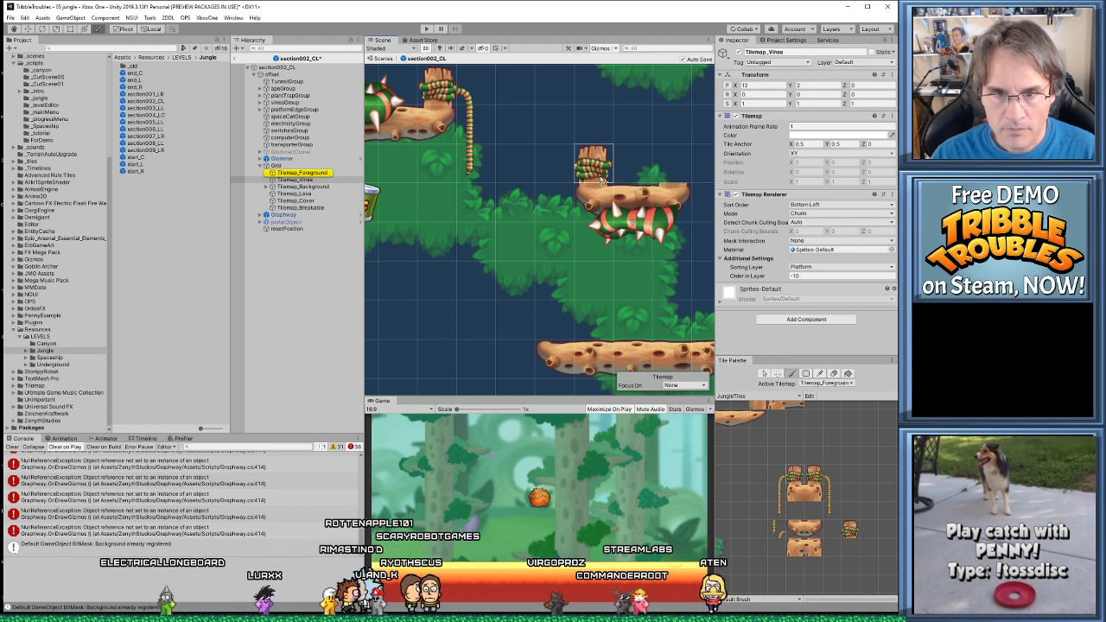
left_click(842, 383)
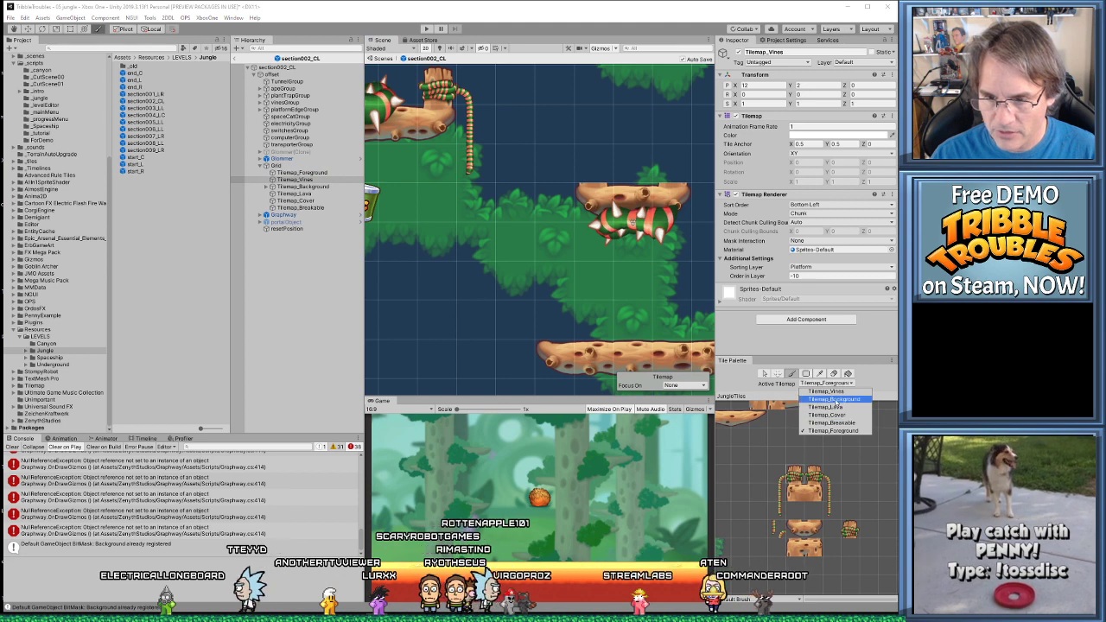
left_click(835, 395)
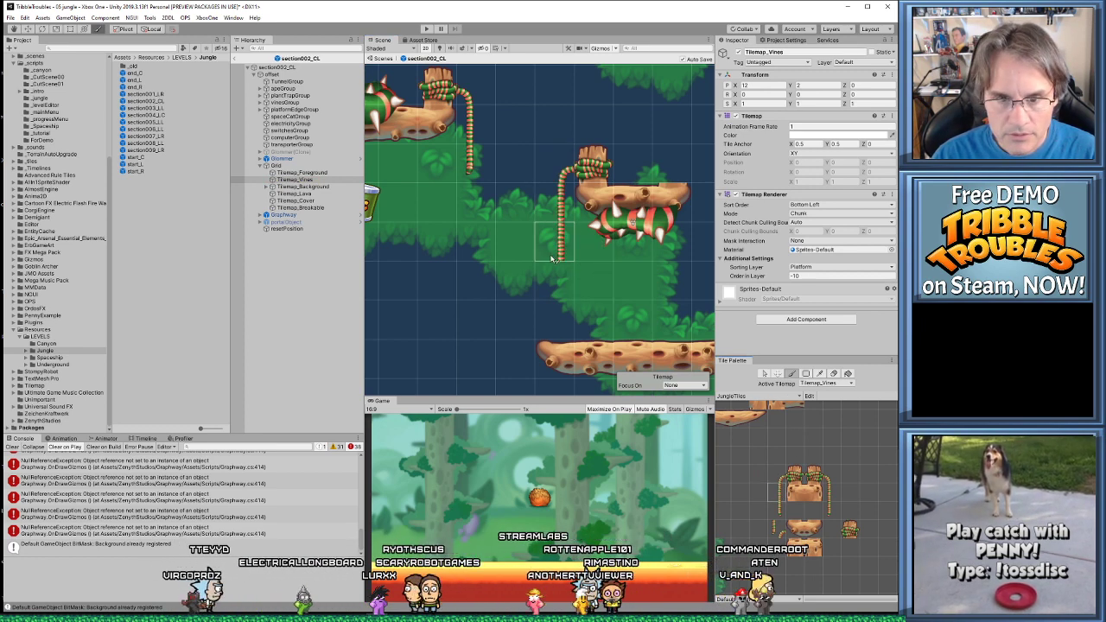
Extend the hanging vine one tile and paint a vine-top column down from the platform's right end
left_click(553, 318)
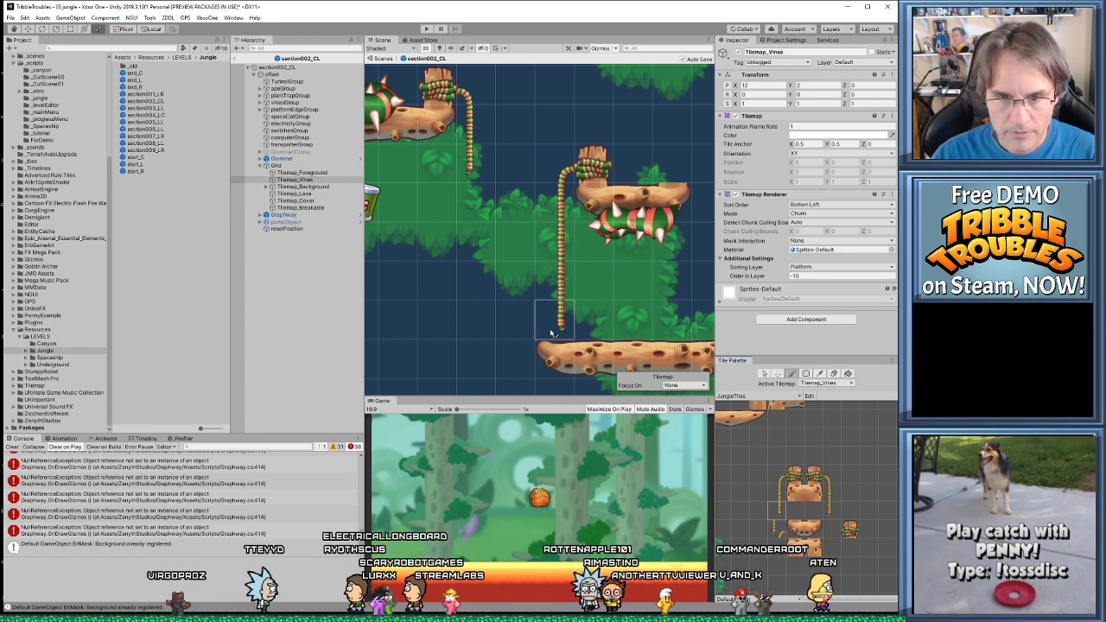
middle_click_drag(640, 241, 573, 242)
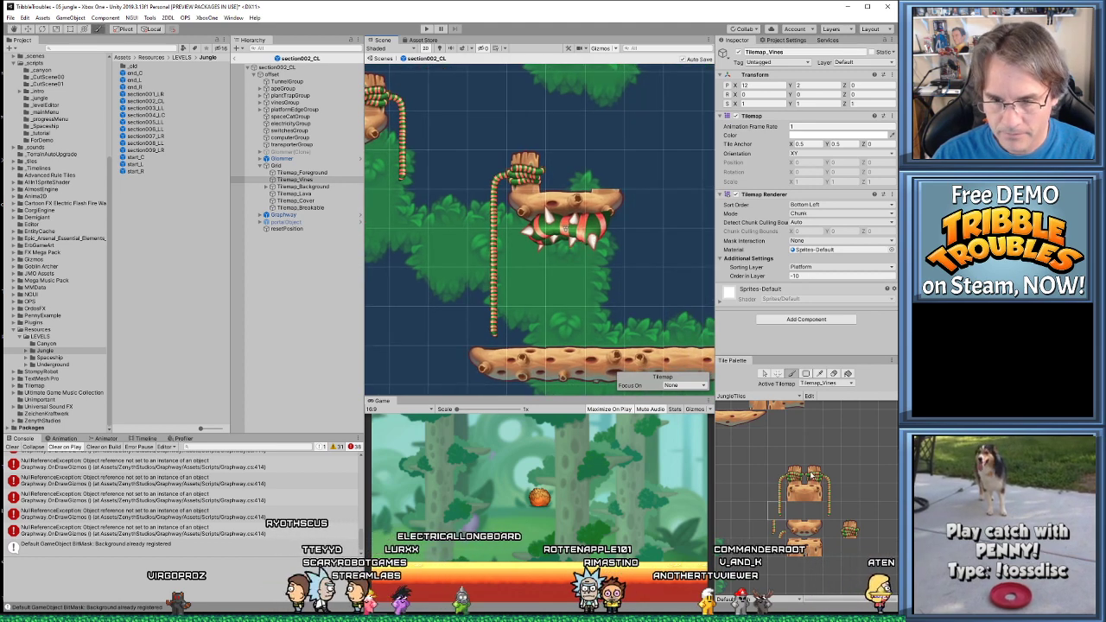
left_click(831, 486)
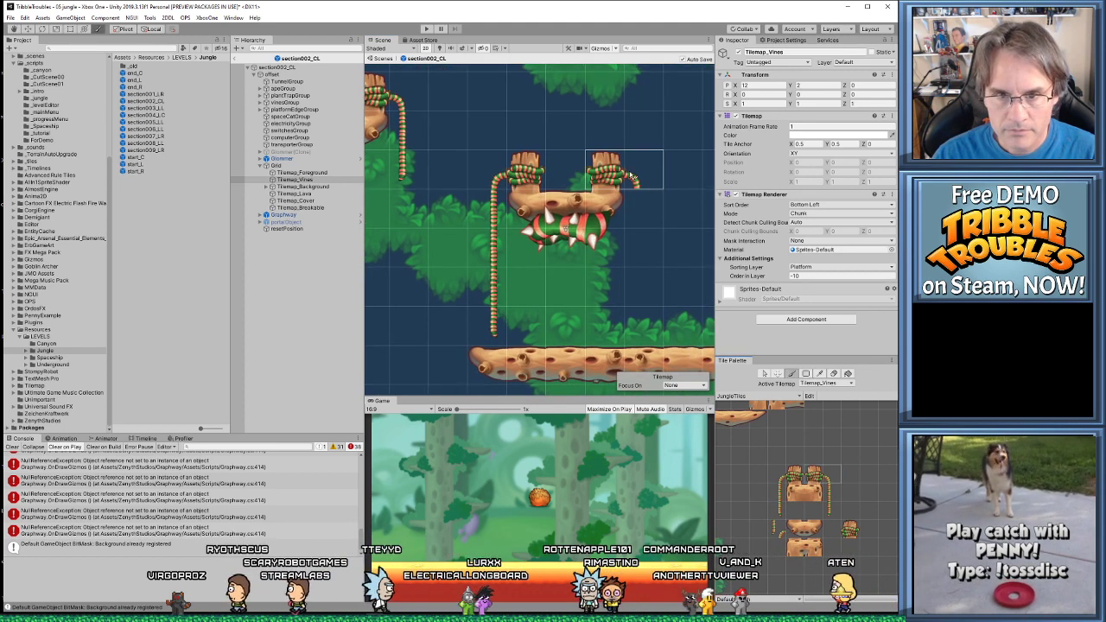
left_click_drag(640, 209, 640, 281)
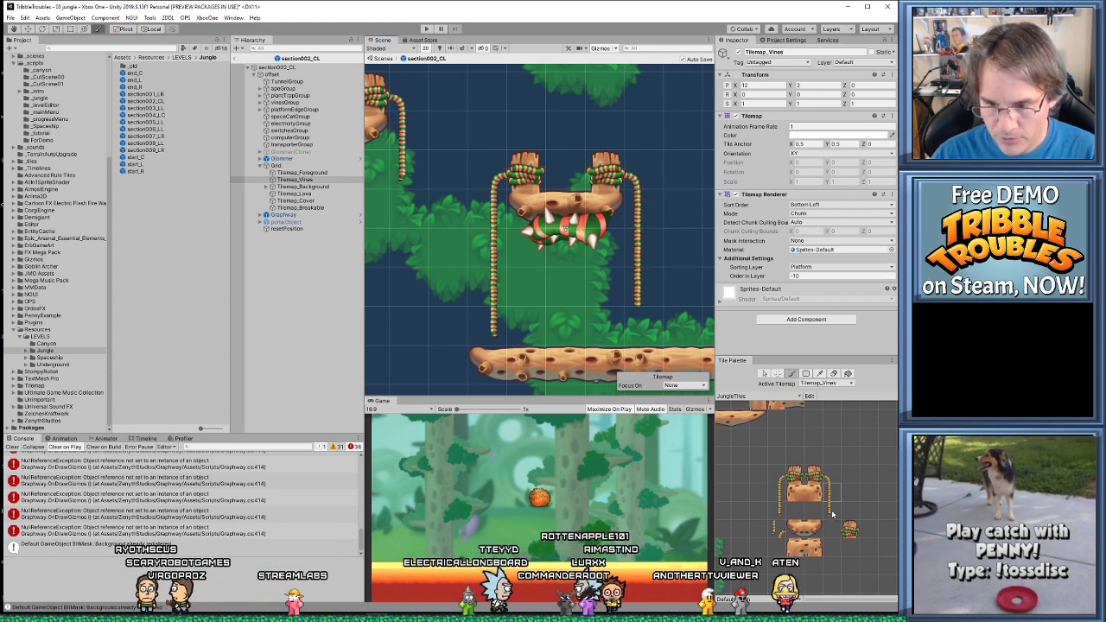
Reframe the plant and vine area and set the active tilemap to Tilemap_Vines, trying Foreground and Background first
scroll(605, 291, "down", 3)
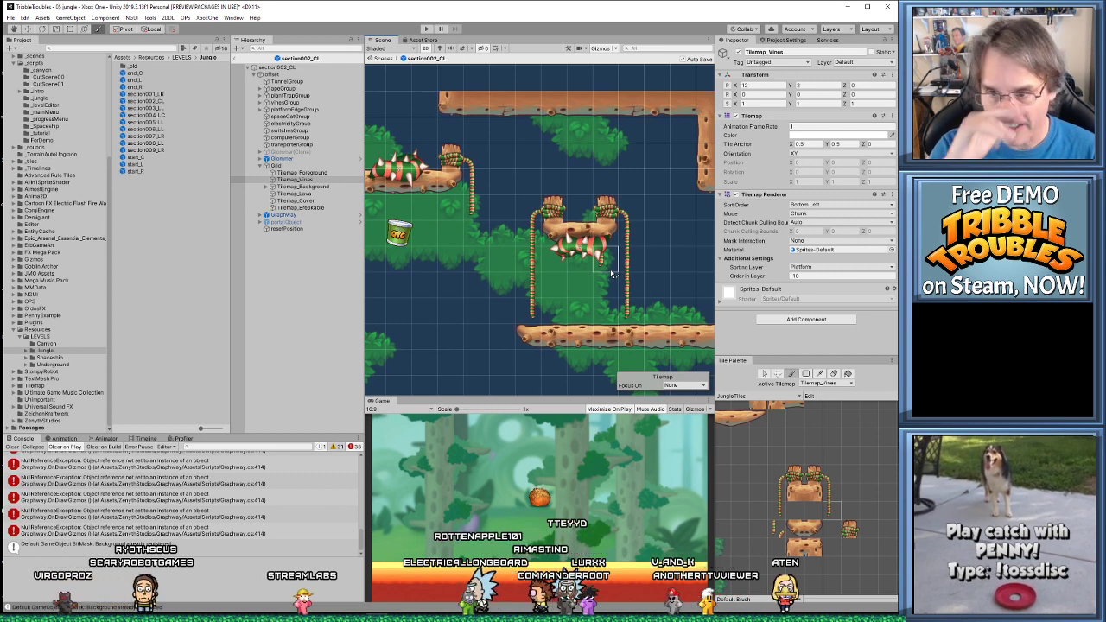
middle_click_drag(609, 275, 518, 240)
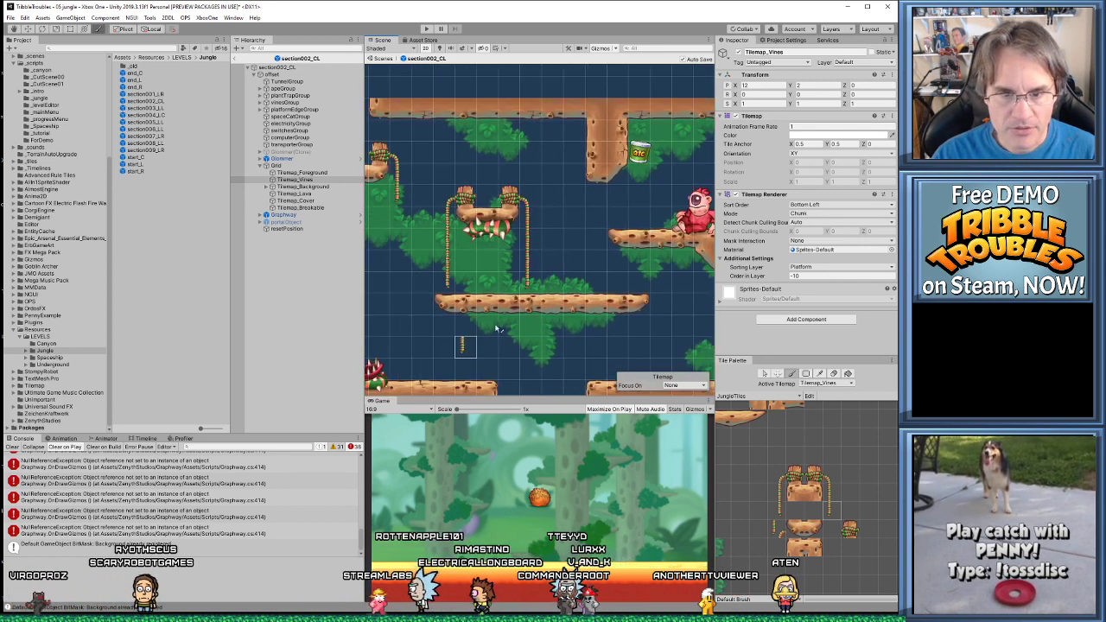
middle_click_drag(536, 294, 571, 322)
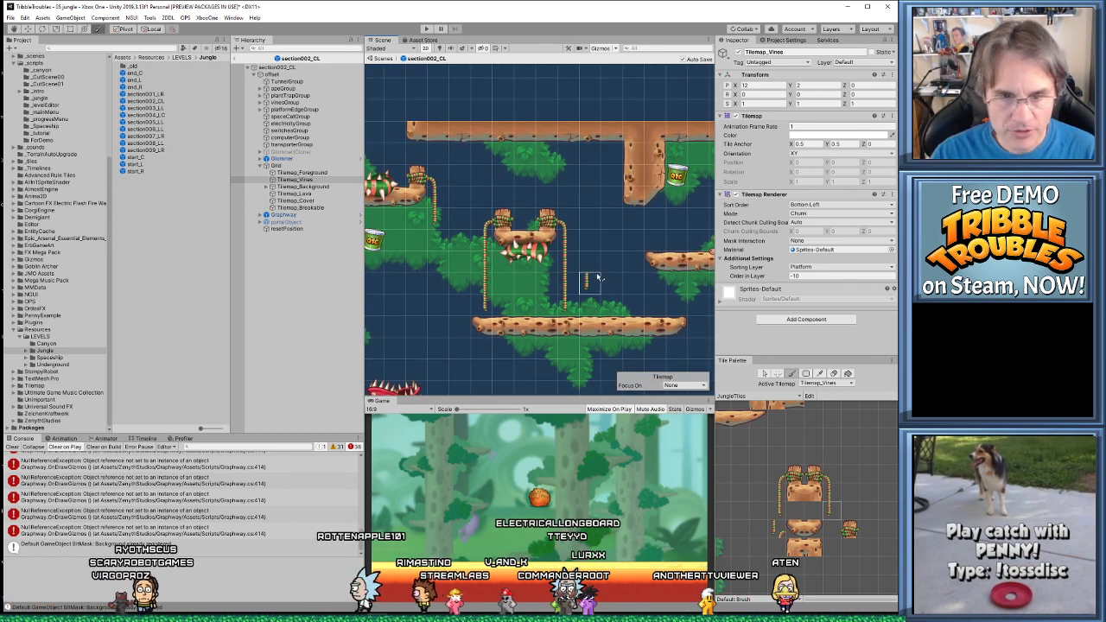
middle_click_drag(527, 271, 577, 203)
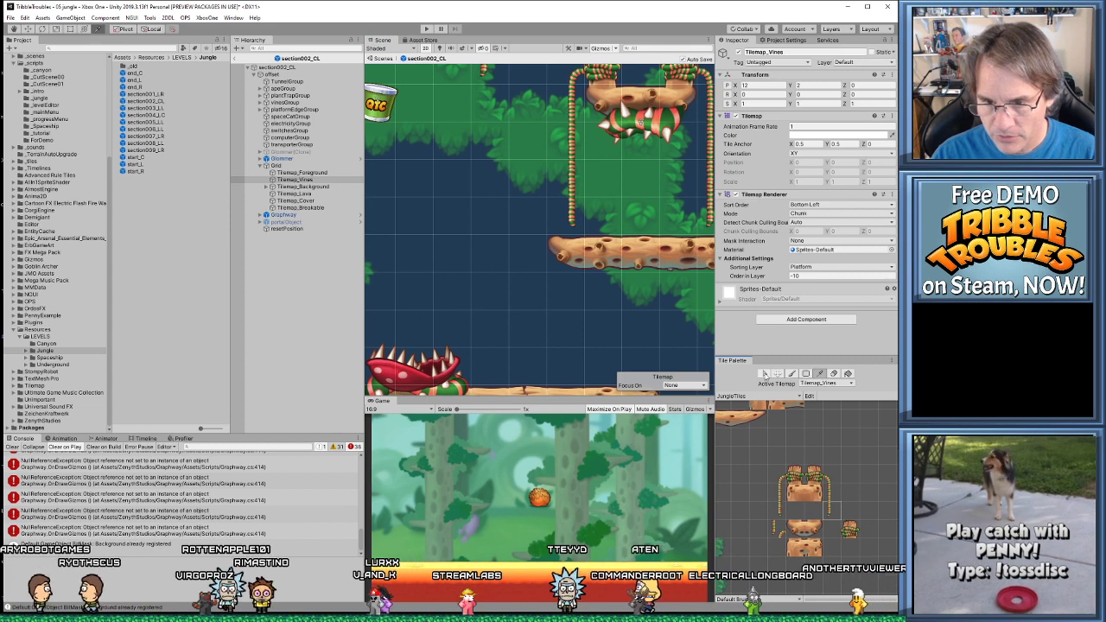
left_click(822, 383)
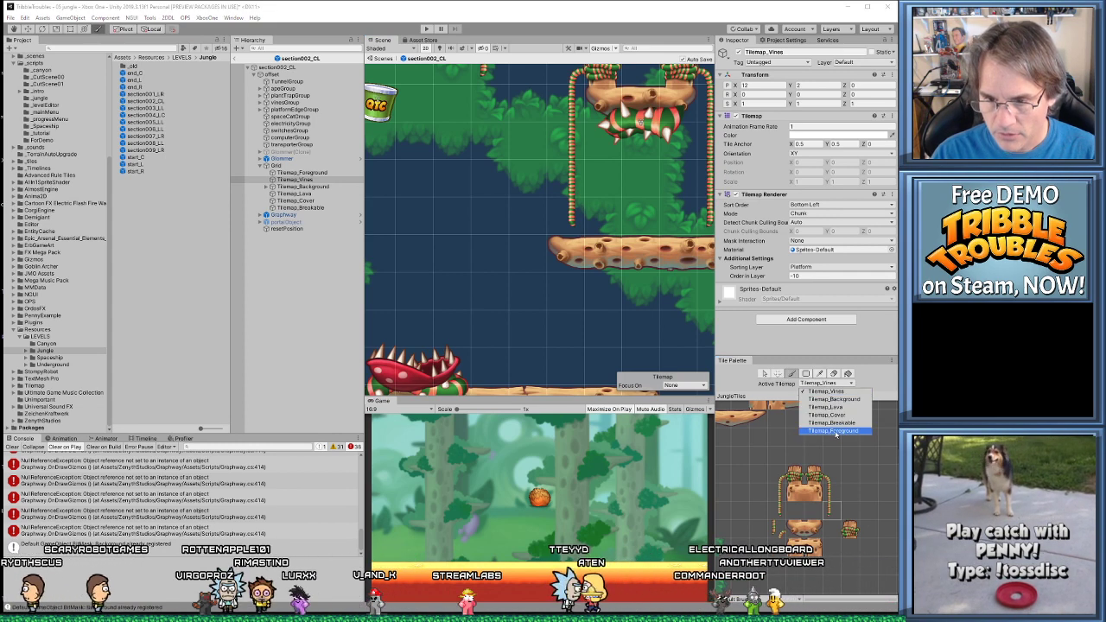
left_click(832, 430)
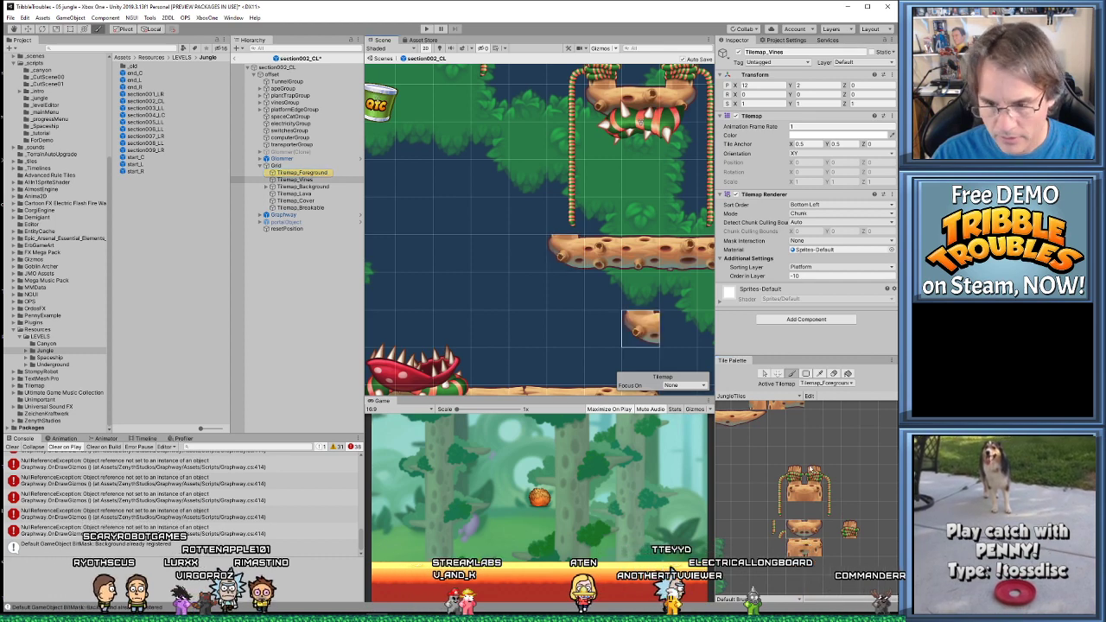
left_click(823, 383)
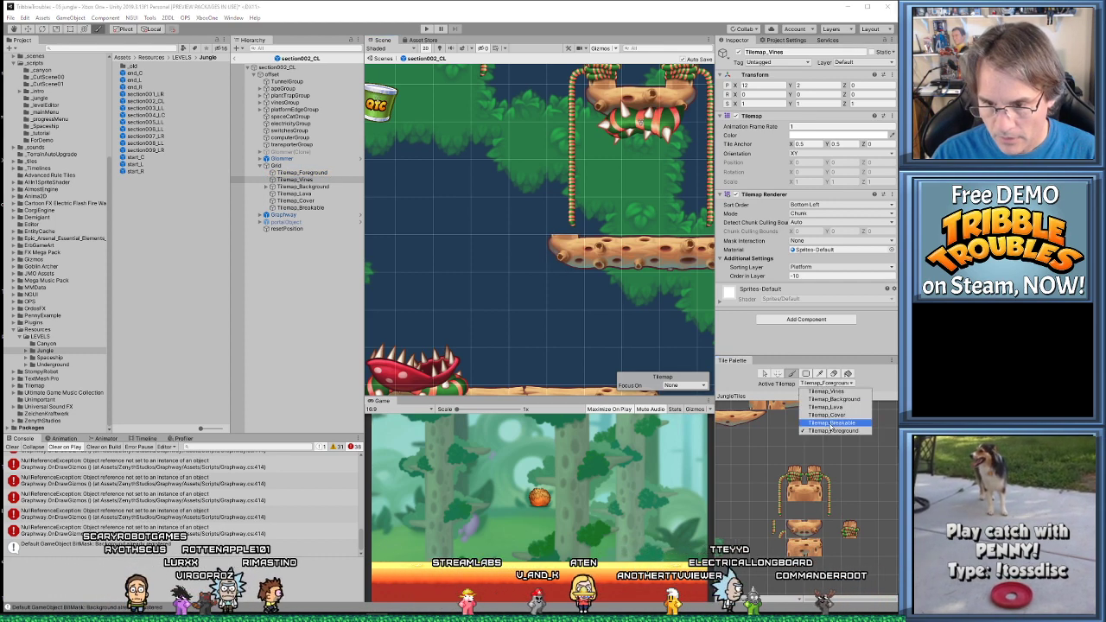
left_click(835, 399)
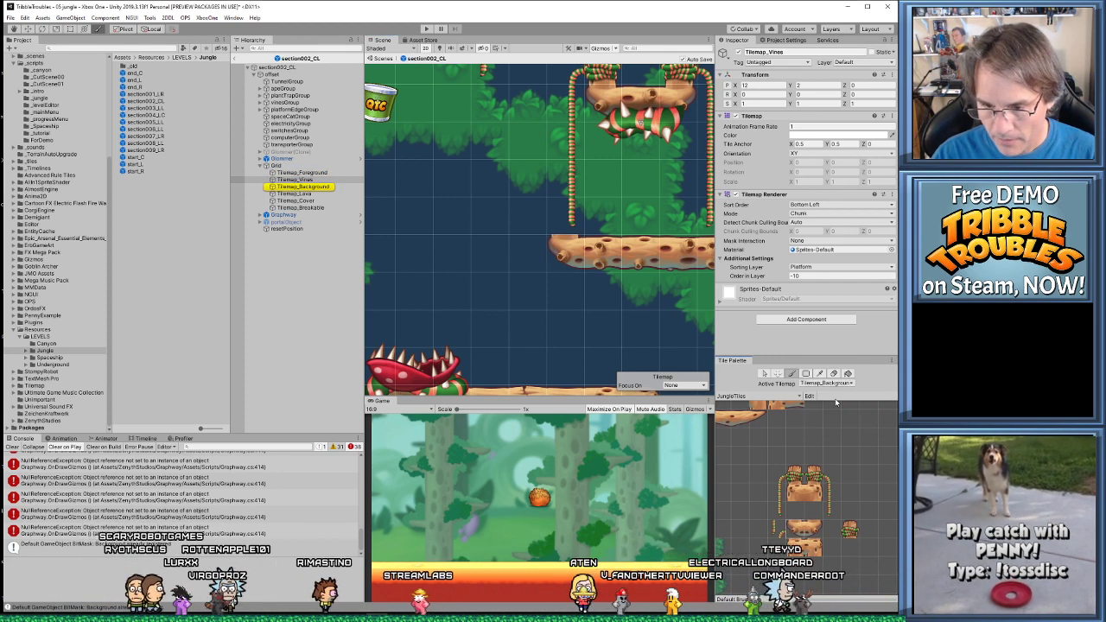
left_click(831, 384)
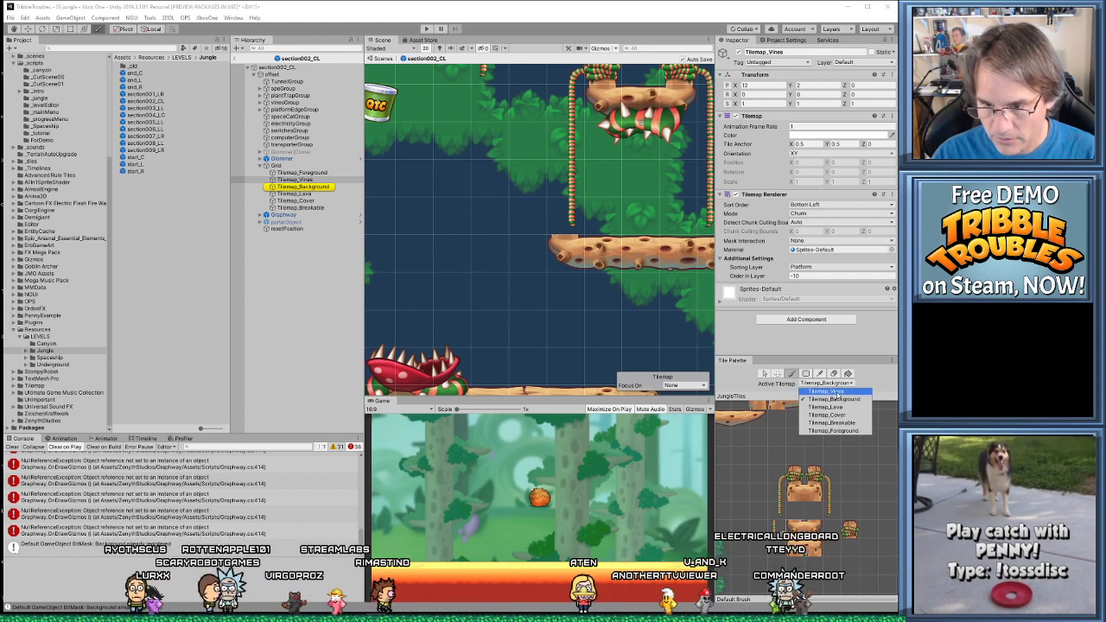
left_click(829, 393)
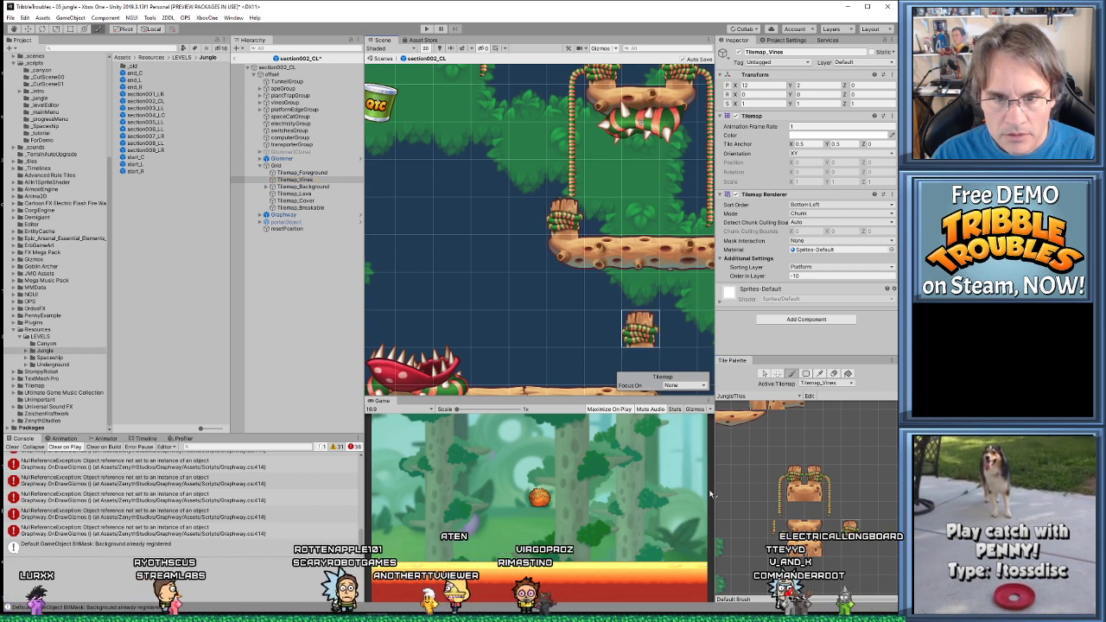
With the Brush tool, paint a vine column beside the platform
scroll(617, 304, "up", 5)
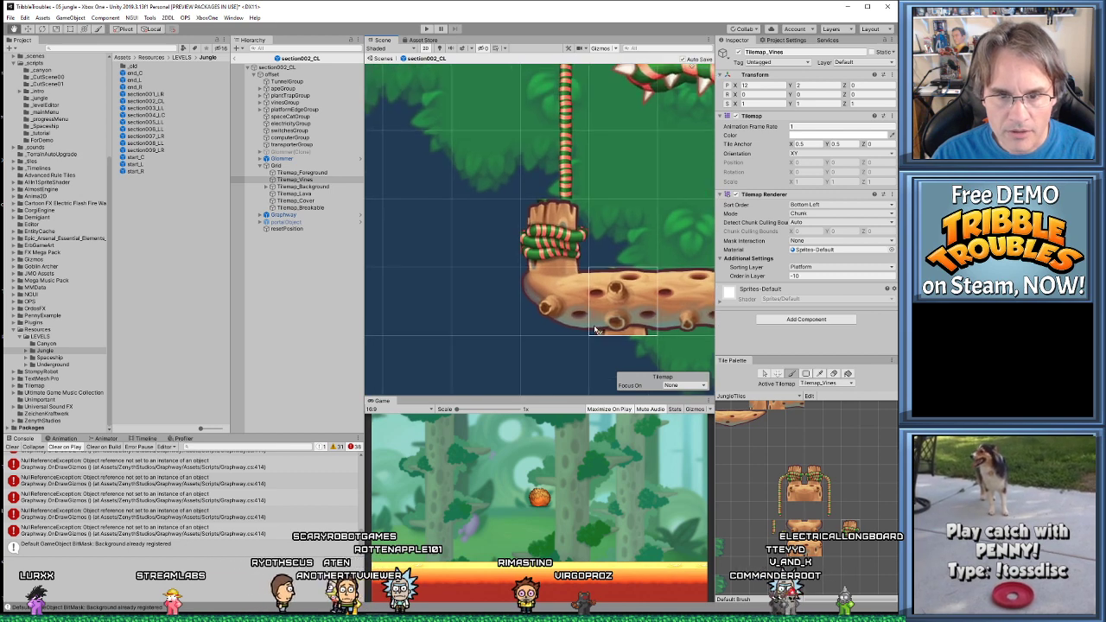
scroll(594, 330, "up", 2)
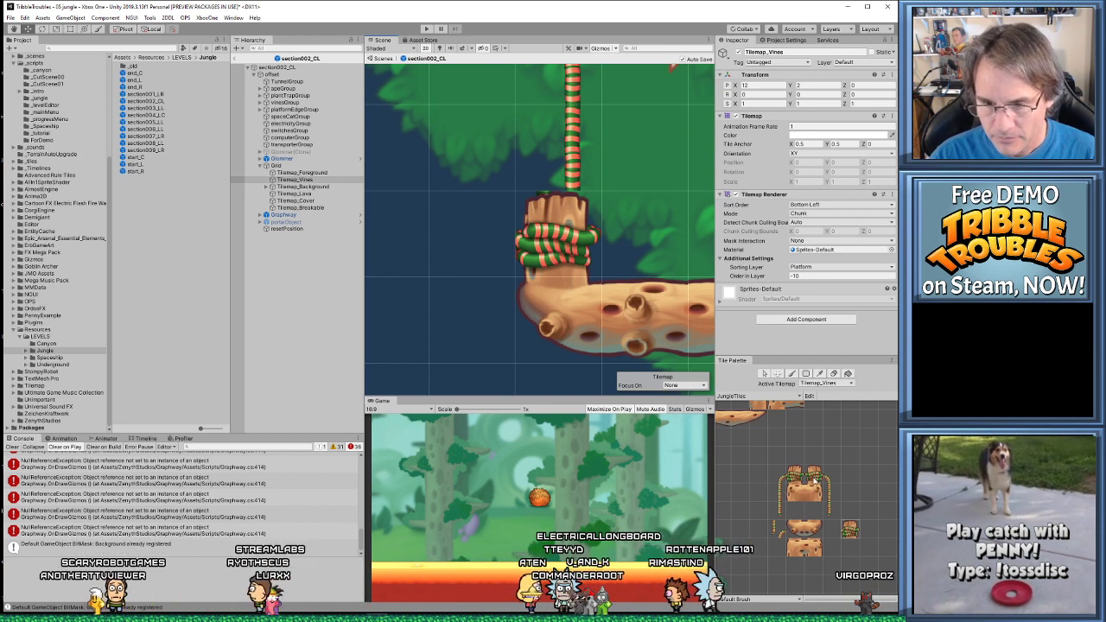
scroll(813, 486, "down", 2)
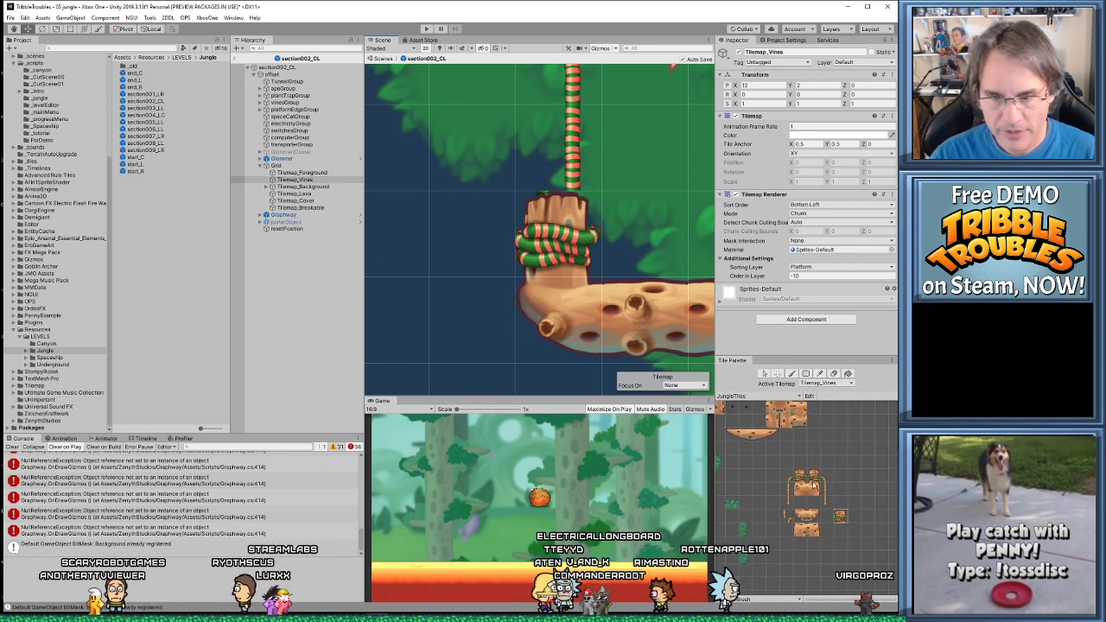
left_click(792, 503)
left_click(461, 383)
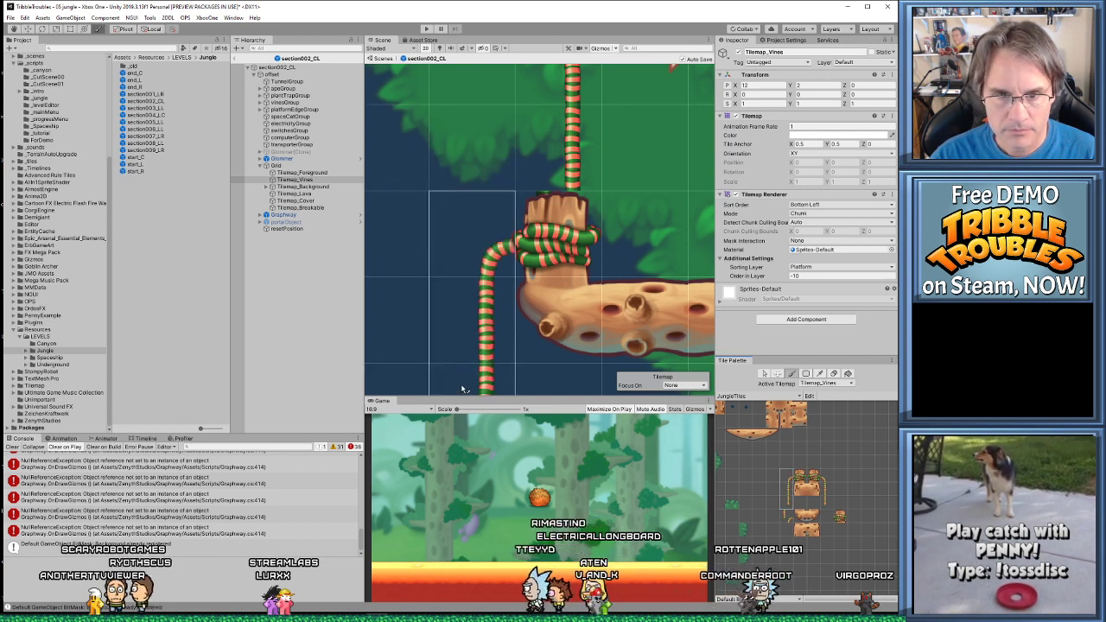
Extend the vine two tiles further down toward the lower platform with the enemy
scroll(585, 305, "down", 3)
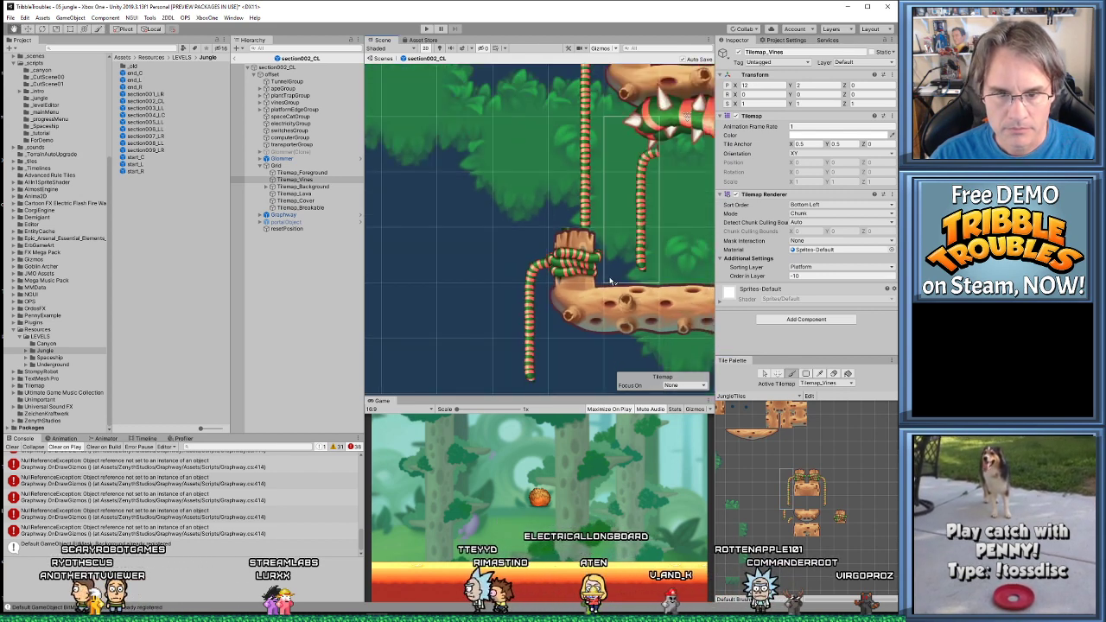
middle_click_drag(581, 363, 579, 244)
scroll(579, 245, "down", 1)
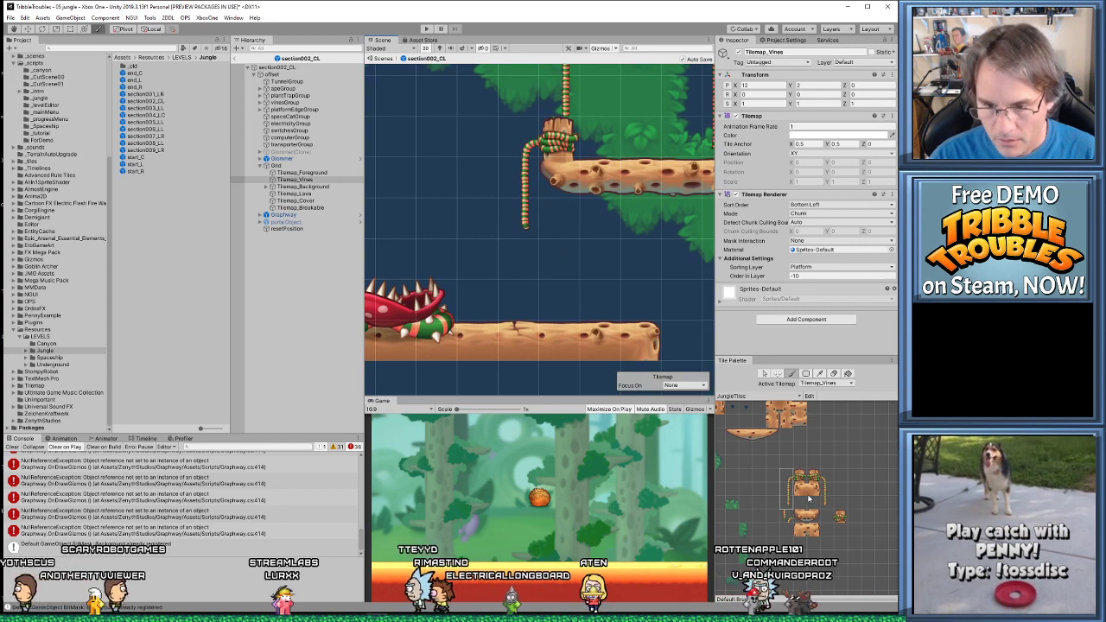
left_click(530, 227, "ctrl")
left_click_drag(530, 227, 527, 259)
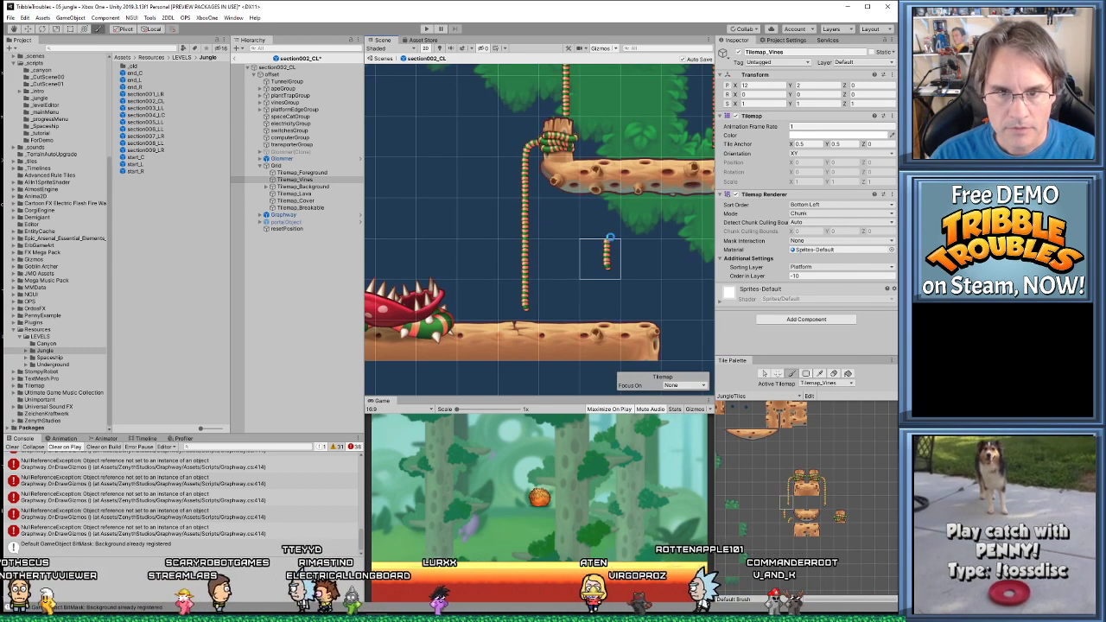
scroll(605, 251, "down", 2)
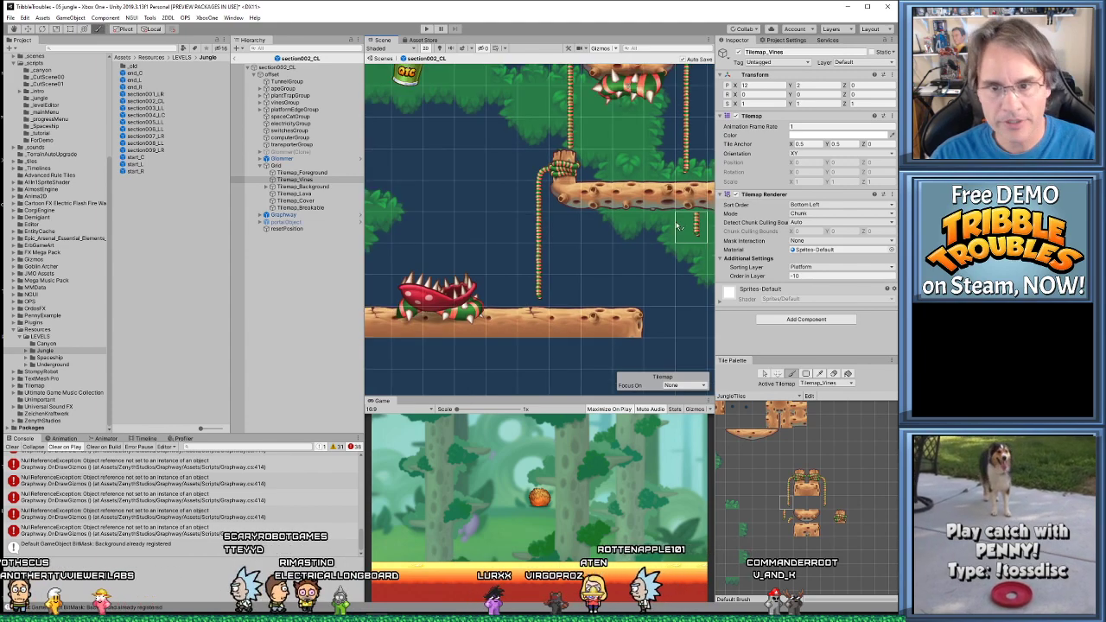
middle_click_drag(677, 226, 594, 324)
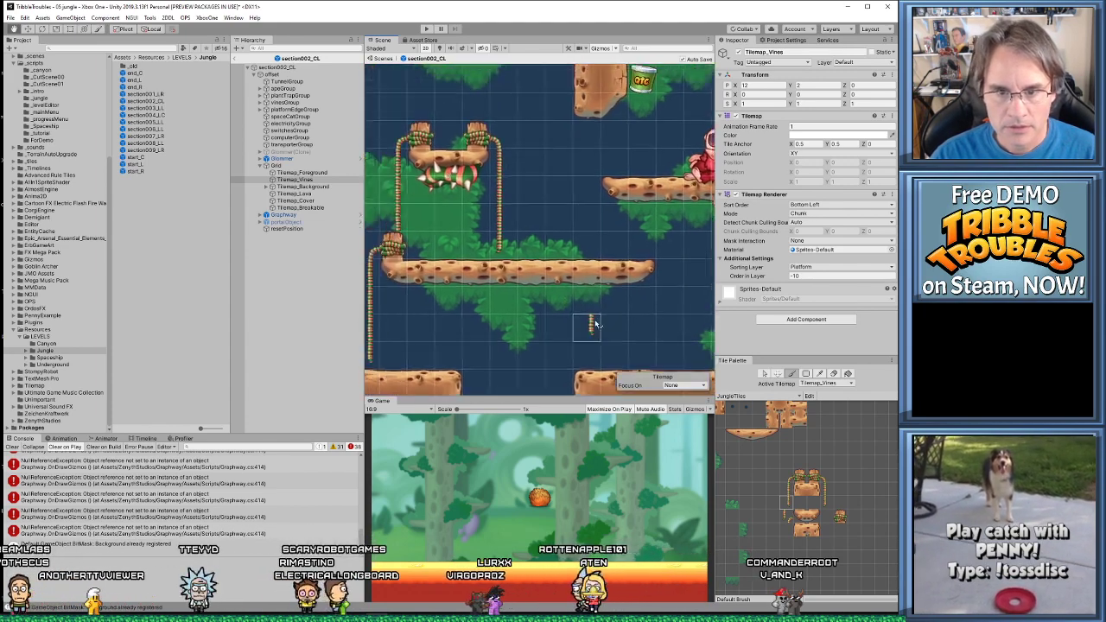
scroll(594, 323, "up", 2)
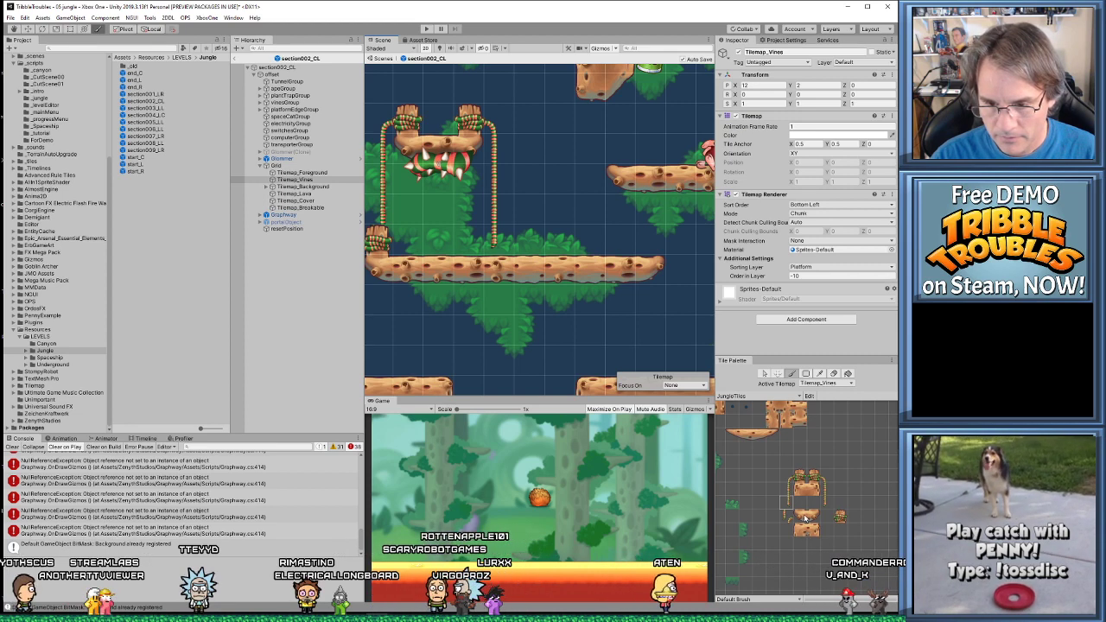
On Tilemap_Vines, paint a vine from the right platform's end down to the lower platform
left_click(826, 383)
left_click(829, 416)
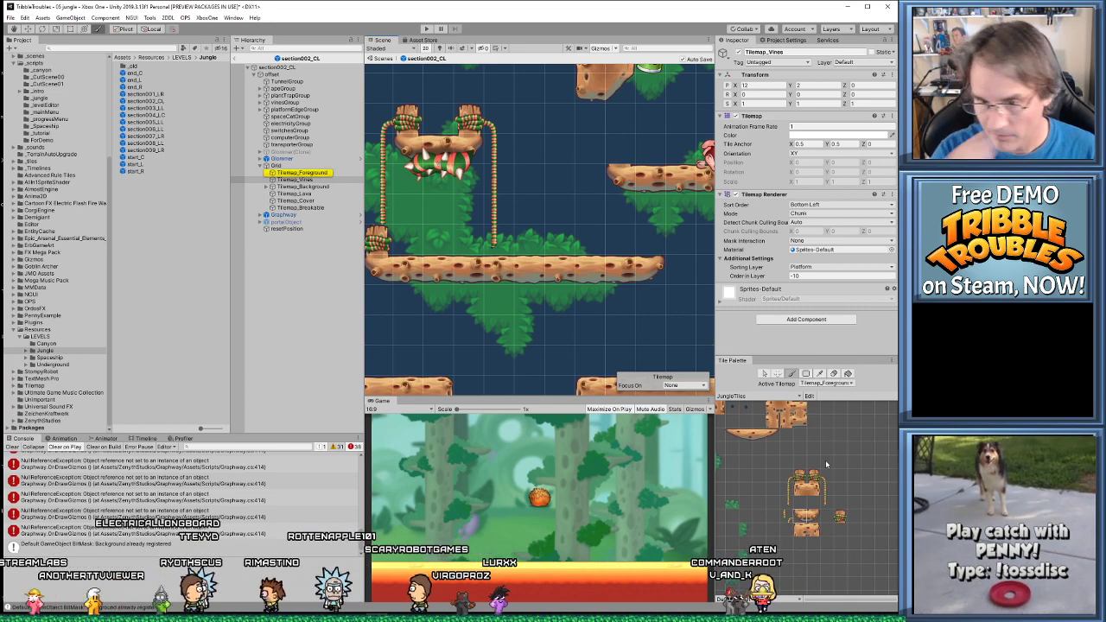
left_click(818, 384)
left_click(828, 392)
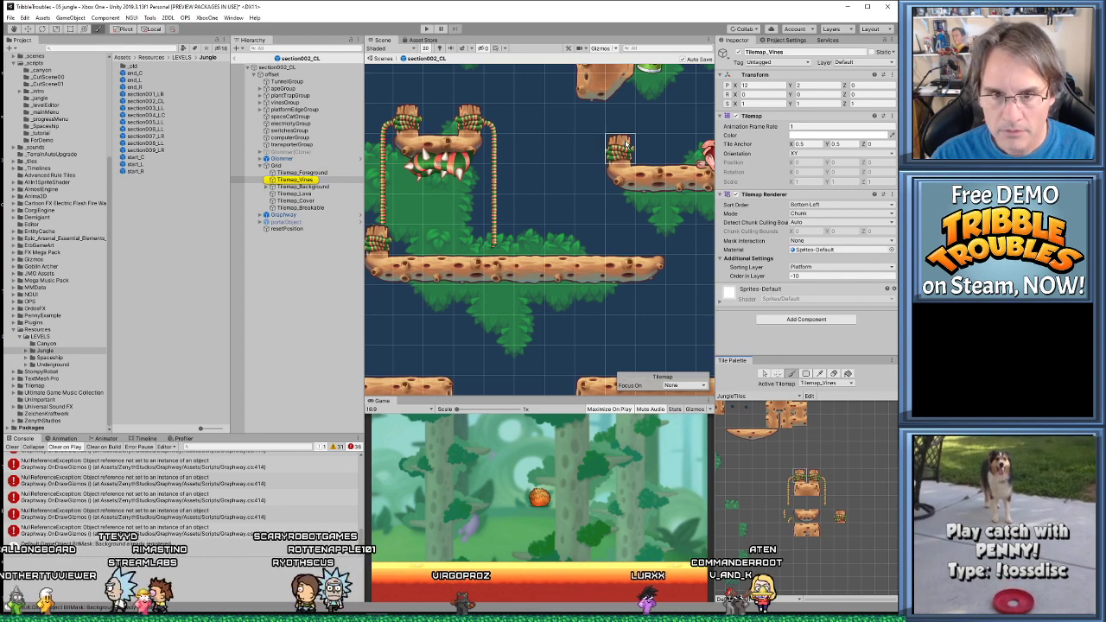
left_click(618, 148)
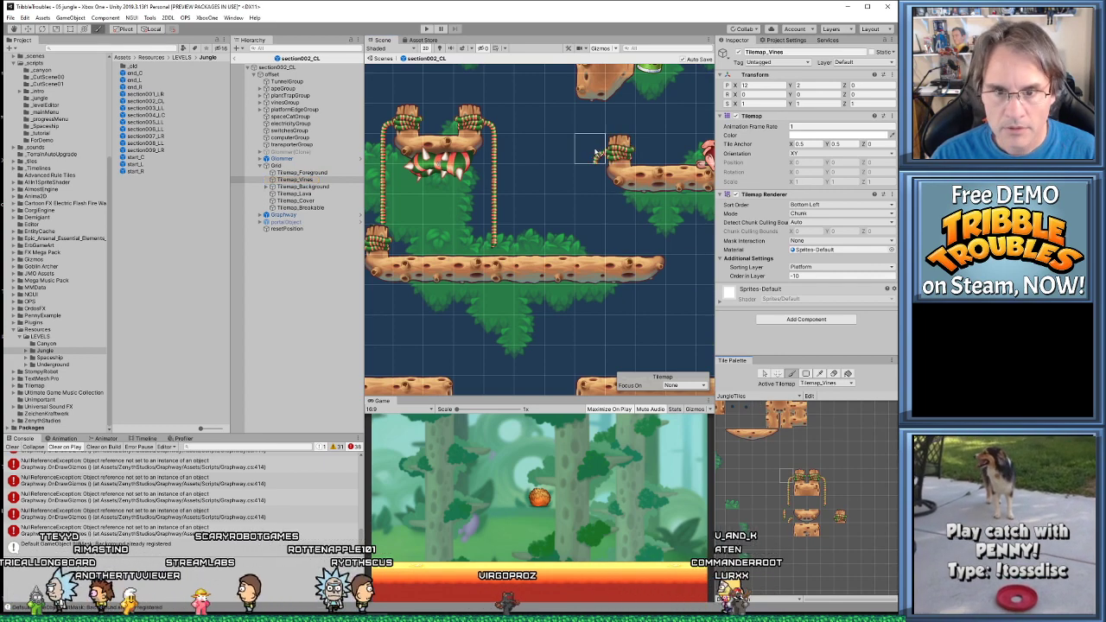
left_click(598, 183)
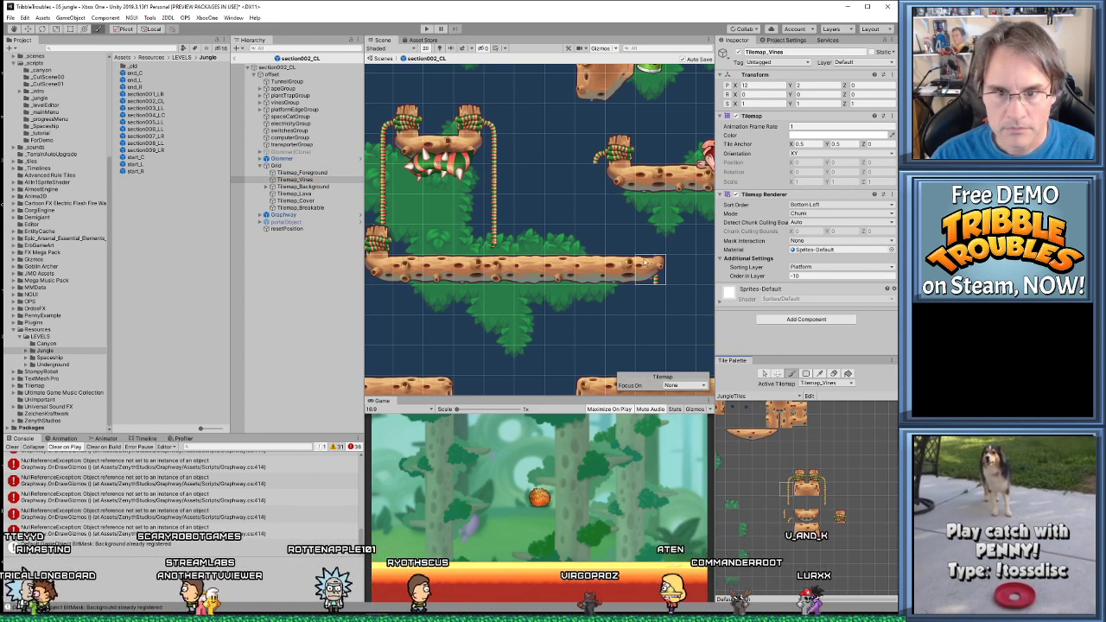
left_click(596, 209)
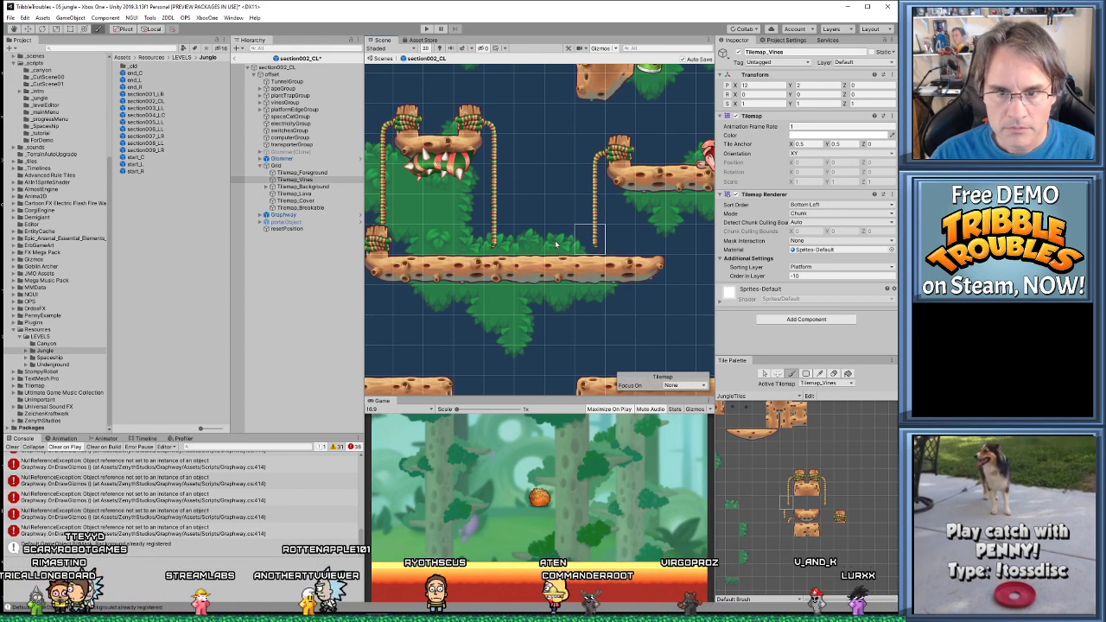
left_click(596, 237)
Pick a palette tile, return the active tilemap to Tilemap_Vines, and paint a vine on the central platform
middle_click_drag(612, 270, 534, 235)
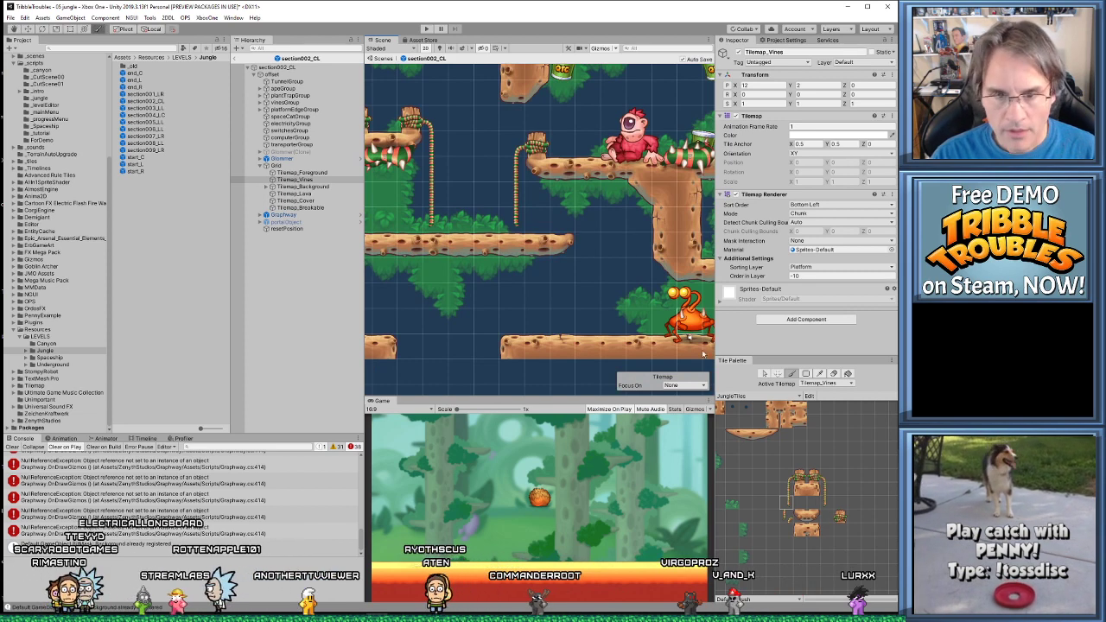
left_click(812, 522)
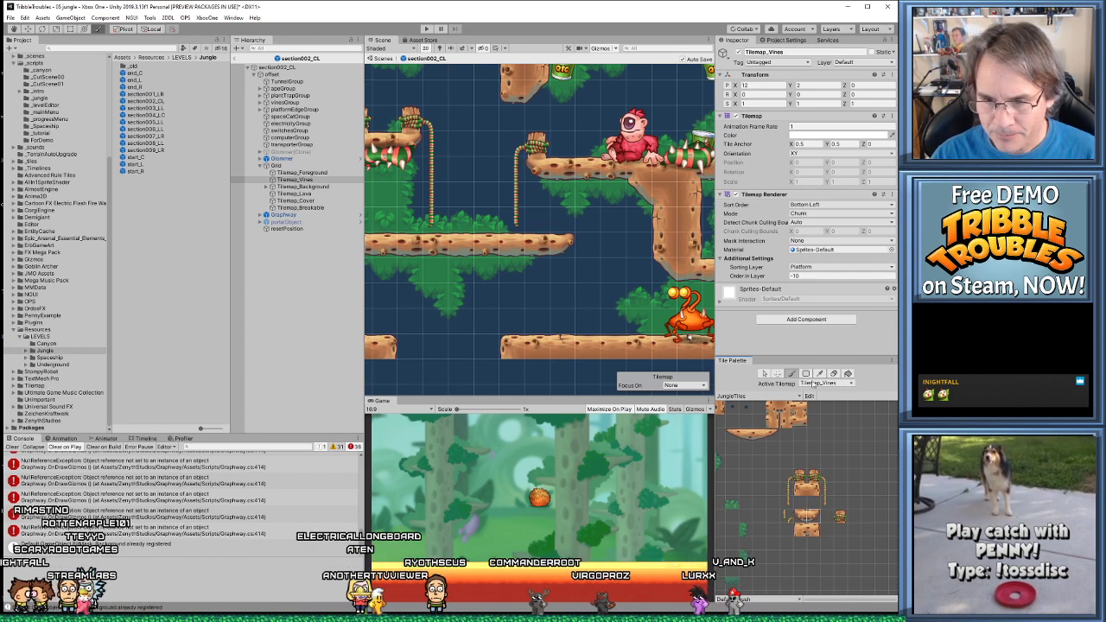
left_click(825, 382)
left_click(825, 406)
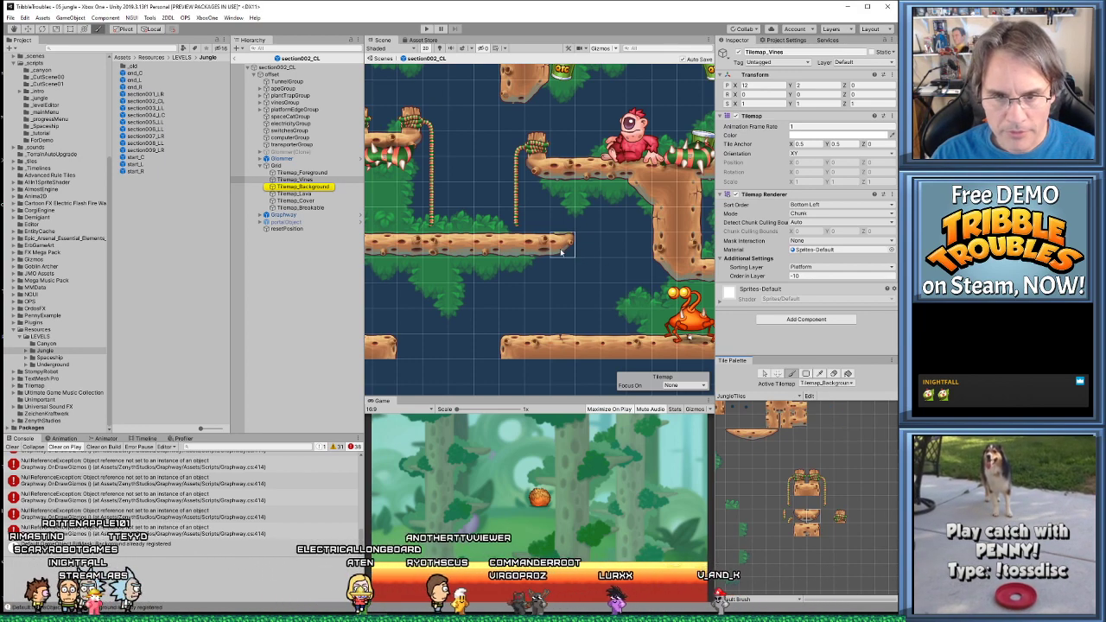
left_click(825, 383)
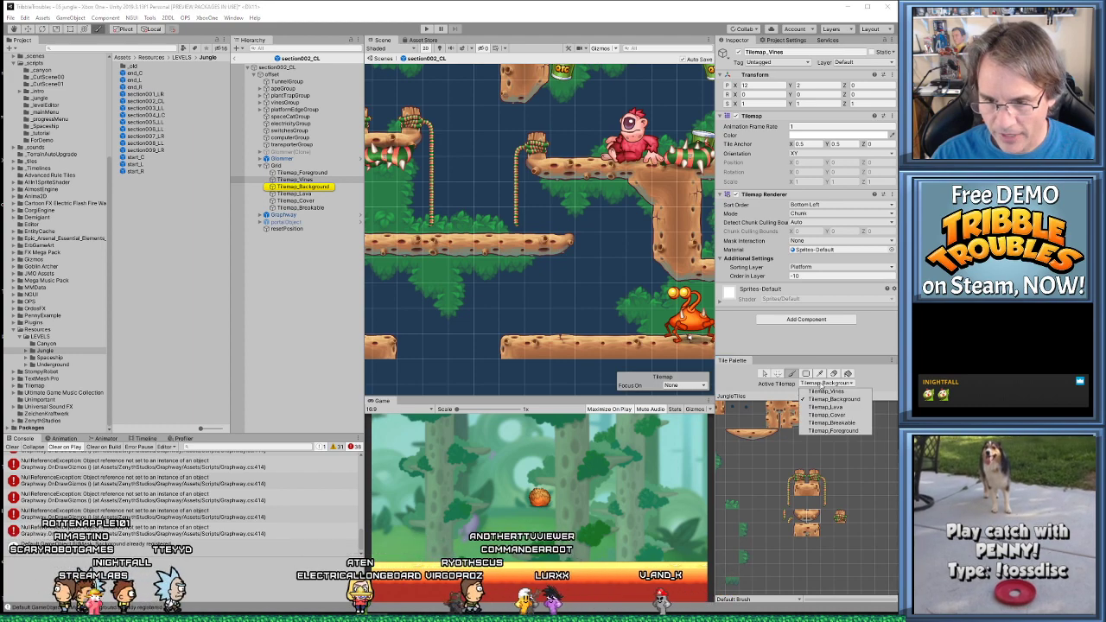
left_click(830, 430)
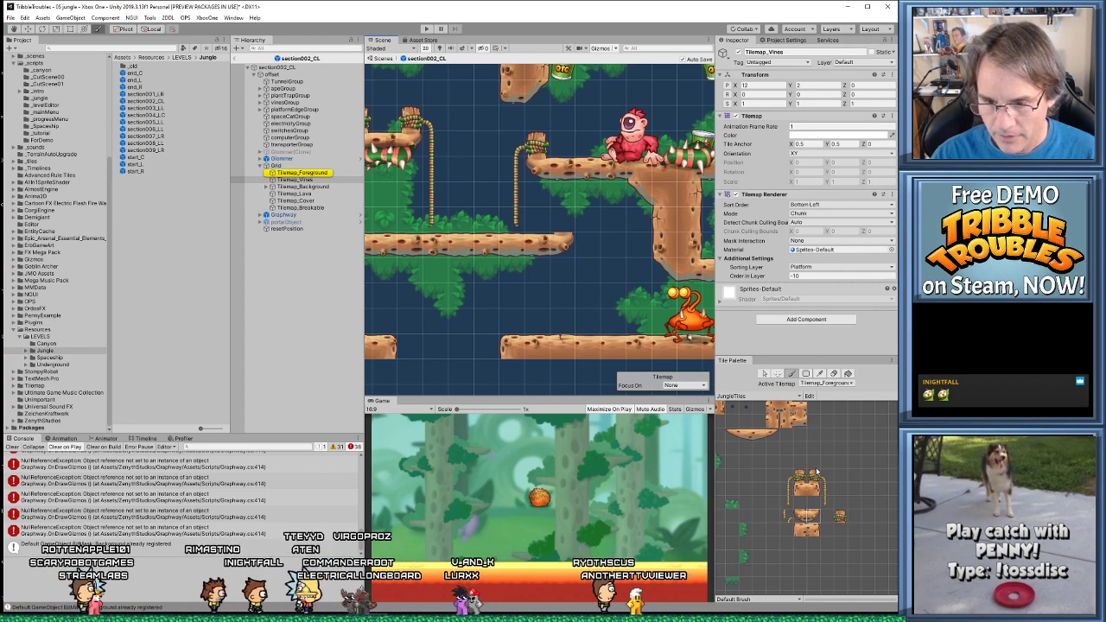
left_click(827, 383)
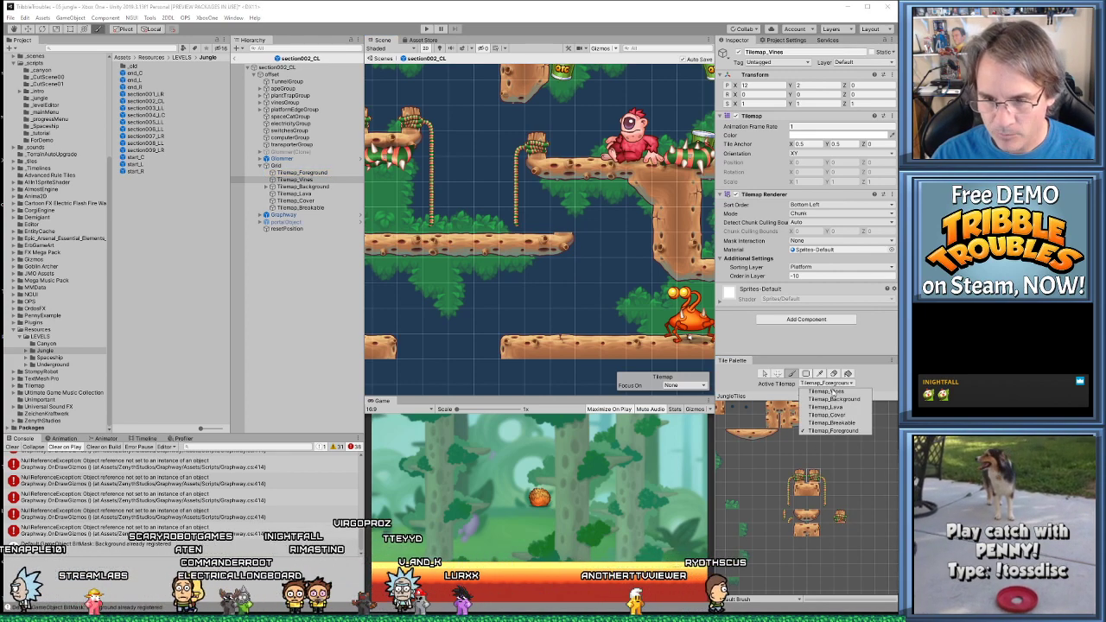
left_click(832, 392)
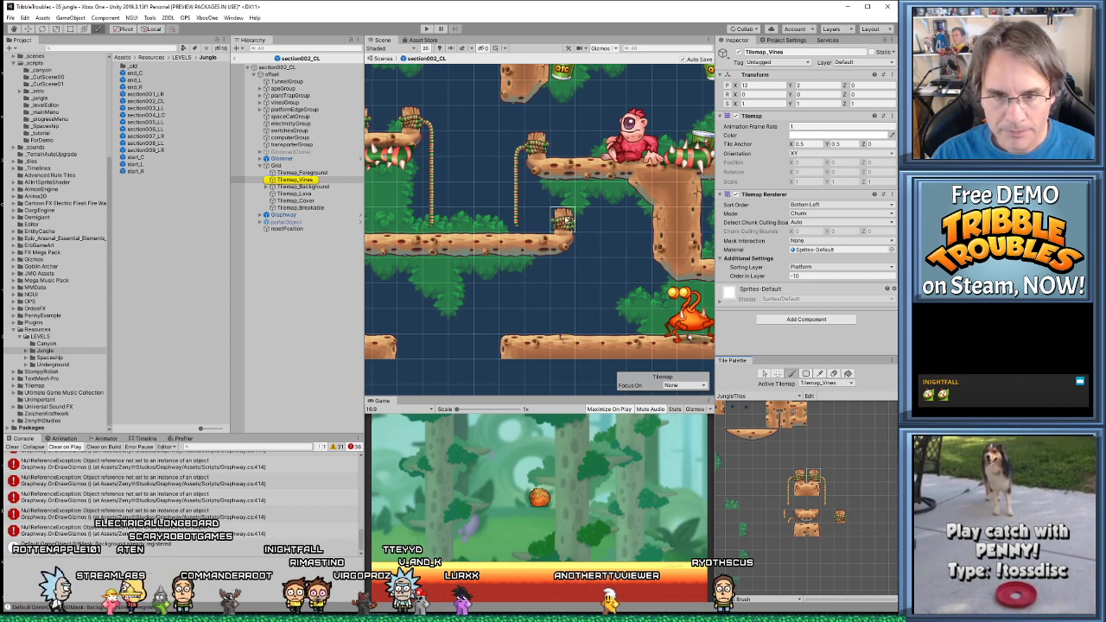
left_click(562, 220)
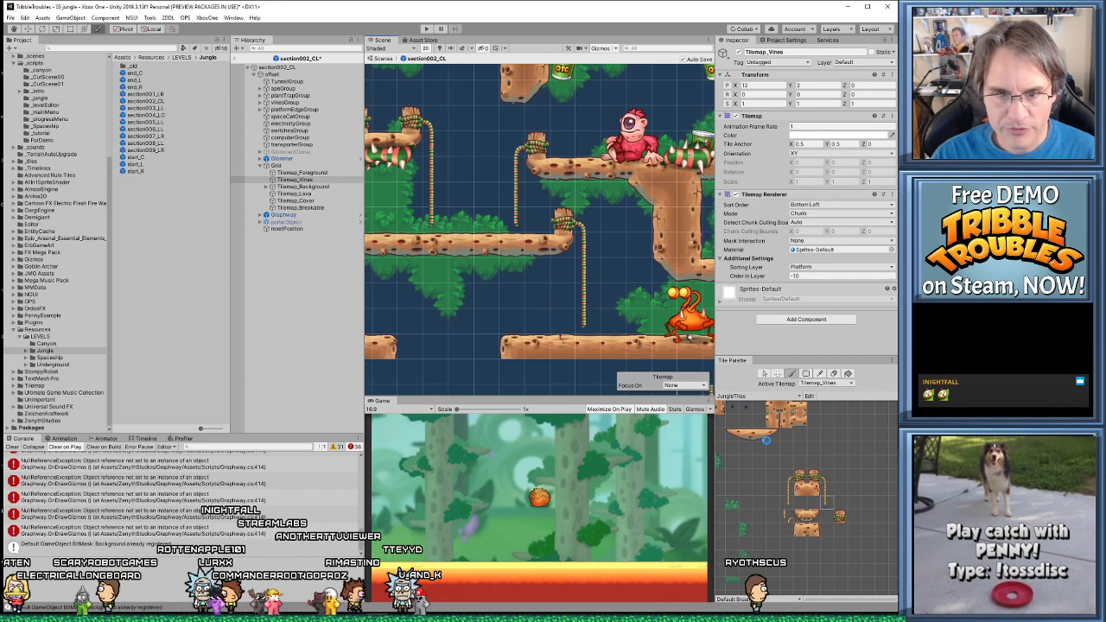
Frame the vines tilemap and pan and zoom across the section002_CL level to check the vines
key("f")
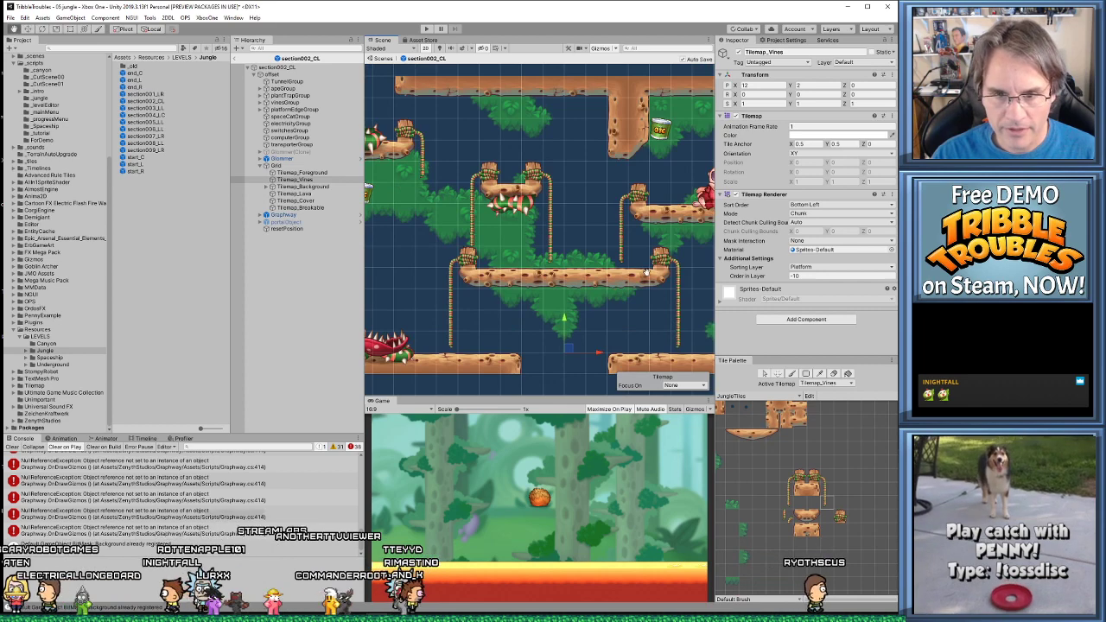
middle_click_drag(646, 272, 566, 259)
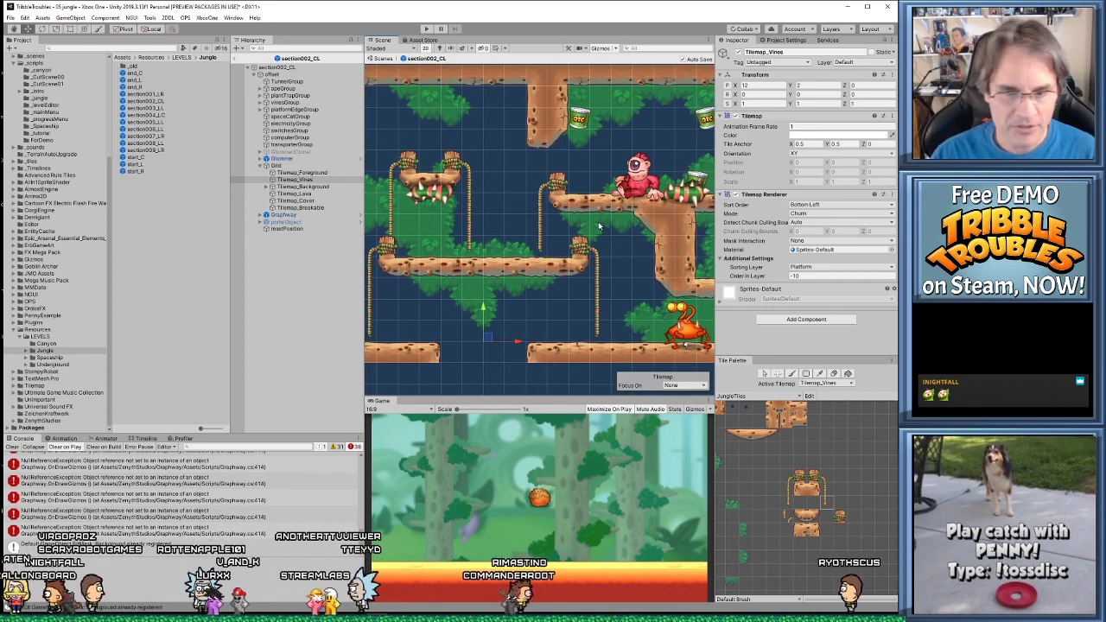
middle_click_drag(598, 226, 628, 317)
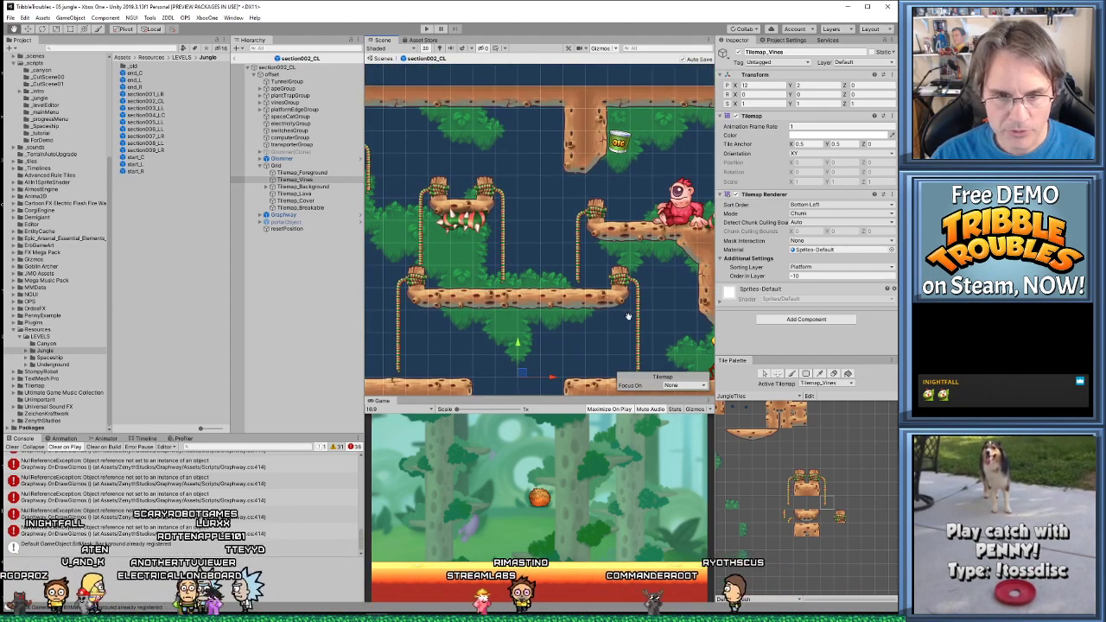
scroll(628, 311, "down", 1)
scroll(628, 279, "down", 2)
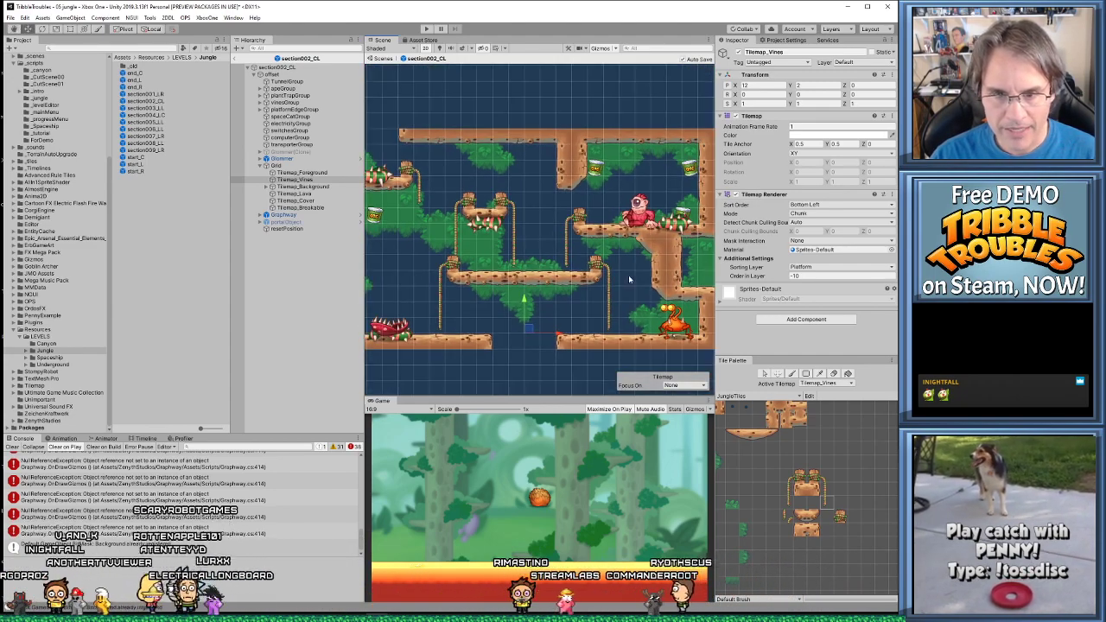
scroll(629, 279, "up", 3)
middle_click_drag(519, 280, 550, 275)
scroll(542, 270, "down", 1)
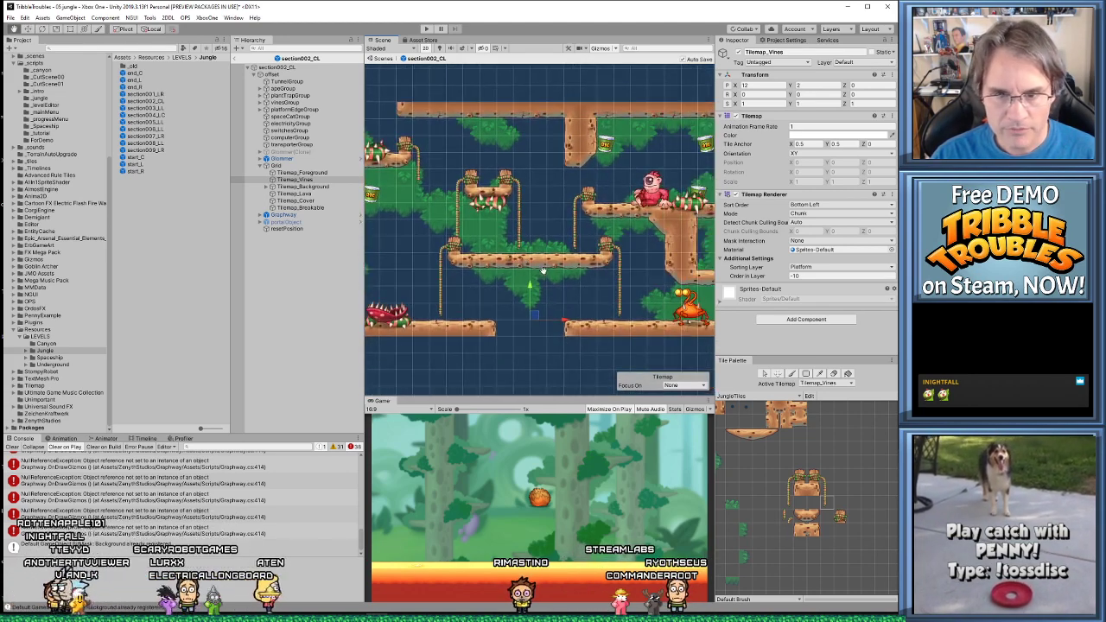
scroll(542, 270, "down", 1)
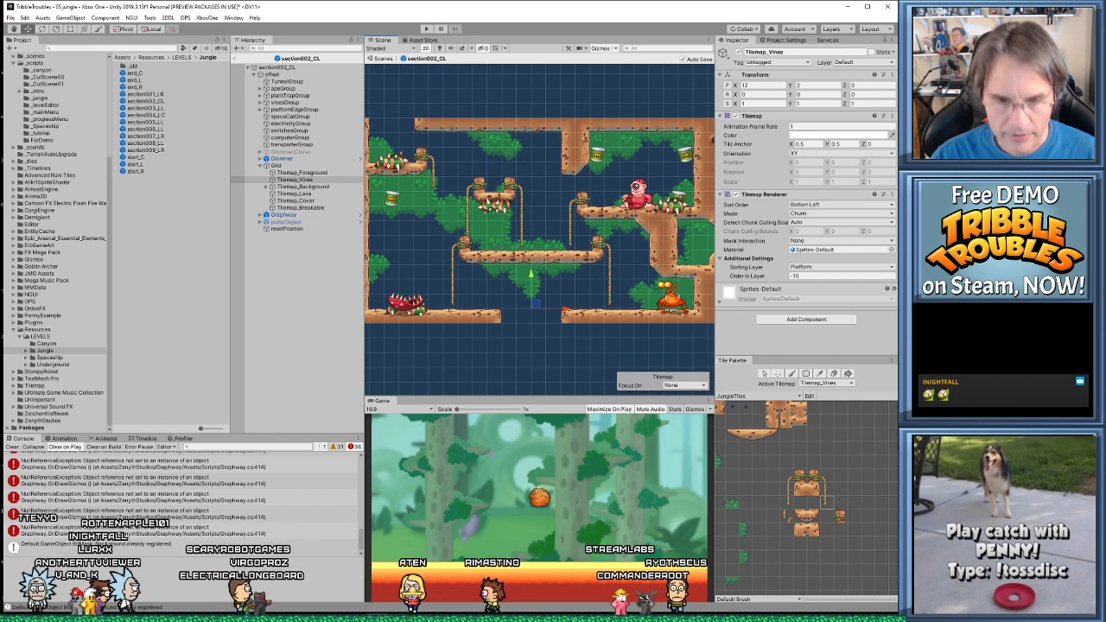
Edit the hard-coded newLevel string in GameController.cs to 'section002_CL', then go back to Unity
left_click(399, 616)
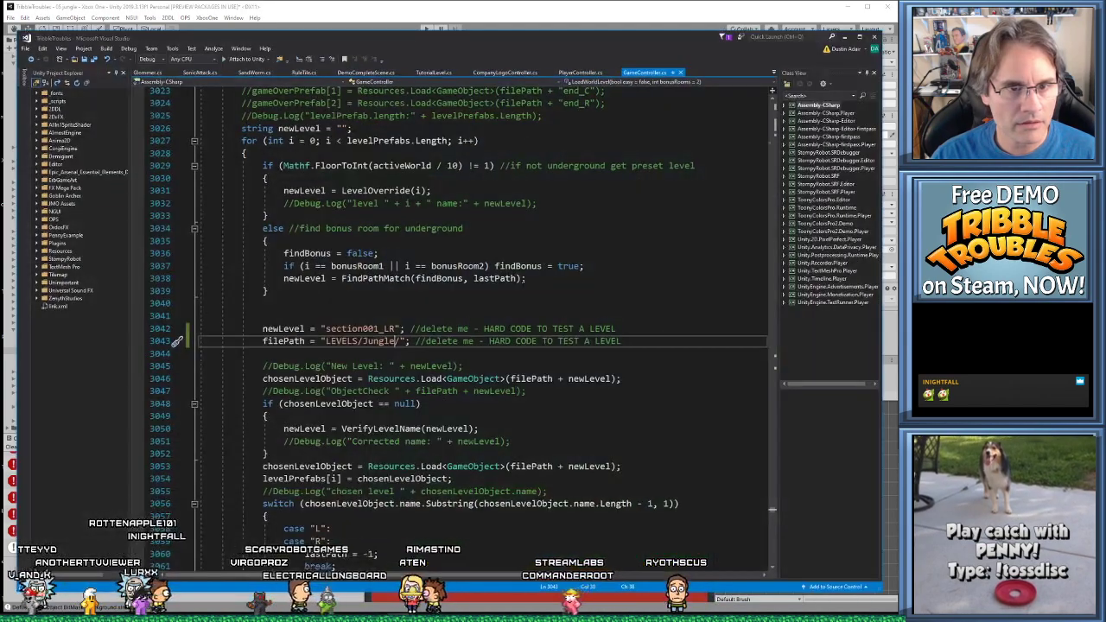
left_click(381, 328)
key("BackSpace")
type("2")
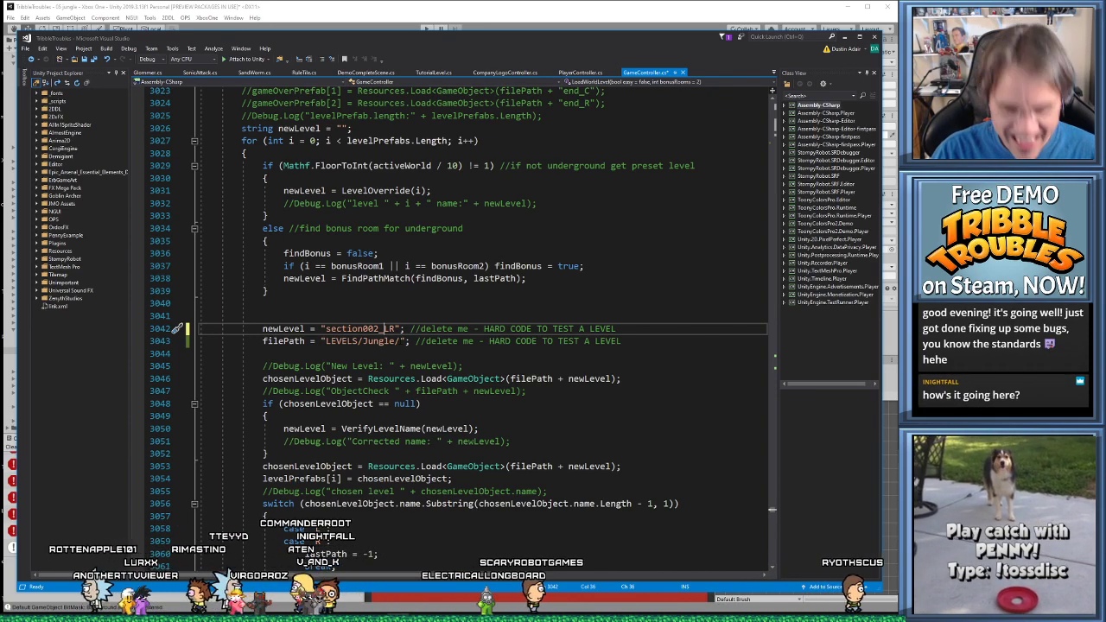
type("C")
key("Delete")
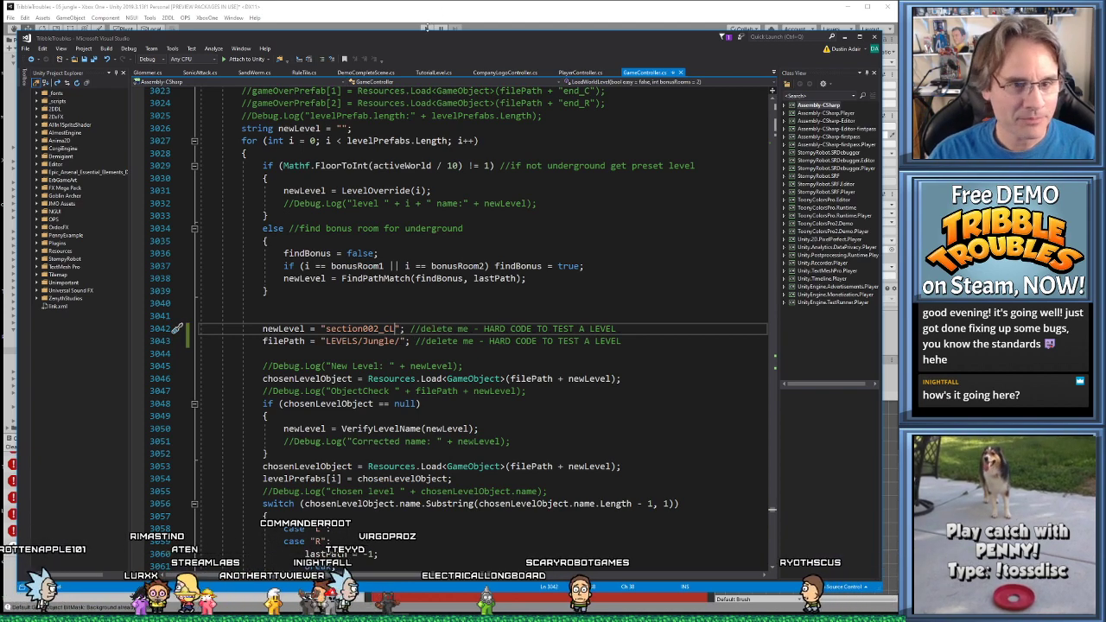
key("alt+Tab")
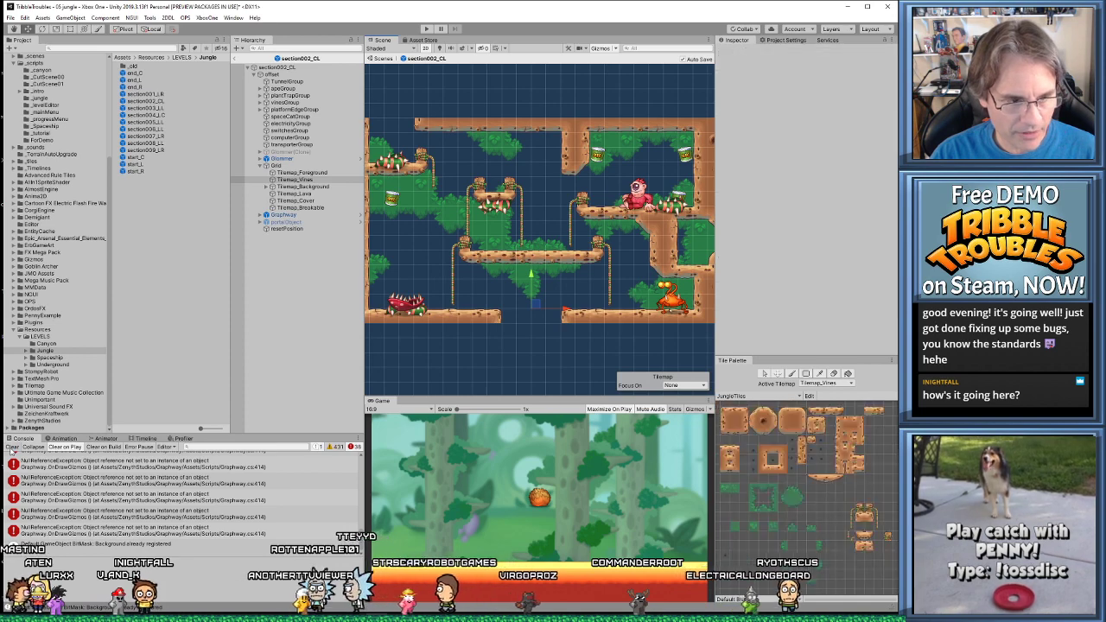
Clear the Console errors, play-test the section002_CL level, then stop play mode
left_click(12, 447)
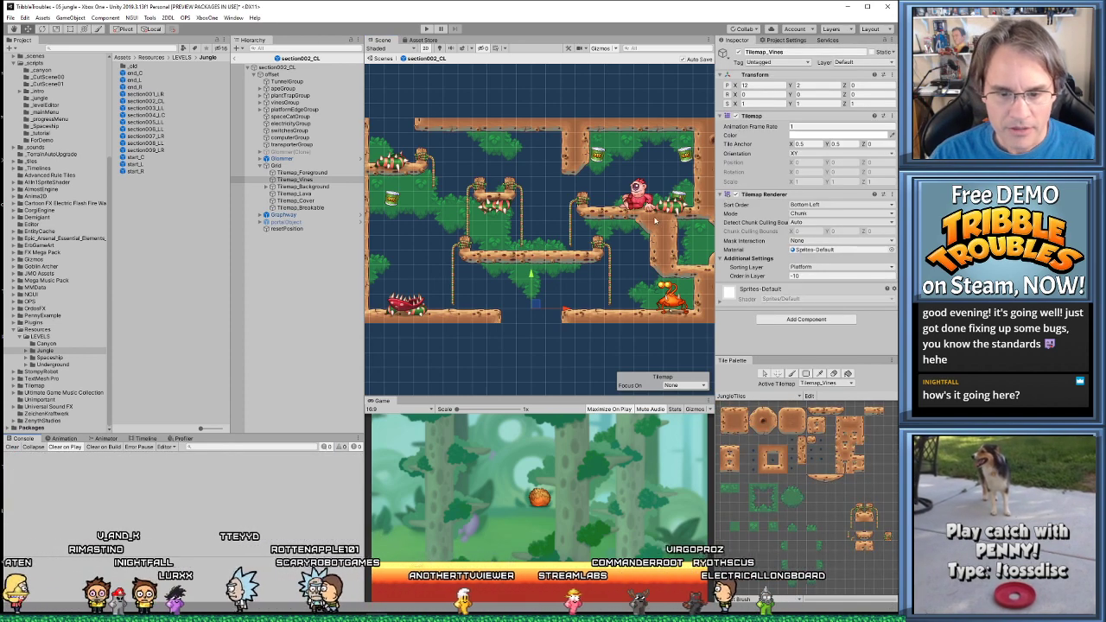
left_click(426, 30)
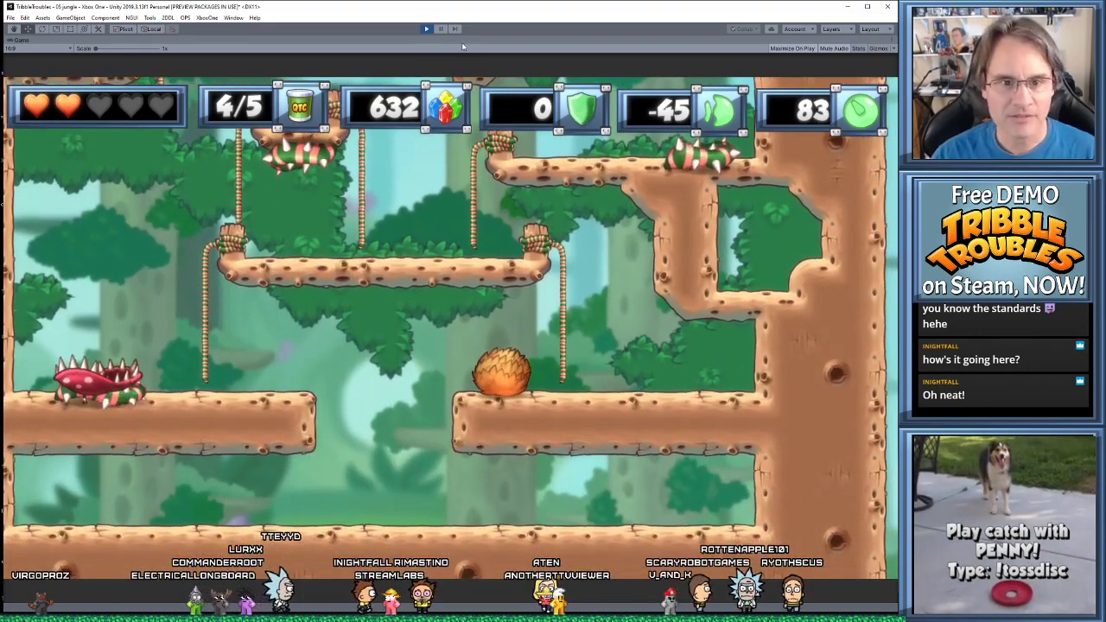
left_click(426, 28)
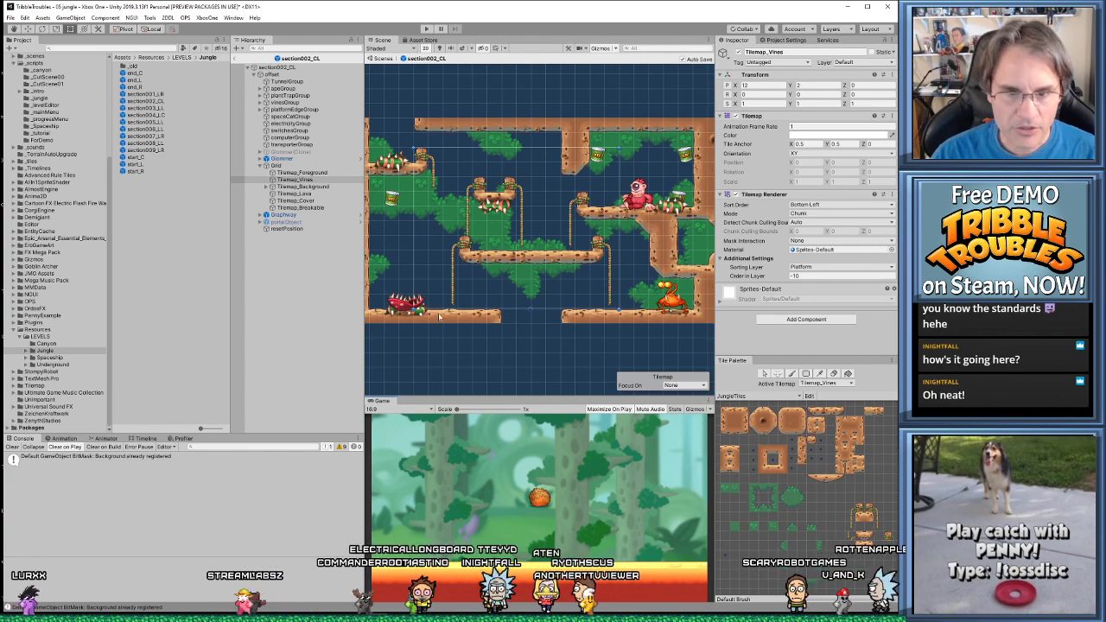
Open the section003_LL prefab and pan and zoom across its ledges, enemies and collectible cans
scroll(521, 275, "down", 3)
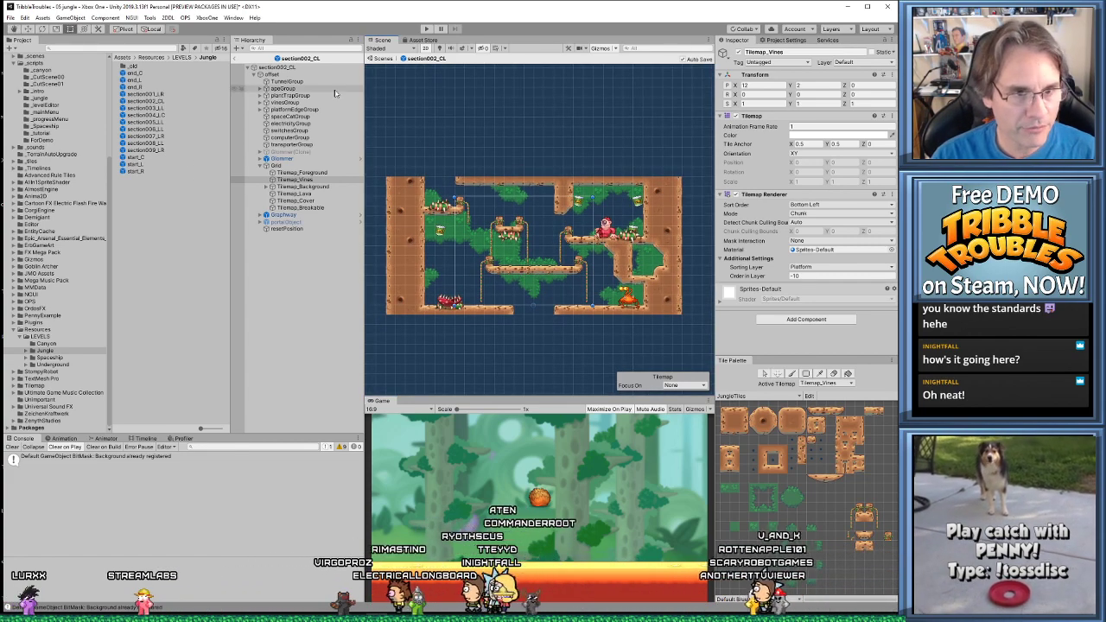
double_click(153, 108)
scroll(484, 309, "down", 2)
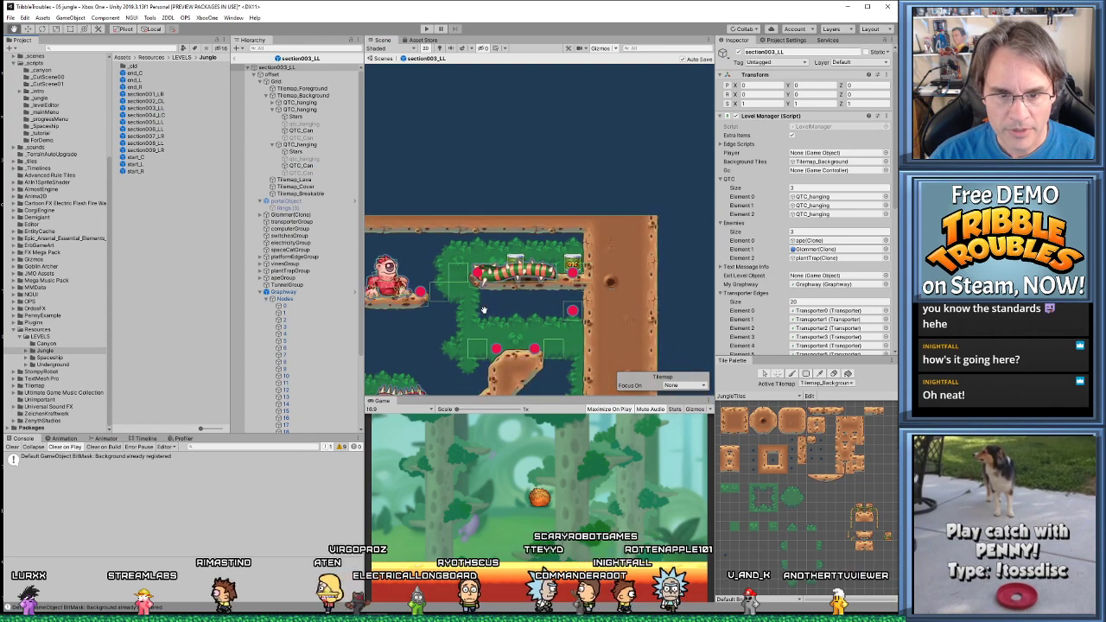
scroll(484, 309, "up", 3)
middle_click_drag(509, 270, 569, 179)
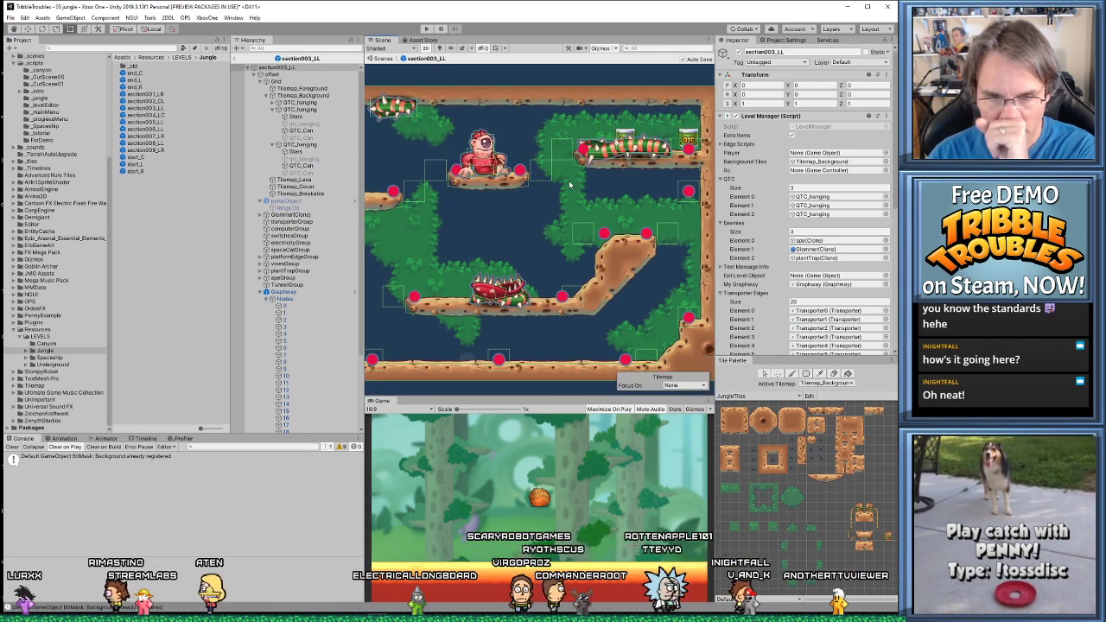
scroll(557, 235, "up", 2)
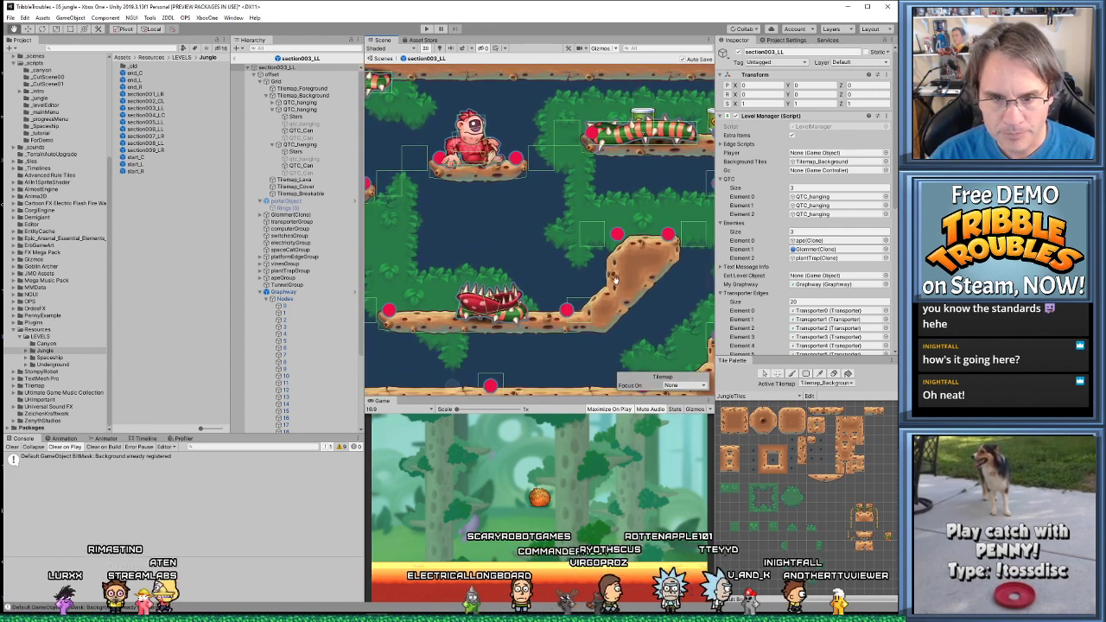
middle_click_drag(614, 279, 592, 233)
scroll(595, 232, "down", 2)
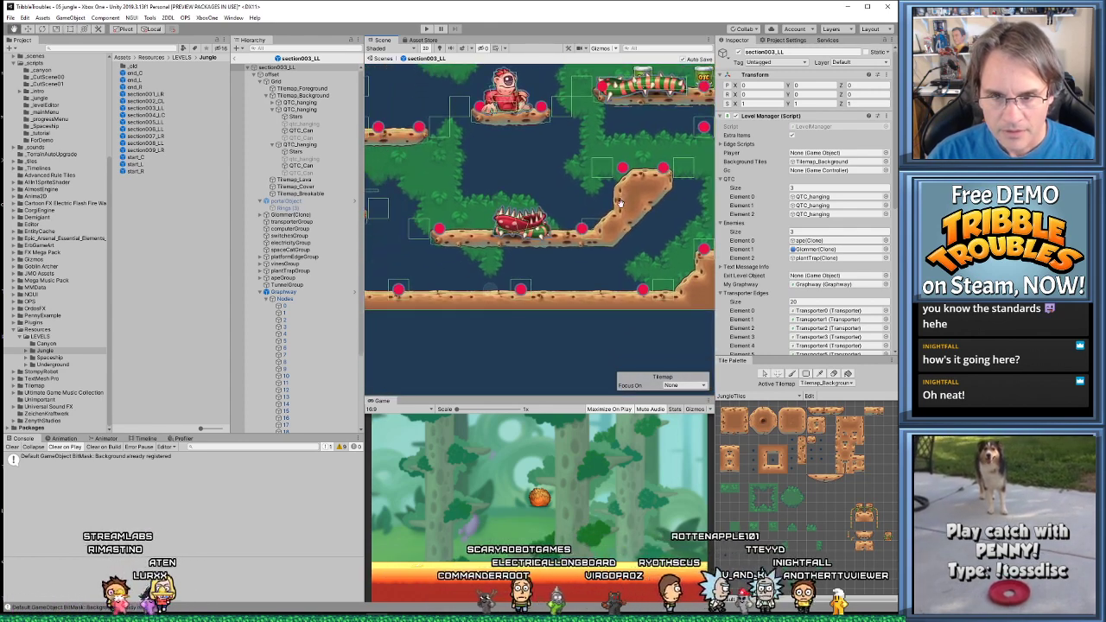
scroll(663, 248, "down", 1)
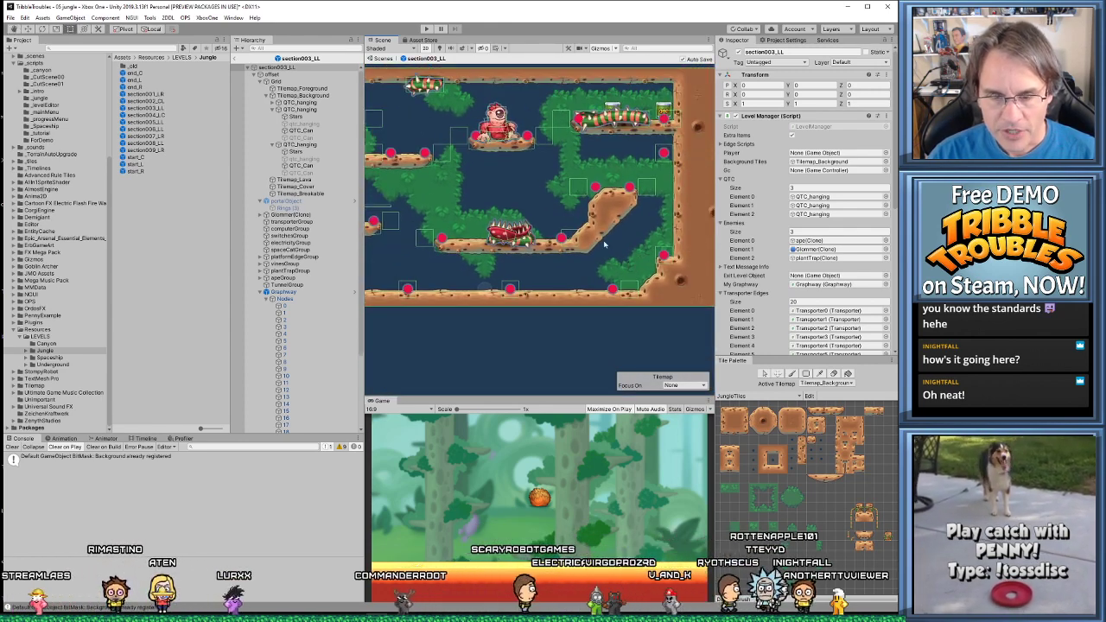
middle_click_drag(471, 251, 641, 246)
scroll(641, 246, "up", 3)
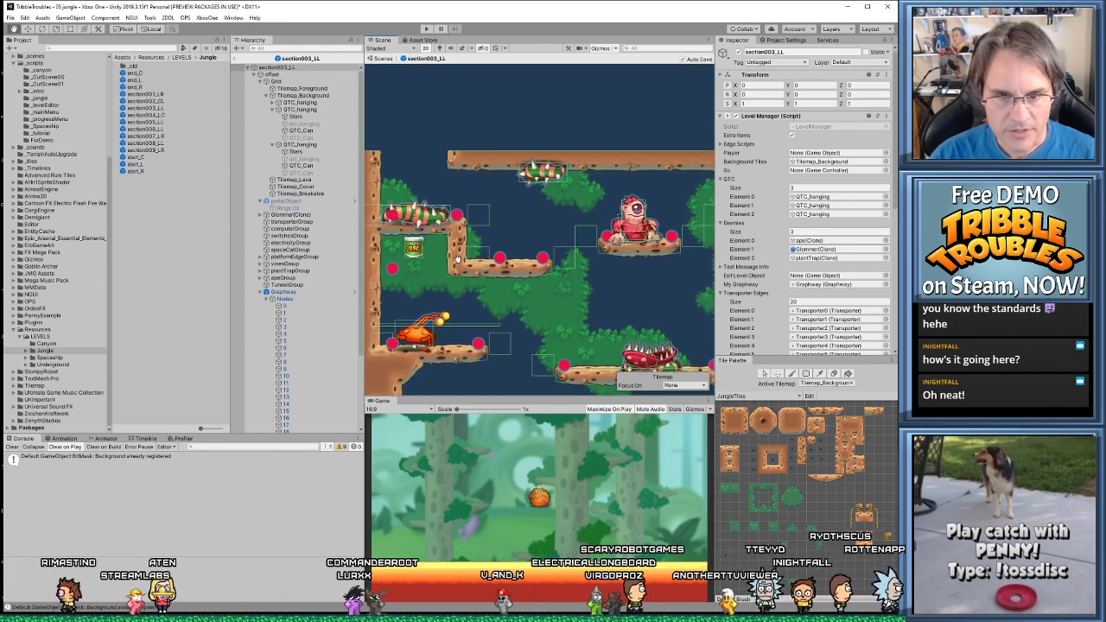
middle_click_drag(617, 272, 563, 191)
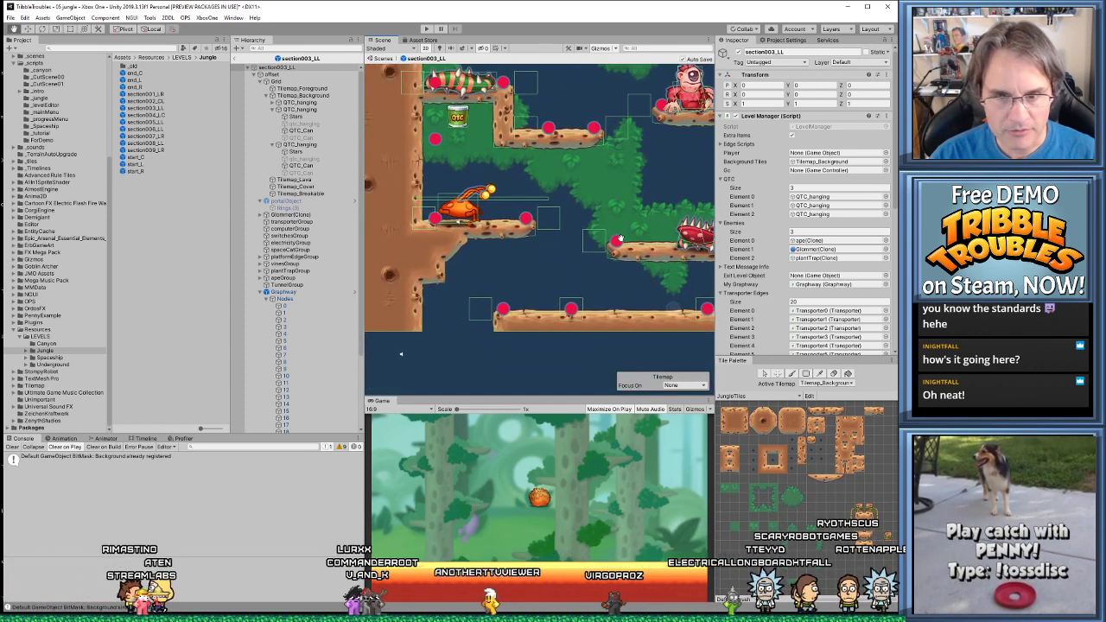
middle_click_drag(619, 238, 521, 262)
middle_click_drag(658, 255, 540, 252)
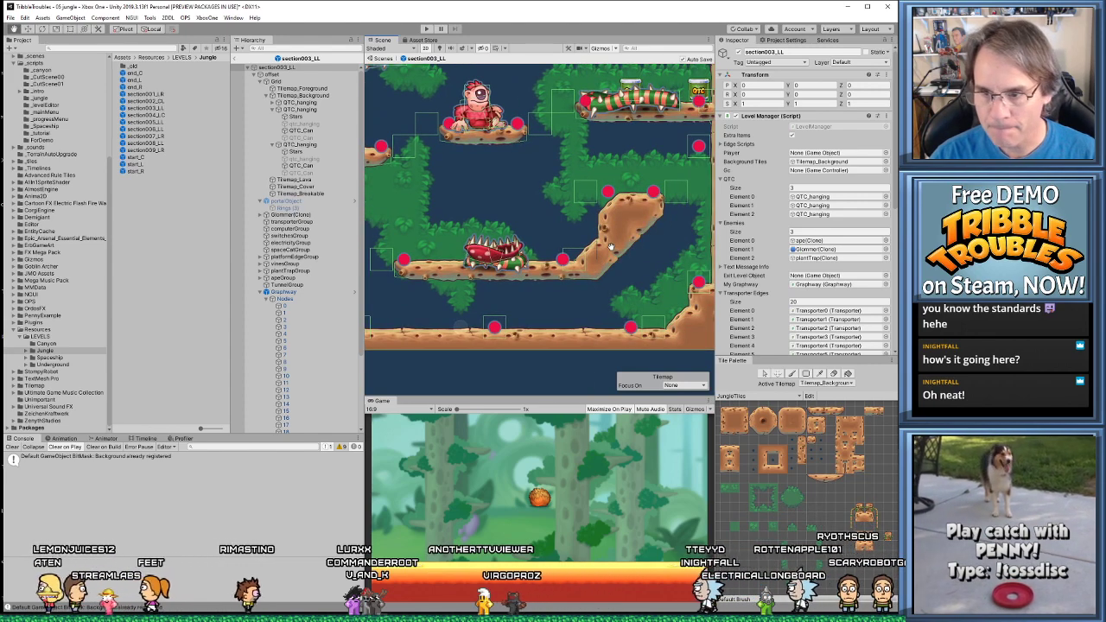
scroll(611, 248, "down", 2)
middle_click_drag(574, 240, 633, 284)
scroll(632, 281, "down", 1)
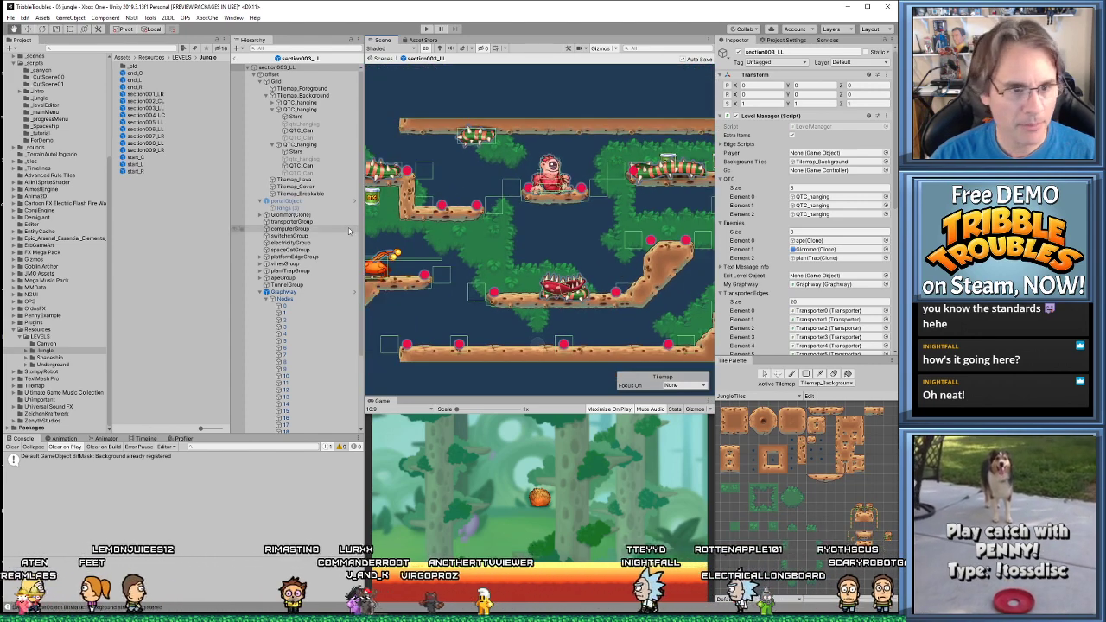
Open the section004_LC prefab, select the spiky vine on the upper platform and zoom in on it
double_click(145, 115)
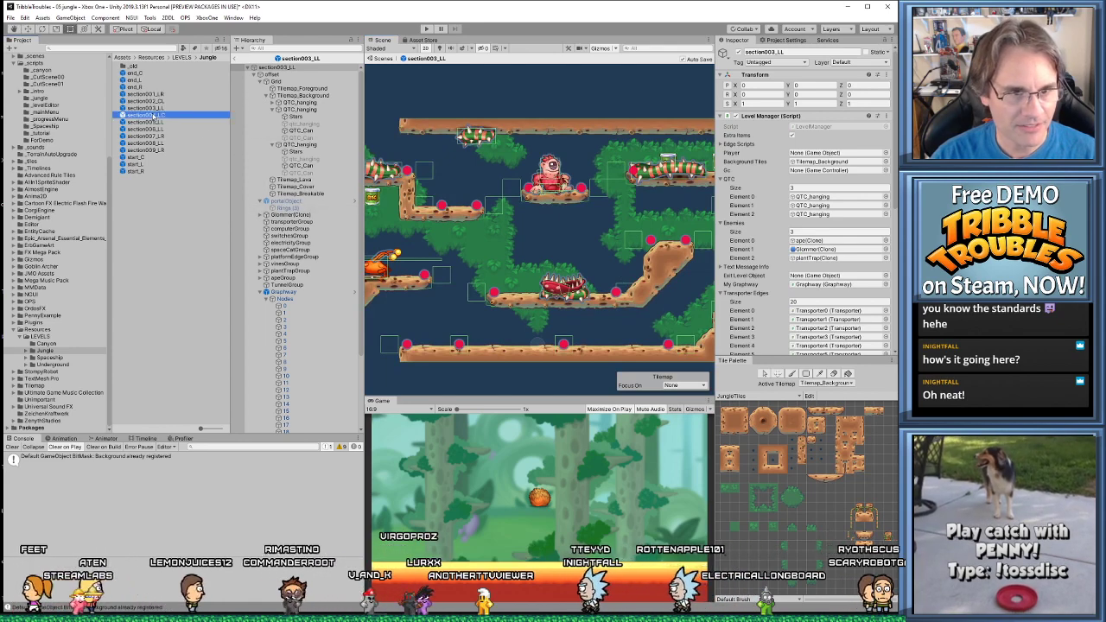
scroll(598, 232, "up", 1)
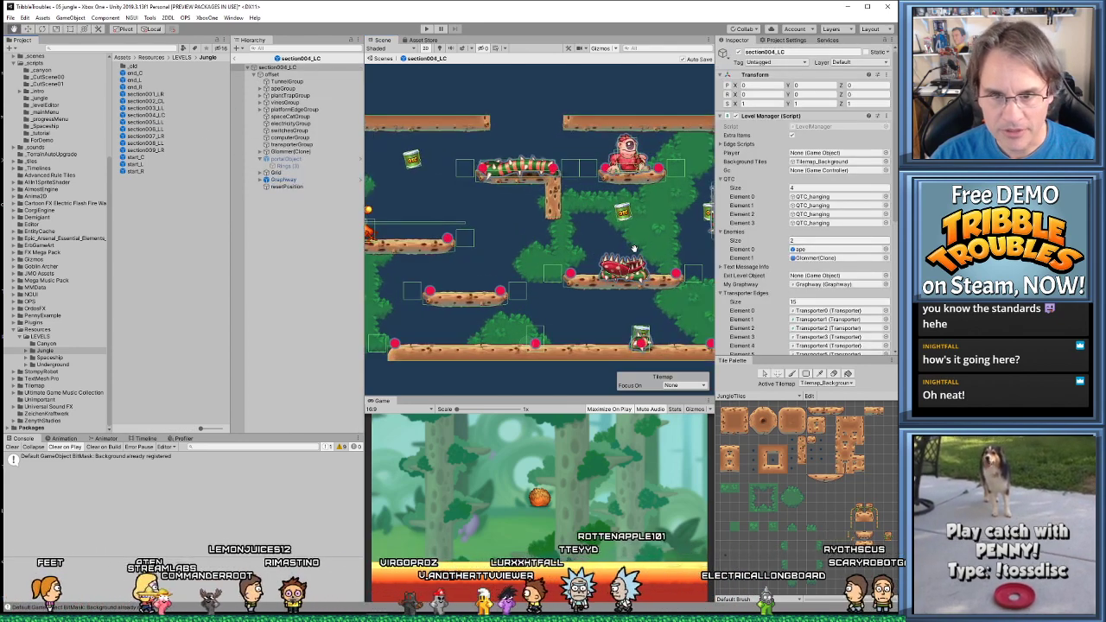
scroll(609, 218, "up", 1)
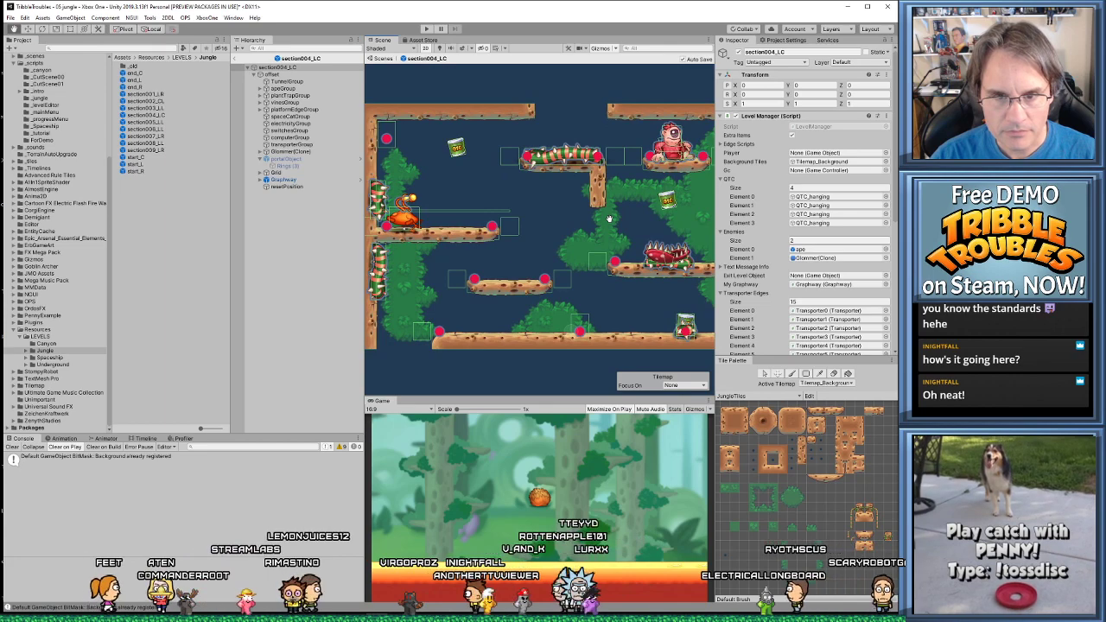
left_click(560, 160)
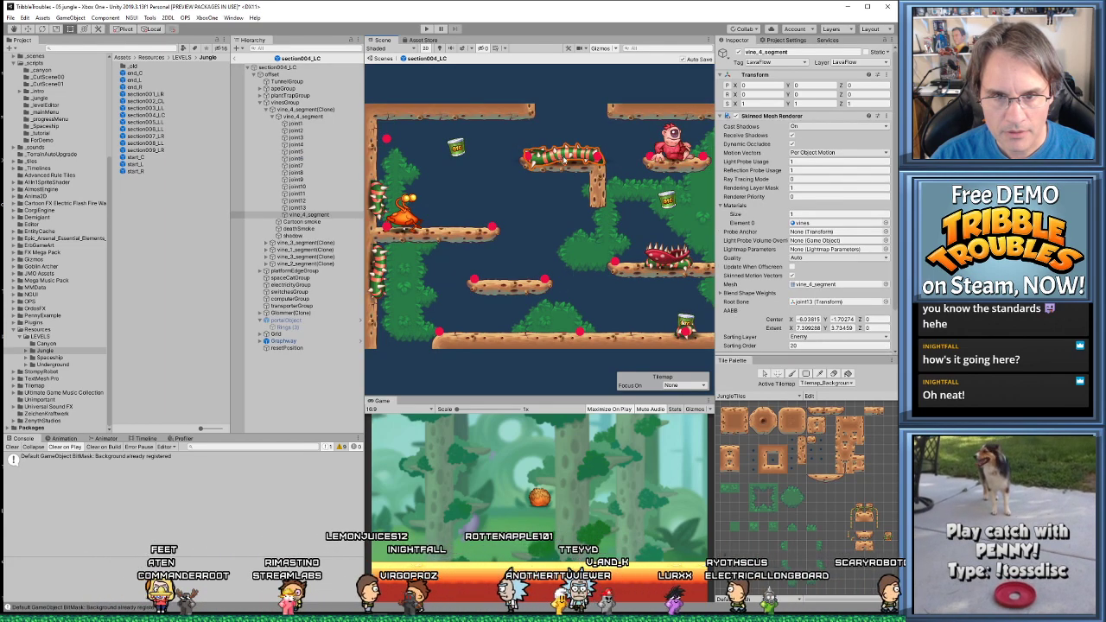
scroll(572, 182, "up", 2)
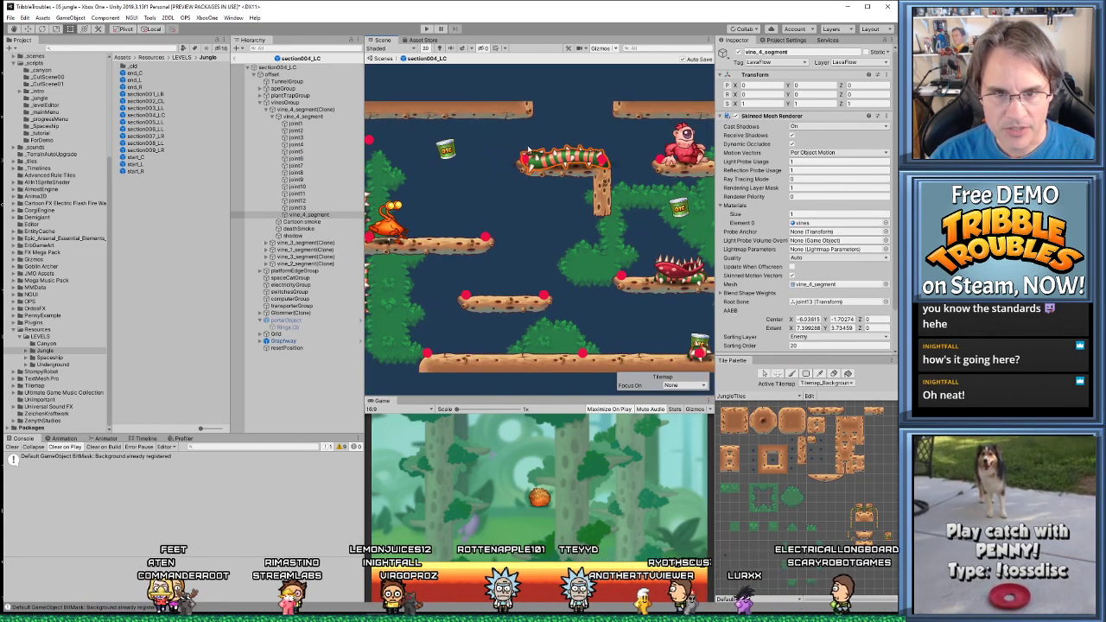
scroll(563, 158, "up", 1)
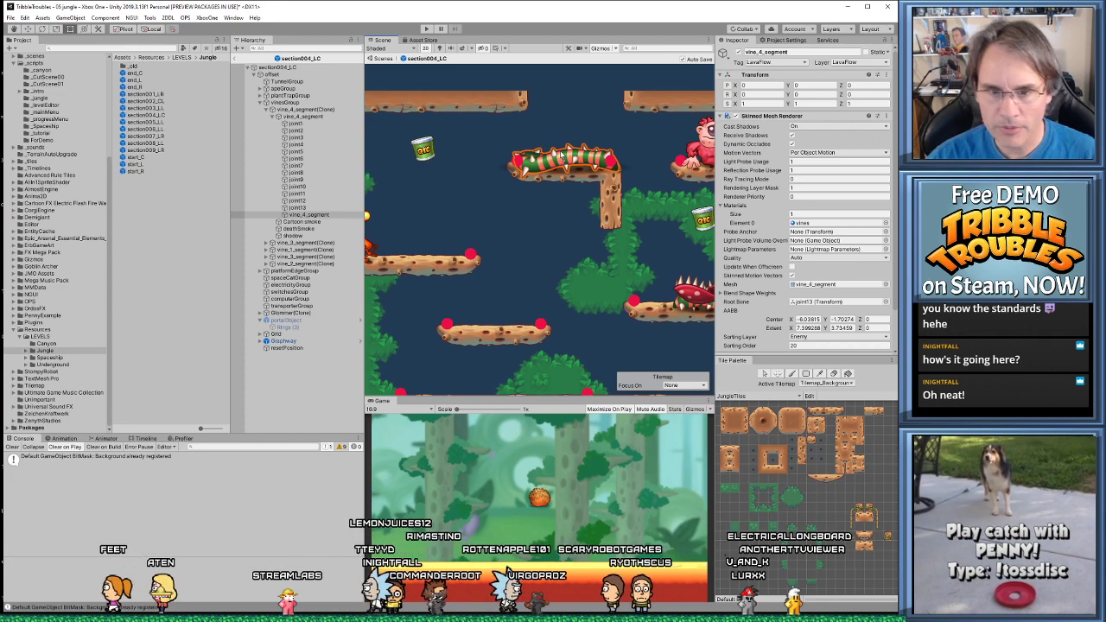
scroll(562, 156, "up", 2)
Set the spiky vine shadow's Sprite Renderer colour alpha to 166
left_click(566, 177)
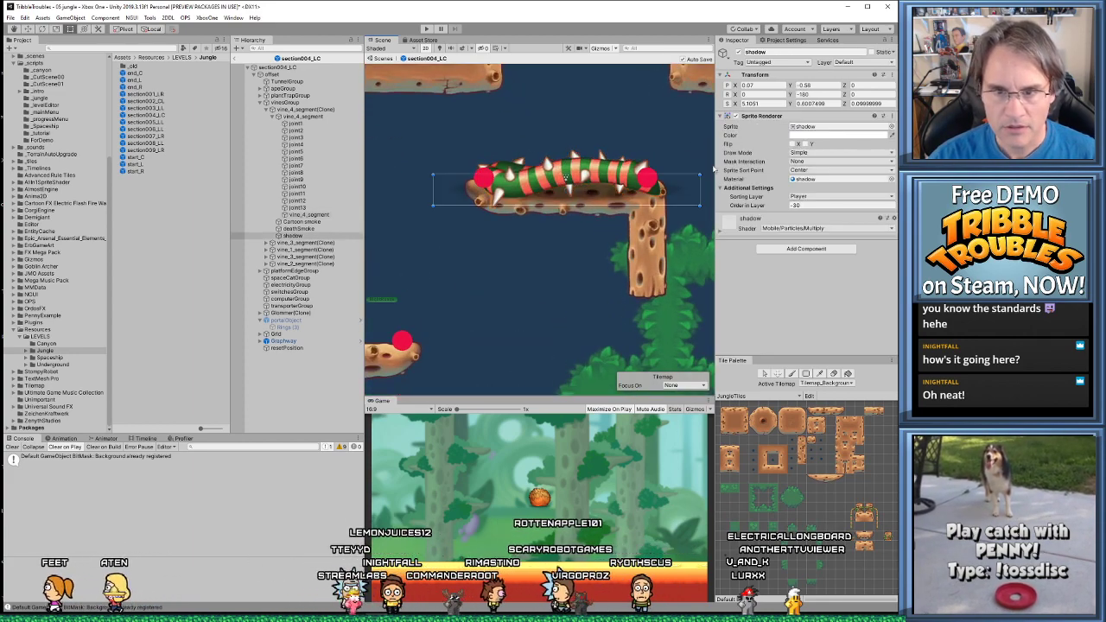
left_click(838, 135)
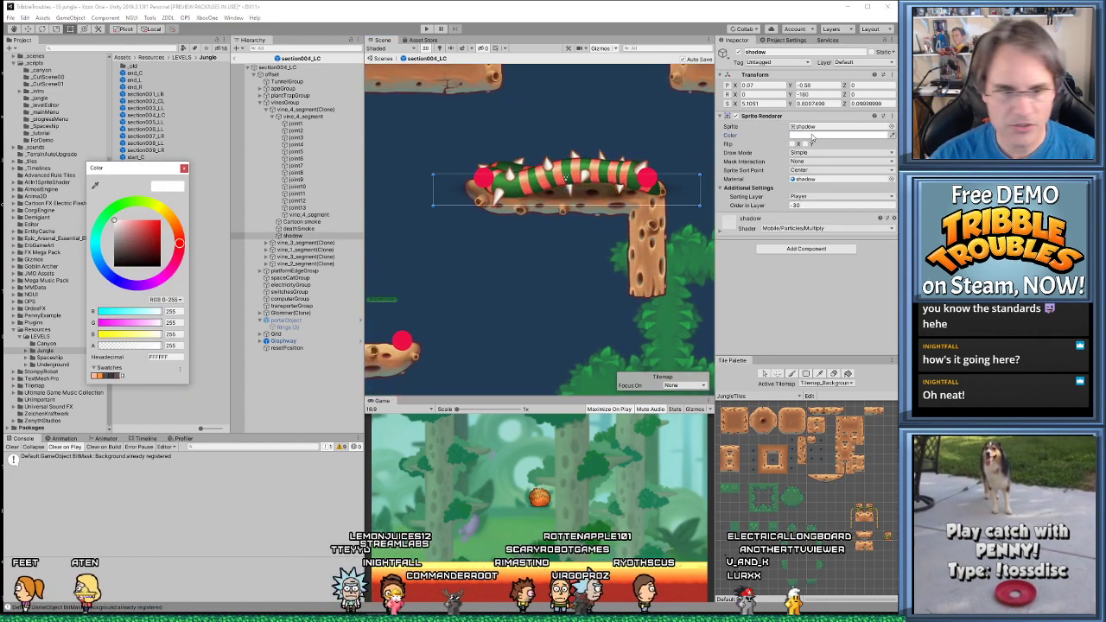
left_click(173, 345)
type("0")
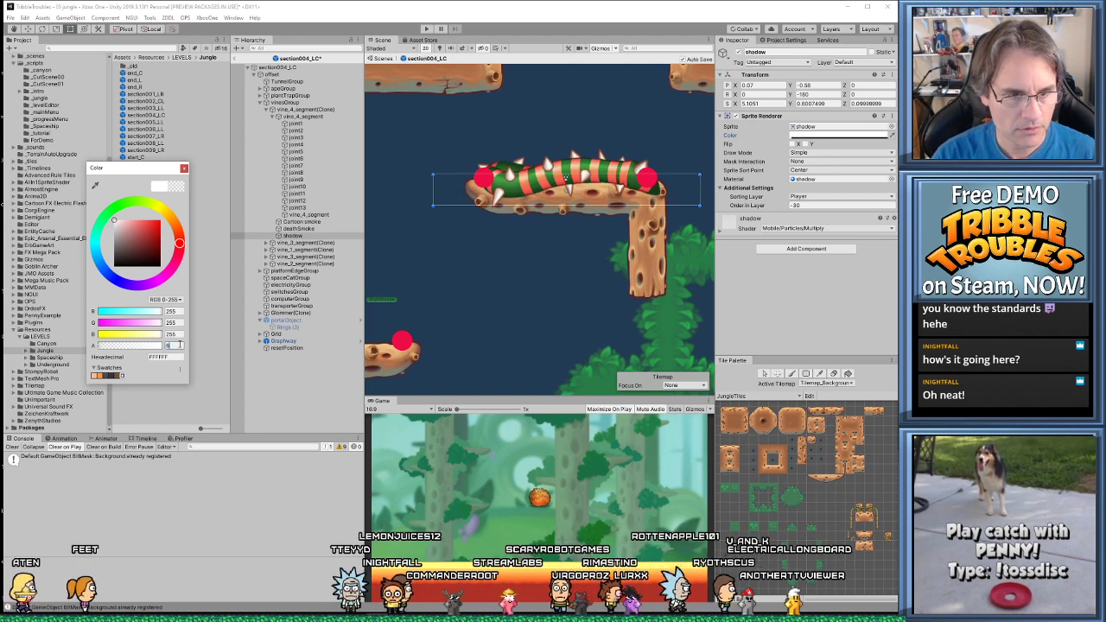
type("166")
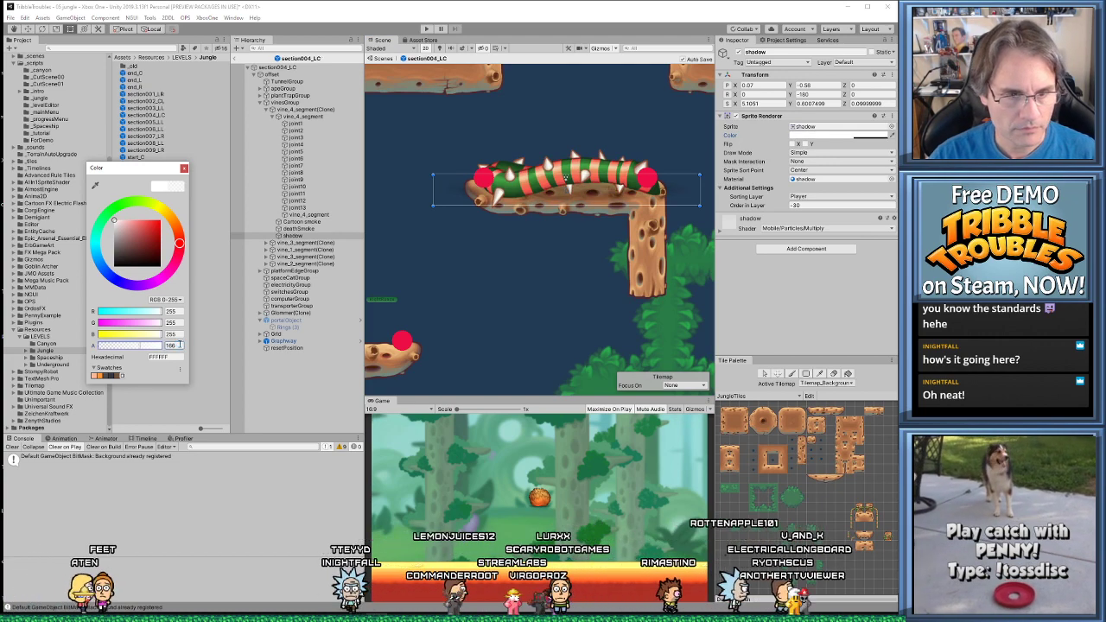
key("Return")
scroll(603, 242, "down", 6)
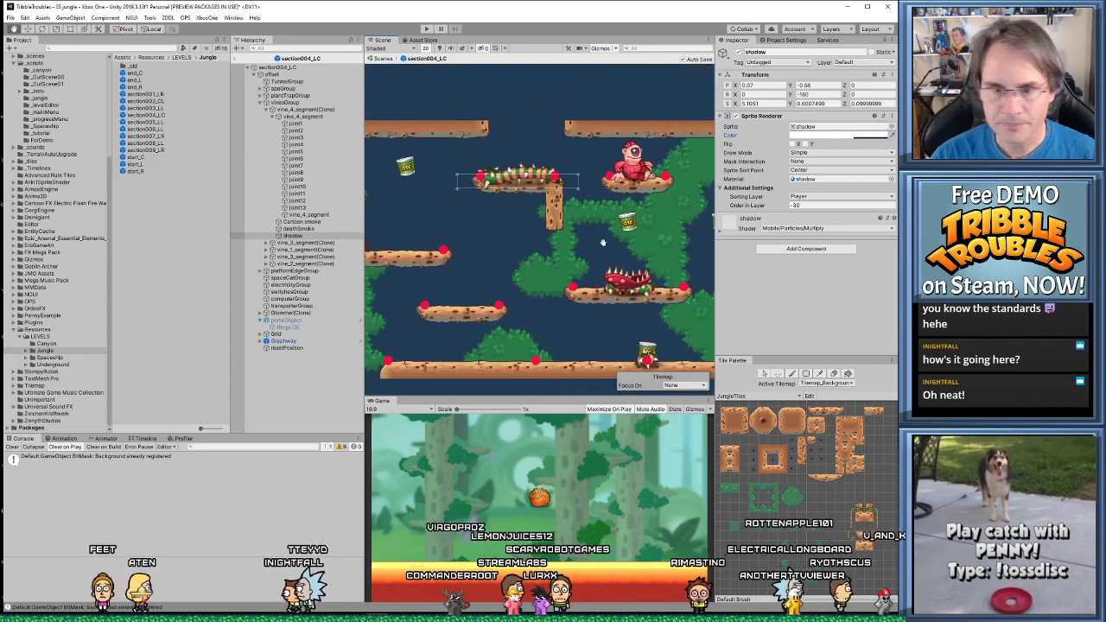
scroll(603, 242, "down", 5)
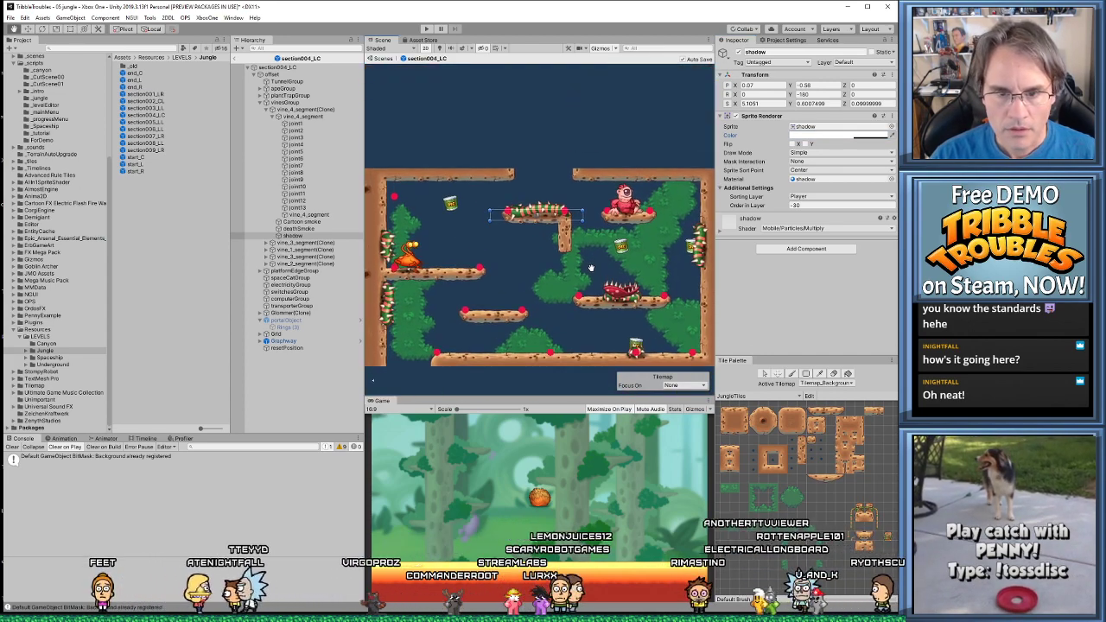
scroll(588, 263, "up", 1)
scroll(562, 233, "up", 5)
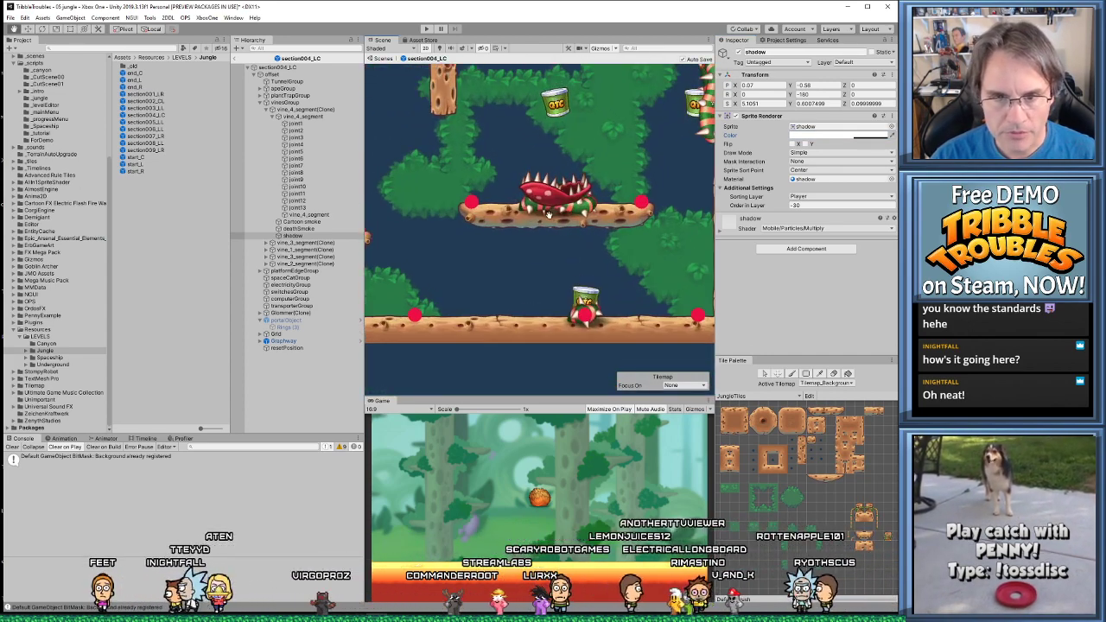
Set the plant trap and can enemy shadows' alpha to 166, saving the scene
left_click(549, 214)
left_click(828, 137)
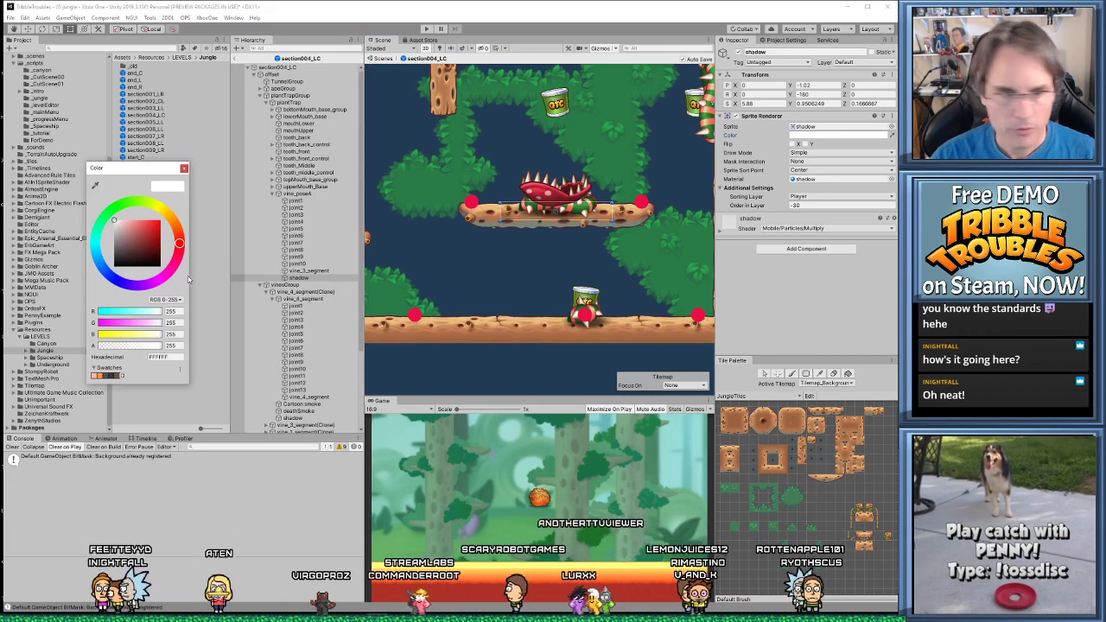
type("166")
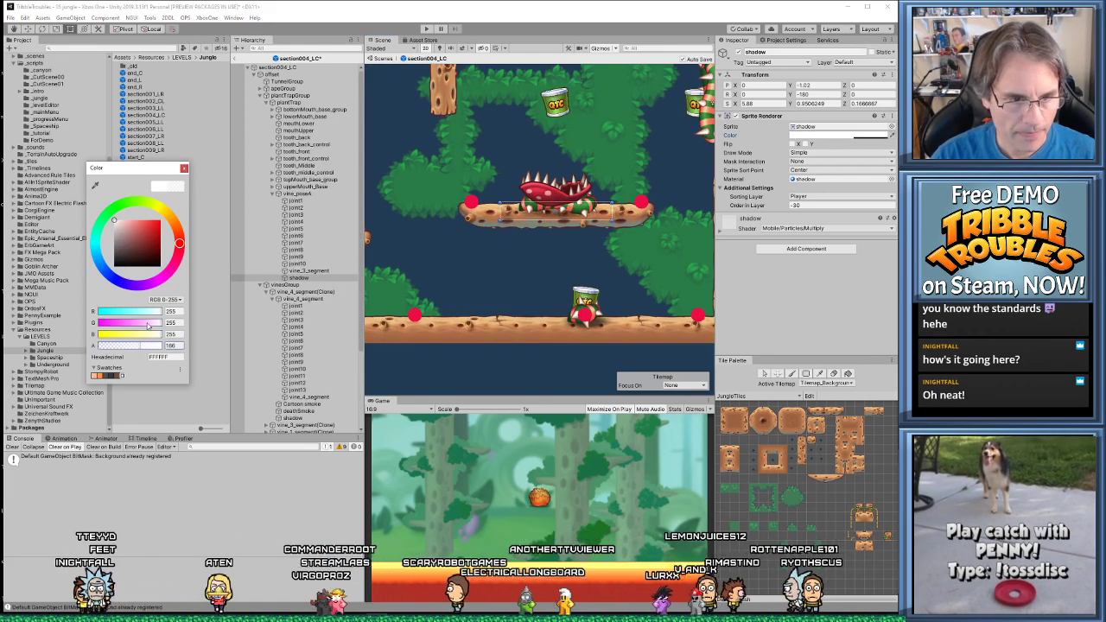
key("ctrl+s")
left_click(603, 323)
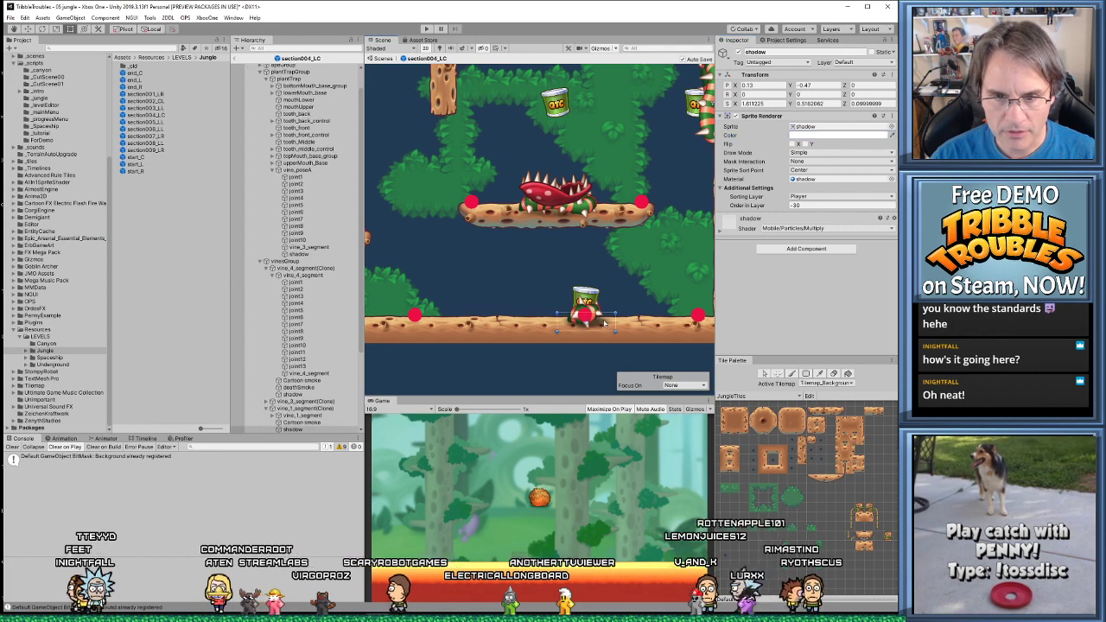
left_click(825, 136)
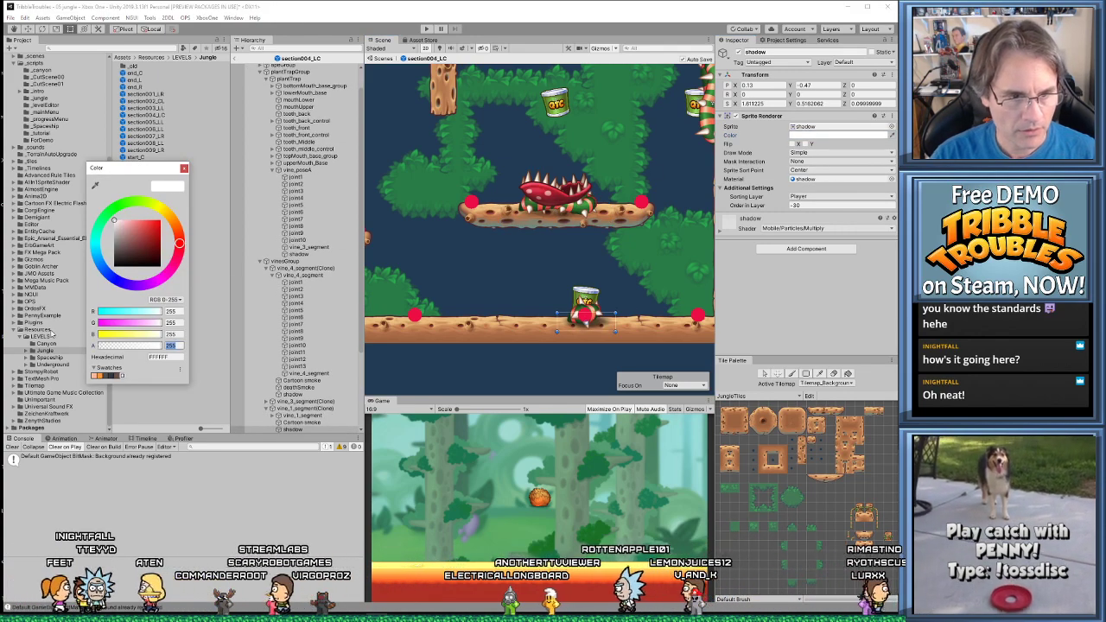
type("166")
Set the right wall vine's shadow alpha to 150, then select the left wall vine
middle_click_drag(658, 176, 572, 210)
left_click(629, 161)
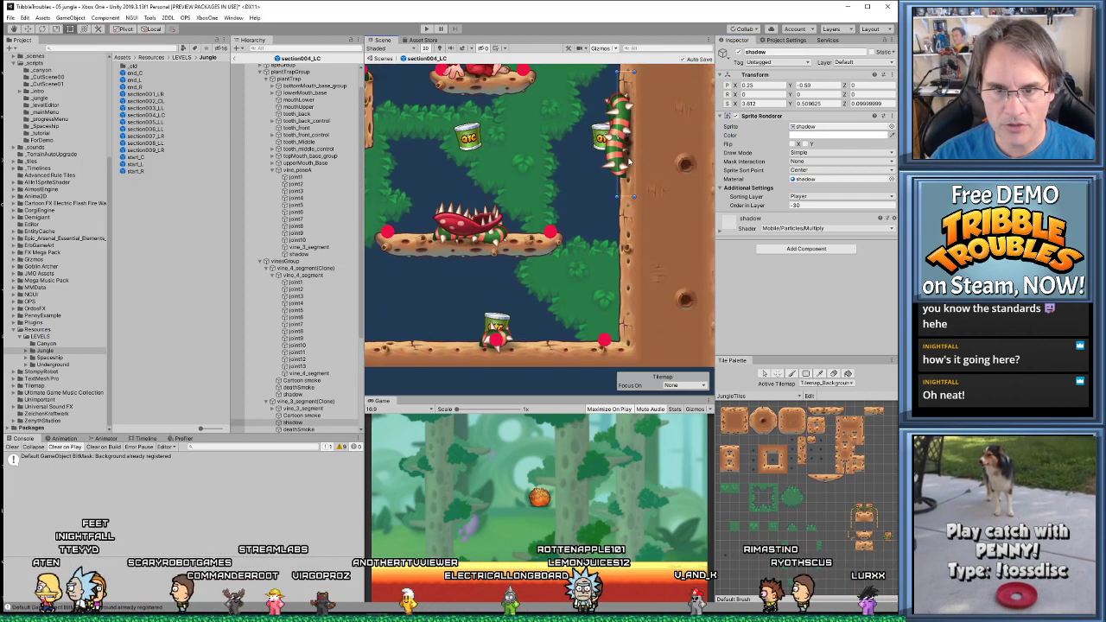
left_click(822, 136)
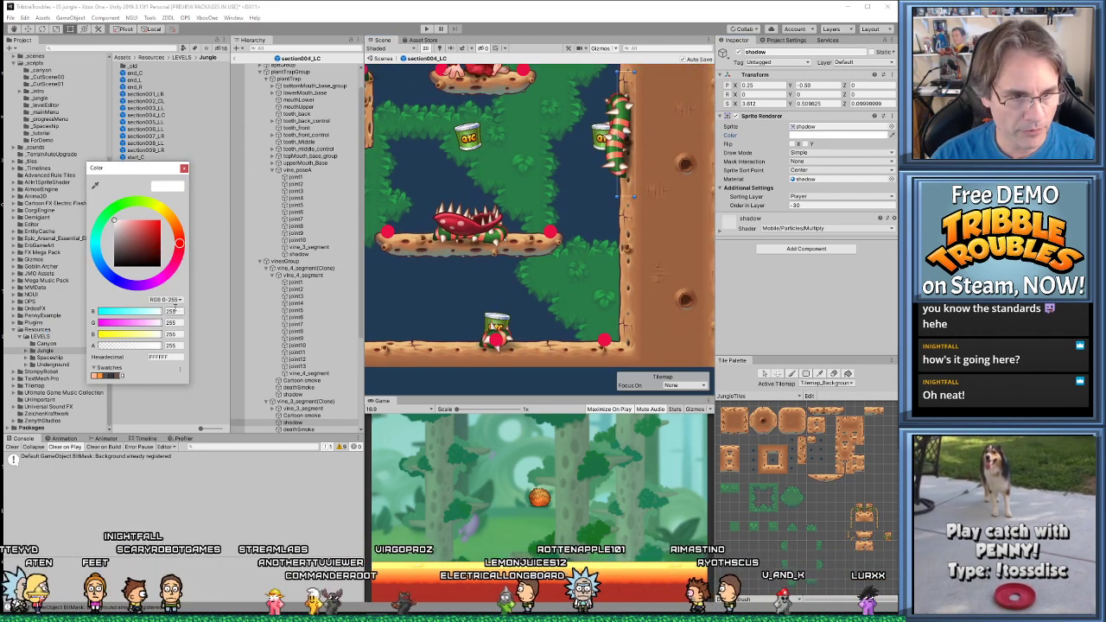
type("150")
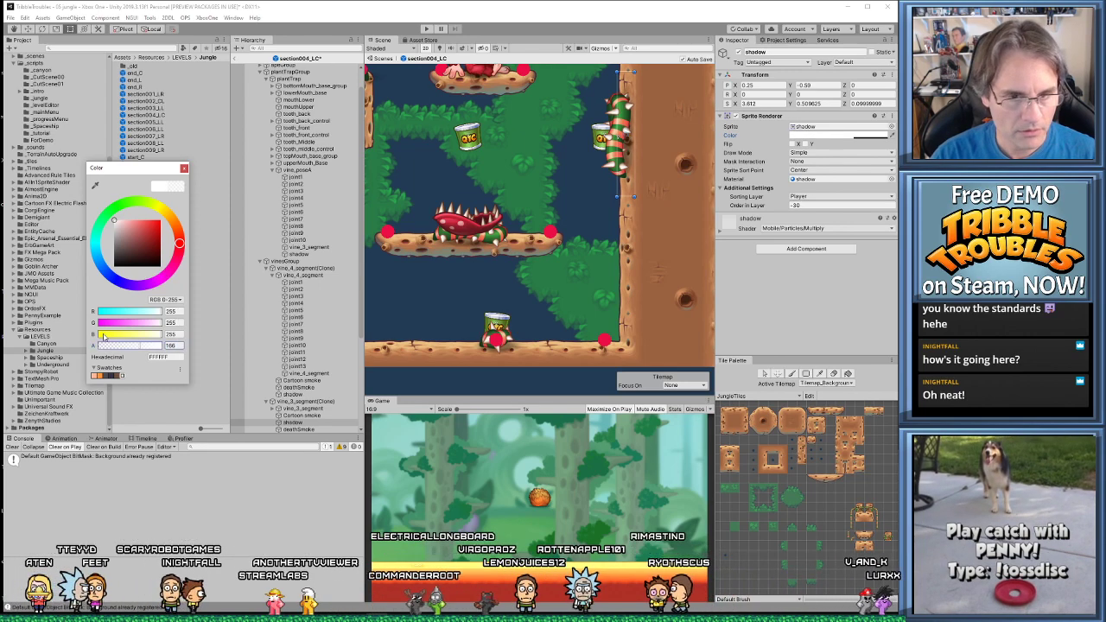
left_click(493, 226)
key("Left")
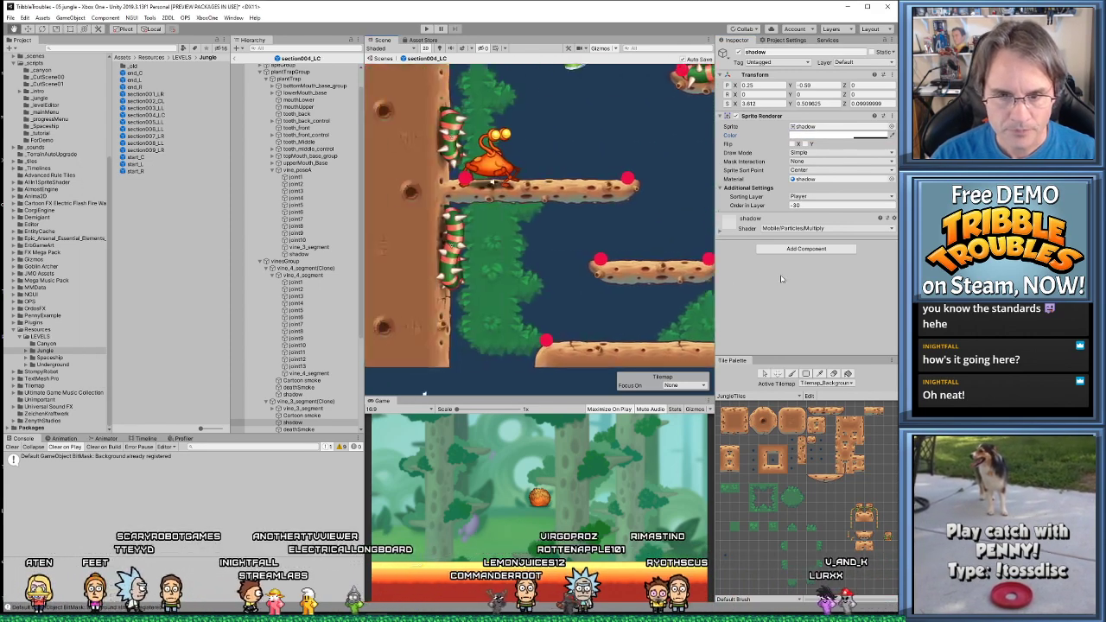
left_click(472, 248)
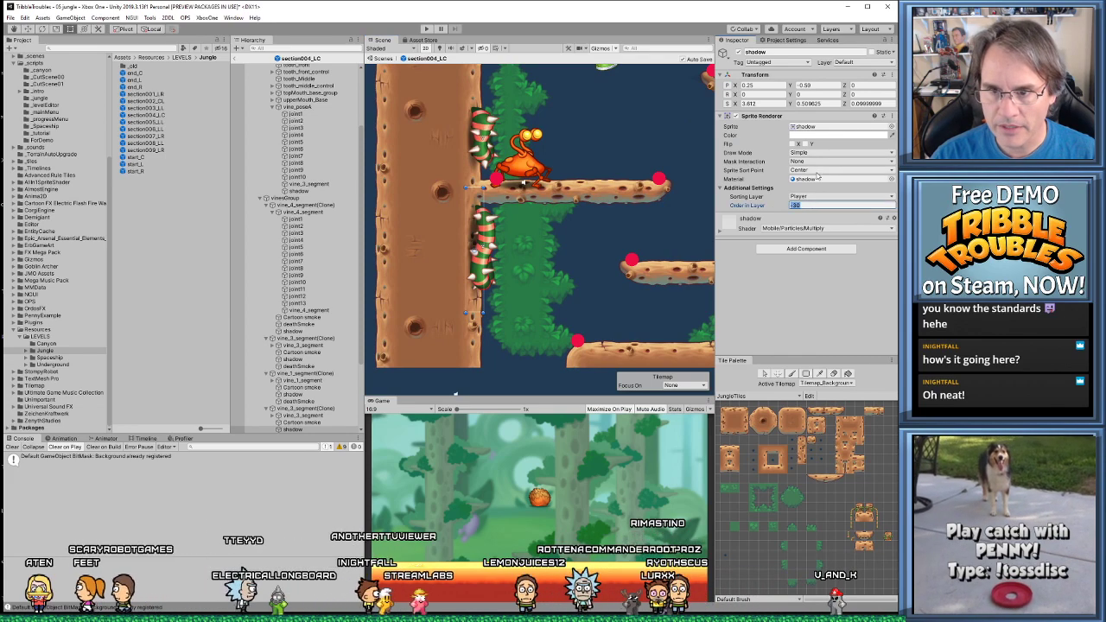
Lower the second spiky vine shadow's colour alpha to 186
left_click(819, 135)
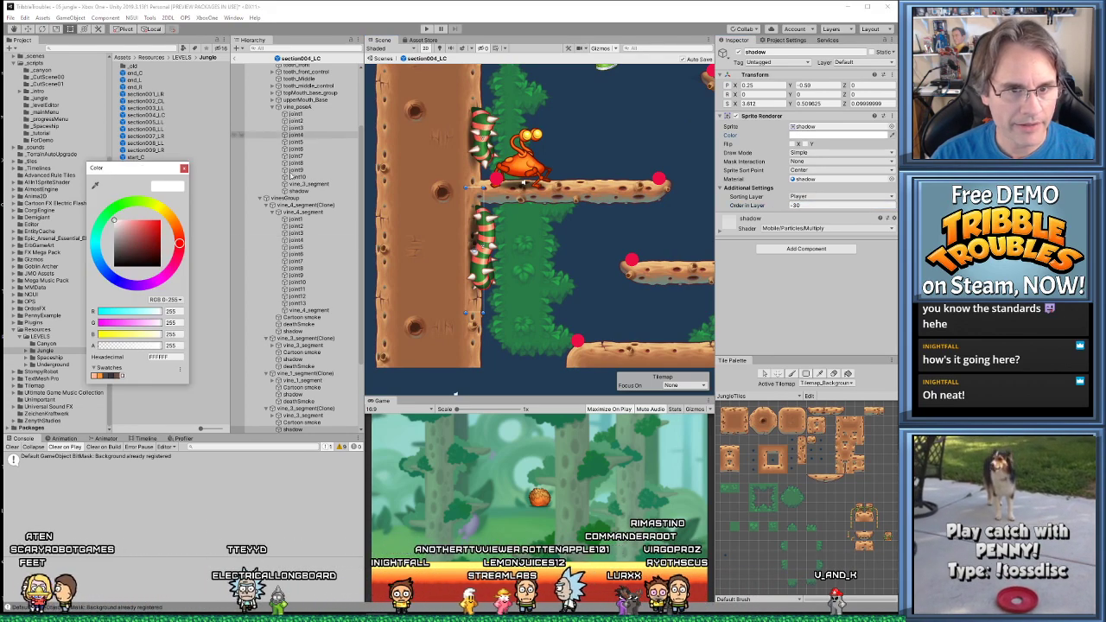
left_click(170, 346)
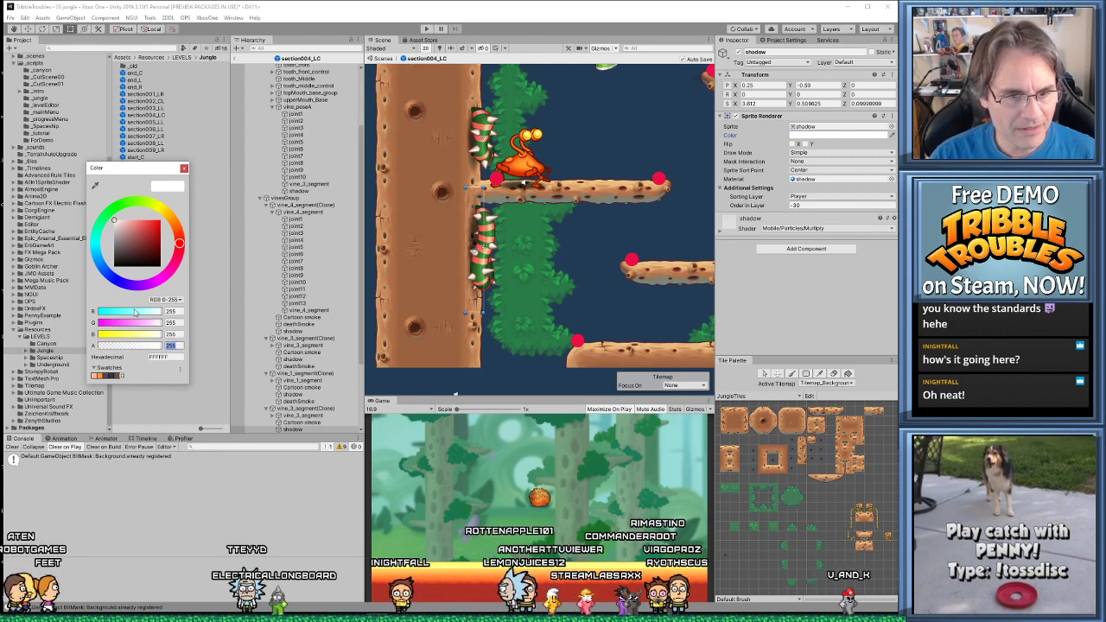
key("Escape")
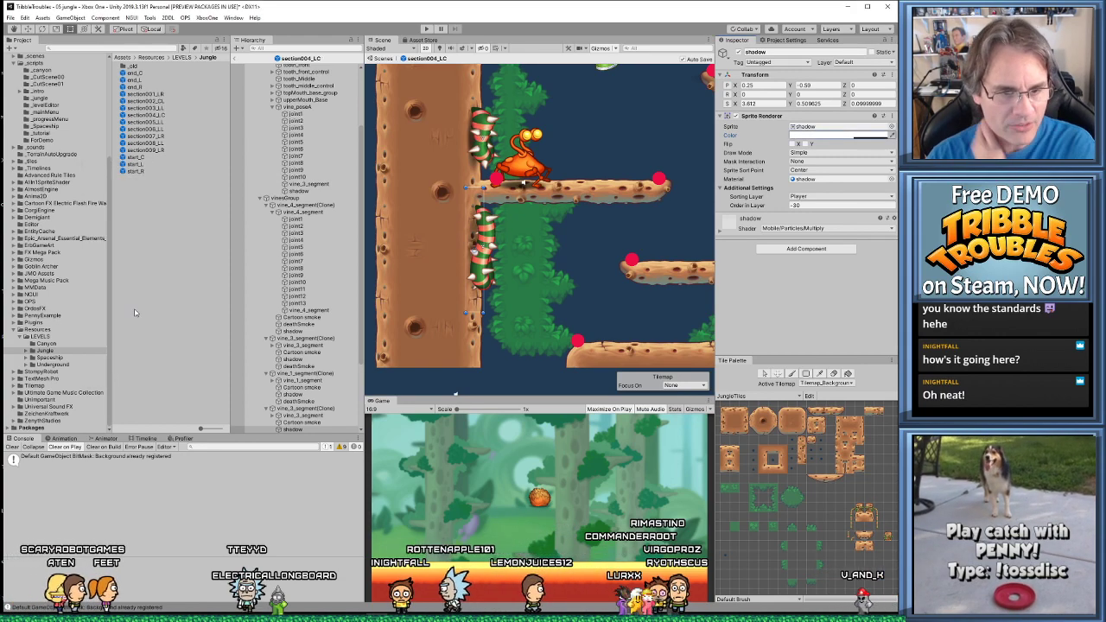
scroll(538, 265, "down", 3)
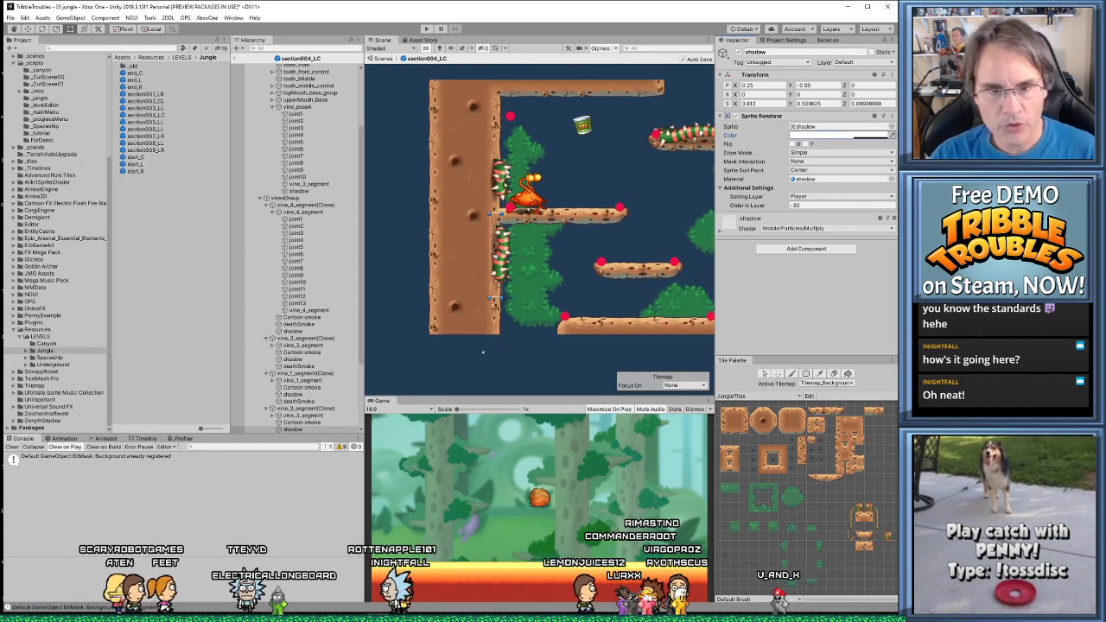
scroll(518, 190, "up", 5)
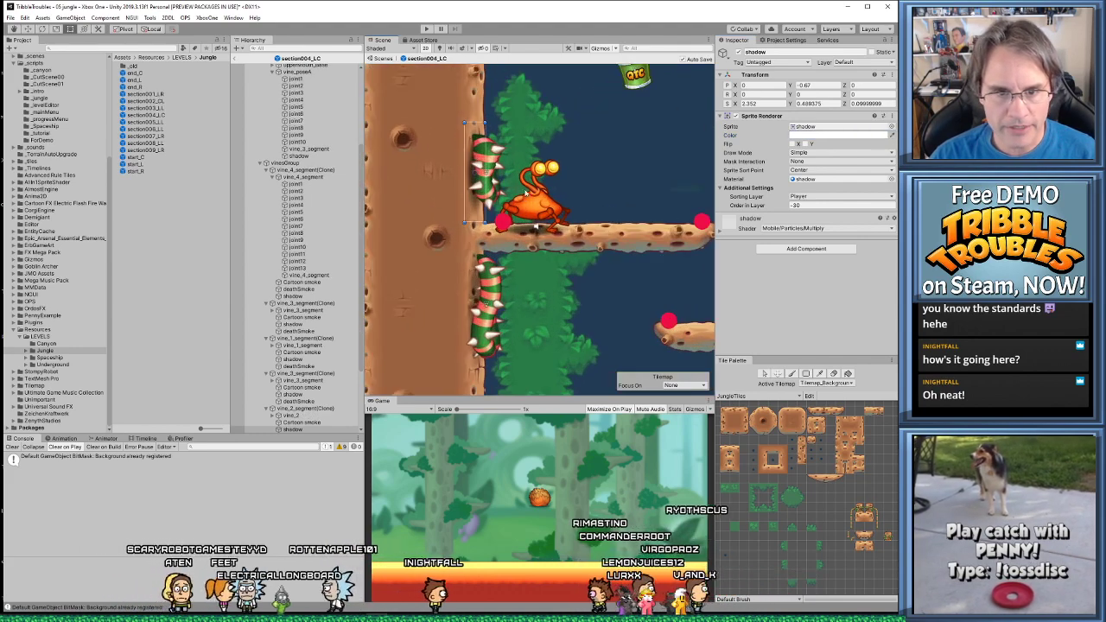
middle_click_drag(556, 233, 549, 257)
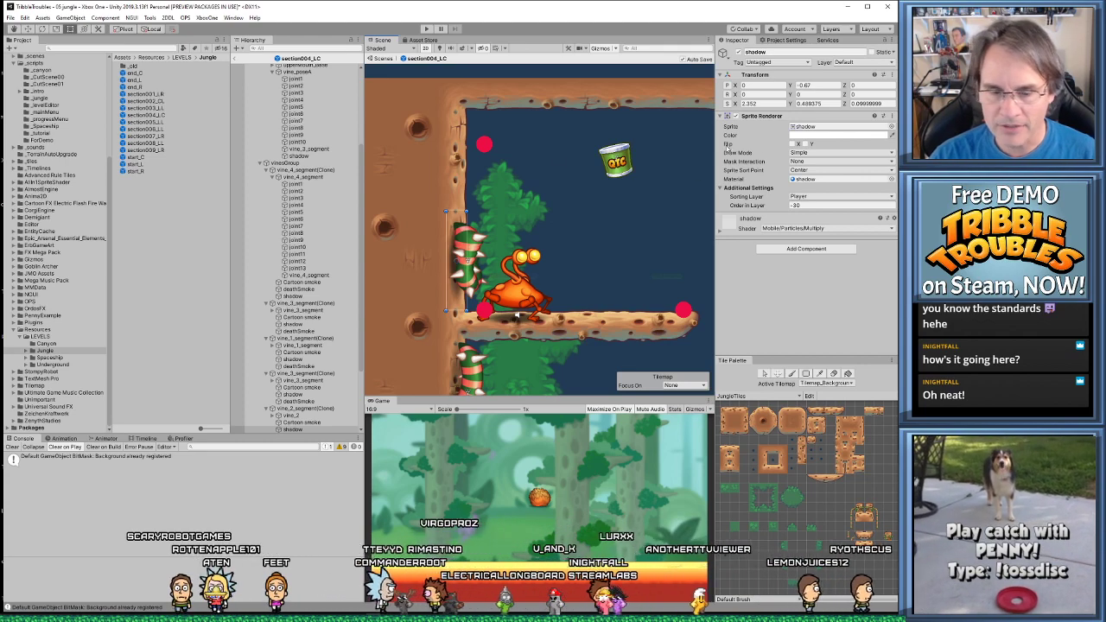
left_click(812, 135)
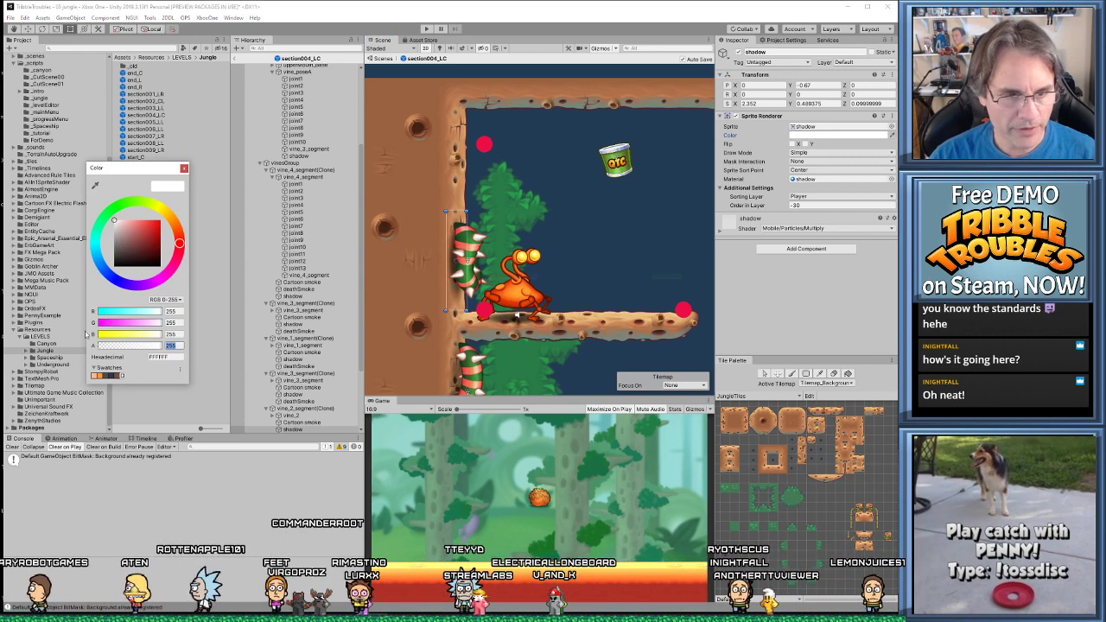
type("100")
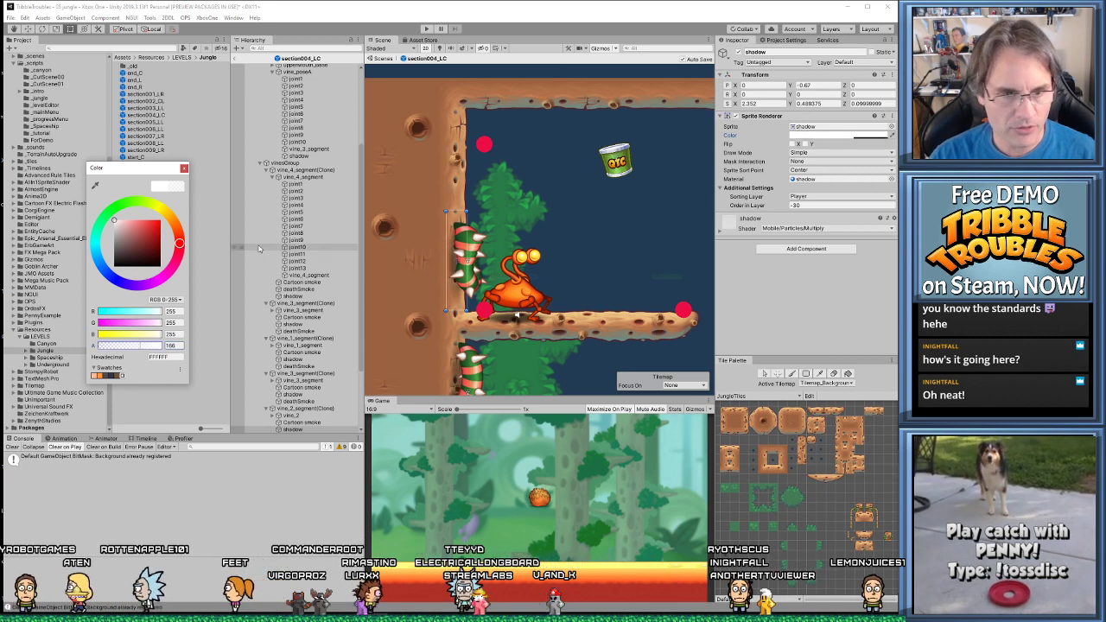
left_click(228, 215)
Set the Glommer enemy's shadow alpha to 160
left_click(509, 319)
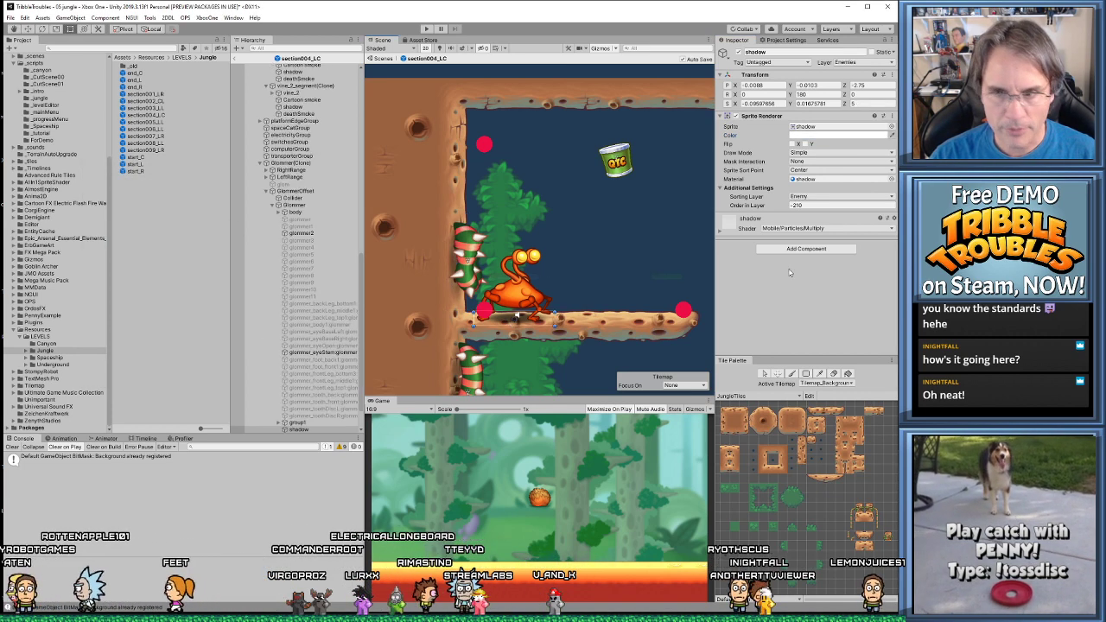
left_click(818, 136)
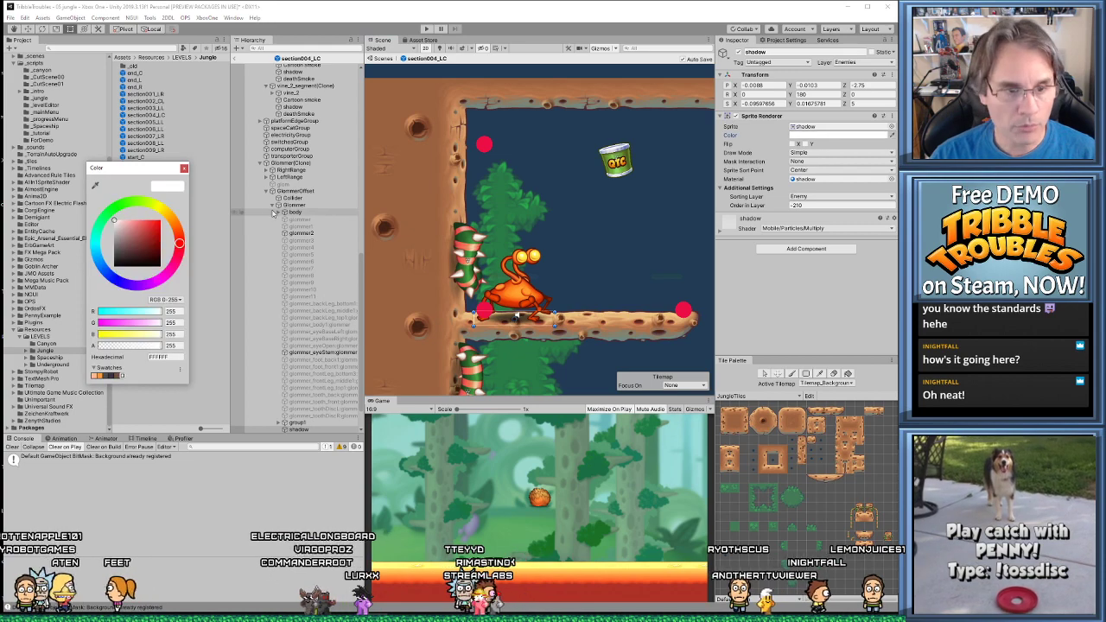
type("160")
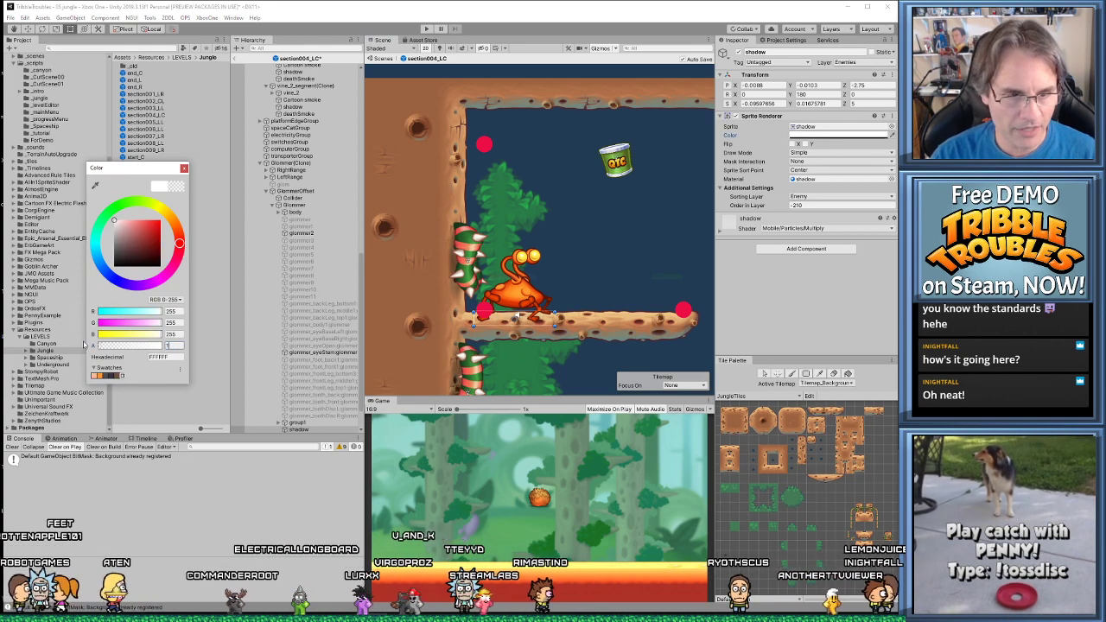
left_click(623, 228)
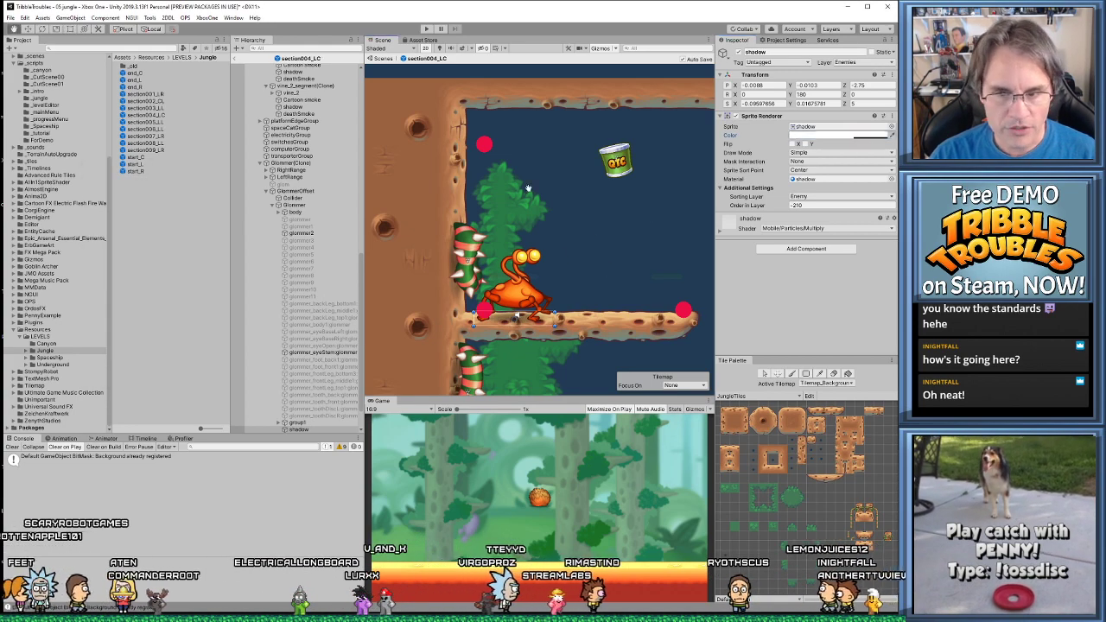
middle_click_drag(623, 229, 504, 279)
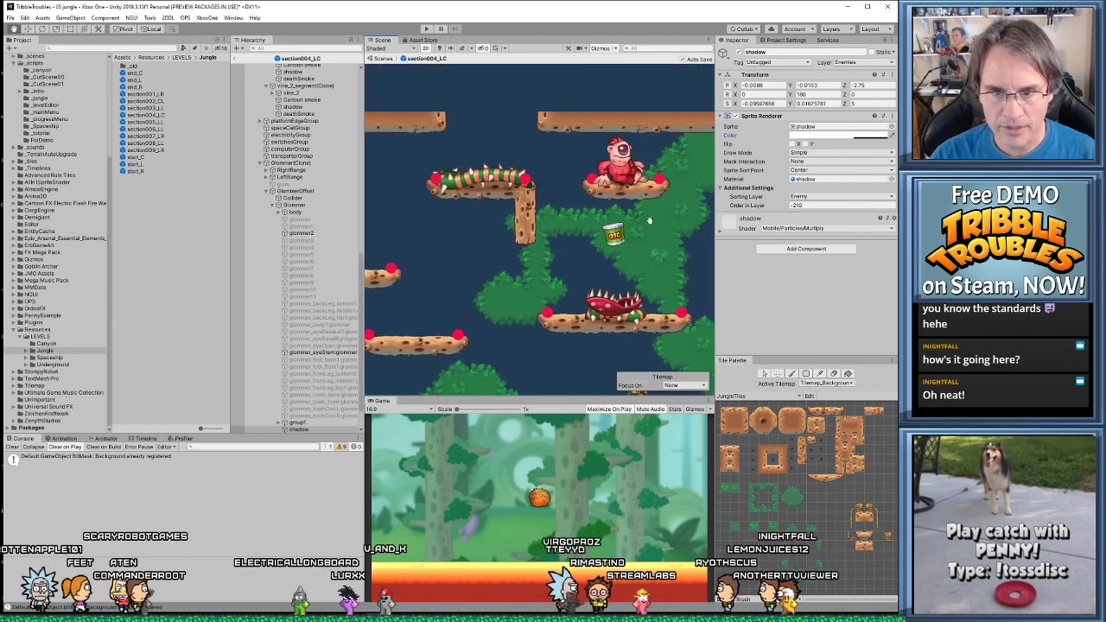
middle_click_drag(628, 196, 519, 311)
scroll(566, 239, "down", 1)
scroll(530, 289, "down", 1)
scroll(533, 273, "up", 2)
left_click(603, 228)
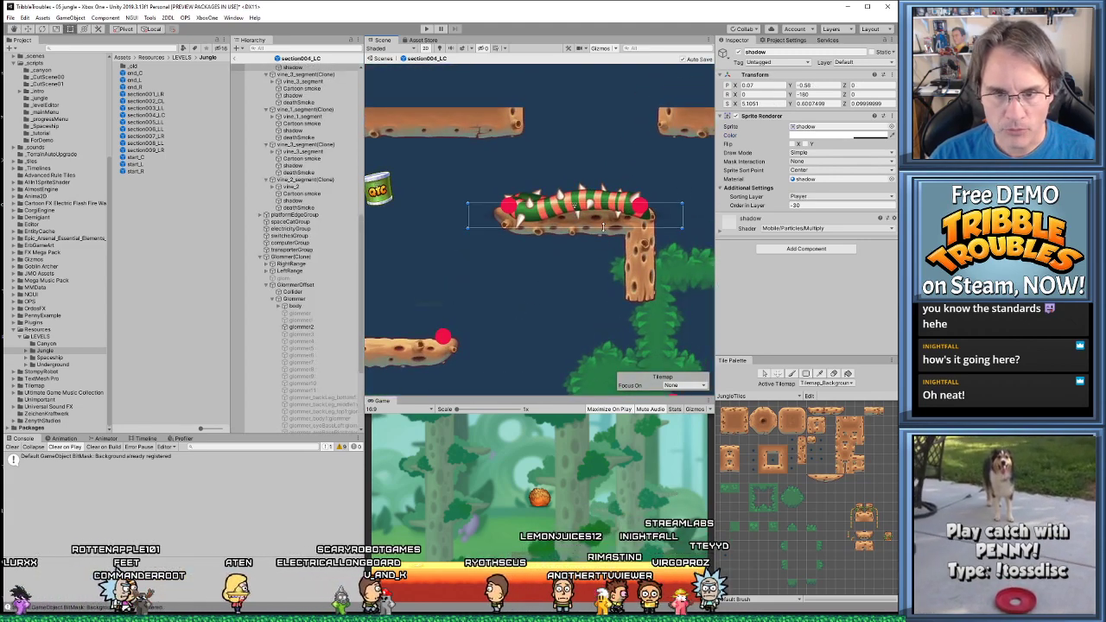
left_click(641, 263)
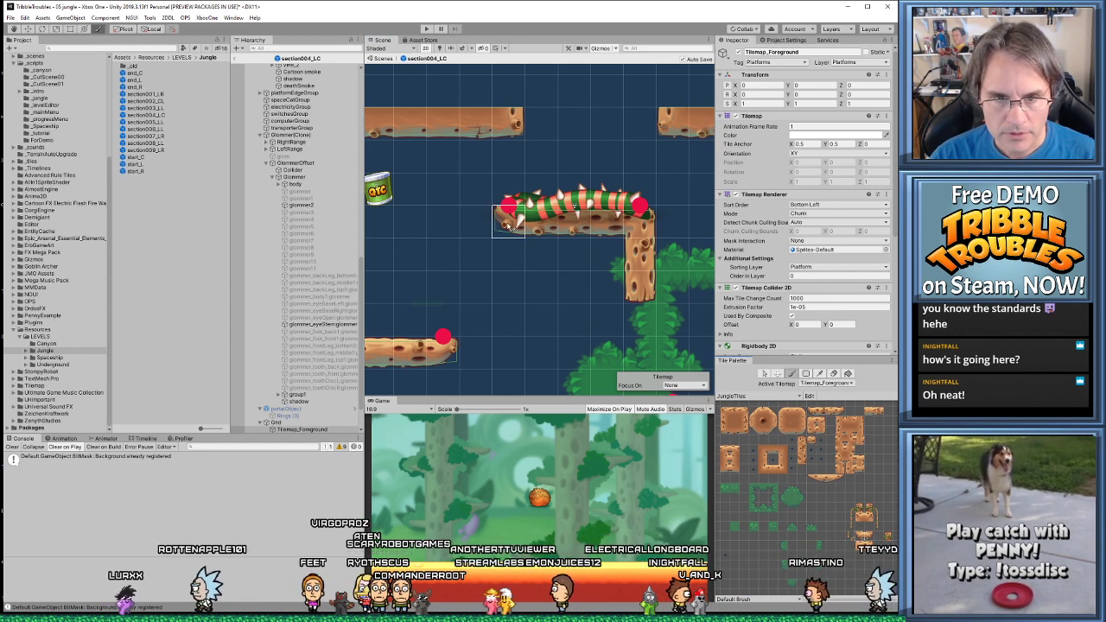
scroll(560, 242, "up", 1)
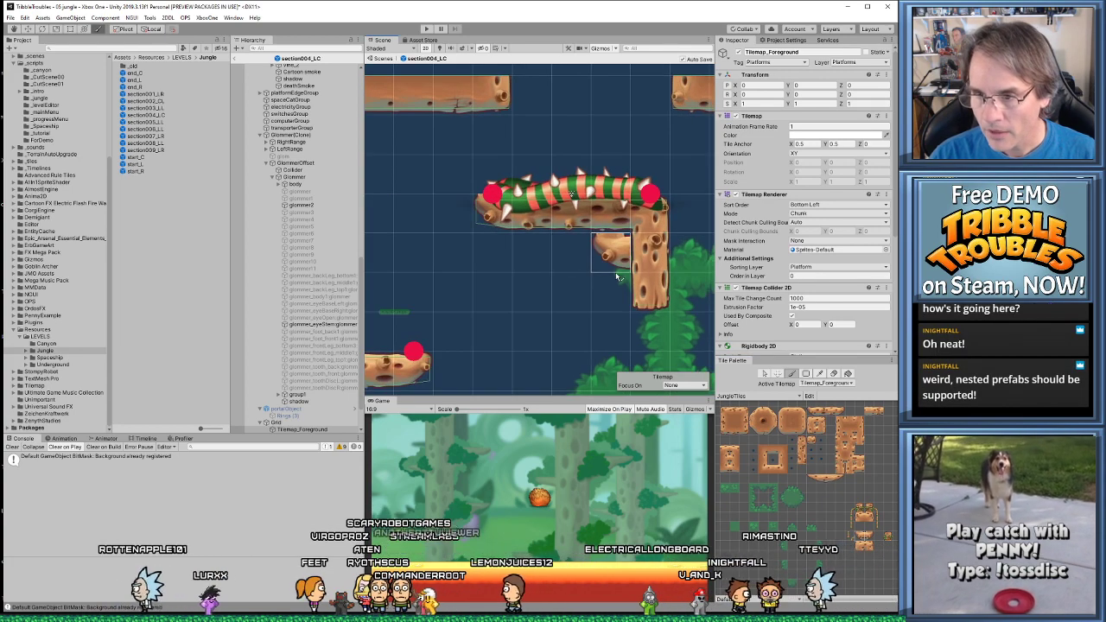
left_click(619, 277)
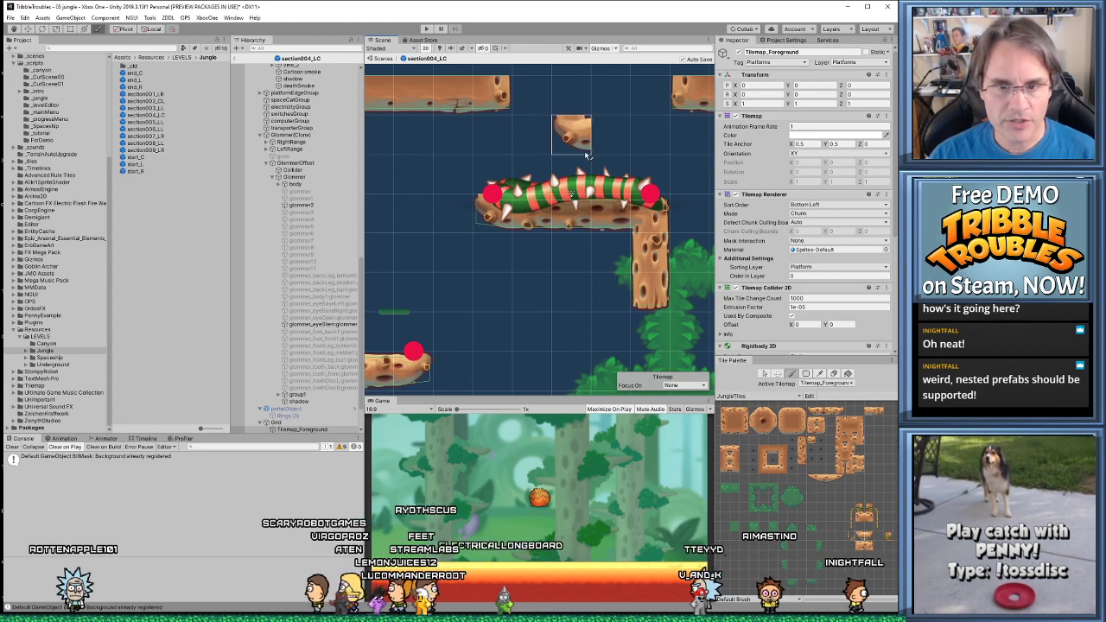
Open levelEditor from Favorites > scenes, saving the jungle scene's changes when prompted
scroll(532, 242, "down", 2)
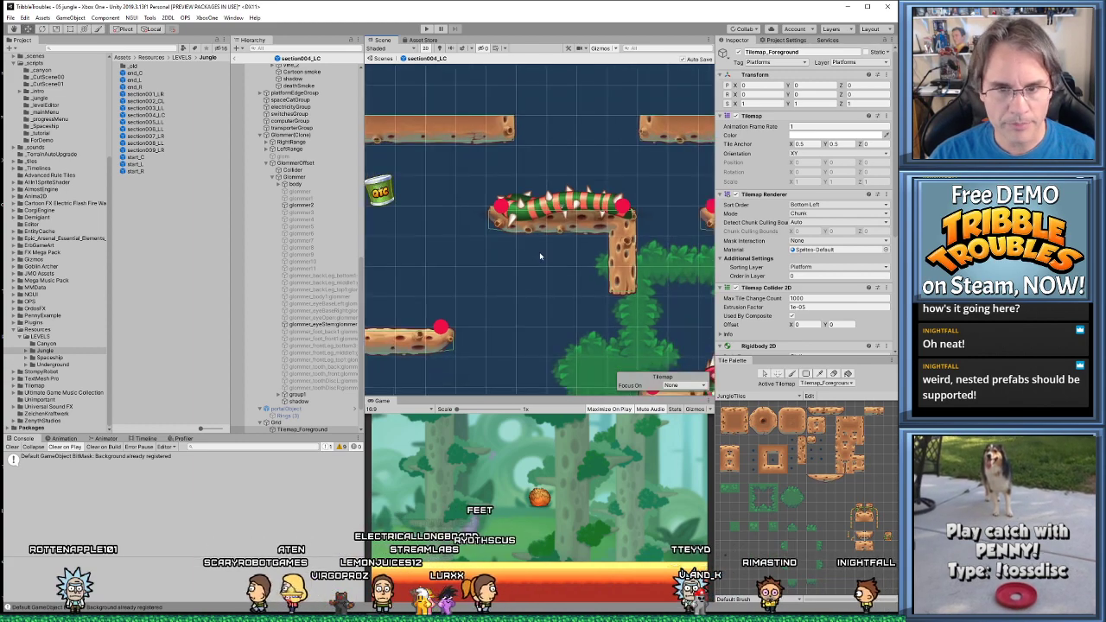
scroll(55, 104, "up", 3)
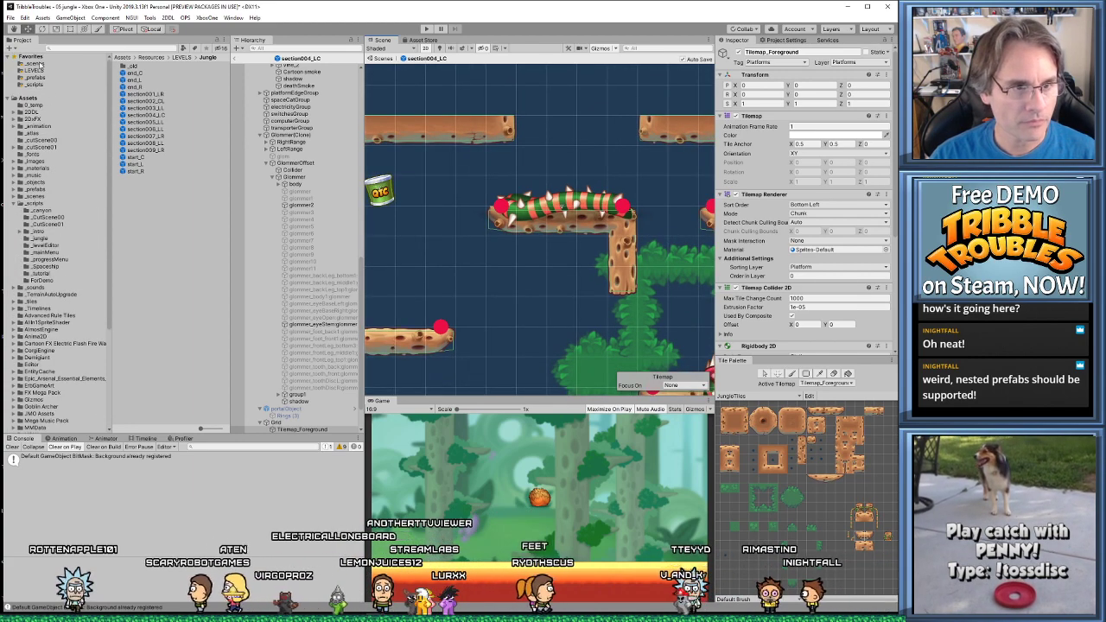
left_click(36, 64)
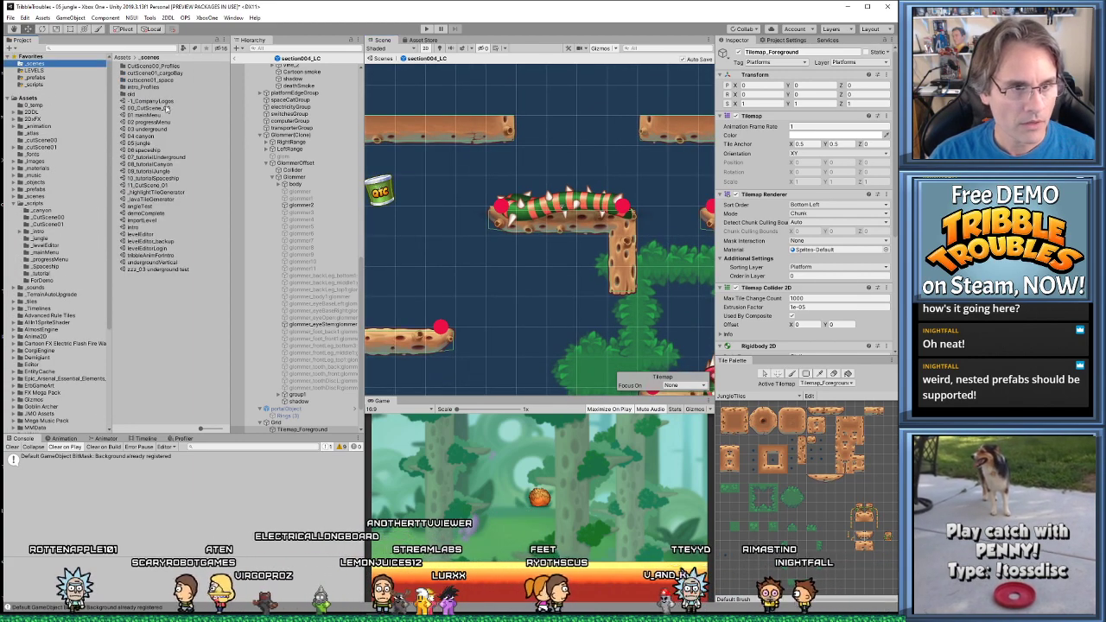
double_click(145, 234)
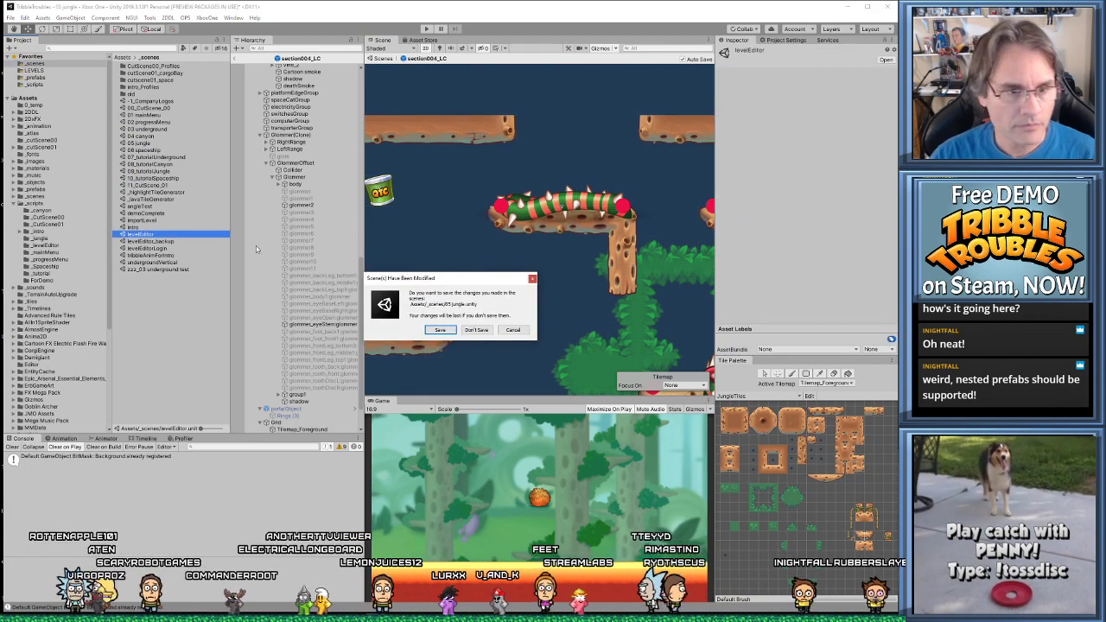
left_click(439, 330)
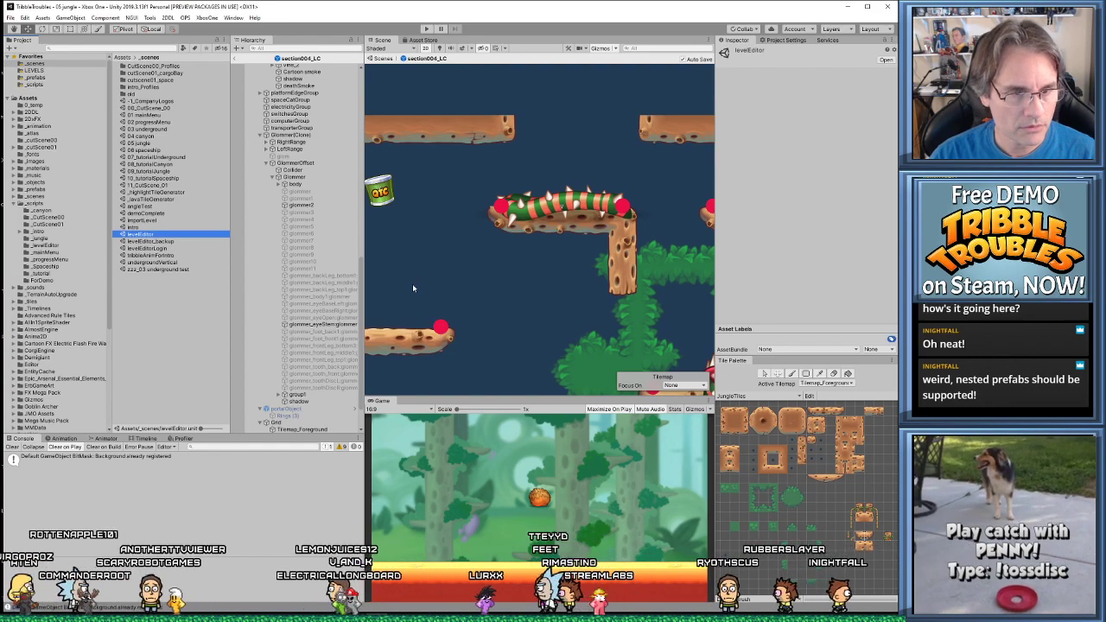
scroll(553, 207, "down", 5)
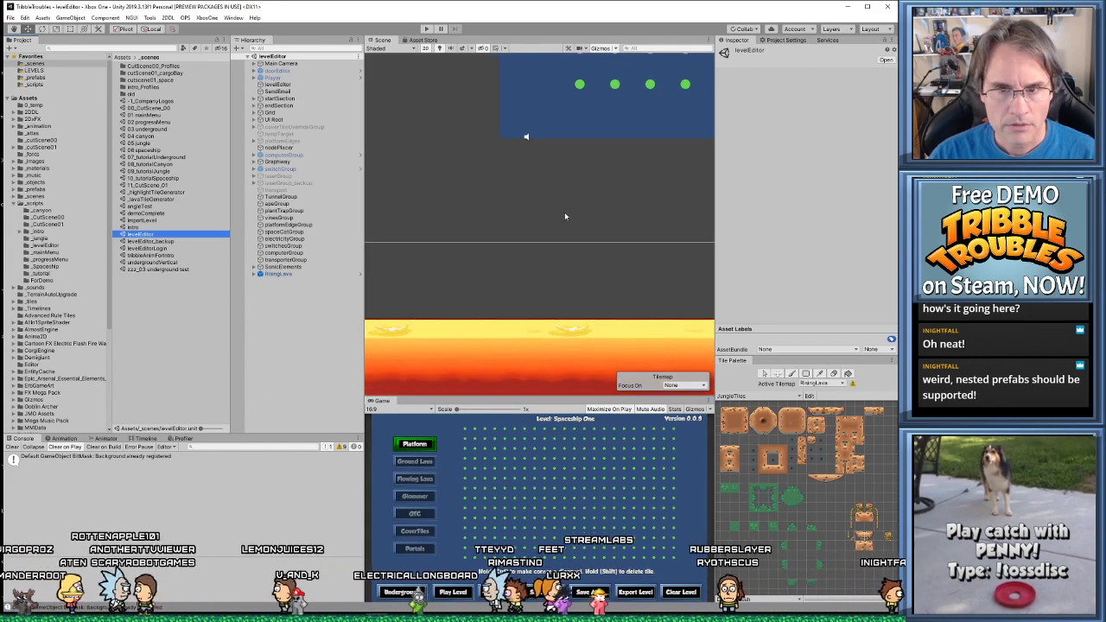
Start play mode, restore the full editor layout, and frame the empty level grid in the Scene view
left_click(426, 29)
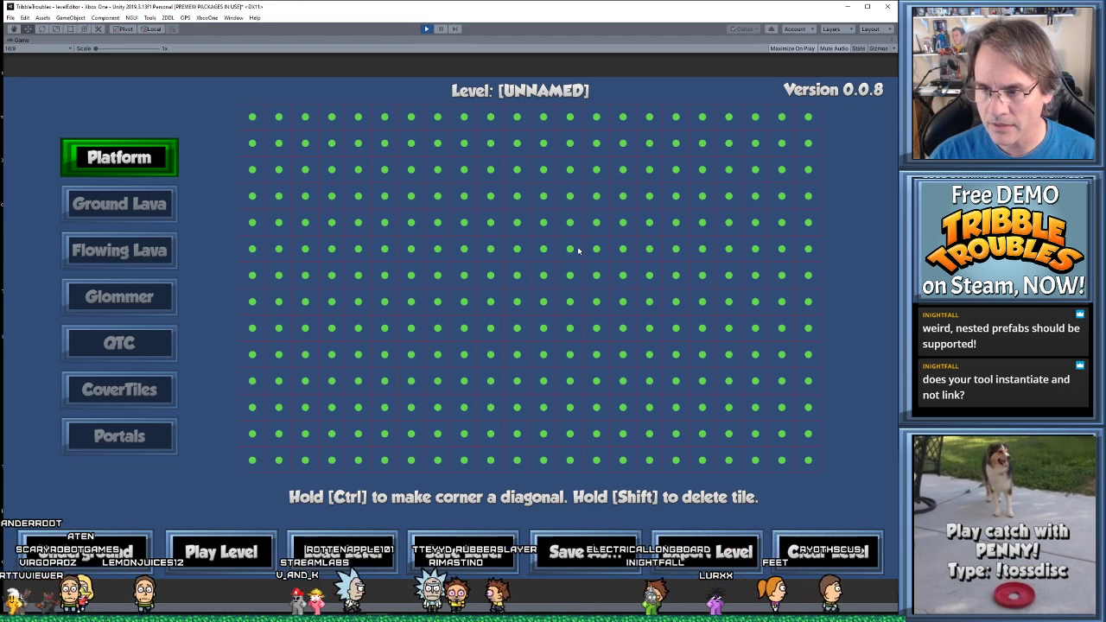
left_click(426, 29)
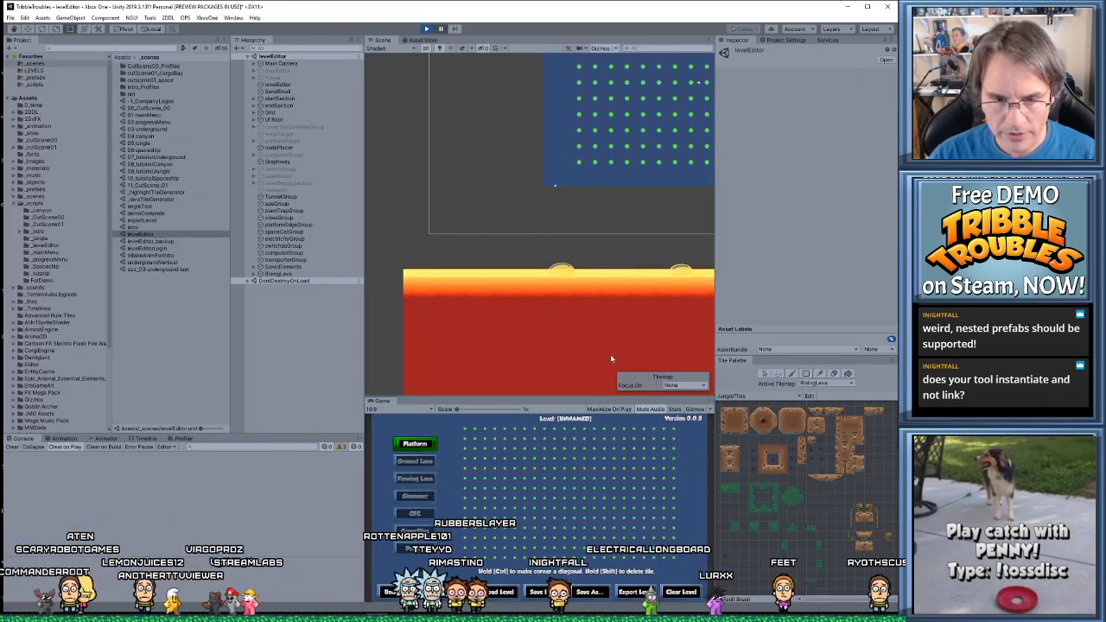
key("f")
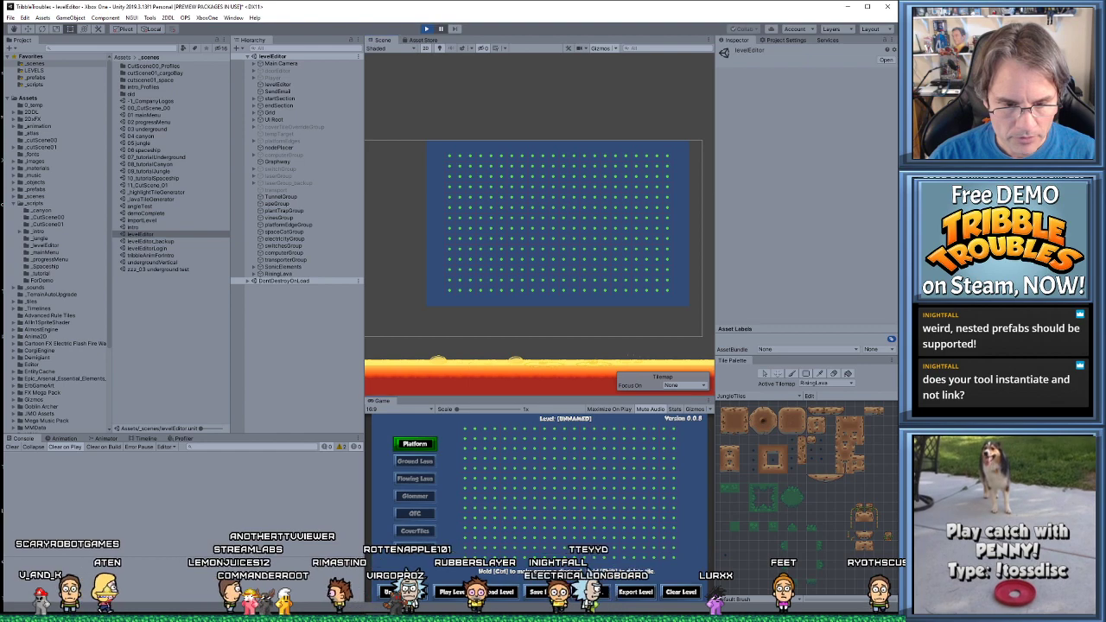
left_click(518, 475)
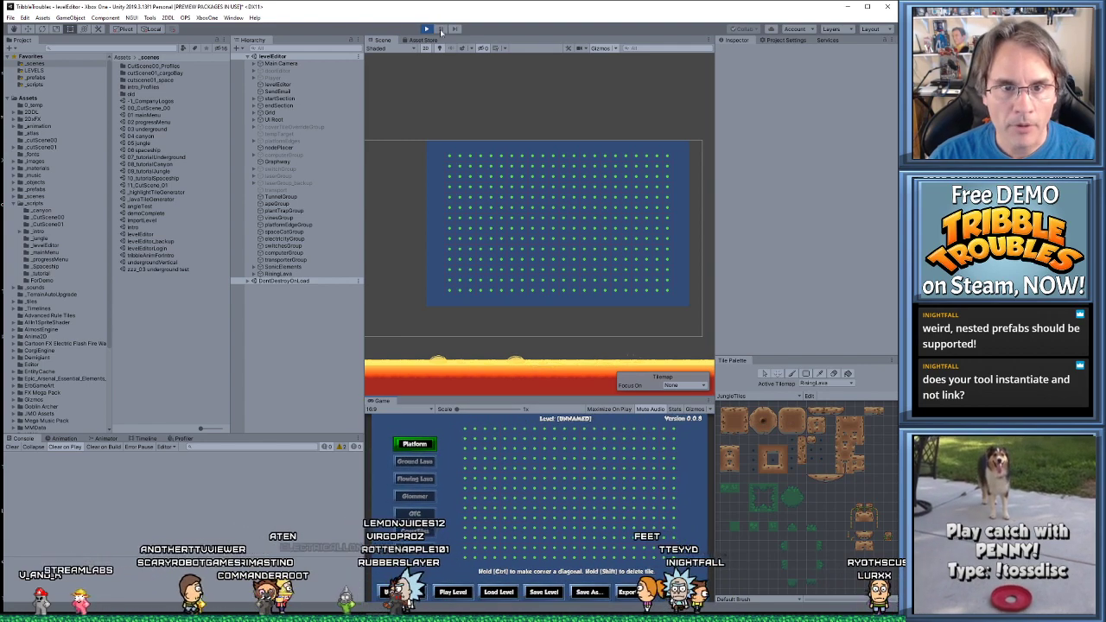
Clear the test tiles, draw one long platform, and place a Glommer on top of it
mouse_move(492, 457)
left_mouse_down()
mouse_move(531, 488)
mouse_move(622, 484)
mouse_move(544, 509)
left_mouse_up()
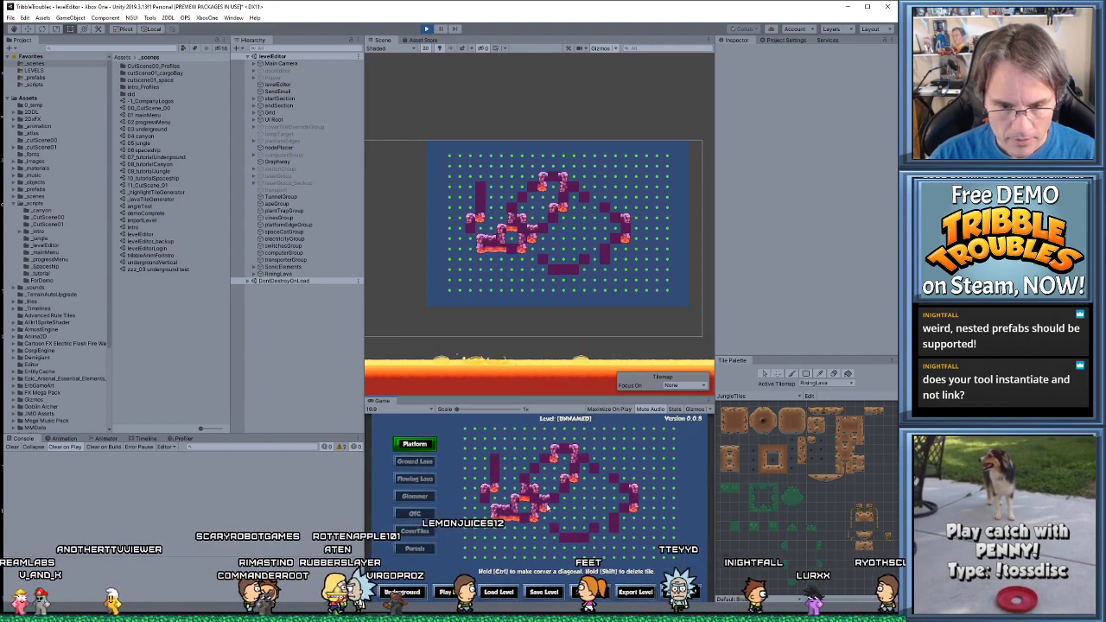
key("Delete")
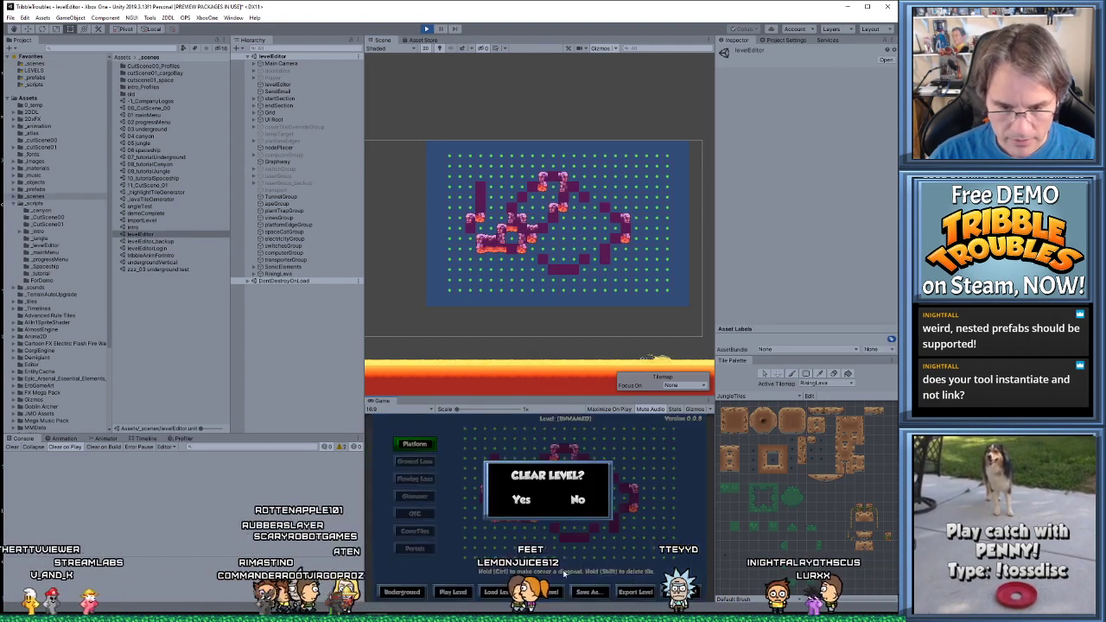
left_click(521, 499)
mouse_move(511, 499)
left_mouse_down()
mouse_move(574, 499)
mouse_move(608, 515)
mouse_move(606, 506)
left_mouse_up()
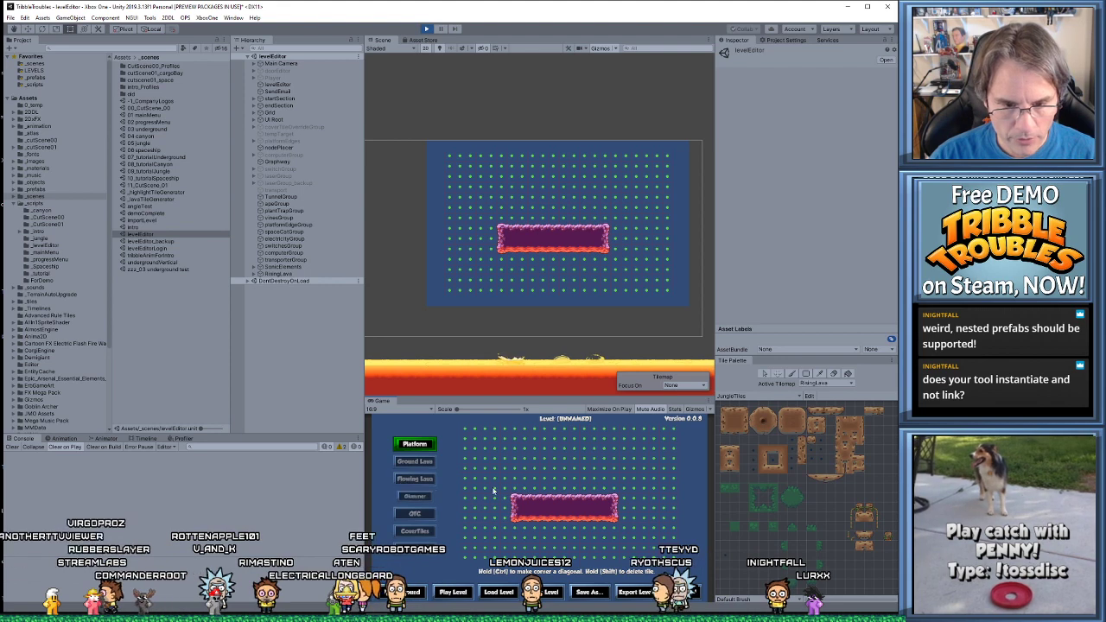
left_click(415, 496)
left_click(560, 489)
Inspect RisingLava, laserGroup_backup, computerGroup and the Glommer clone, which has walk speed 0.2, in the Hierarchy
left_click(327, 275)
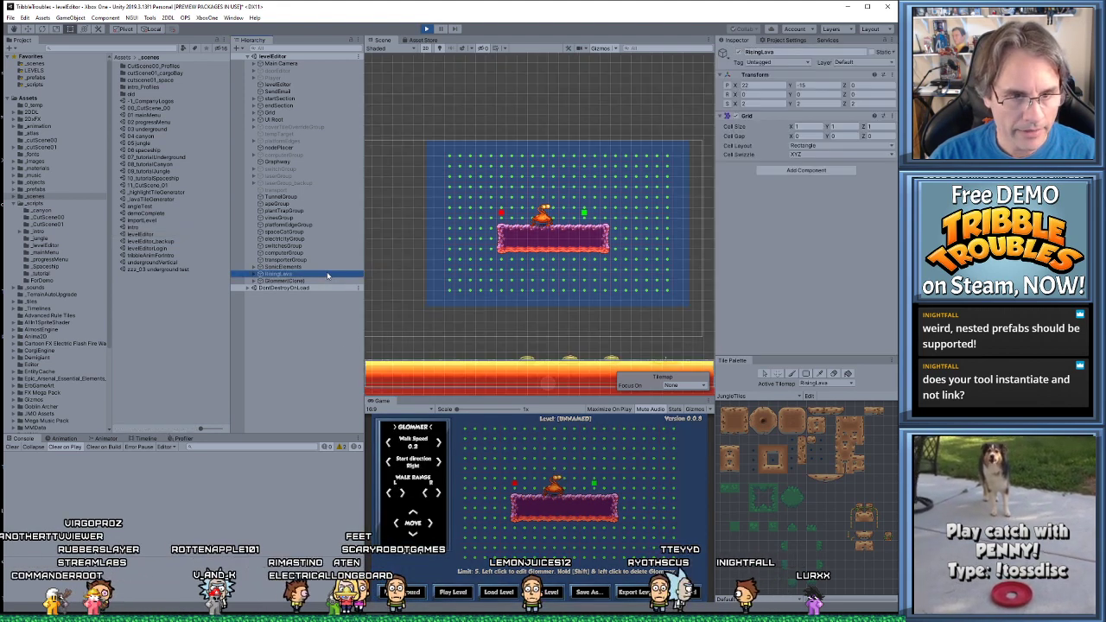
left_click(543, 209)
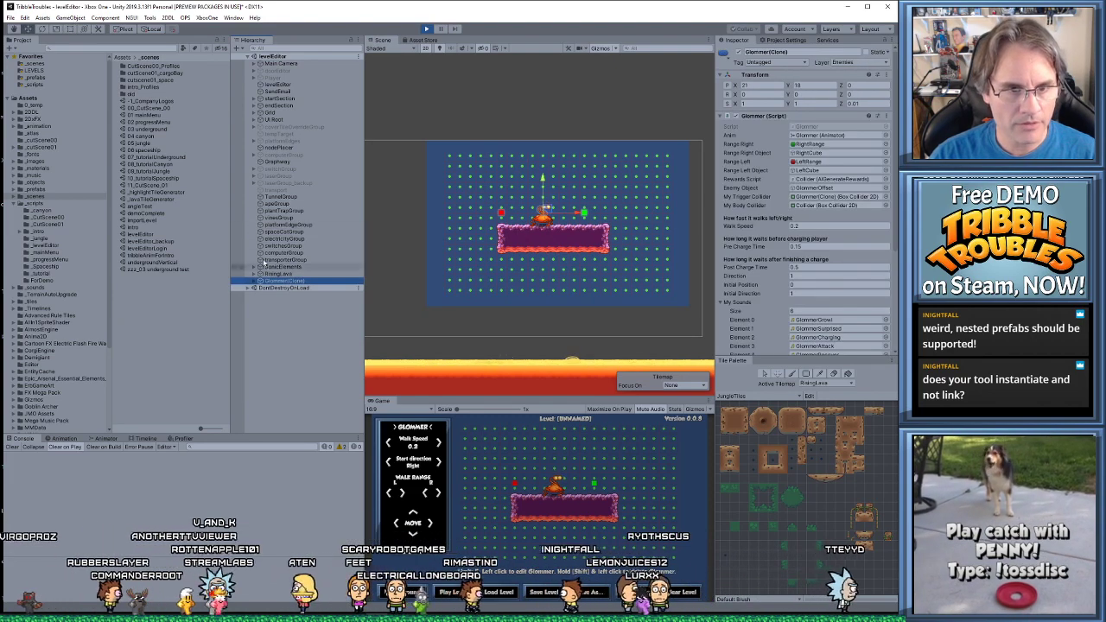
left_click(289, 283)
left_click(289, 283)
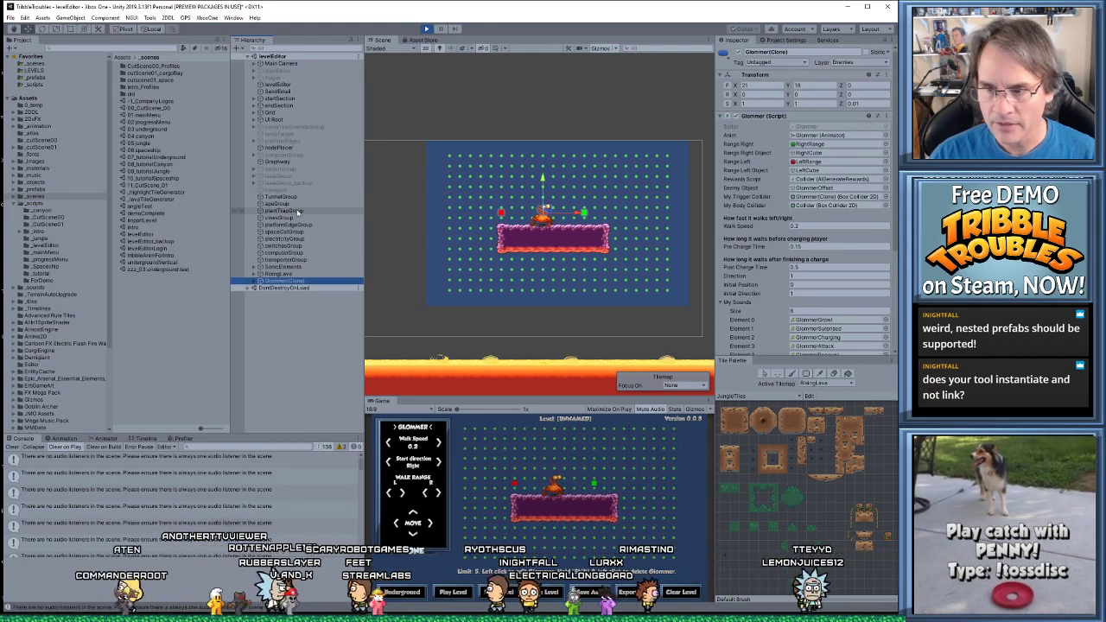
left_click(285, 252)
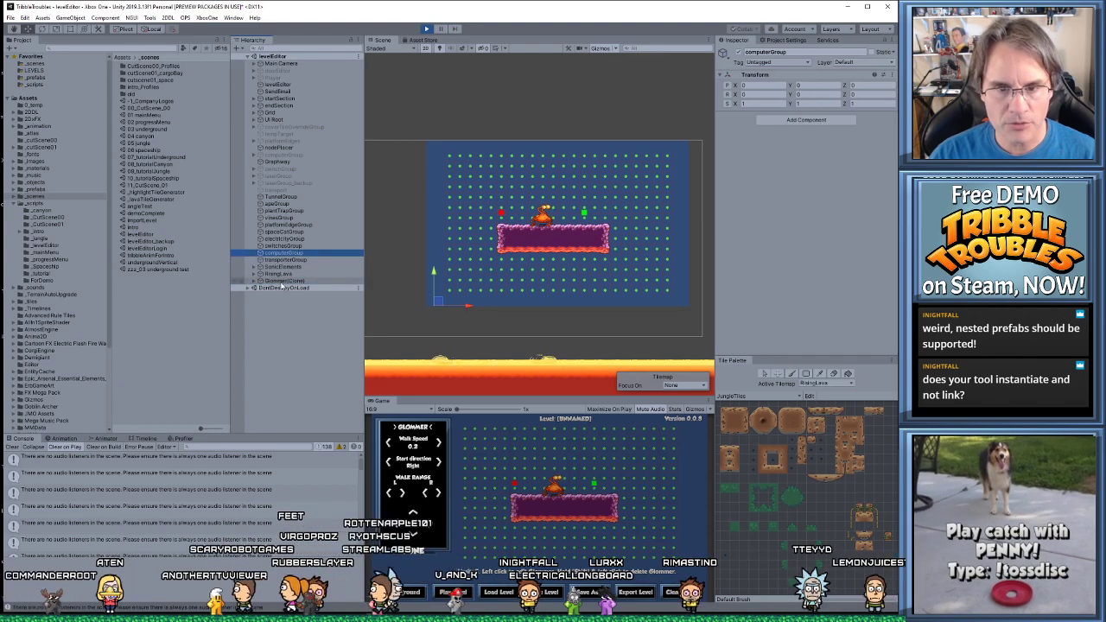
left_click(278, 274)
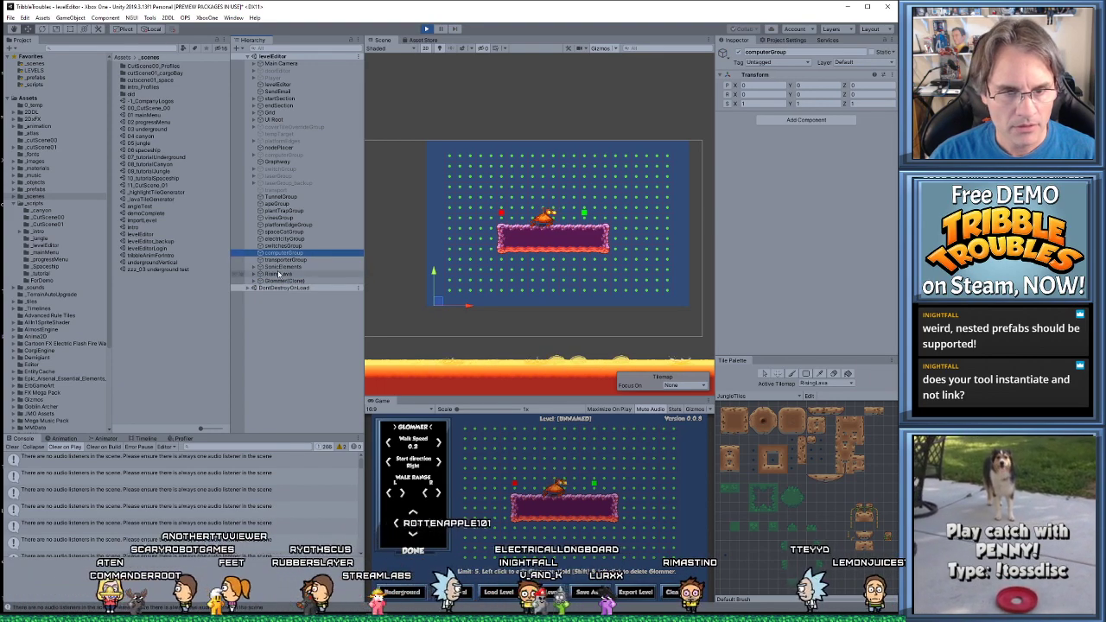
left_click(279, 280)
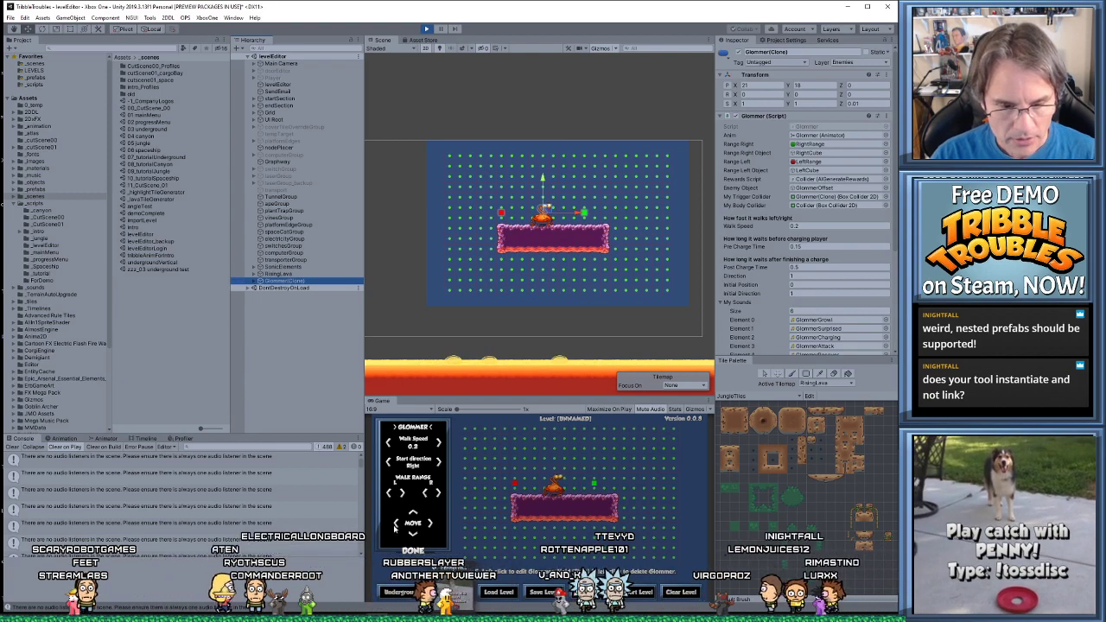
Open LevelEditor.cs from the LevelEditor folder in Solution Explorer
key("alt+Tab")
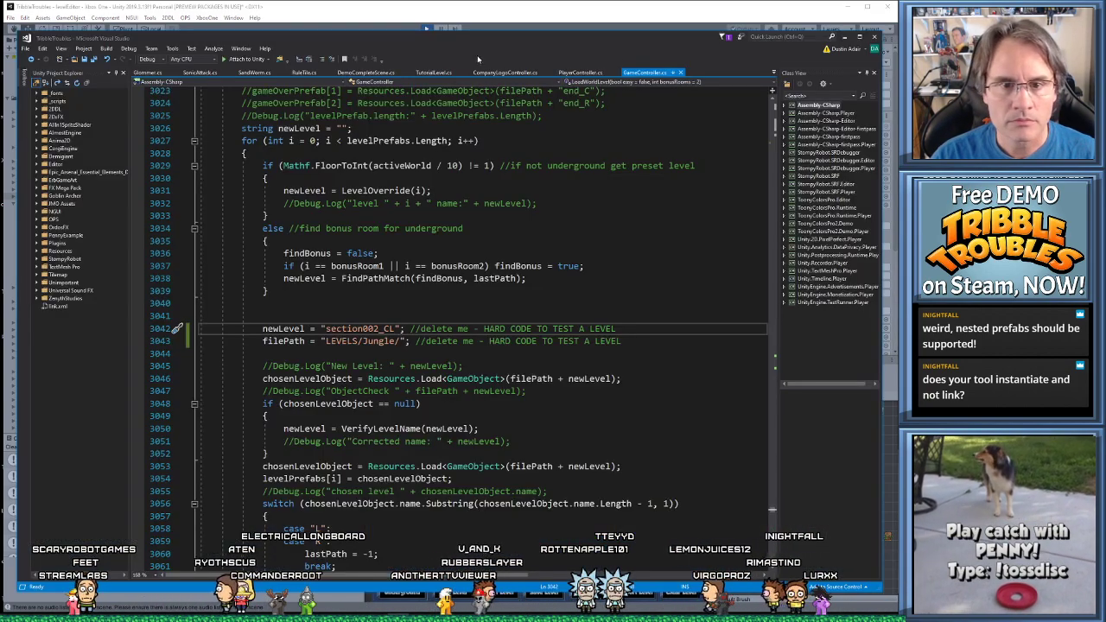
left_click(57, 102)
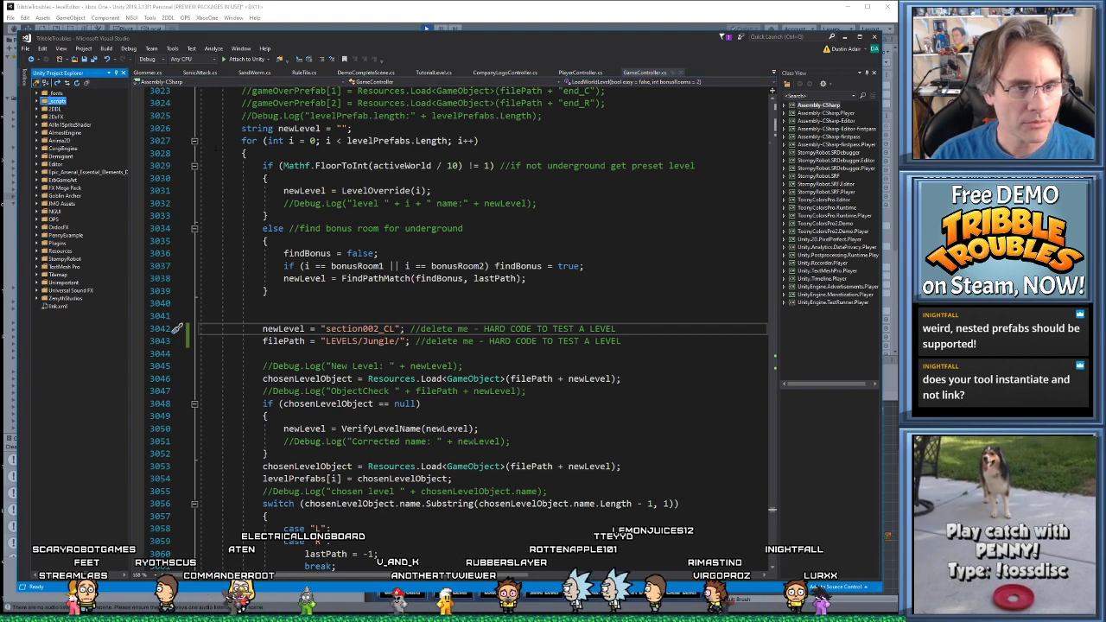
left_click(44, 101)
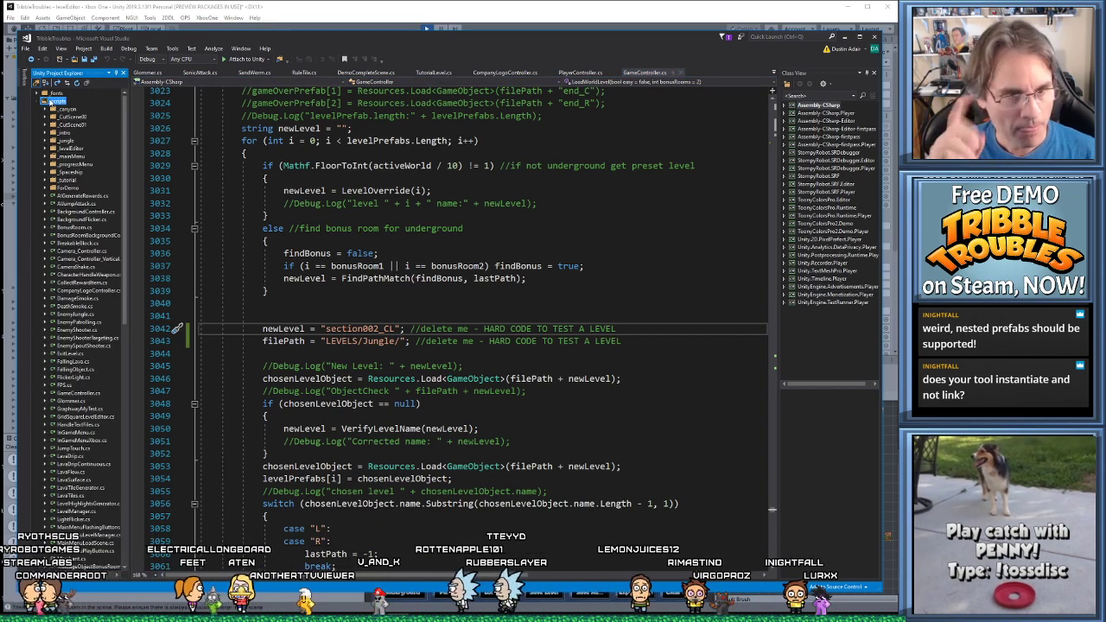
left_click(70, 377)
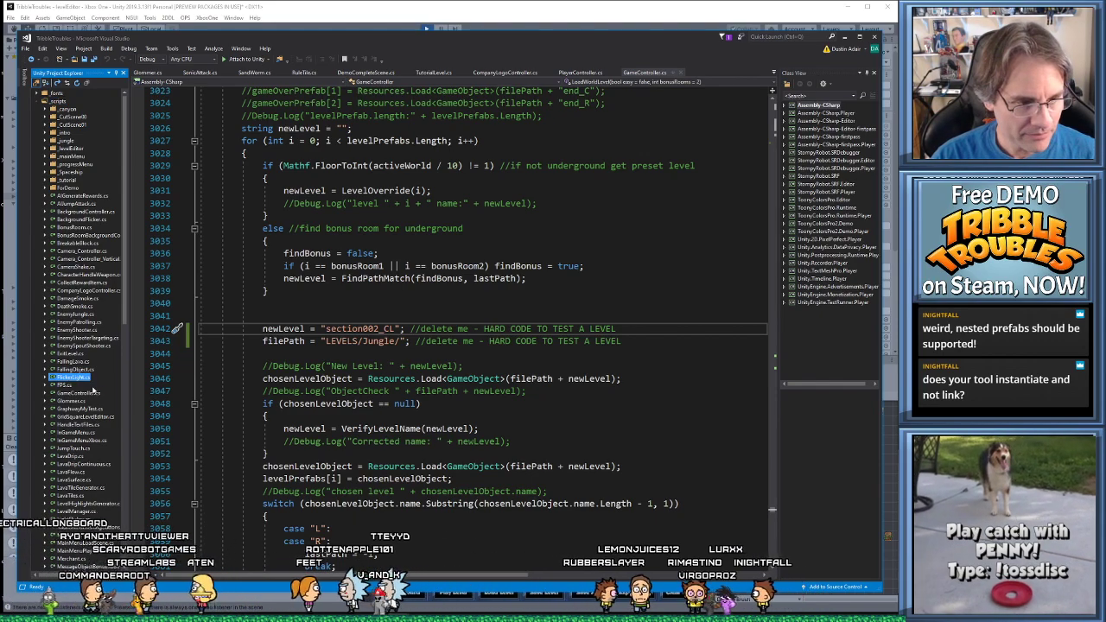
double_click(69, 148)
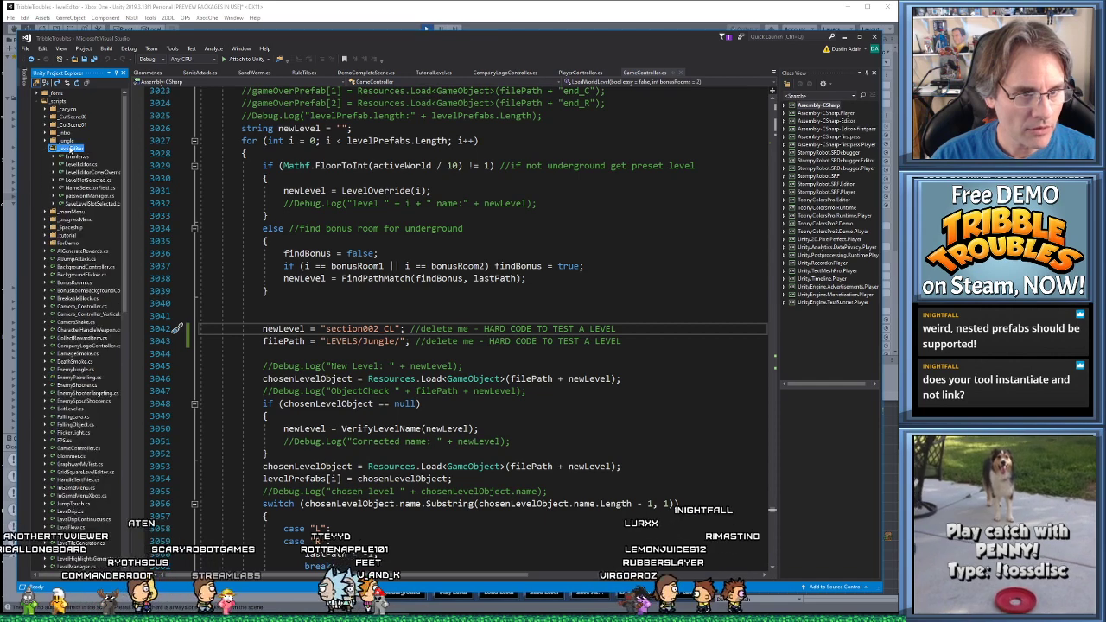
double_click(80, 164)
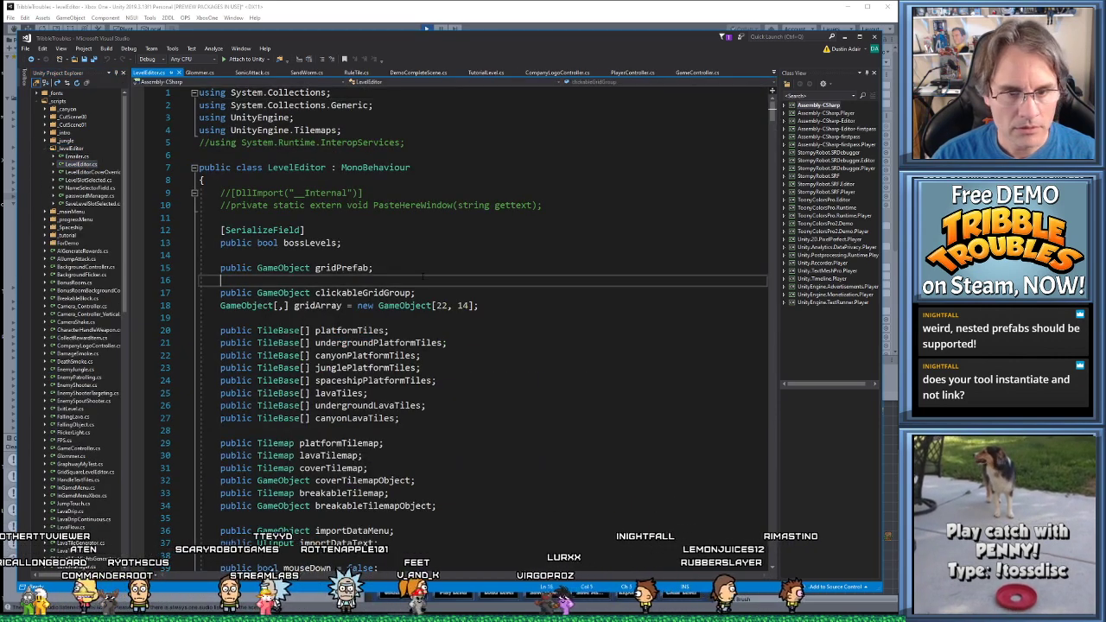
Search for 'inst' to reach the Instantiate(gridPrefab) line in Start()
key("ctrl+f")
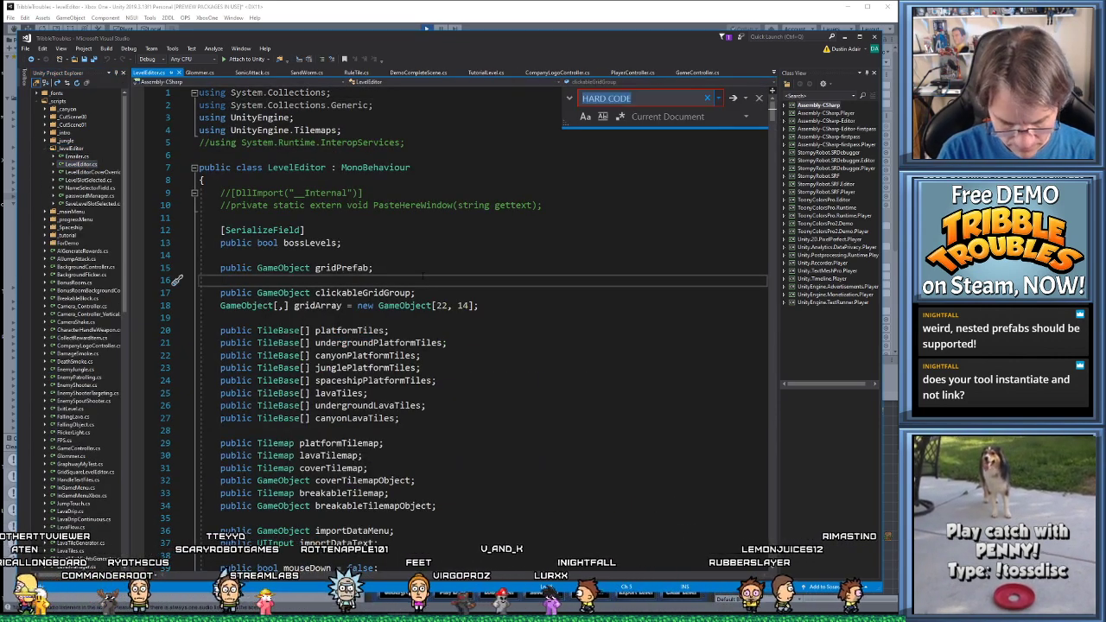
type("instan")
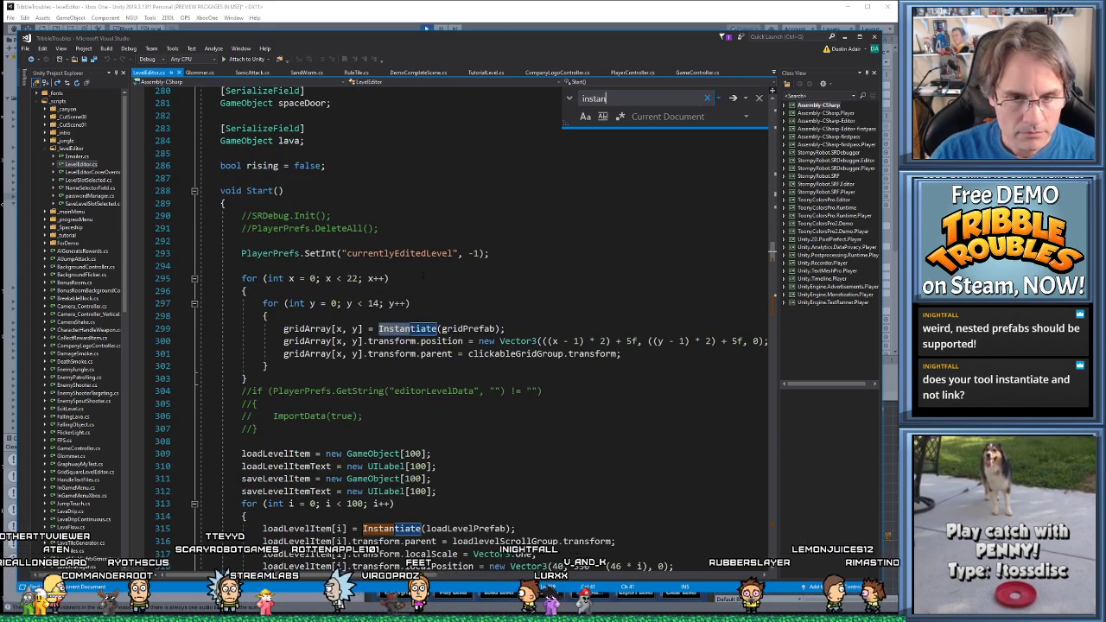
mouse_move(424, 333)
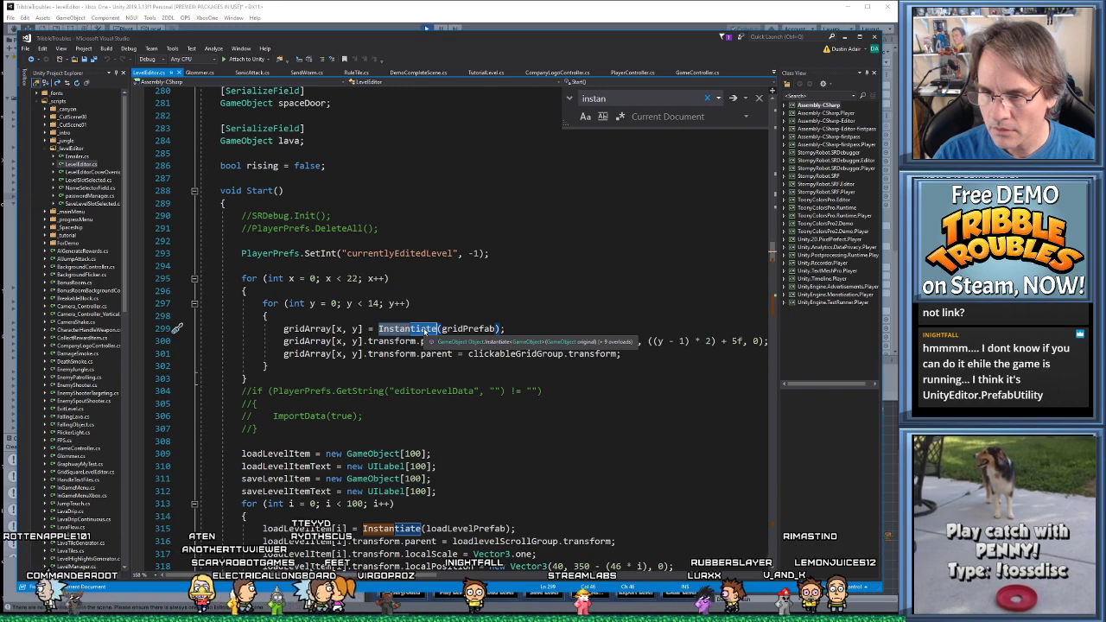
left_click(508, 328)
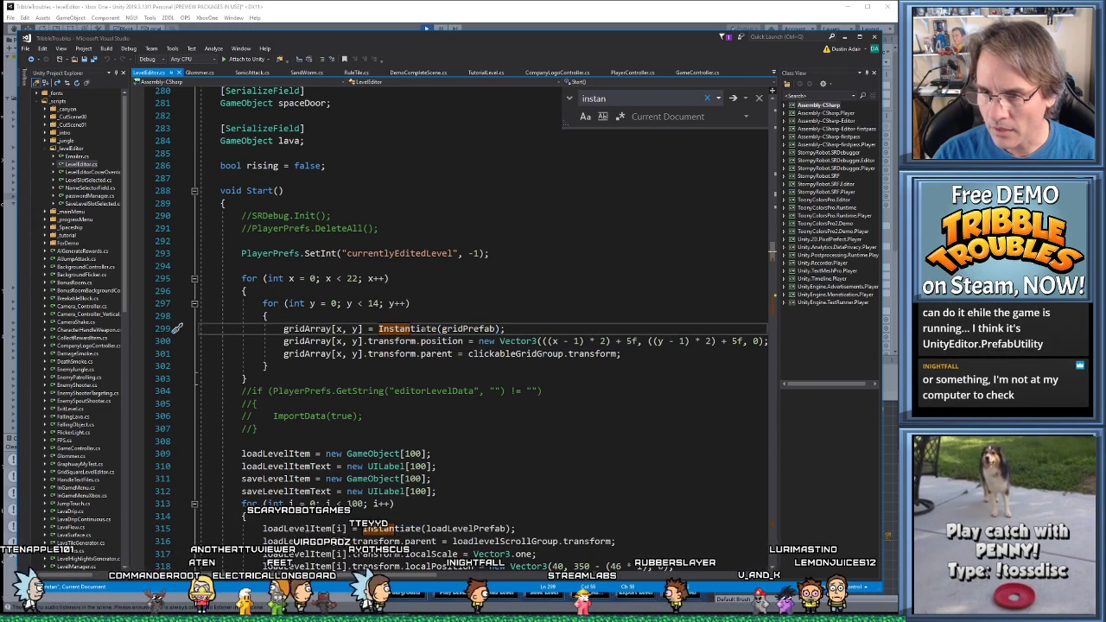
Add a new line after the Tilemaps import and type 'using UnityEditor.pref'
scroll(458, 328, "up", 5)
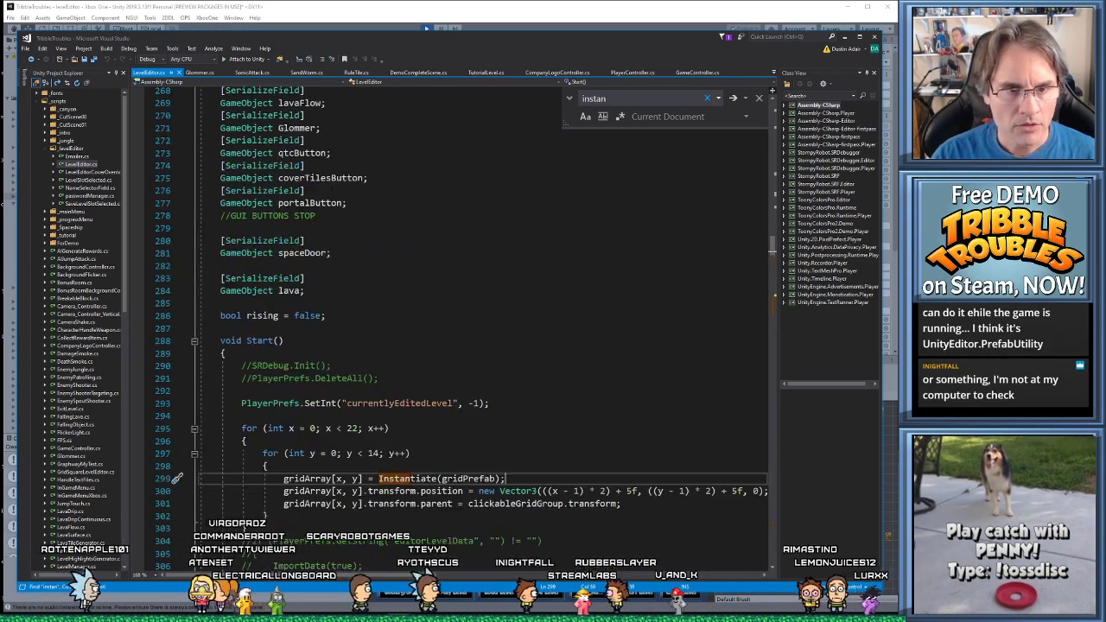
key("ctrl+Home")
key("Down")
key("Down")
key("Down")
key("Down")
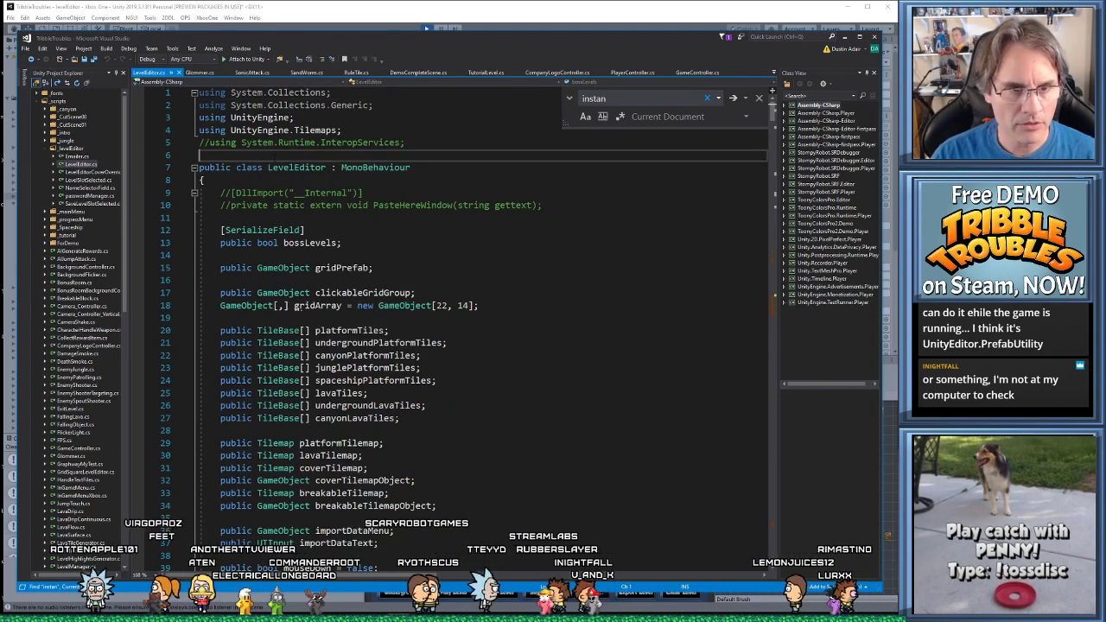
key("Up")
key("End")
key("Return")
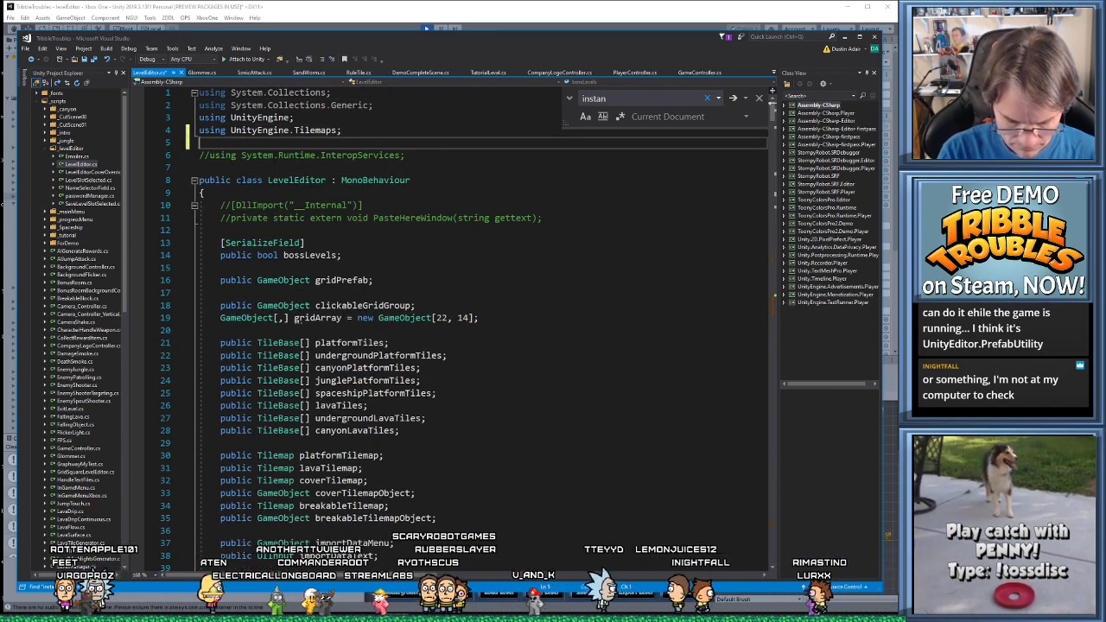
type("using")
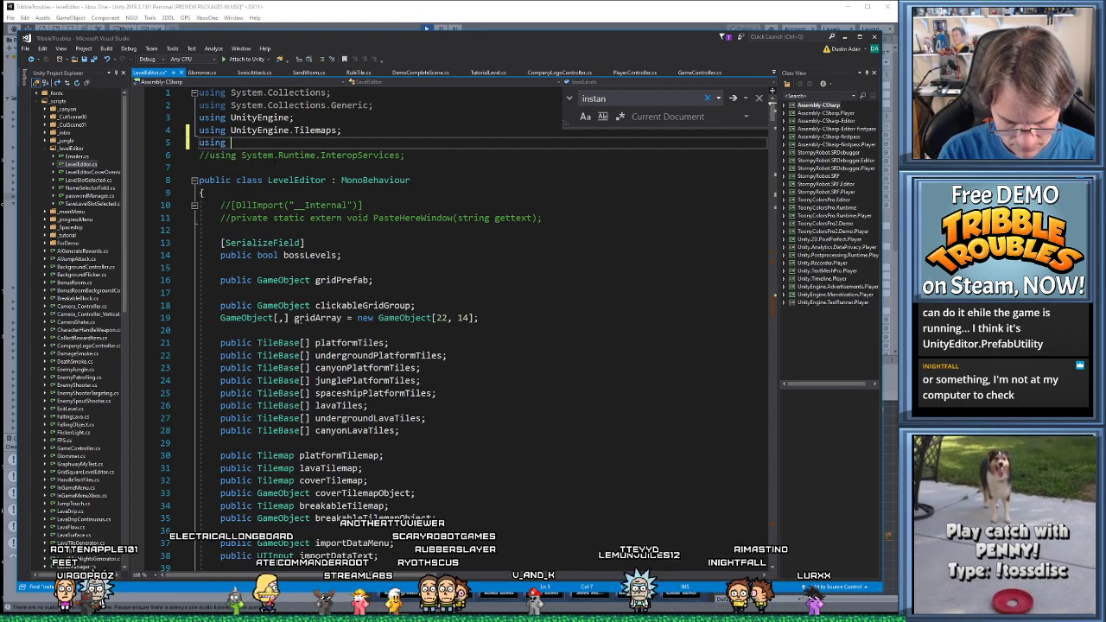
type(" UnityEditor")
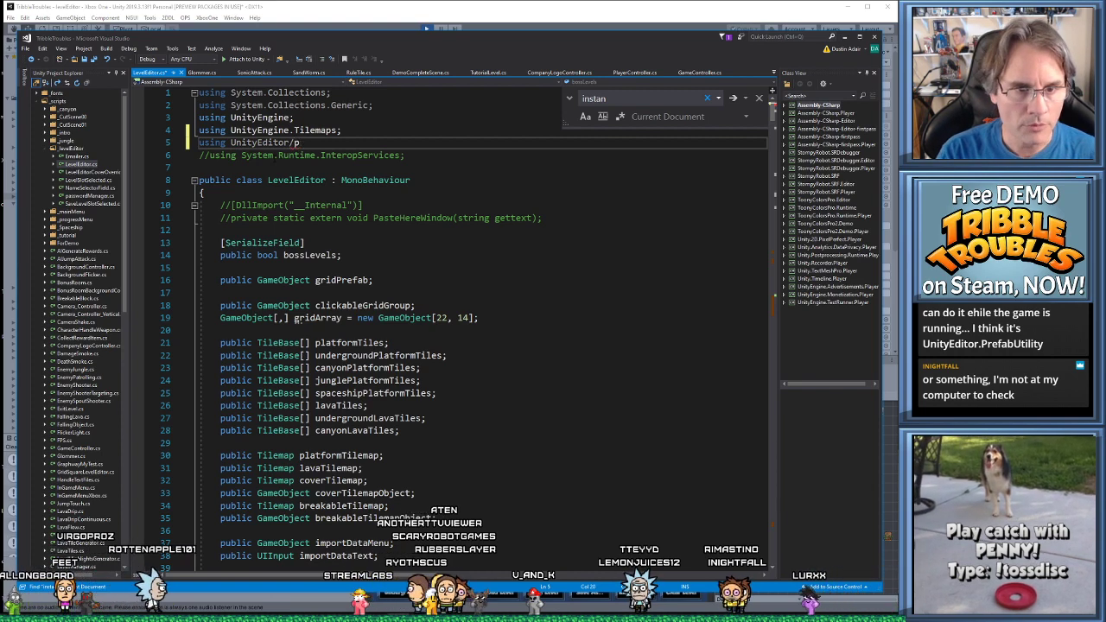
type(".pref")
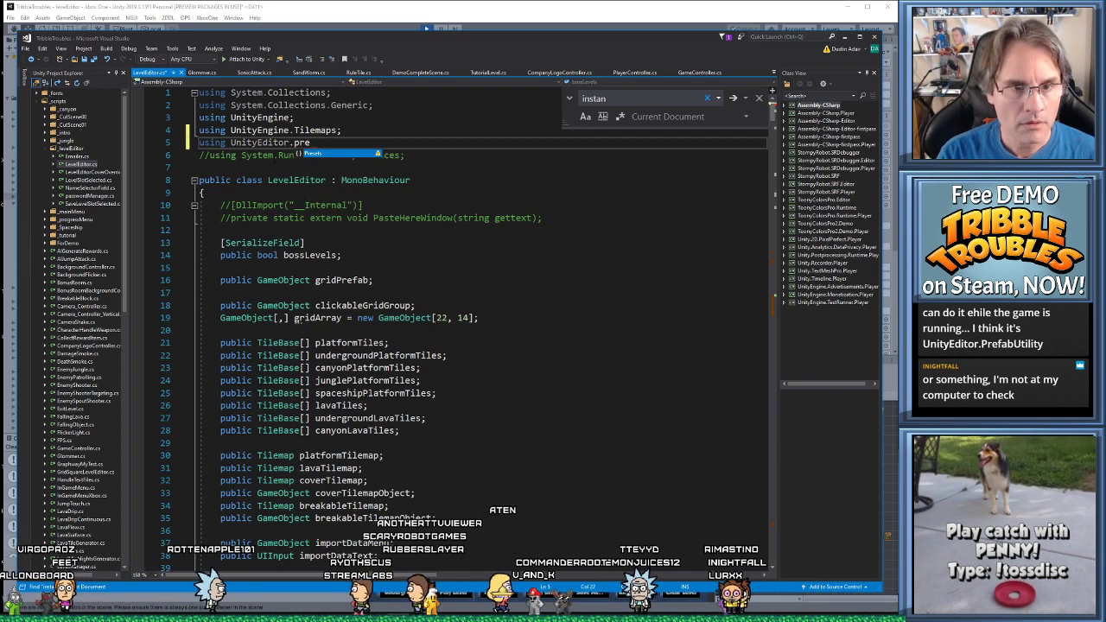
Change it to 'using UnityEngine.Pref', then delete the unfinished line, leaving it blank
key("BackSpace")
key("BackSpace")
key("BackSpace")
key("BackSpace")
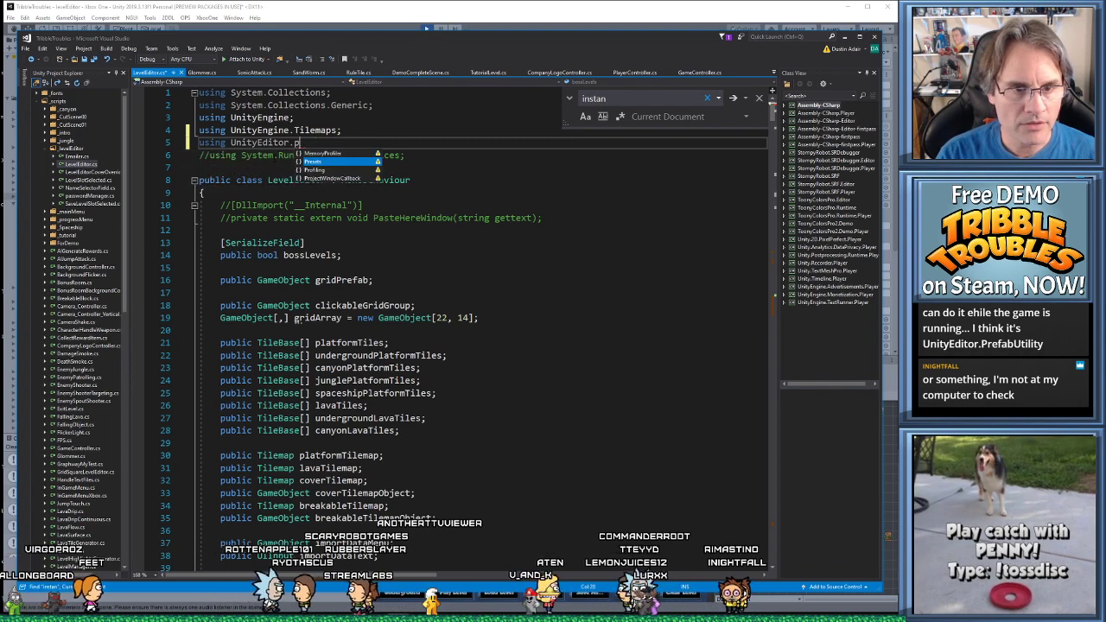
key("BackSpace")
key("BackSpace")
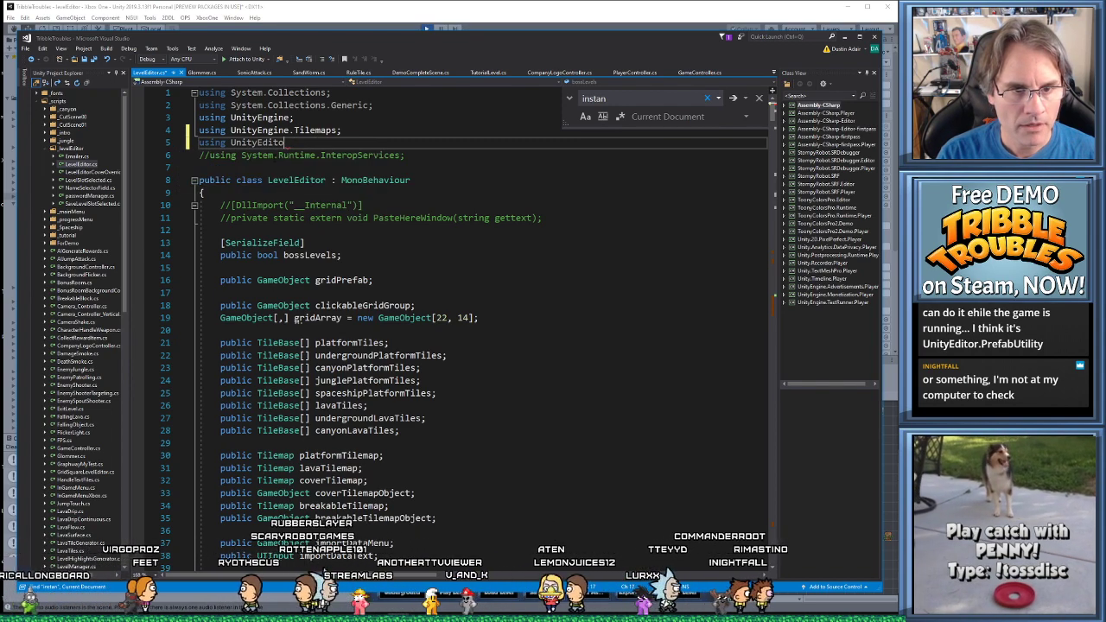
key("ctrl+shift+Left")
type("UnityEn")
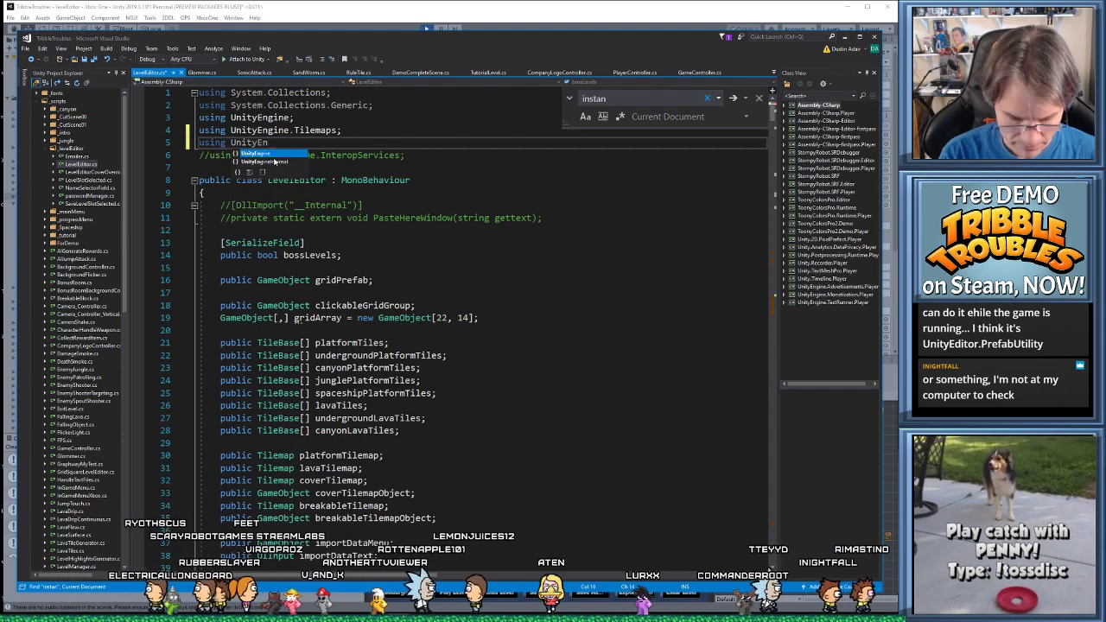
key("Tab")
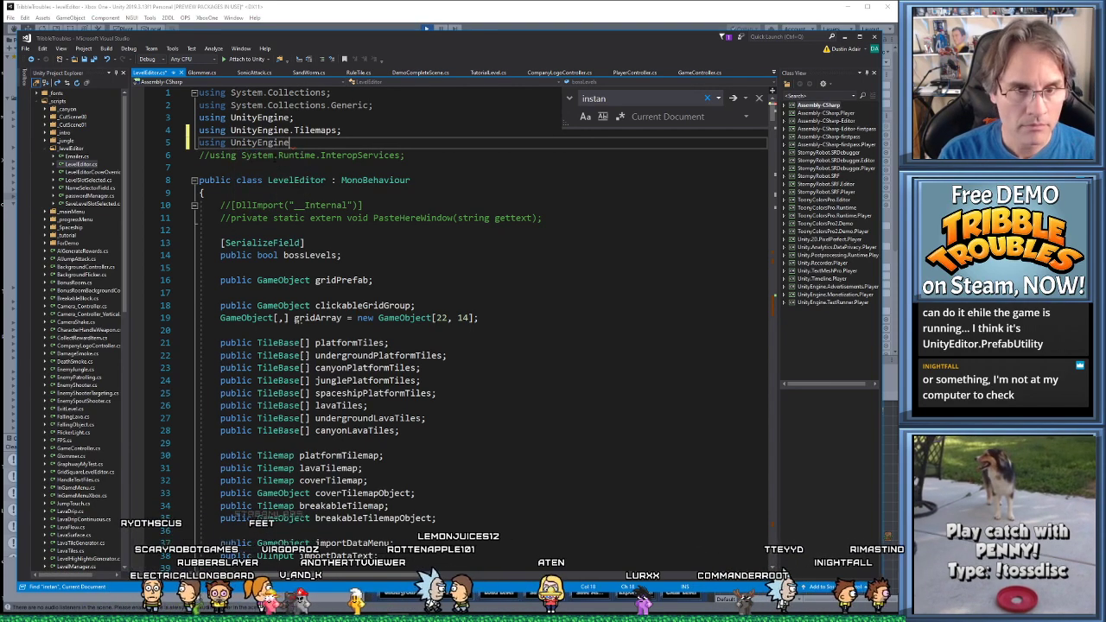
type(".Pref")
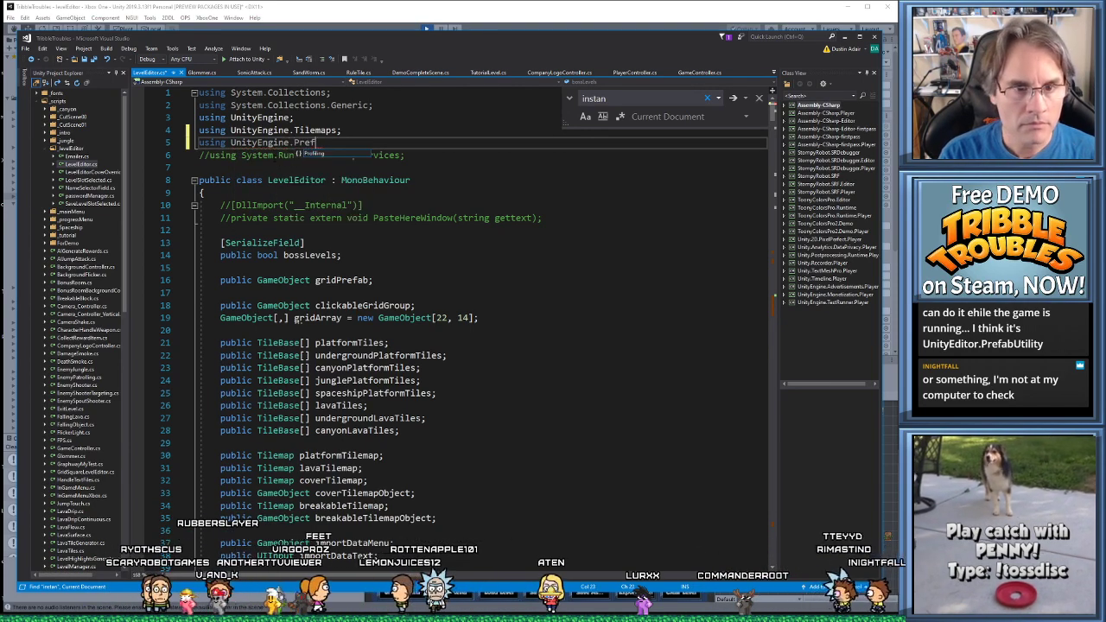
key("Escape")
key("shift+Home")
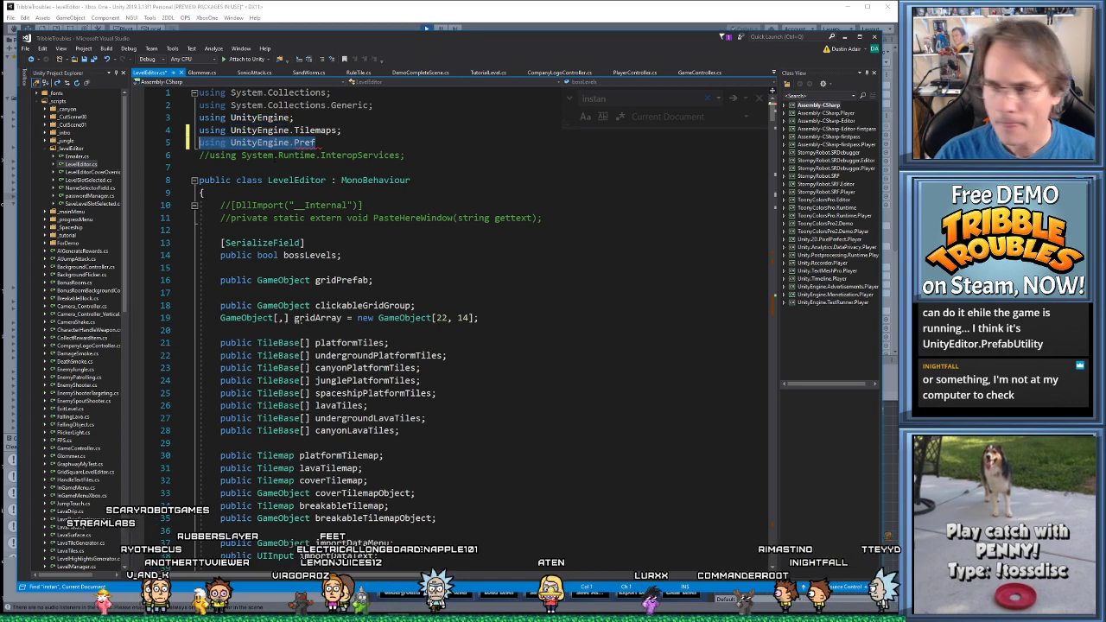
key("BackSpace")
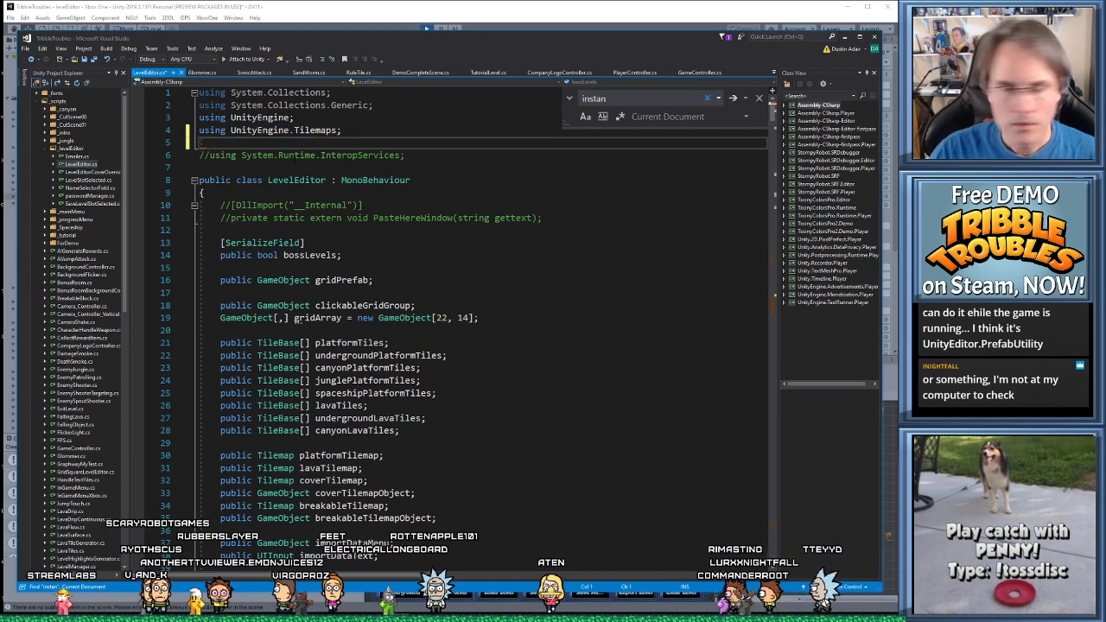
left_click(448, 13)
Open Chrome to unity.com, then Google 'unity prefabutility'
key("alt+Tab")
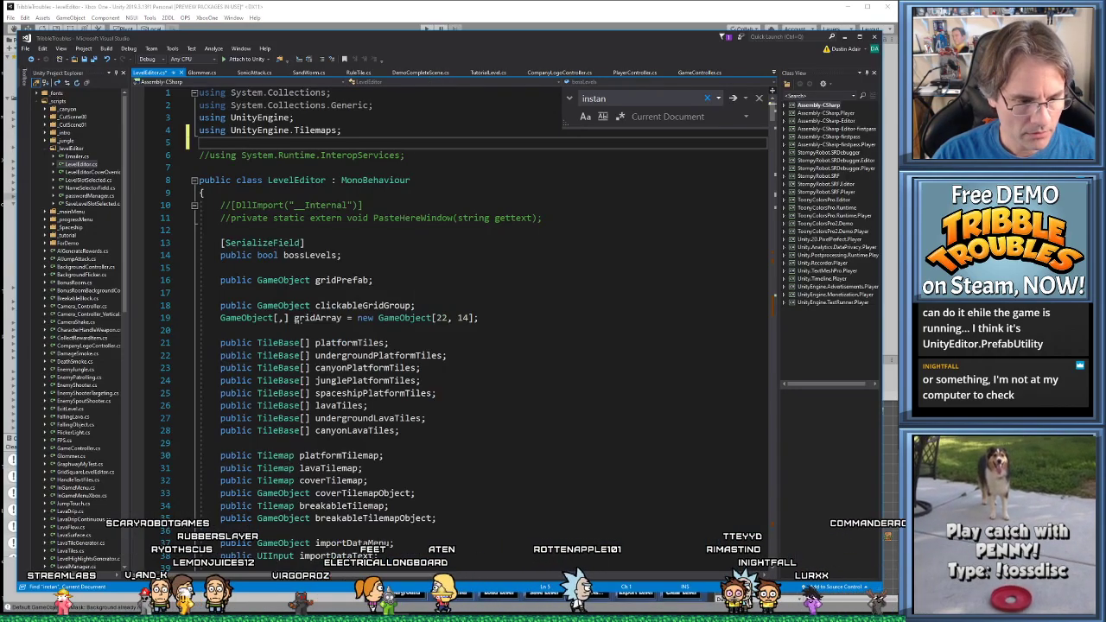
key("super+2")
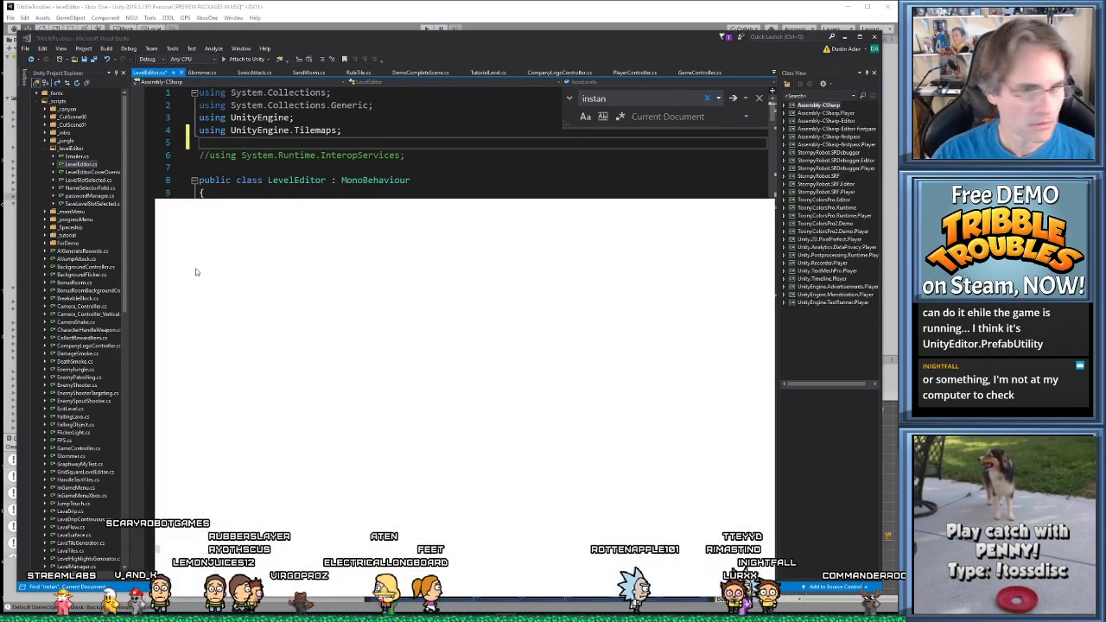
type("unity.com")
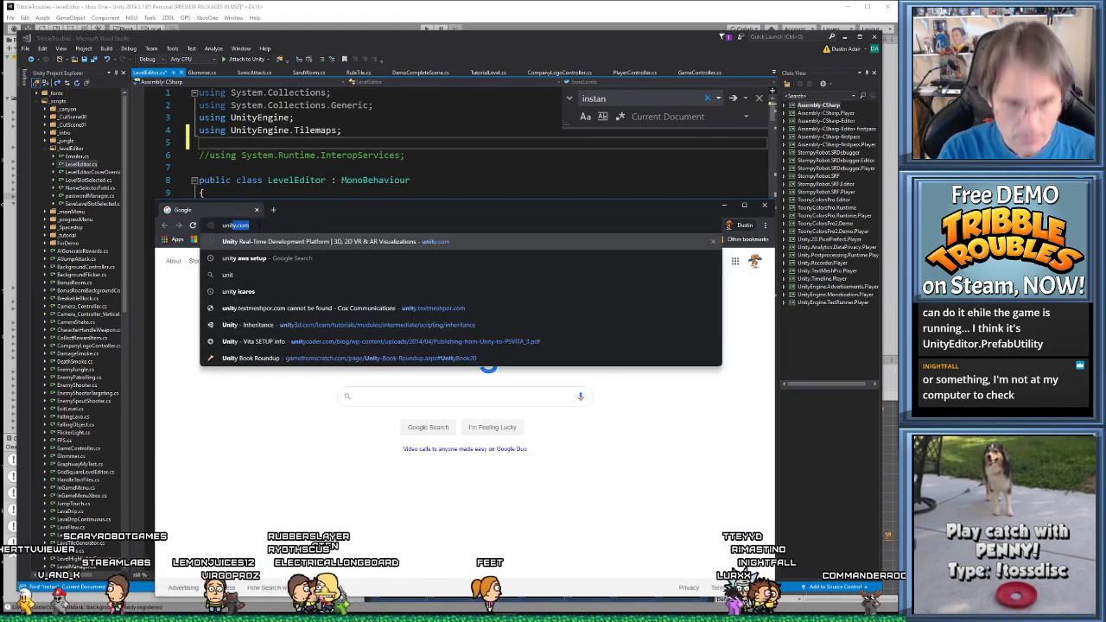
key("Return")
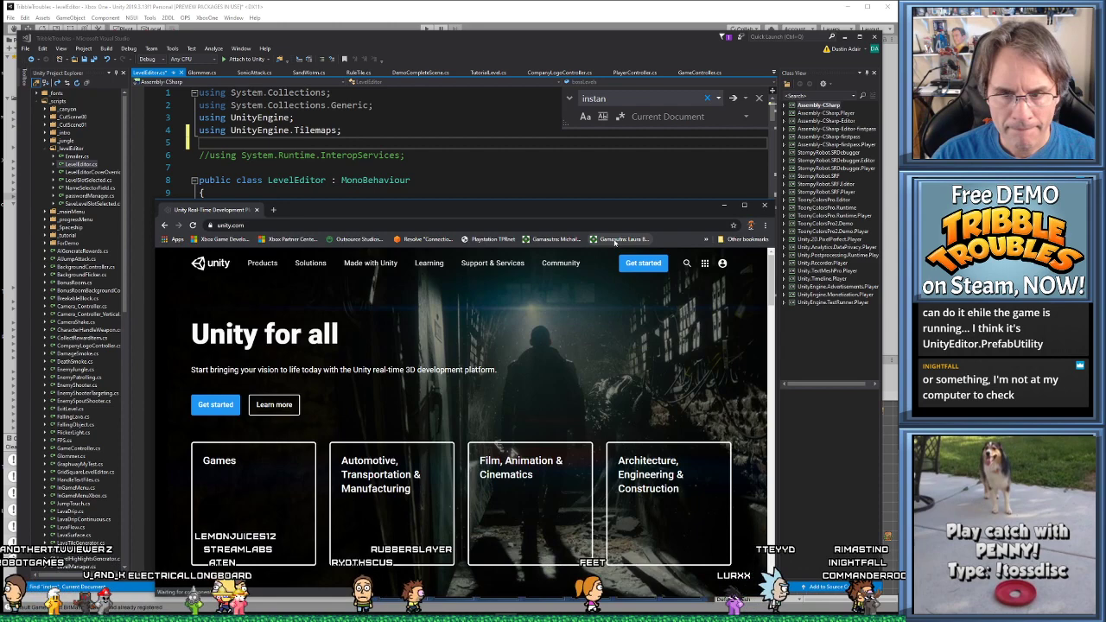
left_click(584, 227)
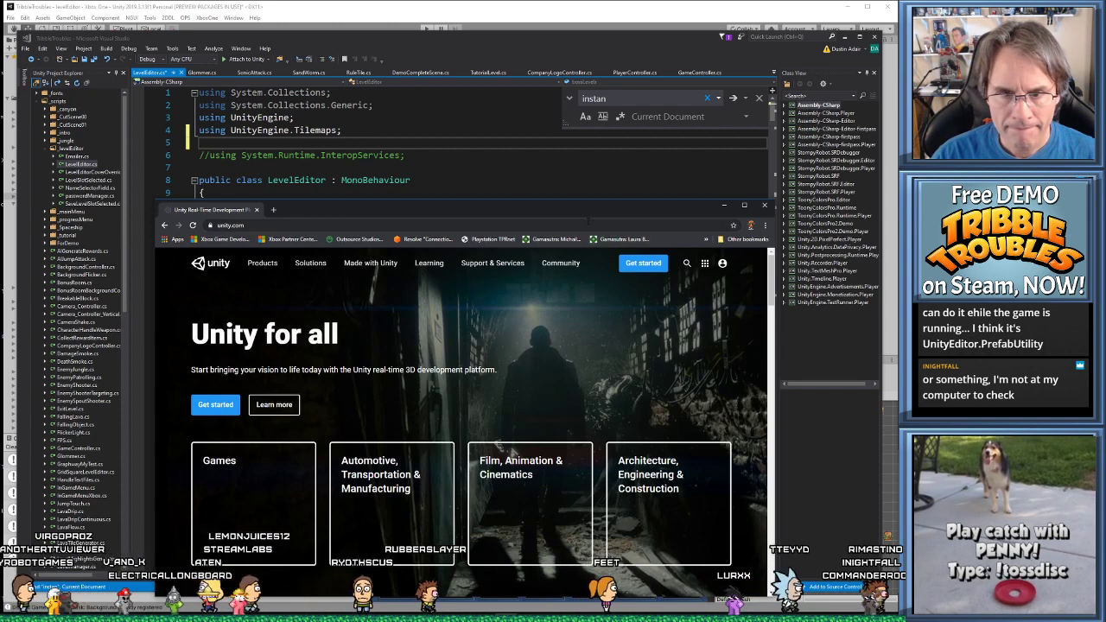
type("unity ")
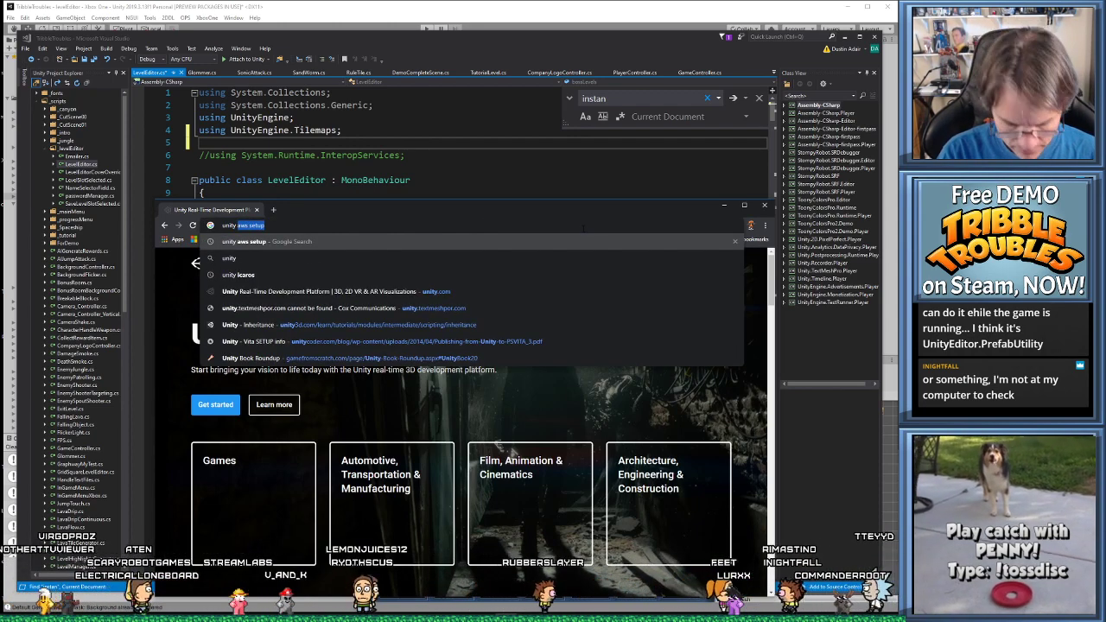
type("prefabutility")
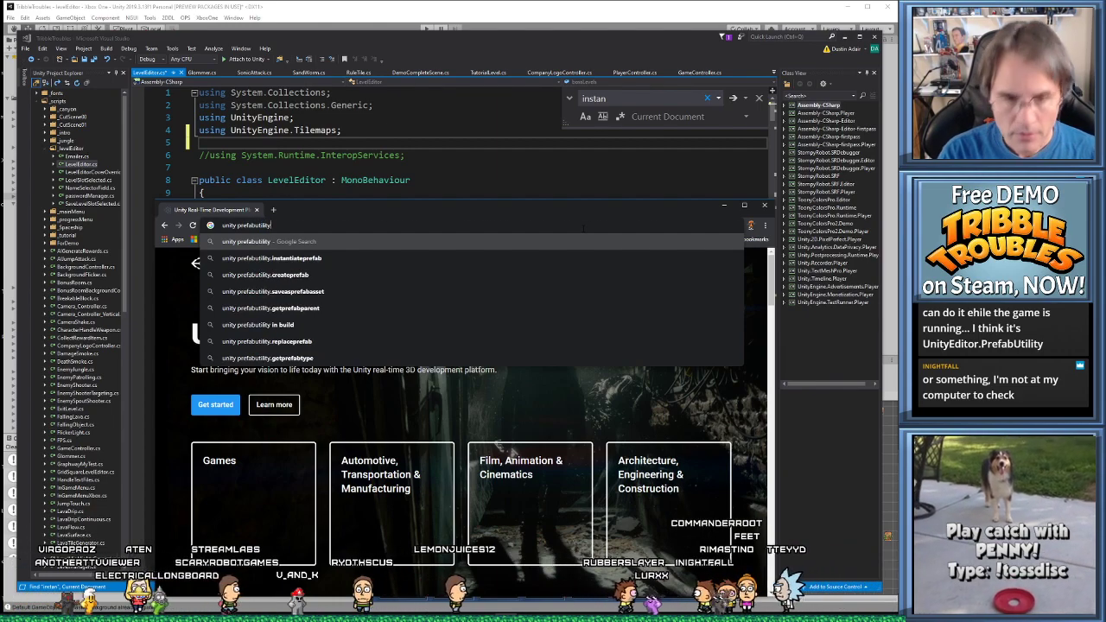
key("Return")
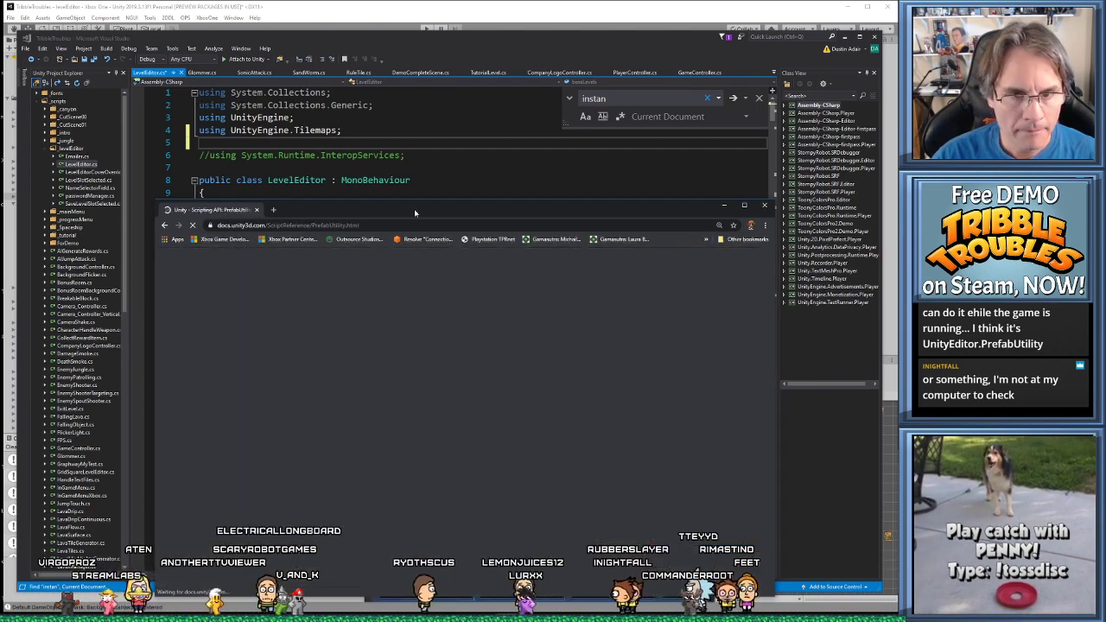
Read the PrefabUtility docs page at 100% zoom, then minimize Chrome to return to Visual Studio
left_click_drag(414, 209, 409, 108)
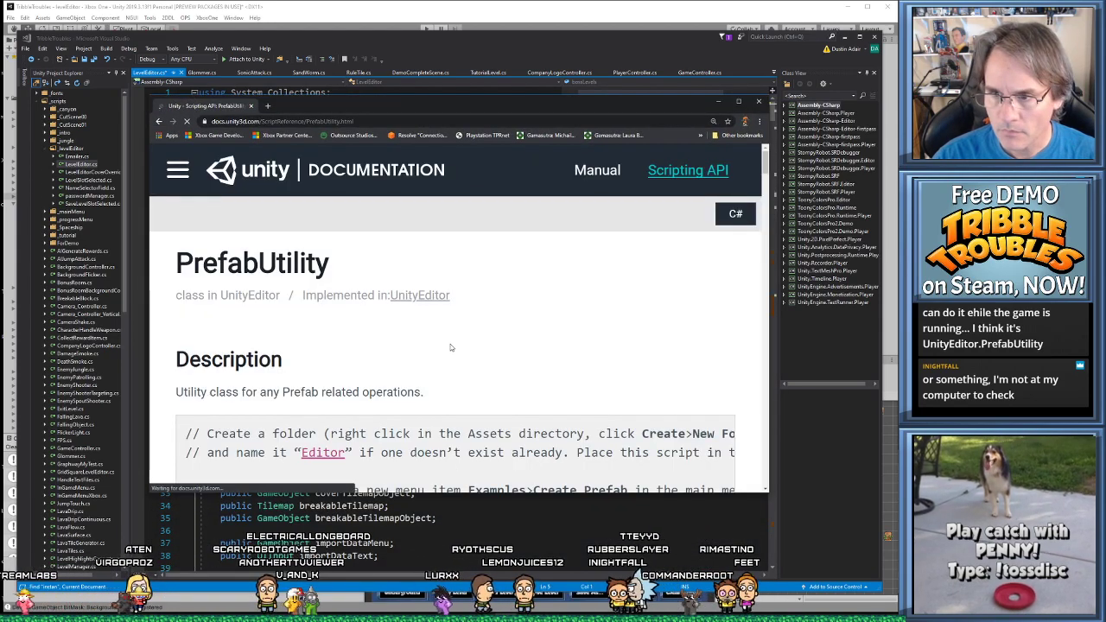
scroll(432, 363, "down", 3)
key("ctrl+minus")
key("ctrl+minus")
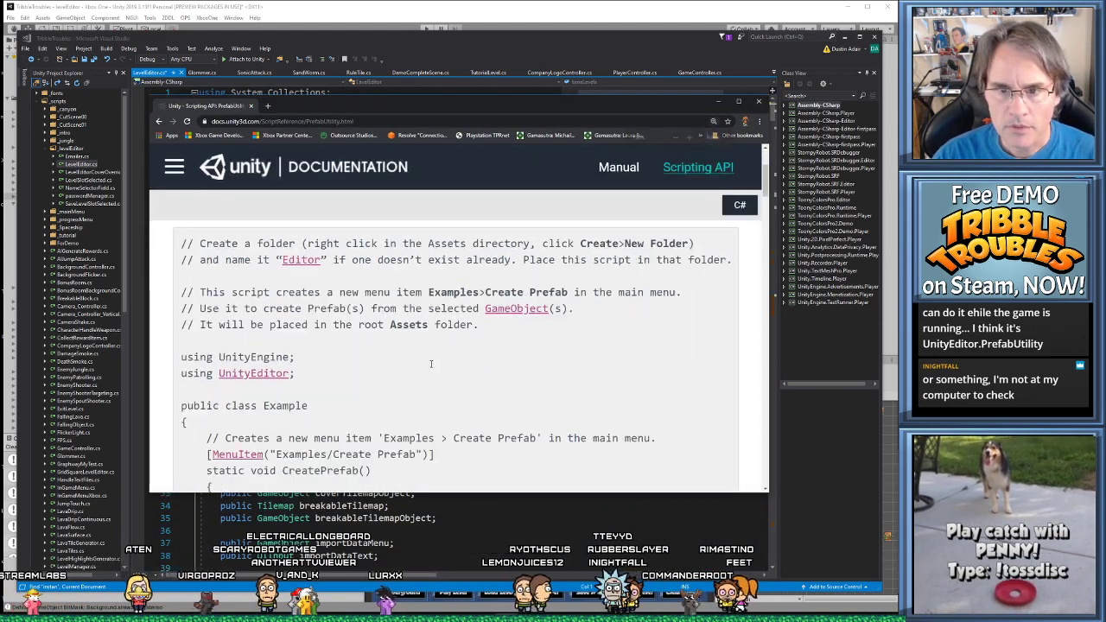
left_click(714, 138)
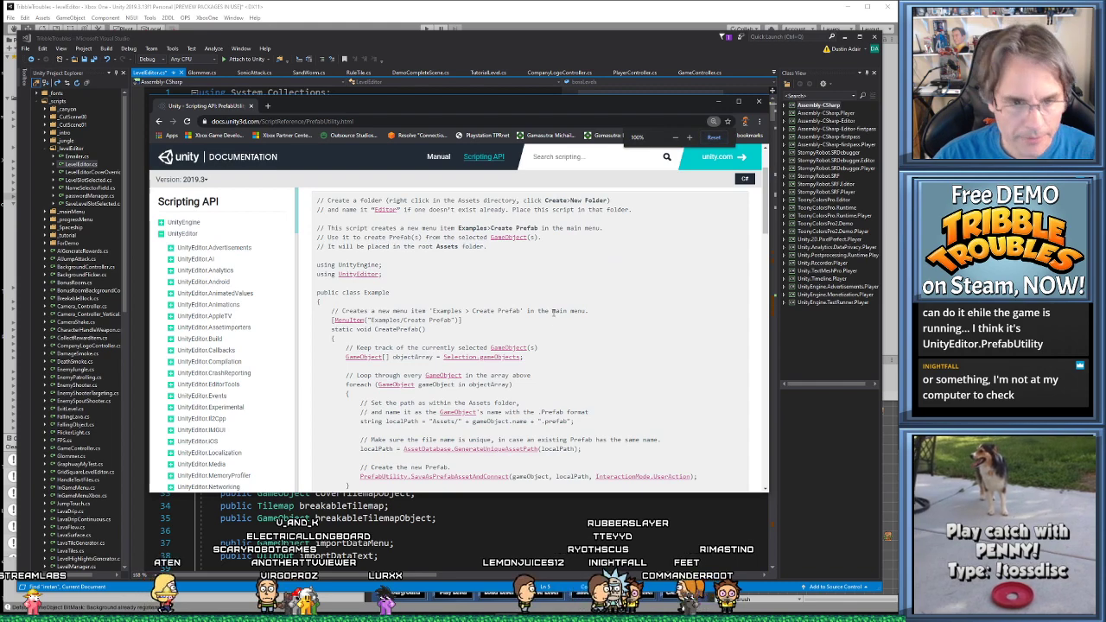
scroll(514, 331, "up", 2)
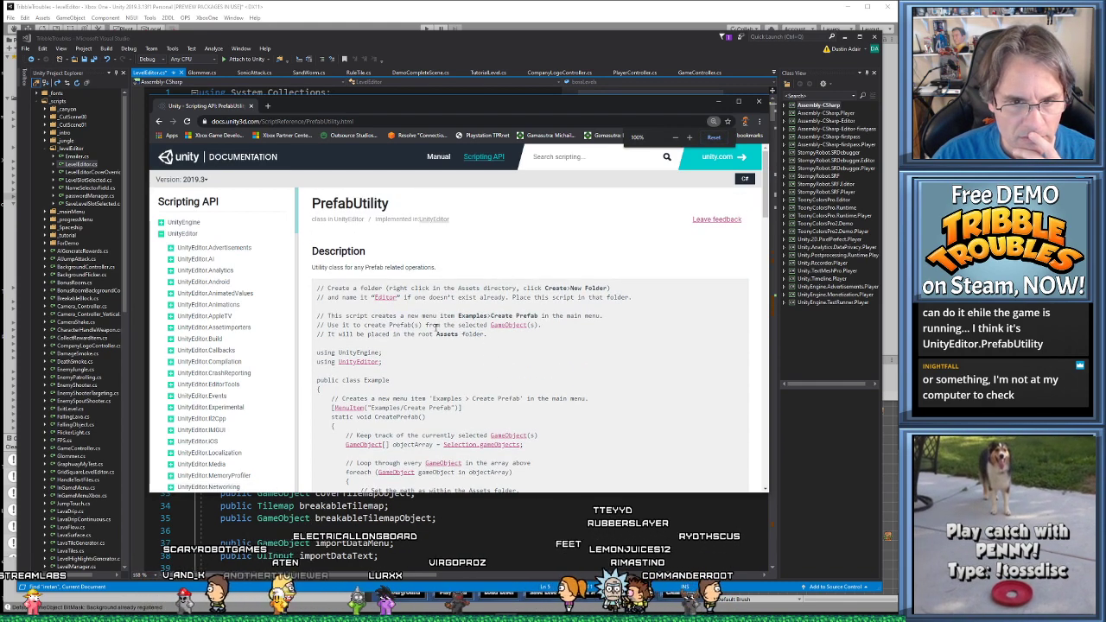
scroll(436, 327, "down", 1)
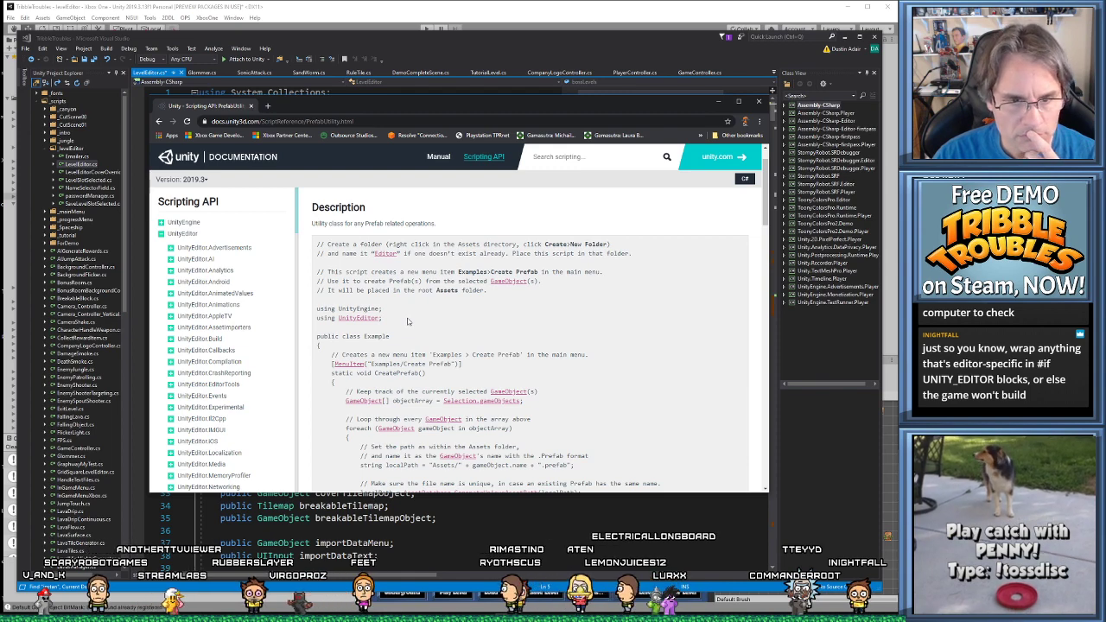
scroll(408, 321, "down", 2)
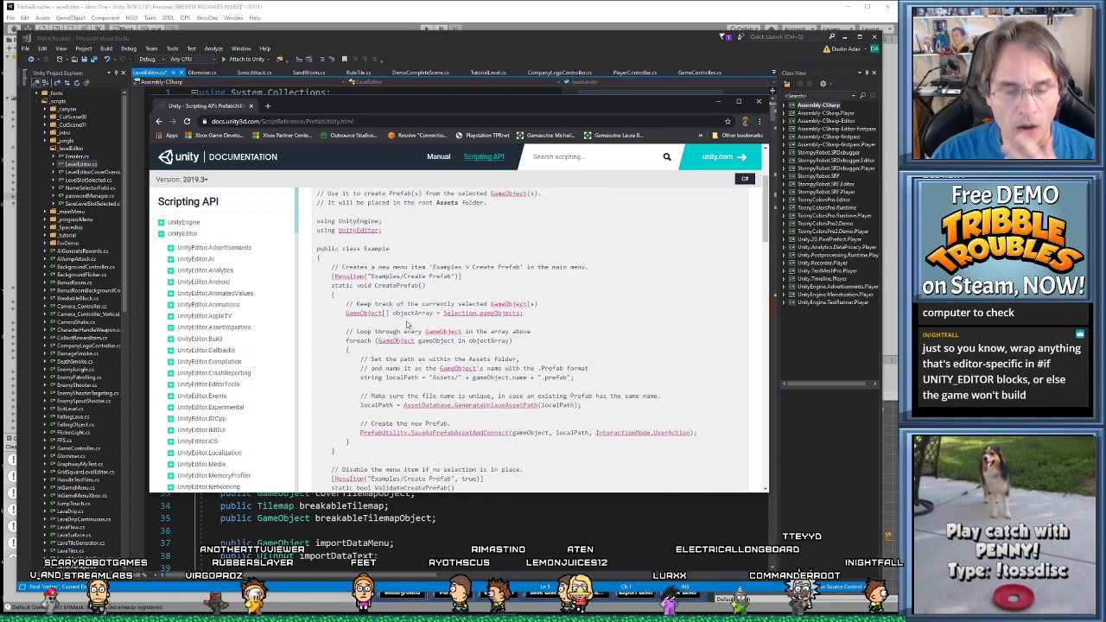
scroll(408, 323, "up", 3)
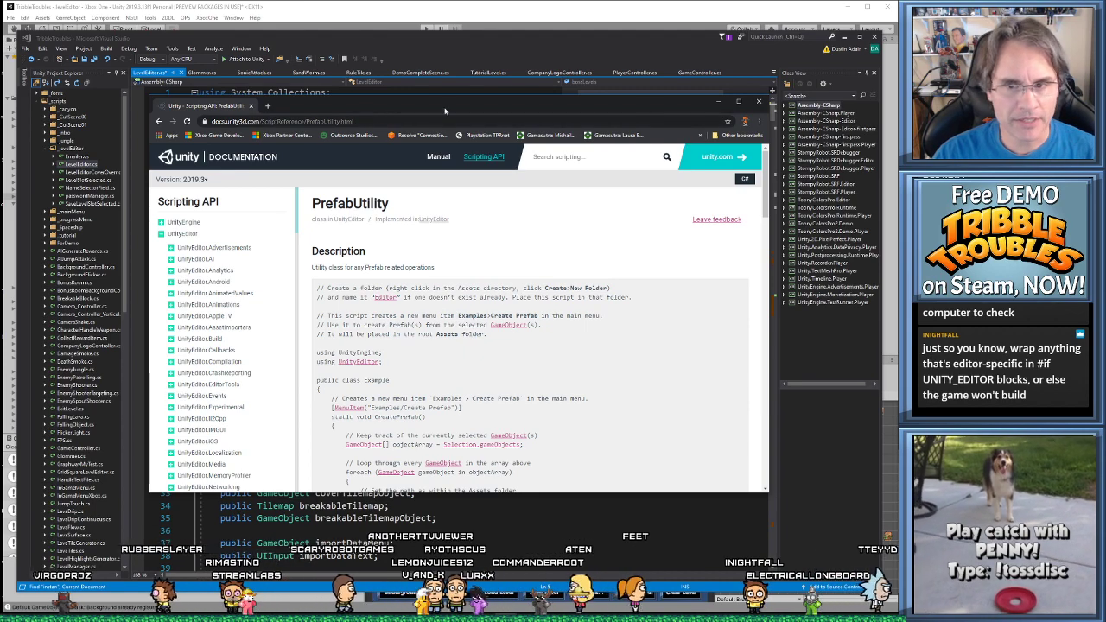
left_click(721, 103)
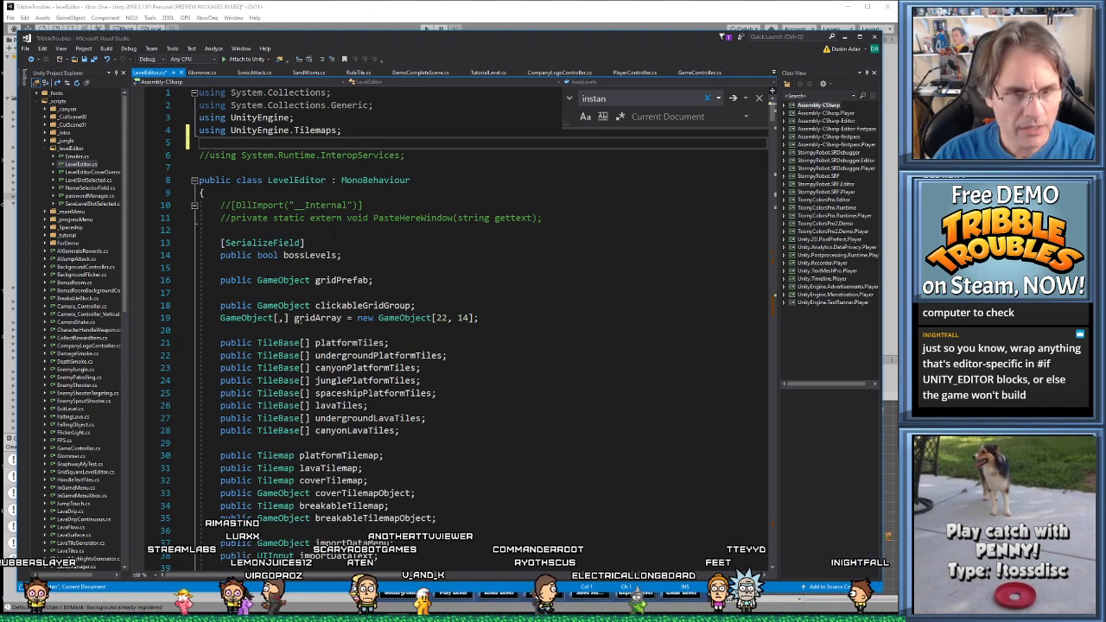
Search the file for 'glomme' and step through matches to the glommerPrefab declaration
left_click(391, 256)
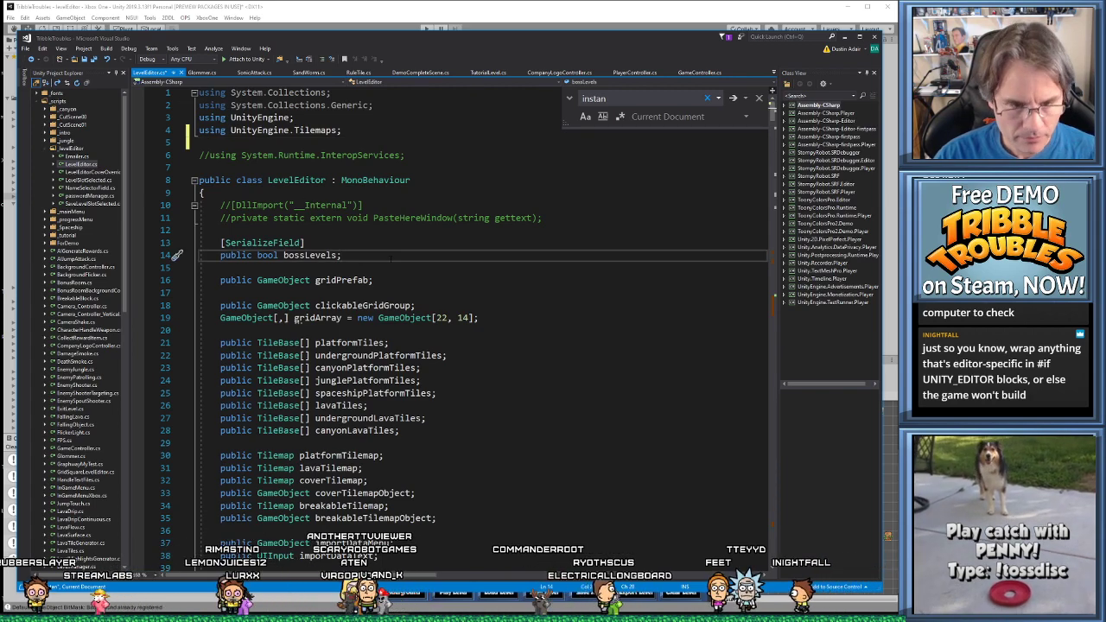
key("ctrl+f")
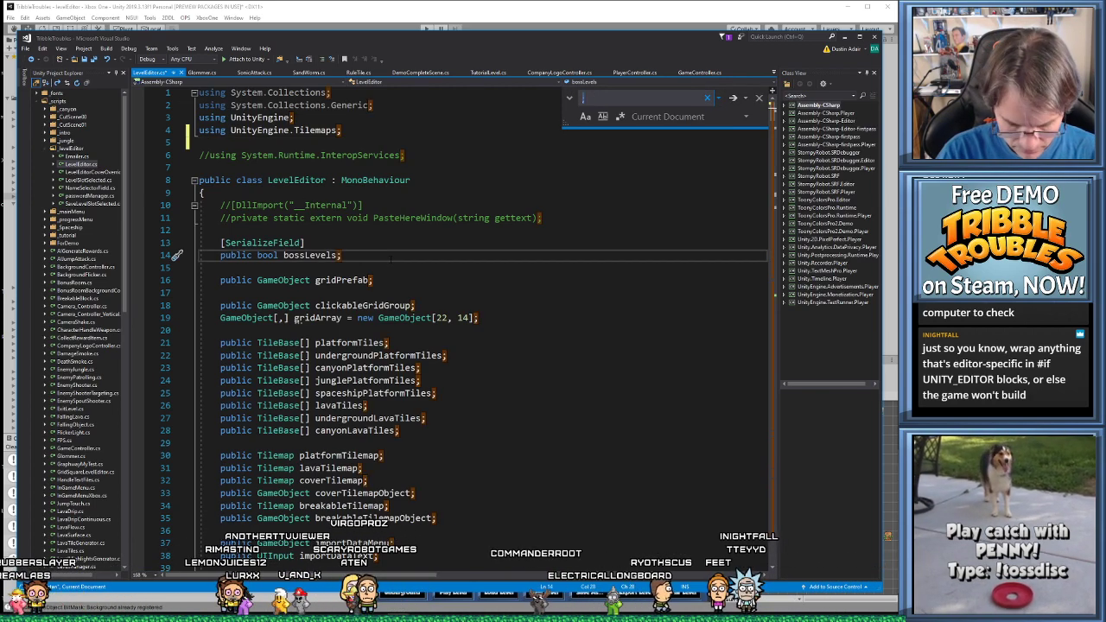
type("glommer")
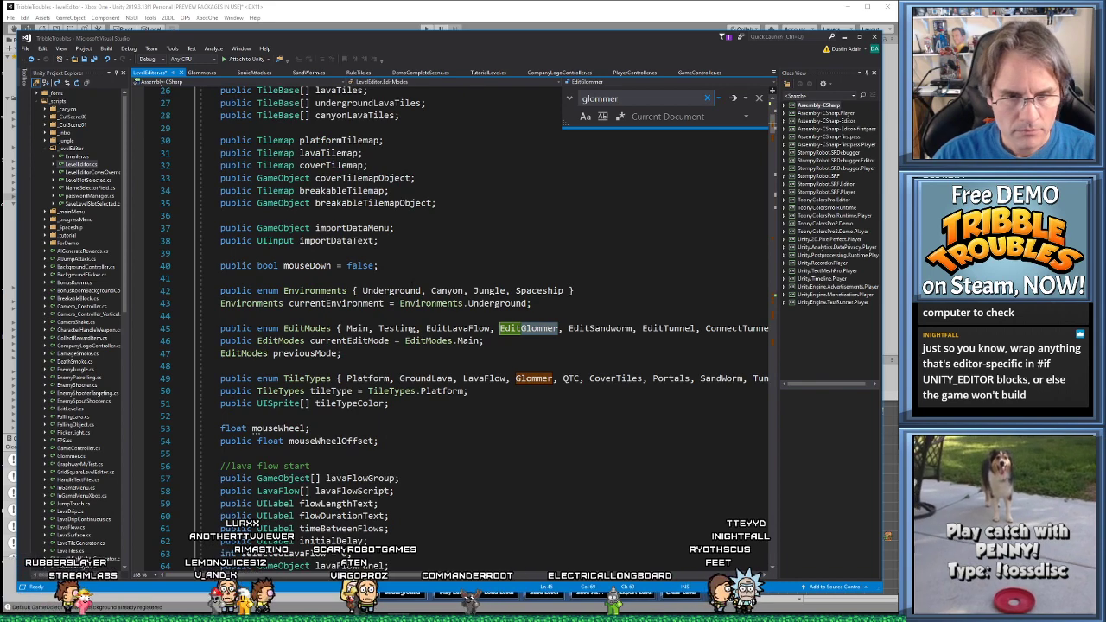
key("Return")
key("Return")
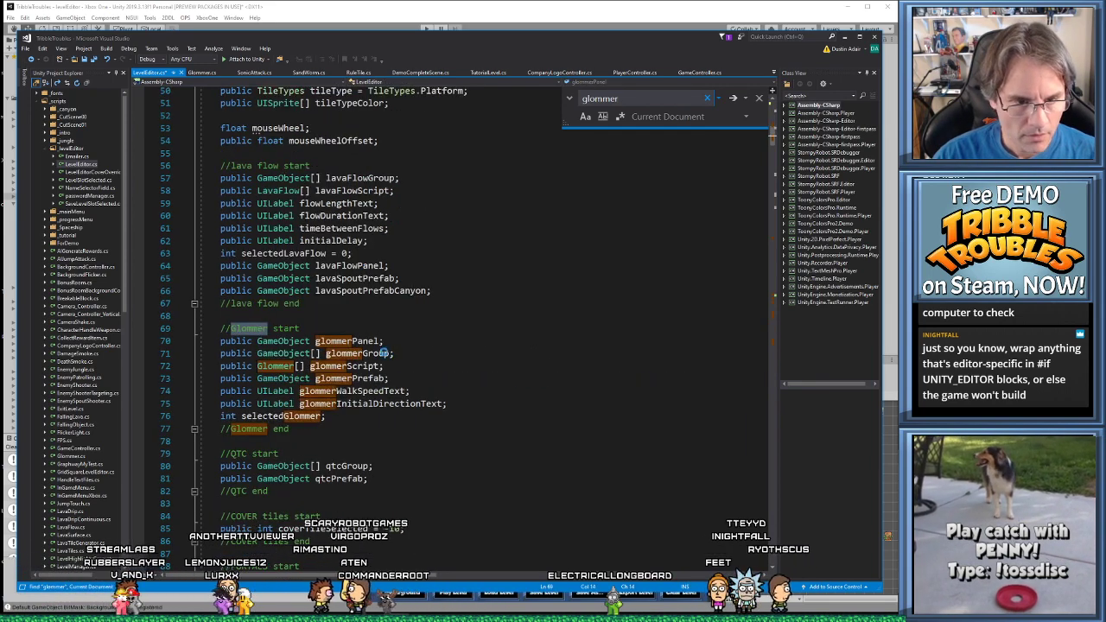
key("Return")
key("Return")
key("Return")
key("Return")
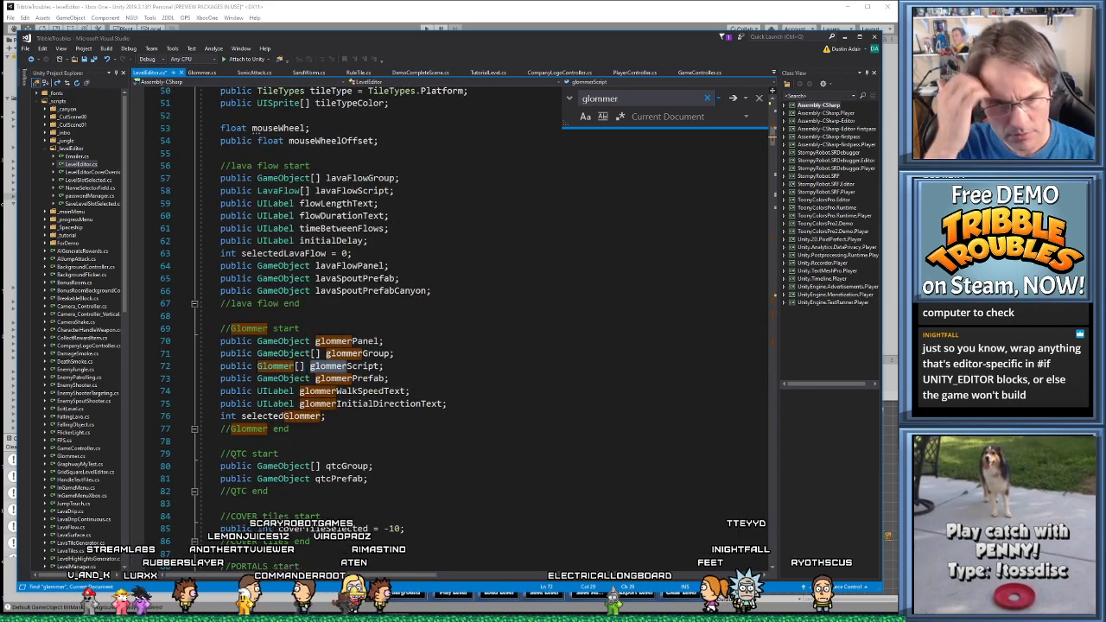
key("Return")
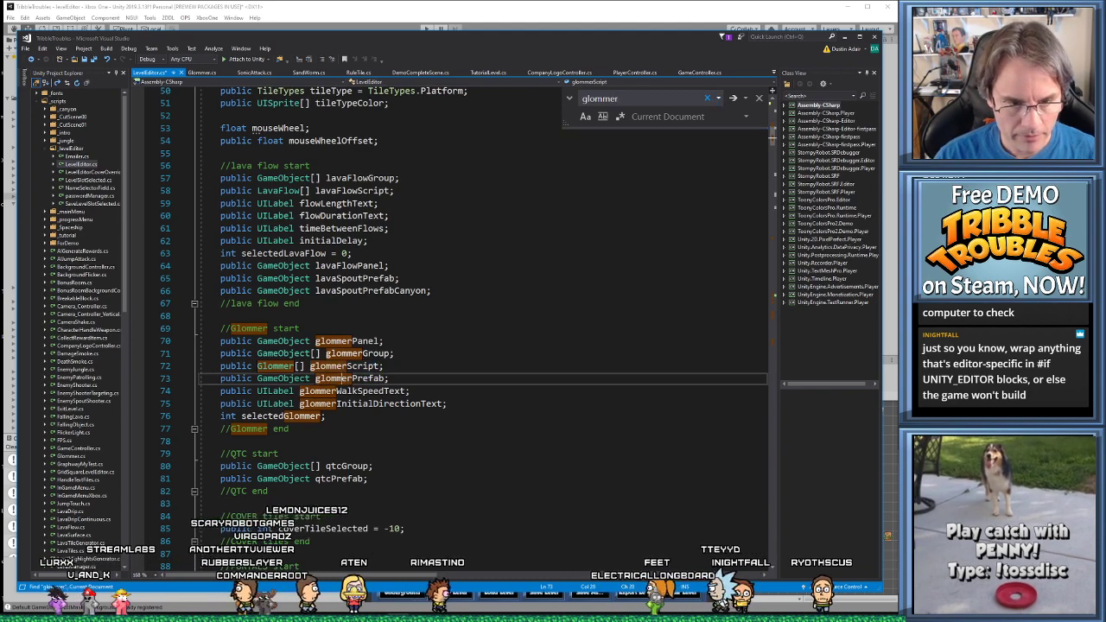
Search glommerPrefab to reach line 2110 and select the Instantiate(glommerPrefab) call
double_click(350, 377)
key("ctrl+f")
key("Return")
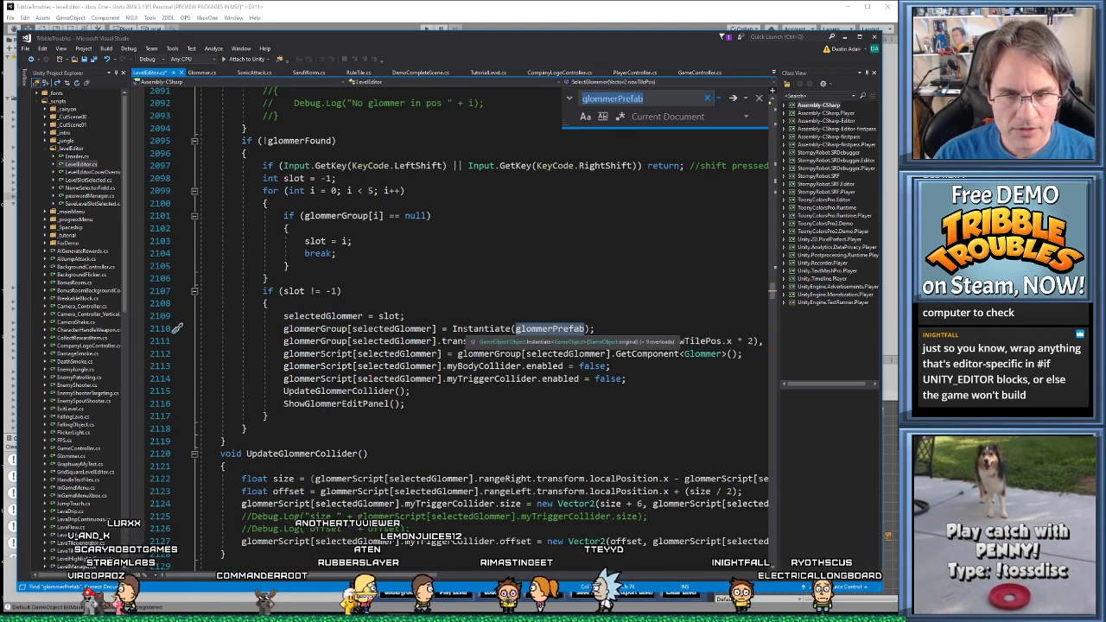
key("Escape")
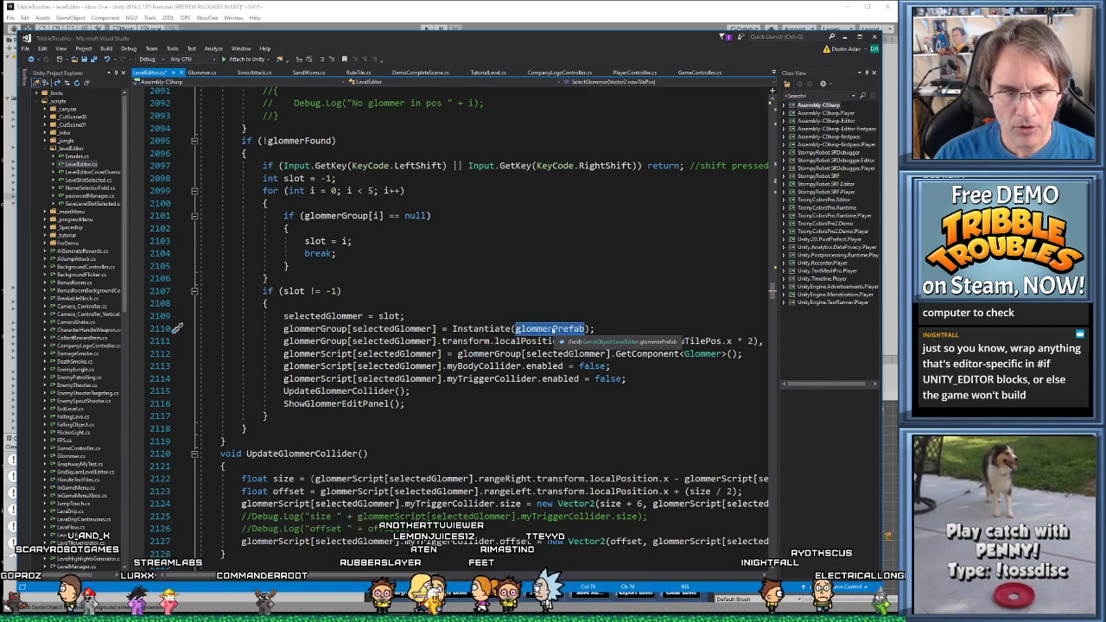
left_click_drag(452, 329, 573, 335)
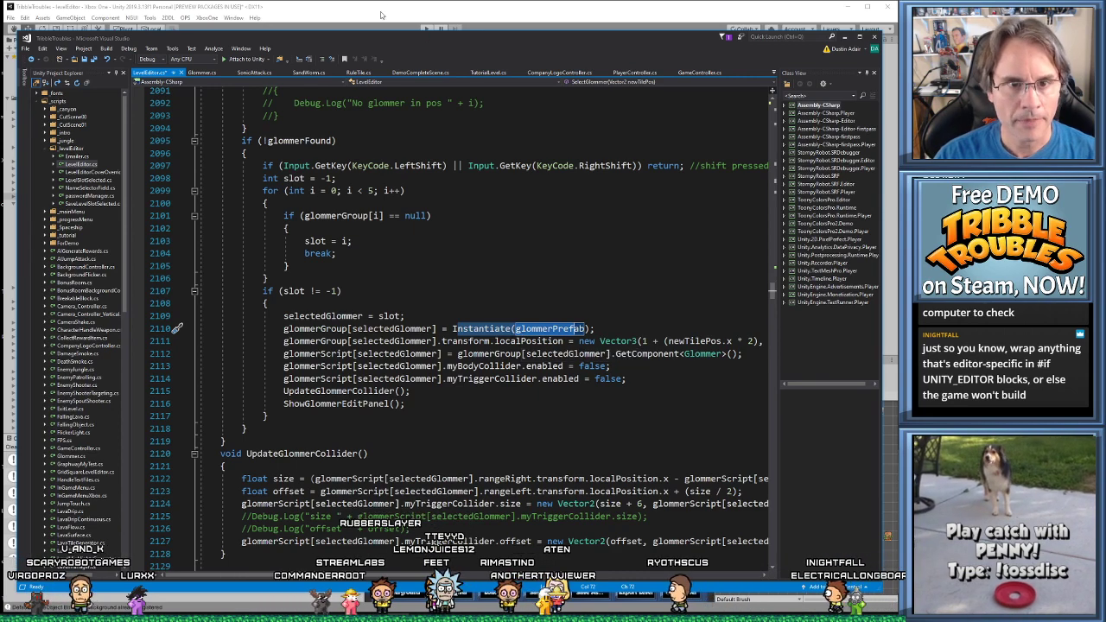
key("alt+Tab")
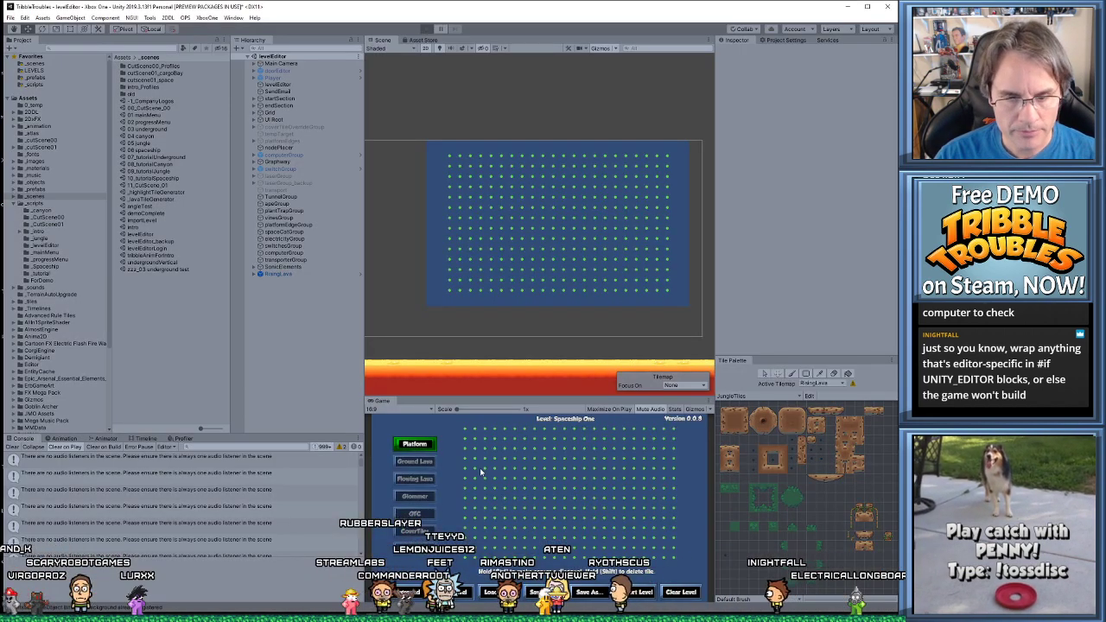
Enter Play mode with Ctrl+P, enlarge the Game view, and paint a platform row across mid-grid
key("ctrl+p")
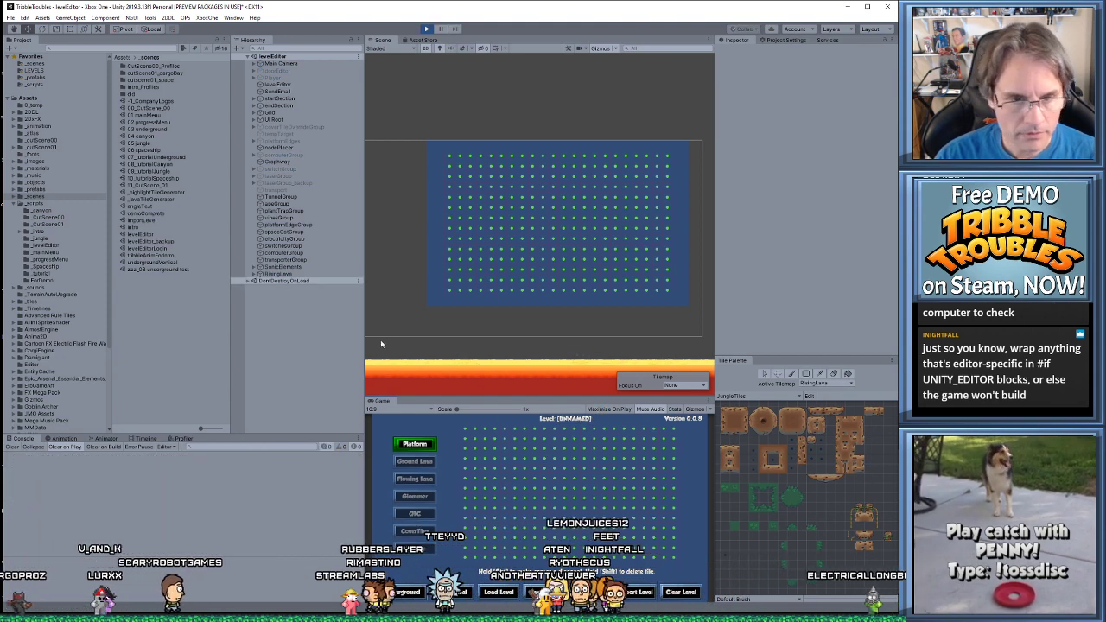
left_click_drag(365, 344, 287, 344)
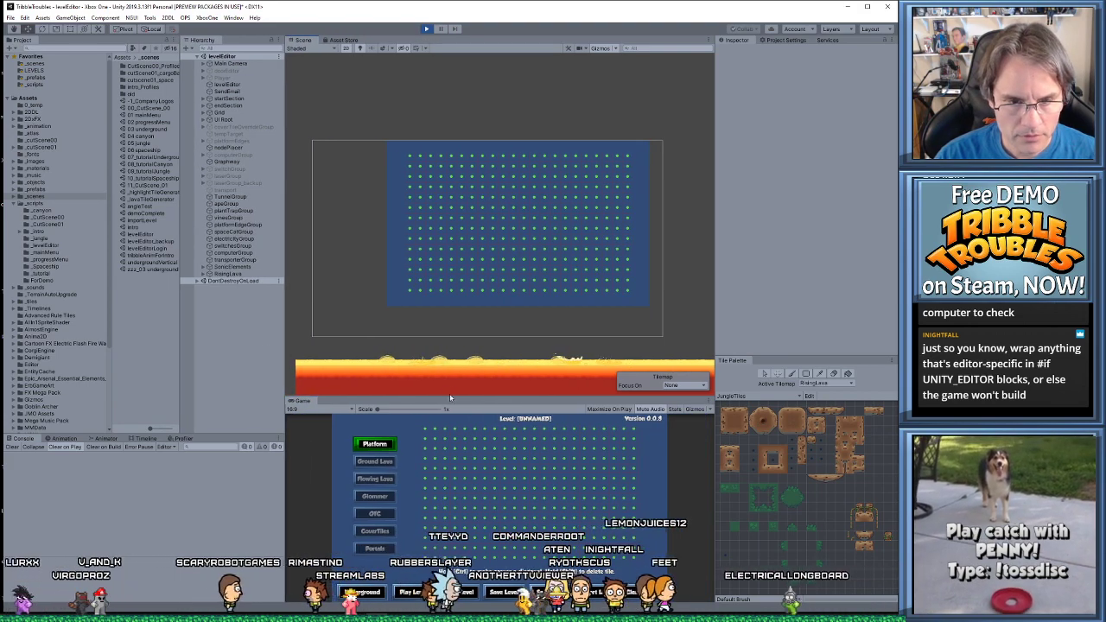
left_click_drag(449, 394, 657, 250)
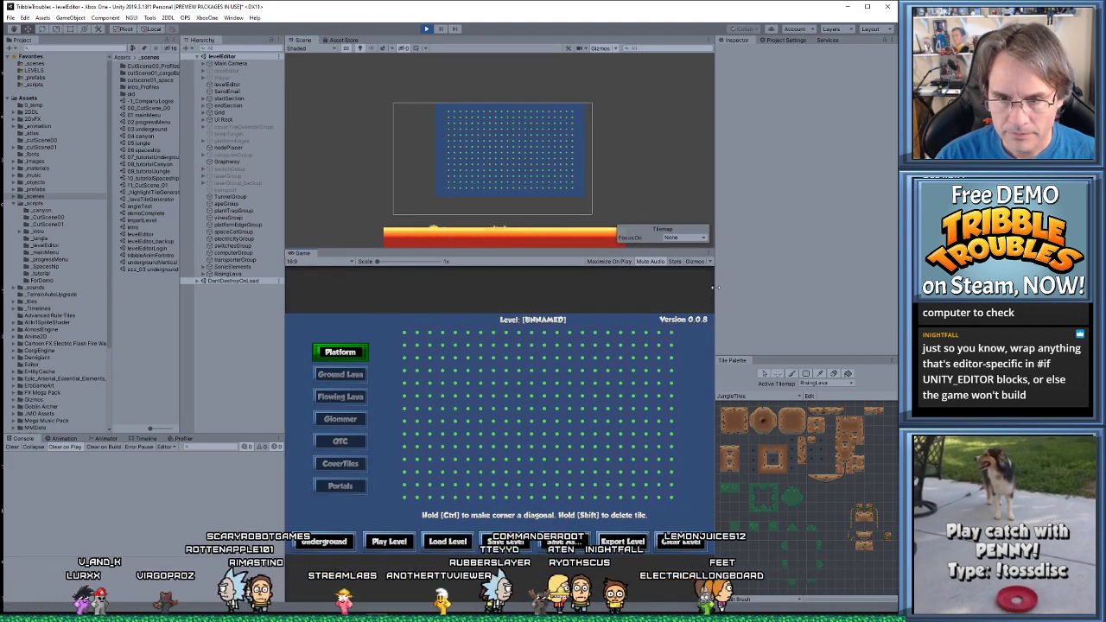
left_click_drag(714, 287, 777, 294)
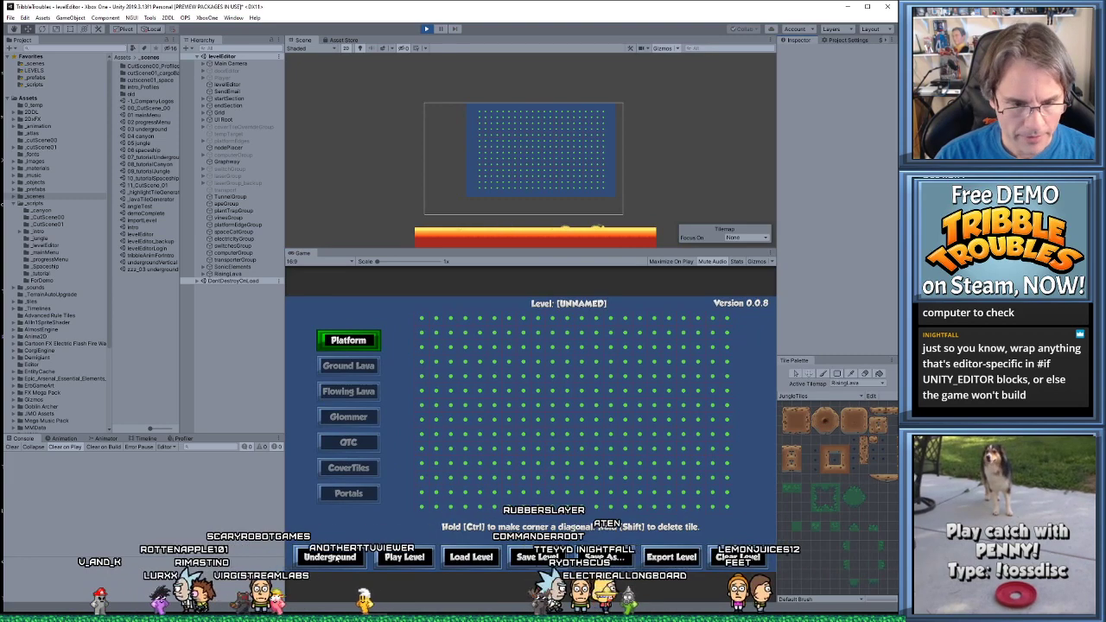
mouse_move(509, 406)
left_mouse_down()
mouse_move(613, 406)
mouse_move(540, 418)
left_mouse_up()
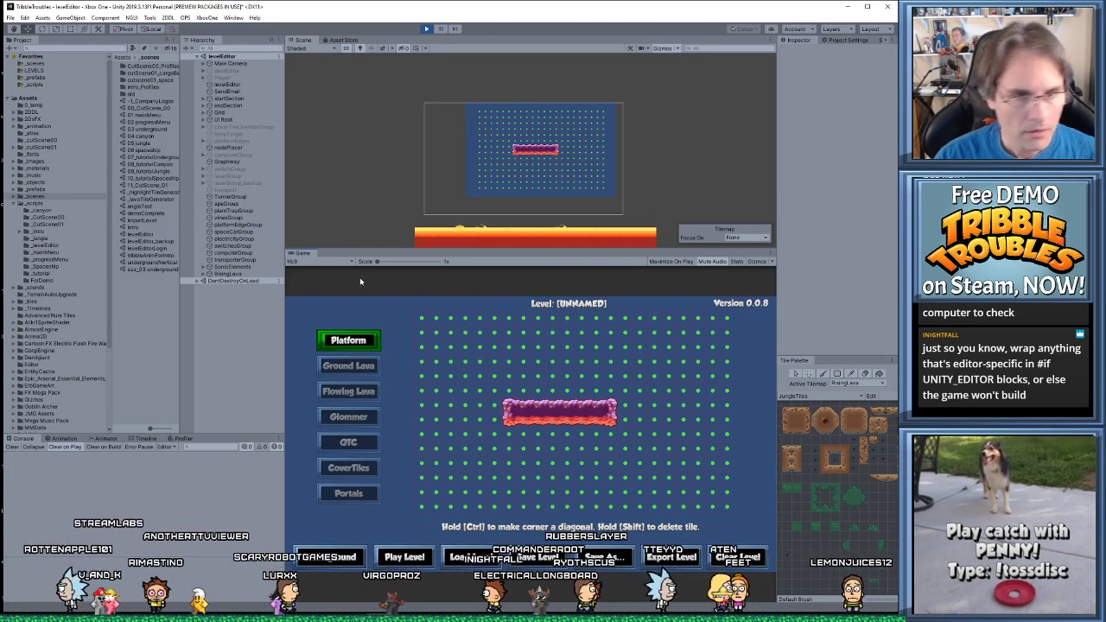
Place a Glommer on the painted platform using the level editor's Glommer tool
left_click(348, 416)
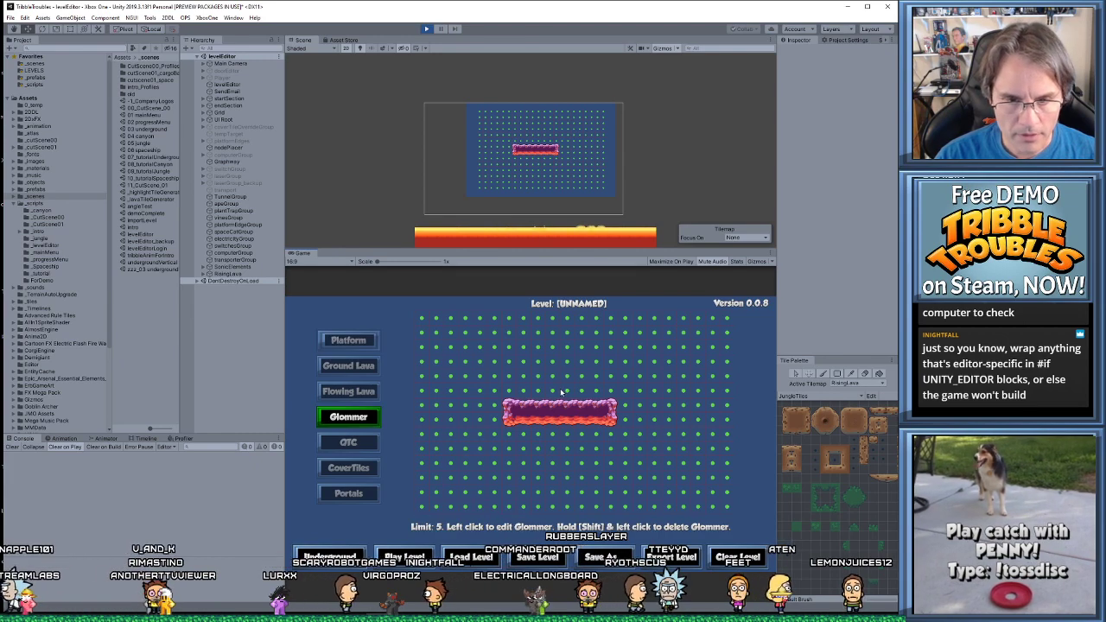
left_click(554, 394)
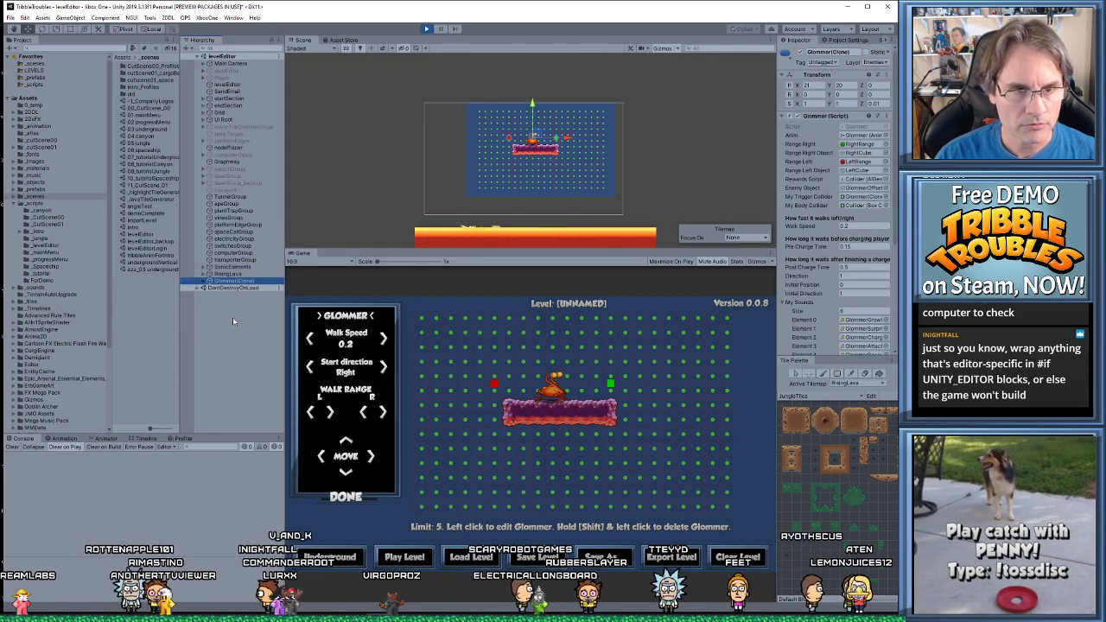
left_click(232, 321)
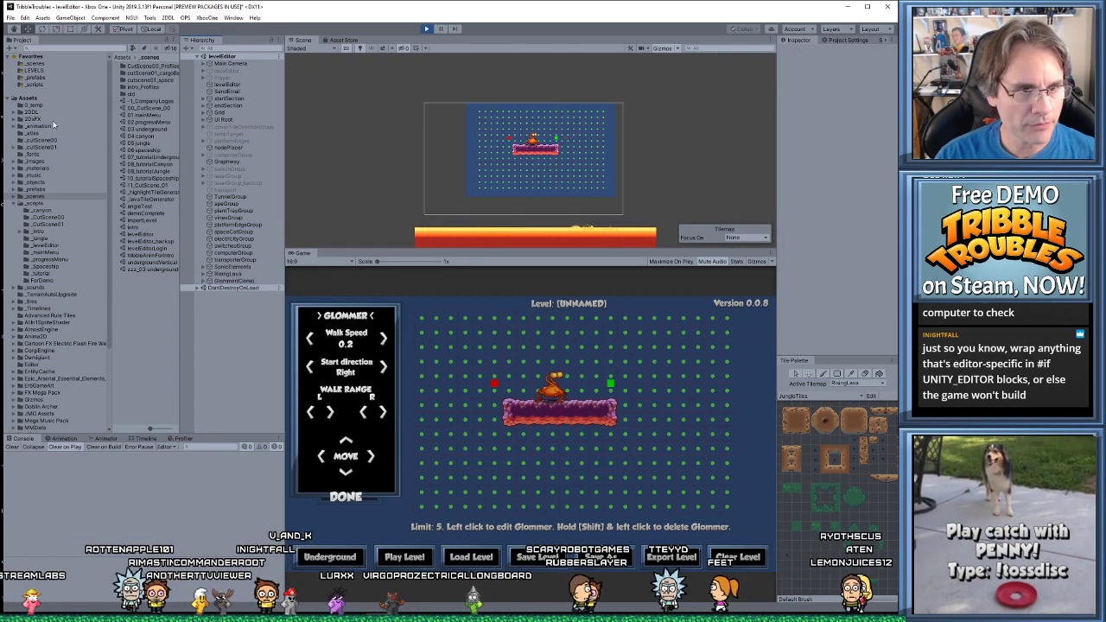
Drag the Glommer prefab from _prefabs into the scene below the platform, then inspect both clones
left_click(34, 189)
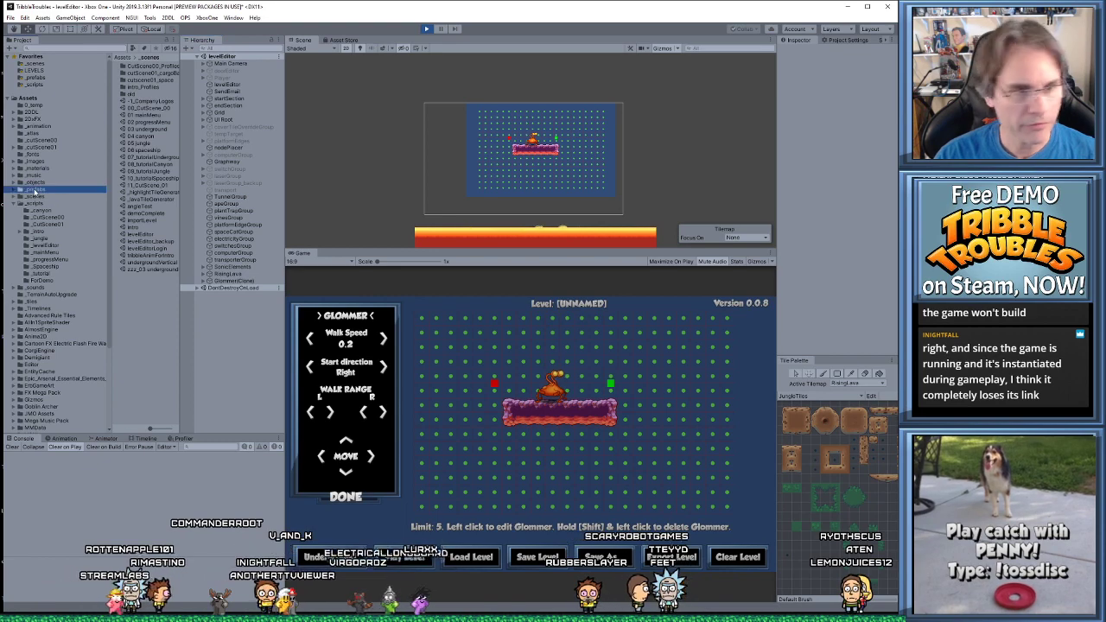
left_click_drag(145, 257, 245, 118)
left_click_drag(557, 185, 556, 183)
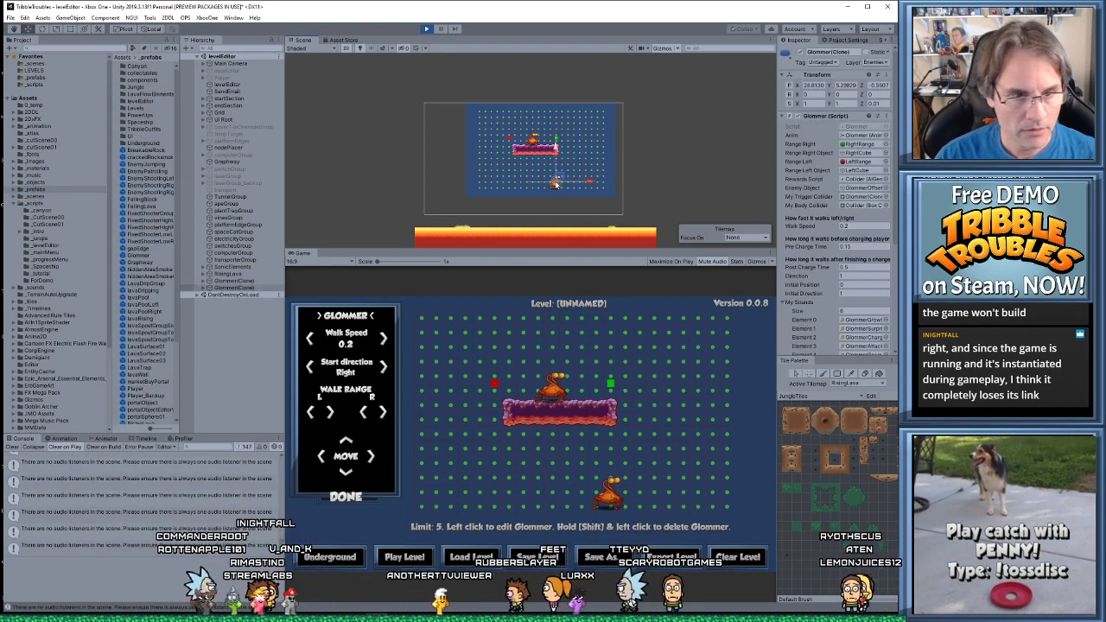
left_click(241, 289)
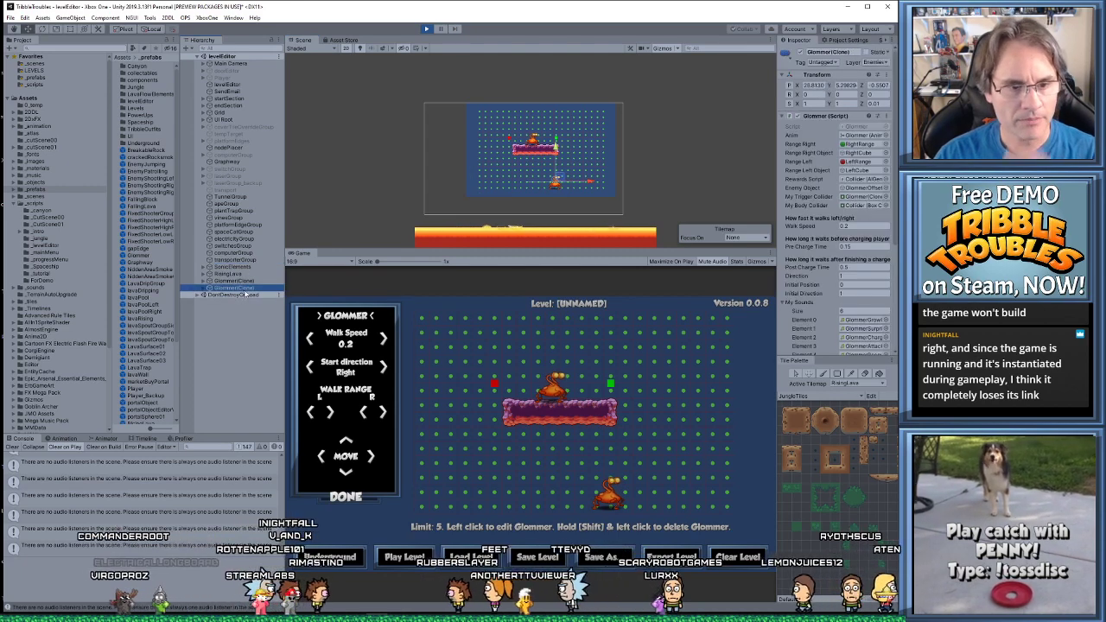
left_click(232, 282)
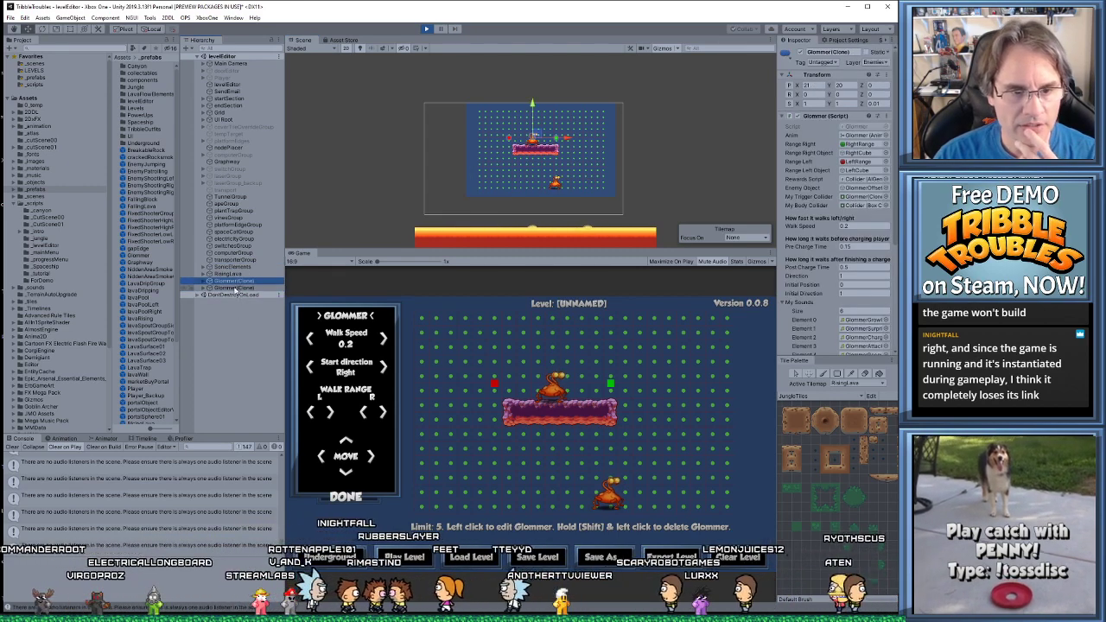
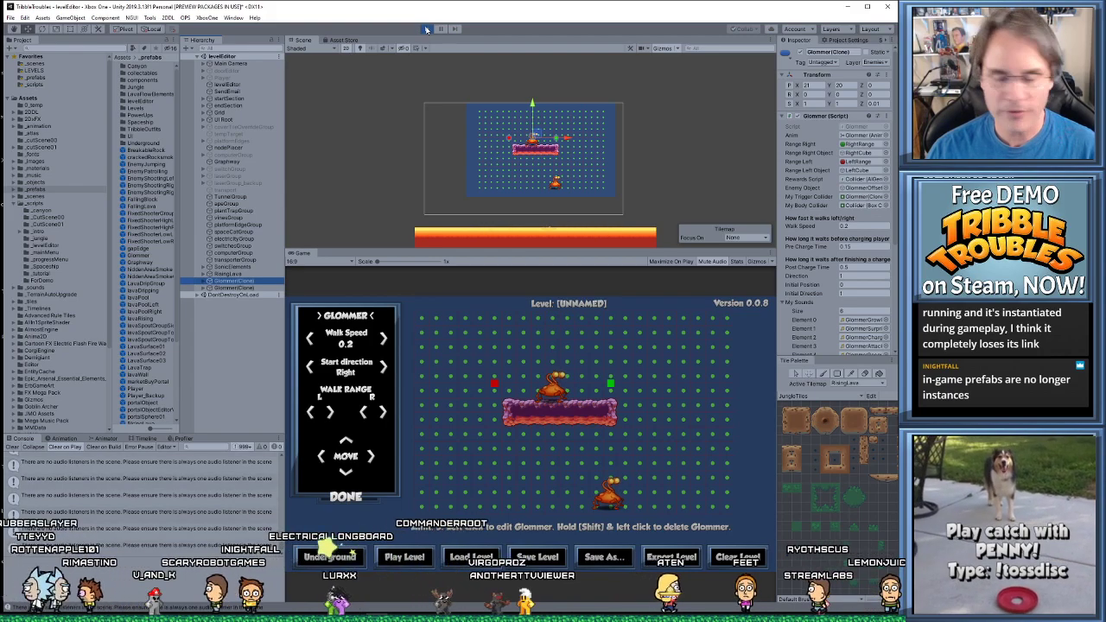
Stop the play test and open the Jungle prefab section003_LL from the LEVELS favorite
left_click(426, 29)
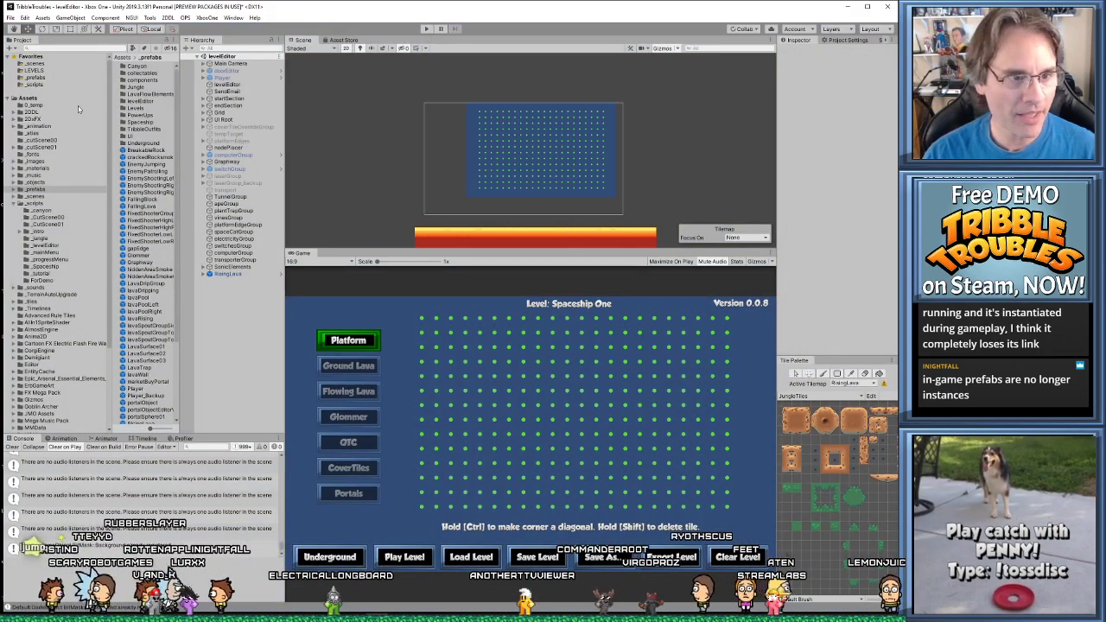
left_click(34, 70)
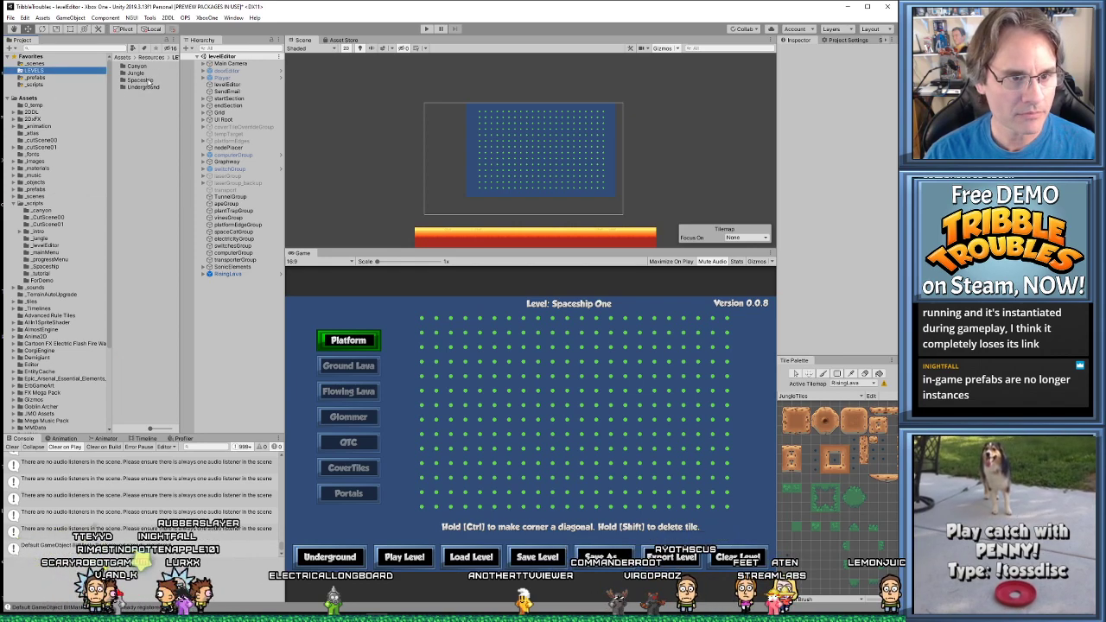
double_click(136, 73)
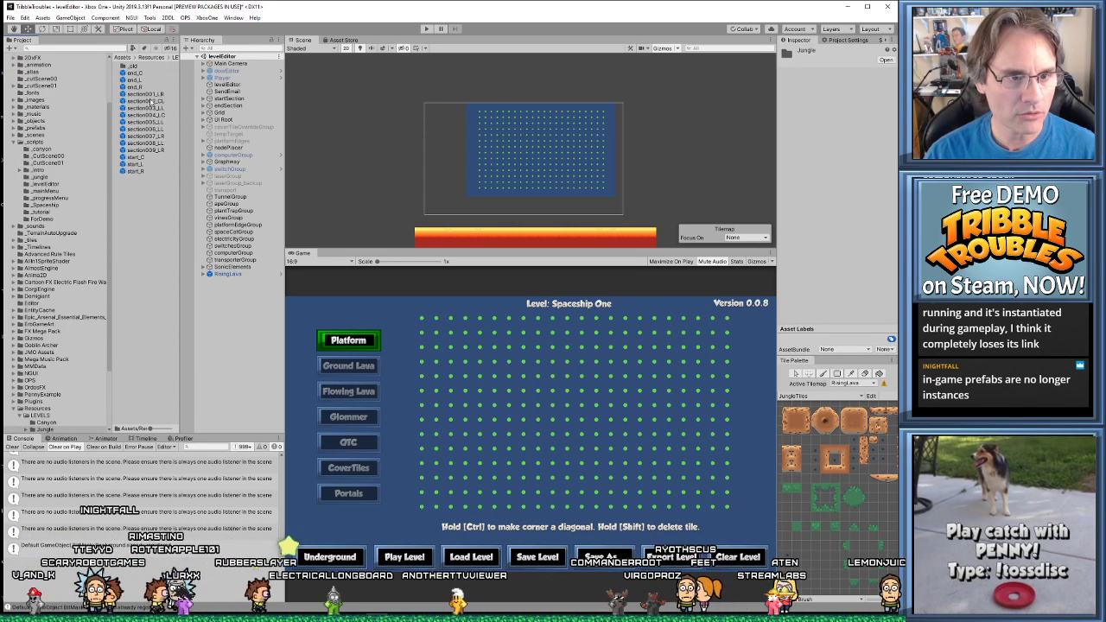
double_click(149, 108)
Set the alpha of the crab shadow's Sprite Renderer colour to 18
scroll(527, 184, "up", 5)
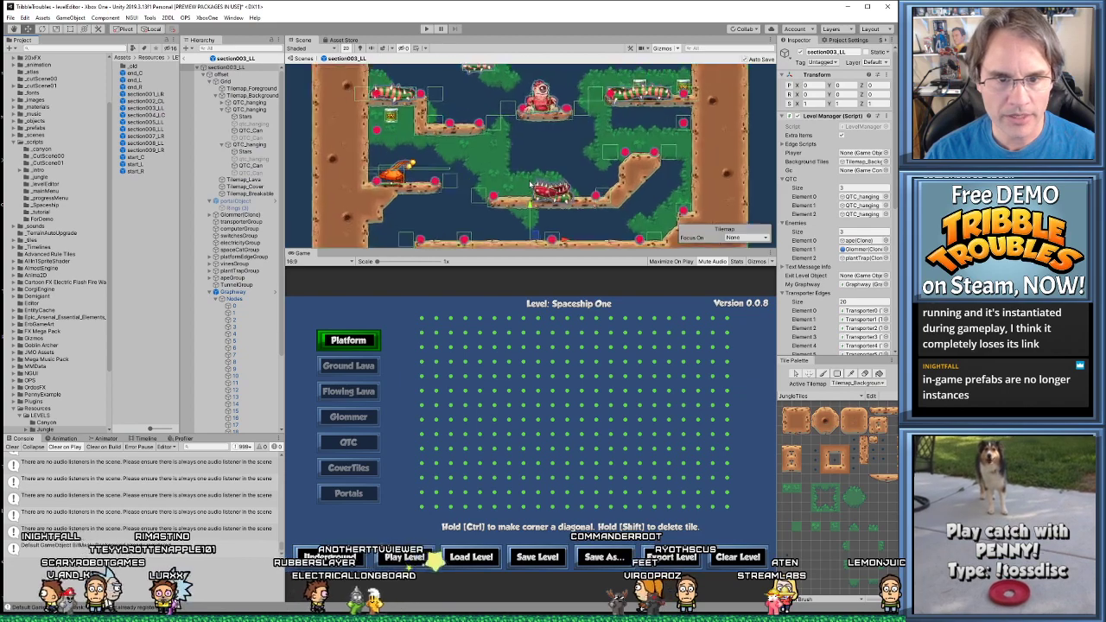
left_click(564, 237)
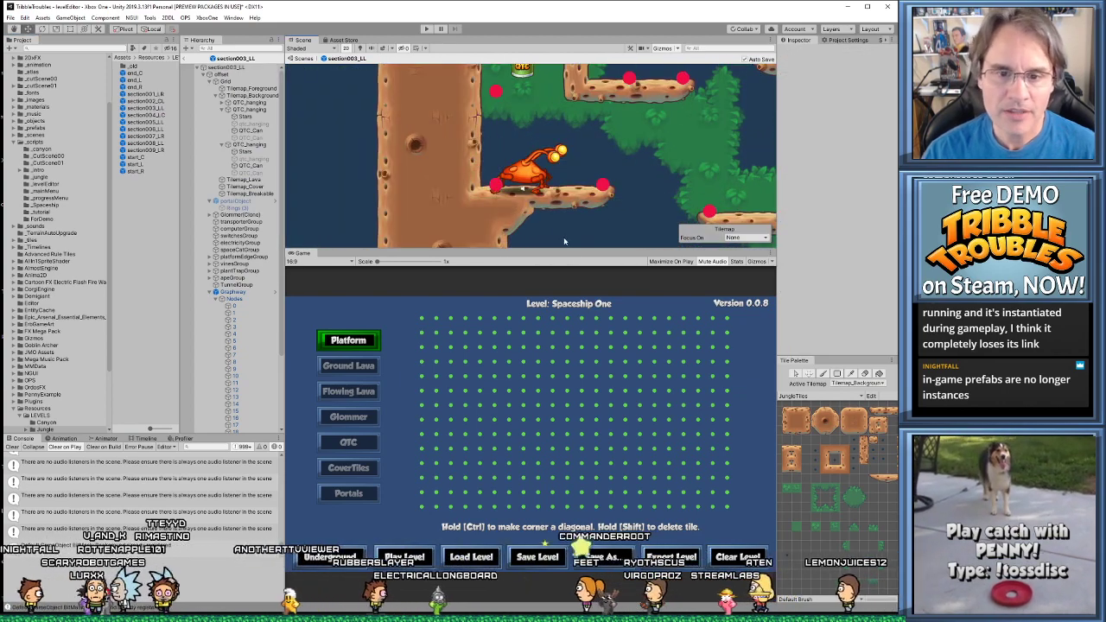
scroll(537, 154, "down", 2)
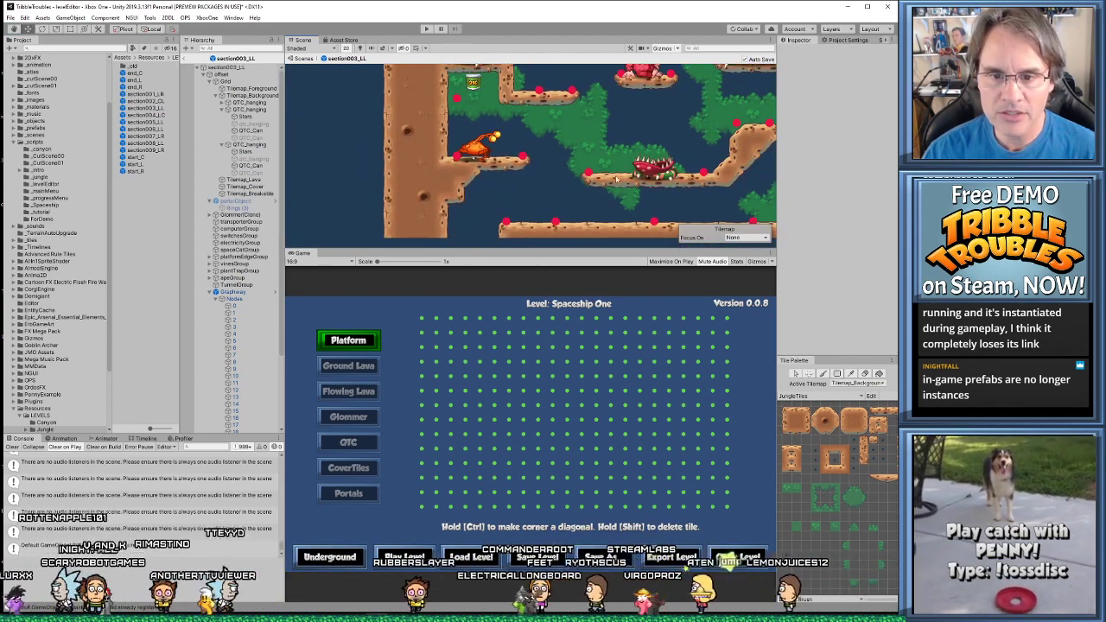
scroll(476, 177, "down", 1)
scroll(502, 176, "down", 1)
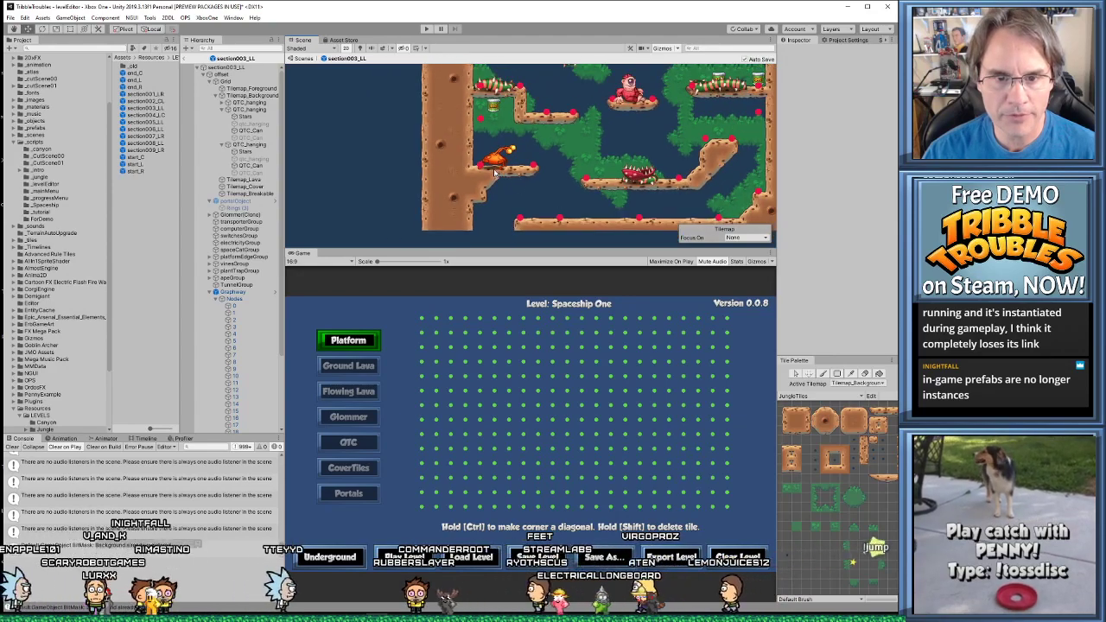
left_click(501, 173)
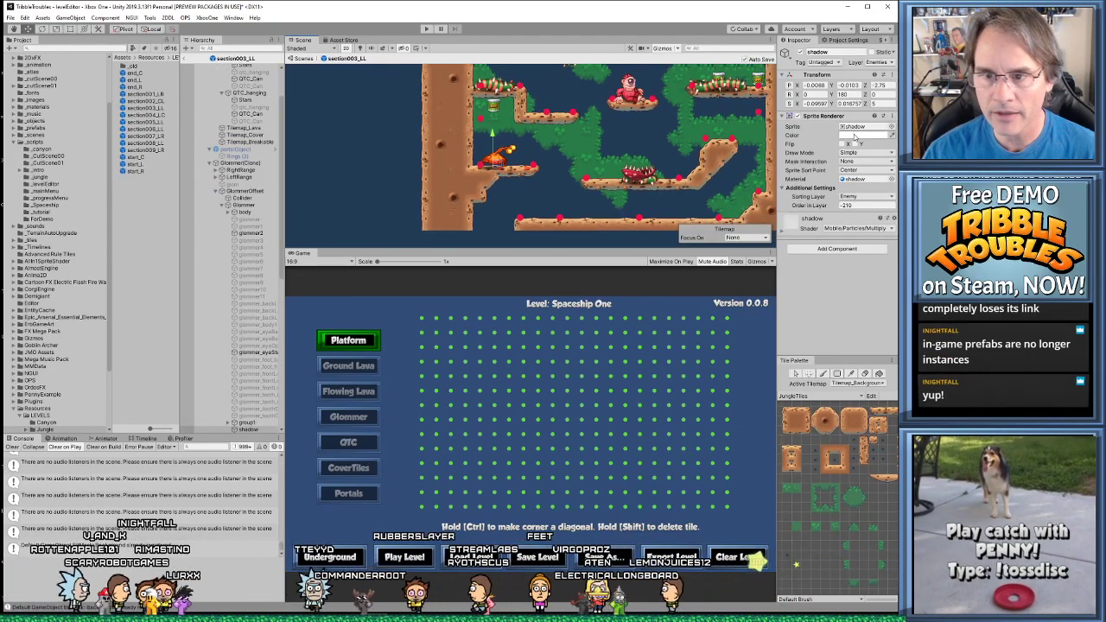
left_click(854, 135)
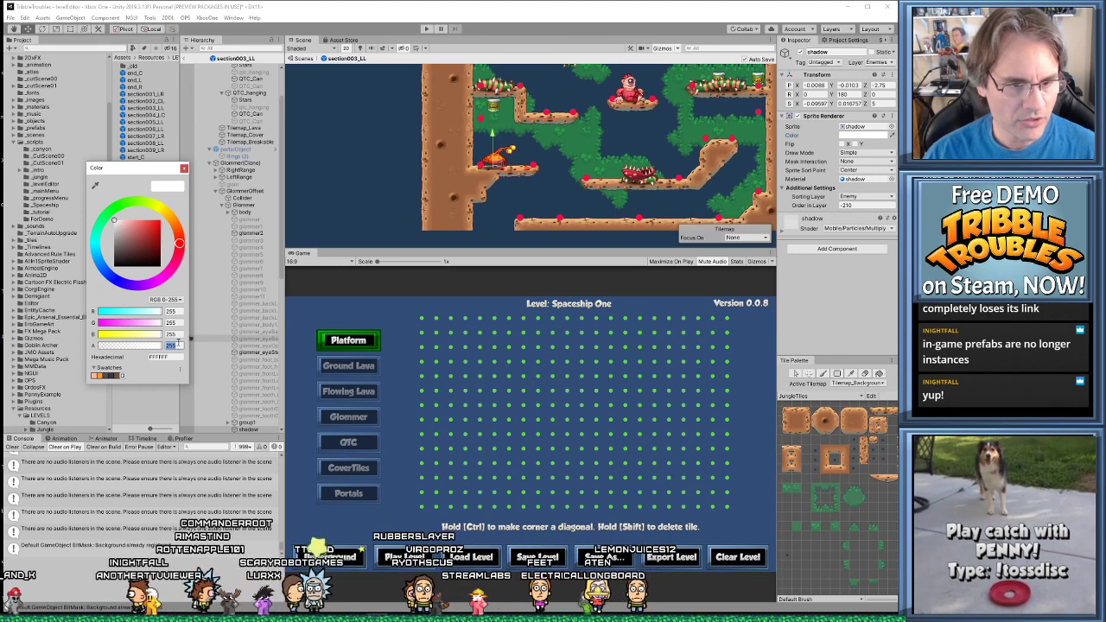
type("180")
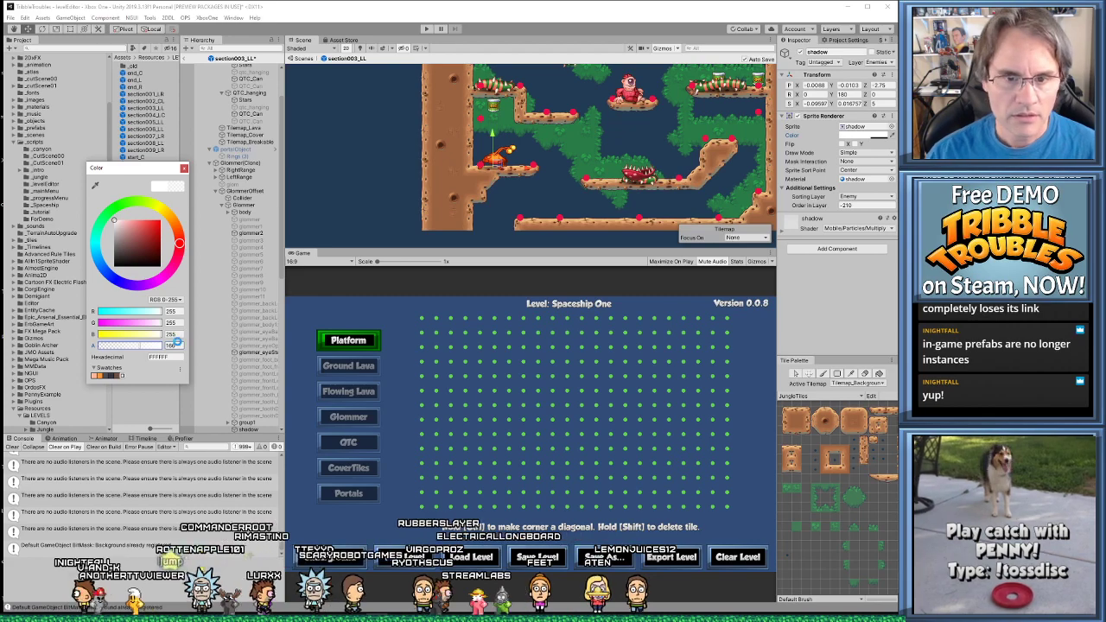
left_click(530, 212)
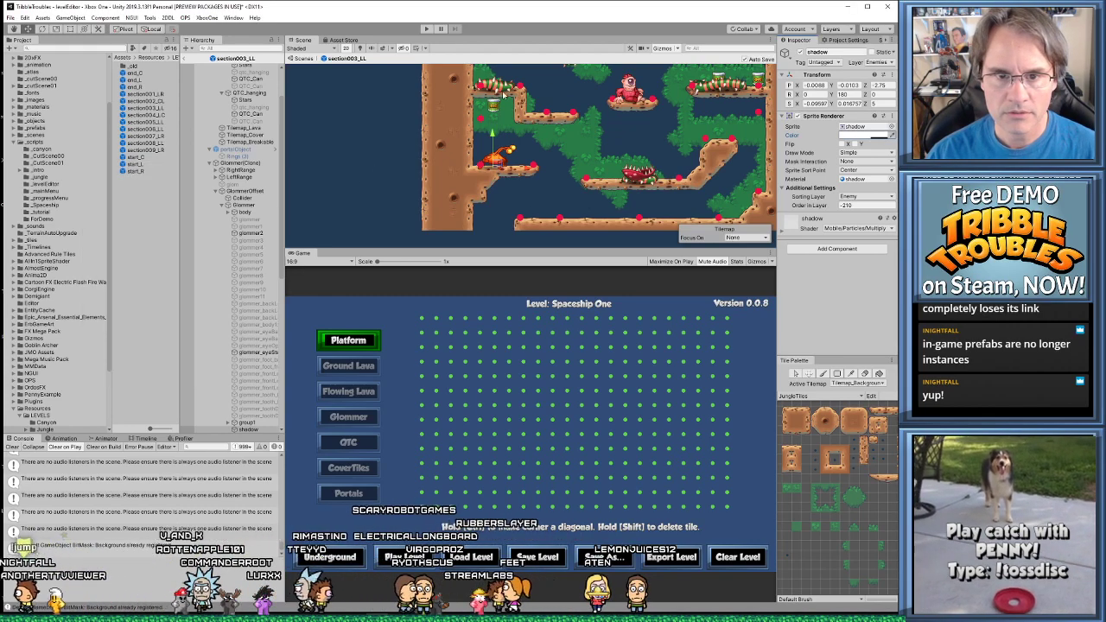
Exit the section003_LL prefab back to the levelEditor scene
scroll(375, 169, "up", 2)
middle_click_drag(596, 106, 507, 120)
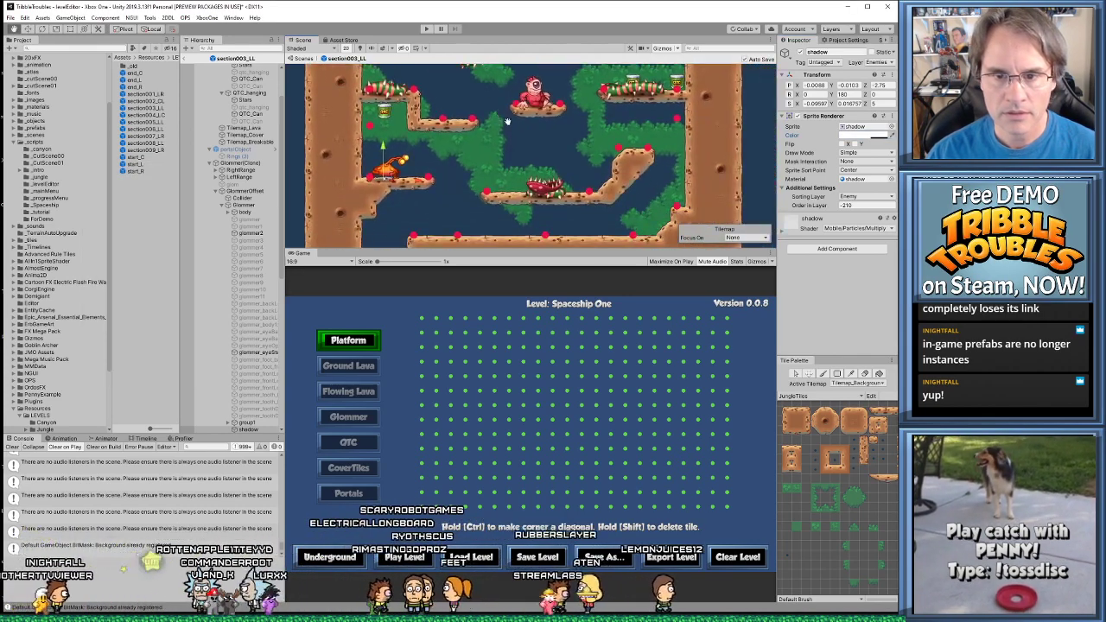
left_click(188, 59)
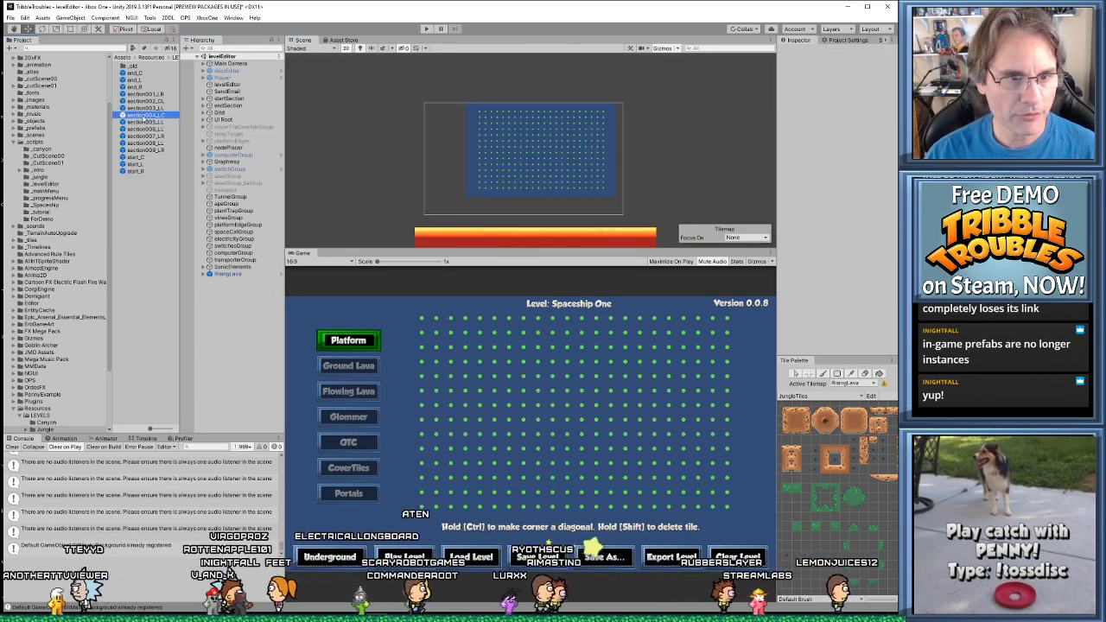
Open the section004_LC prefab and make the Scene view taller by shrinking the Game view
double_click(145, 115)
scroll(479, 170, "up", 3)
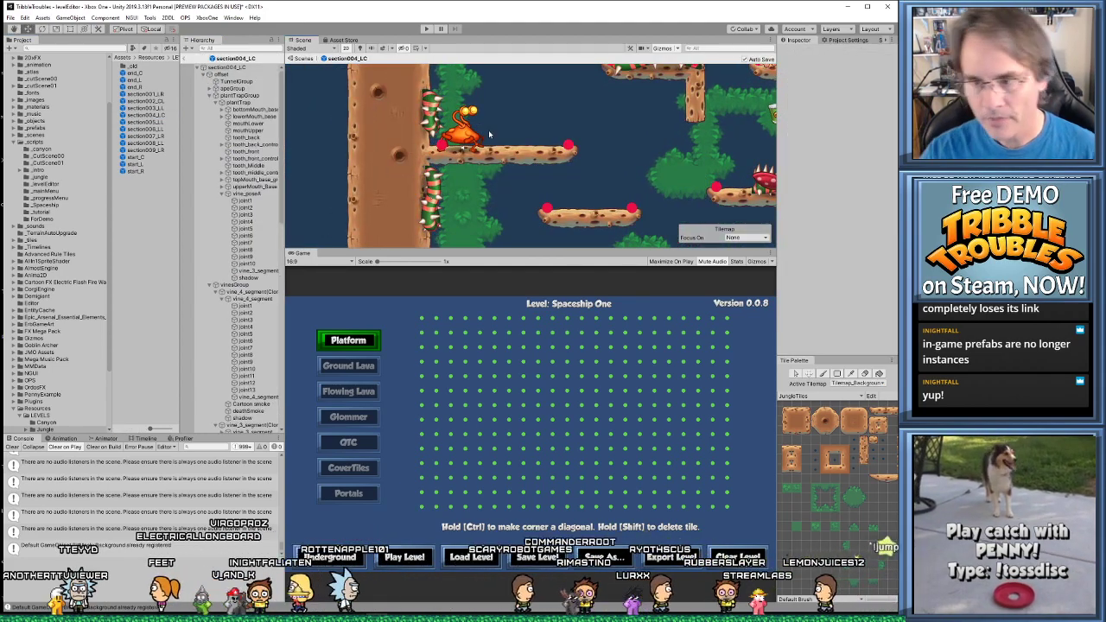
scroll(516, 161, "down", 4)
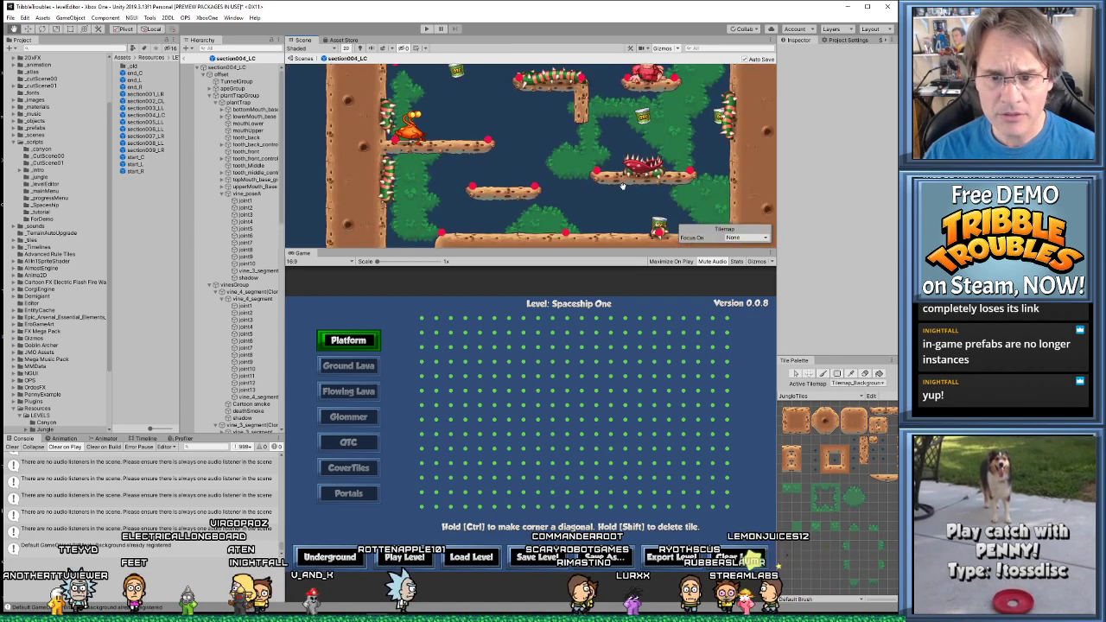
middle_click_drag(643, 194, 610, 178)
scroll(609, 178, "down", 2)
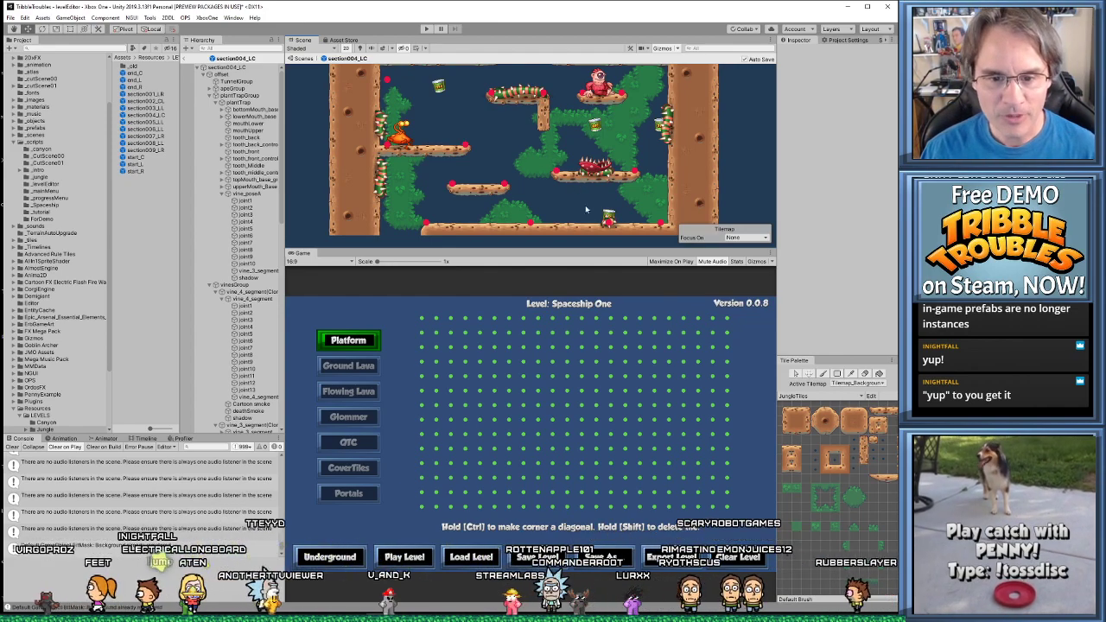
left_click_drag(588, 250, 591, 338)
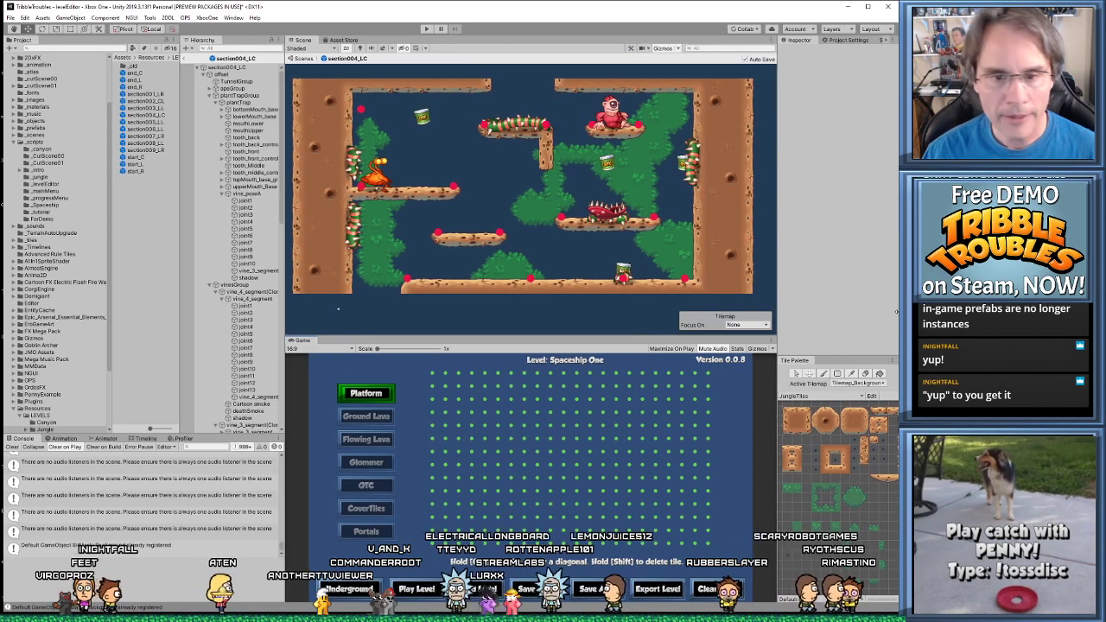
Select Tilemap_Foreground, widen the Inspector panel, and check the Tile Palette's active tilemap list
scroll(499, 176, "up", 3)
scroll(499, 176, "up", 5)
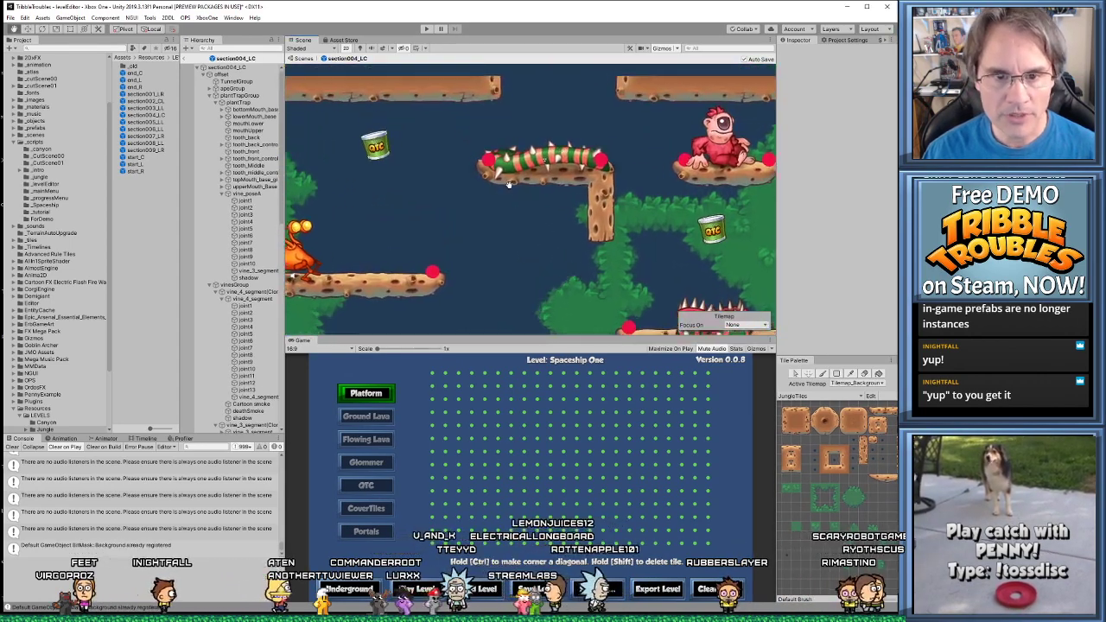
left_click(515, 176)
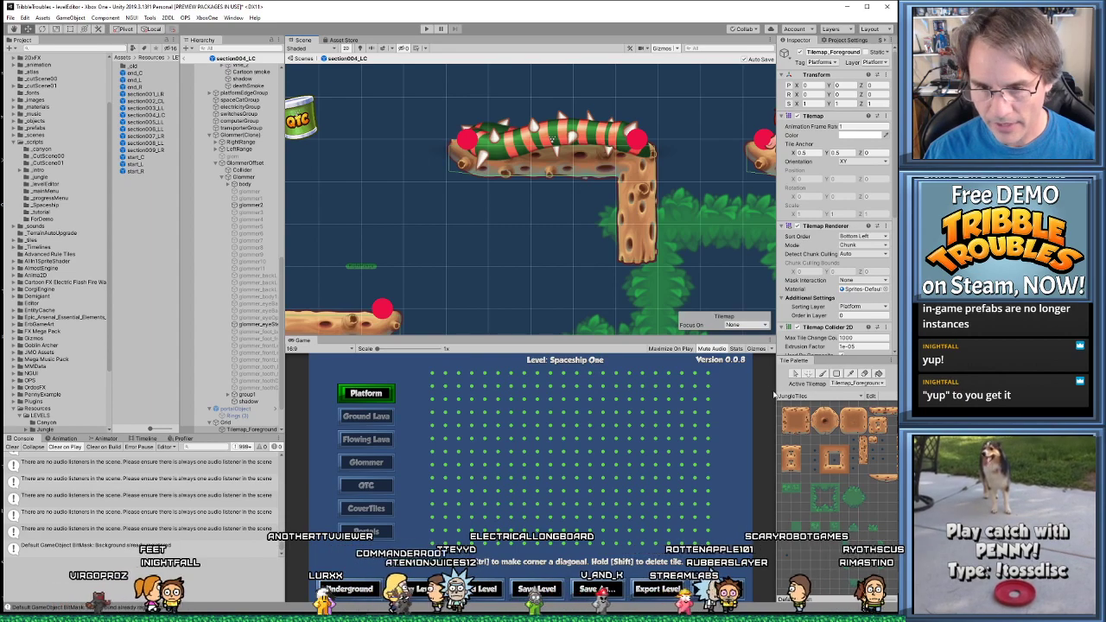
left_click_drag(777, 393, 707, 393)
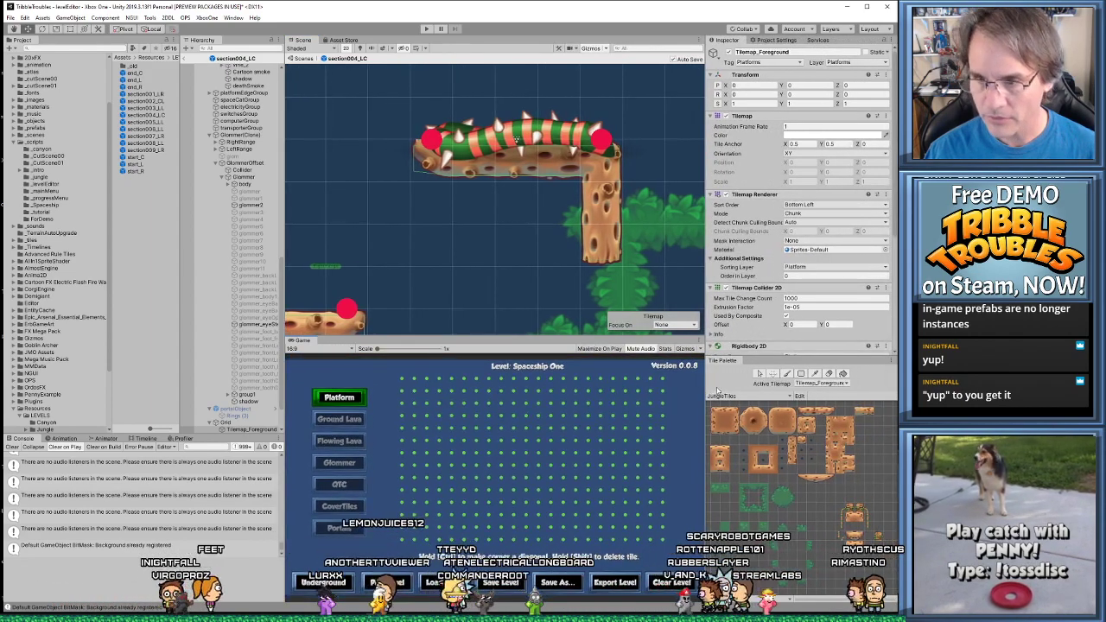
left_click(820, 383)
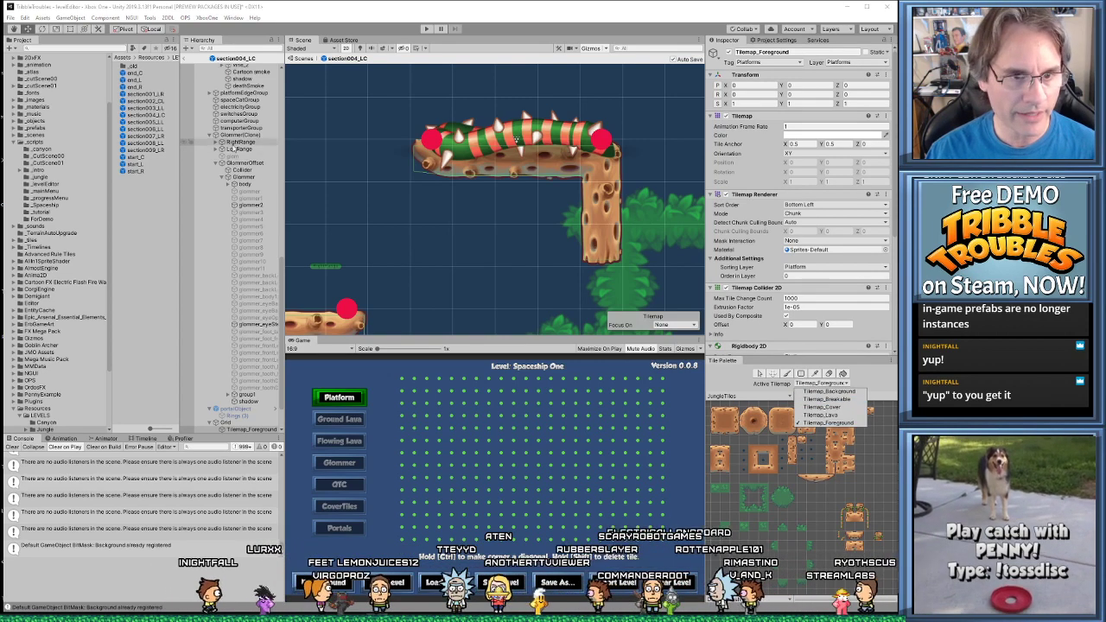
left_click(215, 430)
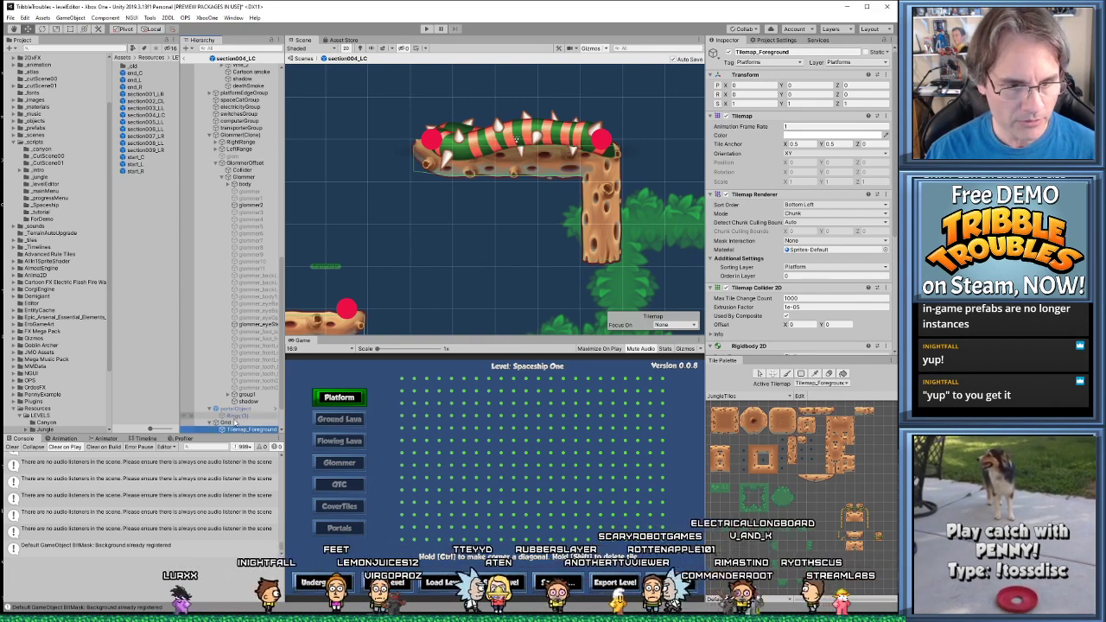
Frame the whole Grid object in the Scene view
scroll(226, 406, "down", 2)
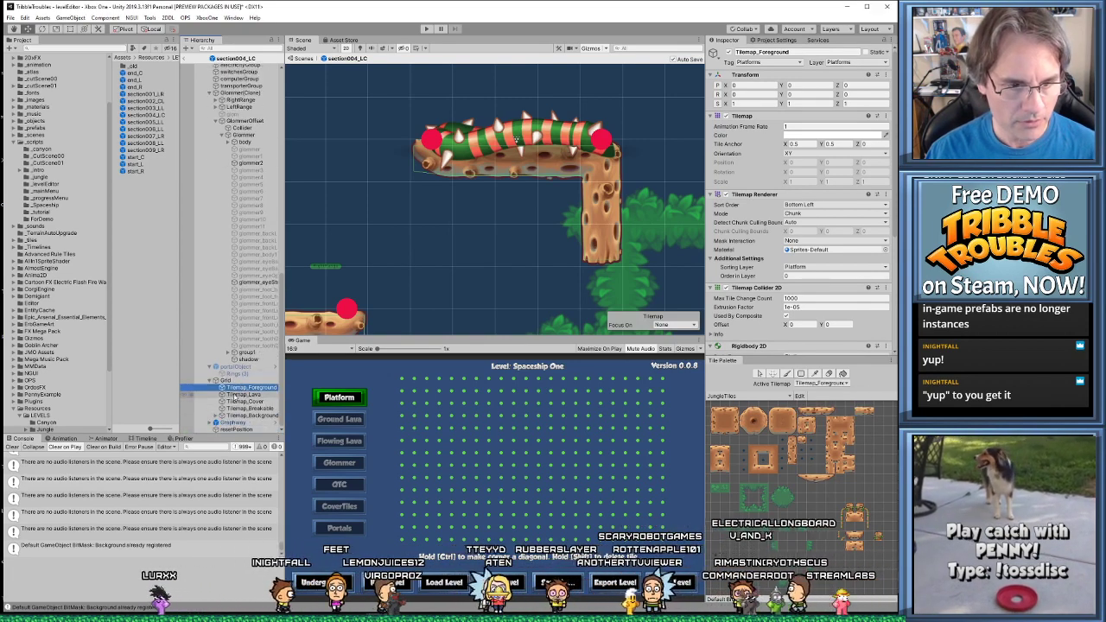
scroll(455, 283, "down", 3)
double_click(226, 380)
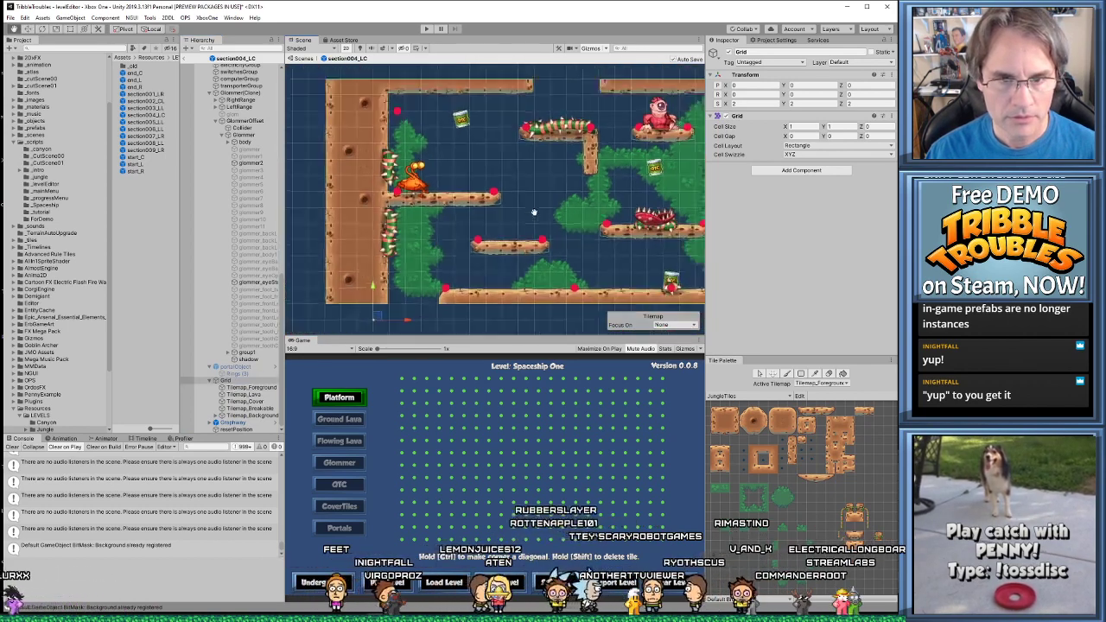
Create a 2D Tilemap under Grid named Tilemap_vines and move it below Tilemap_Foreground
right_click(225, 380)
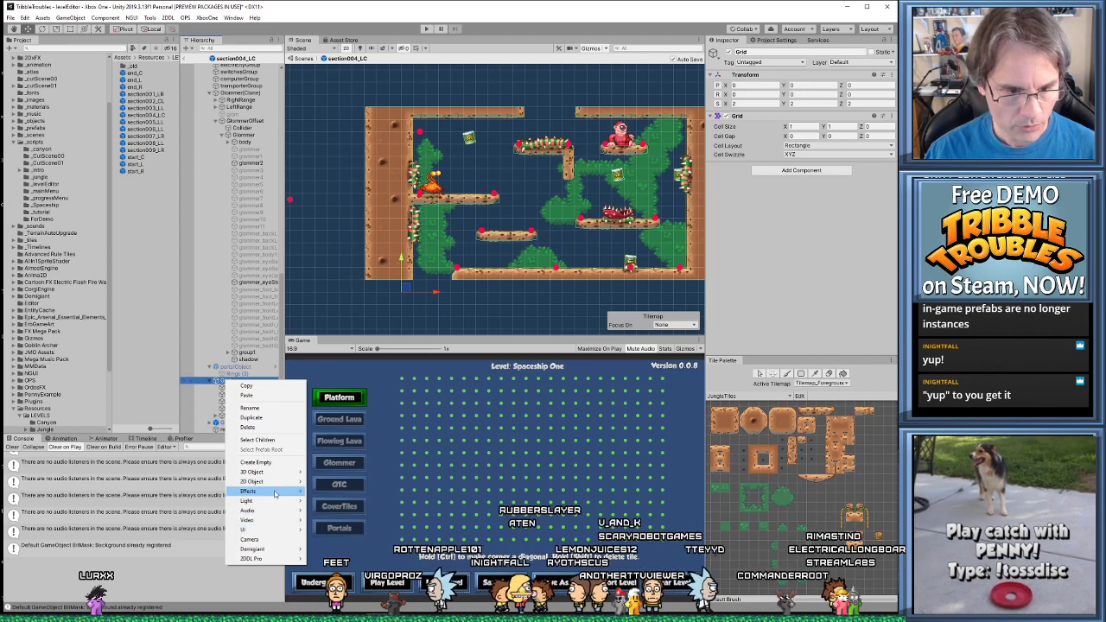
mouse_move(260, 481)
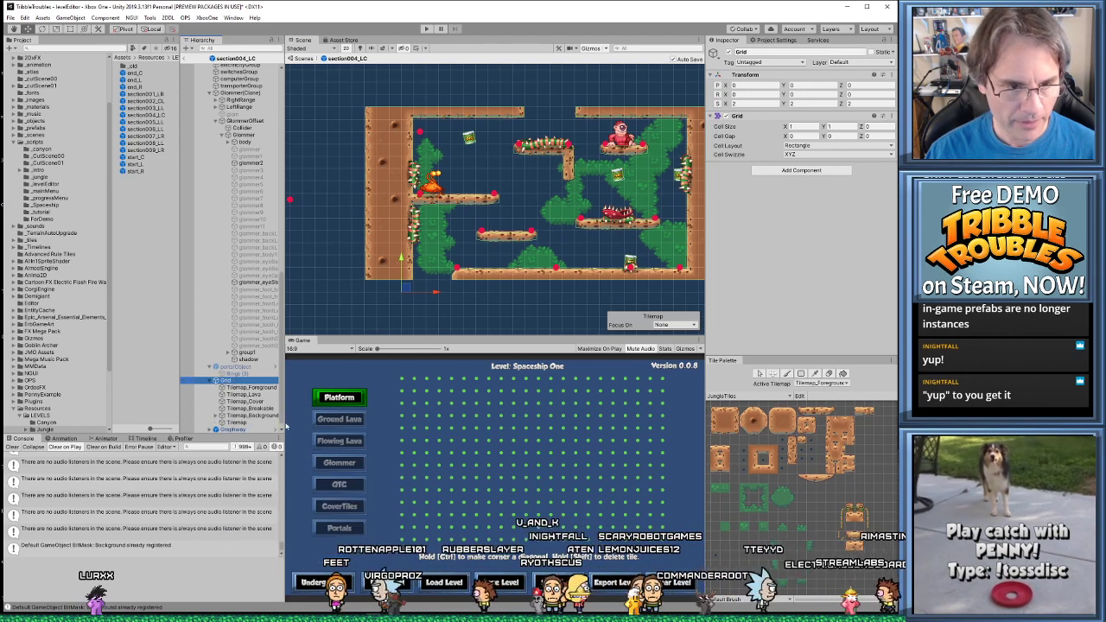
scroll(249, 406, "down", 1)
left_click(246, 416)
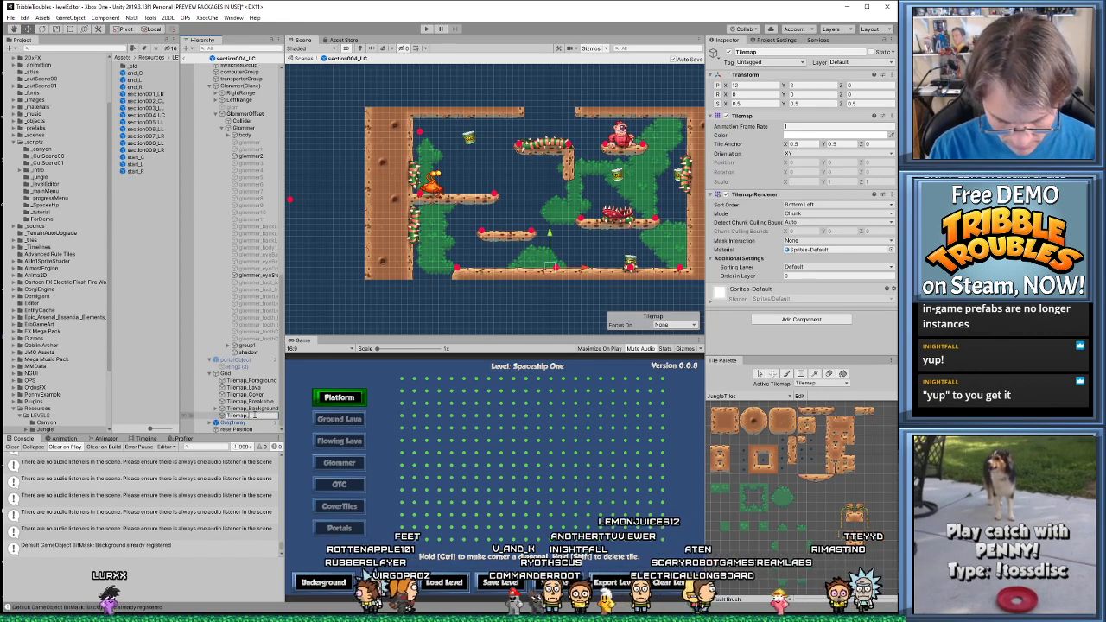
type("_Extra")
key("Return")
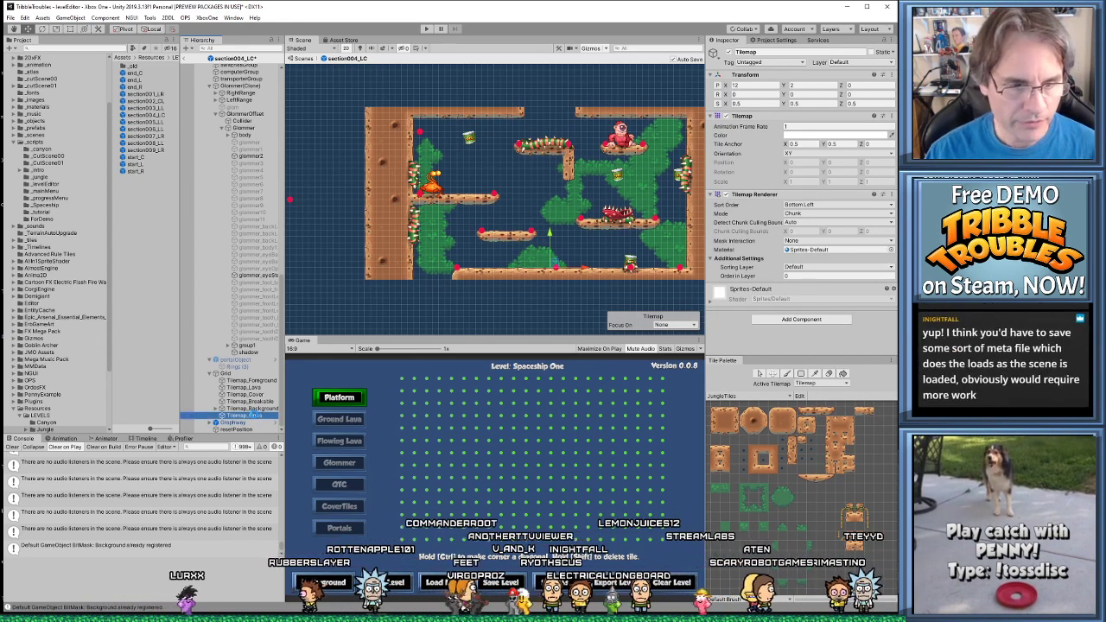
left_click_drag(246, 416, 257, 381)
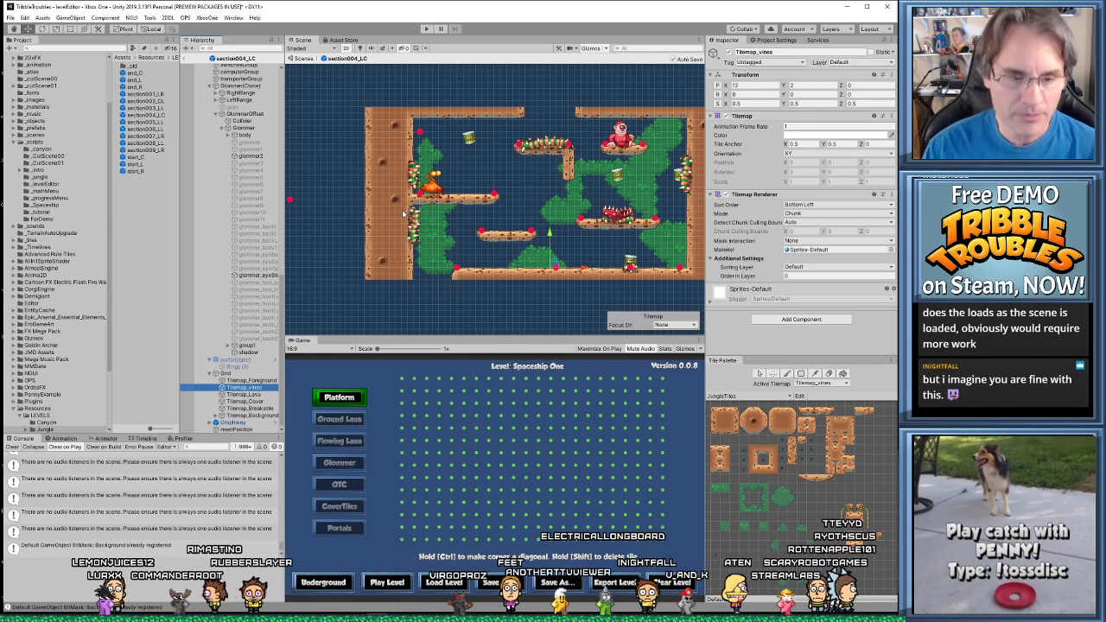
Set the Tilemap_vines Transform scale to 1, 1, 1
scroll(537, 251, "up", 3)
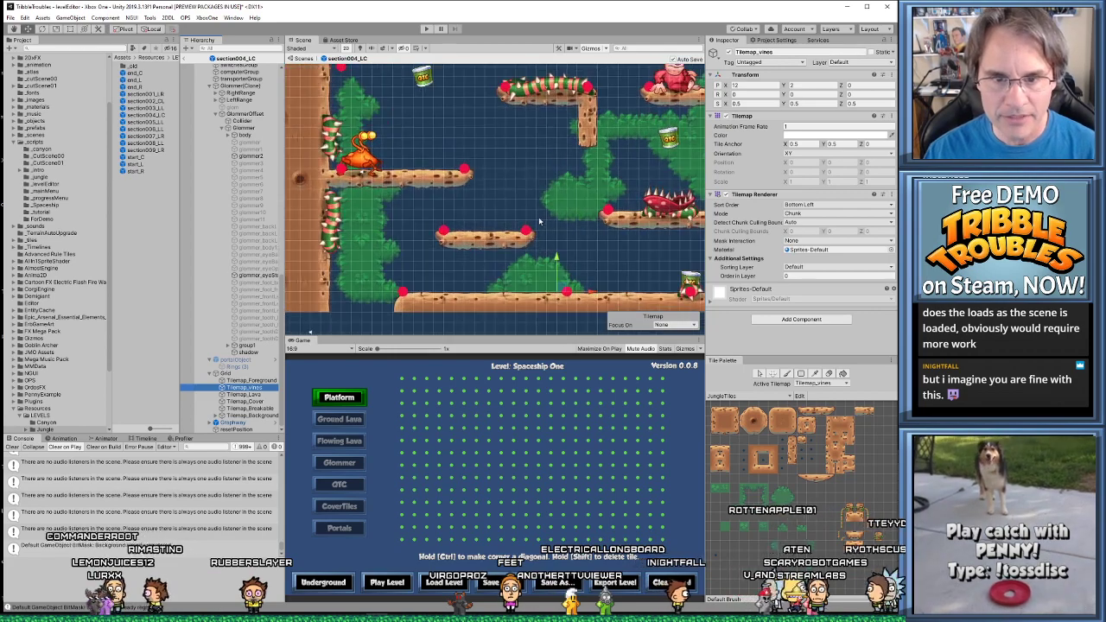
scroll(537, 252, "up", 5)
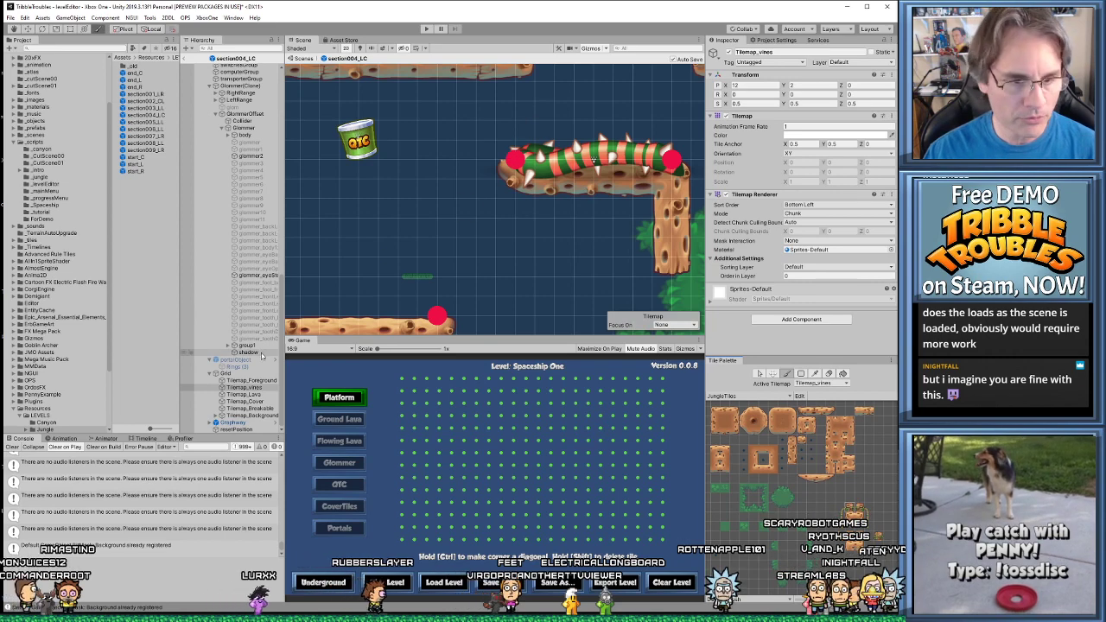
left_click(757, 103)
type("1")
key("Tab")
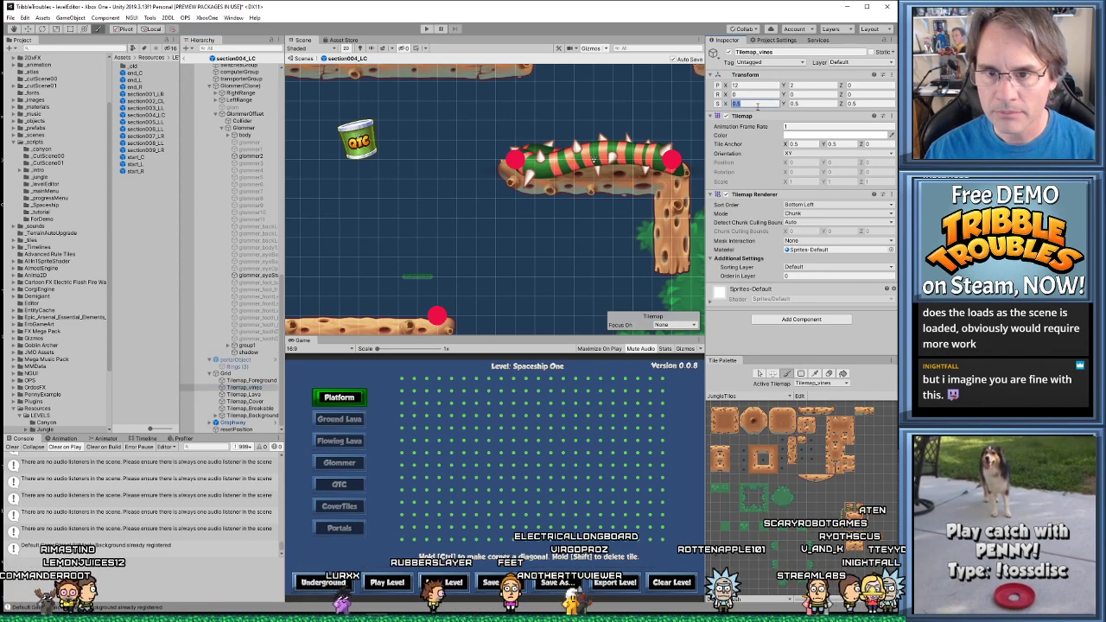
type("1")
key("Tab")
type("1")
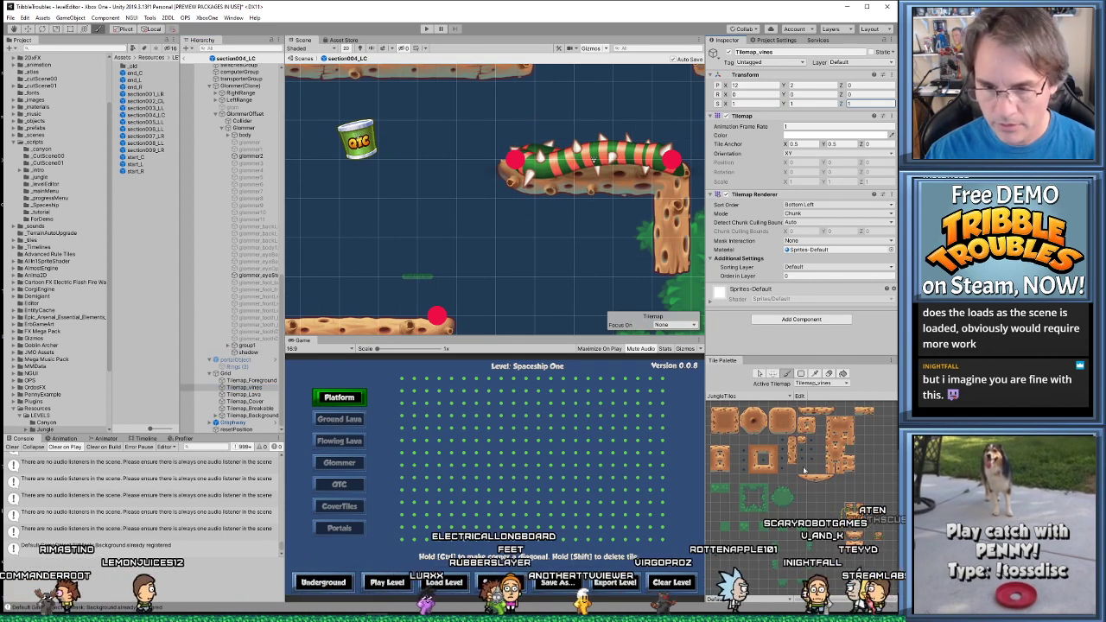
key("Return")
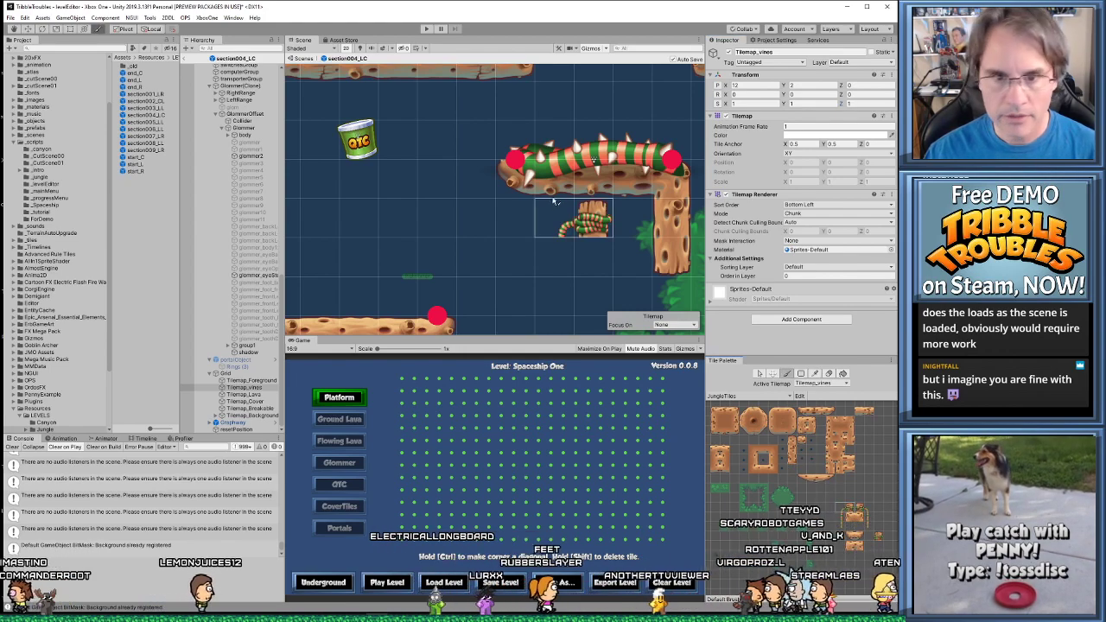
Paint a vine column hanging from the worm platform's left end
left_click(459, 152)
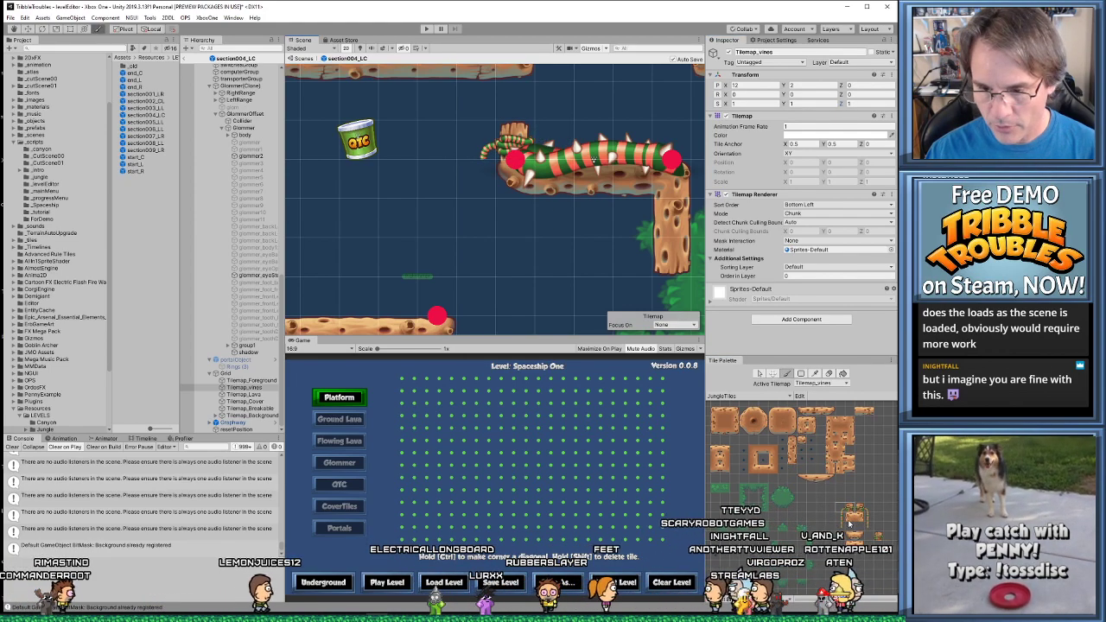
left_click_drag(482, 165, 489, 256)
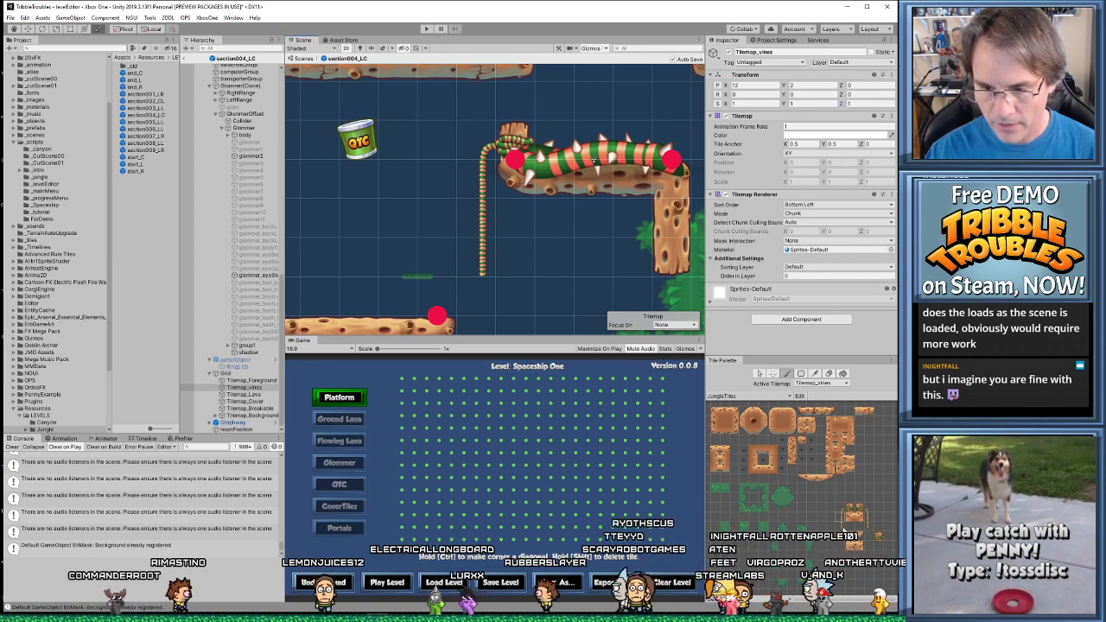
left_click(481, 301)
scroll(570, 311, "down", 2)
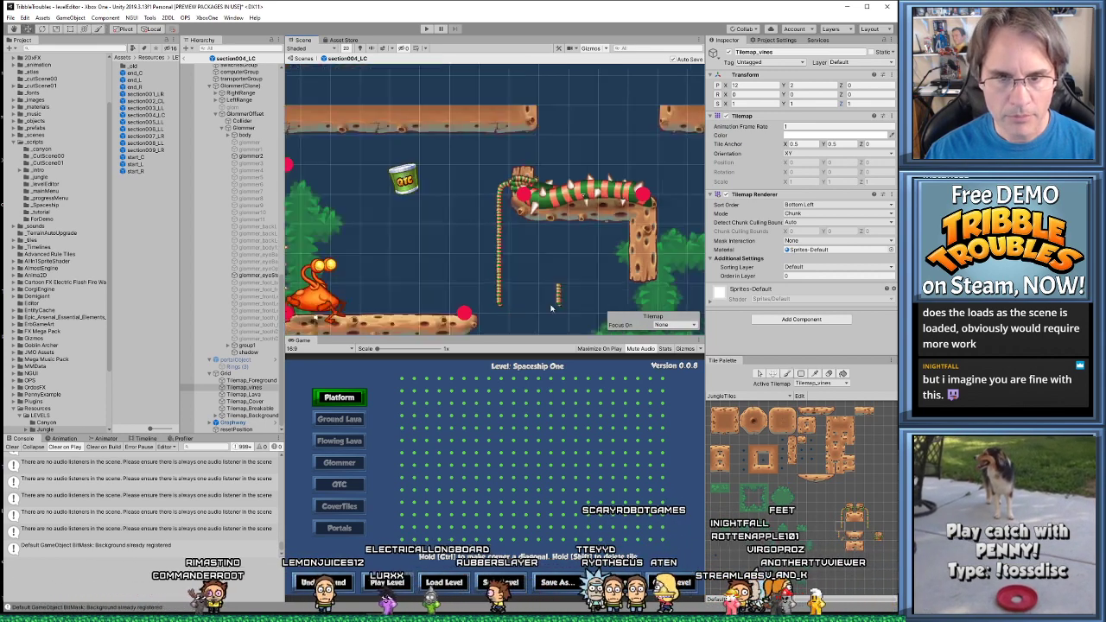
middle_click_drag(571, 302, 571, 284)
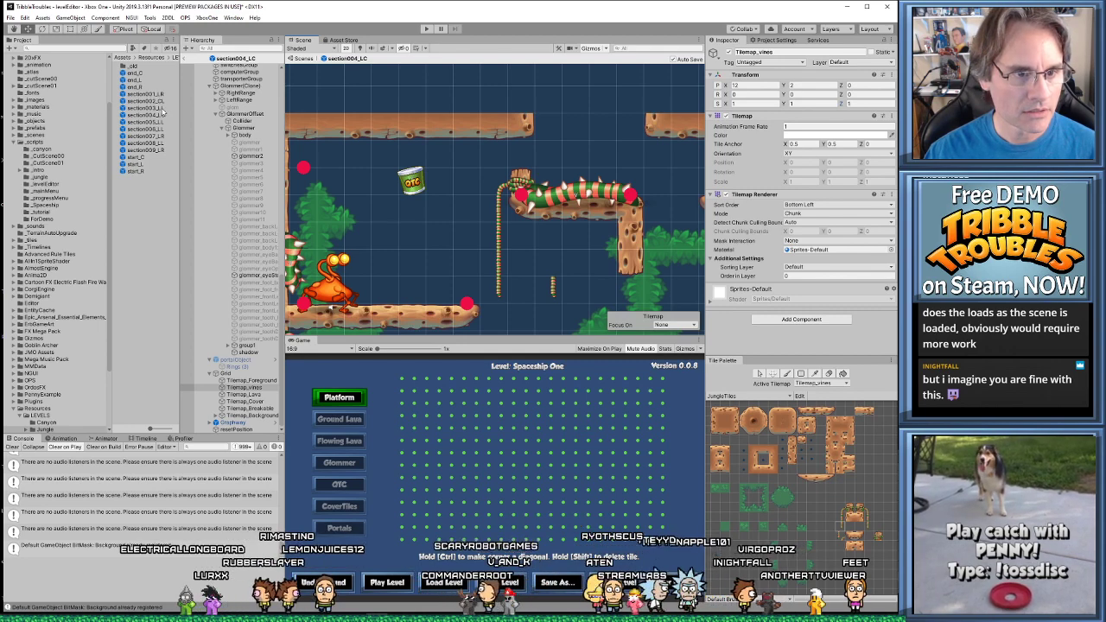
Open the 05 jungle scene from the scenes favorite, then show GameController.cs in Visual Studio
scroll(60, 78, "up", 3)
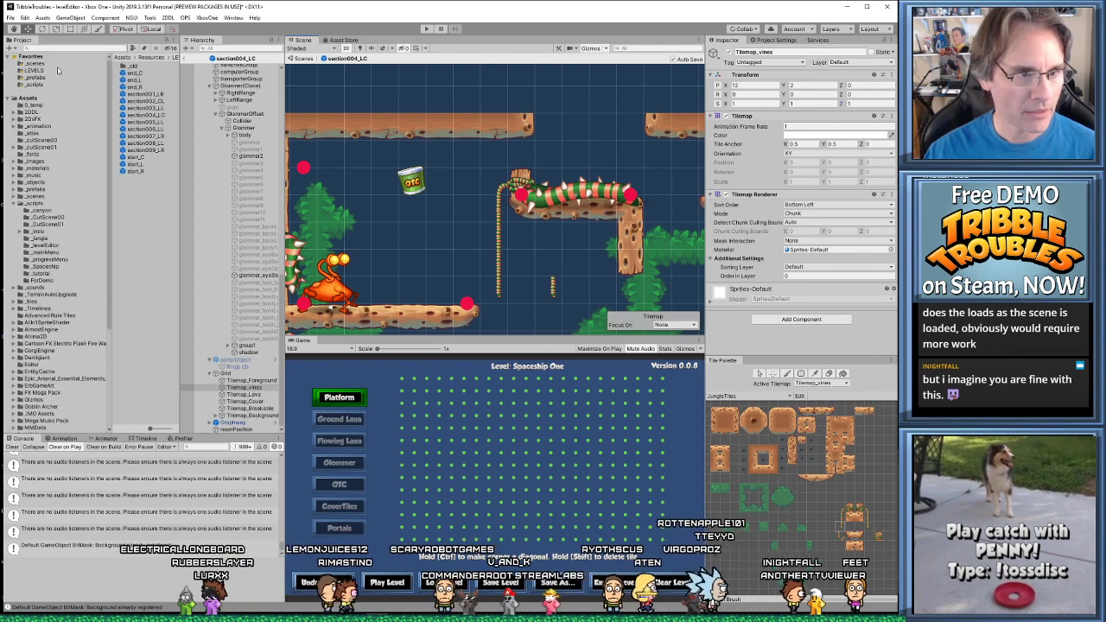
left_click(42, 65)
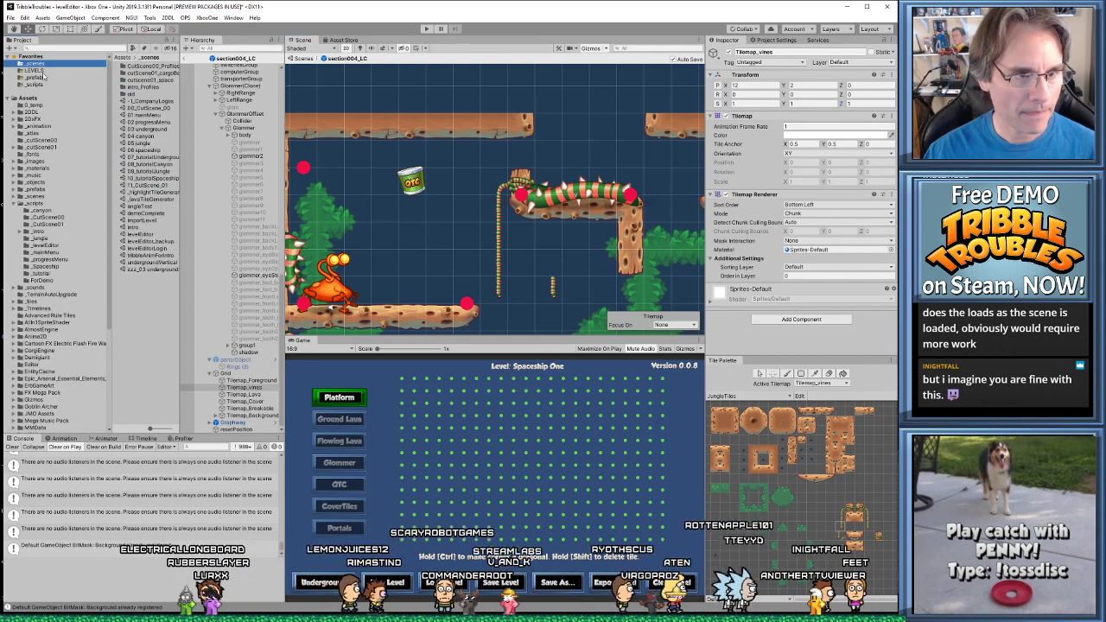
left_click(148, 144)
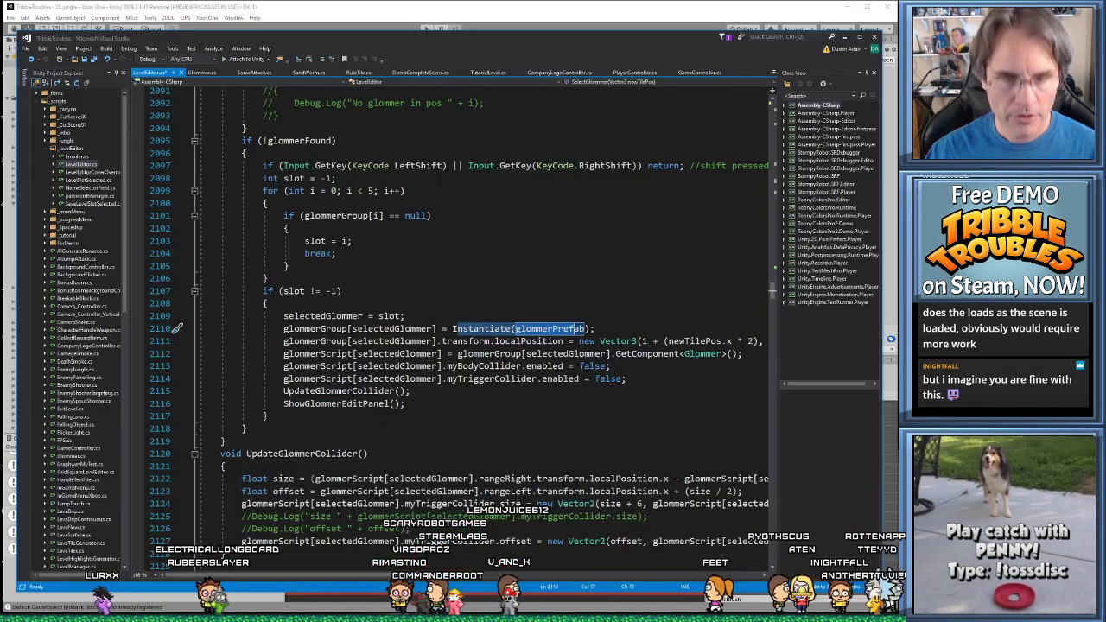
key("alt+Tab")
left_click(691, 73)
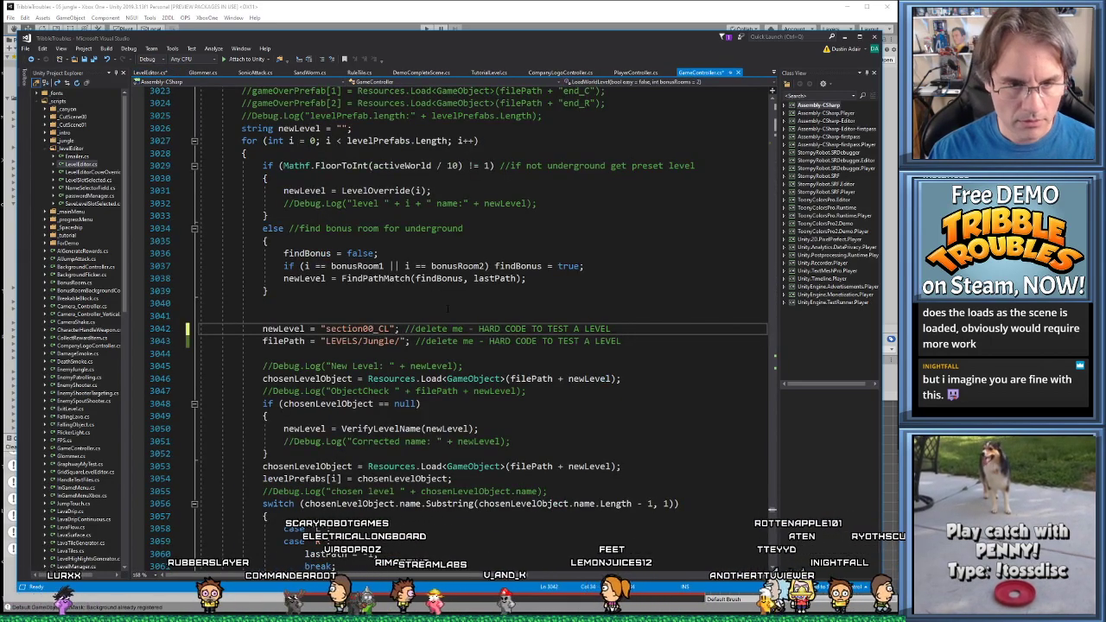
Change the hard-coded test level from section002_CL to section004_LC, then go back to Unity
key("BackSpace")
type("4")
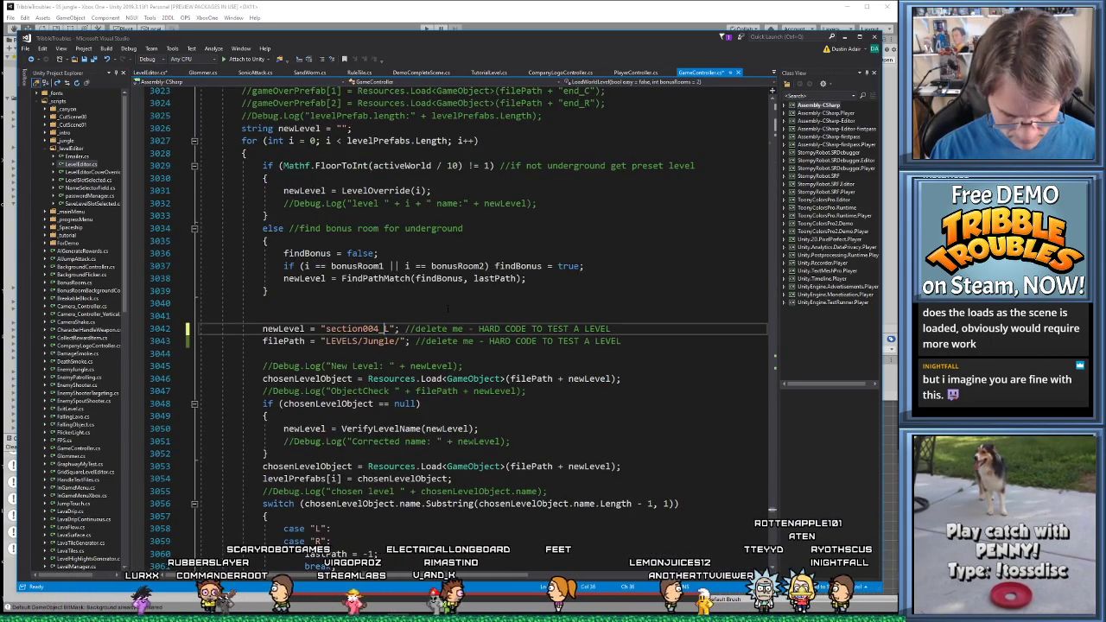
key("BackSpace")
key("Right")
type("C")
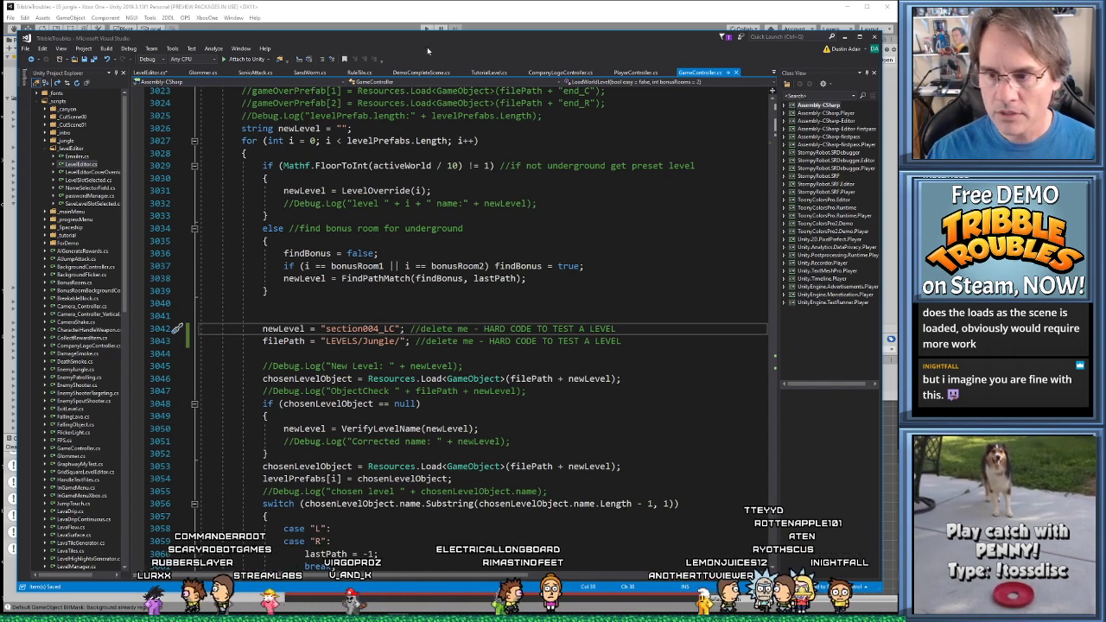
left_click(398, 21)
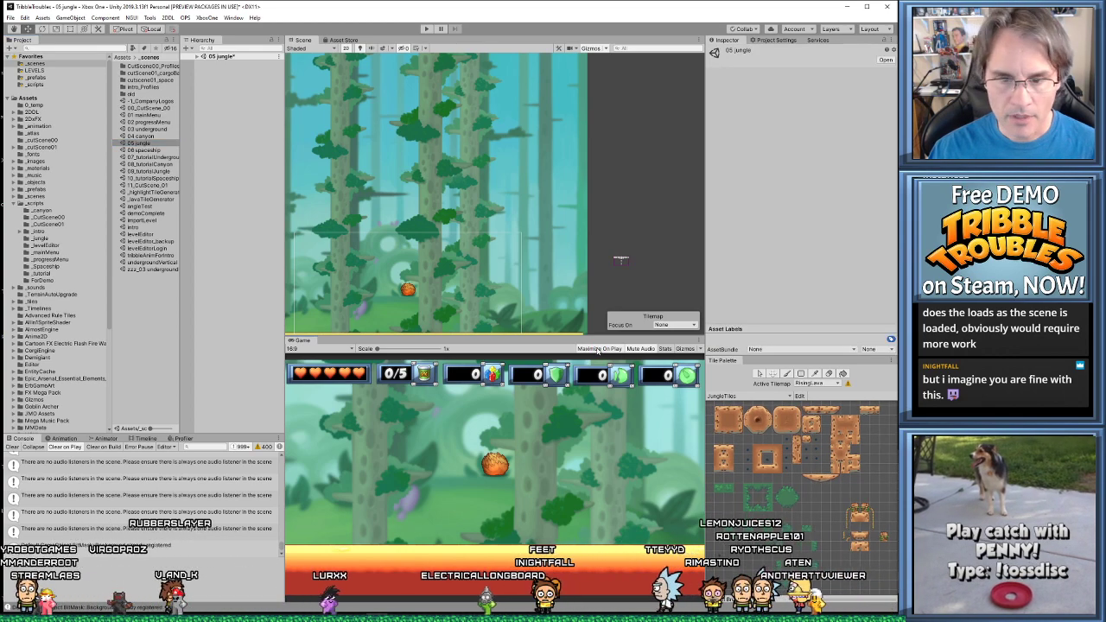
Run Play mode to test section004_LC with its new hanging vine
left_click(426, 30)
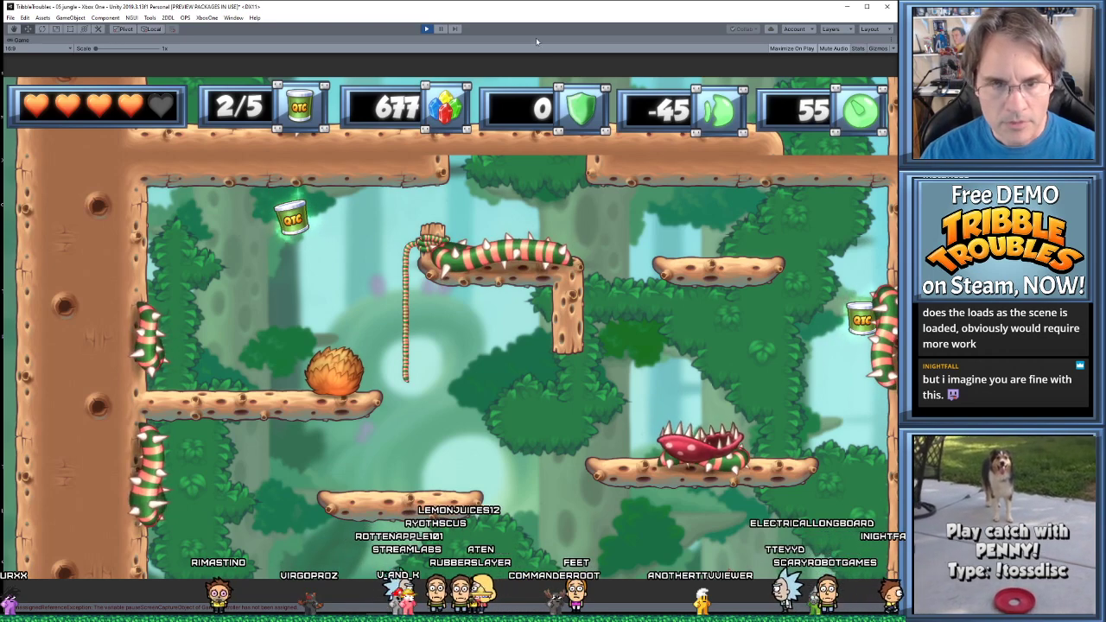
Stop Play mode and open the Jungle prefab section004_LC from LEVELS
left_click(428, 30)
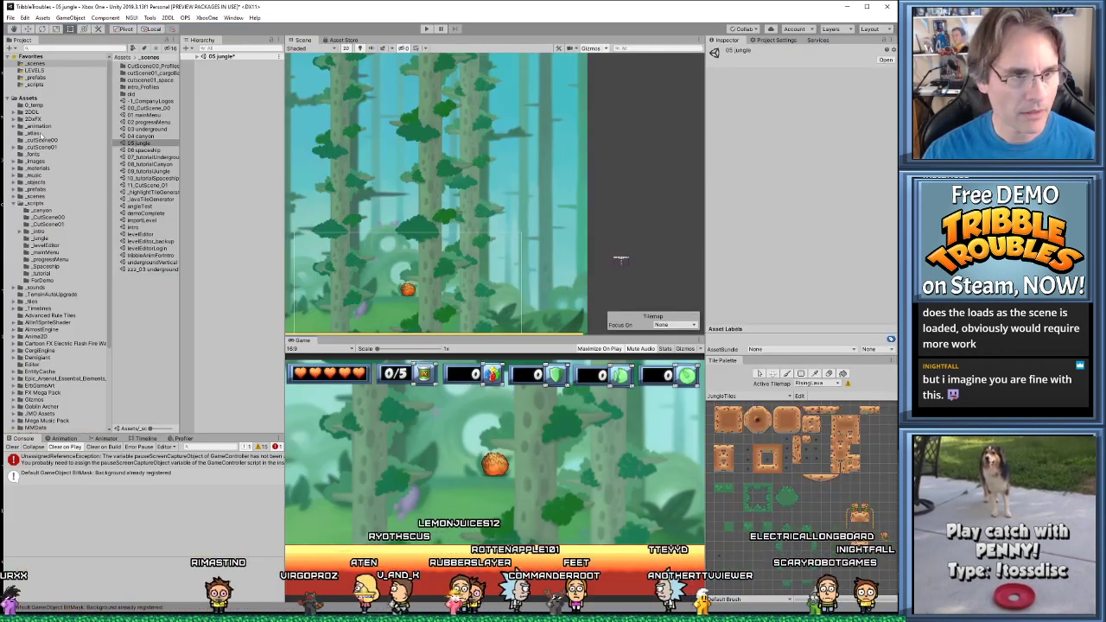
left_click(34, 70)
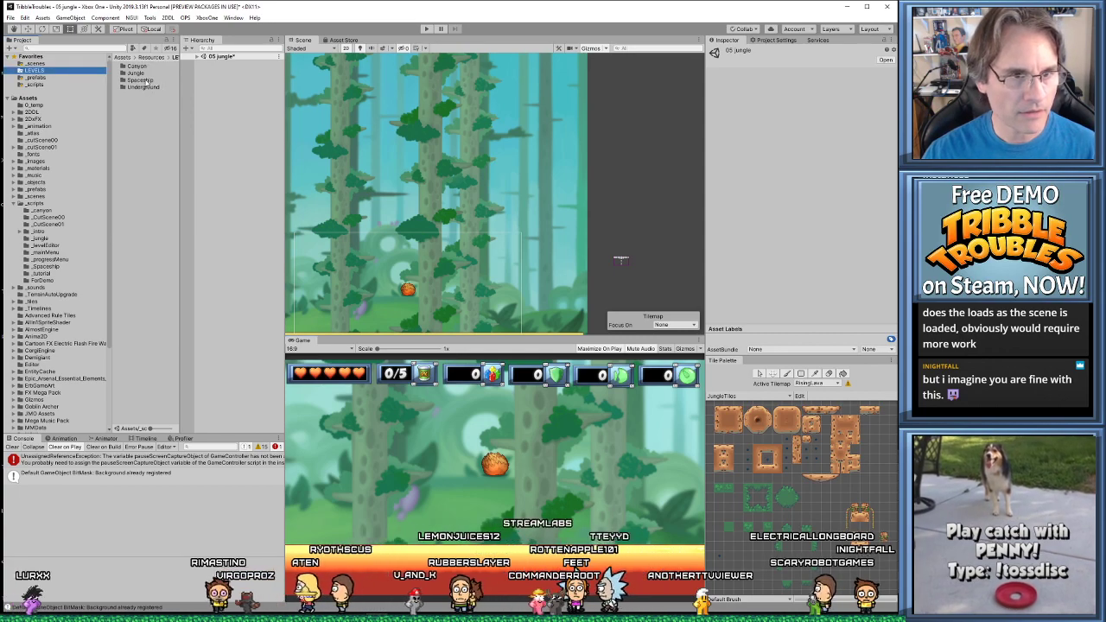
double_click(136, 73)
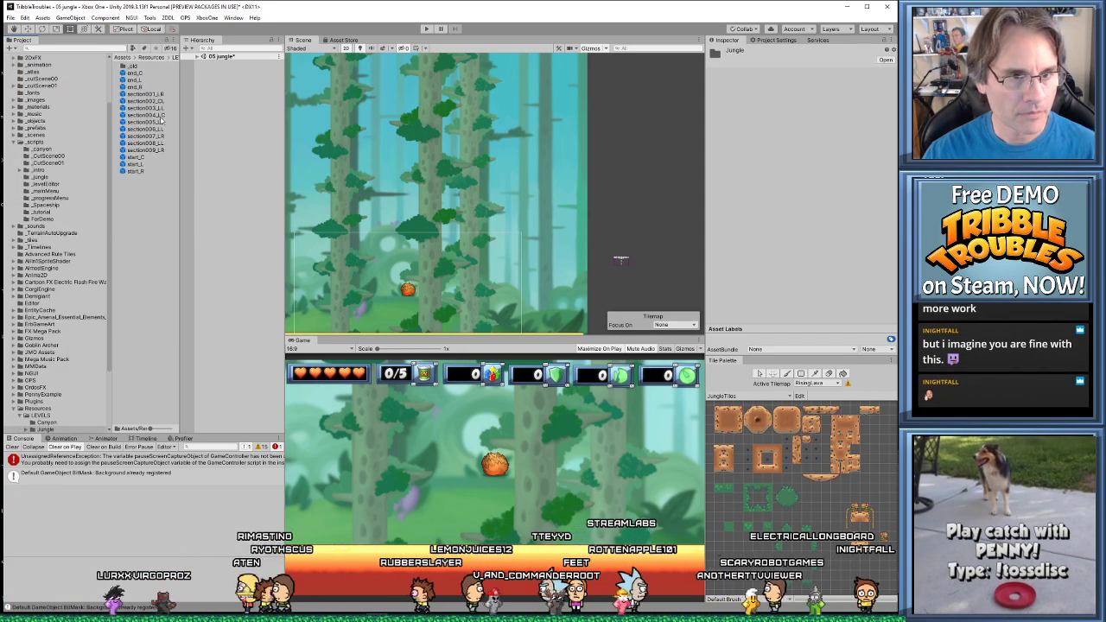
double_click(159, 116)
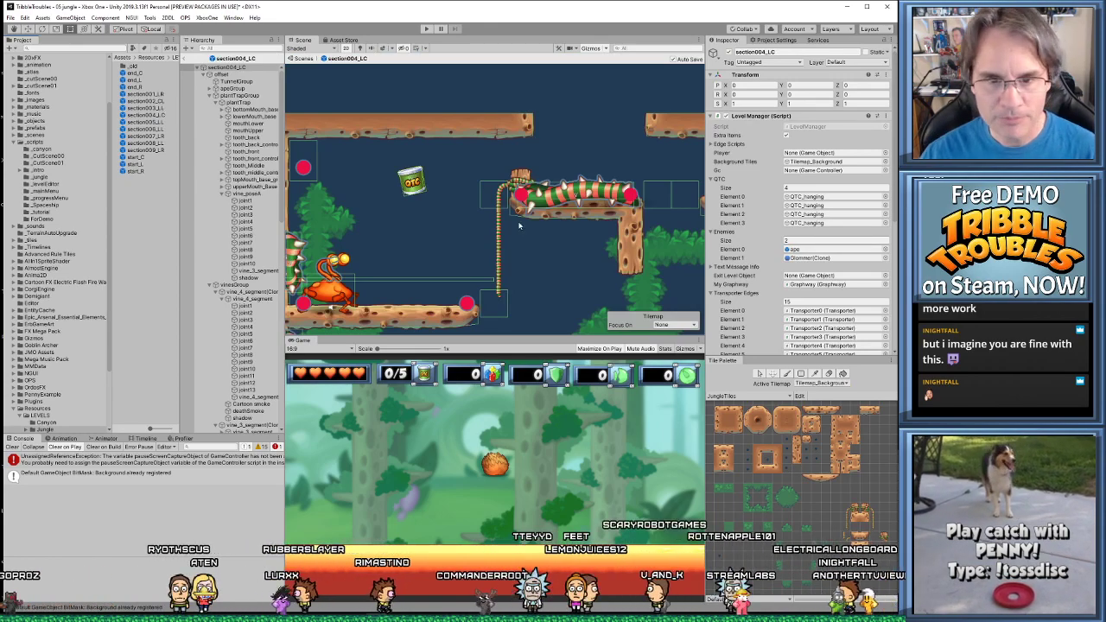
Make Tilemap_vines the active tilemap and paint a vine on the worm platform's right stump
scroll(519, 225, "up", 4)
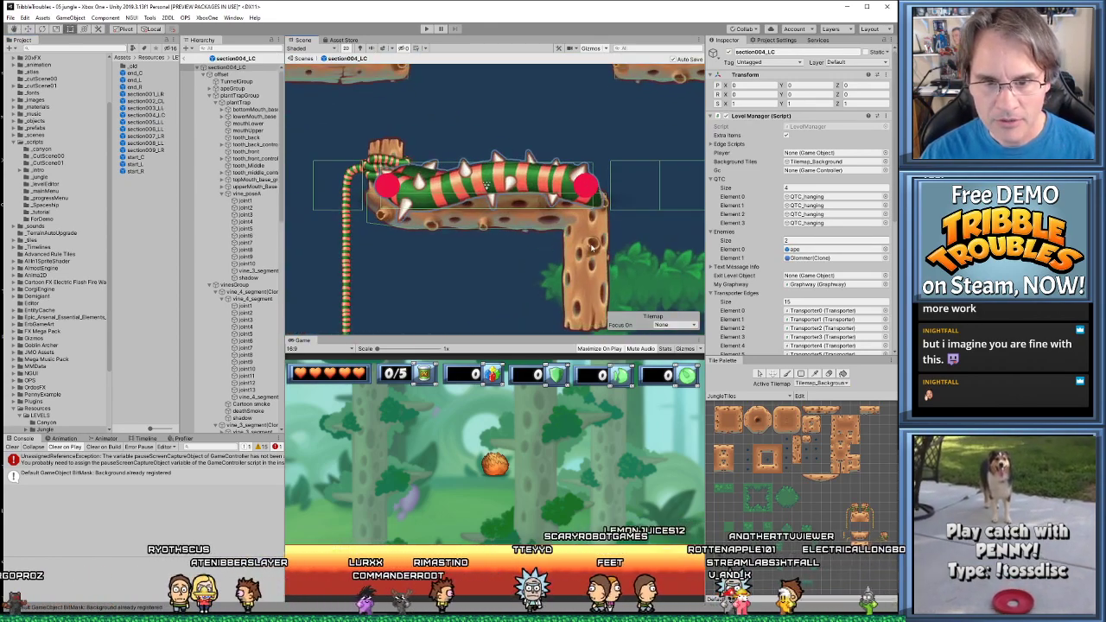
left_click(593, 248)
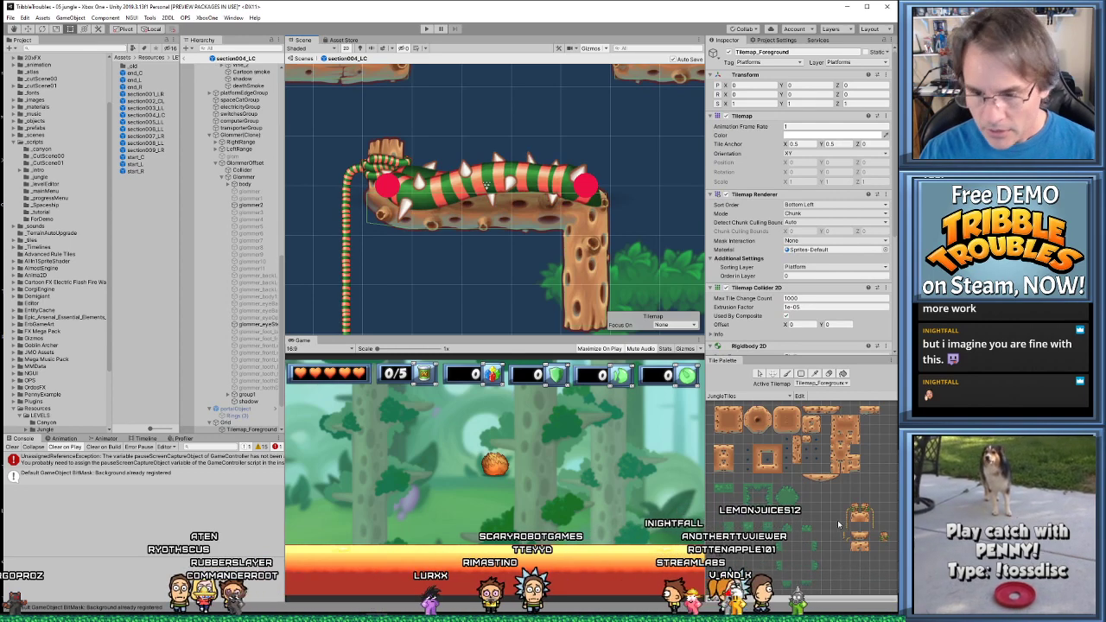
scroll(842, 532, "up", 3)
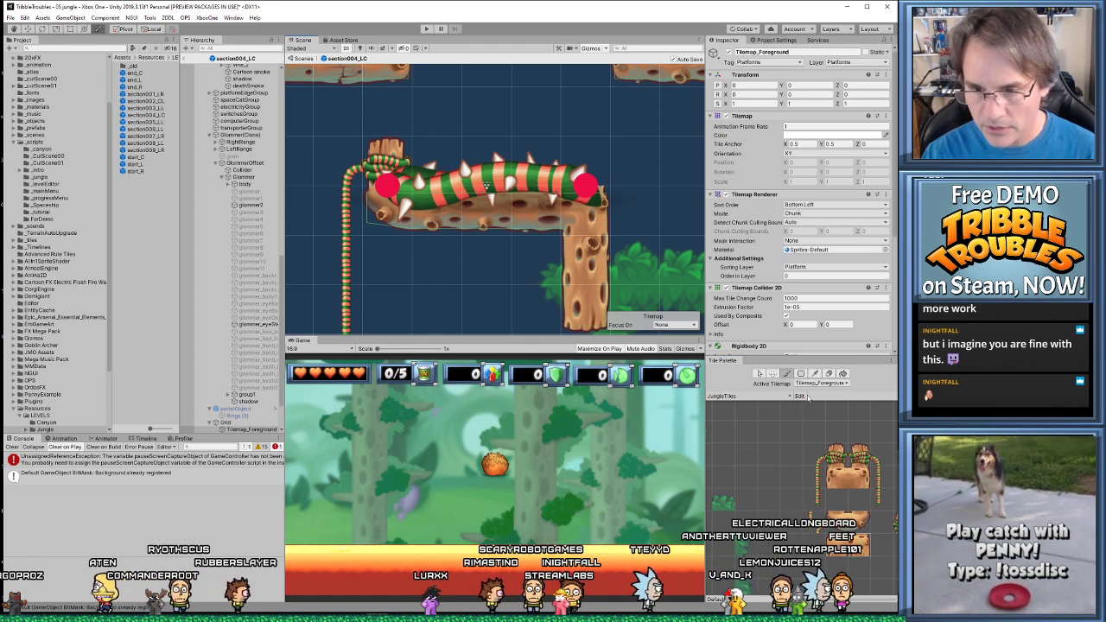
left_click(823, 382)
left_click(826, 430)
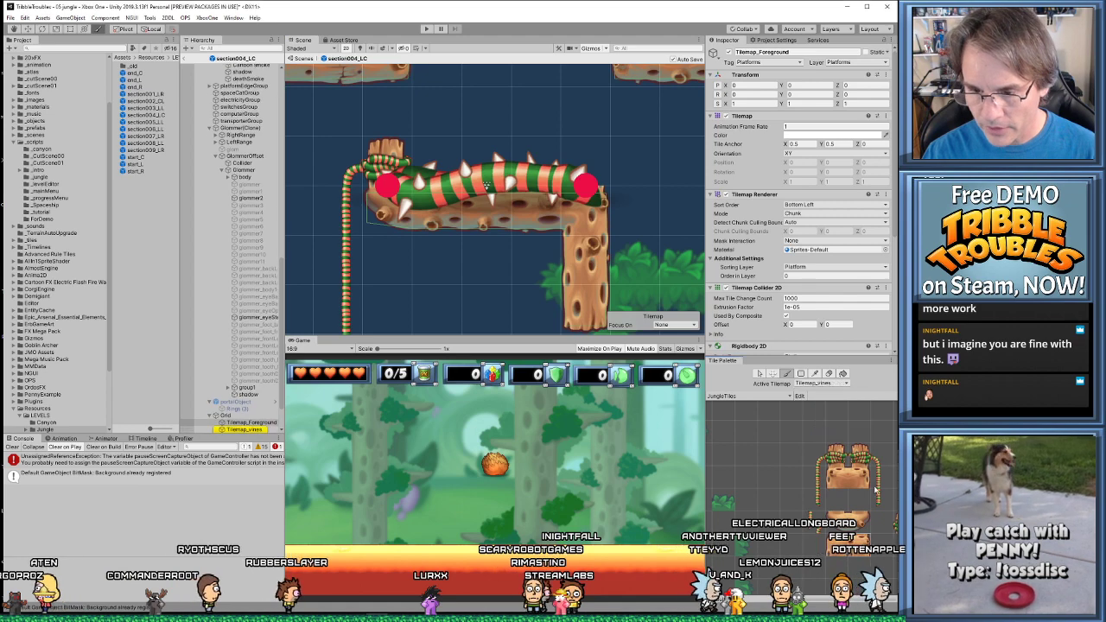
left_click(605, 159)
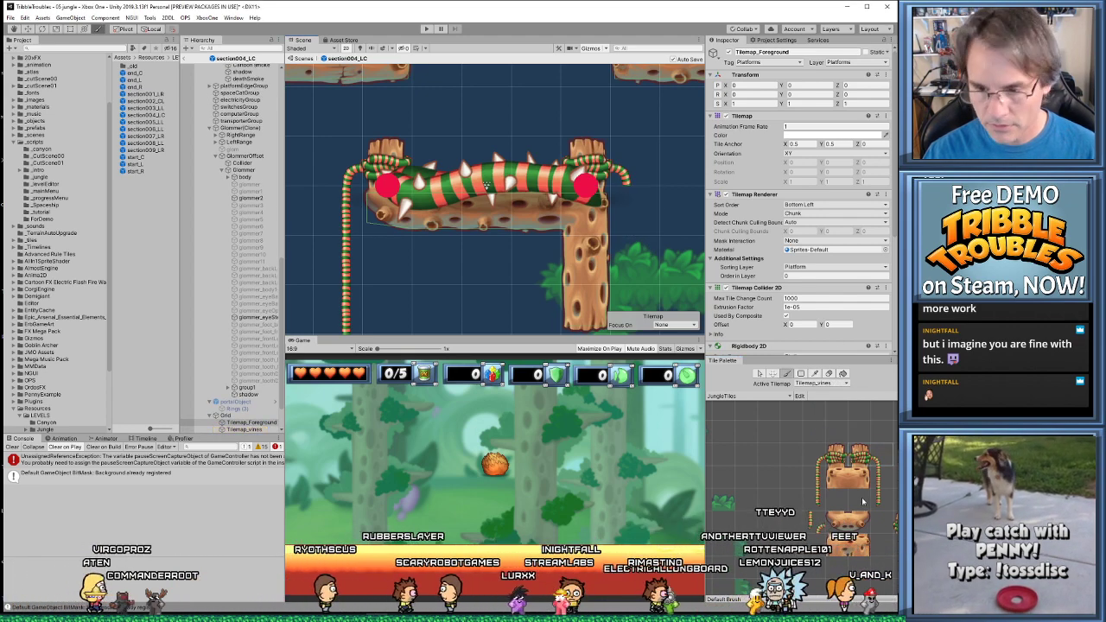
middle_click_drag(486, 184, 423, 108)
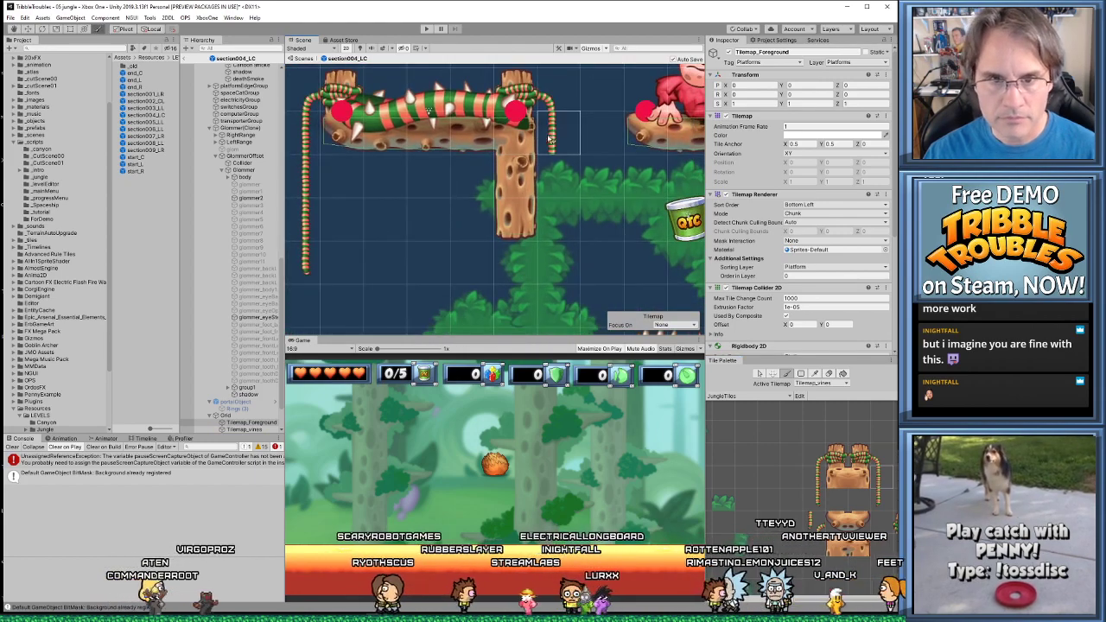
scroll(566, 255, "down", 3)
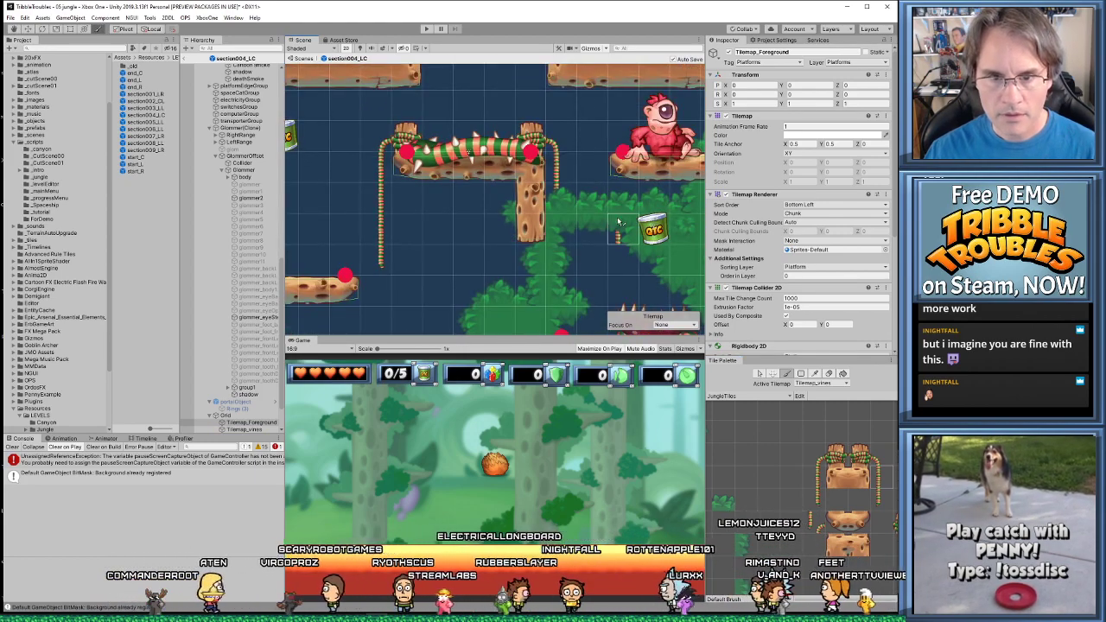
middle_click_drag(565, 285, 566, 173)
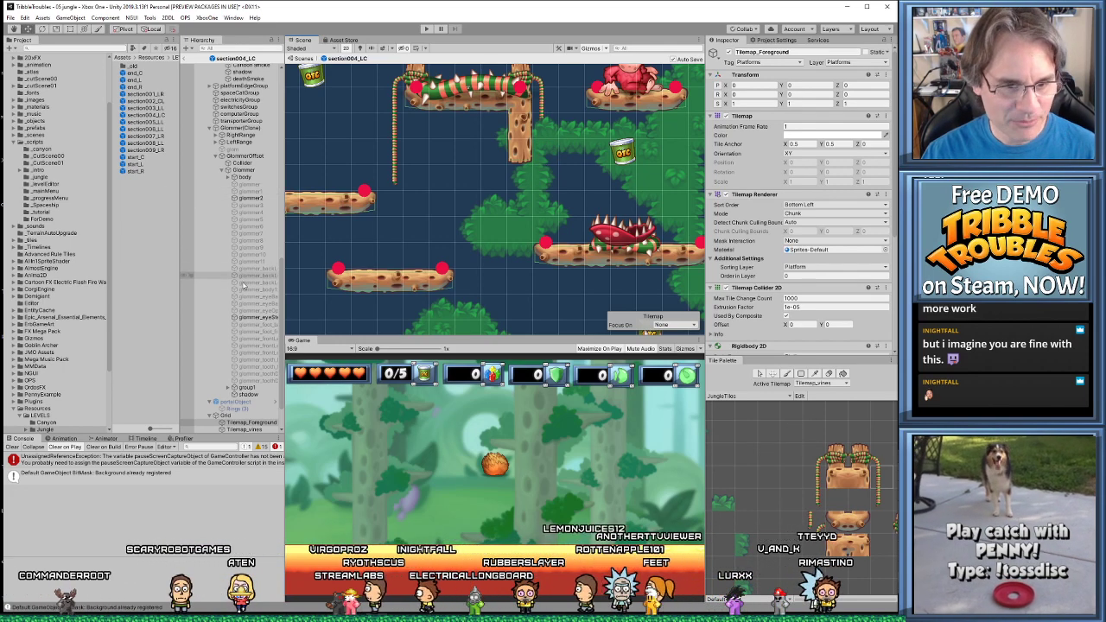
scroll(245, 285, "down", 2)
Put the Tilemap_vines renderer on the Platform sorting layer at order -10
left_click(250, 387)
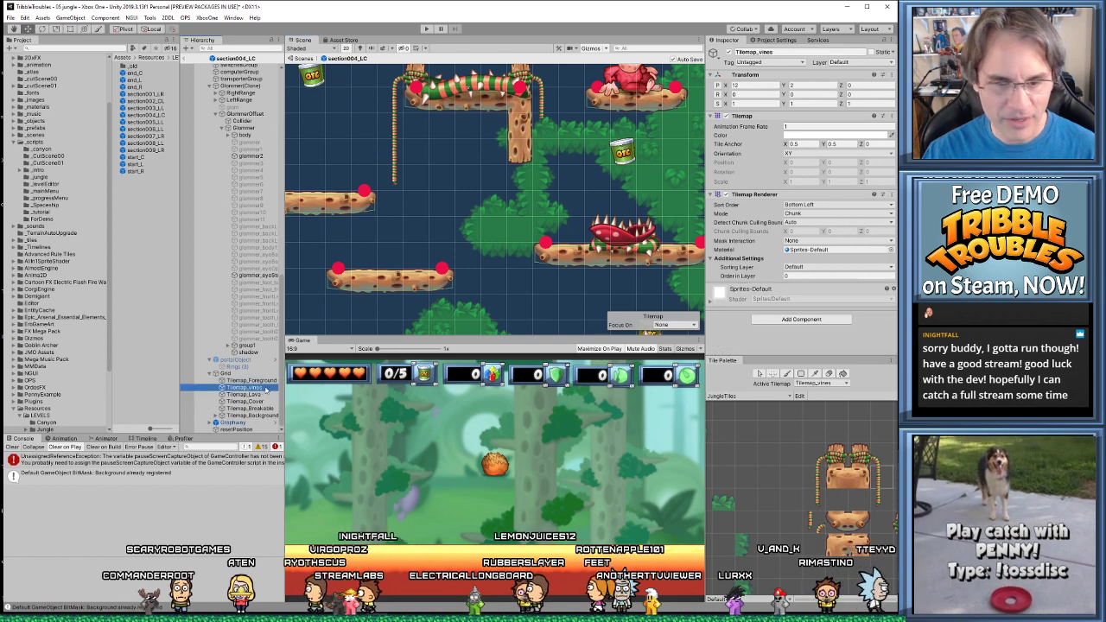
left_click(814, 267)
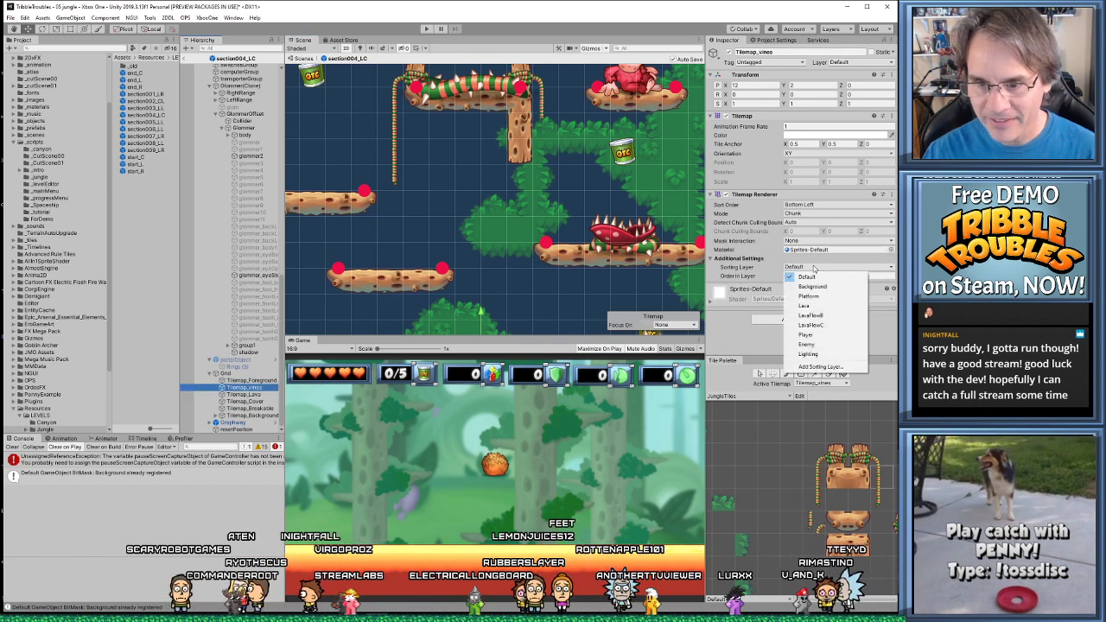
left_click(815, 296)
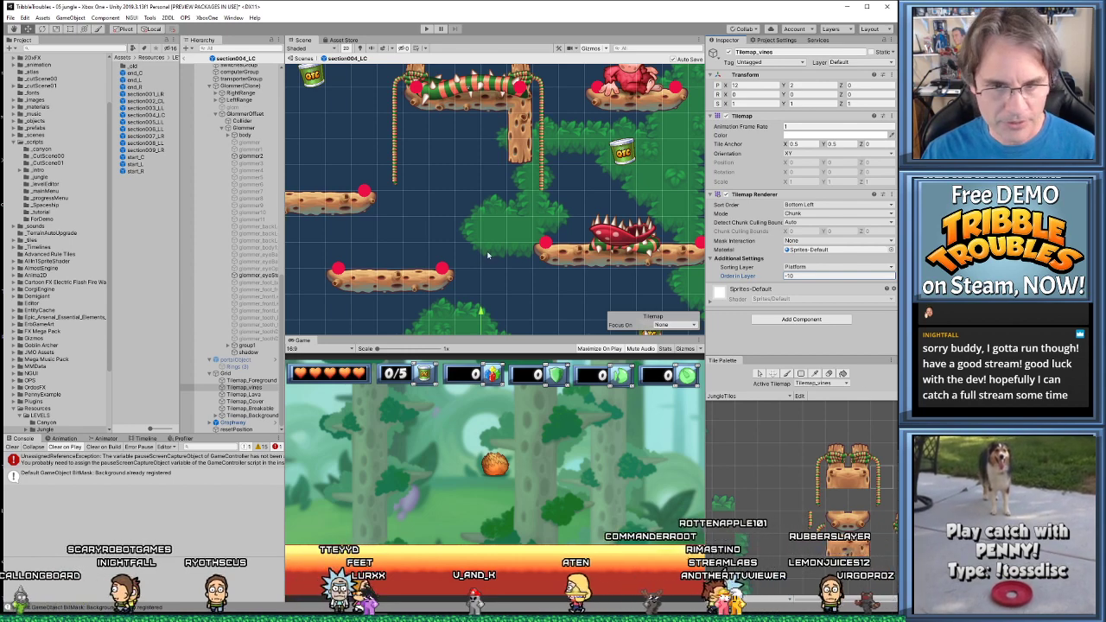
Paint another vine tile to extend the hanging vine further down
scroll(548, 259, "up", 3)
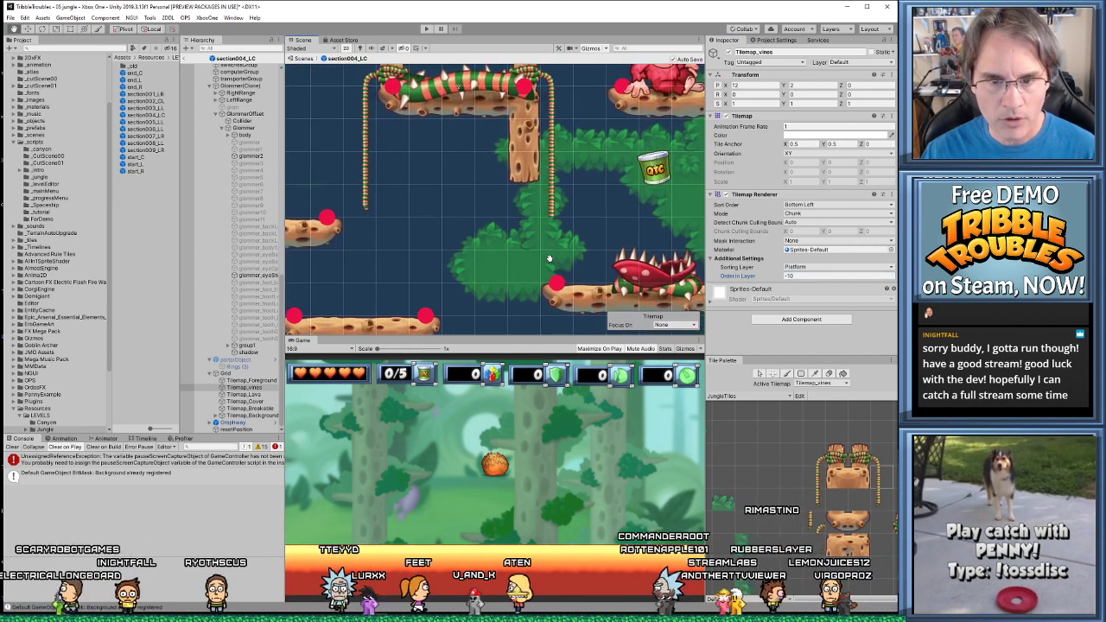
middle_click_drag(548, 259, 533, 197)
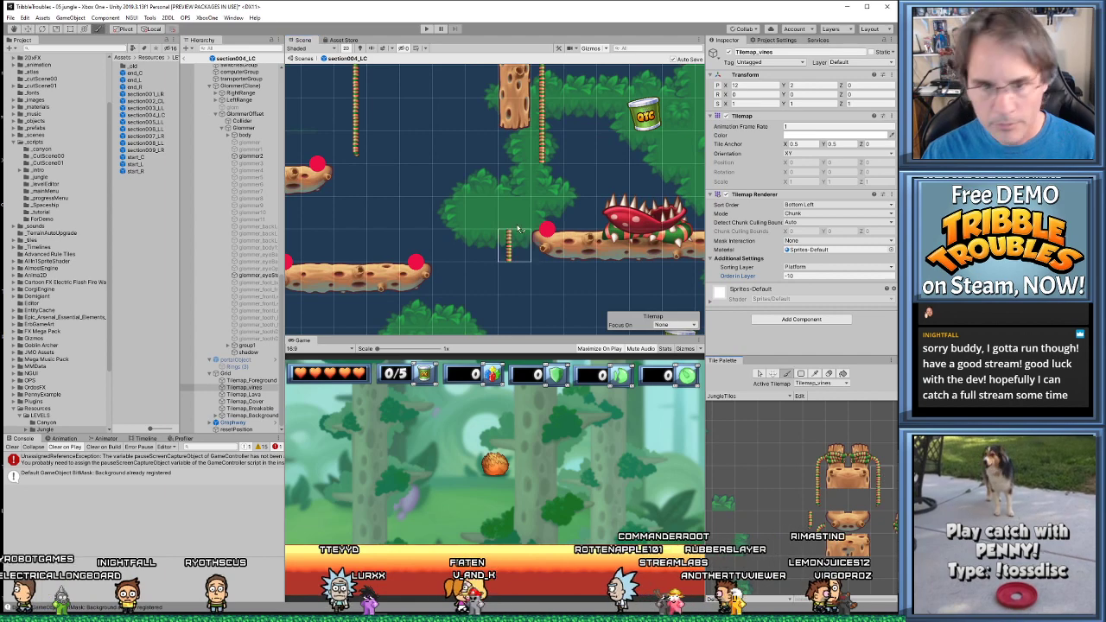
left_click(883, 499)
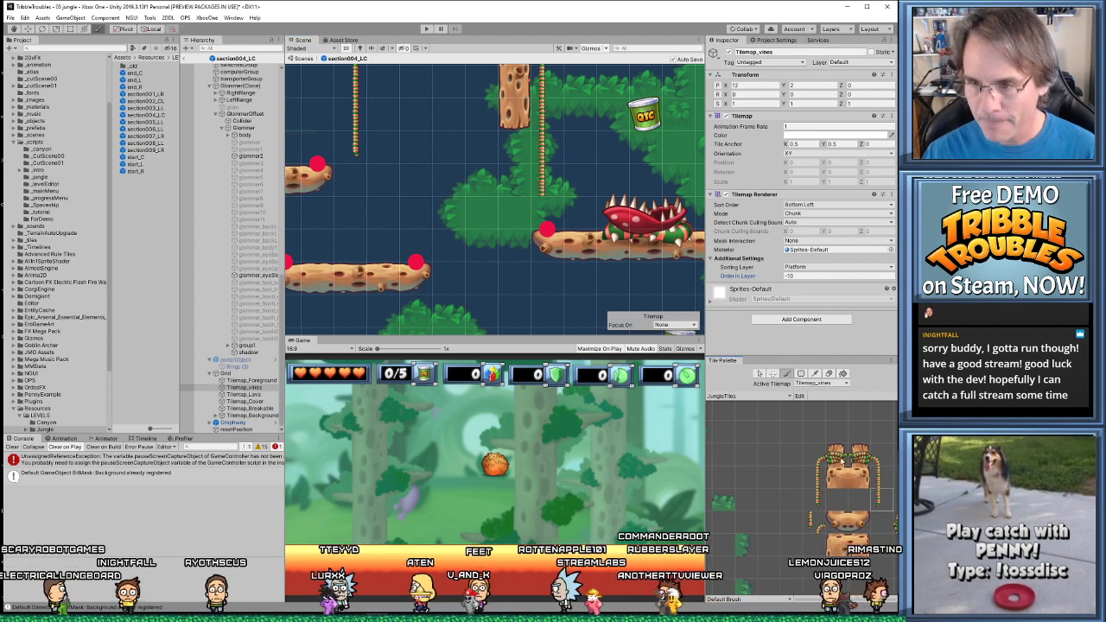
left_click(546, 213)
scroll(582, 291, "down", 4)
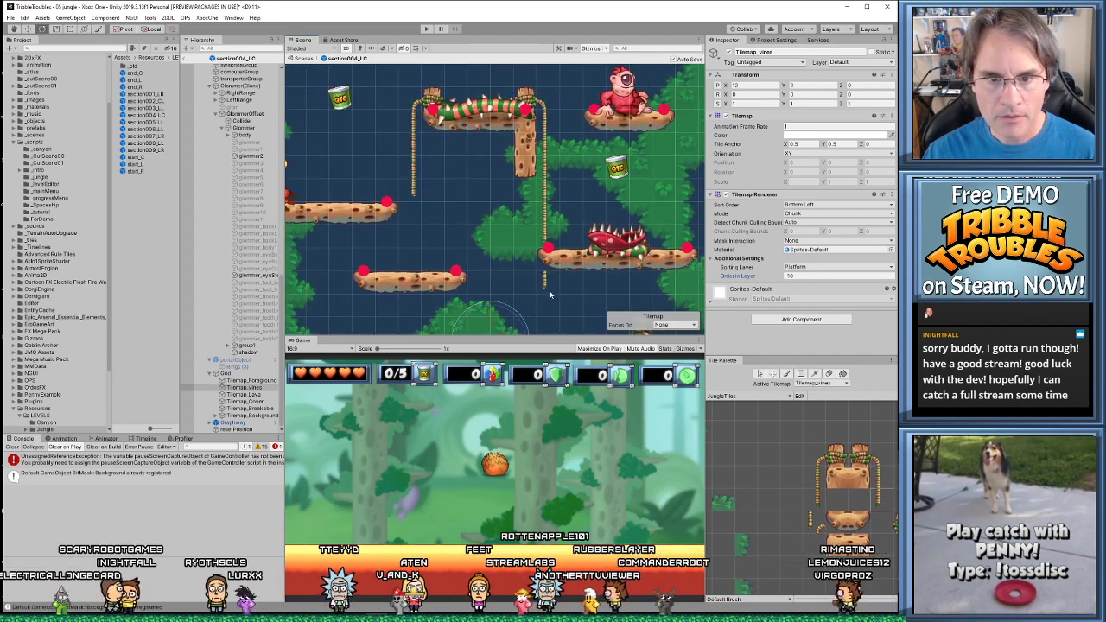
scroll(552, 288, "up", 2)
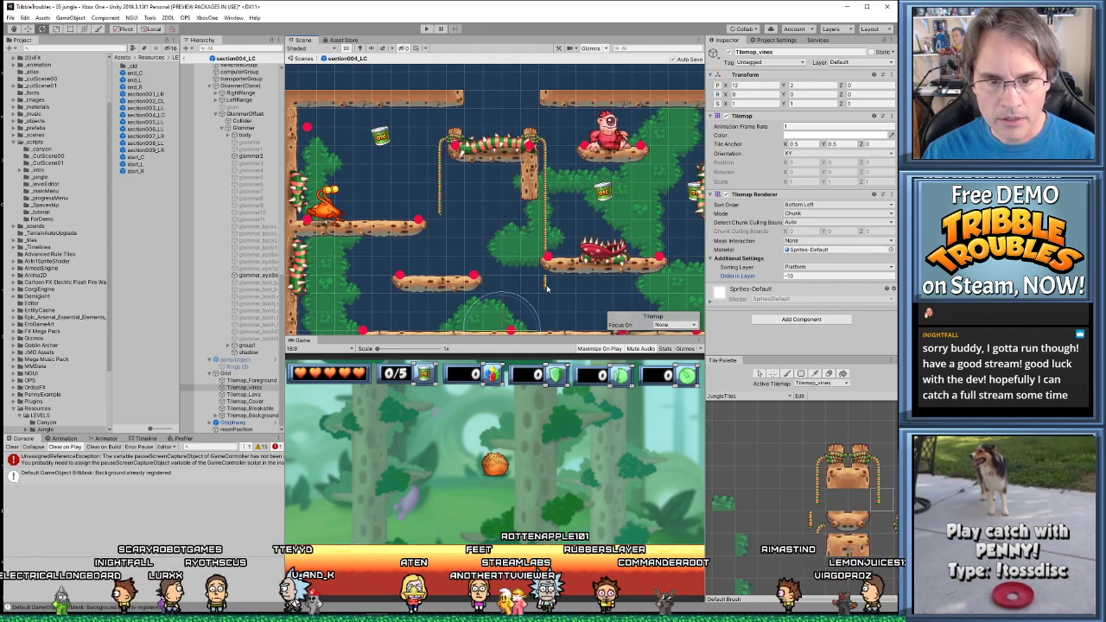
left_click(426, 30)
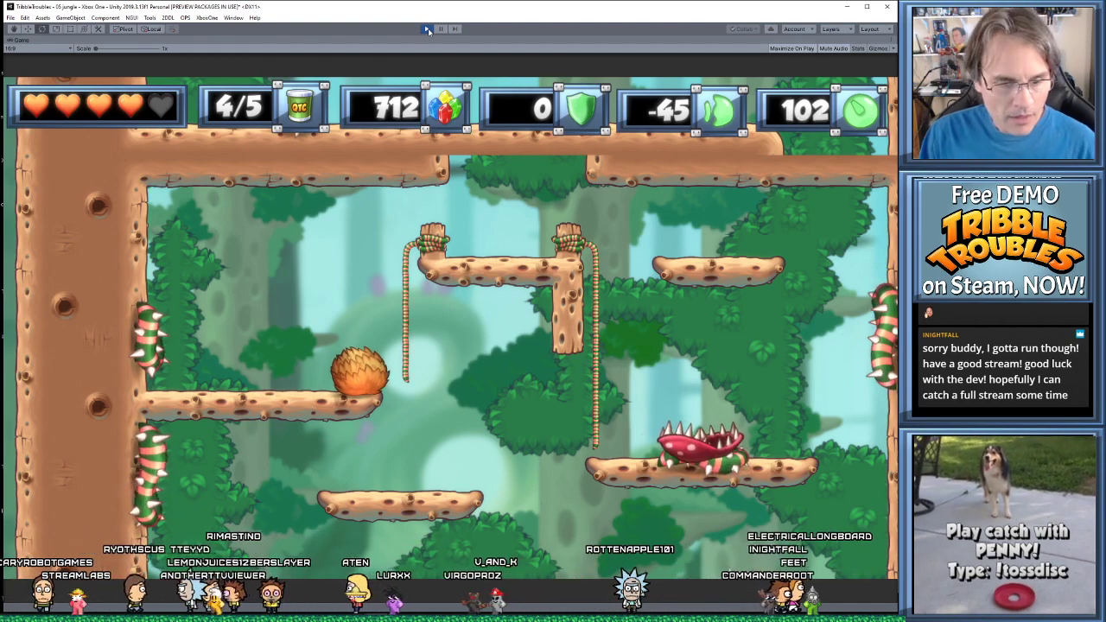
left_click(427, 31)
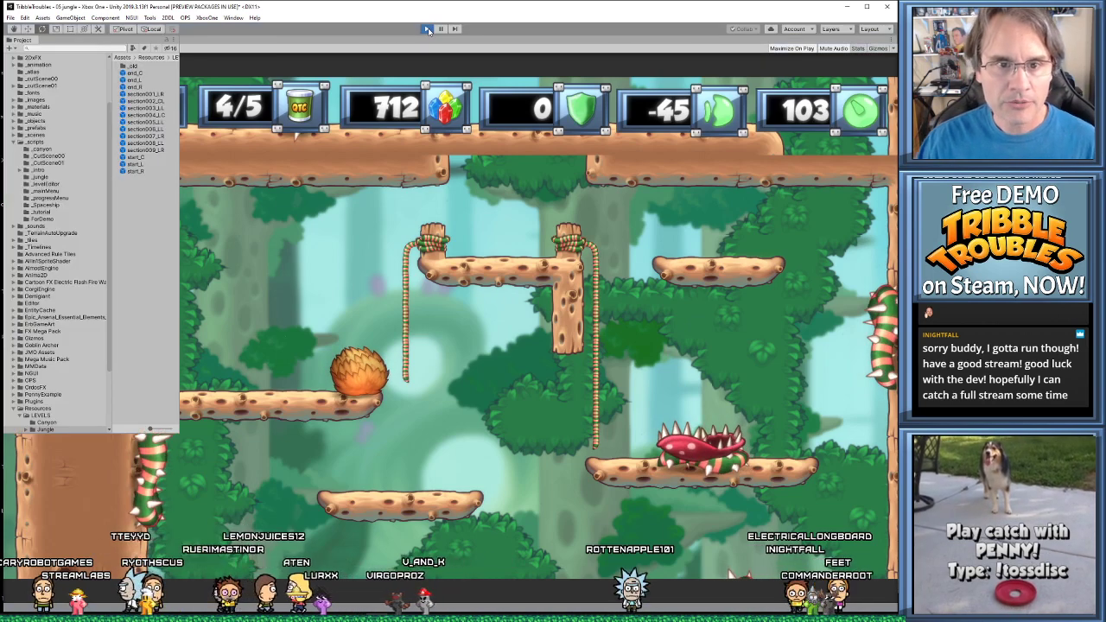